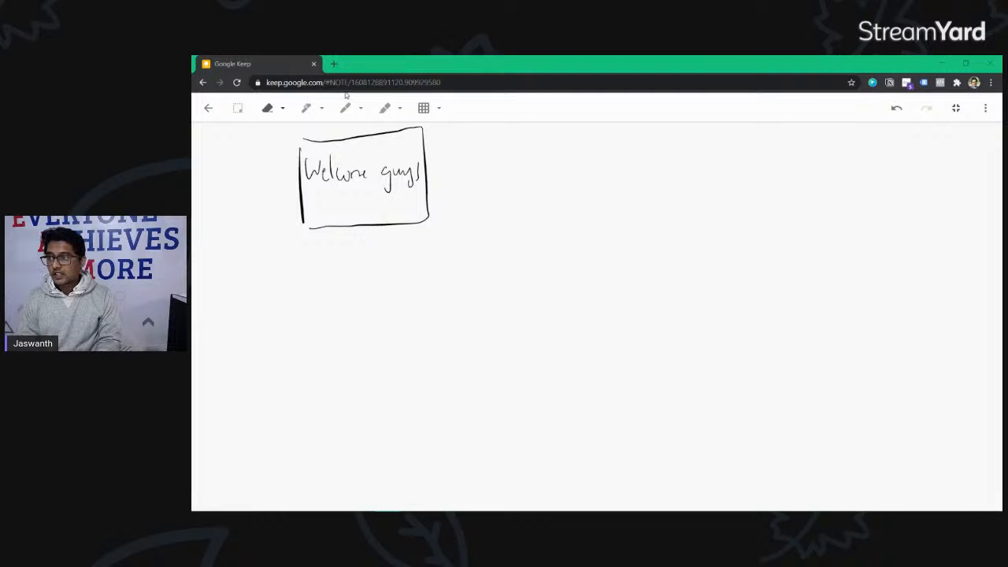
Step: Move the Google Keep 'Welcome guys' tab into the Skillathon site's Chrome window and maximize it
{"action": "key", "text": "alt+Tab"}
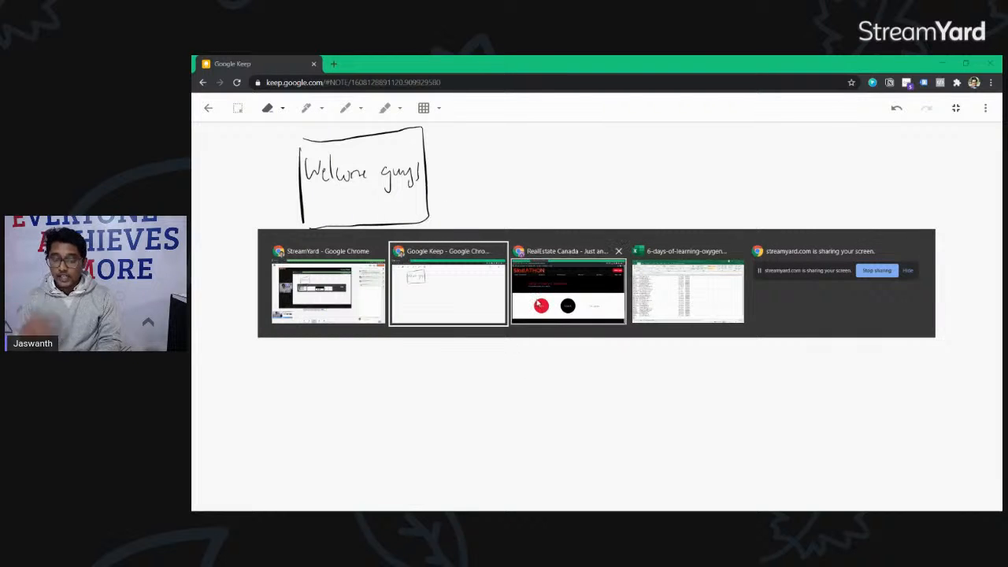
{"action": "left_click", "coordinate": [539, 304]}
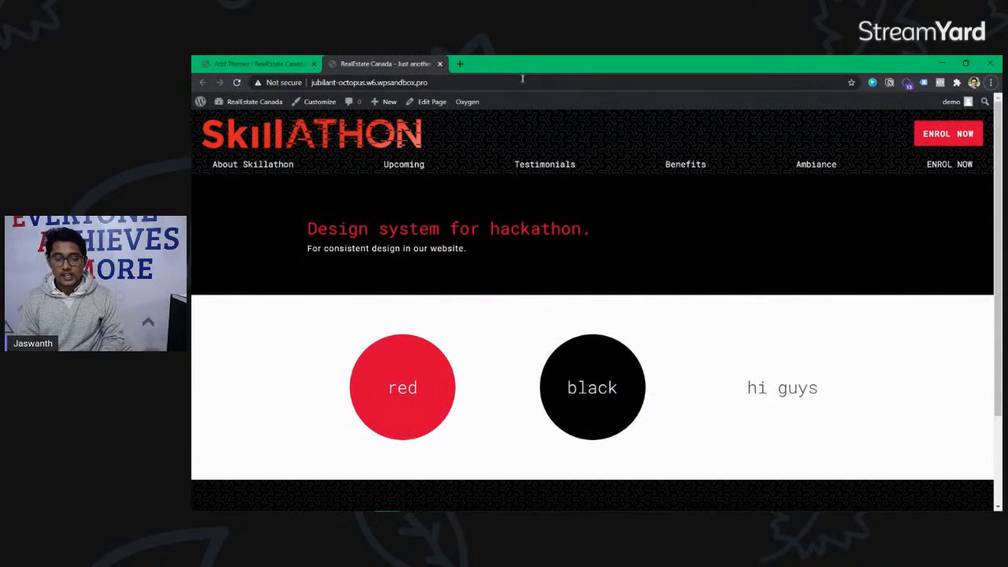
{"action": "left_click_drag", "start_coordinate": [541, 71], "coordinate": [534, 147]}
{"action": "left_click_drag", "start_coordinate": [264, 66], "coordinate": [475, 160]}
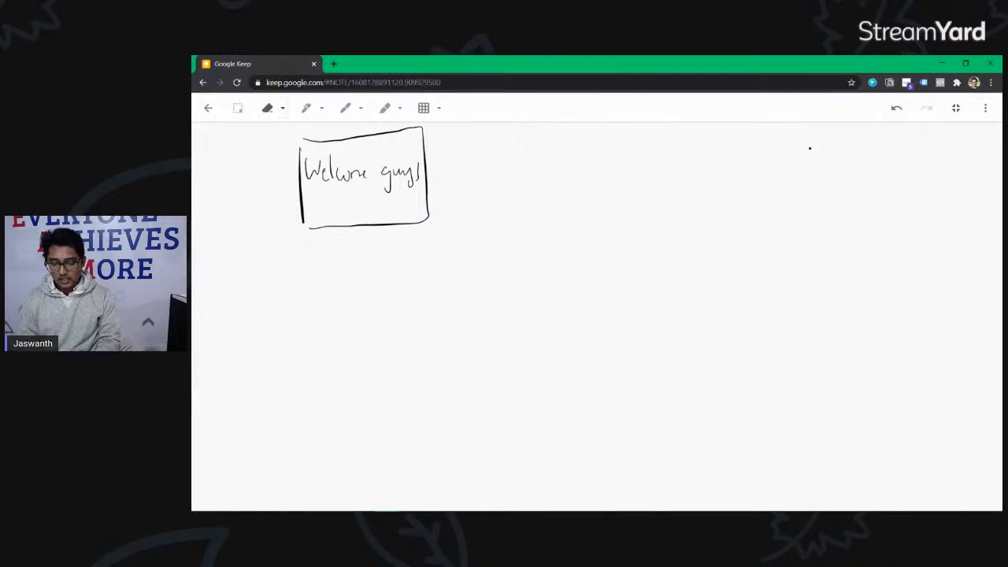
{"action": "key", "text": "alt+Tab"}
{"action": "mouse_move", "coordinate": [737, 252]}
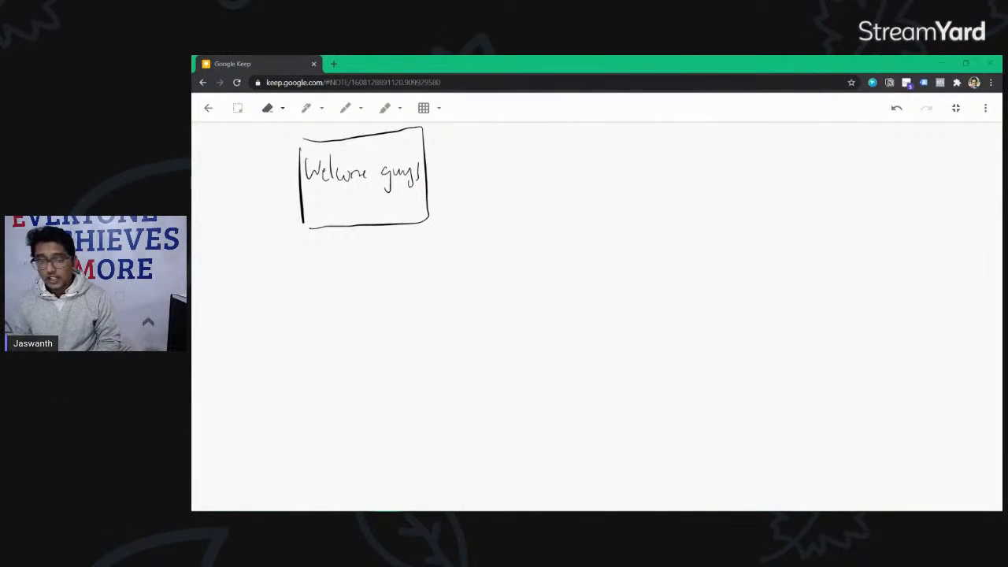
{"action": "double_click", "coordinate": [515, 58]}
{"action": "double_click", "coordinate": [365, 155]}
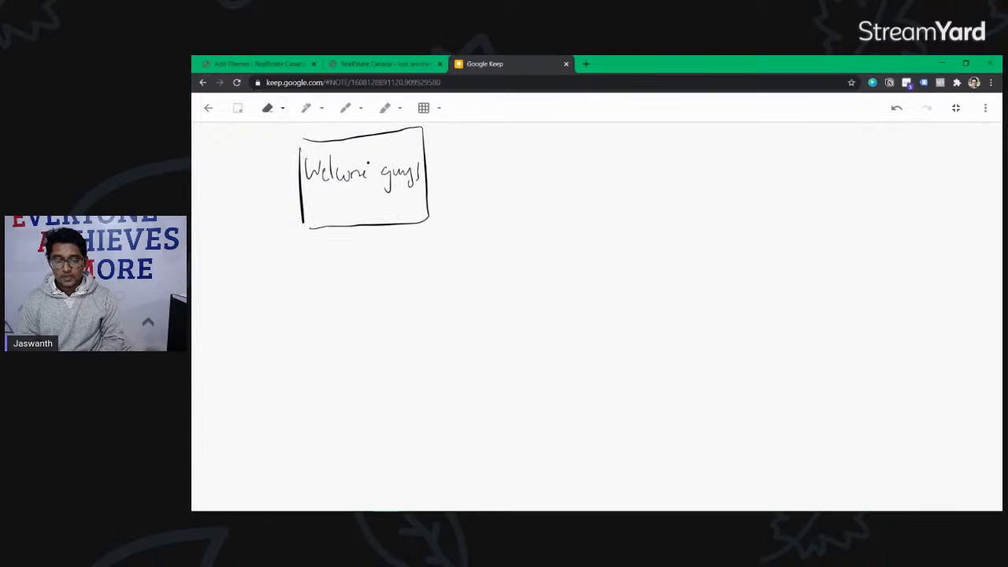
Step: Check the Skillathon site's header and footer in its logged-in tab
{"action": "left_click", "coordinate": [396, 64]}
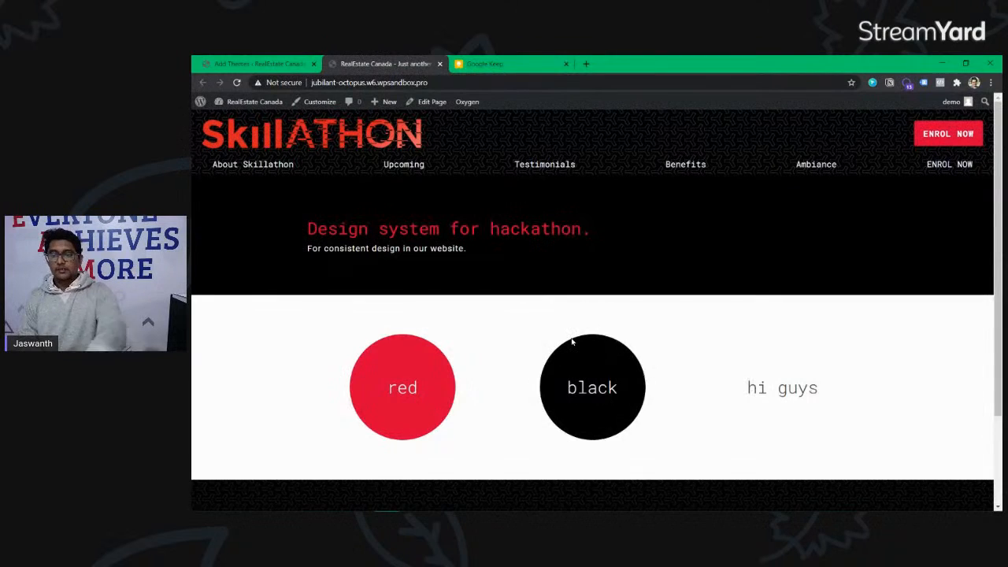
{"action": "scroll", "coordinate": [573, 342], "scroll_direction": "down", "scroll_amount": 3}
{"action": "scroll", "coordinate": [573, 342], "scroll_direction": "up", "scroll_amount": 3}
{"action": "scroll", "coordinate": [572, 342], "scroll_direction": "down", "scroll_amount": 3}
{"action": "scroll", "coordinate": [573, 341], "scroll_direction": "up", "scroll_amount": 3}
{"action": "scroll", "coordinate": [572, 342], "scroll_direction": "down", "scroll_amount": 3}
{"action": "scroll", "coordinate": [572, 341], "scroll_direction": "up", "scroll_amount": 3}
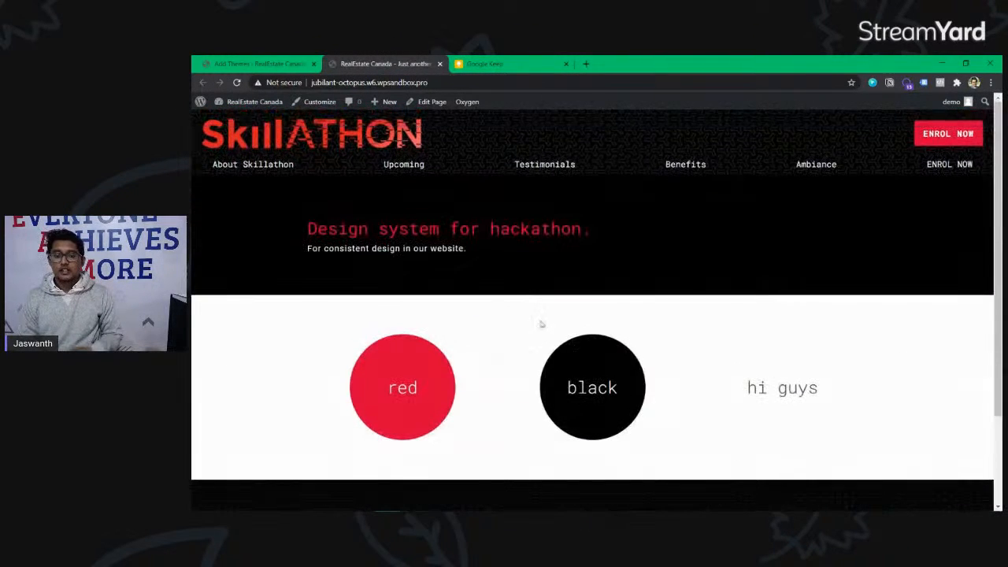
Step: Load the site's URL in an incognito window and check the patterned header and footer logged out
{"action": "left_click", "coordinate": [399, 88]}
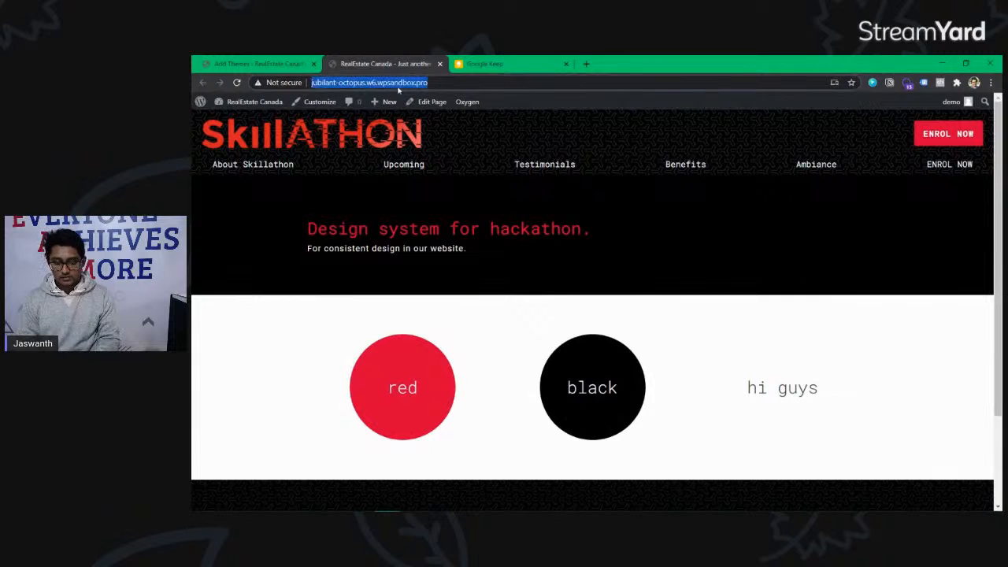
{"action": "key", "text": "ctrl+c"}
{"action": "key", "text": "ctrl+shift+n"}
{"action": "key", "text": "ctrl+v"}
{"action": "key", "text": "Return"}
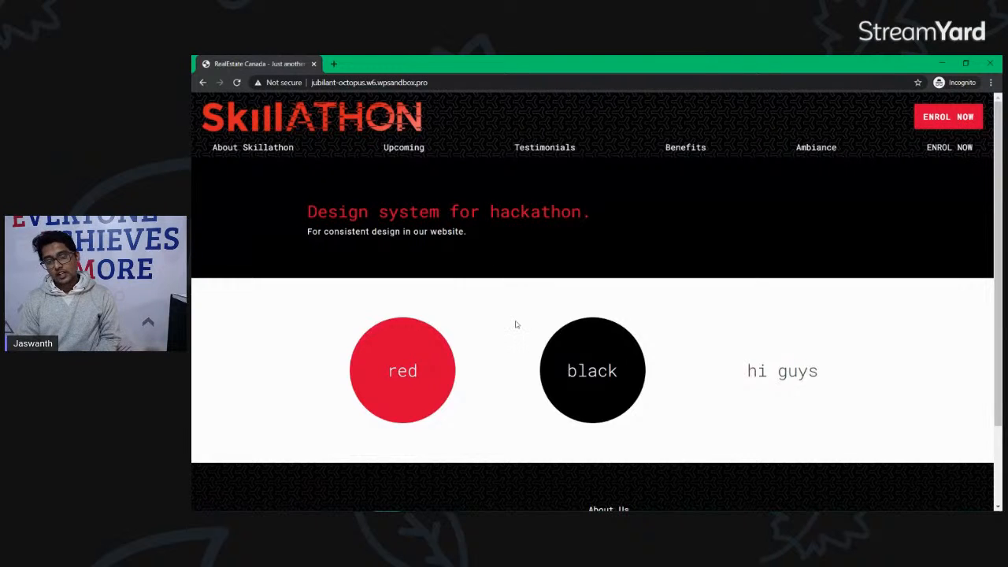
{"action": "scroll", "coordinate": [515, 324], "scroll_direction": "down", "scroll_amount": 2}
{"action": "scroll", "coordinate": [515, 324], "scroll_direction": "up", "scroll_amount": 2}
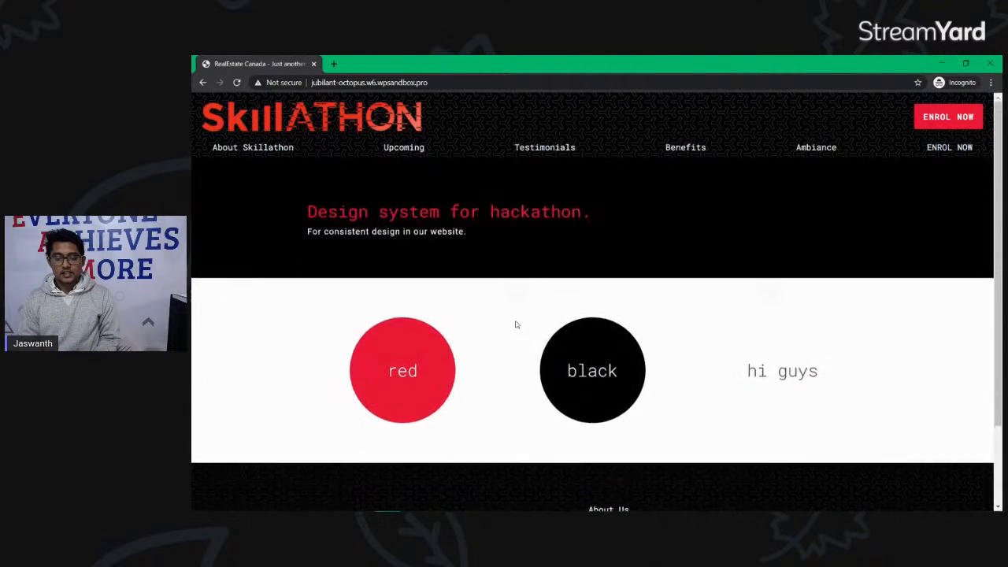
{"action": "scroll", "coordinate": [516, 324], "scroll_direction": "down", "scroll_amount": 2}
{"action": "scroll", "coordinate": [516, 324], "scroll_direction": "up", "scroll_amount": 2}
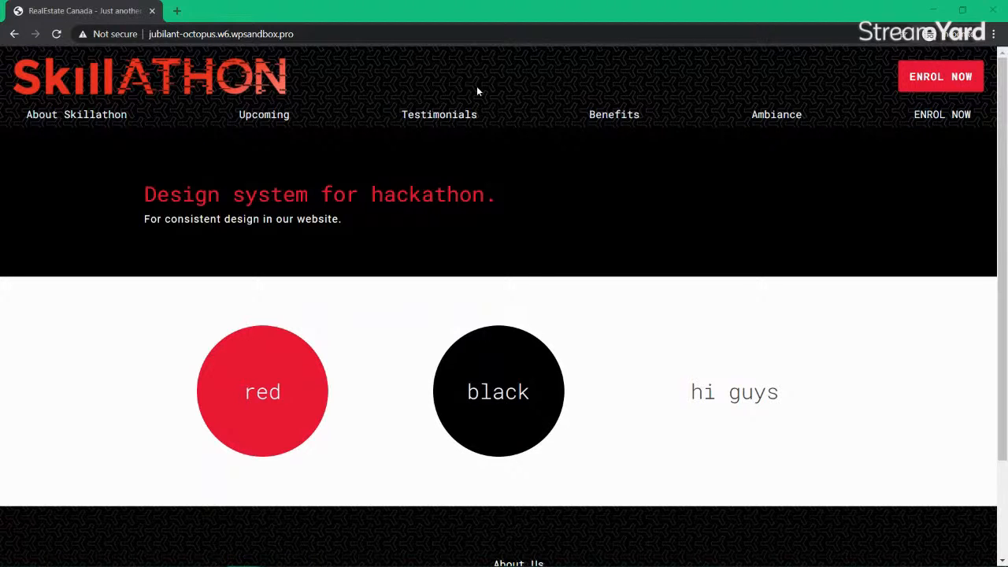
{"action": "scroll", "coordinate": [505, 290], "scroll_direction": "down", "scroll_amount": 2}
{"action": "scroll", "coordinate": [505, 290], "scroll_direction": "up", "scroll_amount": 2}
{"action": "scroll", "coordinate": [505, 292], "scroll_direction": "down", "scroll_amount": 2}
{"action": "scroll", "coordinate": [506, 291], "scroll_direction": "up", "scroll_amount": 2}
{"action": "double_click", "coordinate": [360, 13]}
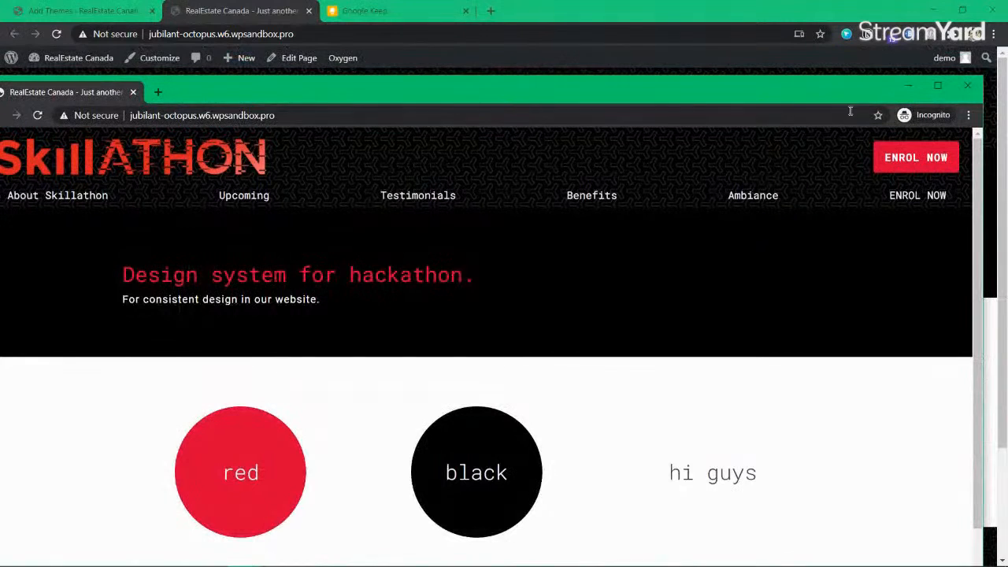
Step: Search browsing history for 'sticky' and open the DigitalOcean position: sticky tutorial
{"action": "left_click", "coordinate": [908, 86]}
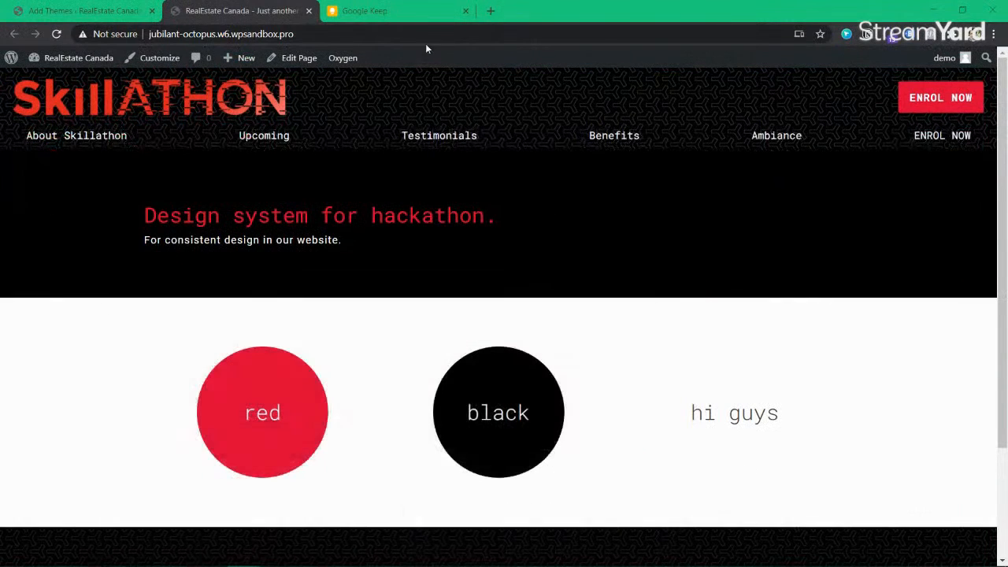
{"action": "left_click", "coordinate": [491, 11]}
{"action": "key", "text": "ctrl+h"}
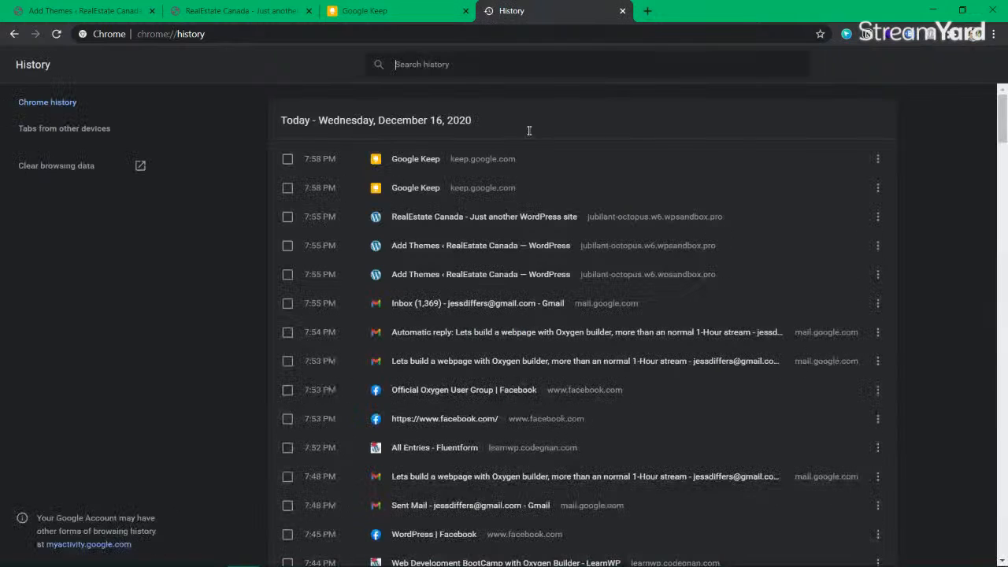
{"action": "type", "text": "ehpl"}
{"action": "key", "text": "BackSpace"}
{"action": "key", "text": "BackSpace"}
{"action": "key", "text": "BackSpace"}
{"action": "key", "text": "BackSpace"}
{"action": "type", "text": "flex"}
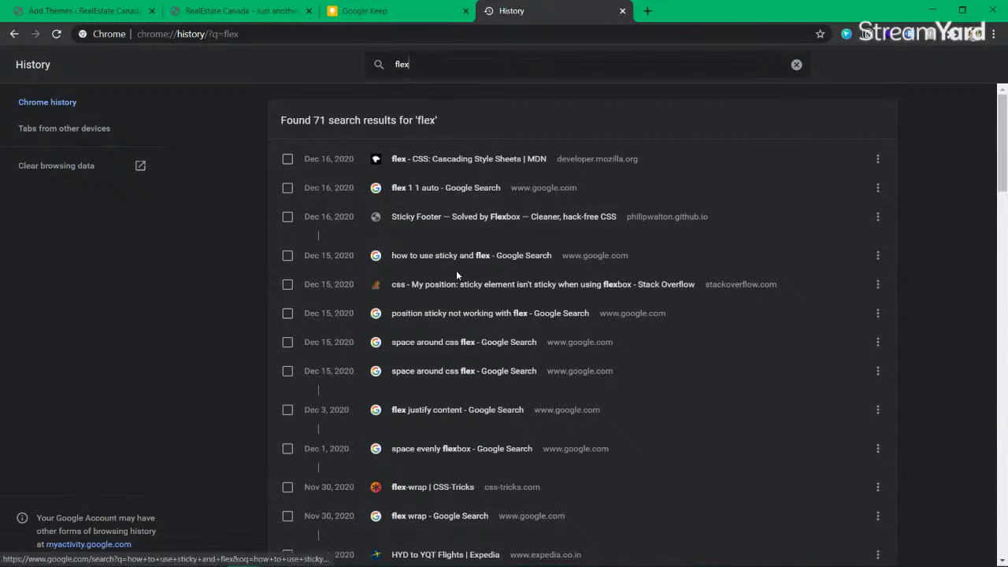
{"action": "scroll", "coordinate": [432, 426], "scroll_direction": "down", "scroll_amount": 2}
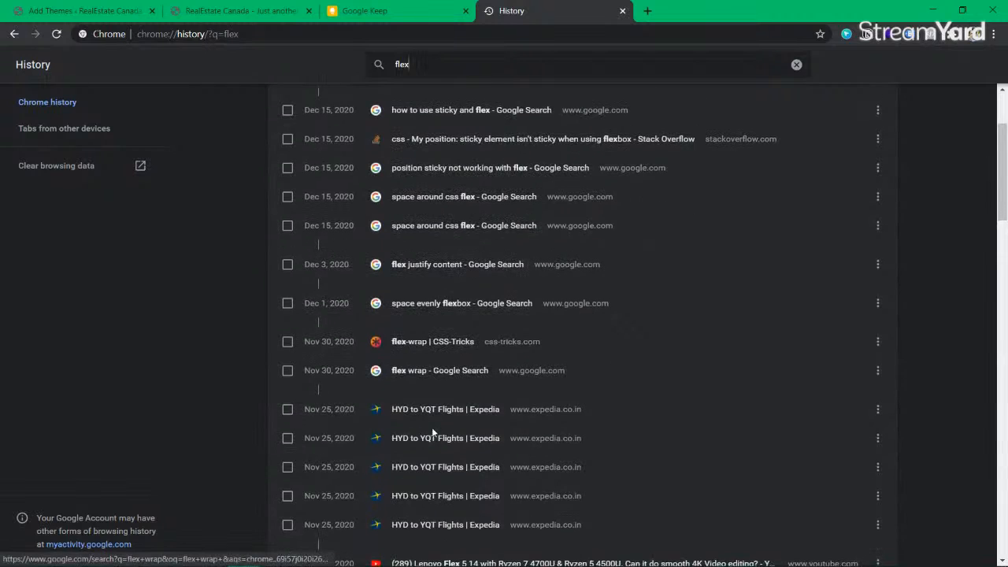
{"action": "scroll", "coordinate": [473, 213], "scroll_direction": "up", "scroll_amount": 2}
{"action": "key", "text": "ctrl+a"}
{"action": "type", "text": "sticky"}
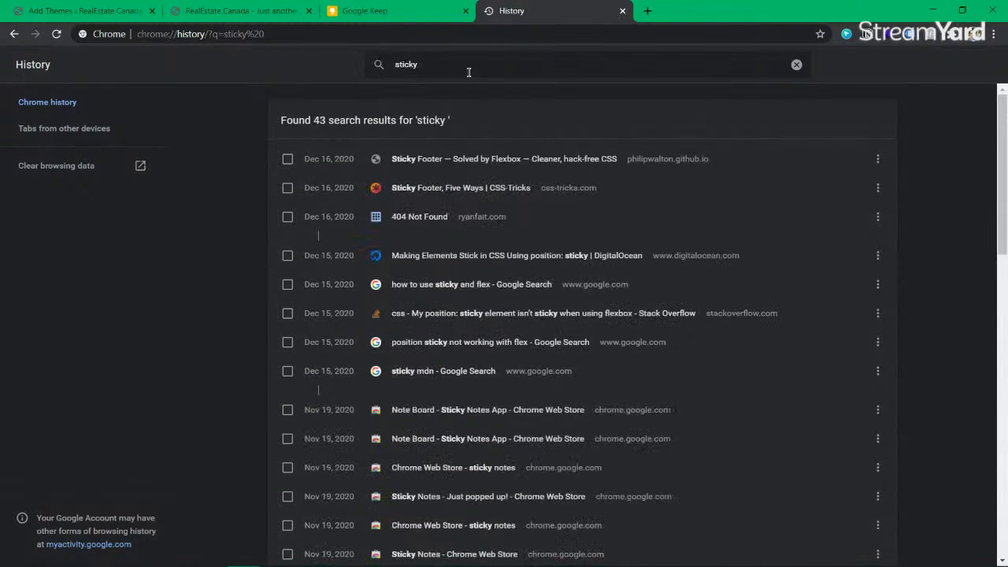
{"action": "left_click", "coordinate": [465, 259]}
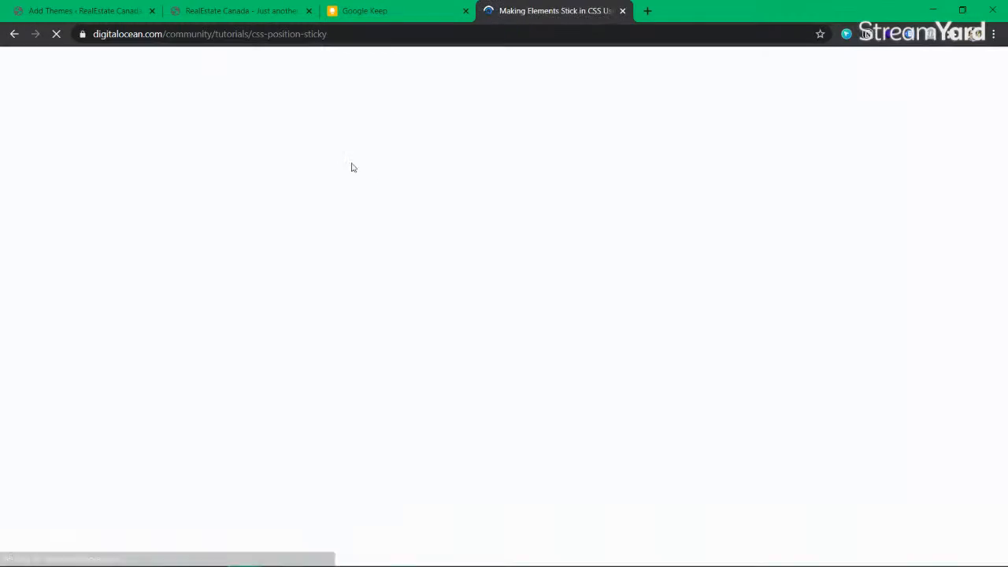
Step: Read the opening of the position: sticky tutorial, highlighting key passages
{"action": "scroll", "coordinate": [478, 362], "scroll_direction": "down", "scroll_amount": 4}
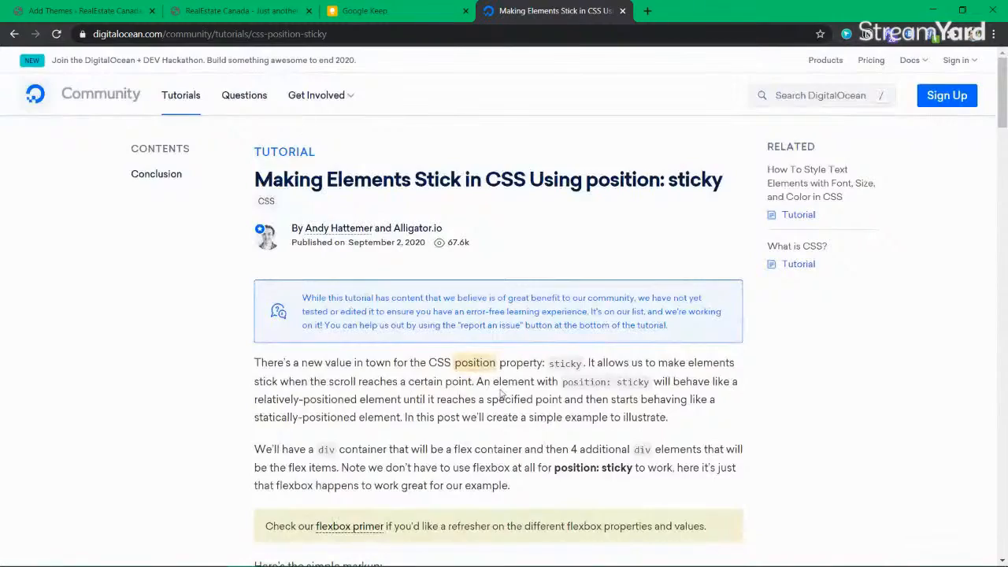
{"action": "scroll", "coordinate": [501, 393], "scroll_direction": "down", "scroll_amount": 7}
{"action": "scroll", "coordinate": [500, 393], "scroll_direction": "down", "scroll_amount": 5}
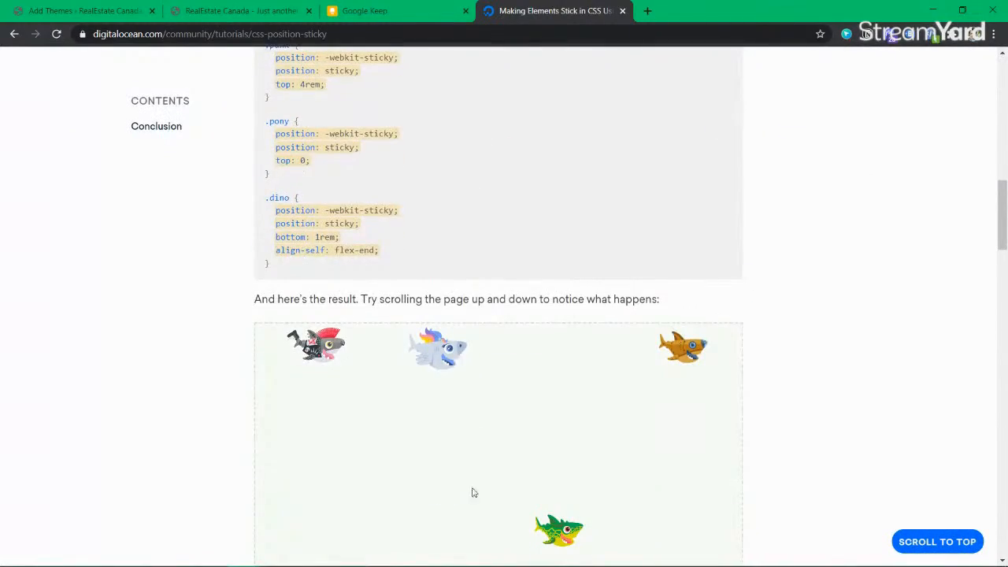
{"action": "scroll", "coordinate": [469, 389], "scroll_direction": "up", "scroll_amount": 2}
{"action": "scroll", "coordinate": [465, 385], "scroll_direction": "up", "scroll_amount": 7}
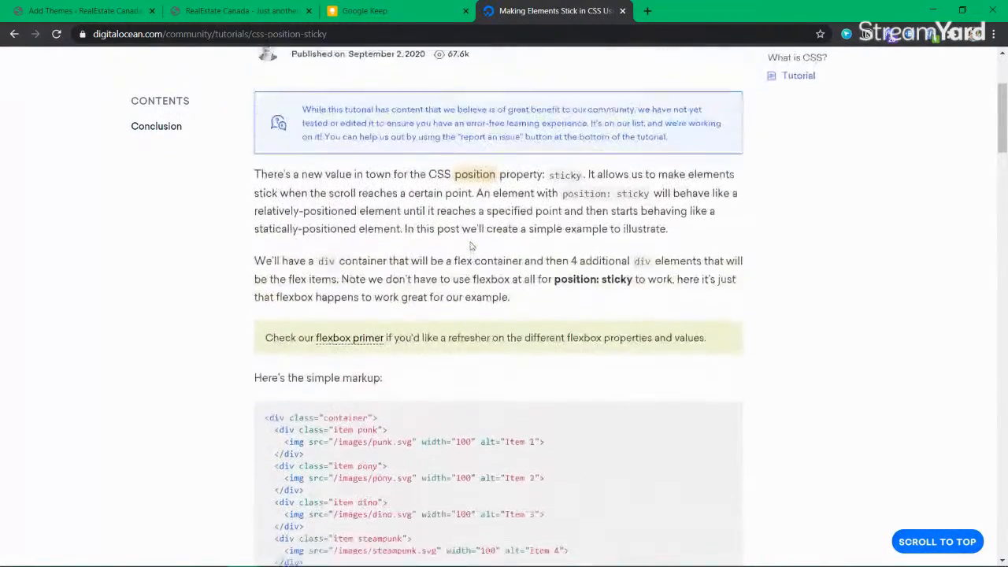
{"action": "left_click_drag", "start_coordinate": [405, 177], "coordinate": [578, 284]}
{"action": "left_click", "coordinate": [575, 285]}
{"action": "scroll", "coordinate": [508, 254], "scroll_direction": "up", "scroll_amount": 2}
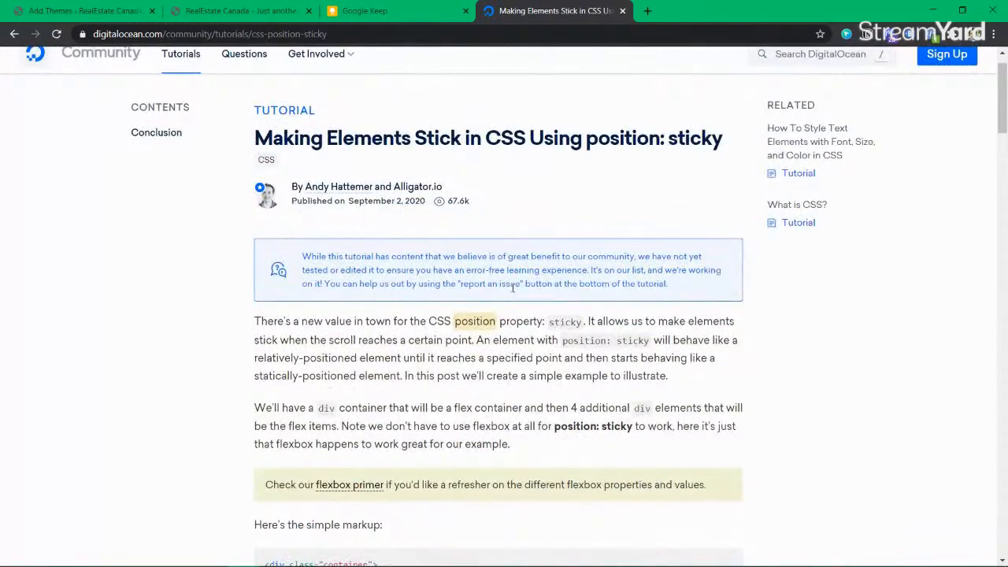
{"action": "scroll", "coordinate": [512, 288], "scroll_direction": "down", "scroll_amount": 2}
Step: Read further down the tutorial, highlighting the sticky notice
{"action": "left_click_drag", "start_coordinate": [387, 213], "coordinate": [505, 266]}
{"action": "left_click", "coordinate": [505, 266]}
{"action": "scroll", "coordinate": [505, 266], "scroll_direction": "down", "scroll_amount": 3}
{"action": "scroll", "coordinate": [456, 353], "scroll_direction": "down", "scroll_amount": 6}
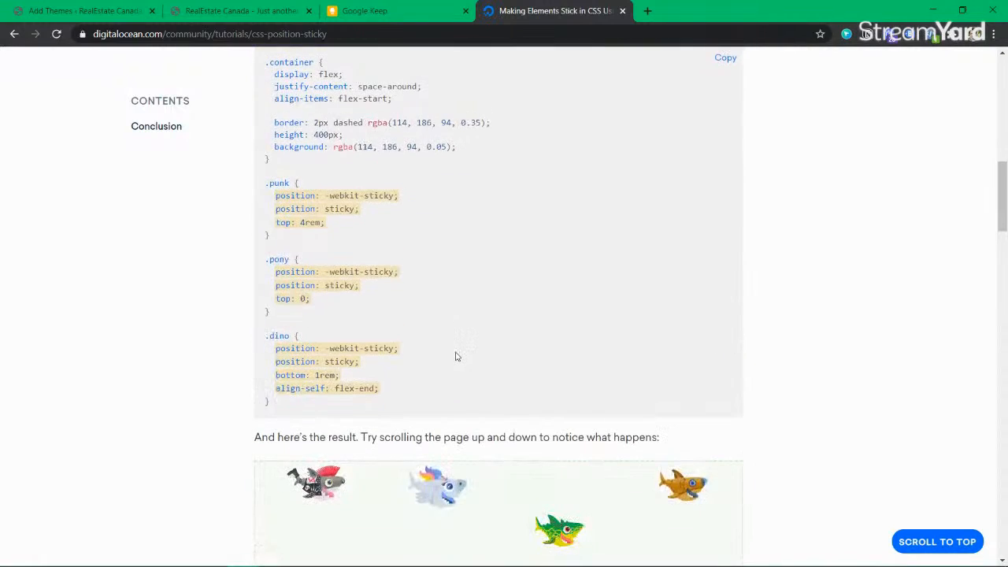
{"action": "scroll", "coordinate": [455, 357], "scroll_direction": "down", "scroll_amount": 3}
{"action": "left_click_drag", "start_coordinate": [410, 309], "coordinate": [706, 419]}
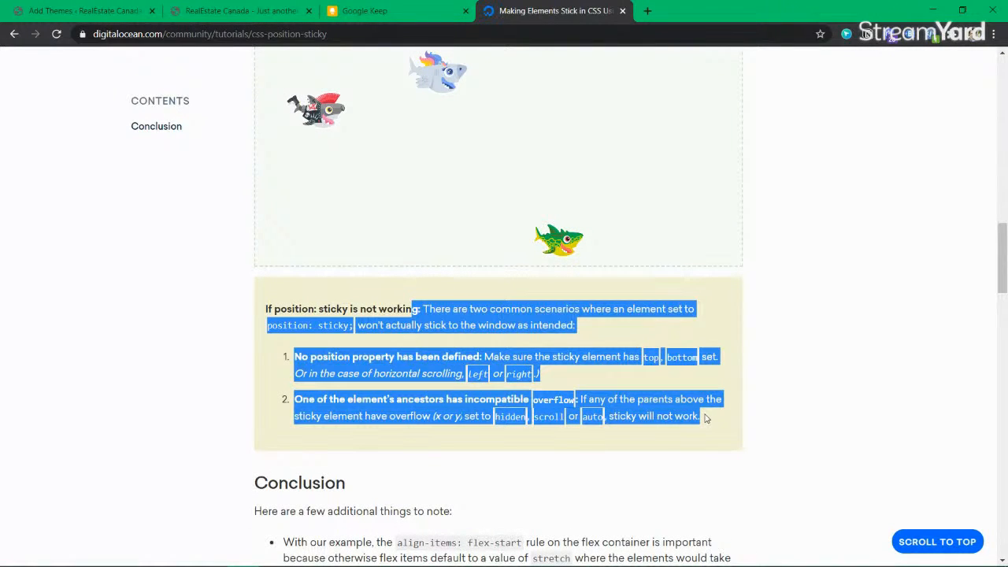
{"action": "left_click", "coordinate": [407, 296]}
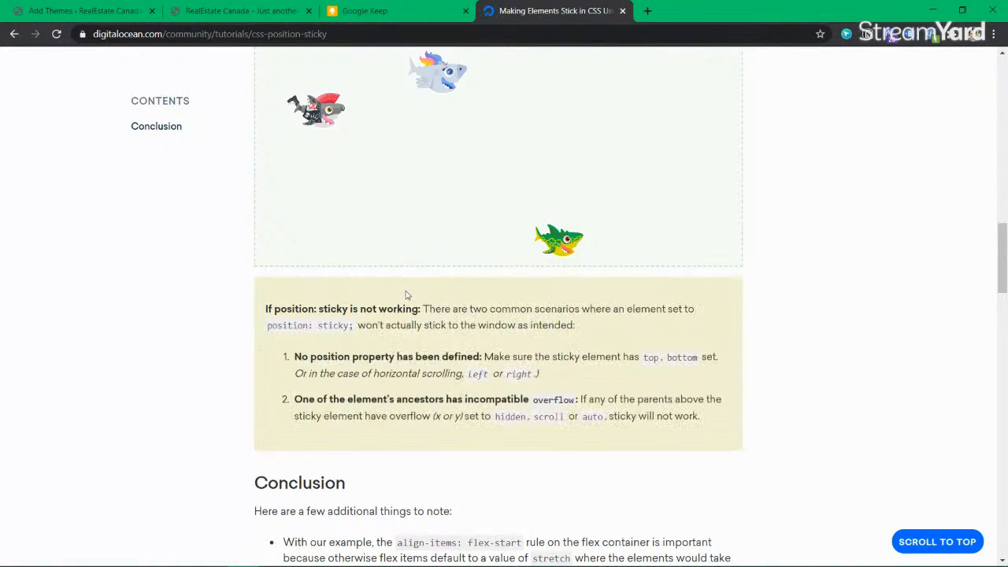
Step: Copy the tutorial's address and go back to the Skillathon tab and the Keep sketch
{"action": "left_click", "coordinate": [347, 41]}
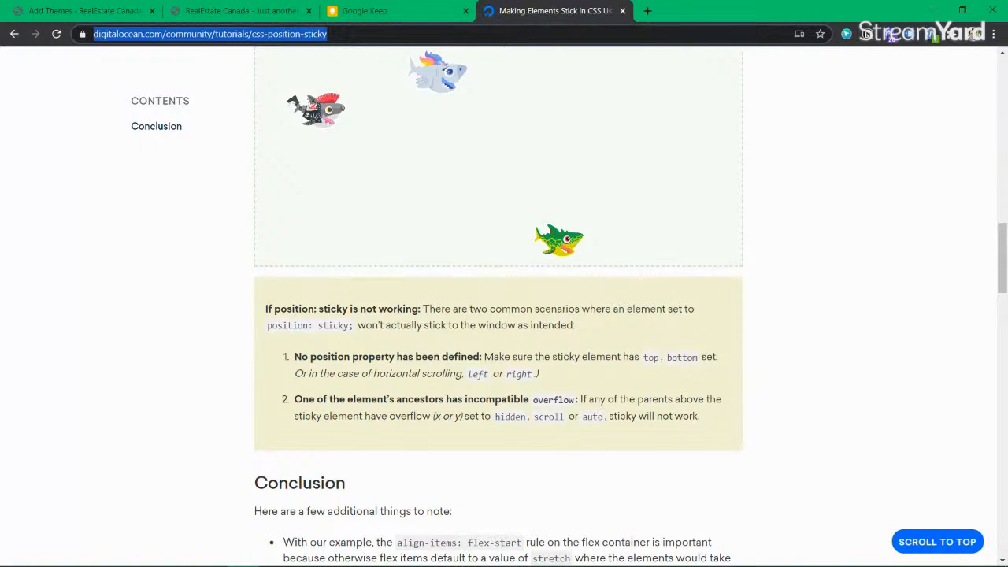
{"action": "key", "text": "alt+Tab"}
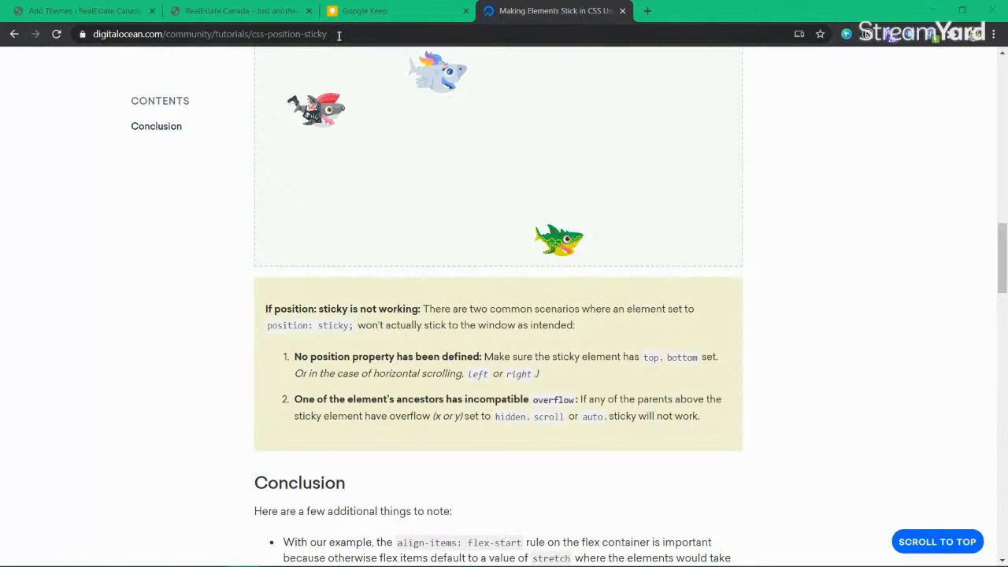
{"action": "left_click", "coordinate": [220, 14]}
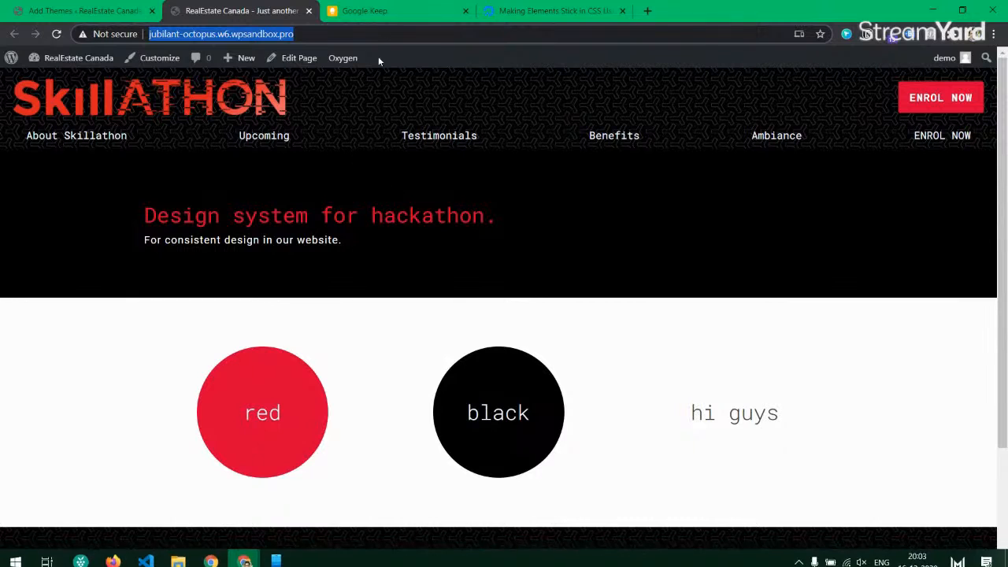
{"action": "left_click", "coordinate": [379, 21]}
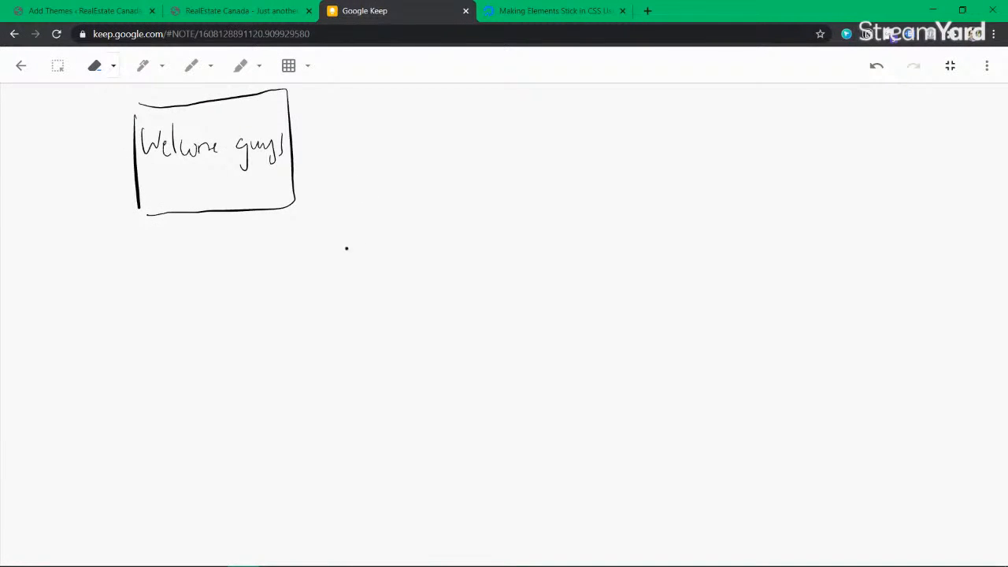
Step: Draw an arrow from the welcome box and a first checkbox item 'Explain Header'
{"action": "mouse_move", "coordinate": [275, 107]}
{"action": "left_mouse_down"}
{"action": "mouse_move", "coordinate": [317, 102]}
{"action": "mouse_move", "coordinate": [315, 122]}
{"action": "left_mouse_up"}
{"action": "mouse_move", "coordinate": [358, 106]}
{"action": "left_mouse_down"}
{"action": "mouse_move", "coordinate": [358, 147]}
{"action": "mouse_move", "coordinate": [384, 150]}
{"action": "mouse_move", "coordinate": [361, 157]}
{"action": "left_mouse_up"}
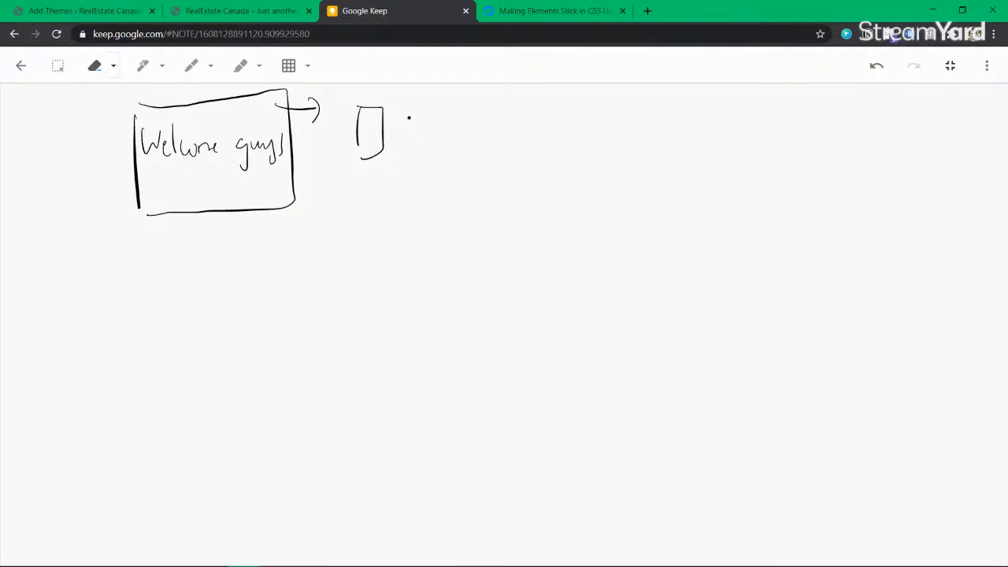
{"action": "left_click_drag", "start_coordinate": [409, 110], "coordinate": [409, 136]}
{"action": "left_click_drag", "start_coordinate": [407, 112], "coordinate": [419, 129]}
{"action": "mouse_move", "coordinate": [421, 125]}
{"action": "left_mouse_down"}
{"action": "mouse_move", "coordinate": [435, 138]}
{"action": "mouse_move", "coordinate": [422, 137]}
{"action": "left_mouse_up"}
{"action": "mouse_move", "coordinate": [440, 127]}
{"action": "left_mouse_down"}
{"action": "mouse_move", "coordinate": [441, 153]}
{"action": "mouse_move", "coordinate": [449, 132]}
{"action": "left_mouse_up"}
{"action": "mouse_move", "coordinate": [453, 106]}
{"action": "left_mouse_down"}
{"action": "mouse_move", "coordinate": [455, 126]}
{"action": "mouse_move", "coordinate": [467, 133]}
{"action": "left_mouse_up"}
{"action": "mouse_move", "coordinate": [473, 123]}
{"action": "left_mouse_down"}
{"action": "mouse_move", "coordinate": [474, 133]}
{"action": "mouse_move", "coordinate": [510, 131]}
{"action": "left_mouse_up"}
{"action": "mouse_move", "coordinate": [514, 103]}
{"action": "left_mouse_down"}
{"action": "mouse_move", "coordinate": [514, 131]}
{"action": "mouse_move", "coordinate": [520, 117]}
{"action": "left_mouse_up"}
{"action": "left_click_drag", "start_coordinate": [519, 125], "coordinate": [536, 126]}
{"action": "mouse_move", "coordinate": [546, 118]}
{"action": "left_mouse_down"}
{"action": "mouse_move", "coordinate": [550, 104]}
{"action": "mouse_move", "coordinate": [551, 129]}
{"action": "left_mouse_up"}
{"action": "left_click_drag", "start_coordinate": [556, 115], "coordinate": [569, 120]}
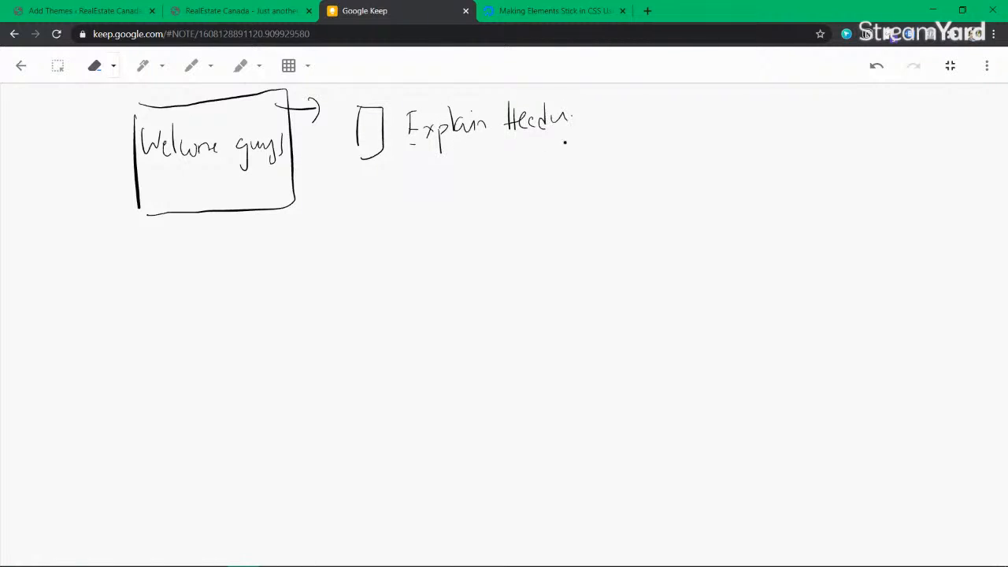
Step: Add a second checkbox item 'Design Page in HTML Elements'
{"action": "left_click_drag", "start_coordinate": [361, 190], "coordinate": [369, 229]}
{"action": "left_click_drag", "start_coordinate": [399, 196], "coordinate": [399, 218]}
{"action": "mouse_move", "coordinate": [398, 189]}
{"action": "left_mouse_down"}
{"action": "mouse_move", "coordinate": [403, 217]}
{"action": "mouse_move", "coordinate": [428, 214]}
{"action": "left_mouse_up"}
{"action": "mouse_move", "coordinate": [439, 206]}
{"action": "left_mouse_down"}
{"action": "mouse_move", "coordinate": [450, 223]}
{"action": "mouse_move", "coordinate": [477, 214]}
{"action": "left_mouse_up"}
{"action": "left_click", "coordinate": [441, 197]}
{"action": "left_click", "coordinate": [493, 209]}
{"action": "left_click_drag", "start_coordinate": [459, 203], "coordinate": [452, 222]}
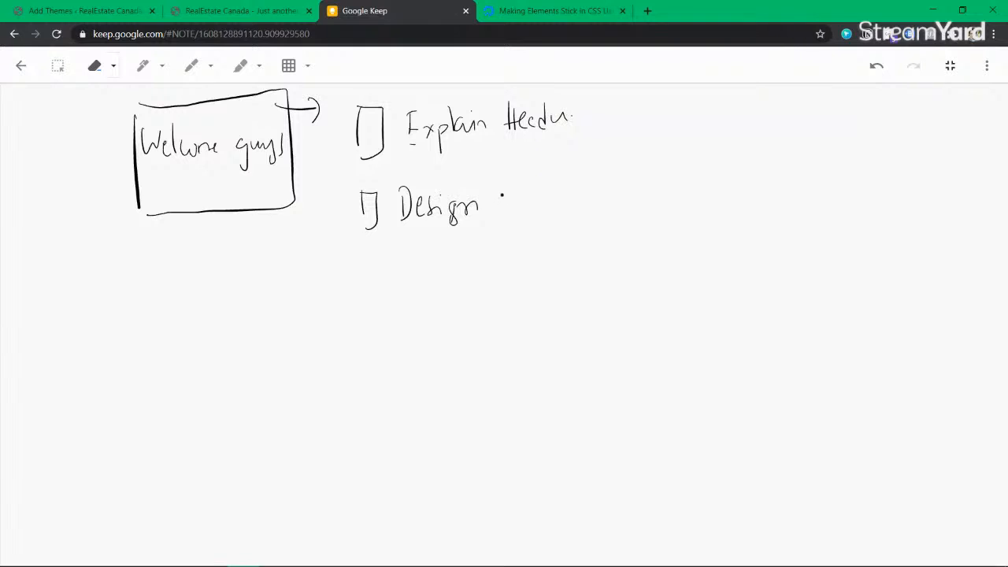
{"action": "mouse_move", "coordinate": [496, 182]}
{"action": "left_mouse_down"}
{"action": "mouse_move", "coordinate": [501, 204]}
{"action": "mouse_move", "coordinate": [522, 210]}
{"action": "mouse_move", "coordinate": [575, 207]}
{"action": "mouse_move", "coordinate": [582, 194]}
{"action": "mouse_move", "coordinate": [595, 210]}
{"action": "mouse_move", "coordinate": [626, 214]}
{"action": "left_mouse_up"}
{"action": "mouse_move", "coordinate": [638, 181]}
{"action": "left_mouse_down"}
{"action": "mouse_move", "coordinate": [640, 211]}
{"action": "mouse_move", "coordinate": [640, 198]}
{"action": "left_mouse_up"}
{"action": "mouse_move", "coordinate": [644, 189]}
{"action": "left_mouse_down"}
{"action": "mouse_move", "coordinate": [648, 217]}
{"action": "mouse_move", "coordinate": [665, 196]}
{"action": "mouse_move", "coordinate": [680, 219]}
{"action": "left_mouse_up"}
{"action": "mouse_move", "coordinate": [696, 206]}
{"action": "left_mouse_down"}
{"action": "mouse_move", "coordinate": [706, 199]}
{"action": "mouse_move", "coordinate": [721, 219]}
{"action": "mouse_move", "coordinate": [750, 213]}
{"action": "mouse_move", "coordinate": [776, 224]}
{"action": "left_mouse_up"}
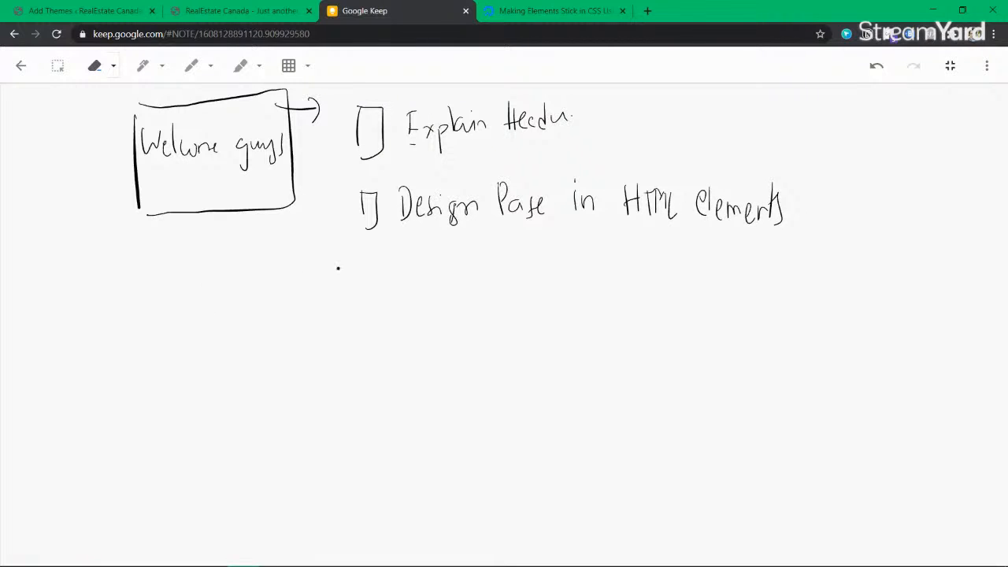
Step: Add a third checkbox item 'Design Page in Oxygen Builder'
{"action": "mouse_move", "coordinate": [358, 260]}
{"action": "left_mouse_down"}
{"action": "mouse_move", "coordinate": [359, 290]}
{"action": "mouse_move", "coordinate": [367, 290]}
{"action": "left_mouse_up"}
{"action": "mouse_move", "coordinate": [402, 266]}
{"action": "left_mouse_down"}
{"action": "mouse_move", "coordinate": [412, 293]}
{"action": "mouse_move", "coordinate": [515, 277]}
{"action": "mouse_move", "coordinate": [543, 294]}
{"action": "left_mouse_up"}
{"action": "mouse_move", "coordinate": [547, 282]}
{"action": "left_mouse_down"}
{"action": "mouse_move", "coordinate": [619, 282]}
{"action": "mouse_move", "coordinate": [642, 299]}
{"action": "mouse_move", "coordinate": [664, 288]}
{"action": "left_mouse_up"}
{"action": "mouse_move", "coordinate": [667, 276]}
{"action": "left_mouse_down"}
{"action": "mouse_move", "coordinate": [674, 289]}
{"action": "mouse_move", "coordinate": [751, 293]}
{"action": "left_mouse_up"}
{"action": "mouse_move", "coordinate": [759, 266]}
{"action": "left_mouse_down"}
{"action": "mouse_move", "coordinate": [761, 295]}
{"action": "mouse_move", "coordinate": [780, 295]}
{"action": "mouse_move", "coordinate": [792, 277]}
{"action": "left_mouse_up"}
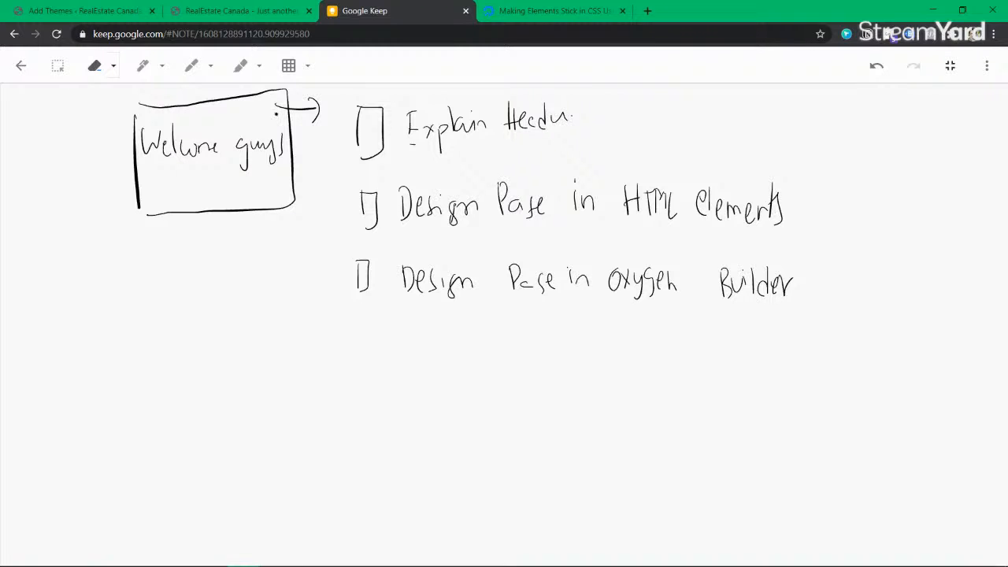
Step: In red, add checkbox items 'Optimise images' and 'Blog Post Template'
{"action": "left_click", "coordinate": [191, 66]}
{"action": "mouse_move", "coordinate": [348, 334]}
{"action": "left_mouse_down"}
{"action": "mouse_move", "coordinate": [349, 356]}
{"action": "mouse_move", "coordinate": [366, 337]}
{"action": "mouse_move", "coordinate": [356, 362]}
{"action": "left_mouse_up"}
{"action": "mouse_move", "coordinate": [400, 337]}
{"action": "left_mouse_down"}
{"action": "mouse_move", "coordinate": [399, 361]}
{"action": "mouse_move", "coordinate": [484, 344]}
{"action": "mouse_move", "coordinate": [549, 362]}
{"action": "mouse_move", "coordinate": [626, 340]}
{"action": "mouse_move", "coordinate": [633, 365]}
{"action": "left_mouse_up"}
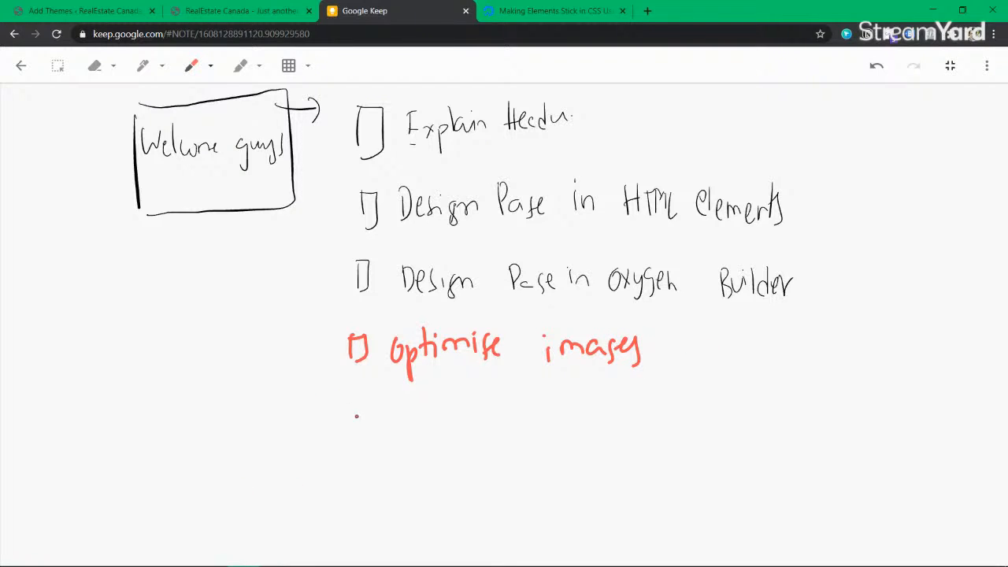
{"action": "mouse_move", "coordinate": [343, 389]}
{"action": "left_mouse_down"}
{"action": "mouse_move", "coordinate": [345, 413]}
{"action": "mouse_move", "coordinate": [425, 422]}
{"action": "mouse_move", "coordinate": [433, 446]}
{"action": "left_mouse_up"}
{"action": "mouse_move", "coordinate": [469, 411]}
{"action": "left_mouse_down"}
{"action": "mouse_move", "coordinate": [470, 400]}
{"action": "mouse_move", "coordinate": [485, 425]}
{"action": "mouse_move", "coordinate": [537, 422]}
{"action": "mouse_move", "coordinate": [583, 437]}
{"action": "mouse_move", "coordinate": [616, 409]}
{"action": "mouse_move", "coordinate": [627, 418]}
{"action": "left_mouse_up"}
Step: Draw a fourth red checkbox and mark the blog template items with 'if' notes
{"action": "left_click_drag", "start_coordinate": [344, 468], "coordinate": [350, 496]}
{"action": "left_click_drag", "start_coordinate": [299, 454], "coordinate": [318, 481]}
{"action": "left_click_drag", "start_coordinate": [310, 461], "coordinate": [324, 458]}
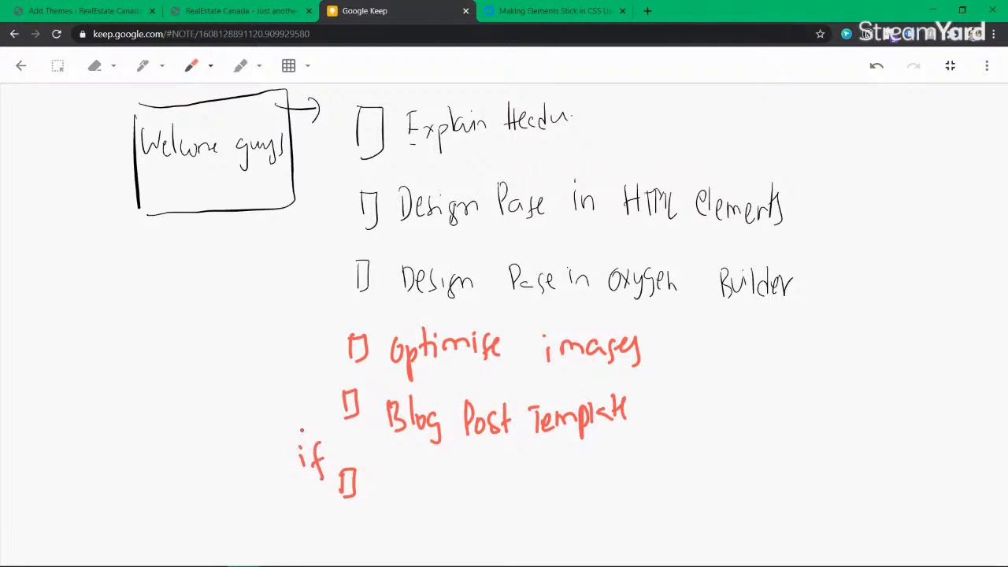
{"action": "left_click_drag", "start_coordinate": [300, 389], "coordinate": [302, 409]}
{"action": "left_click_drag", "start_coordinate": [319, 386], "coordinate": [313, 430]}
{"action": "left_click_drag", "start_coordinate": [307, 404], "coordinate": [324, 400]}
Step: Write 'Blog Archive Template' beside the new red checkbox
{"action": "left_click_drag", "start_coordinate": [386, 470], "coordinate": [391, 497]}
{"action": "mouse_move", "coordinate": [407, 473]}
{"action": "left_mouse_down"}
{"action": "mouse_move", "coordinate": [406, 501]}
{"action": "mouse_move", "coordinate": [416, 485]}
{"action": "mouse_move", "coordinate": [425, 509]}
{"action": "mouse_move", "coordinate": [472, 496]}
{"action": "left_mouse_up"}
{"action": "left_click_drag", "start_coordinate": [459, 488], "coordinate": [483, 481]}
{"action": "mouse_move", "coordinate": [496, 479]}
{"action": "left_mouse_down"}
{"action": "mouse_move", "coordinate": [496, 496]}
{"action": "mouse_move", "coordinate": [523, 498]}
{"action": "left_mouse_up"}
{"action": "mouse_move", "coordinate": [533, 477]}
{"action": "left_mouse_down"}
{"action": "mouse_move", "coordinate": [542, 498]}
{"action": "mouse_move", "coordinate": [576, 474]}
{"action": "left_mouse_up"}
{"action": "mouse_move", "coordinate": [567, 474]}
{"action": "left_mouse_down"}
{"action": "mouse_move", "coordinate": [567, 497]}
{"action": "mouse_move", "coordinate": [619, 484]}
{"action": "mouse_move", "coordinate": [627, 493]}
{"action": "left_mouse_up"}
{"action": "left_click_drag", "start_coordinate": [640, 477], "coordinate": [655, 486]}
{"action": "left_click_drag", "start_coordinate": [644, 474], "coordinate": [664, 471]}
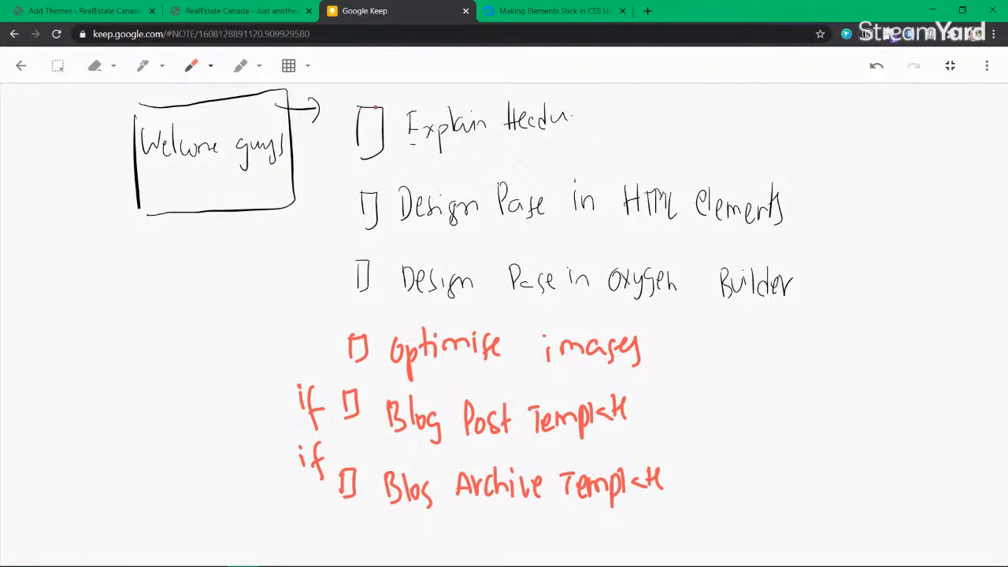
Step: Outline the to-do list in red and underline the 'Explain Header' item
{"action": "mouse_move", "coordinate": [323, 93]}
{"action": "left_mouse_down"}
{"action": "mouse_move", "coordinate": [335, 299]}
{"action": "mouse_move", "coordinate": [266, 411]}
{"action": "mouse_move", "coordinate": [327, 534]}
{"action": "mouse_move", "coordinate": [786, 523]}
{"action": "mouse_move", "coordinate": [828, 416]}
{"action": "mouse_move", "coordinate": [852, 120]}
{"action": "mouse_move", "coordinate": [800, 84]}
{"action": "mouse_move", "coordinate": [452, 92]}
{"action": "mouse_move", "coordinate": [351, 110]}
{"action": "mouse_move", "coordinate": [329, 96]}
{"action": "left_mouse_up"}
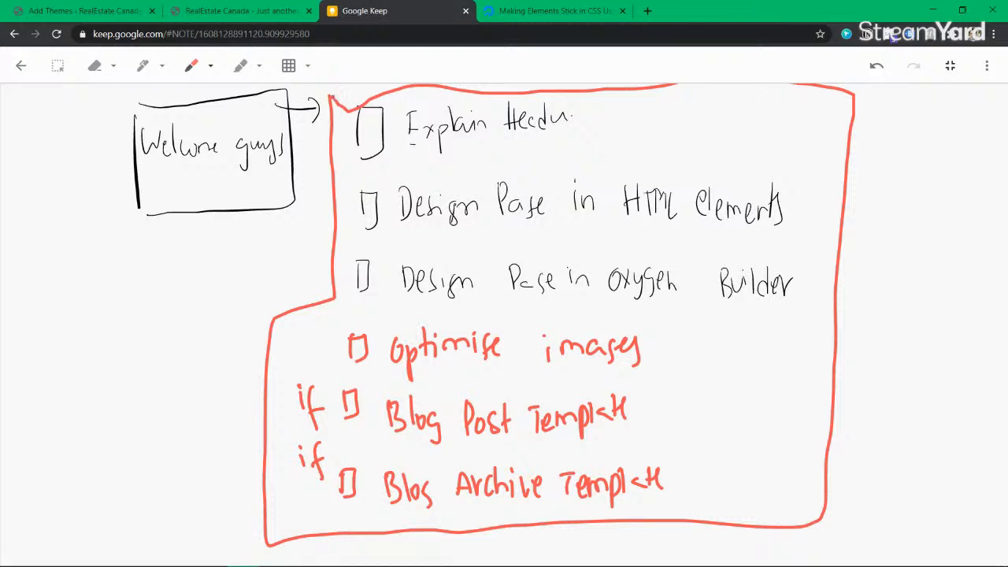
{"action": "left_click_drag", "start_coordinate": [407, 163], "coordinate": [591, 159]}
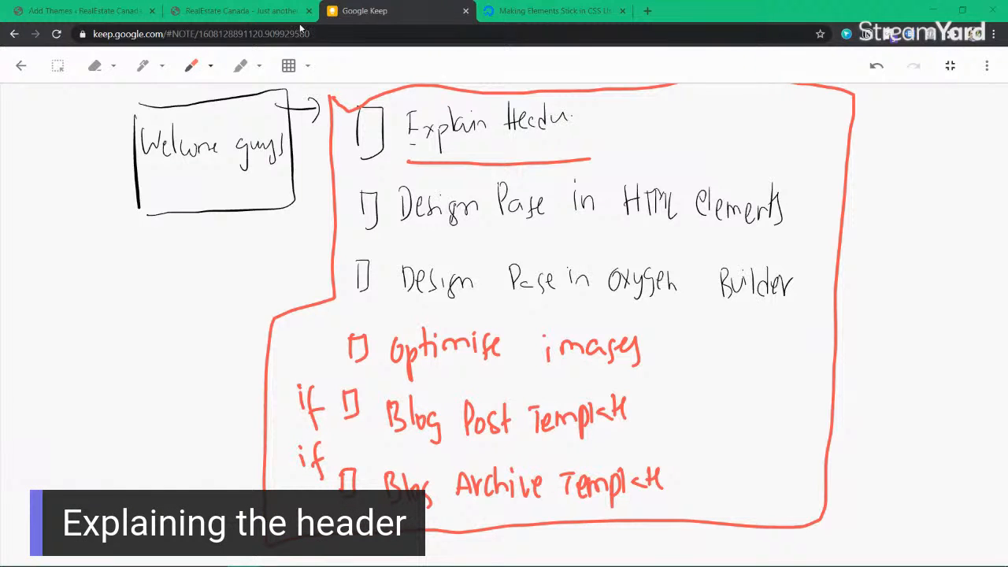
{"action": "left_click", "coordinate": [237, 10]}
Step: From the Dashboard, go to Oxygen > Templates and edit Main template with Oxygen
{"action": "left_click", "coordinate": [365, 34]}
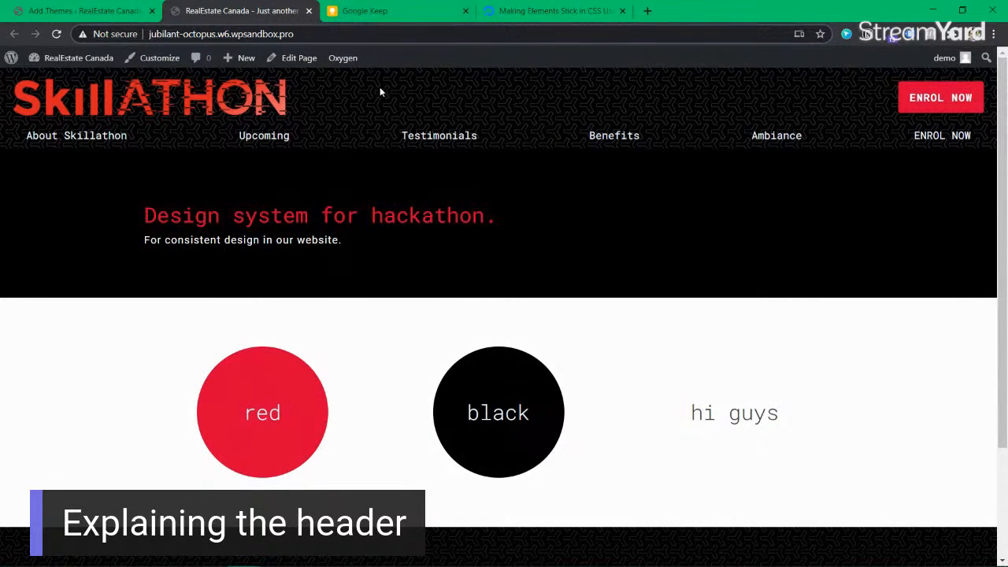
{"action": "mouse_move", "coordinate": [75, 58]}
{"action": "left_click", "coordinate": [76, 82]}
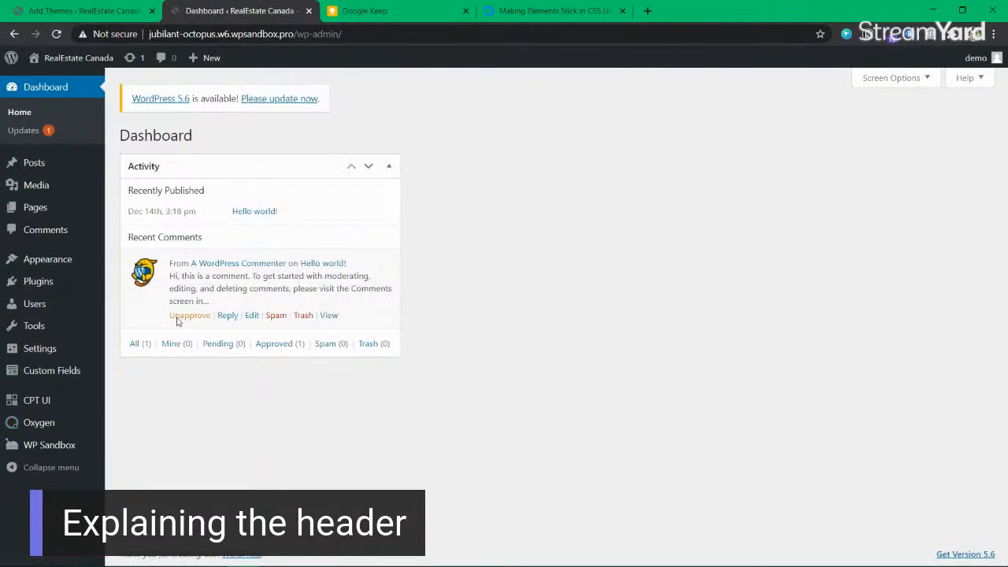
{"action": "mouse_move", "coordinate": [61, 431]}
{"action": "left_click", "coordinate": [132, 446]}
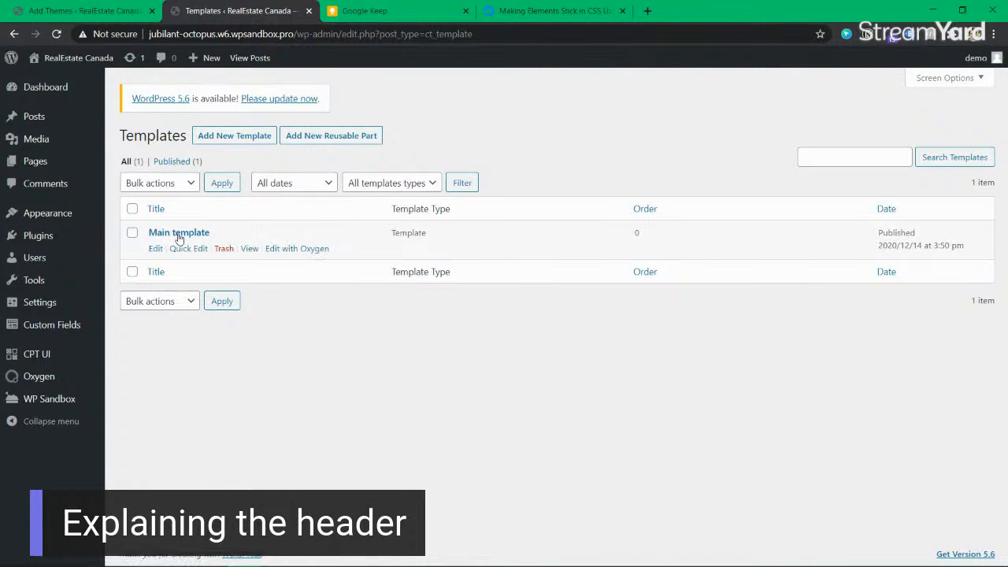
{"action": "left_click", "coordinate": [291, 249]}
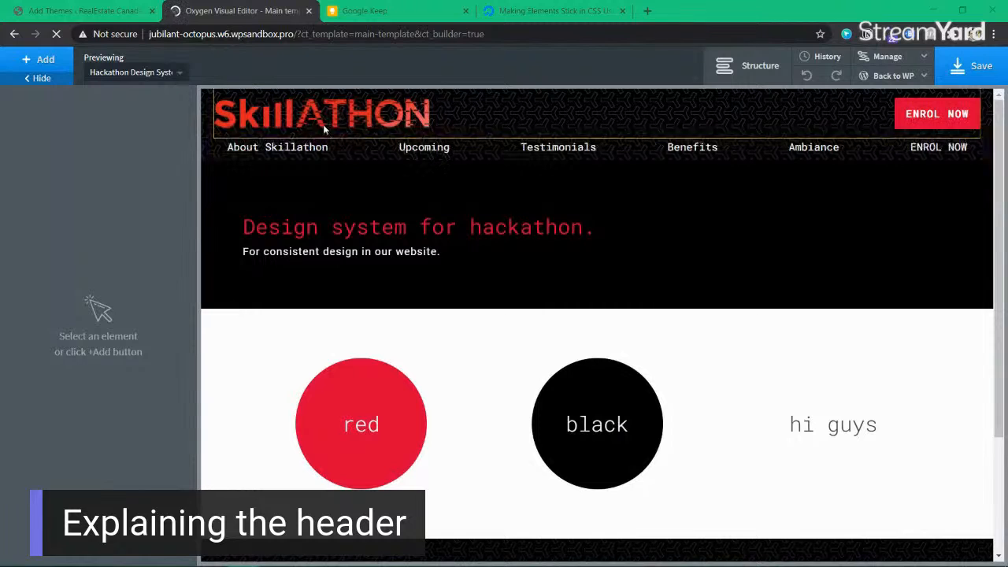
Step: Select the header's topmenu div and review the footer before moving to Add Themes
{"action": "left_click", "coordinate": [655, 100]}
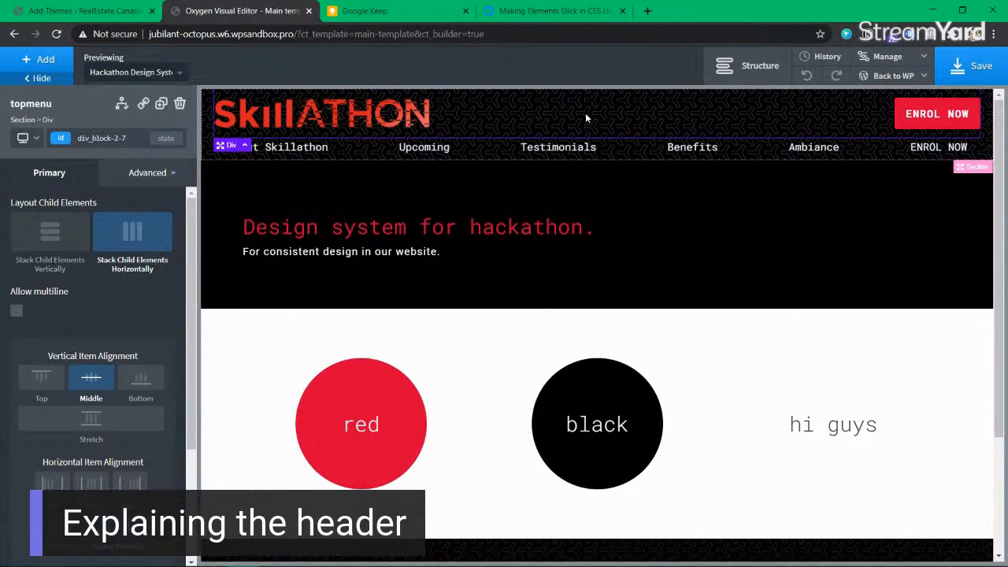
{"action": "scroll", "coordinate": [708, 338], "scroll_direction": "down", "scroll_amount": 2}
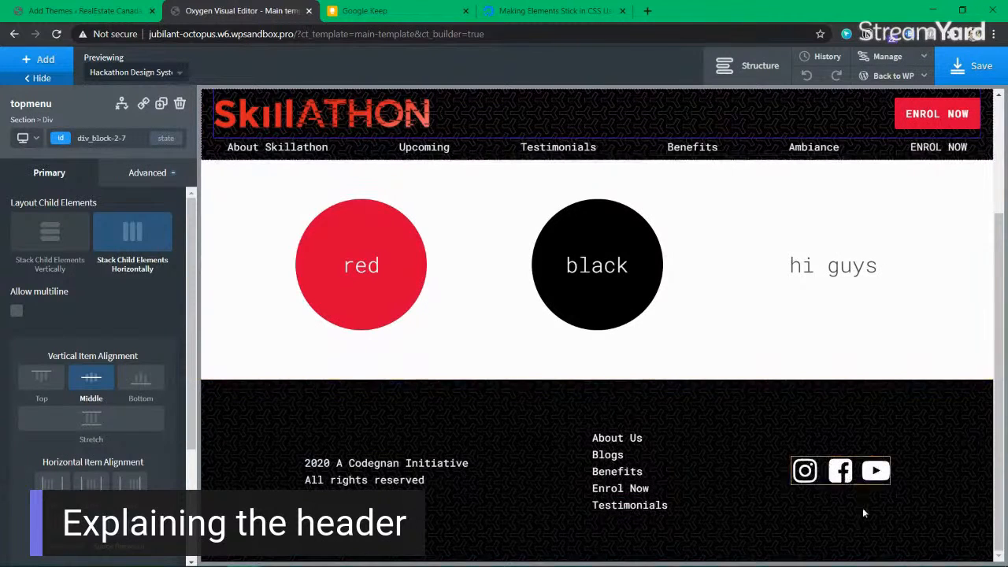
{"action": "scroll", "coordinate": [1000, 303], "scroll_direction": "up", "scroll_amount": 2}
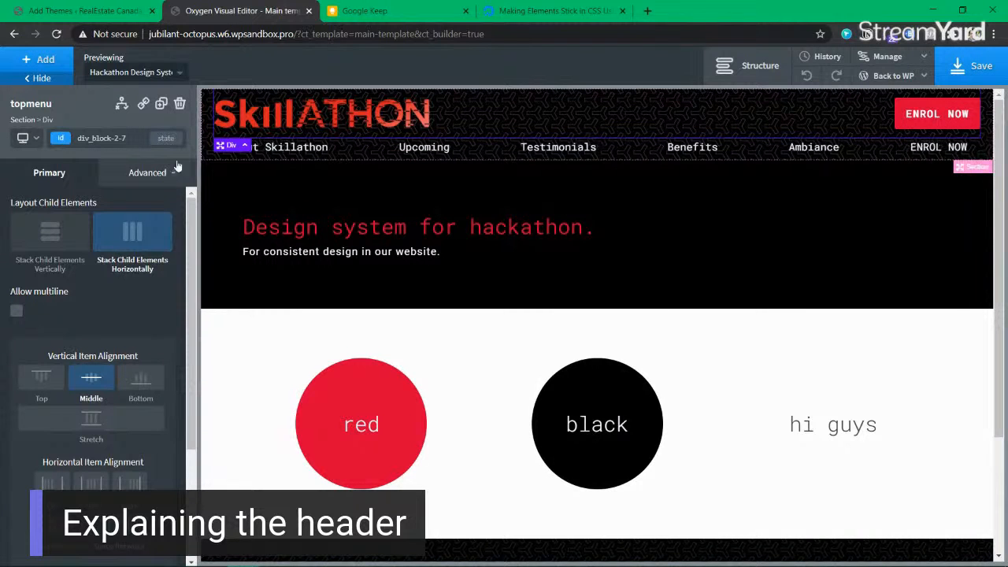
{"action": "left_click", "coordinate": [103, 14]}
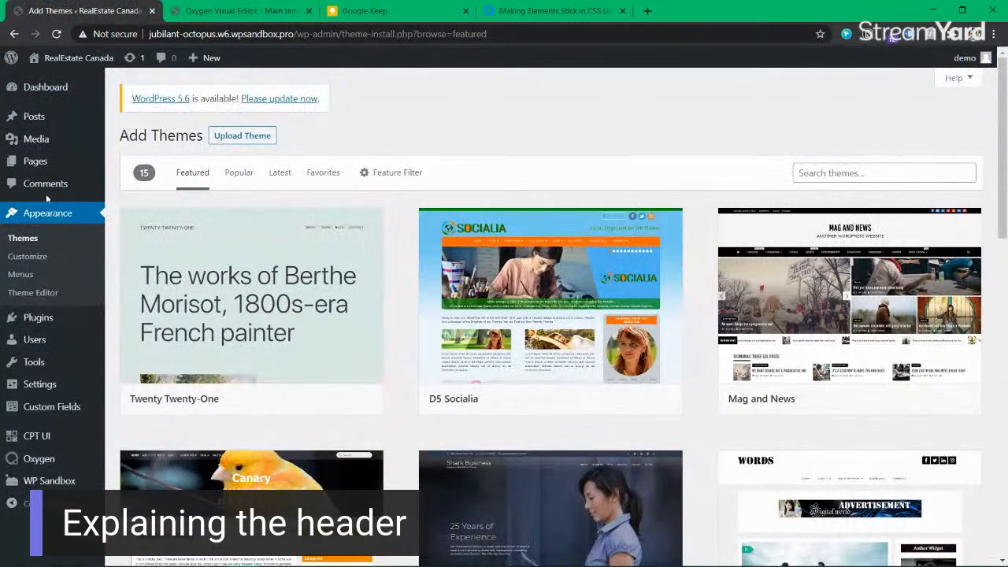
Step: Open the black y-so-serious.png pattern's details in the Media Library and check its file size
{"action": "mouse_move", "coordinate": [56, 139]}
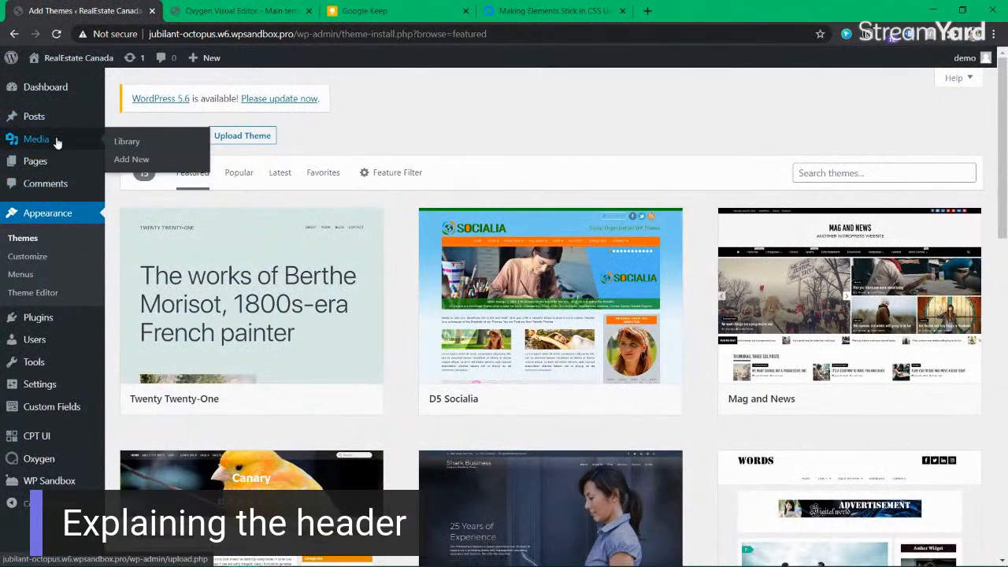
{"action": "left_click", "coordinate": [126, 142]}
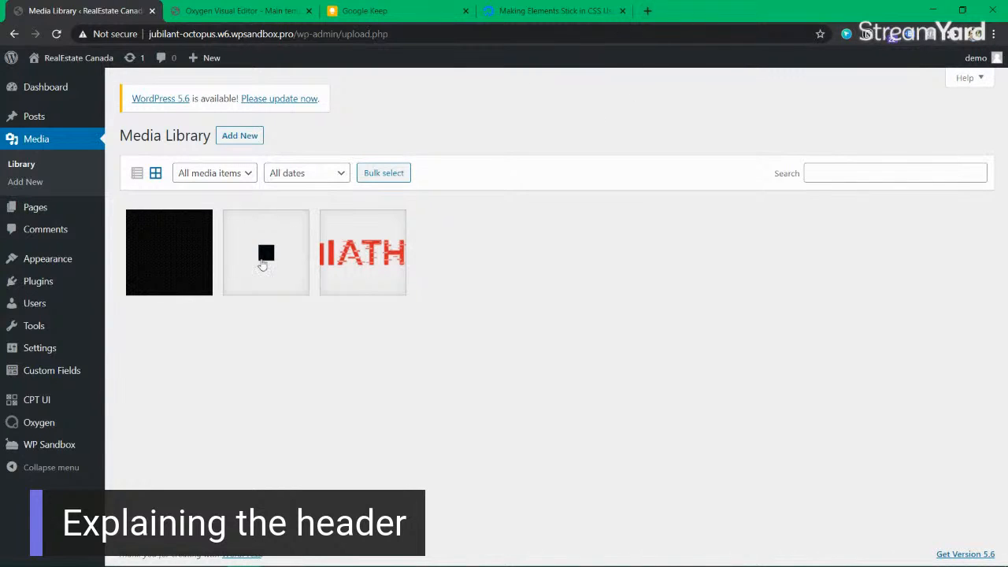
{"action": "left_click", "coordinate": [161, 263]}
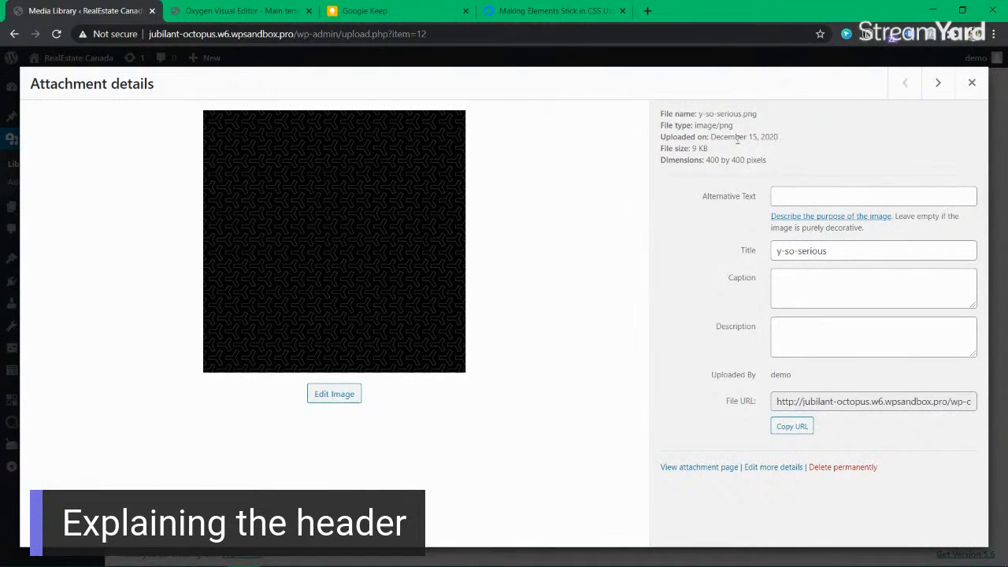
{"action": "left_click_drag", "start_coordinate": [715, 150], "coordinate": [697, 148]}
Step: View y-so-serious.png full size in a new tab, then return to the Oxygen editor
{"action": "right_click", "coordinate": [310, 221]}
{"action": "left_click", "coordinate": [338, 223]}
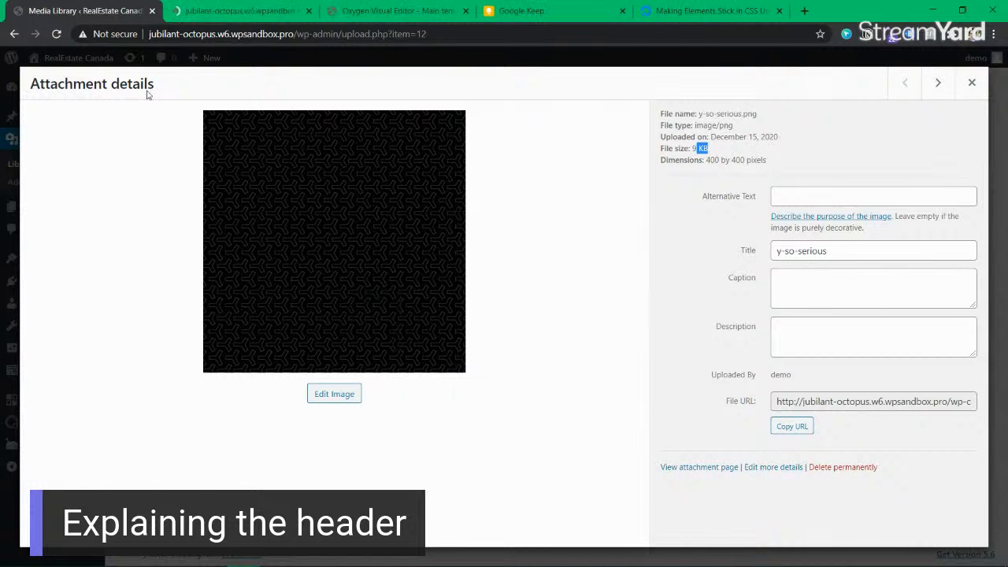
{"action": "left_click", "coordinate": [233, 10]}
{"action": "scroll", "coordinate": [533, 288], "scroll_direction": "up", "scroll_amount": 5}
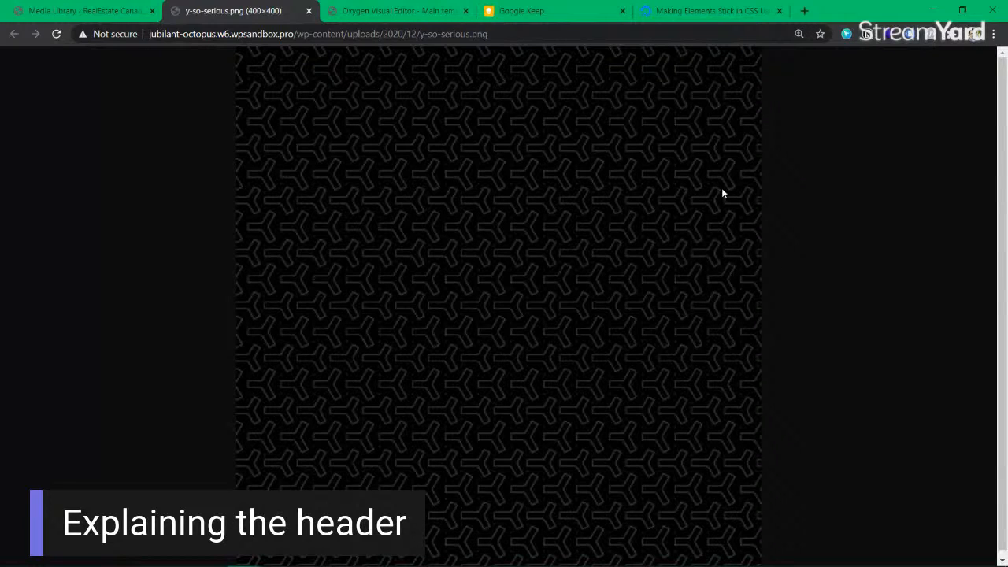
{"action": "scroll", "coordinate": [598, 204], "scroll_direction": "down", "scroll_amount": 3}
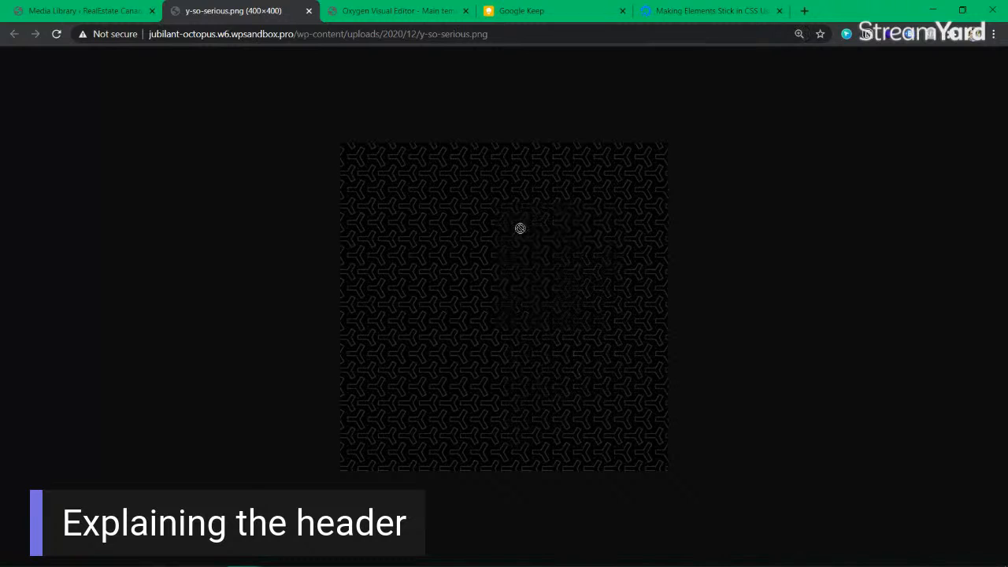
{"action": "left_click", "coordinate": [396, 13]}
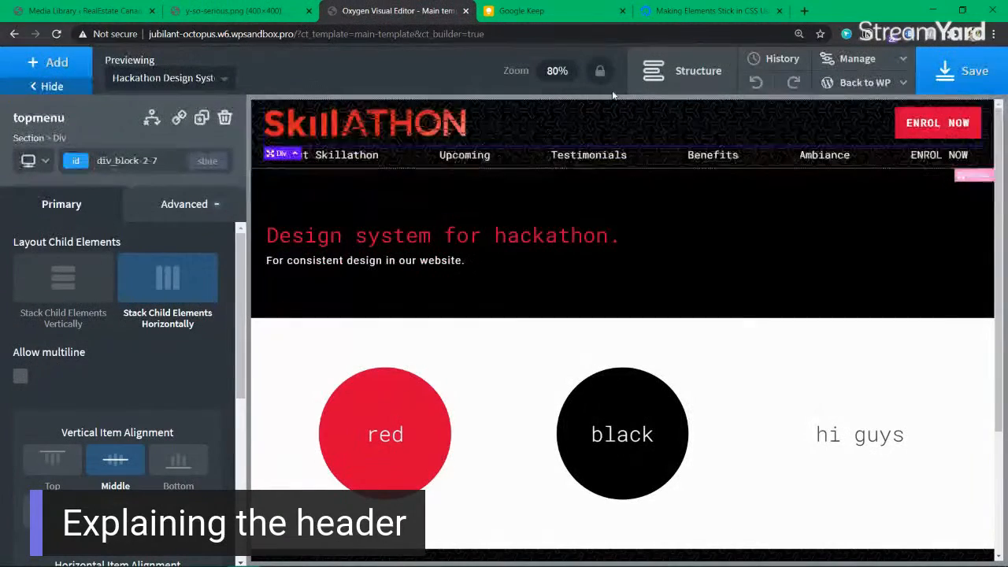
Step: Reset the page zoom to 100% and open the Header section's Advanced > Background settings to read its image URL
{"action": "left_click", "coordinate": [703, 71]}
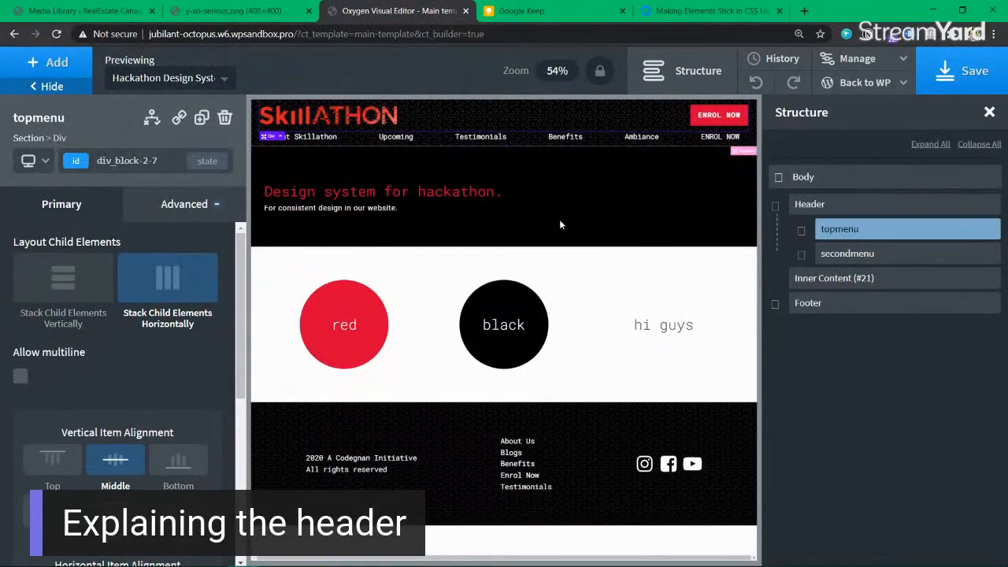
{"action": "left_click", "coordinate": [799, 34]}
{"action": "left_click", "coordinate": [799, 58]}
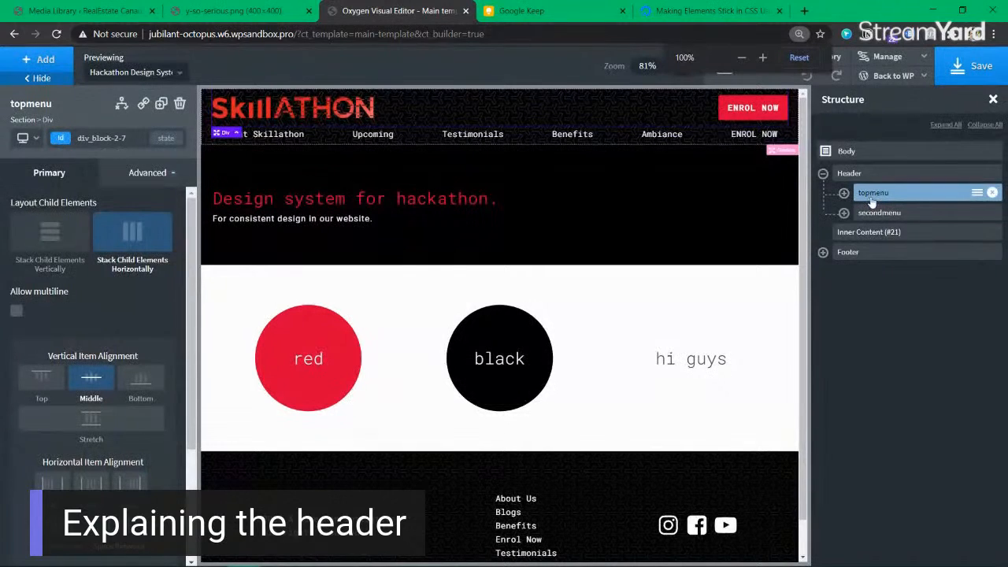
{"action": "left_click", "coordinate": [875, 173]}
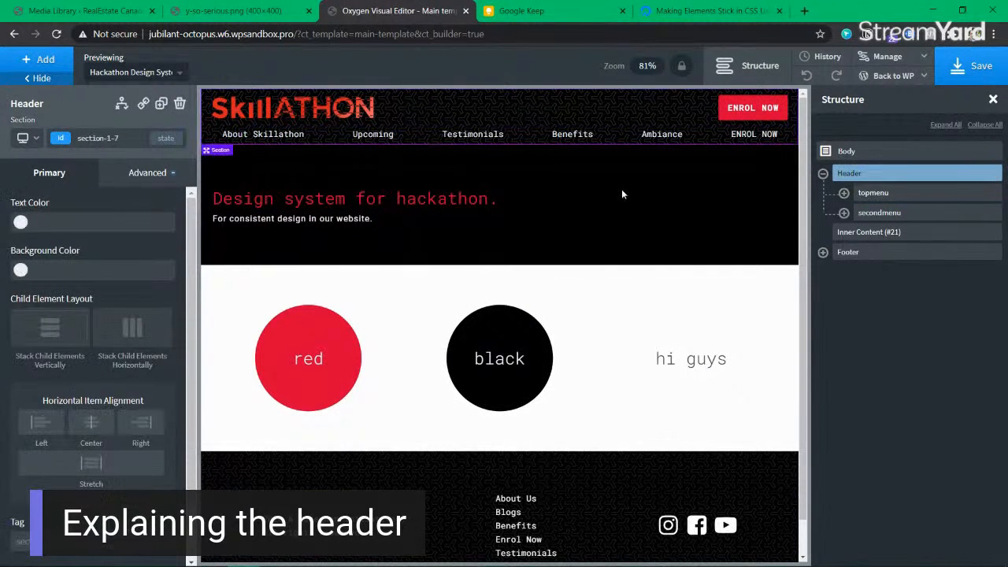
{"action": "left_click", "coordinate": [134, 173]}
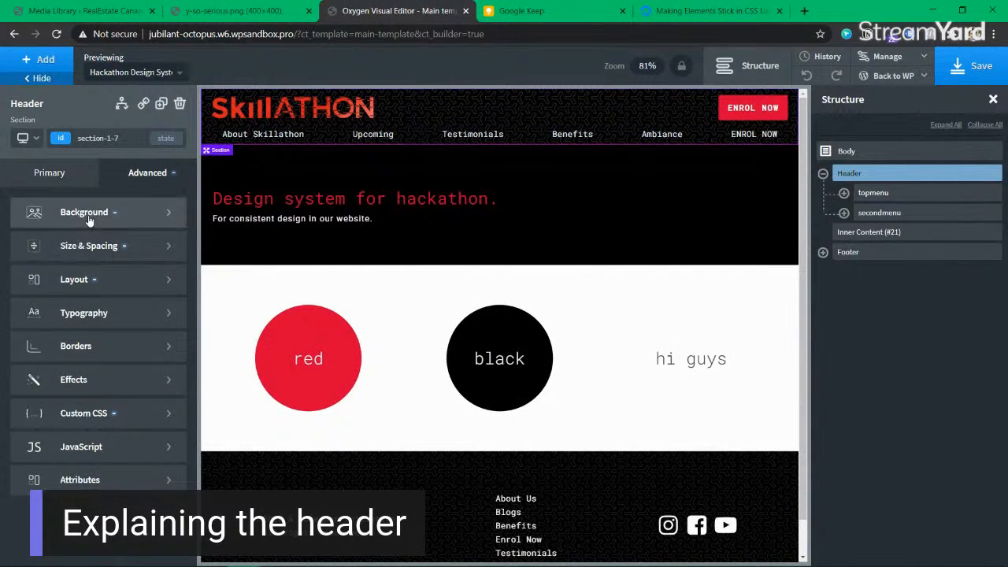
{"action": "left_click", "coordinate": [85, 214]}
{"action": "left_click_drag", "start_coordinate": [16, 294], "coordinate": [96, 294]}
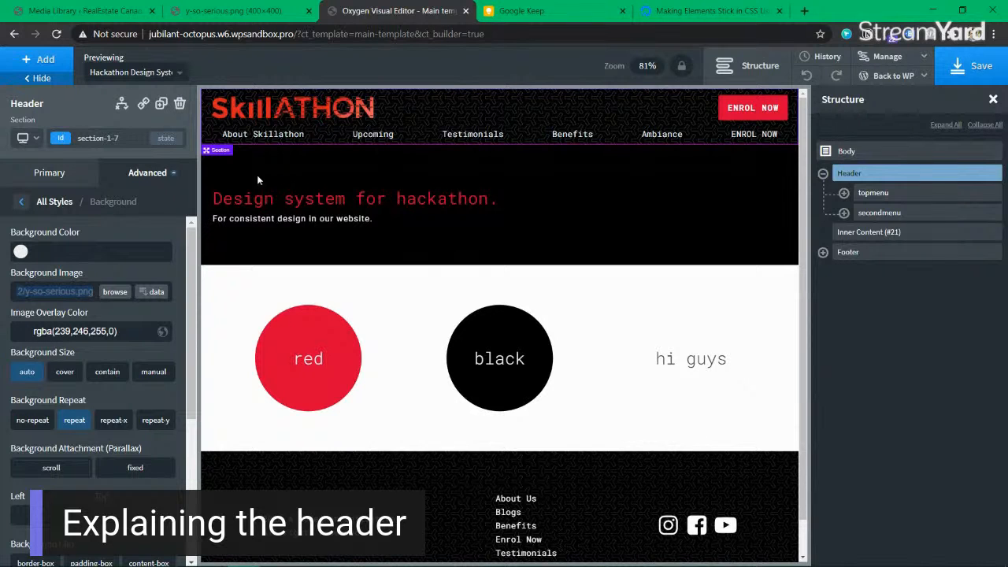
Step: Reload the y-so-serious.png pattern image in its own tab, then return to the header settings
{"action": "left_click", "coordinate": [233, 11]}
{"action": "left_click", "coordinate": [262, 33]}
{"action": "type", "text": "http://jubilant-octopus.w6.wpsandbox.pro/wp-content/uploads/2020/12/y-so-serious.png"}
{"action": "key", "text": "Return"}
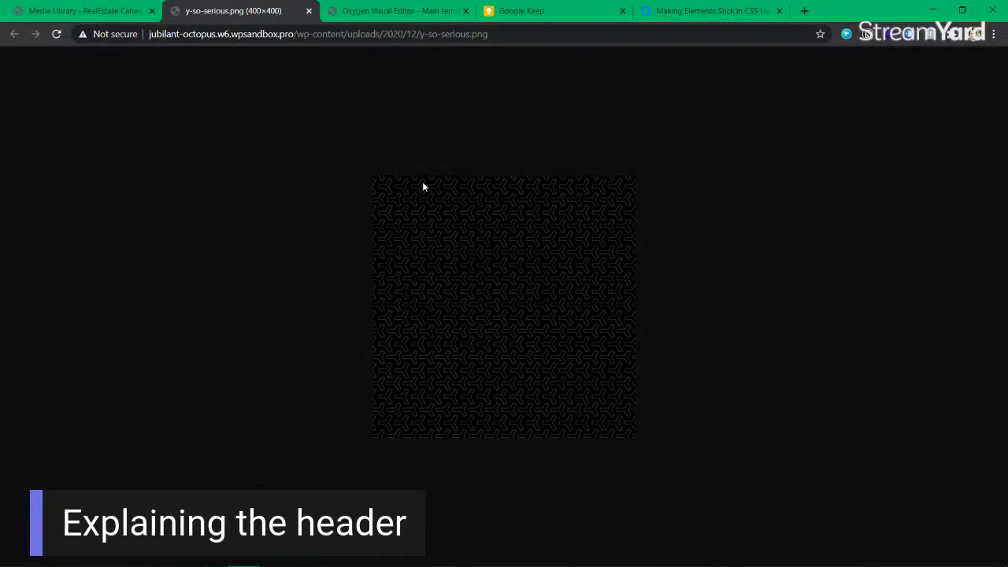
{"action": "left_click", "coordinate": [397, 11]}
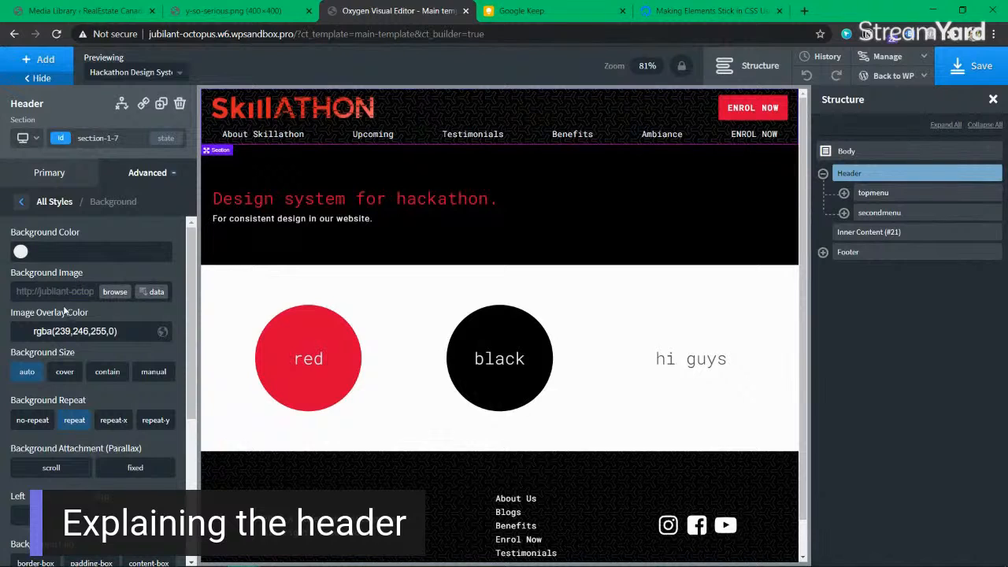
Step: Try the header pattern without auto size or repeat, restore auto, and collapse Header in Structure
{"action": "left_click", "coordinate": [32, 372]}
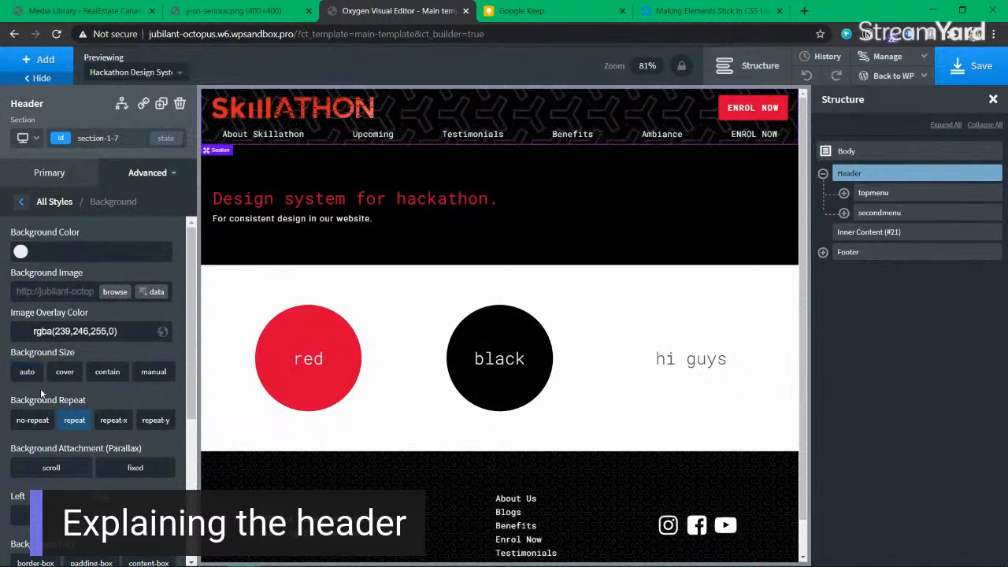
{"action": "left_click", "coordinate": [75, 419]}
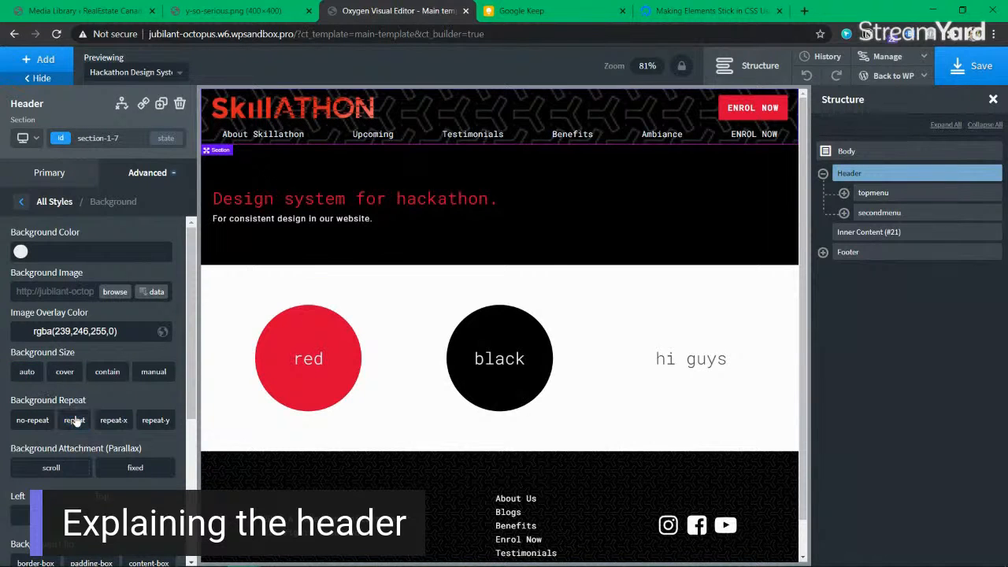
{"action": "left_click", "coordinate": [34, 380]}
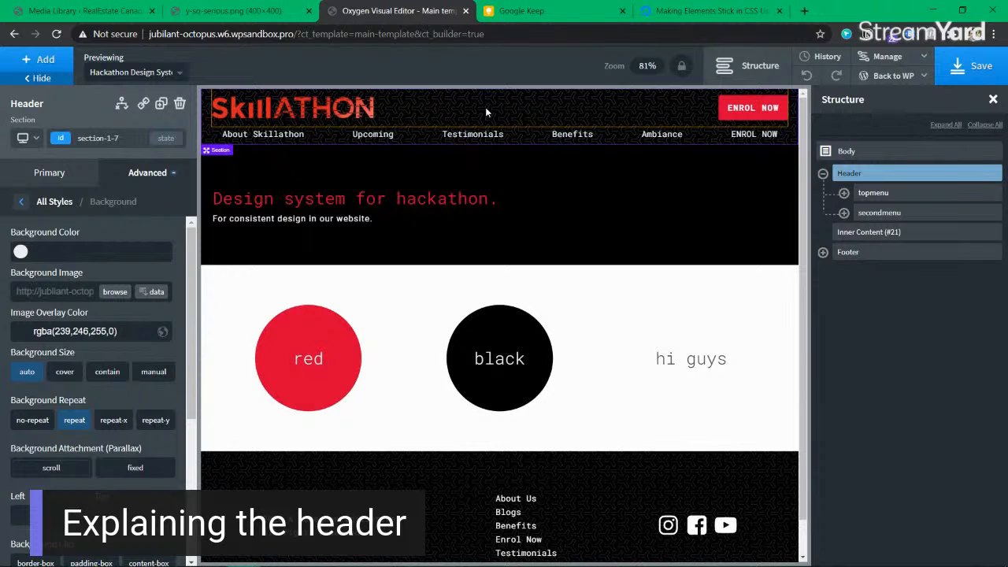
{"action": "left_click", "coordinate": [822, 173]}
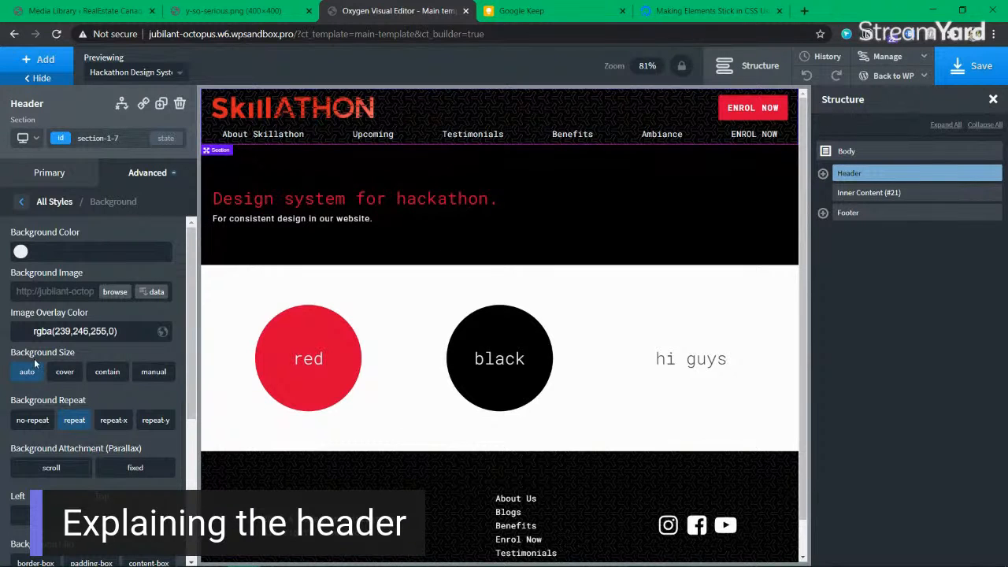
Step: Set the header pattern to cover and compare it against the original y-so-serious.png image
{"action": "left_click", "coordinate": [272, 19]}
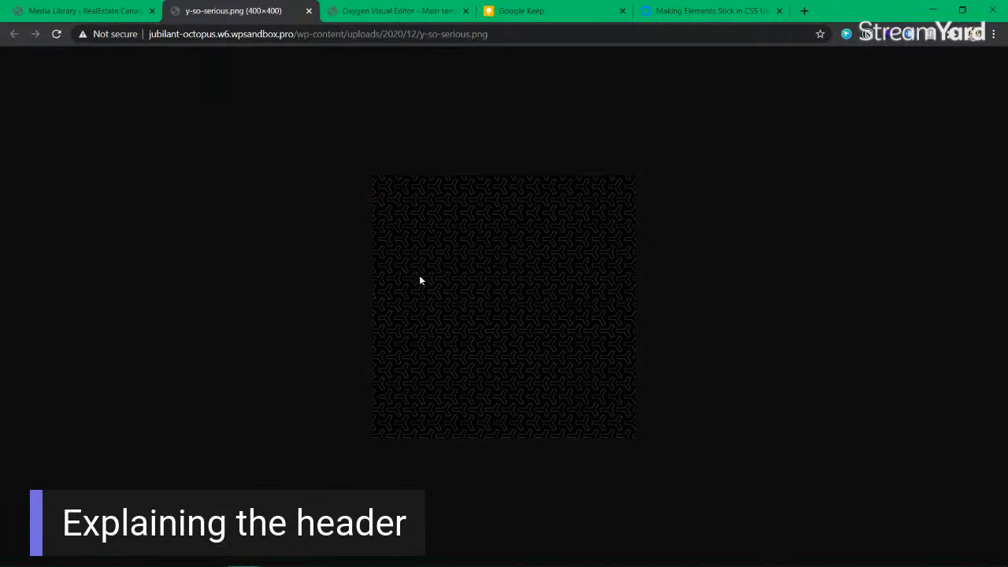
{"action": "left_click", "coordinate": [377, 15]}
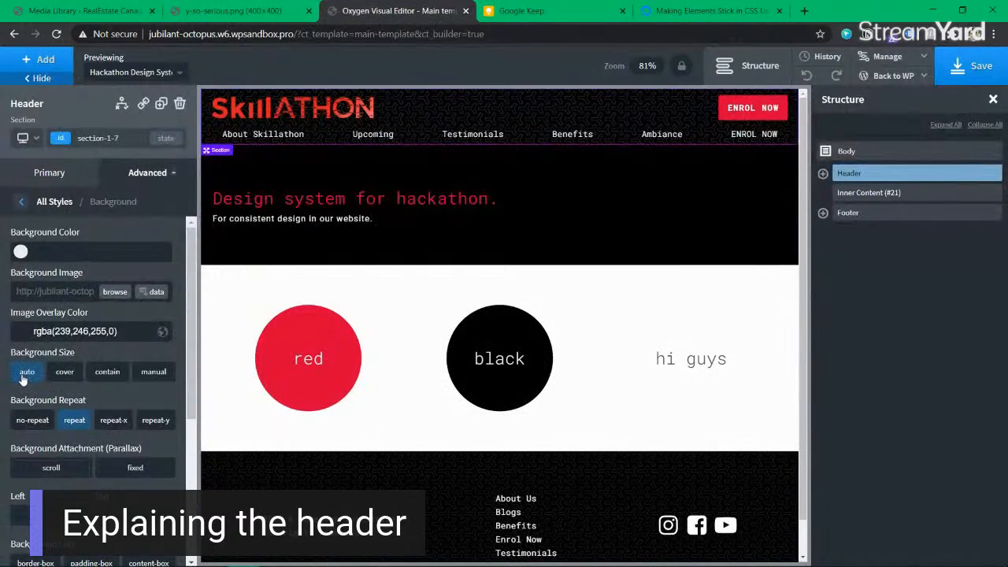
{"action": "left_click", "coordinate": [66, 381]}
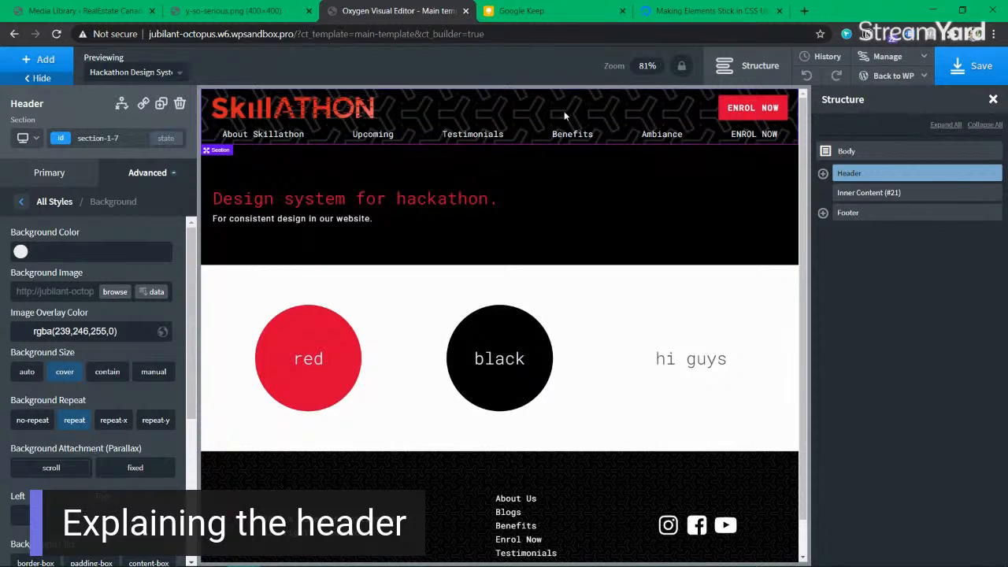
{"action": "left_click", "coordinate": [273, 15]}
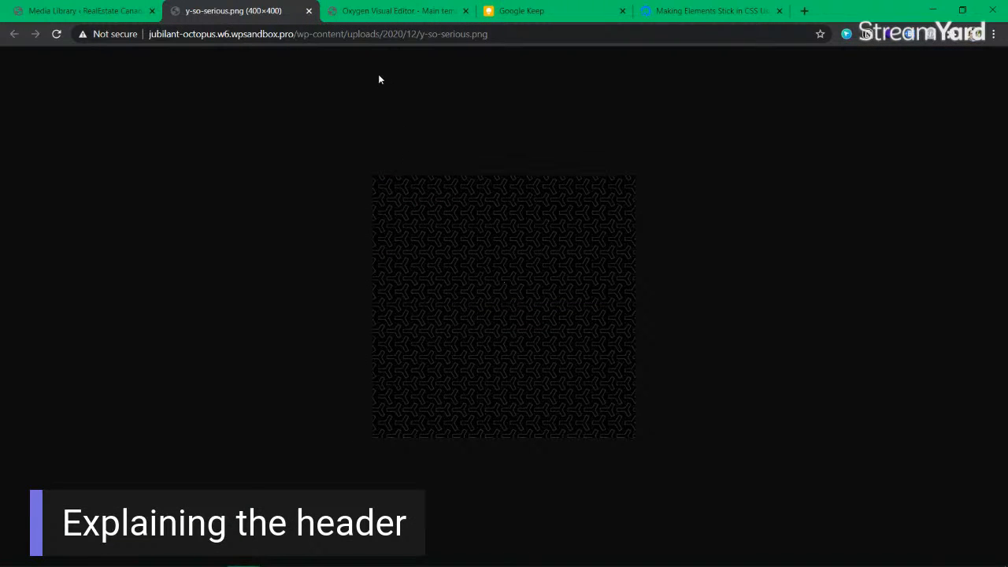
{"action": "left_click", "coordinate": [378, 11]}
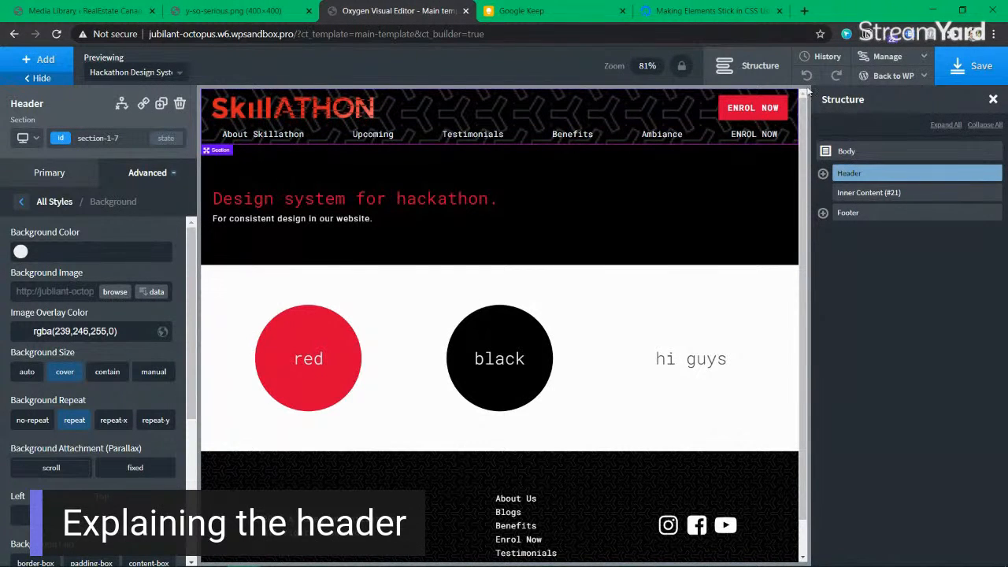
Step: Try contain and manual sizing for the header pattern, then settle back on auto
{"action": "left_click", "coordinate": [107, 372]}
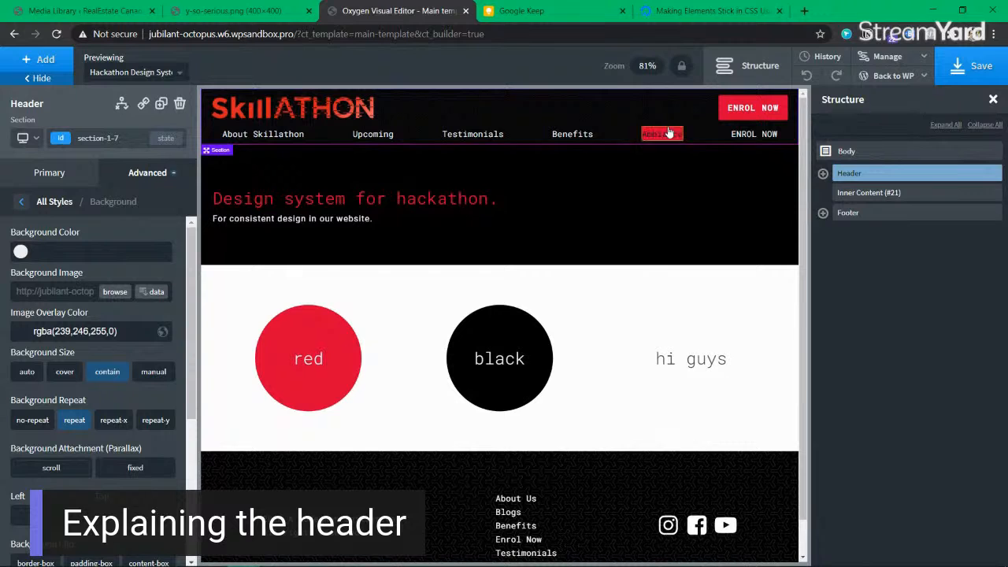
{"action": "left_click", "coordinate": [157, 376]}
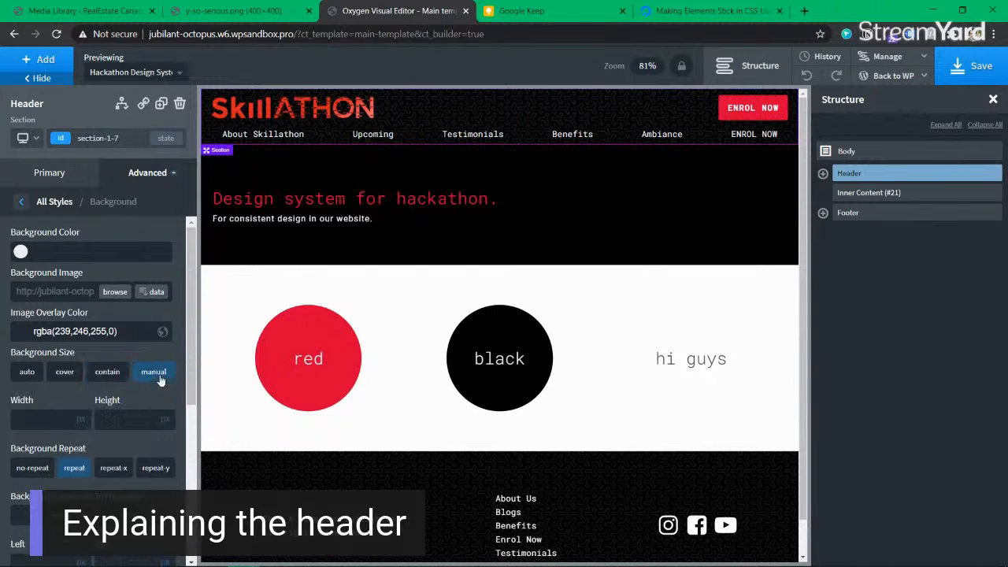
{"action": "left_click", "coordinate": [66, 375]}
{"action": "left_click", "coordinate": [30, 375]}
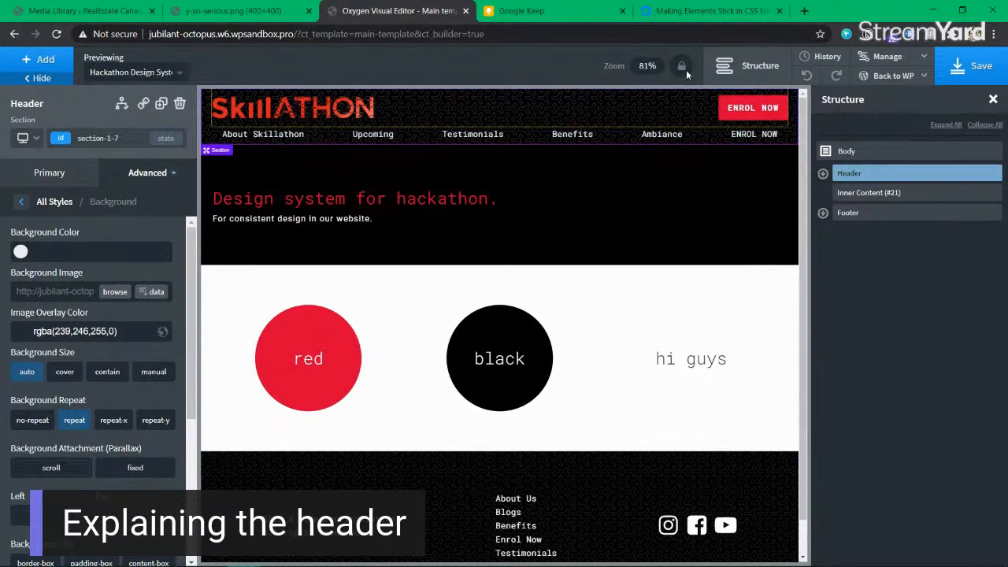
{"action": "left_click", "coordinate": [804, 11]}
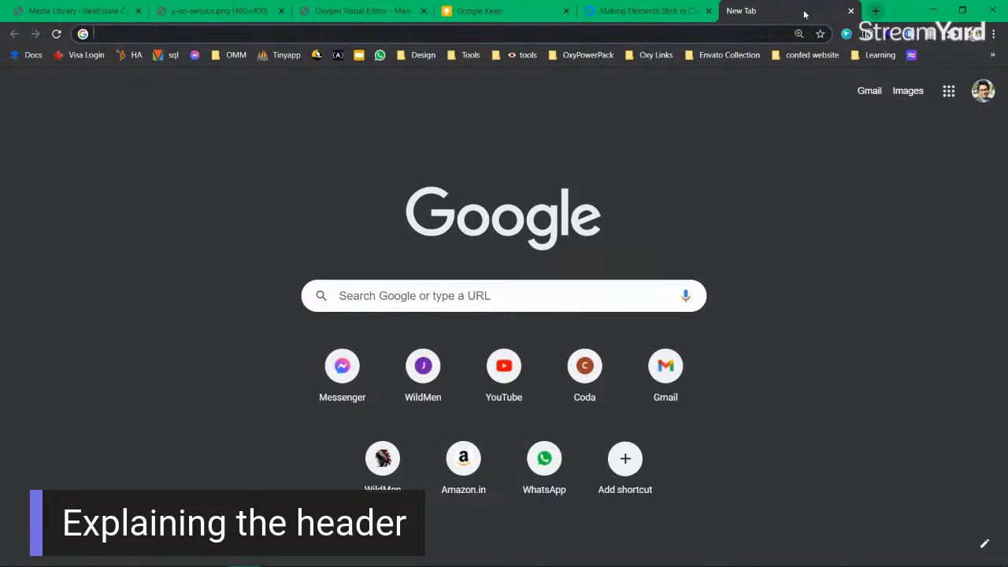
Step: Search Google for 'mdn background size', open the MDN background-size page, then go back to Keep
{"action": "type", "text": "mdn b"}
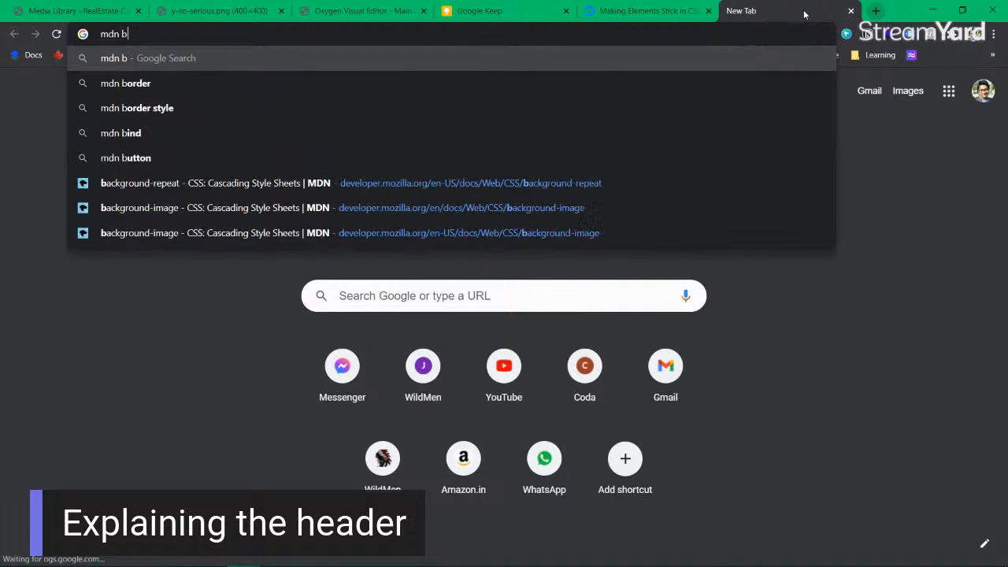
{"action": "type", "text": "ackground size"}
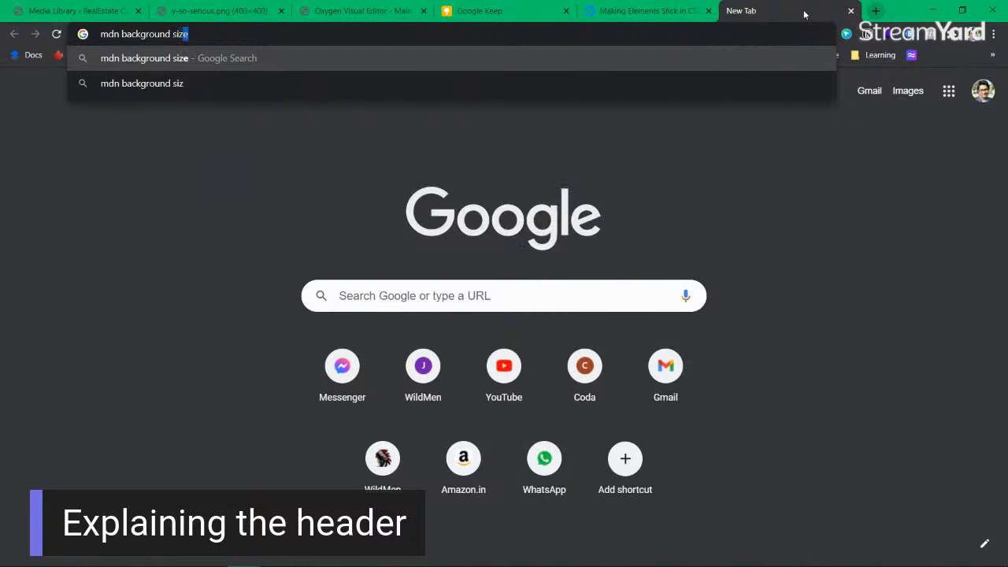
{"action": "key", "text": "Return"}
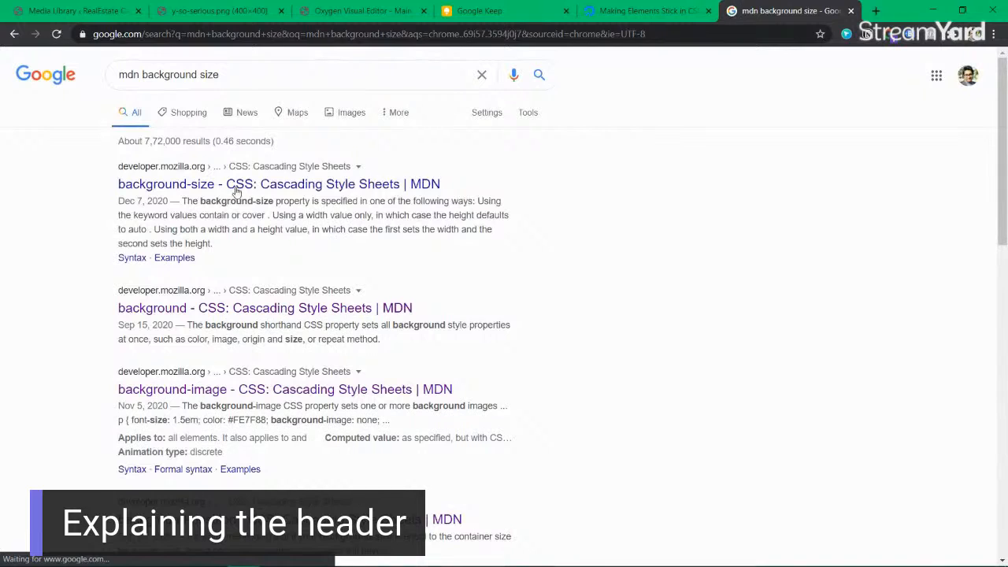
{"action": "left_click", "coordinate": [237, 182]}
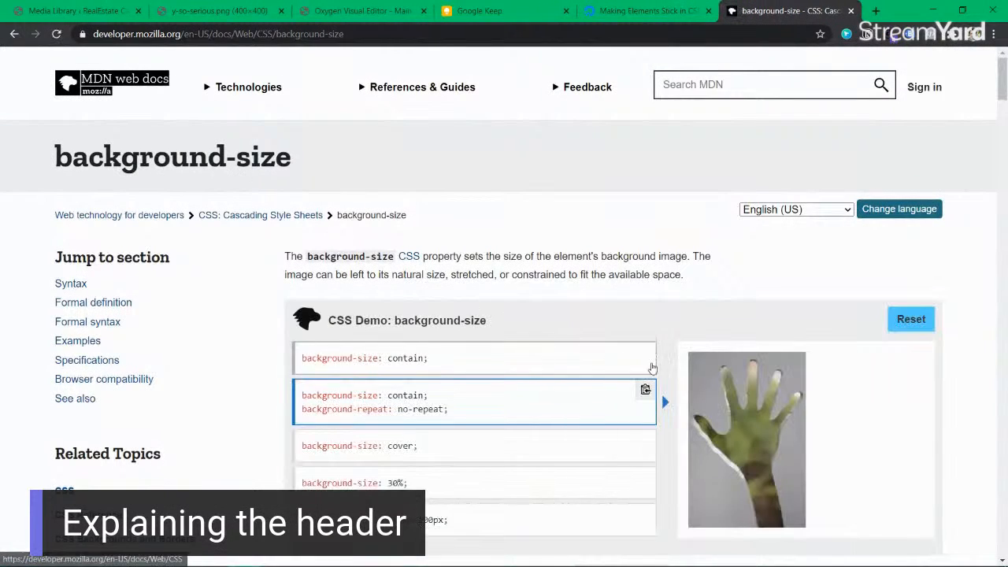
{"action": "scroll", "coordinate": [737, 354], "scroll_direction": "down", "scroll_amount": 1}
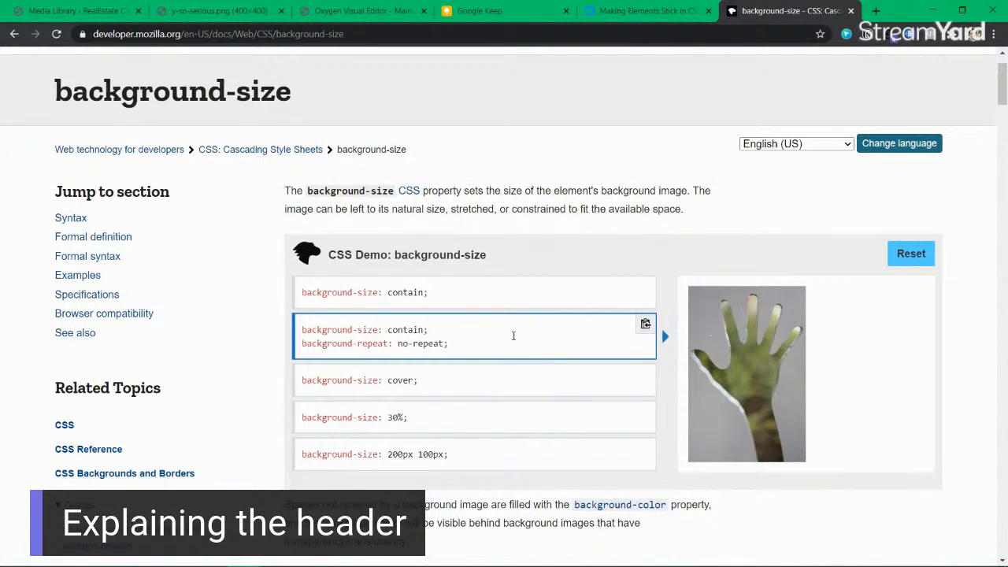
{"action": "left_click", "coordinate": [504, 11]}
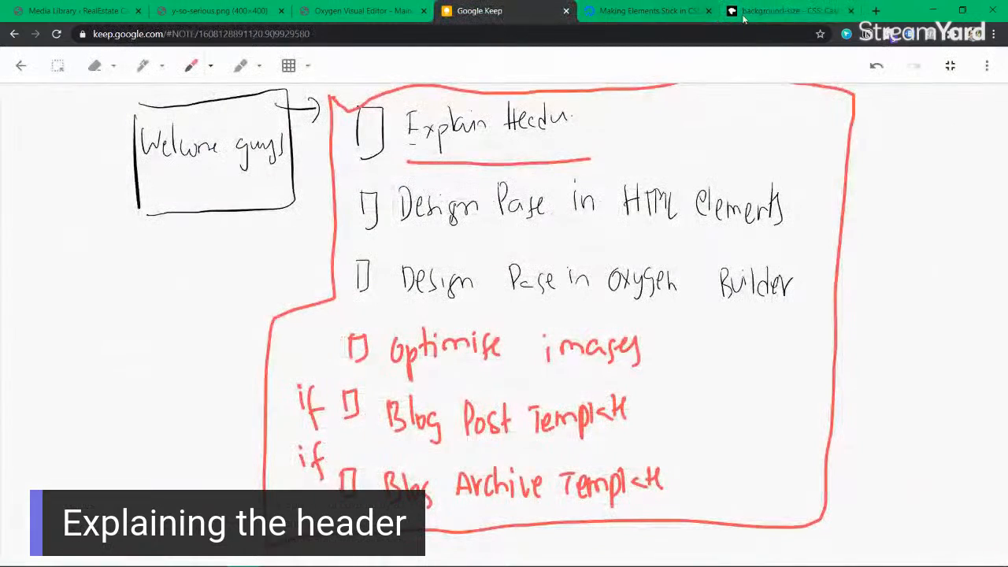
Step: Scroll the Keep sketch to blank canvas and move the MDN background-size tab beside the Keep tab
{"action": "scroll", "coordinate": [454, 232], "scroll_direction": "down", "scroll_amount": 8}
{"action": "scroll", "coordinate": [454, 232], "scroll_direction": "up", "scroll_amount": 6}
{"action": "scroll", "coordinate": [454, 232], "scroll_direction": "down", "scroll_amount": 5}
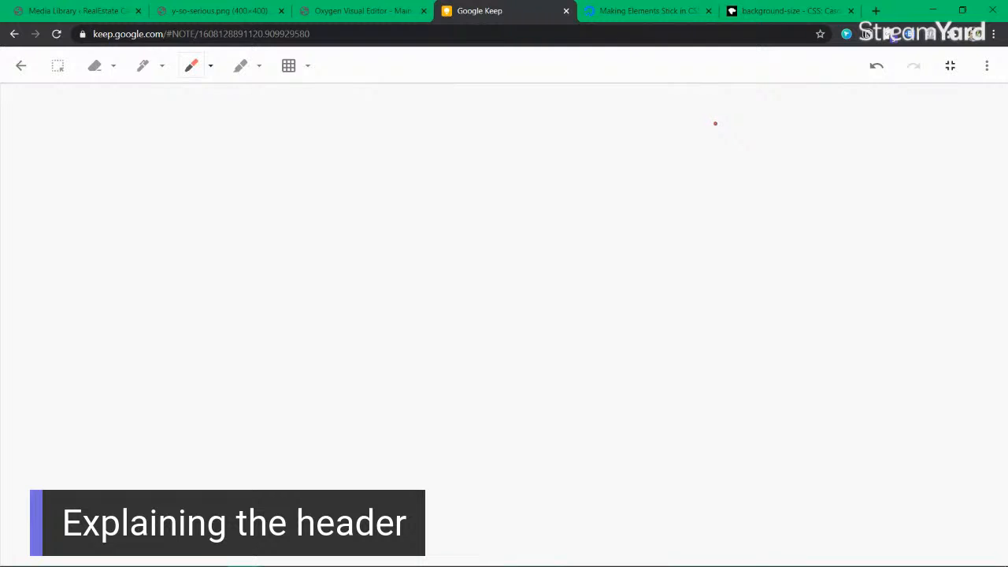
{"action": "left_click_drag", "start_coordinate": [809, 11], "coordinate": [668, 14]}
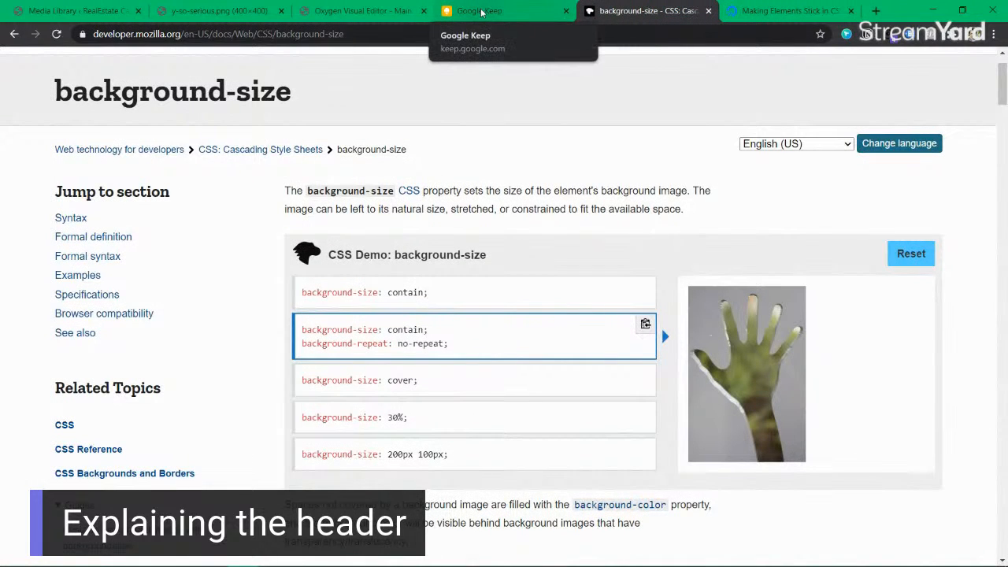
Step: Preview MDN's contain examples, with repeating hands and with no-repeat
{"action": "left_click", "coordinate": [481, 12]}
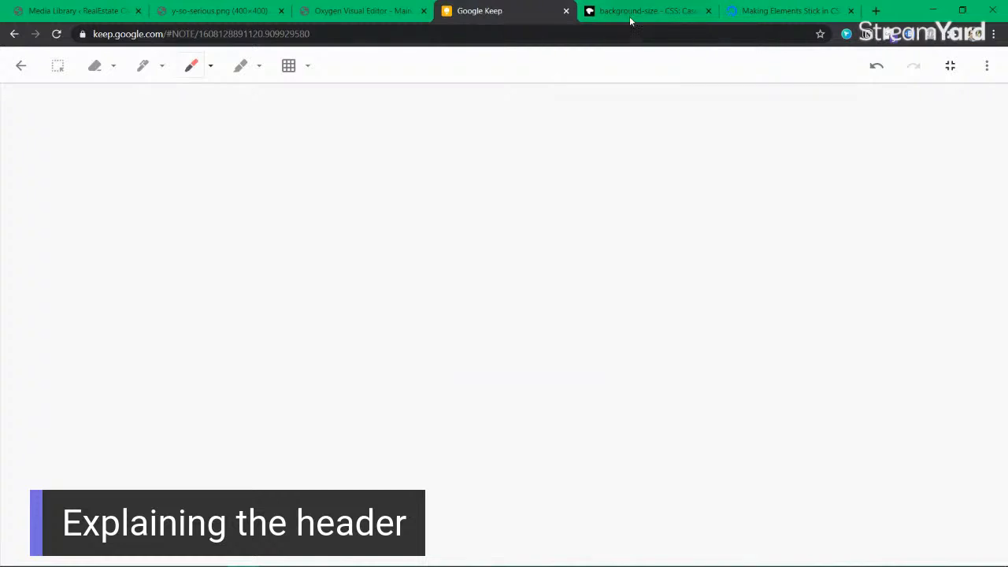
{"action": "left_click", "coordinate": [629, 20]}
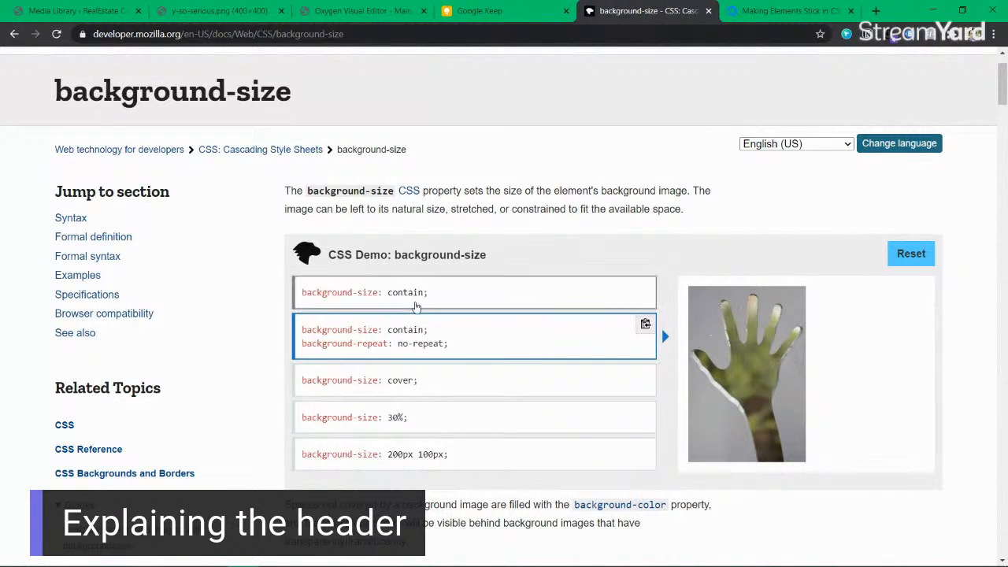
{"action": "left_click", "coordinate": [418, 302]}
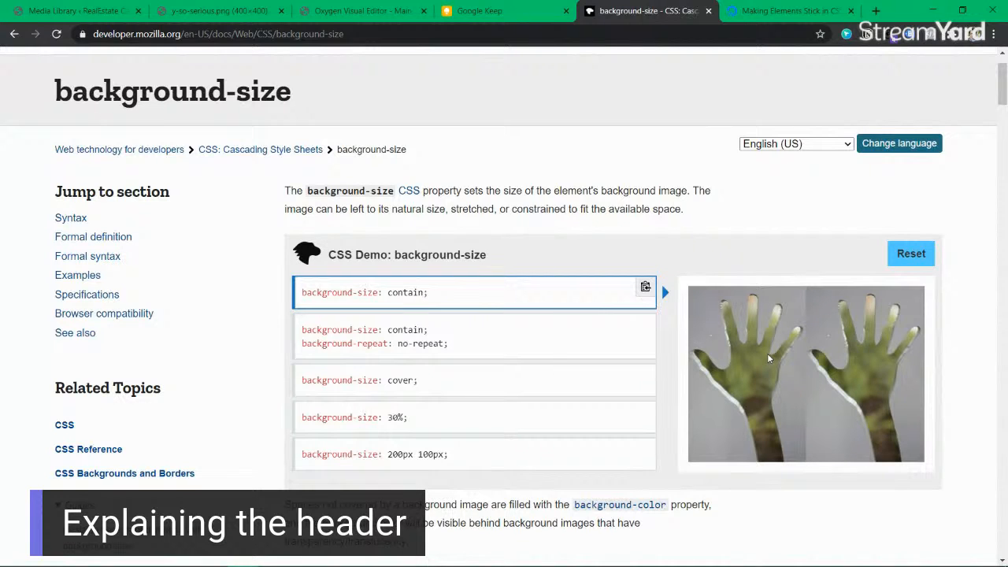
{"action": "left_click", "coordinate": [513, 338]}
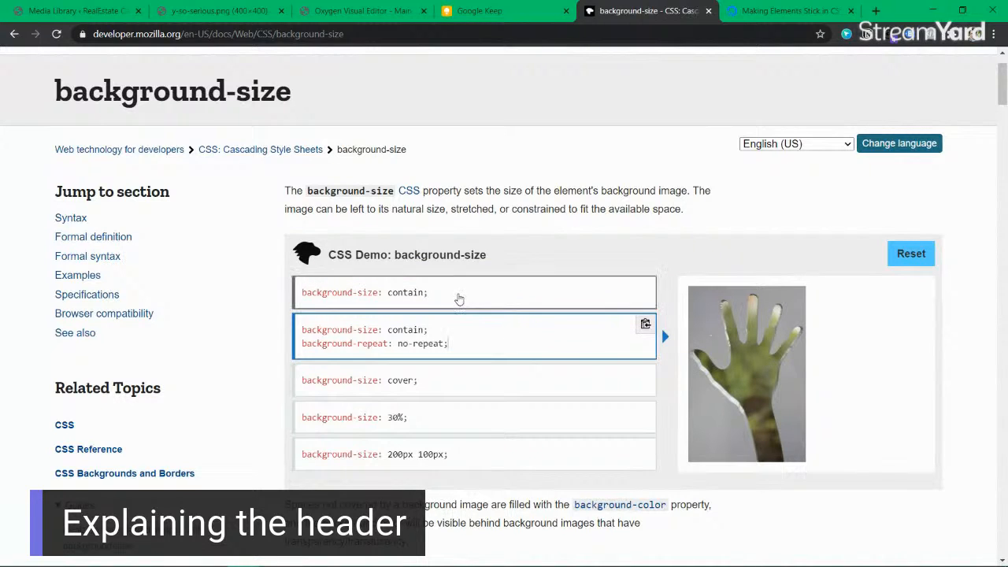
{"action": "left_click", "coordinate": [459, 298]}
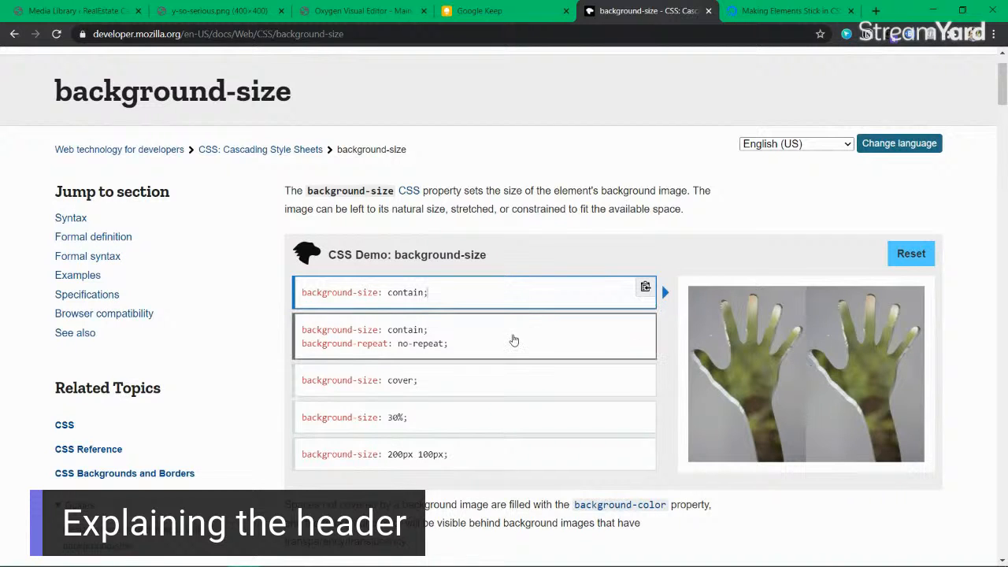
{"action": "left_click", "coordinate": [549, 337]}
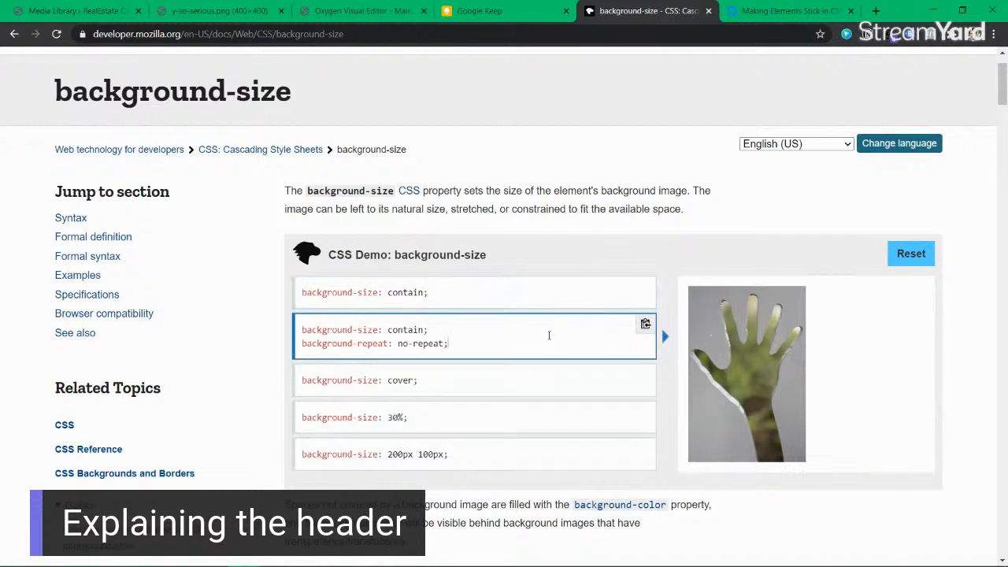
{"action": "left_click_drag", "start_coordinate": [399, 344], "coordinate": [439, 344]}
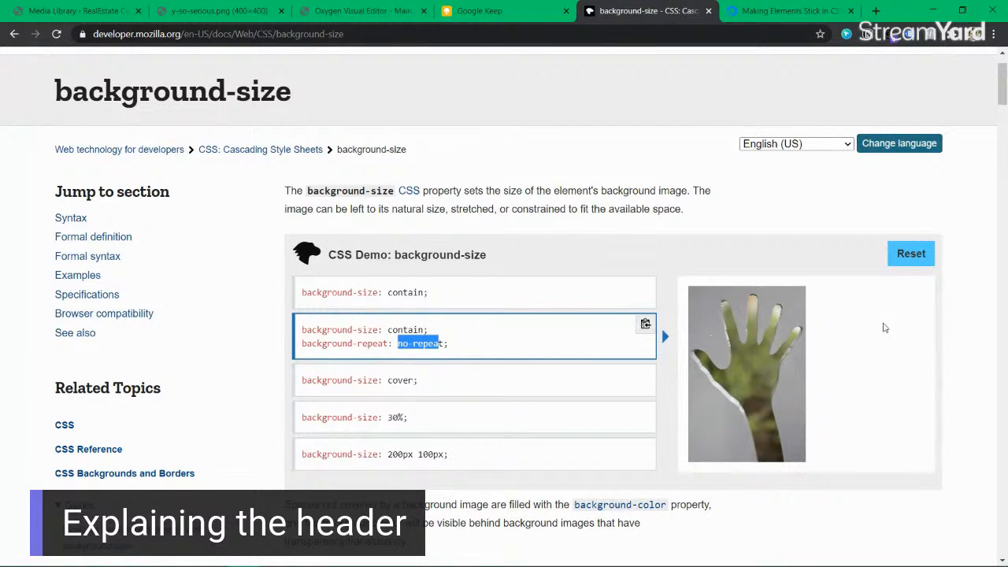
Step: Preview the cover example, then the 30% example that tiles the hand image
{"action": "left_click", "coordinate": [470, 383]}
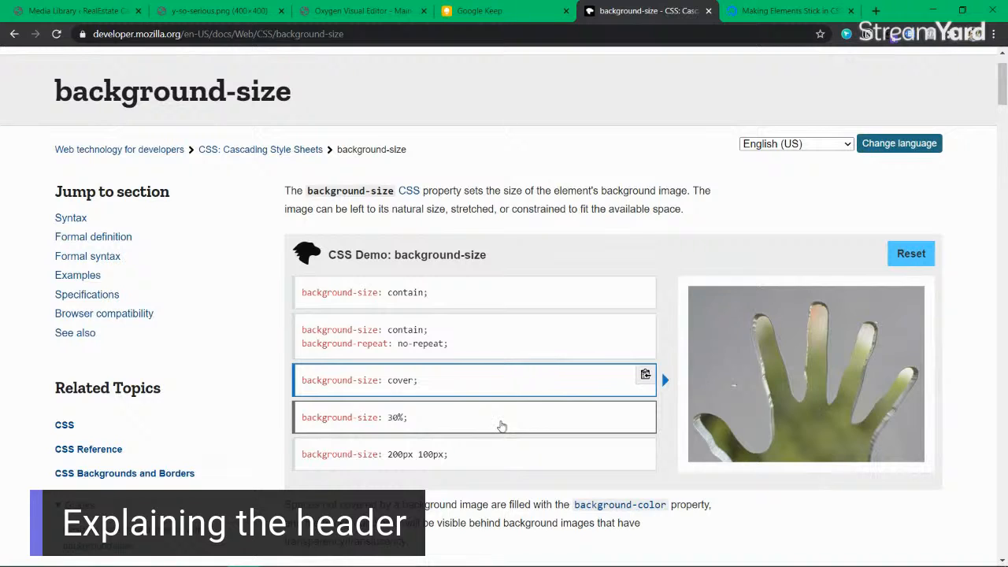
{"action": "left_click", "coordinate": [501, 425]}
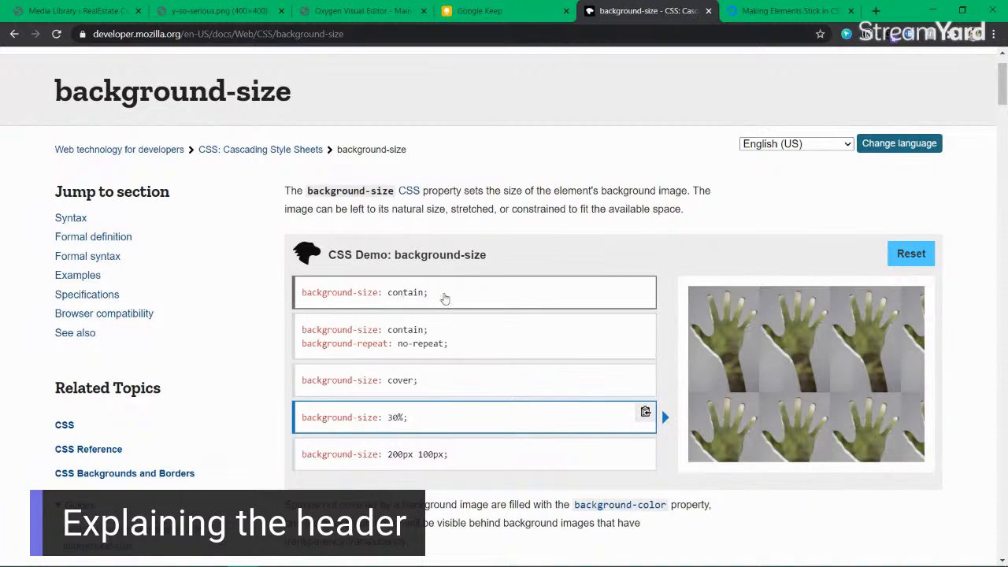
{"action": "scroll", "coordinate": [525, 358], "scroll_direction": "down", "scroll_amount": 2}
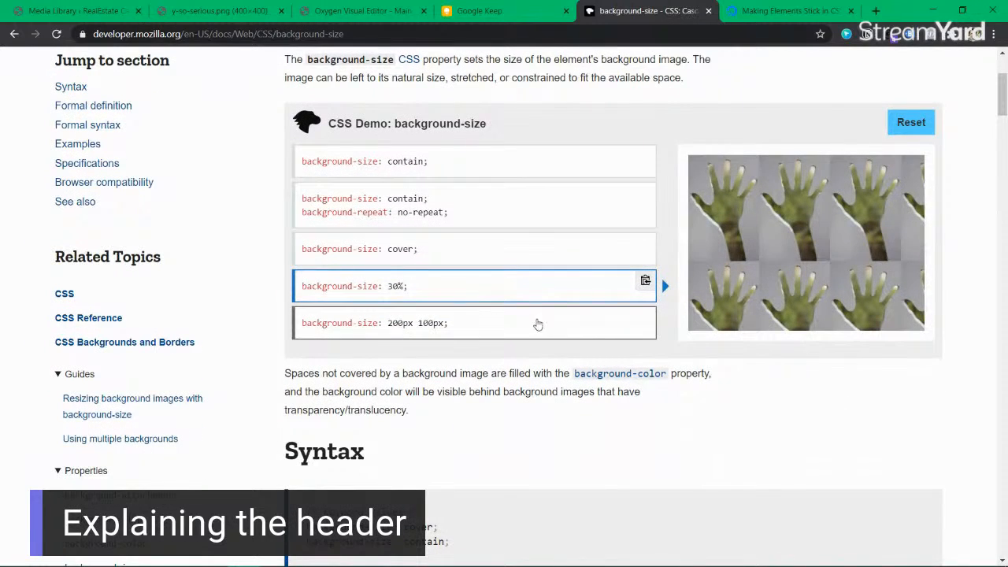
Step: Preview the 200px 100px example and add a 'background-repeat: no-repeat;' line to its code
{"action": "left_click", "coordinate": [537, 321]}
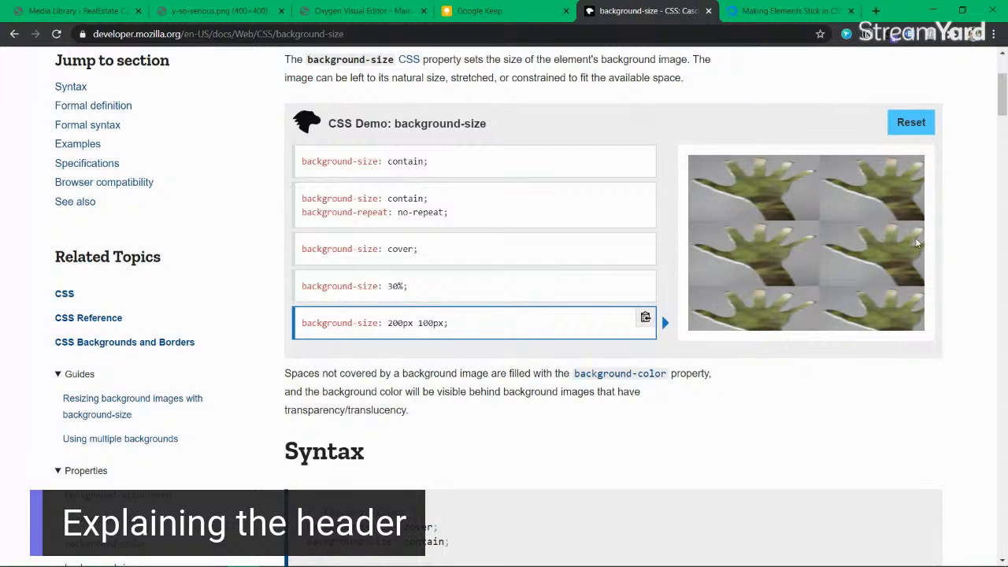
{"action": "left_click", "coordinate": [472, 324]}
{"action": "key", "text": "Return"}
{"action": "type", "text": "backgro"}
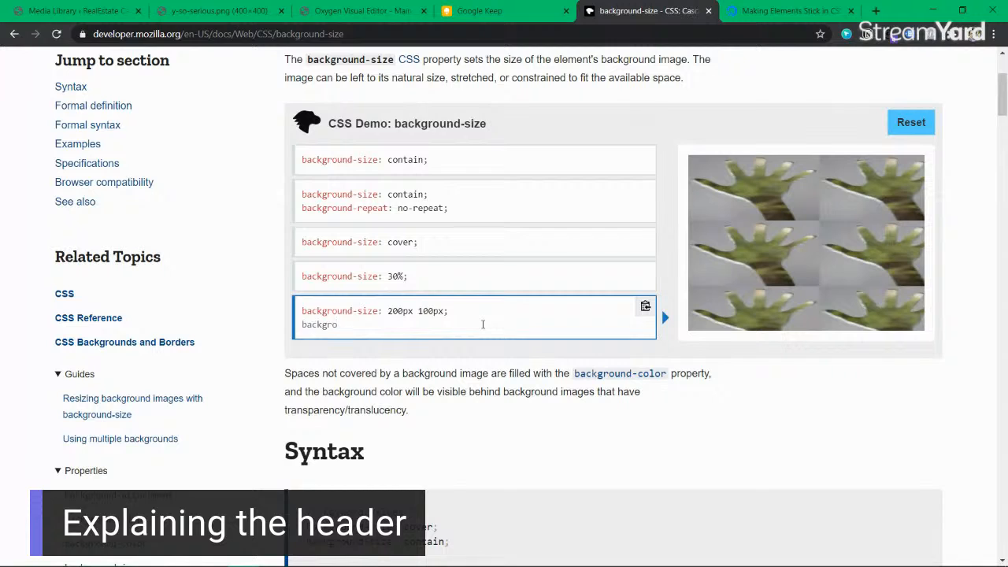
{"action": "type", "text": "nnd"}
{"action": "type", "text": "-reapte"}
{"action": "key", "text": "BackSpace"}
{"action": "key", "text": "BackSpace"}
{"action": "type", "text": "peat: no-repeat;"}
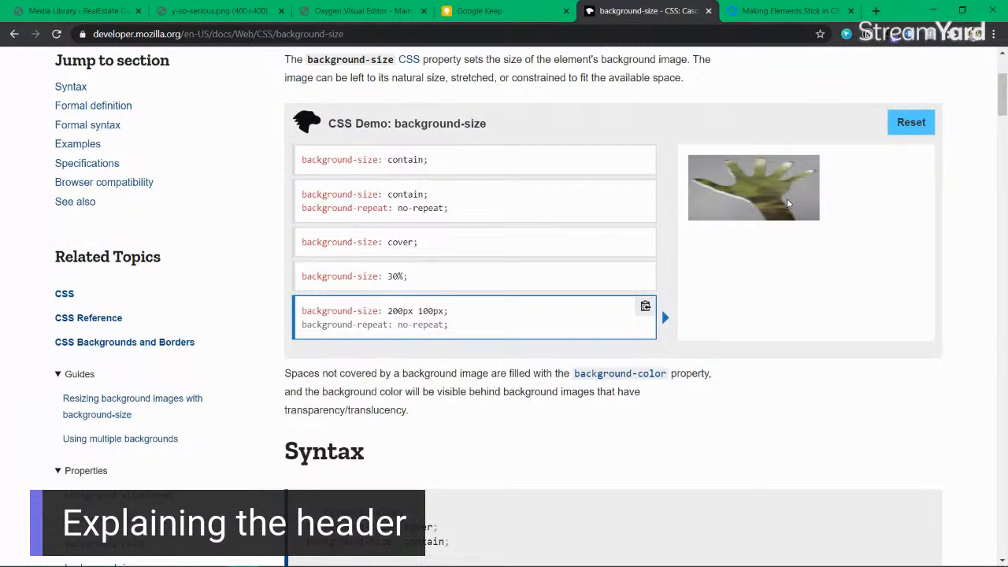
Step: Delete the no-repeat line so the hand image tiles again
{"action": "left_click_drag", "start_coordinate": [468, 308], "coordinate": [300, 329]}
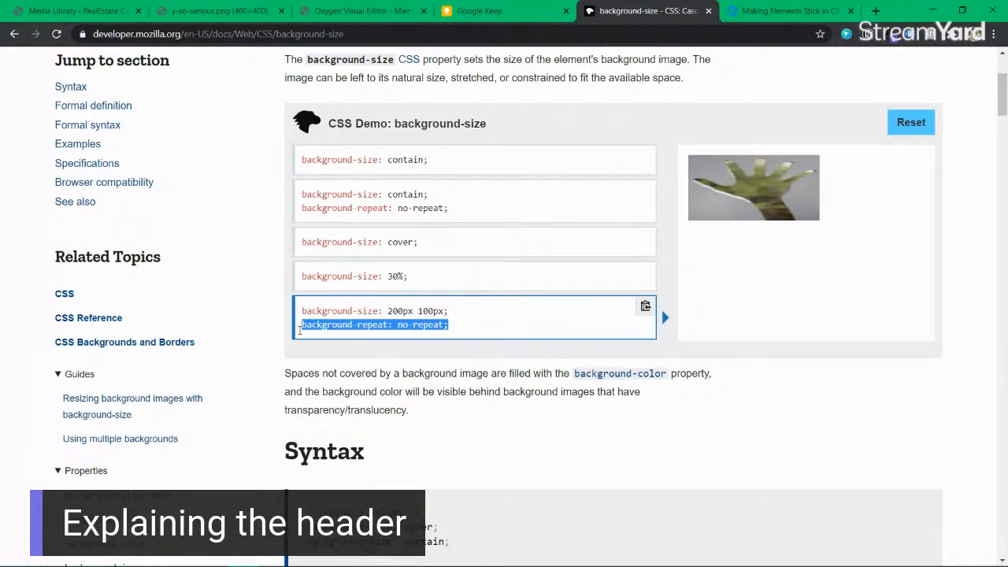
{"action": "key", "text": "BackSpace"}
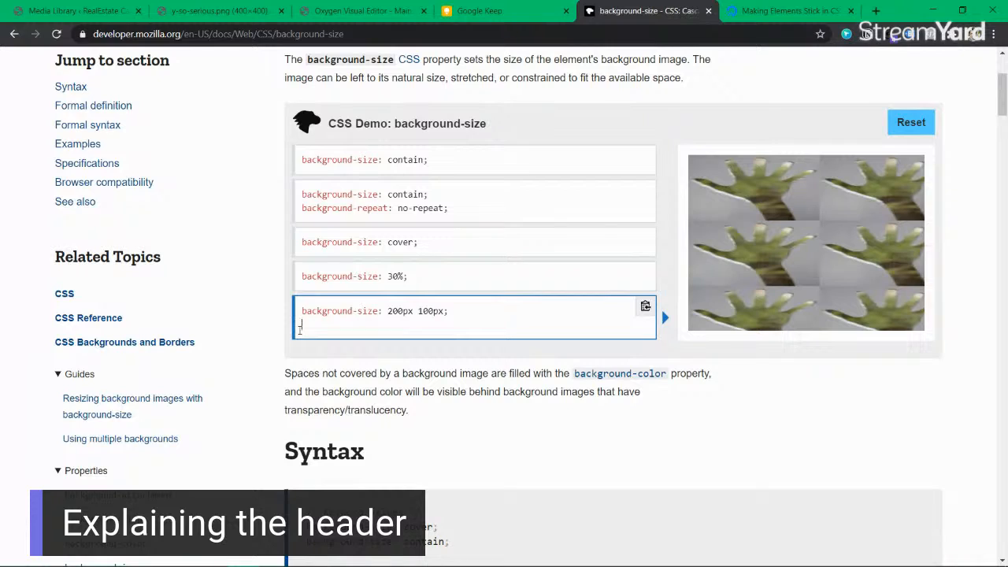
{"action": "key", "text": "BackSpace"}
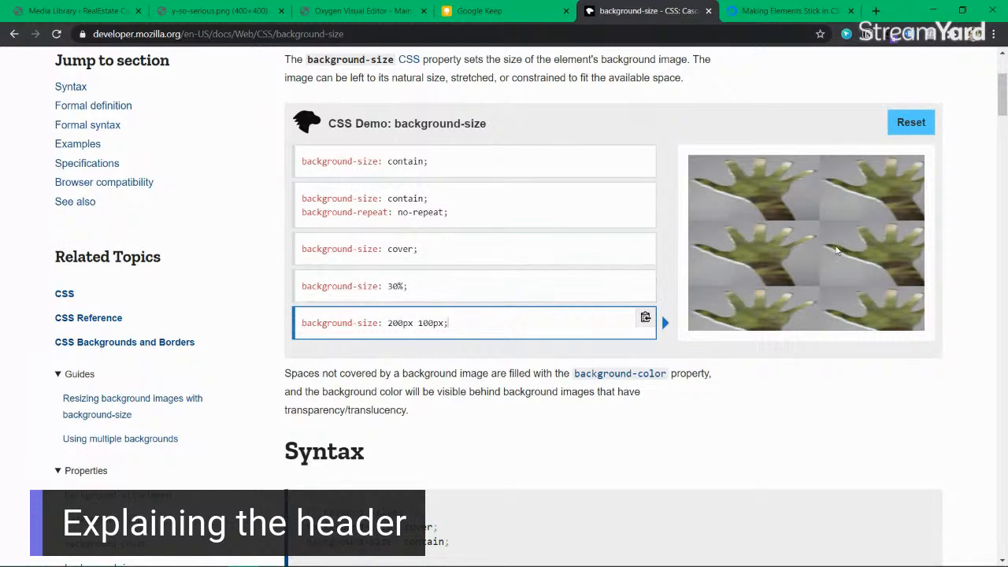
{"action": "scroll", "coordinate": [496, 329], "scroll_direction": "down", "scroll_amount": 11}
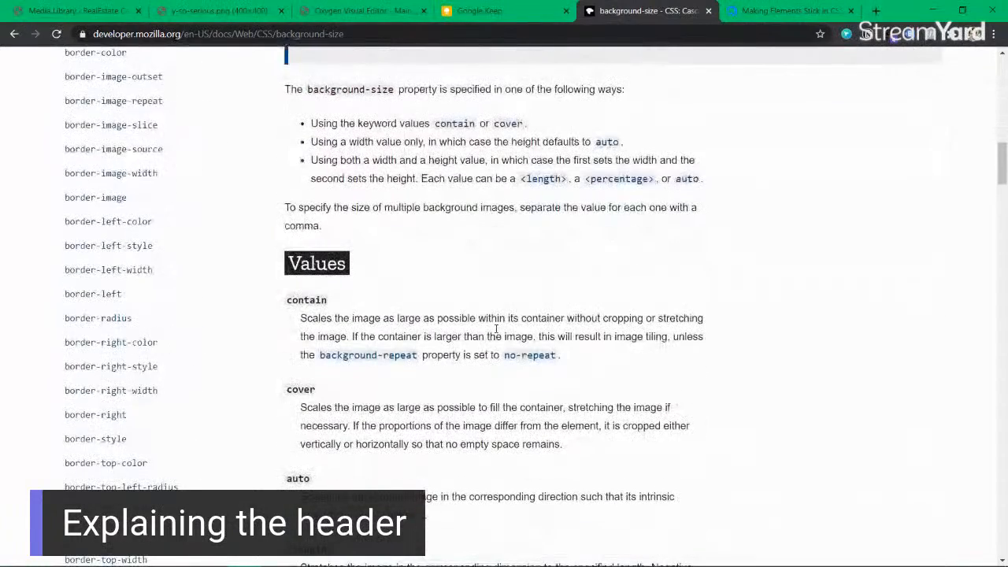
Step: Scroll to Values and highlight the contain description, including the phrase about cropping or stretching
{"action": "scroll", "coordinate": [496, 329], "scroll_direction": "down", "scroll_amount": 2}
{"action": "left_click_drag", "start_coordinate": [300, 186], "coordinate": [601, 226]}
{"action": "left_click", "coordinate": [601, 226]}
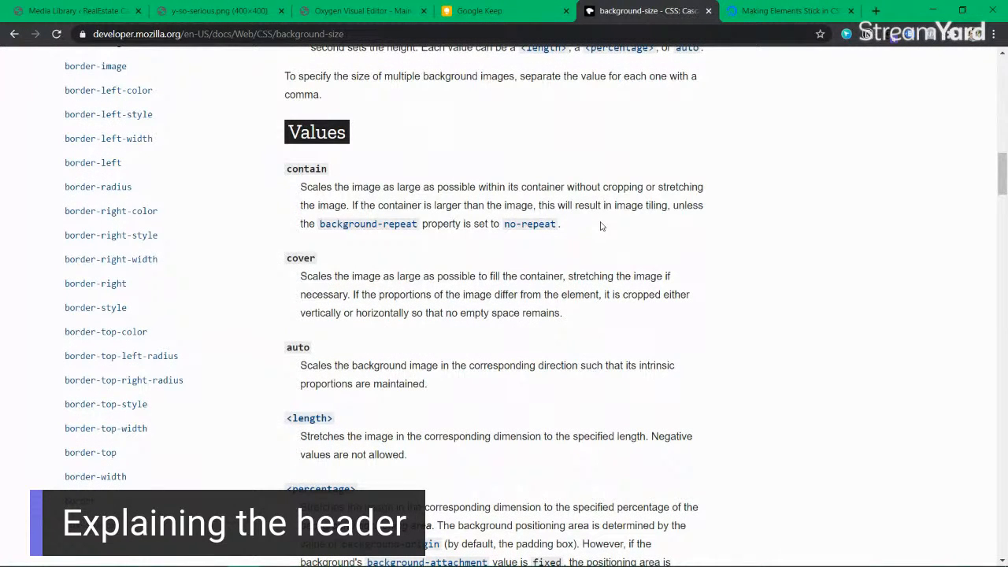
{"action": "left_click_drag", "start_coordinate": [300, 186], "coordinate": [648, 226]}
{"action": "left_click", "coordinate": [648, 226]}
{"action": "left_click_drag", "start_coordinate": [354, 187], "coordinate": [608, 224]}
{"action": "left_click", "coordinate": [608, 224]}
{"action": "left_click_drag", "start_coordinate": [513, 187], "coordinate": [698, 187]}
{"action": "left_click", "coordinate": [323, 205]}
{"action": "left_click_drag", "start_coordinate": [326, 168], "coordinate": [291, 168]}
{"action": "triple_click", "coordinate": [613, 226]}
{"action": "left_click", "coordinate": [613, 225]}
Step: Highlight the cover value's description and its cropping explanation, and look up 'cover'
{"action": "left_click_drag", "start_coordinate": [312, 276], "coordinate": [603, 316]}
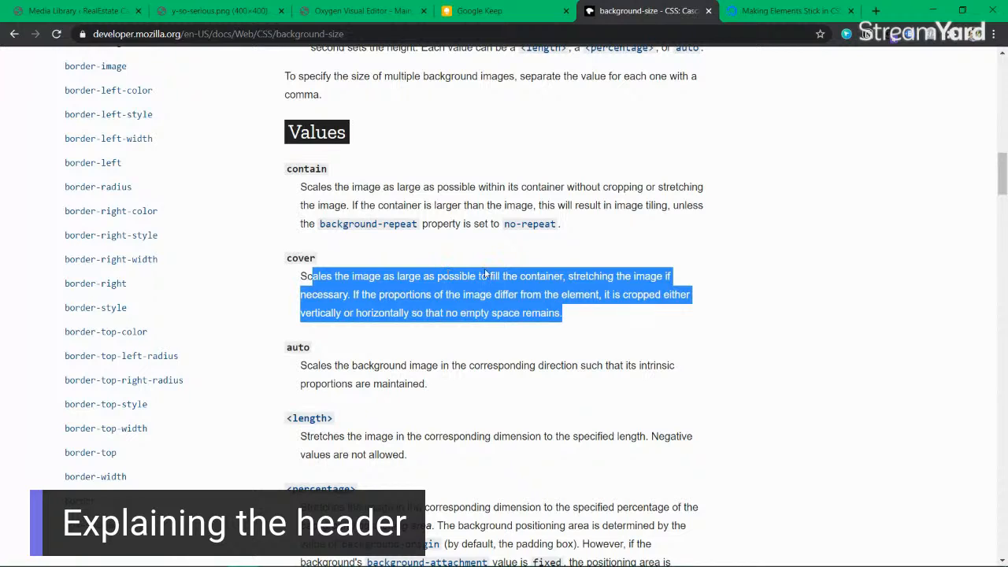
{"action": "left_click", "coordinate": [539, 277]}
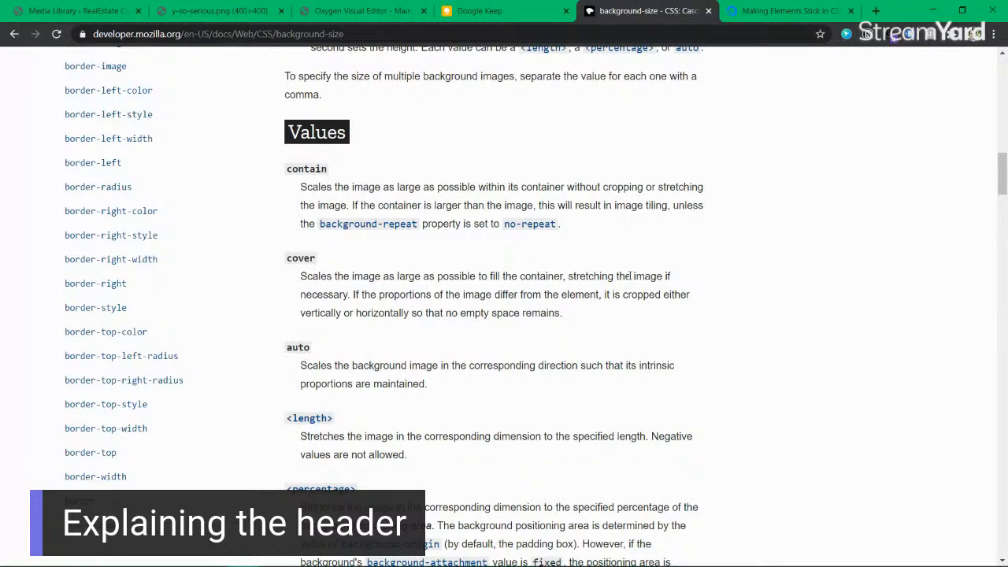
{"action": "left_click_drag", "start_coordinate": [363, 299], "coordinate": [619, 315]}
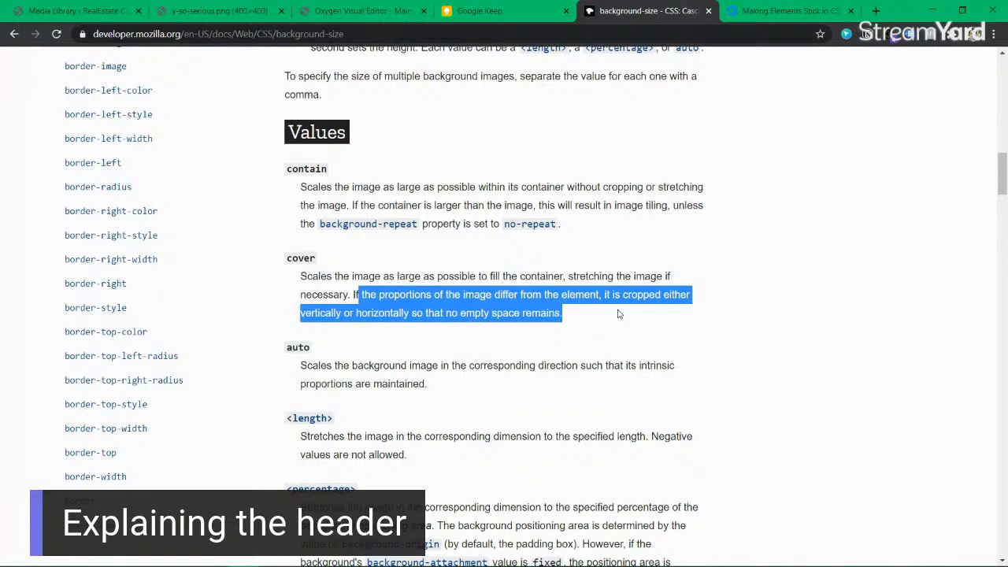
{"action": "left_click", "coordinate": [618, 314]}
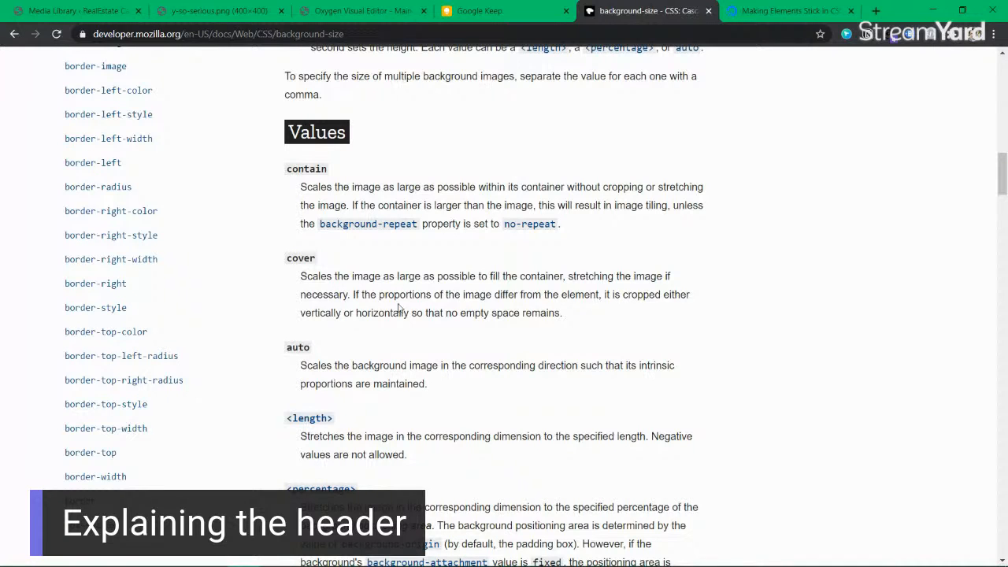
{"action": "double_click", "coordinate": [300, 259]}
{"action": "left_click", "coordinate": [301, 258]}
Step: Look up 'auto', highlight how it keeps intrinsic proportions, then select the page address
{"action": "double_click", "coordinate": [292, 346]}
{"action": "left_click_drag", "start_coordinate": [467, 365], "coordinate": [428, 385]}
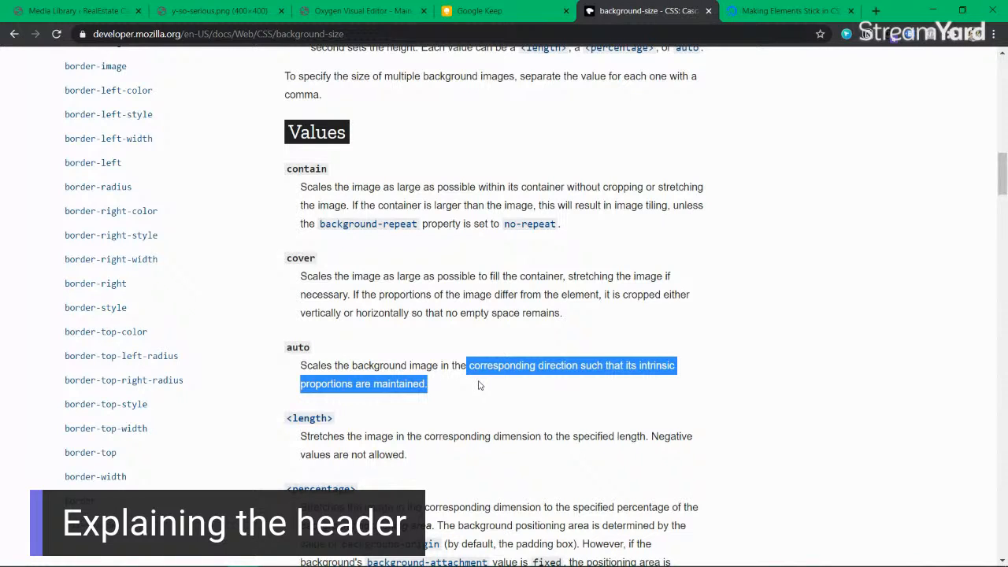
{"action": "scroll", "coordinate": [479, 385], "scroll_direction": "down", "scroll_amount": 3}
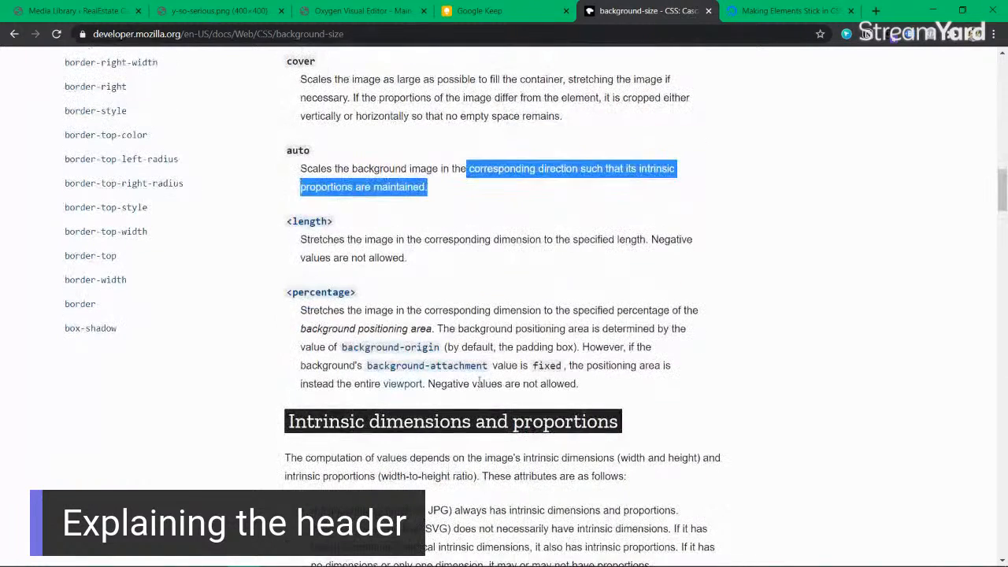
{"action": "left_click", "coordinate": [350, 239]}
{"action": "scroll", "coordinate": [473, 315], "scroll_direction": "down", "scroll_amount": 3}
{"action": "scroll", "coordinate": [473, 315], "scroll_direction": "up", "scroll_amount": 7}
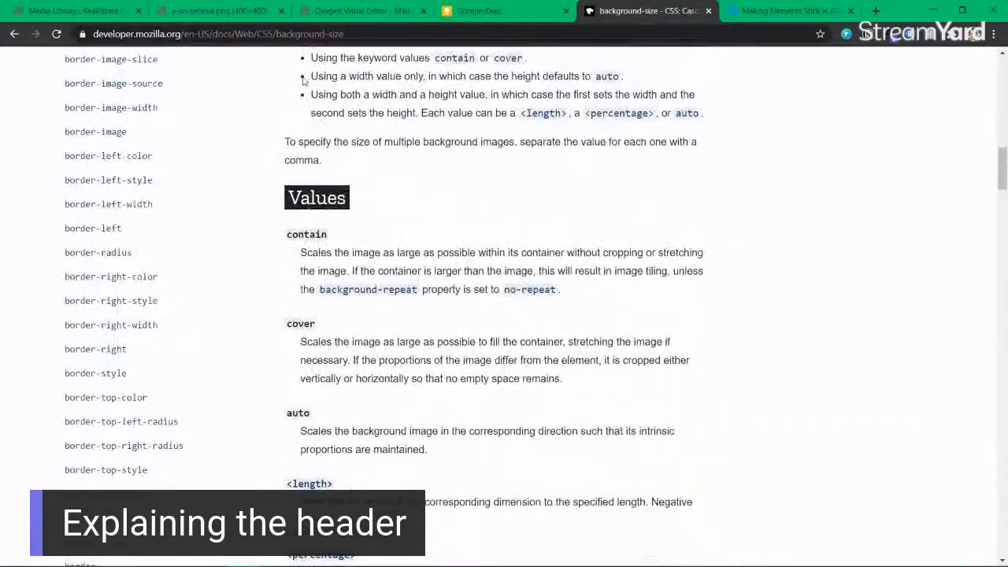
{"action": "left_click", "coordinate": [291, 35]}
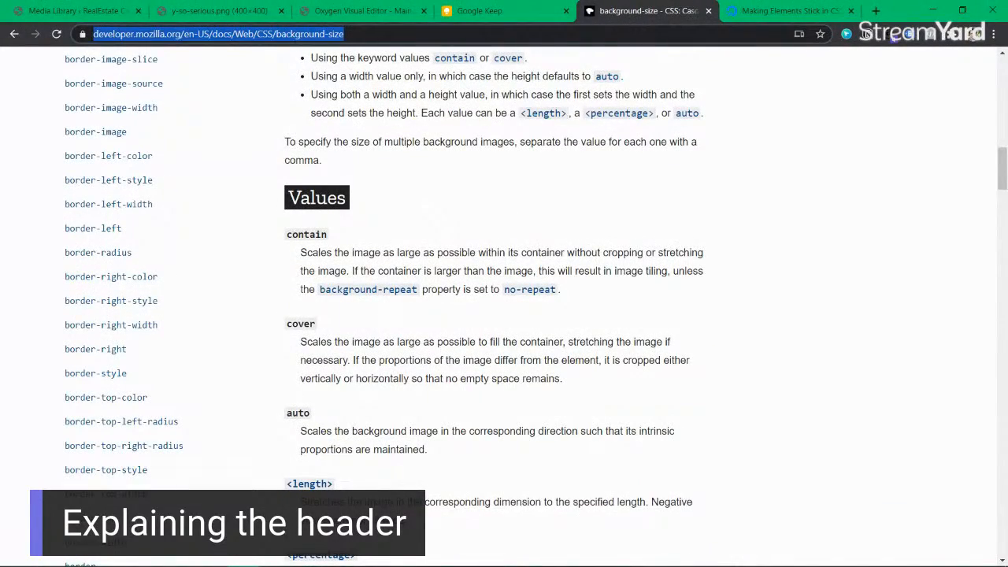
{"action": "key", "text": "alt+Tab"}
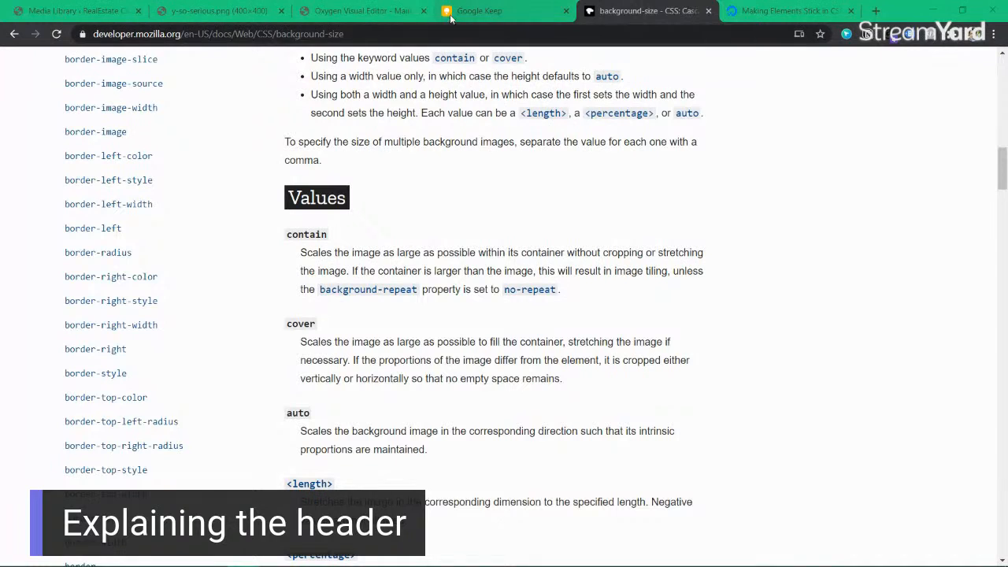
Step: Back in Oxygen, try contain and cover for the header background size, then return to auto
{"action": "left_click", "coordinate": [363, 11]}
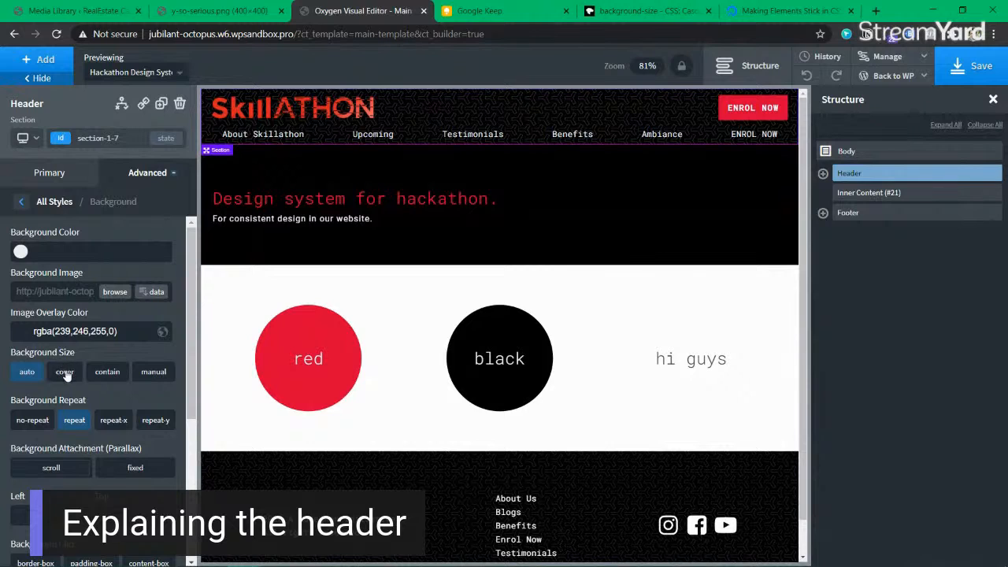
{"action": "left_click", "coordinate": [108, 373]}
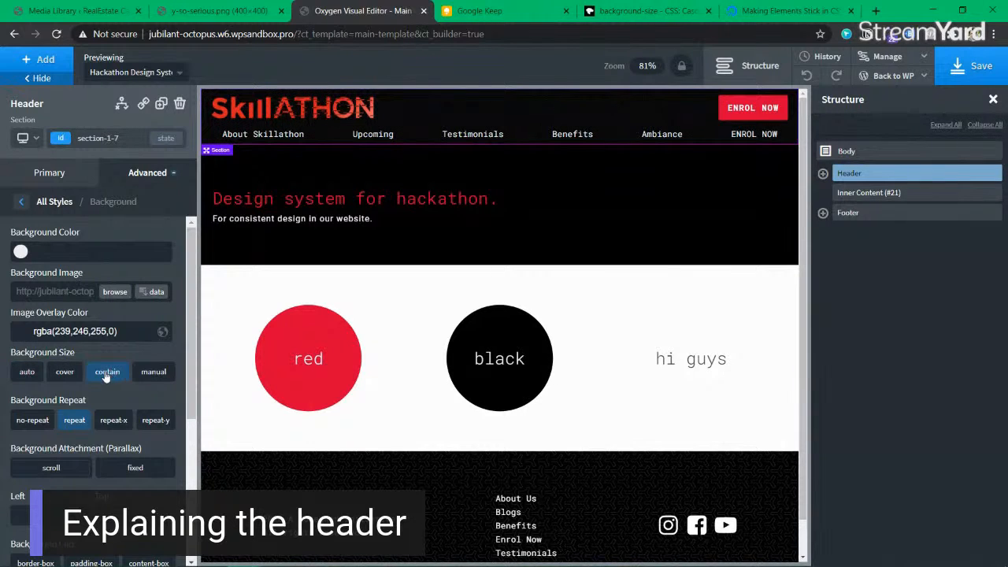
{"action": "left_click", "coordinate": [66, 375]}
{"action": "left_click", "coordinate": [28, 375]}
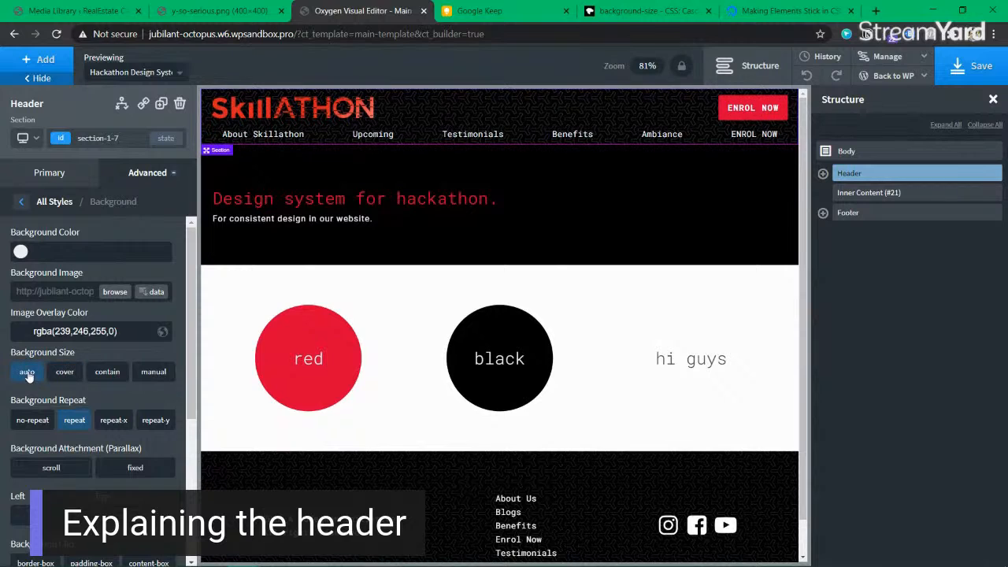
Step: Try horizontal, vertical and no repeat for the header pattern, then set it to full repeat
{"action": "left_click", "coordinate": [113, 425]}
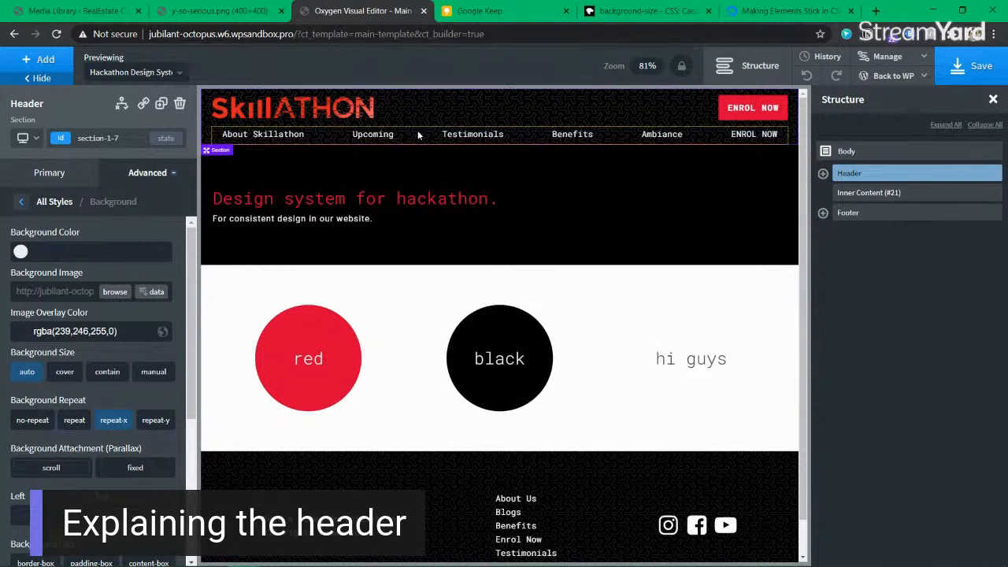
{"action": "left_click", "coordinate": [156, 421]}
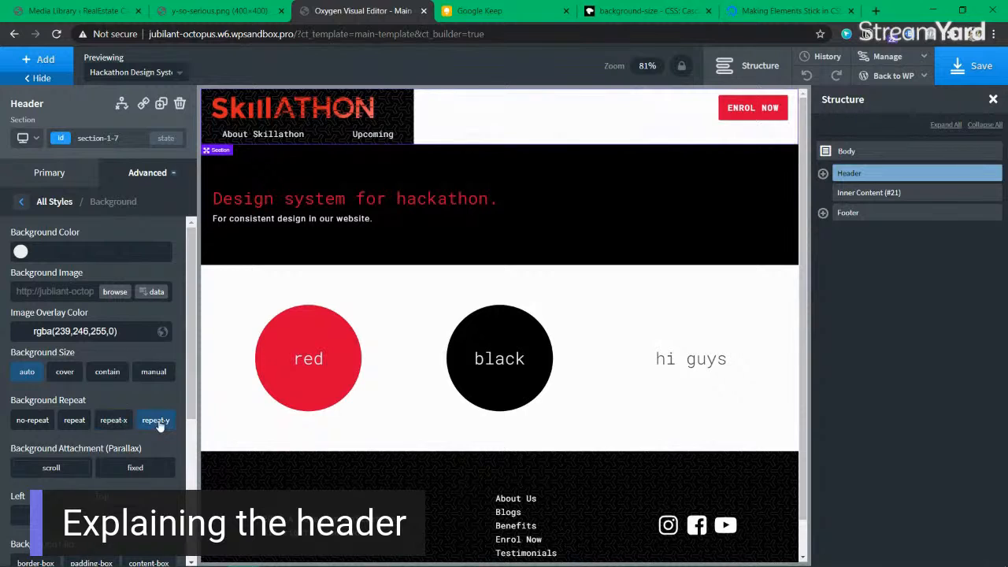
{"action": "left_click", "coordinate": [14, 422]}
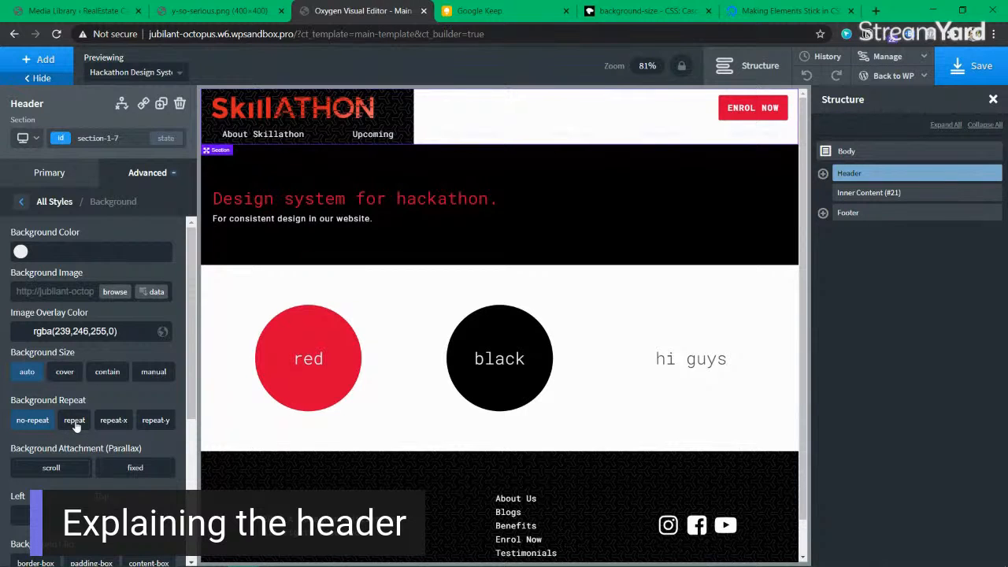
{"action": "left_click", "coordinate": [74, 421]}
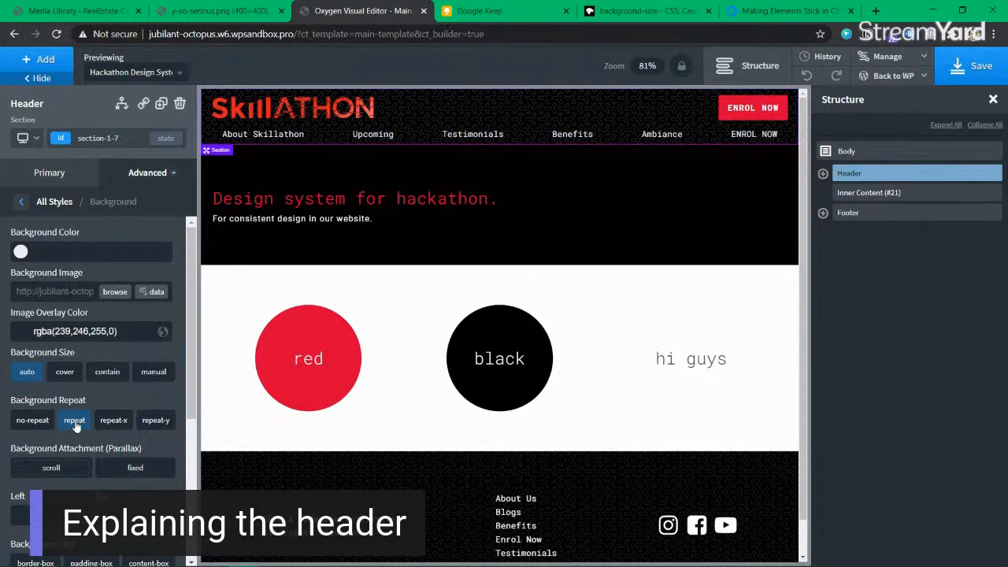
{"action": "scroll", "coordinate": [634, 243], "scroll_direction": "down", "scroll_amount": 1}
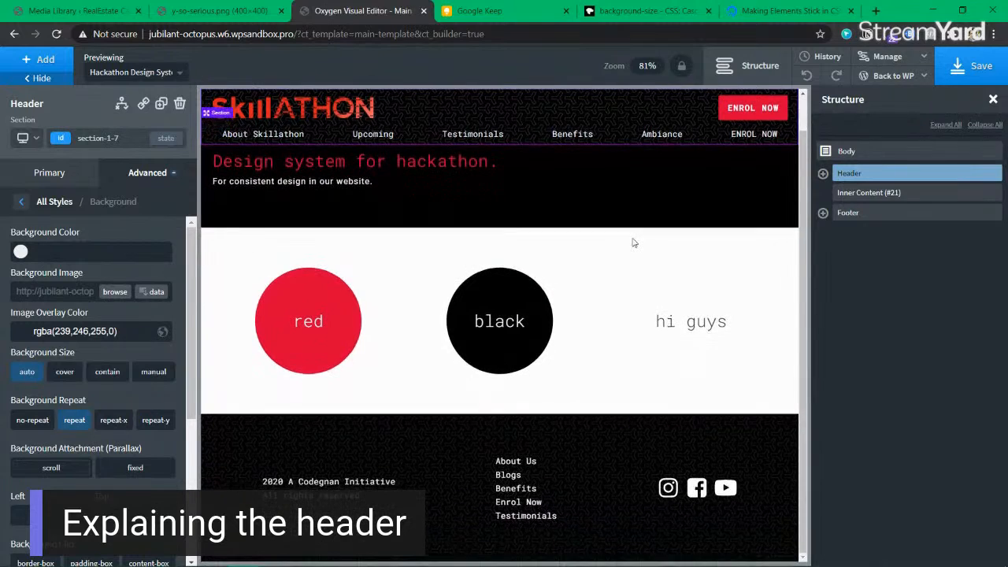
{"action": "scroll", "coordinate": [444, 167], "scroll_direction": "up", "scroll_amount": 1}
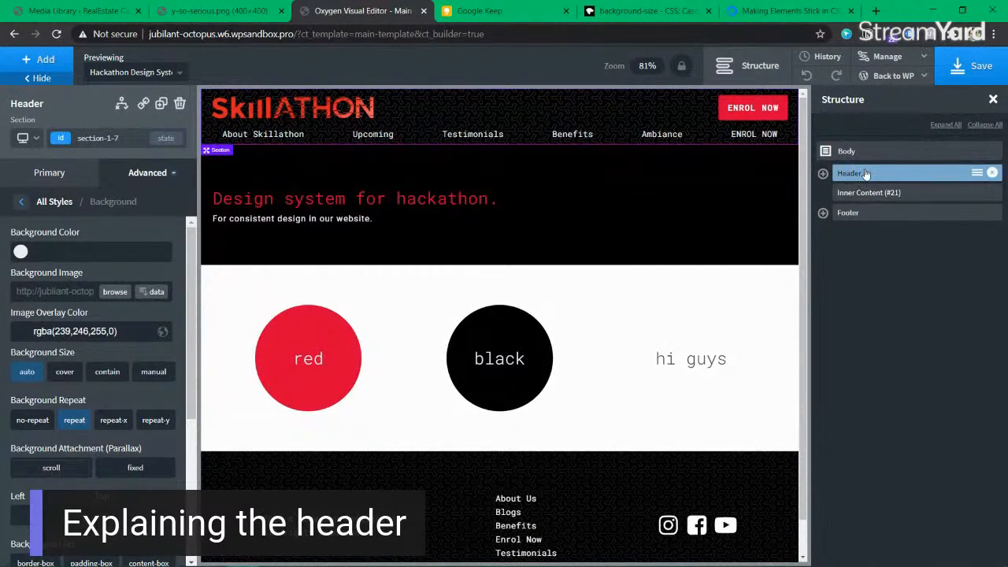
Step: Inspect the y-so-serious.png pattern image in its own tab
{"action": "left_click", "coordinate": [19, 331]}
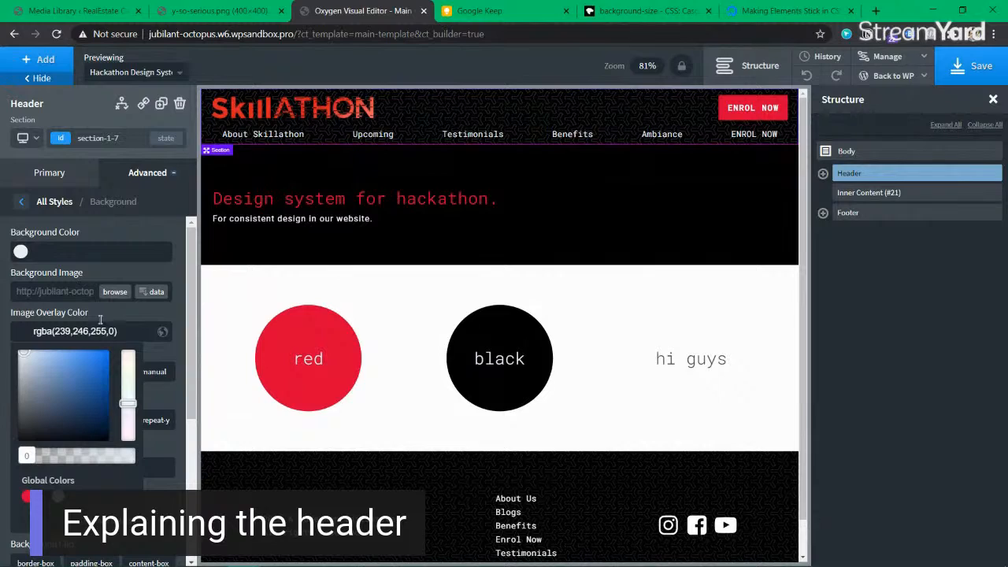
{"action": "left_click", "coordinate": [214, 10]}
{"action": "scroll", "coordinate": [522, 288], "scroll_direction": "up", "scroll_amount": 7}
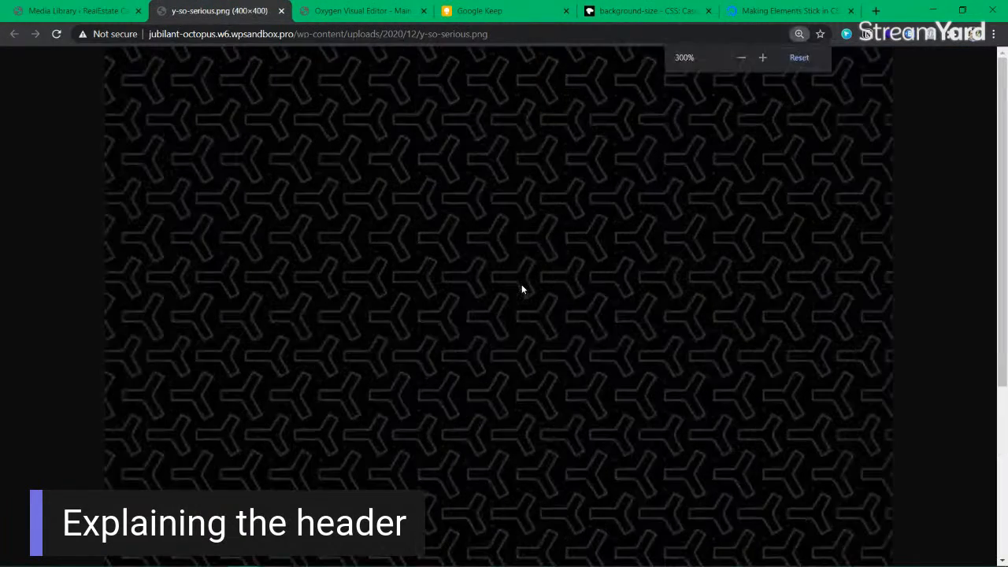
{"action": "scroll", "coordinate": [525, 284], "scroll_direction": "down", "scroll_amount": 1}
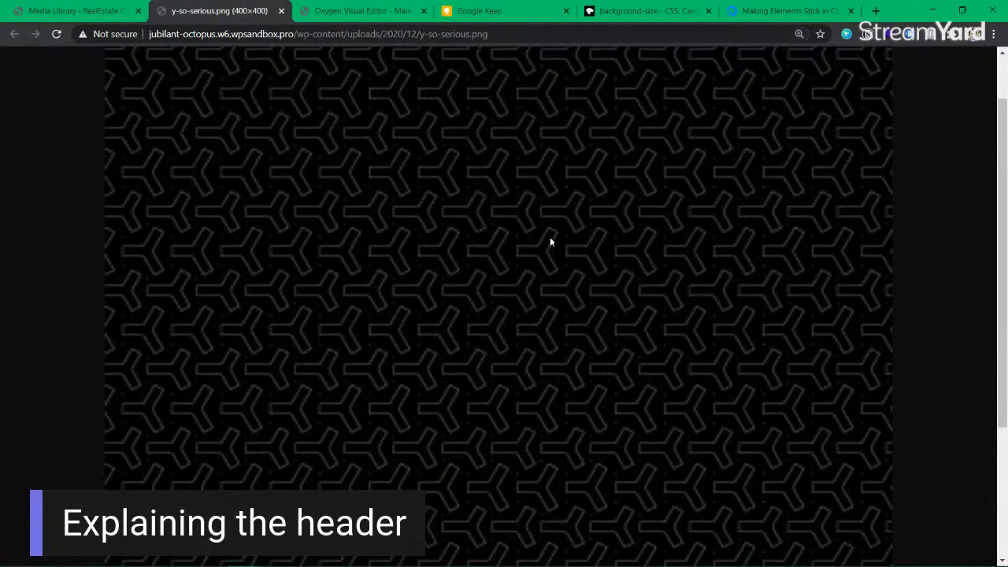
{"action": "scroll", "coordinate": [548, 238], "scroll_direction": "down", "scroll_amount": 2}
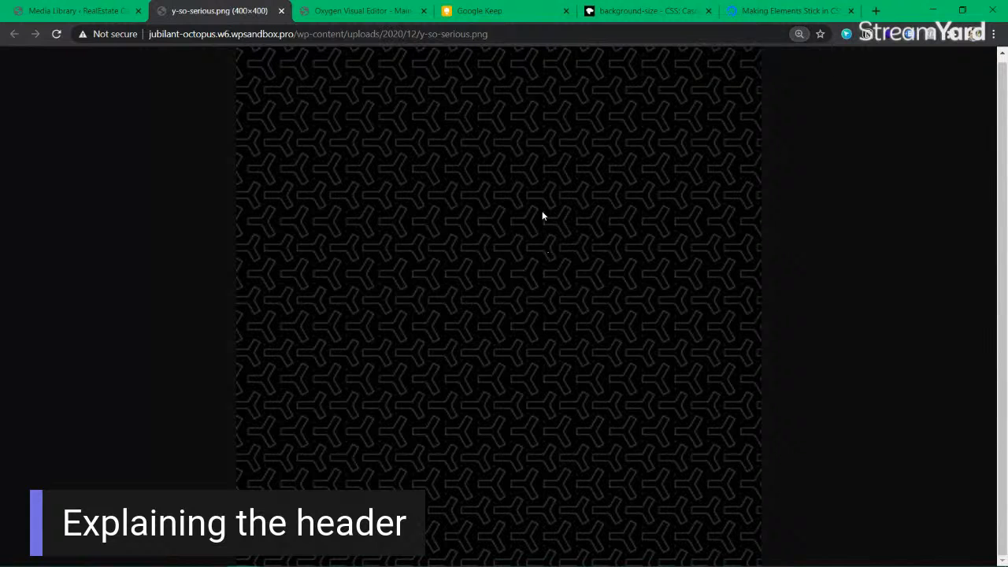
Step: Return to the Oxygen editor and reset the browser zoom to 100%
{"action": "left_click", "coordinate": [325, 16]}
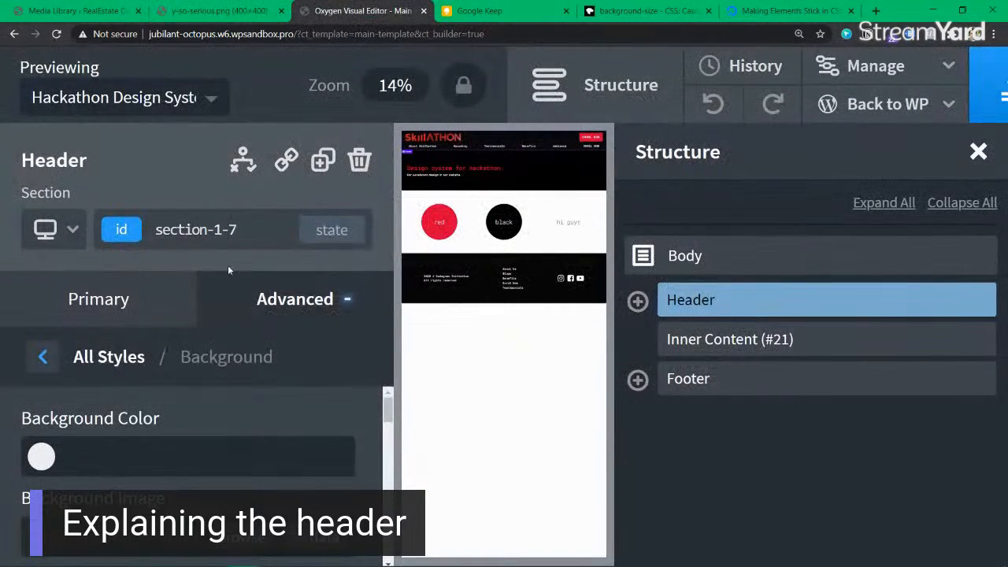
{"action": "left_click", "coordinate": [798, 35]}
{"action": "left_click", "coordinate": [798, 59]}
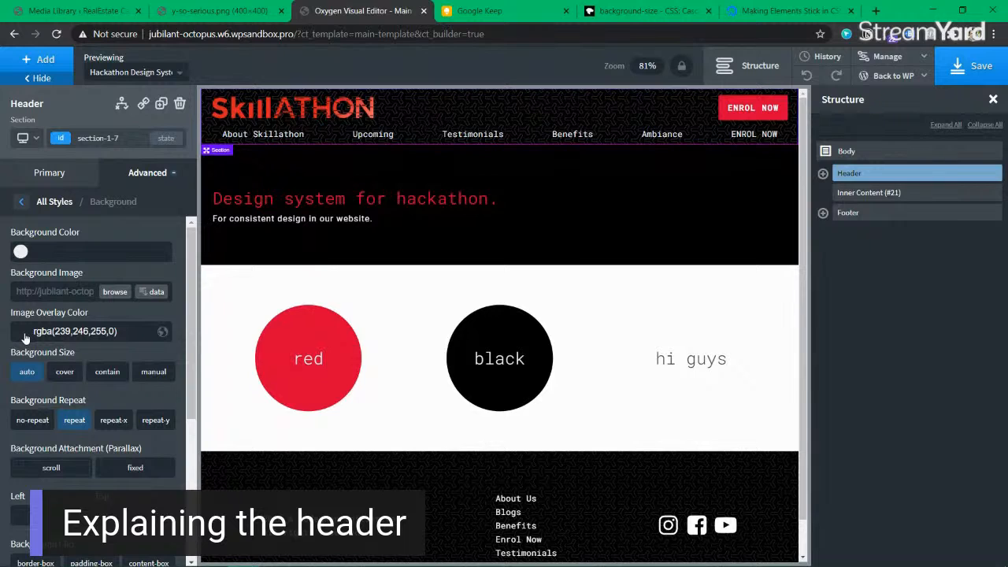
Step: Try the site's red, then green, blue and cyan tints as the header overlay colour
{"action": "left_click", "coordinate": [25, 336]}
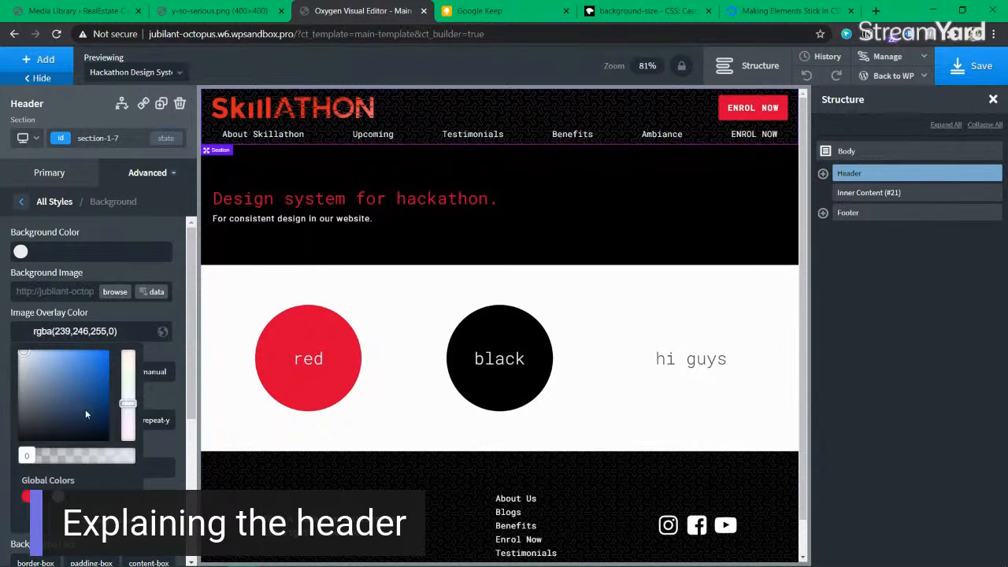
{"action": "left_click", "coordinate": [26, 497]}
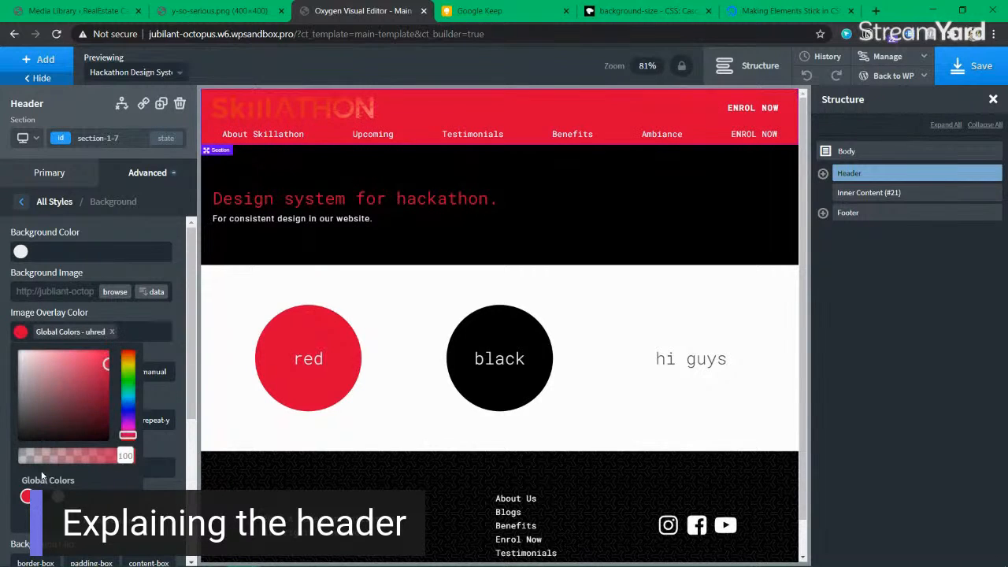
{"action": "left_click_drag", "start_coordinate": [109, 454], "coordinate": [27, 455]}
{"action": "left_click_drag", "start_coordinate": [127, 394], "coordinate": [127, 373]}
{"action": "left_click_drag", "start_coordinate": [26, 455], "coordinate": [26, 456]}
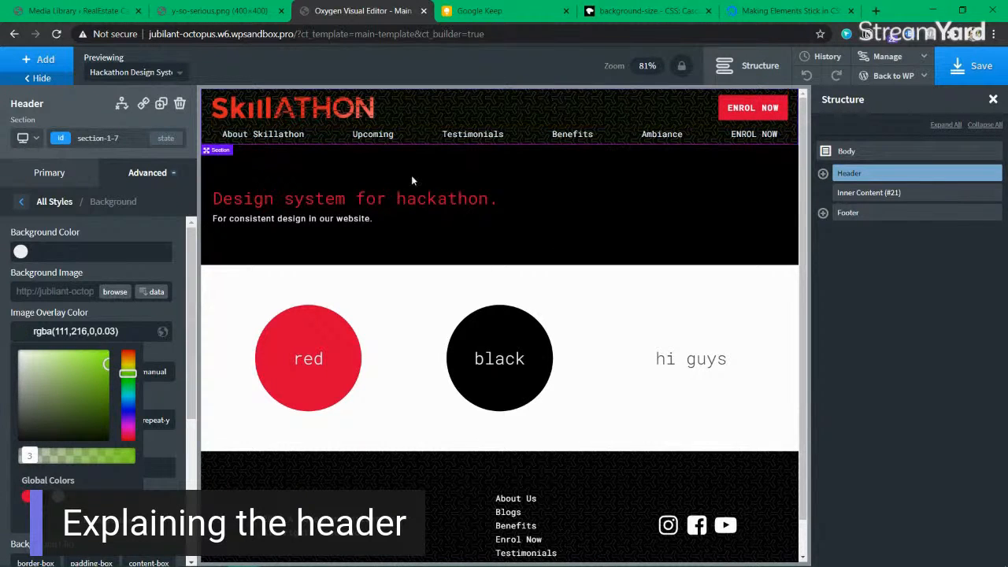
{"action": "left_click_drag", "start_coordinate": [127, 373], "coordinate": [127, 436]}
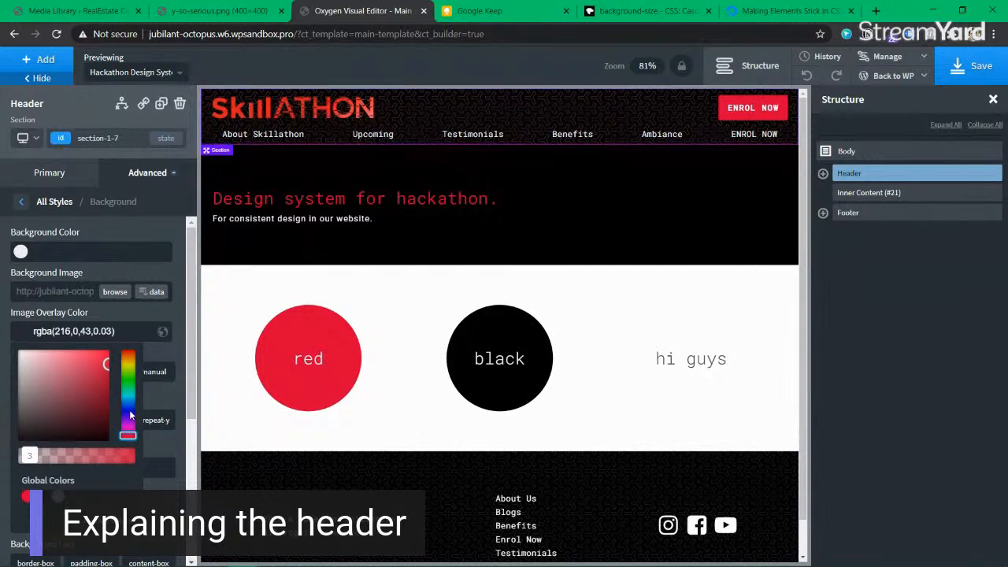
{"action": "mouse_move", "coordinate": [130, 426]}
{"action": "left_mouse_down"}
{"action": "mouse_move", "coordinate": [129, 385]}
{"action": "mouse_move", "coordinate": [131, 407]}
{"action": "left_mouse_up"}
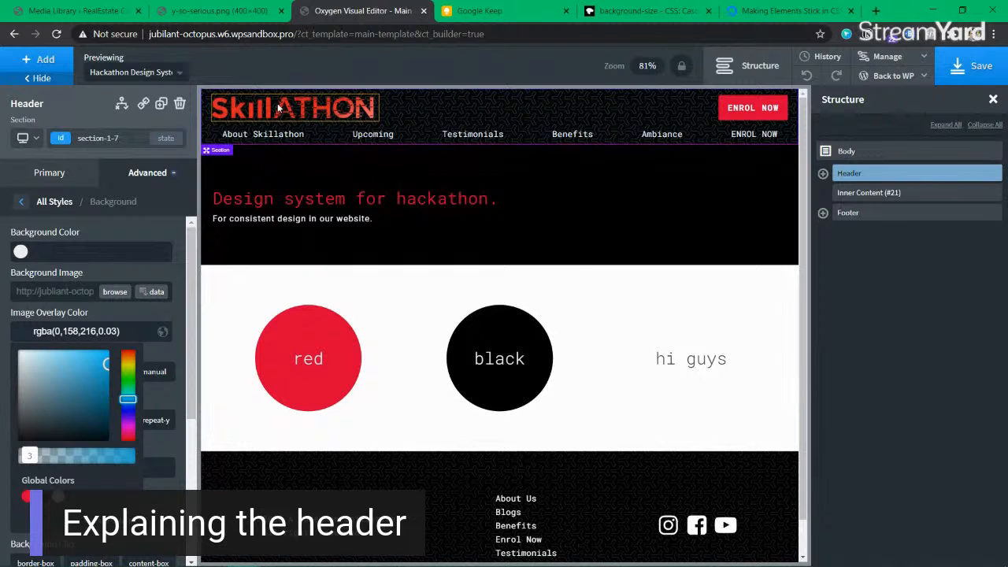
Step: Settle on the site's red overlay faded to rgba(218,0,53,0.07)
{"action": "left_click", "coordinate": [24, 499]}
{"action": "left_click_drag", "start_coordinate": [56, 455], "coordinate": [34, 458]}
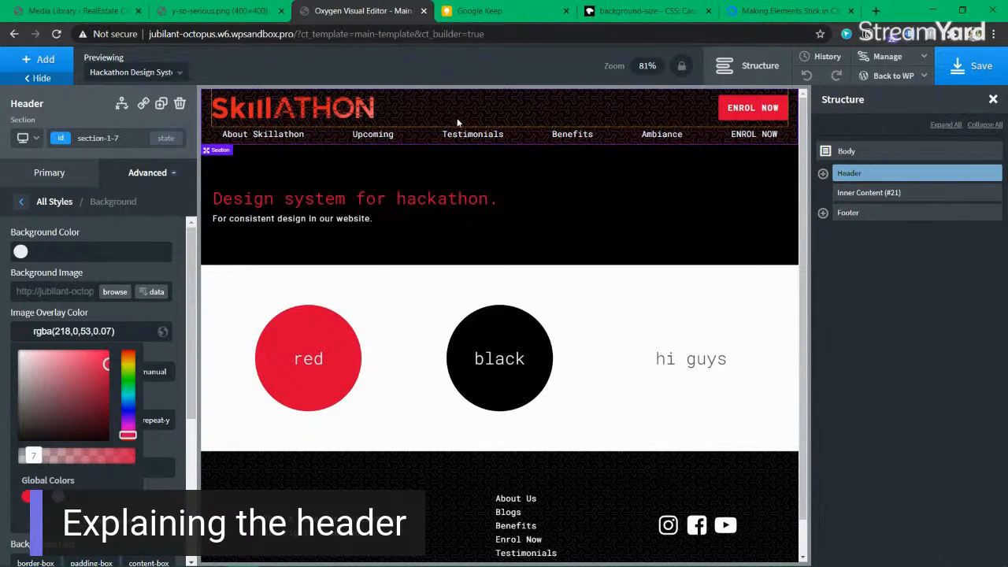
{"action": "left_click", "coordinate": [13, 356]}
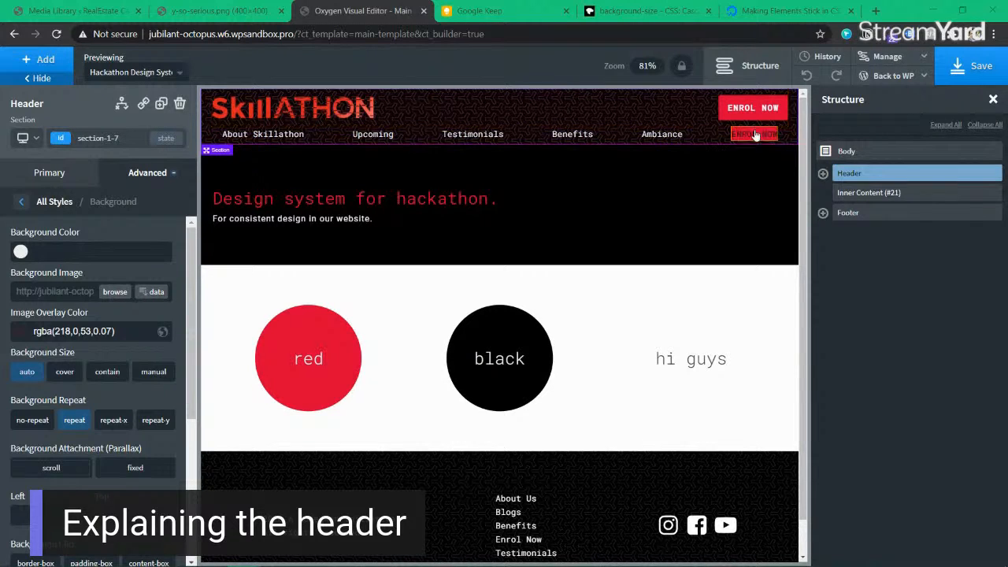
{"action": "scroll", "coordinate": [803, 163], "scroll_direction": "down", "scroll_amount": 1}
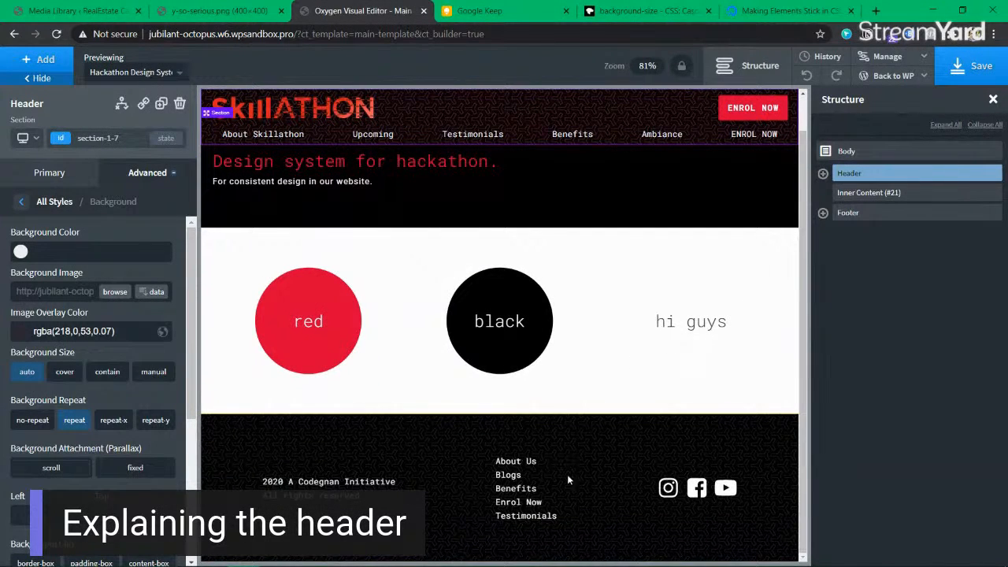
Step: Clear a wrongly pasted URL from the footer's background Image Overlay Color field
{"action": "left_click", "coordinate": [889, 215]}
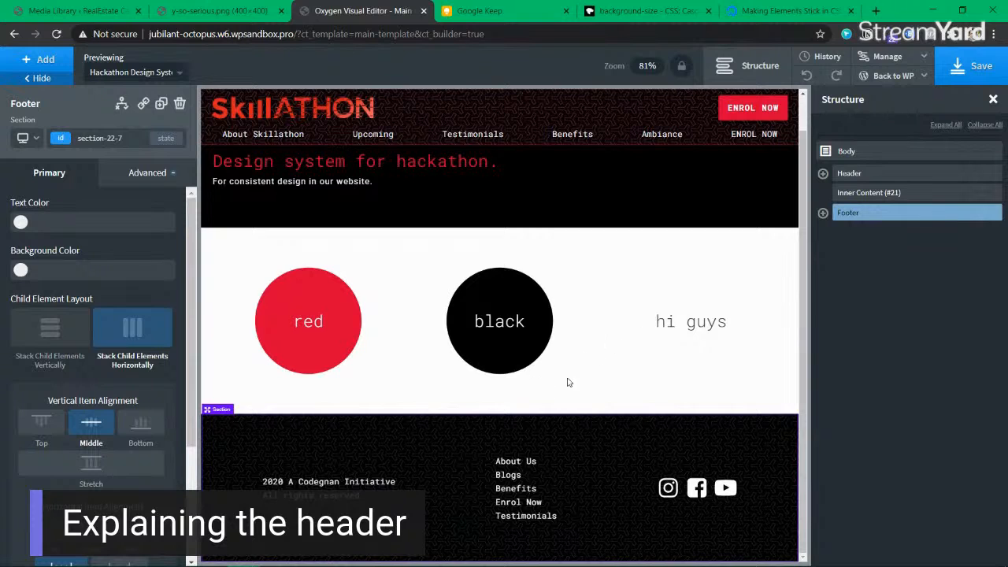
{"action": "scroll", "coordinate": [85, 446], "scroll_direction": "down", "scroll_amount": 3}
{"action": "scroll", "coordinate": [85, 446], "scroll_direction": "up", "scroll_amount": 3}
{"action": "left_click", "coordinate": [147, 172]}
{"action": "left_click", "coordinate": [102, 215]}
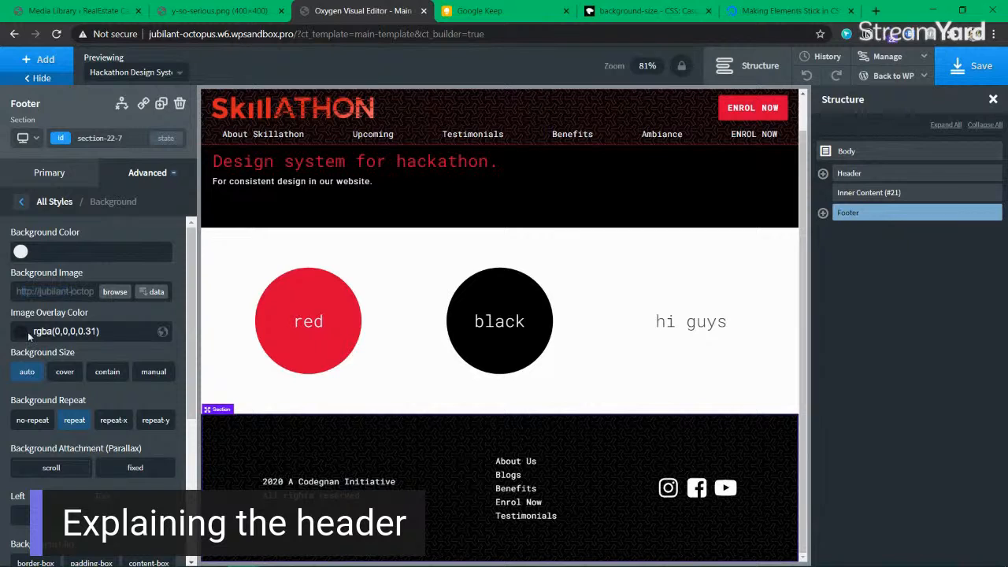
{"action": "triple_click", "coordinate": [125, 334]}
{"action": "key", "text": "ctrl+v"}
{"action": "triple_click", "coordinate": [125, 334]}
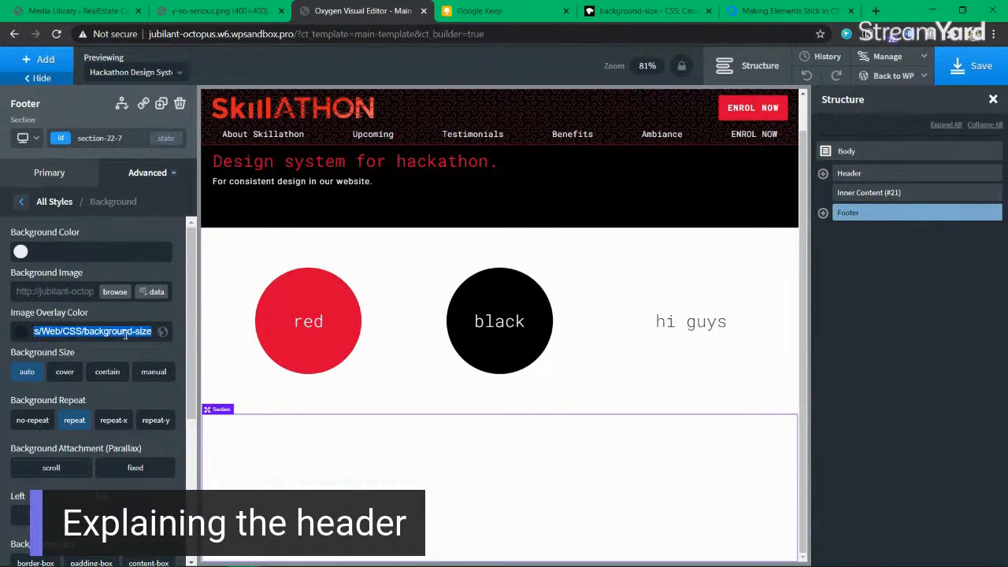
{"action": "key", "text": "BackSpace"}
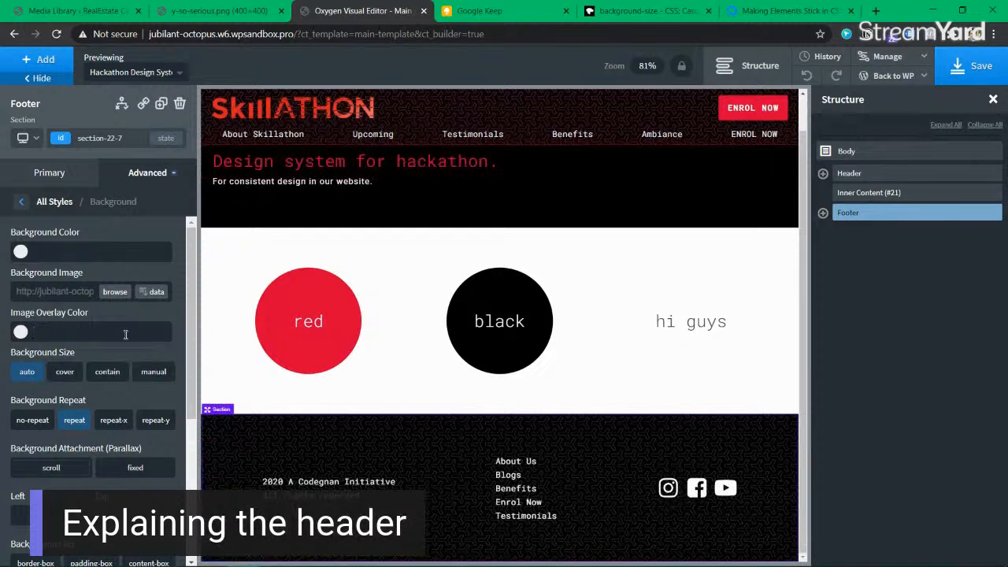
Step: Copy the header's red overlay colour from its Advanced > Background settings
{"action": "left_click", "coordinate": [866, 178]}
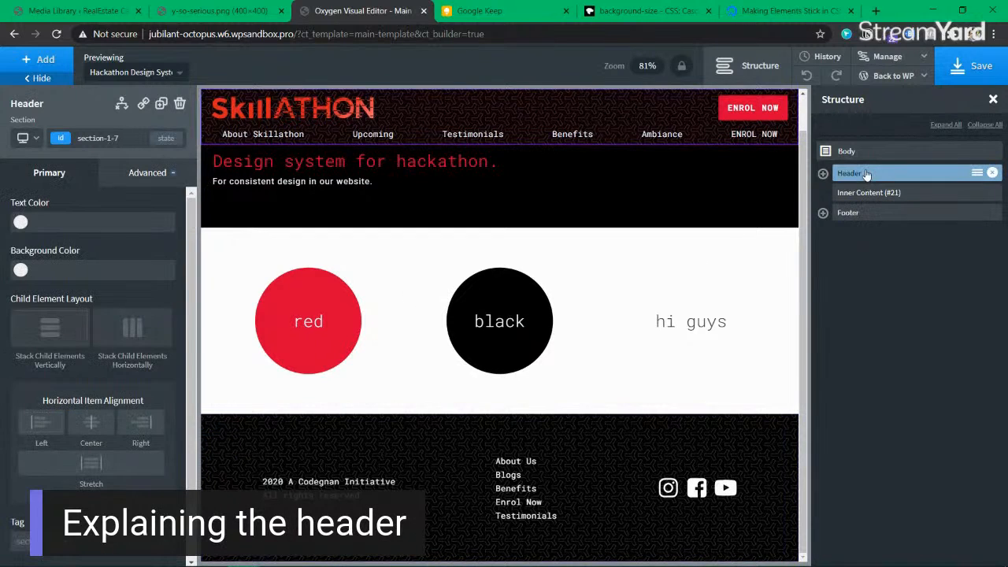
{"action": "left_click", "coordinate": [125, 180]}
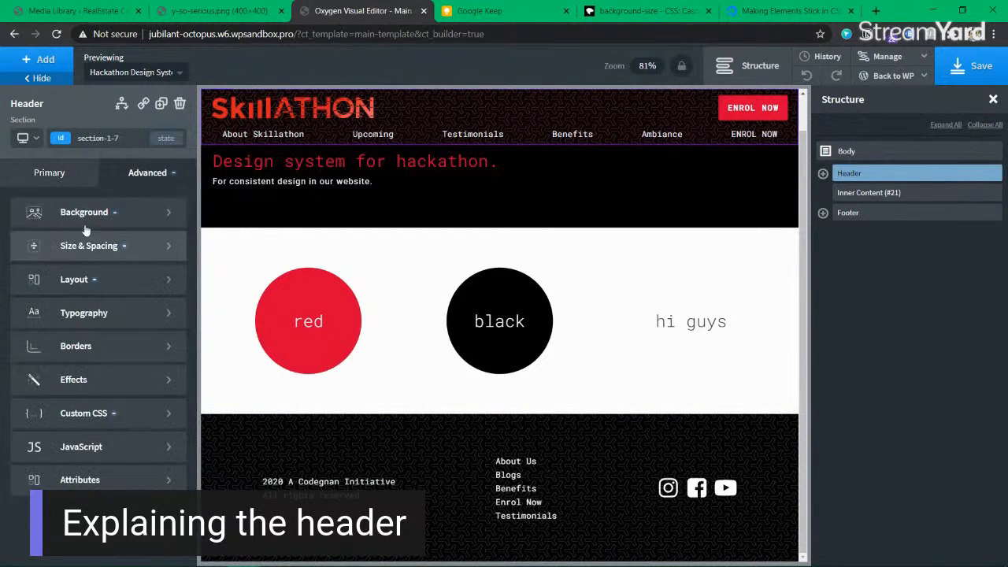
{"action": "left_click", "coordinate": [75, 213]}
{"action": "left_click", "coordinate": [70, 331]}
{"action": "key", "text": "ctrl+c"}
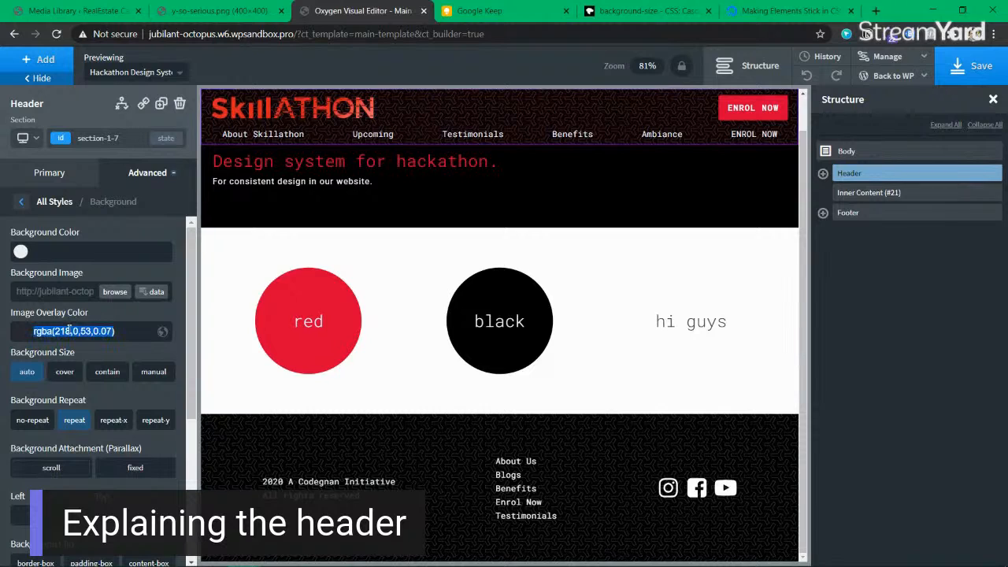
Step: Paste the red overlay into the footer background and lower its opacity to rgba(218,0,53,0.05)
{"action": "left_click", "coordinate": [848, 216]}
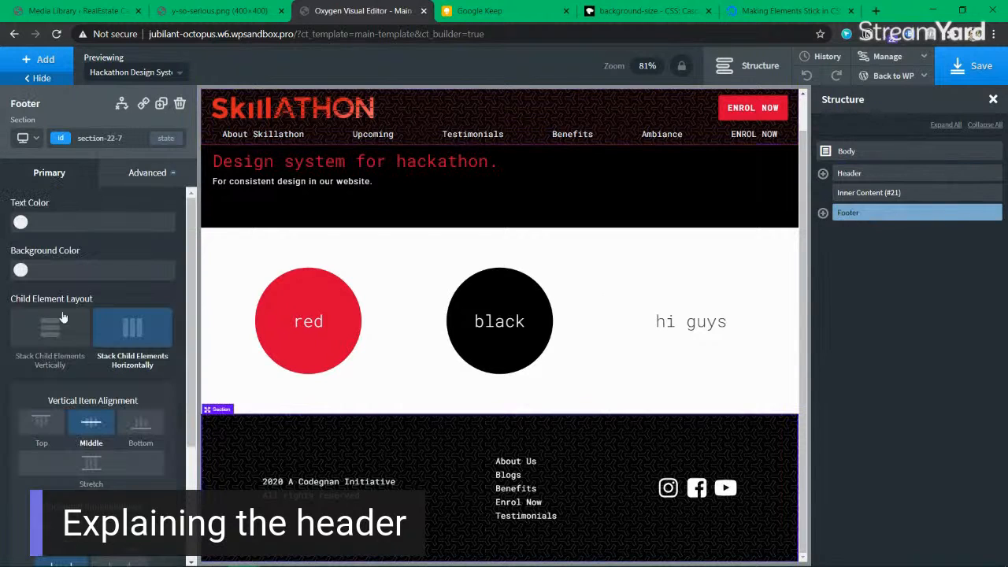
{"action": "left_click", "coordinate": [175, 181]}
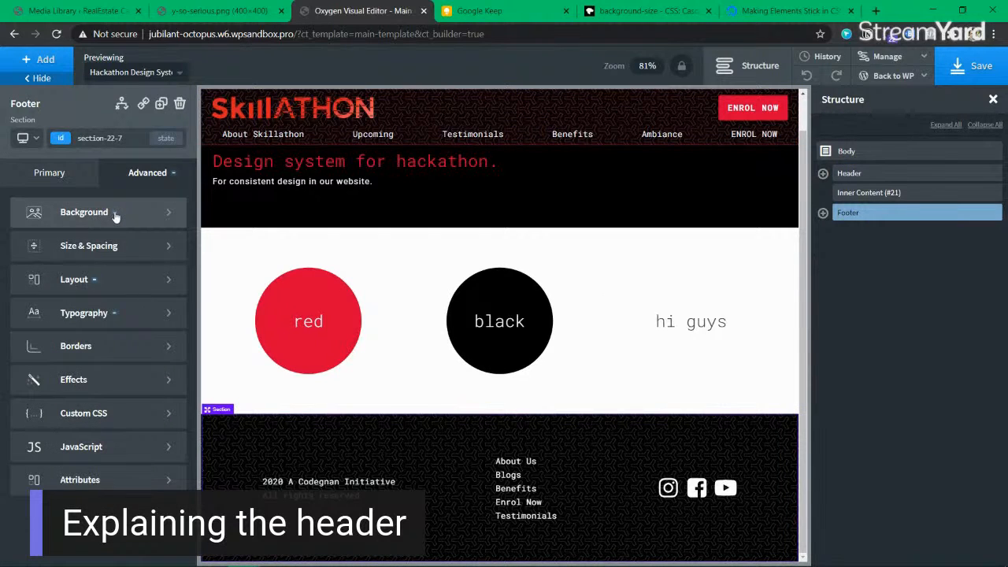
{"action": "left_click", "coordinate": [121, 213]}
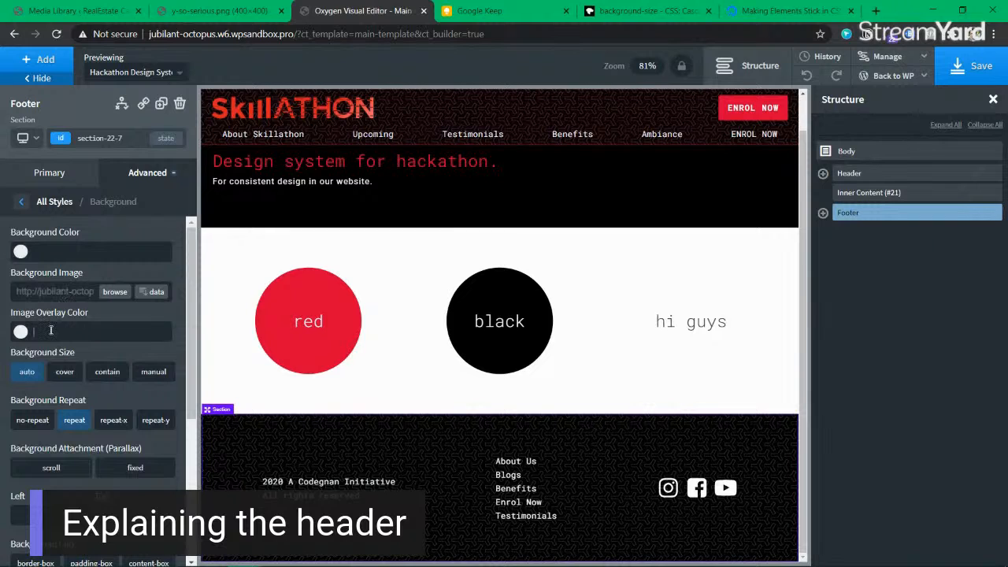
{"action": "key", "text": "ctrl+v"}
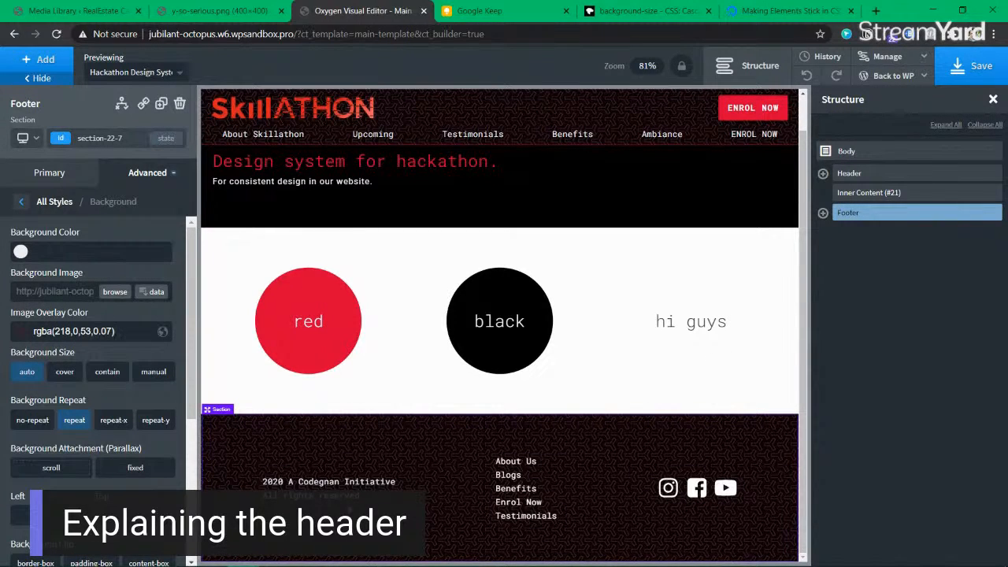
{"action": "left_click", "coordinate": [22, 331]}
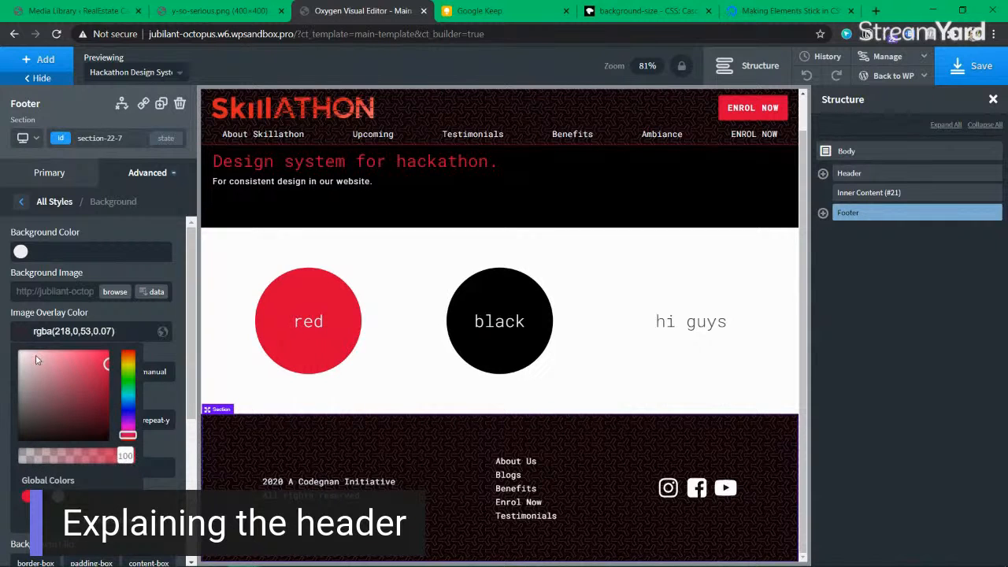
{"action": "left_click_drag", "start_coordinate": [123, 456], "coordinate": [31, 454]}
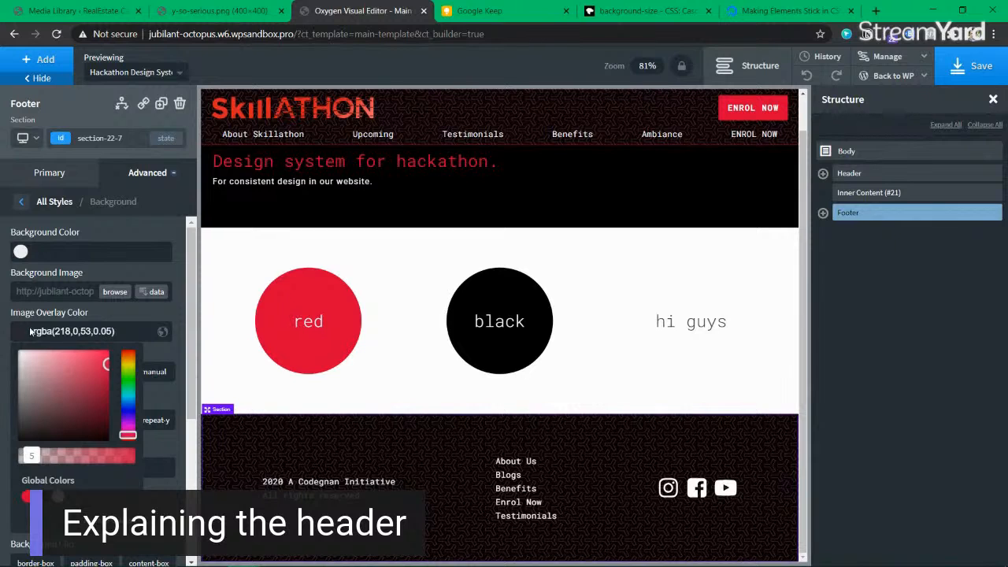
{"action": "left_click", "coordinate": [107, 331]}
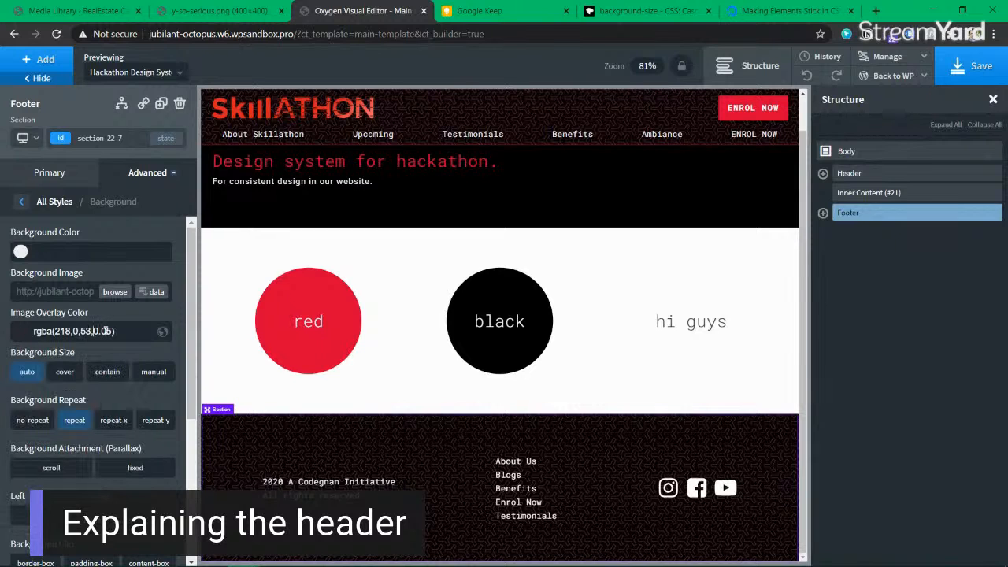
Step: Confirm the Header's background overlay reads rgba(218,0,53,0.05), then return to its Primary settings
{"action": "left_click", "coordinate": [869, 173]}
{"action": "left_click", "coordinate": [142, 180]}
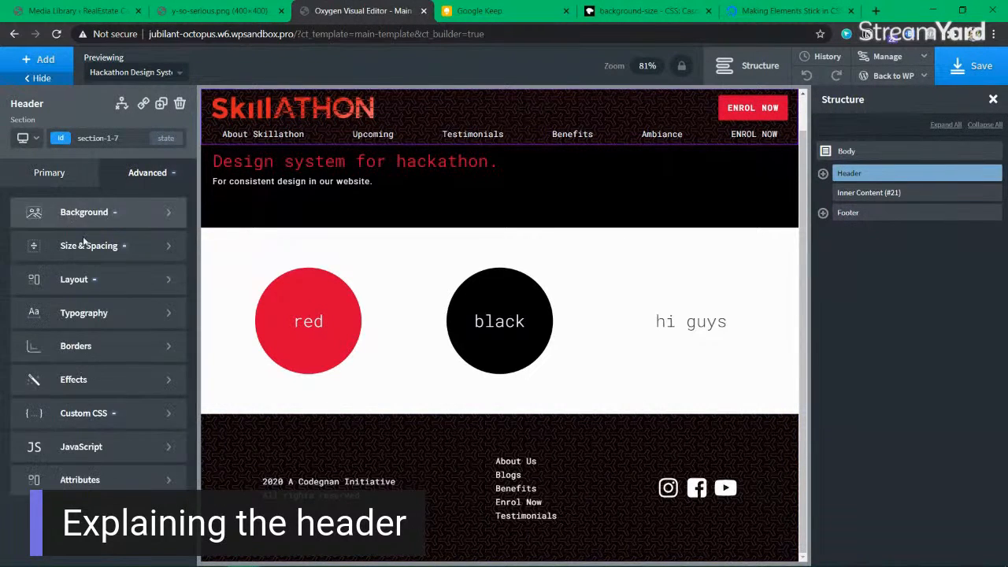
{"action": "left_click", "coordinate": [75, 214]}
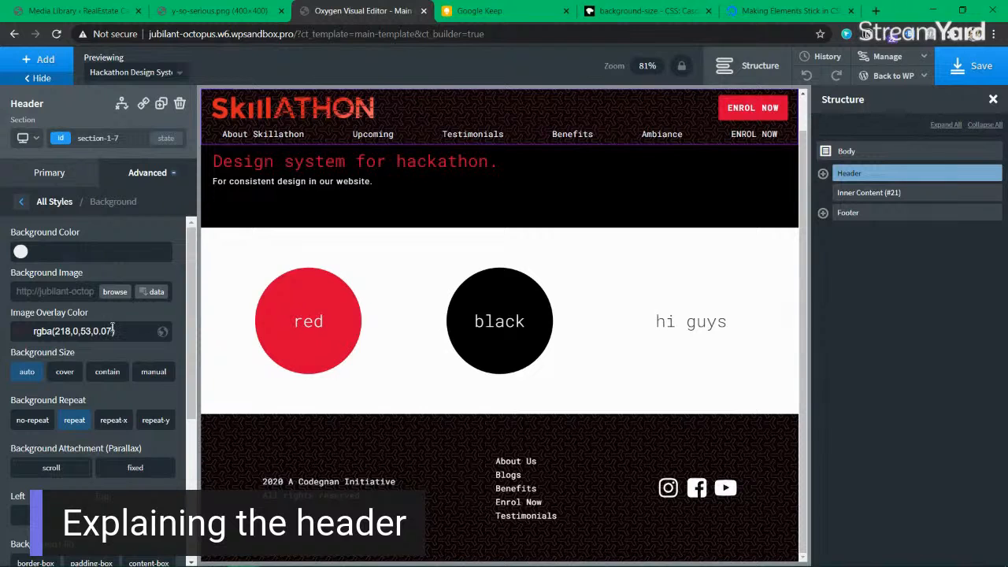
{"action": "left_click", "coordinate": [880, 193]}
{"action": "left_click", "coordinate": [22, 183]}
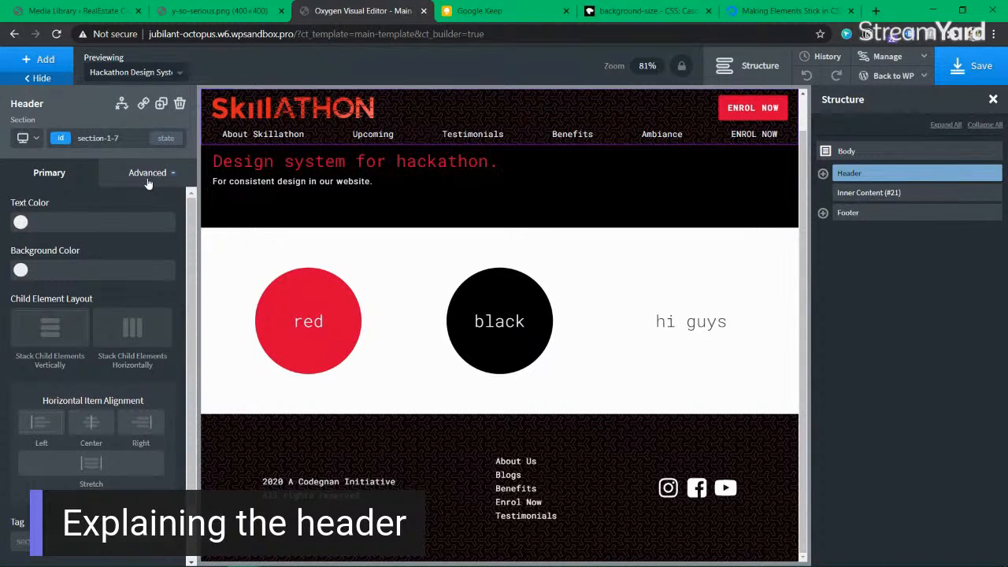
Step: Search components for 'header' and expand Header to reveal topmenu and secondmenu
{"action": "left_click", "coordinate": [41, 60]}
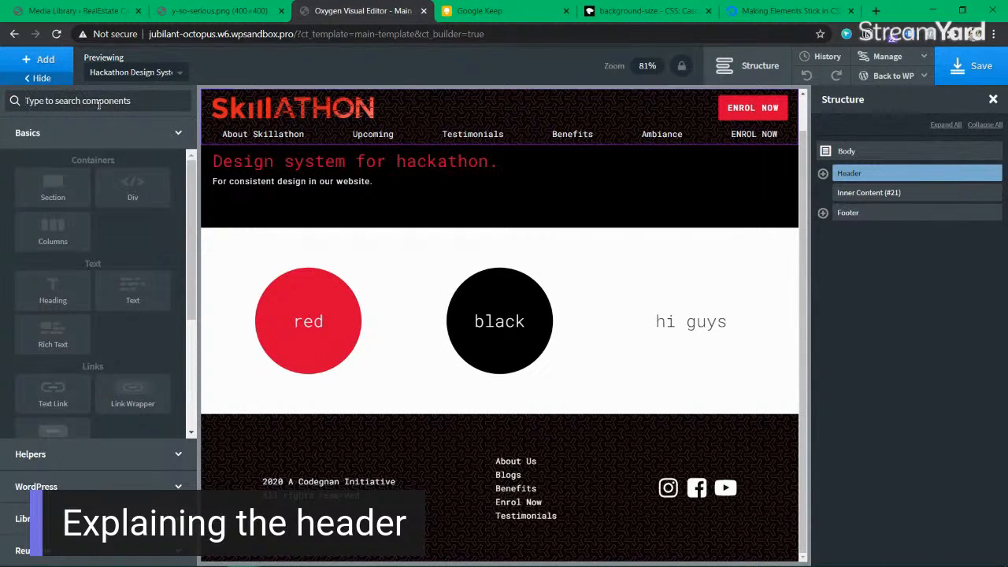
{"action": "type", "text": "header"}
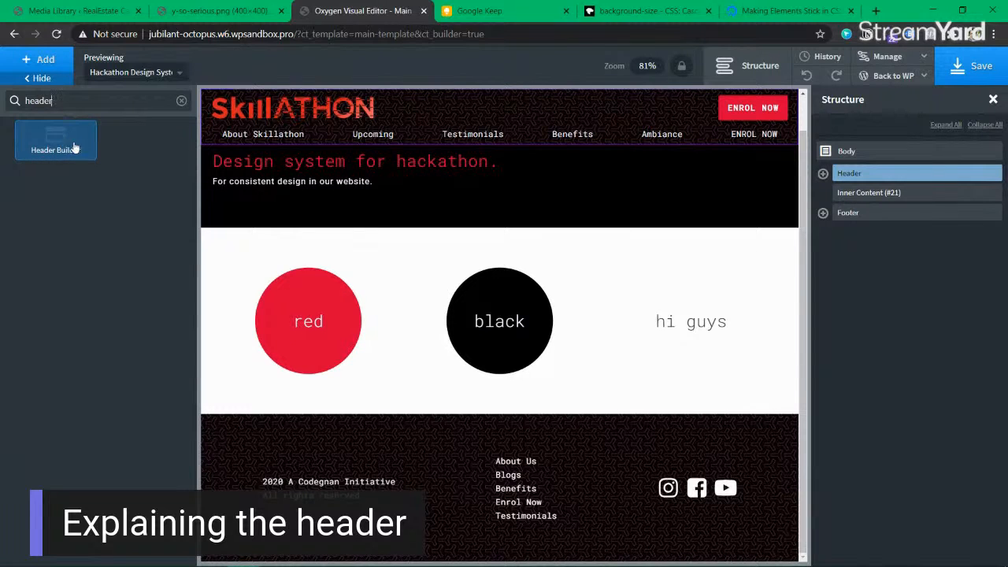
{"action": "left_click", "coordinate": [823, 174]}
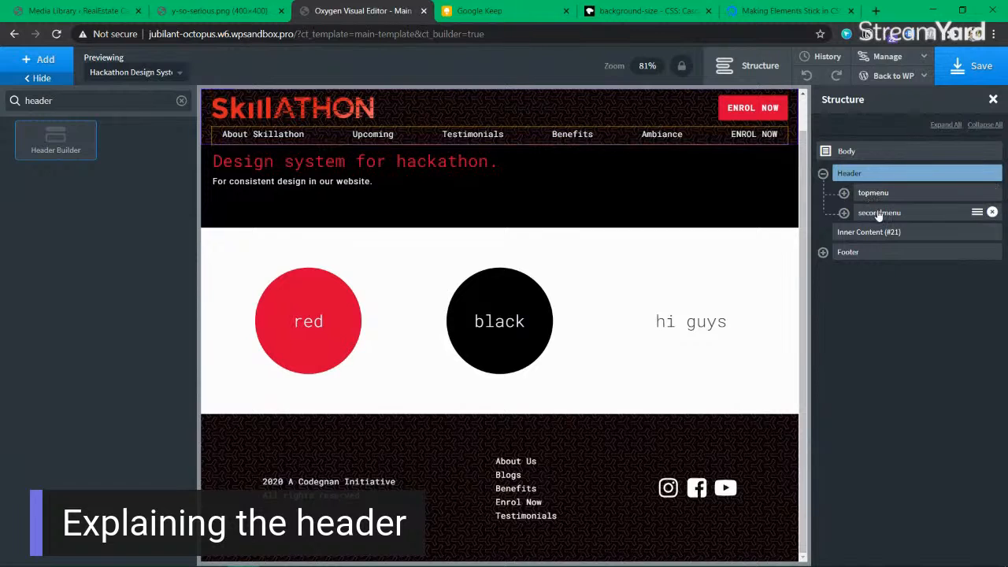
{"action": "left_click", "coordinate": [879, 212]}
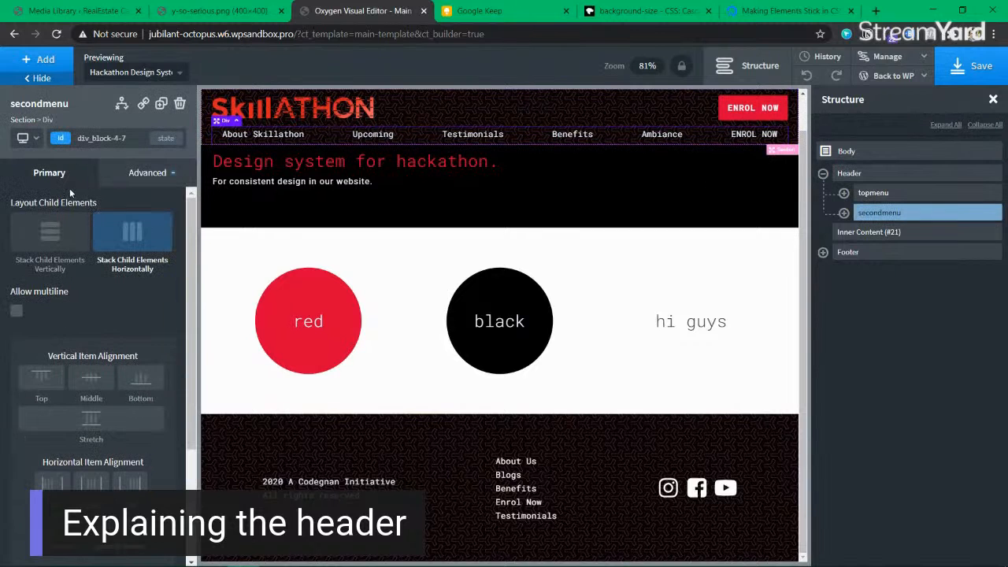
Step: Reselect Header and view its Custom CSS with position: sticky and top: 0px
{"action": "left_click", "coordinate": [866, 176]}
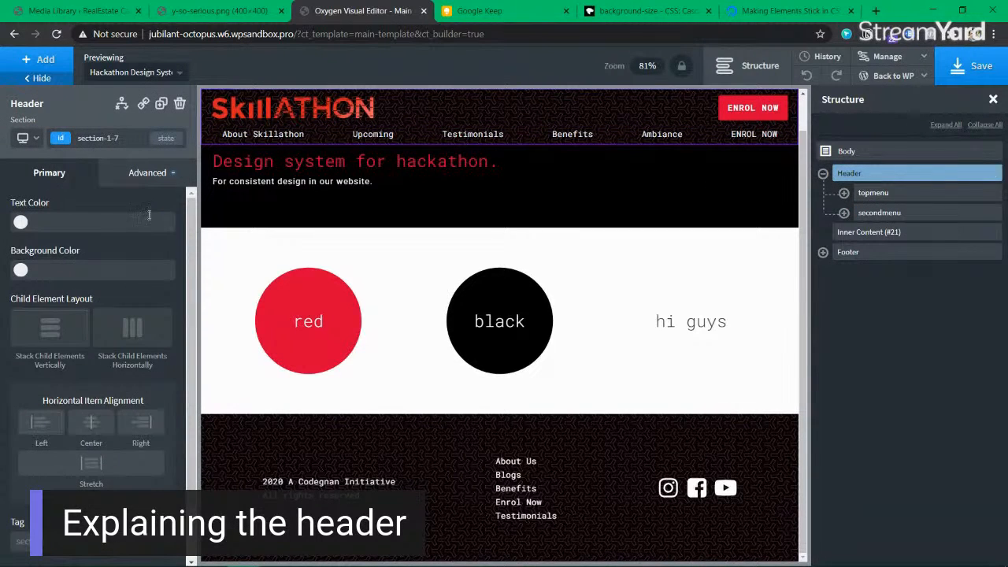
{"action": "left_click", "coordinate": [146, 176]}
{"action": "left_click", "coordinate": [136, 412]}
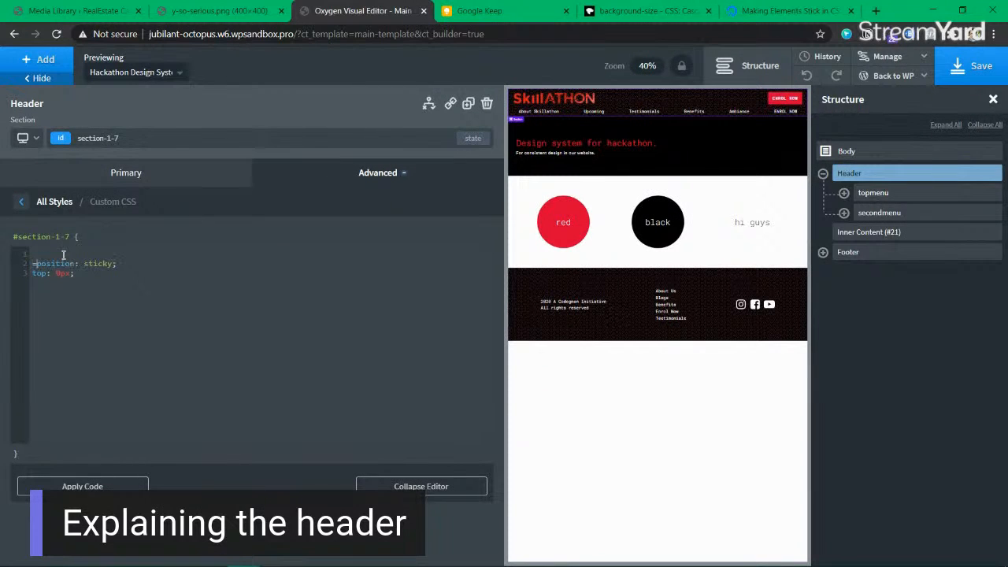
Step: Change the Header's Custom CSS sticky offset from top: 0px to top: 12px
{"action": "key", "text": "BackSpace"}
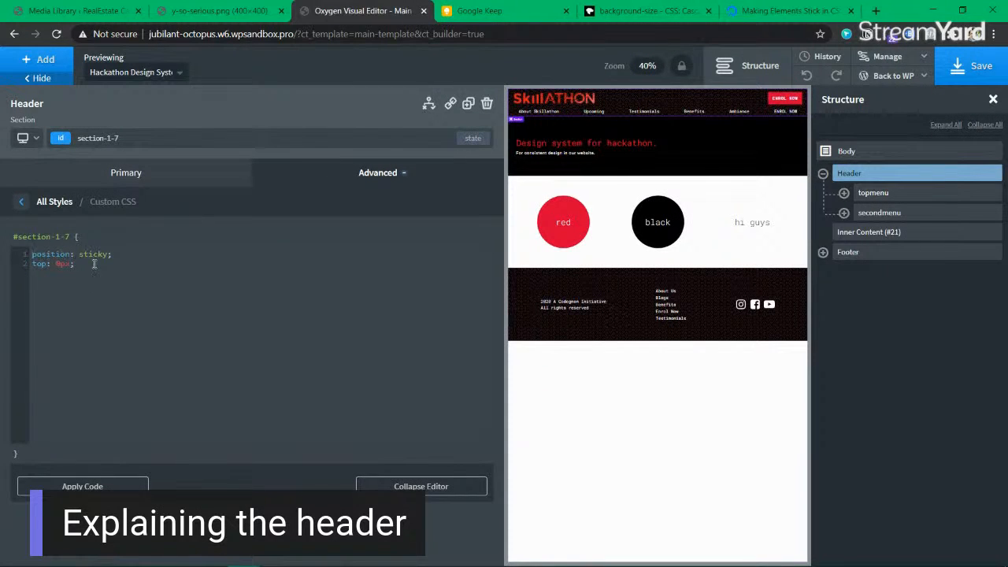
{"action": "double_click", "coordinate": [105, 253]}
{"action": "left_click", "coordinate": [171, 253]}
{"action": "left_click_drag", "start_coordinate": [82, 266], "coordinate": [33, 265]}
{"action": "left_click", "coordinate": [83, 265]}
{"action": "left_click", "coordinate": [83, 264]}
{"action": "left_click", "coordinate": [61, 264]}
{"action": "type", "text": "12"}
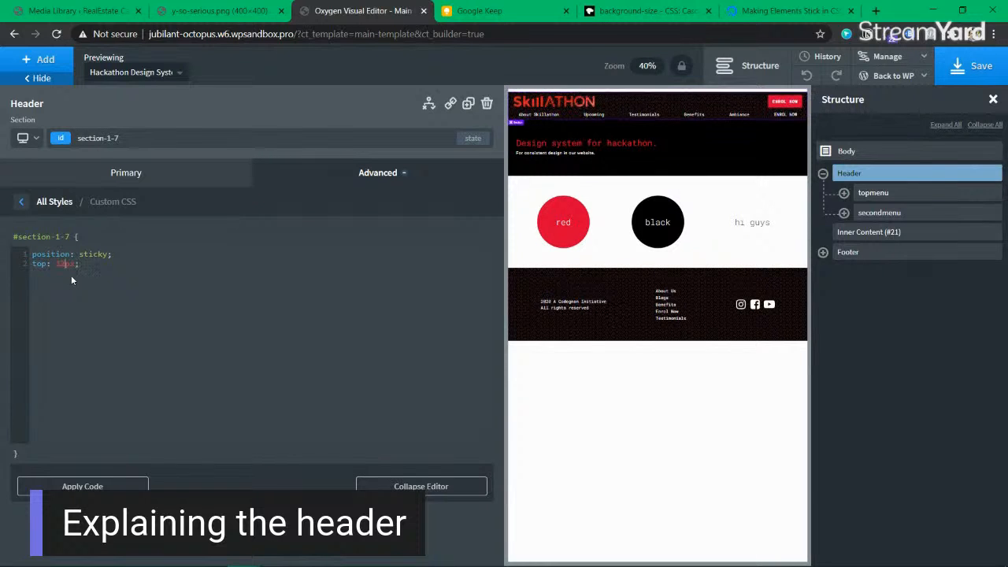
Step: Save the template and open the Skillathon frontend in a new tab
{"action": "key", "text": "ctrl+s"}
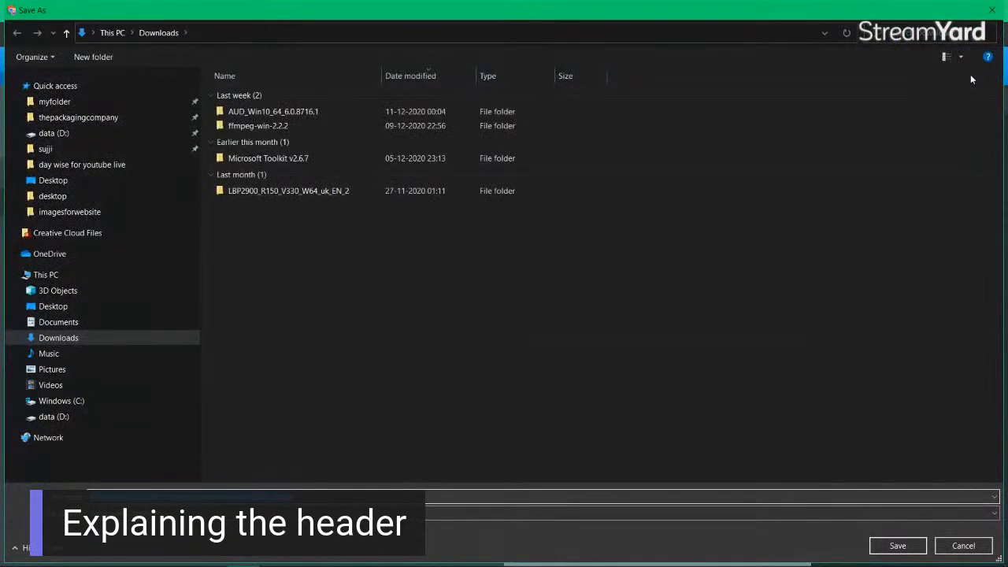
{"action": "key", "text": "Escape"}
{"action": "left_click", "coordinate": [955, 79]}
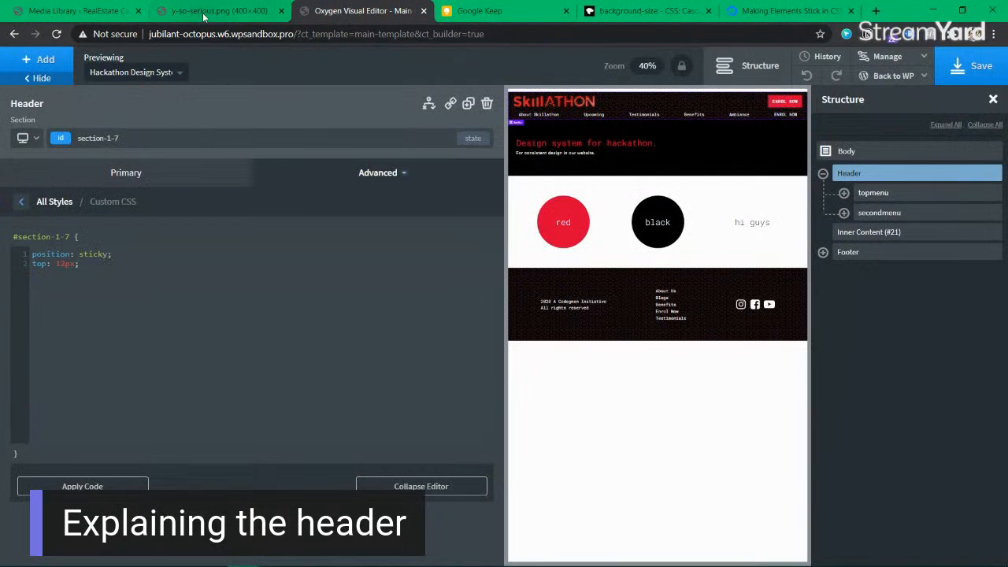
{"action": "mouse_move", "coordinate": [892, 76]}
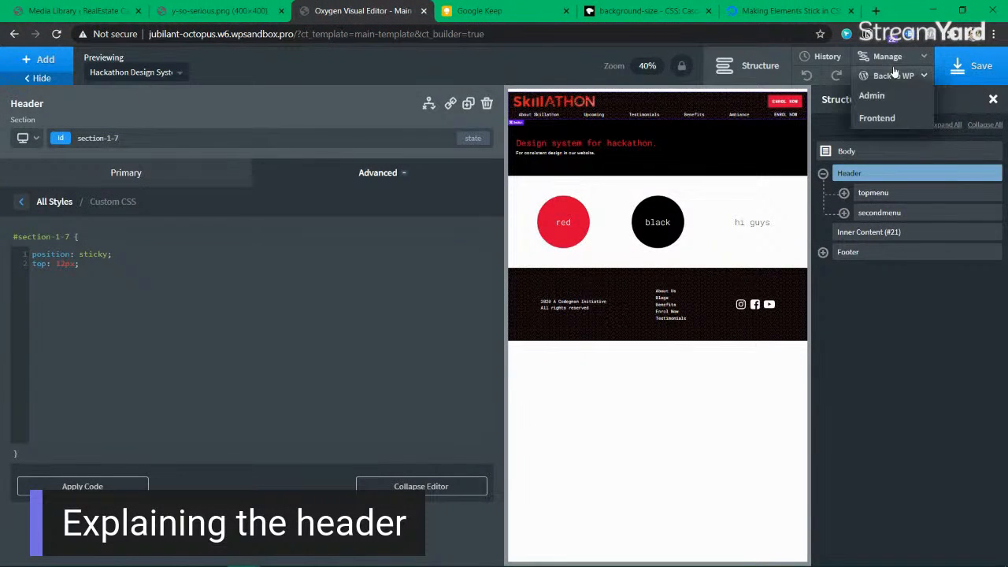
{"action": "left_click", "coordinate": [899, 115]}
{"action": "left_click", "coordinate": [430, 20]}
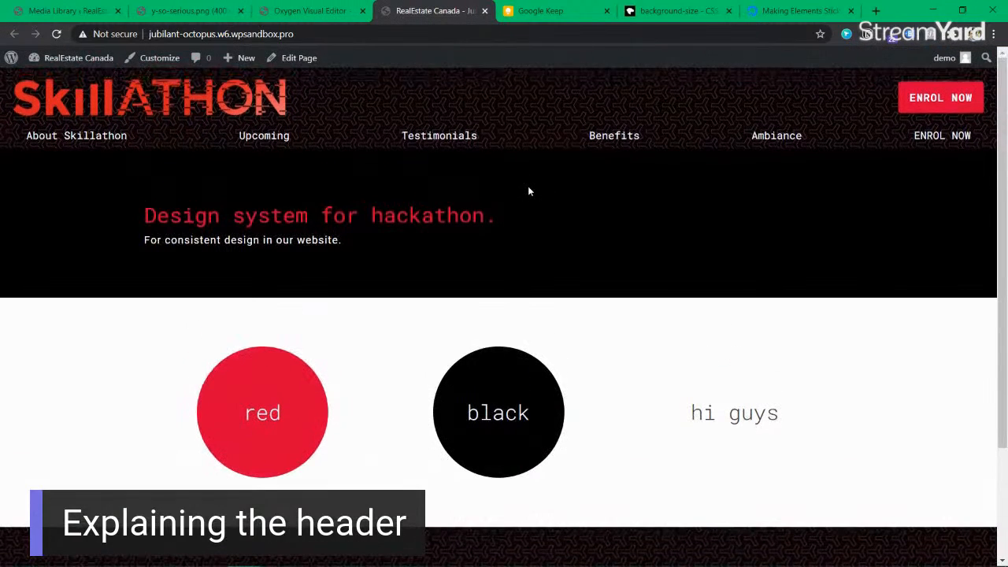
Step: Copy the Skillathon site address from the browser's address bar
{"action": "left_click", "coordinate": [315, 35]}
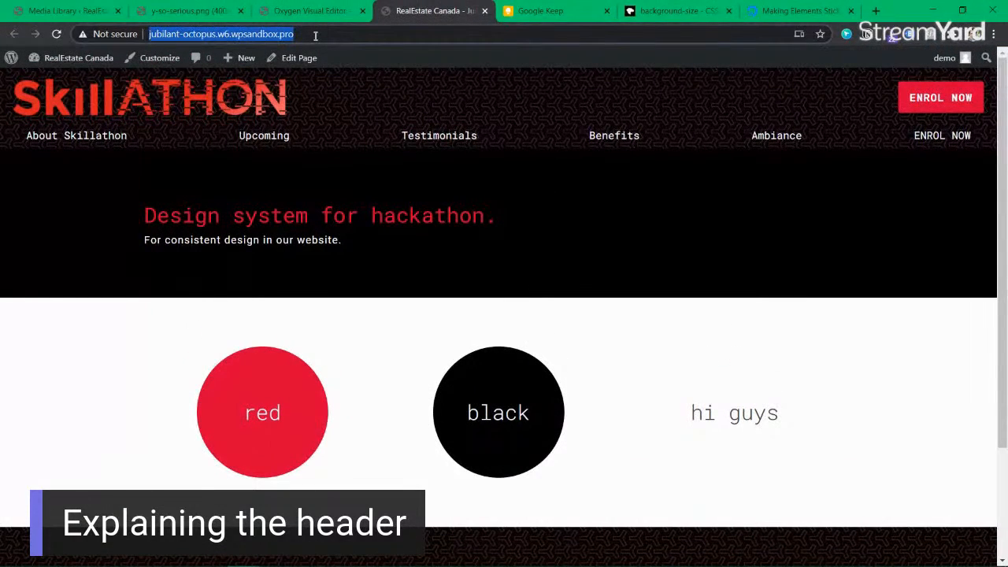
{"action": "key", "text": "alt+Tab"}
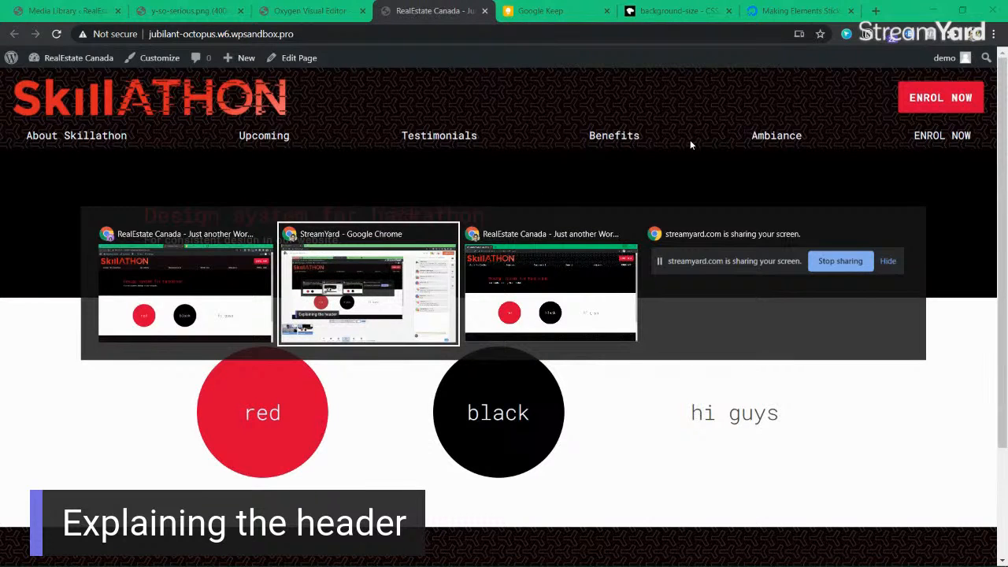
{"action": "key", "text": "Escape"}
{"action": "left_click", "coordinate": [322, 36]}
{"action": "left_click", "coordinate": [322, 36]}
{"action": "key", "text": "ctrl+c"}
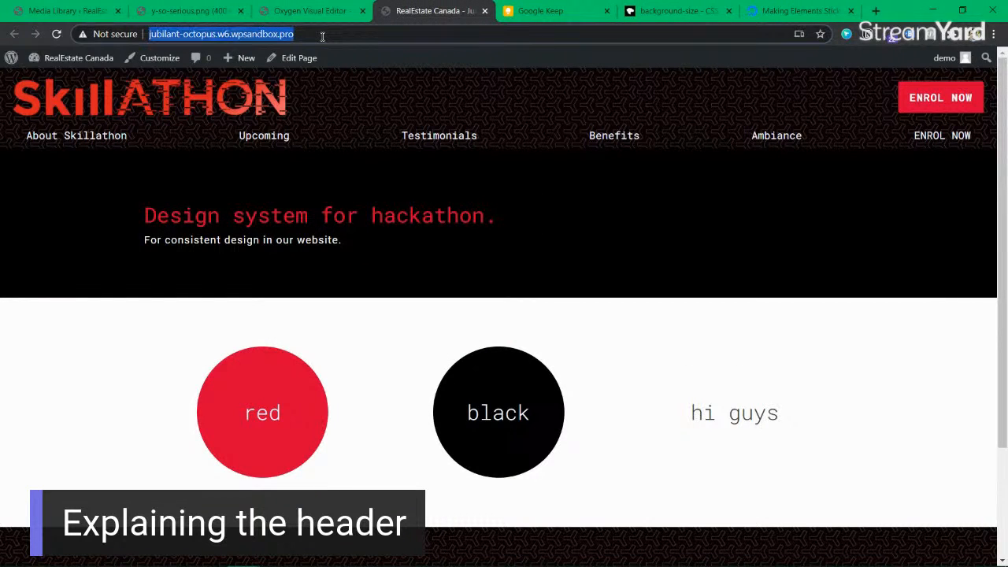
{"action": "left_click", "coordinate": [975, 34]}
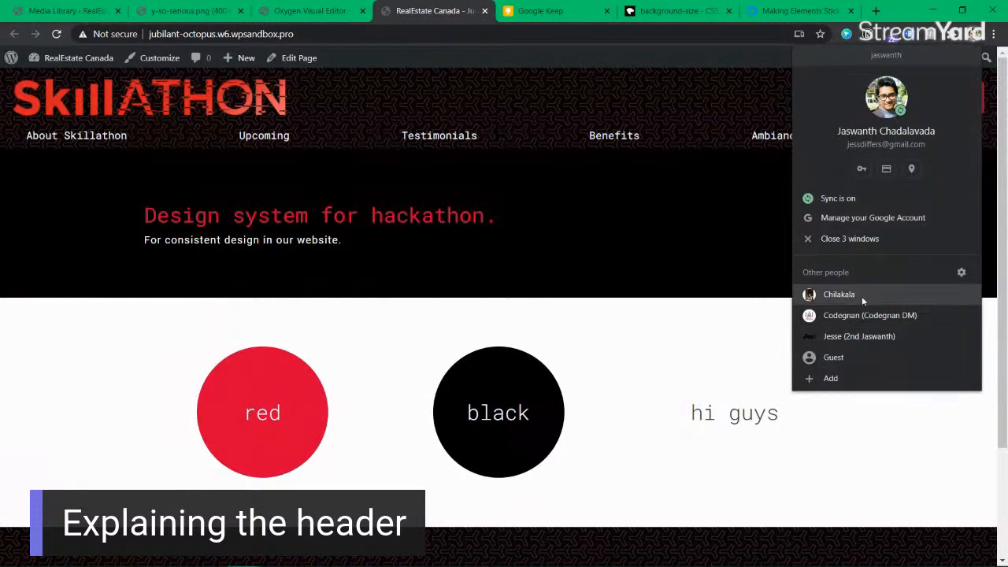
{"action": "left_click", "coordinate": [734, 180]}
Step: Load the site in a new incognito window and scroll to confirm the header stays pinned
{"action": "left_click", "coordinate": [993, 34]}
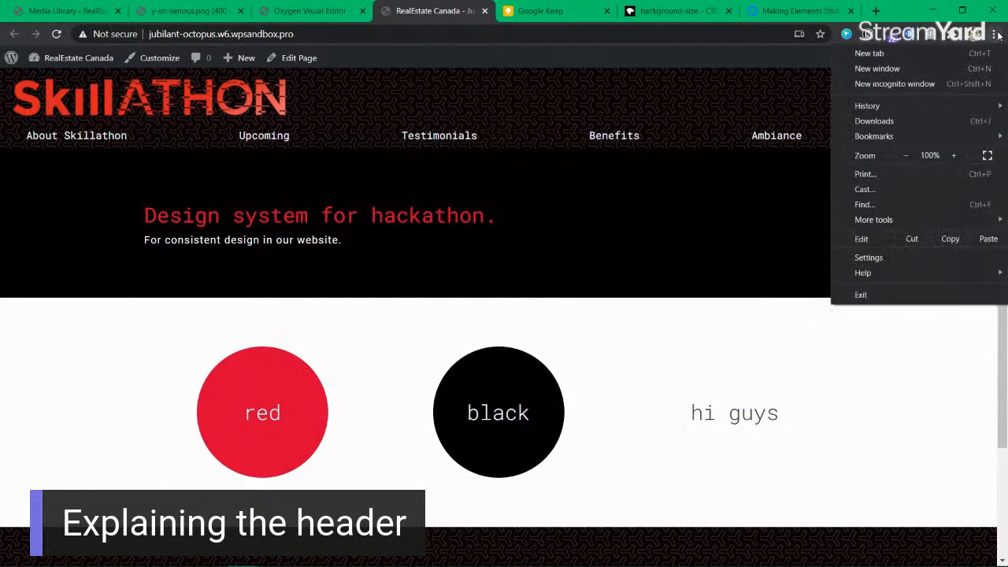
{"action": "left_click", "coordinate": [917, 86]}
{"action": "key", "text": "ctrl+v"}
{"action": "key", "text": "Return"}
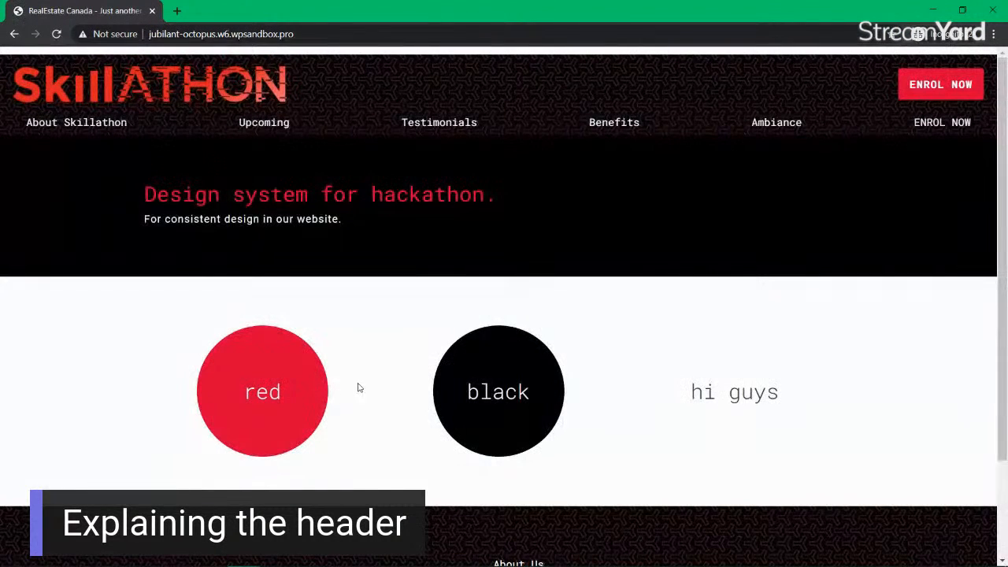
{"action": "scroll", "coordinate": [764, 207], "scroll_direction": "down", "scroll_amount": 1}
{"action": "scroll", "coordinate": [765, 207], "scroll_direction": "up", "scroll_amount": 1}
{"action": "scroll", "coordinate": [319, 172], "scroll_direction": "down", "scroll_amount": 2}
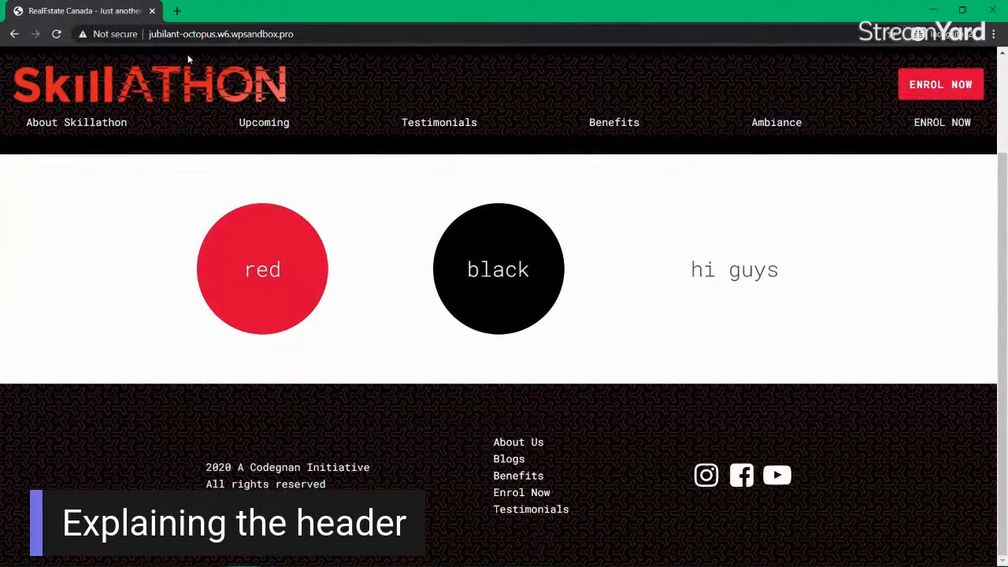
{"action": "scroll", "coordinate": [237, 104], "scroll_direction": "up", "scroll_amount": 2}
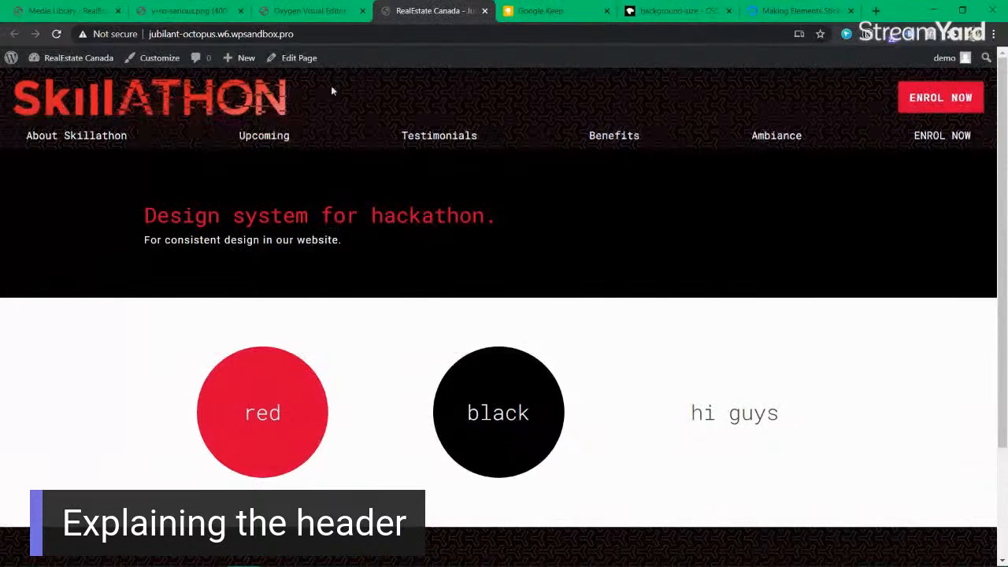
{"action": "left_click", "coordinate": [309, 10]}
Step: Reset the header's sticky offset to top: 0px, save, and reload the incognito live site
{"action": "left_click_drag", "start_coordinate": [93, 265], "coordinate": [33, 265]}
{"action": "left_click", "coordinate": [101, 264]}
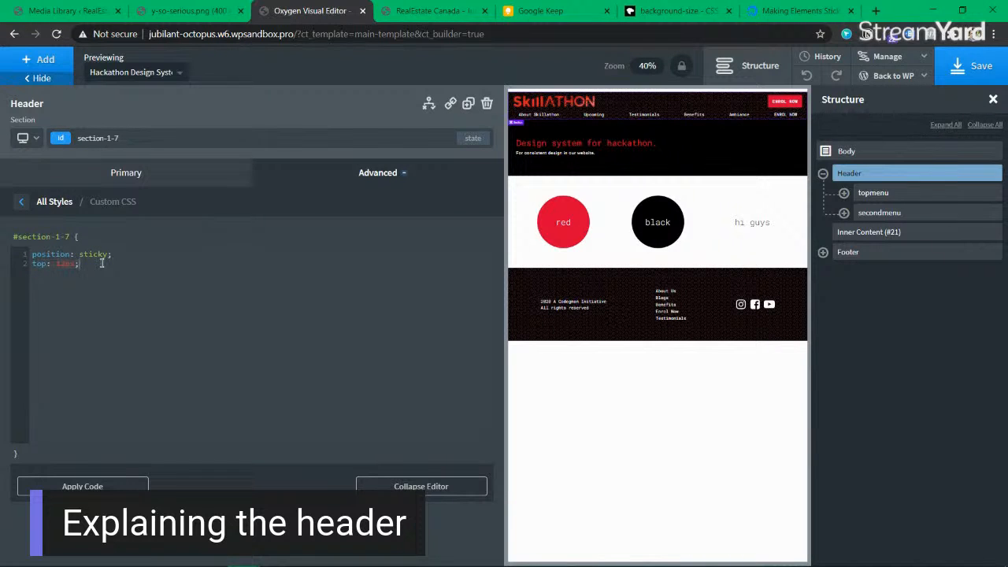
{"action": "left_click", "coordinate": [976, 66]}
{"action": "left_click", "coordinate": [59, 264]}
{"action": "key", "text": "BackSpace"}
{"action": "left_click", "coordinate": [983, 66]}
{"action": "key", "text": "alt+Tab"}
{"action": "left_click", "coordinate": [56, 34]}
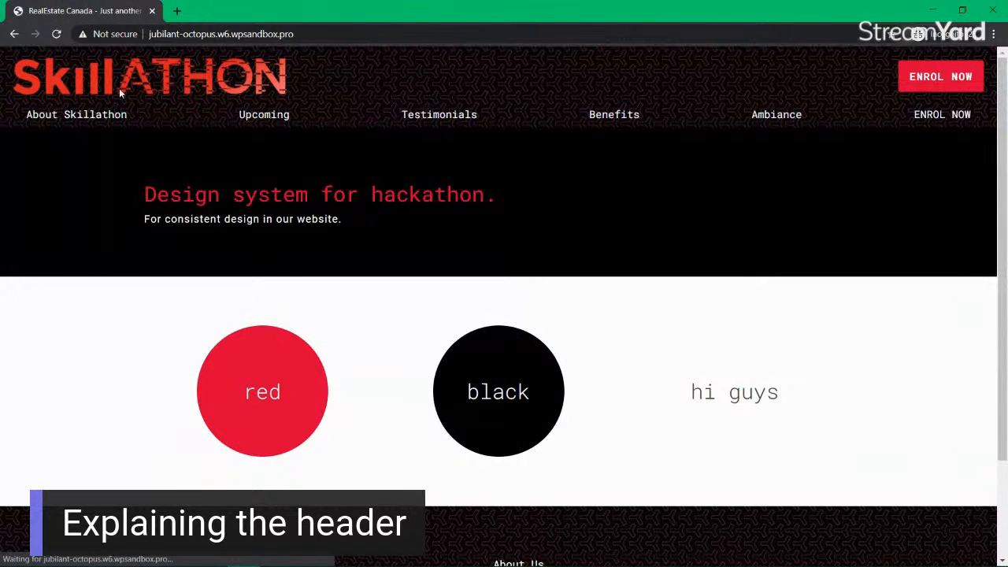
Step: Inspect the Skillathon homepage in DevTools with the responsive device toolbar enabled
{"action": "scroll", "coordinate": [587, 277], "scroll_direction": "down", "scroll_amount": 1}
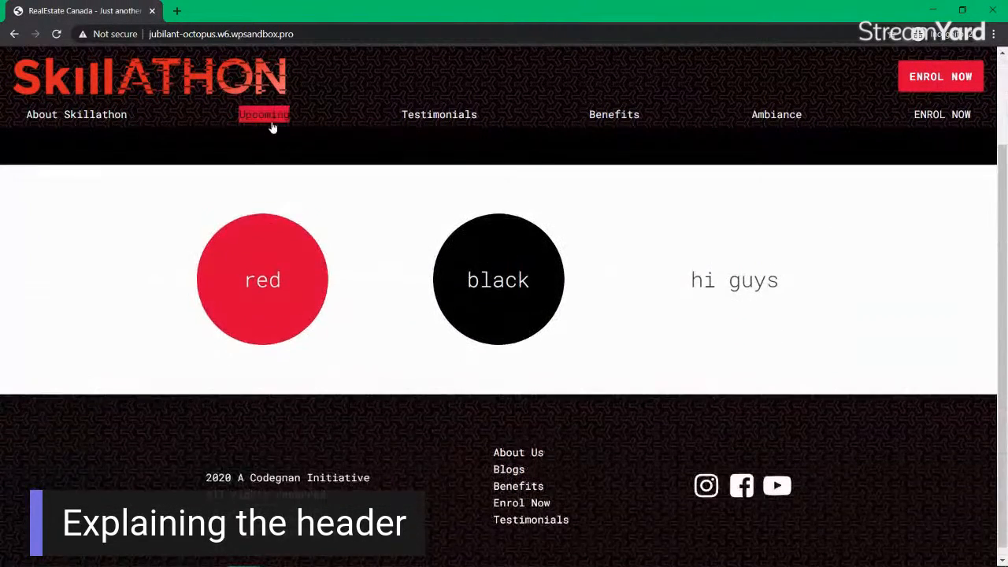
{"action": "scroll", "coordinate": [272, 126], "scroll_direction": "up", "scroll_amount": 1}
{"action": "right_click", "coordinate": [326, 189]}
{"action": "left_click", "coordinate": [397, 358]}
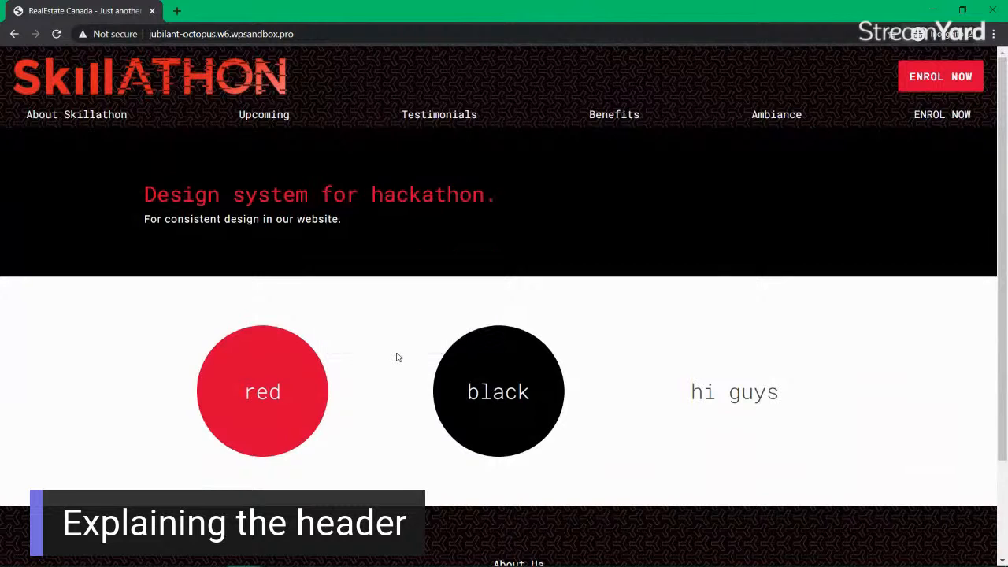
{"action": "right_click", "coordinate": [404, 317]}
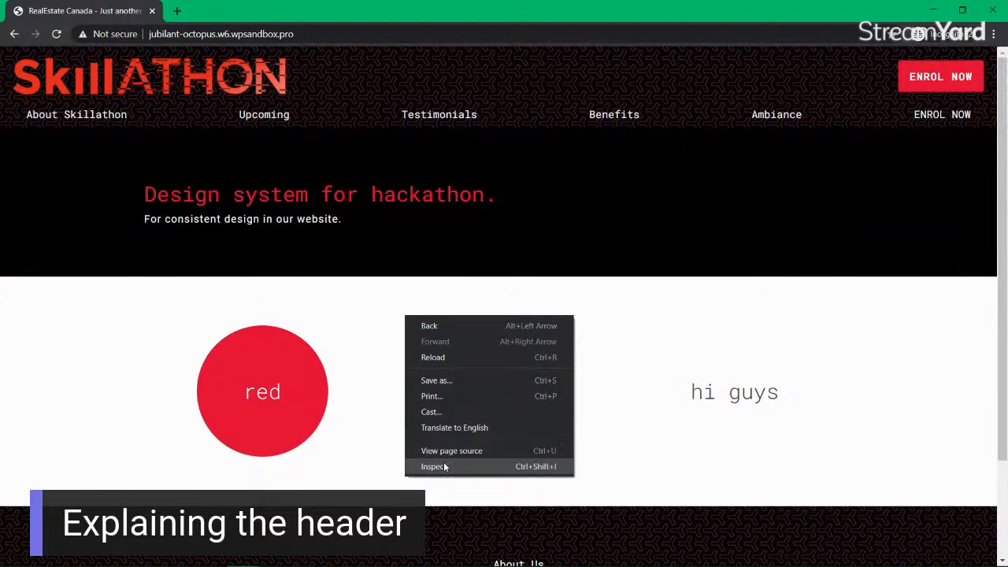
{"action": "left_click", "coordinate": [447, 462]}
{"action": "left_click", "coordinate": [65, 399]}
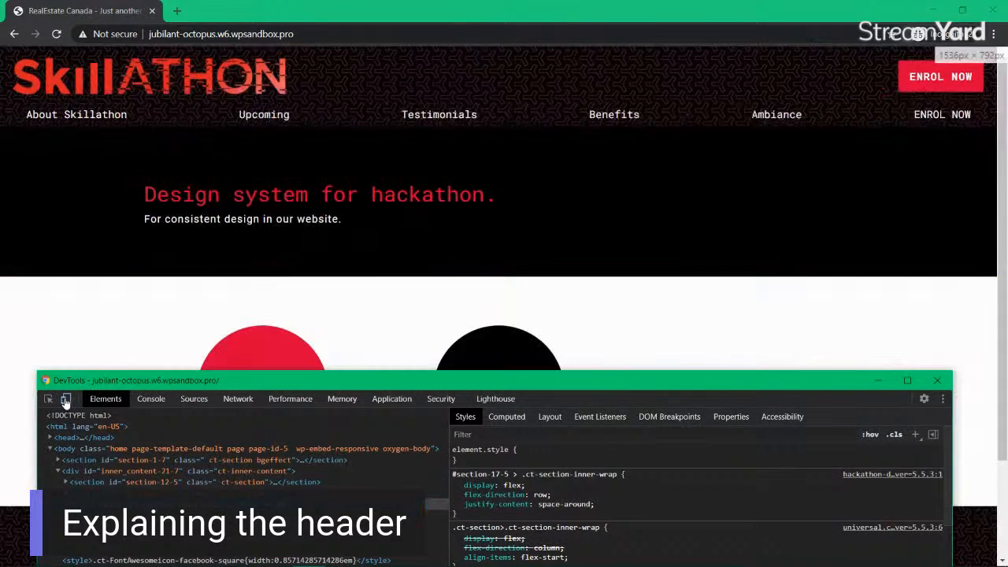
{"action": "left_click", "coordinate": [65, 400]}
Step: Drag the viewport from narrow to 916 × 705 until the header menu fits one row
{"action": "left_click_drag", "start_coordinate": [52, 271], "coordinate": [358, 266]}
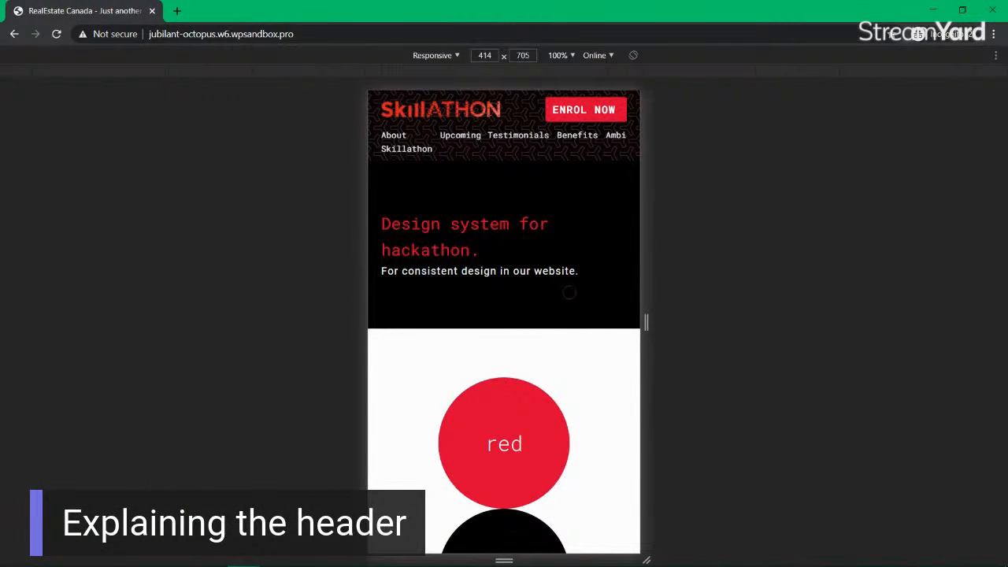
{"action": "scroll", "coordinate": [557, 251], "scroll_direction": "down", "scroll_amount": 5}
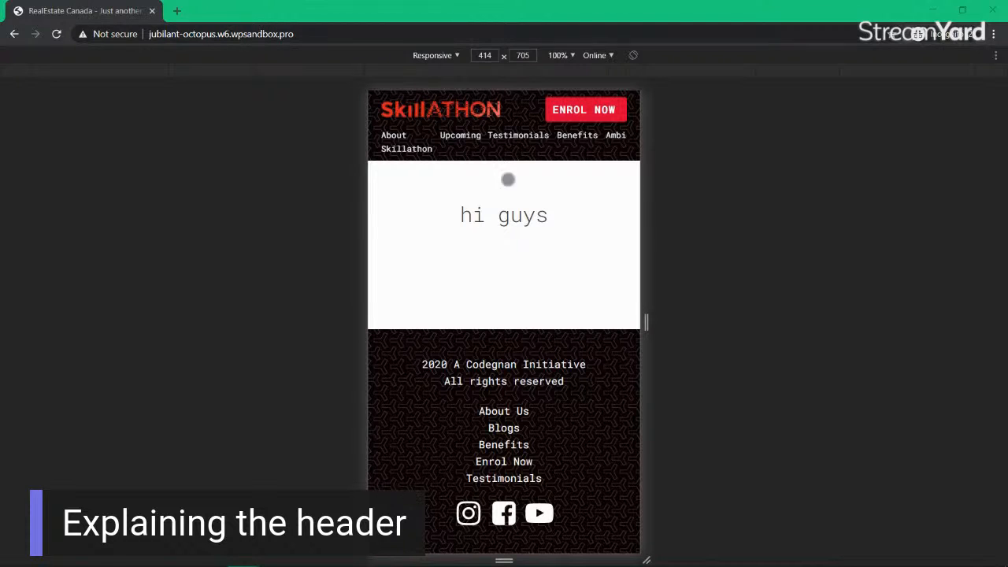
{"action": "scroll", "coordinate": [482, 263], "scroll_direction": "up", "scroll_amount": 15}
{"action": "mouse_move", "coordinate": [522, 139]}
{"action": "left_mouse_down"}
{"action": "mouse_move", "coordinate": [466, 137]}
{"action": "mouse_move", "coordinate": [536, 136]}
{"action": "mouse_move", "coordinate": [514, 136]}
{"action": "left_mouse_up"}
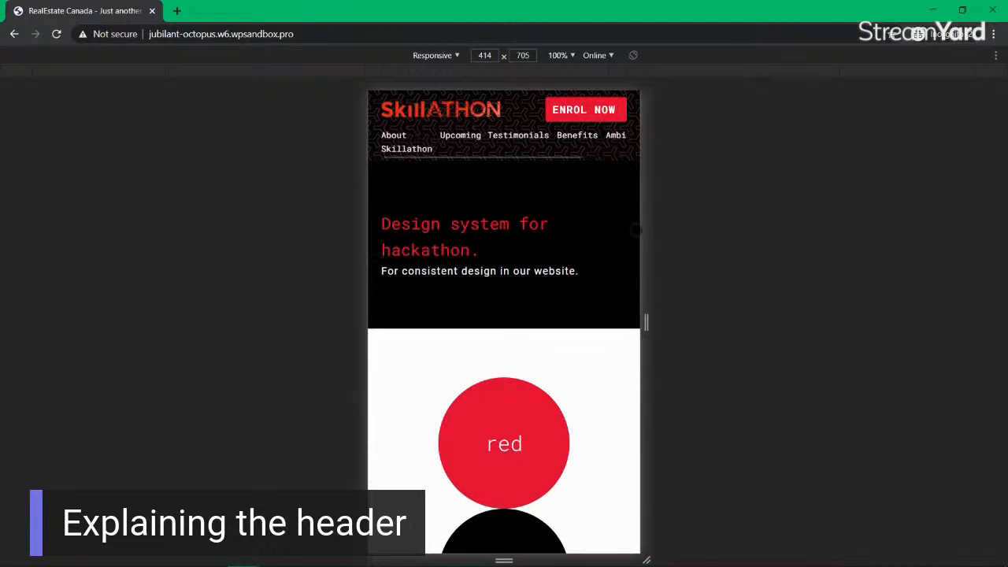
{"action": "mouse_move", "coordinate": [647, 241]}
{"action": "left_mouse_down"}
{"action": "mouse_move", "coordinate": [704, 241]}
{"action": "mouse_move", "coordinate": [638, 241]}
{"action": "left_mouse_up"}
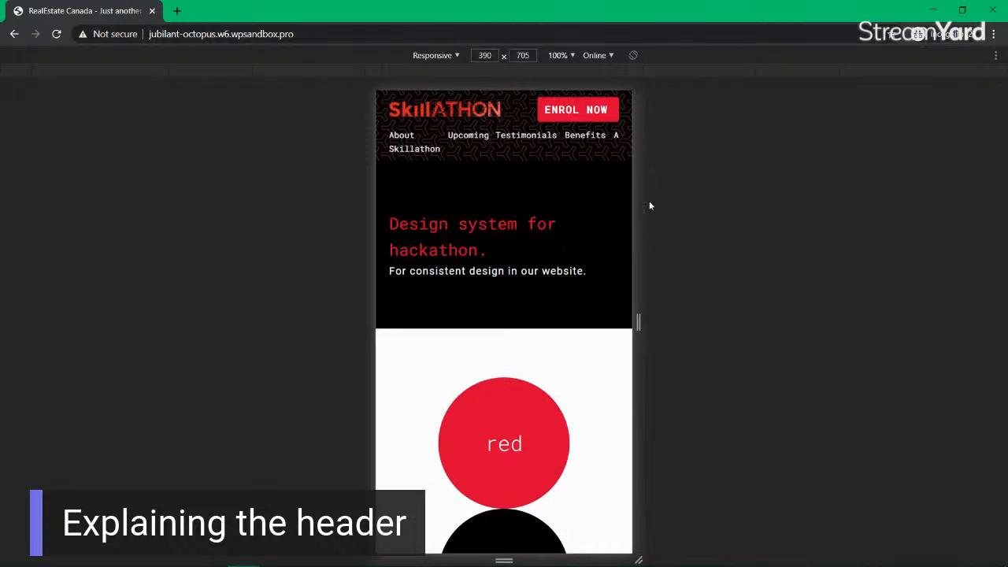
{"action": "left_click_drag", "start_coordinate": [643, 200], "coordinate": [578, 192]}
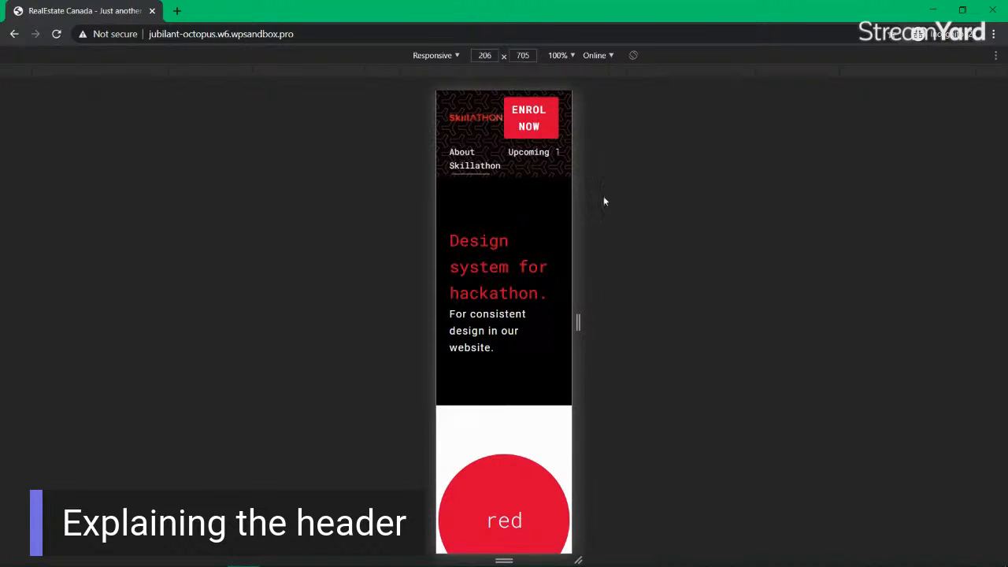
{"action": "left_click_drag", "start_coordinate": [577, 203], "coordinate": [658, 201]}
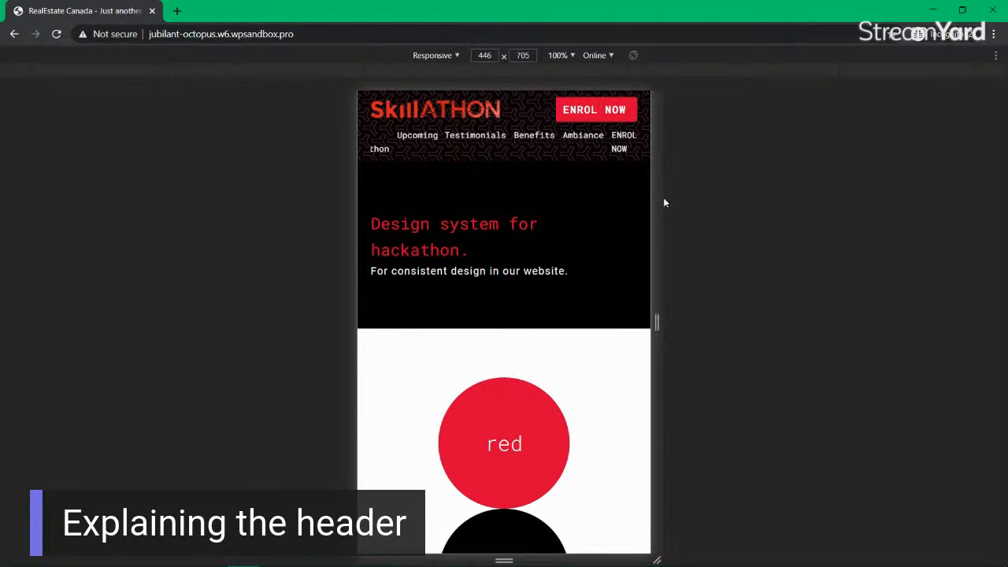
{"action": "left_click_drag", "start_coordinate": [659, 198], "coordinate": [816, 173]}
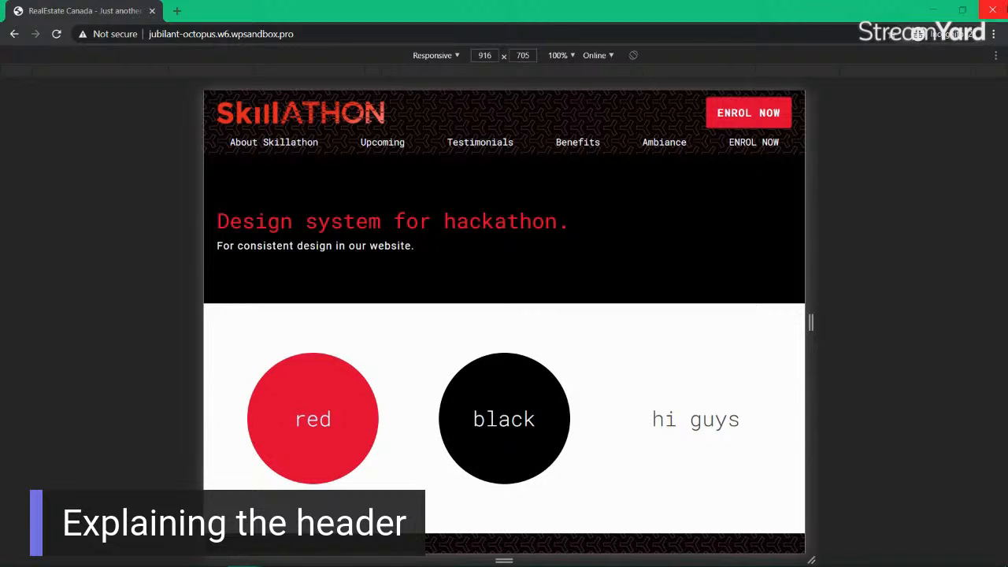
{"action": "left_click", "coordinate": [994, 11]}
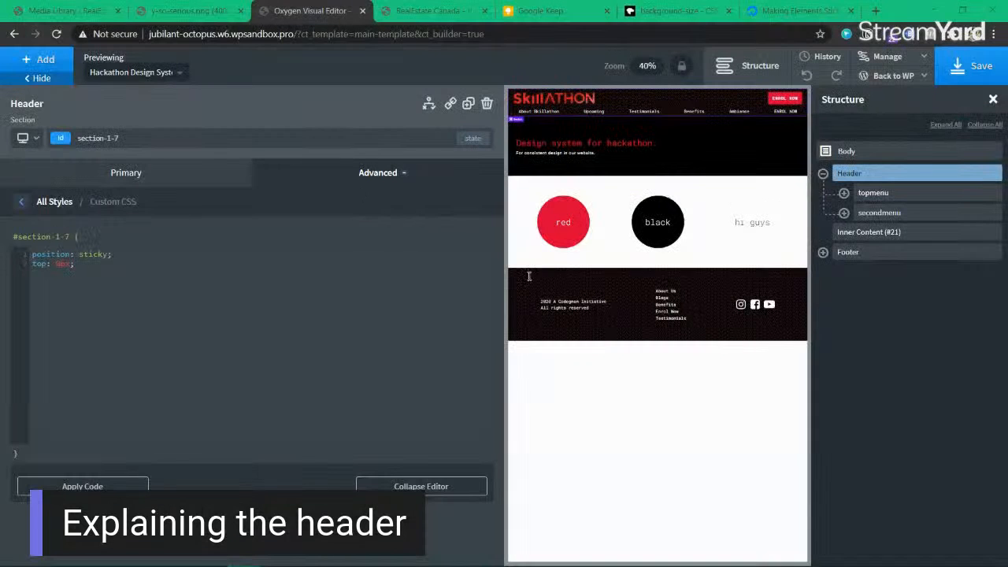
Step: In the Google Keep note, draw a red checkmark over the Explain Header item
{"action": "left_click", "coordinate": [124, 178]}
{"action": "left_click", "coordinate": [542, 11]}
{"action": "scroll", "coordinate": [398, 230], "scroll_direction": "up", "scroll_amount": 7}
{"action": "left_click_drag", "start_coordinate": [357, 181], "coordinate": [451, 138]}
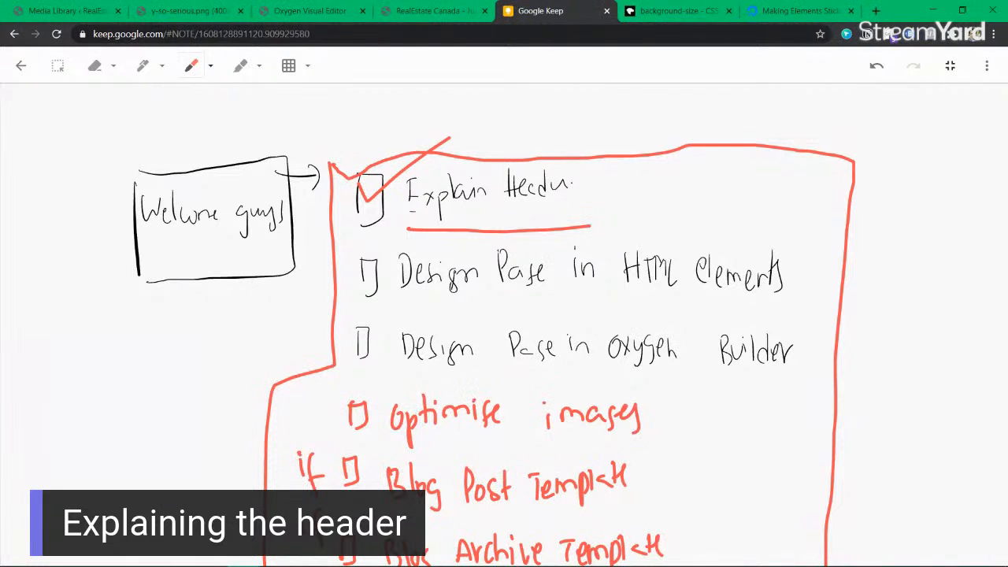
Step: Scroll the Keep drawing down to blank space below the to-do checklist
{"action": "mouse_move", "coordinate": [752, 562]}
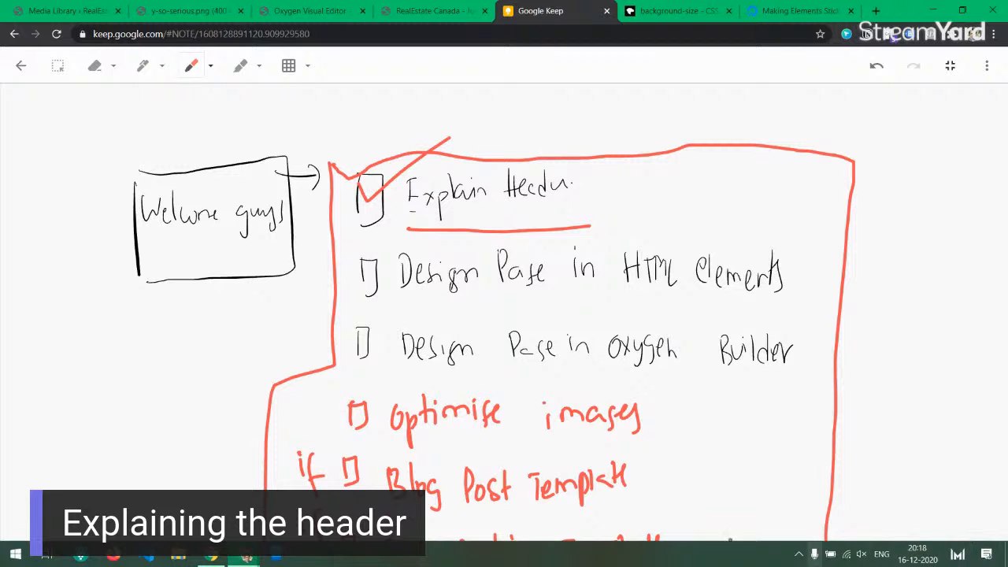
{"action": "scroll", "coordinate": [611, 232], "scroll_direction": "down", "scroll_amount": 10}
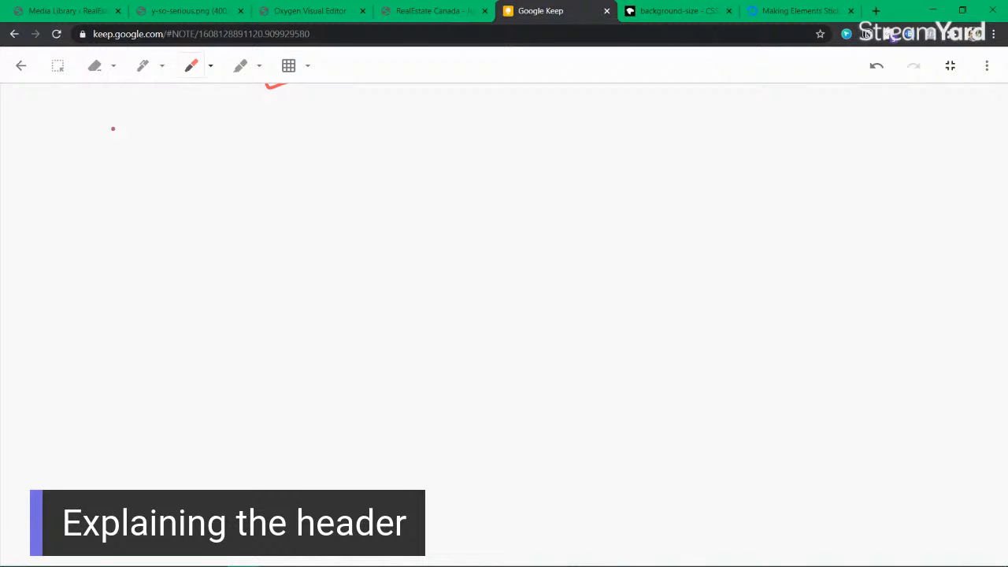
Step: Write and underline the 'What is Skillathon' heading and start a box beneath it
{"action": "mouse_move", "coordinate": [95, 111]}
{"action": "left_mouse_down"}
{"action": "mouse_move", "coordinate": [98, 137]}
{"action": "mouse_move", "coordinate": [104, 102]}
{"action": "mouse_move", "coordinate": [149, 107]}
{"action": "mouse_move", "coordinate": [168, 123]}
{"action": "mouse_move", "coordinate": [256, 101]}
{"action": "mouse_move", "coordinate": [268, 132]}
{"action": "mouse_move", "coordinate": [341, 115]}
{"action": "mouse_move", "coordinate": [371, 135]}
{"action": "mouse_move", "coordinate": [400, 103]}
{"action": "mouse_move", "coordinate": [451, 118]}
{"action": "left_mouse_up"}
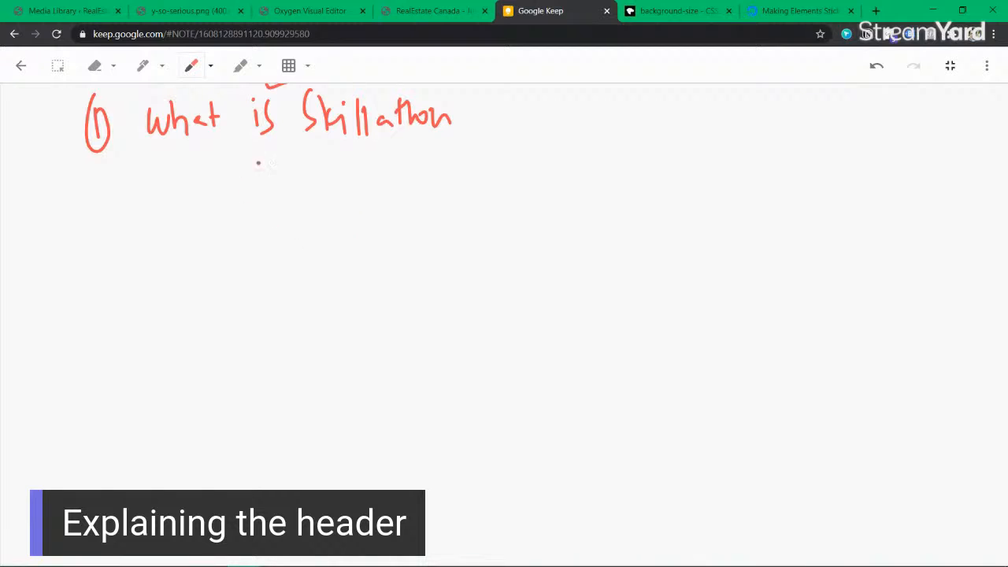
{"action": "left_click_drag", "start_coordinate": [155, 153], "coordinate": [462, 140]}
{"action": "mouse_move", "coordinate": [206, 221]}
{"action": "left_mouse_down"}
{"action": "mouse_move", "coordinate": [198, 380]}
{"action": "mouse_move", "coordinate": [331, 225]}
{"action": "mouse_move", "coordinate": [322, 396]}
{"action": "mouse_move", "coordinate": [195, 382]}
{"action": "left_mouse_up"}
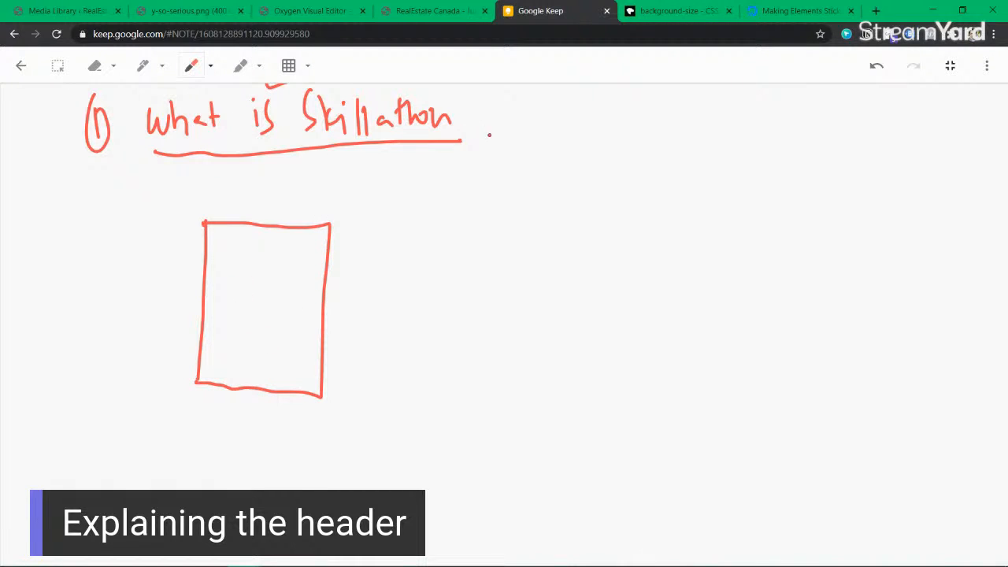
Step: Draw an arrow from the heading to a circled 3 labelled 'information blocks'
{"action": "mouse_move", "coordinate": [467, 129]}
{"action": "left_mouse_down"}
{"action": "mouse_move", "coordinate": [499, 129]}
{"action": "mouse_move", "coordinate": [494, 137]}
{"action": "left_mouse_up"}
{"action": "mouse_move", "coordinate": [558, 101]}
{"action": "left_mouse_down"}
{"action": "mouse_move", "coordinate": [561, 131]}
{"action": "mouse_move", "coordinate": [581, 101]}
{"action": "mouse_move", "coordinate": [605, 141]}
{"action": "mouse_move", "coordinate": [627, 137]}
{"action": "left_mouse_up"}
{"action": "left_click", "coordinate": [604, 110]}
{"action": "left_click_drag", "start_coordinate": [641, 104], "coordinate": [636, 149]}
{"action": "left_click_drag", "start_coordinate": [632, 128], "coordinate": [652, 127]}
{"action": "mouse_move", "coordinate": [659, 139]}
{"action": "left_mouse_down"}
{"action": "mouse_move", "coordinate": [670, 123]}
{"action": "mouse_move", "coordinate": [715, 142]}
{"action": "mouse_move", "coordinate": [730, 118]}
{"action": "left_mouse_up"}
{"action": "left_click_drag", "start_coordinate": [732, 140], "coordinate": [752, 128]}
{"action": "left_click_drag", "start_coordinate": [794, 104], "coordinate": [795, 137]}
{"action": "mouse_move", "coordinate": [805, 108]}
{"action": "left_mouse_down"}
{"action": "mouse_move", "coordinate": [805, 134]}
{"action": "mouse_move", "coordinate": [817, 120]}
{"action": "mouse_move", "coordinate": [833, 137]}
{"action": "left_mouse_up"}
{"action": "left_click_drag", "start_coordinate": [846, 107], "coordinate": [846, 132]}
{"action": "left_click_drag", "start_coordinate": [859, 114], "coordinate": [853, 134]}
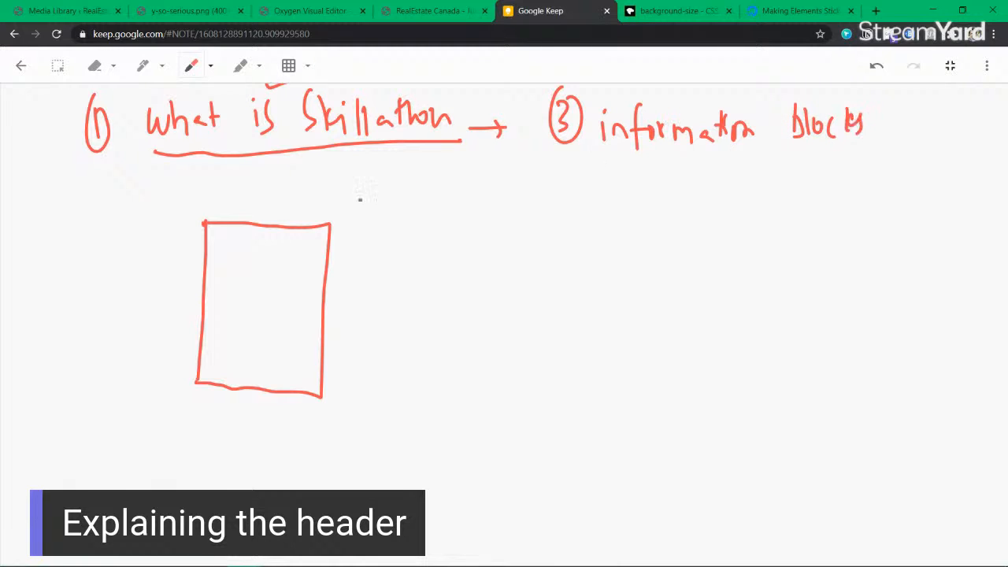
Step: Label three 'div' blocks and link them with arrows
{"action": "mouse_move", "coordinate": [357, 169]}
{"action": "left_mouse_down"}
{"action": "mouse_move", "coordinate": [318, 149]}
{"action": "mouse_move", "coordinate": [332, 148]}
{"action": "left_mouse_up"}
{"action": "left_click_drag", "start_coordinate": [254, 386], "coordinate": [261, 379]}
{"action": "mouse_move", "coordinate": [193, 206]}
{"action": "left_mouse_down"}
{"action": "mouse_move", "coordinate": [197, 212]}
{"action": "mouse_move", "coordinate": [202, 197]}
{"action": "mouse_move", "coordinate": [210, 214]}
{"action": "left_mouse_up"}
{"action": "left_click_drag", "start_coordinate": [214, 202], "coordinate": [221, 201]}
{"action": "mouse_move", "coordinate": [485, 198]}
{"action": "left_mouse_down"}
{"action": "mouse_move", "coordinate": [489, 213]}
{"action": "mouse_move", "coordinate": [508, 198]}
{"action": "left_mouse_up"}
{"action": "left_click_drag", "start_coordinate": [761, 203], "coordinate": [768, 210]}
{"action": "left_click", "coordinate": [771, 195]}
{"action": "left_click_drag", "start_coordinate": [772, 201], "coordinate": [788, 205]}
{"action": "mouse_move", "coordinate": [262, 206]}
{"action": "left_mouse_down"}
{"action": "mouse_move", "coordinate": [272, 217]}
{"action": "mouse_move", "coordinate": [351, 190]}
{"action": "mouse_move", "coordinate": [438, 204]}
{"action": "mouse_move", "coordinate": [438, 214]}
{"action": "left_mouse_up"}
{"action": "mouse_move", "coordinate": [536, 184]}
{"action": "left_mouse_down"}
{"action": "mouse_move", "coordinate": [547, 177]}
{"action": "mouse_move", "coordinate": [706, 208]}
{"action": "left_mouse_up"}
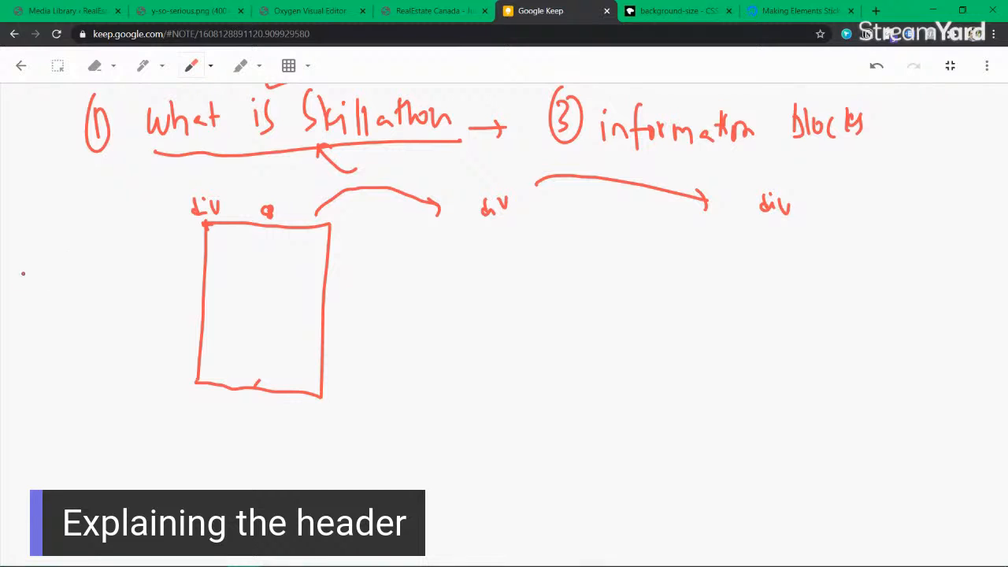
Step: Write 'css classes' beside the box, then erase the messy strokes
{"action": "mouse_move", "coordinate": [28, 255]}
{"action": "left_mouse_down"}
{"action": "mouse_move", "coordinate": [20, 271]}
{"action": "mouse_move", "coordinate": [35, 272]}
{"action": "left_mouse_up"}
{"action": "left_click_drag", "start_coordinate": [60, 246], "coordinate": [50, 271]}
{"action": "mouse_move", "coordinate": [30, 315]}
{"action": "left_mouse_down"}
{"action": "mouse_move", "coordinate": [30, 330]}
{"action": "mouse_move", "coordinate": [79, 293]}
{"action": "mouse_move", "coordinate": [106, 300]}
{"action": "left_mouse_up"}
{"action": "left_click", "coordinate": [95, 66]}
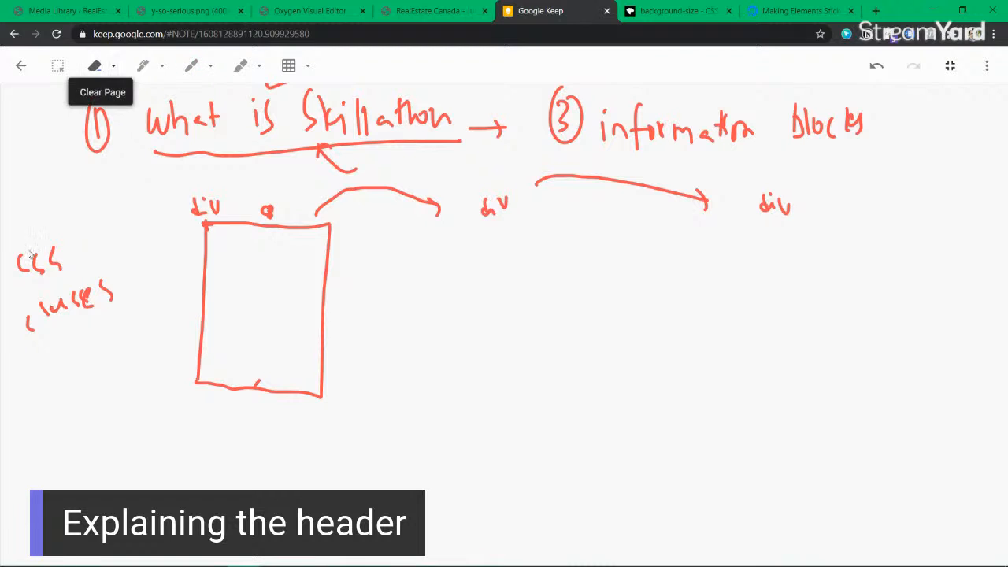
{"action": "mouse_move", "coordinate": [34, 254]}
{"action": "left_mouse_down"}
{"action": "mouse_move", "coordinate": [54, 274]}
{"action": "mouse_move", "coordinate": [63, 260]}
{"action": "mouse_move", "coordinate": [44, 312]}
{"action": "mouse_move", "coordinate": [74, 287]}
{"action": "mouse_move", "coordinate": [24, 265]}
{"action": "left_mouse_up"}
{"action": "left_click", "coordinate": [95, 66]}
{"action": "left_click", "coordinate": [191, 67]}
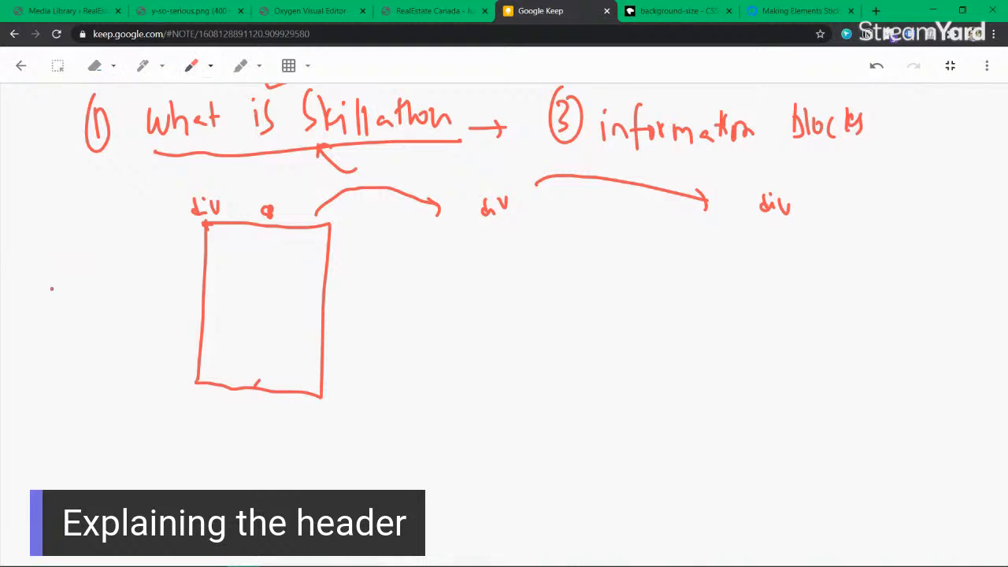
Step: Write 'css classes' beside the box, underline it, and draw an arrow to the right
{"action": "mouse_move", "coordinate": [35, 256]}
{"action": "left_mouse_down"}
{"action": "mouse_move", "coordinate": [35, 270]}
{"action": "mouse_move", "coordinate": [49, 267]}
{"action": "left_mouse_up"}
{"action": "left_click_drag", "start_coordinate": [39, 308], "coordinate": [32, 320]}
{"action": "mouse_move", "coordinate": [46, 292]}
{"action": "left_mouse_down"}
{"action": "mouse_move", "coordinate": [44, 312]}
{"action": "mouse_move", "coordinate": [99, 277]}
{"action": "mouse_move", "coordinate": [95, 299]}
{"action": "left_mouse_up"}
{"action": "left_click_drag", "start_coordinate": [26, 362], "coordinate": [107, 309]}
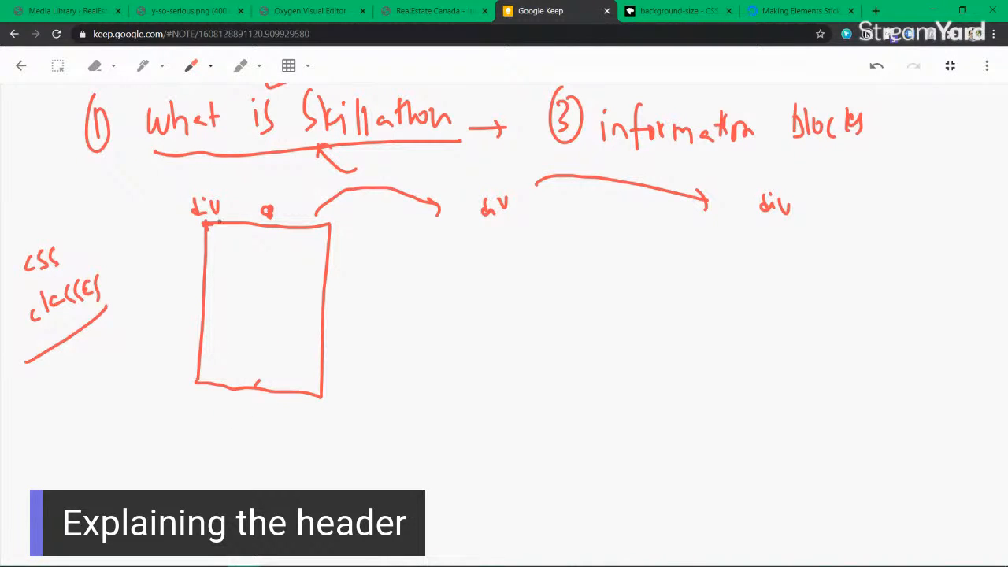
{"action": "left_click_drag", "start_coordinate": [318, 312], "coordinate": [381, 339]}
Step: Sketch a card outline with an inner image box crossed out as a placeholder
{"action": "left_click_drag", "start_coordinate": [432, 274], "coordinate": [433, 555]}
{"action": "mouse_move", "coordinate": [433, 274]}
{"action": "left_mouse_down"}
{"action": "mouse_move", "coordinate": [474, 257]}
{"action": "mouse_move", "coordinate": [619, 256]}
{"action": "mouse_move", "coordinate": [687, 348]}
{"action": "mouse_move", "coordinate": [679, 554]}
{"action": "mouse_move", "coordinate": [438, 554]}
{"action": "left_mouse_up"}
{"action": "mouse_move", "coordinate": [486, 306]}
{"action": "left_mouse_down"}
{"action": "mouse_move", "coordinate": [490, 382]}
{"action": "mouse_move", "coordinate": [524, 306]}
{"action": "mouse_move", "coordinate": [611, 297]}
{"action": "left_mouse_up"}
{"action": "left_click_drag", "start_coordinate": [490, 376], "coordinate": [619, 420]}
{"action": "mouse_move", "coordinate": [608, 298]}
{"action": "left_mouse_down"}
{"action": "mouse_move", "coordinate": [628, 364]}
{"action": "mouse_move", "coordinate": [618, 425]}
{"action": "left_mouse_up"}
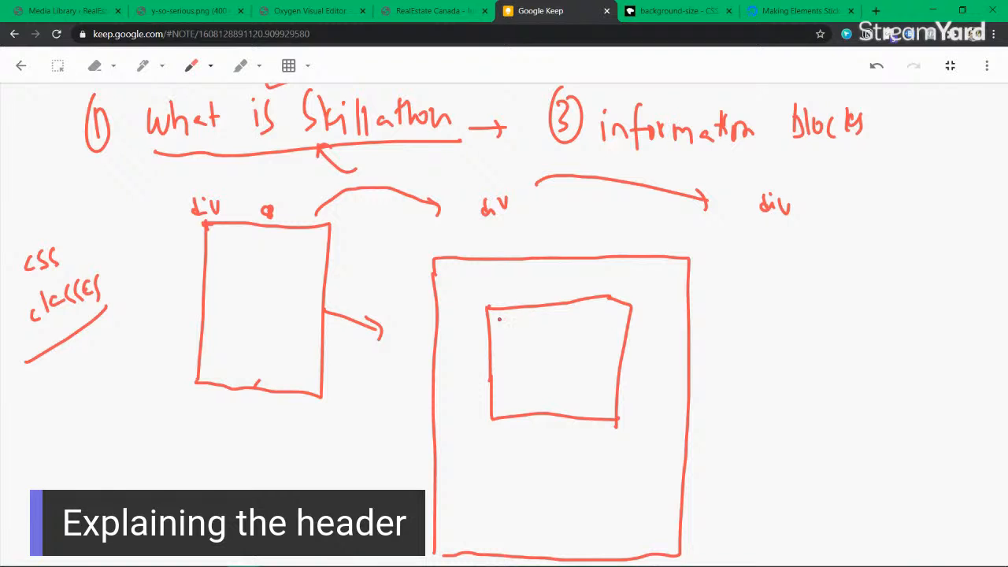
{"action": "left_click_drag", "start_coordinate": [498, 319], "coordinate": [591, 404]}
{"action": "left_click_drag", "start_coordinate": [577, 325], "coordinate": [518, 416]}
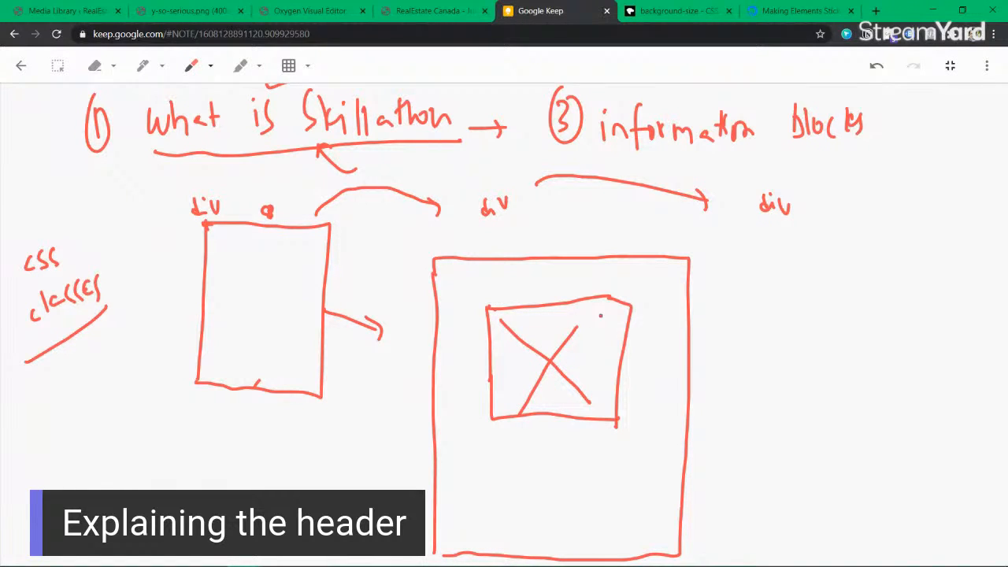
Step: Thicken the image box's edges and corners and add a button shape below it
{"action": "mouse_move", "coordinate": [505, 310]}
{"action": "left_mouse_down"}
{"action": "mouse_move", "coordinate": [486, 309]}
{"action": "mouse_move", "coordinate": [490, 429]}
{"action": "left_mouse_up"}
{"action": "mouse_move", "coordinate": [501, 311]}
{"action": "left_mouse_down"}
{"action": "mouse_move", "coordinate": [487, 325]}
{"action": "mouse_move", "coordinate": [492, 311]}
{"action": "left_mouse_up"}
{"action": "left_click_drag", "start_coordinate": [617, 299], "coordinate": [630, 314]}
{"action": "left_click_drag", "start_coordinate": [604, 423], "coordinate": [620, 405]}
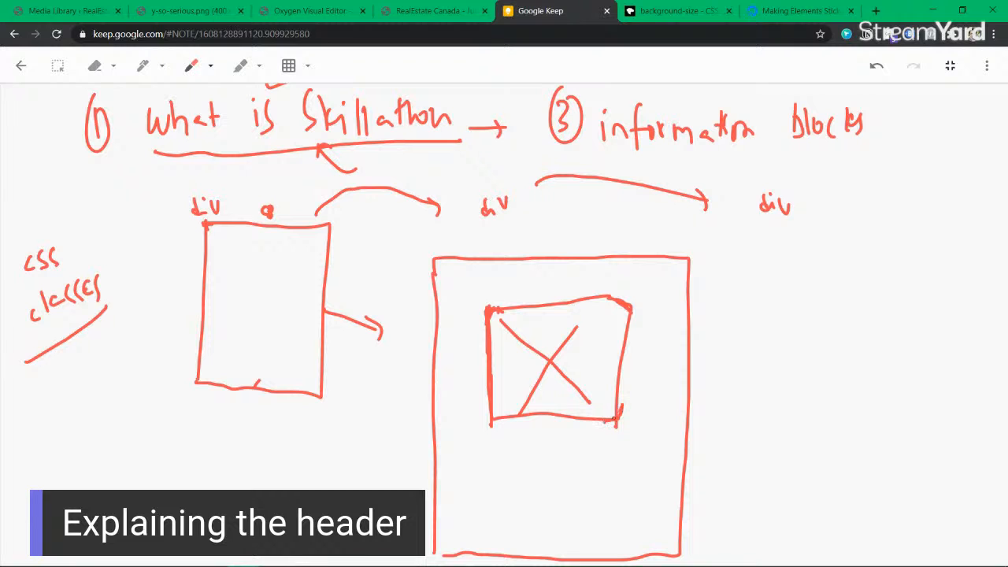
{"action": "left_click_drag", "start_coordinate": [489, 410], "coordinate": [510, 419]}
{"action": "mouse_move", "coordinate": [504, 461]}
{"action": "left_mouse_down"}
{"action": "mouse_move", "coordinate": [504, 442]}
{"action": "mouse_move", "coordinate": [602, 435]}
{"action": "mouse_move", "coordinate": [559, 465]}
{"action": "mouse_move", "coordinate": [506, 465]}
{"action": "mouse_move", "coordinate": [478, 331]}
{"action": "mouse_move", "coordinate": [495, 276]}
{"action": "mouse_move", "coordinate": [507, 293]}
{"action": "left_mouse_up"}
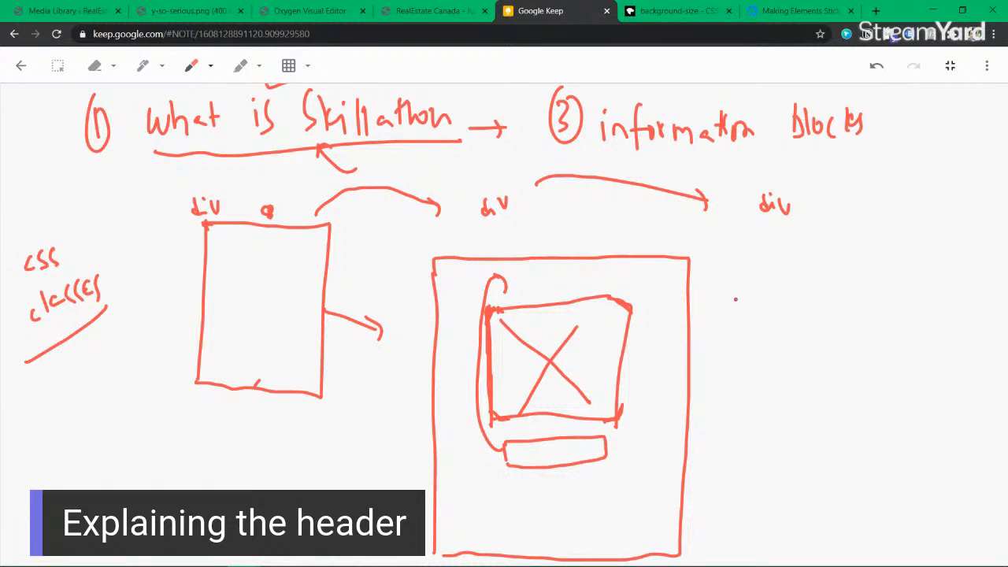
Step: Sketch a box labelled 'Heading' over a content box with two text lines beneath
{"action": "mouse_move", "coordinate": [783, 274]}
{"action": "left_mouse_down"}
{"action": "mouse_move", "coordinate": [785, 309]}
{"action": "mouse_move", "coordinate": [925, 292]}
{"action": "left_mouse_up"}
{"action": "mouse_move", "coordinate": [784, 307]}
{"action": "left_mouse_down"}
{"action": "mouse_move", "coordinate": [867, 334]}
{"action": "mouse_move", "coordinate": [920, 324]}
{"action": "mouse_move", "coordinate": [923, 292]}
{"action": "mouse_move", "coordinate": [800, 321]}
{"action": "mouse_move", "coordinate": [844, 307]}
{"action": "mouse_move", "coordinate": [849, 323]}
{"action": "left_mouse_up"}
{"action": "left_click_drag", "start_coordinate": [850, 313], "coordinate": [863, 320]}
{"action": "left_click_drag", "start_coordinate": [794, 349], "coordinate": [929, 356]}
{"action": "mouse_move", "coordinate": [792, 350]}
{"action": "left_mouse_down"}
{"action": "mouse_move", "coordinate": [786, 500]}
{"action": "mouse_move", "coordinate": [872, 506]}
{"action": "left_mouse_up"}
{"action": "mouse_move", "coordinate": [924, 354]}
{"action": "left_mouse_down"}
{"action": "mouse_move", "coordinate": [932, 489]}
{"action": "mouse_move", "coordinate": [866, 505]}
{"action": "left_mouse_up"}
{"action": "mouse_move", "coordinate": [780, 532]}
{"action": "left_mouse_down"}
{"action": "mouse_move", "coordinate": [933, 520]}
{"action": "mouse_move", "coordinate": [833, 539]}
{"action": "mouse_move", "coordinate": [926, 536]}
{"action": "left_mouse_up"}
{"action": "left_click_drag", "start_coordinate": [784, 555], "coordinate": [926, 553]}
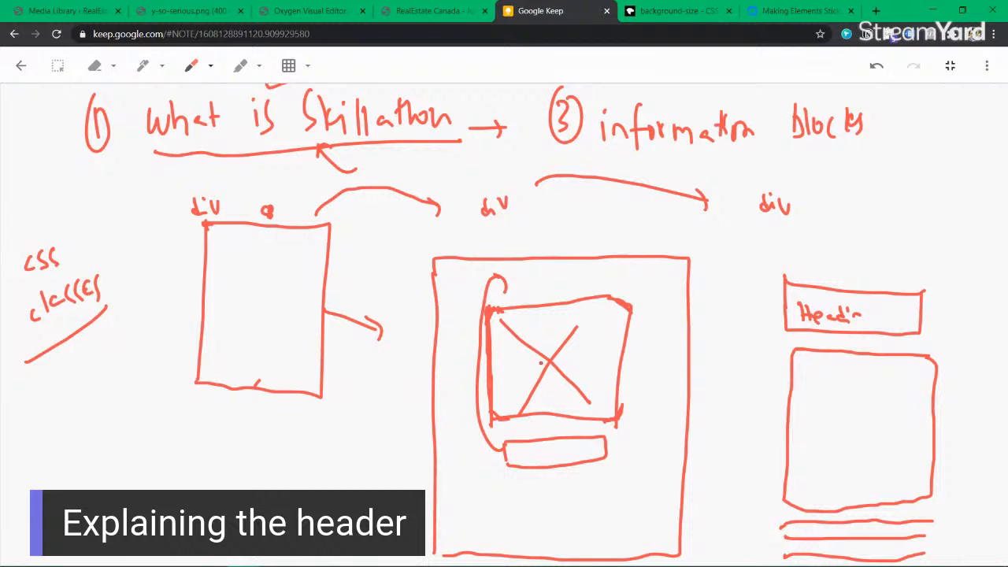
{"action": "left_click_drag", "start_coordinate": [878, 307], "coordinate": [876, 329]}
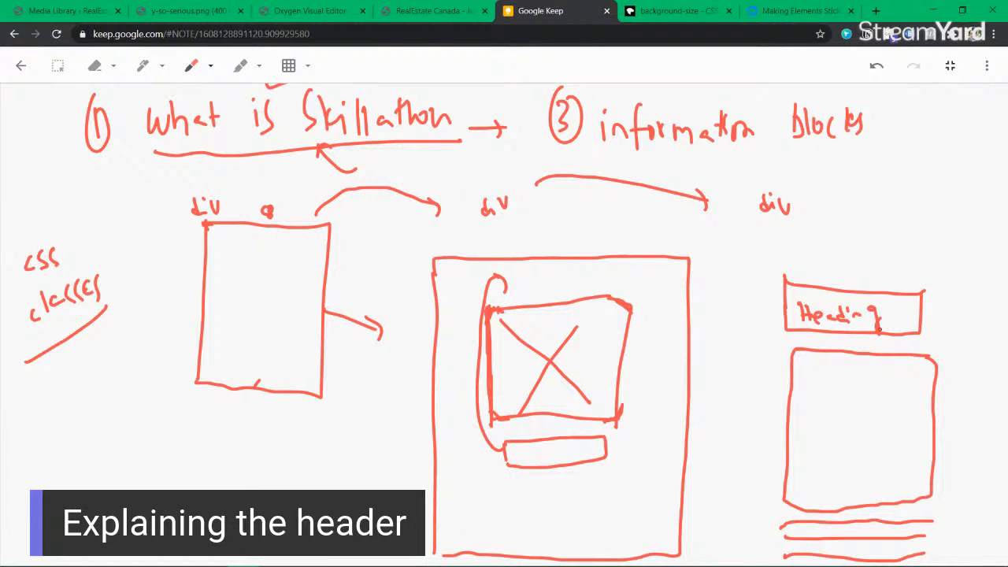
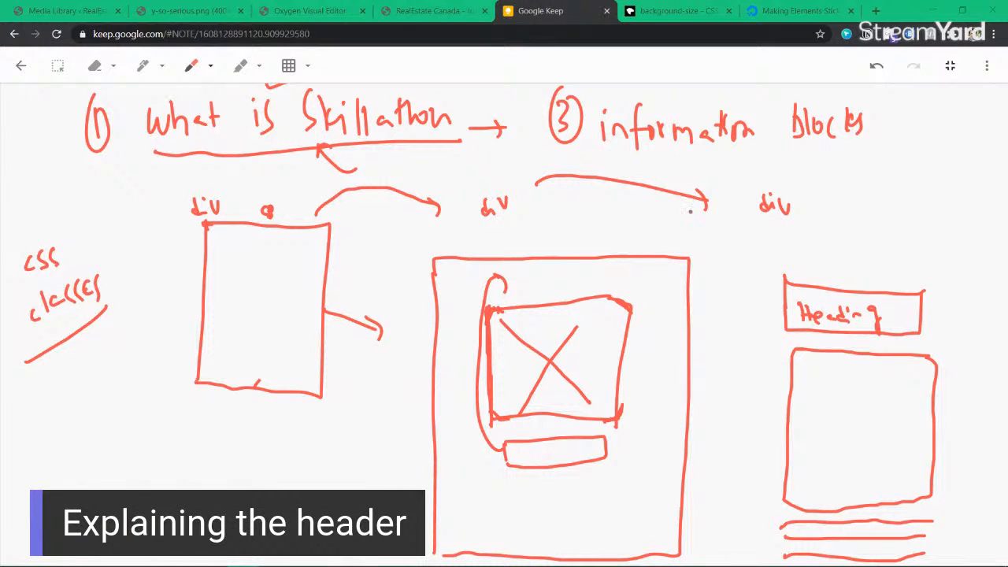
Step: Tick the middle box and label the image and Heading boxes as parts 1 and 2
{"action": "scroll", "coordinate": [811, 424], "scroll_direction": "down", "scroll_amount": 1}
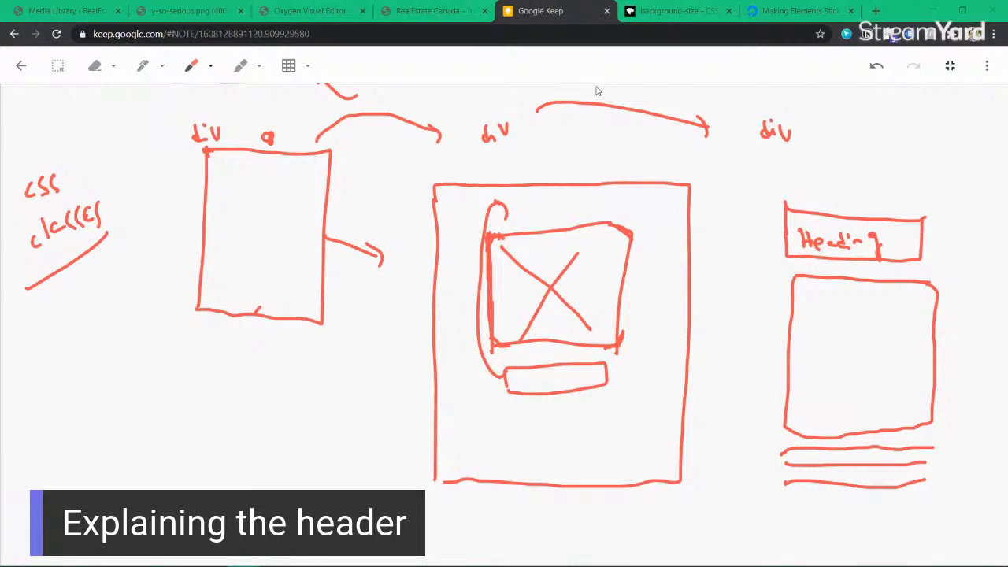
{"action": "mouse_move", "coordinate": [666, 165]}
{"action": "left_mouse_down"}
{"action": "mouse_move", "coordinate": [717, 147]}
{"action": "mouse_move", "coordinate": [720, 201]}
{"action": "mouse_move", "coordinate": [732, 214]}
{"action": "left_mouse_up"}
{"action": "left_click_drag", "start_coordinate": [893, 186], "coordinate": [927, 149]}
{"action": "left_click_drag", "start_coordinate": [939, 202], "coordinate": [937, 226]}
{"action": "mouse_move", "coordinate": [958, 189]}
{"action": "left_mouse_down"}
{"action": "mouse_move", "coordinate": [965, 206]}
{"action": "mouse_move", "coordinate": [953, 224]}
{"action": "left_mouse_up"}
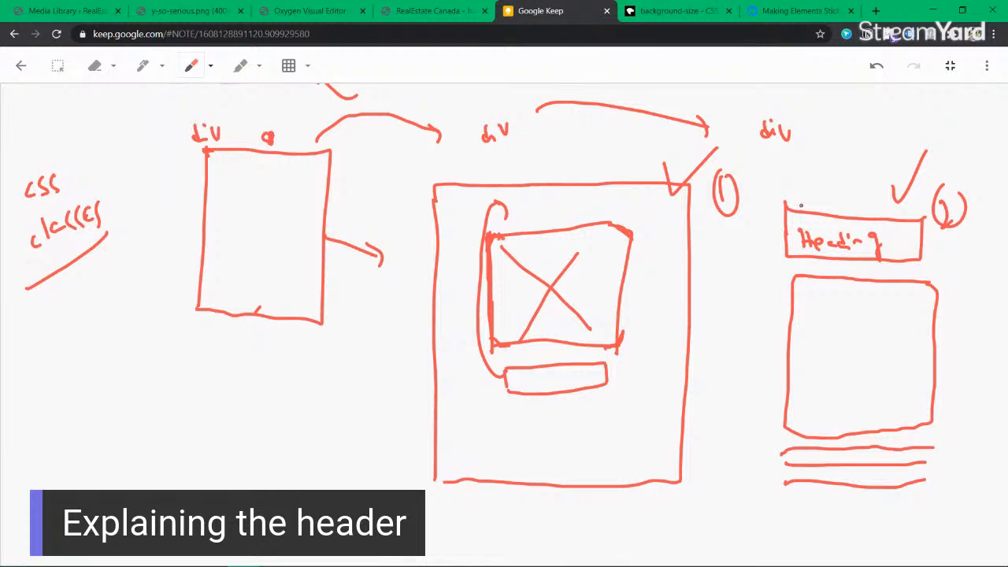
Step: Write 'Heading' under the image box and sketch three text lines beneath it
{"action": "left_click_drag", "start_coordinate": [521, 367], "coordinate": [524, 393]}
{"action": "mouse_move", "coordinate": [535, 369]}
{"action": "left_mouse_down"}
{"action": "mouse_move", "coordinate": [536, 395]}
{"action": "mouse_move", "coordinate": [534, 385]}
{"action": "mouse_move", "coordinate": [556, 385]}
{"action": "left_mouse_up"}
{"action": "mouse_move", "coordinate": [577, 367]}
{"action": "left_mouse_down"}
{"action": "mouse_move", "coordinate": [575, 382]}
{"action": "mouse_move", "coordinate": [606, 384]}
{"action": "left_mouse_up"}
{"action": "left_click_drag", "start_coordinate": [614, 369], "coordinate": [616, 381]}
{"action": "left_click_drag", "start_coordinate": [509, 412], "coordinate": [598, 398]}
{"action": "mouse_move", "coordinate": [512, 432]}
{"action": "left_mouse_down"}
{"action": "mouse_move", "coordinate": [607, 417]}
{"action": "mouse_move", "coordinate": [602, 431]}
{"action": "left_mouse_up"}
{"action": "left_click_drag", "start_coordinate": [512, 461], "coordinate": [602, 447]}
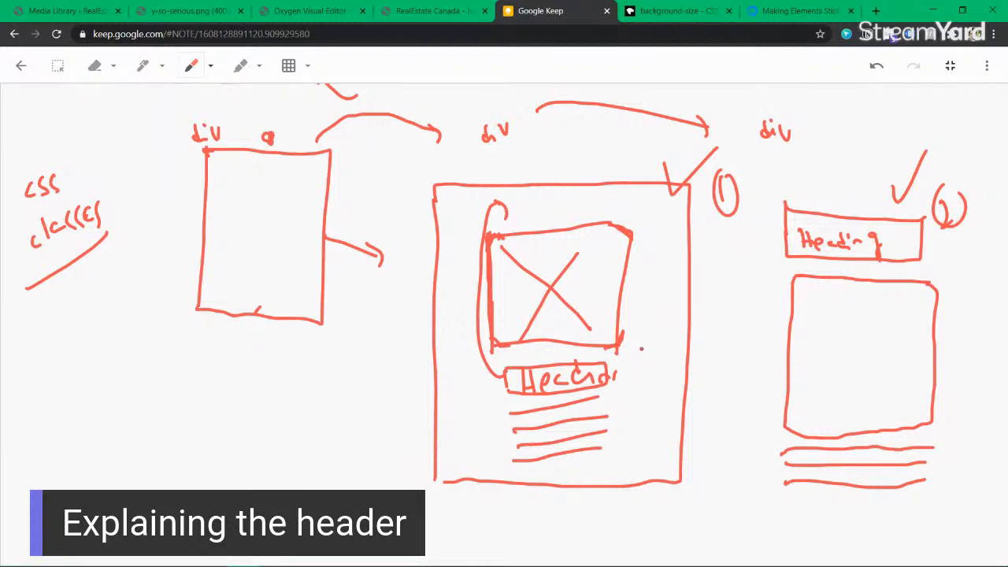
{"action": "scroll", "coordinate": [625, 346], "scroll_direction": "down", "scroll_amount": 1}
{"action": "scroll", "coordinate": [623, 348], "scroll_direction": "up", "scroll_amount": 5}
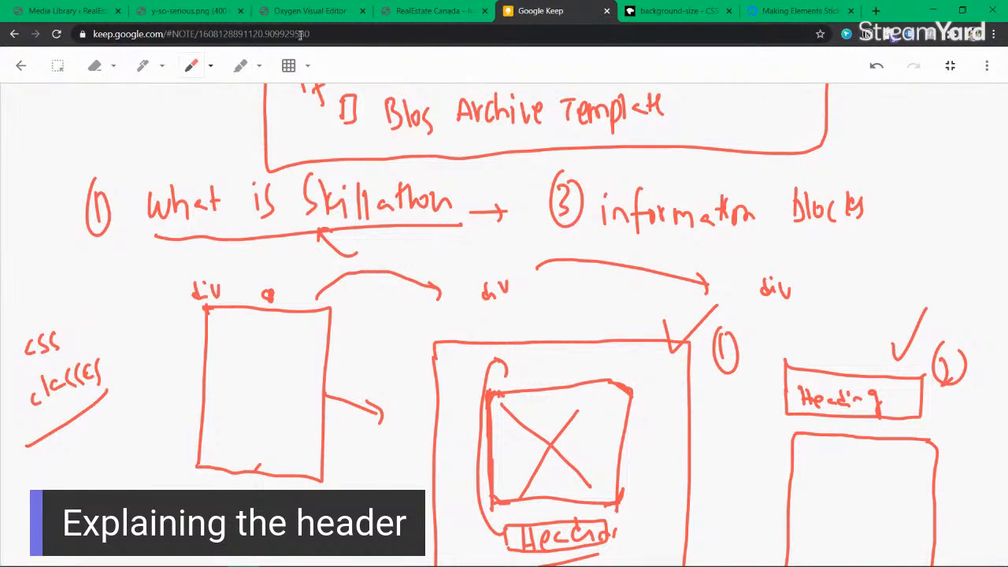
Step: Save the Oxygen design and close the editor, image and attachment-details views
{"action": "left_click", "coordinate": [307, 11]}
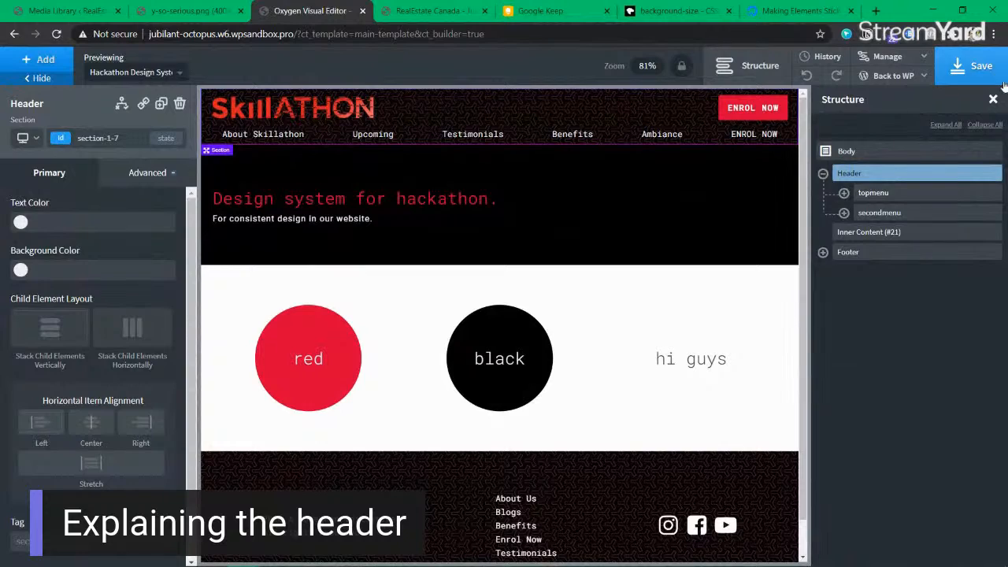
{"action": "left_click", "coordinate": [976, 66]}
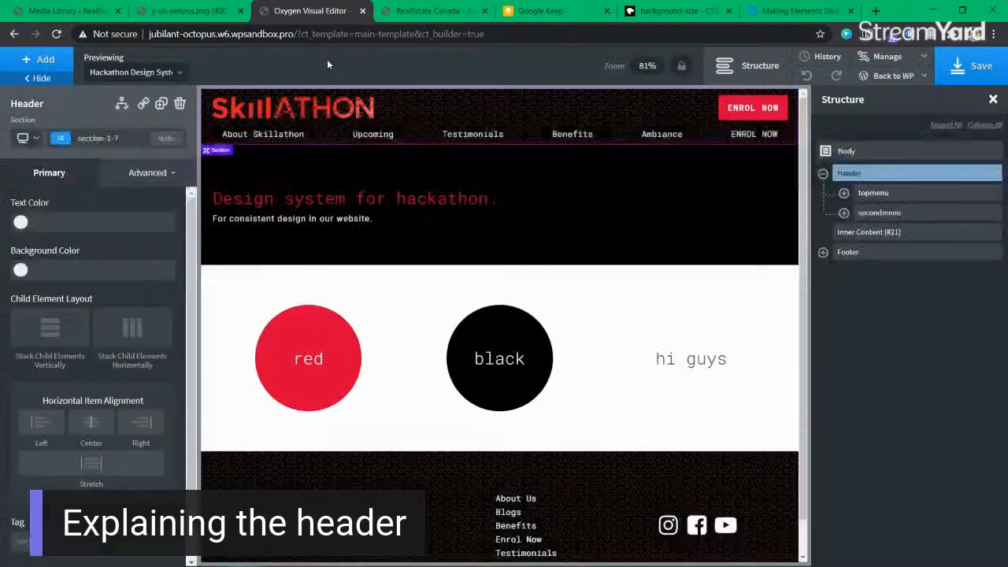
{"action": "left_click", "coordinate": [362, 11]}
{"action": "left_click", "coordinate": [201, 11]}
{"action": "left_click", "coordinate": [240, 11]}
{"action": "left_click", "coordinate": [67, 11]}
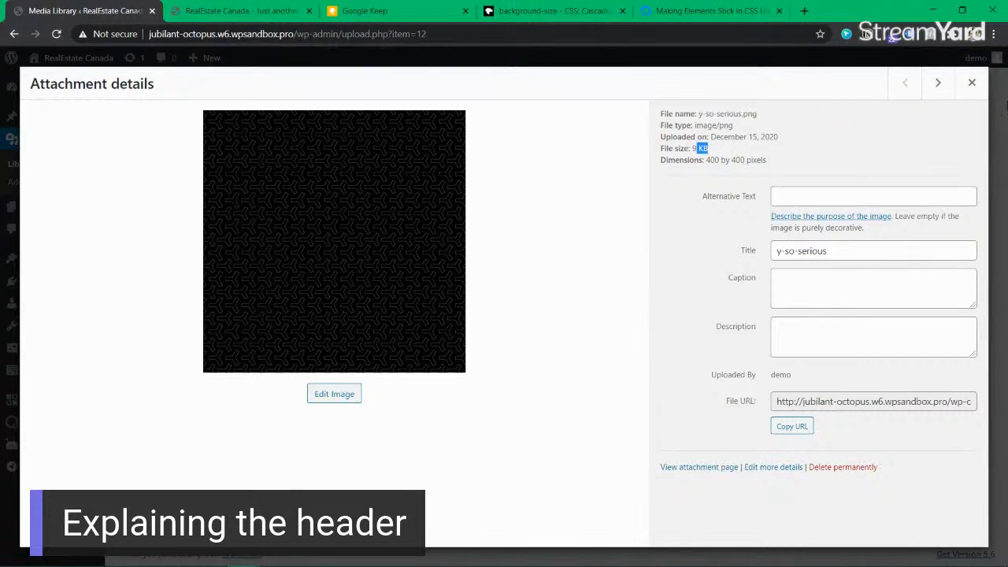
{"action": "left_click", "coordinate": [972, 82]}
Step: Open Pages > Add New in a background tab and close the RealEstate Canada tab
{"action": "middle_click", "coordinate": [133, 227]}
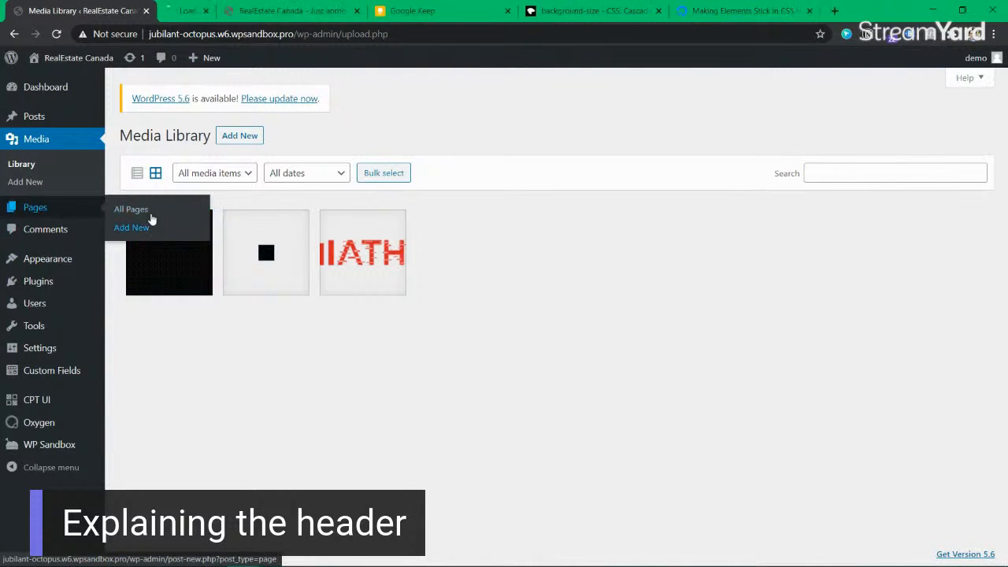
{"action": "left_click", "coordinate": [213, 11]}
{"action": "left_click", "coordinate": [394, 11]}
{"action": "left_click", "coordinate": [424, 11]}
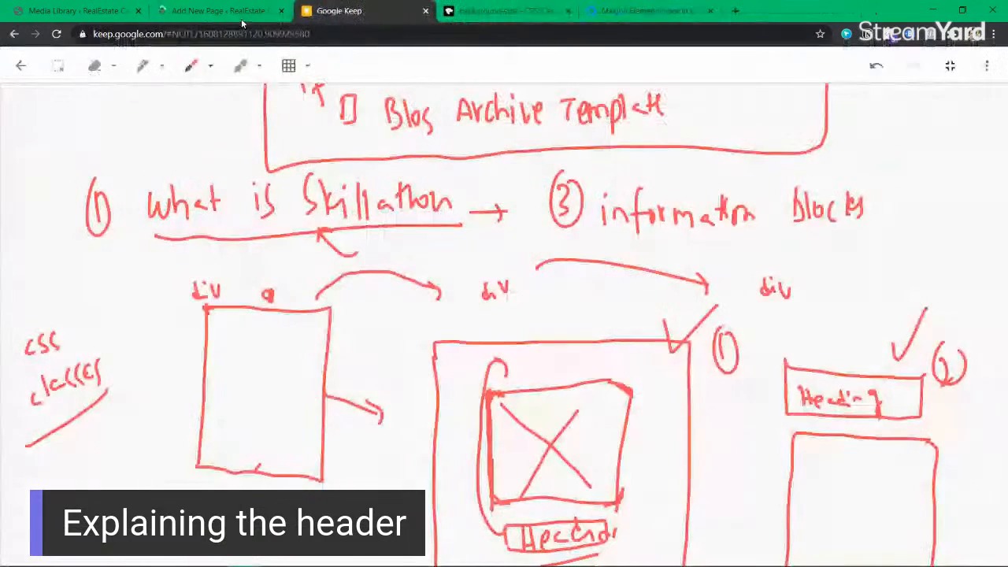
{"action": "left_click", "coordinate": [228, 11]}
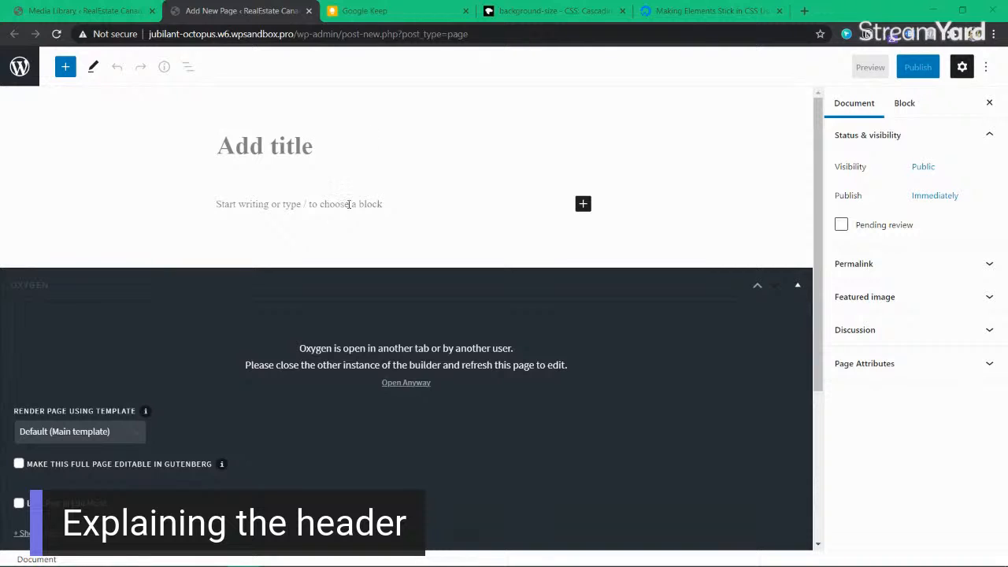
Step: Title the new page 'Home Page' and publish it
{"action": "left_click", "coordinate": [282, 142]}
{"action": "type", "text": "Home Page"}
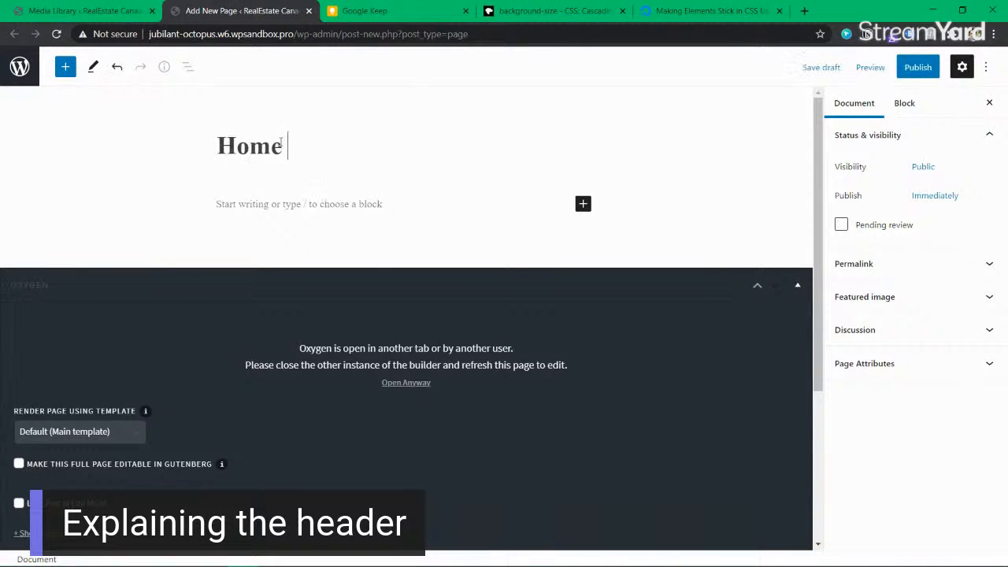
{"action": "left_click", "coordinate": [917, 67]}
{"action": "left_click", "coordinate": [874, 67]}
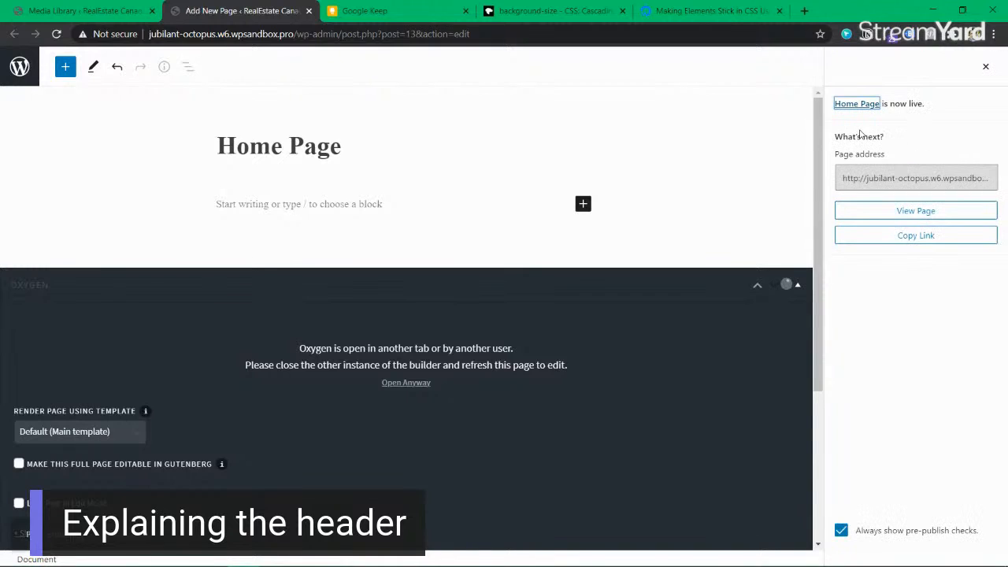
{"action": "scroll", "coordinate": [390, 362], "scroll_direction": "down", "scroll_amount": 3}
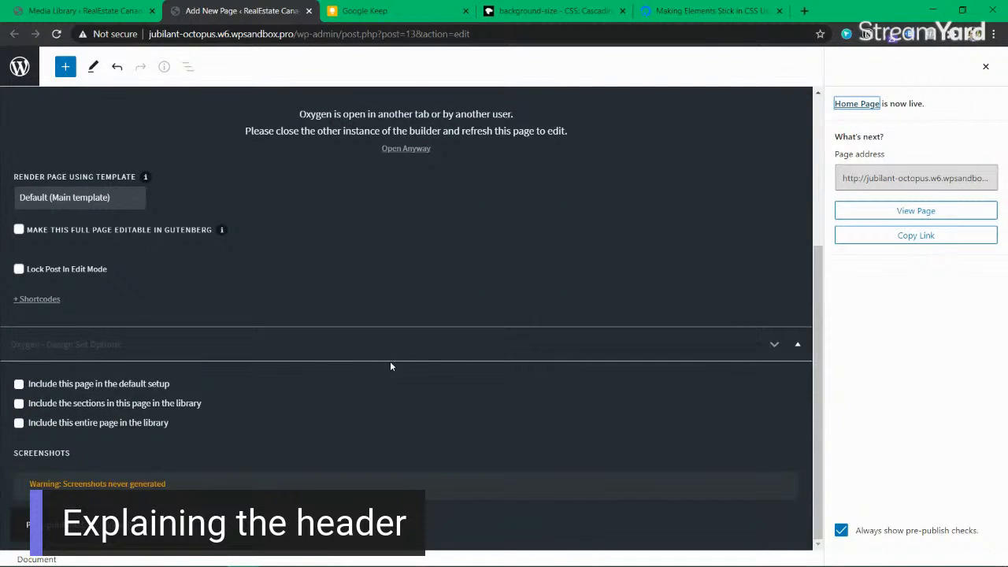
{"action": "scroll", "coordinate": [390, 366], "scroll_direction": "up", "scroll_amount": 4}
Step: Return to the admin Dashboard by trimming the web address to /wp-admin/
{"action": "left_click", "coordinate": [126, 11]}
{"action": "left_click", "coordinate": [224, 11]}
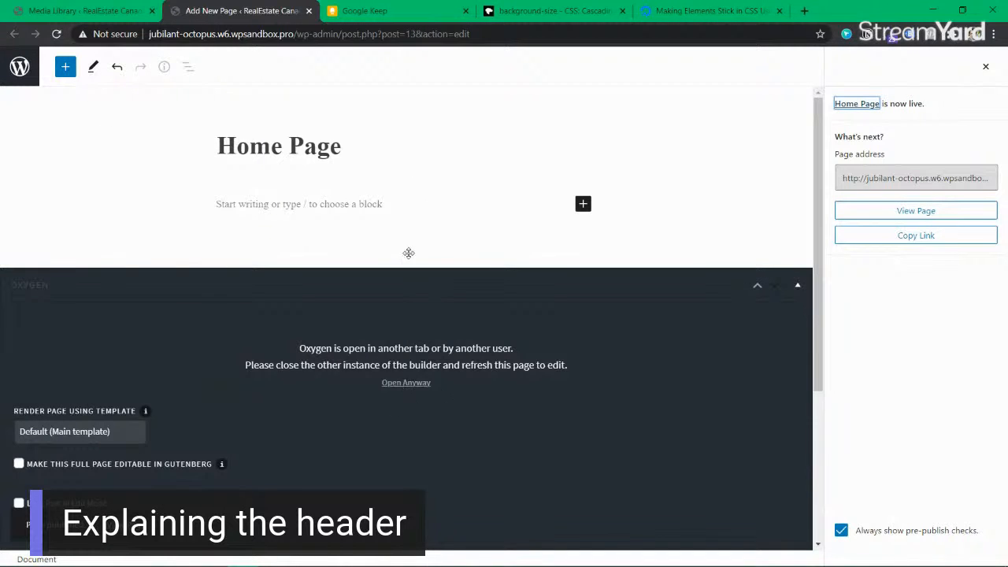
{"action": "left_click_drag", "start_coordinate": [344, 34], "coordinate": [501, 32]}
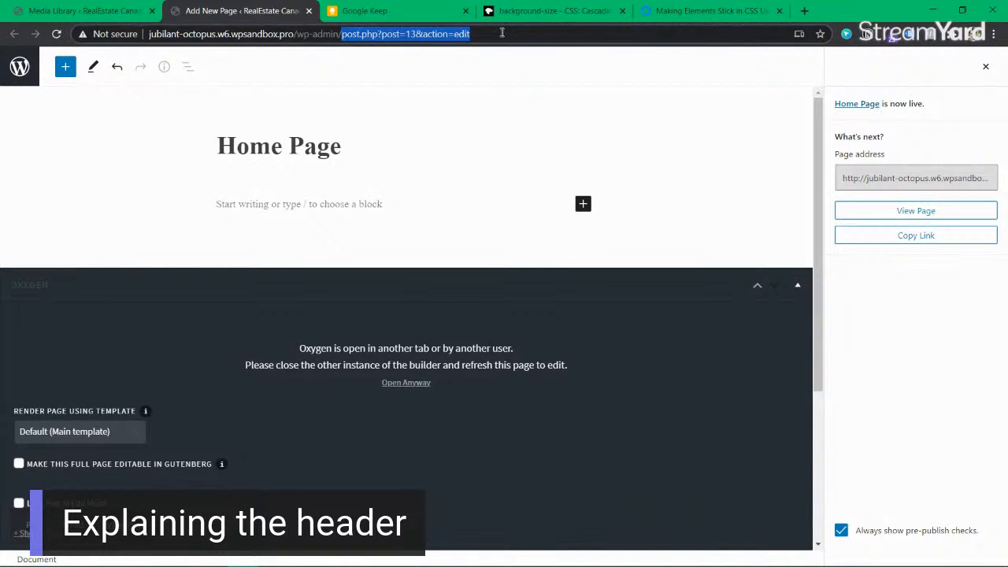
{"action": "key", "text": "BackSpace"}
{"action": "key", "text": "Return"}
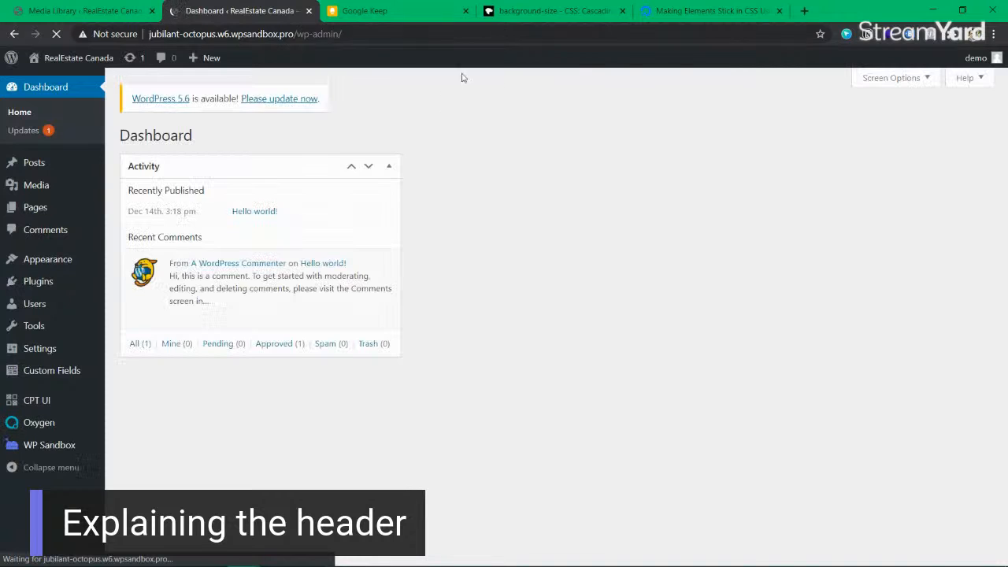
Step: Open a page from All Pages in Oxygen, select its heading, then leave back to the Pages list
{"action": "mouse_move", "coordinate": [63, 209]}
{"action": "left_click", "coordinate": [126, 211]}
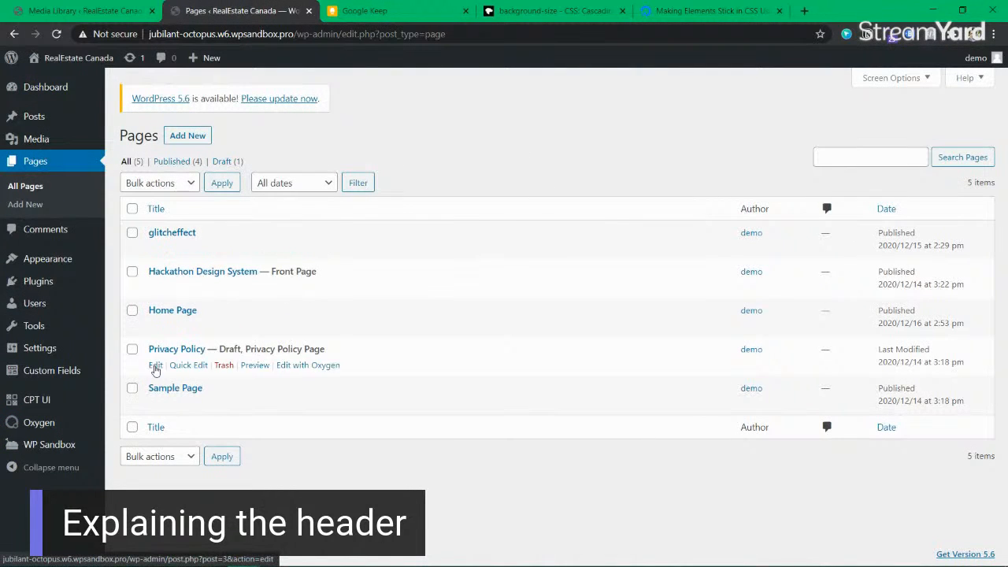
{"action": "left_click", "coordinate": [297, 287]}
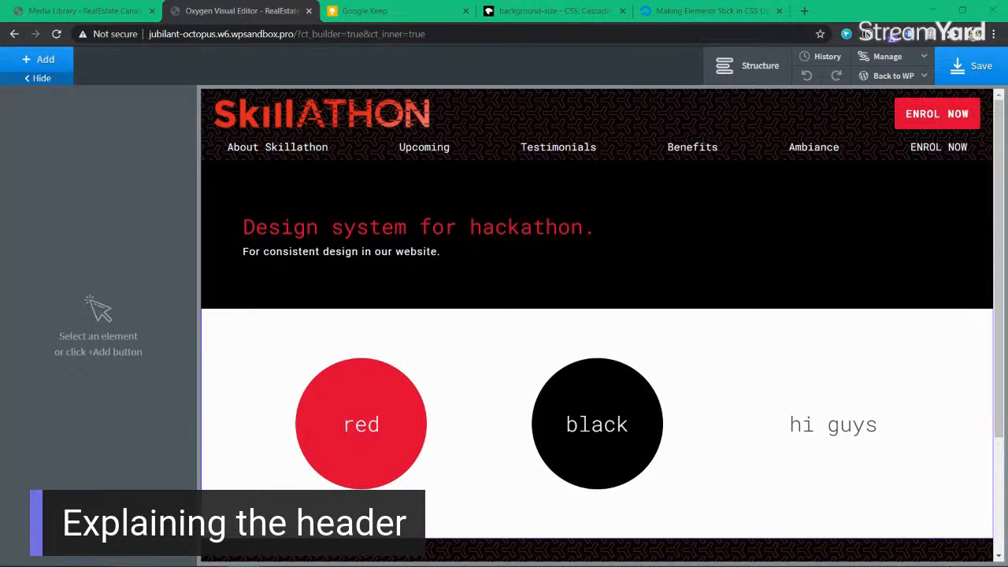
{"action": "left_click", "coordinate": [338, 230]}
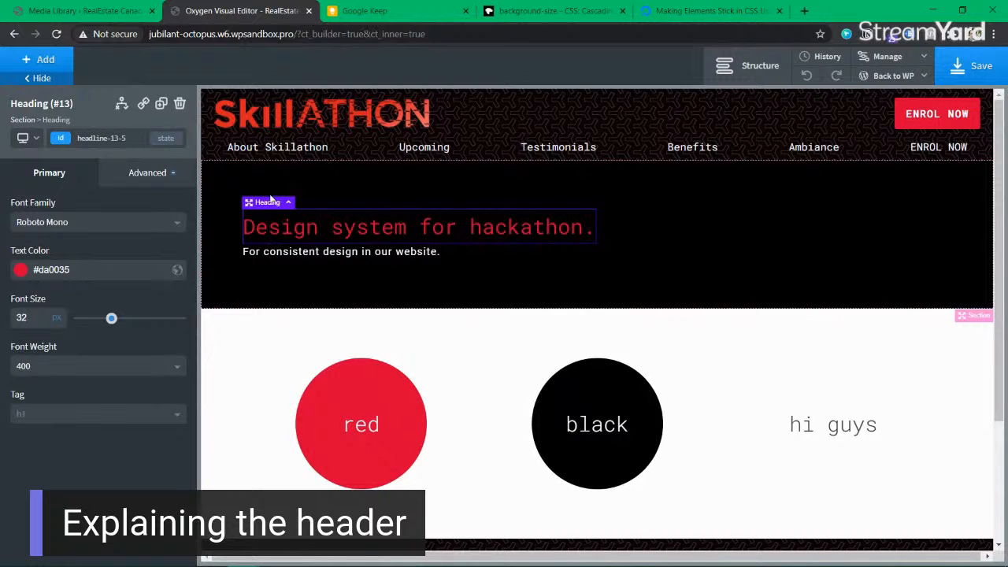
{"action": "scroll", "coordinate": [625, 290], "scroll_direction": "down", "scroll_amount": 3}
{"action": "scroll", "coordinate": [608, 321], "scroll_direction": "up", "scroll_amount": 3}
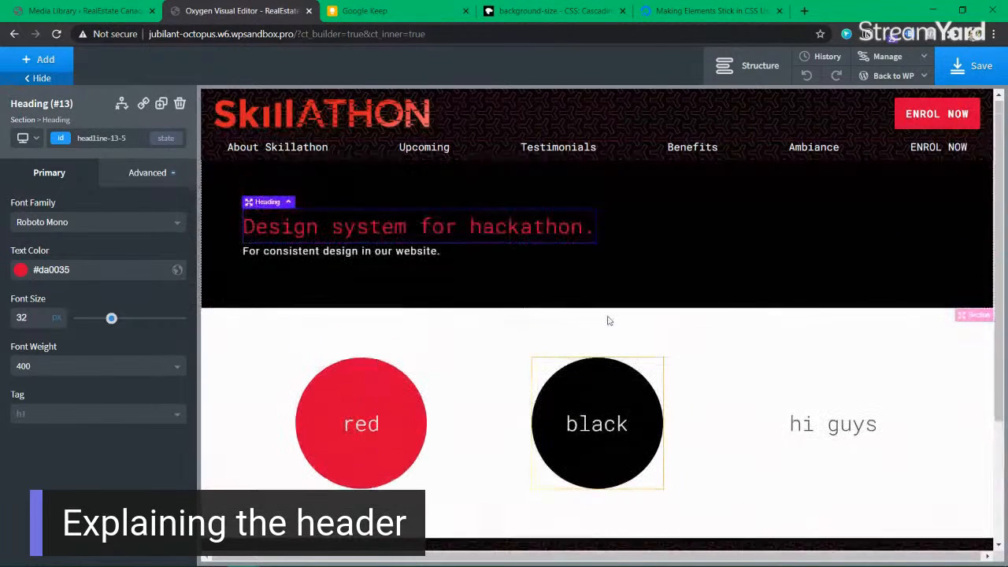
{"action": "left_click", "coordinate": [17, 36]}
{"action": "left_click", "coordinate": [574, 110]}
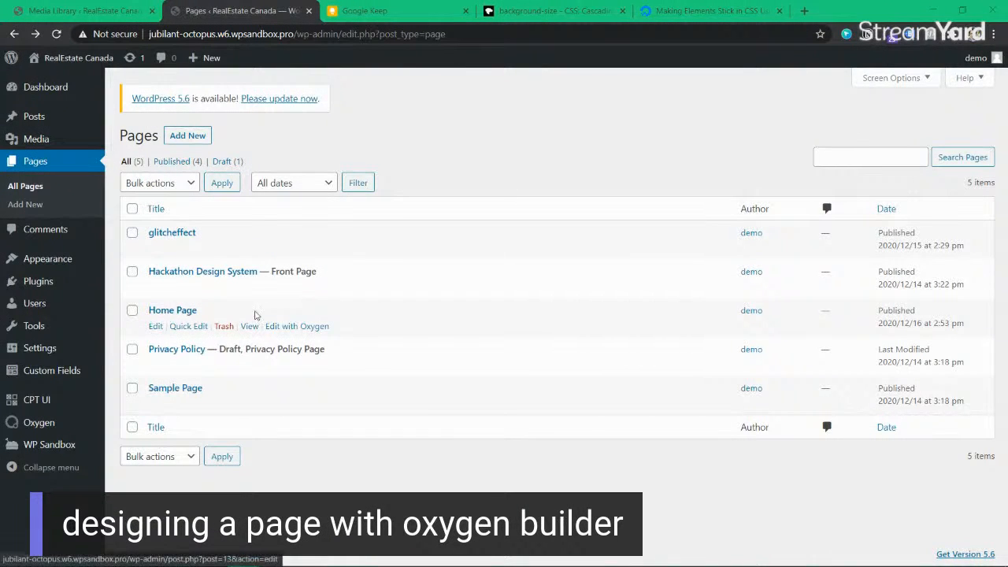
Step: Edit Home Page with Oxygen, compare against the Keep sketch, and bring up the +Add components list
{"action": "left_click", "coordinate": [303, 328]}
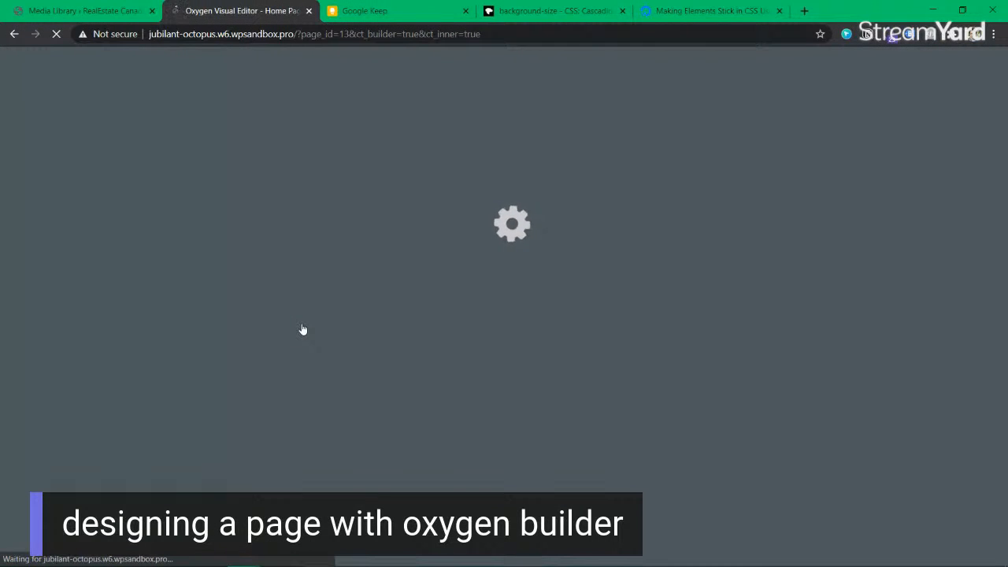
{"action": "left_click", "coordinate": [396, 16]}
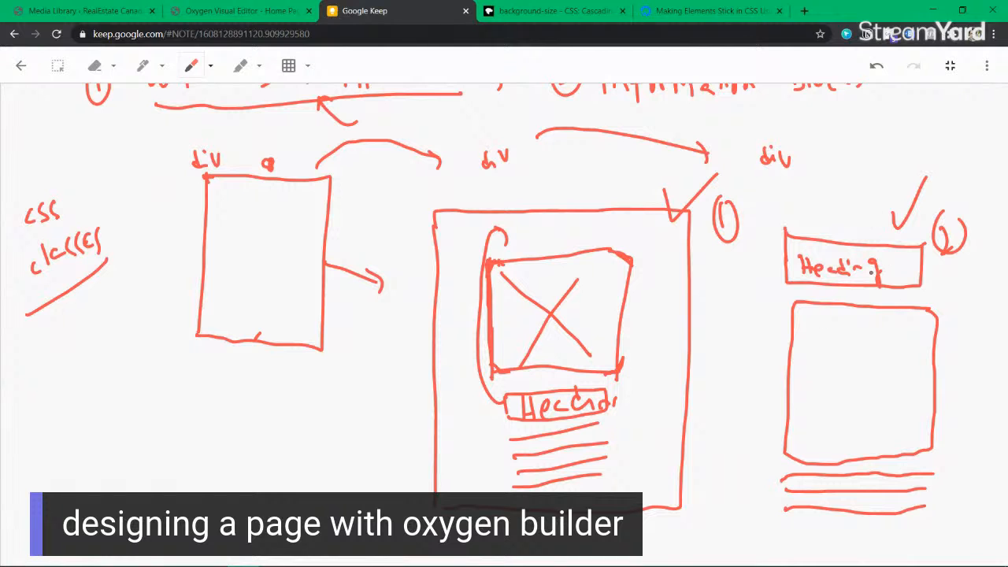
{"action": "left_click", "coordinate": [233, 16]}
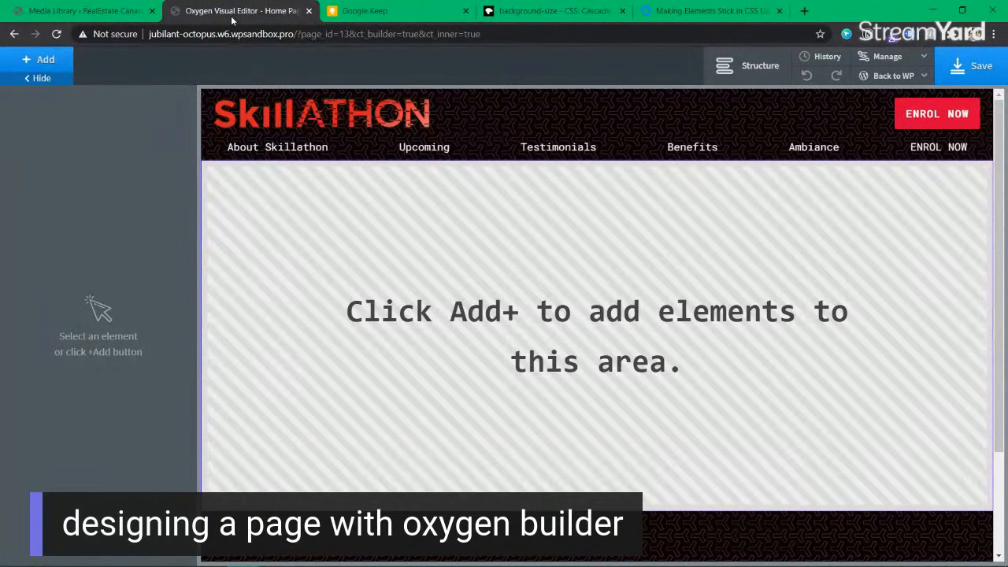
{"action": "left_click", "coordinate": [61, 66]}
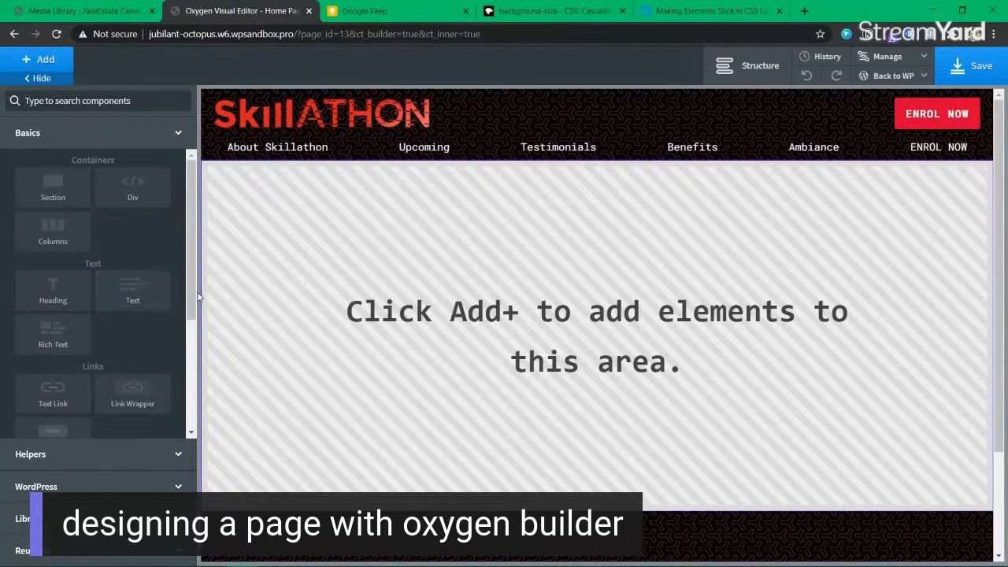
Step: Add a section to the Home Page with a black background
{"action": "left_click", "coordinate": [53, 189]}
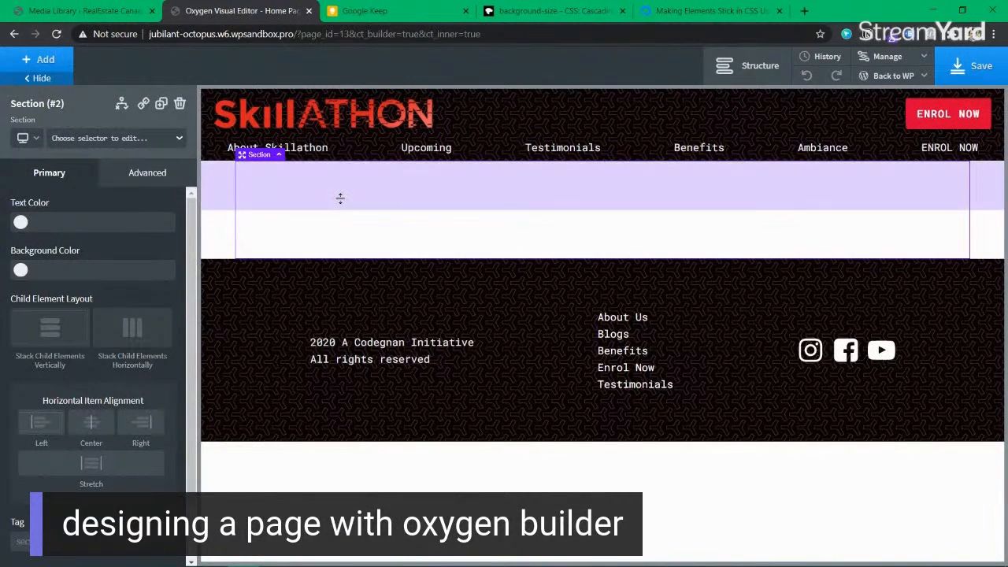
{"action": "left_click", "coordinate": [21, 271]}
{"action": "left_click", "coordinate": [41, 435]}
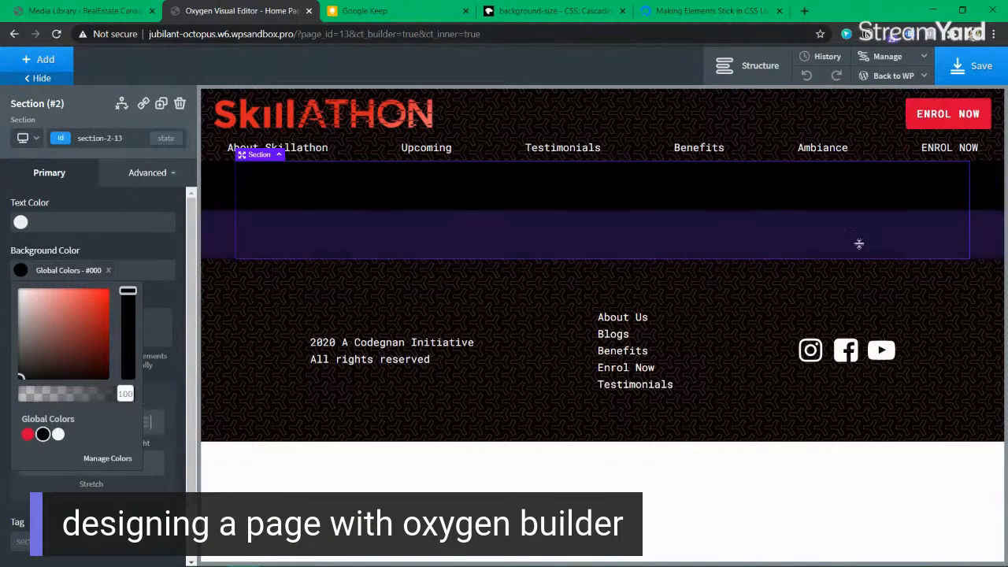
{"action": "left_click", "coordinate": [748, 66]}
{"action": "left_click", "coordinate": [748, 65]}
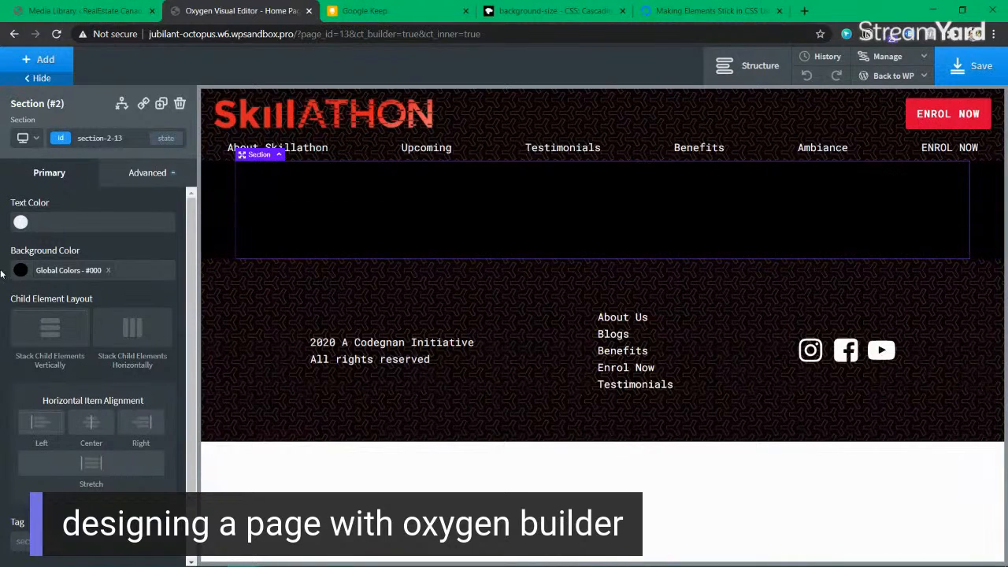
Step: Add a heading inside the black section and make its text white
{"action": "left_click", "coordinate": [45, 61]}
{"action": "type", "text": "headin"}
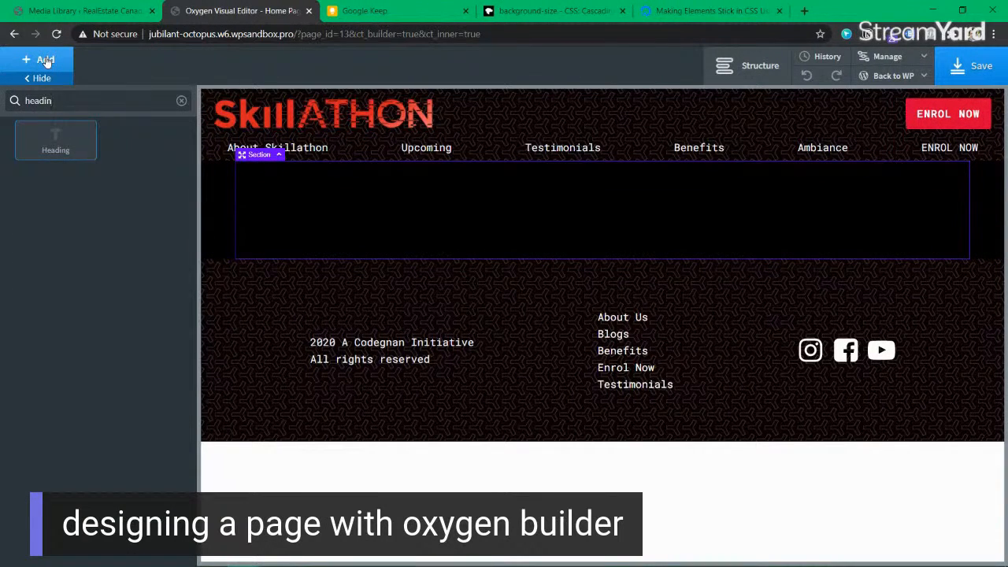
{"action": "left_click", "coordinate": [55, 139]}
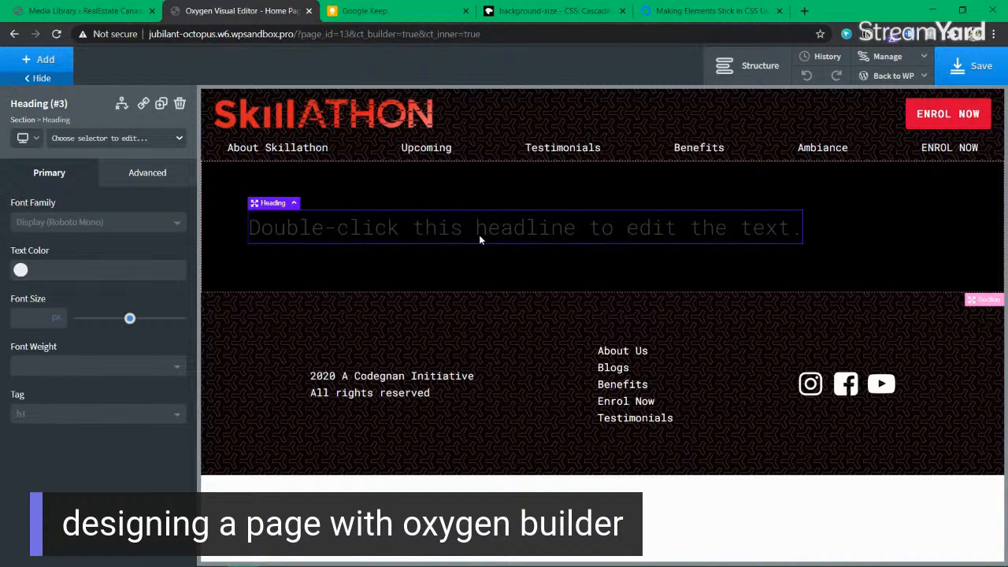
{"action": "left_click", "coordinate": [19, 271]}
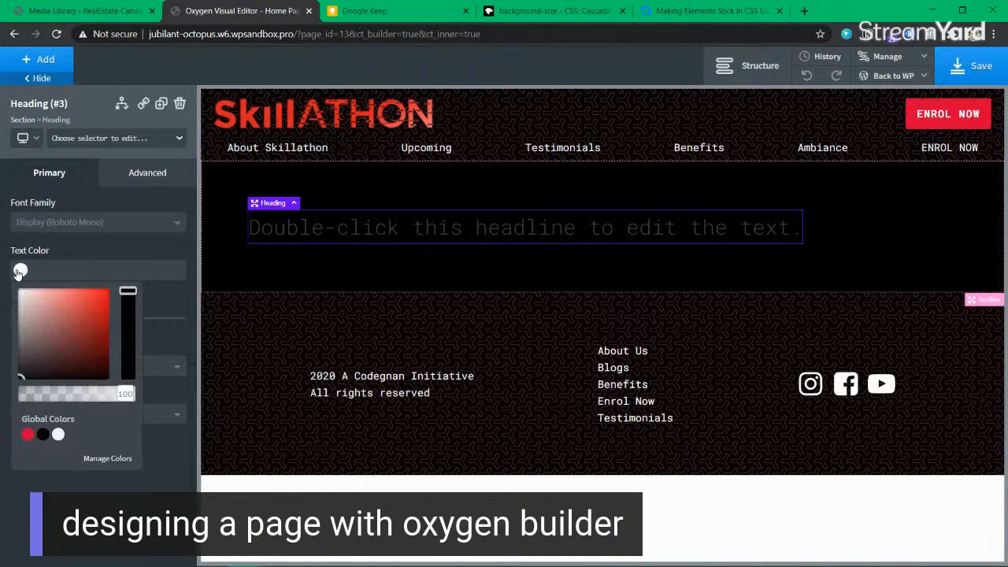
{"action": "left_click", "coordinate": [58, 433]}
Step: Change the heading text to 'What is Skillation..'
{"action": "double_click", "coordinate": [626, 230]}
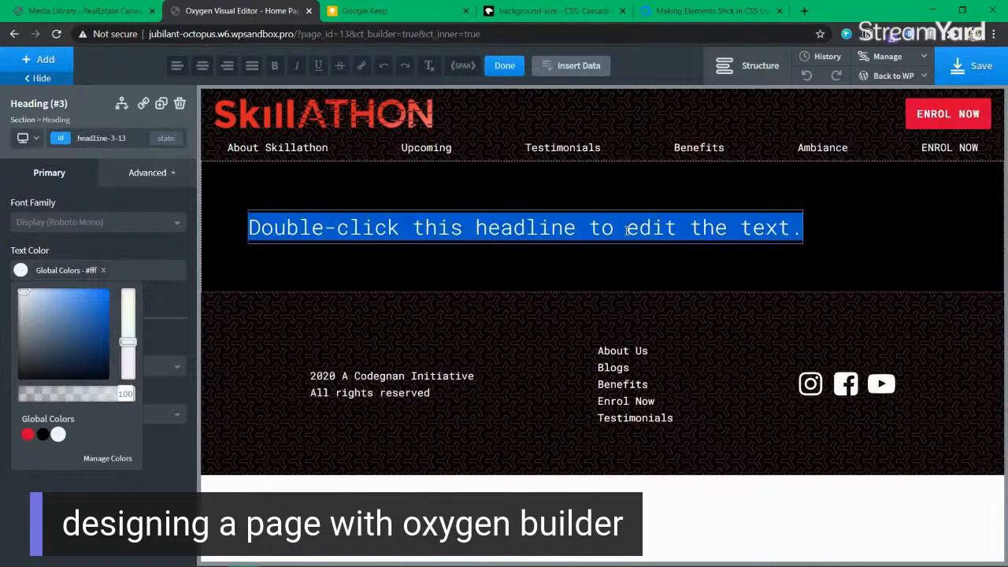
{"action": "type", "text": "What is a"}
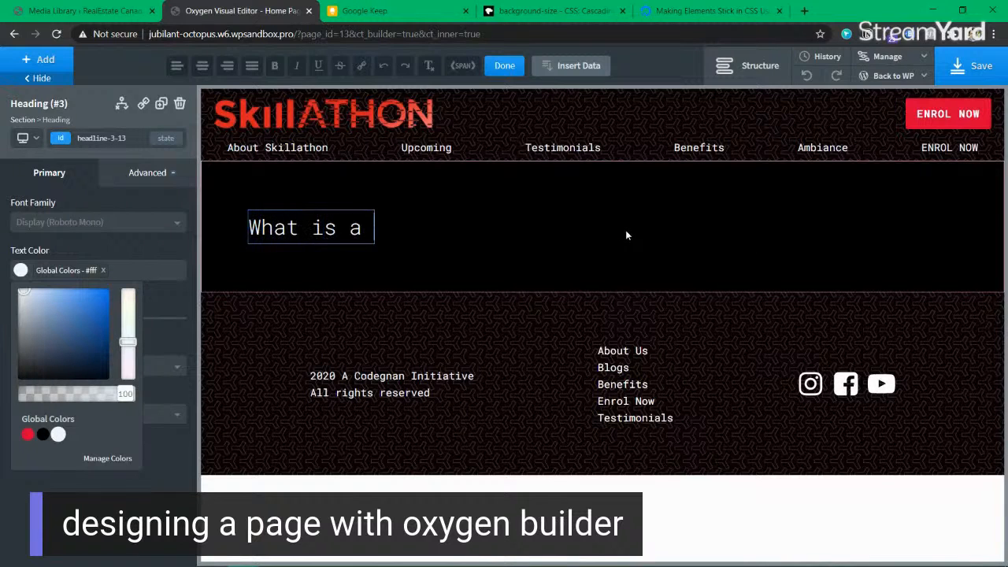
{"action": "key", "text": "BackSpace"}
{"action": "type", "text": "Skillation.."}
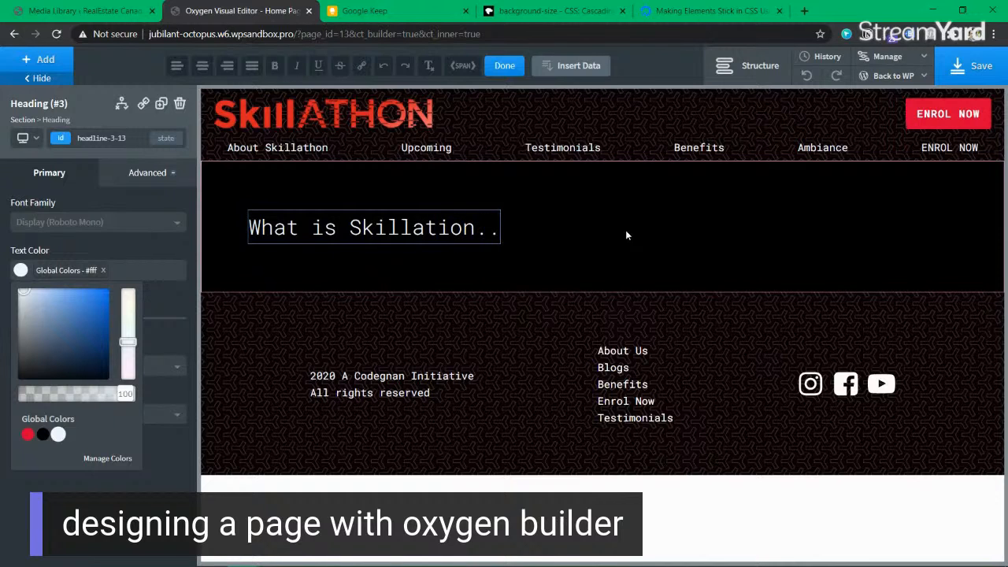
{"action": "left_click", "coordinate": [625, 230]}
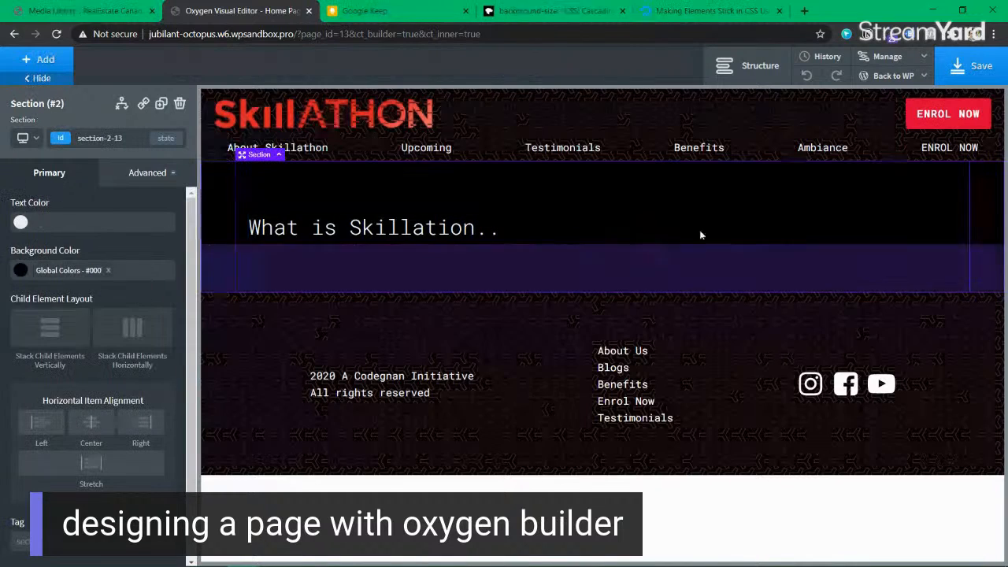
Step: Save the page and rename the section 'whatisskillathon' in the Structure panel
{"action": "left_click", "coordinate": [982, 77]}
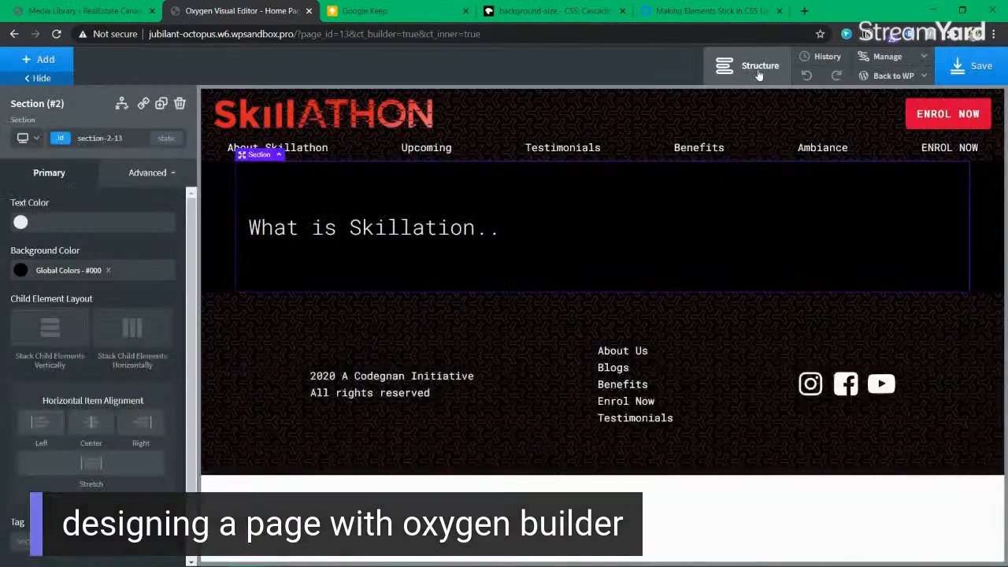
{"action": "left_click", "coordinate": [760, 69]}
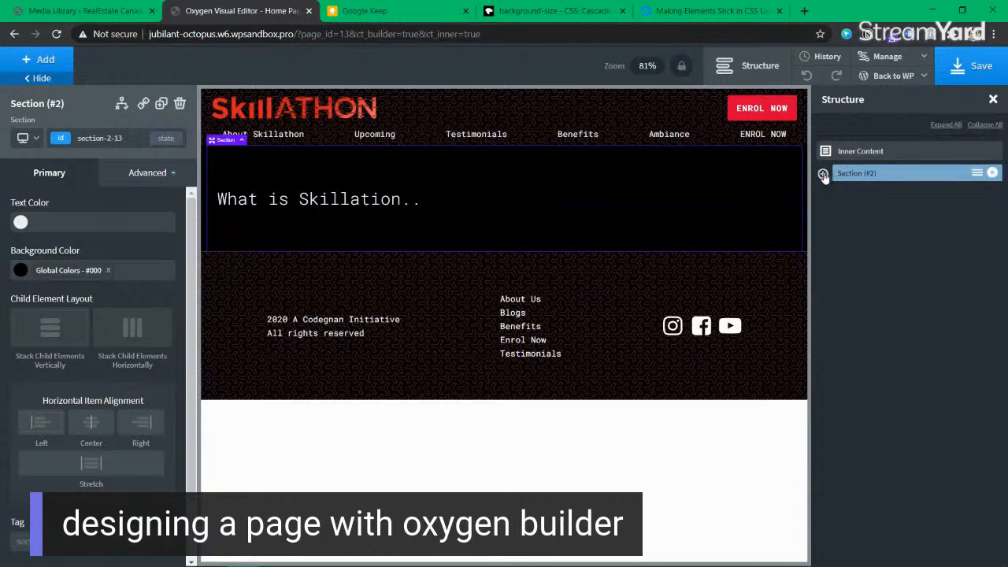
{"action": "left_click", "coordinate": [870, 176]}
{"action": "left_click", "coordinate": [976, 174]}
{"action": "left_click", "coordinate": [975, 175]}
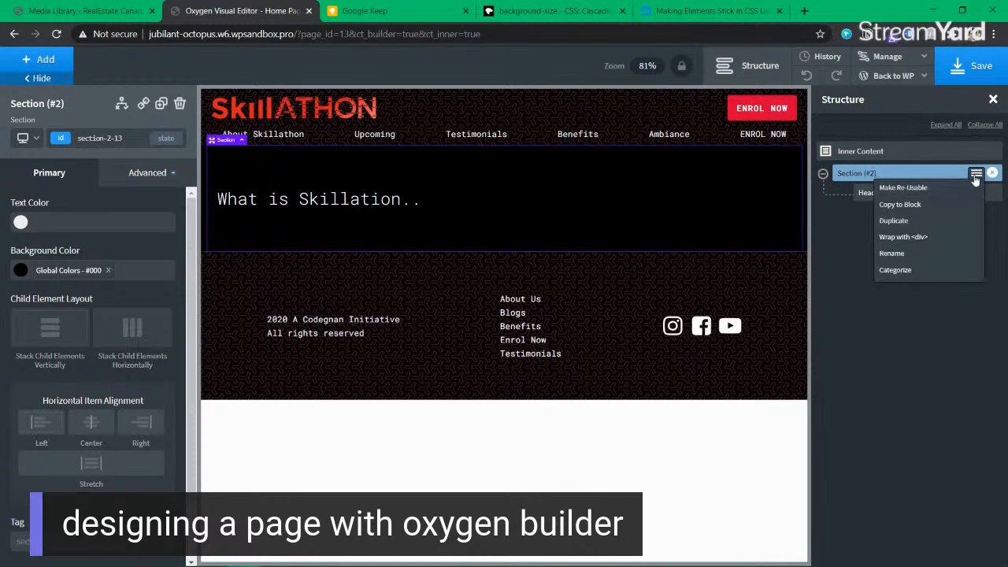
{"action": "left_click", "coordinate": [923, 254]}
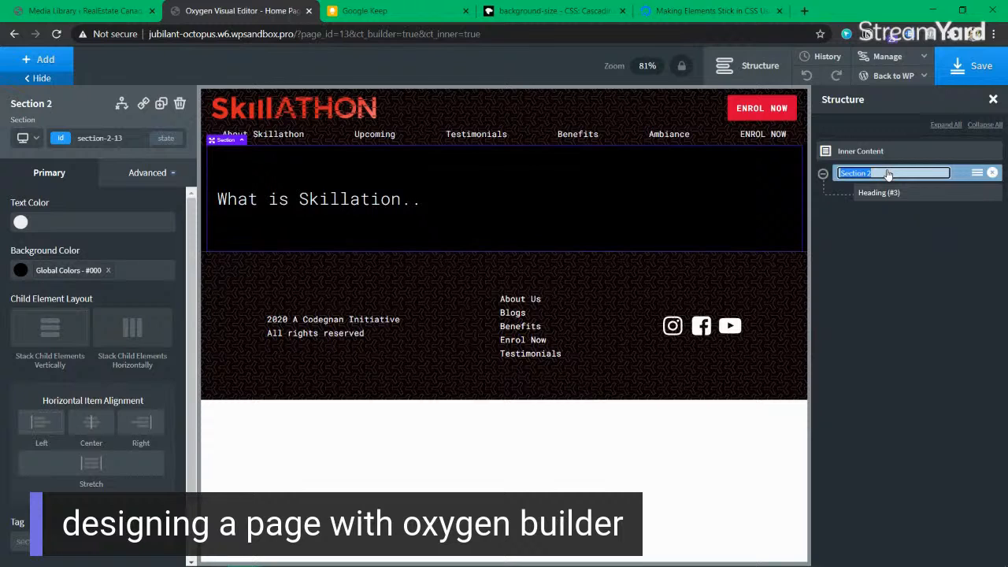
{"action": "type", "text": "whatisskillathon"}
{"action": "key", "text": "Return"}
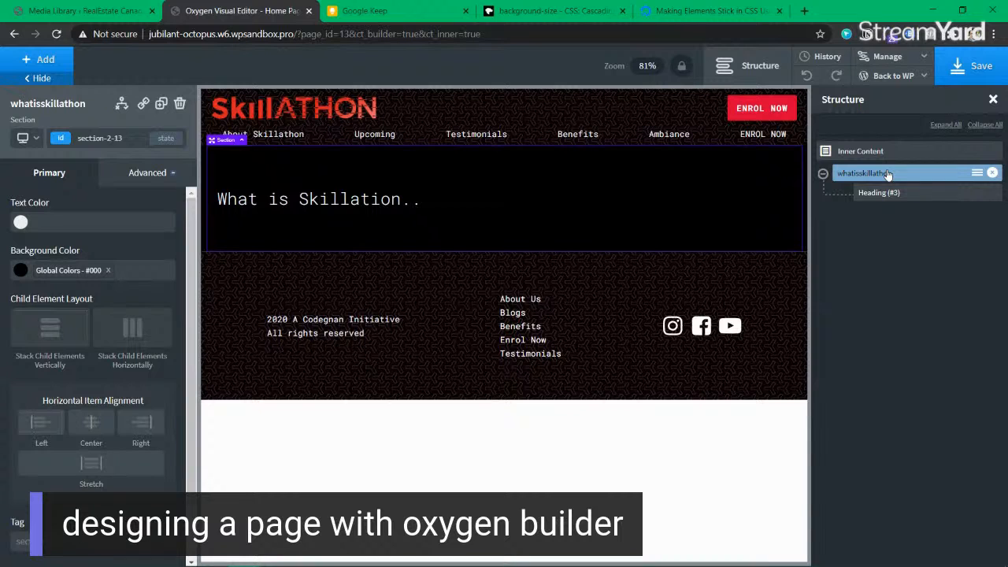
Step: Wrap the heading inside a new Div (#5) using Wrap with <div>
{"action": "left_click", "coordinate": [889, 195]}
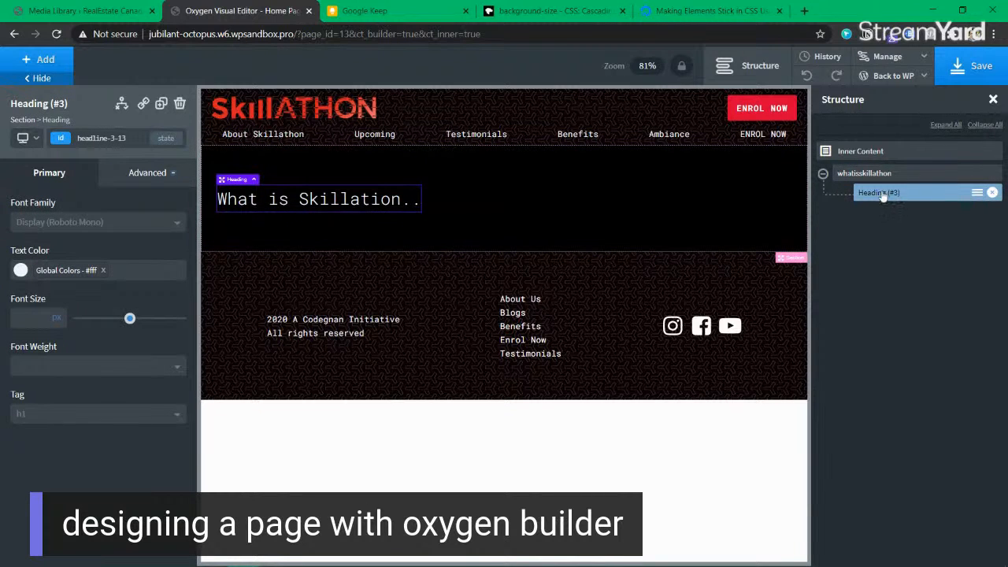
{"action": "left_click", "coordinate": [878, 174]}
{"action": "left_click", "coordinate": [885, 195]}
{"action": "left_click", "coordinate": [880, 174]}
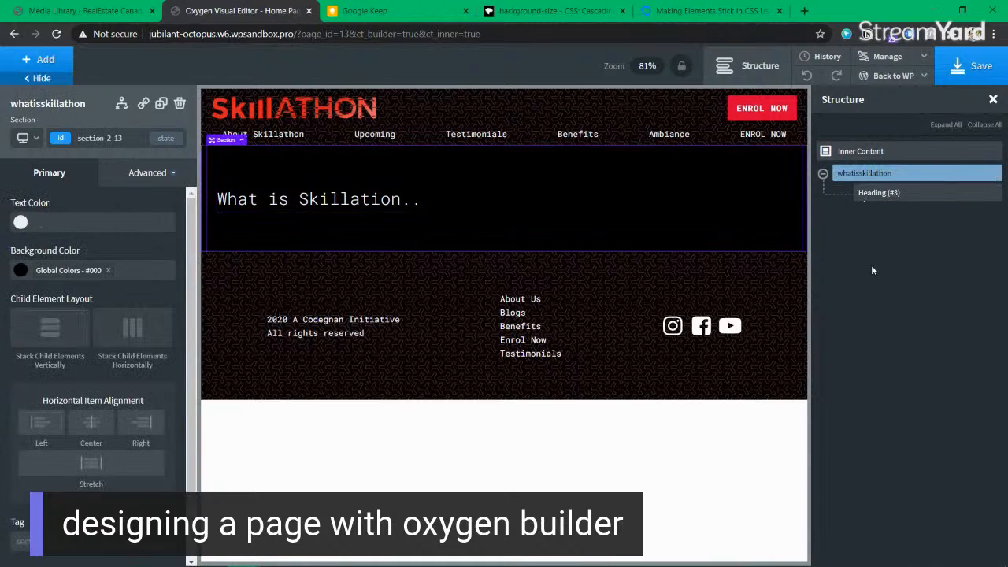
{"action": "left_click", "coordinate": [890, 197]}
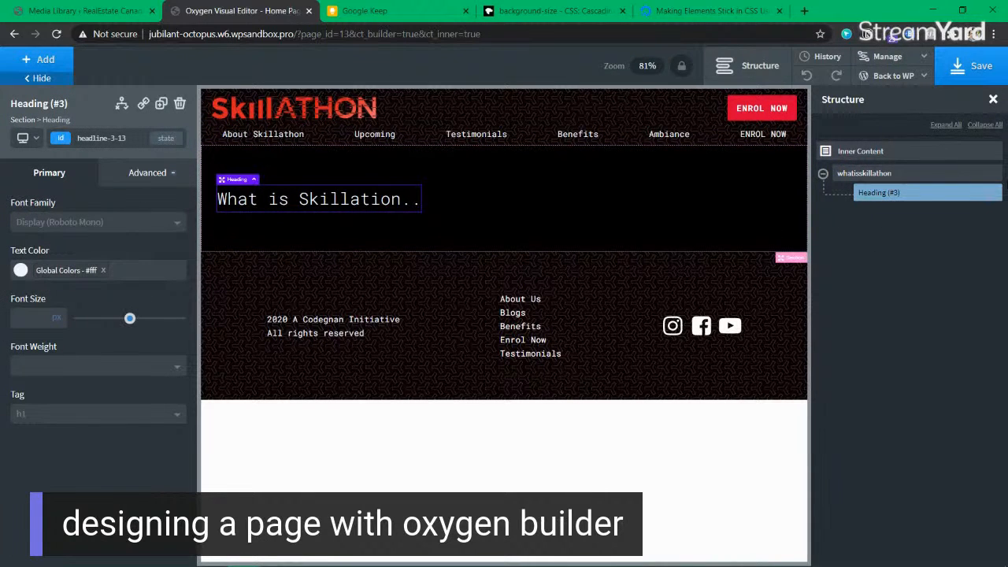
{"action": "left_click", "coordinate": [977, 193]}
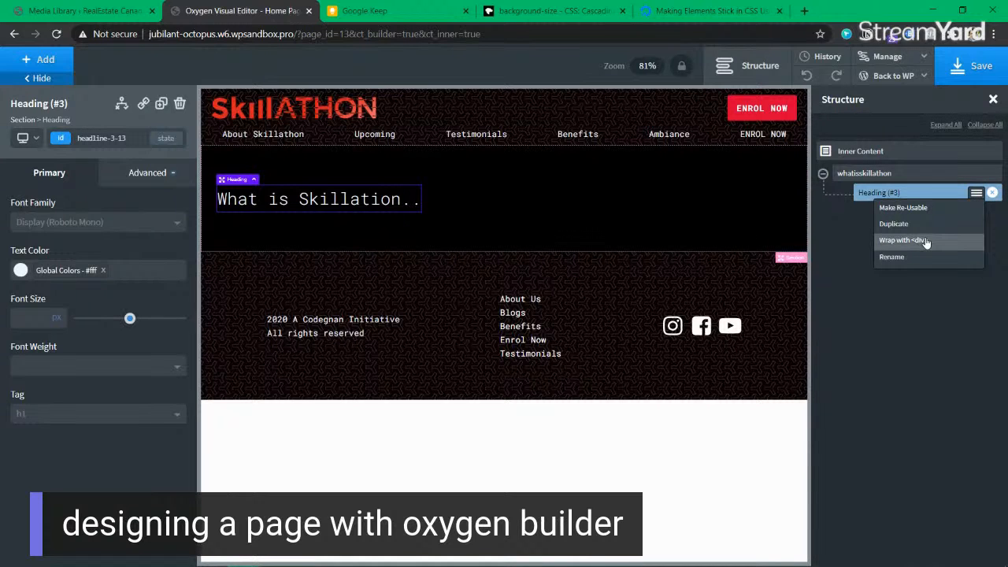
{"action": "right_click", "coordinate": [317, 196]}
{"action": "left_click", "coordinate": [290, 200]}
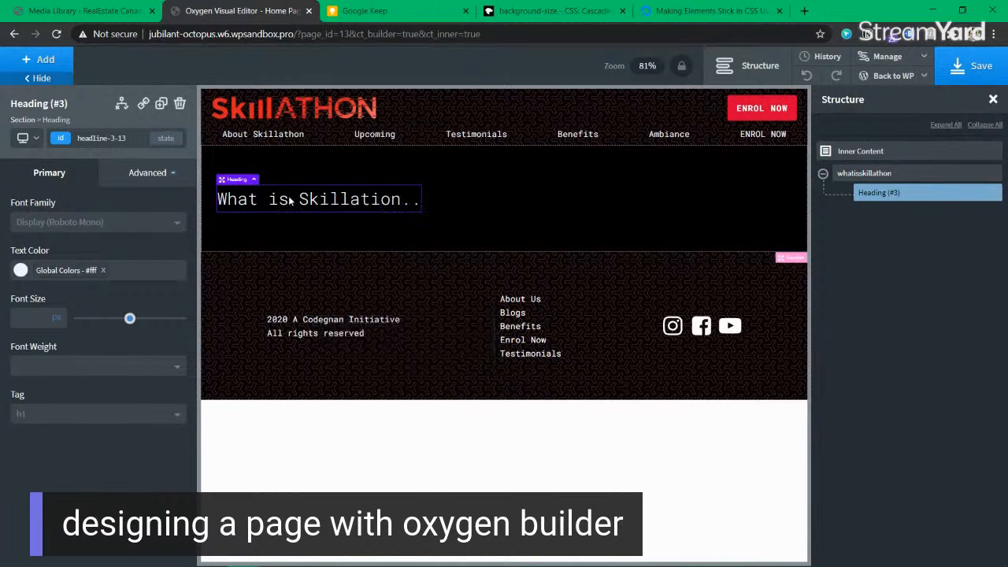
{"action": "left_click", "coordinate": [977, 193]}
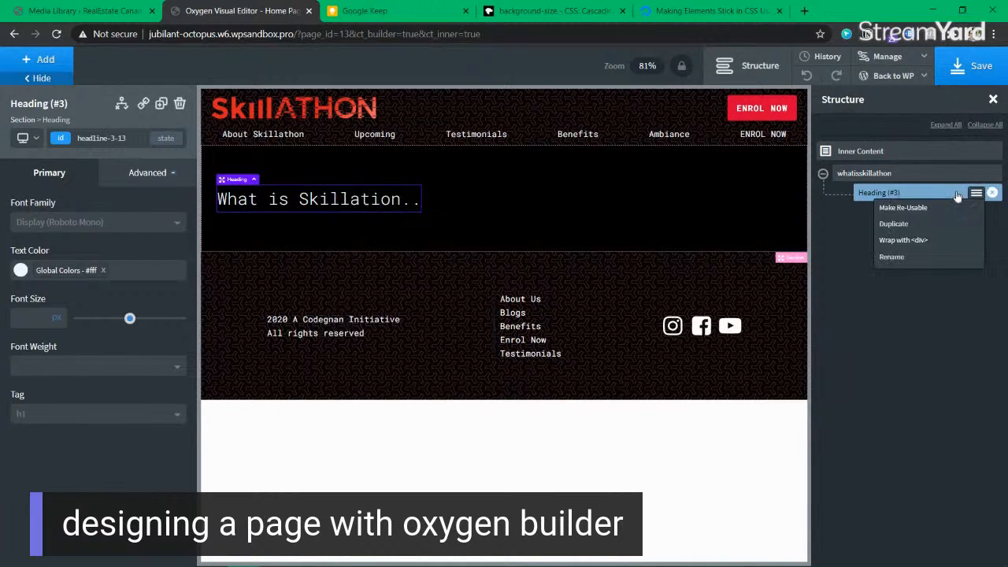
{"action": "left_click", "coordinate": [928, 241]}
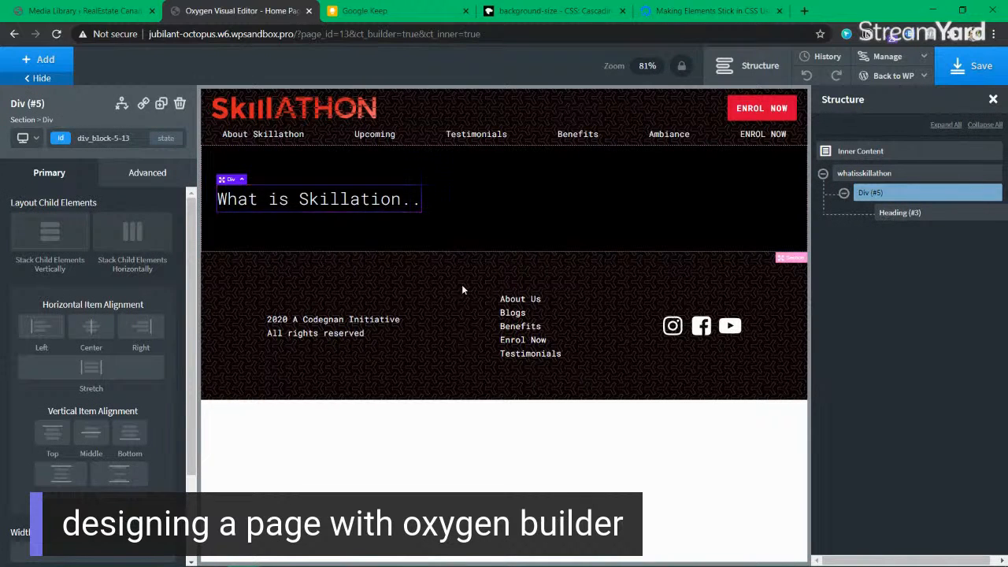
{"action": "left_click", "coordinate": [844, 193]}
{"action": "left_click", "coordinate": [844, 193]}
Step: Insert an empty Div (#6) into the whatisskillathon section, then view the Keep sketch
{"action": "left_click", "coordinate": [843, 193]}
{"action": "left_click", "coordinate": [870, 174]}
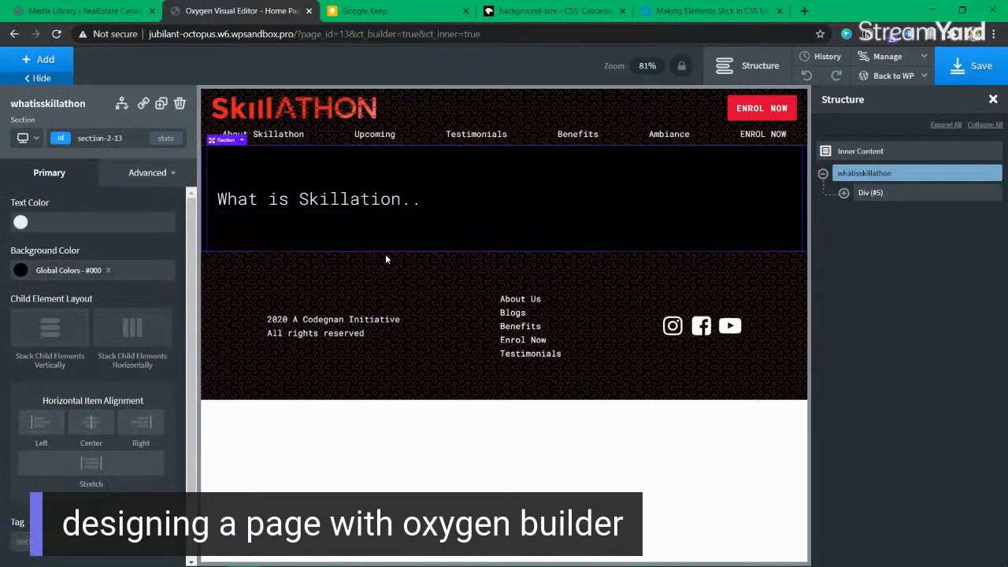
{"action": "left_click", "coordinate": [46, 59]}
{"action": "type", "text": "d"}
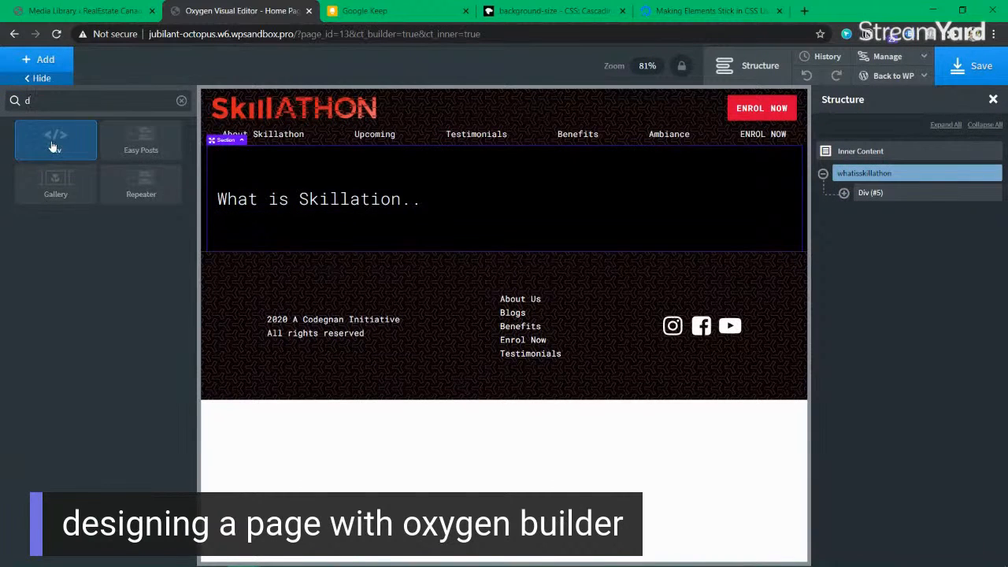
{"action": "left_click", "coordinate": [50, 134]}
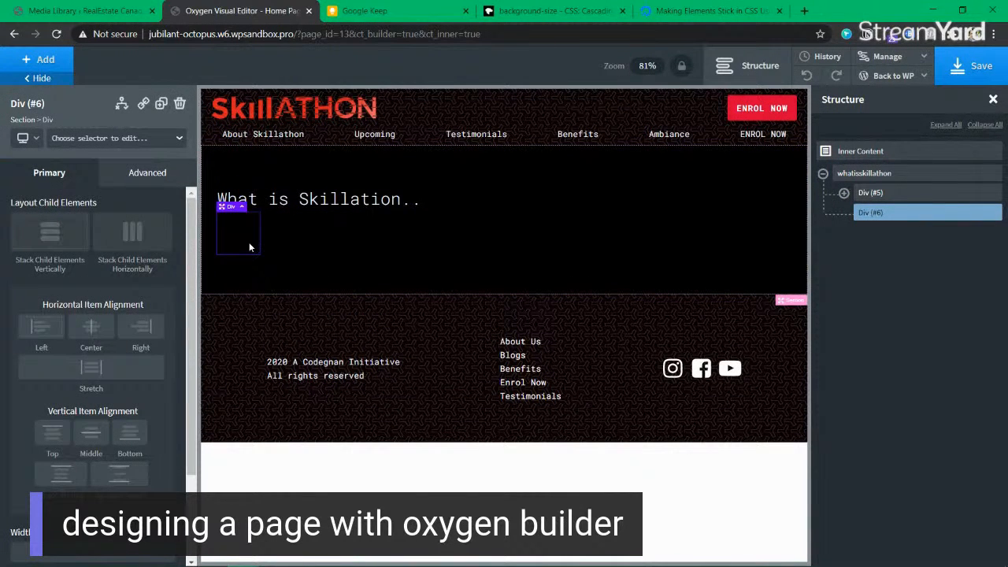
{"action": "left_click", "coordinate": [386, 16]}
{"action": "scroll", "coordinate": [504, 315], "scroll_direction": "up", "scroll_amount": 3}
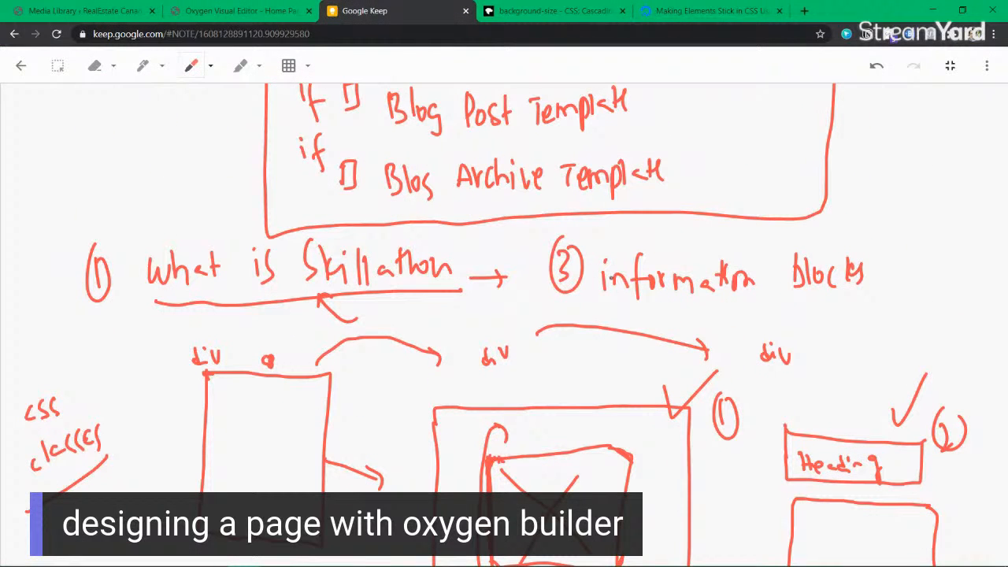
Step: Switch the Keep pen to green and circle 'information blocks' on the sketch
{"action": "left_click", "coordinate": [210, 66]}
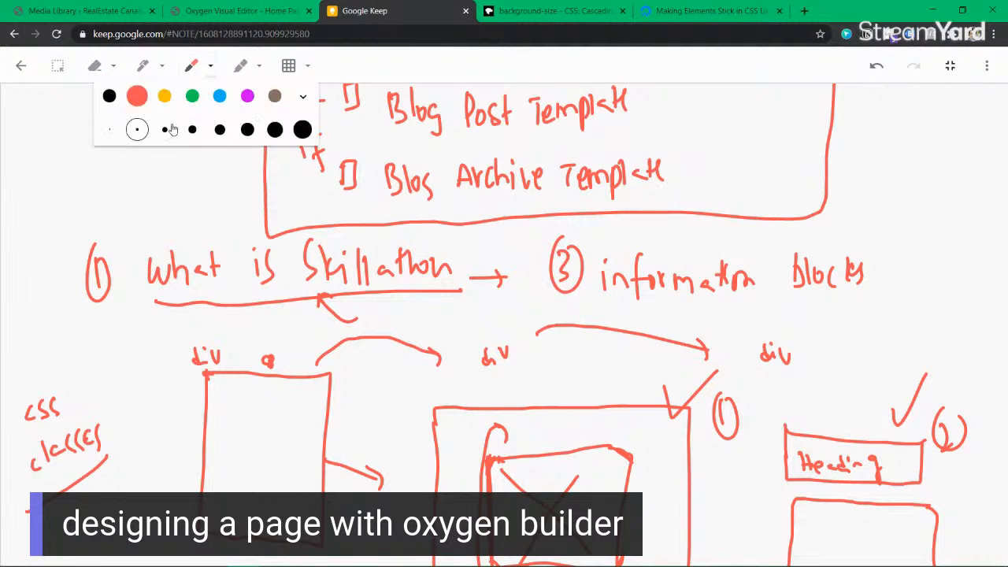
{"action": "left_click", "coordinate": [192, 96]}
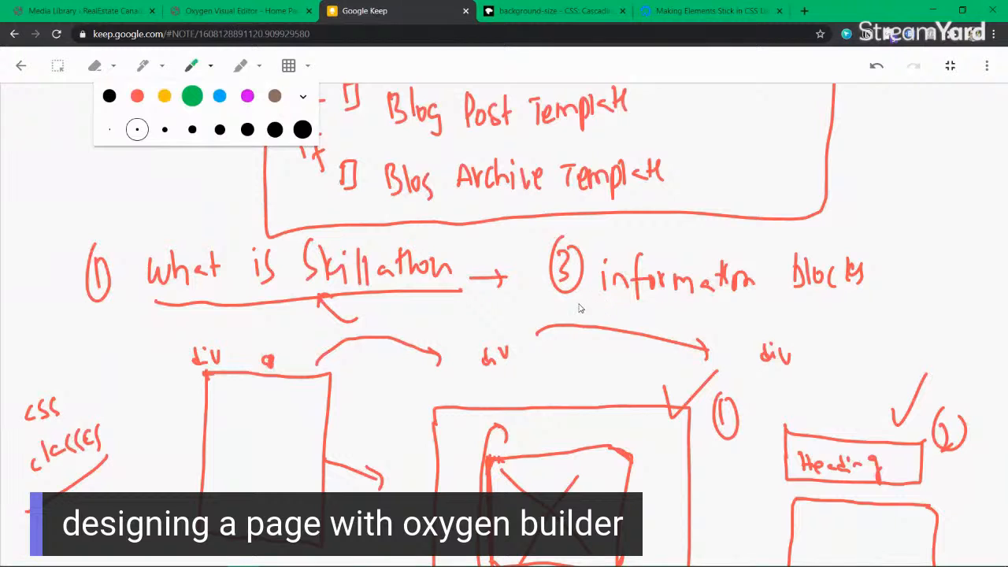
{"action": "left_click", "coordinate": [610, 303]}
{"action": "mouse_move", "coordinate": [604, 304]}
{"action": "left_mouse_down"}
{"action": "mouse_move", "coordinate": [714, 304]}
{"action": "mouse_move", "coordinate": [888, 282]}
{"action": "mouse_move", "coordinate": [737, 233]}
{"action": "mouse_move", "coordinate": [588, 241]}
{"action": "mouse_move", "coordinate": [585, 297]}
{"action": "left_mouse_up"}
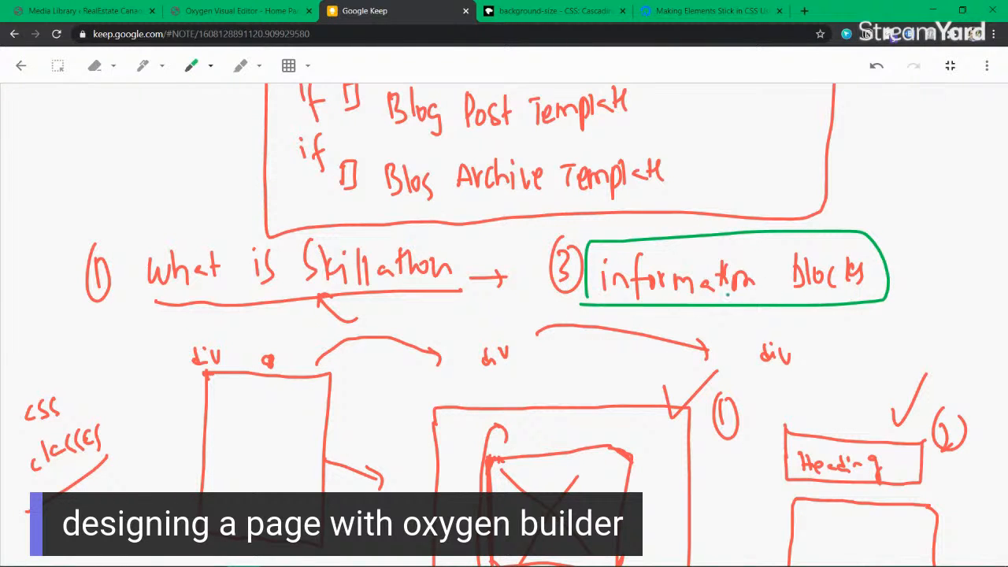
{"action": "left_click", "coordinate": [280, 11]}
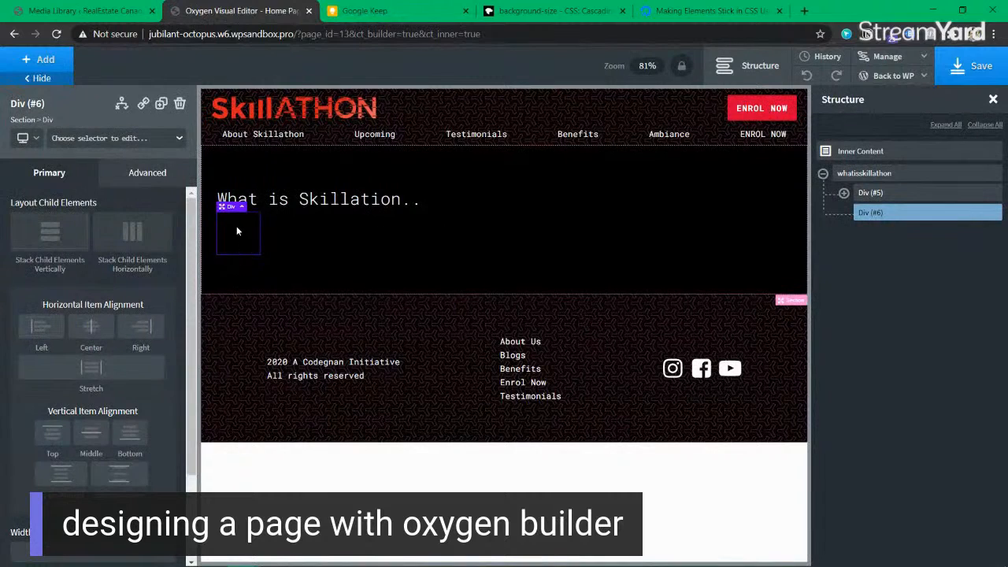
Step: Rename Div (#6) to 'containerdiv'
{"action": "left_click", "coordinate": [977, 212]}
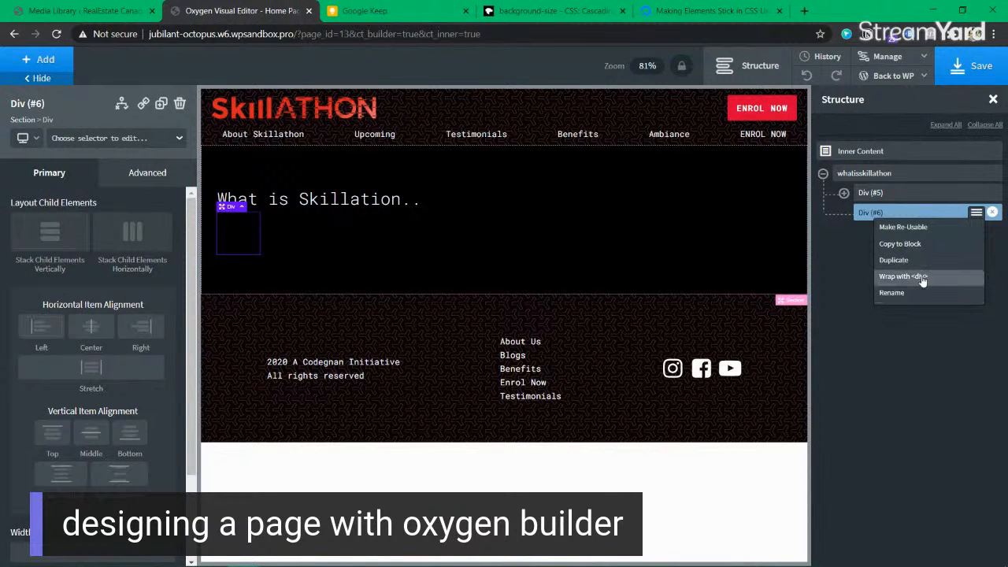
{"action": "left_click", "coordinate": [940, 293]}
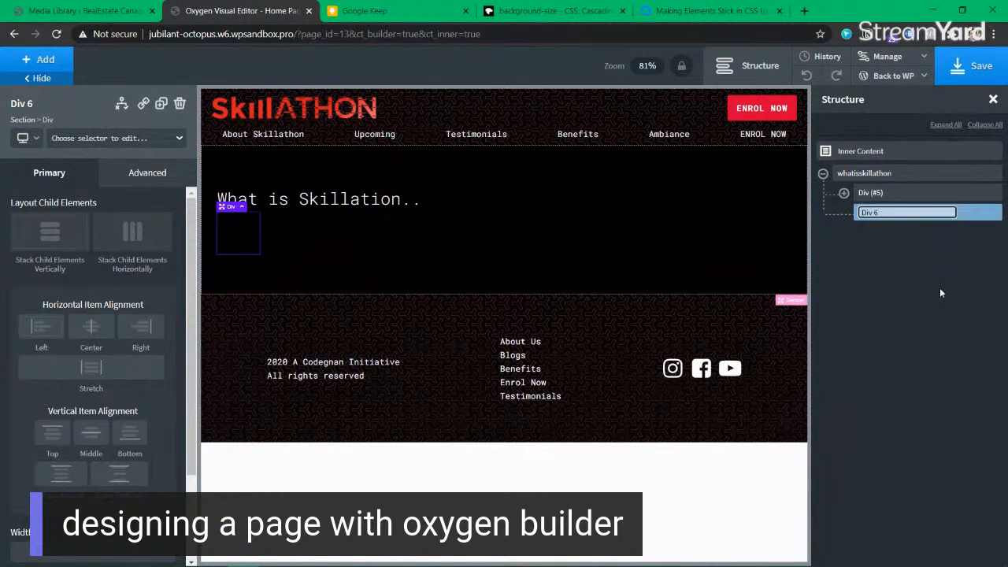
{"action": "type", "text": "containerdiv"}
{"action": "key", "text": "Return"}
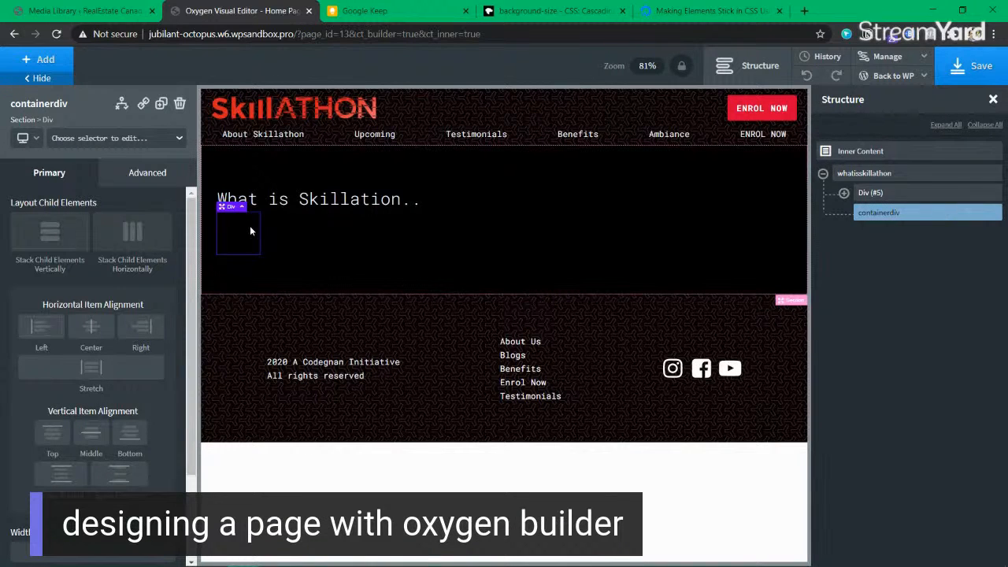
Step: Add a div inside containerdiv and duplicate it twice for three child divs
{"action": "left_click", "coordinate": [61, 58]}
{"action": "type", "text": "div"}
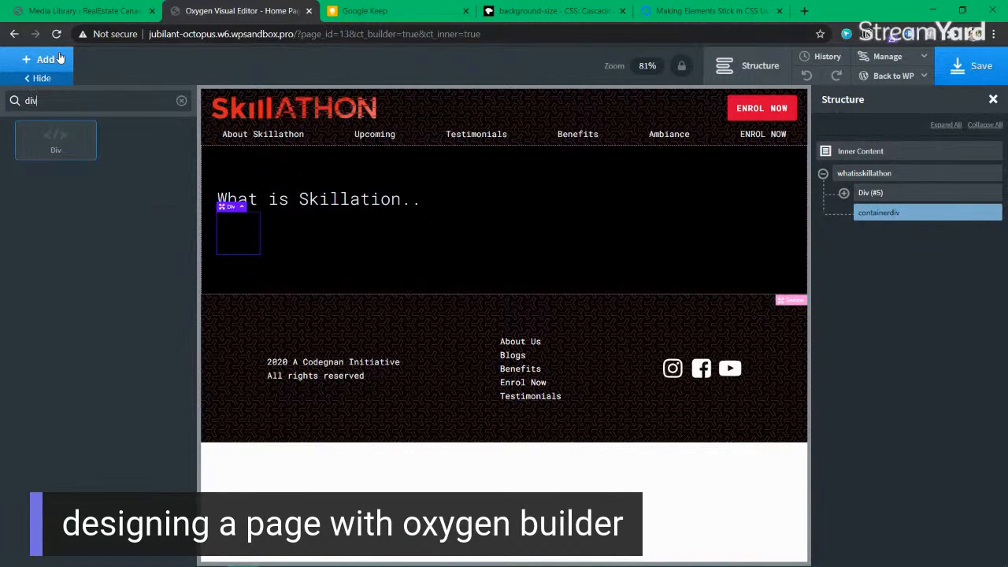
{"action": "left_click", "coordinate": [54, 146]}
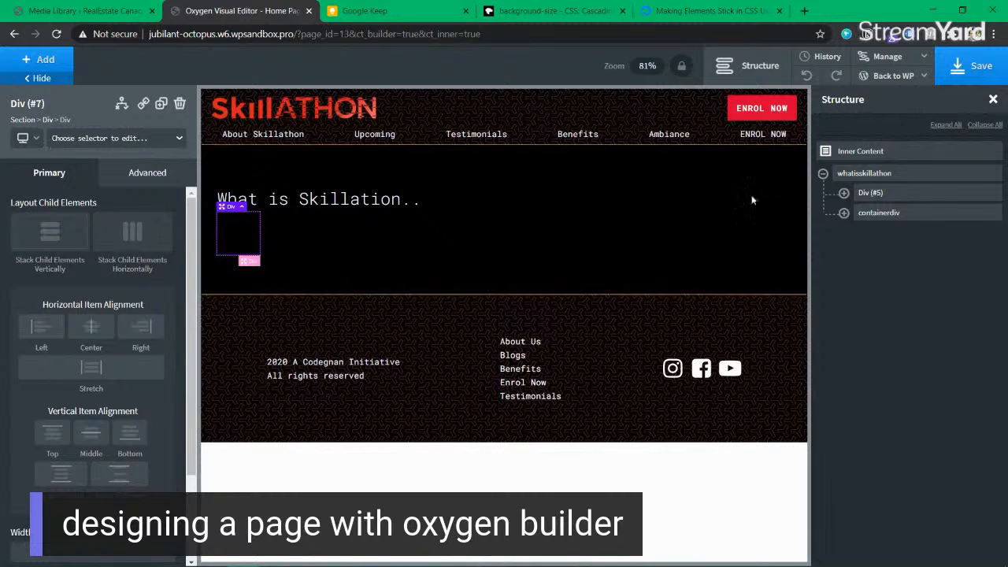
{"action": "left_click", "coordinate": [844, 212]}
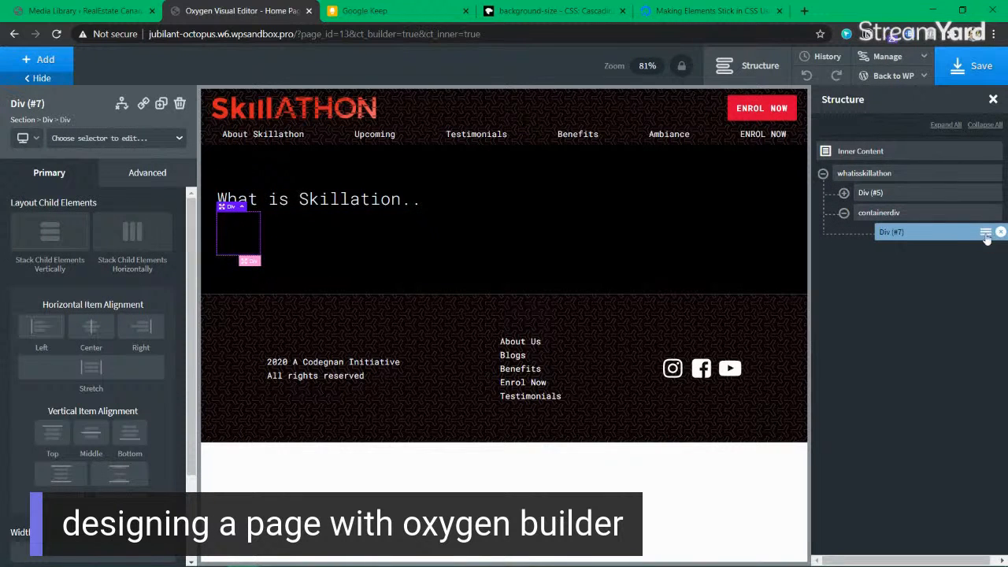
{"action": "left_click", "coordinate": [161, 103]}
{"action": "left_click", "coordinate": [160, 103]}
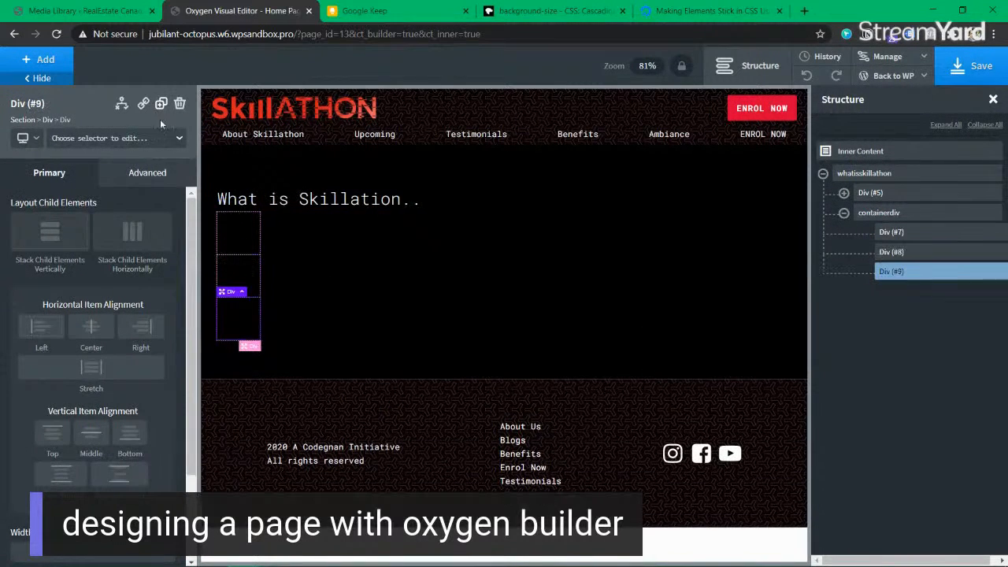
Step: Try horizontal and vertical child stacking on Div (#8), then clear it
{"action": "left_click", "coordinate": [897, 213]}
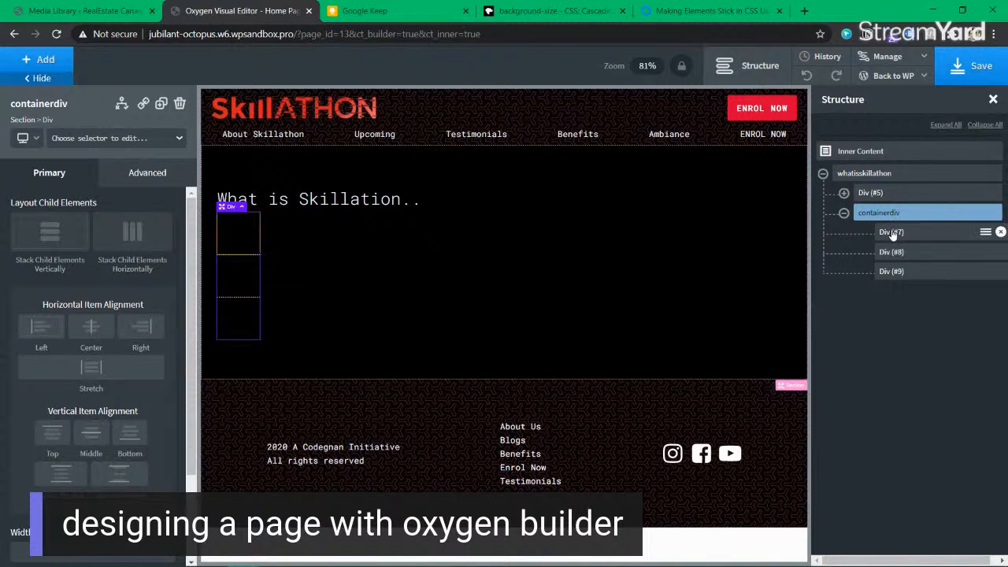
{"action": "left_click", "coordinate": [239, 276]}
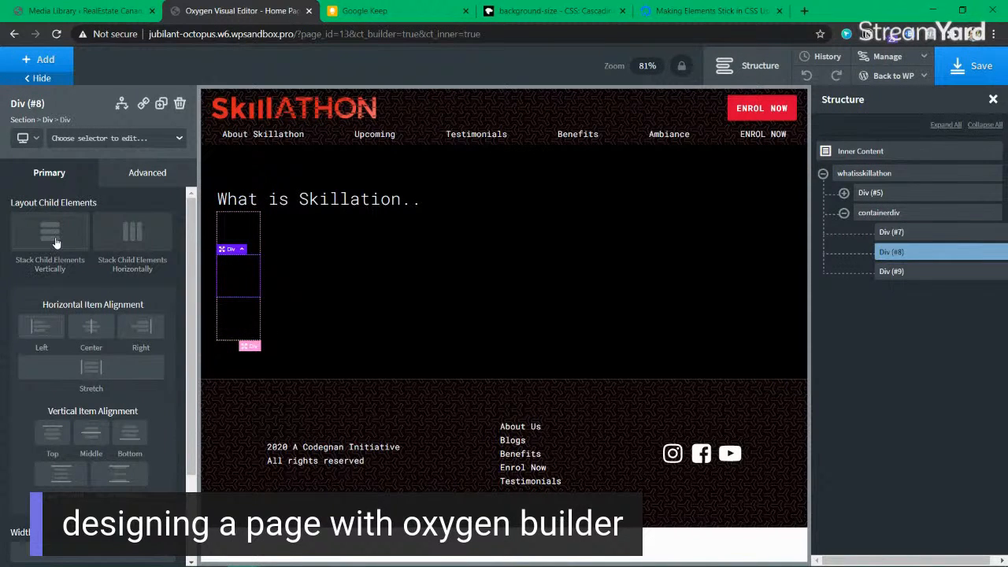
{"action": "left_click", "coordinate": [145, 237]}
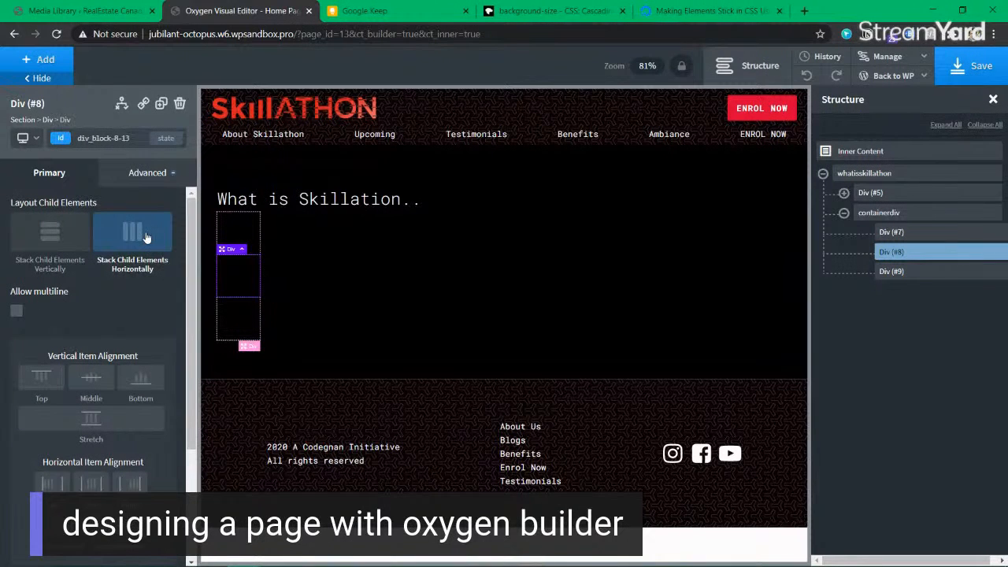
{"action": "left_click", "coordinate": [51, 238]}
{"action": "left_click", "coordinate": [113, 238]}
{"action": "left_click", "coordinate": [39, 241]}
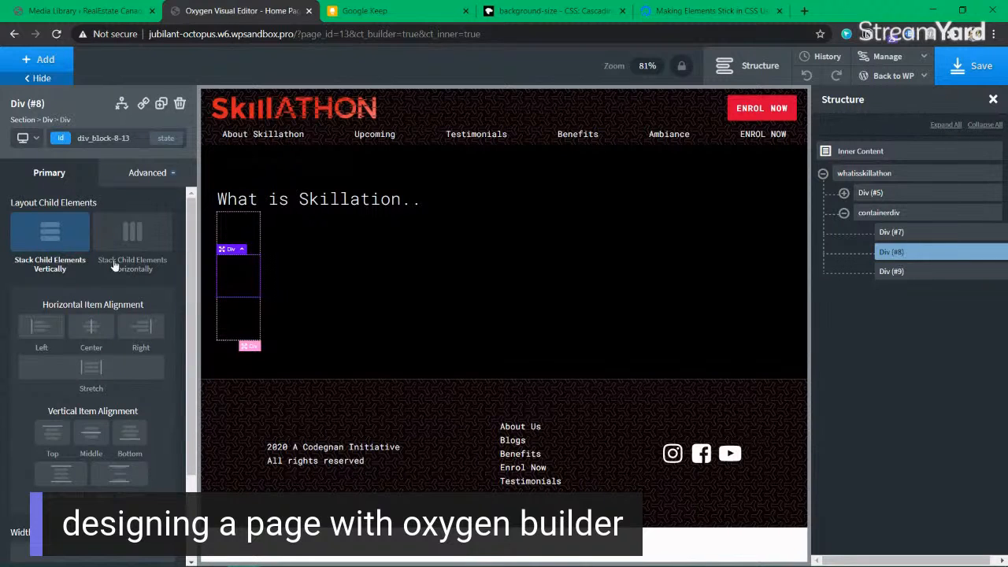
{"action": "left_click", "coordinate": [64, 239]}
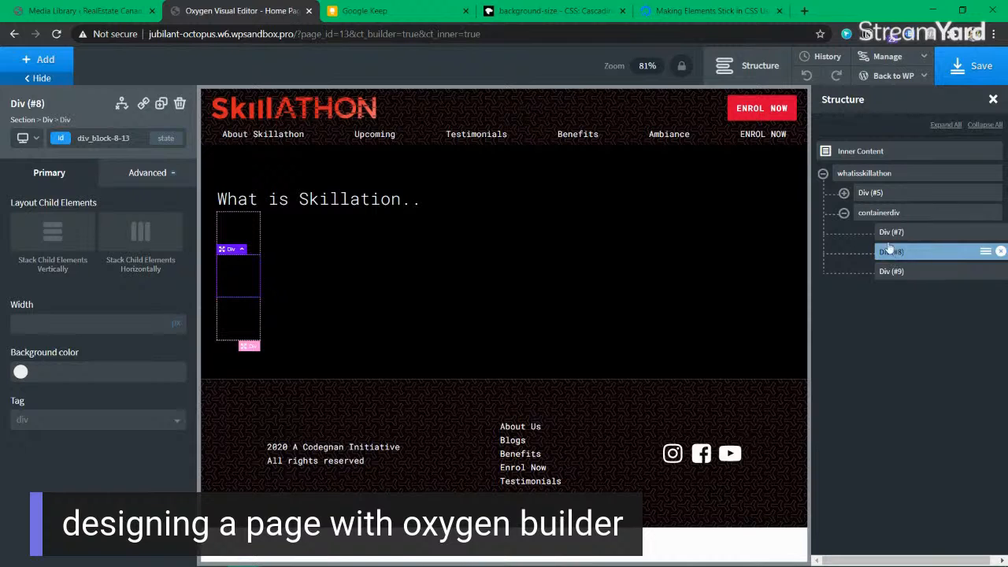
Step: Lay containerdiv's three divs out horizontally with Space Between distribution
{"action": "left_click", "coordinate": [883, 219]}
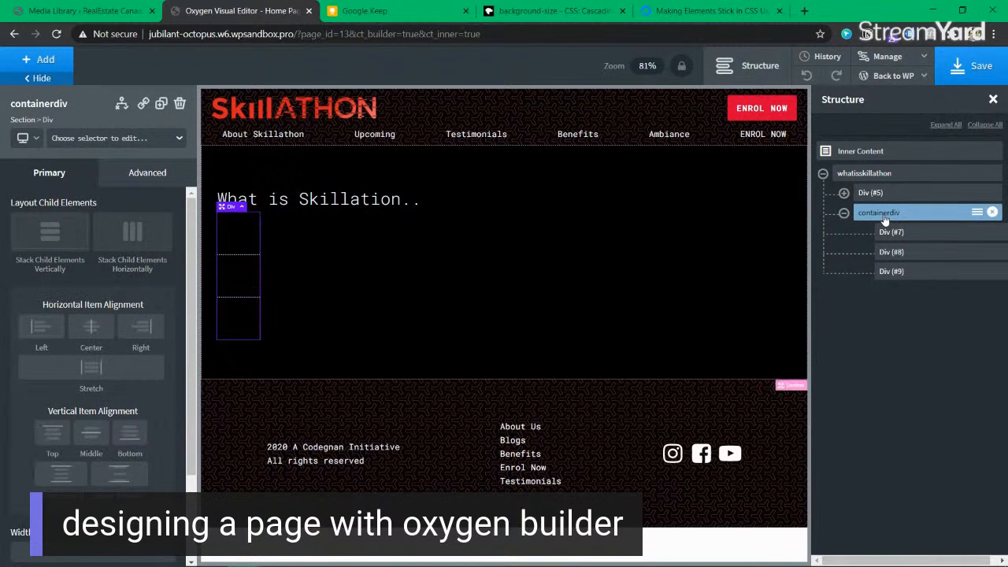
{"action": "left_click", "coordinate": [134, 237]}
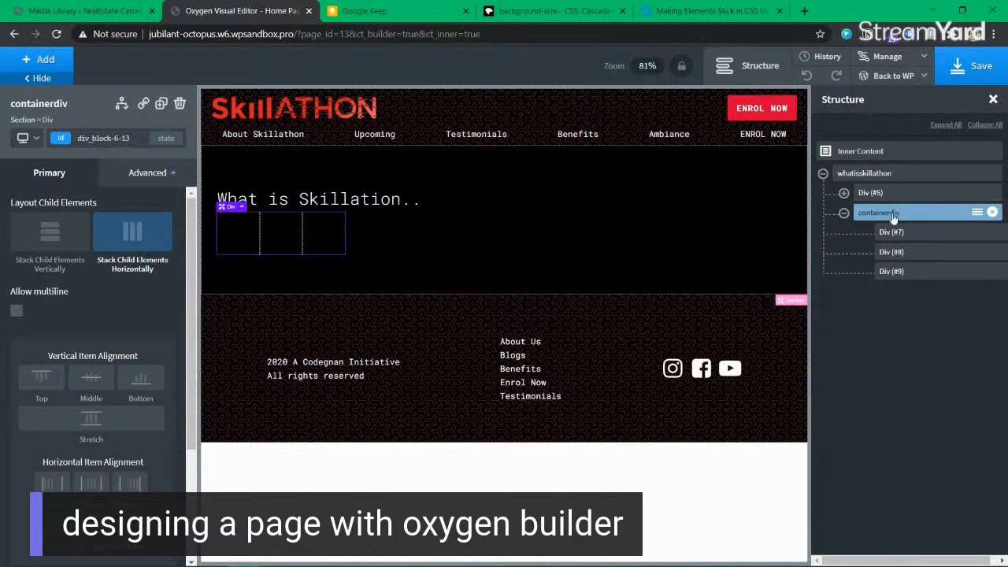
{"action": "scroll", "coordinate": [101, 424], "scroll_direction": "down", "scroll_amount": 3}
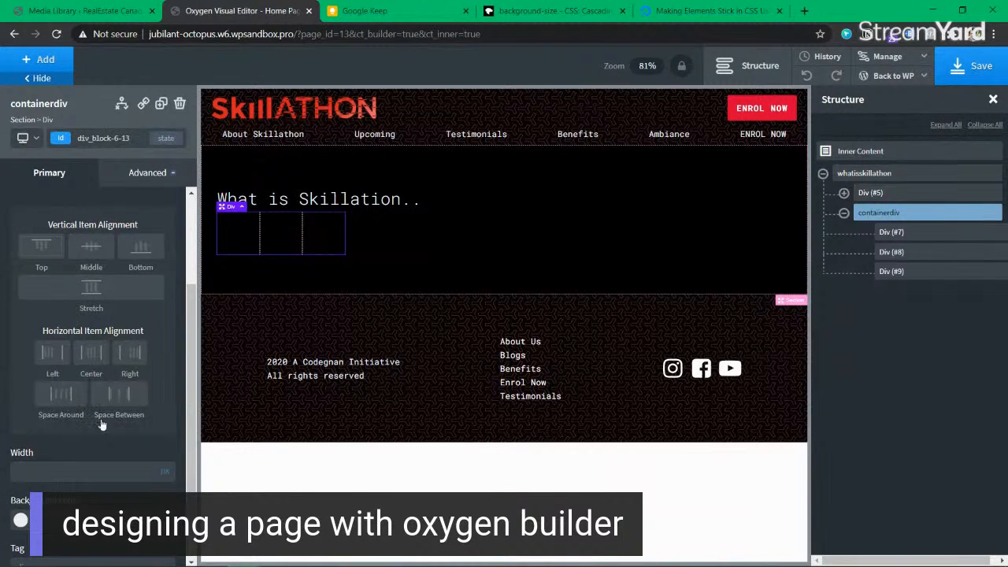
{"action": "left_click", "coordinate": [75, 404]}
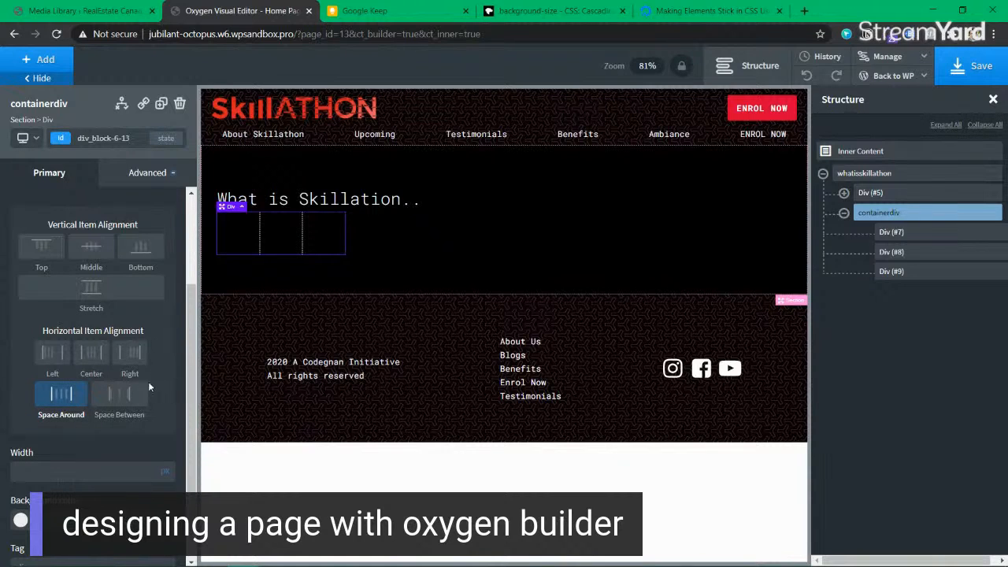
{"action": "left_click", "coordinate": [118, 398]}
{"action": "left_click", "coordinate": [68, 398]}
{"action": "left_click", "coordinate": [122, 397]}
{"action": "left_click", "coordinate": [57, 398]}
{"action": "left_click", "coordinate": [122, 398]}
{"action": "left_click", "coordinate": [389, 12]}
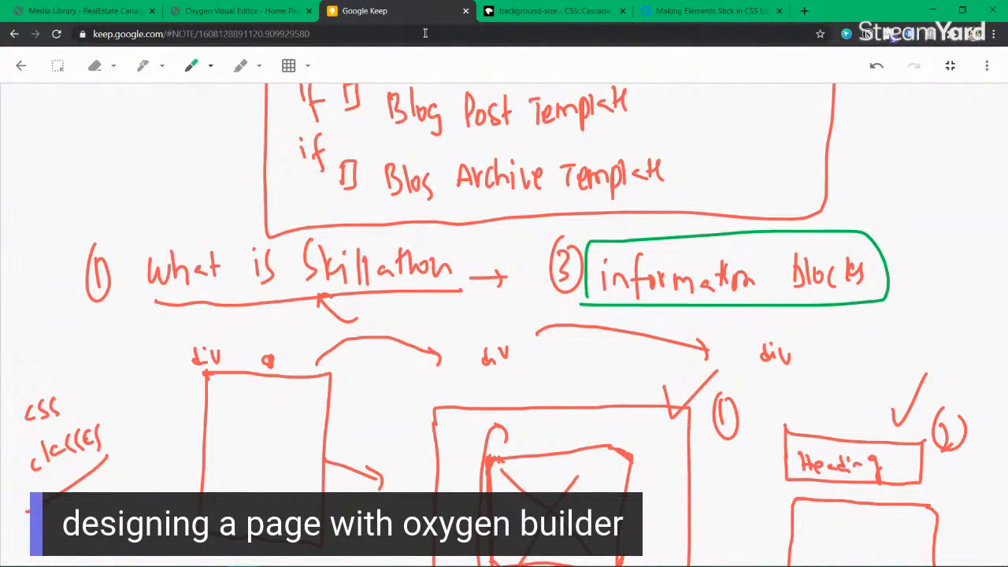
Step: Sketch a trial box on the blank canvas, then erase its strokes
{"action": "scroll", "coordinate": [461, 254], "scroll_direction": "down", "scroll_amount": 10}
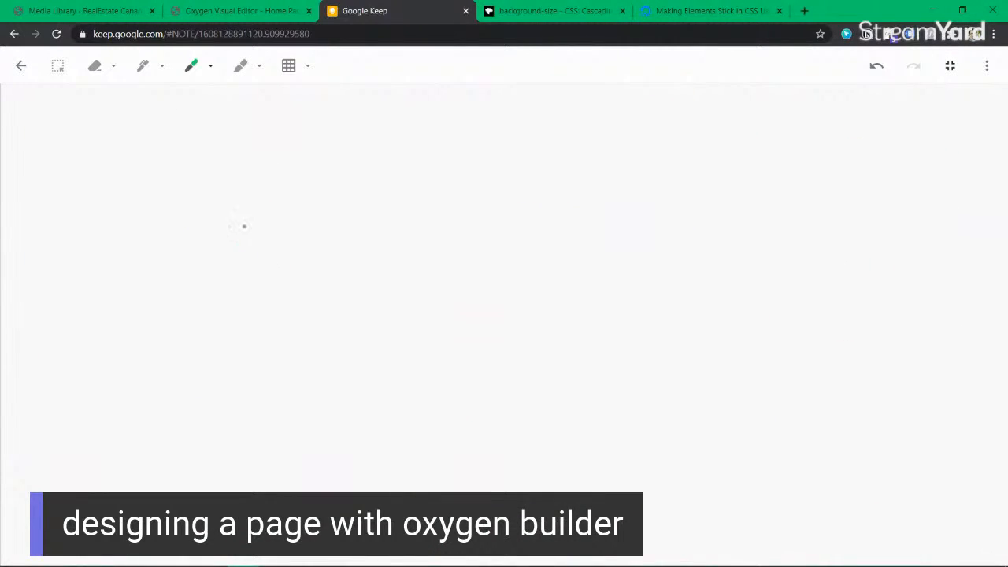
{"action": "left_click_drag", "start_coordinate": [183, 137], "coordinate": [180, 175]}
{"action": "left_click_drag", "start_coordinate": [183, 135], "coordinate": [316, 118]}
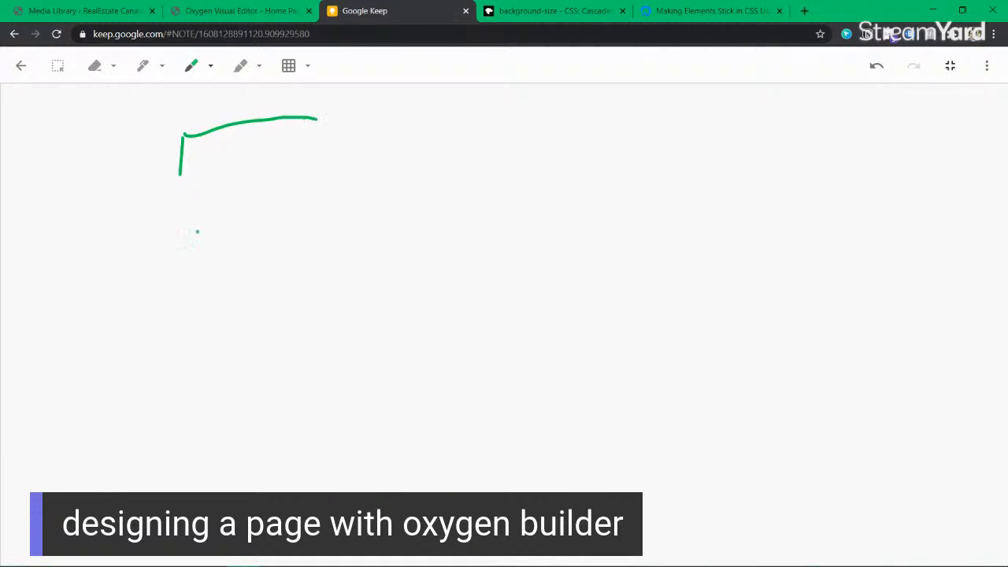
{"action": "left_click_drag", "start_coordinate": [180, 175], "coordinate": [179, 182]}
{"action": "left_click", "coordinate": [94, 66]}
{"action": "left_click", "coordinate": [203, 137]}
{"action": "left_click_drag", "start_coordinate": [144, 174], "coordinate": [177, 189]}
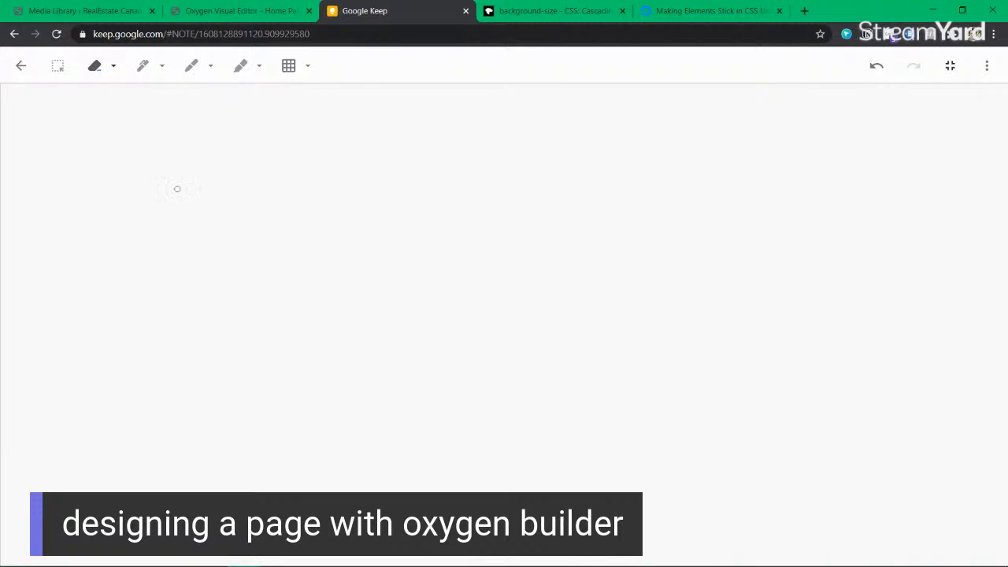
{"action": "left_click", "coordinate": [142, 66]}
Step: Handwrite the heading 'Buy the full bootcamp', finishing in green
{"action": "left_click_drag", "start_coordinate": [157, 137], "coordinate": [158, 160]}
{"action": "mouse_move", "coordinate": [158, 132]}
{"action": "left_mouse_down"}
{"action": "mouse_move", "coordinate": [178, 163]}
{"action": "mouse_move", "coordinate": [200, 146]}
{"action": "left_mouse_up"}
{"action": "left_click_drag", "start_coordinate": [217, 142], "coordinate": [221, 170]}
{"action": "mouse_move", "coordinate": [274, 124]}
{"action": "left_mouse_down"}
{"action": "mouse_move", "coordinate": [273, 156]}
{"action": "mouse_move", "coordinate": [283, 133]}
{"action": "left_mouse_up"}
{"action": "mouse_move", "coordinate": [283, 126]}
{"action": "left_mouse_down"}
{"action": "mouse_move", "coordinate": [293, 158]}
{"action": "mouse_move", "coordinate": [307, 143]}
{"action": "mouse_move", "coordinate": [345, 175]}
{"action": "mouse_move", "coordinate": [357, 150]}
{"action": "left_mouse_up"}
{"action": "left_click", "coordinate": [190, 65]}
{"action": "left_click_drag", "start_coordinate": [353, 155], "coordinate": [365, 167]}
{"action": "left_click_drag", "start_coordinate": [380, 136], "coordinate": [378, 161]}
{"action": "mouse_move", "coordinate": [420, 135]}
{"action": "left_mouse_down"}
{"action": "mouse_move", "coordinate": [418, 164]}
{"action": "mouse_move", "coordinate": [466, 158]}
{"action": "left_mouse_up"}
{"action": "left_click_drag", "start_coordinate": [470, 134], "coordinate": [469, 169]}
{"action": "mouse_move", "coordinate": [473, 161]}
{"action": "left_mouse_down"}
{"action": "mouse_move", "coordinate": [546, 168]}
{"action": "mouse_move", "coordinate": [552, 189]}
{"action": "left_mouse_up"}
Step: Box the heading, label it 'h1 | h2', and draw a double-headed arrow beneath
{"action": "mouse_move", "coordinate": [145, 122]}
{"action": "left_mouse_down"}
{"action": "mouse_move", "coordinate": [153, 211]}
{"action": "mouse_move", "coordinate": [332, 108]}
{"action": "mouse_move", "coordinate": [524, 124]}
{"action": "mouse_move", "coordinate": [562, 222]}
{"action": "mouse_move", "coordinate": [281, 228]}
{"action": "mouse_move", "coordinate": [163, 214]}
{"action": "mouse_move", "coordinate": [157, 204]}
{"action": "left_mouse_up"}
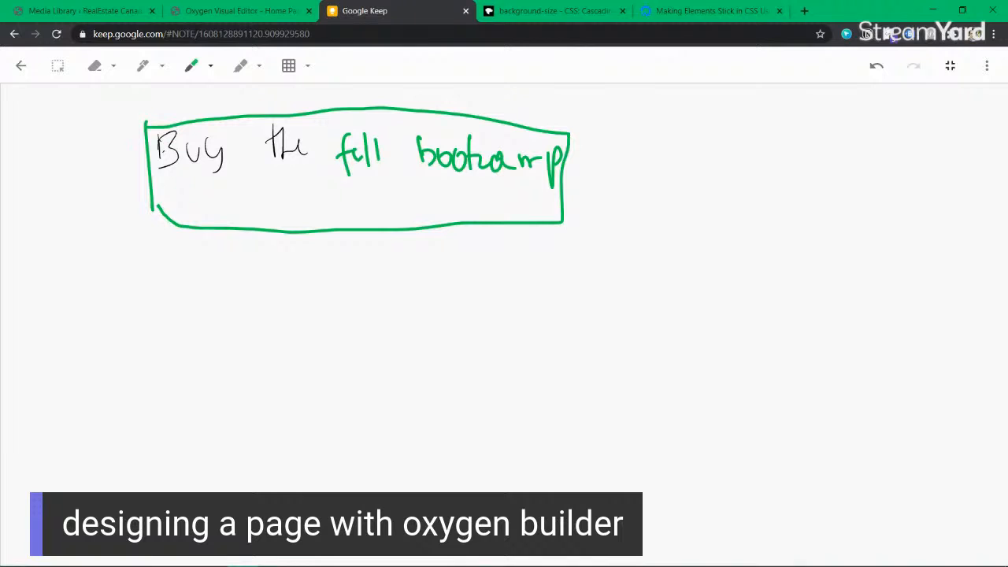
{"action": "left_click_drag", "start_coordinate": [139, 96], "coordinate": [162, 115]}
{"action": "left_click_drag", "start_coordinate": [175, 85], "coordinate": [176, 122]}
{"action": "mouse_move", "coordinate": [184, 90]}
{"action": "left_mouse_down"}
{"action": "mouse_move", "coordinate": [197, 115]}
{"action": "mouse_move", "coordinate": [220, 102]}
{"action": "left_mouse_up"}
{"action": "mouse_move", "coordinate": [169, 268]}
{"action": "left_mouse_down"}
{"action": "mouse_move", "coordinate": [559, 250]}
{"action": "mouse_move", "coordinate": [555, 261]}
{"action": "left_mouse_up"}
{"action": "left_click_drag", "start_coordinate": [175, 257], "coordinate": [178, 284]}
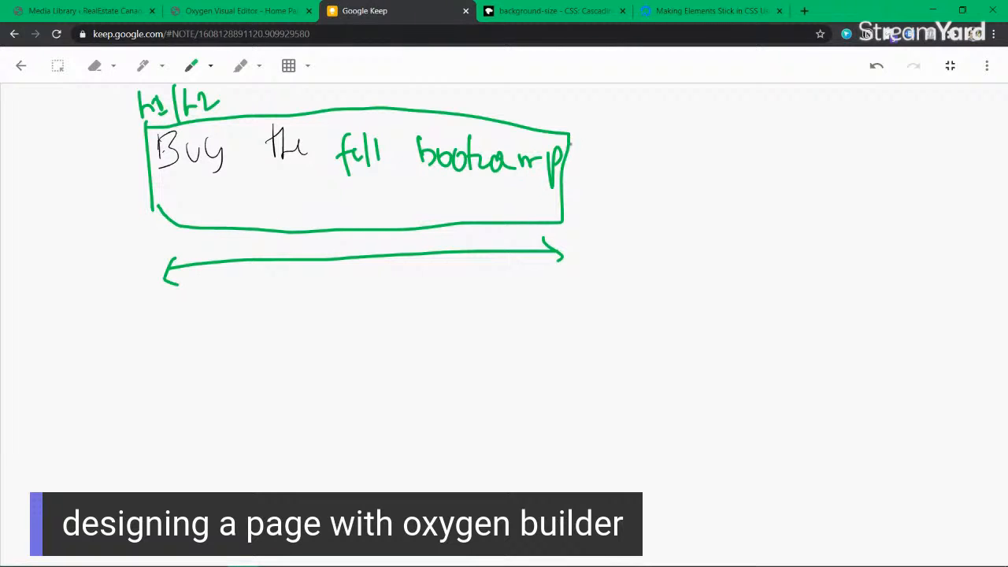
{"action": "left_click_drag", "start_coordinate": [539, 158], "coordinate": [542, 178]}
Step: Write 'div' below the arrow and draw a rectangle under it
{"action": "mouse_move", "coordinate": [173, 339]}
{"action": "left_mouse_down"}
{"action": "mouse_move", "coordinate": [175, 356]}
{"action": "mouse_move", "coordinate": [203, 339]}
{"action": "mouse_move", "coordinate": [187, 434]}
{"action": "left_mouse_up"}
{"action": "left_click_drag", "start_coordinate": [186, 368], "coordinate": [397, 348]}
{"action": "left_click_drag", "start_coordinate": [186, 435], "coordinate": [356, 432]}
{"action": "mouse_move", "coordinate": [389, 352]}
{"action": "left_mouse_down"}
{"action": "mouse_move", "coordinate": [408, 381]}
{"action": "mouse_move", "coordinate": [344, 440]}
{"action": "left_mouse_up"}
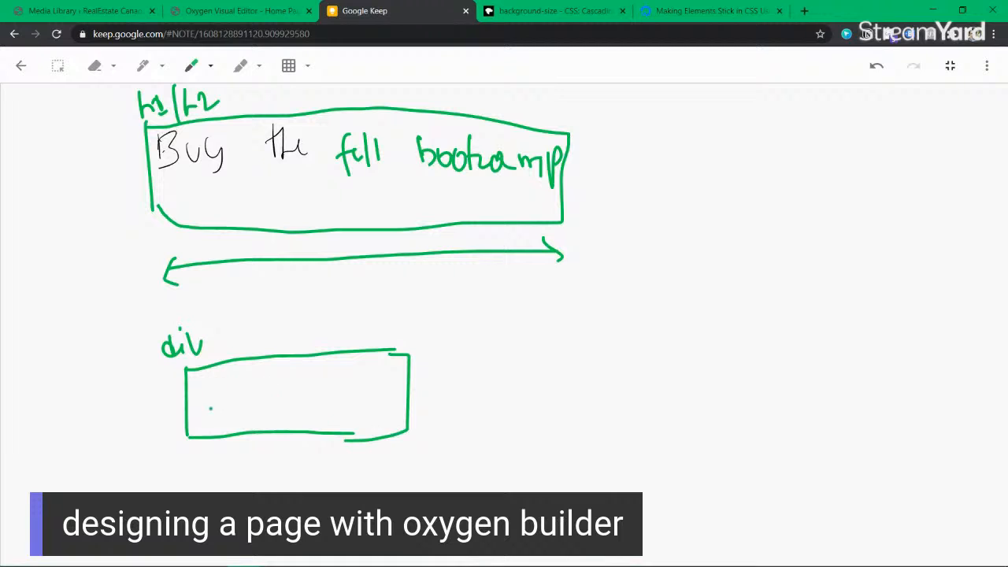
Step: Write 'The heading' inside the div box, with an arrow from the 'div' label
{"action": "left_click_drag", "start_coordinate": [206, 395], "coordinate": [206, 427]}
{"action": "mouse_move", "coordinate": [206, 409]}
{"action": "left_mouse_down"}
{"action": "mouse_move", "coordinate": [220, 408]}
{"action": "mouse_move", "coordinate": [228, 422]}
{"action": "left_mouse_up"}
{"action": "mouse_move", "coordinate": [222, 421]}
{"action": "left_mouse_down"}
{"action": "mouse_move", "coordinate": [234, 417]}
{"action": "mouse_move", "coordinate": [217, 412]}
{"action": "mouse_move", "coordinate": [236, 407]}
{"action": "mouse_move", "coordinate": [243, 384]}
{"action": "left_mouse_up"}
{"action": "mouse_move", "coordinate": [248, 381]}
{"action": "left_mouse_down"}
{"action": "mouse_move", "coordinate": [268, 401]}
{"action": "mouse_move", "coordinate": [309, 388]}
{"action": "mouse_move", "coordinate": [311, 404]}
{"action": "left_mouse_up"}
{"action": "left_click_drag", "start_coordinate": [318, 399], "coordinate": [335, 397]}
{"action": "mouse_move", "coordinate": [344, 376]}
{"action": "left_mouse_down"}
{"action": "mouse_move", "coordinate": [346, 405]}
{"action": "mouse_move", "coordinate": [357, 381]}
{"action": "left_mouse_up"}
{"action": "left_click_drag", "start_coordinate": [362, 390], "coordinate": [385, 414]}
{"action": "mouse_move", "coordinate": [202, 333]}
{"action": "left_mouse_down"}
{"action": "mouse_move", "coordinate": [203, 344]}
{"action": "mouse_move", "coordinate": [238, 322]}
{"action": "mouse_move", "coordinate": [240, 347]}
{"action": "left_mouse_up"}
{"action": "left_click_drag", "start_coordinate": [231, 334], "coordinate": [249, 332]}
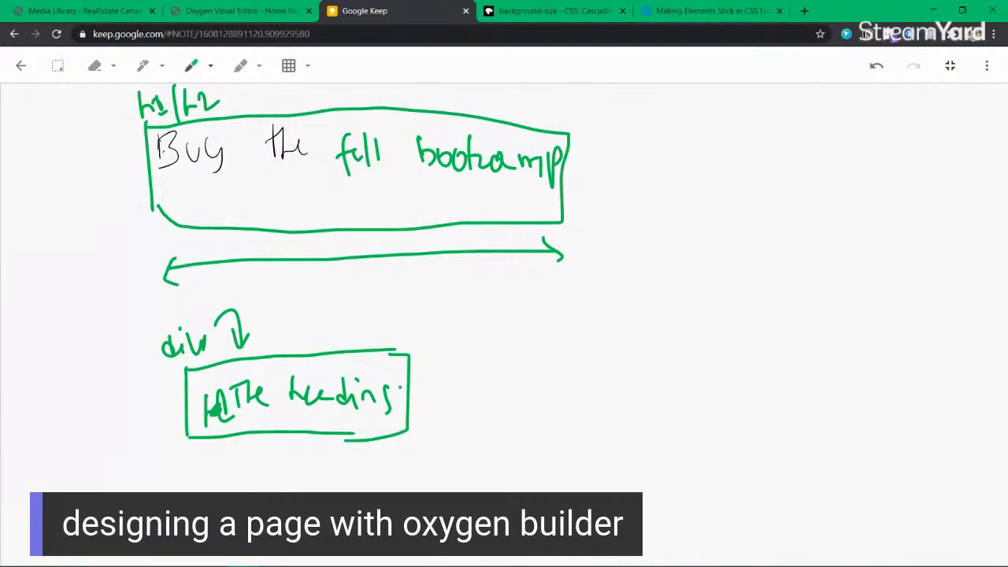
Step: Draw a 'section' box holding a second 'div' label, an inner box marked 'p'
{"action": "left_click_drag", "start_coordinate": [493, 288], "coordinate": [493, 323]}
{"action": "left_click", "coordinate": [502, 304]}
{"action": "mouse_move", "coordinate": [504, 309]}
{"action": "left_mouse_down"}
{"action": "mouse_move", "coordinate": [505, 321]}
{"action": "mouse_move", "coordinate": [526, 313]}
{"action": "left_mouse_up"}
{"action": "left_click_drag", "start_coordinate": [481, 351], "coordinate": [485, 422]}
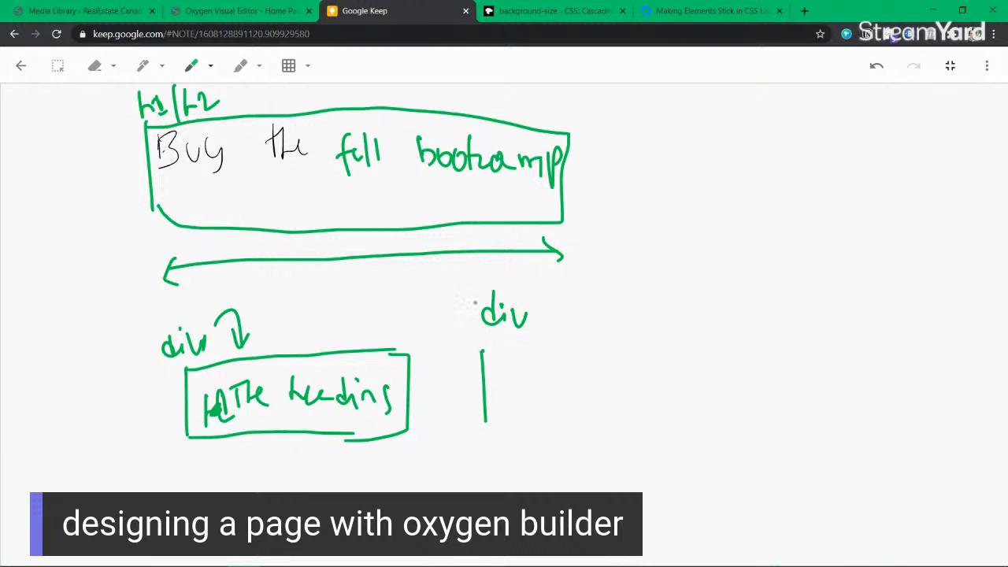
{"action": "mouse_move", "coordinate": [445, 260]}
{"action": "left_mouse_down"}
{"action": "mouse_move", "coordinate": [452, 482]}
{"action": "mouse_move", "coordinate": [463, 270]}
{"action": "mouse_move", "coordinate": [716, 273]}
{"action": "mouse_move", "coordinate": [955, 298]}
{"action": "mouse_move", "coordinate": [946, 474]}
{"action": "mouse_move", "coordinate": [736, 490]}
{"action": "mouse_move", "coordinate": [457, 484]}
{"action": "left_mouse_up"}
{"action": "mouse_move", "coordinate": [589, 258]}
{"action": "left_mouse_down"}
{"action": "mouse_move", "coordinate": [597, 270]}
{"action": "mouse_move", "coordinate": [644, 260]}
{"action": "mouse_move", "coordinate": [674, 268]}
{"action": "left_mouse_up"}
{"action": "left_click_drag", "start_coordinate": [675, 271], "coordinate": [696, 258]}
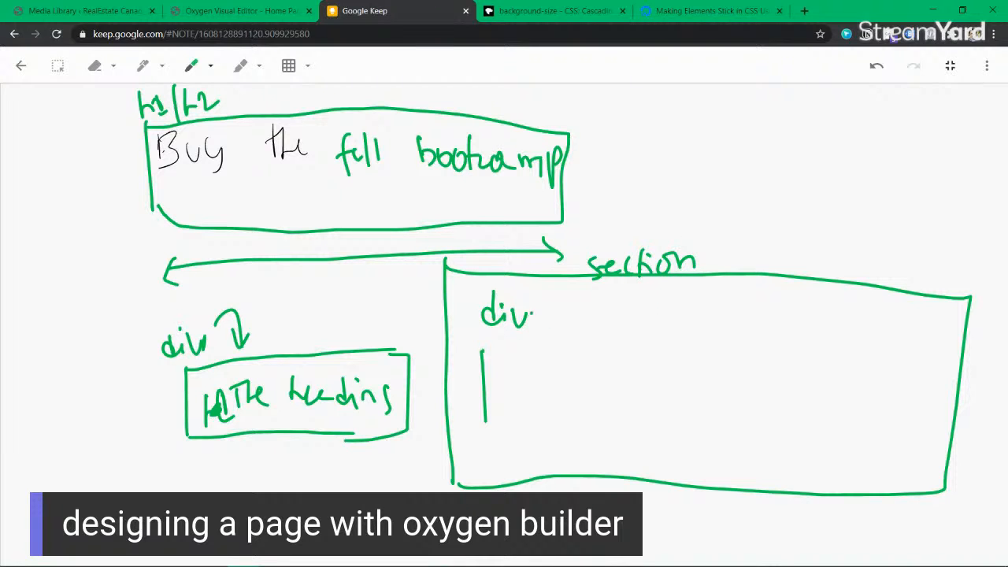
{"action": "mouse_move", "coordinate": [483, 352]}
{"action": "left_mouse_down"}
{"action": "mouse_move", "coordinate": [698, 343]}
{"action": "mouse_move", "coordinate": [670, 410]}
{"action": "mouse_move", "coordinate": [483, 420]}
{"action": "left_mouse_up"}
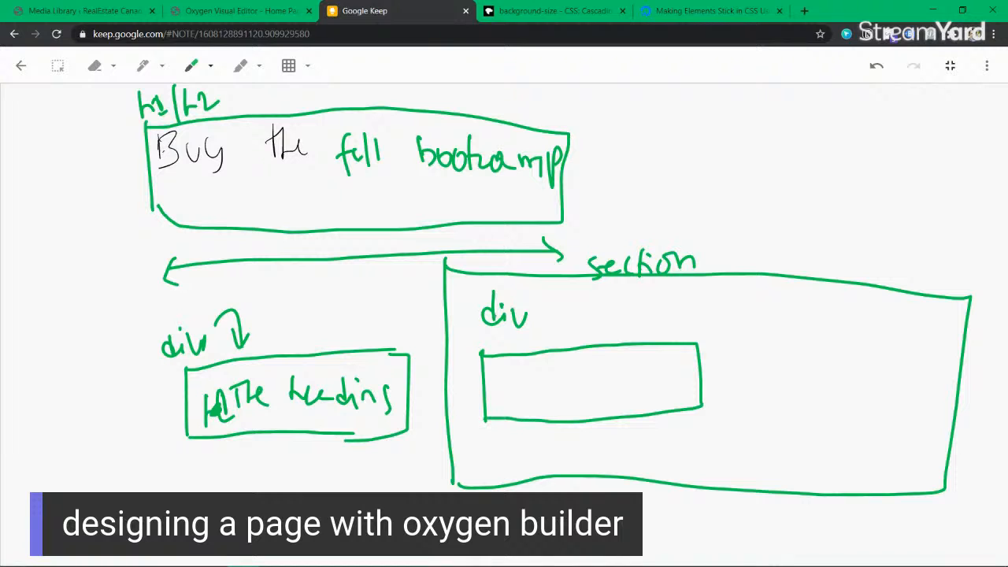
{"action": "mouse_move", "coordinate": [499, 339]}
{"action": "left_mouse_down"}
{"action": "mouse_move", "coordinate": [501, 399]}
{"action": "mouse_move", "coordinate": [558, 385]}
{"action": "mouse_move", "coordinate": [696, 378]}
{"action": "left_mouse_up"}
{"action": "left_click", "coordinate": [512, 341]}
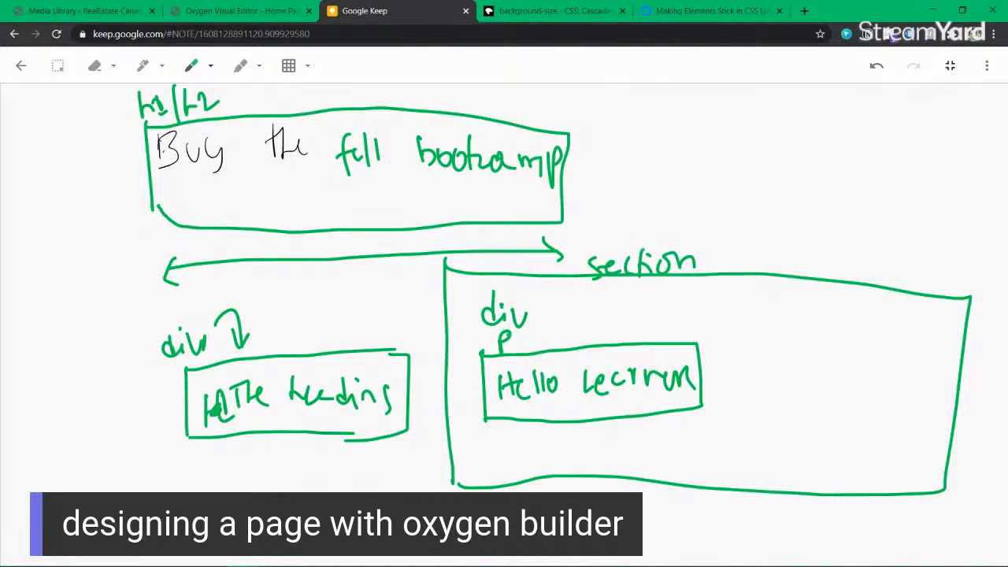
Step: Link the div to the 'Hello Learner' box and add a boxed '100%' width note
{"action": "mouse_move", "coordinate": [536, 315]}
{"action": "left_mouse_down"}
{"action": "mouse_move", "coordinate": [554, 314]}
{"action": "mouse_move", "coordinate": [551, 349]}
{"action": "left_mouse_up"}
{"action": "left_click_drag", "start_coordinate": [614, 372], "coordinate": [626, 387]}
{"action": "mouse_move", "coordinate": [539, 308]}
{"action": "left_mouse_down"}
{"action": "mouse_move", "coordinate": [639, 304]}
{"action": "mouse_move", "coordinate": [635, 315]}
{"action": "mouse_move", "coordinate": [666, 319]}
{"action": "mouse_move", "coordinate": [678, 305]}
{"action": "left_mouse_up"}
{"action": "mouse_move", "coordinate": [697, 304]}
{"action": "left_mouse_down"}
{"action": "mouse_move", "coordinate": [694, 315]}
{"action": "mouse_move", "coordinate": [697, 304]}
{"action": "left_mouse_up"}
{"action": "left_click_drag", "start_coordinate": [722, 295], "coordinate": [712, 318]}
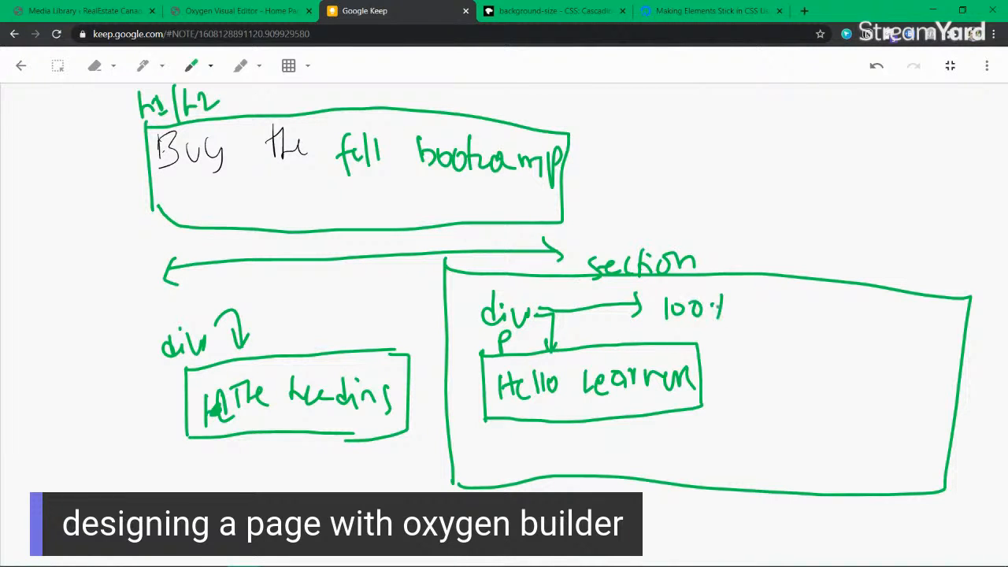
{"action": "left_click_drag", "start_coordinate": [665, 287], "coordinate": [667, 333]}
{"action": "mouse_move", "coordinate": [740, 331]}
{"action": "left_mouse_down"}
{"action": "mouse_move", "coordinate": [668, 332]}
{"action": "mouse_move", "coordinate": [663, 297]}
{"action": "mouse_move", "coordinate": [665, 323]}
{"action": "left_mouse_up"}
{"action": "mouse_move", "coordinate": [727, 289]}
{"action": "left_mouse_down"}
{"action": "mouse_move", "coordinate": [713, 258]}
{"action": "mouse_move", "coordinate": [724, 253]}
{"action": "left_mouse_up"}
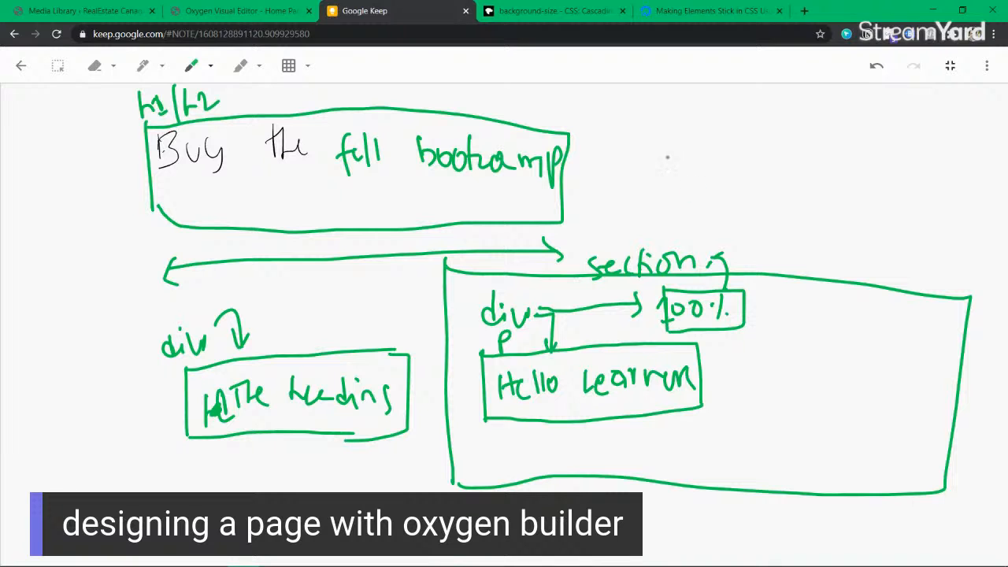
{"action": "scroll", "coordinate": [557, 341], "scroll_direction": "down", "scroll_amount": 5}
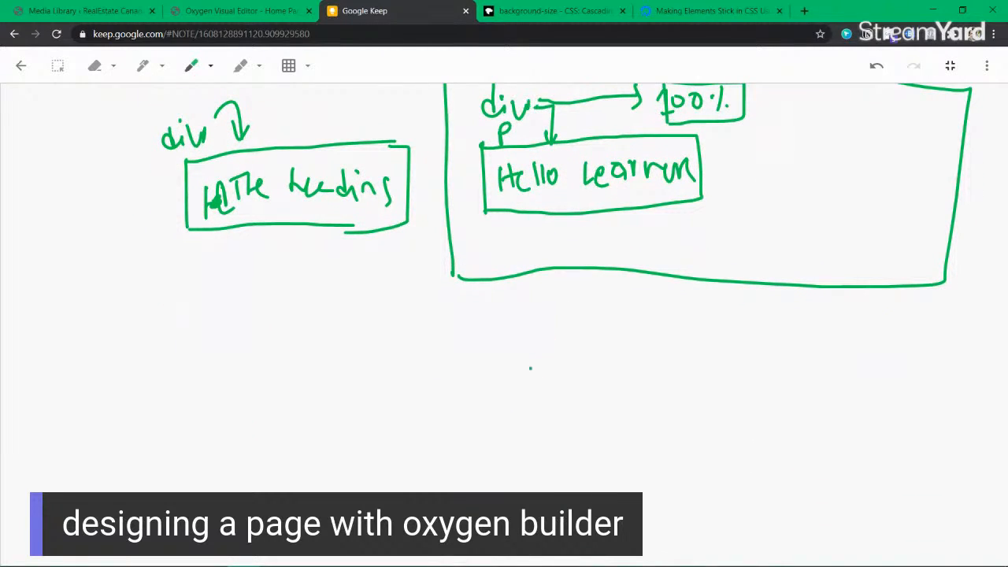
Step: Draw a second large box below and label it 'section'
{"action": "mouse_move", "coordinate": [459, 338]}
{"action": "left_mouse_down"}
{"action": "mouse_move", "coordinate": [462, 470]}
{"action": "mouse_move", "coordinate": [499, 334]}
{"action": "mouse_move", "coordinate": [811, 326]}
{"action": "mouse_move", "coordinate": [943, 337]}
{"action": "left_mouse_up"}
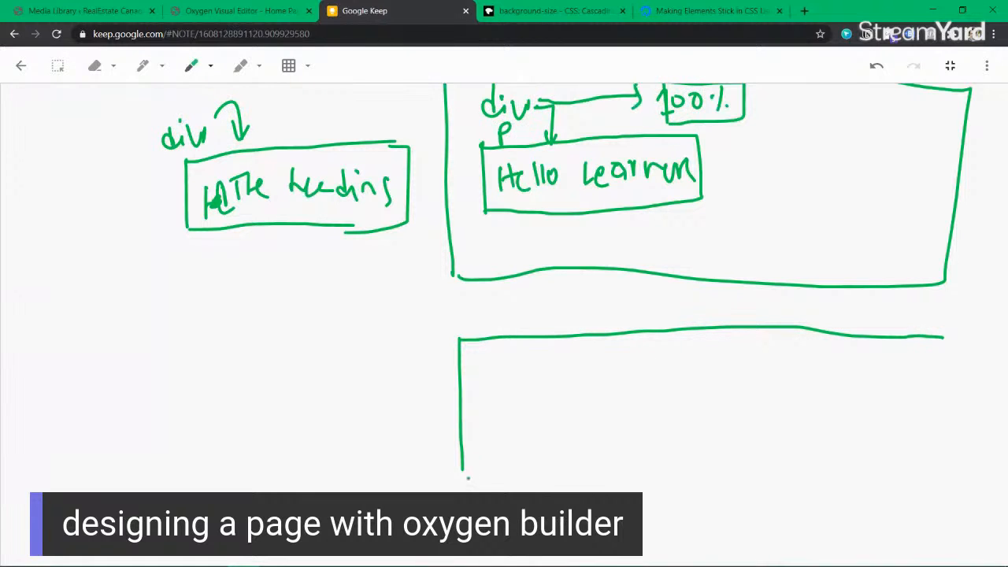
{"action": "left_click_drag", "start_coordinate": [463, 467], "coordinate": [920, 473]}
{"action": "left_click_drag", "start_coordinate": [943, 337], "coordinate": [924, 474]}
{"action": "mouse_move", "coordinate": [455, 314]}
{"action": "left_mouse_down"}
{"action": "mouse_move", "coordinate": [450, 336]}
{"action": "mouse_move", "coordinate": [485, 326]}
{"action": "left_mouse_up"}
{"action": "mouse_move", "coordinate": [497, 312]}
{"action": "left_mouse_down"}
{"action": "mouse_move", "coordinate": [516, 308]}
{"action": "mouse_move", "coordinate": [507, 326]}
{"action": "left_mouse_up"}
{"action": "left_click_drag", "start_coordinate": [524, 309], "coordinate": [529, 308]}
{"action": "left_click_drag", "start_coordinate": [537, 323], "coordinate": [551, 319]}
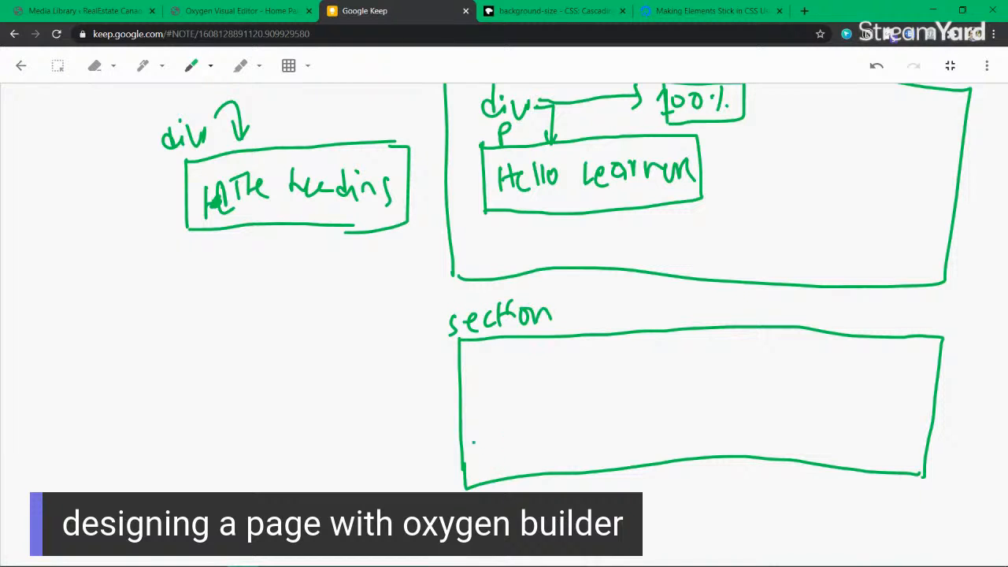
Step: Draw a full-width inner box labelled 'div' with a '100%' width note
{"action": "mouse_move", "coordinate": [475, 386]}
{"action": "left_mouse_down"}
{"action": "mouse_move", "coordinate": [475, 432]}
{"action": "mouse_move", "coordinate": [480, 394]}
{"action": "mouse_move", "coordinate": [559, 386]}
{"action": "mouse_move", "coordinate": [743, 381]}
{"action": "mouse_move", "coordinate": [922, 395]}
{"action": "left_mouse_up"}
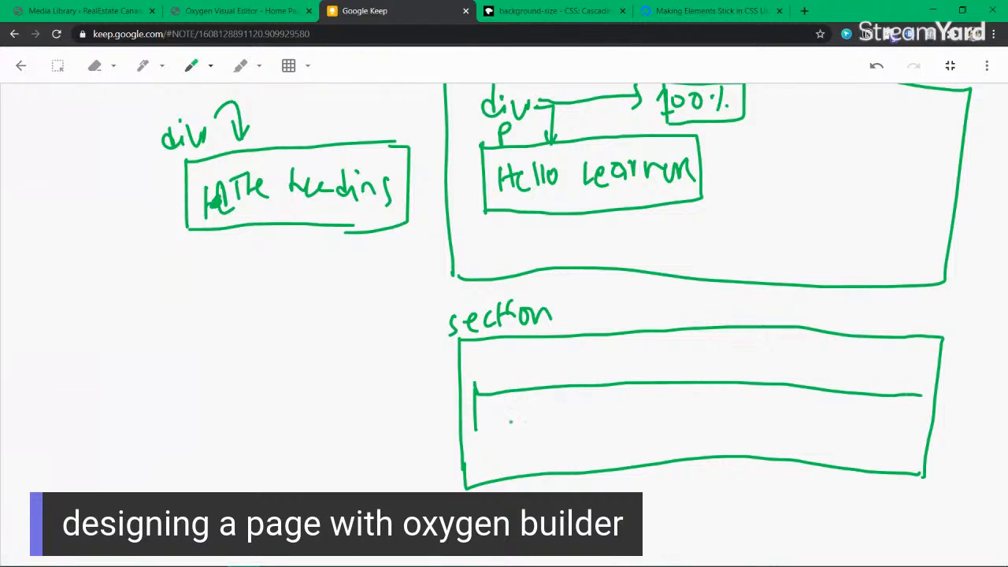
{"action": "mouse_move", "coordinate": [475, 432]}
{"action": "left_mouse_down"}
{"action": "mouse_move", "coordinate": [782, 425]}
{"action": "mouse_move", "coordinate": [920, 435]}
{"action": "mouse_move", "coordinate": [925, 387]}
{"action": "left_mouse_up"}
{"action": "left_click_drag", "start_coordinate": [505, 368], "coordinate": [509, 377]}
{"action": "mouse_move", "coordinate": [514, 367]}
{"action": "left_mouse_down"}
{"action": "mouse_move", "coordinate": [515, 377]}
{"action": "mouse_move", "coordinate": [531, 363]}
{"action": "mouse_move", "coordinate": [553, 367]}
{"action": "left_mouse_up"}
{"action": "left_click", "coordinate": [516, 361]}
{"action": "left_click_drag", "start_coordinate": [545, 378], "coordinate": [569, 375]}
{"action": "left_click_drag", "start_coordinate": [578, 362], "coordinate": [602, 364]}
{"action": "left_click_drag", "start_coordinate": [612, 356], "coordinate": [606, 377]}
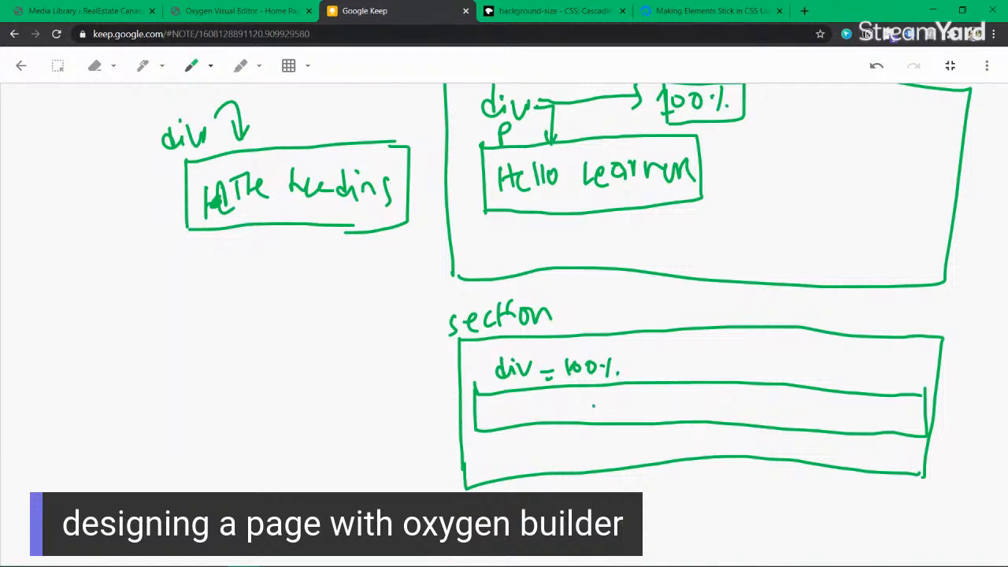
Step: Write 'Hello Learner' inside the inner box, then return to the Oxygen page builder
{"action": "left_click_drag", "start_coordinate": [615, 396], "coordinate": [615, 420]}
{"action": "left_click_drag", "start_coordinate": [625, 398], "coordinate": [627, 406]}
{"action": "left_click_drag", "start_coordinate": [640, 409], "coordinate": [634, 422]}
{"action": "mouse_move", "coordinate": [644, 393]}
{"action": "left_mouse_down"}
{"action": "mouse_move", "coordinate": [648, 421]}
{"action": "mouse_move", "coordinate": [705, 418]}
{"action": "left_mouse_up"}
{"action": "mouse_move", "coordinate": [720, 404]}
{"action": "left_mouse_down"}
{"action": "mouse_move", "coordinate": [718, 417]}
{"action": "mouse_move", "coordinate": [757, 407]}
{"action": "left_mouse_up"}
{"action": "left_click_drag", "start_coordinate": [761, 411], "coordinate": [781, 407]}
{"action": "left_click_drag", "start_coordinate": [783, 417], "coordinate": [792, 396]}
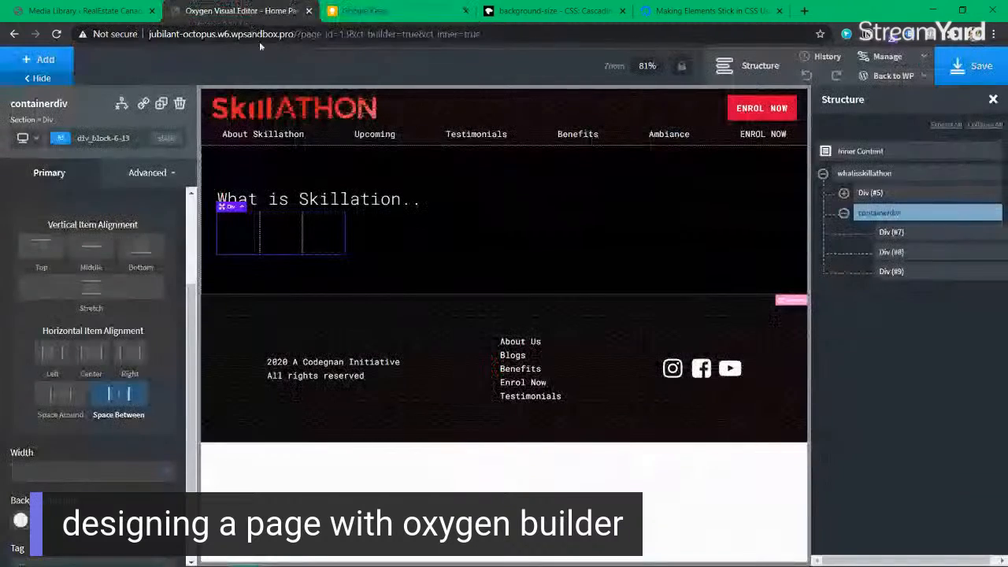
{"action": "left_click", "coordinate": [244, 10]}
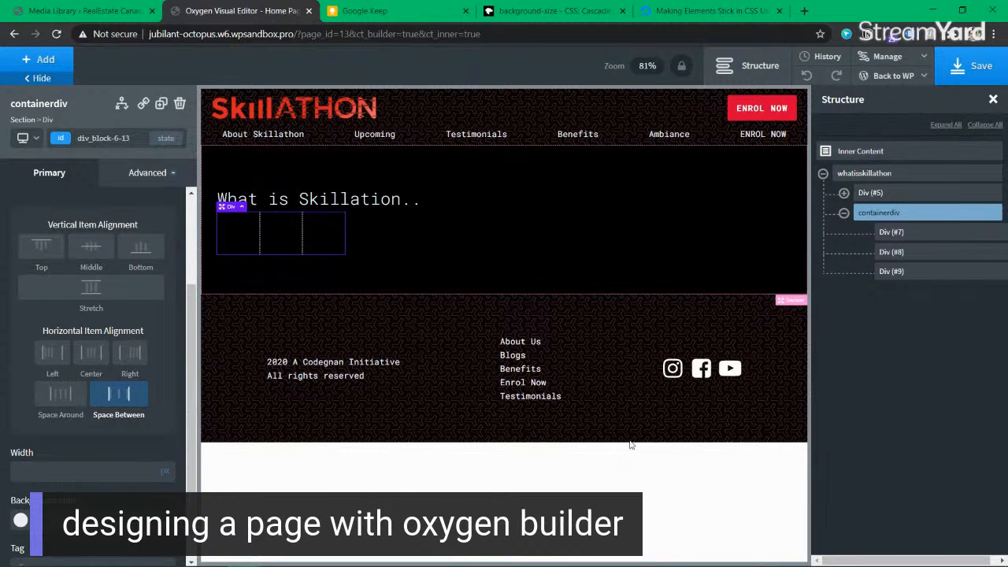
Step: Set containerdiv's width to 100%, then check each of its three child divs
{"action": "left_click", "coordinate": [43, 470]}
{"action": "type", "text": "100"}
{"action": "mouse_move", "coordinate": [166, 477]}
{"action": "left_click", "coordinate": [168, 466]}
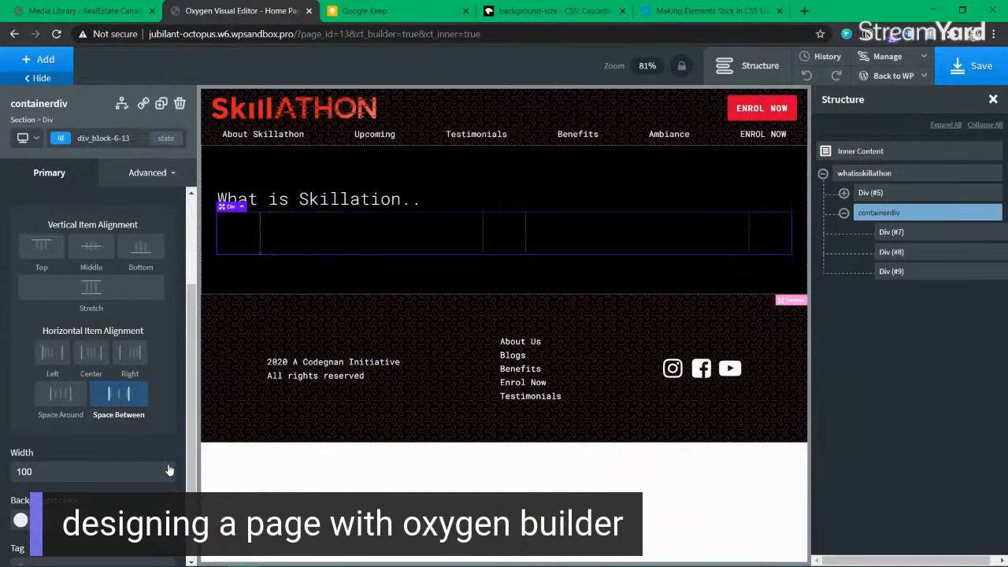
{"action": "left_click", "coordinate": [226, 234]}
{"action": "left_click", "coordinate": [507, 232]}
{"action": "left_click", "coordinate": [757, 233]}
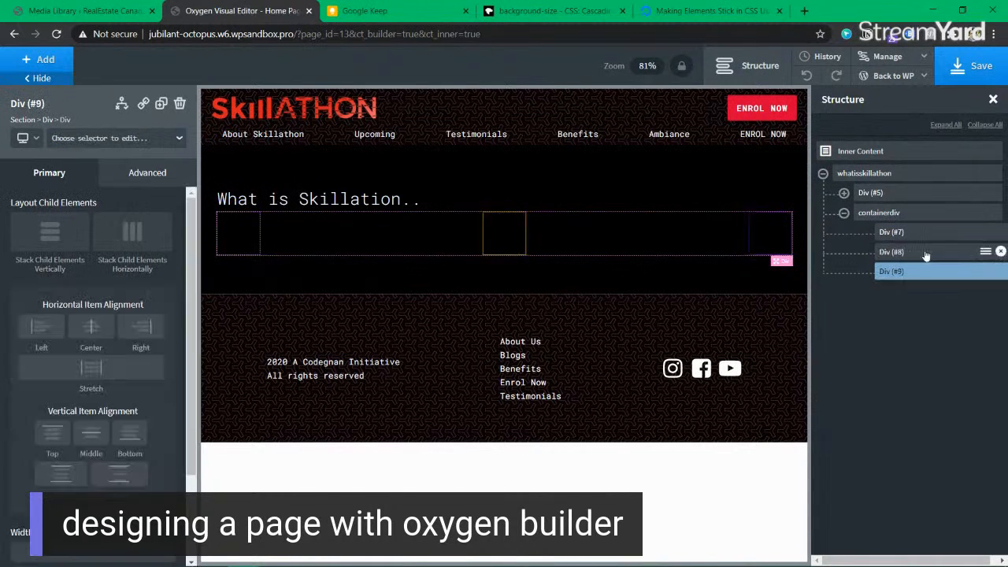
{"action": "left_click", "coordinate": [888, 212]}
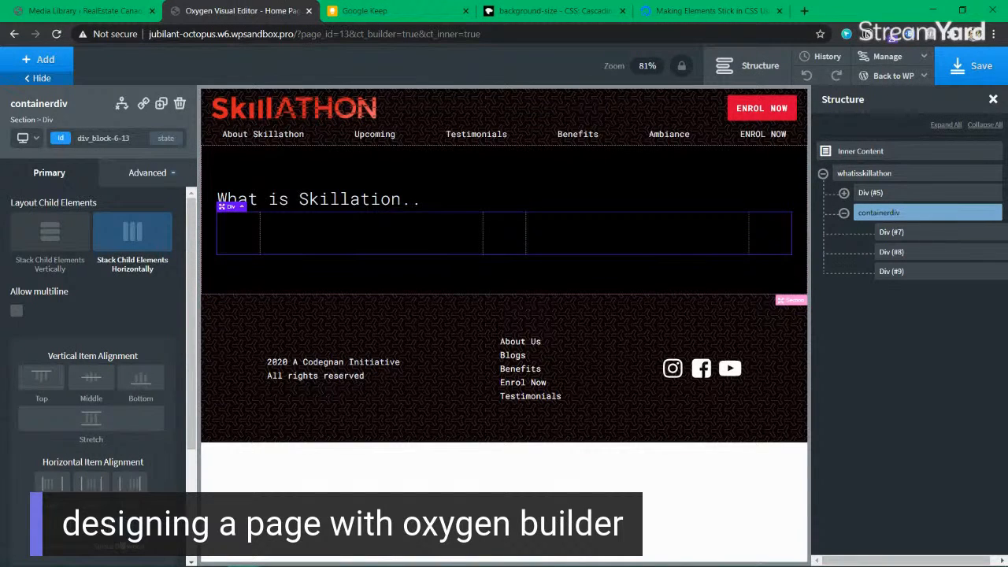
Step: Set containerdiv's horizontal item alignment to Space Around and save the page
{"action": "left_click", "coordinate": [66, 545]}
{"action": "left_click", "coordinate": [313, 233]}
{"action": "left_click", "coordinate": [506, 231]}
{"action": "left_click", "coordinate": [717, 238]}
{"action": "left_click", "coordinate": [715, 236]}
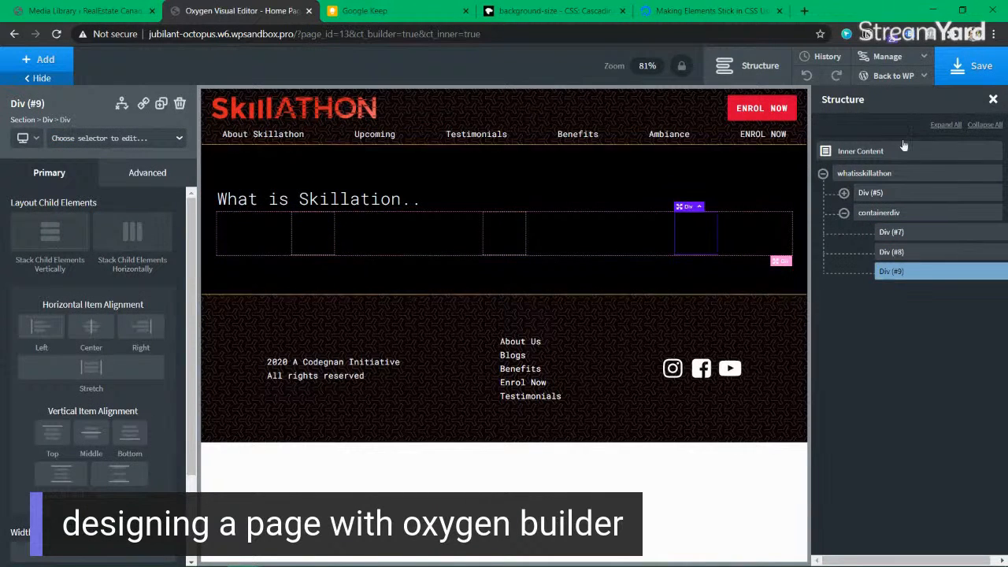
{"action": "left_click", "coordinate": [981, 68]}
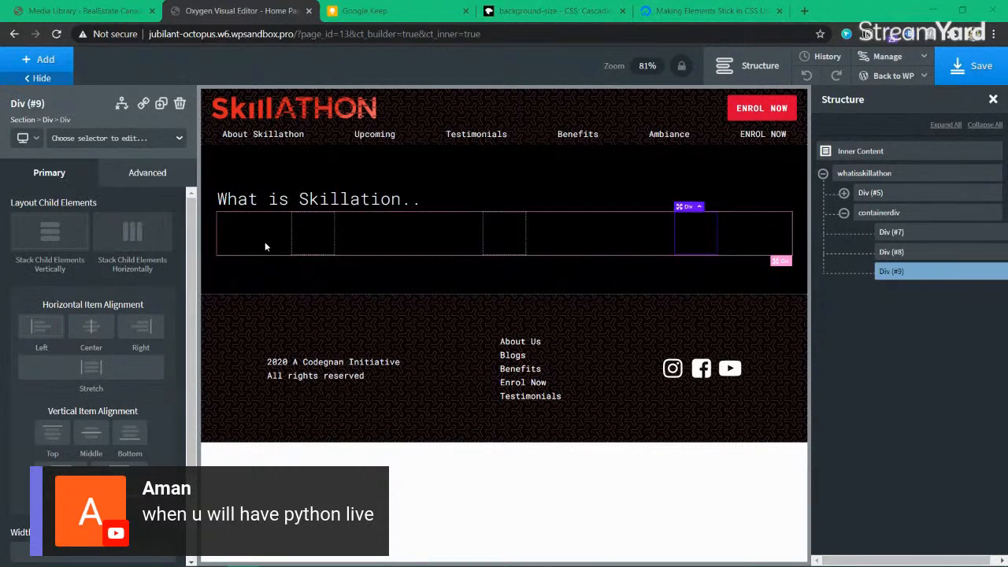
Step: Reselect Div (#7), Div (#8), Div (#9), then containerdiv
{"action": "left_click", "coordinate": [317, 238]}
{"action": "left_click", "coordinate": [504, 236]}
{"action": "left_click", "coordinate": [708, 236]}
{"action": "left_click", "coordinate": [882, 213]}
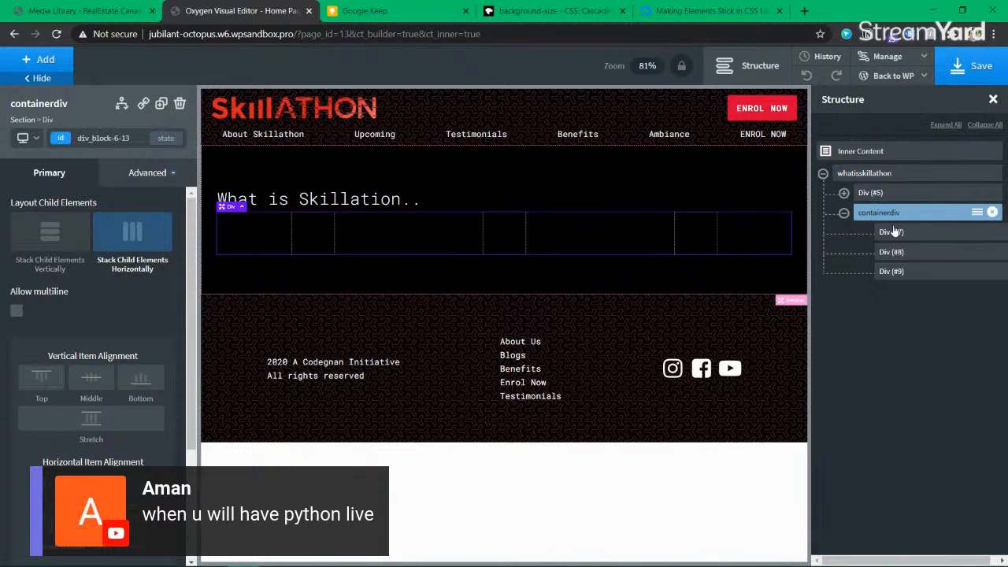
Step: Give containerdiv 20 px top and bottom margins in Advanced > Size & Spacing, then save
{"action": "left_click", "coordinate": [136, 178]}
{"action": "left_click", "coordinate": [98, 247]}
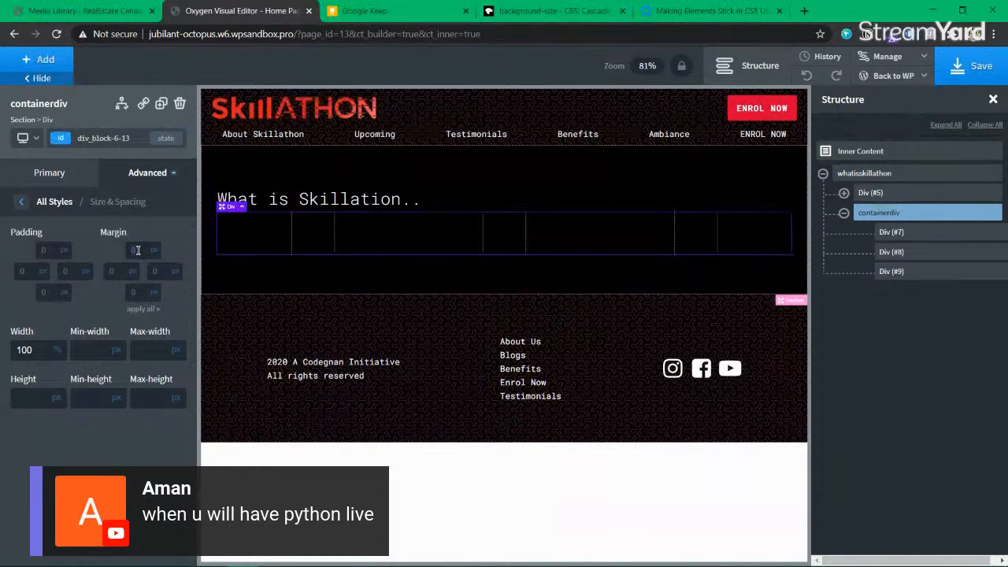
{"action": "left_click", "coordinate": [137, 250]}
{"action": "type", "text": "20"}
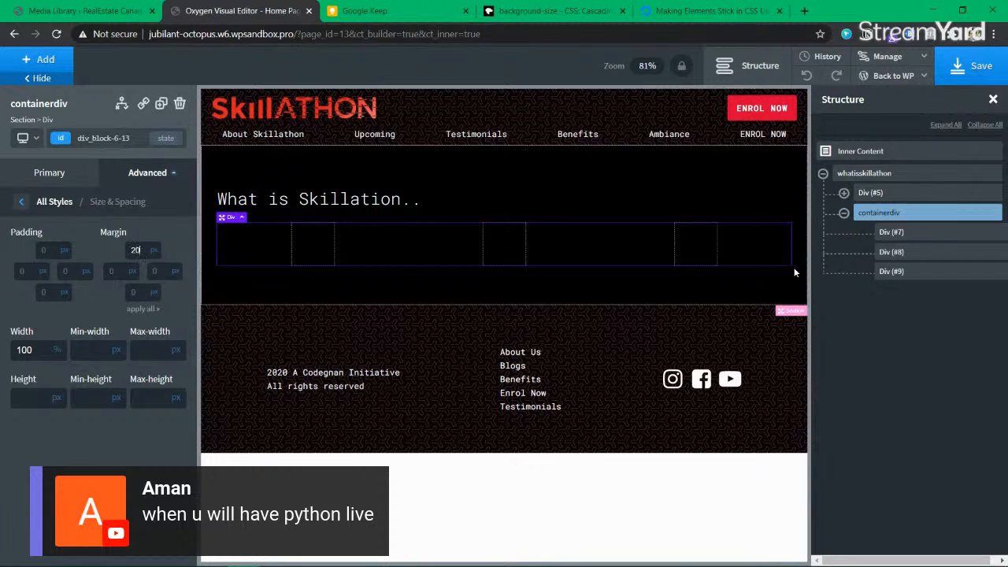
{"action": "left_click", "coordinate": [141, 292]}
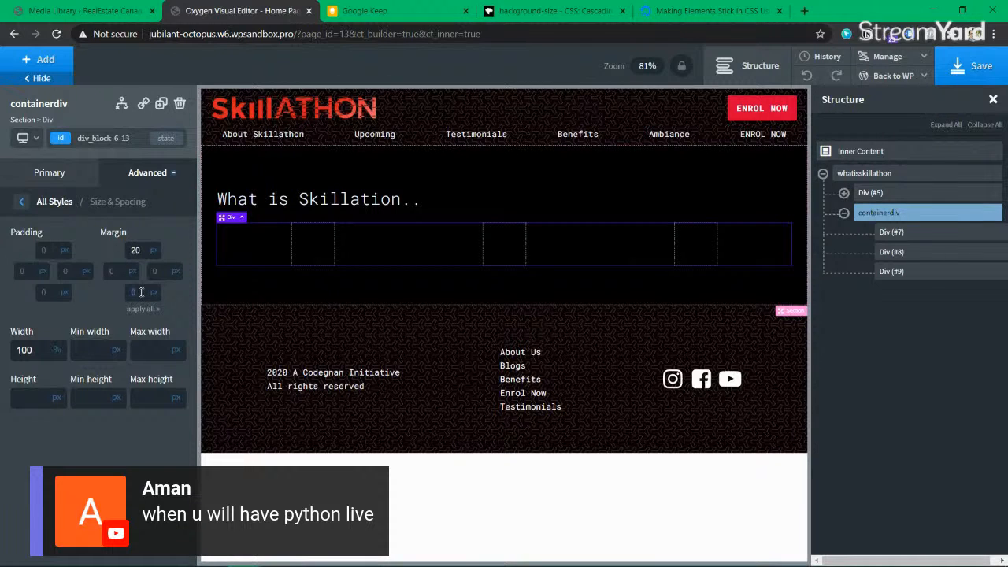
{"action": "type", "text": "20"}
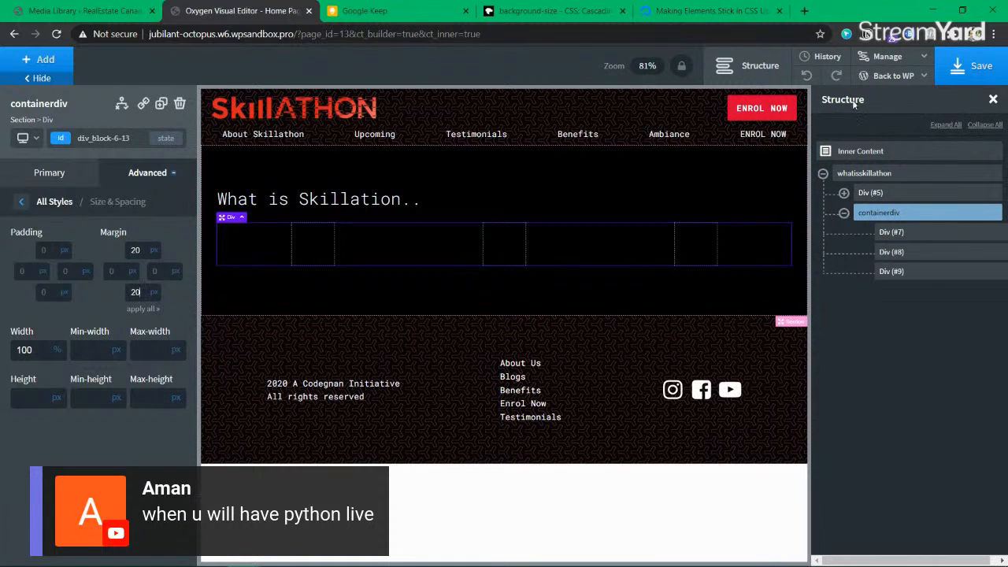
{"action": "left_click", "coordinate": [980, 67]}
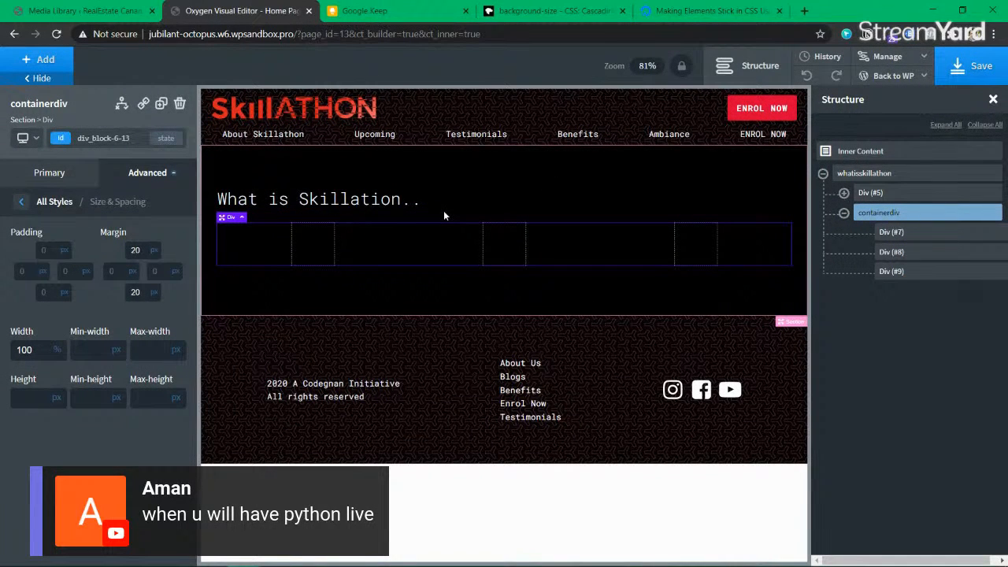
{"action": "left_click", "coordinate": [892, 233]}
{"action": "left_click", "coordinate": [893, 252]}
{"action": "left_click", "coordinate": [895, 272]}
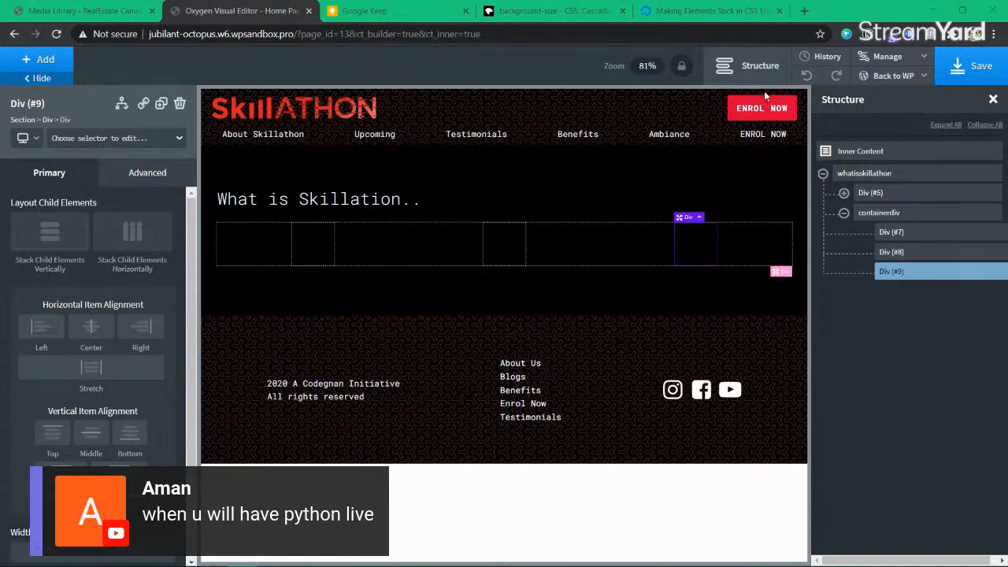
Step: Load the presenter's personal website in a new tab and scroll through it
{"action": "left_click", "coordinate": [804, 11]}
{"action": "type", "text": "jaswanth"}
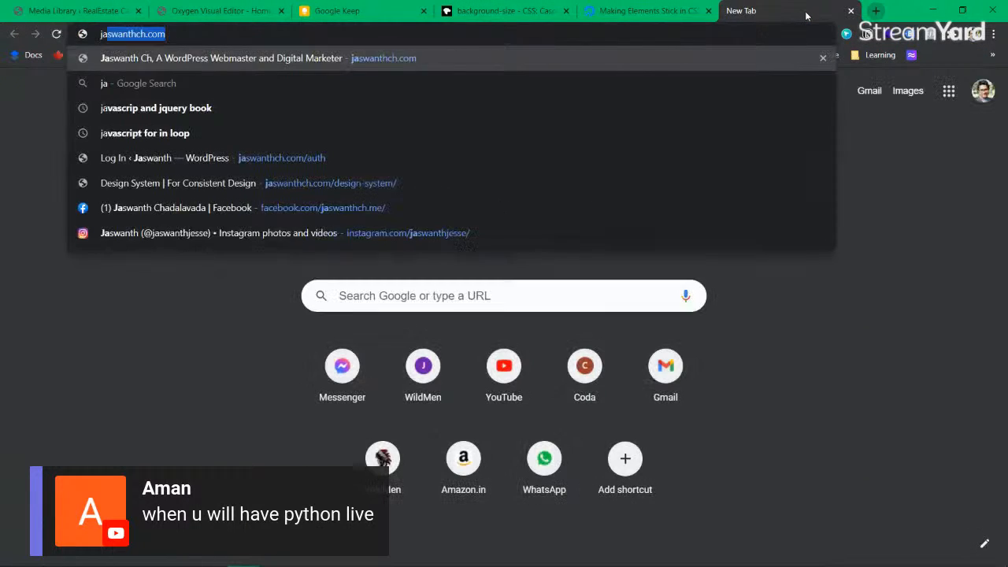
{"action": "key", "text": "Return"}
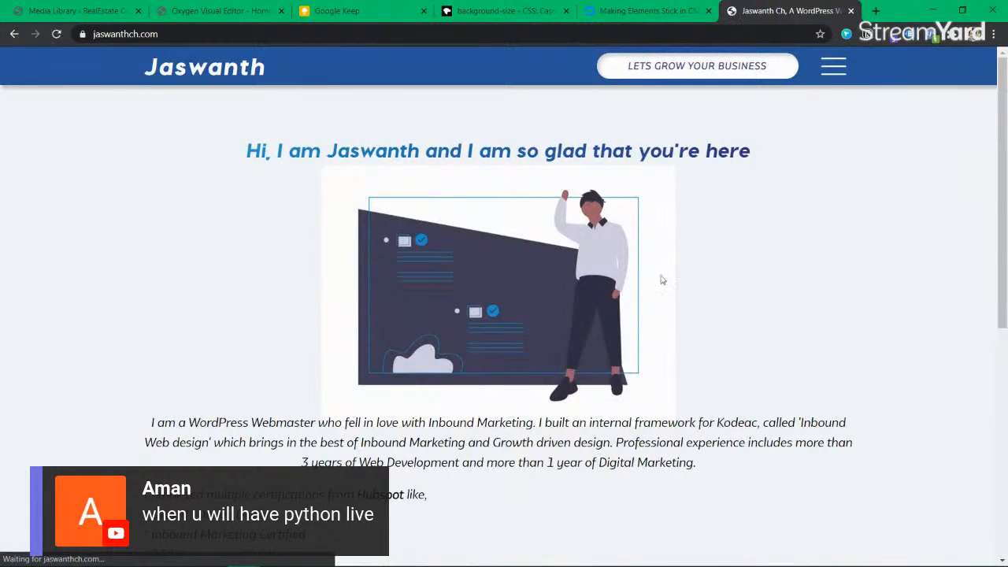
{"action": "scroll", "coordinate": [515, 361], "scroll_direction": "down", "scroll_amount": 5}
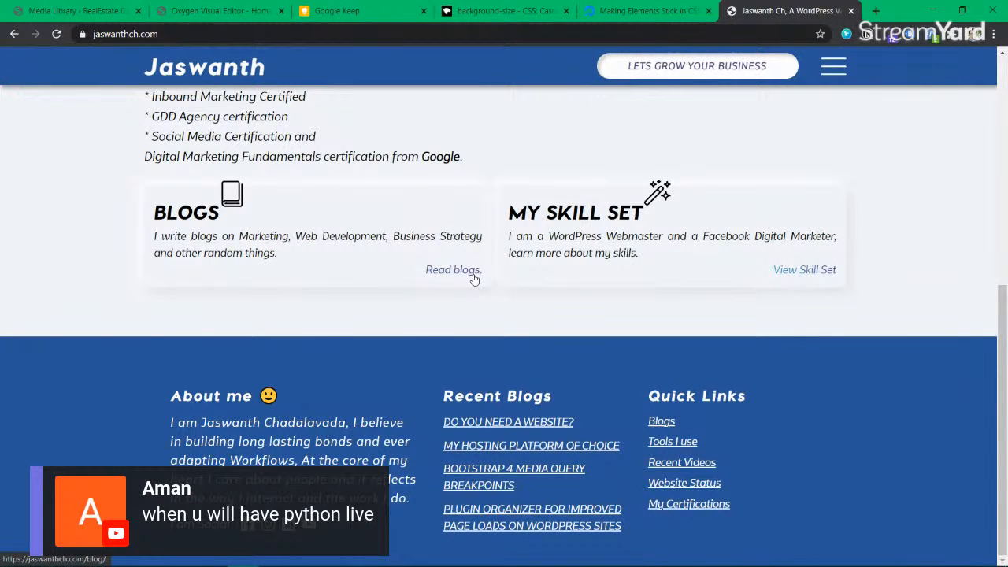
Step: Move the website tab beside the editor tab and show the bookmarks bar
{"action": "left_click", "coordinate": [222, 11]}
{"action": "left_click_drag", "start_coordinate": [752, 11], "coordinate": [358, 29]}
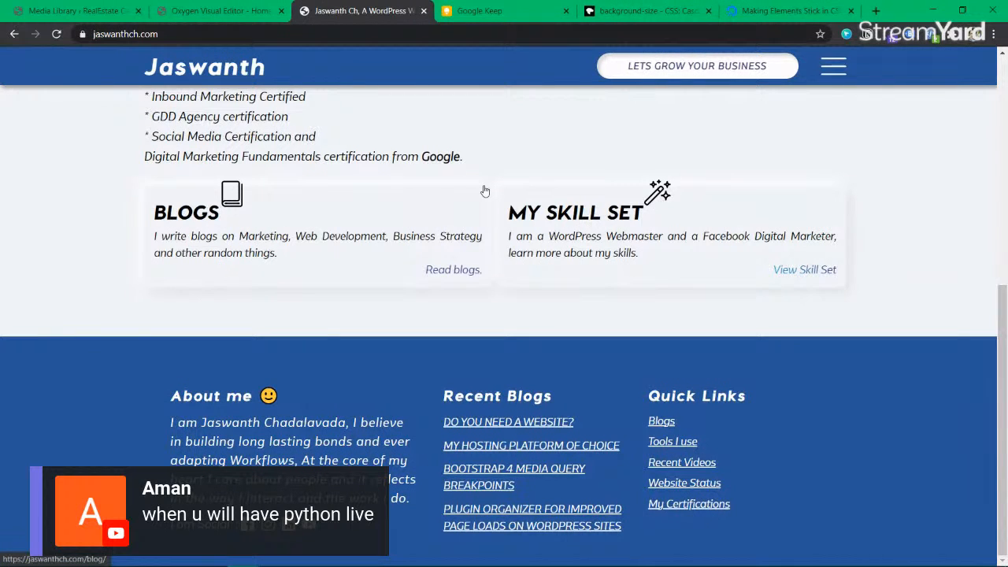
{"action": "key", "text": "ctrl+shift+b"}
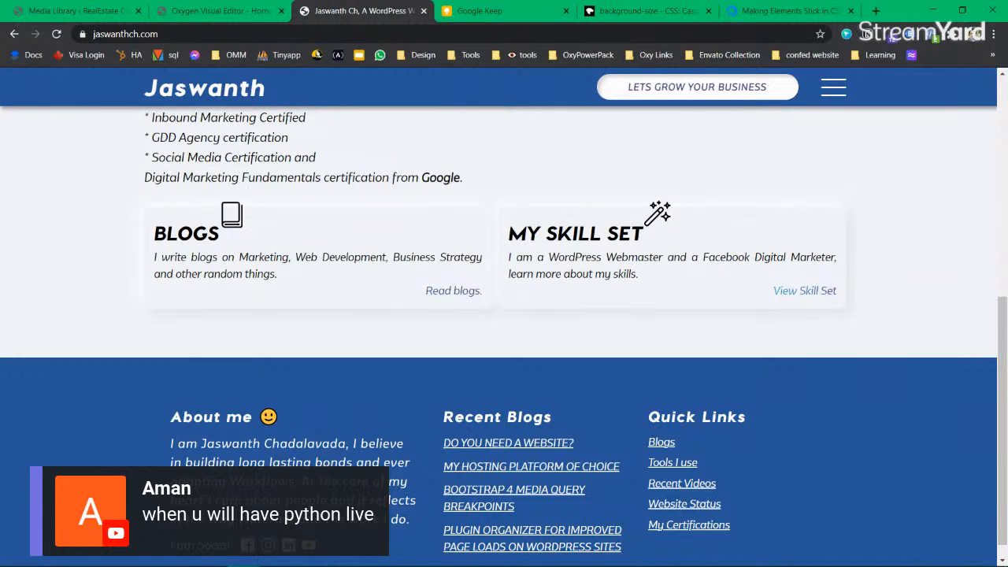
Step: Browse the Tools, tools and Design bookmark folders
{"action": "left_click", "coordinate": [470, 54]}
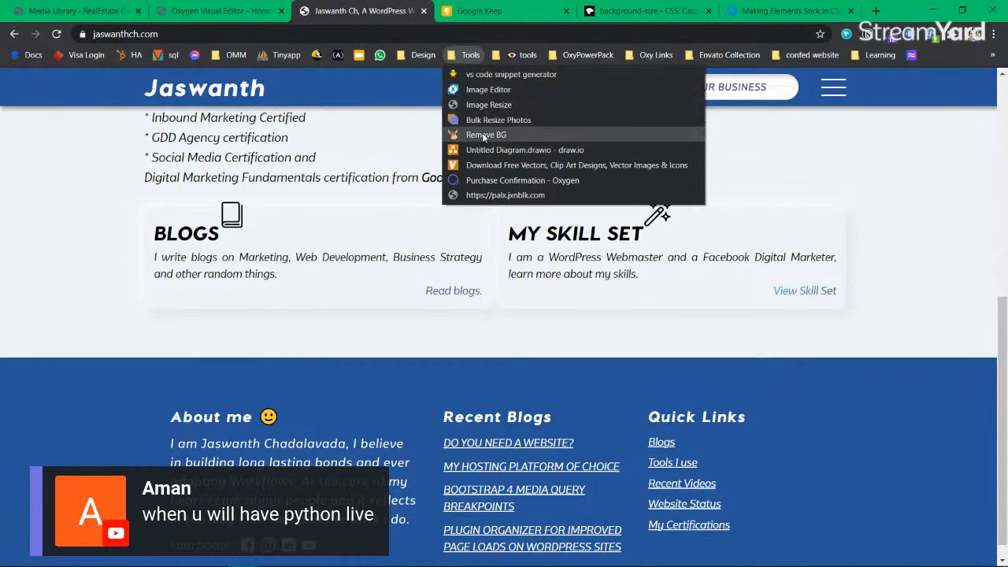
{"action": "left_click", "coordinate": [514, 55]}
{"action": "left_click", "coordinate": [519, 55]}
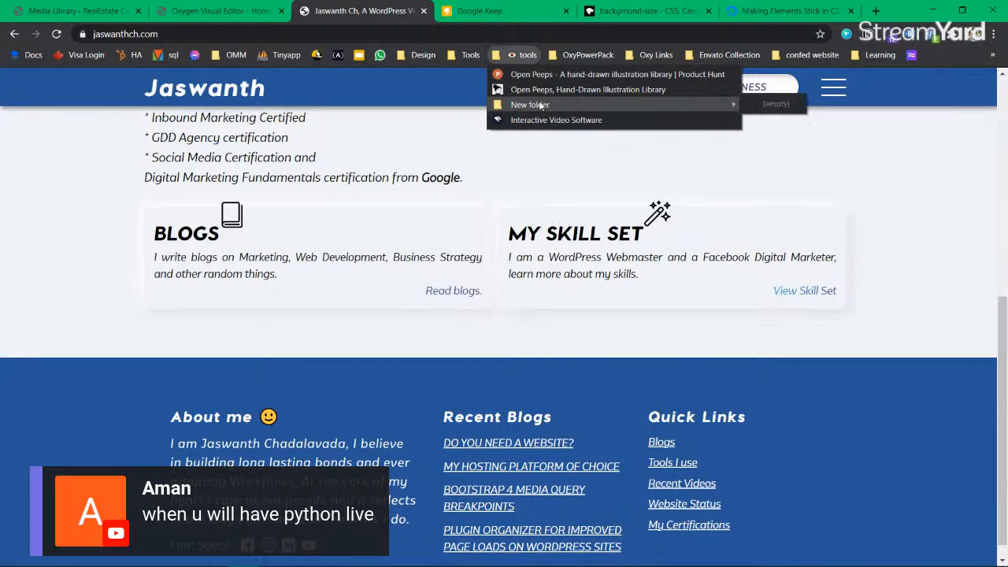
{"action": "left_click", "coordinate": [429, 55]}
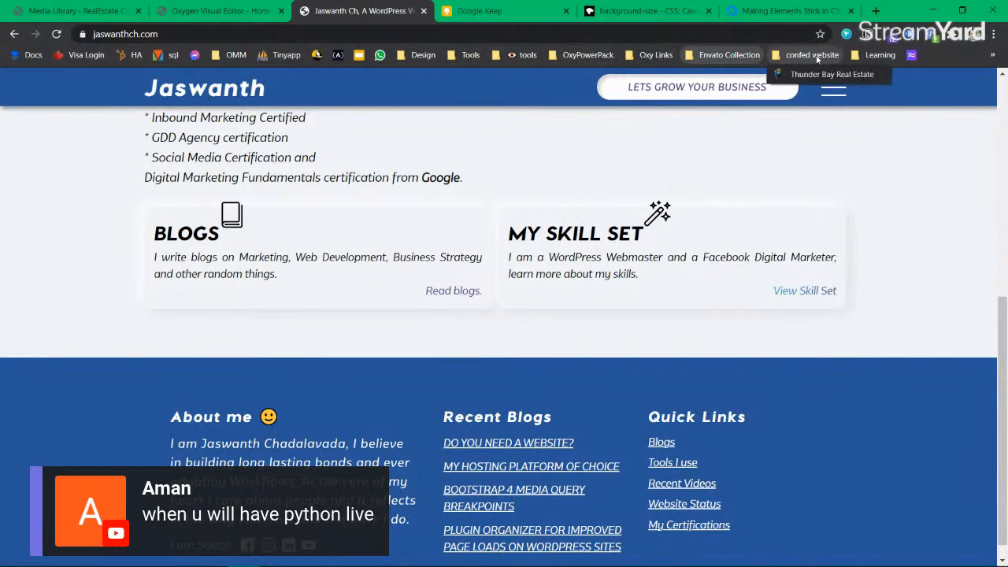
{"action": "mouse_move", "coordinate": [866, 59]}
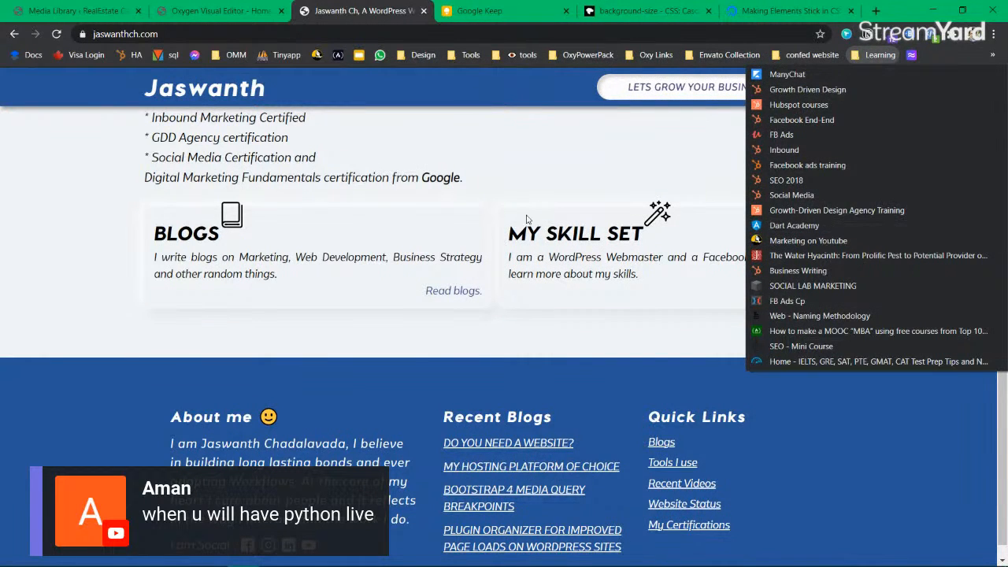
Step: Close the bookmarks list and the website tab, returning to the page builder
{"action": "left_click", "coordinate": [525, 162]}
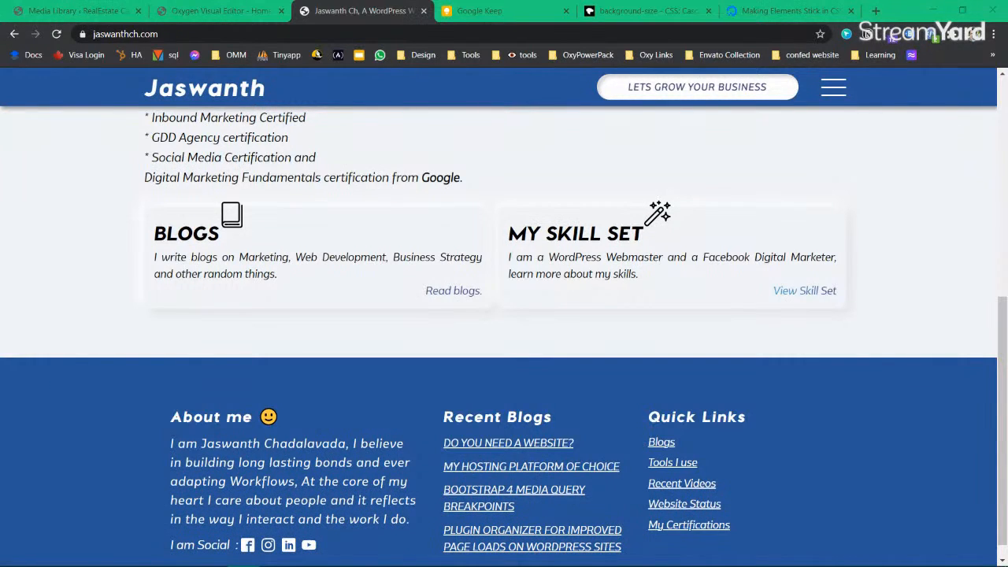
{"action": "left_click", "coordinate": [424, 10]}
{"action": "left_click", "coordinate": [216, 16]}
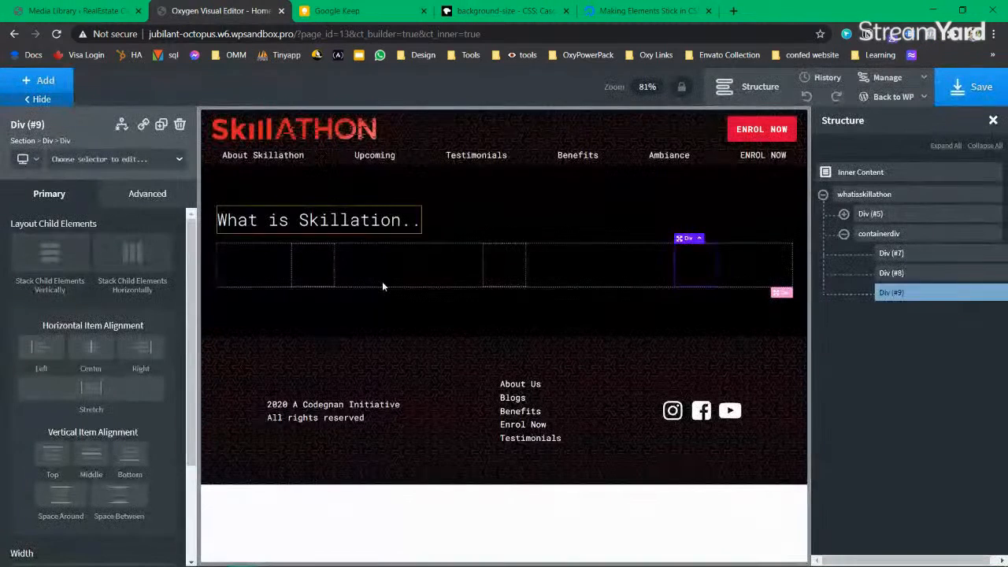
Step: Select Div (#7), review the Keep layout sketches, and open Oxygen's add-elements list
{"action": "left_click", "coordinate": [318, 273]}
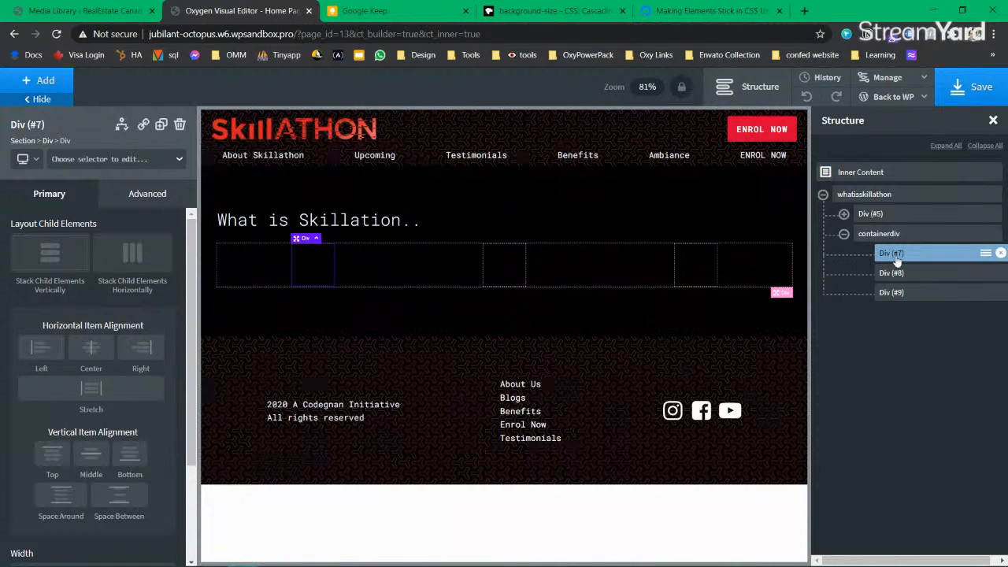
{"action": "left_click", "coordinate": [389, 11]}
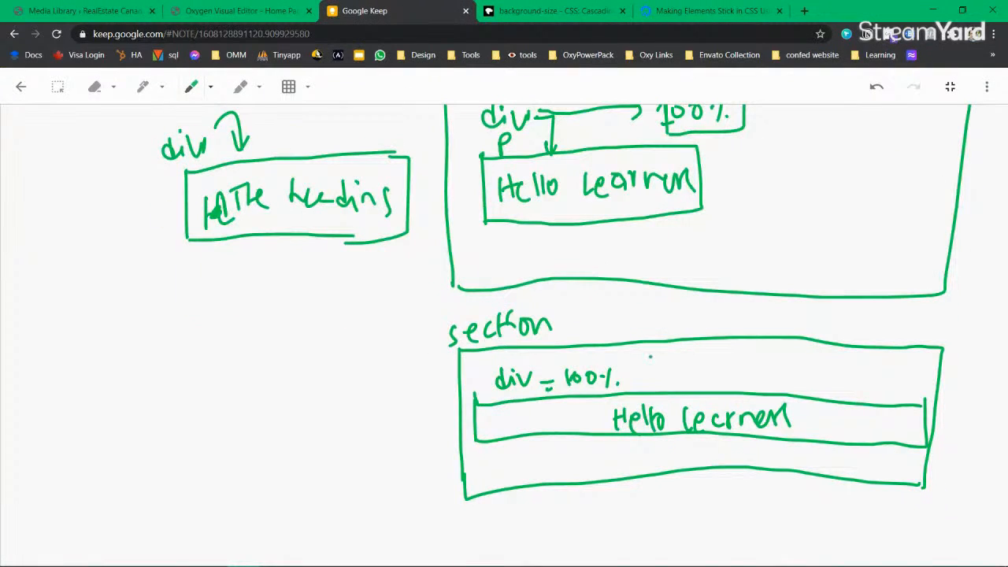
{"action": "scroll", "coordinate": [649, 357], "scroll_direction": "up", "scroll_amount": 15}
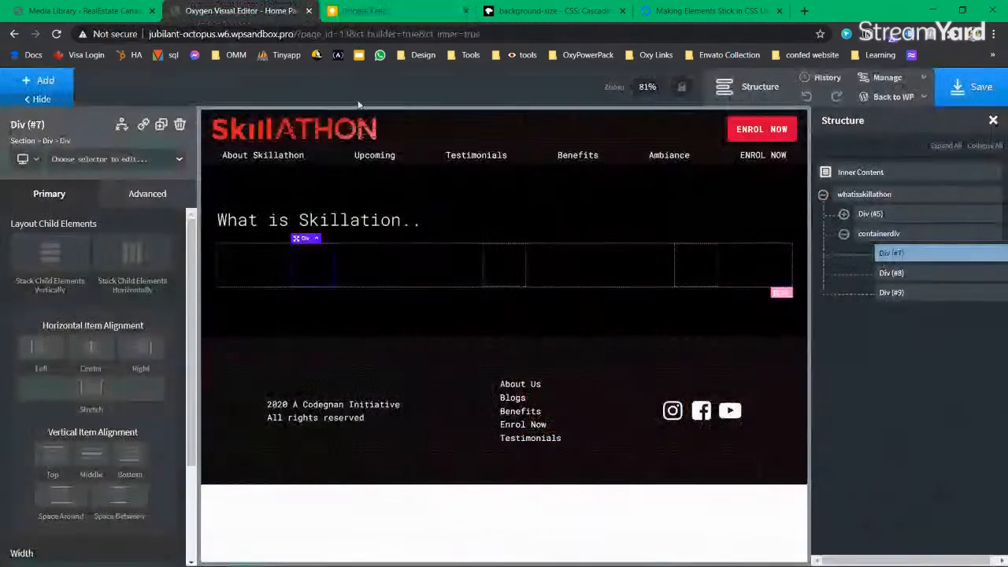
{"action": "left_click", "coordinate": [260, 11]}
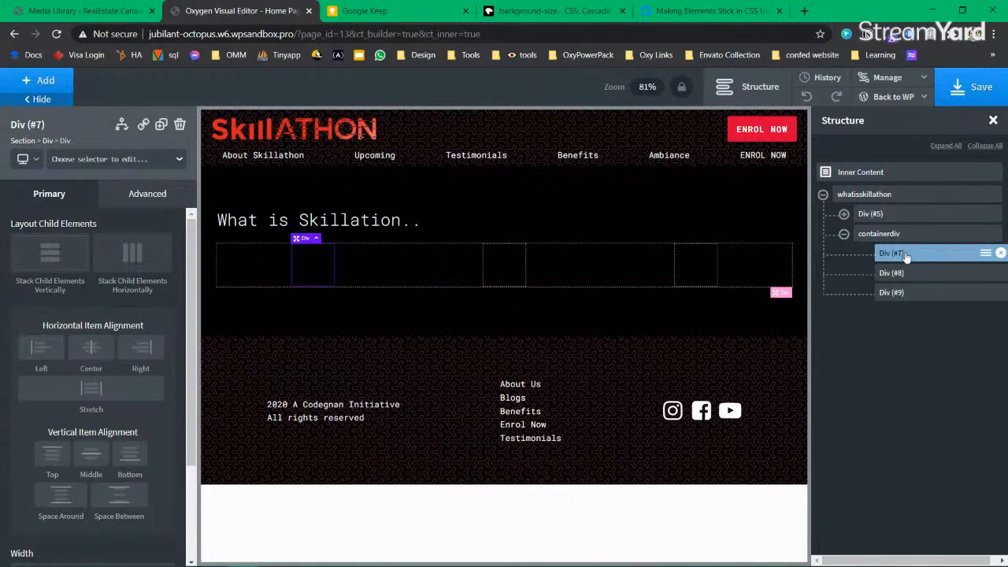
{"action": "left_click", "coordinate": [40, 81]}
Step: Add a Heading component inside the first column div
{"action": "type", "text": "he"}
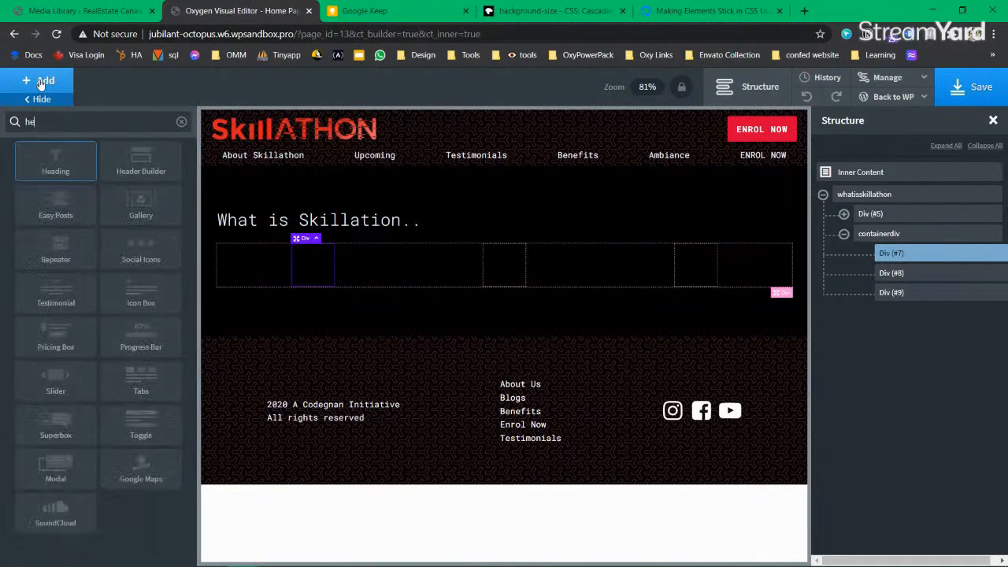
{"action": "type", "text": "adin"}
{"action": "left_click", "coordinate": [55, 161]}
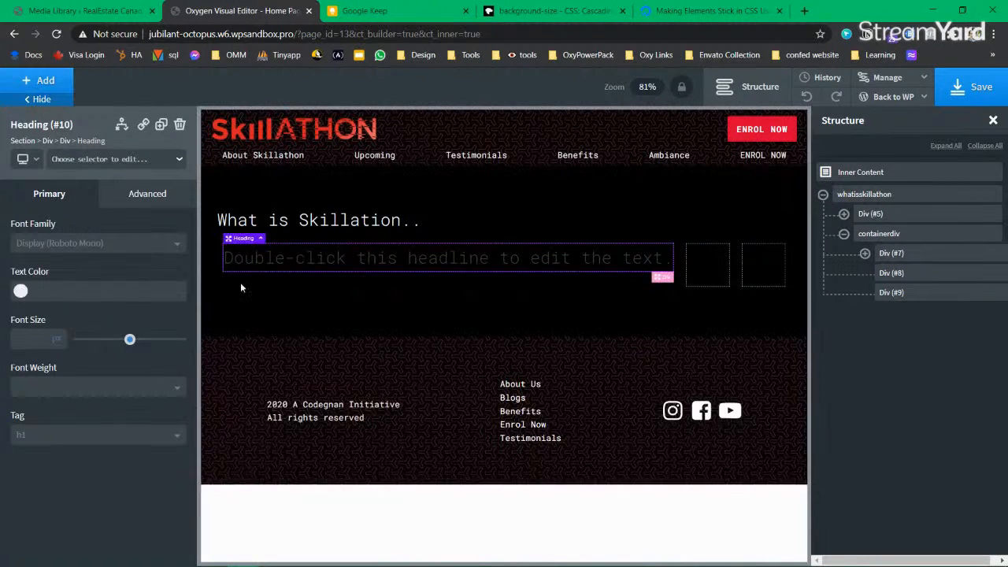
{"action": "left_click", "coordinate": [864, 252]}
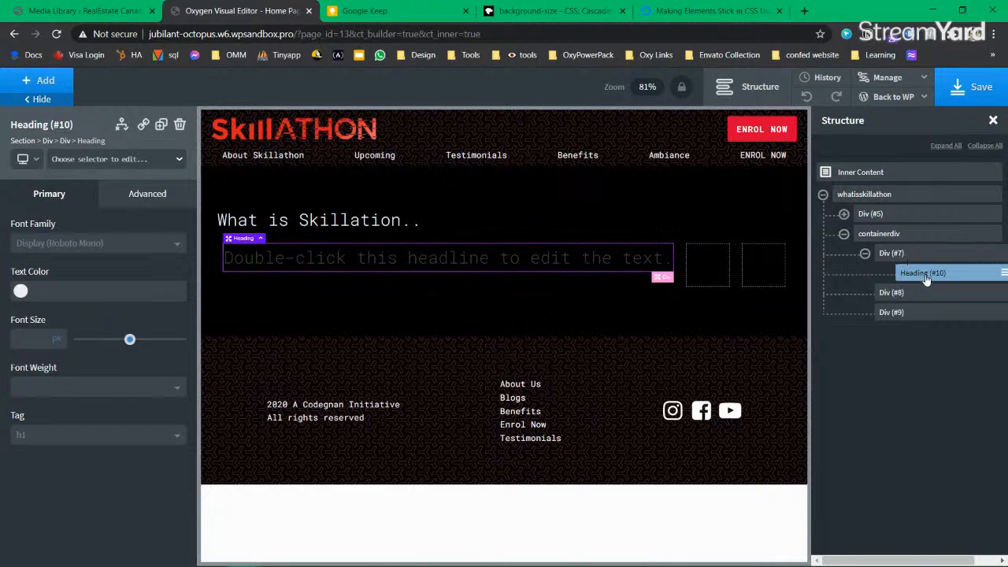
{"action": "left_click", "coordinate": [890, 253]}
Step: Add an Image and then a Text block to the same div below the heading
{"action": "left_click", "coordinate": [45, 83]}
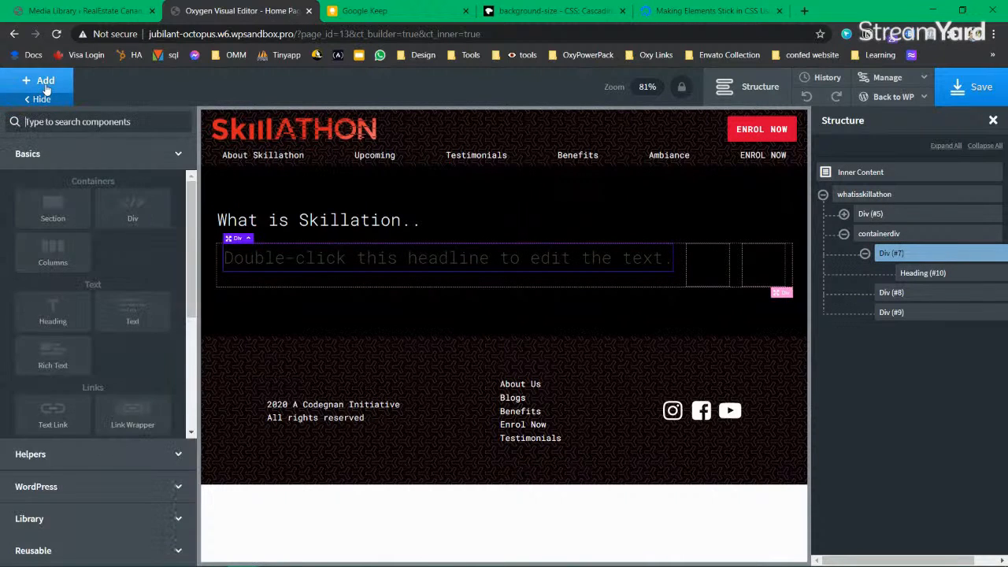
{"action": "type", "text": "image"}
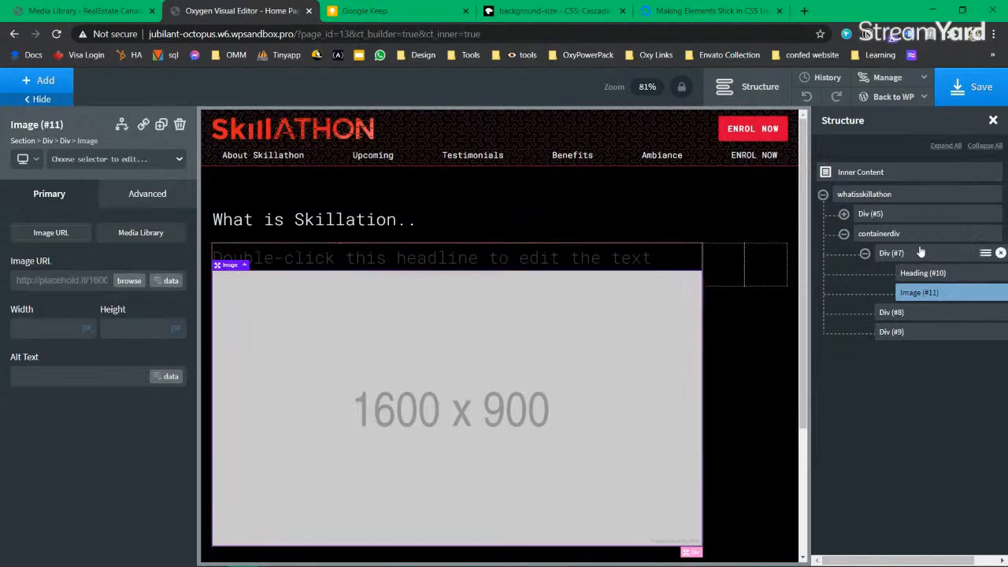
{"action": "left_click", "coordinate": [891, 252]}
{"action": "left_click", "coordinate": [52, 83]}
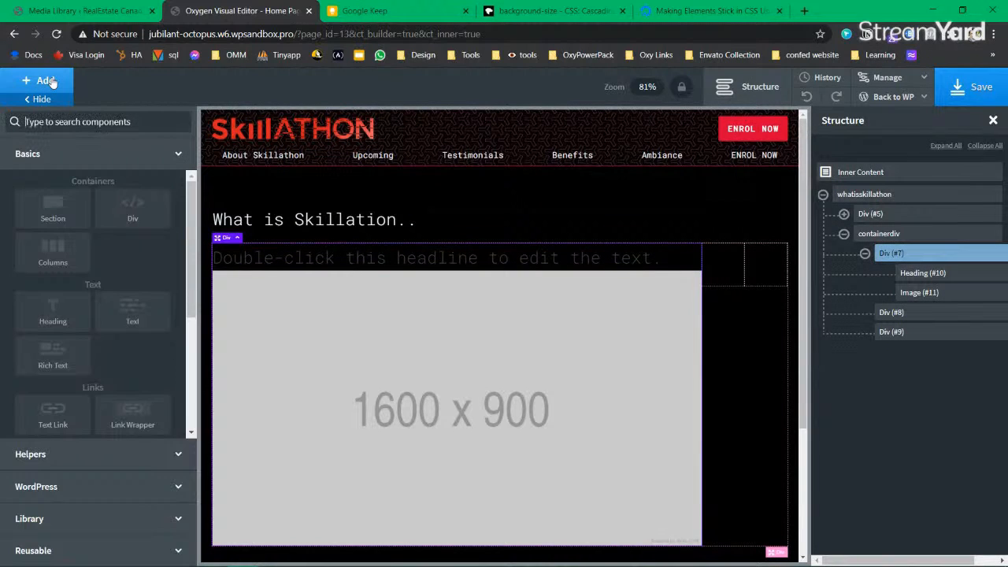
{"action": "type", "text": "text"}
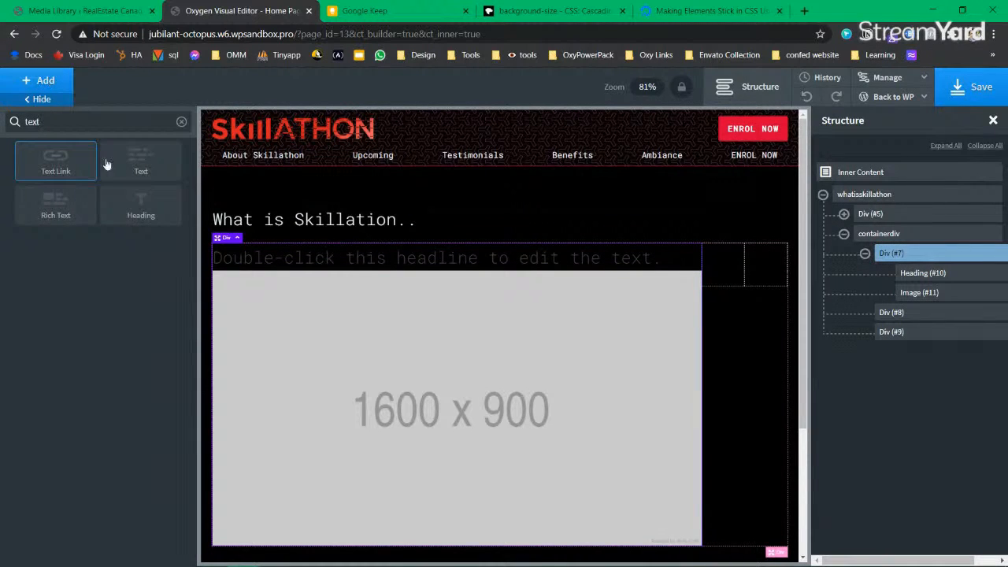
{"action": "left_click", "coordinate": [141, 162]}
Step: Select the Heading (#10) and bring up the editor's Manage settings
{"action": "scroll", "coordinate": [495, 378], "scroll_direction": "down", "scroll_amount": 3}
{"action": "scroll", "coordinate": [408, 377], "scroll_direction": "up", "scroll_amount": 5}
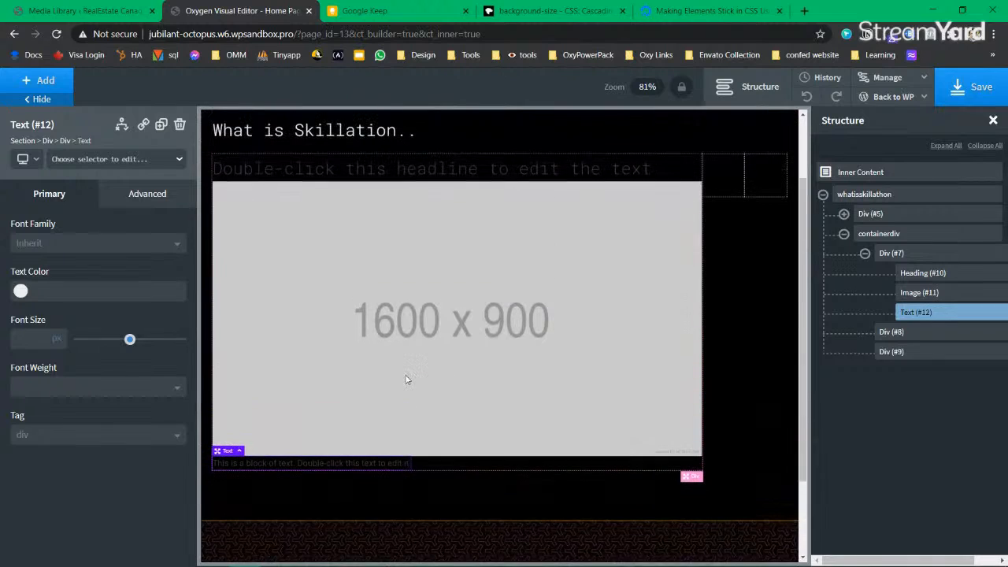
{"action": "left_click", "coordinate": [929, 274]}
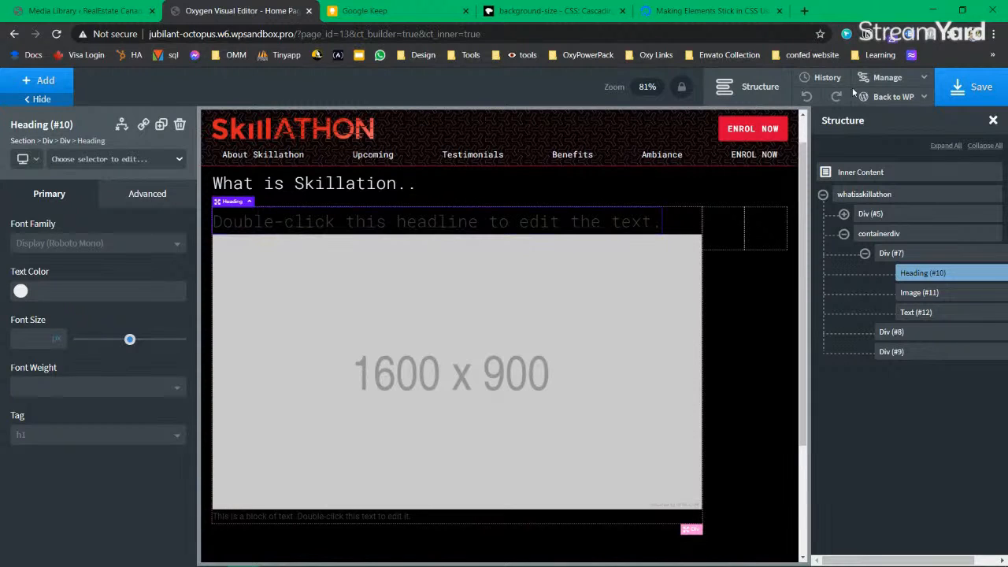
{"action": "mouse_move", "coordinate": [887, 79]}
{"action": "left_click", "coordinate": [887, 101]}
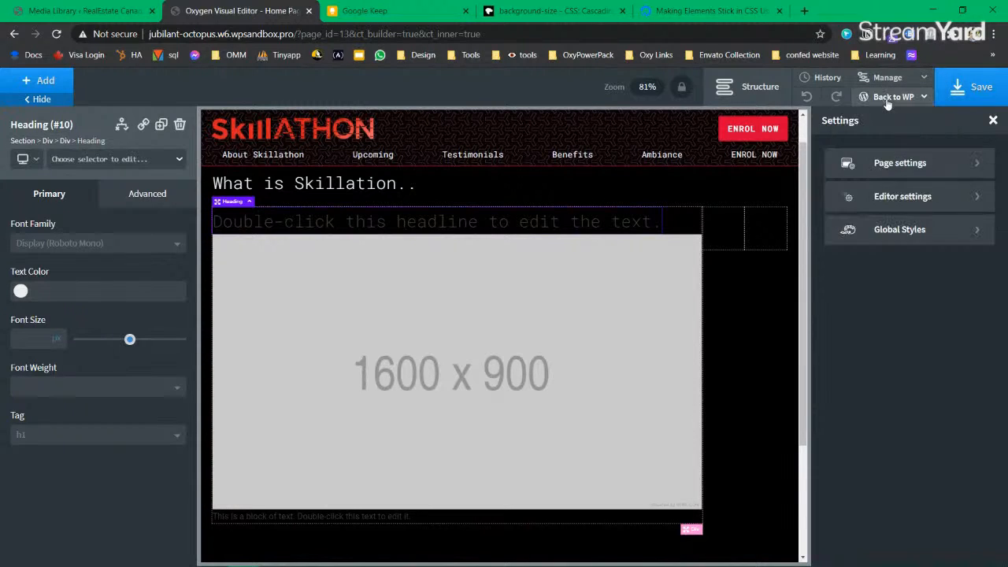
Step: Look through the Global Styles font and colour sets
{"action": "left_click", "coordinate": [910, 231]}
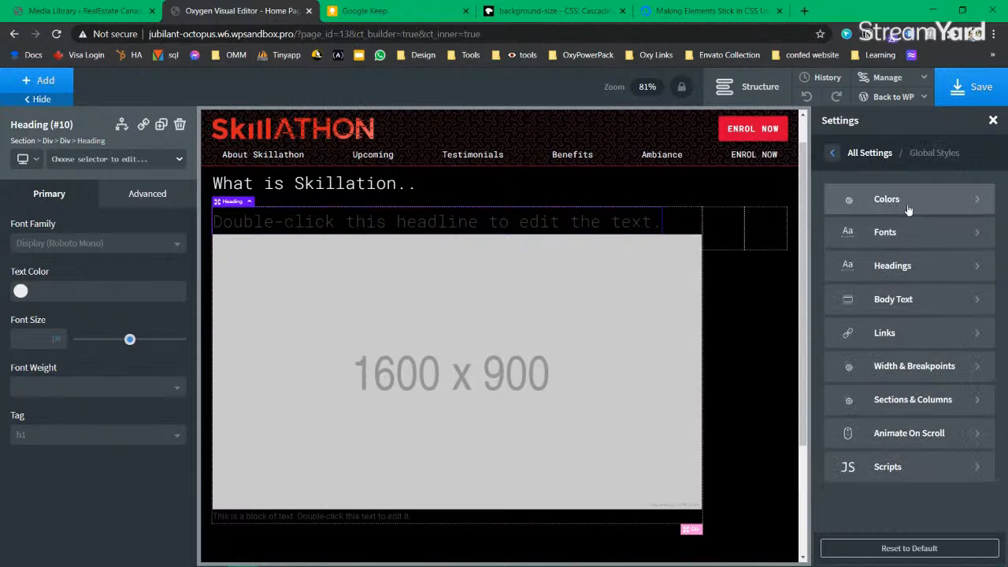
{"action": "left_click", "coordinate": [905, 235]}
{"action": "left_click", "coordinate": [833, 152]}
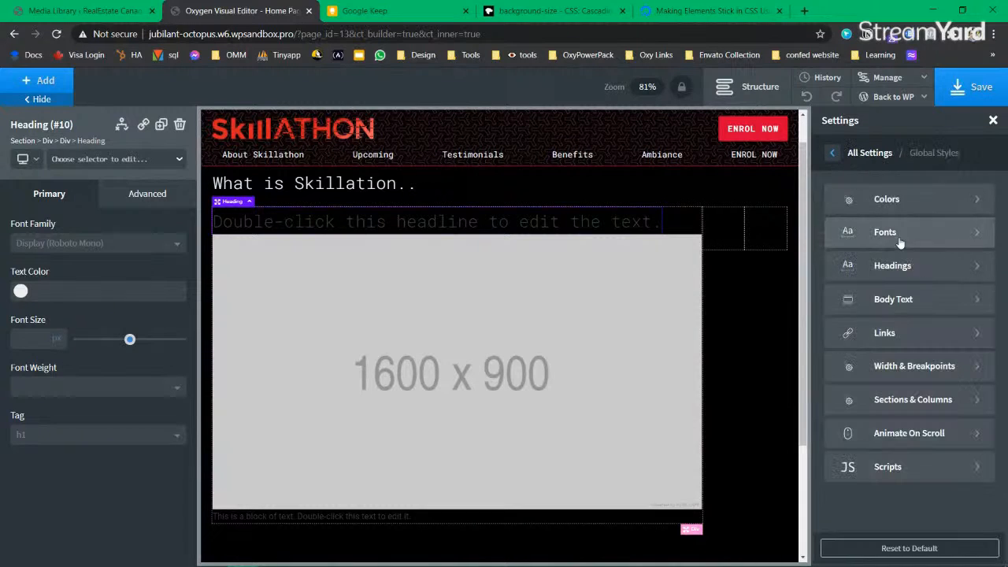
{"action": "left_click", "coordinate": [906, 201]}
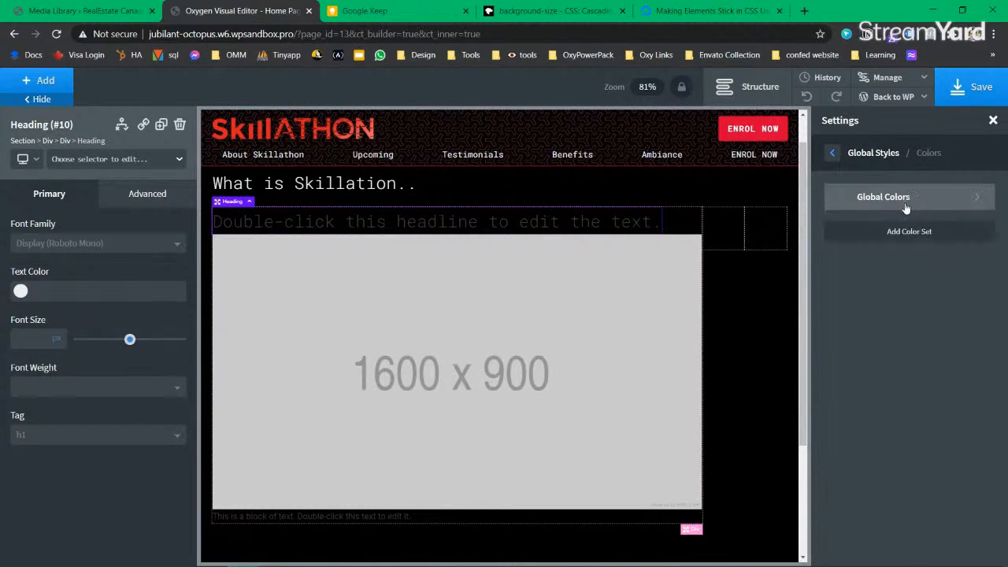
{"action": "left_click", "coordinate": [832, 152]}
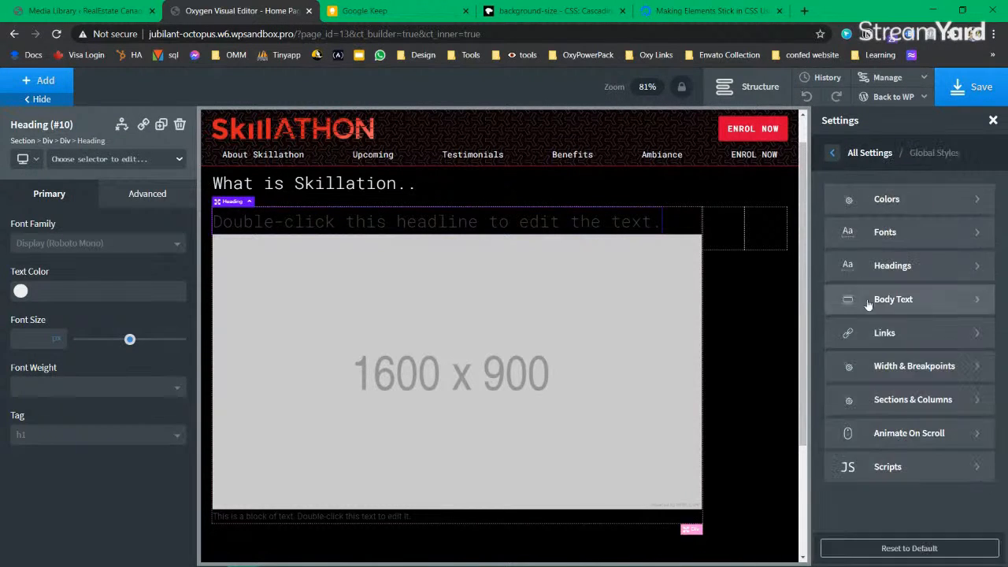
Step: Set the global H1 heading colour to the white swatch
{"action": "left_click", "coordinate": [927, 265]}
{"action": "left_click", "coordinate": [834, 324]}
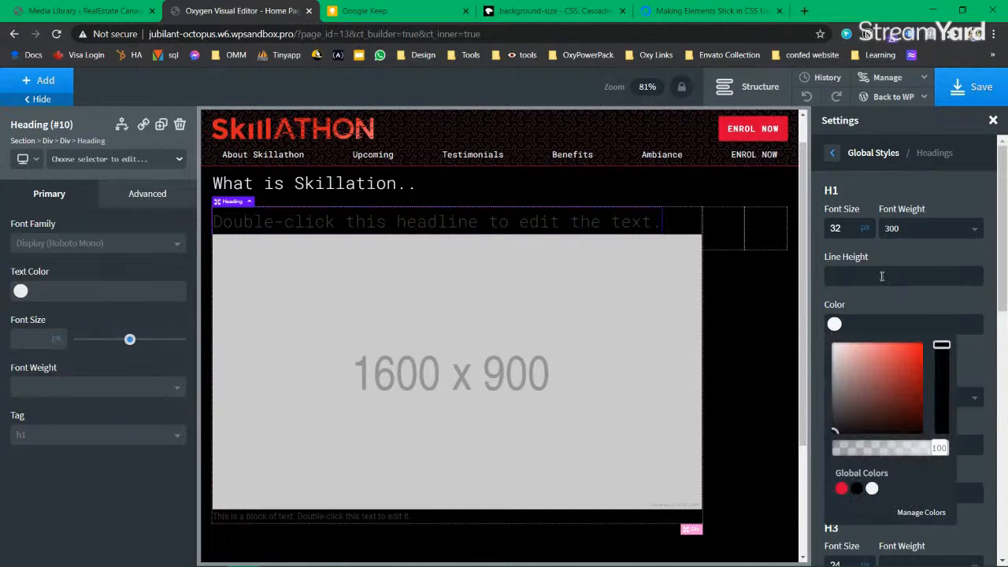
{"action": "scroll", "coordinate": [871, 385], "scroll_direction": "down", "scroll_amount": 2}
{"action": "left_click", "coordinate": [873, 358]}
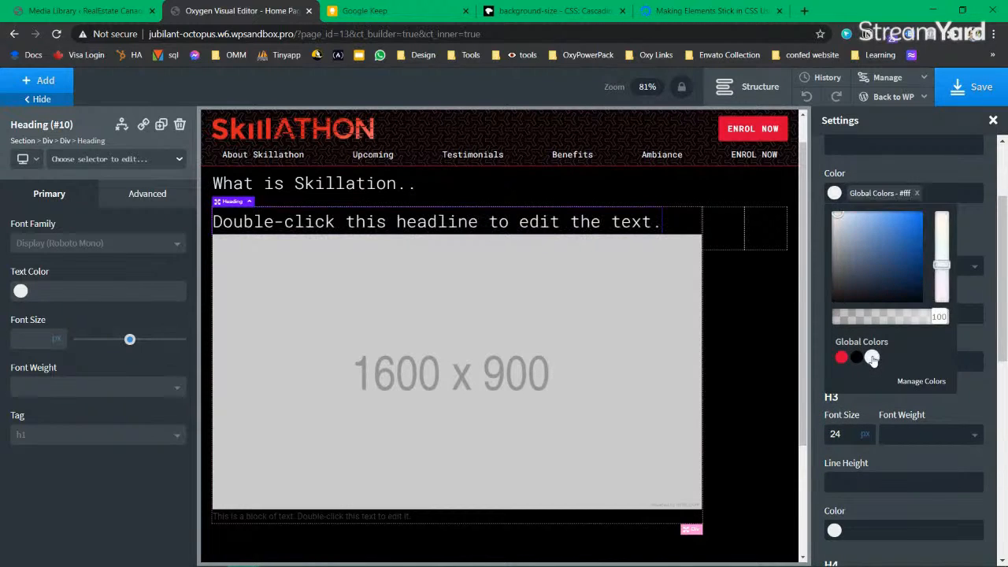
{"action": "scroll", "coordinate": [870, 354], "scroll_direction": "up", "scroll_amount": 2}
{"action": "left_click", "coordinate": [835, 326]}
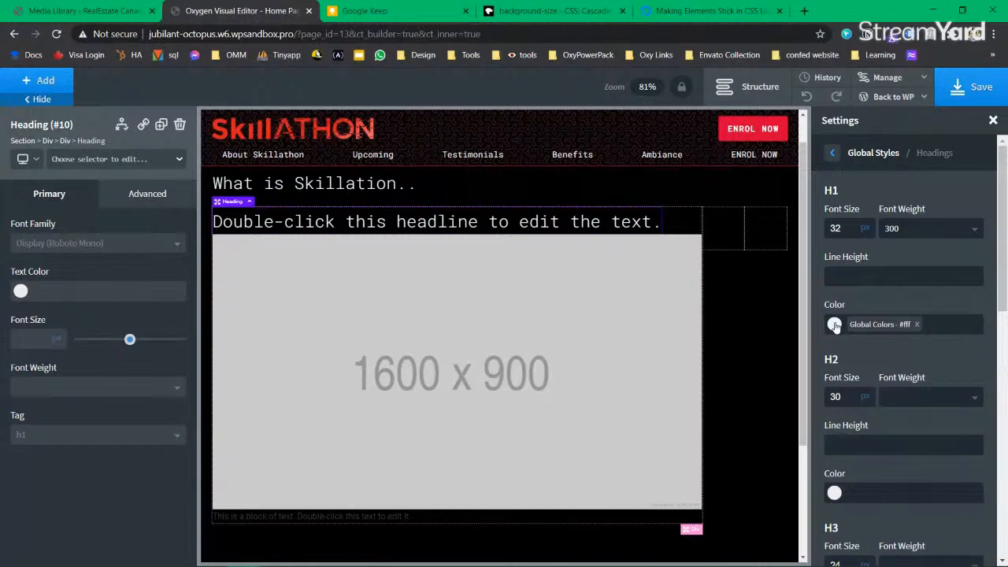
{"action": "scroll", "coordinate": [918, 295], "scroll_direction": "down", "scroll_amount": 1}
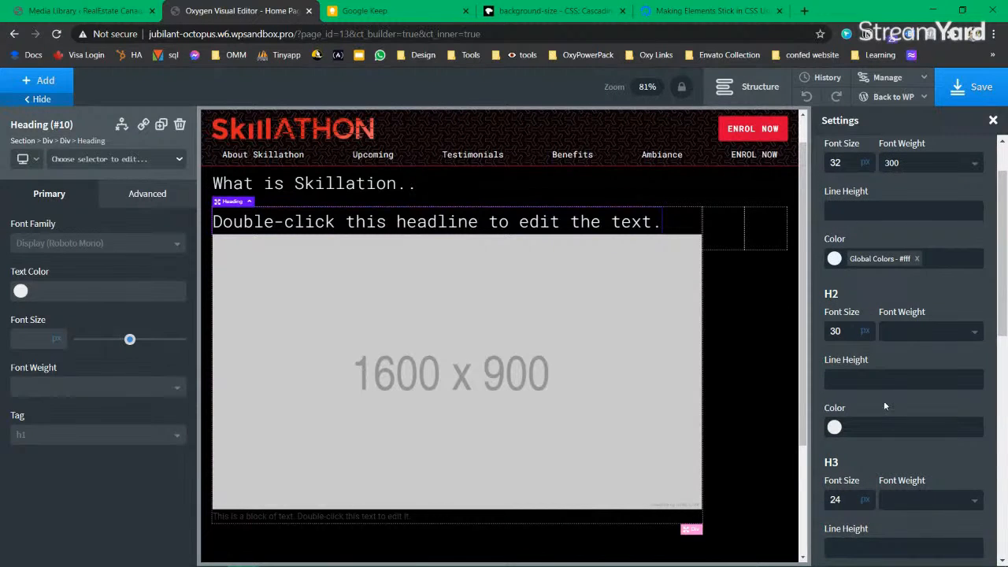
{"action": "scroll", "coordinate": [883, 400], "scroll_direction": "up", "scroll_amount": 1}
{"action": "left_click", "coordinate": [834, 324]}
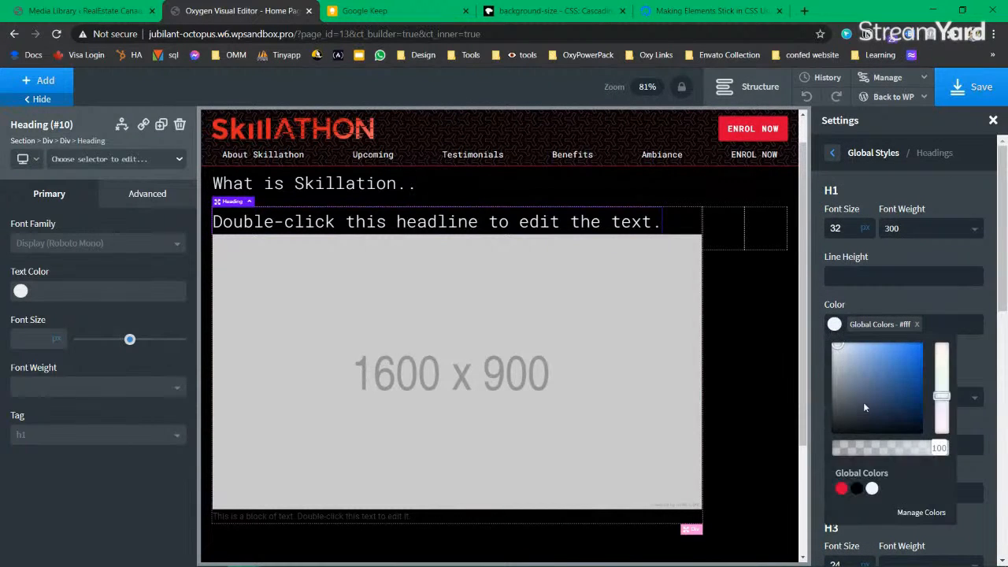
{"action": "scroll", "coordinate": [833, 323], "scroll_direction": "down", "scroll_amount": 2}
{"action": "scroll", "coordinate": [837, 441], "scroll_direction": "down", "scroll_amount": 2}
Step: Make H2 and H3 headings white too, then save
{"action": "left_click", "coordinate": [833, 292]}
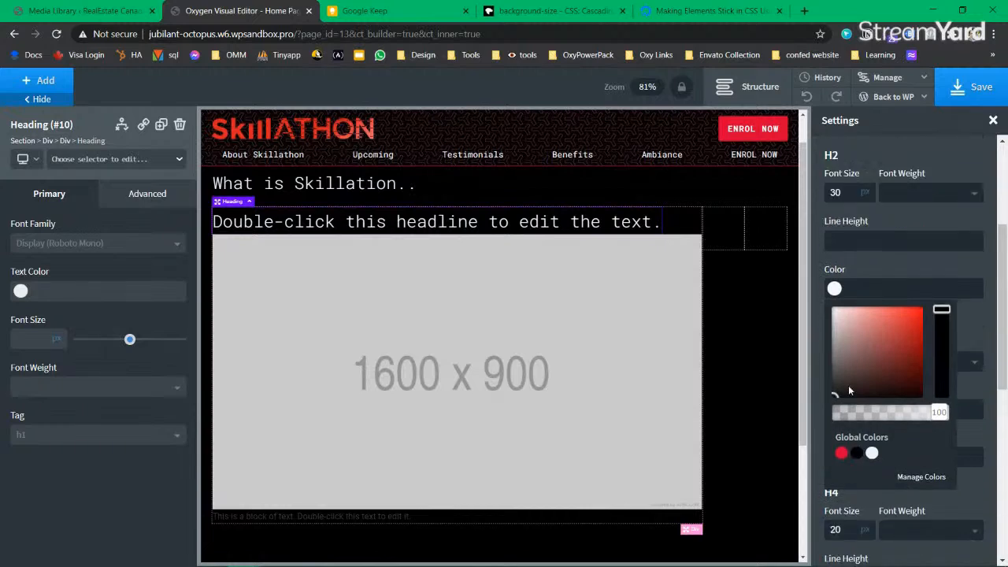
{"action": "scroll", "coordinate": [850, 385], "scroll_direction": "down", "scroll_amount": 1}
{"action": "left_click", "coordinate": [872, 395]}
{"action": "left_click", "coordinate": [834, 232]}
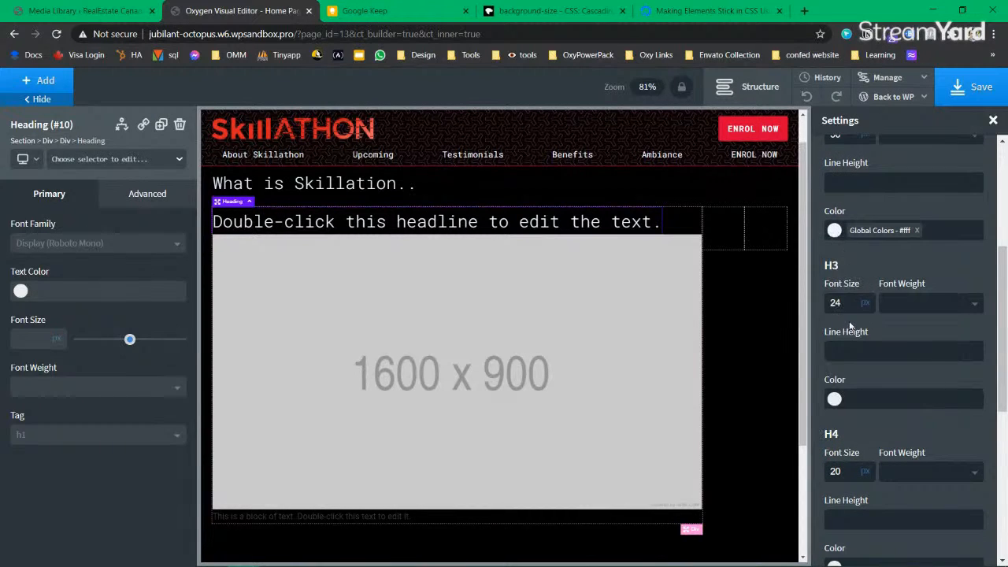
{"action": "left_click", "coordinate": [835, 231]}
{"action": "left_click", "coordinate": [835, 232]}
{"action": "left_click", "coordinate": [834, 400]}
{"action": "scroll", "coordinate": [866, 524], "scroll_direction": "down", "scroll_amount": 2}
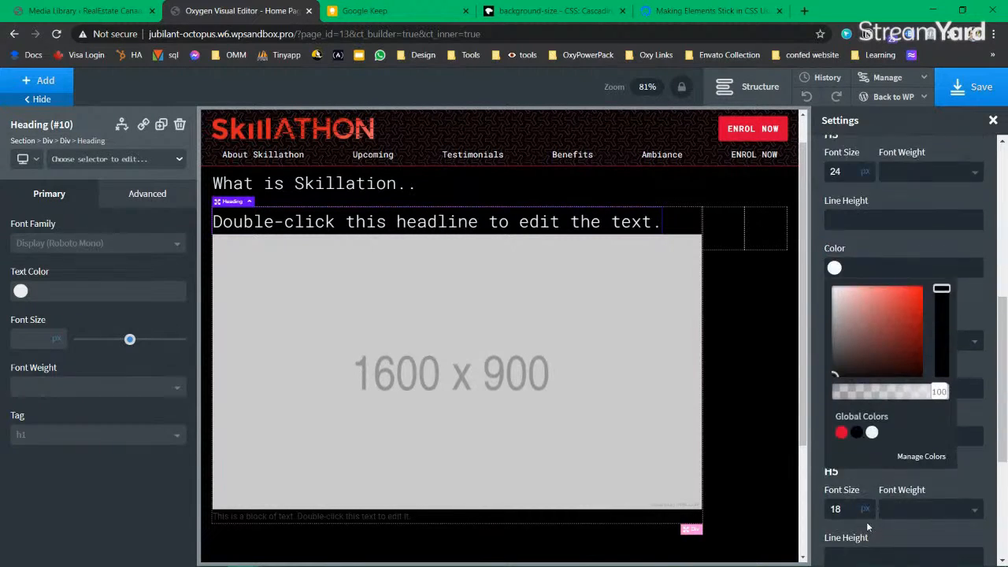
{"action": "left_click", "coordinate": [872, 432]}
{"action": "scroll", "coordinate": [839, 509], "scroll_direction": "up", "scroll_amount": 4}
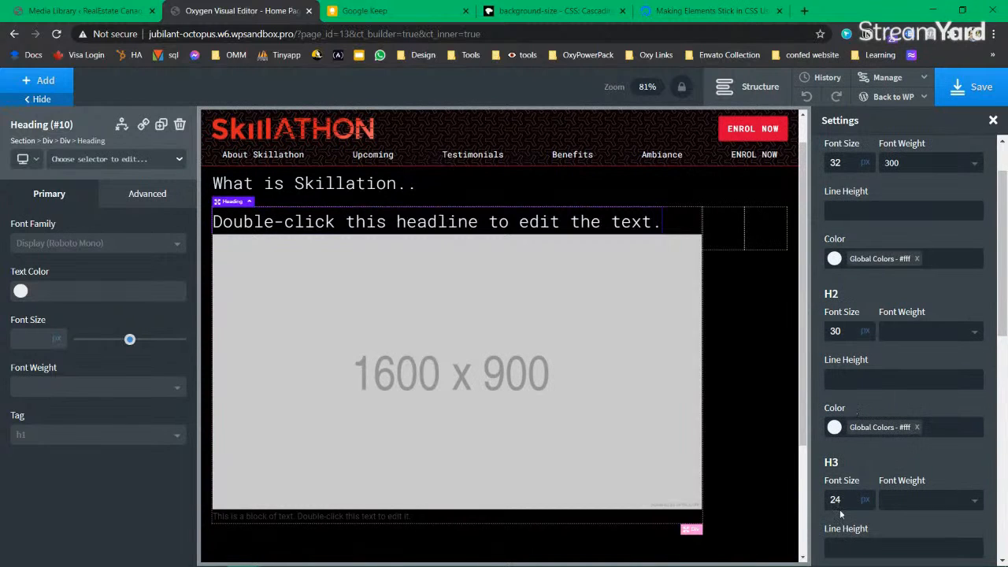
{"action": "left_click", "coordinate": [973, 91]}
Step: Set the global Body Text colour to the white swatch and save
{"action": "mouse_move", "coordinate": [895, 79]}
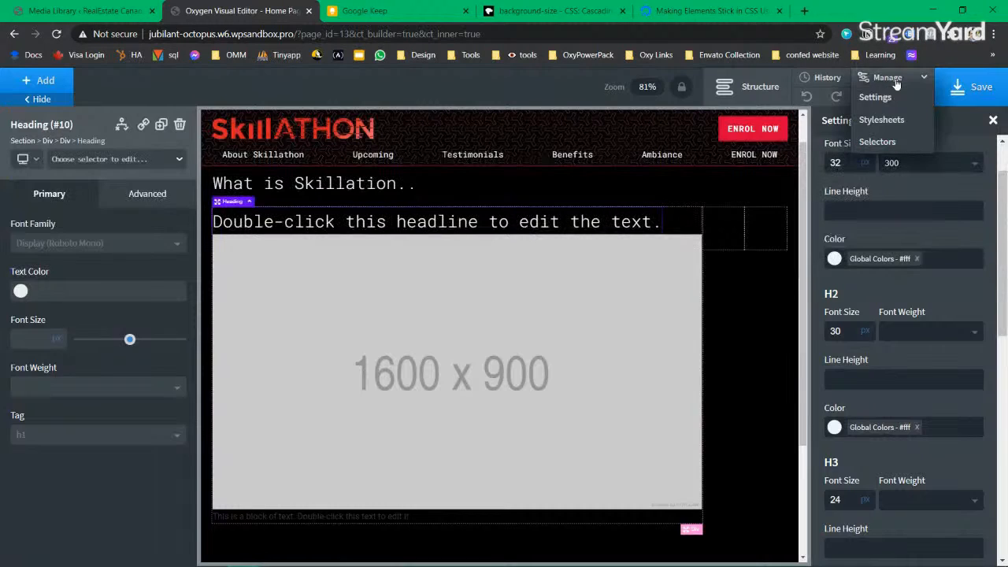
{"action": "left_click", "coordinate": [874, 97]}
{"action": "scroll", "coordinate": [921, 212], "scroll_direction": "up", "scroll_amount": 2}
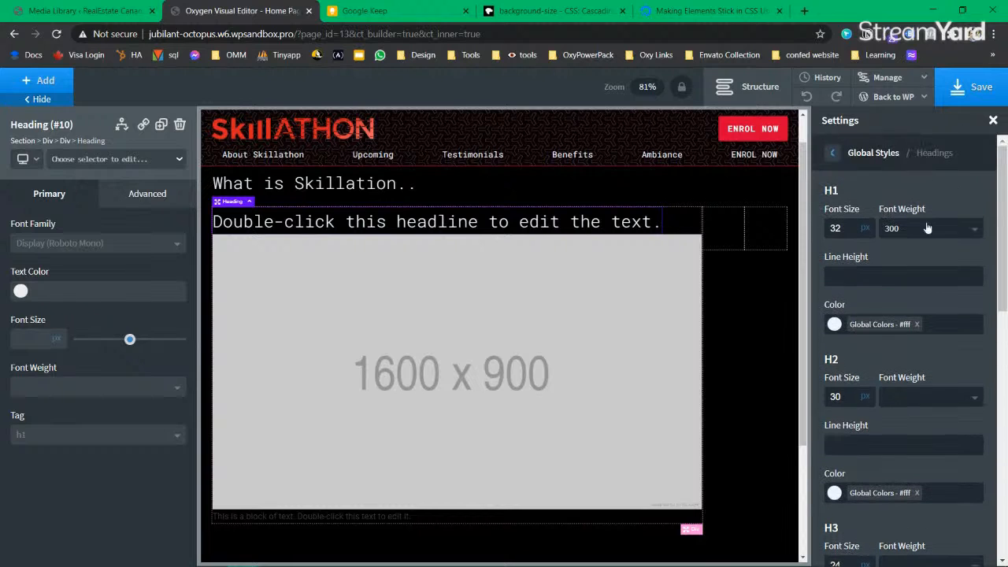
{"action": "left_click", "coordinate": [855, 153]}
{"action": "left_click", "coordinate": [885, 294]}
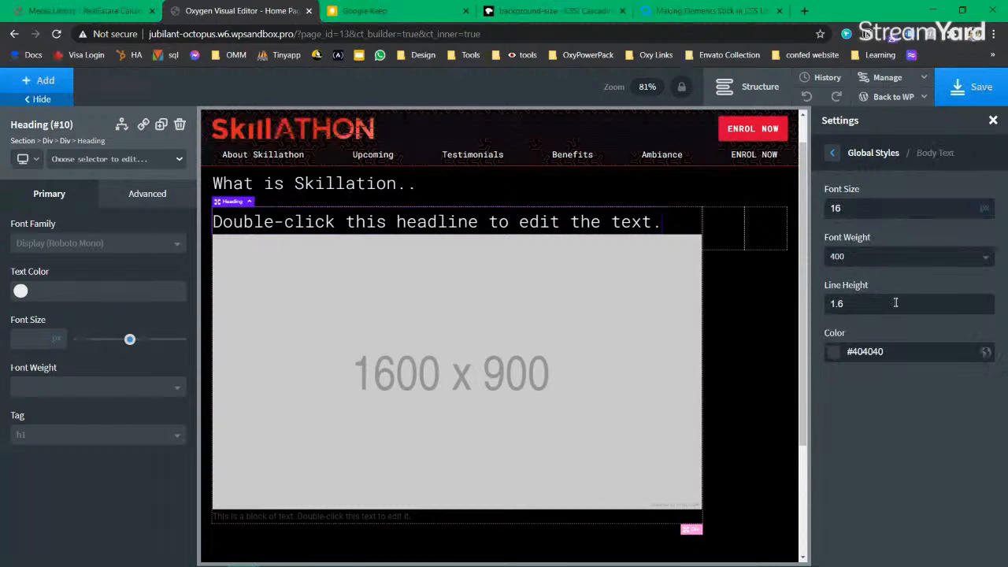
{"action": "left_click", "coordinate": [836, 353]}
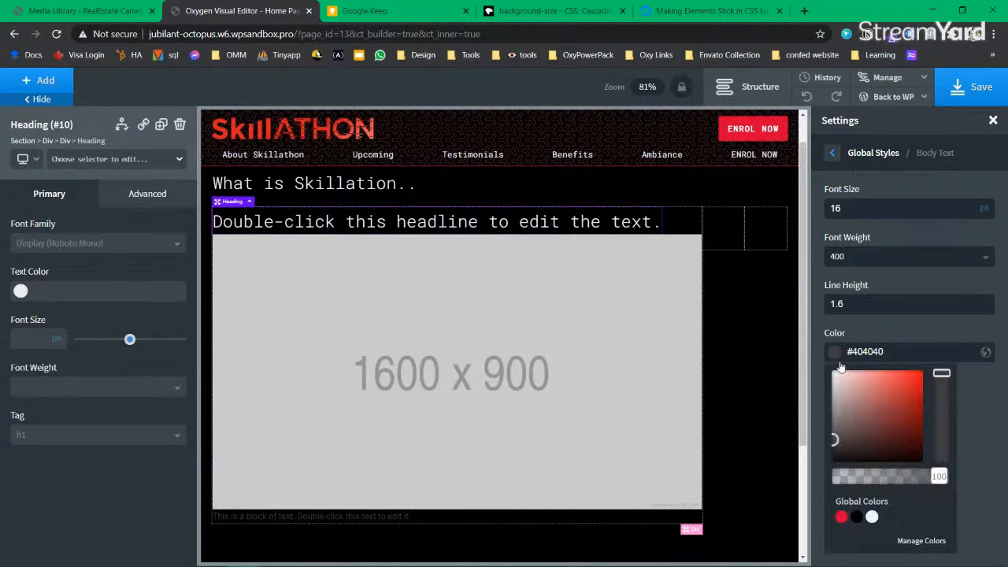
{"action": "left_click", "coordinate": [872, 517]}
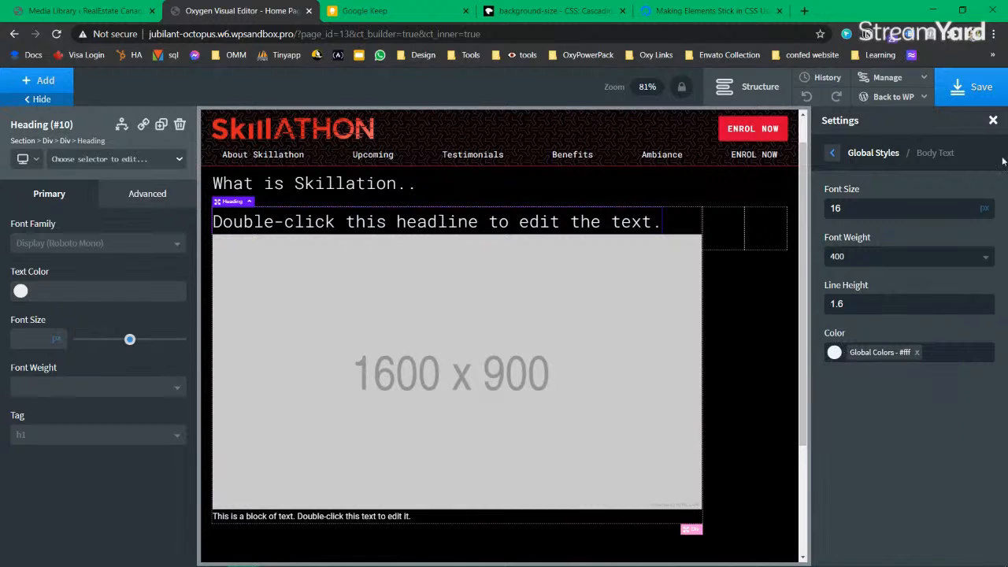
{"action": "left_click", "coordinate": [974, 86]}
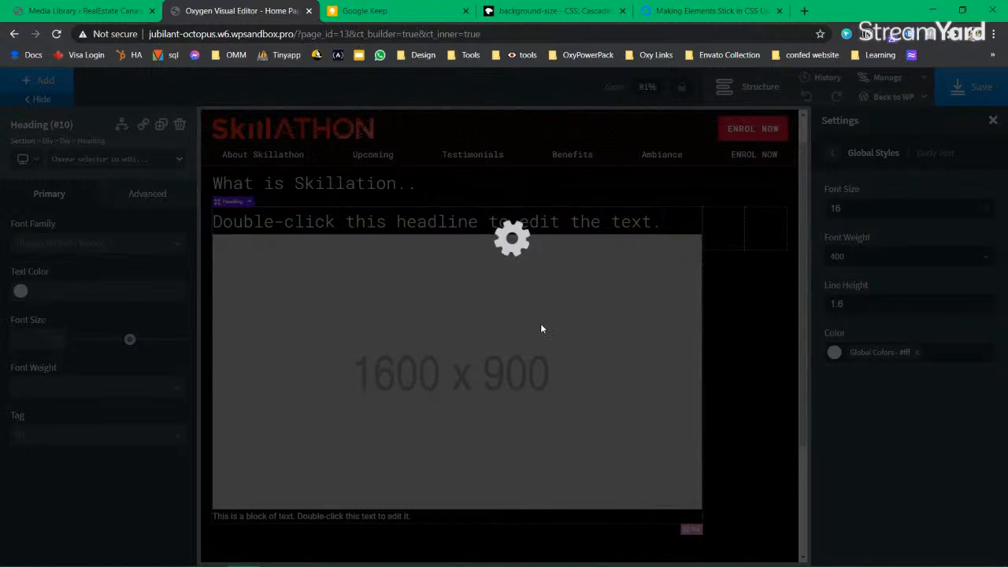
{"action": "scroll", "coordinate": [467, 371], "scroll_direction": "down", "scroll_amount": 2}
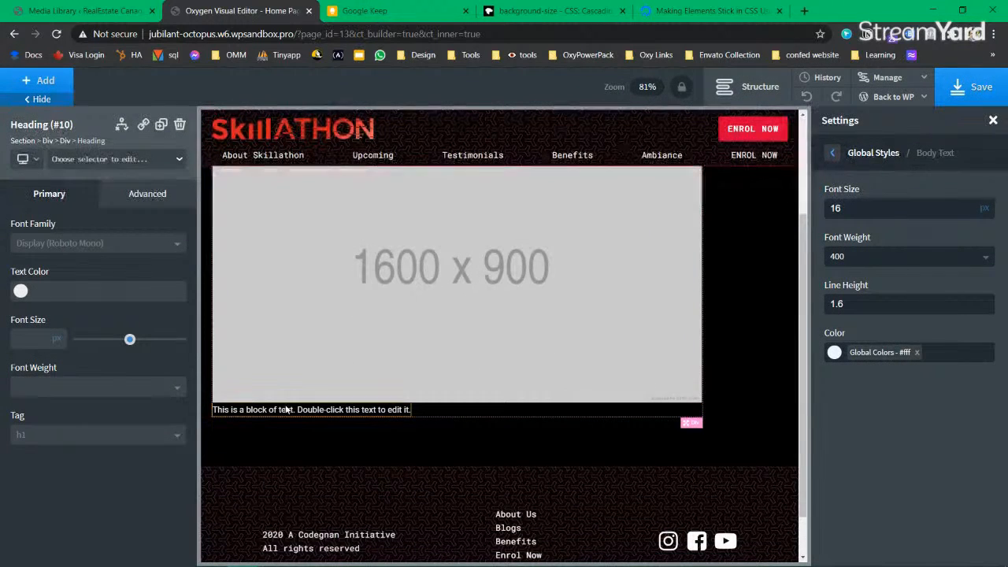
Step: Replace the first card's placeholder headline with 'learn from the experts'
{"action": "scroll", "coordinate": [333, 378], "scroll_direction": "up", "scroll_amount": 1}
{"action": "scroll", "coordinate": [306, 321], "scroll_direction": "up", "scroll_amount": 2}
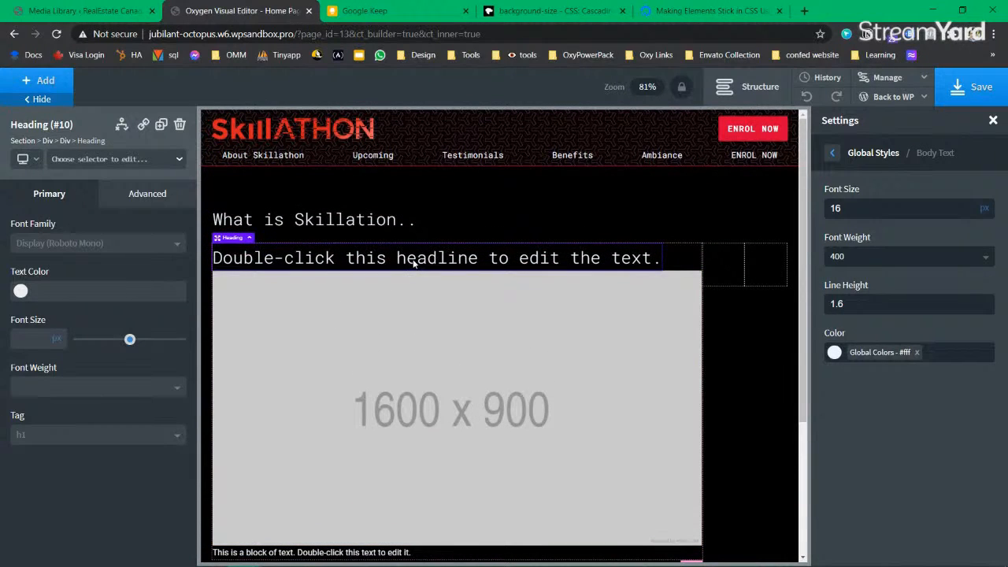
{"action": "double_click", "coordinate": [414, 259]}
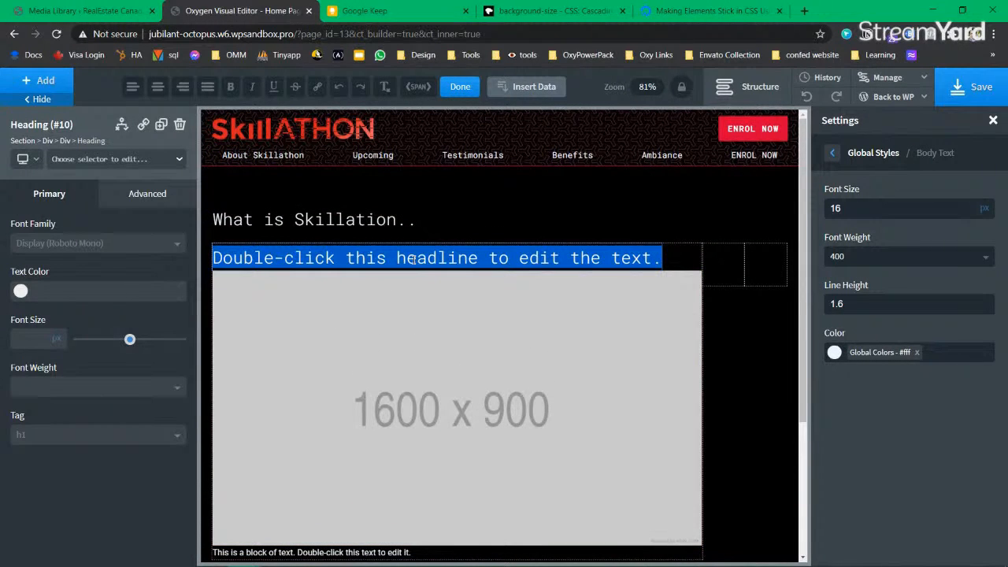
{"action": "type", "text": "learn fro"}
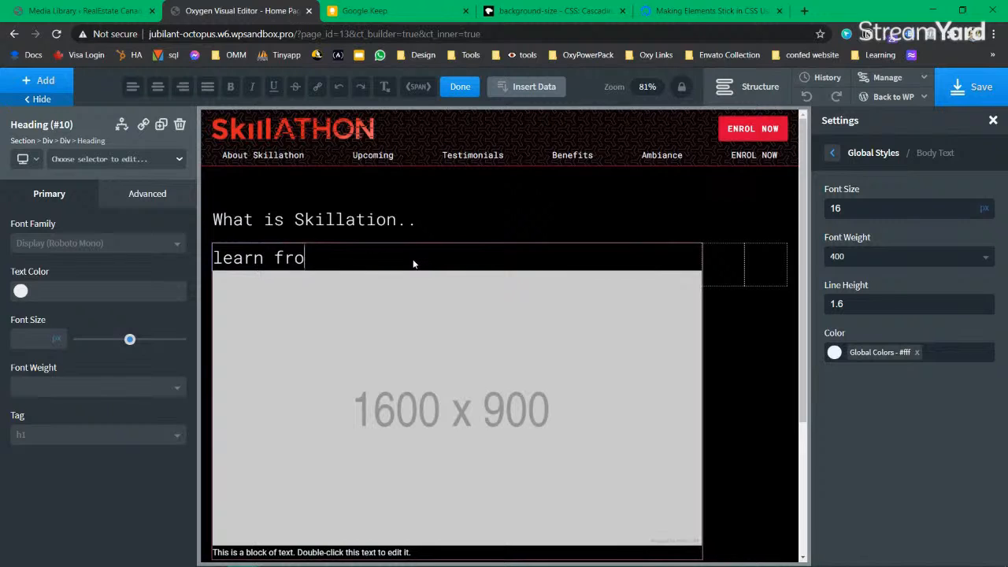
{"action": "type", "text": "m the epe"}
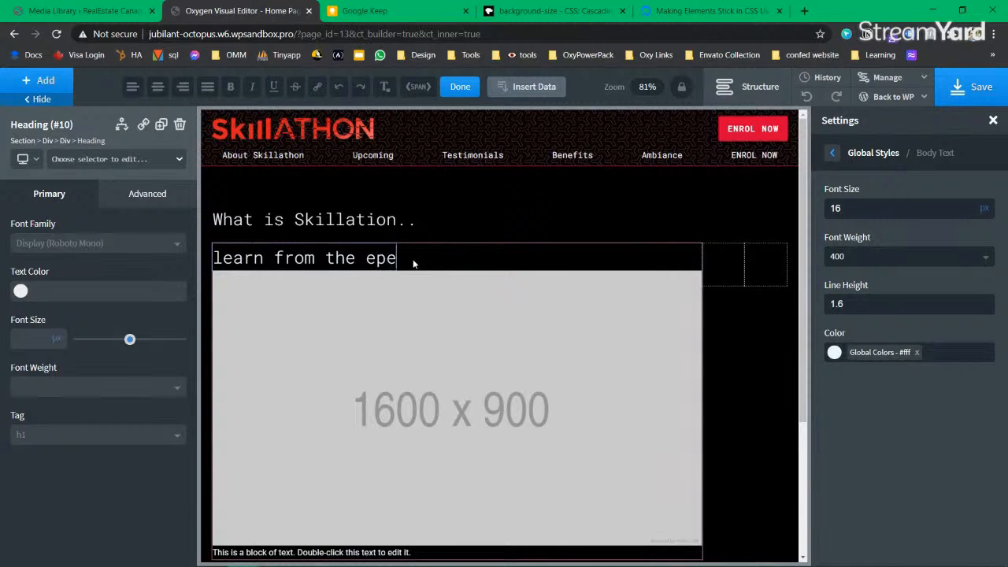
{"action": "key", "text": "BackSpace"}
{"action": "key", "text": "BackSpace"}
{"action": "type", "text": "xperts"}
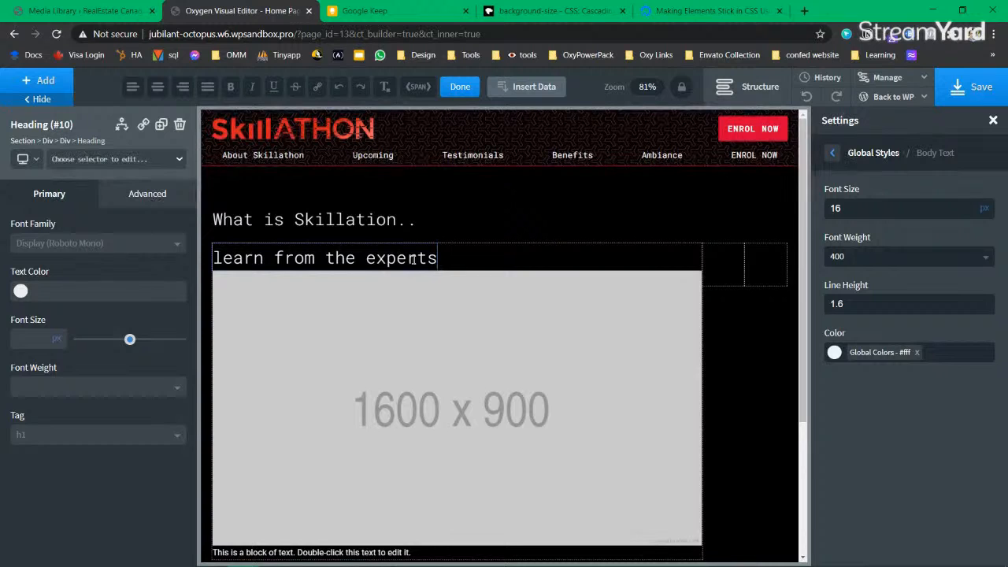
{"action": "left_click", "coordinate": [752, 86]}
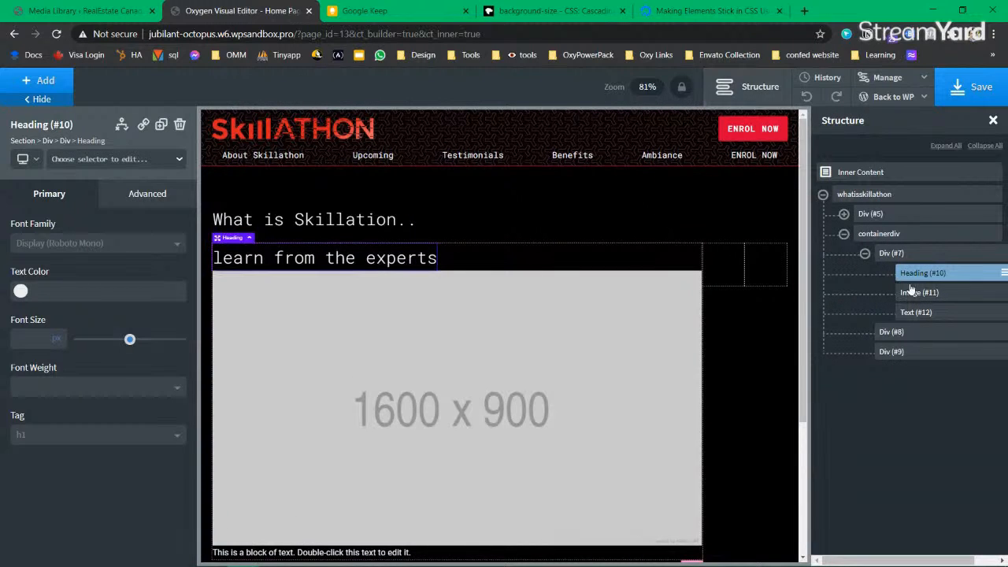
Step: Center-align the contents of Div (#7) horizontally
{"action": "left_click", "coordinate": [651, 264]}
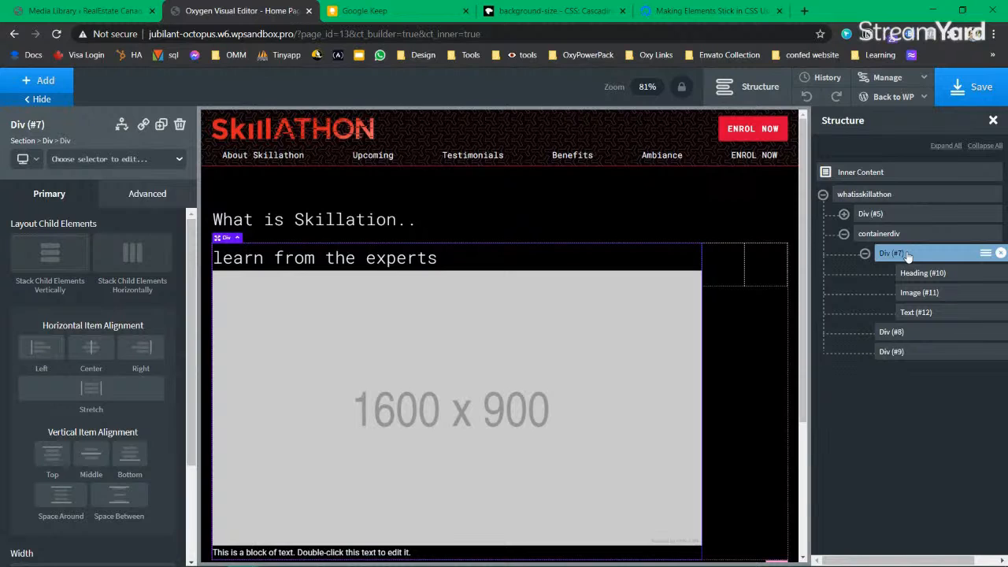
{"action": "left_click", "coordinate": [82, 350]}
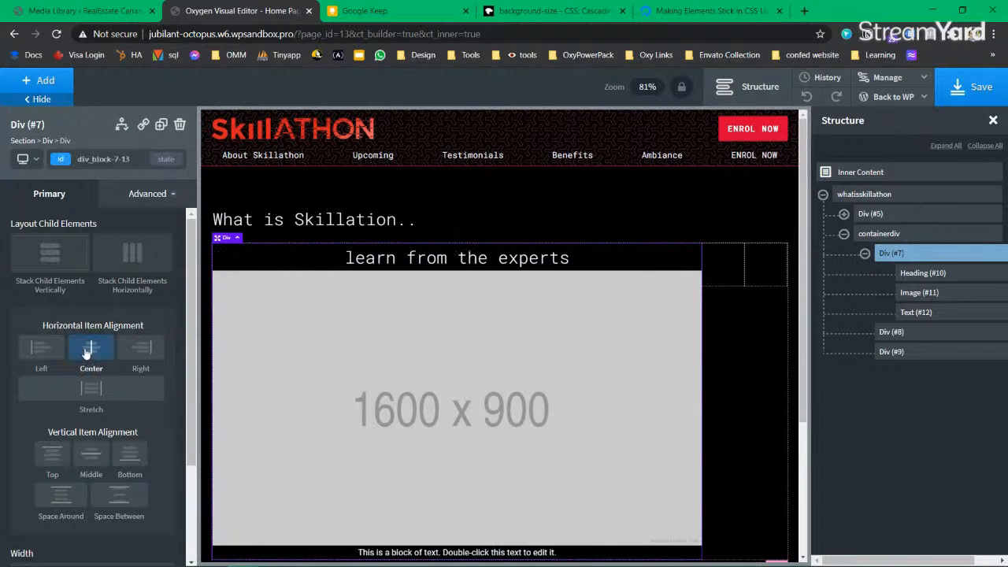
{"action": "scroll", "coordinate": [551, 386], "scroll_direction": "down", "scroll_amount": 3}
{"action": "scroll", "coordinate": [540, 361], "scroll_direction": "up", "scroll_amount": 3}
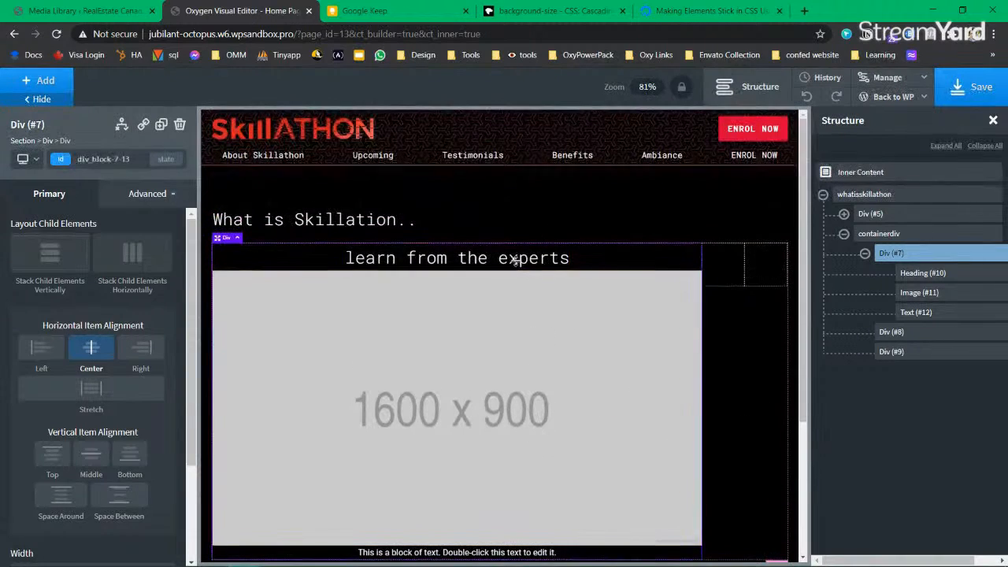
{"action": "scroll", "coordinate": [474, 364], "scroll_direction": "down", "scroll_amount": 1}
Step: Start typing 'The most im' in the text block, select it, and open a new browser tab
{"action": "double_click", "coordinate": [421, 499]}
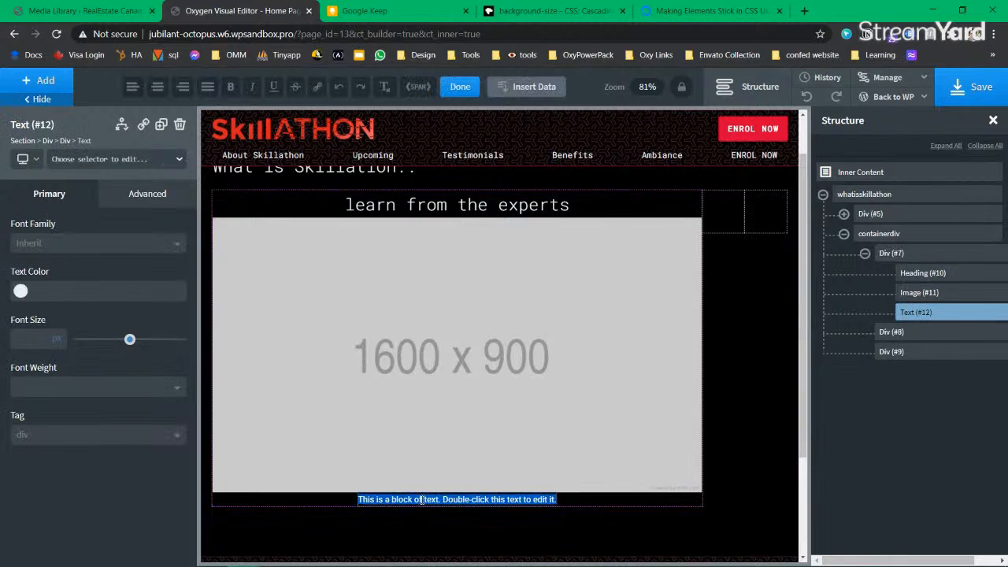
{"action": "type", "text": "The most im"}
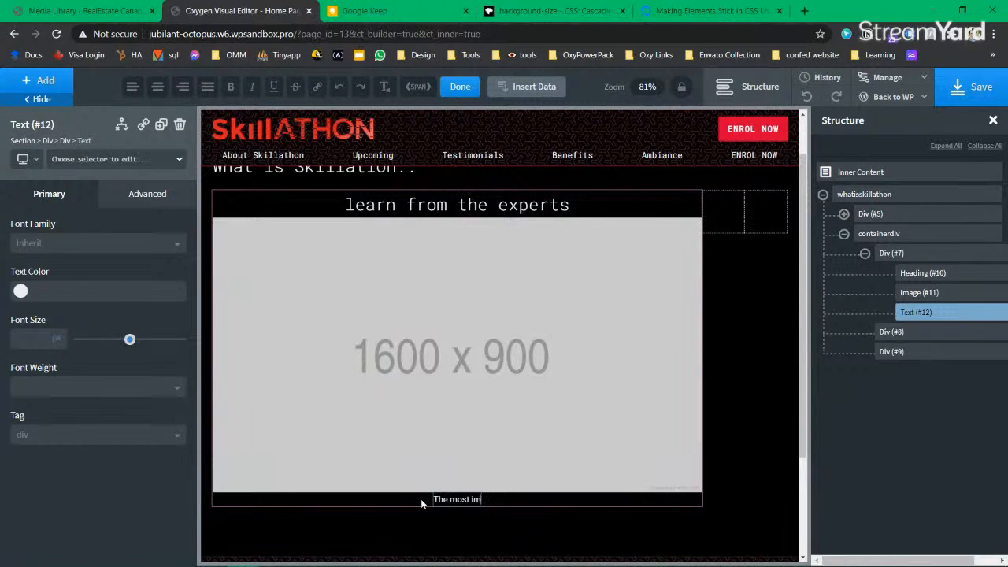
{"action": "key", "text": "ctrl+a"}
{"action": "key", "text": "ctrl+t"}
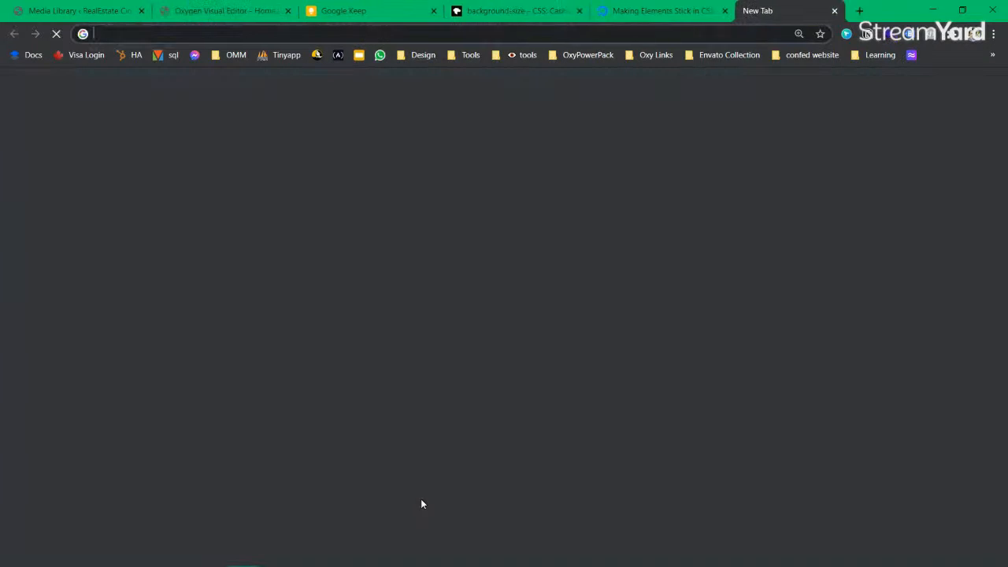
Step: Search Google for 'lorem ipsum generator' and check the lipsum.com result
{"action": "type", "text": "lorem ipsum"}
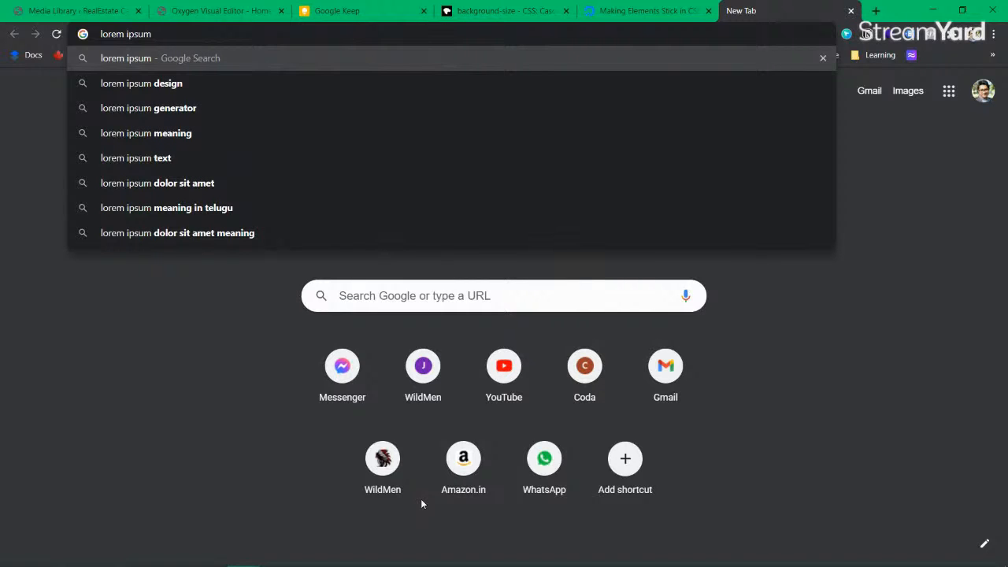
{"action": "key", "text": "Down"}
{"action": "key", "text": "Down"}
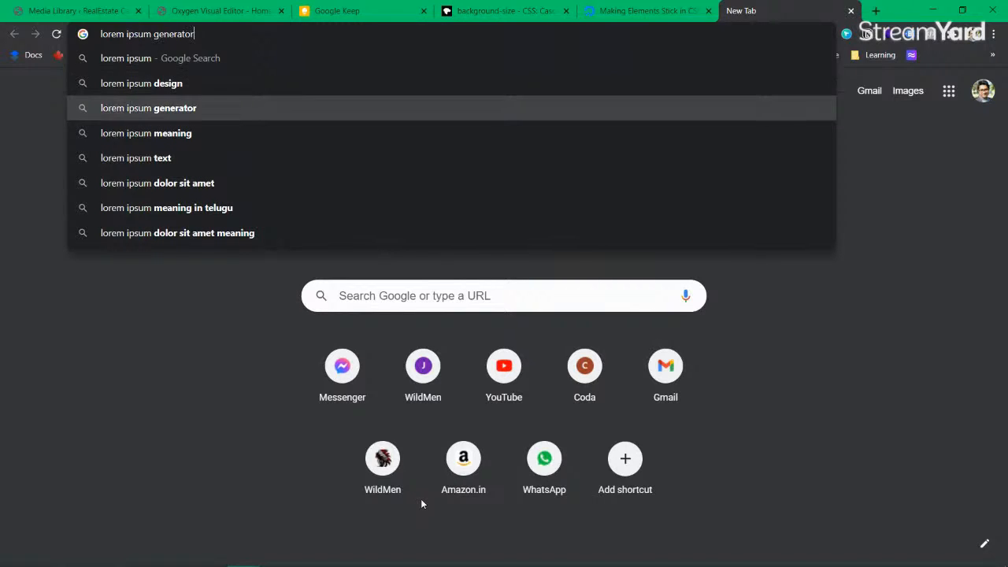
{"action": "key", "text": "Return"}
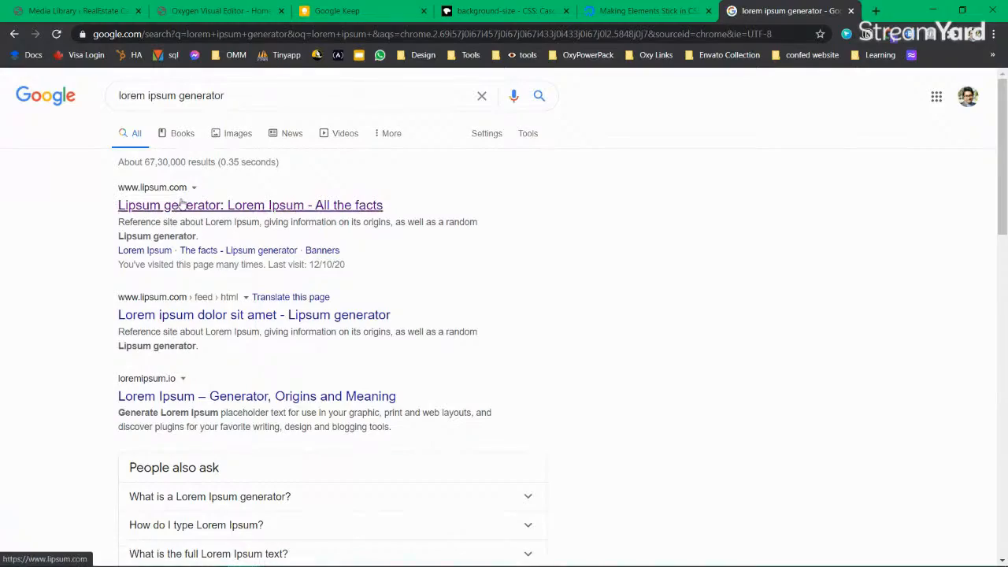
{"action": "left_click", "coordinate": [210, 208]}
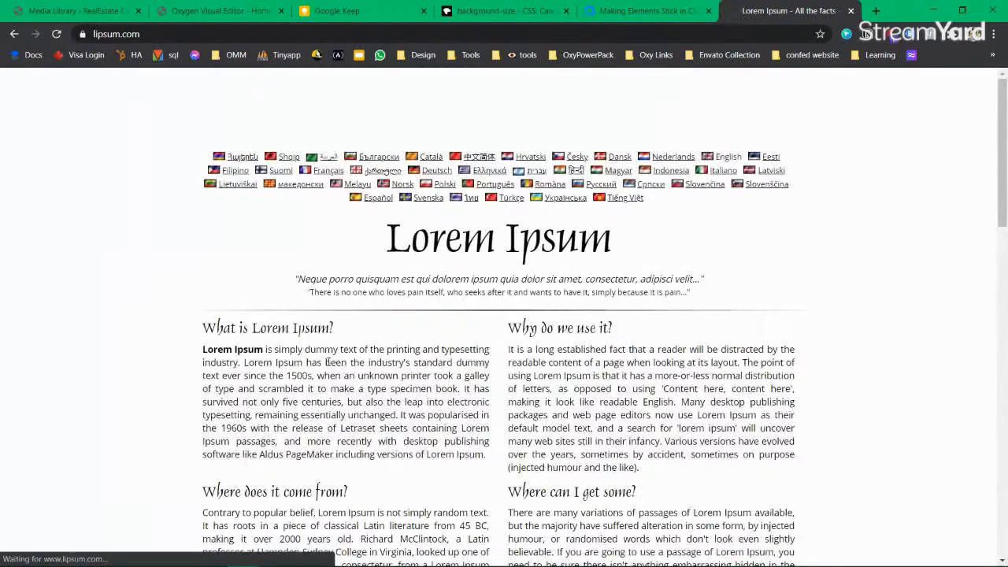
{"action": "scroll", "coordinate": [460, 340], "scroll_direction": "down", "scroll_amount": 10}
{"action": "key", "text": "alt+Left"}
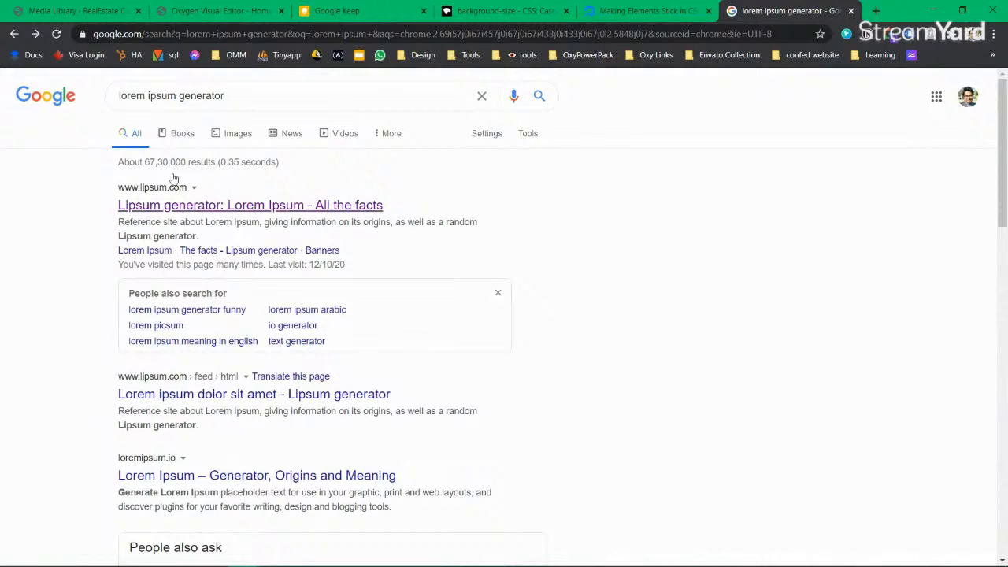
Step: Refine the search to 'lorem ipsum generator based on industry'
{"action": "left_click", "coordinate": [308, 97]}
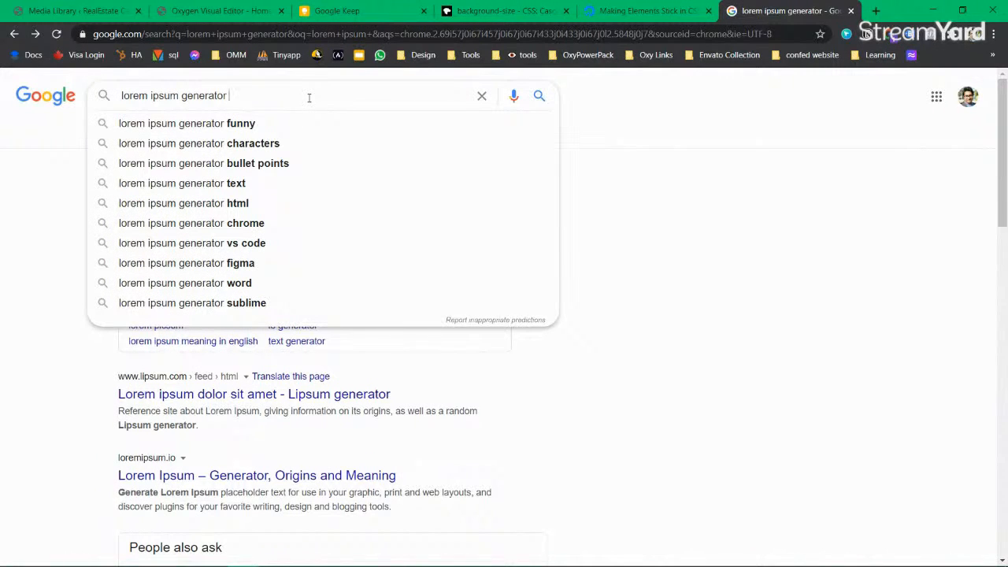
{"action": "type", "text": "industry's standard"}
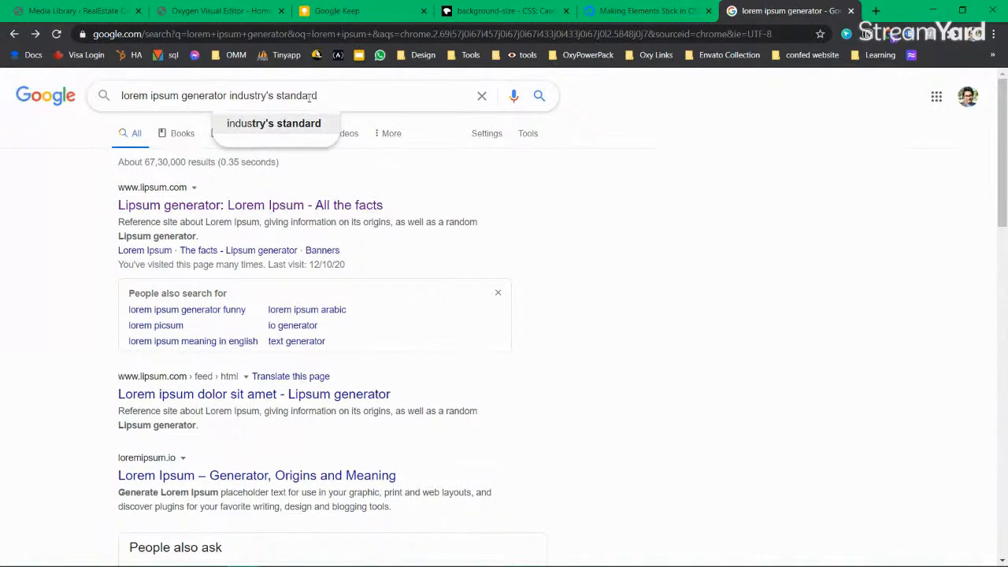
{"action": "key", "text": "BackSpace"}
{"action": "key", "text": "BackSpace"}
{"action": "key", "text": "BackSpace"}
{"action": "key", "text": "BackSpace"}
{"action": "key", "text": "BackSpace"}
{"action": "key", "text": "BackSpace"}
{"action": "key", "text": "BackSpace"}
{"action": "key", "text": "BackSpace"}
{"action": "key", "text": "BackSpace"}
{"action": "key", "text": "BackSpace"}
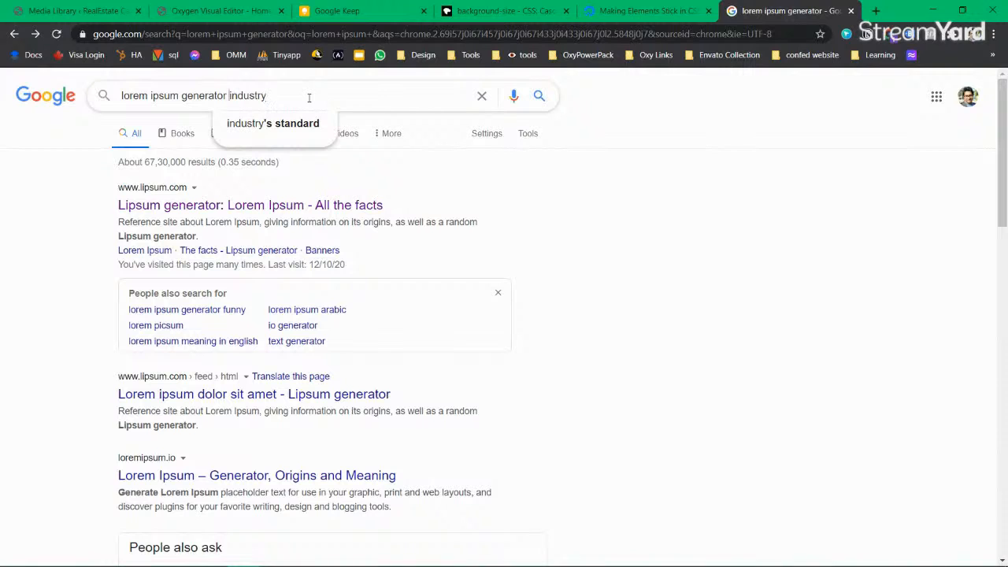
{"action": "type", "text": "based on"}
{"action": "key", "text": "Return"}
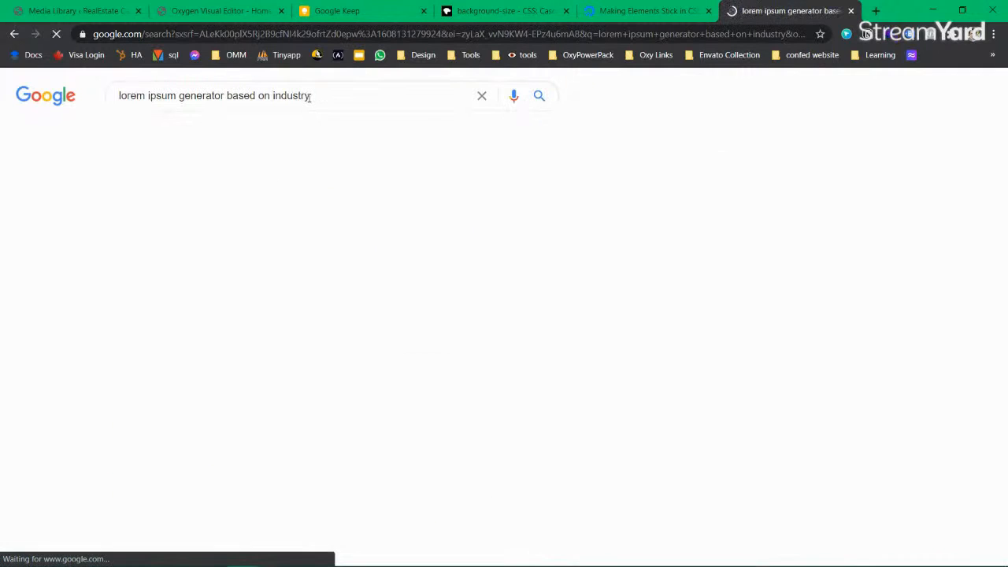
{"action": "scroll", "coordinate": [279, 210], "scroll_direction": "down", "scroll_amount": 3}
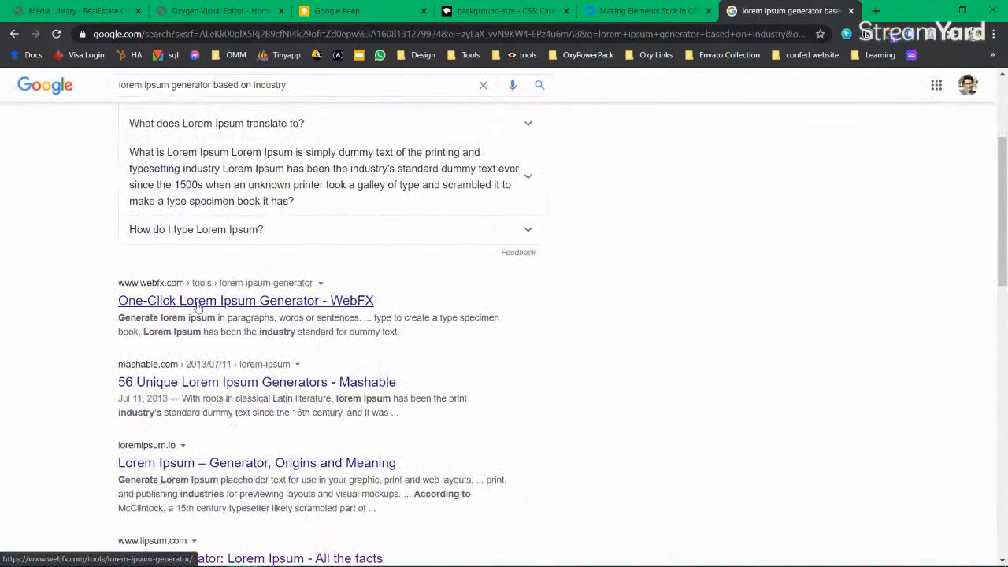
Step: Open the WebFX Lorem Ipsum Generator and generate some default text
{"action": "left_click", "coordinate": [198, 303]}
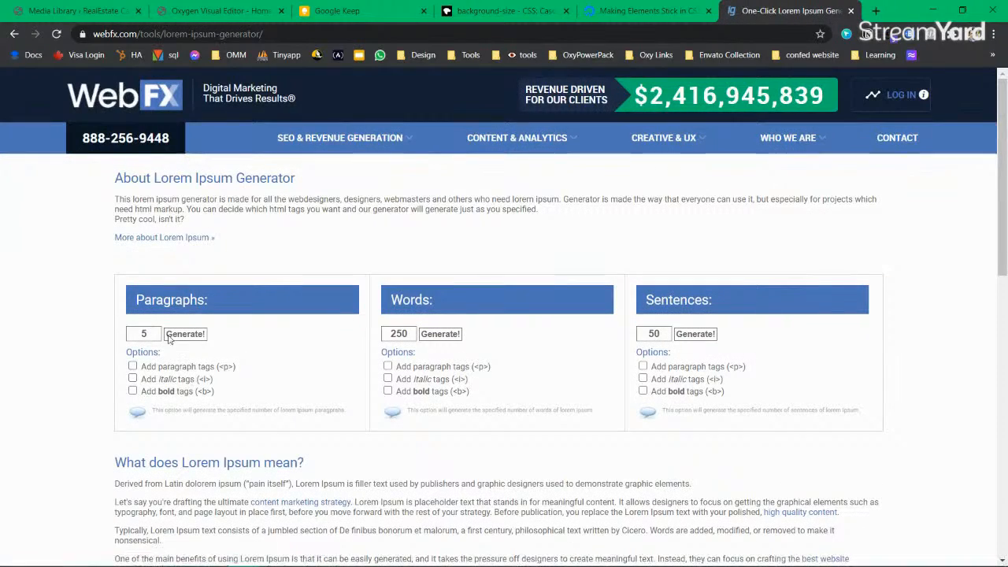
{"action": "left_click", "coordinate": [184, 337]}
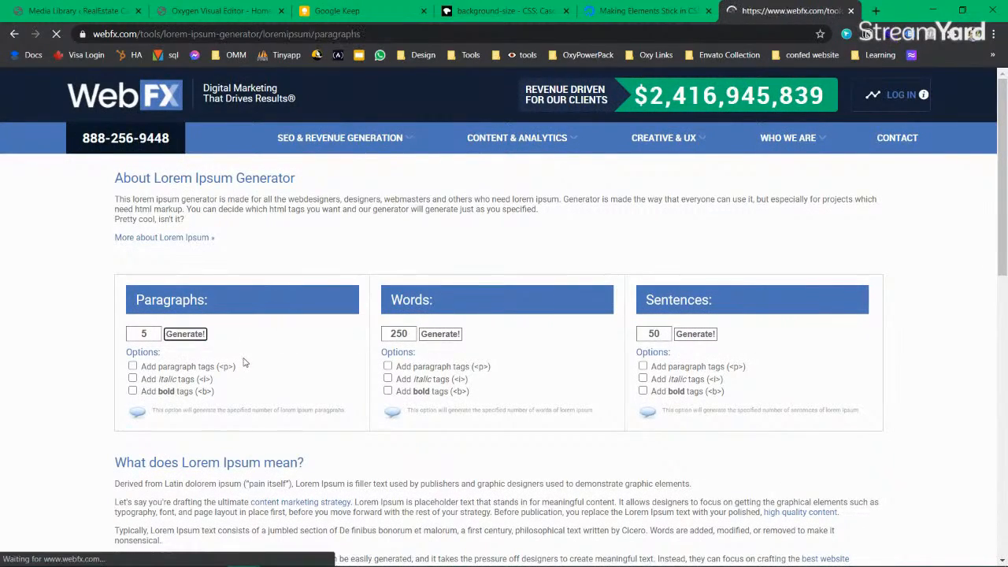
{"action": "scroll", "coordinate": [549, 338], "scroll_direction": "down", "scroll_amount": 10}
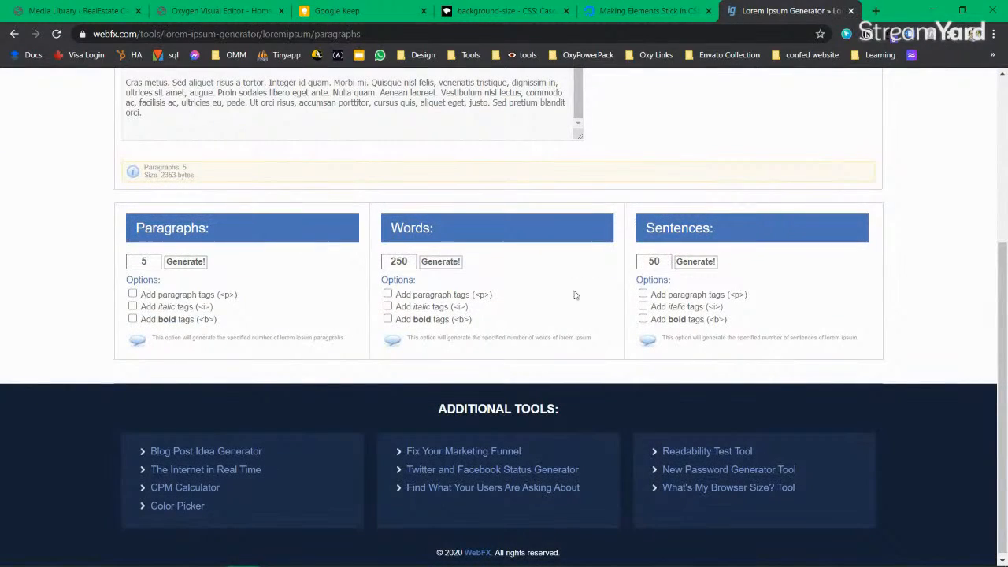
{"action": "scroll", "coordinate": [530, 298], "scroll_direction": "down", "scroll_amount": 1}
Step: Generate 5 sentences of lorem ipsum and select all the output text
{"action": "double_click", "coordinate": [651, 258]}
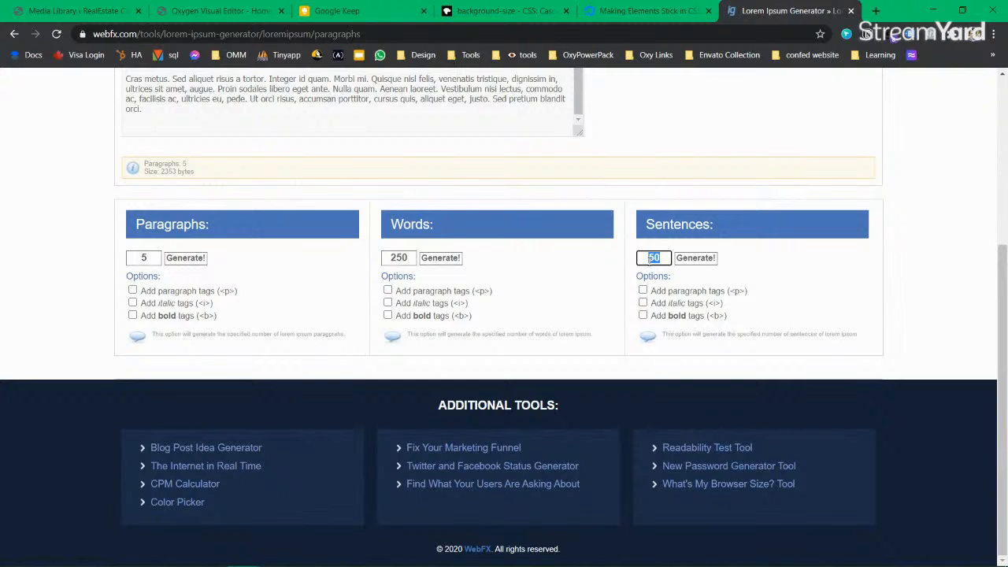
{"action": "type", "text": "5"}
{"action": "left_click", "coordinate": [695, 257]}
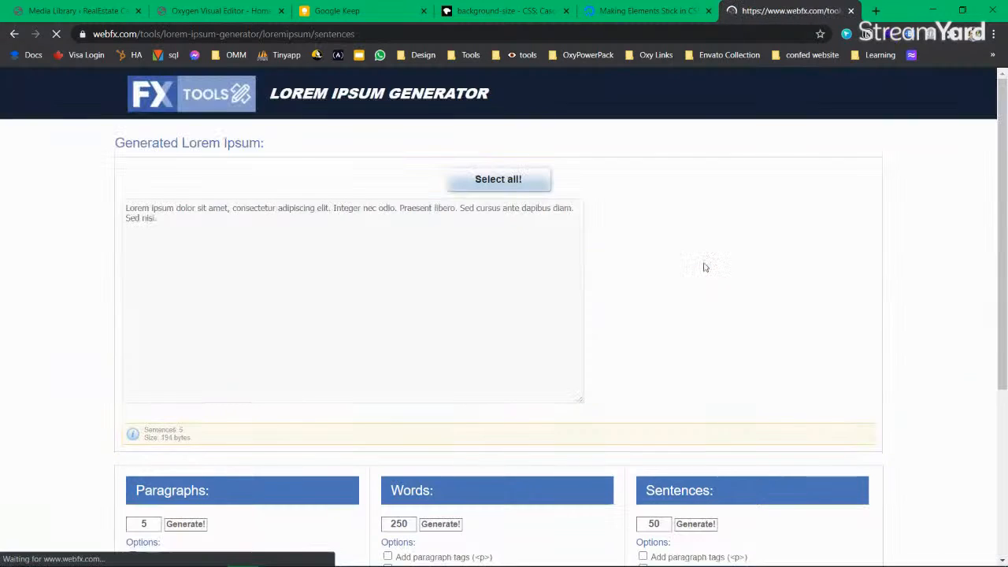
{"action": "left_click_drag", "start_coordinate": [192, 220], "coordinate": [130, 211]}
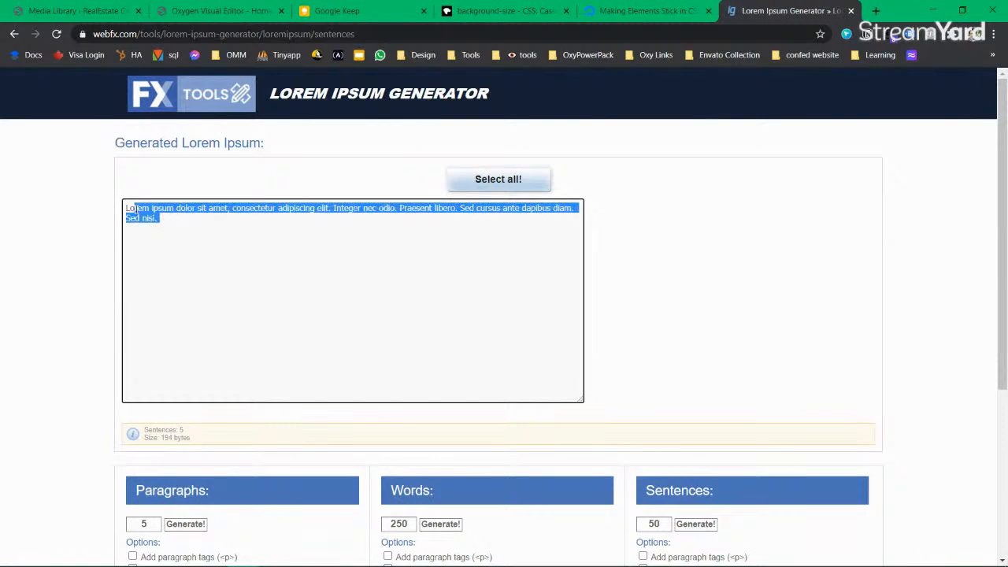
{"action": "scroll", "coordinate": [654, 383], "scroll_direction": "down", "scroll_amount": 2}
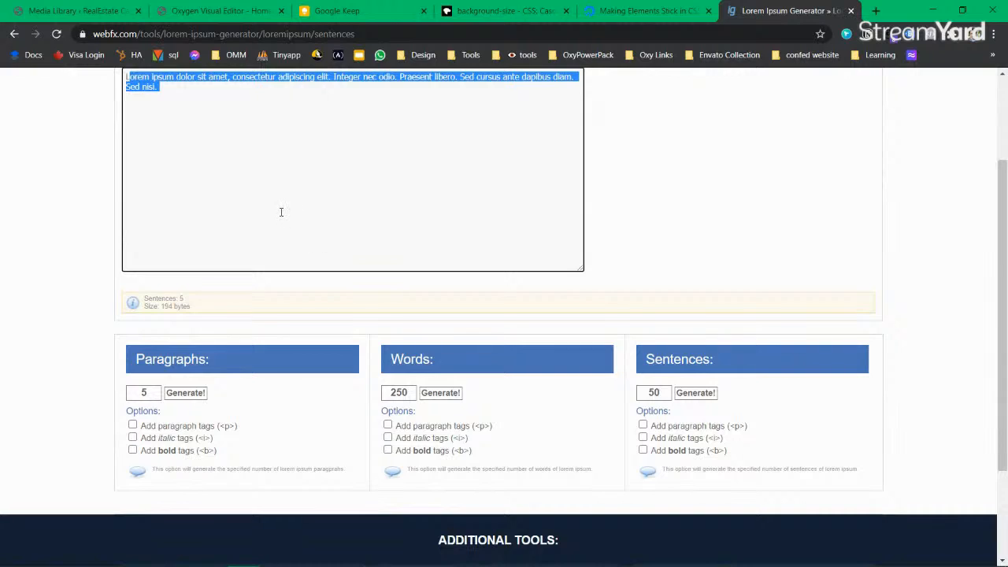
{"action": "scroll", "coordinate": [280, 212], "scroll_direction": "up", "scroll_amount": 1}
{"action": "left_click_drag", "start_coordinate": [195, 151], "coordinate": [104, 145]}
{"action": "key", "text": "ctrl+c"}
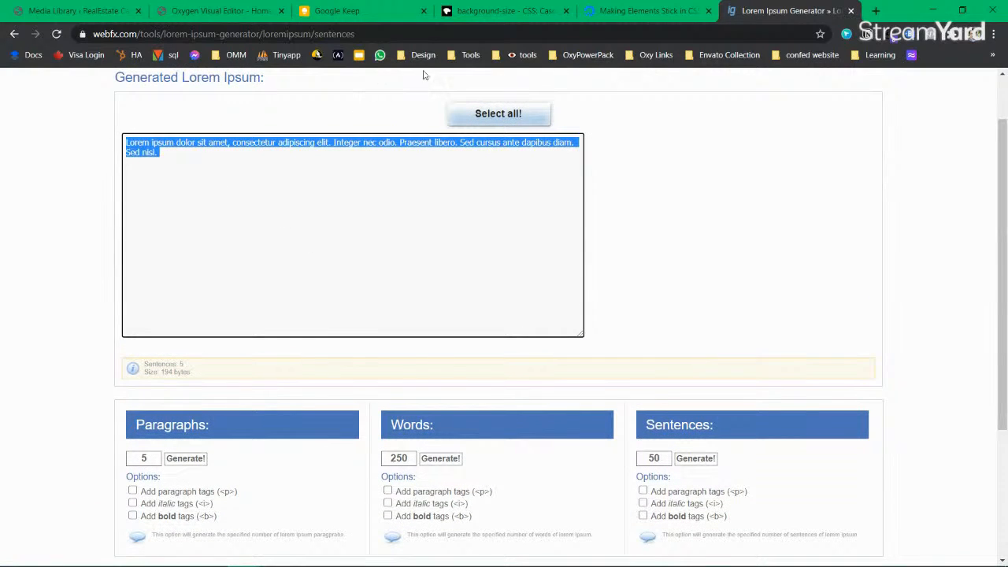
Step: Paste the generated lorem ipsum into Text (#12), then select the placeholder image
{"action": "left_click", "coordinate": [222, 11]}
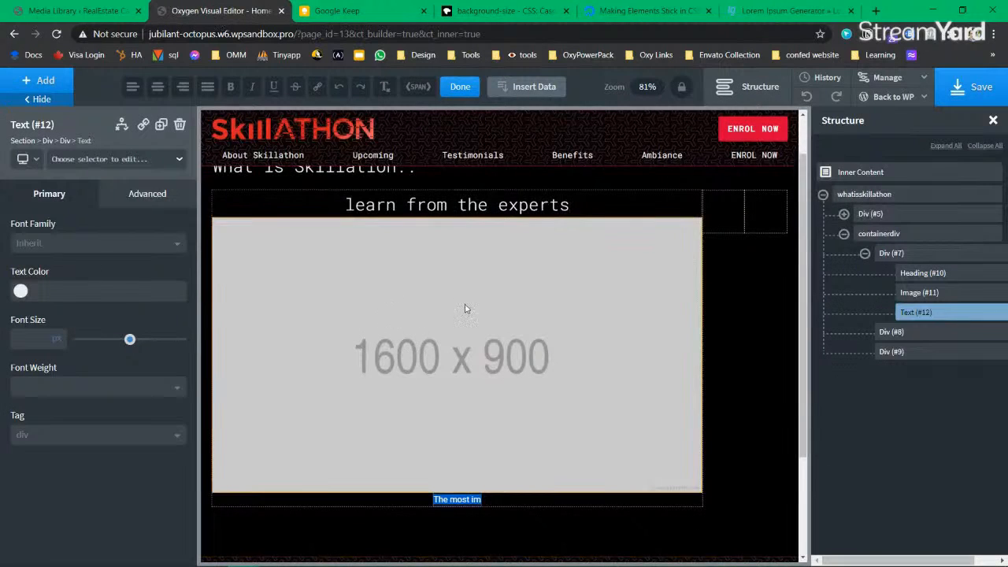
{"action": "scroll", "coordinate": [478, 268], "scroll_direction": "down", "scroll_amount": 1}
{"action": "key", "text": "ctrl+v"}
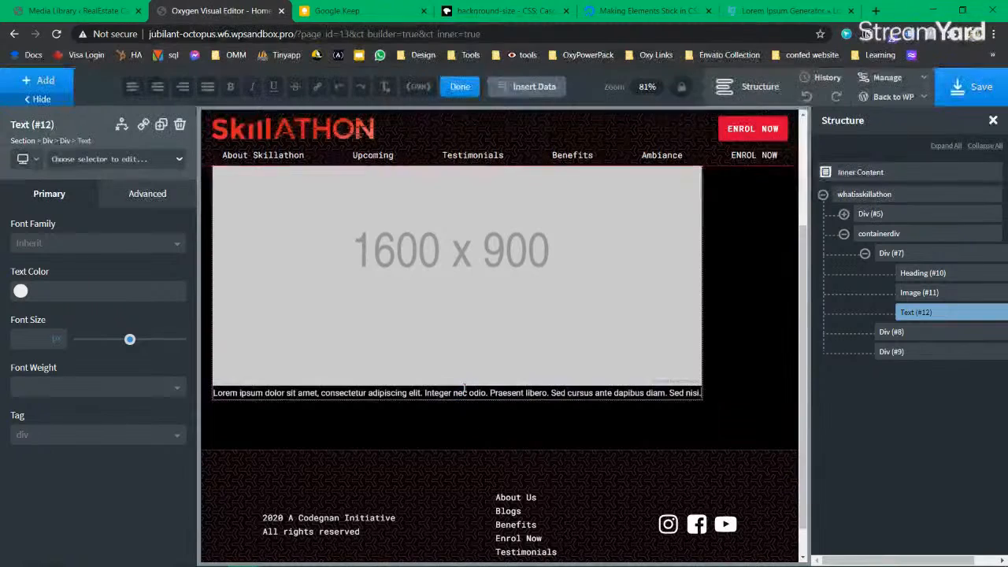
{"action": "left_click", "coordinate": [692, 381]}
{"action": "scroll", "coordinate": [436, 386], "scroll_direction": "up", "scroll_amount": 2}
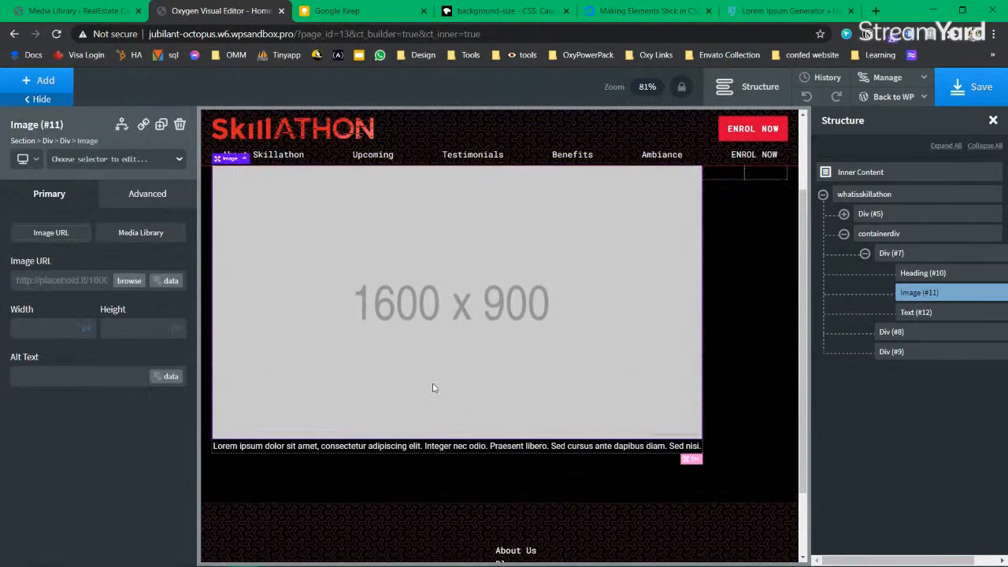
{"action": "left_click", "coordinate": [489, 203]}
{"action": "left_click", "coordinate": [496, 332]}
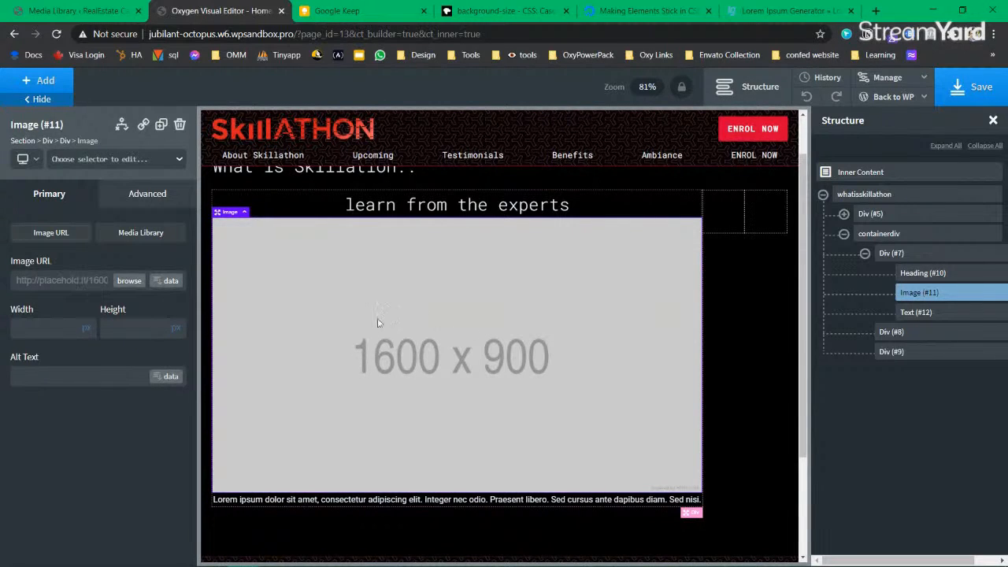
{"action": "left_click_drag", "start_coordinate": [79, 281], "coordinate": [110, 286]}
Step: Begin changing the size values in the placeholder image's URL
{"action": "key", "text": "BackSpace"}
{"action": "key", "text": "BackSpace"}
{"action": "key", "text": "BackSpace"}
{"action": "key", "text": "BackSpace"}
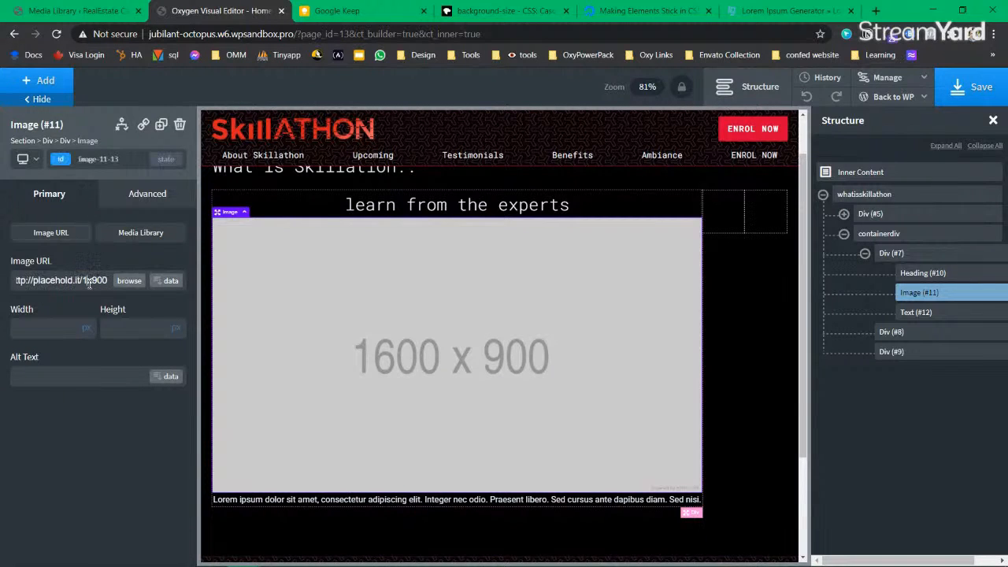
{"action": "type", "text": "450x900"}
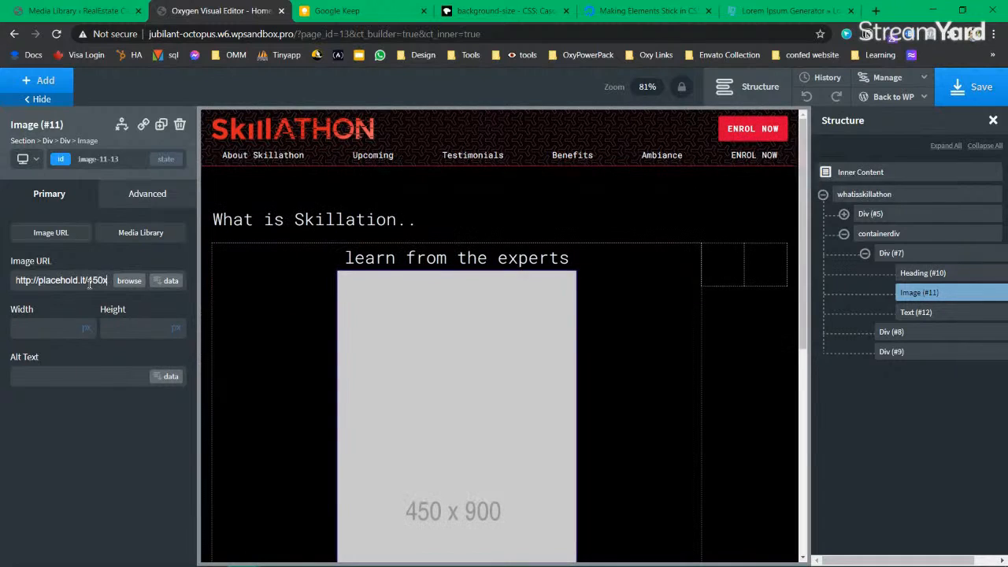
{"action": "key", "text": "BackSpace"}
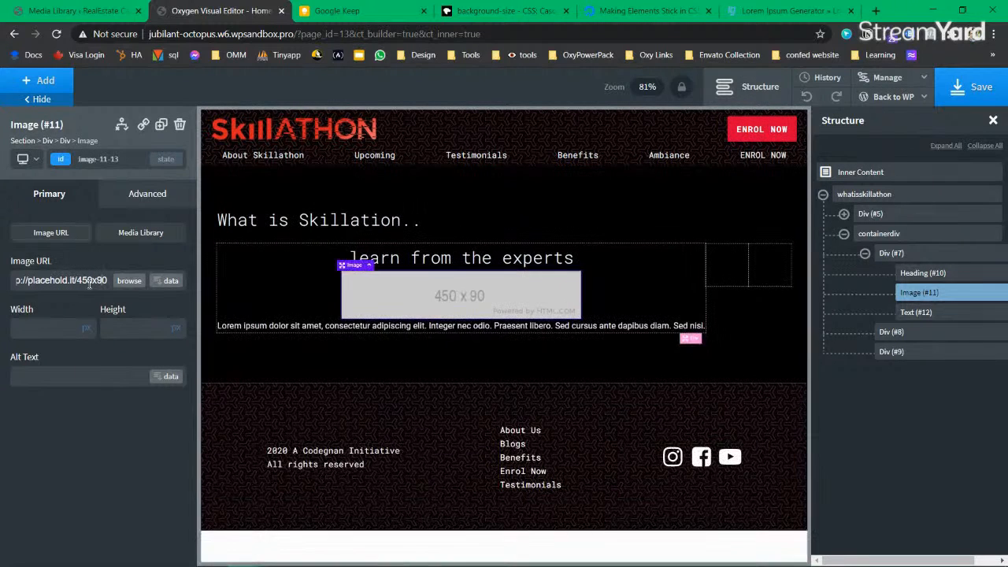
{"action": "key", "text": "BackSpace"}
{"action": "key", "text": "BackSpace"}
{"action": "type", "text": "5"}
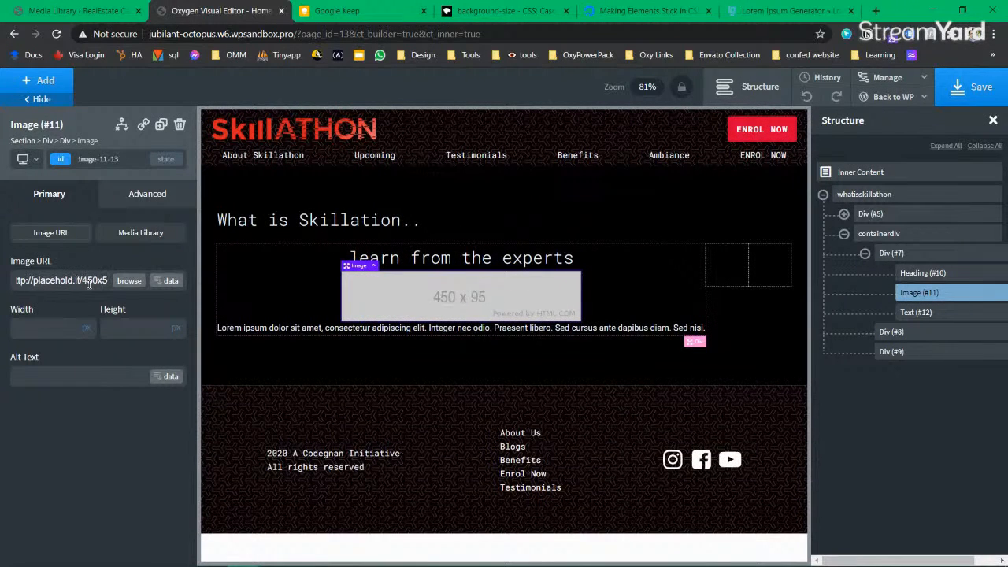
{"action": "type", "text": "00"}
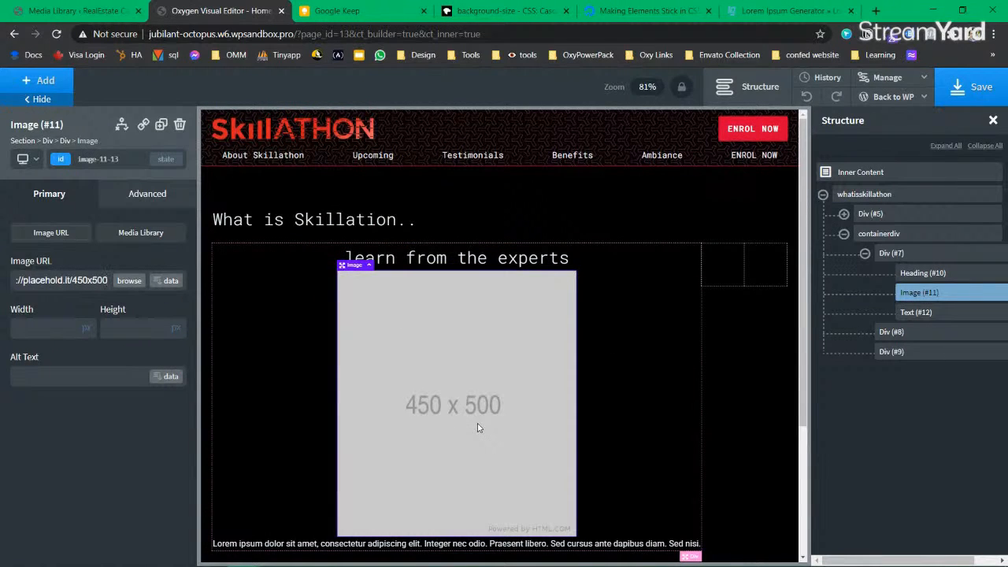
Step: Split the lorem ipsum caption into two lines before 'Integer'
{"action": "left_click", "coordinate": [920, 313]}
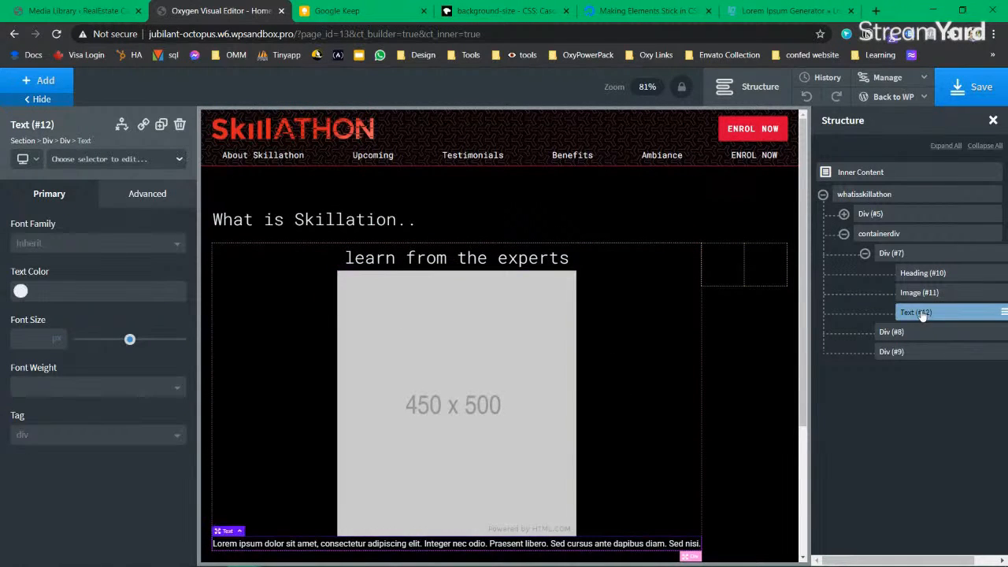
{"action": "left_click", "coordinate": [891, 253]}
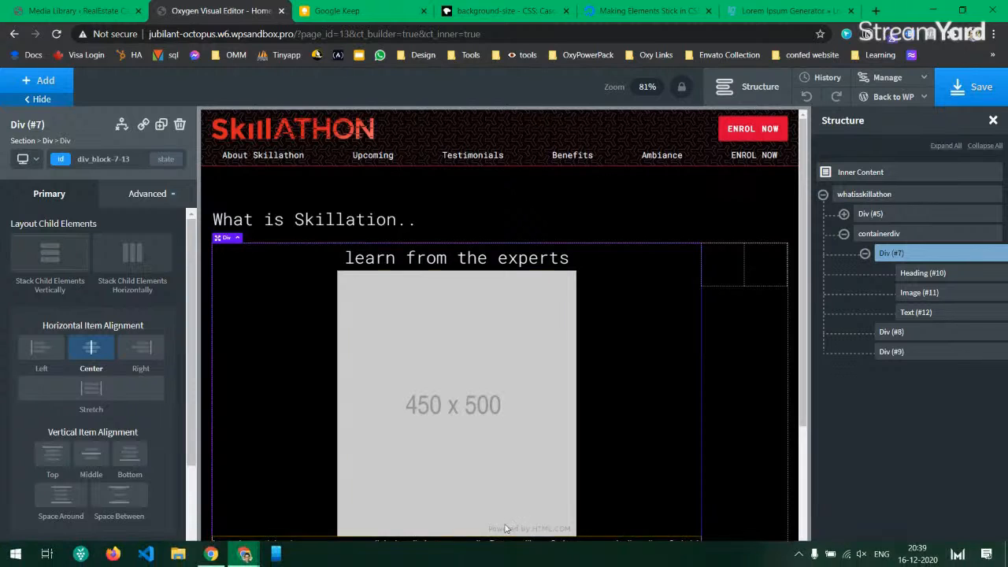
{"action": "scroll", "coordinate": [533, 441], "scroll_direction": "down", "scroll_amount": 2}
{"action": "left_click", "coordinate": [513, 490]}
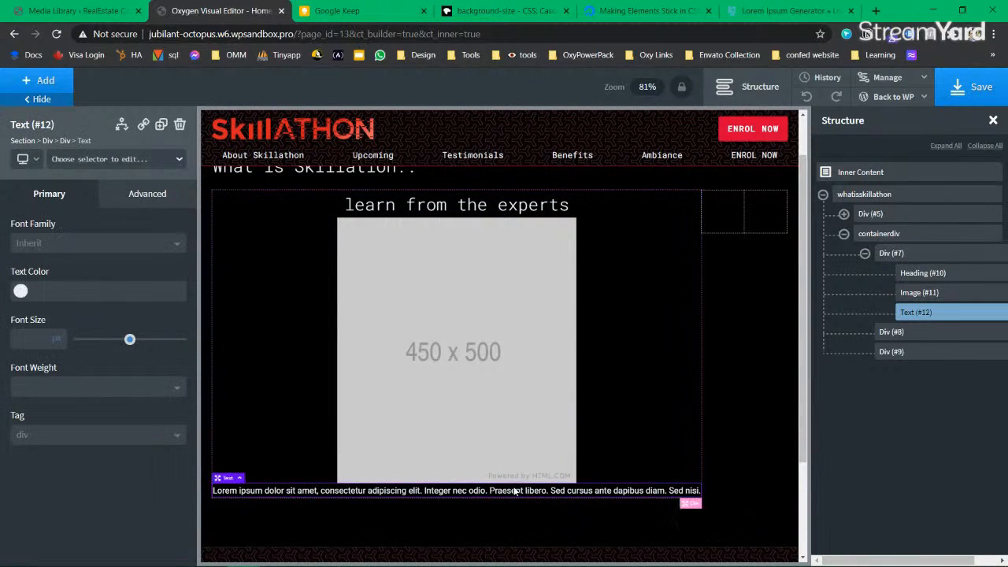
{"action": "double_click", "coordinate": [428, 488]}
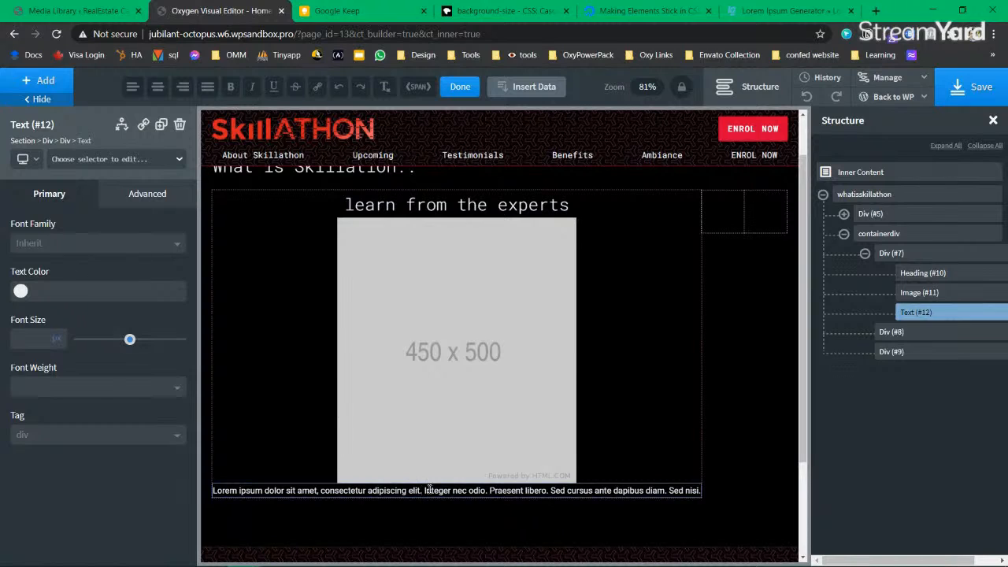
{"action": "key", "text": "Return"}
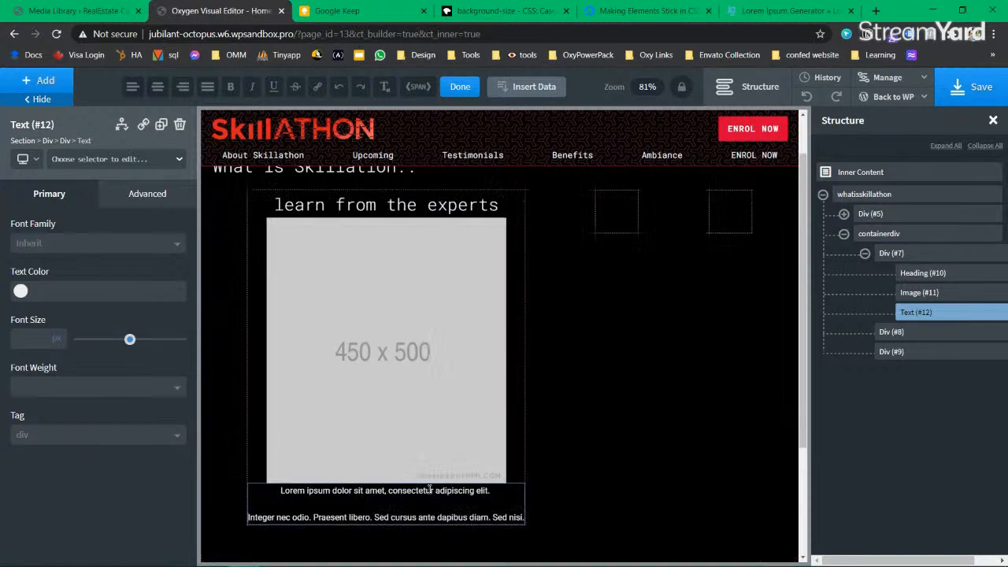
{"action": "key", "text": "BackSpace"}
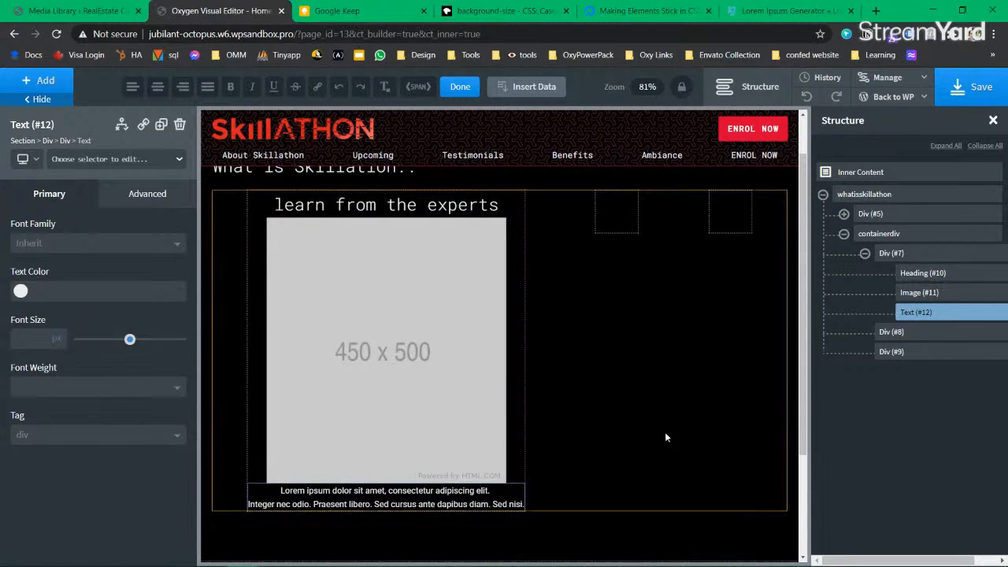
{"action": "left_click", "coordinate": [403, 331]}
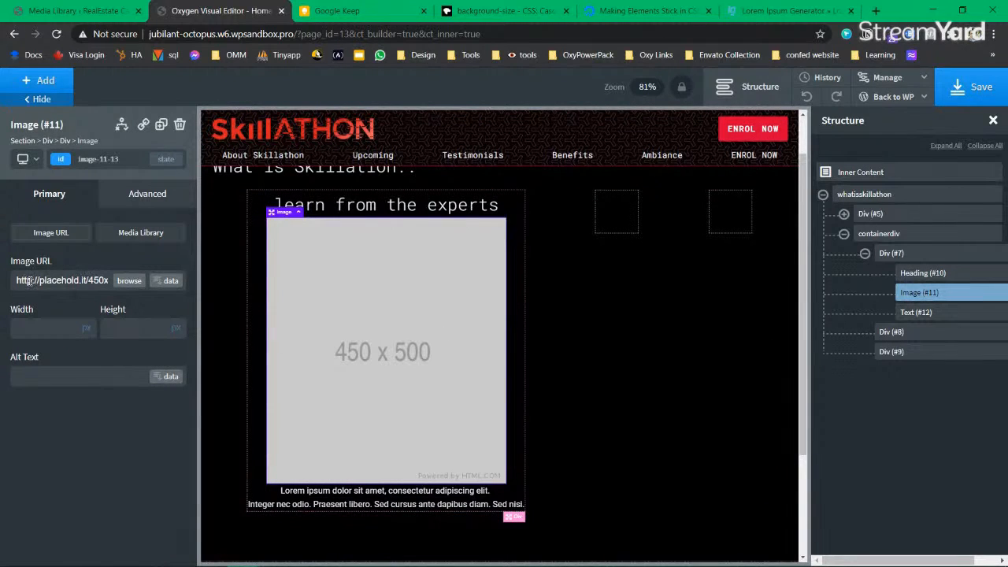
Step: Set the image URL to 350x300 so the placeholder loads at that size
{"action": "type", "text": "s"}
{"action": "key", "text": "Right"}
{"action": "key", "text": "Right"}
{"action": "type", "text": "00"}
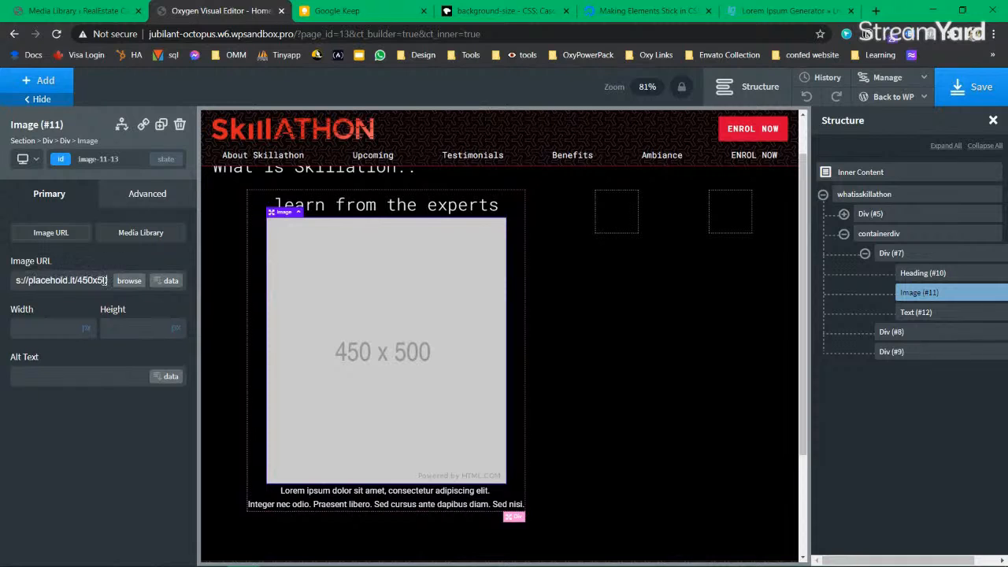
{"action": "key", "text": "BackSpace"}
{"action": "key", "text": "BackSpace"}
{"action": "key", "text": "BackSpace"}
{"action": "type", "text": "300"}
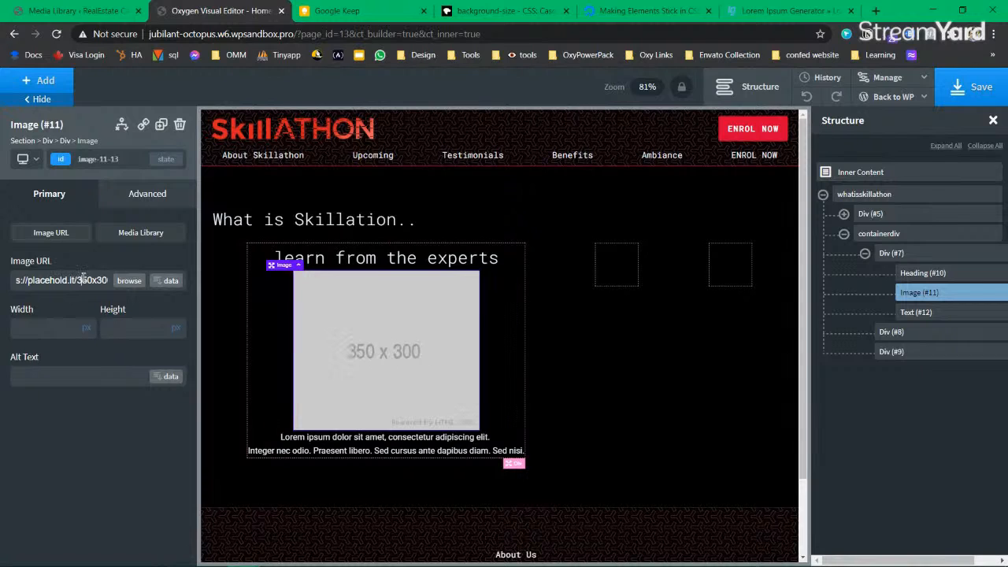
{"action": "left_click", "coordinate": [579, 415]}
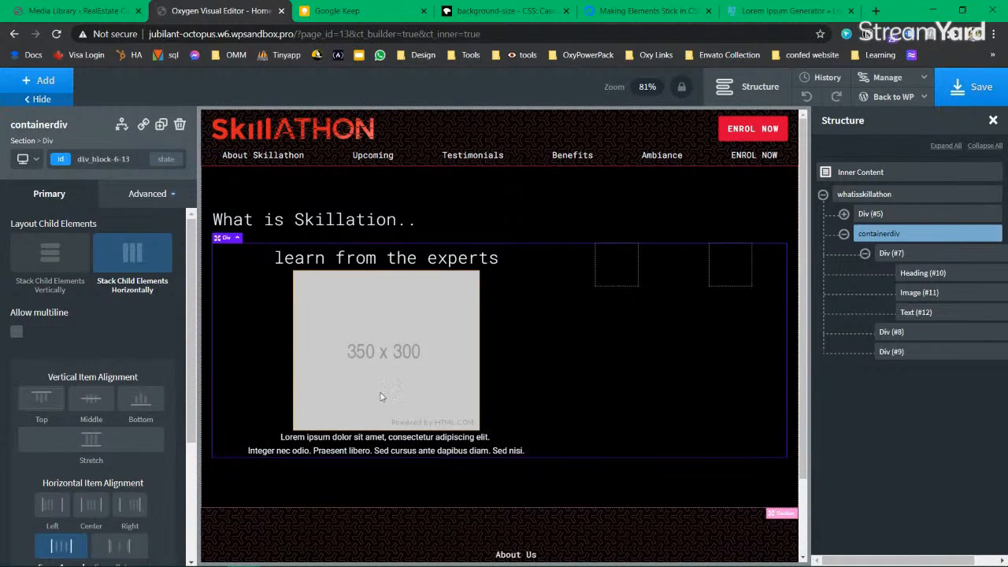
{"action": "left_click", "coordinate": [443, 349]}
Step: Add the 'border-radius' class to Image (#11)
{"action": "left_click", "coordinate": [146, 198]}
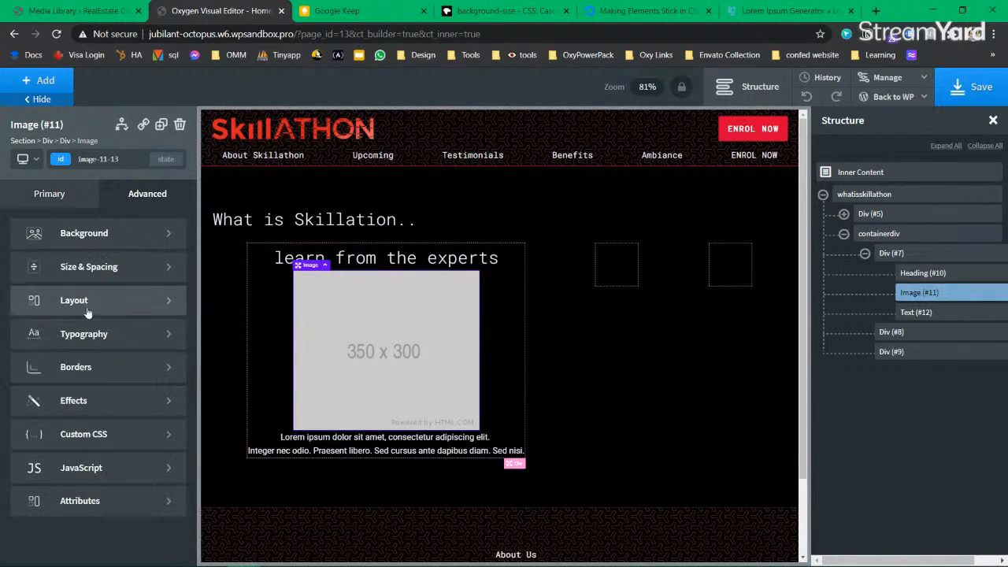
{"action": "left_click", "coordinate": [63, 197]}
{"action": "left_click", "coordinate": [66, 162]}
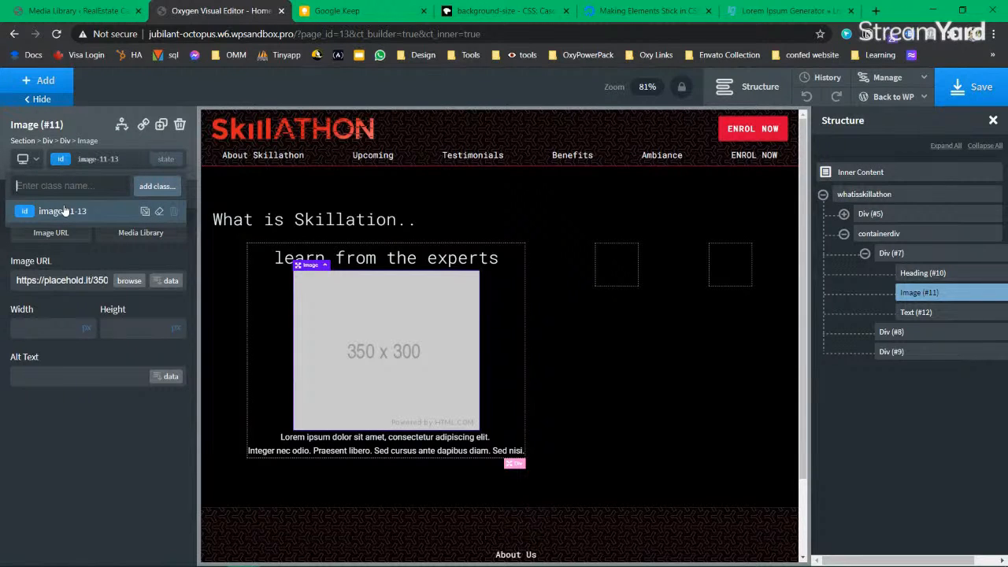
{"action": "type", "text": "border-radius"}
{"action": "key", "text": "Return"}
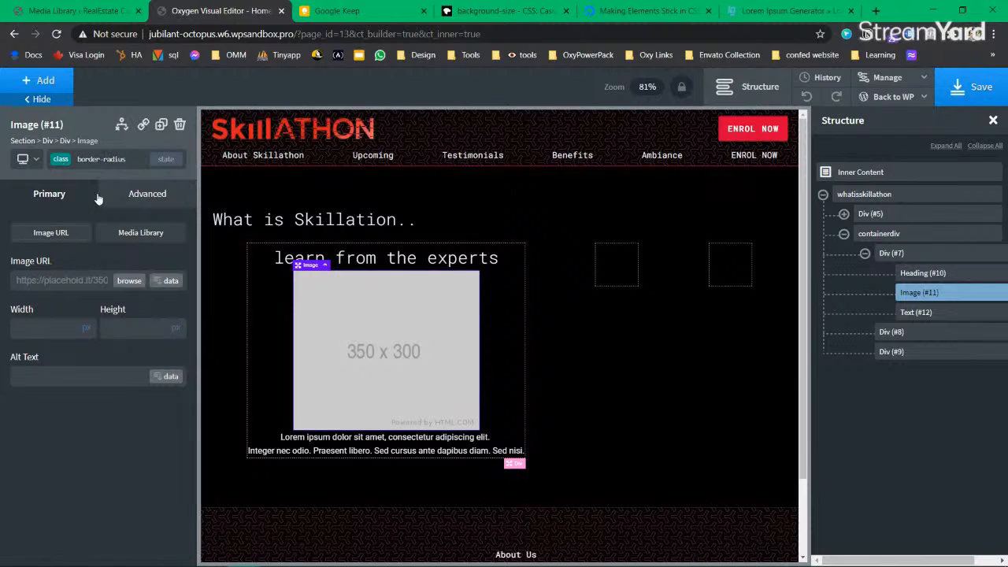
Step: Give the image a 20 px border radius for rounded corners
{"action": "left_click", "coordinate": [149, 194]}
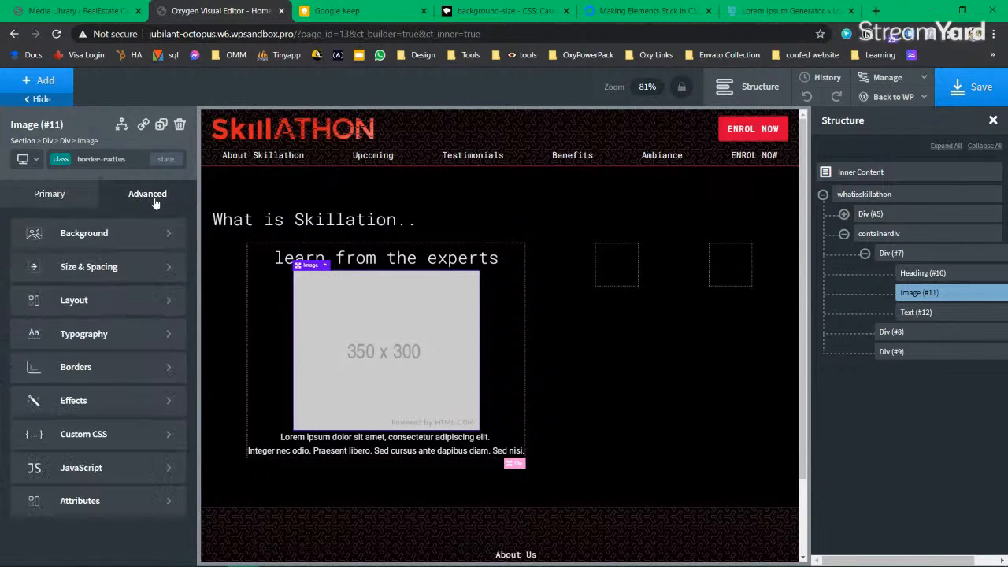
{"action": "left_click", "coordinate": [102, 369]}
{"action": "type", "text": "10"}
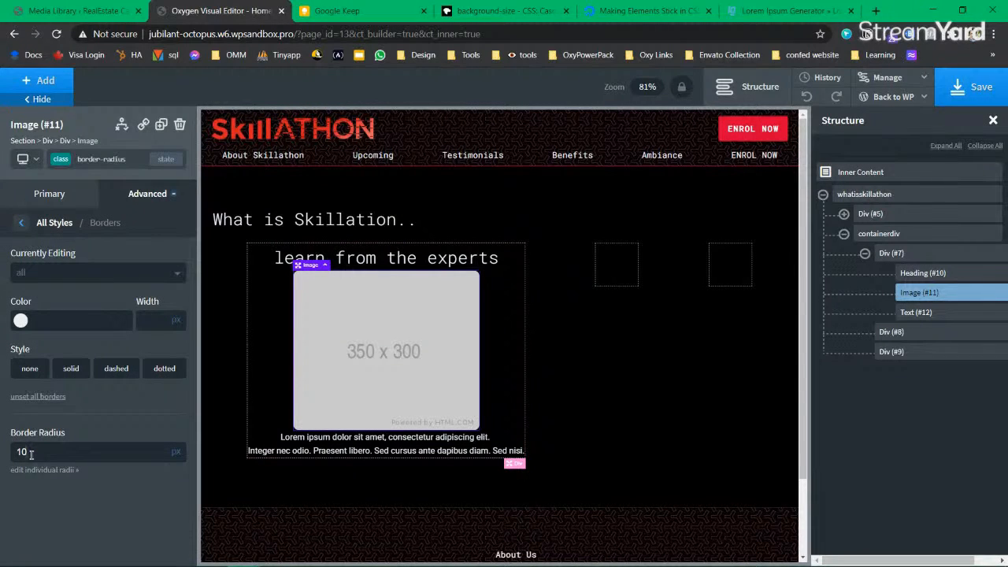
{"action": "type", "text": "20"}
{"action": "left_click", "coordinate": [615, 370]}
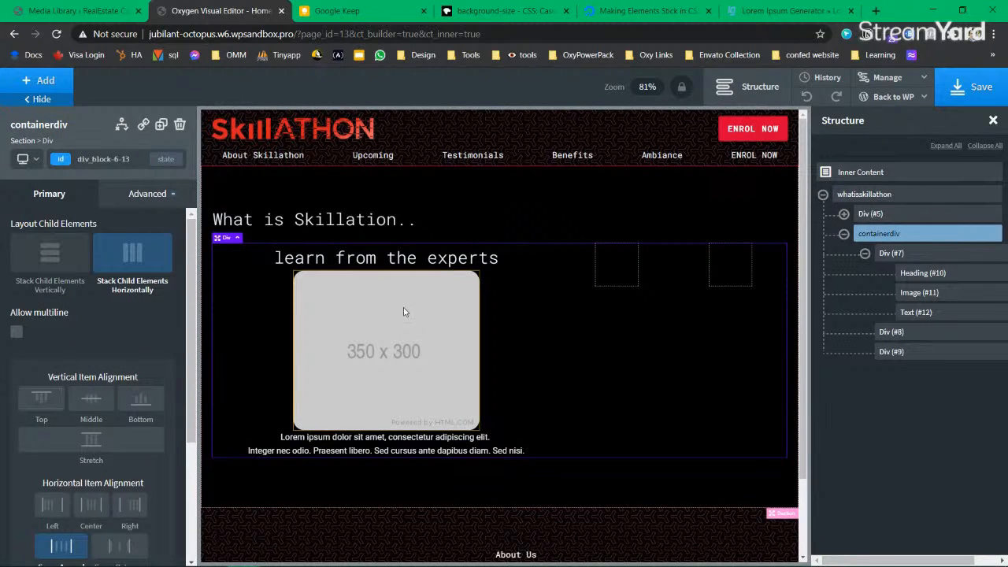
Step: Inspect the container div's children and the rounded placeholder image's classes in the Structure panel
{"action": "left_click", "coordinate": [896, 254]}
{"action": "left_click", "coordinate": [865, 254]}
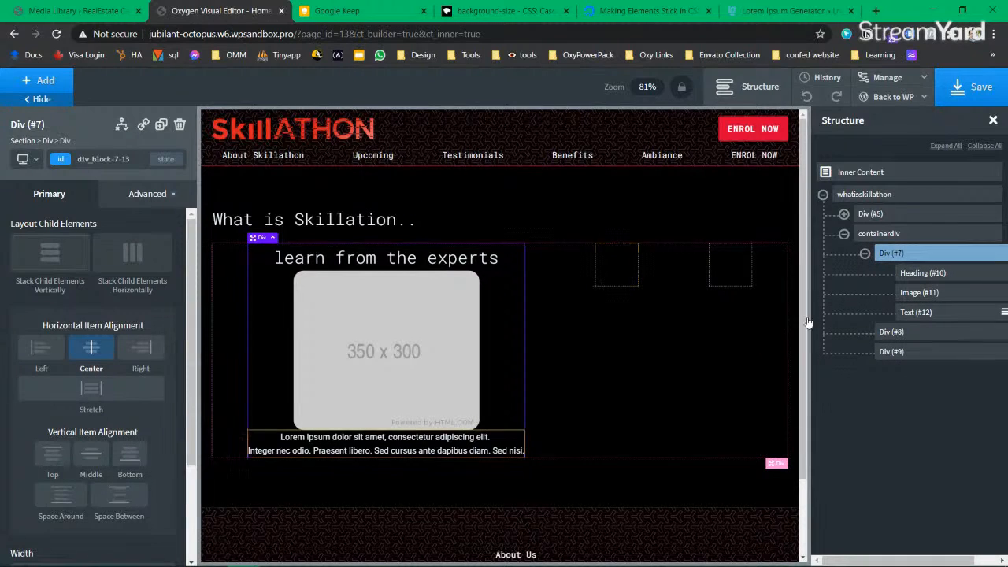
{"action": "left_click", "coordinate": [416, 318]}
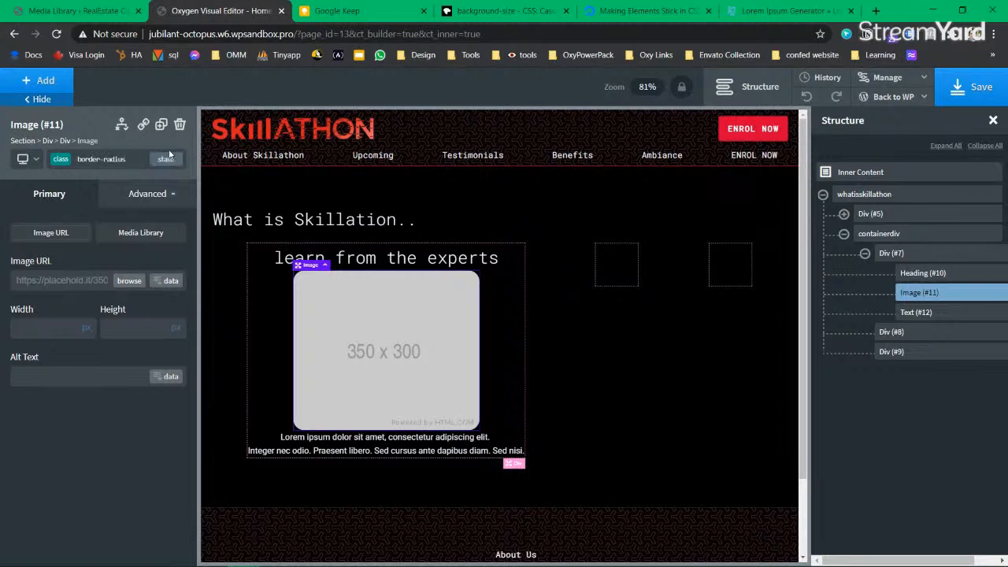
{"action": "left_click", "coordinate": [71, 159]}
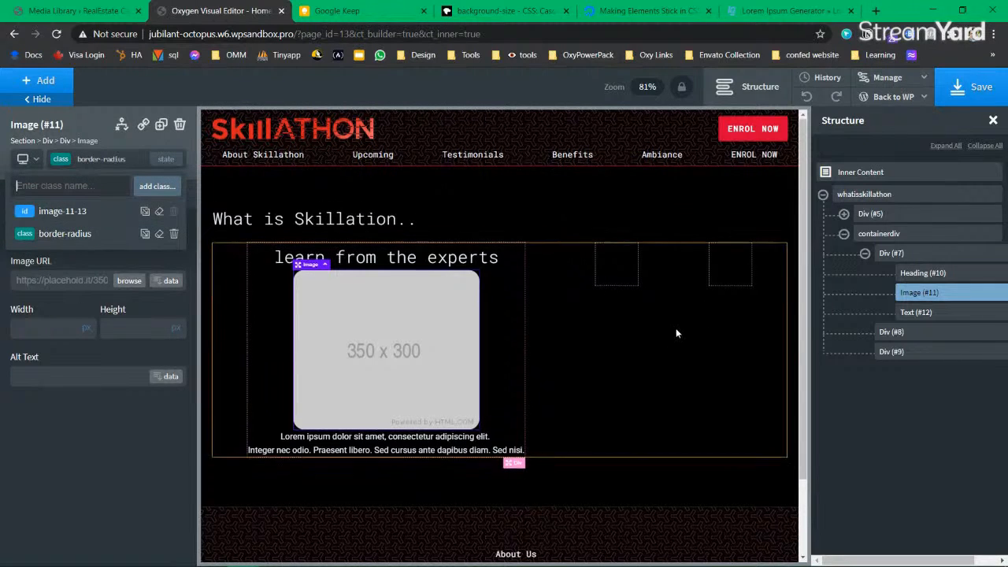
{"action": "scroll", "coordinate": [614, 370], "scroll_direction": "down", "scroll_amount": 2}
{"action": "scroll", "coordinate": [532, 441], "scroll_direction": "up", "scroll_amount": 2}
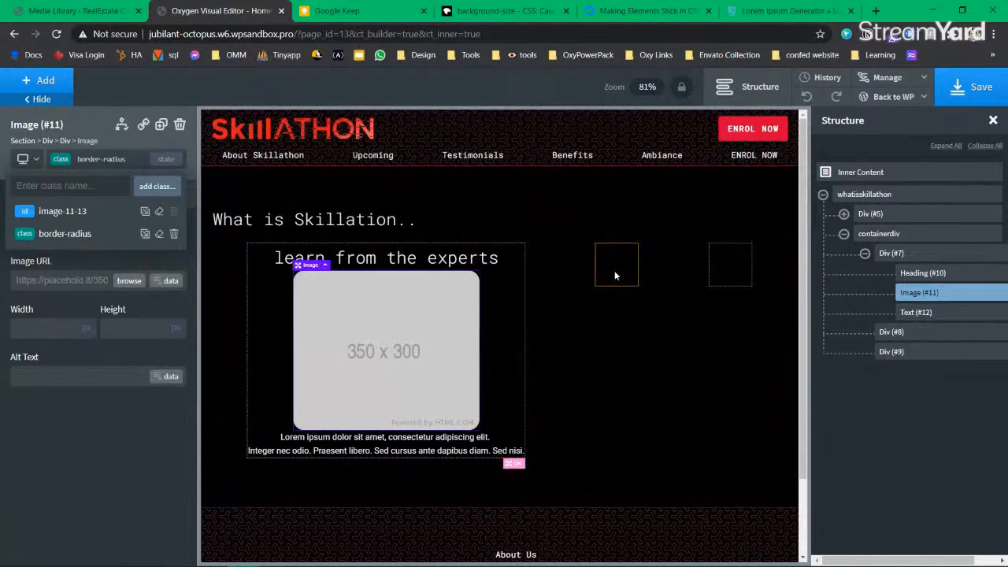
Step: Set Div #8's background to the white Global Color
{"action": "left_click", "coordinate": [614, 270]}
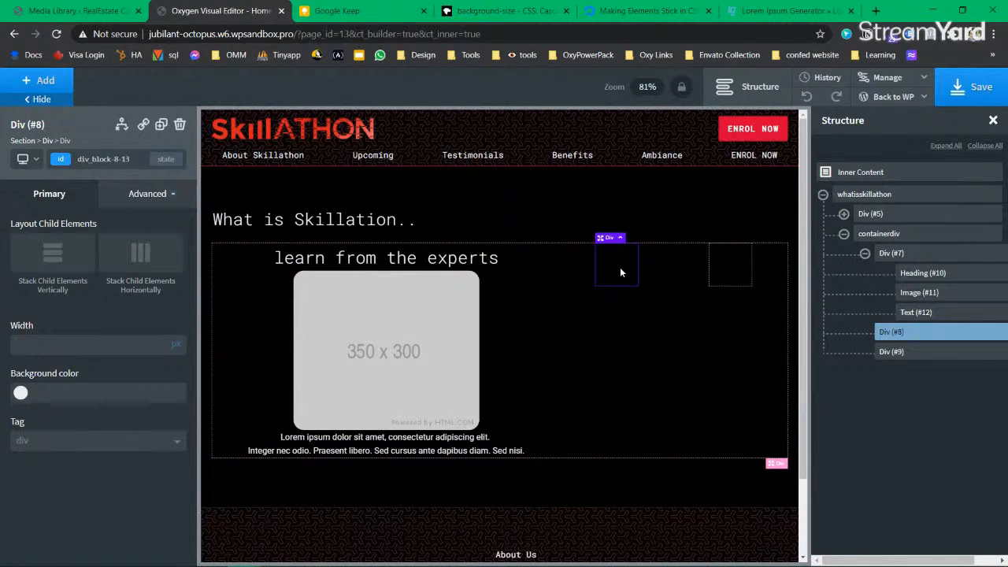
{"action": "left_click", "coordinate": [20, 392]}
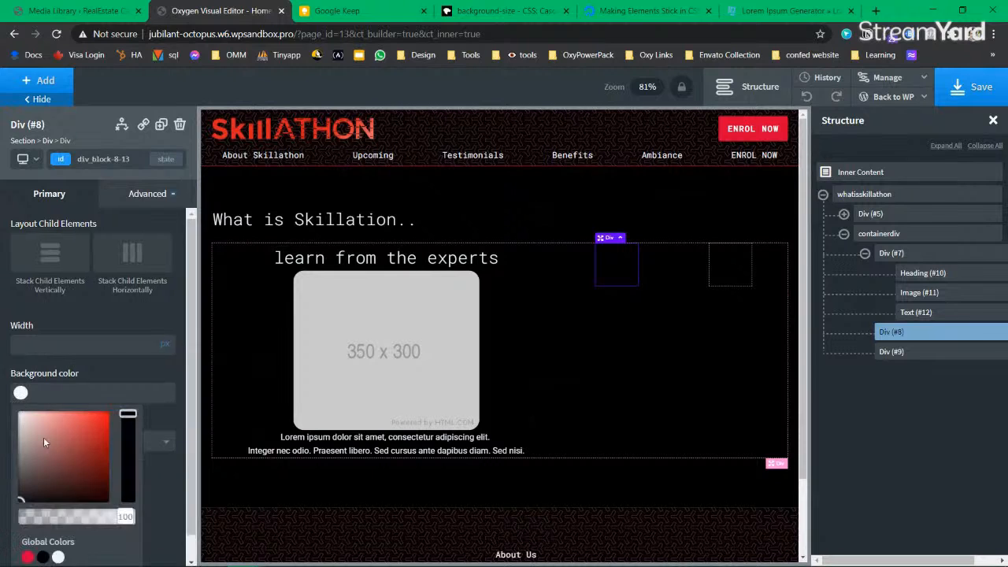
{"action": "scroll", "coordinate": [47, 441], "scroll_direction": "down", "scroll_amount": 1}
{"action": "left_click", "coordinate": [58, 532]}
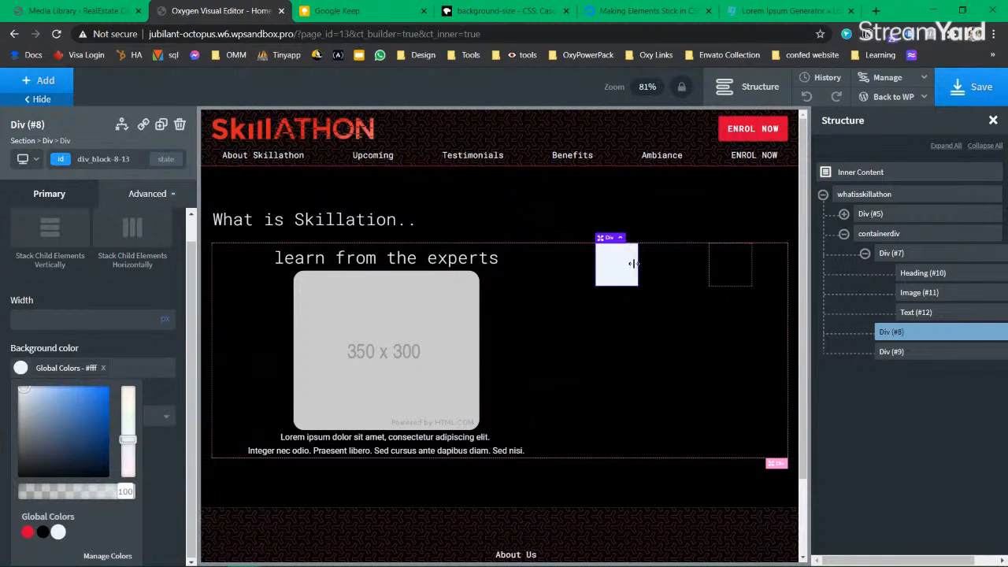
{"action": "left_click", "coordinate": [16, 371]}
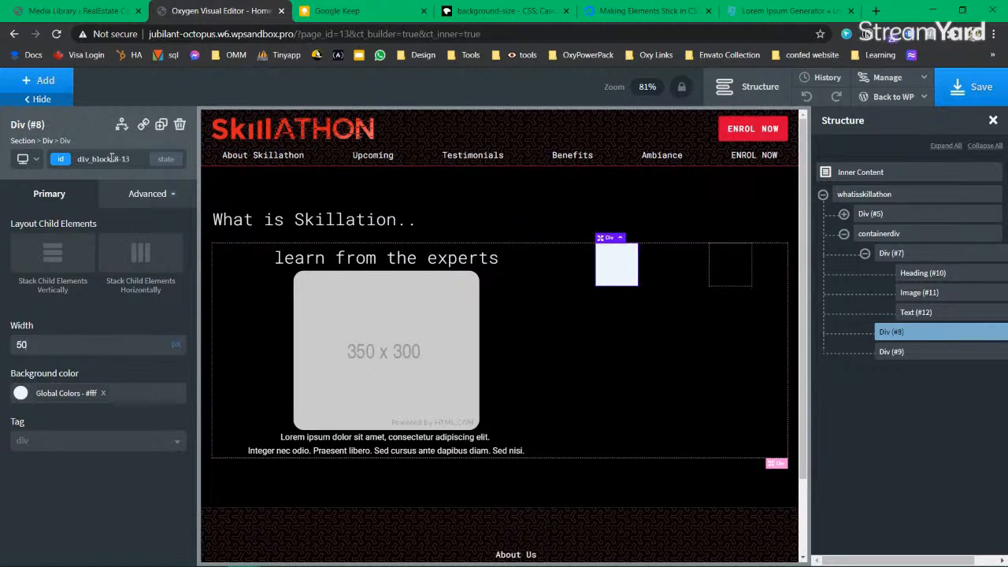
Step: Add the border-radius class to Div #8, remove it again for square corners, and select Image #11
{"action": "left_click", "coordinate": [61, 161]}
{"action": "type", "text": "border"}
{"action": "left_click", "coordinate": [106, 234]}
{"action": "left_click", "coordinate": [650, 317]}
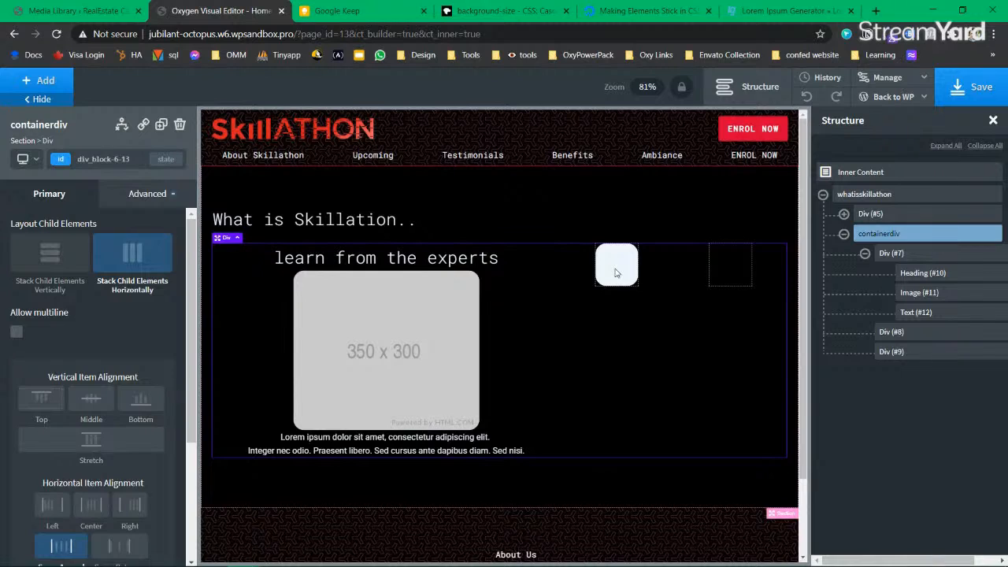
{"action": "left_click", "coordinate": [616, 273]}
{"action": "left_click", "coordinate": [63, 161]}
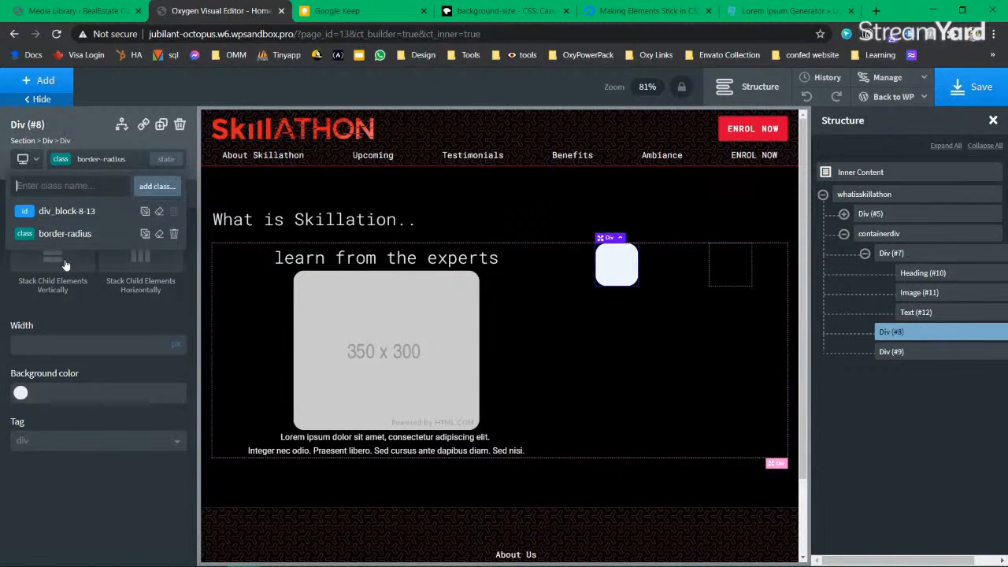
{"action": "left_click", "coordinate": [174, 234]}
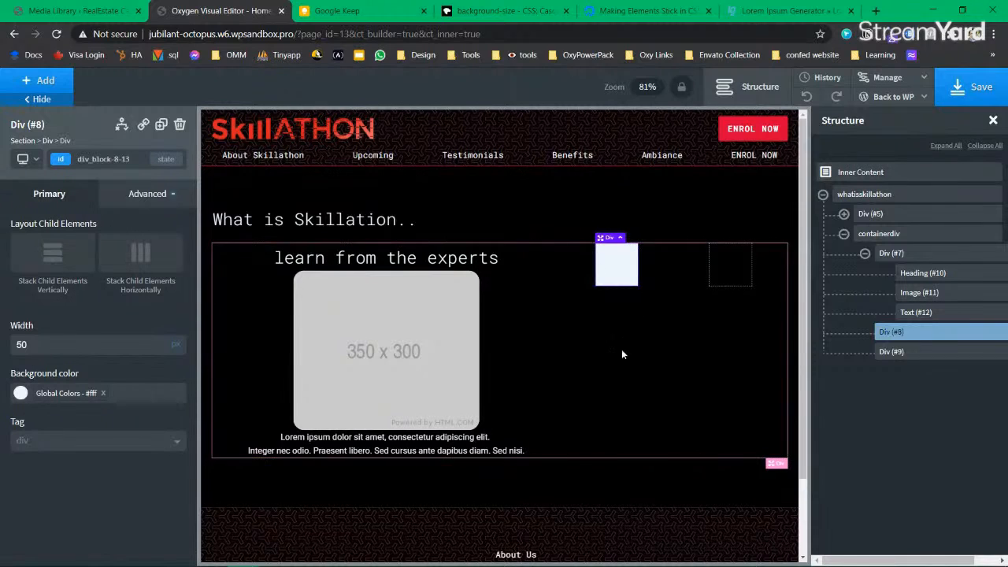
{"action": "left_click", "coordinate": [364, 359]}
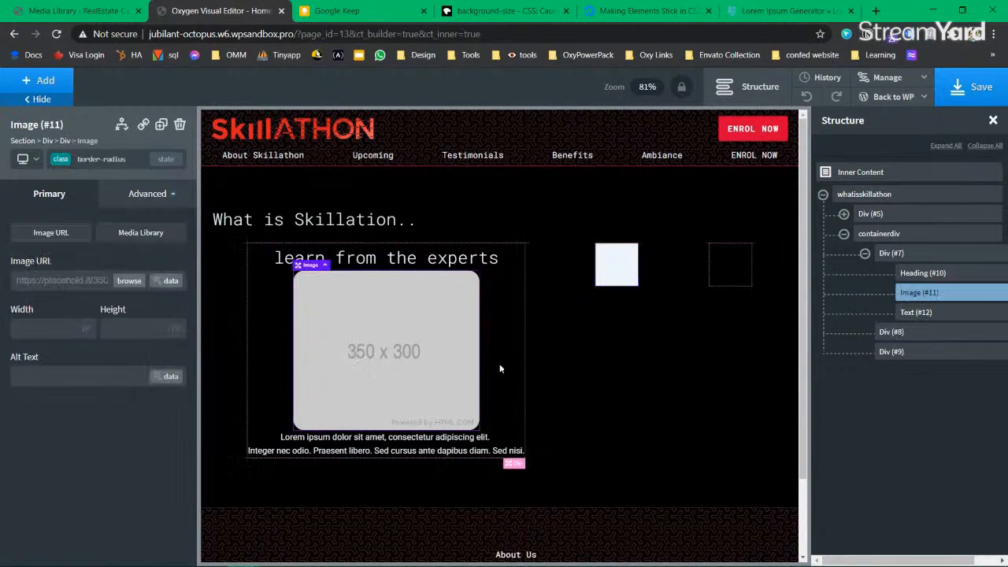
{"action": "left_click", "coordinate": [875, 11]}
Step: Browse the Tools bookmark folders and open the palx colour palette in a background tab
{"action": "left_click", "coordinate": [603, 37]}
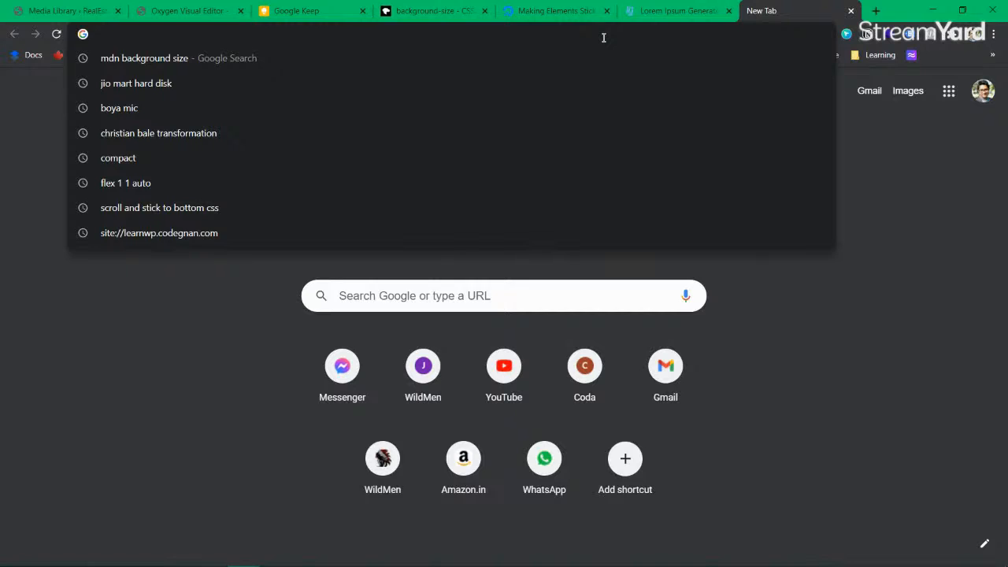
{"action": "key", "text": "Escape"}
{"action": "left_click", "coordinate": [455, 54]}
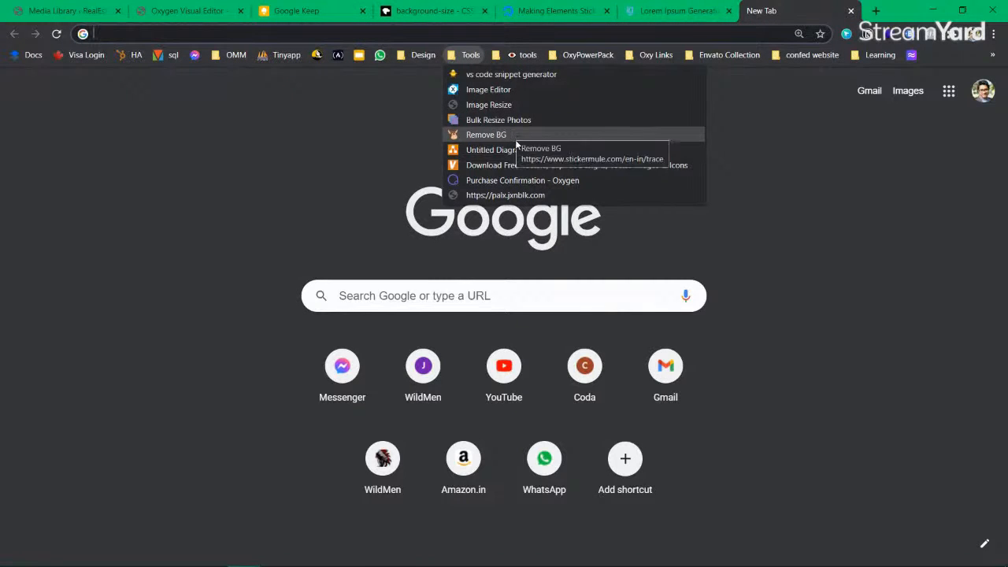
{"action": "left_click", "coordinate": [423, 175]}
{"action": "left_click", "coordinate": [525, 55]}
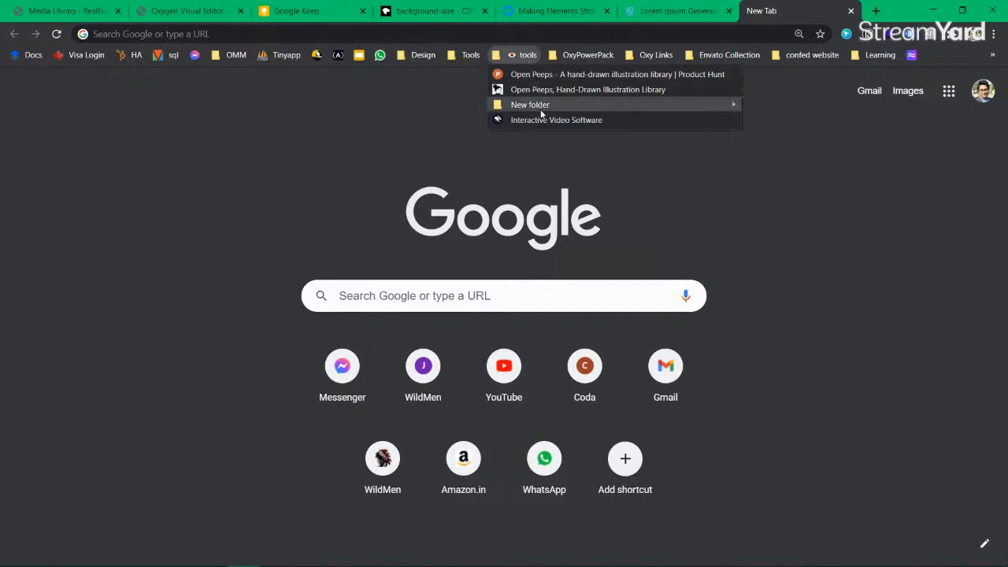
{"action": "left_click", "coordinate": [370, 91]}
{"action": "left_click", "coordinate": [470, 54]}
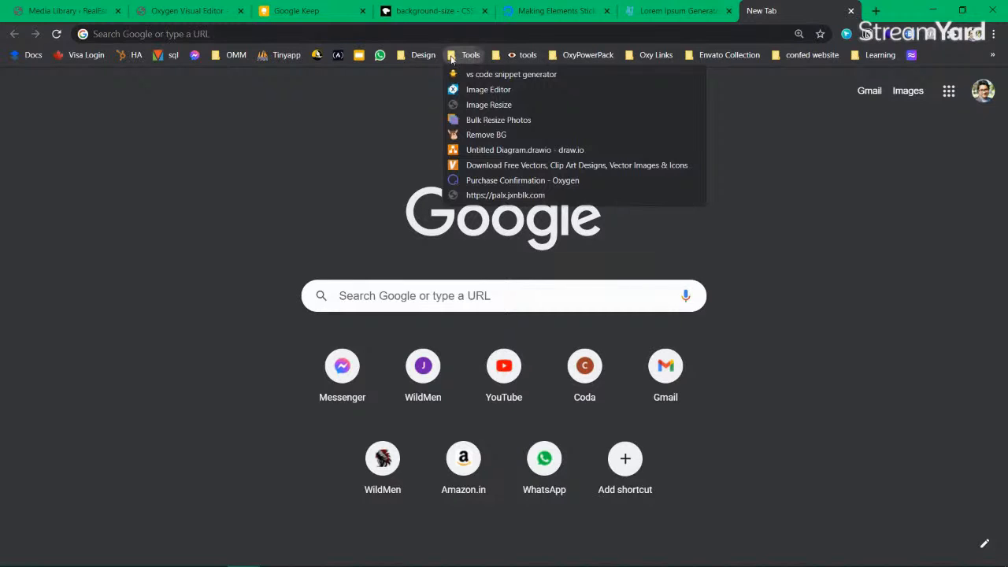
{"action": "middle_click", "coordinate": [500, 195]}
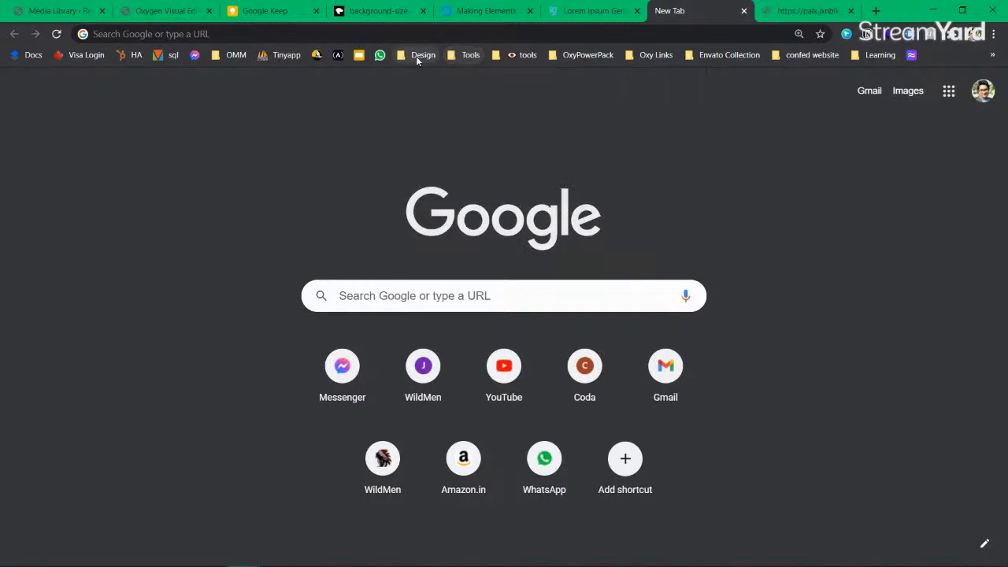
Step: Open the brumm.af shadows bookmark from the Design folder, then close the palx tab
{"action": "left_click", "coordinate": [416, 55]}
{"action": "left_click", "coordinate": [446, 226]}
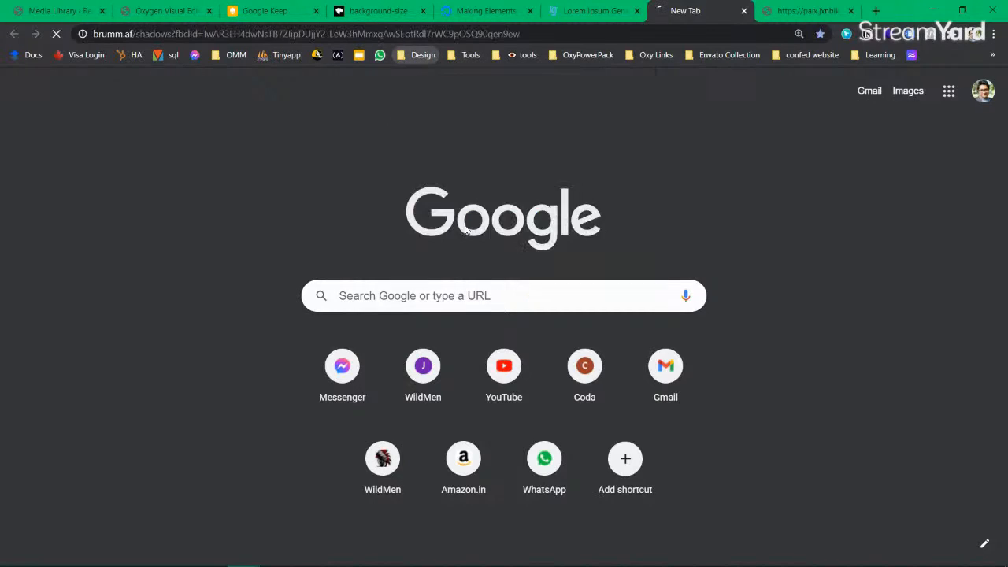
{"action": "left_click", "coordinate": [803, 11]}
{"action": "scroll", "coordinate": [386, 275], "scroll_direction": "down", "scroll_amount": 8}
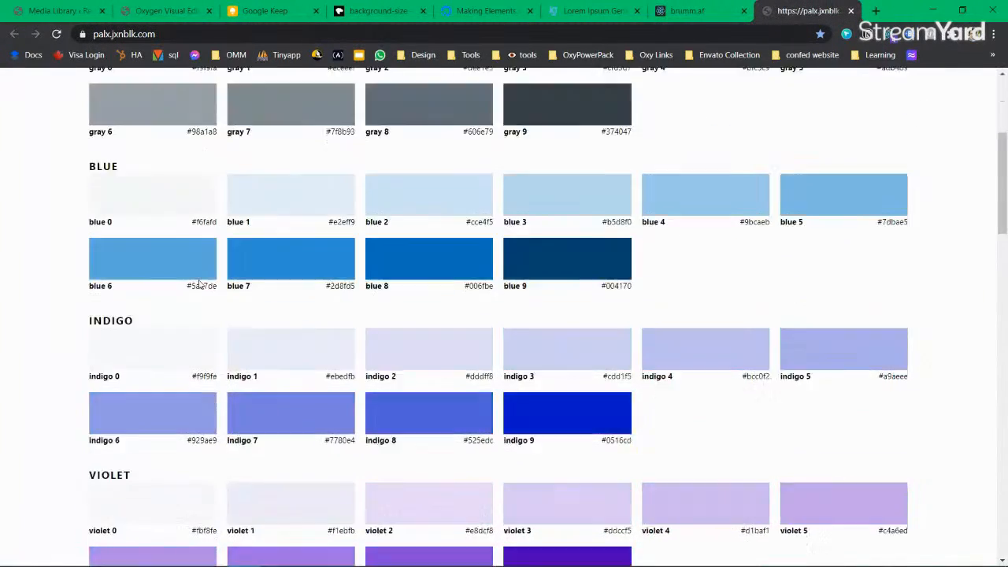
{"action": "scroll", "coordinate": [386, 276], "scroll_direction": "down", "scroll_amount": 14}
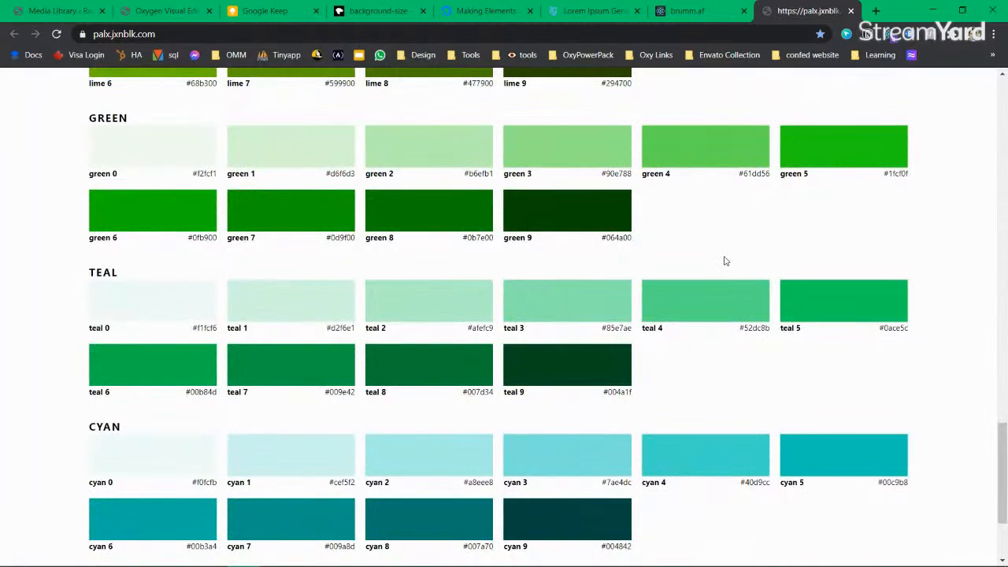
{"action": "key", "text": "ctrl+w"}
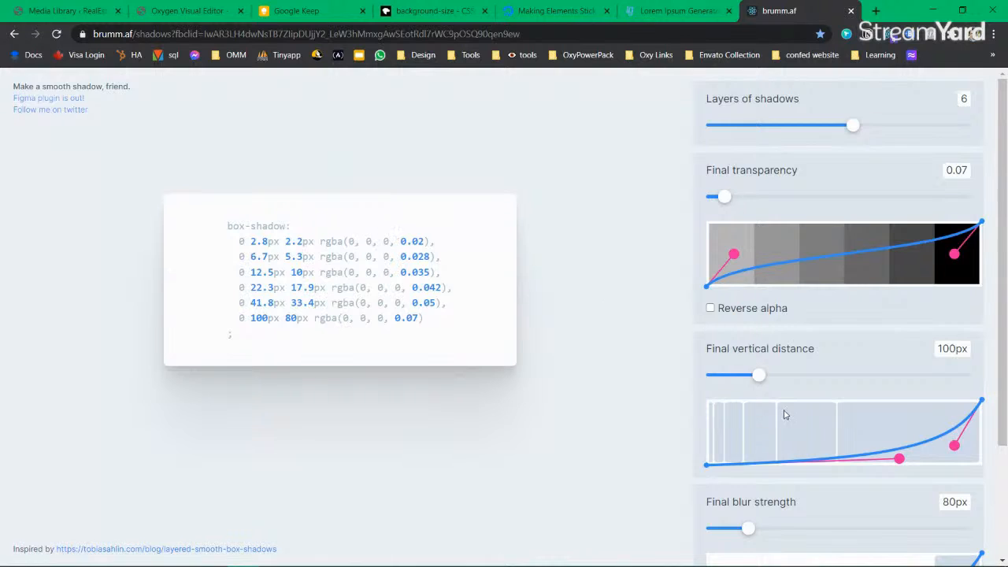
Step: Set the Layers of shadows slider to 5
{"action": "scroll", "coordinate": [783, 414], "scroll_direction": "down", "scroll_amount": 2}
{"action": "scroll", "coordinate": [821, 405], "scroll_direction": "up", "scroll_amount": 2}
{"action": "left_click_drag", "start_coordinate": [852, 126], "coordinate": [697, 146]}
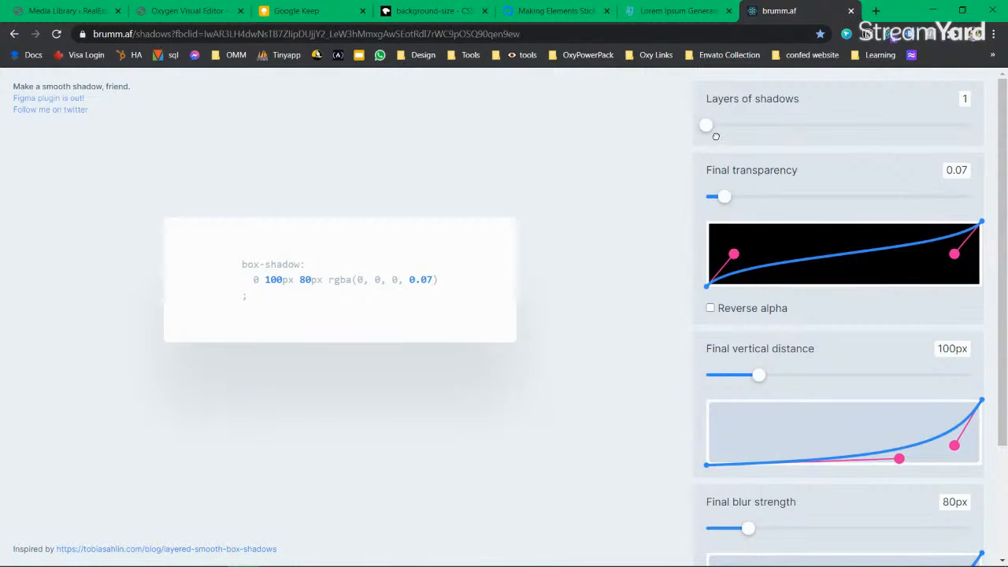
{"action": "left_click_drag", "start_coordinate": [734, 133], "coordinate": [741, 132]}
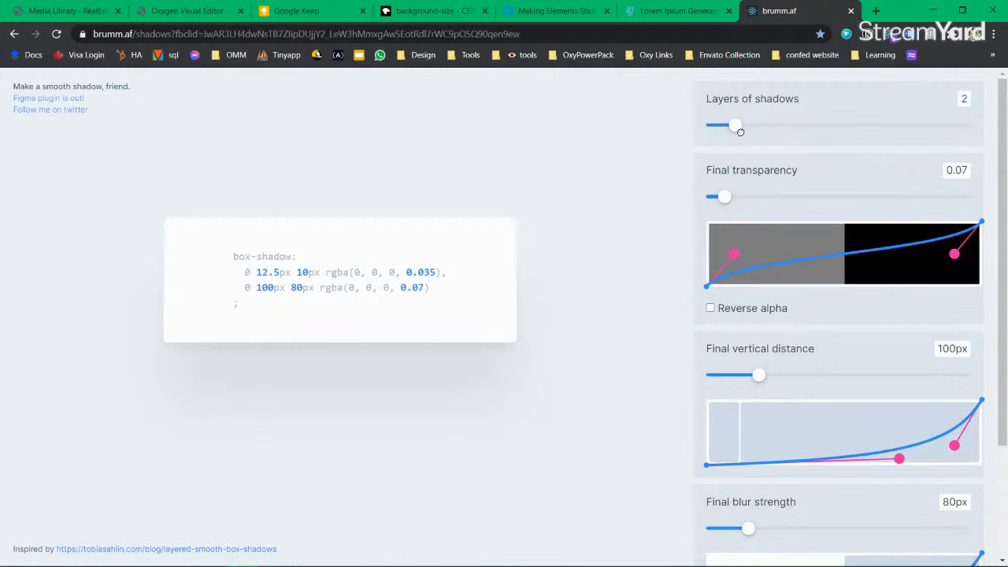
{"action": "left_click_drag", "start_coordinate": [751, 131], "coordinate": [901, 145]}
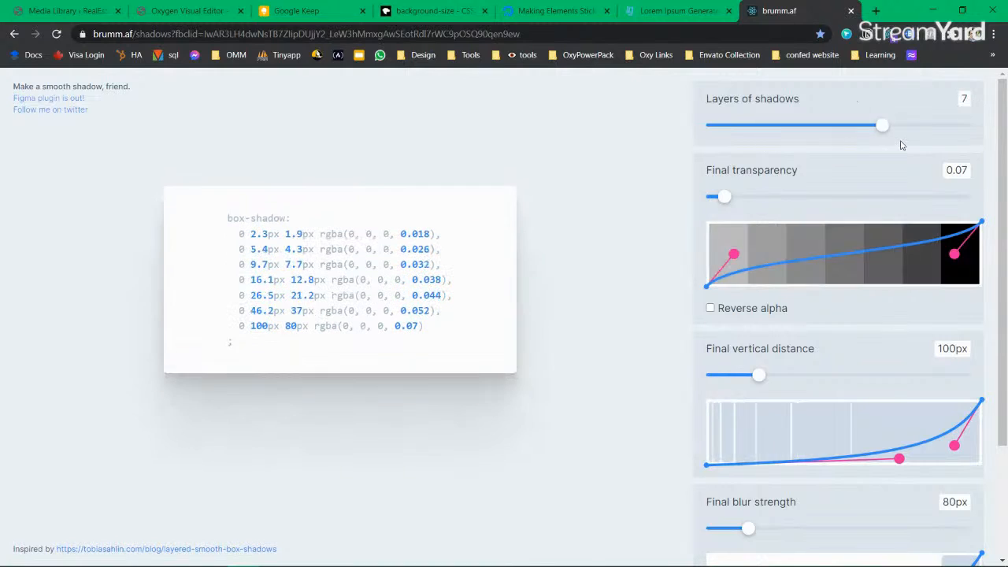
{"action": "scroll", "coordinate": [823, 382], "scroll_direction": "down", "scroll_amount": 2}
{"action": "scroll", "coordinate": [783, 319], "scroll_direction": "up", "scroll_amount": 2}
{"action": "scroll", "coordinate": [783, 317], "scroll_direction": "down", "scroll_amount": 2}
{"action": "scroll", "coordinate": [850, 418], "scroll_direction": "up", "scroll_amount": 2}
{"action": "left_click", "coordinate": [776, 131]}
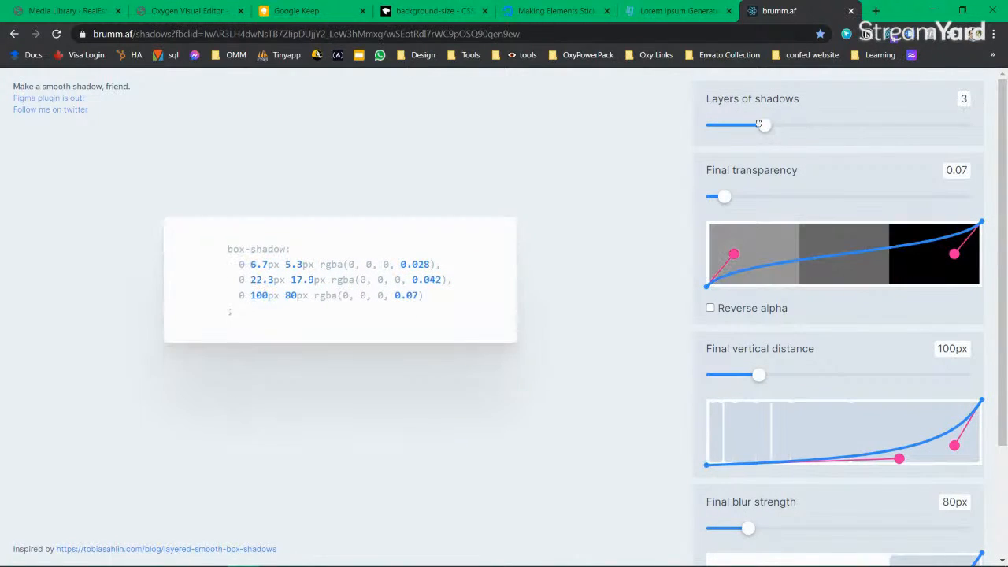
{"action": "left_click_drag", "start_coordinate": [770, 128], "coordinate": [810, 130]}
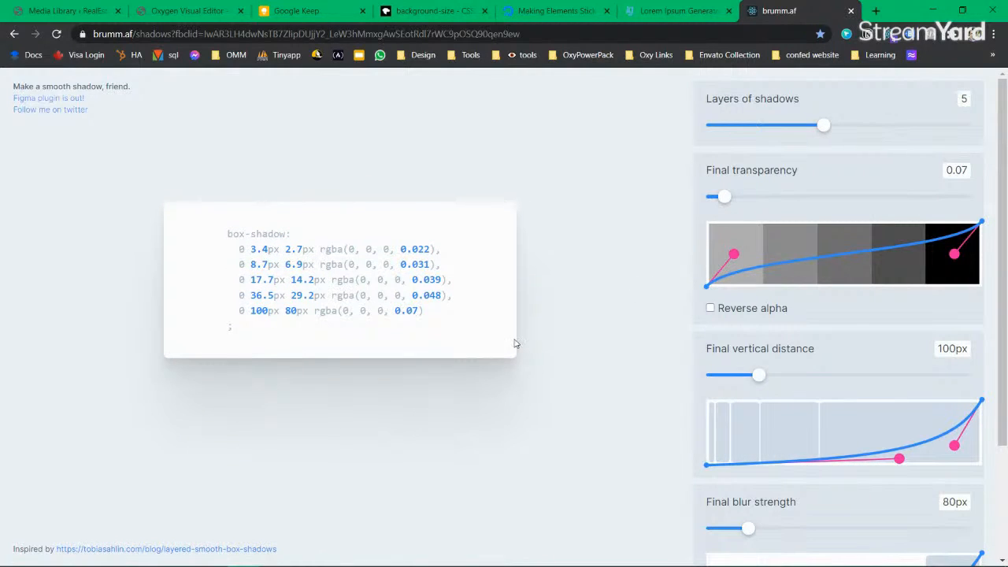
Step: Reshape the transparency curve and set Final vertical distance to 53px
{"action": "left_click_drag", "start_coordinate": [955, 254], "coordinate": [947, 293]}
{"action": "left_click_drag", "start_coordinate": [733, 254], "coordinate": [766, 268]}
{"action": "left_click_drag", "start_coordinate": [947, 288], "coordinate": [981, 291]}
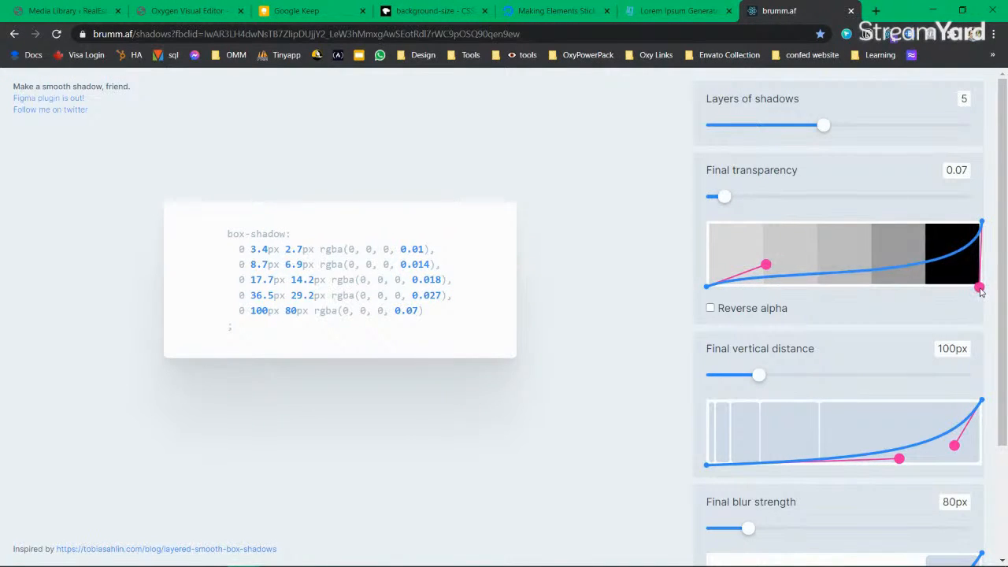
{"action": "scroll", "coordinate": [780, 324], "scroll_direction": "down", "scroll_amount": 1}
{"action": "left_click_drag", "start_coordinate": [760, 309], "coordinate": [733, 309]}
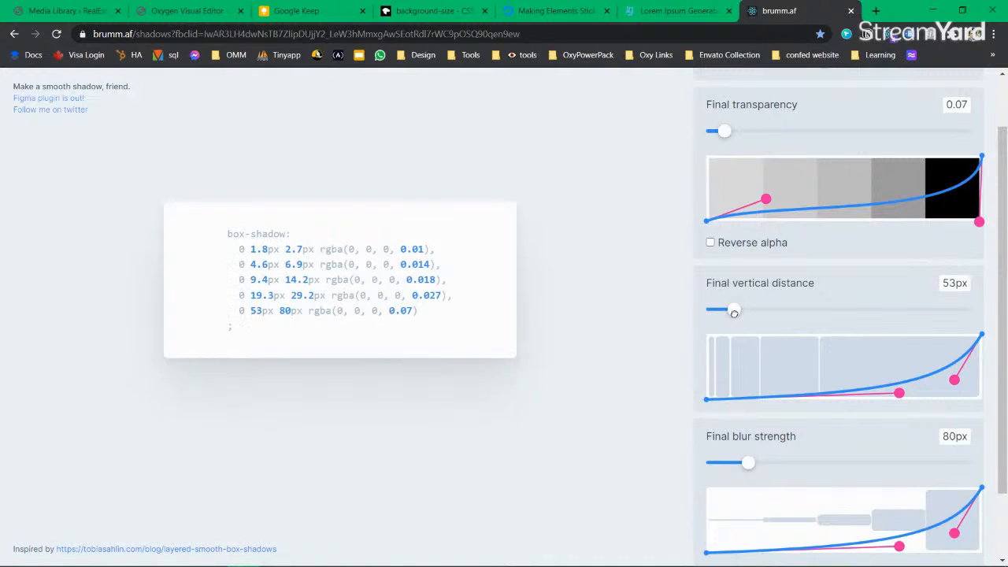
{"action": "scroll", "coordinate": [819, 394], "scroll_direction": "down", "scroll_amount": 1}
{"action": "scroll", "coordinate": [823, 518], "scroll_direction": "up", "scroll_amount": 2}
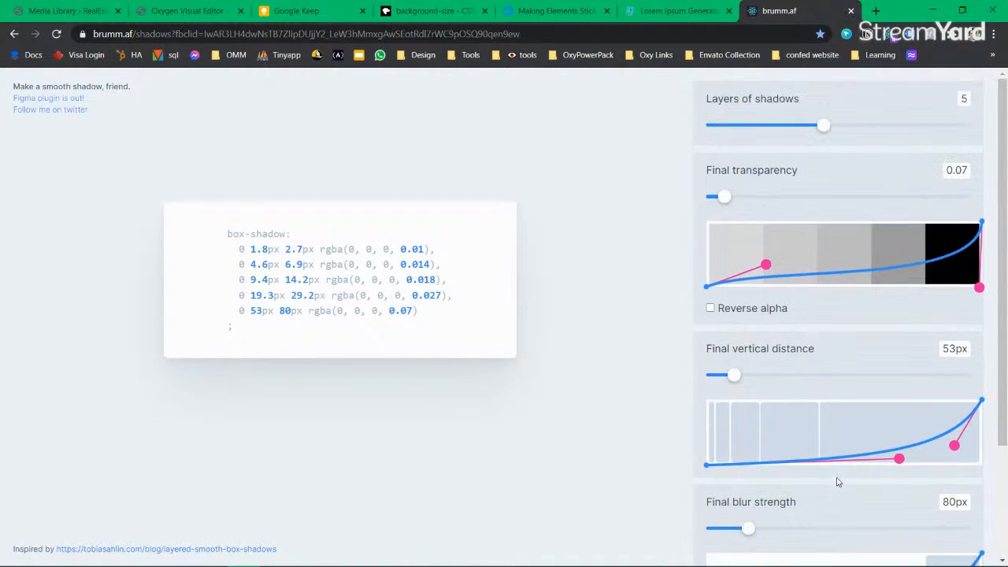
{"action": "scroll", "coordinate": [842, 504], "scroll_direction": "down", "scroll_amount": 2}
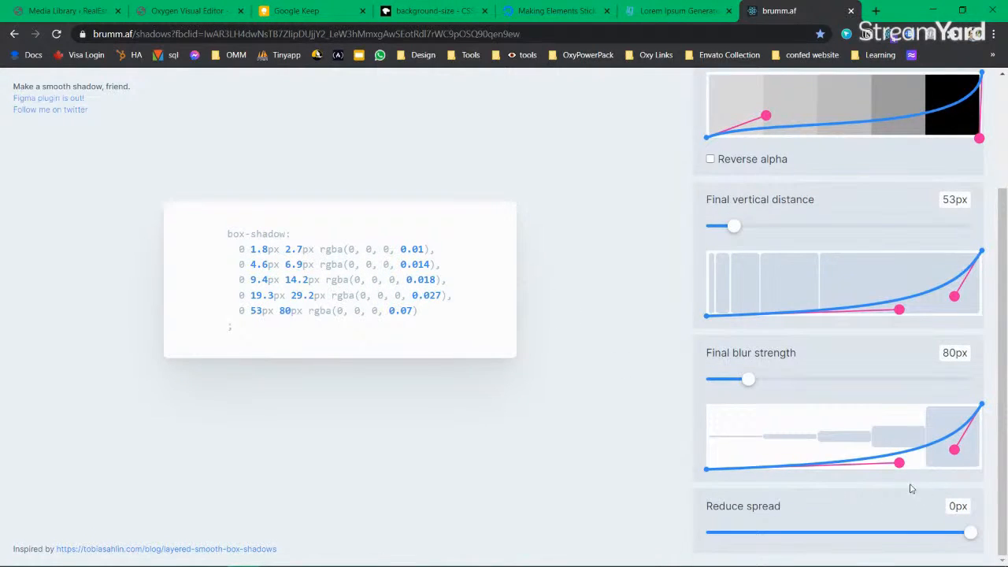
Step: Copy the generated five-layer box-shadow code and return to the Oxygen editor
{"action": "left_click_drag", "start_coordinate": [419, 312], "coordinate": [220, 233]}
{"action": "right_click", "coordinate": [251, 230]}
{"action": "left_click", "coordinate": [353, 238]}
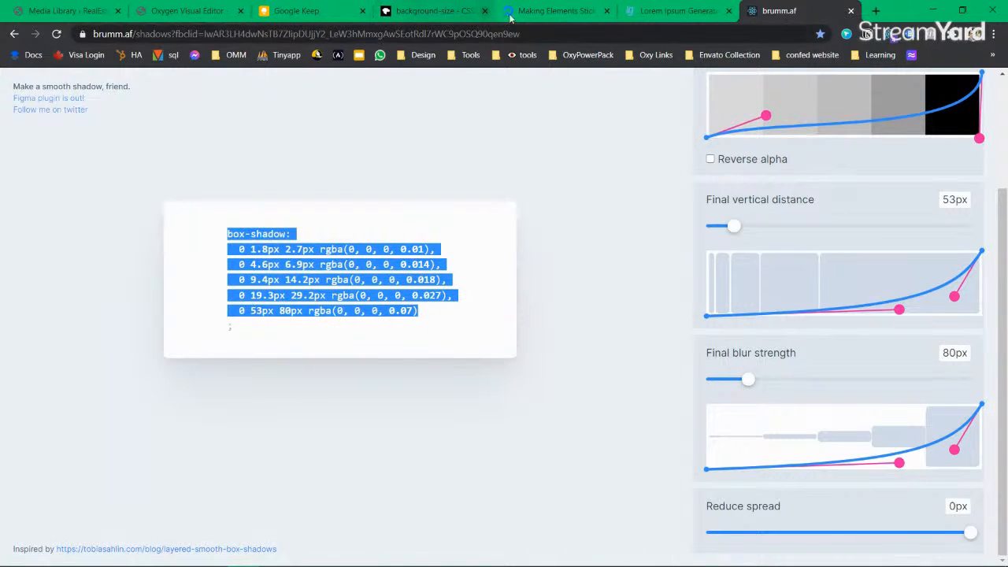
{"action": "left_click", "coordinate": [186, 10]}
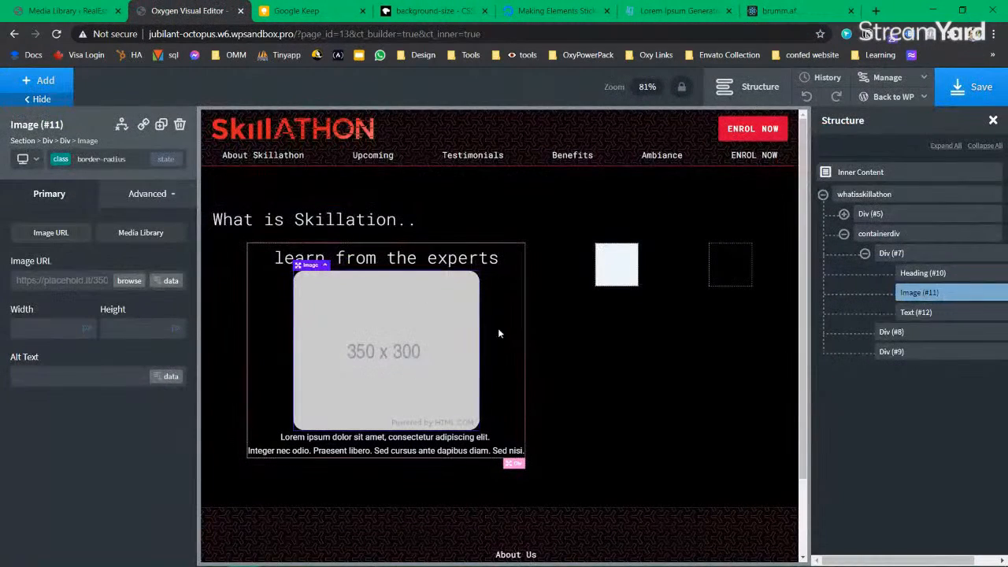
Step: Add a box-shadow class to Image #11 and paste the copied shadow code into its Custom CSS
{"action": "left_click", "coordinate": [62, 163]}
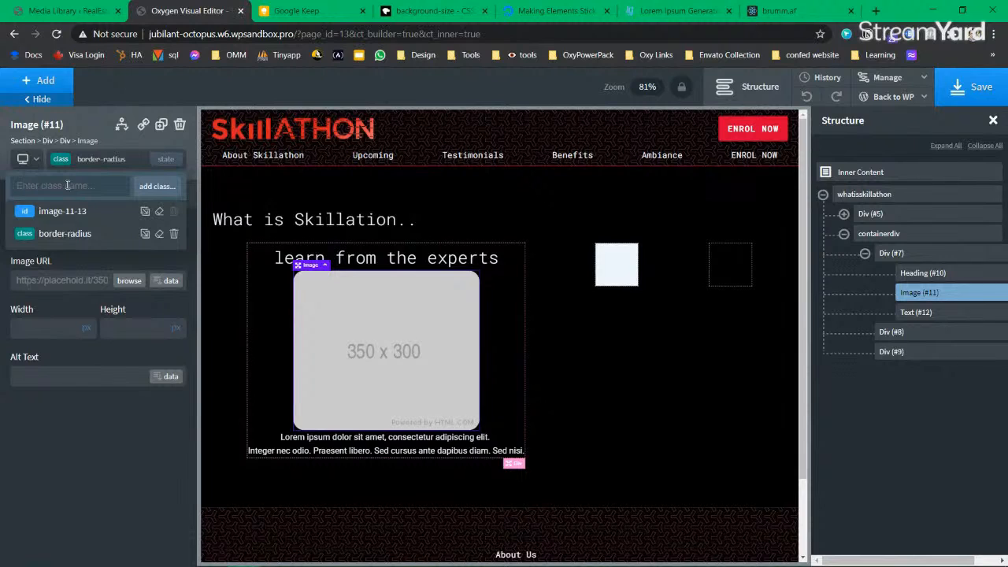
{"action": "type", "text": "box-shadow"}
{"action": "key", "text": "Return"}
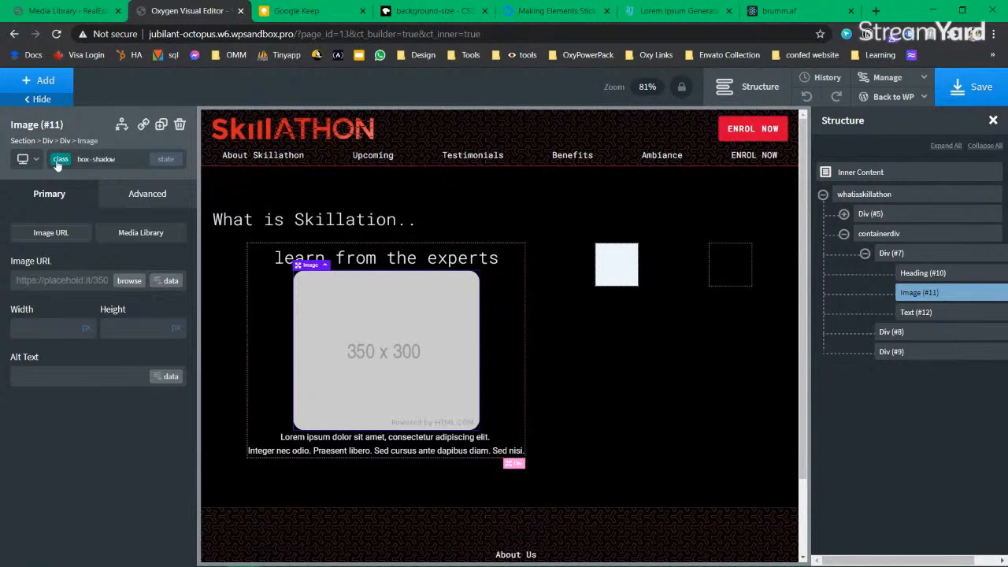
{"action": "left_click", "coordinate": [164, 194]}
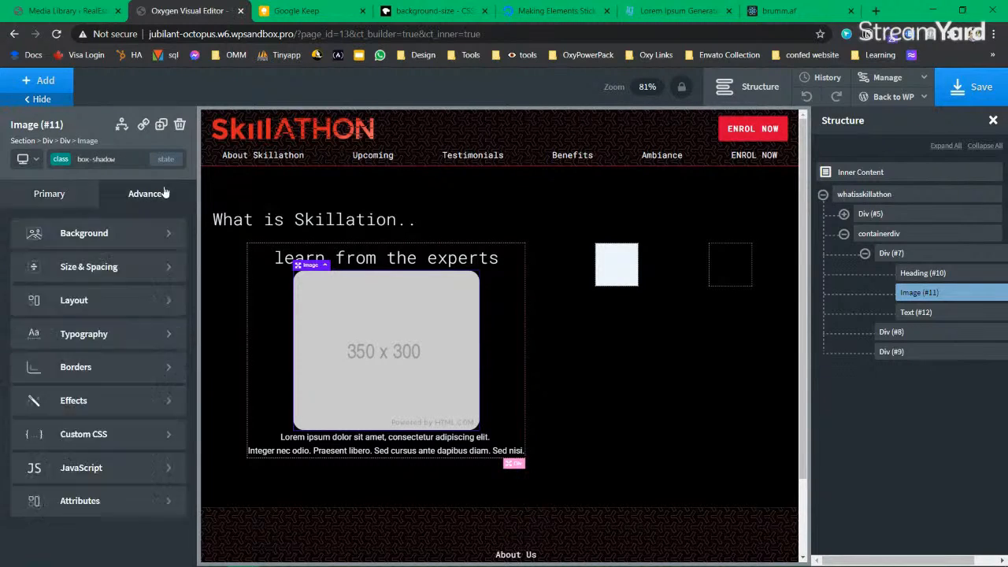
{"action": "left_click", "coordinate": [102, 433]}
{"action": "key", "text": "ctrl+v"}
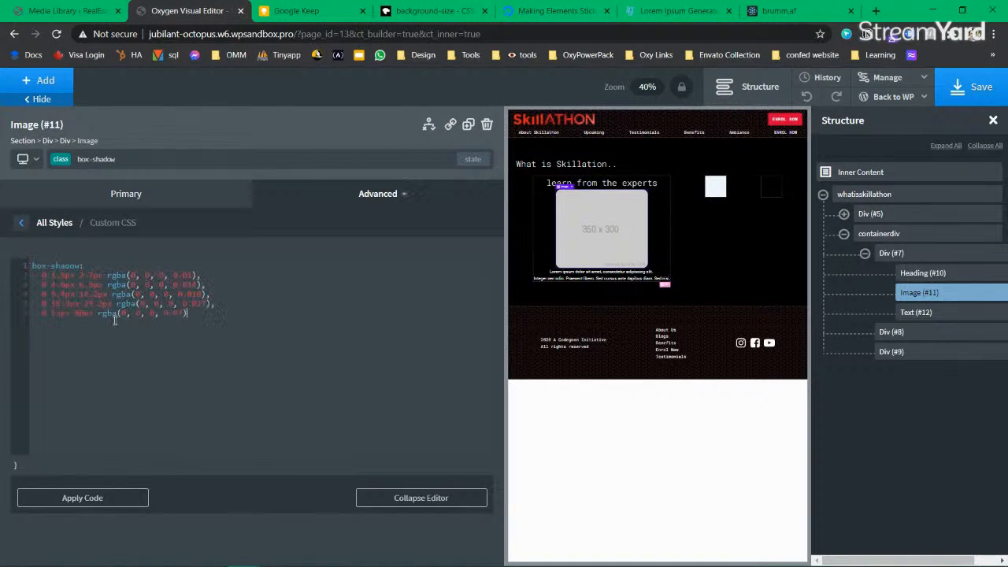
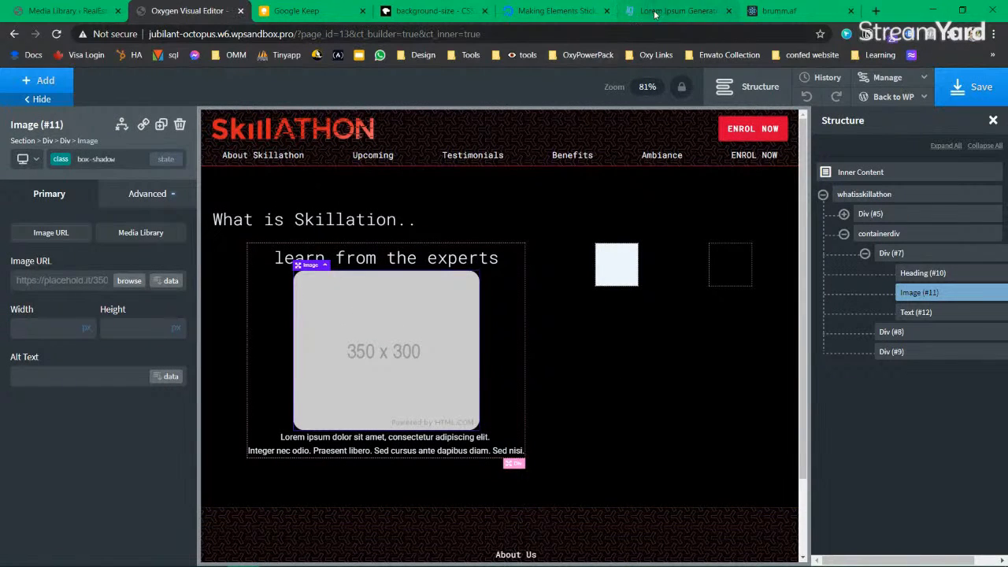
Step: Back in the smooth shadow generator, try reversing the alpha order, then restore it
{"action": "left_click", "coordinate": [776, 11]}
{"action": "left_click", "coordinate": [229, 377]}
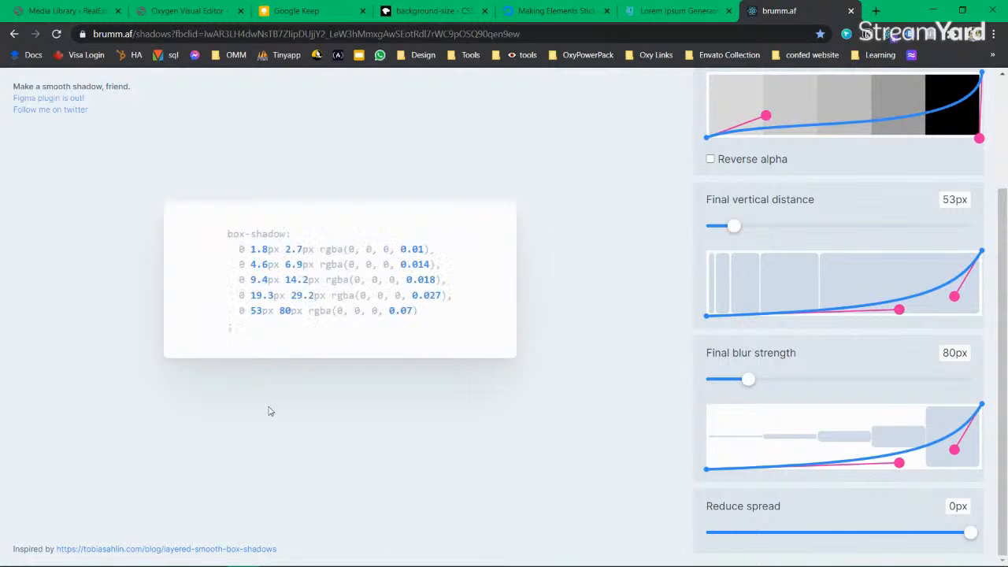
{"action": "scroll", "coordinate": [862, 236], "scroll_direction": "up", "scroll_amount": 2}
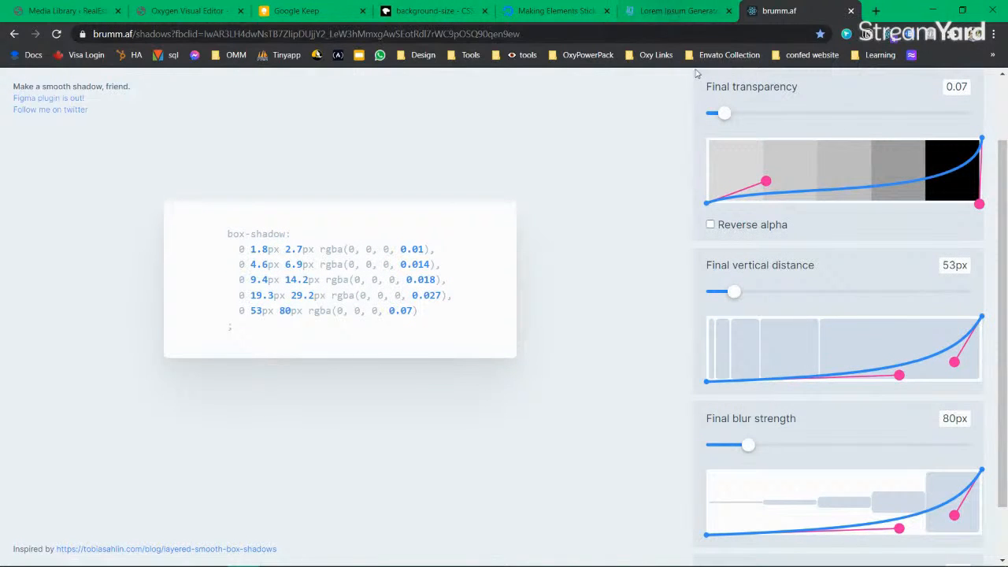
{"action": "left_click", "coordinate": [711, 225]}
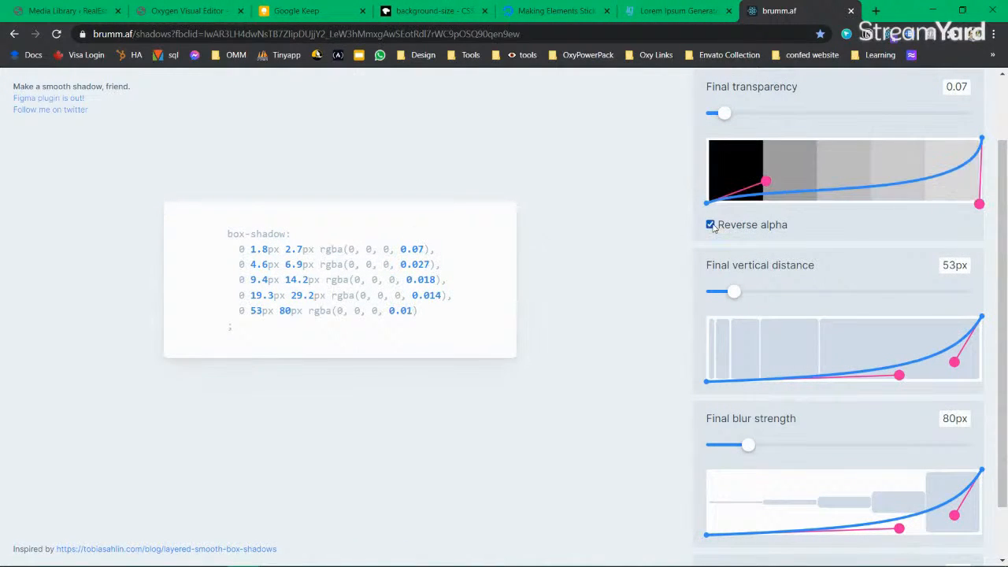
{"action": "left_click", "coordinate": [711, 225]}
{"action": "scroll", "coordinate": [878, 185], "scroll_direction": "up", "scroll_amount": 1}
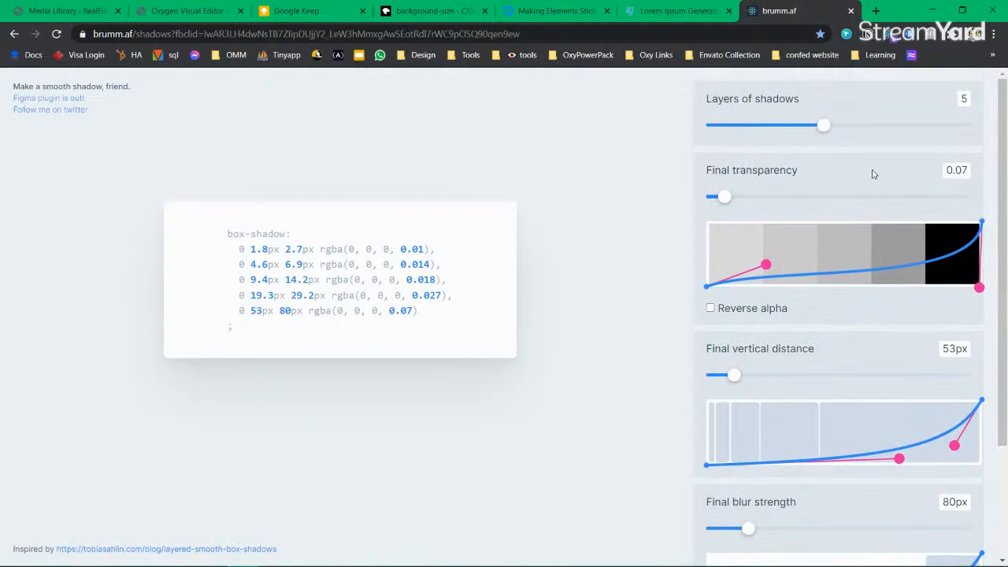
{"action": "scroll", "coordinate": [771, 341], "scroll_direction": "down", "scroll_amount": 2}
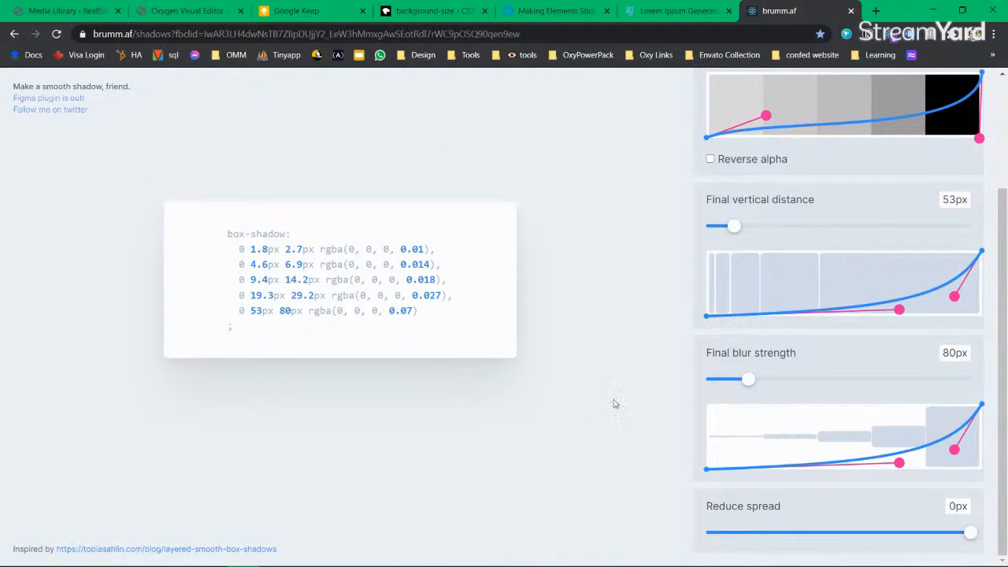
{"action": "scroll", "coordinate": [775, 170], "scroll_direction": "up", "scroll_amount": 2}
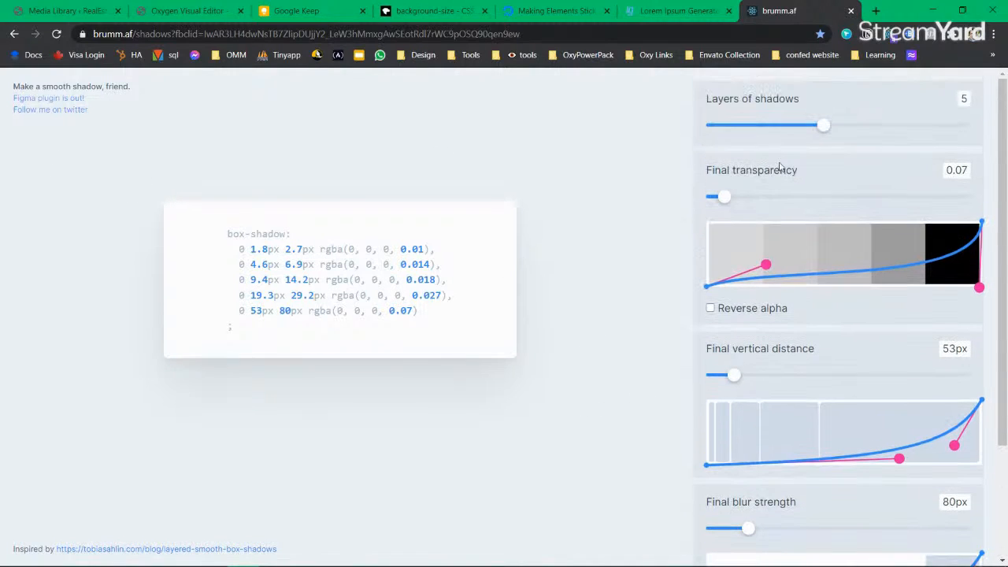
Step: Look through the reference tabs and return to the Oxygen page editor
{"action": "left_click", "coordinate": [555, 11]}
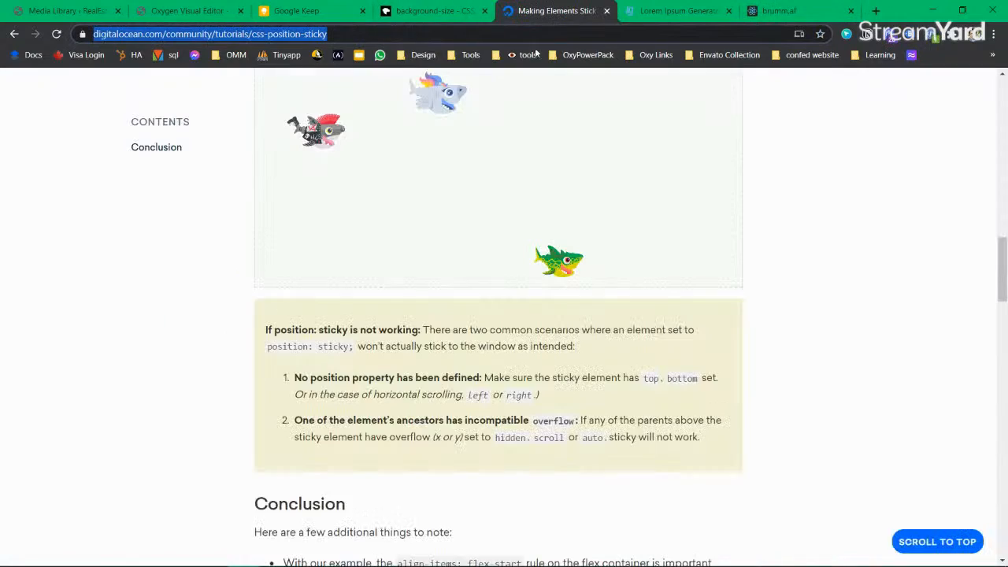
{"action": "left_click", "coordinate": [437, 11]}
{"action": "left_click", "coordinate": [315, 11]}
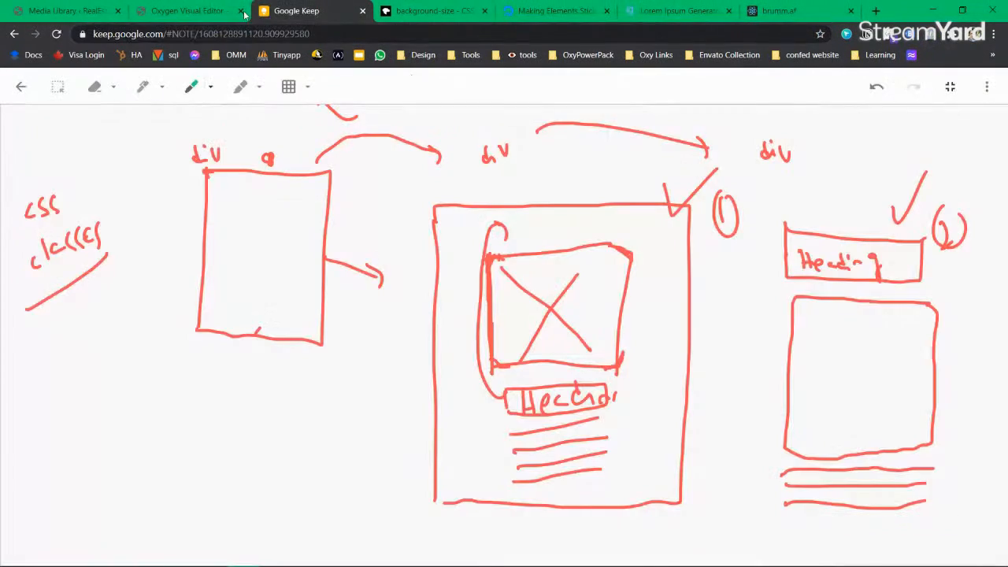
{"action": "left_click", "coordinate": [198, 11]}
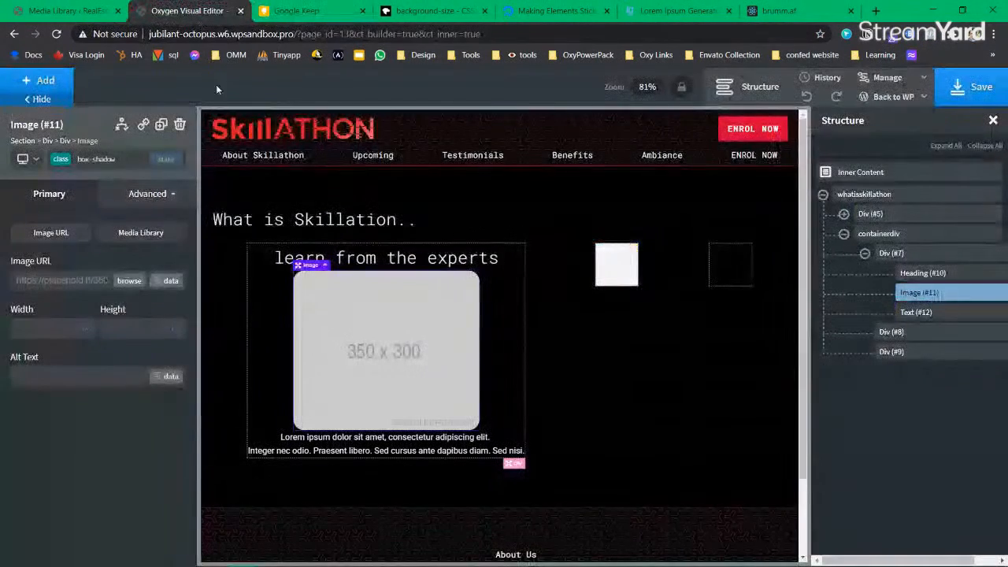
Step: Give the first card's container div a white background from the global colours
{"action": "left_click", "coordinate": [919, 256]}
{"action": "scroll", "coordinate": [110, 417], "scroll_direction": "down", "scroll_amount": 3}
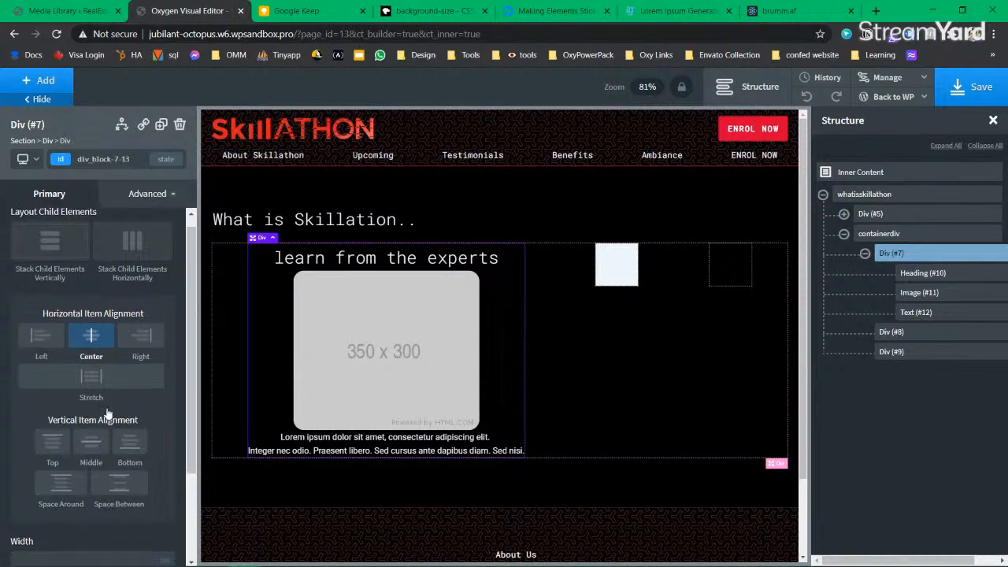
{"action": "left_click", "coordinate": [21, 486]}
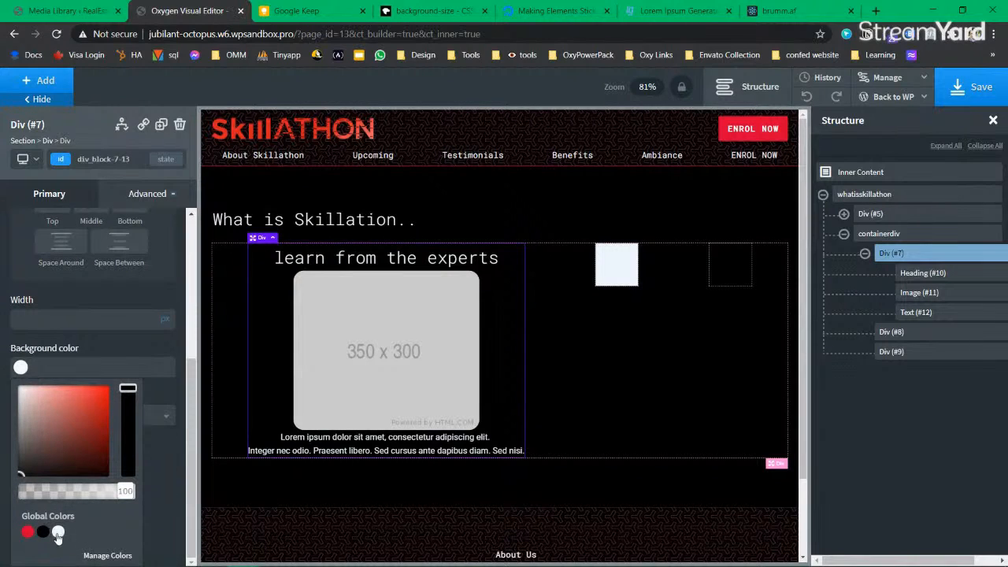
{"action": "left_click", "coordinate": [58, 532]}
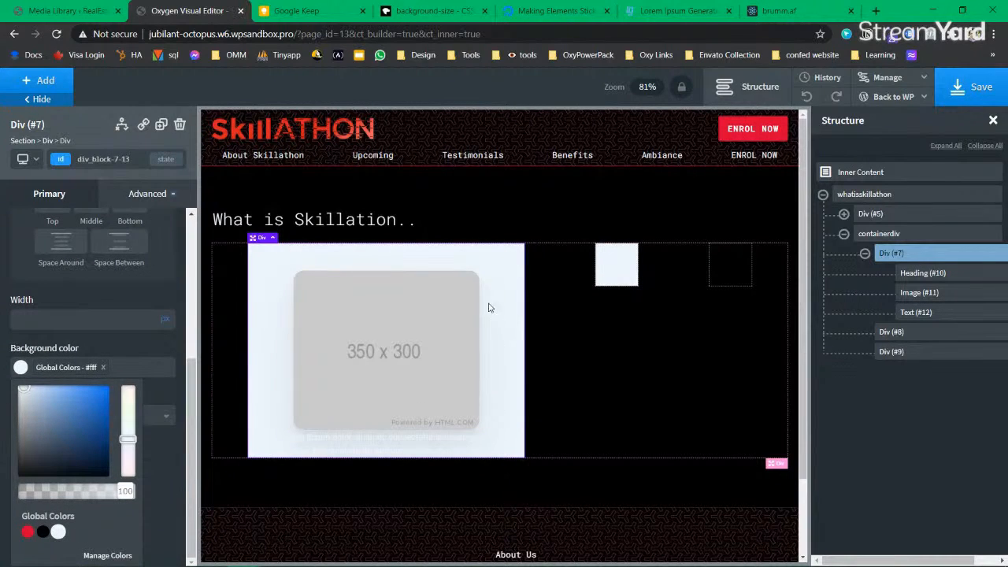
Step: Set the first card's heading and paragraph text colours to black
{"action": "left_click", "coordinate": [385, 450]}
{"action": "left_click", "coordinate": [371, 258]}
{"action": "left_click", "coordinate": [21, 291]}
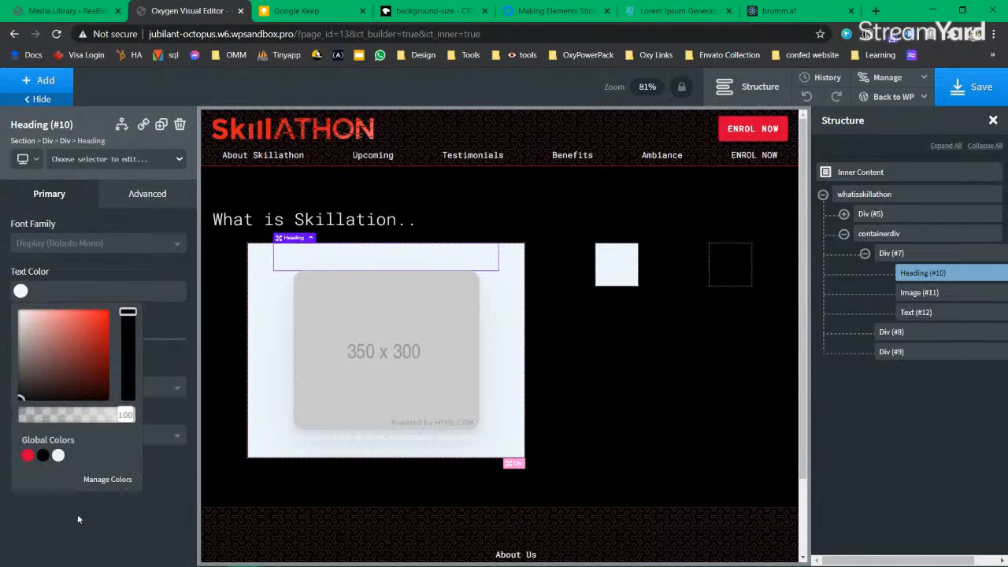
{"action": "left_click", "coordinate": [43, 455]}
{"action": "left_click", "coordinate": [381, 446]}
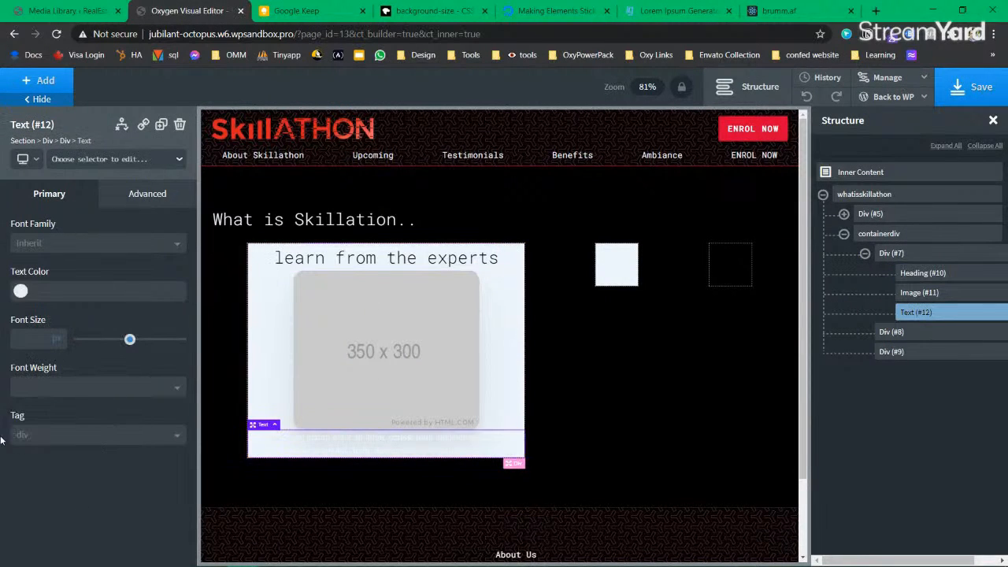
{"action": "left_click", "coordinate": [20, 291]}
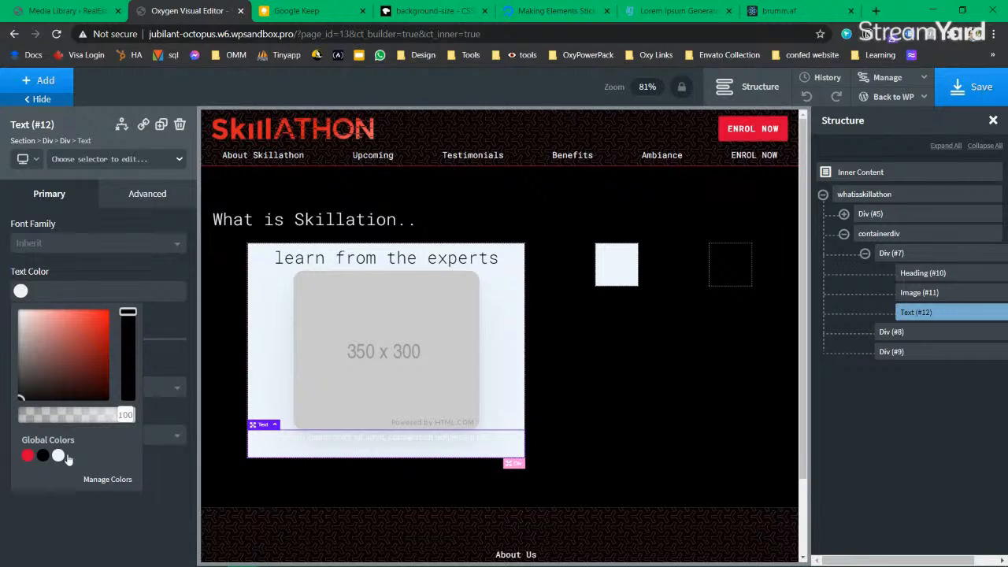
{"action": "left_click", "coordinate": [43, 455]}
Step: Add the border-radius class to the first card to round its corners
{"action": "left_click", "coordinate": [624, 400]}
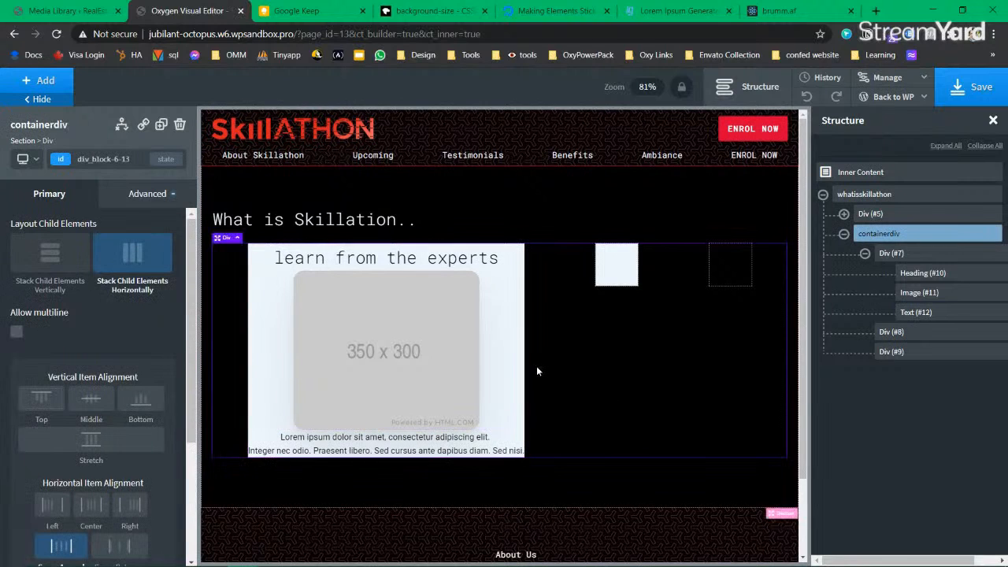
{"action": "left_click", "coordinate": [524, 268]}
{"action": "left_click", "coordinate": [61, 162]}
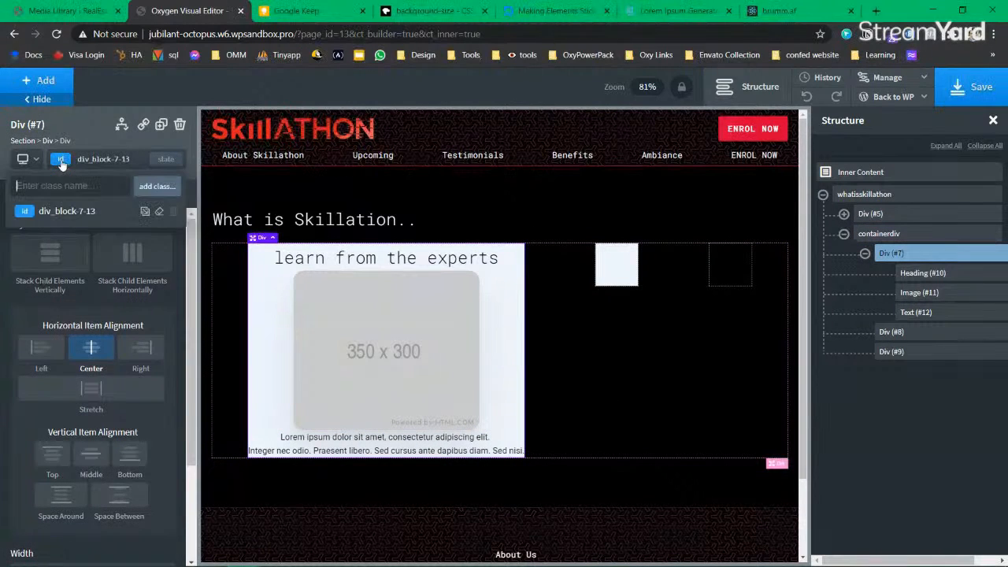
{"action": "type", "text": "border"}
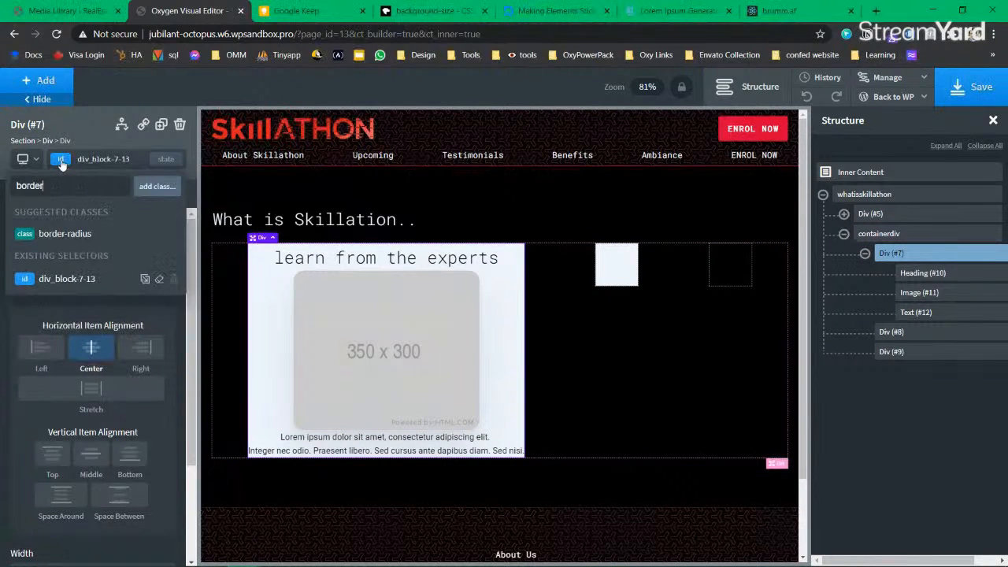
{"action": "left_click", "coordinate": [75, 234]}
{"action": "left_click", "coordinate": [575, 372]}
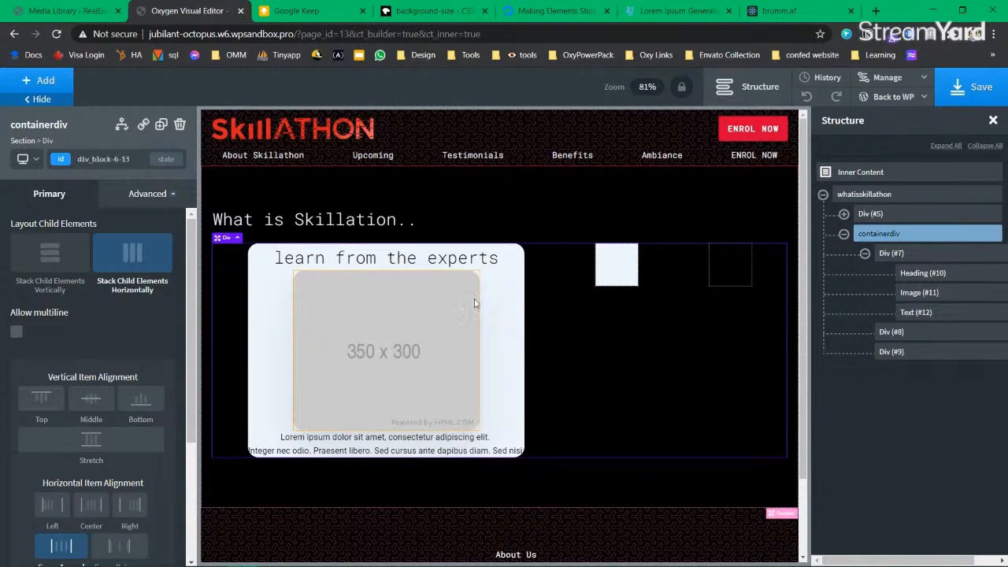
{"action": "left_click", "coordinate": [891, 252]}
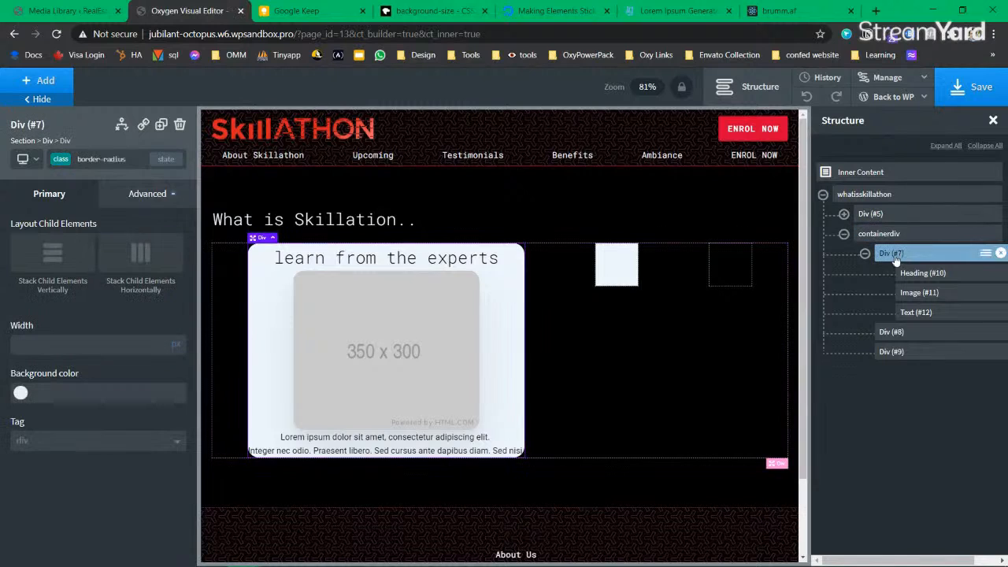
Step: On the card's own id, set 20px padding and apply it to all sides
{"action": "left_click", "coordinate": [71, 161]}
{"action": "left_click", "coordinate": [59, 209]}
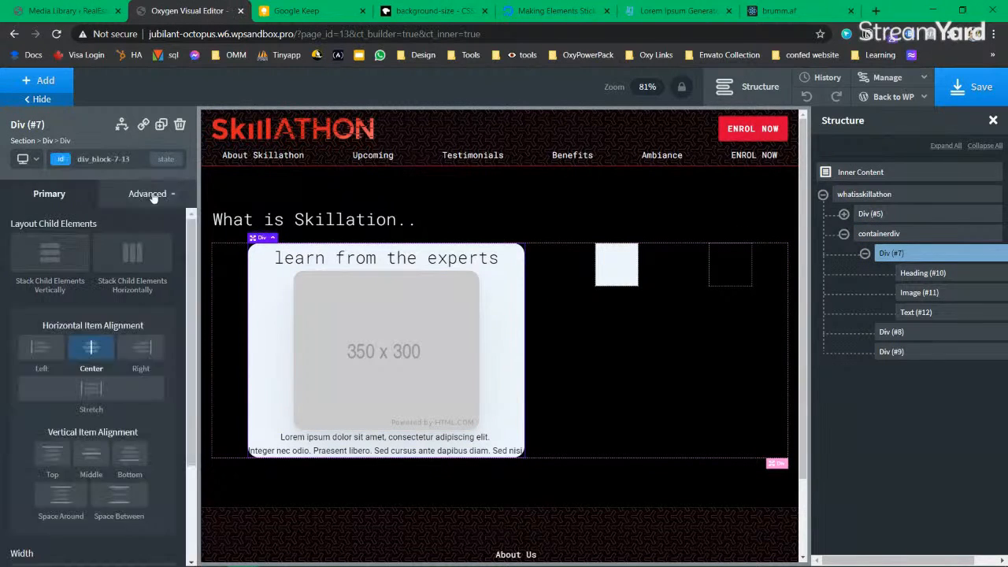
{"action": "left_click", "coordinate": [148, 194]}
{"action": "left_click", "coordinate": [81, 269]}
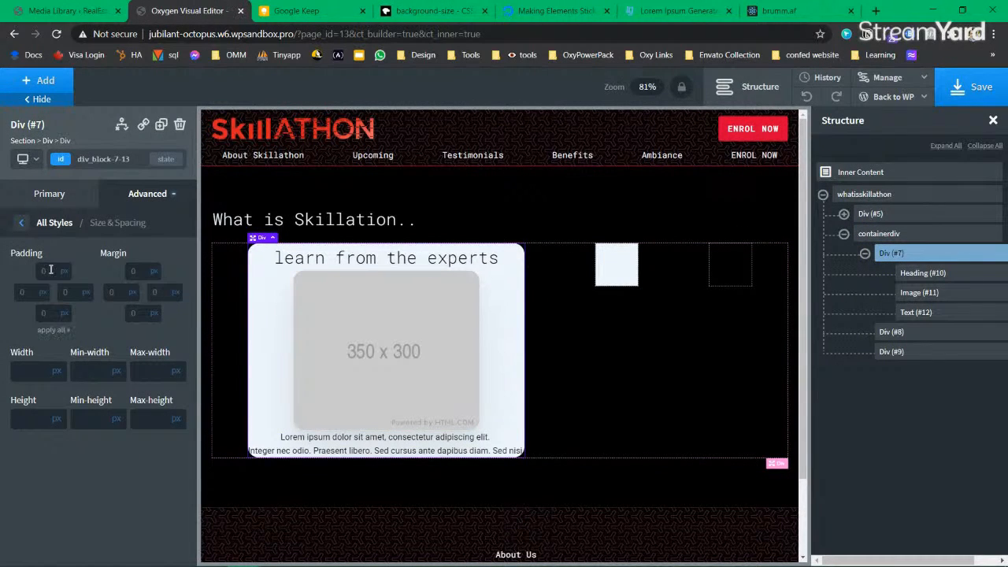
{"action": "left_click", "coordinate": [50, 270]}
{"action": "type", "text": "20"}
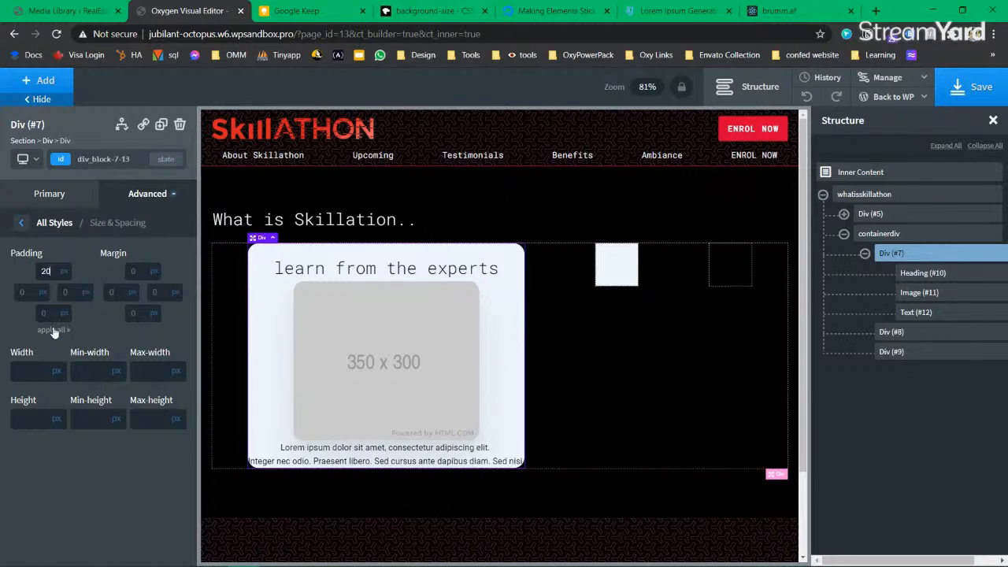
{"action": "left_click", "coordinate": [53, 330]}
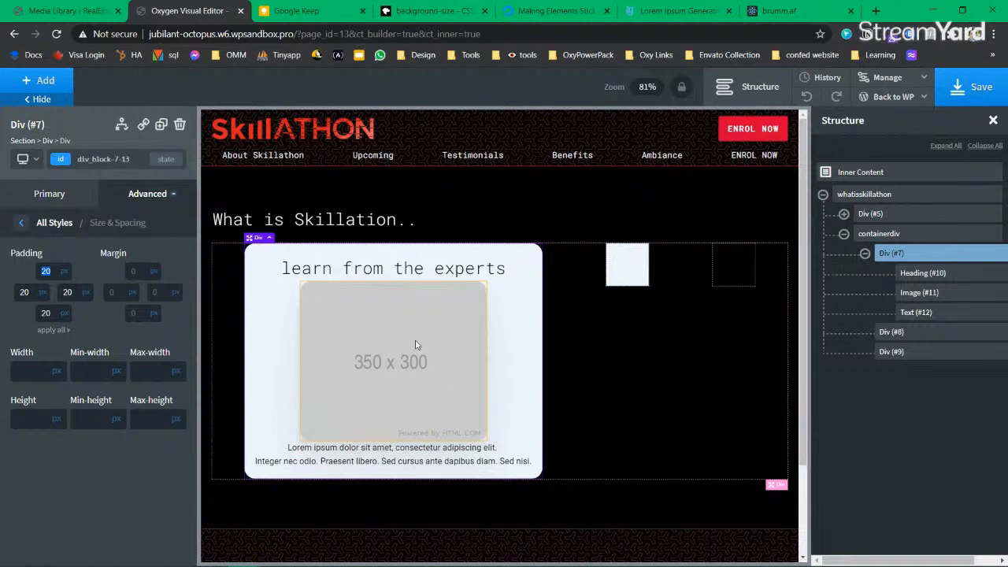
{"action": "left_click", "coordinate": [865, 254]}
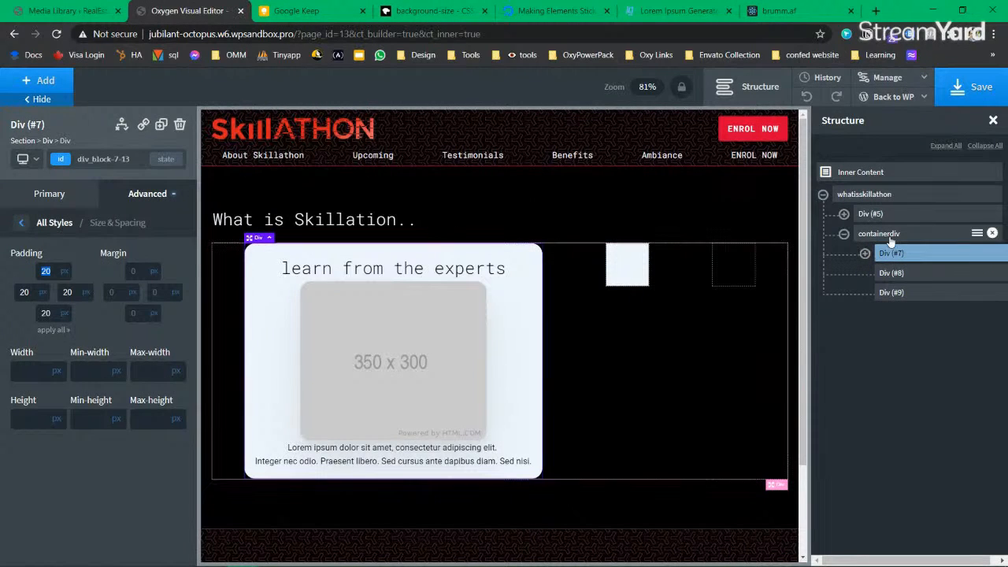
{"action": "left_click", "coordinate": [880, 234]}
{"action": "left_click", "coordinate": [892, 272]}
{"action": "left_click", "coordinate": [894, 253]}
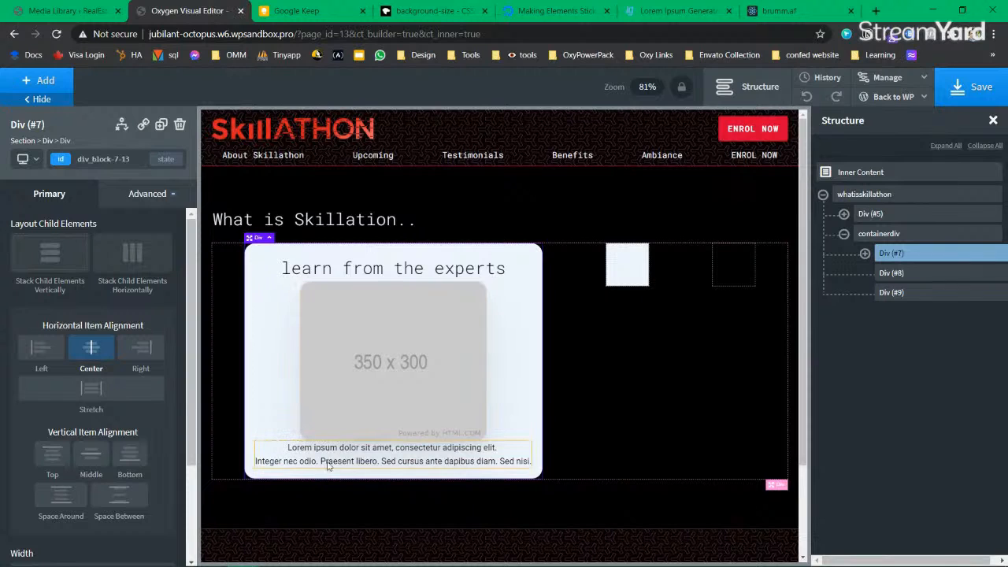
Step: Rewrap the paragraph into three lines, breaking after 'amet,' and before 'Sed cursus ante dapibus diam.'
{"action": "left_click", "coordinate": [396, 450]}
{"action": "double_click", "coordinate": [396, 450]}
{"action": "left_click", "coordinate": [395, 447]}
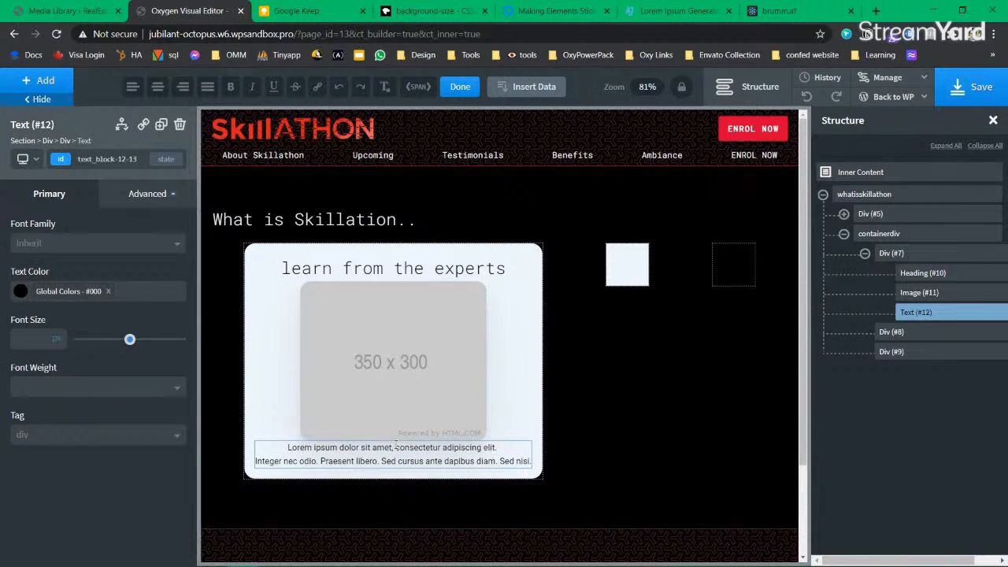
{"action": "key", "text": "Return"}
{"action": "key", "text": "Return"}
{"action": "key", "text": "BackSpace"}
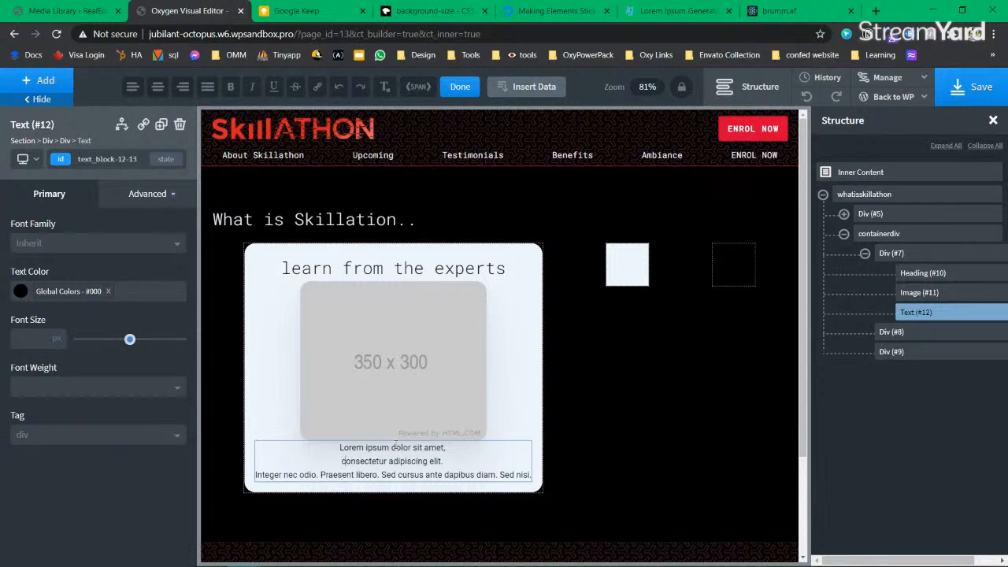
{"action": "key", "text": "BackSpace"}
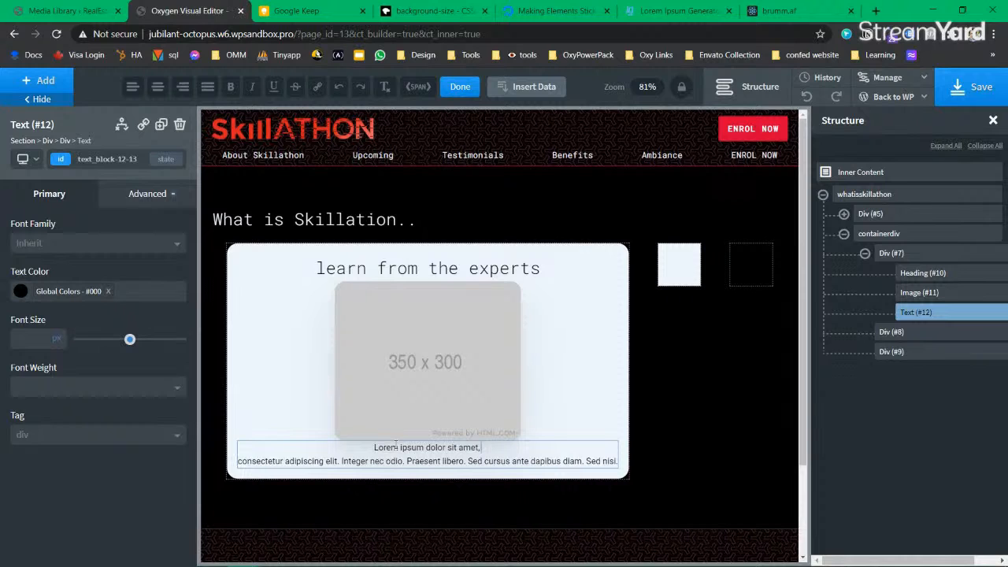
{"action": "key", "text": "Return"}
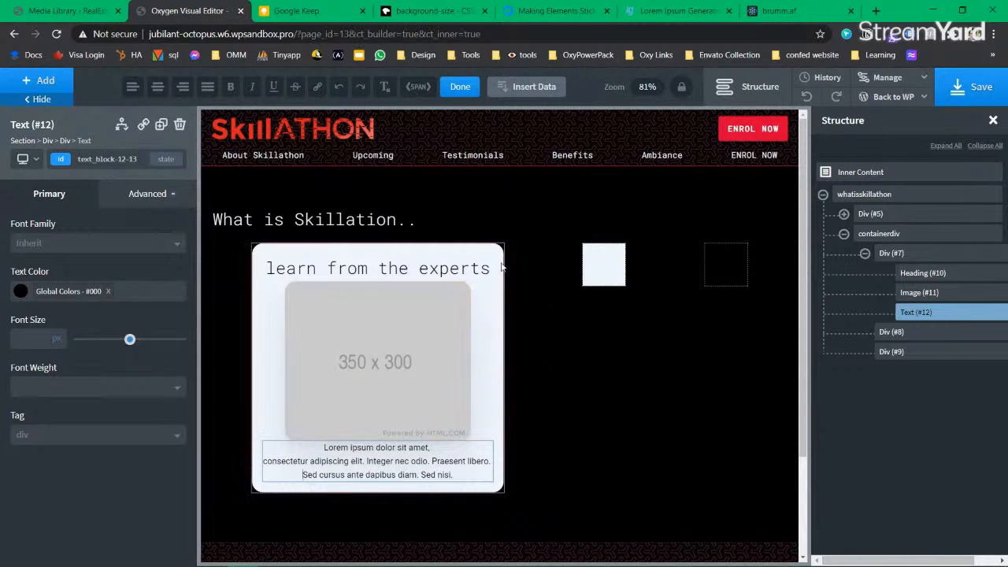
{"action": "left_click", "coordinate": [404, 343]}
{"action": "left_click", "coordinate": [373, 401]}
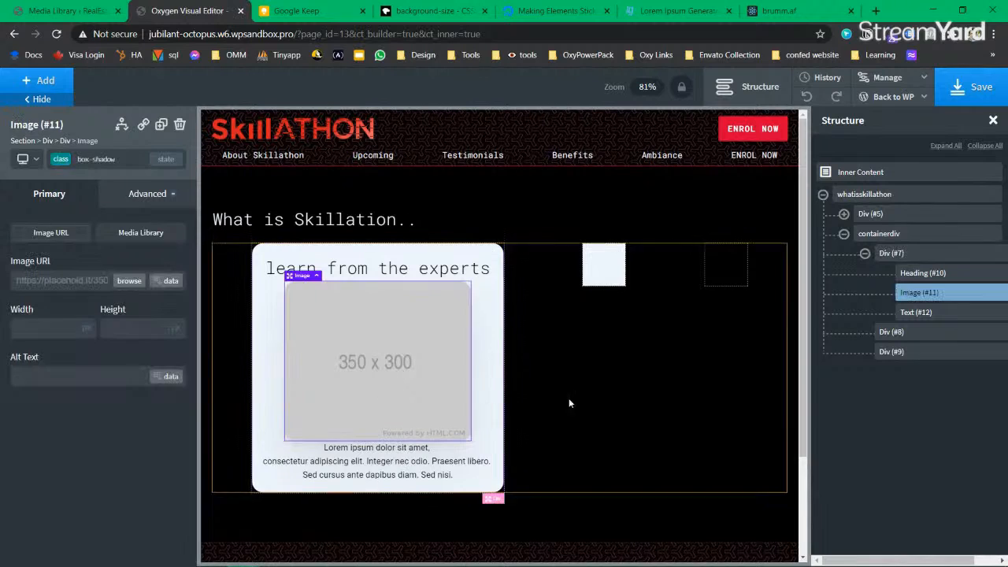
Step: Delete the two empty placeholder boxes Div #8 and Div #9
{"action": "left_click", "coordinate": [890, 253]}
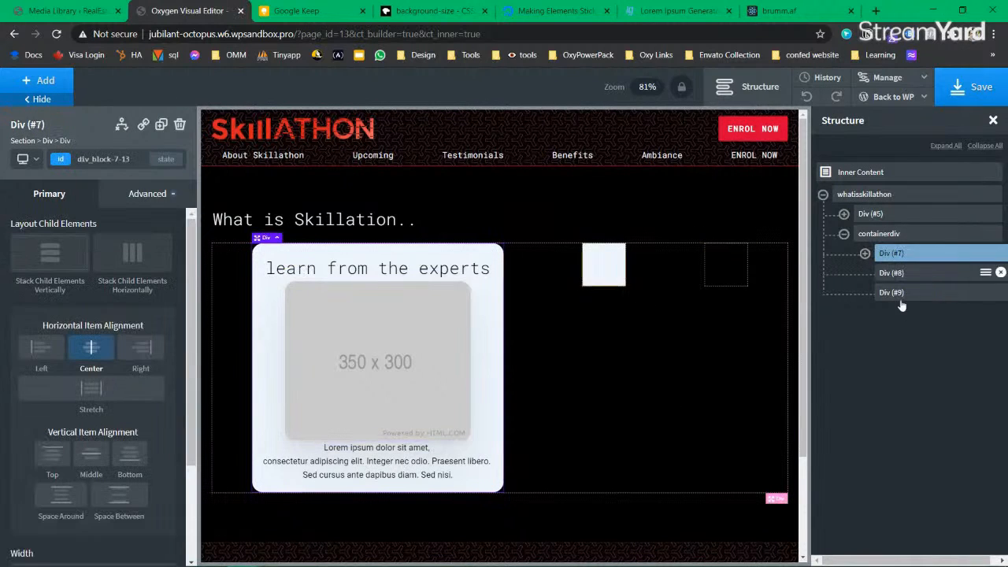
{"action": "left_click", "coordinate": [1001, 272]}
{"action": "left_click", "coordinate": [992, 277]}
{"action": "left_click", "coordinate": [1001, 273]}
Step: Duplicate the first card twice, save the page, and open the live front end
{"action": "left_click", "coordinate": [890, 253]}
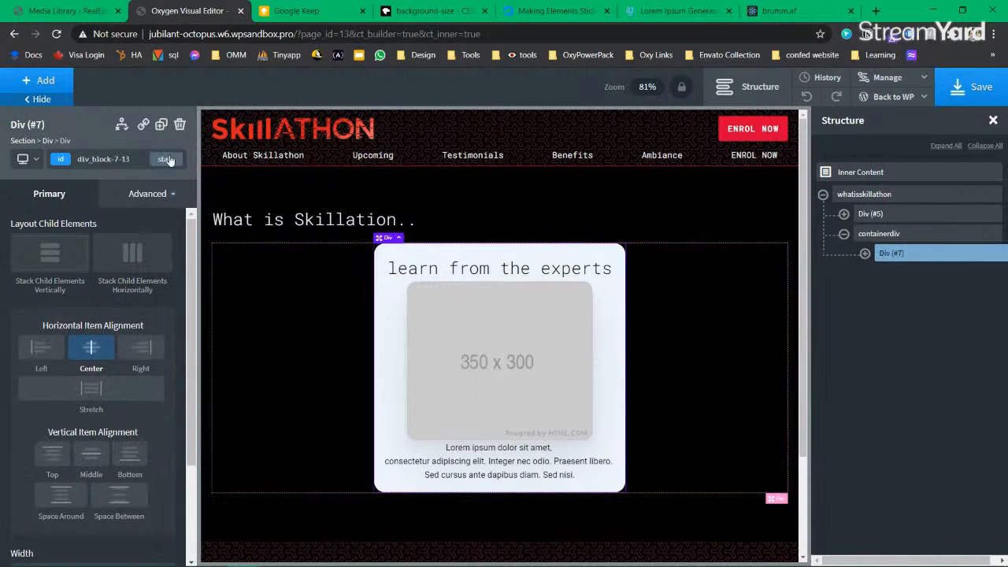
{"action": "left_click", "coordinate": [161, 125]}
{"action": "left_click", "coordinate": [162, 125]}
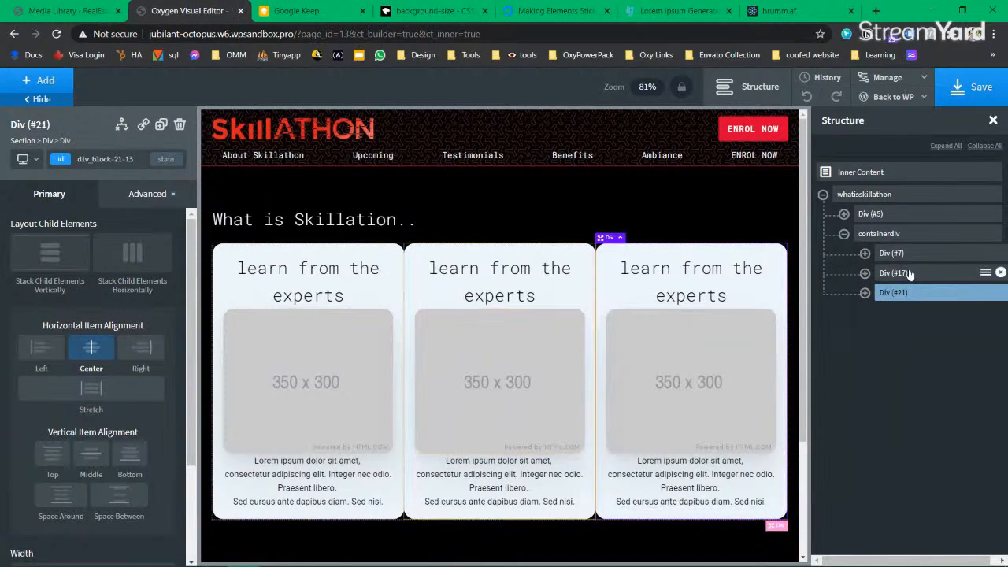
{"action": "left_click", "coordinate": [906, 233]}
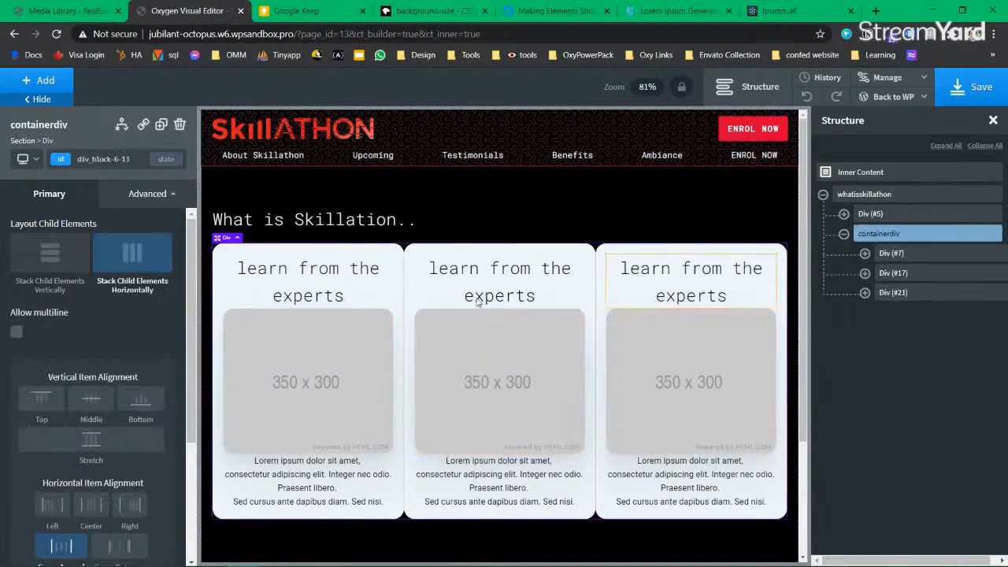
{"action": "left_click", "coordinate": [976, 86]}
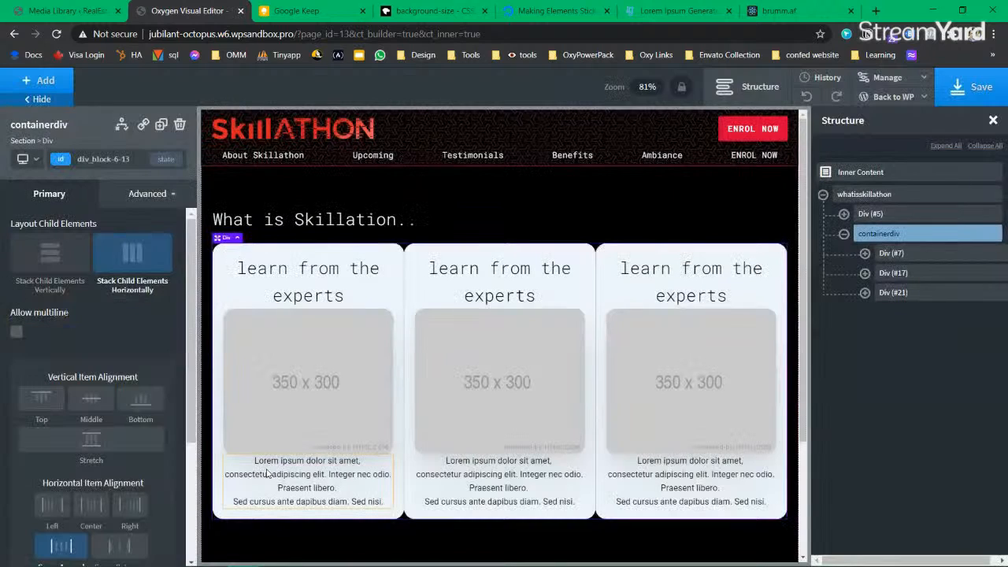
{"action": "left_click", "coordinate": [893, 97]}
{"action": "left_click", "coordinate": [880, 138]}
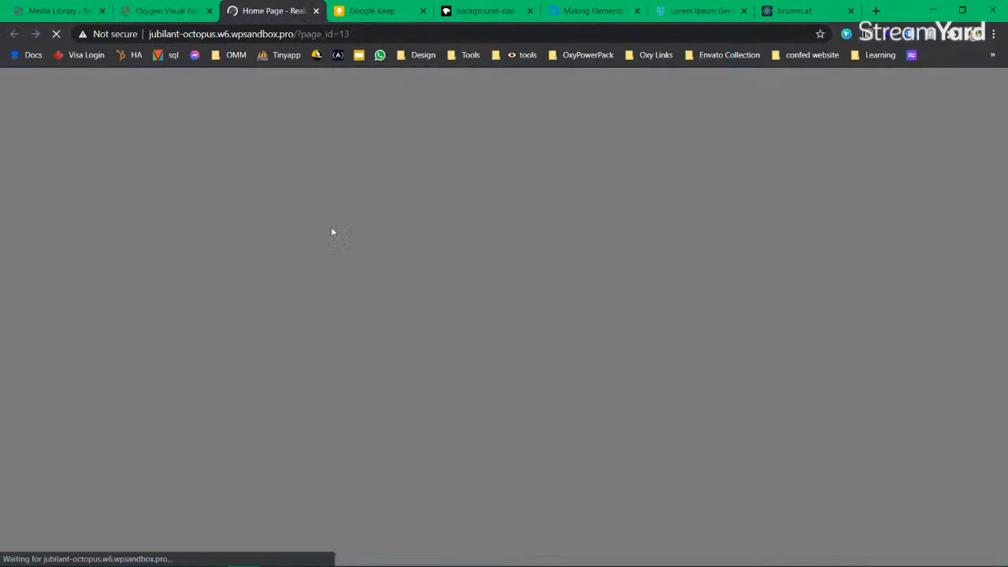
Step: Preview the cards on the live home page, then reopen the first card's Size & Spacing settings
{"action": "scroll", "coordinate": [450, 415], "scroll_direction": "down", "scroll_amount": 3}
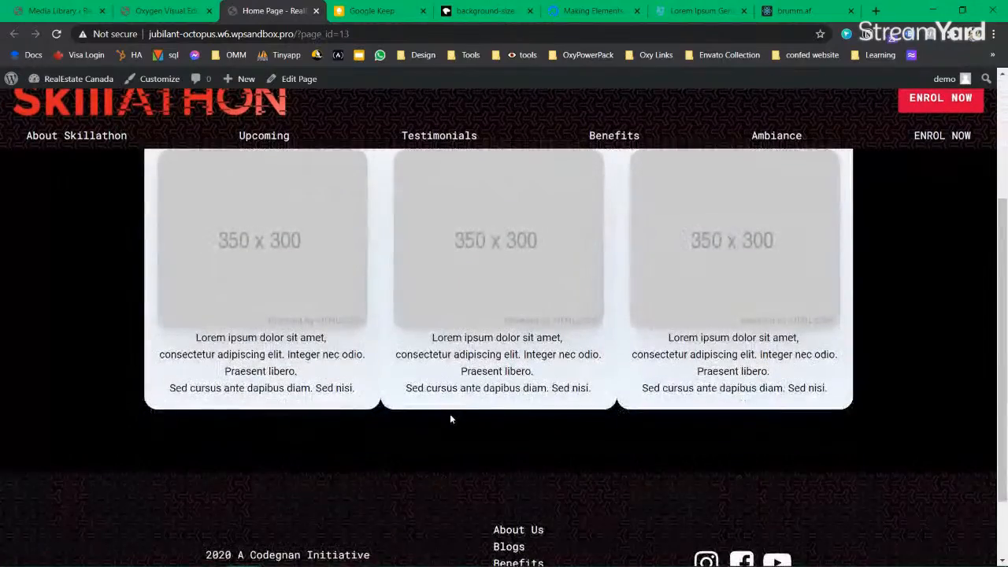
{"action": "scroll", "coordinate": [449, 417], "scroll_direction": "up", "scroll_amount": 2}
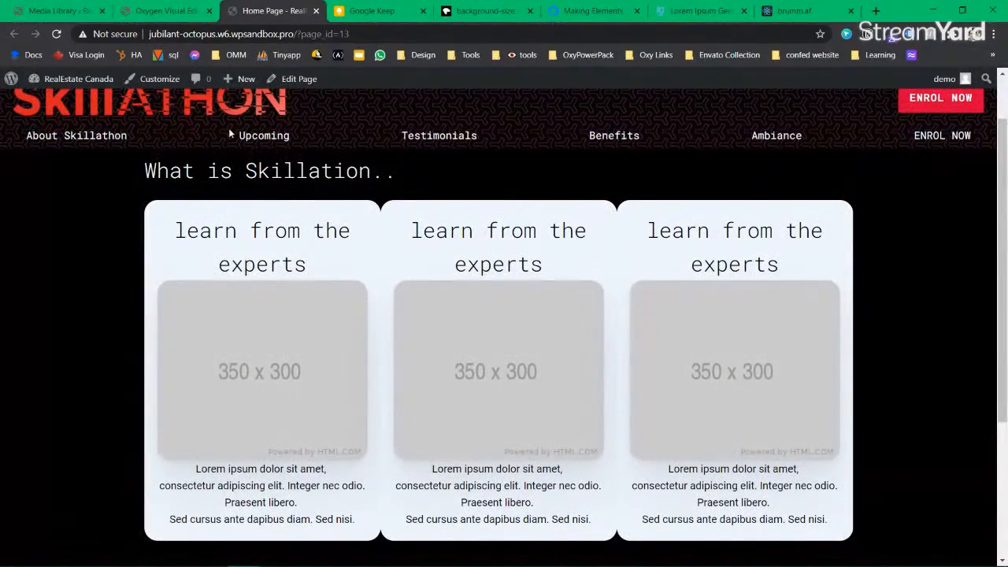
{"action": "left_click", "coordinate": [161, 11]}
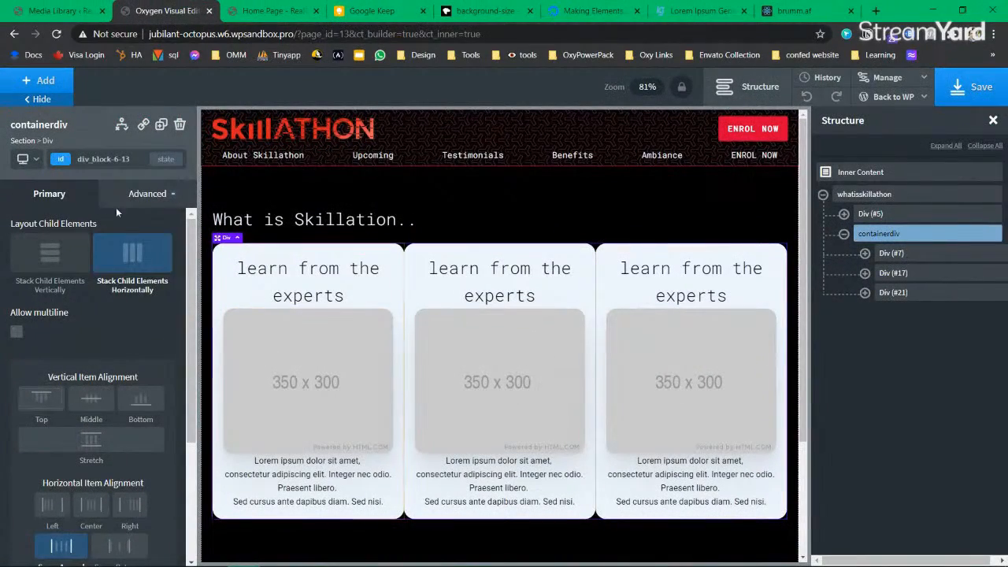
{"action": "left_click", "coordinate": [918, 252]}
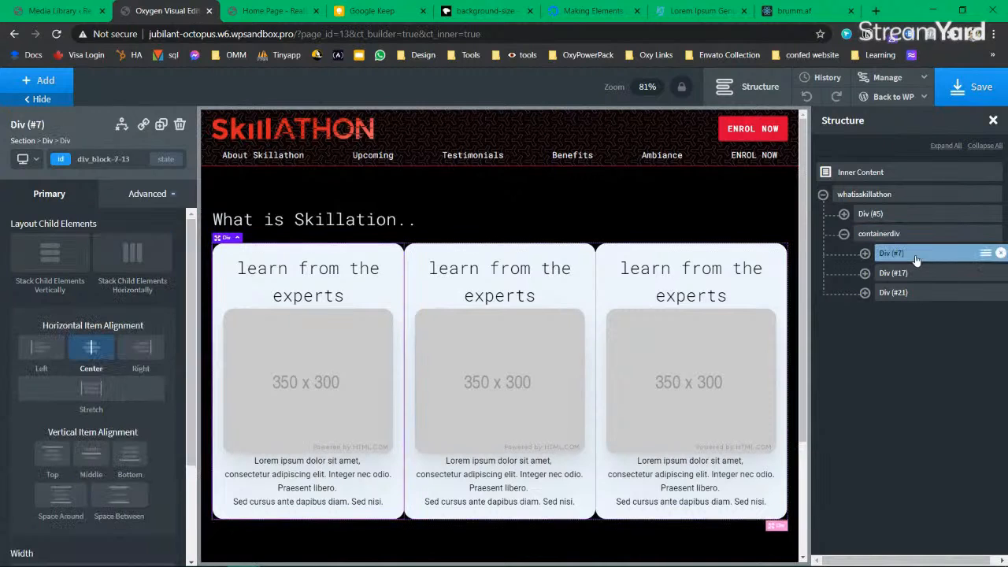
{"action": "left_click", "coordinate": [136, 199]}
{"action": "left_click", "coordinate": [120, 269]}
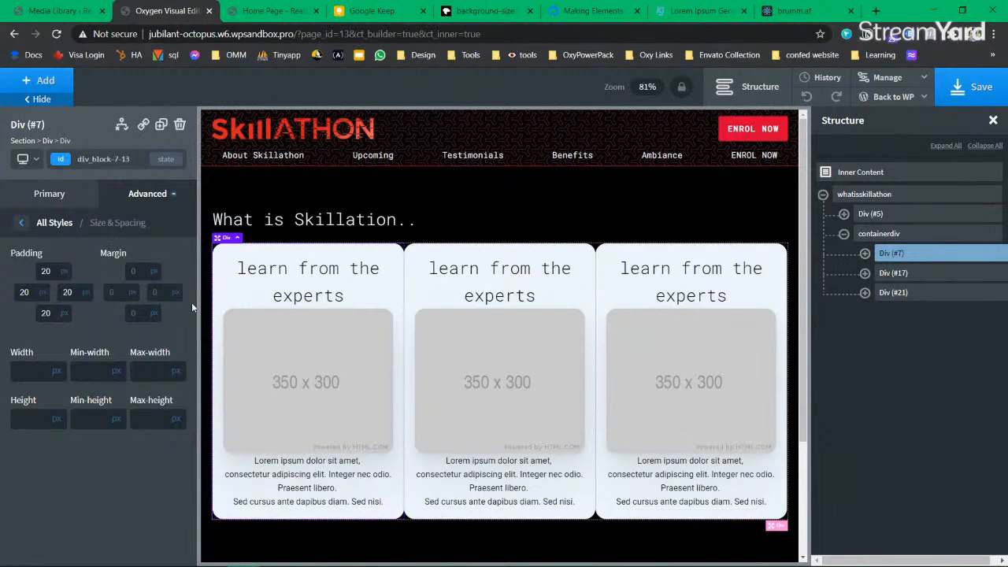
Step: Create an mr-4 class on the first card with a 24px right margin and save
{"action": "left_click", "coordinate": [158, 291]}
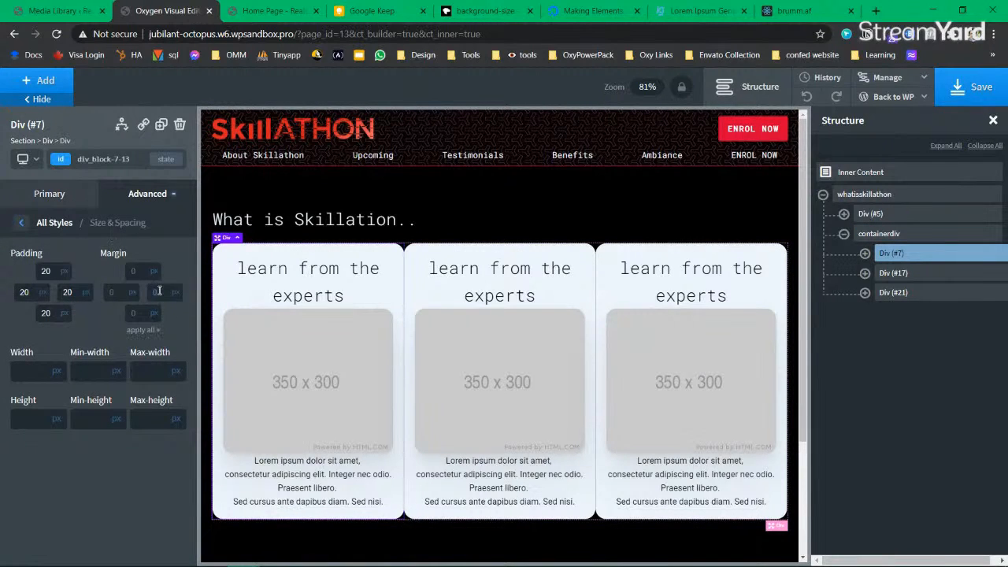
{"action": "left_click", "coordinate": [60, 160]}
{"action": "type", "text": "m"}
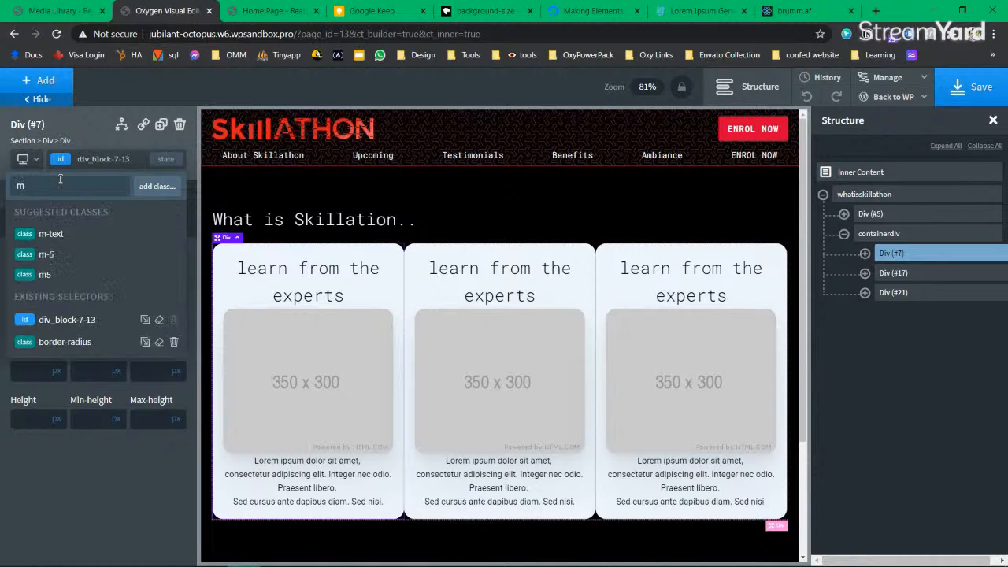
{"action": "type", "text": "r-4"}
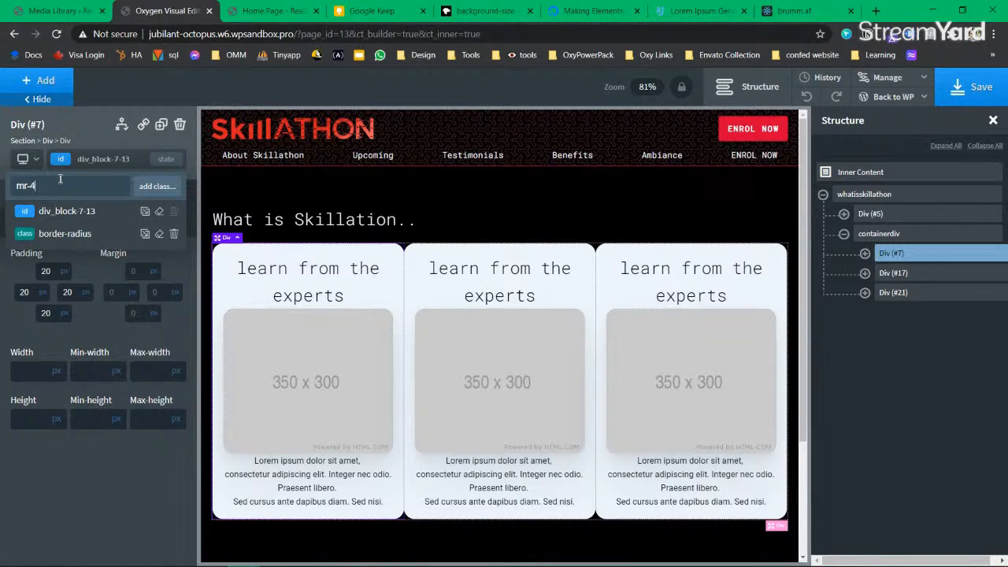
{"action": "key", "text": "Return"}
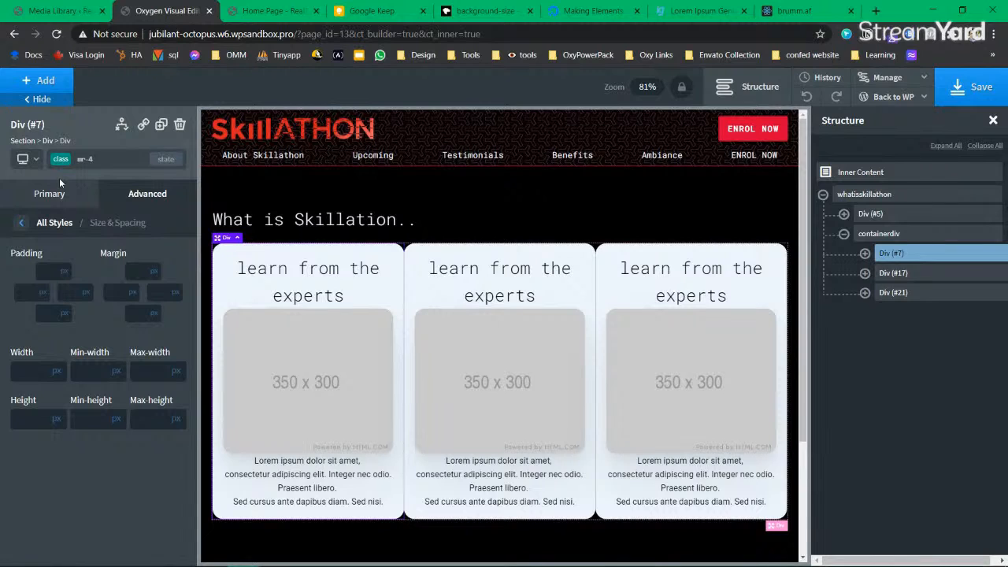
{"action": "left_click", "coordinate": [163, 291]}
{"action": "type", "text": "2"}
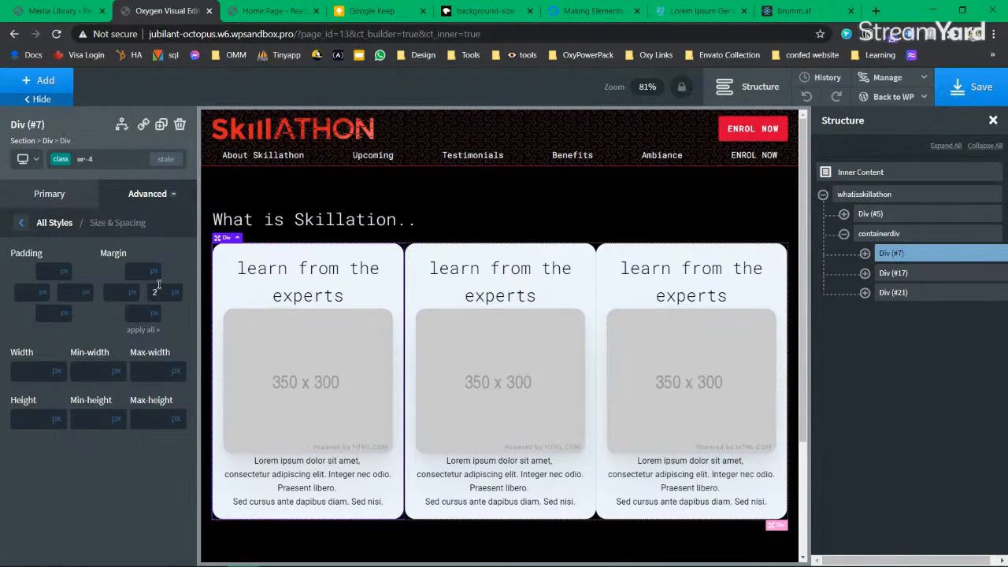
{"action": "type", "text": "4"}
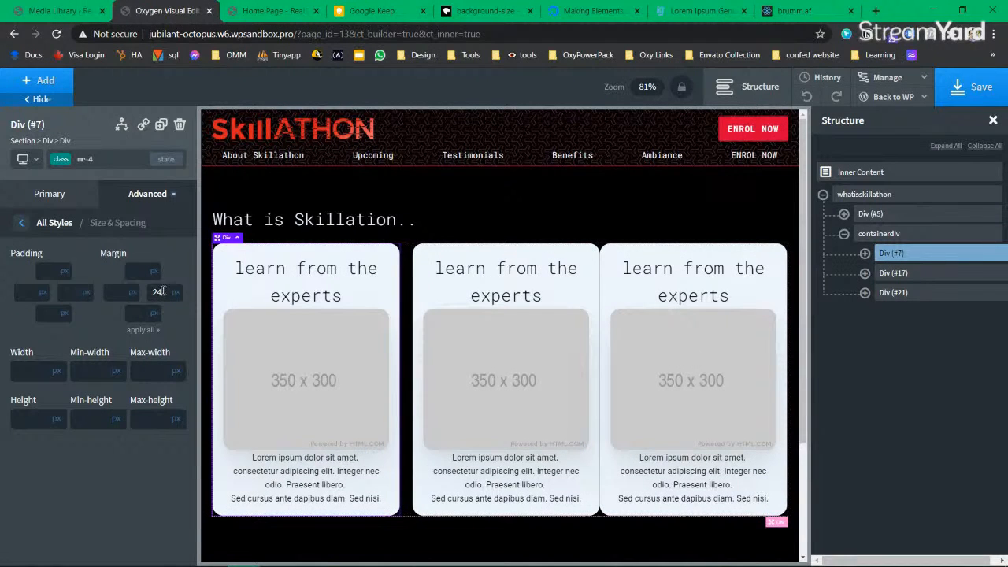
{"action": "key", "text": "ctrl+s"}
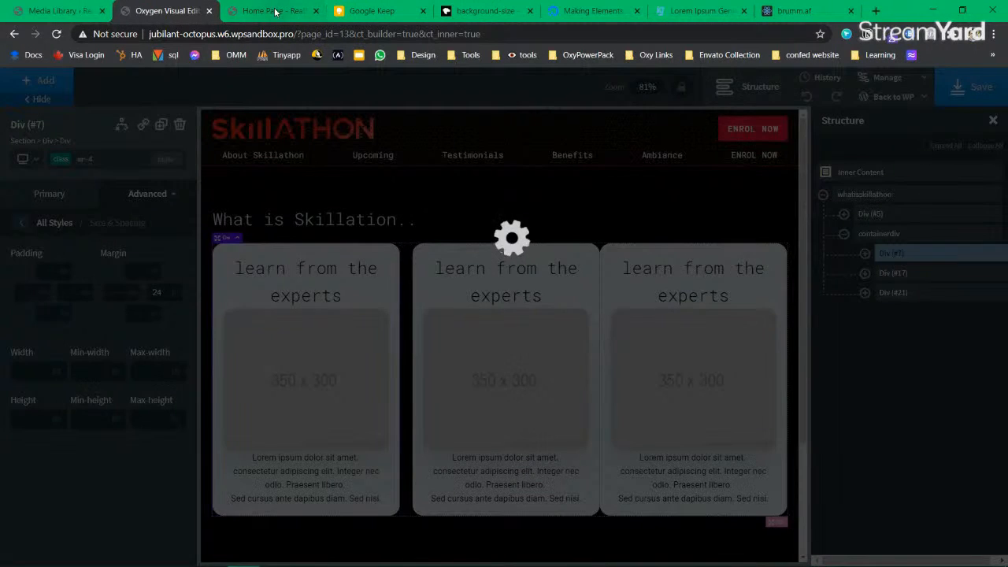
Step: Reload the live home page to check the 24px gap, then return to the builder
{"action": "left_click", "coordinate": [275, 11]}
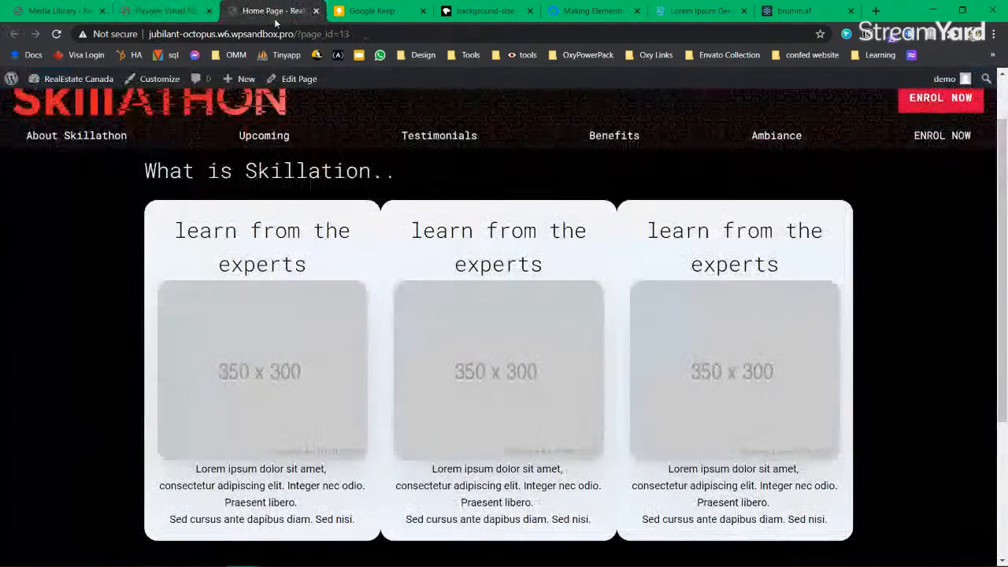
{"action": "left_click", "coordinate": [56, 34]}
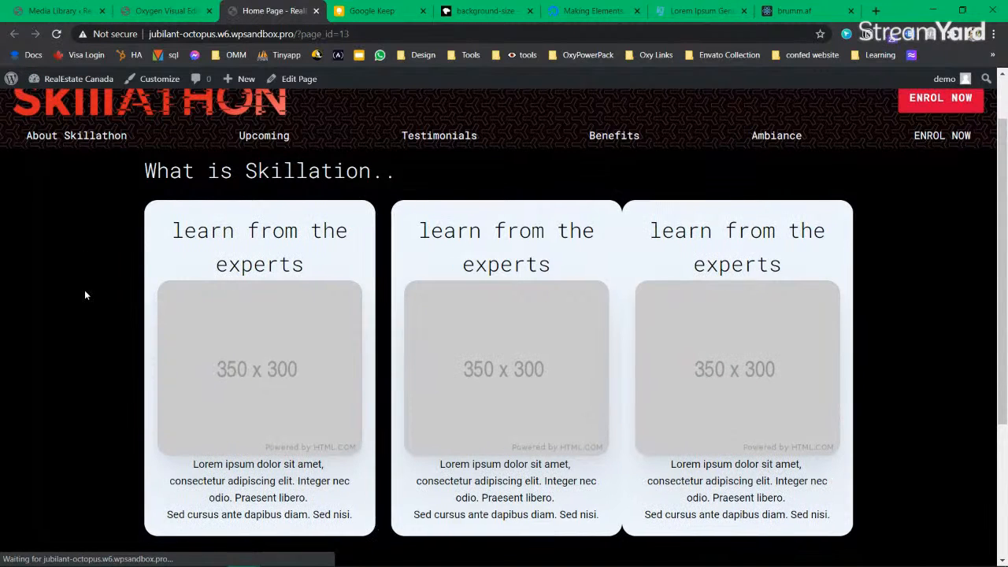
{"action": "left_click", "coordinate": [175, 12]}
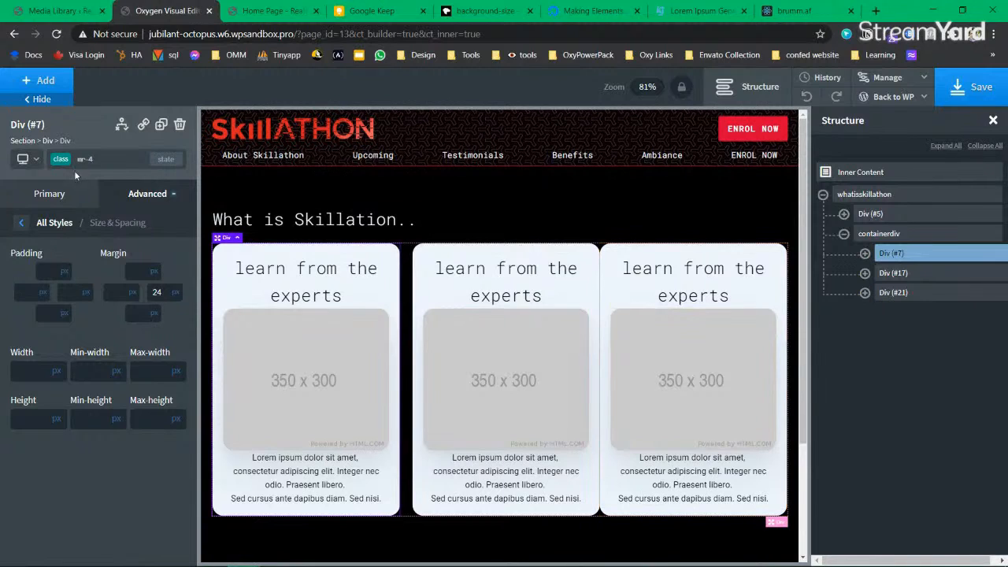
Step: Apply the mr-4 class to the second card (Div #17), save, and view the live page
{"action": "left_click", "coordinate": [903, 274]}
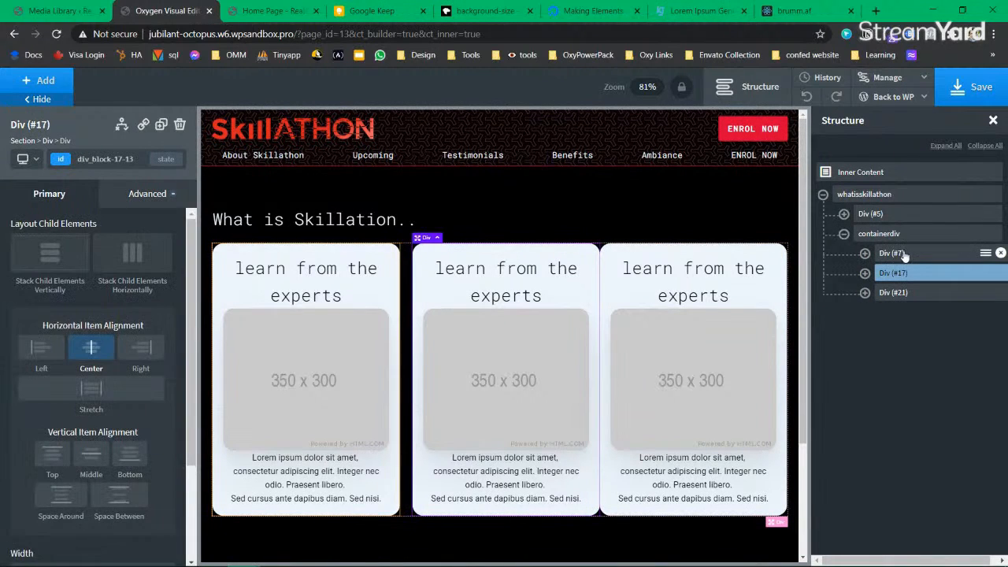
{"action": "left_click", "coordinate": [63, 165]}
{"action": "type", "text": "mr-"}
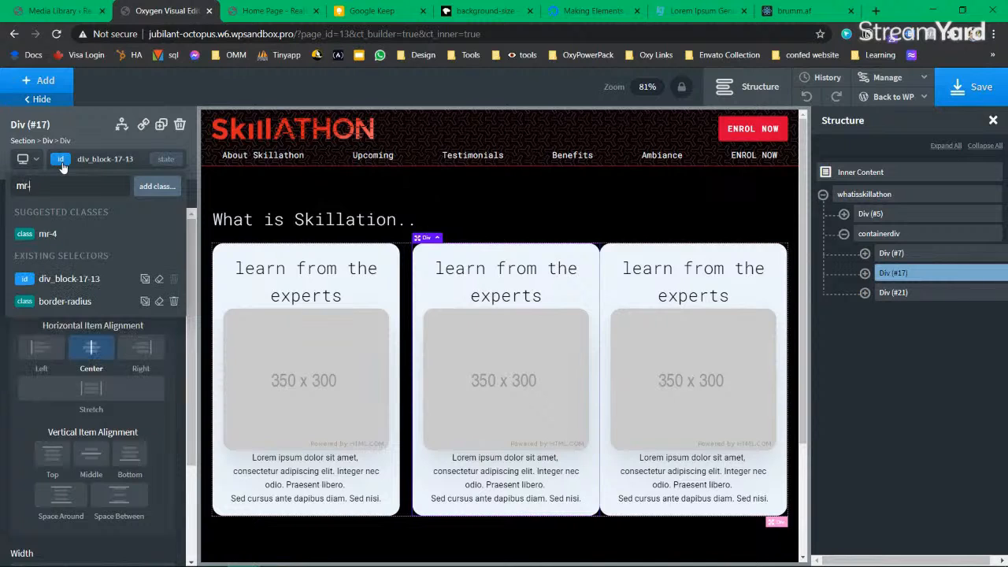
{"action": "left_click", "coordinate": [118, 236]}
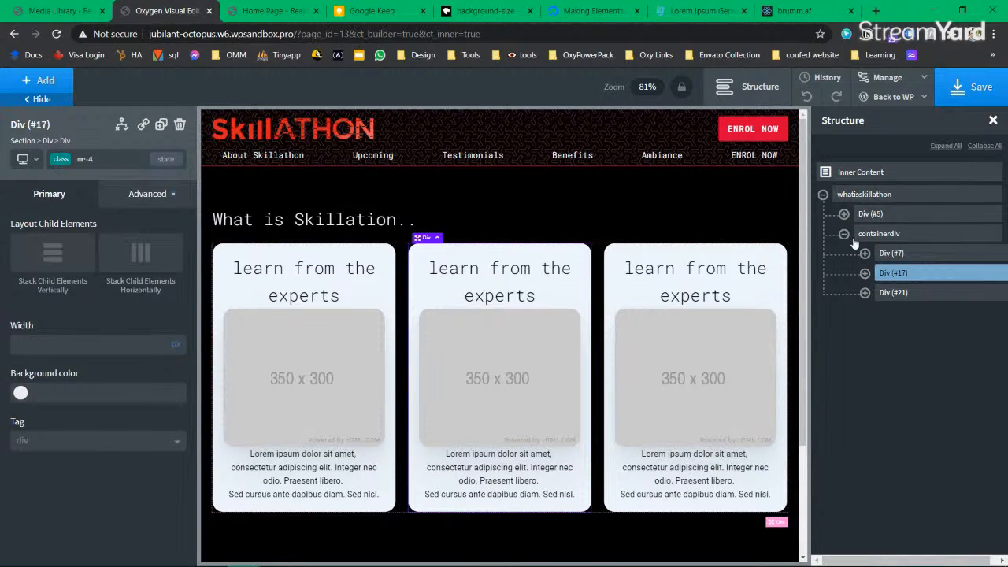
{"action": "left_click", "coordinate": [972, 87]}
{"action": "left_click", "coordinate": [271, 11]}
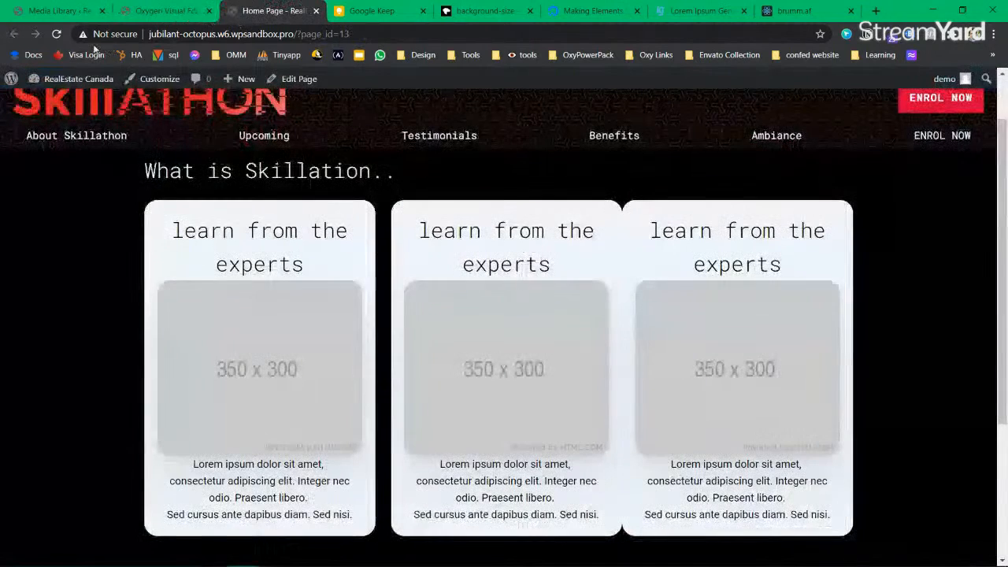
Step: Reload the live page, scroll through the three evenly spaced cards, and return to the builder
{"action": "left_click", "coordinate": [56, 35]}
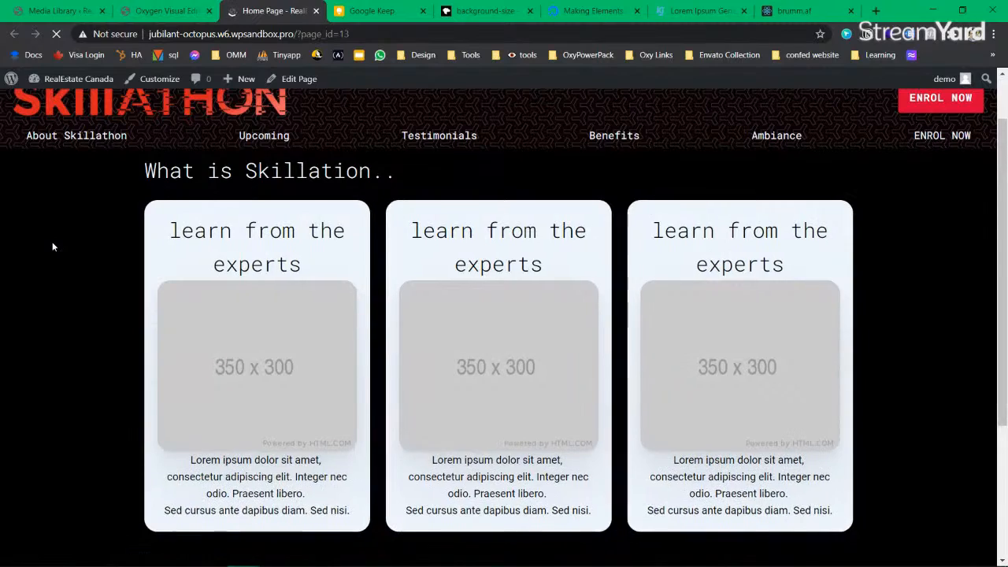
{"action": "scroll", "coordinate": [373, 420], "scroll_direction": "down", "scroll_amount": 1}
{"action": "left_click_drag", "start_coordinate": [590, 446], "coordinate": [425, 400]}
{"action": "left_click", "coordinate": [436, 423]}
{"action": "scroll", "coordinate": [466, 439], "scroll_direction": "up", "scroll_amount": 2}
{"action": "scroll", "coordinate": [467, 439], "scroll_direction": "down", "scroll_amount": 4}
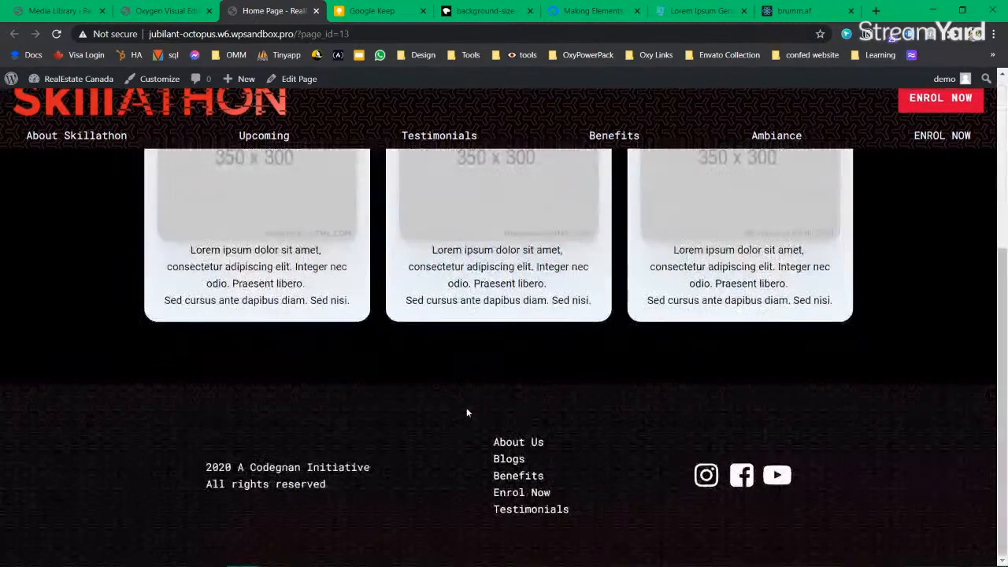
{"action": "scroll", "coordinate": [466, 412], "scroll_direction": "up", "scroll_amount": 4}
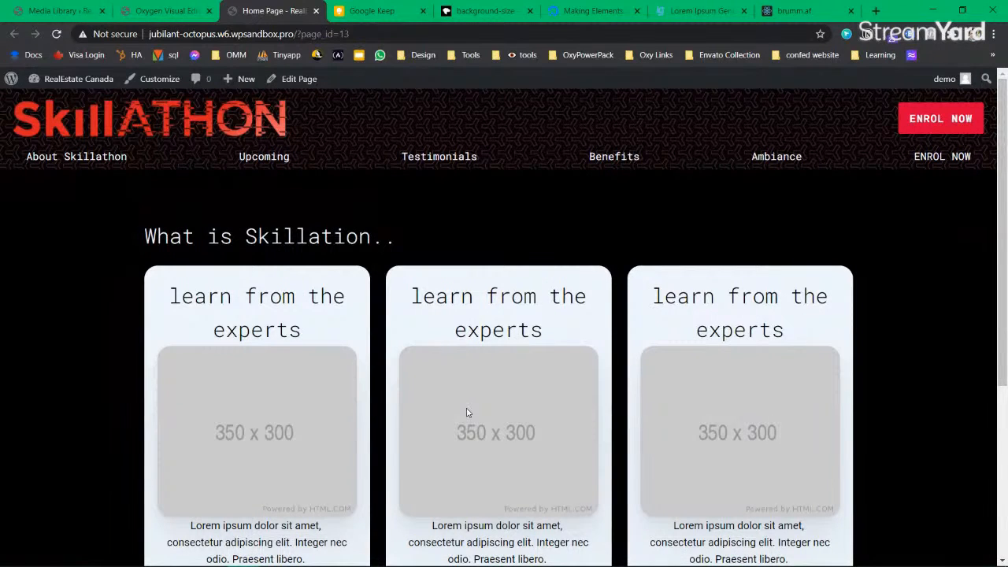
{"action": "left_click_drag", "start_coordinate": [376, 272], "coordinate": [141, 227]}
{"action": "left_click", "coordinate": [142, 227]}
{"action": "left_click", "coordinate": [167, 10]}
{"action": "left_click", "coordinate": [304, 272]}
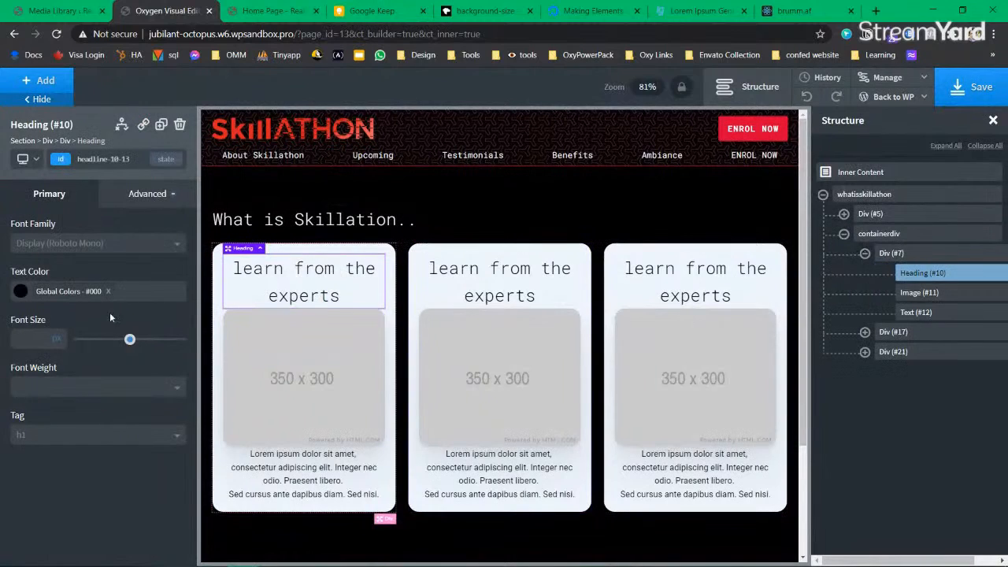
Step: Set the first card heading's font size to 24px and adjust its letter spacing
{"action": "left_click_drag", "start_coordinate": [129, 340], "coordinate": [101, 340]}
{"action": "double_click", "coordinate": [29, 337]}
{"action": "type", "text": "24"}
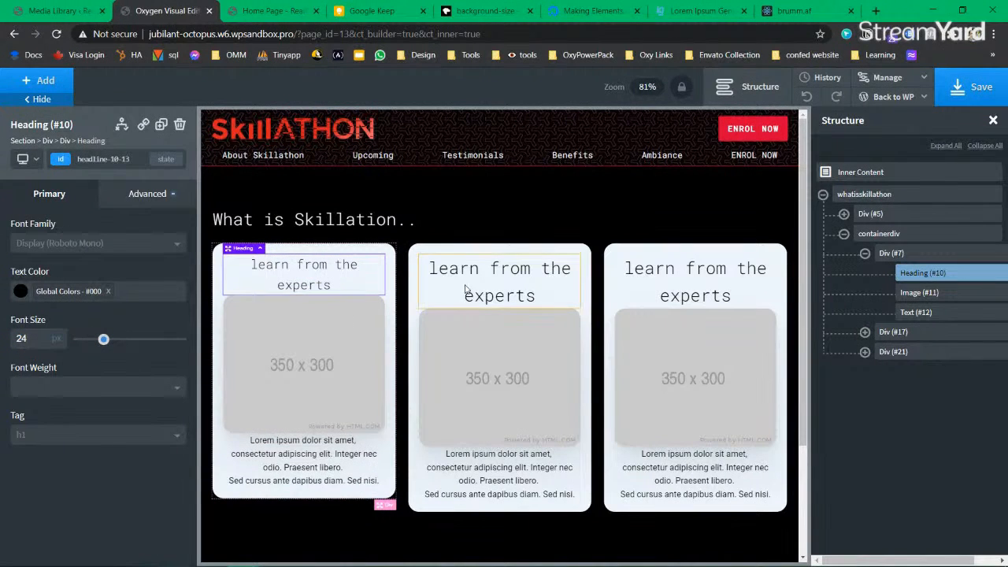
{"action": "left_click", "coordinate": [146, 194]}
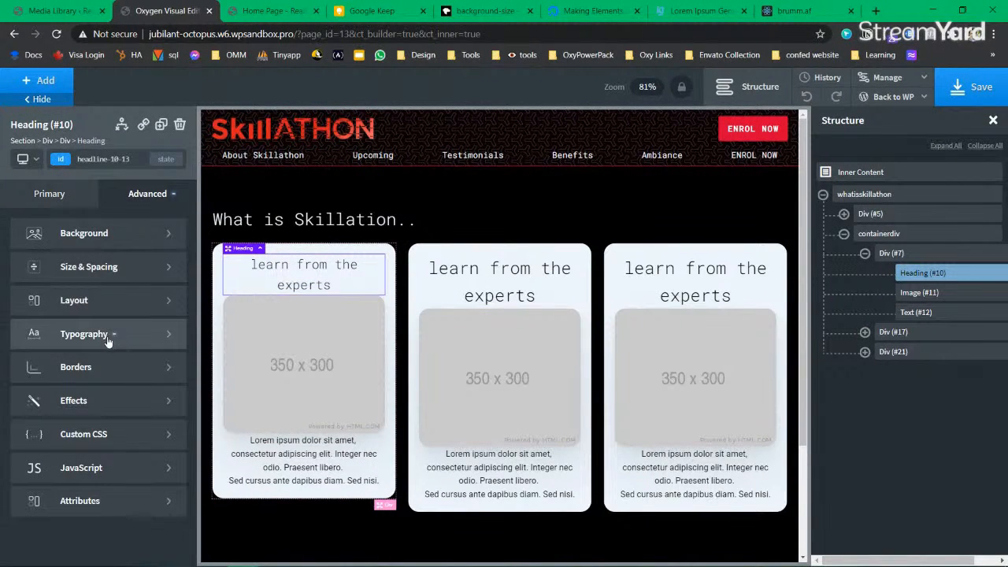
{"action": "left_click", "coordinate": [110, 338]}
{"action": "left_click", "coordinate": [127, 468]}
{"action": "type", "text": "1"}
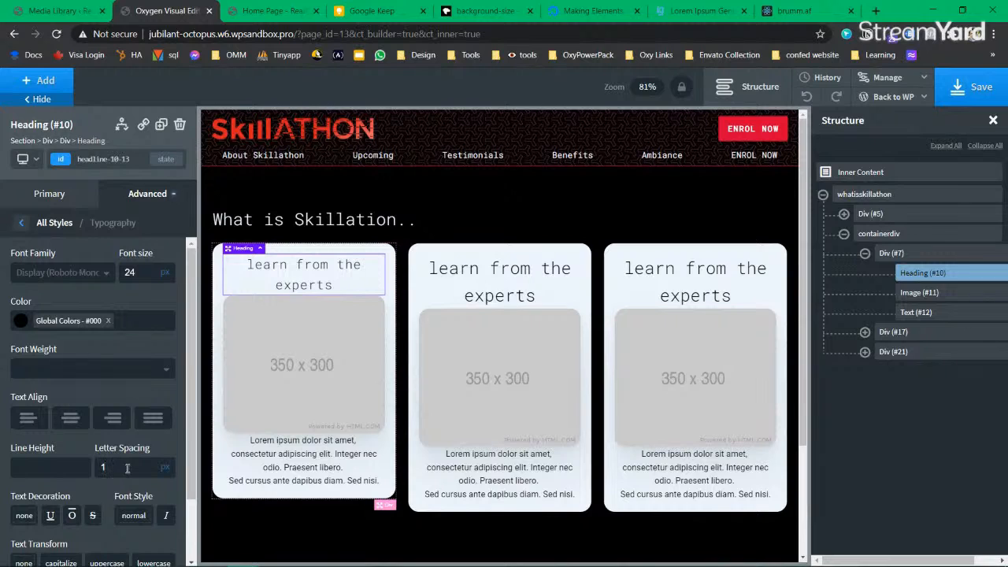
{"action": "type", "text": "0.9"}
{"action": "key", "text": "BackSpace"}
{"action": "key", "text": "BackSpace"}
{"action": "key", "text": "BackSpace"}
{"action": "key", "text": "BackSpace"}
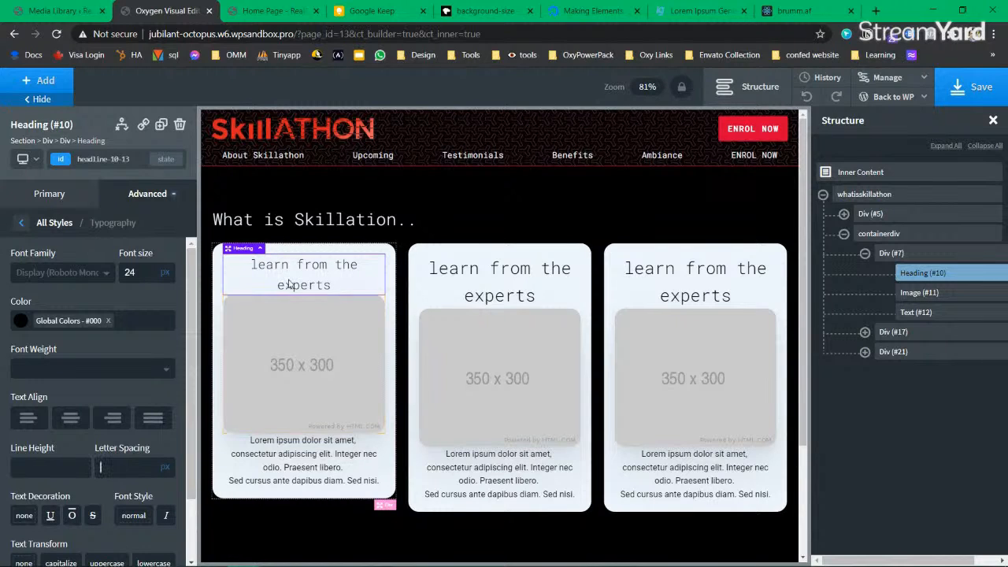
Step: Delete the word 'the' so the heading reads 'learn from experts'
{"action": "double_click", "coordinate": [329, 287]}
{"action": "left_click", "coordinate": [339, 286]}
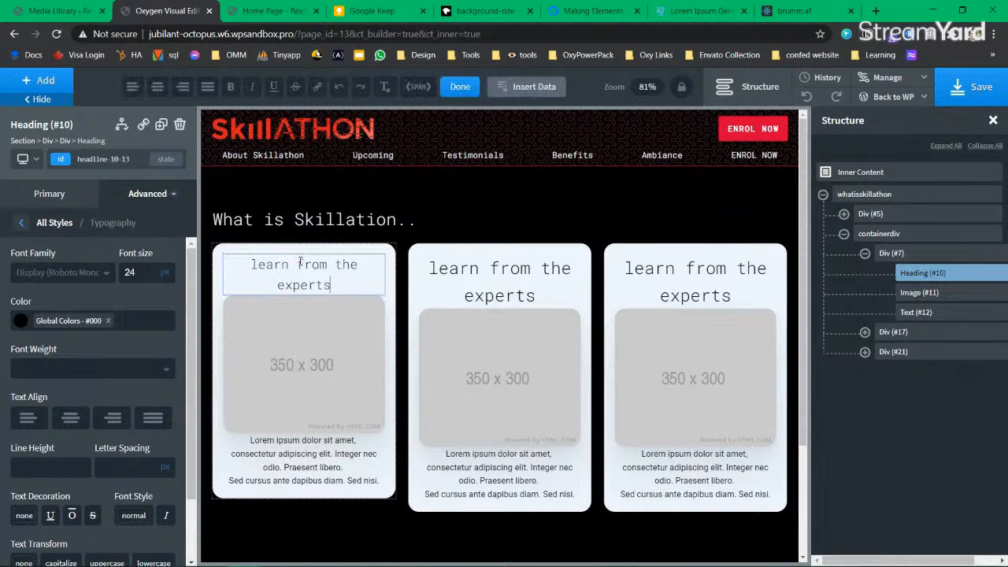
{"action": "double_click", "coordinate": [347, 265]}
{"action": "key", "text": "BackSpace"}
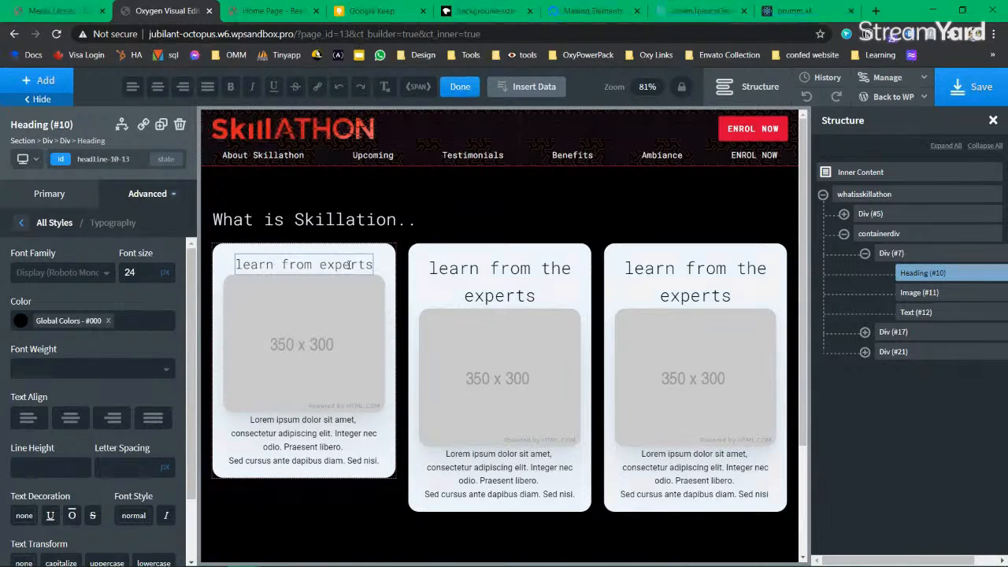
{"action": "left_click", "coordinate": [220, 331]}
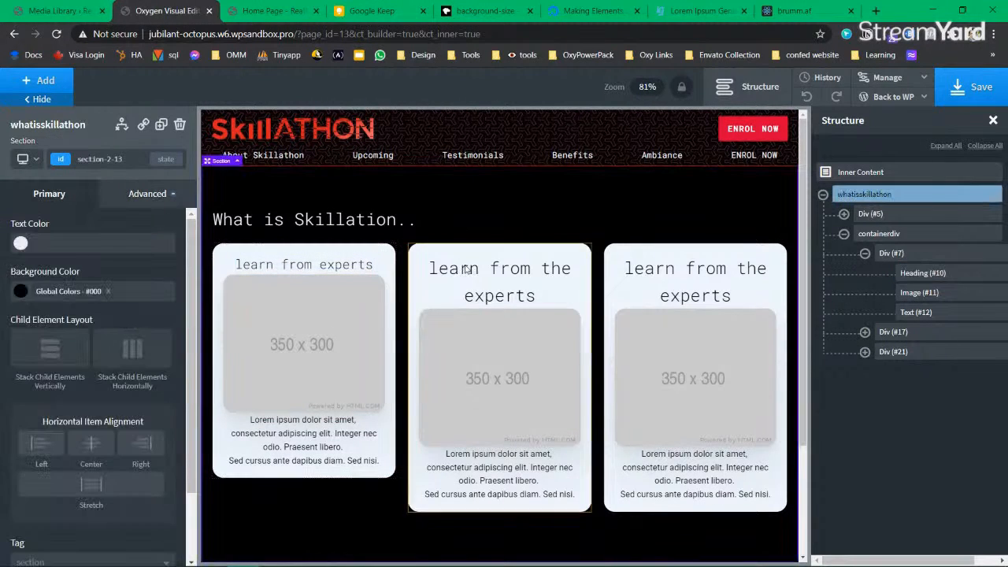
Step: Retitle the middle card's heading 'be industry ready'
{"action": "double_click", "coordinate": [516, 288]}
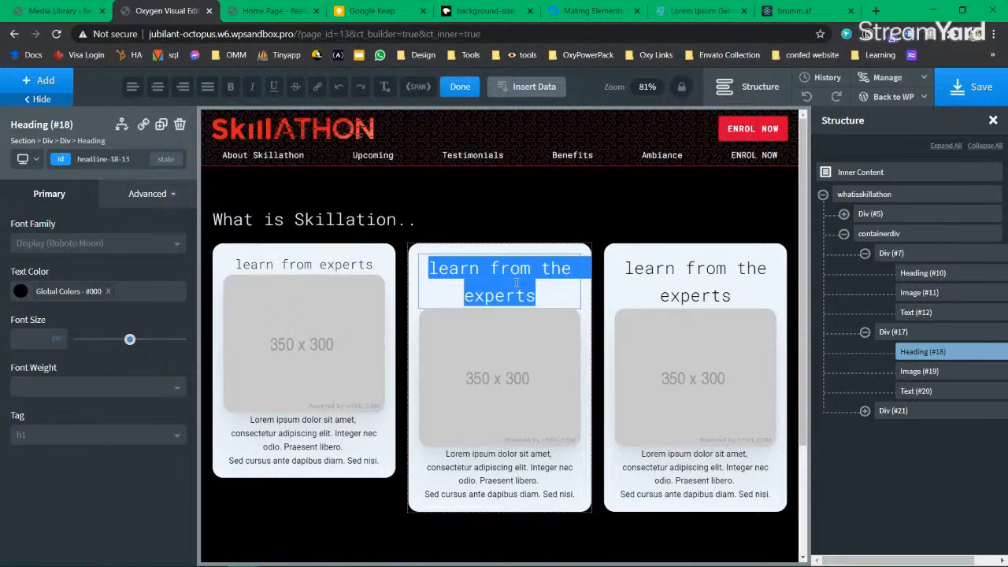
{"action": "key", "text": "BackSpace"}
{"action": "type", "text": "ind"}
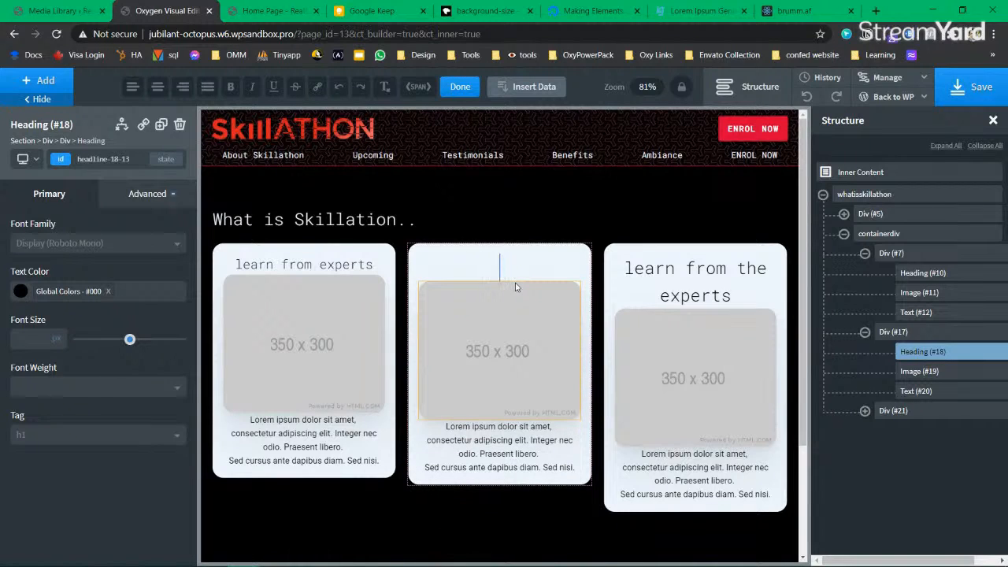
{"action": "type", "text": "us"}
{"action": "type", "text": "y"}
{"action": "key", "text": "Home"}
{"action": "type", "text": "be"}
{"action": "key", "text": "End"}
{"action": "type", "text": "r"}
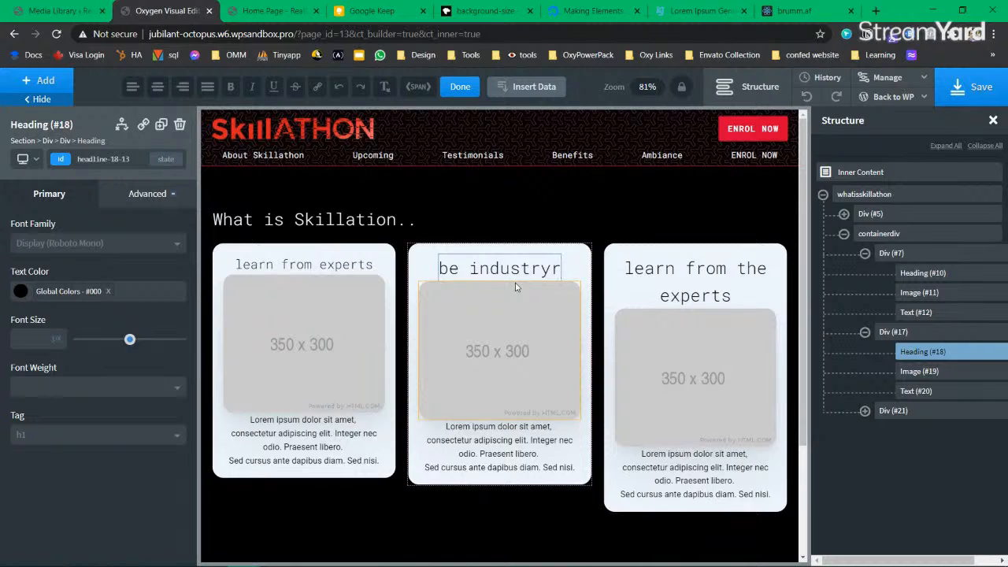
{"action": "type", "text": "eady"}
{"action": "key", "text": "Home"}
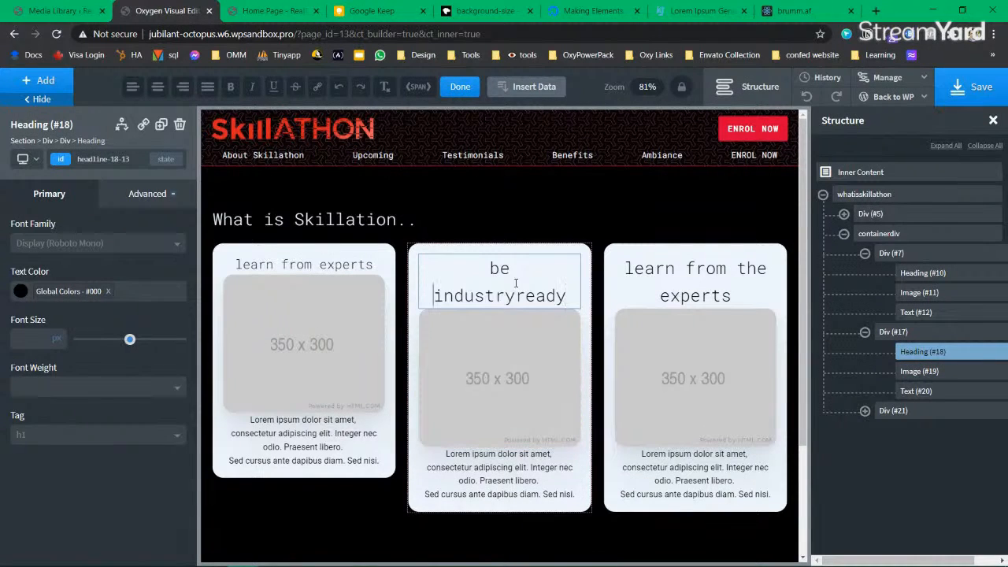
{"action": "key", "text": "Right"}
{"action": "key", "text": "Right"}
{"action": "key", "text": "Right"}
{"action": "key", "text": "Right"}
{"action": "key", "text": "Right"}
{"action": "key", "text": "Right"}
{"action": "key", "text": "Right"}
{"action": "key", "text": "Right"}
{"action": "key", "text": "Right"}
{"action": "key", "text": "Right"}
{"action": "key", "text": "Right"}
Step: Set the middle and right card headings' font size to 24px
{"action": "left_click", "coordinate": [319, 266]}
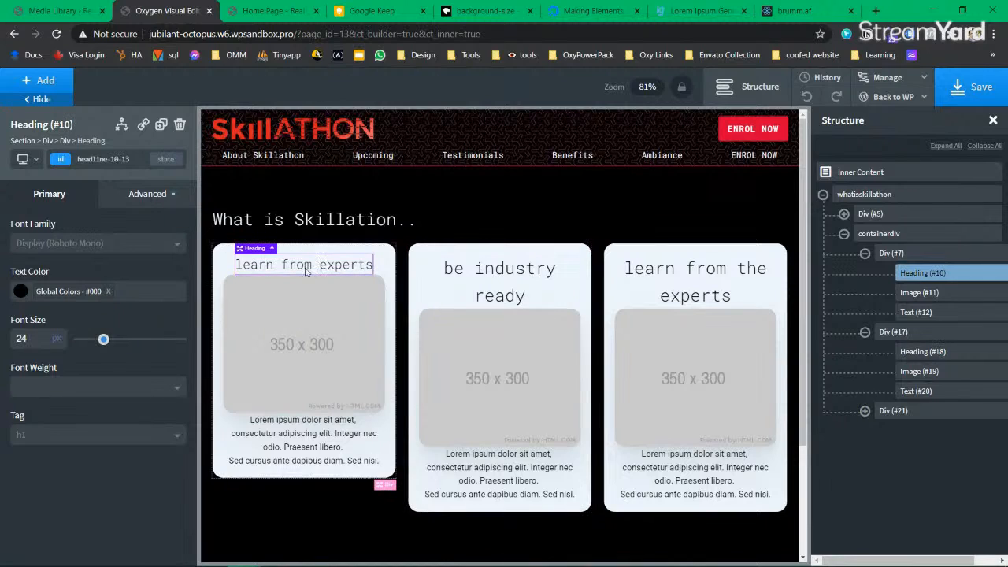
{"action": "left_click", "coordinate": [494, 279]}
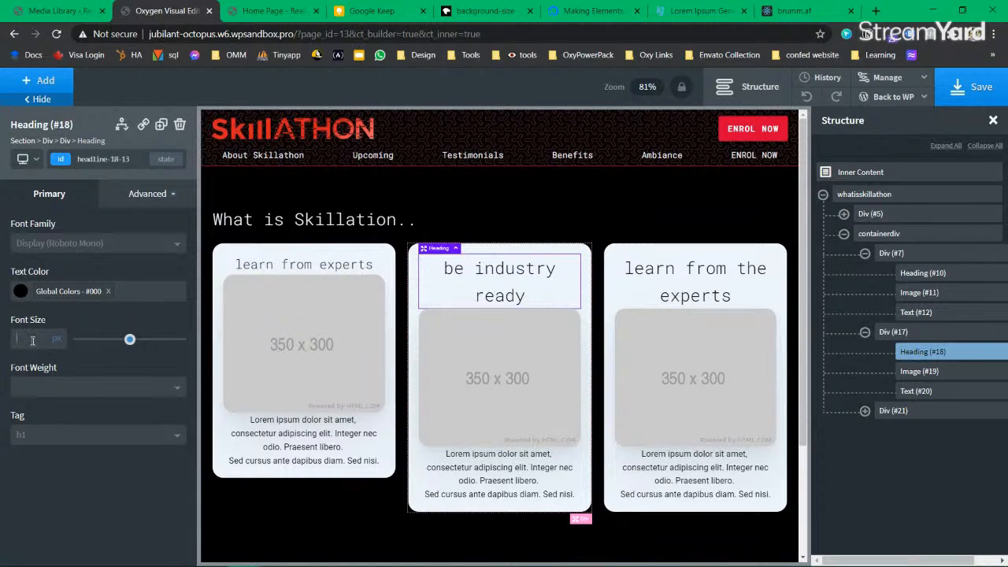
{"action": "left_click", "coordinate": [32, 340]}
{"action": "type", "text": "24"}
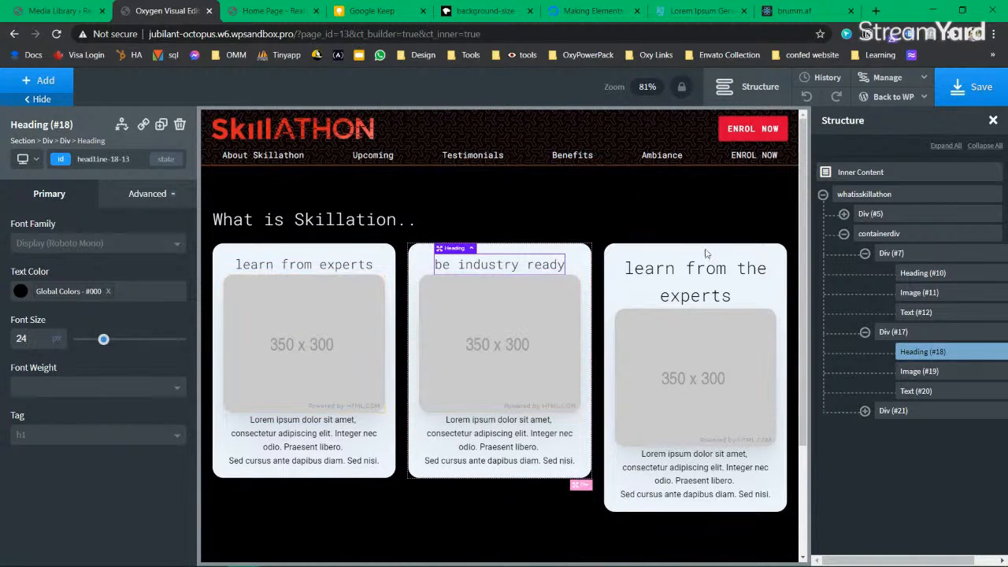
{"action": "left_click", "coordinate": [705, 291]}
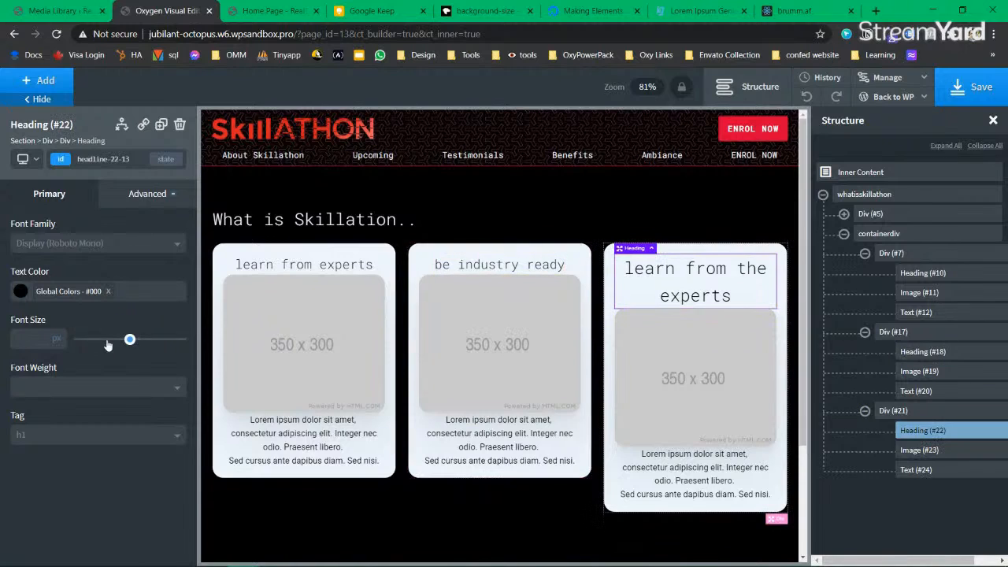
{"action": "left_click", "coordinate": [36, 341]}
{"action": "type", "text": "24"}
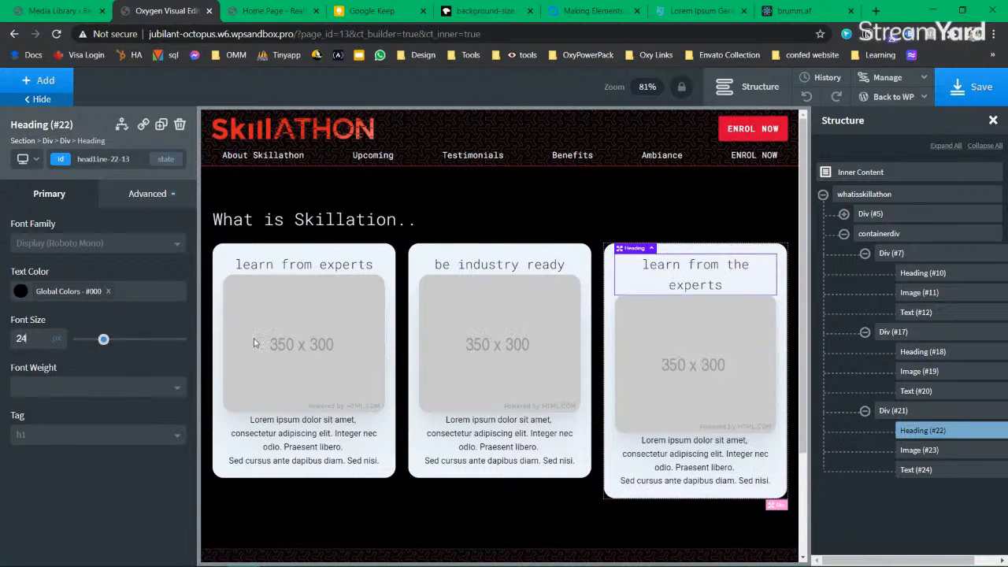
Step: Retitle the right card's heading 'hands-on experience'
{"action": "double_click", "coordinate": [700, 273]}
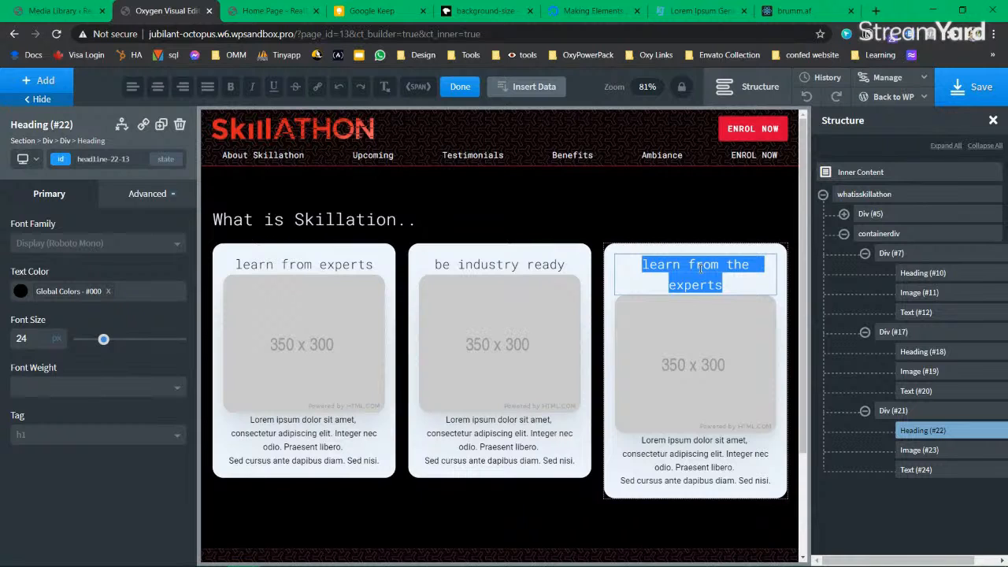
{"action": "type", "text": "hands"}
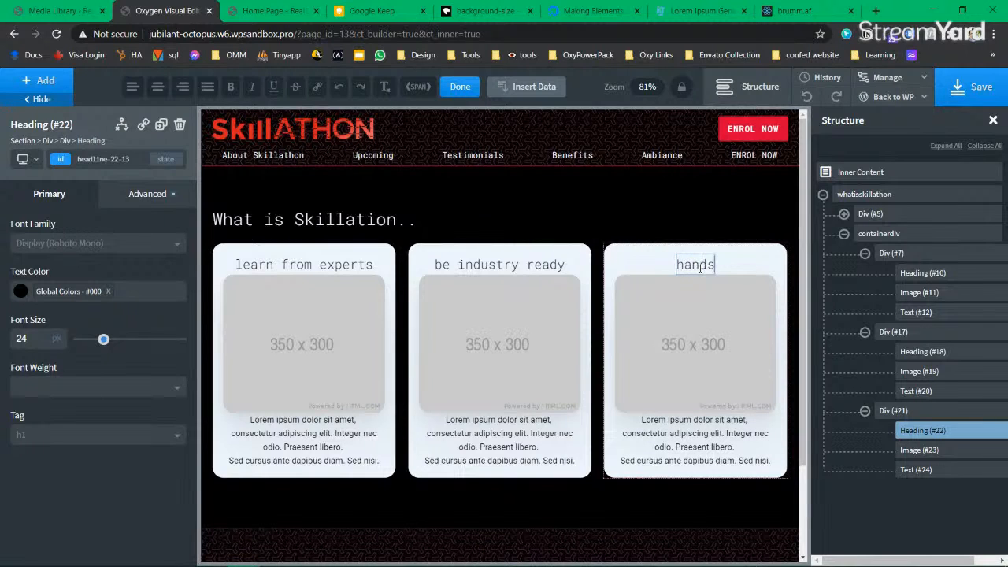
{"action": "type", "text": "-on experience"}
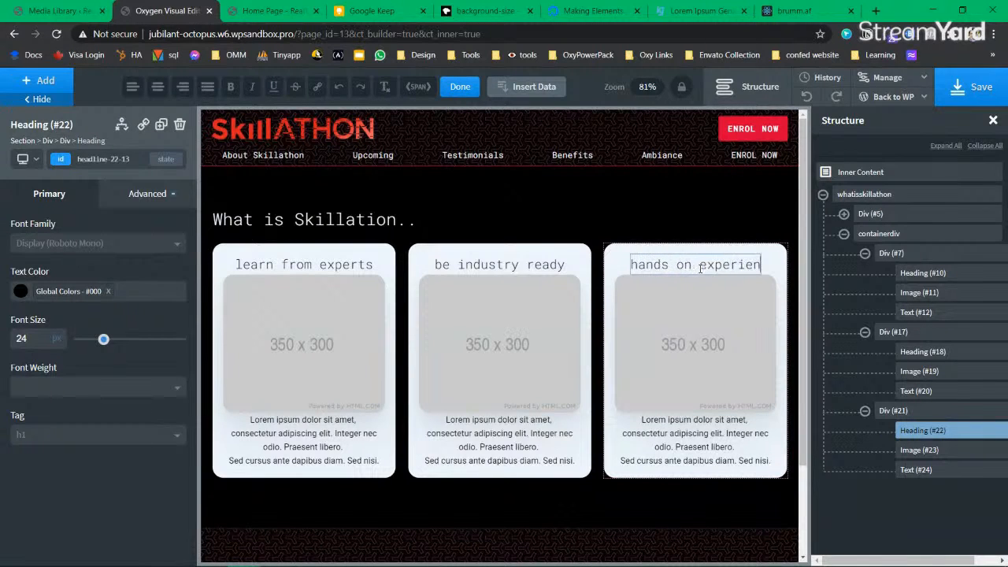
{"action": "right_click", "coordinate": [668, 258]}
{"action": "left_click", "coordinate": [684, 211]}
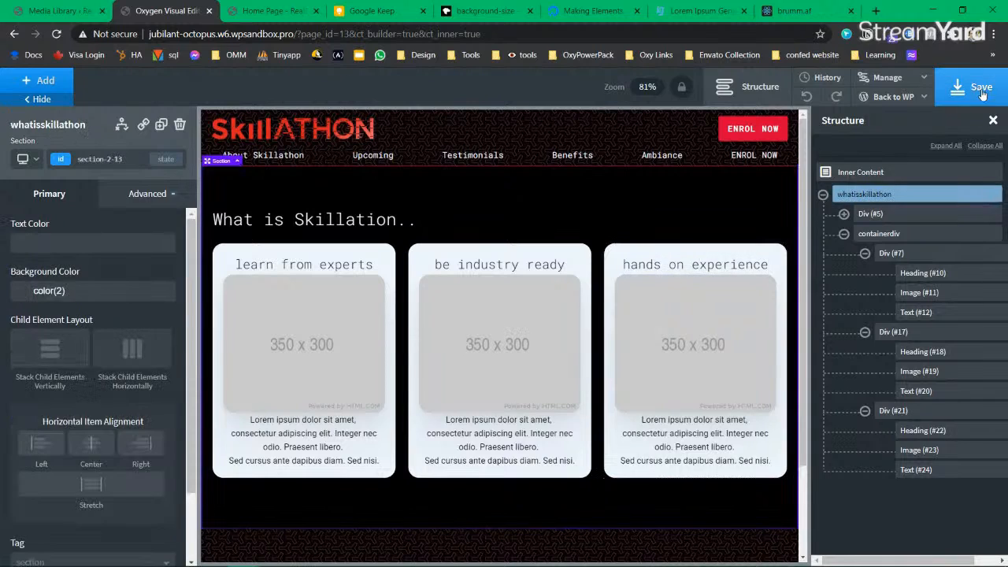
Step: Save the page, then select the 'learn from experts' heading's selector list
{"action": "left_click", "coordinate": [981, 94]}
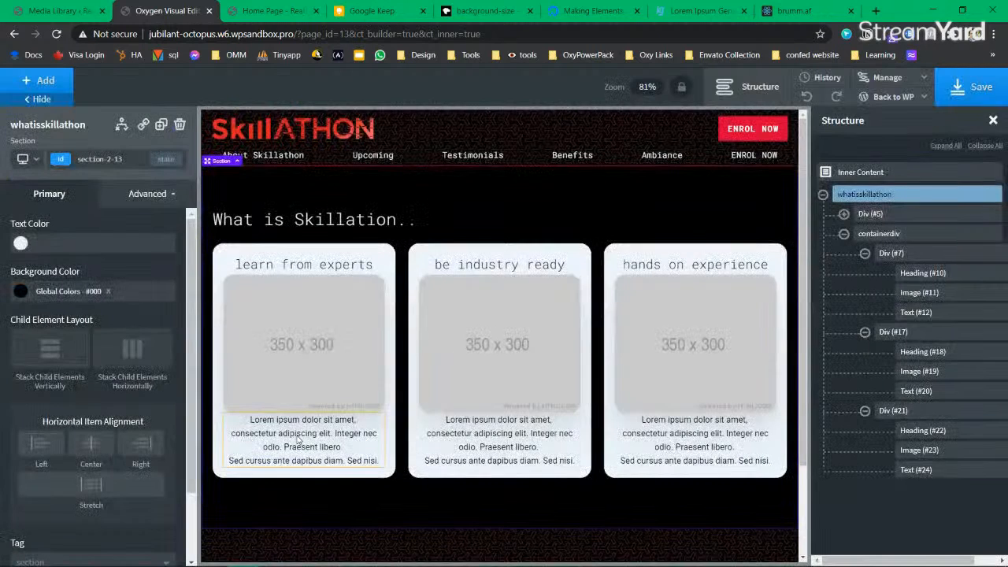
{"action": "left_click", "coordinate": [335, 268]}
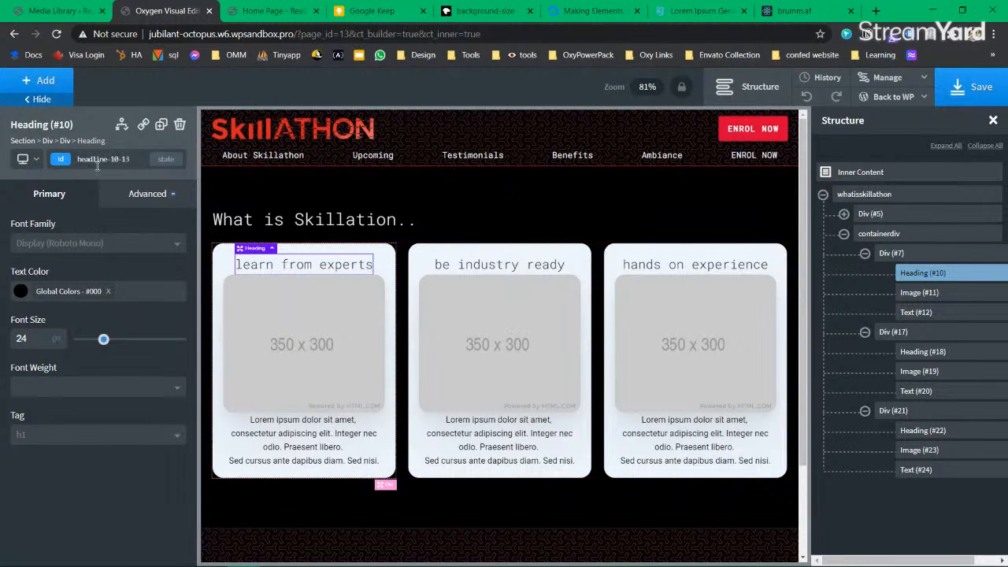
{"action": "left_click", "coordinate": [67, 161]}
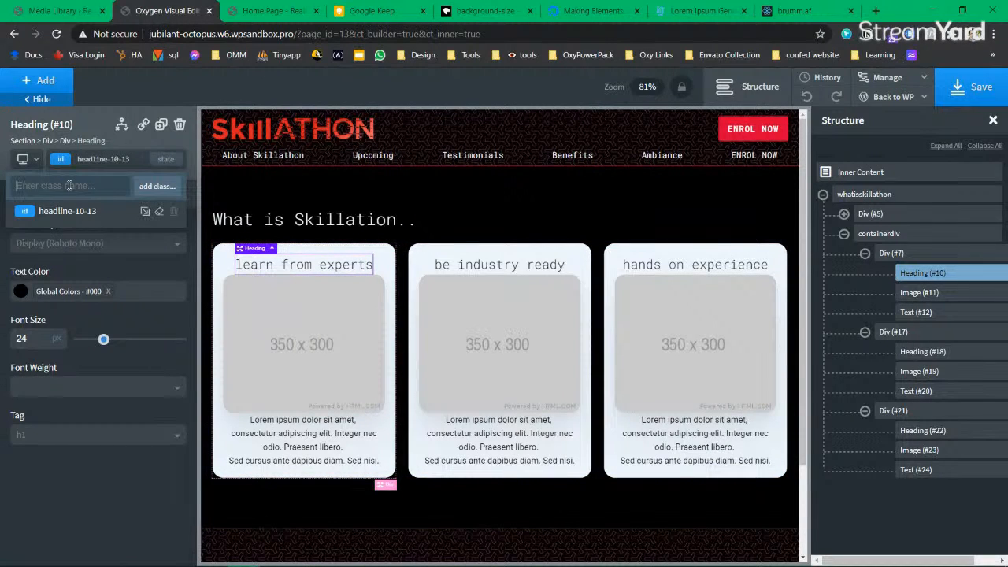
Step: Add the mb-4 class to the first card heading and give it a 12 px bottom margin
{"action": "type", "text": "mb"}
{"action": "left_click", "coordinate": [153, 187]}
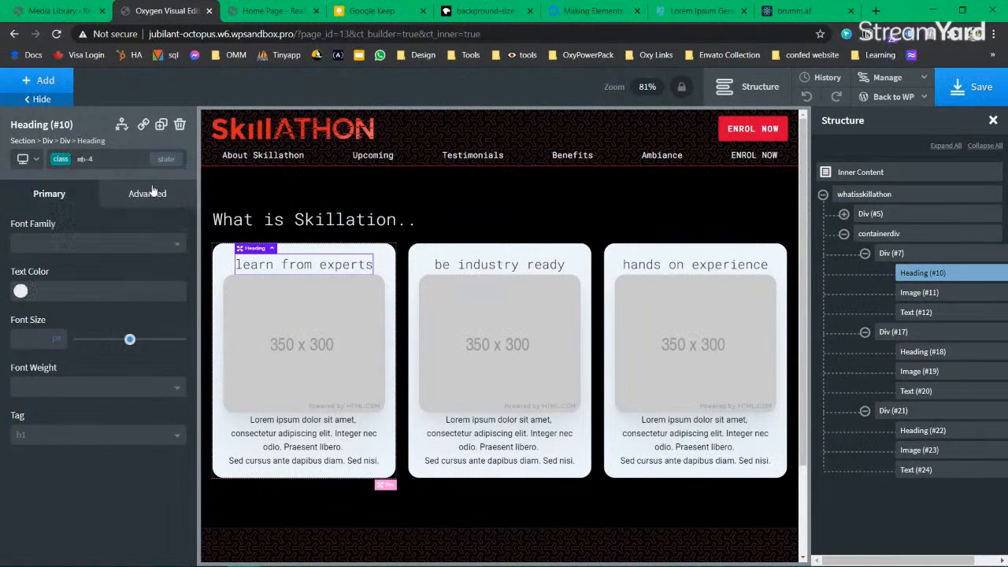
{"action": "left_click", "coordinate": [57, 158]}
{"action": "left_click", "coordinate": [122, 195]}
{"action": "left_click", "coordinate": [118, 268]}
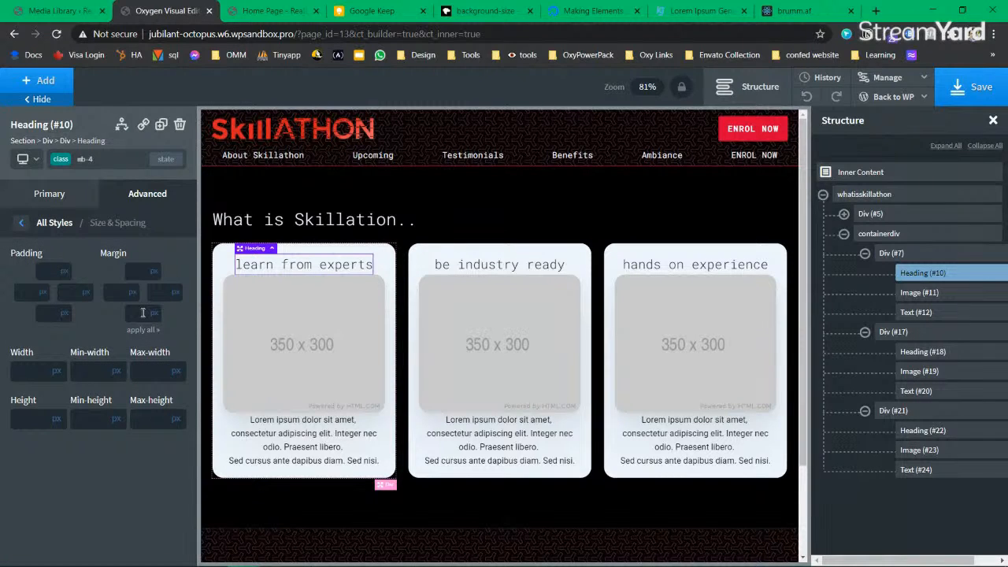
{"action": "left_click", "coordinate": [143, 313]}
{"action": "type", "text": "12"}
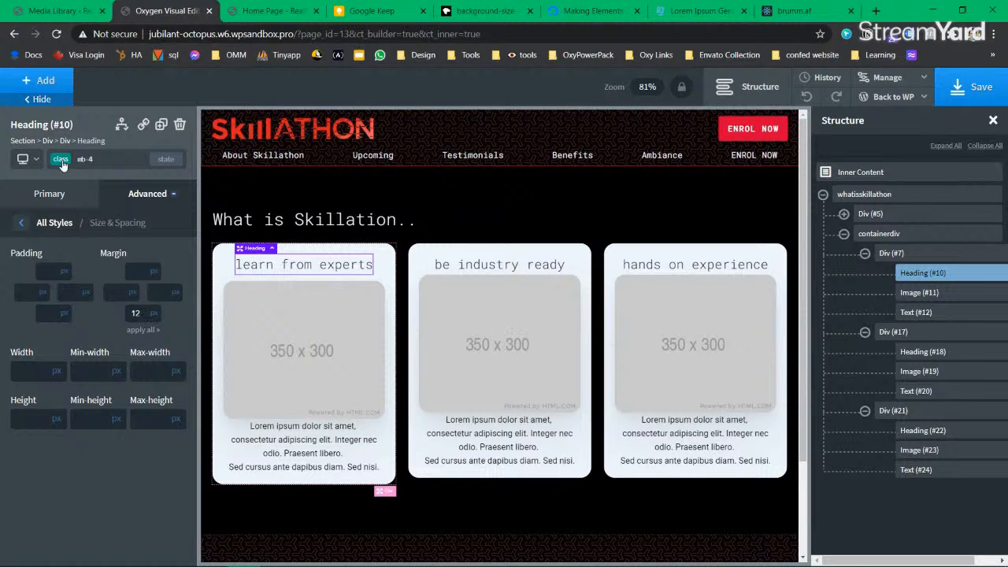
Step: Apply mb-4 to the middle and right card headings and save the page
{"action": "left_click", "coordinate": [919, 356]}
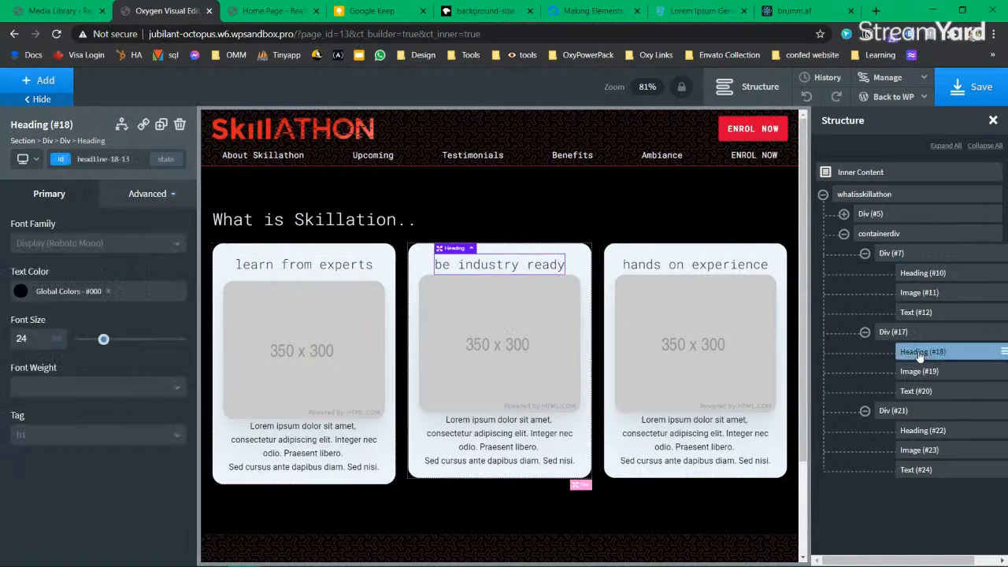
{"action": "left_click", "coordinate": [63, 163]}
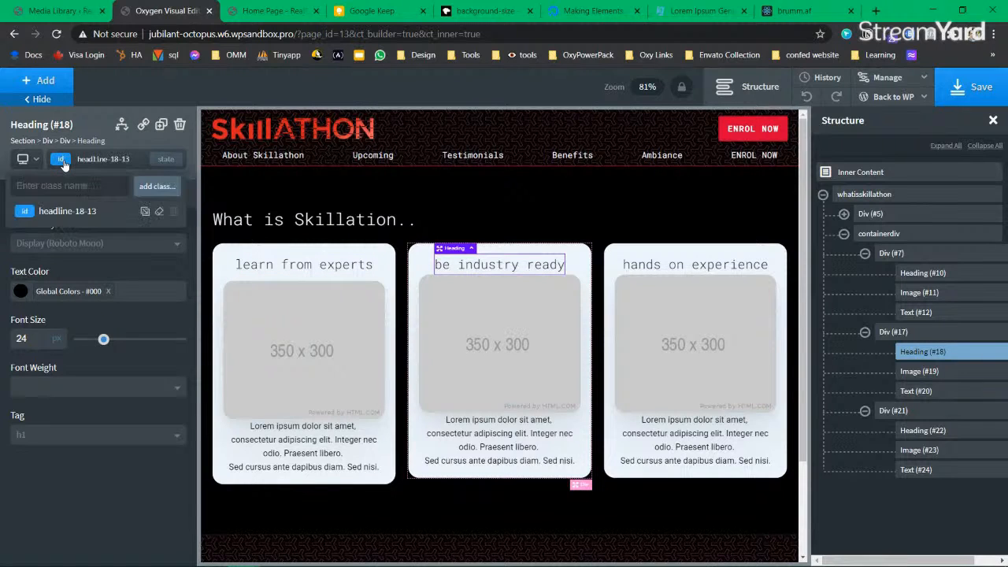
{"action": "type", "text": "mb"}
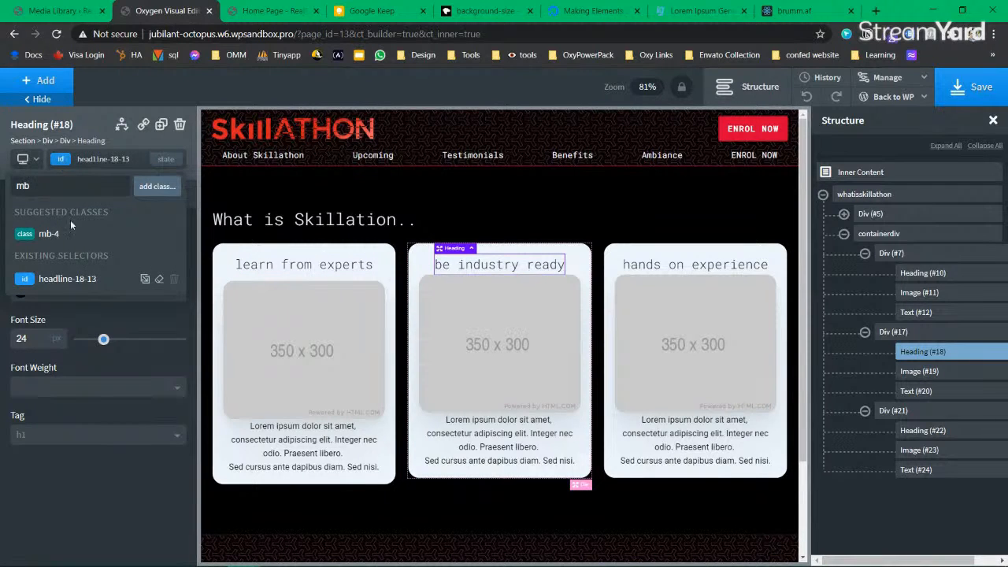
{"action": "left_click", "coordinate": [67, 234]}
{"action": "left_click", "coordinate": [695, 265]}
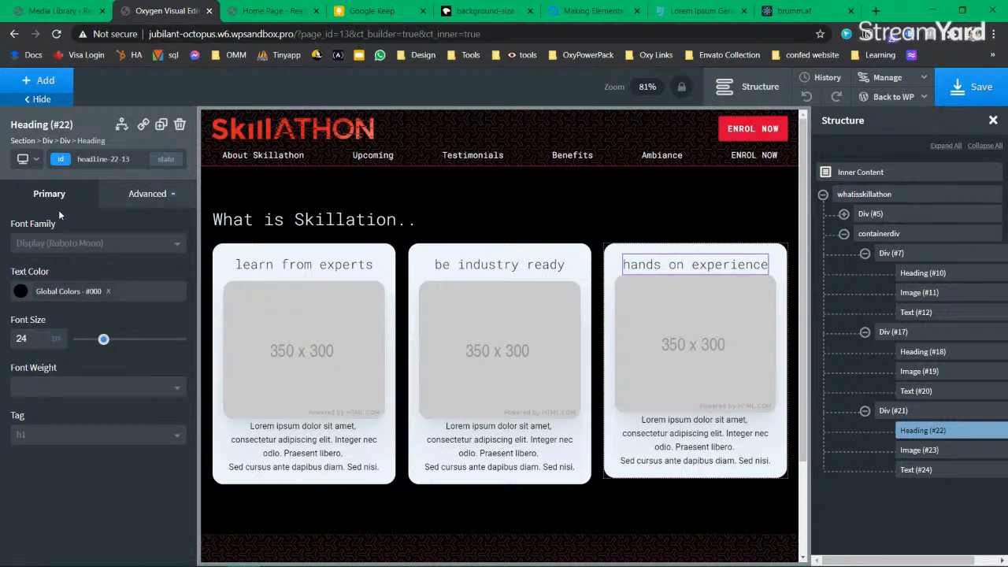
{"action": "left_click", "coordinate": [65, 163]}
{"action": "type", "text": "mb-"}
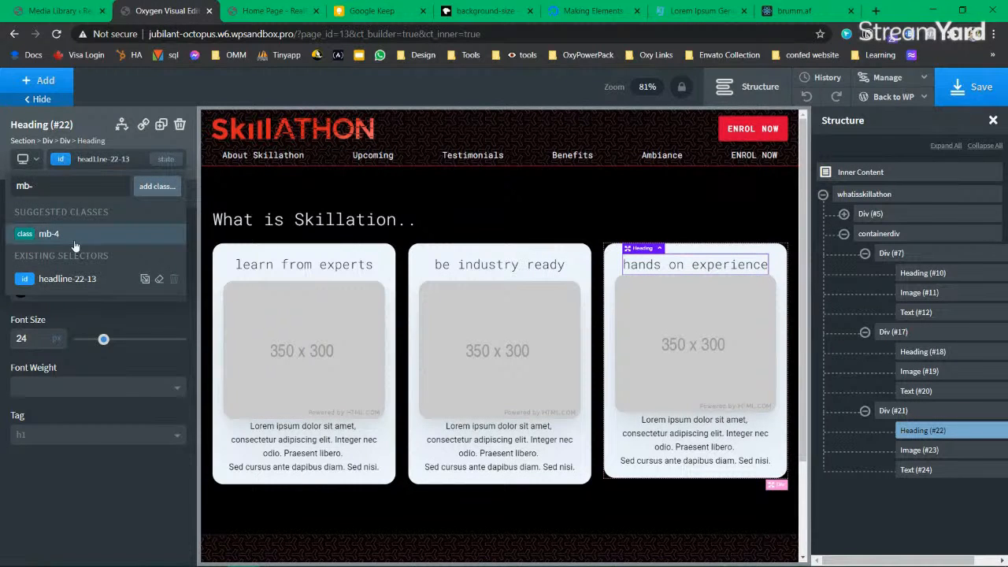
{"action": "left_click", "coordinate": [73, 235]}
{"action": "left_click", "coordinate": [980, 93]}
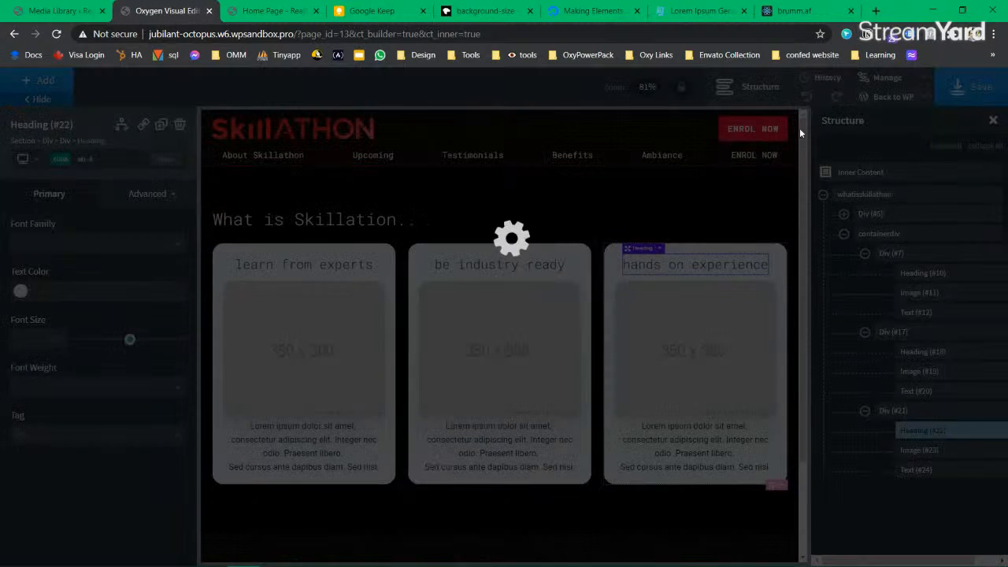
Step: Reload the live home page and inspect the first card's paragraph text
{"action": "left_click", "coordinate": [271, 10]}
{"action": "left_click", "coordinate": [56, 34]}
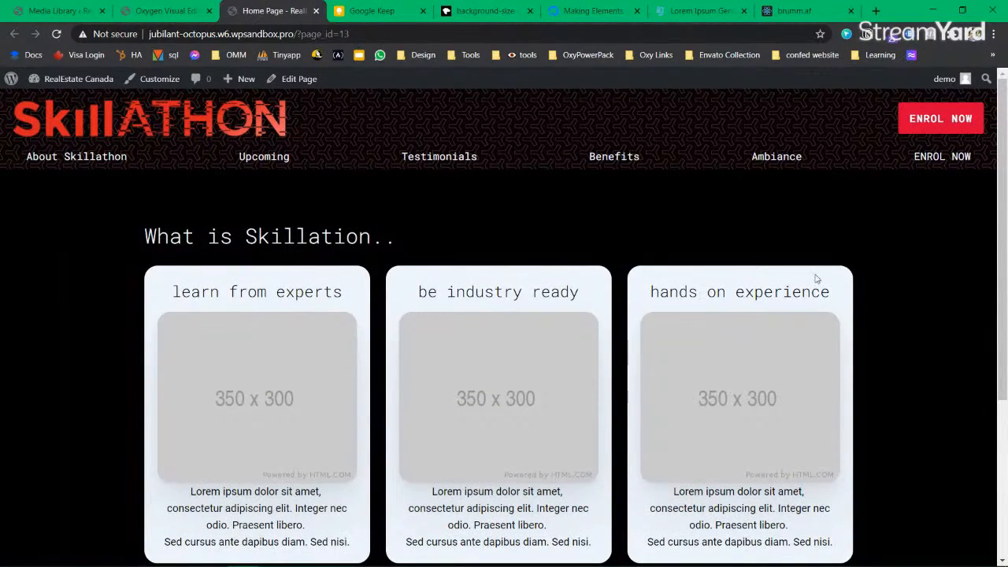
{"action": "scroll", "coordinate": [706, 326], "scroll_direction": "down", "scroll_amount": 1}
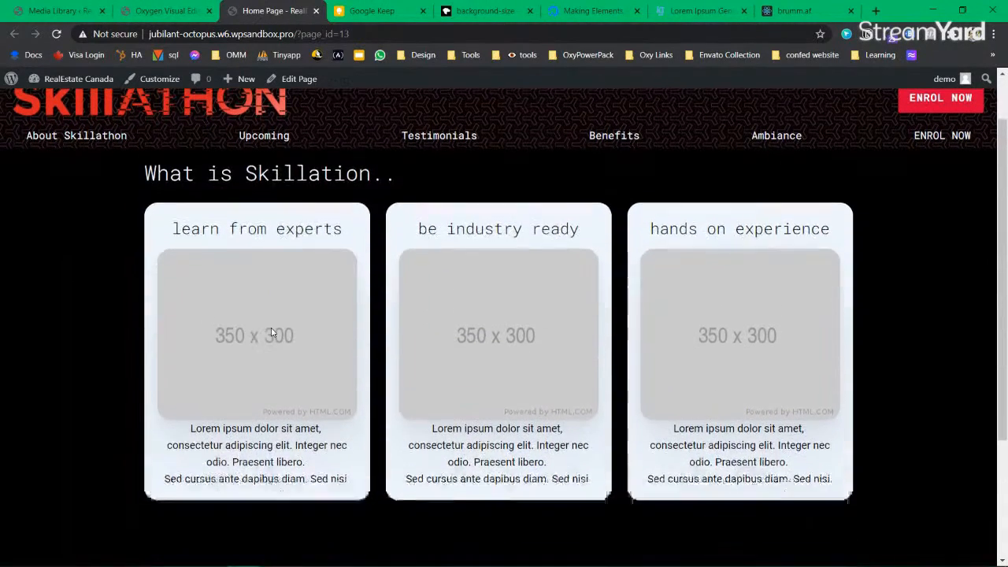
{"action": "scroll", "coordinate": [188, 376], "scroll_direction": "down", "scroll_amount": 1}
{"action": "left_click_drag", "start_coordinate": [190, 361], "coordinate": [293, 377]}
{"action": "left_click", "coordinate": [313, 411]}
{"action": "left_click", "coordinate": [339, 410]}
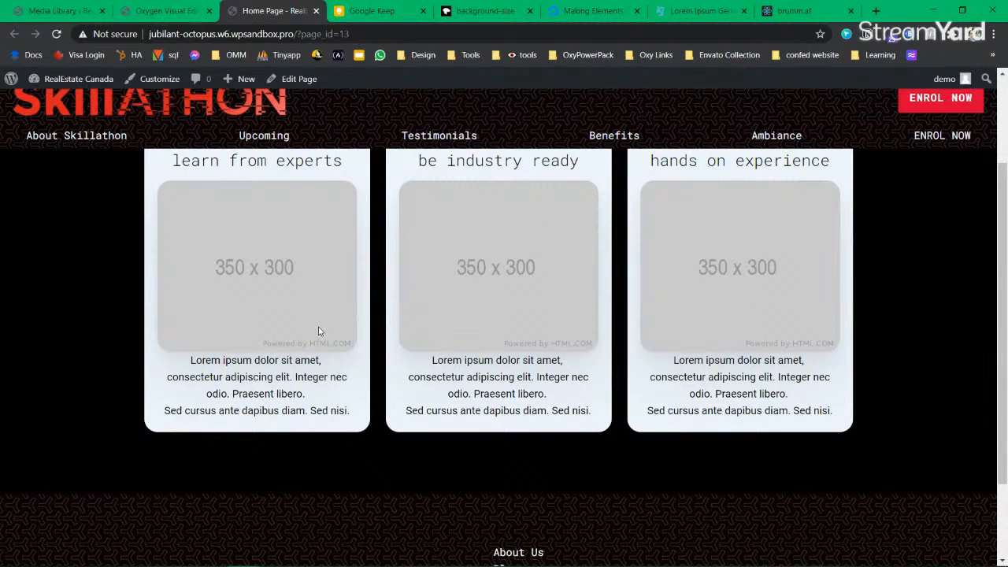
Step: Inspect the 'What is Skillation..' heading text on the live page, then return to the Oxygen editor
{"action": "scroll", "coordinate": [319, 330], "scroll_direction": "up", "scroll_amount": 1}
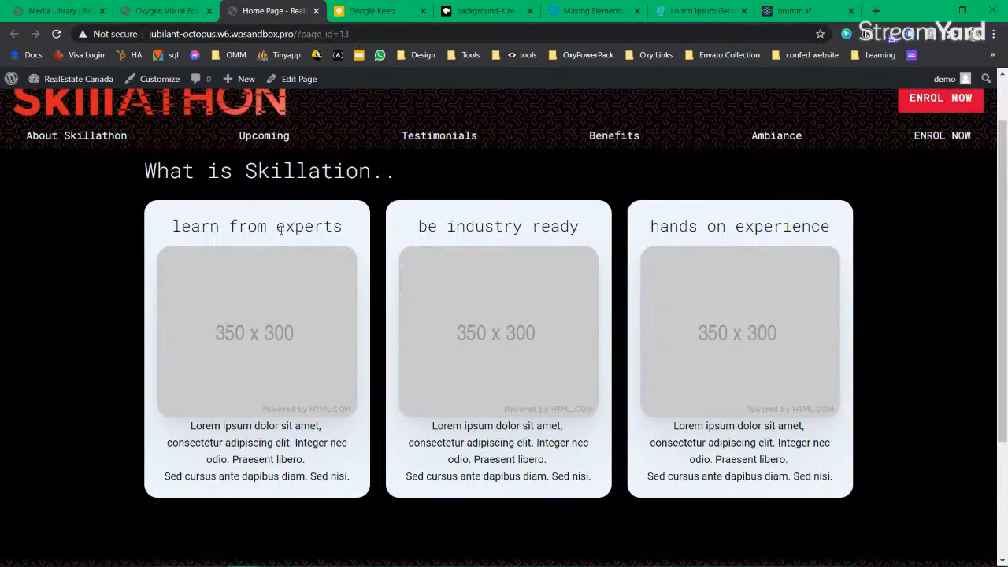
{"action": "scroll", "coordinate": [423, 339], "scroll_direction": "up", "scroll_amount": 1}
{"action": "scroll", "coordinate": [425, 329], "scroll_direction": "down", "scroll_amount": 2}
{"action": "scroll", "coordinate": [425, 327], "scroll_direction": "up", "scroll_amount": 2}
{"action": "scroll", "coordinate": [425, 323], "scroll_direction": "down", "scroll_amount": 4}
{"action": "scroll", "coordinate": [426, 323], "scroll_direction": "up", "scroll_amount": 2}
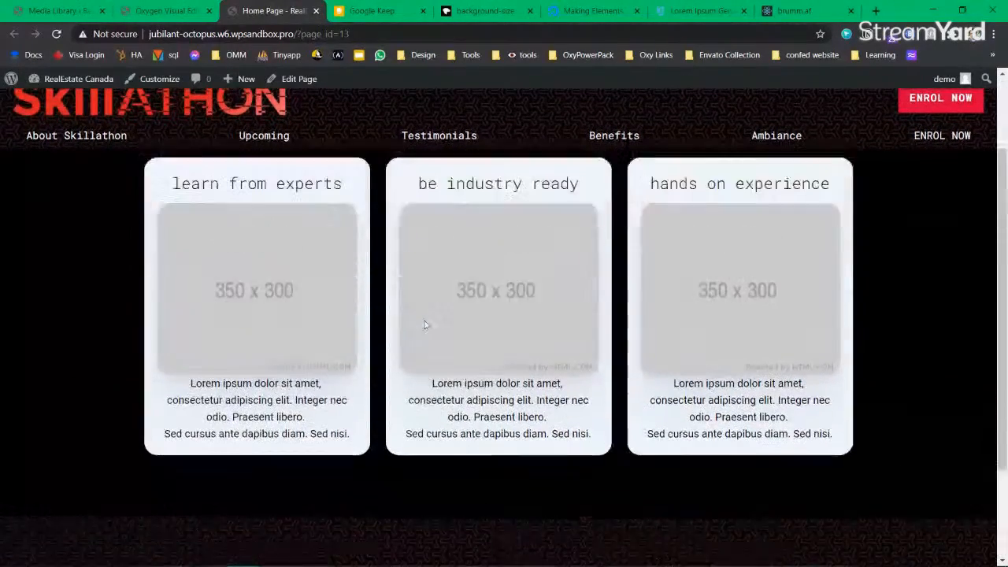
{"action": "scroll", "coordinate": [425, 324], "scroll_direction": "up", "scroll_amount": 1}
{"action": "mouse_move", "coordinate": [395, 199]}
{"action": "left_mouse_down"}
{"action": "mouse_move", "coordinate": [104, 193]}
{"action": "mouse_move", "coordinate": [400, 196]}
{"action": "left_mouse_up"}
{"action": "left_click_drag", "start_coordinate": [400, 196], "coordinate": [98, 196]}
{"action": "left_click", "coordinate": [97, 197]}
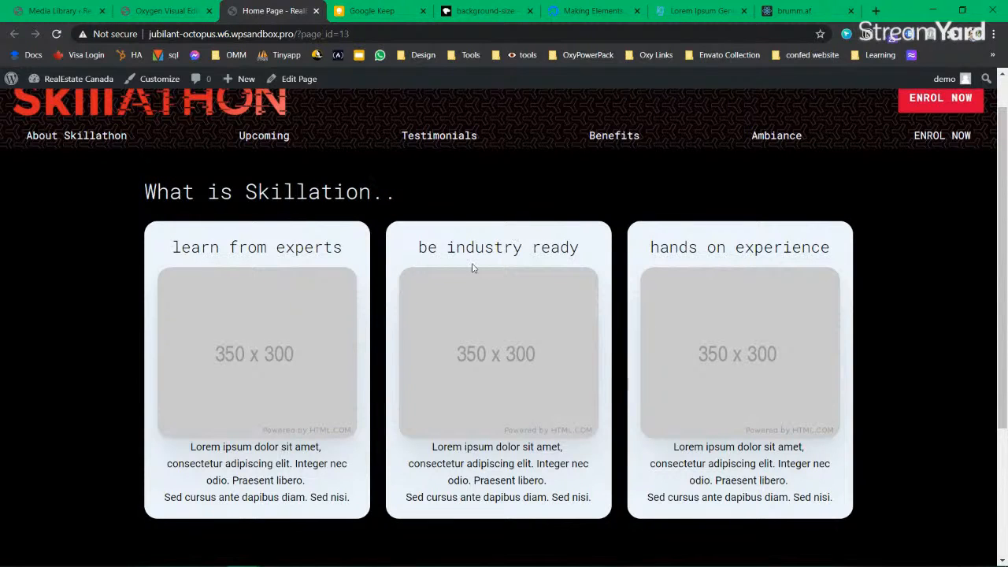
{"action": "left_click_drag", "start_coordinate": [461, 196], "coordinate": [218, 191]}
{"action": "triple_click", "coordinate": [238, 192]}
{"action": "left_click", "coordinate": [235, 192]}
{"action": "left_click", "coordinate": [183, 11]}
Step: Set the 'What is Skillation..' heading's text colour to the red global colour
{"action": "left_click", "coordinate": [315, 219]}
{"action": "left_click", "coordinate": [22, 291]}
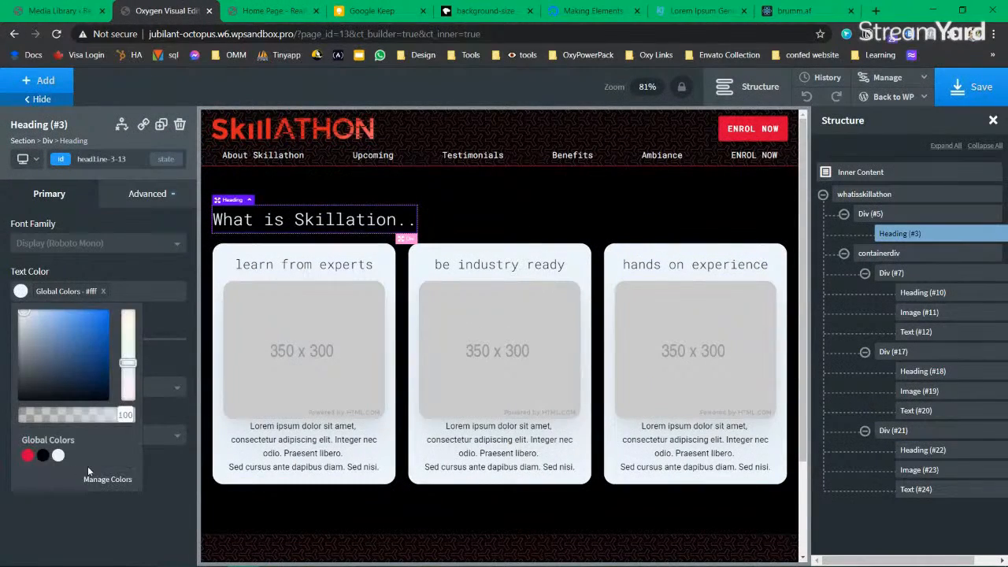
{"action": "left_click", "coordinate": [28, 456]}
{"action": "left_click", "coordinate": [969, 86]}
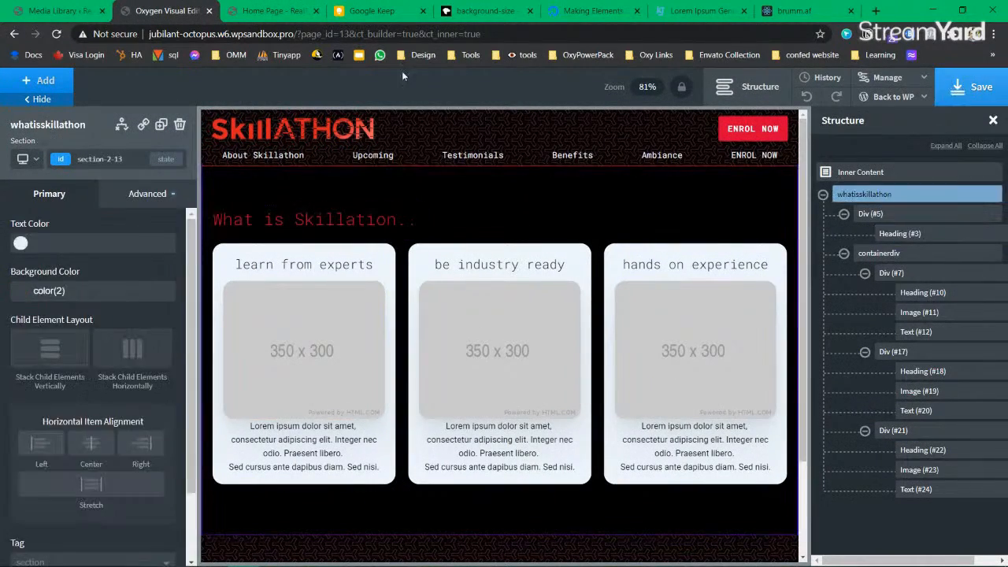
Step: Reload the live home page to check the red heading, then return to the editor
{"action": "left_click", "coordinate": [272, 11]}
{"action": "left_click", "coordinate": [58, 34]}
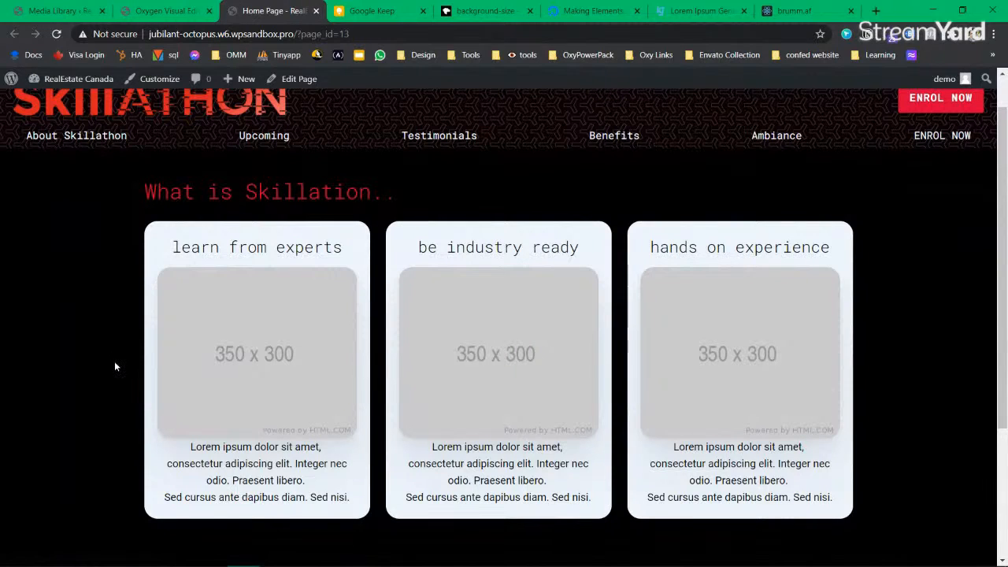
{"action": "scroll", "coordinate": [110, 346], "scroll_direction": "down", "scroll_amount": 1}
{"action": "scroll", "coordinate": [109, 336], "scroll_direction": "up", "scroll_amount": 2}
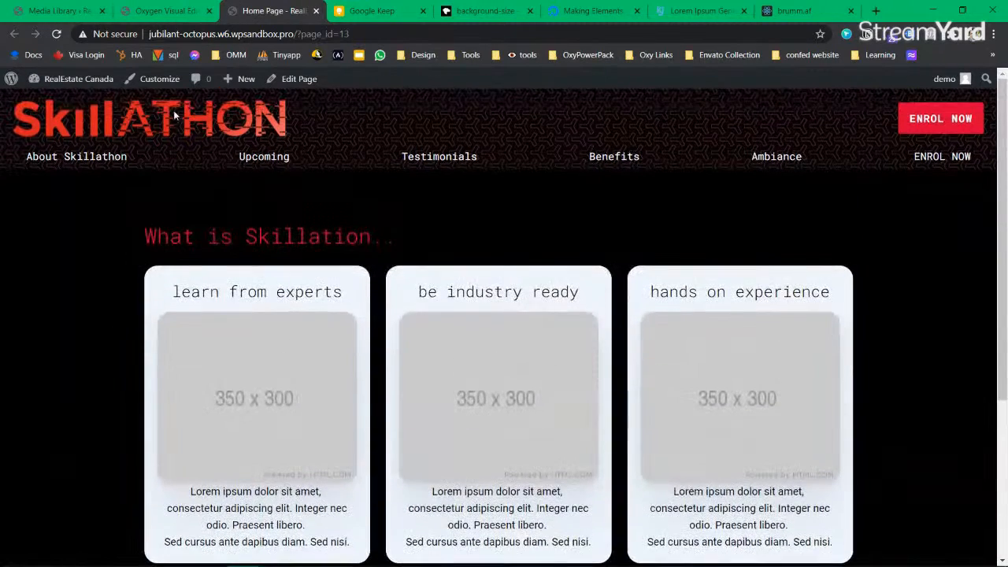
{"action": "left_click", "coordinate": [165, 11]}
{"action": "left_click", "coordinate": [226, 258]}
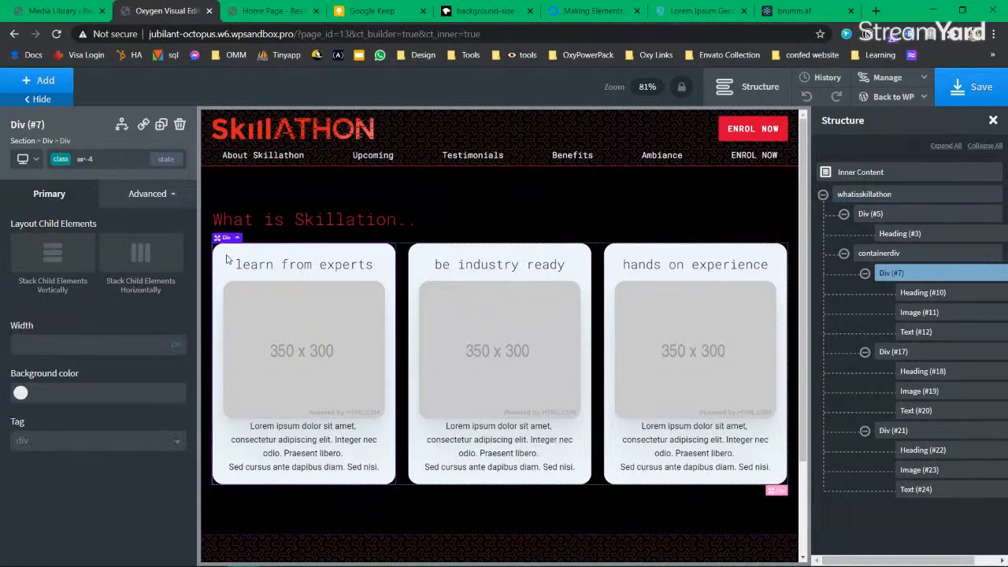
Step: Try a red background on the card's class, then switch the selector to its ID div_block-7-13
{"action": "left_click", "coordinate": [20, 394]}
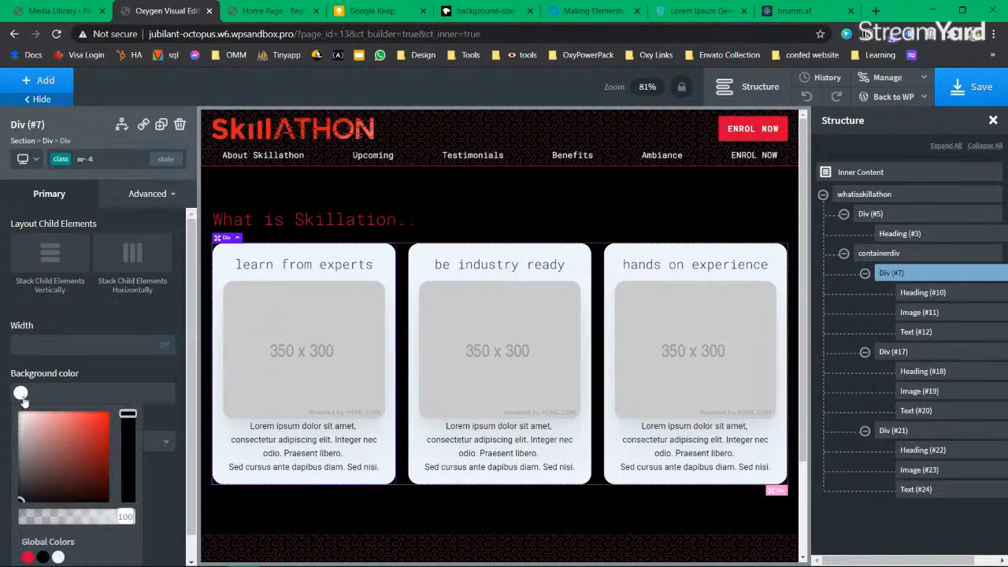
{"action": "left_click", "coordinate": [27, 557]}
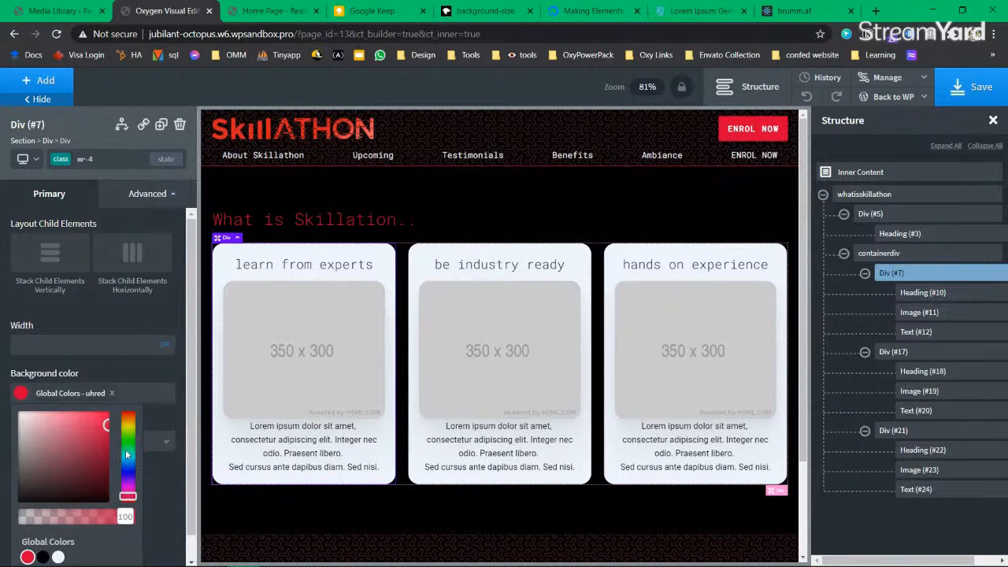
{"action": "left_click", "coordinate": [113, 395]}
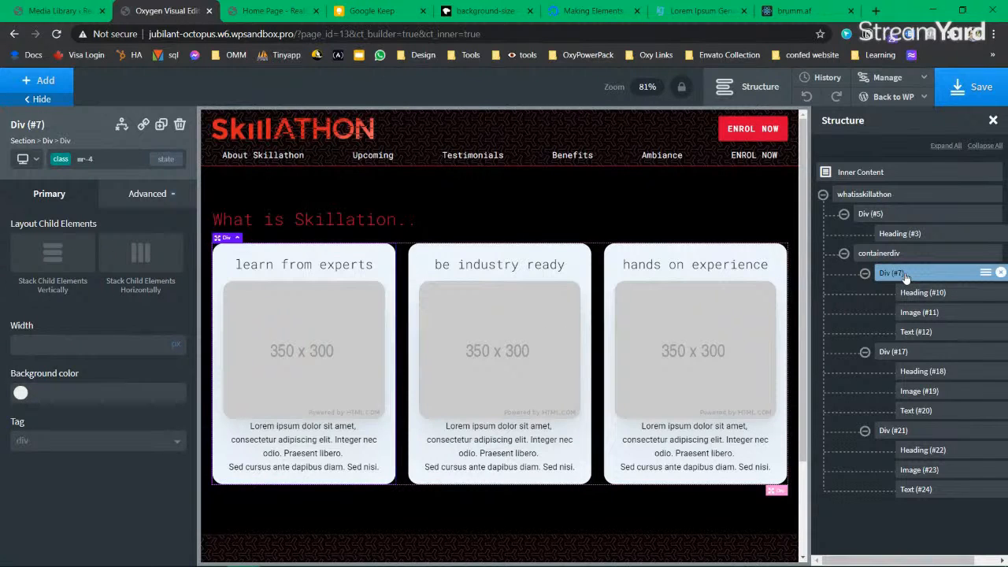
{"action": "left_click", "coordinate": [865, 273]}
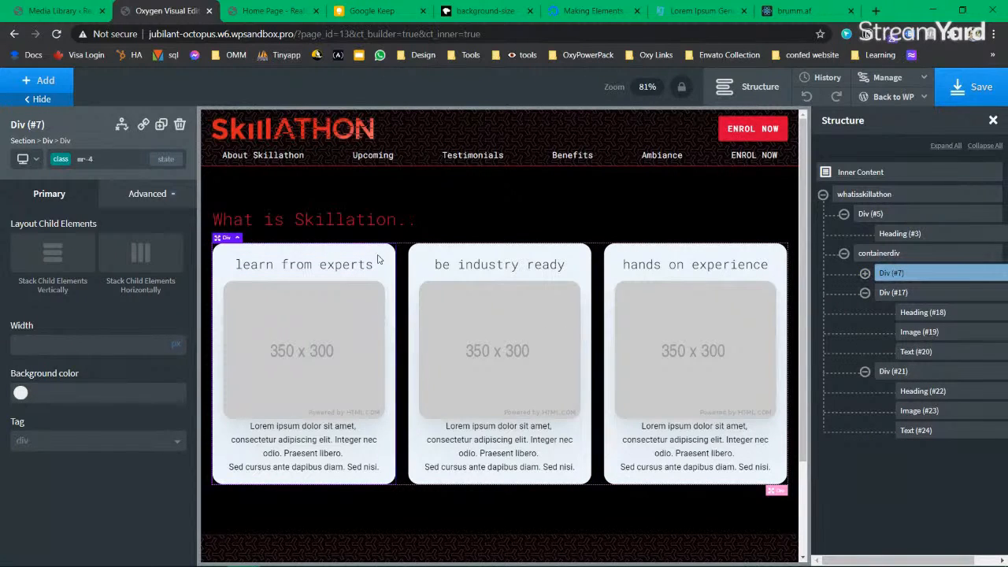
{"action": "left_click", "coordinate": [63, 160]}
{"action": "left_click", "coordinate": [56, 216]}
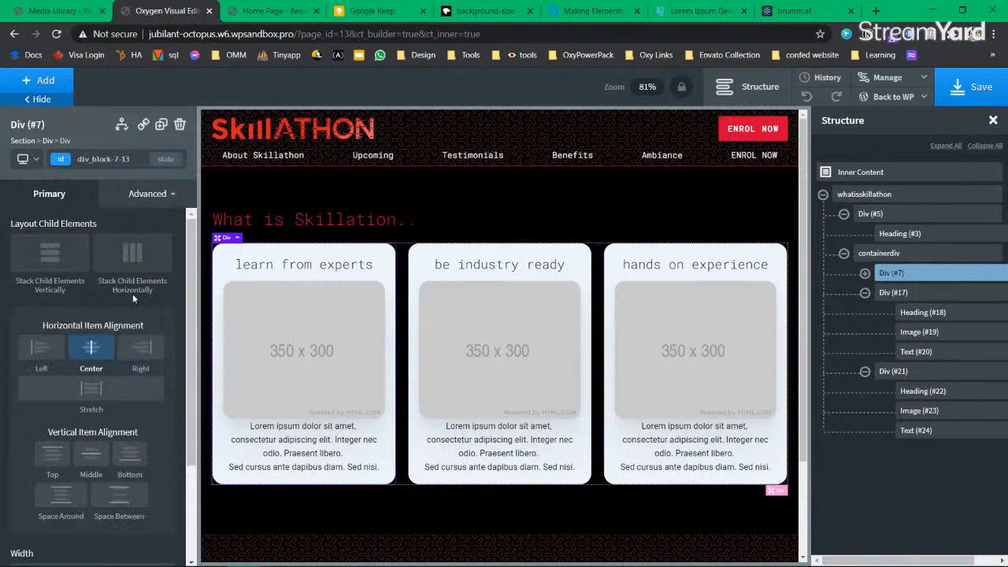
Step: Replace the first card's white background with the red global colour and save the page
{"action": "scroll", "coordinate": [118, 330], "scroll_direction": "down", "scroll_amount": 2}
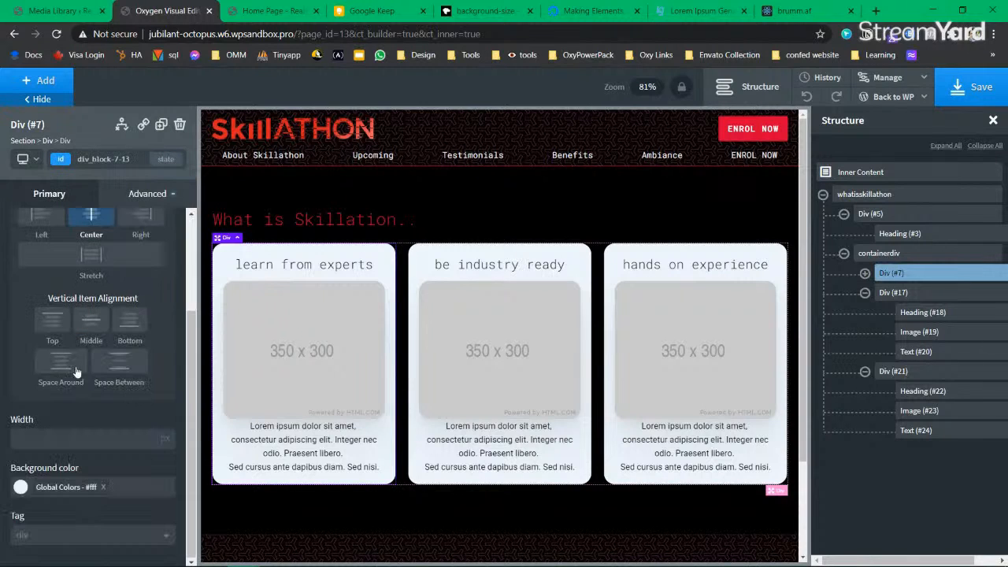
{"action": "left_click", "coordinate": [103, 487]}
{"action": "left_click", "coordinate": [21, 489]}
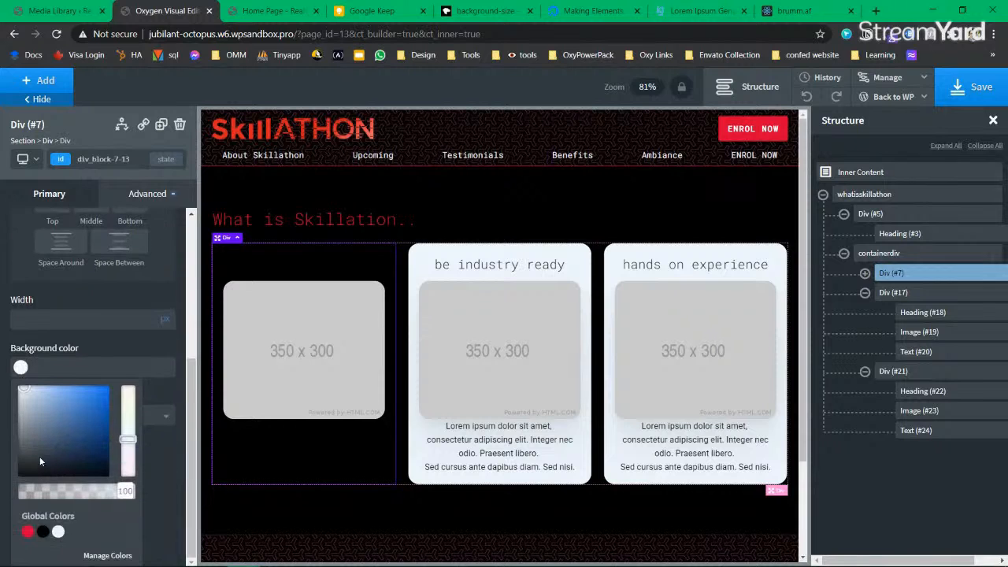
{"action": "left_click", "coordinate": [28, 531]}
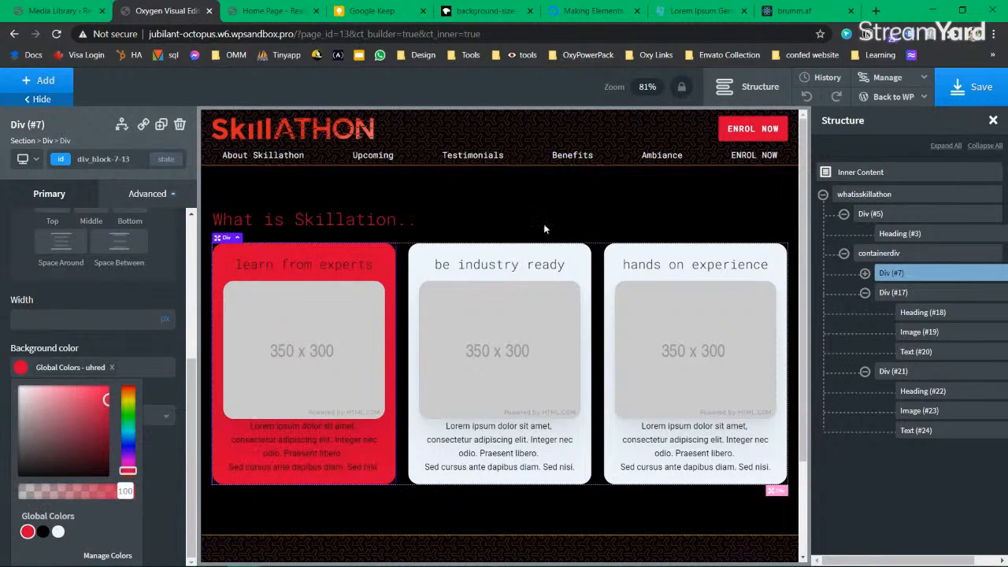
{"action": "left_click", "coordinate": [617, 195]}
{"action": "key", "text": "ctrl+s"}
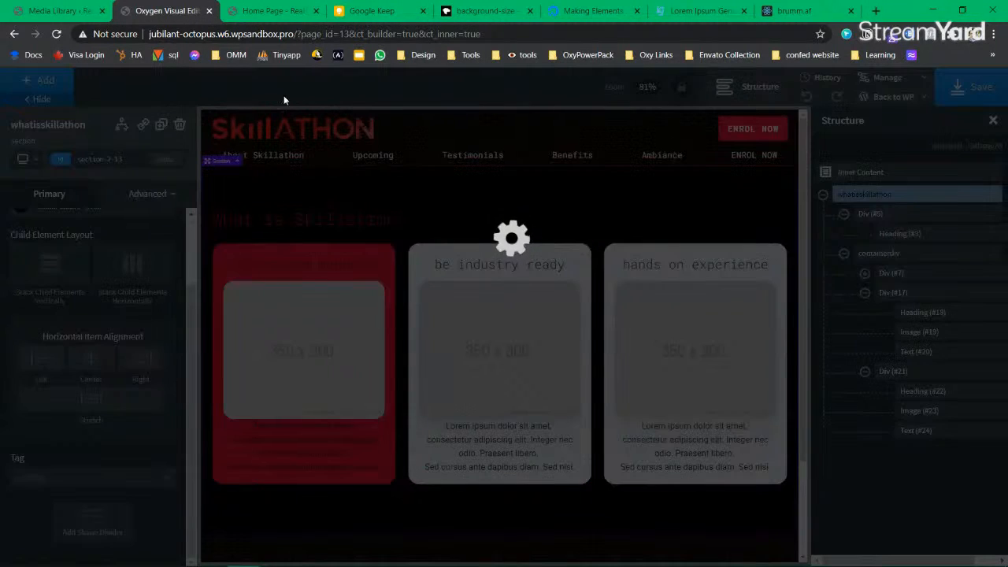
Step: Check the red 'learn from experts' card on the live home page, then return to the editor
{"action": "left_click", "coordinate": [268, 10]}
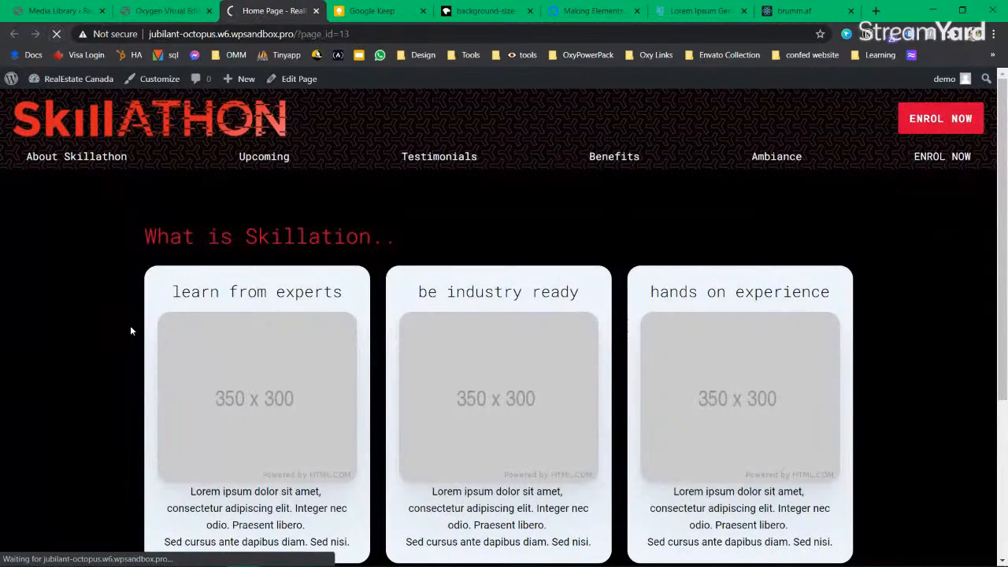
{"action": "scroll", "coordinate": [359, 410], "scroll_direction": "down", "scroll_amount": 2}
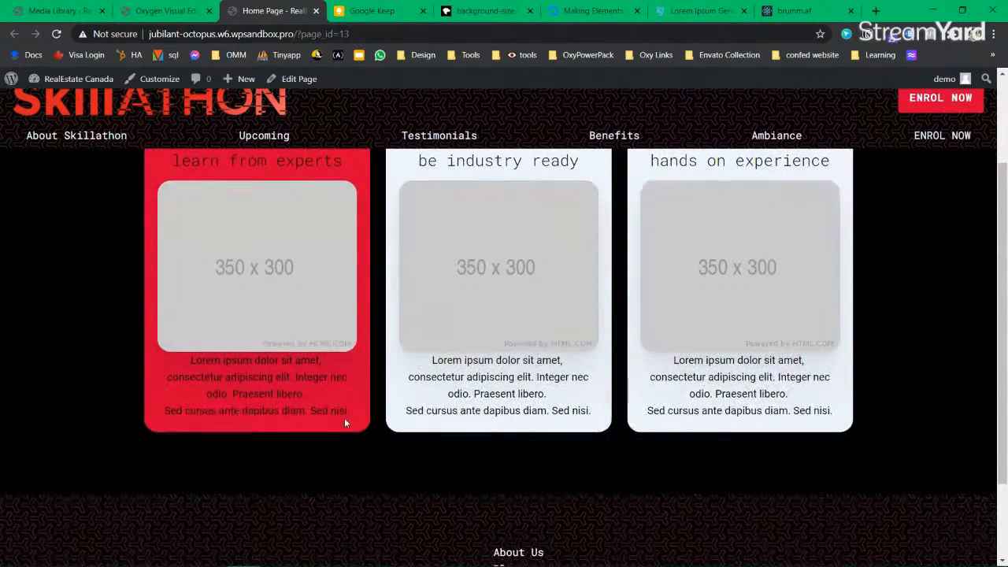
{"action": "scroll", "coordinate": [210, 261], "scroll_direction": "up", "scroll_amount": 1}
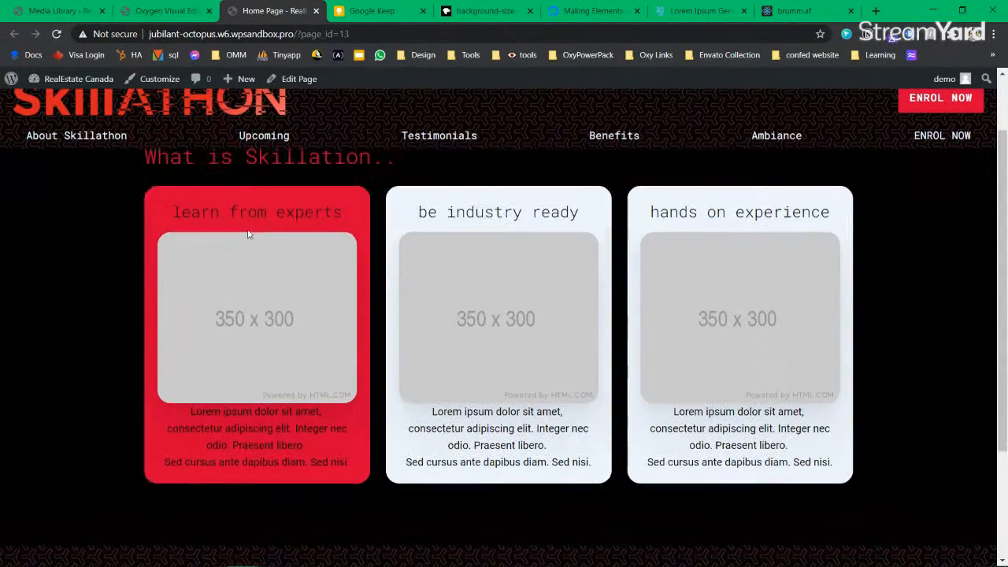
{"action": "left_click", "coordinate": [166, 12]}
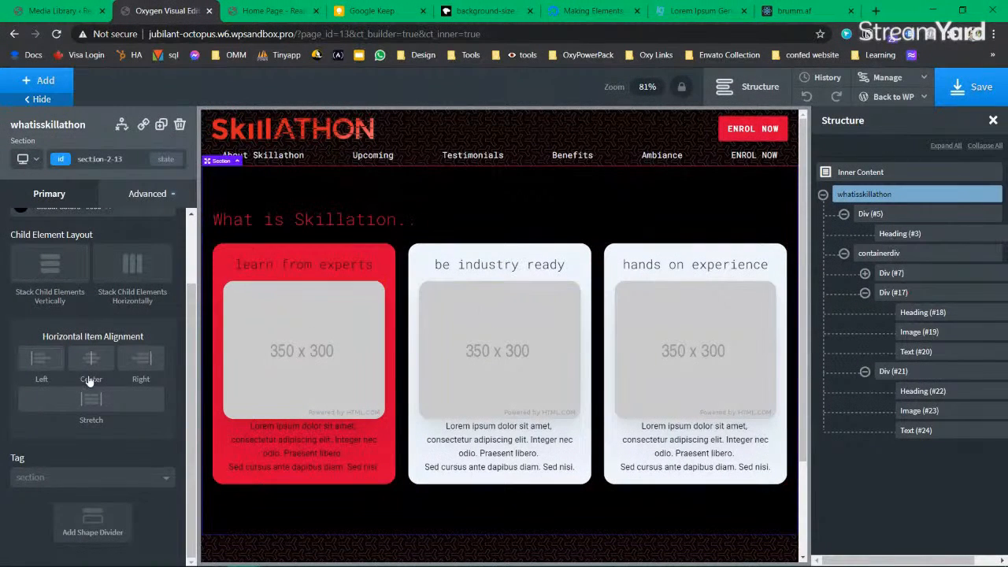
Step: Experiment with the transparency and lightness of the first card's red background
{"action": "scroll", "coordinate": [88, 382], "scroll_direction": "up", "scroll_amount": 2}
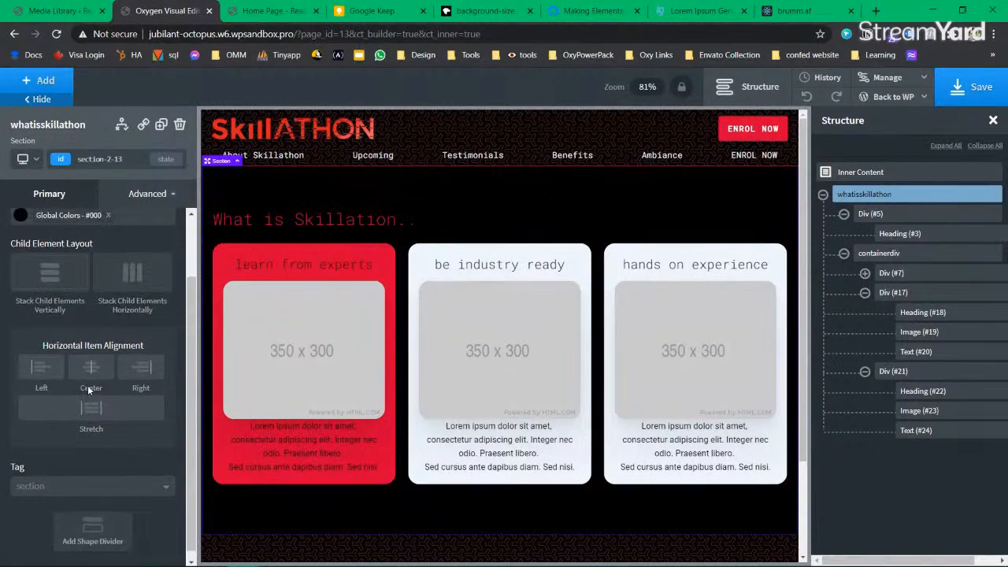
{"action": "left_click", "coordinate": [880, 293]}
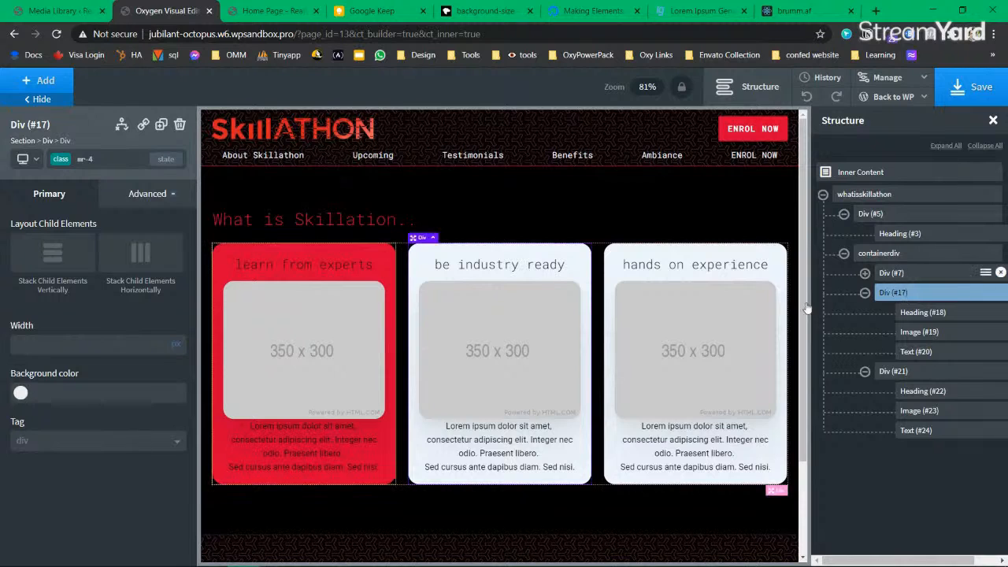
{"action": "left_click", "coordinate": [233, 245]}
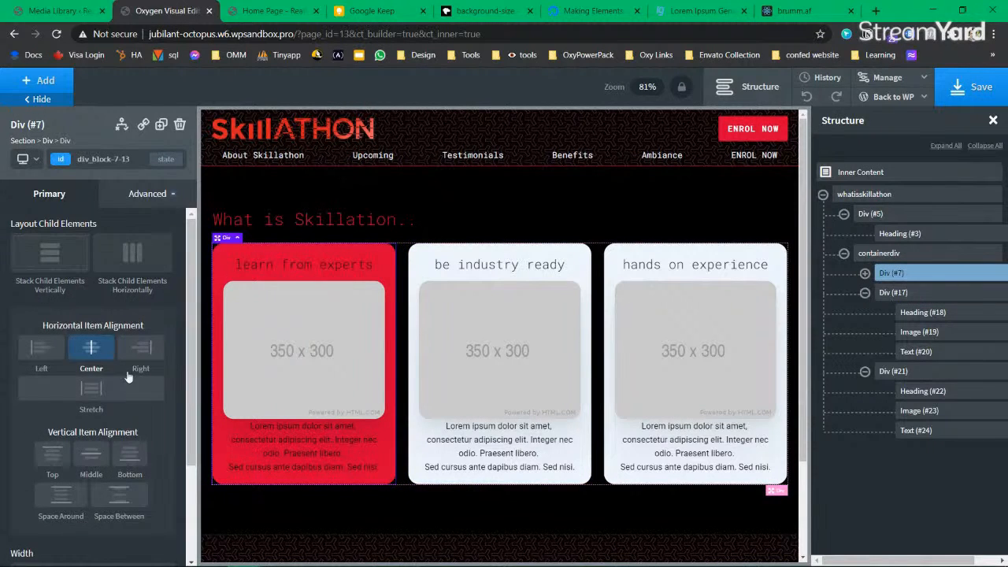
{"action": "scroll", "coordinate": [77, 467], "scroll_direction": "down", "scroll_amount": 3}
{"action": "left_click", "coordinate": [21, 485]}
{"action": "scroll", "coordinate": [91, 470], "scroll_direction": "down", "scroll_amount": 2}
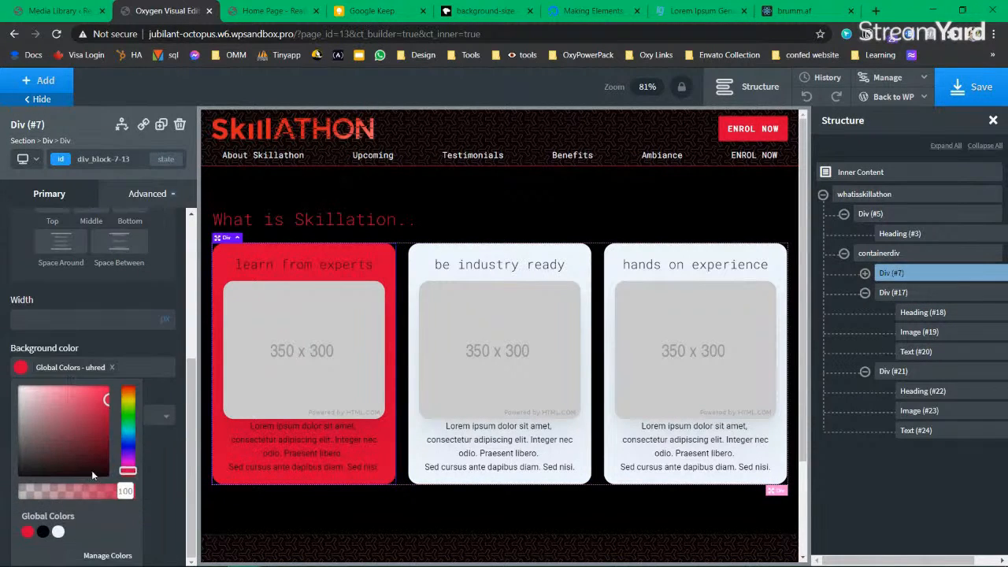
{"action": "mouse_move", "coordinate": [115, 491]}
{"action": "left_mouse_down"}
{"action": "mouse_move", "coordinate": [81, 493]}
{"action": "mouse_move", "coordinate": [130, 492]}
{"action": "left_mouse_up"}
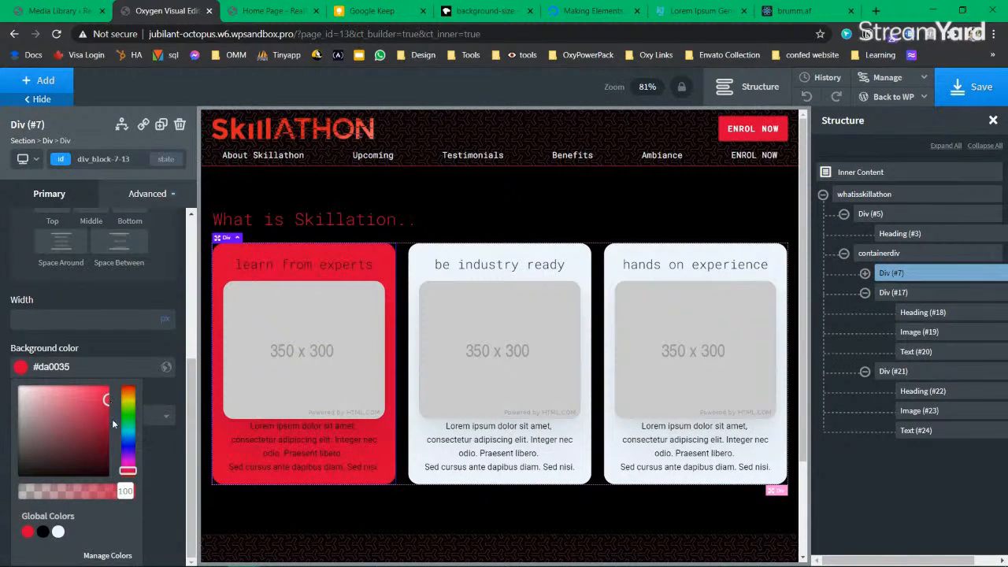
{"action": "mouse_move", "coordinate": [107, 400]}
{"action": "left_mouse_down"}
{"action": "mouse_move", "coordinate": [87, 400]}
{"action": "mouse_move", "coordinate": [108, 419]}
{"action": "mouse_move", "coordinate": [104, 386]}
{"action": "left_mouse_up"}
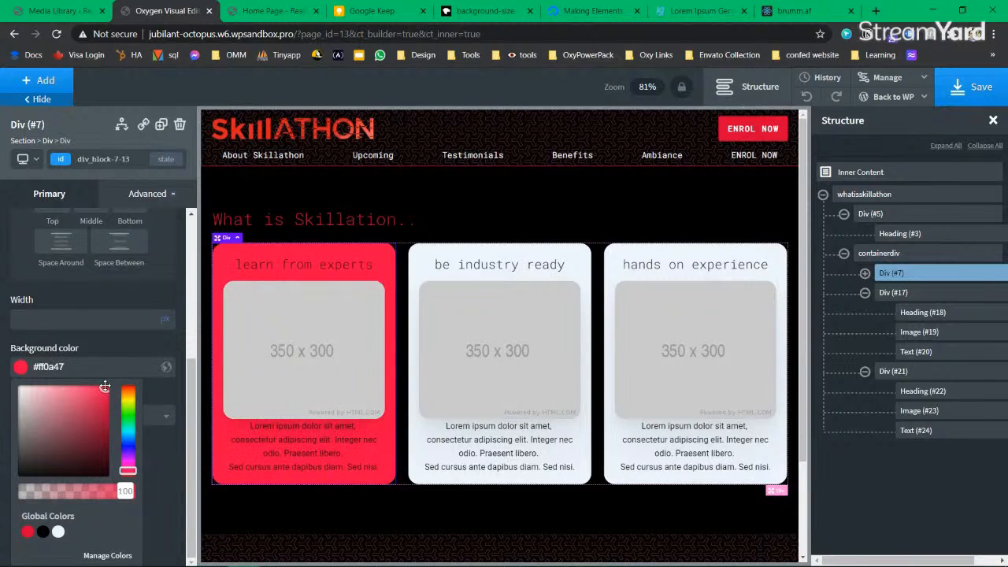
Step: Switch the first card's background back to the white global colour
{"action": "left_click", "coordinate": [27, 532]}
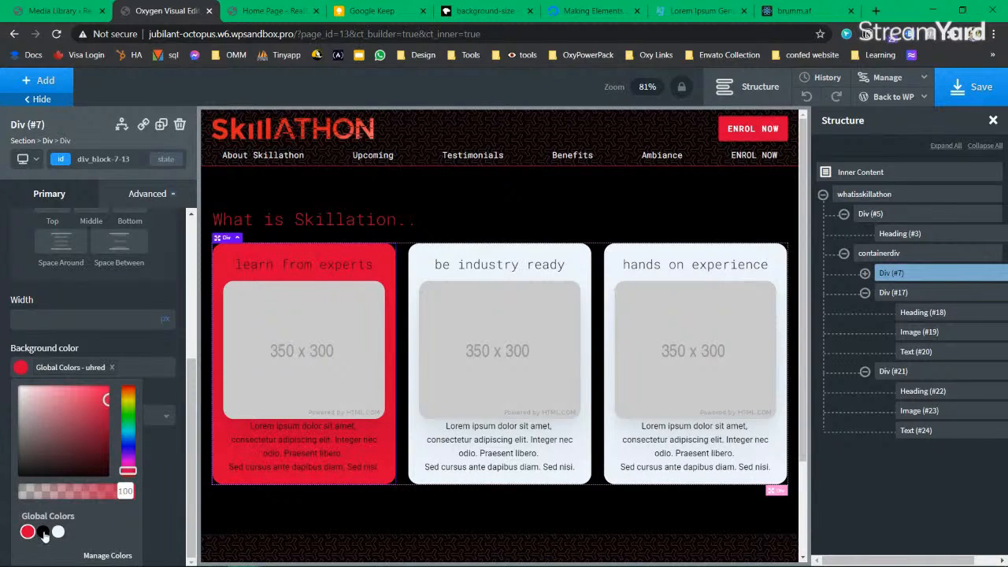
{"action": "left_click", "coordinate": [58, 531]}
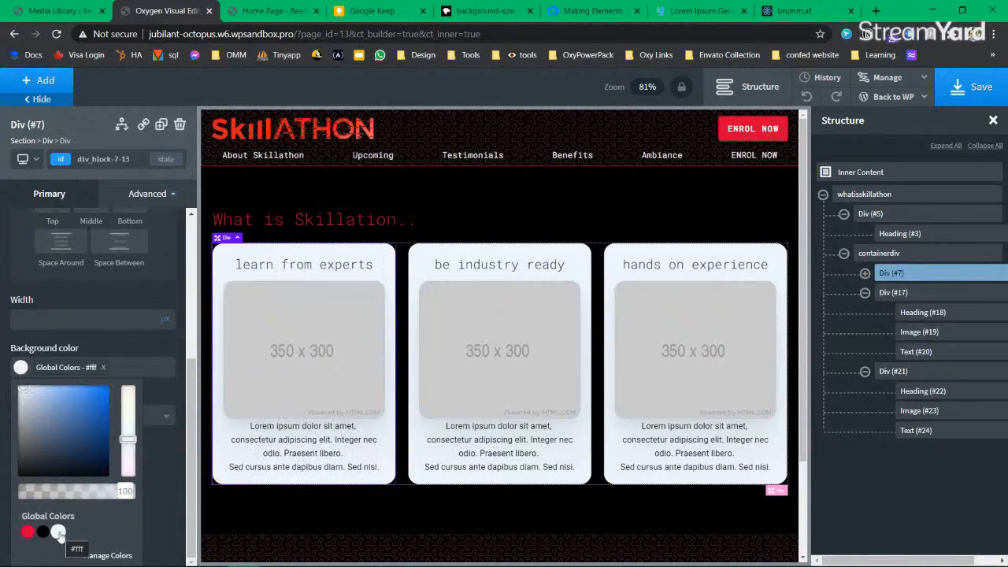
{"action": "left_click", "coordinate": [298, 438]}
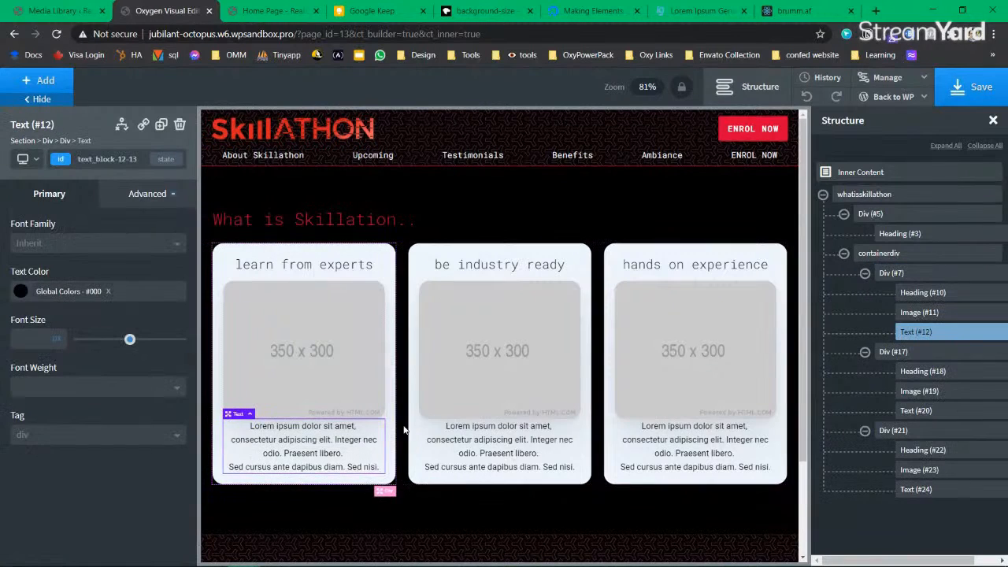
{"action": "left_click", "coordinate": [585, 251]}
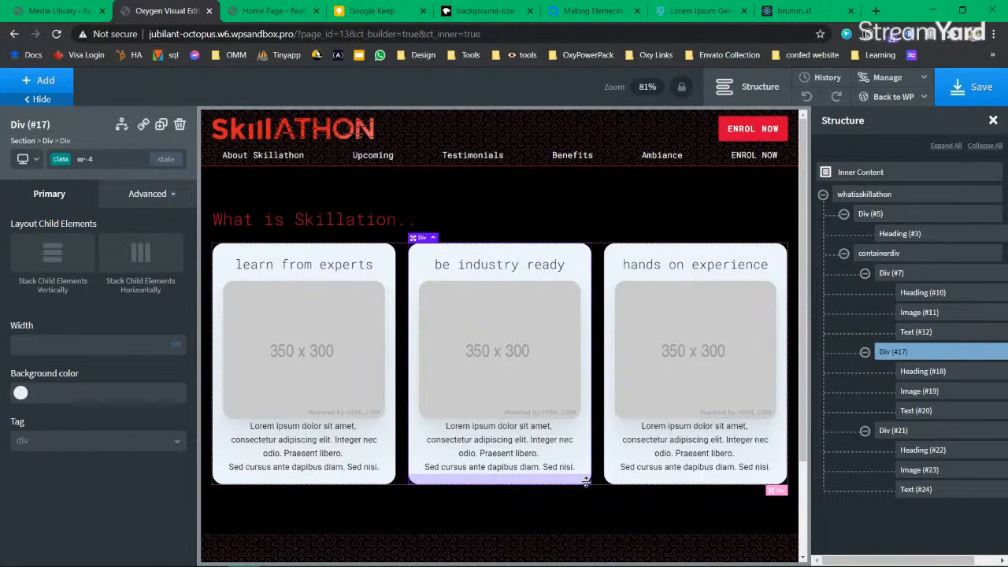
Step: Add the box-shadow class to the first card's Div (#7), then bring up the brumm.af shadow generator
{"action": "left_click", "coordinate": [893, 273]}
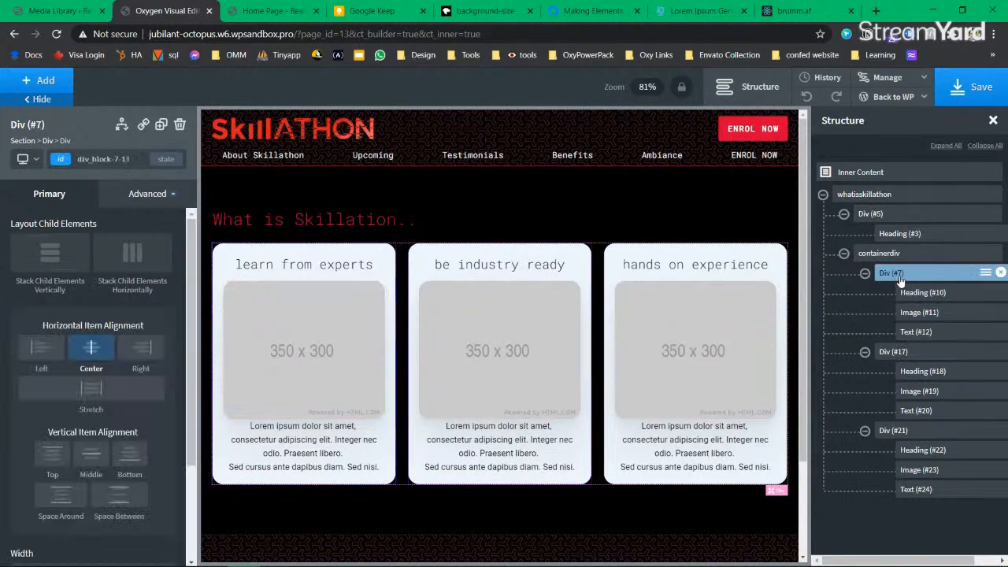
{"action": "left_click", "coordinate": [64, 160]}
{"action": "type", "text": "sho"}
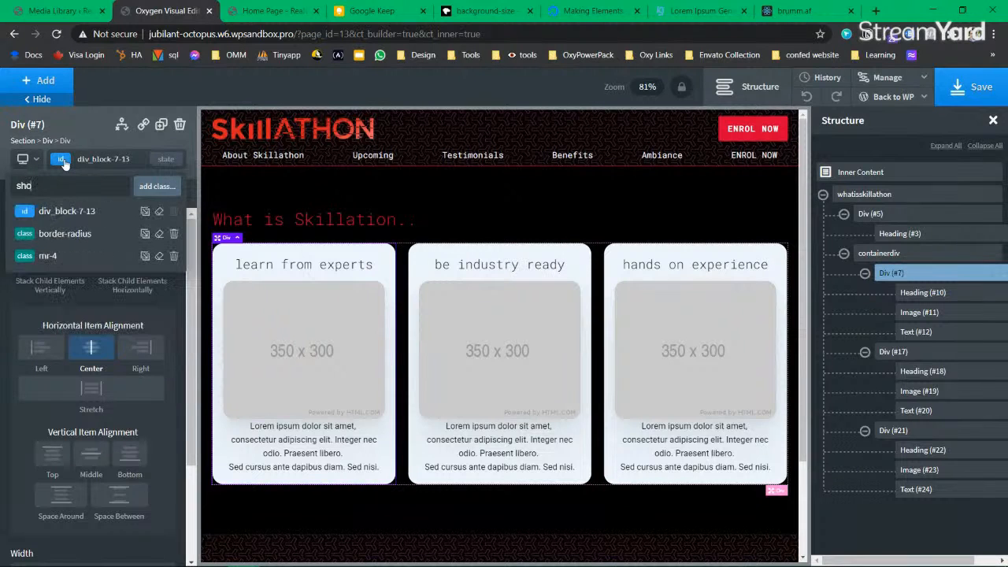
{"action": "key", "text": "BackSpace"}
{"action": "key", "text": "BackSpace"}
{"action": "key", "text": "BackSpace"}
{"action": "type", "text": "box"}
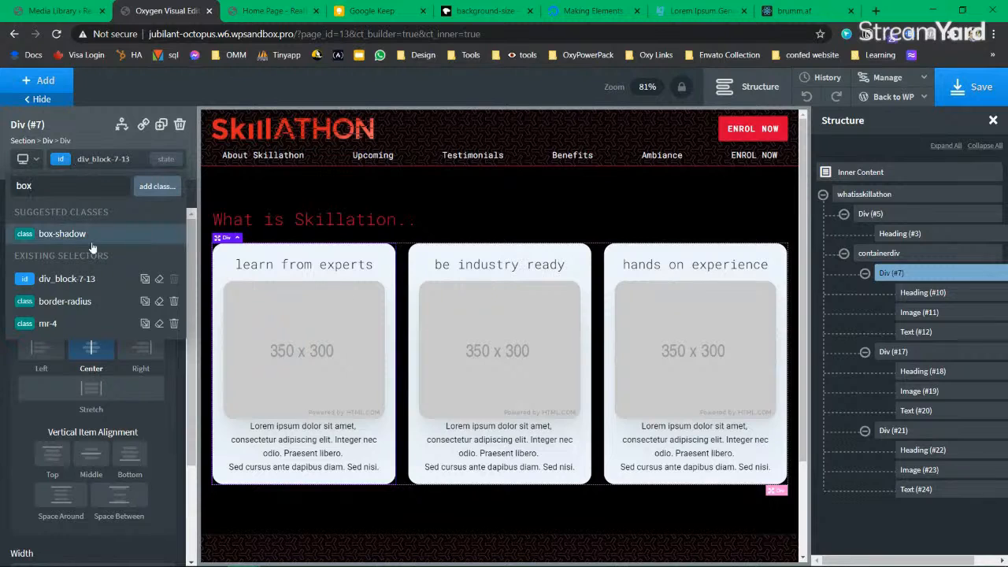
{"action": "left_click", "coordinate": [91, 244]}
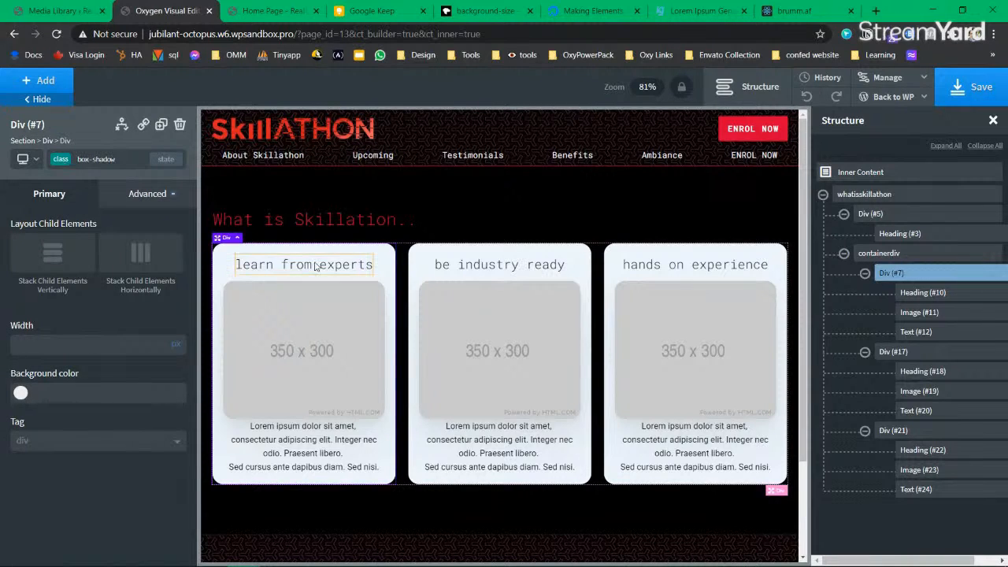
{"action": "left_click", "coordinate": [779, 12]}
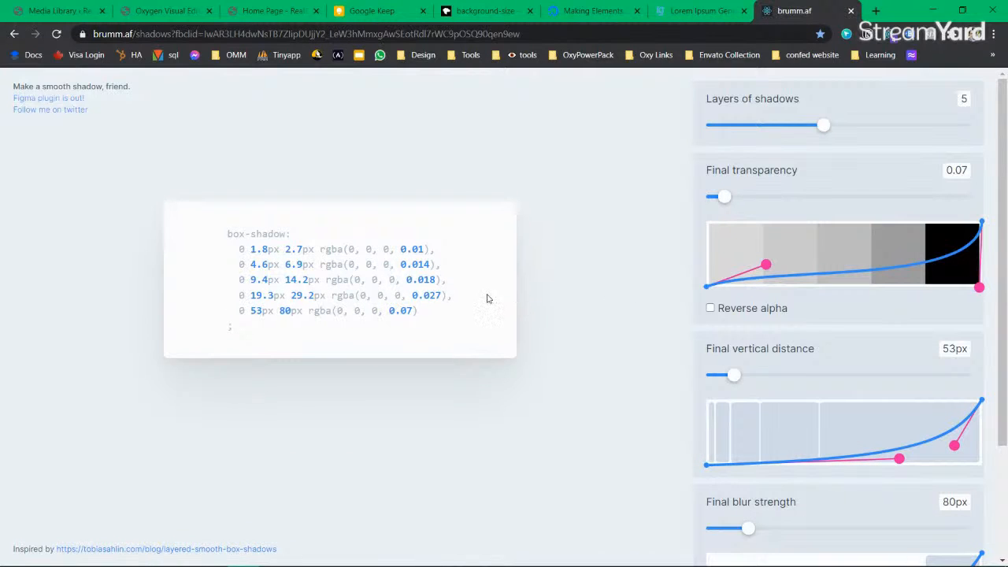
Step: Open CSS Background Patterns by MagicPattern from the Design bookmarks in a new tab, plus a blank tab
{"action": "left_click", "coordinate": [656, 56]}
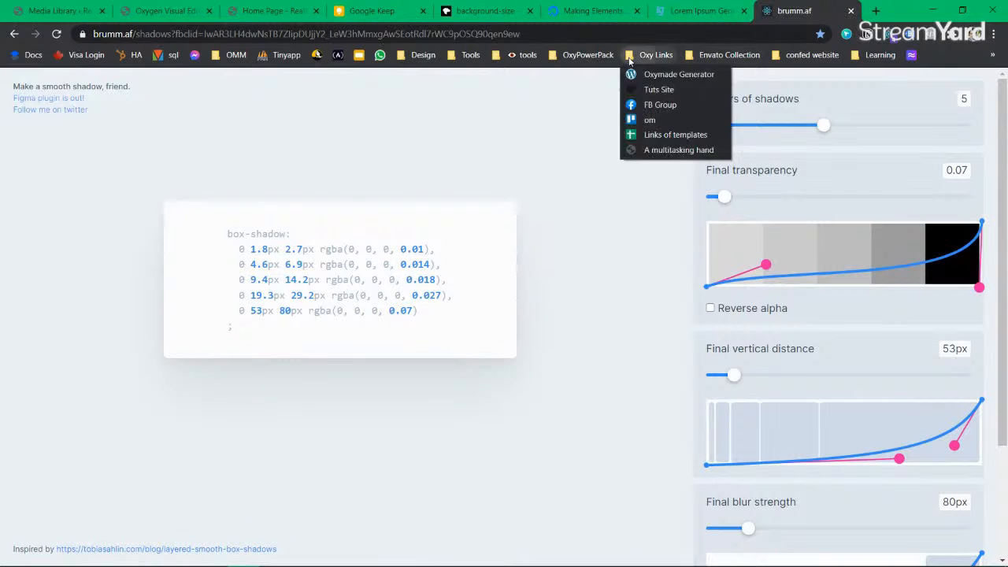
{"action": "left_click", "coordinate": [587, 55]}
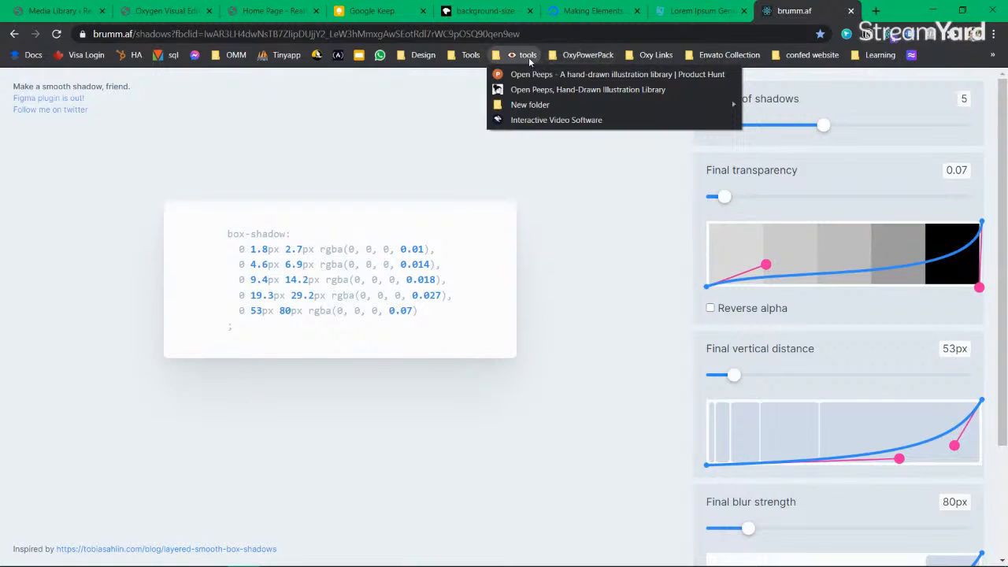
{"action": "mouse_move", "coordinate": [467, 56]}
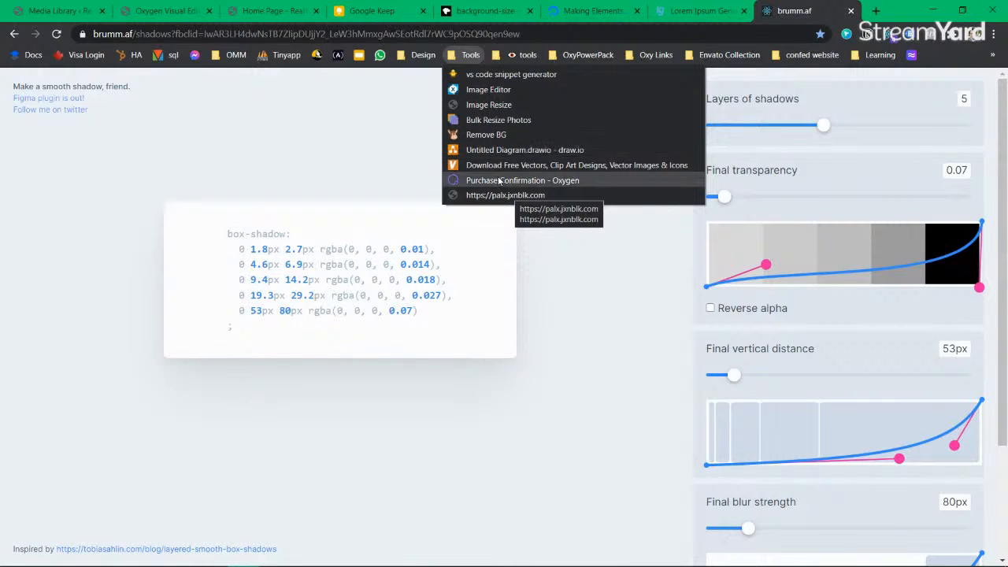
{"action": "mouse_move", "coordinate": [412, 52]}
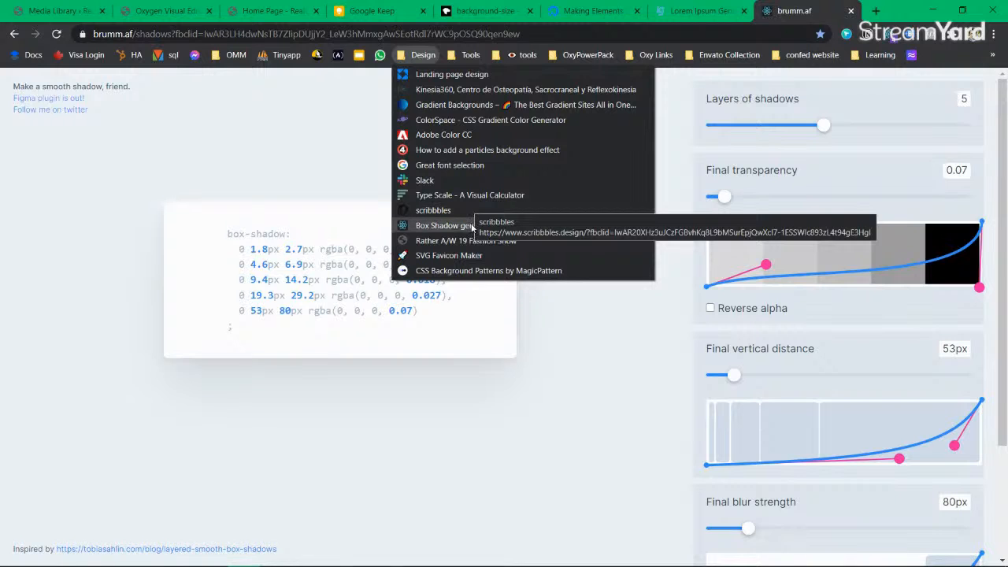
{"action": "middle_click", "coordinate": [480, 271]}
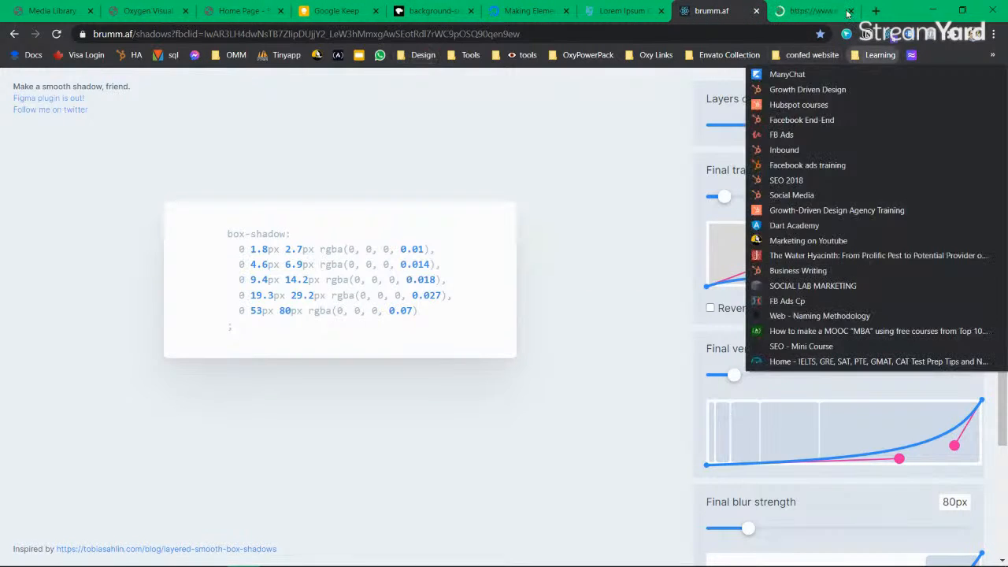
{"action": "left_click", "coordinate": [818, 11]}
{"action": "left_click", "coordinate": [875, 11]}
Step: Search Google for 'box shadow generator' and open the Neumorphism/Soft UI generator result
{"action": "left_click", "coordinate": [757, 33]}
{"action": "type", "text": "bo"}
{"action": "key", "text": "BackSpace"}
{"action": "type", "text": "x sho"}
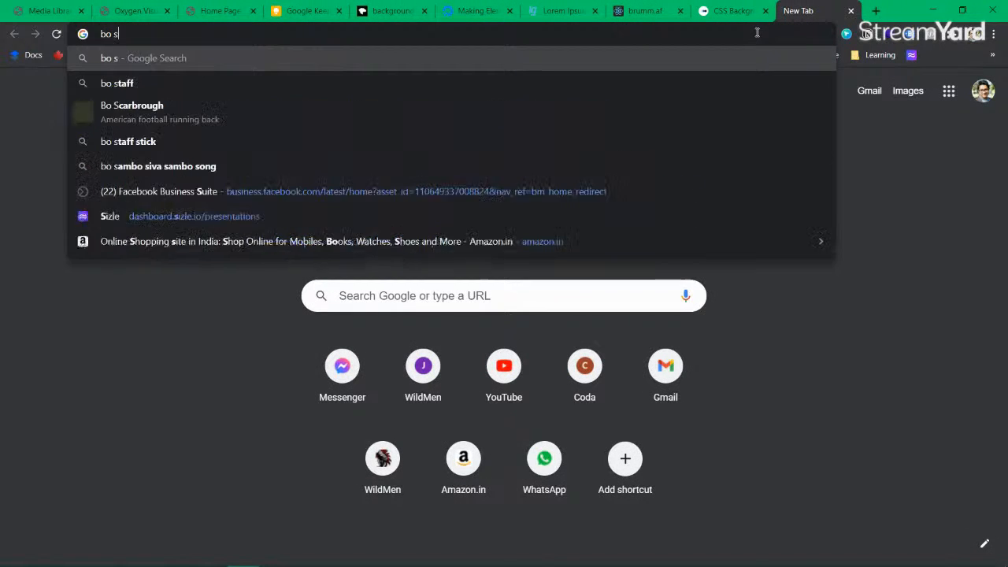
{"action": "key", "text": "BackSpace"}
{"action": "type", "text": "adow generator"}
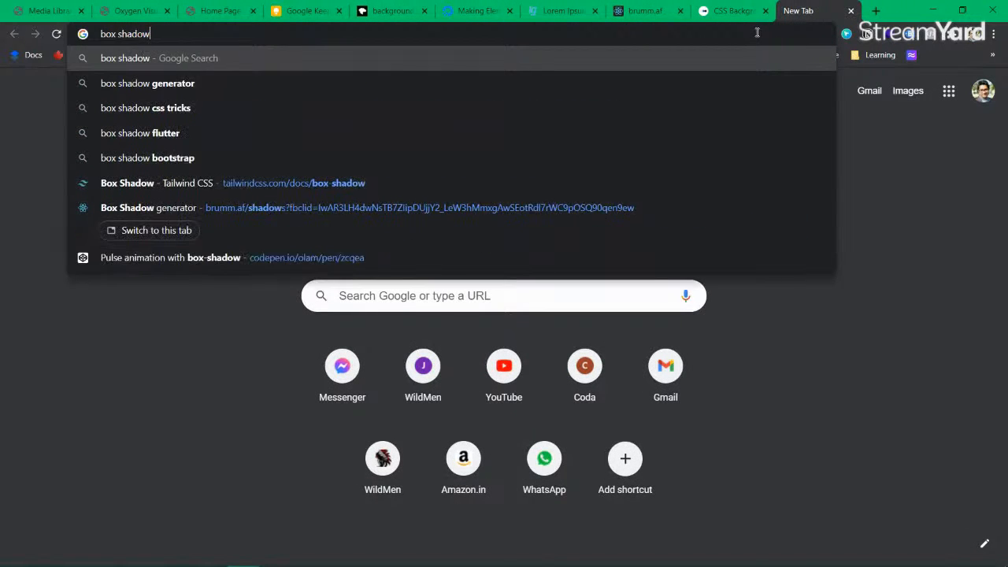
{"action": "key", "text": "Return"}
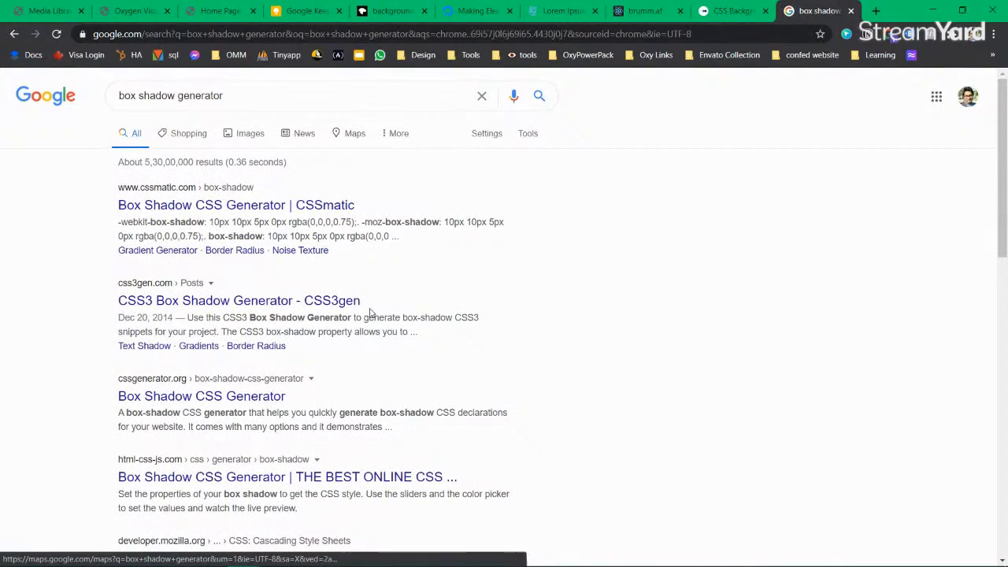
{"action": "scroll", "coordinate": [371, 318], "scroll_direction": "down", "scroll_amount": 4}
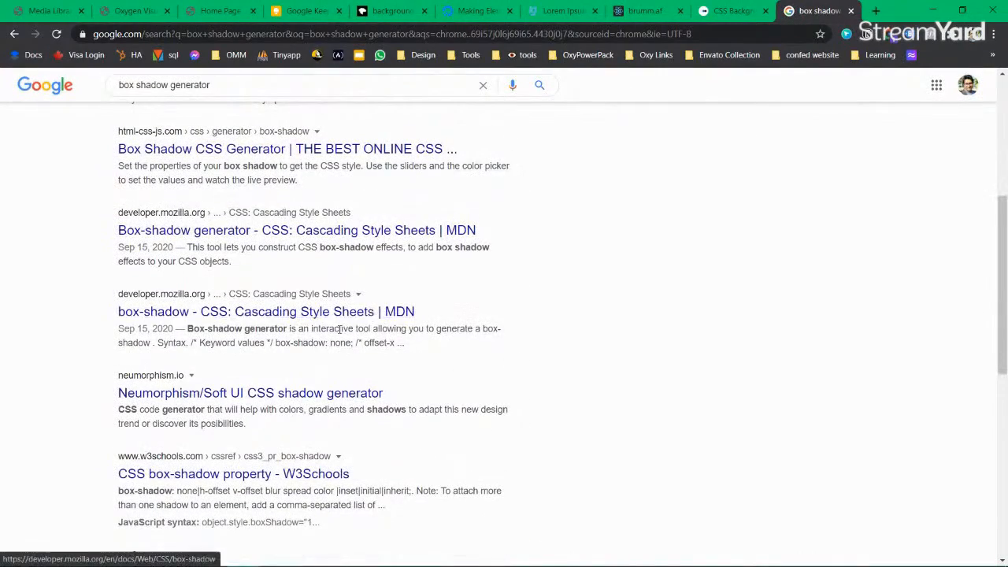
{"action": "left_click", "coordinate": [315, 393]}
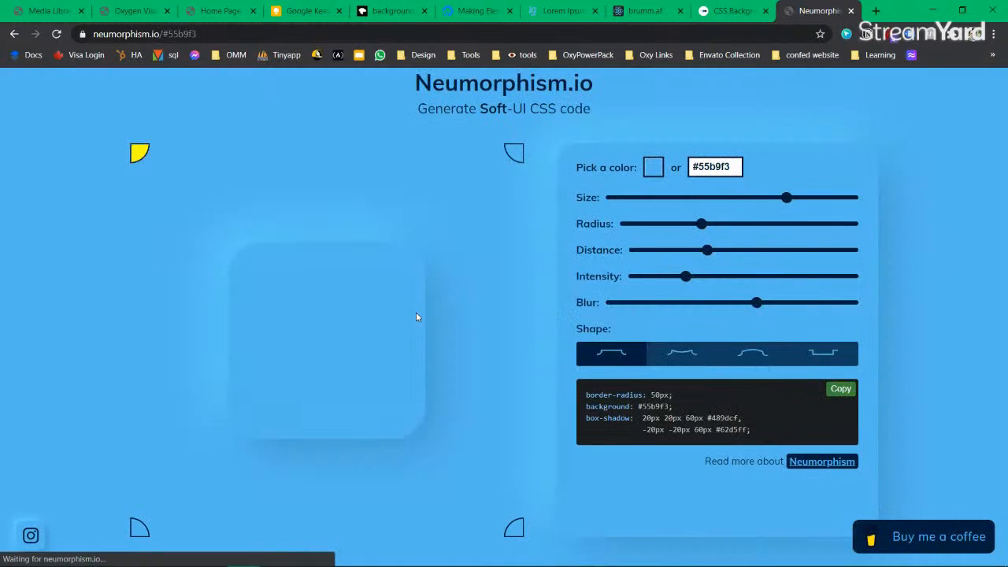
Step: Search Google for 'Neumorphism', open neumorphism.io and copy its site address
{"action": "left_click_drag", "start_coordinate": [400, 82], "coordinate": [570, 92]}
{"action": "key", "text": "ctrl+c"}
{"action": "key", "text": "ctrl+t"}
{"action": "key", "text": "ctrl+v"}
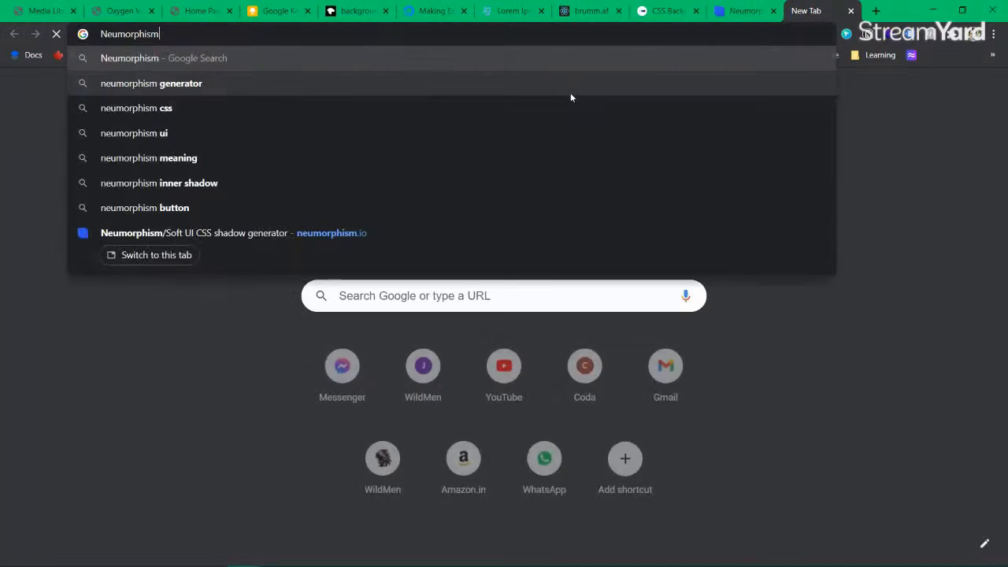
{"action": "key", "text": "Return"}
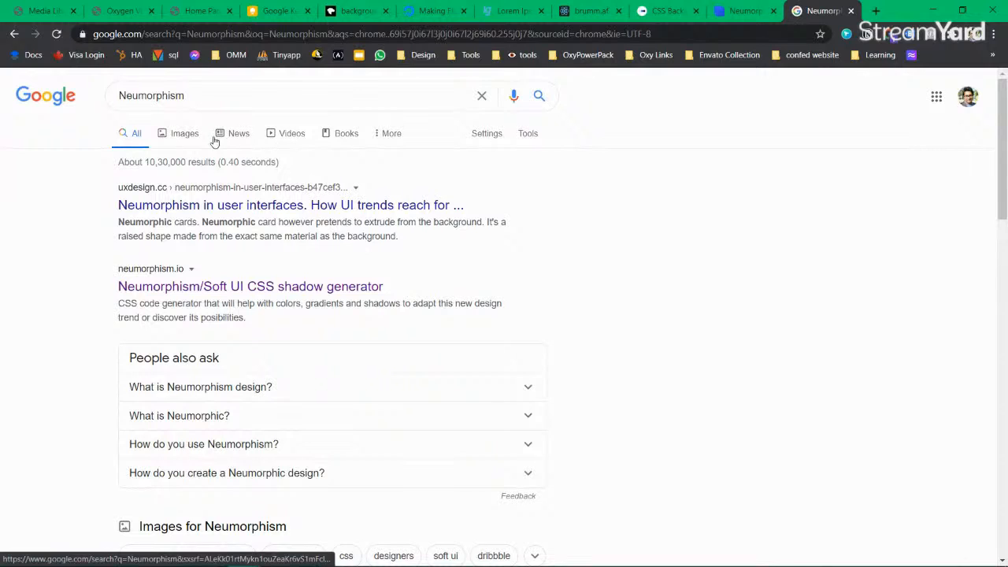
{"action": "left_click", "coordinate": [251, 287]}
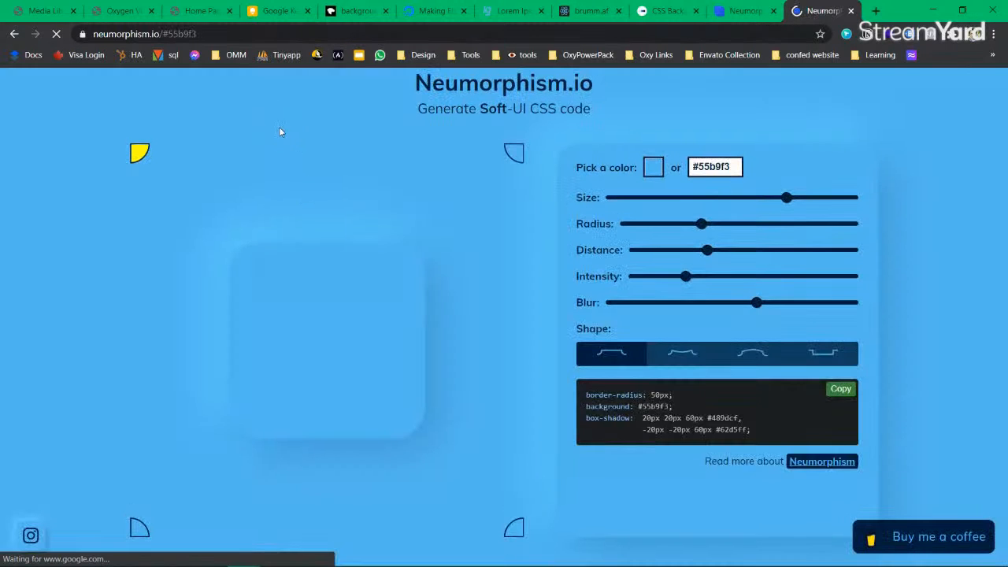
{"action": "left_click_drag", "start_coordinate": [191, 34], "coordinate": [68, 35]}
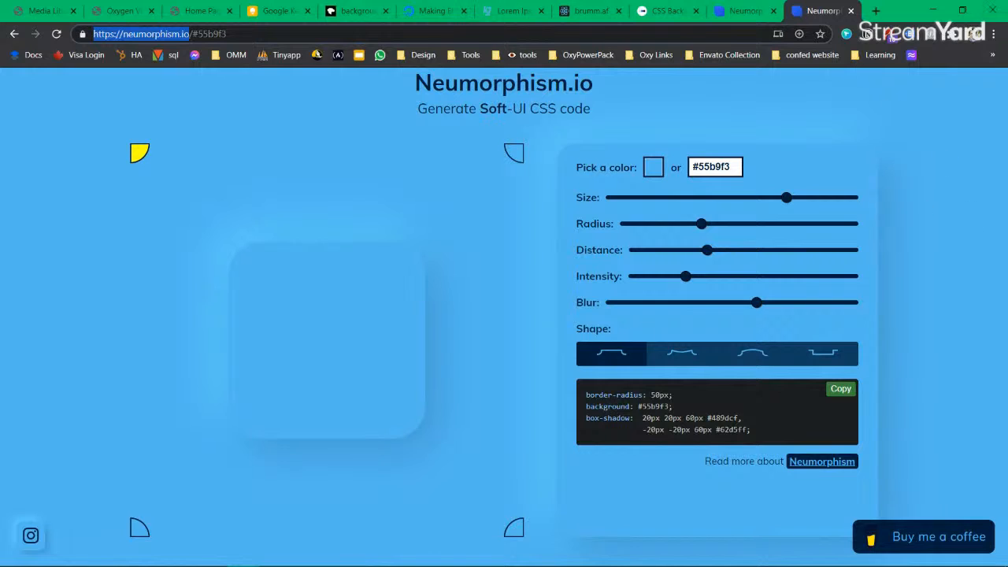
{"action": "key", "text": "alt+Tab"}
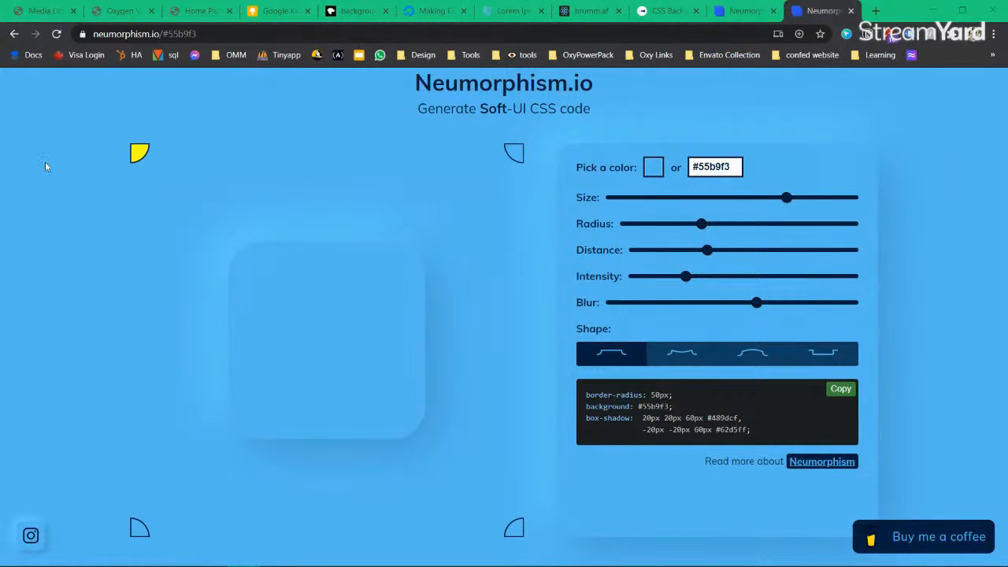
Step: Try black and grey base colours, shape styles and light positions in Neumorphism.io
{"action": "left_click", "coordinate": [653, 167]}
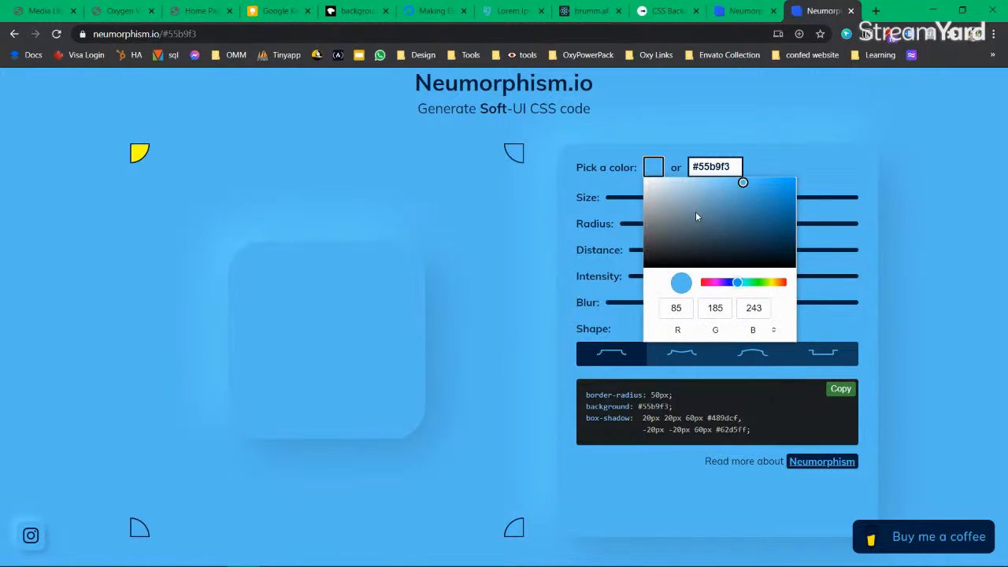
{"action": "left_click_drag", "start_coordinate": [757, 207], "coordinate": [641, 272]}
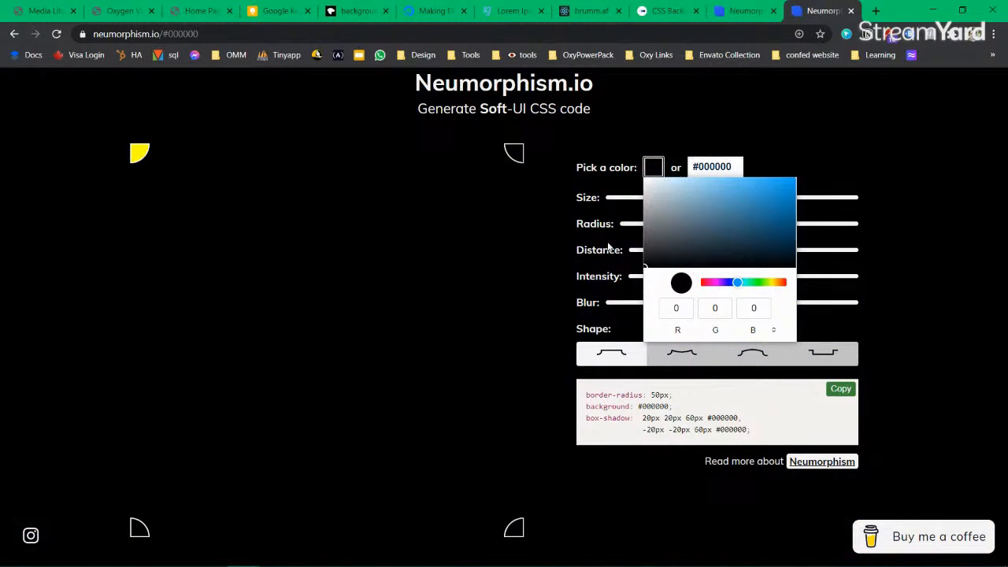
{"action": "left_click", "coordinate": [415, 152]}
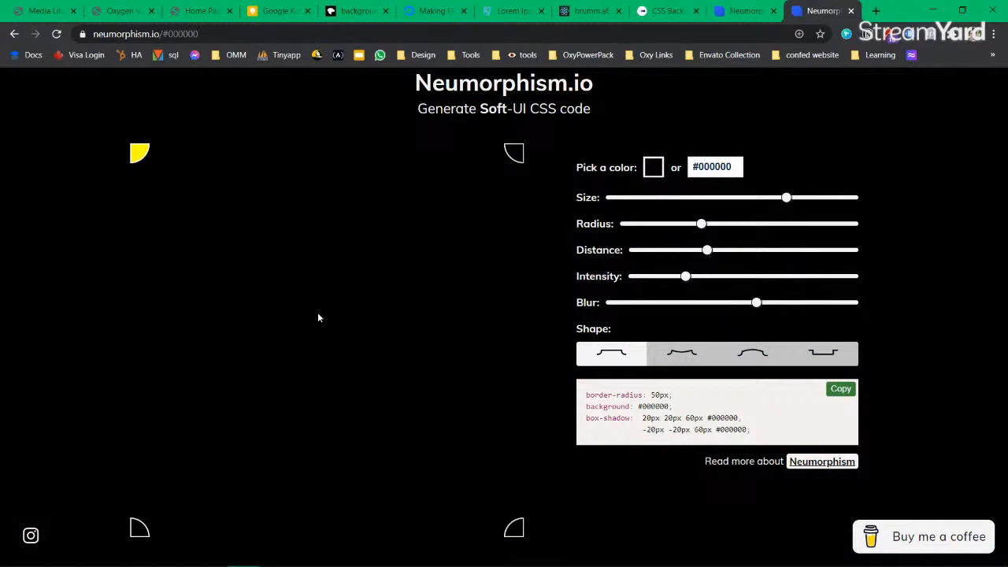
{"action": "left_click", "coordinate": [675, 356]}
{"action": "left_click", "coordinate": [617, 357]}
{"action": "left_click", "coordinate": [514, 152]}
{"action": "left_click", "coordinate": [139, 153]}
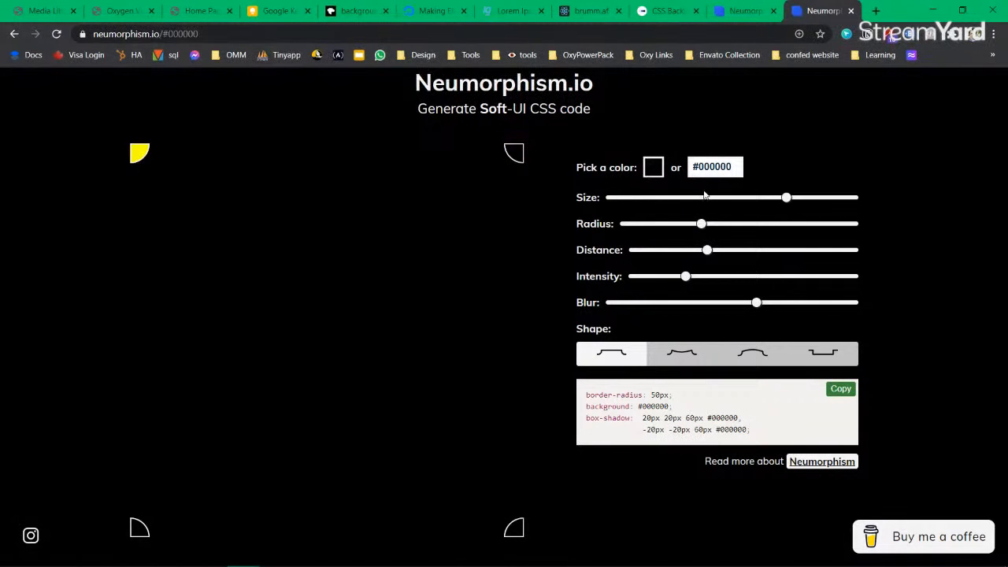
{"action": "left_click", "coordinate": [658, 168]}
{"action": "left_click_drag", "start_coordinate": [680, 221], "coordinate": [649, 208]}
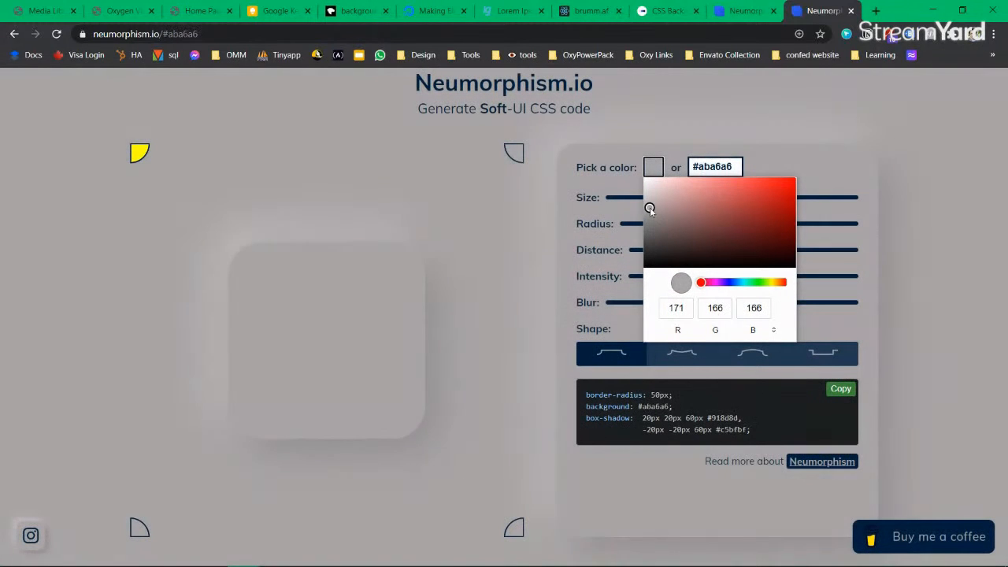
{"action": "left_click", "coordinate": [549, 291]}
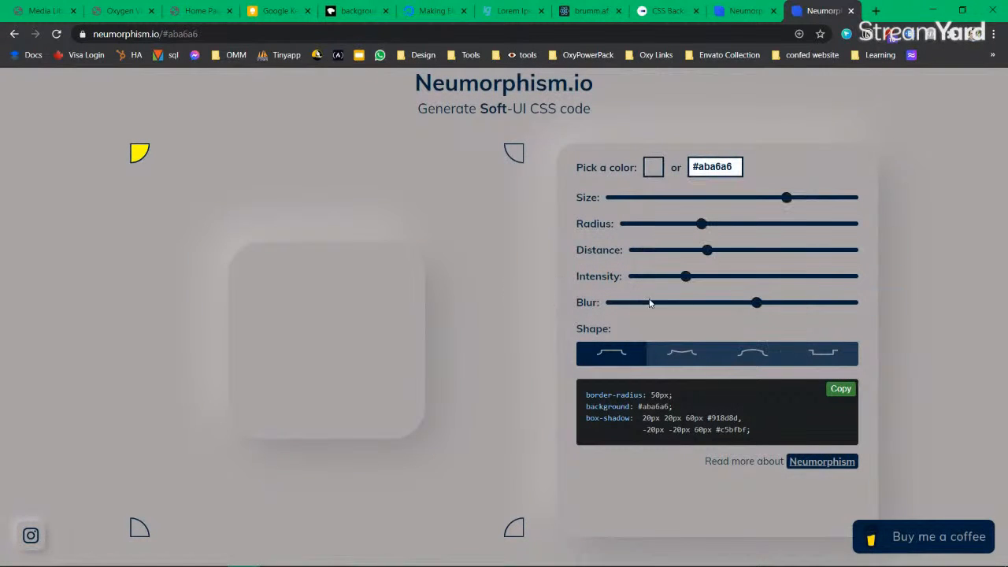
Step: Use a top-right light, pure black base, 49px blur, maximum intensity and 52px radius
{"action": "left_click", "coordinate": [512, 155]}
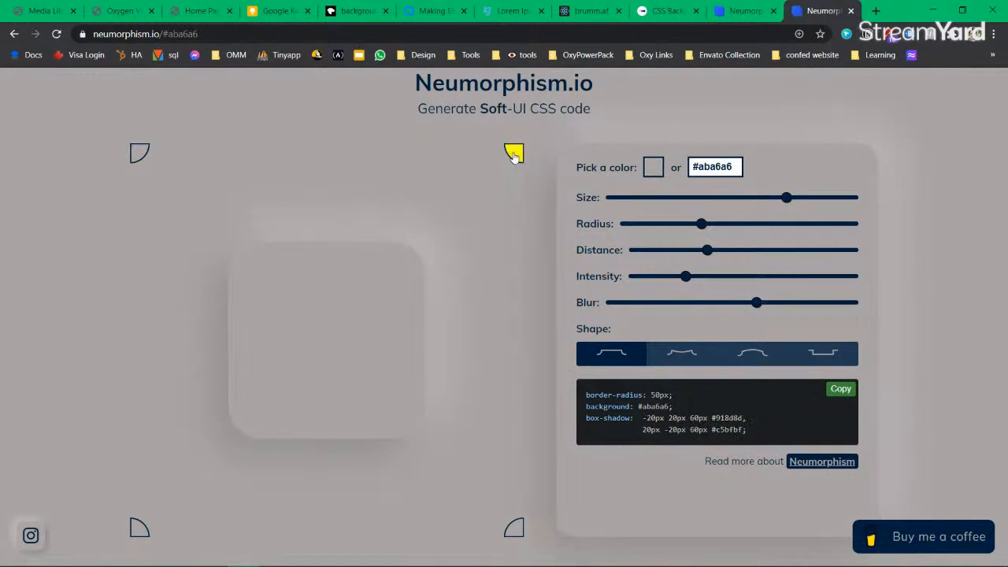
{"action": "left_click", "coordinate": [660, 170]}
{"action": "left_click", "coordinate": [647, 265]}
{"action": "left_click", "coordinate": [648, 268]}
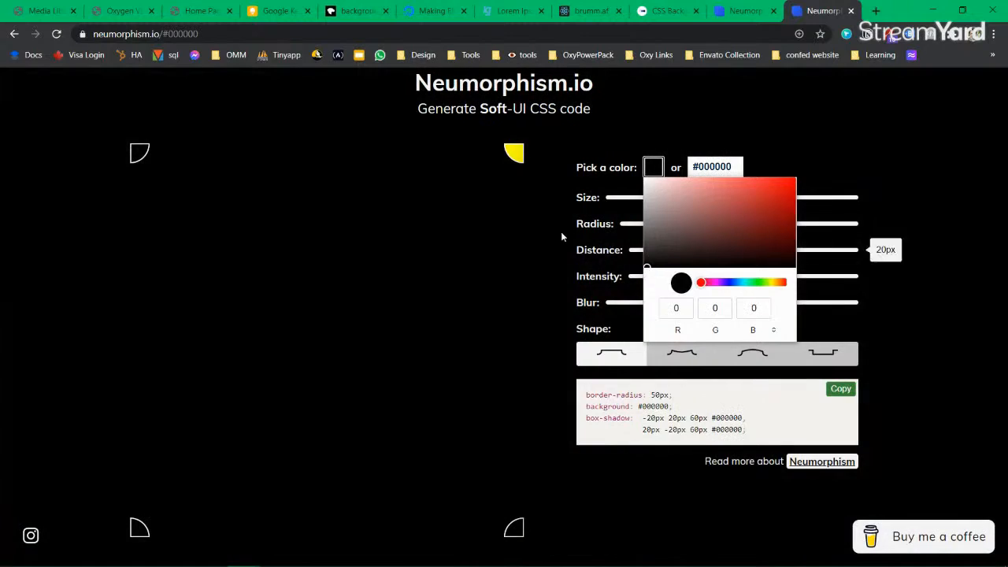
{"action": "left_click", "coordinate": [560, 231]}
{"action": "mouse_move", "coordinate": [744, 306]}
{"action": "left_mouse_down"}
{"action": "mouse_move", "coordinate": [837, 306]}
{"action": "mouse_move", "coordinate": [729, 306]}
{"action": "left_mouse_up"}
{"action": "left_click_drag", "start_coordinate": [686, 277], "coordinate": [842, 277]}
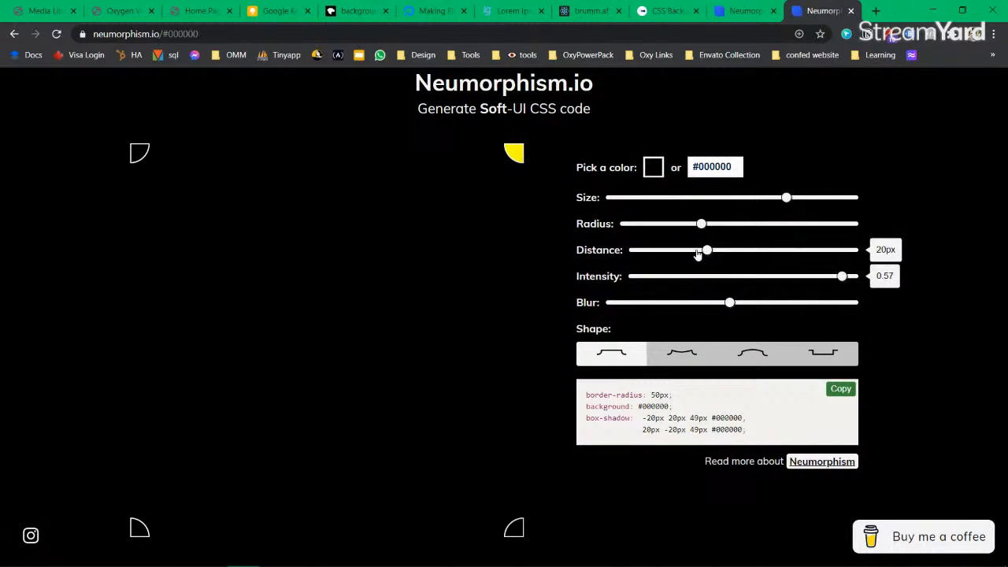
{"action": "left_click_drag", "start_coordinate": [701, 223], "coordinate": [745, 251]}
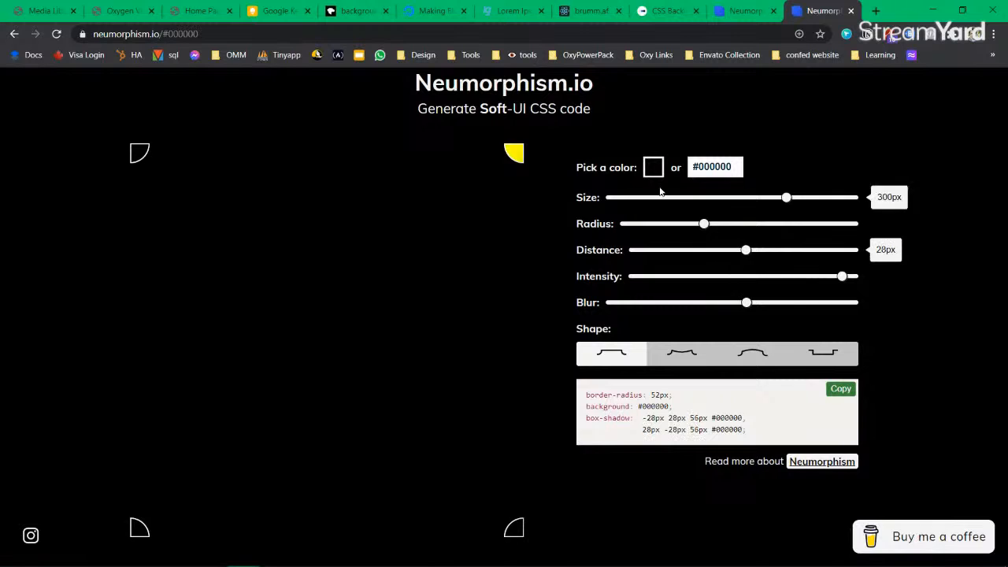
Step: Fine-tune the base colour to #181616, preview concave, convex and inset shapes, then return to flat
{"action": "left_click", "coordinate": [652, 167]}
{"action": "left_click", "coordinate": [652, 262]}
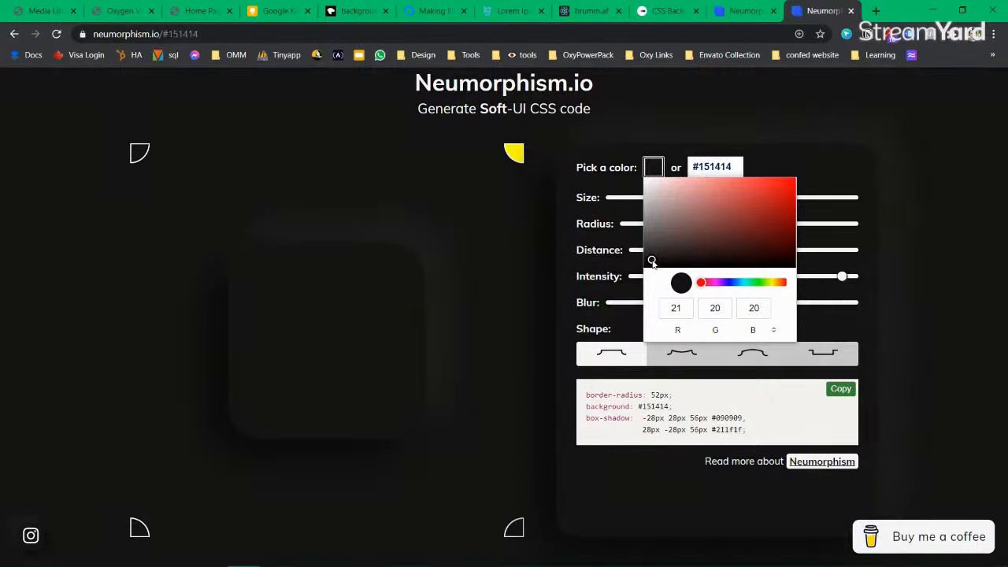
{"action": "left_click_drag", "start_coordinate": [652, 262], "coordinate": [657, 260]}
{"action": "left_click", "coordinate": [413, 218]}
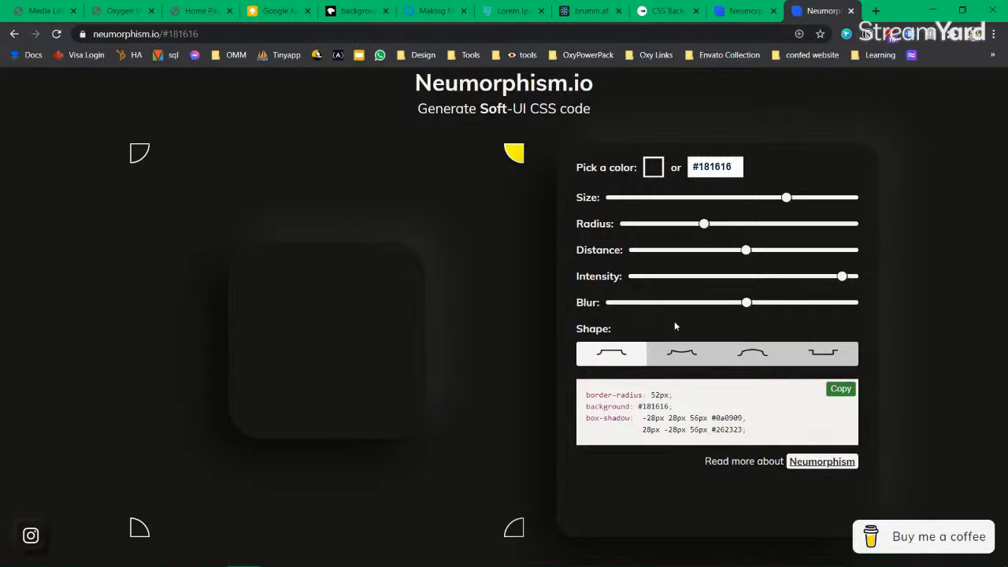
{"action": "left_click", "coordinate": [679, 362]}
{"action": "left_click", "coordinate": [769, 359]}
{"action": "left_click", "coordinate": [823, 362]}
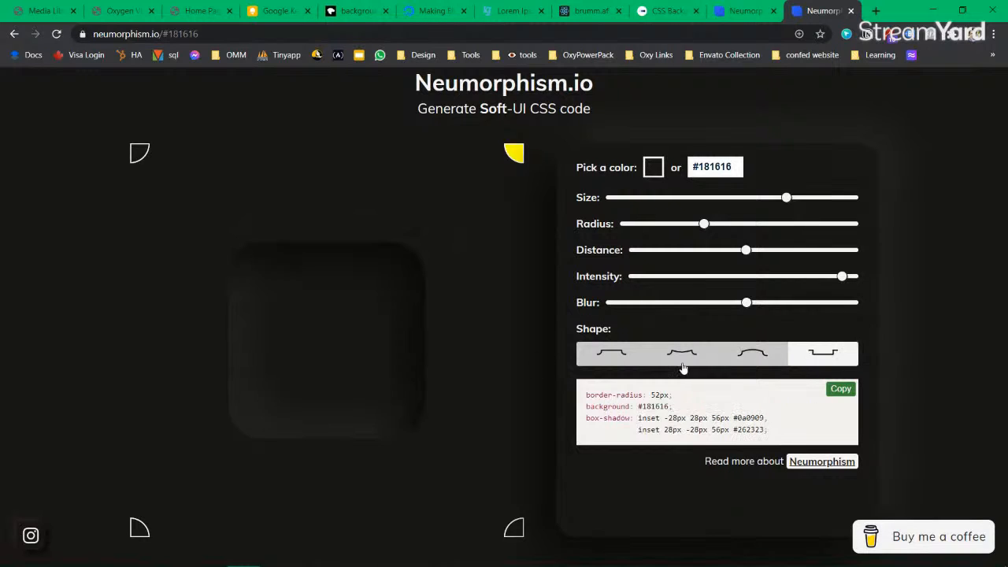
{"action": "left_click", "coordinate": [600, 358]}
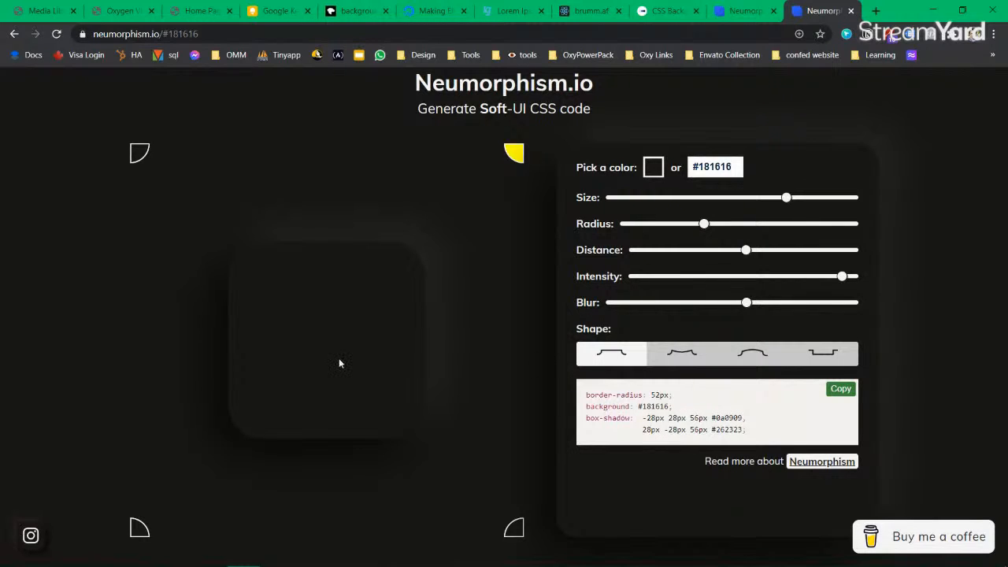
Step: Settle the light source on the top-right corner and copy the generated soft-UI CSS
{"action": "left_click", "coordinate": [513, 532]}
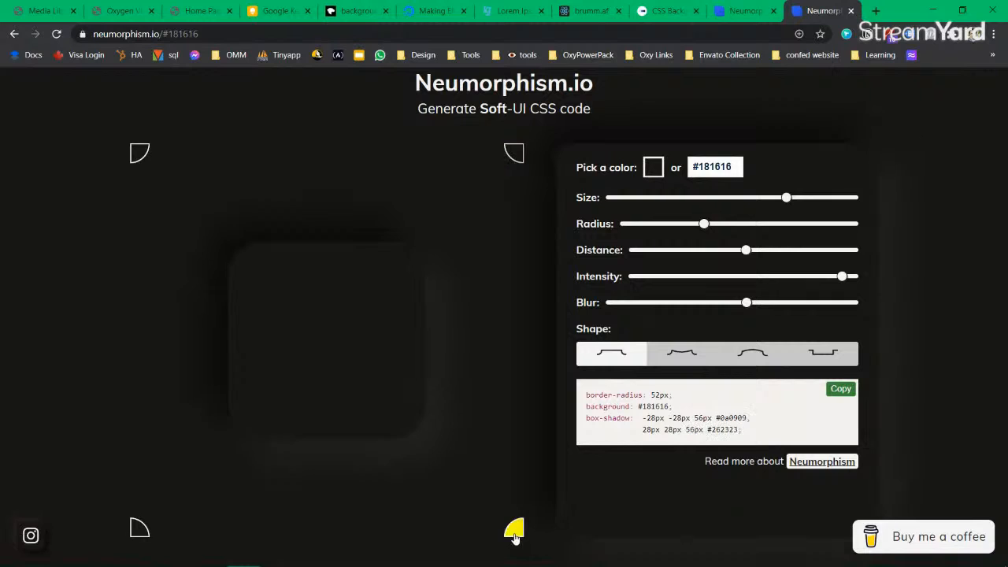
{"action": "left_click", "coordinate": [138, 531]}
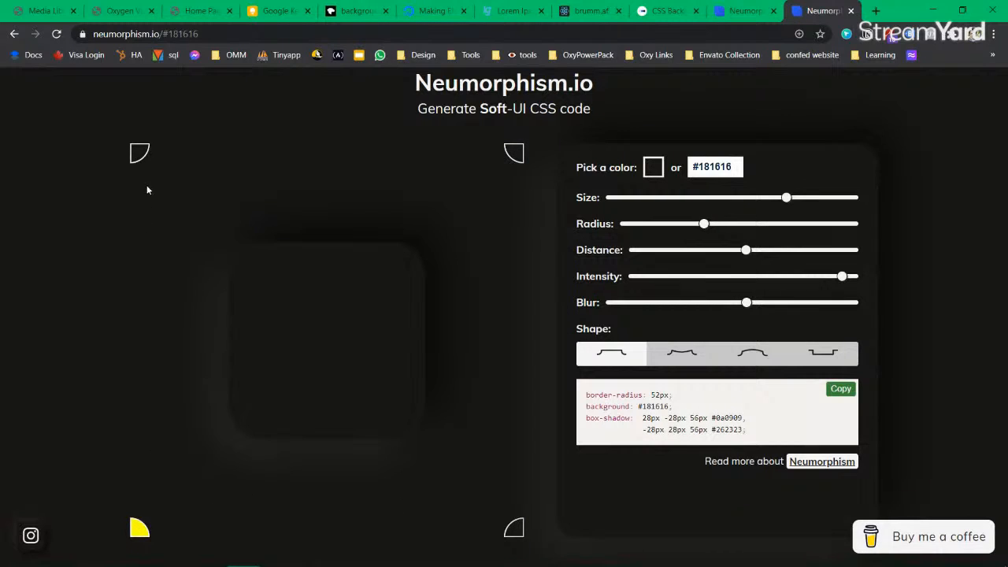
{"action": "left_click", "coordinate": [139, 153]}
{"action": "left_click", "coordinate": [512, 158]}
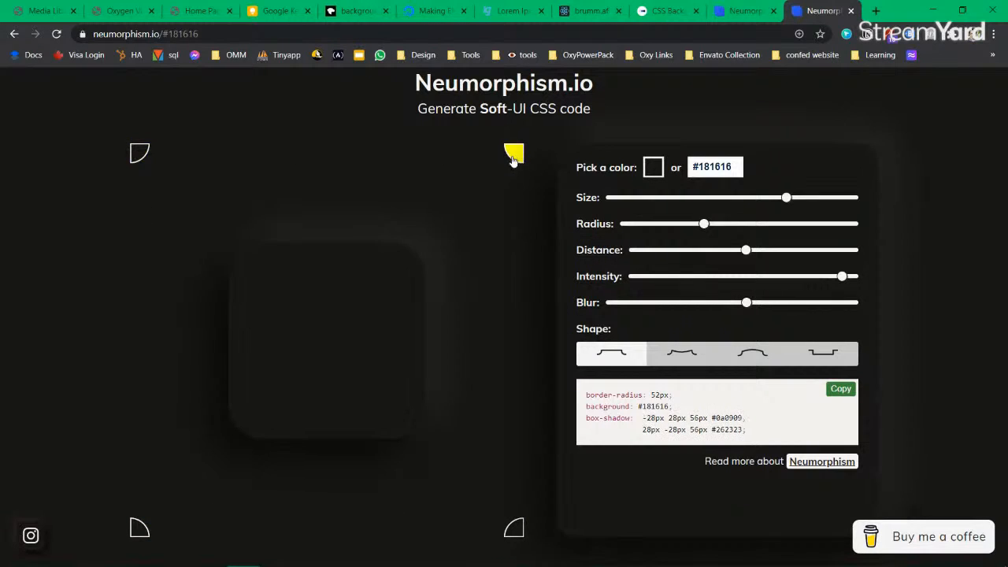
{"action": "left_click", "coordinate": [840, 389]}
{"action": "left_click", "coordinate": [274, 11]}
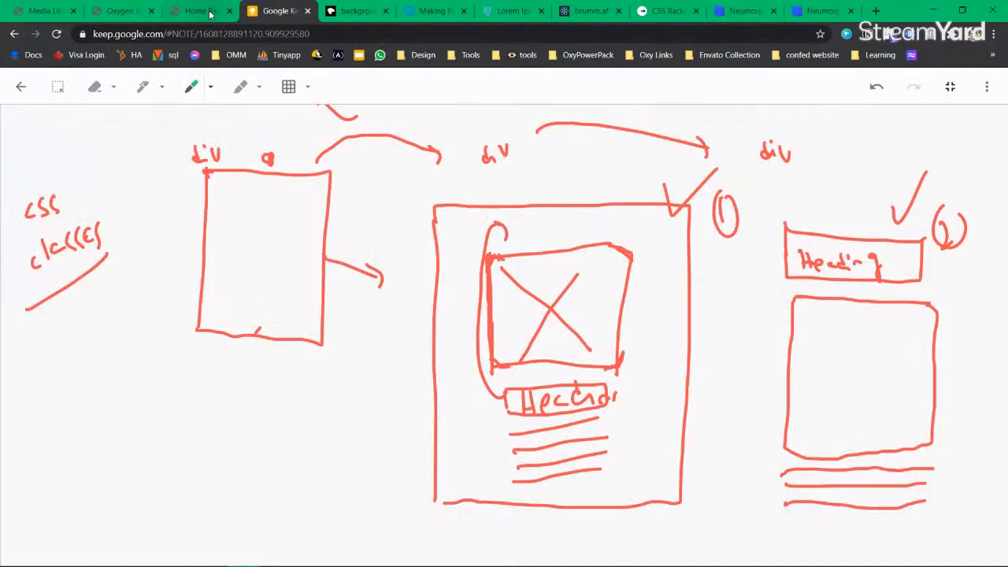
Step: Check the first card on the live Skillathon home page, then return to the Oxygen editor
{"action": "left_click", "coordinate": [201, 10]}
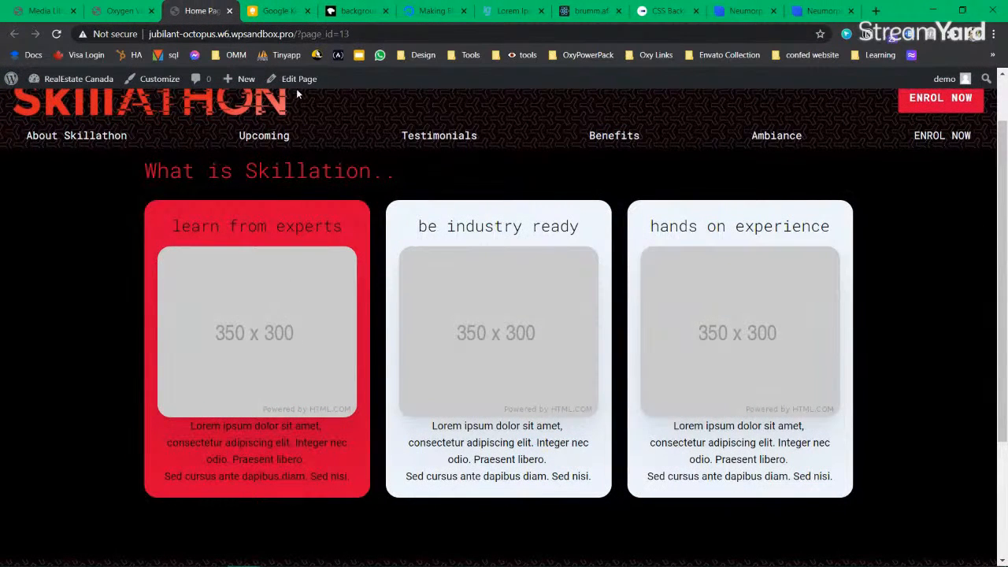
{"action": "left_click_drag", "start_coordinate": [345, 482], "coordinate": [187, 423]}
{"action": "left_click", "coordinate": [290, 190]}
{"action": "left_click", "coordinate": [122, 10]}
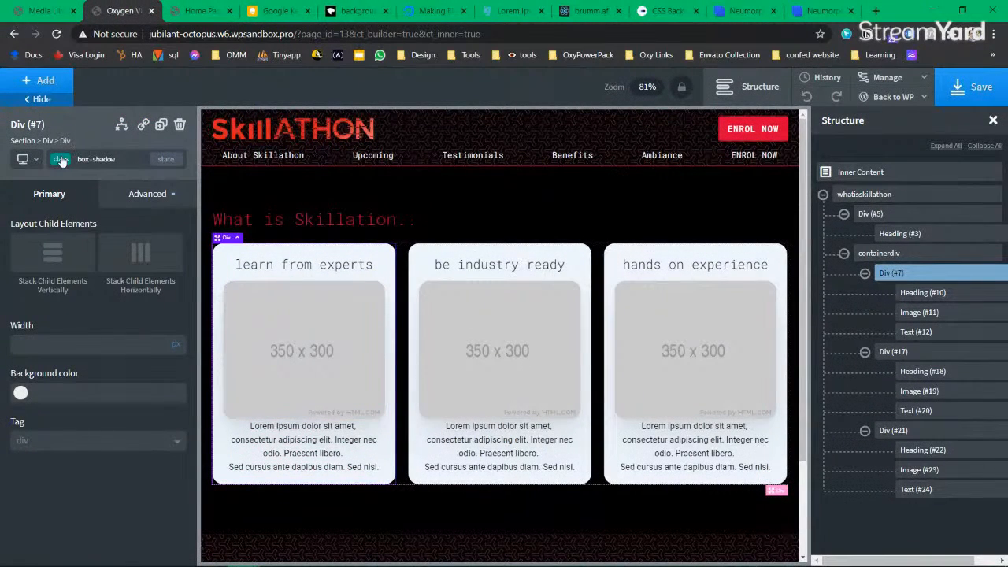
Step: Switch the first card's styling selector from the box-shadow class to its id div_block-7-13
{"action": "left_click", "coordinate": [138, 194]}
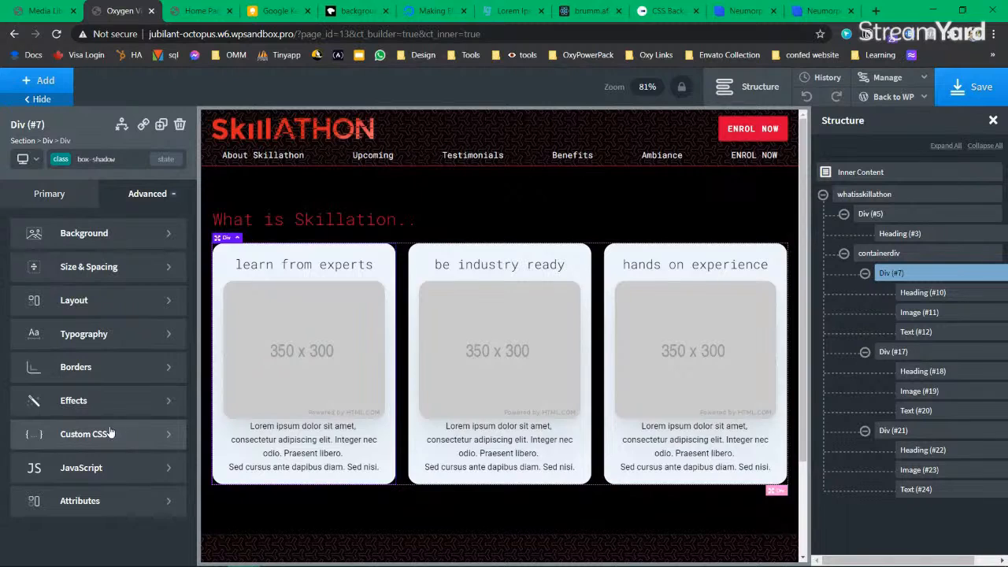
{"action": "left_click", "coordinate": [110, 435]}
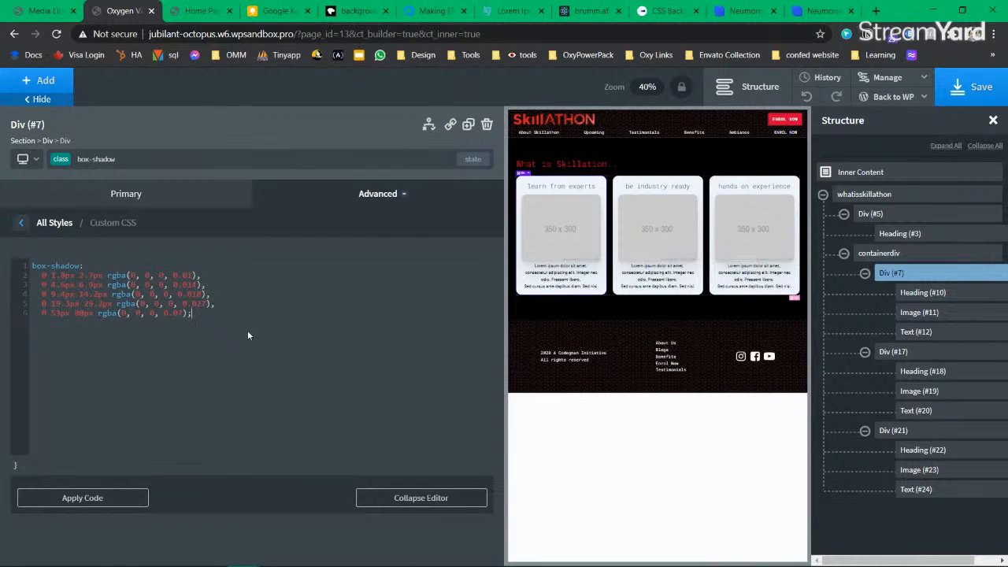
{"action": "key", "text": "ctrl+a"}
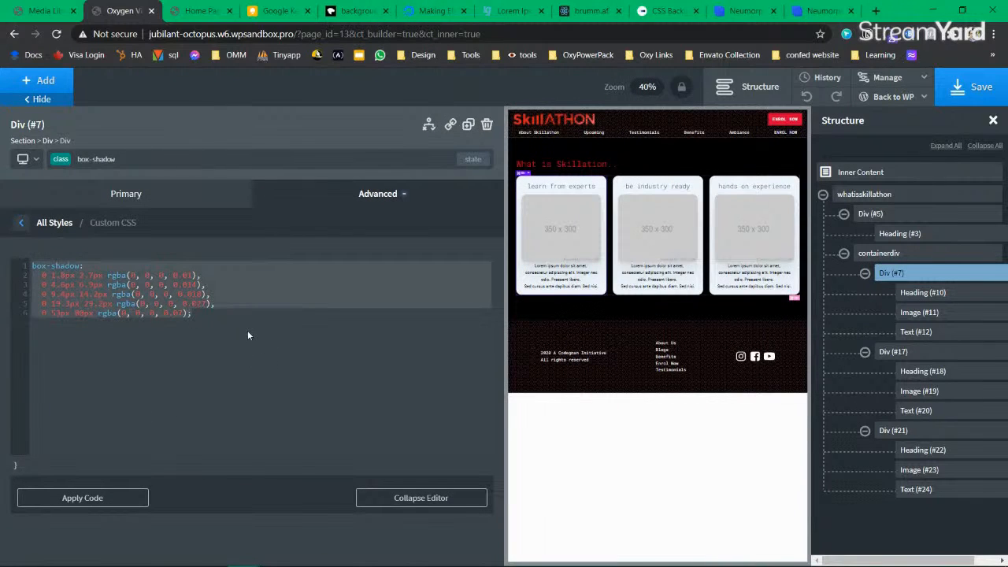
{"action": "left_click", "coordinate": [63, 164]}
{"action": "left_click", "coordinate": [122, 195]}
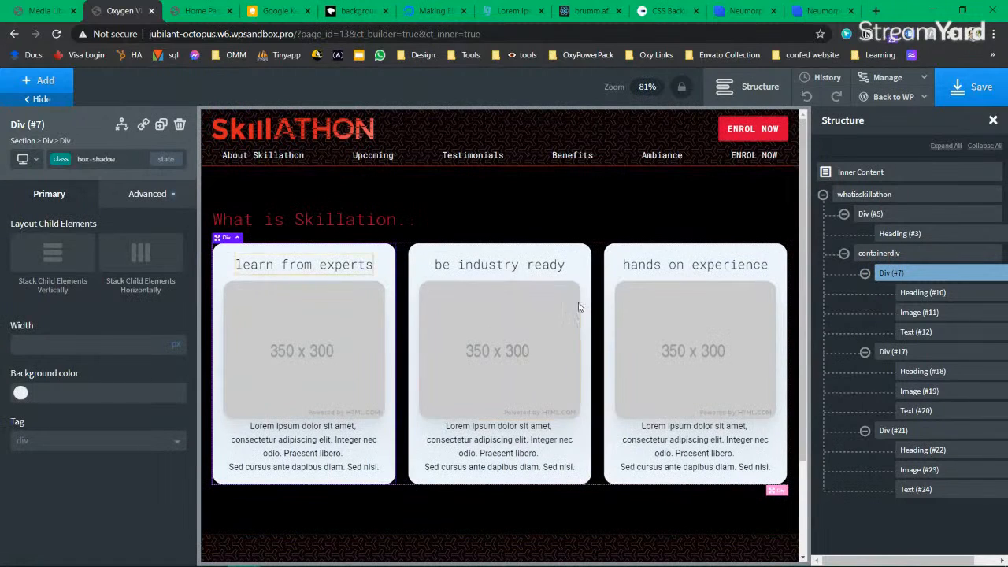
{"action": "left_click", "coordinate": [61, 164]}
{"action": "left_click", "coordinate": [178, 283]}
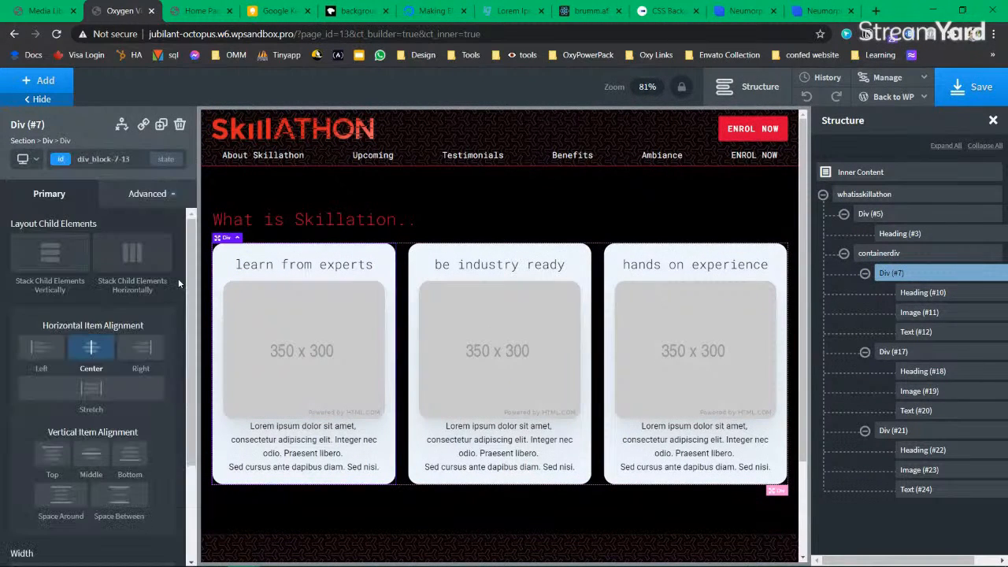
{"action": "left_click", "coordinate": [819, 12]}
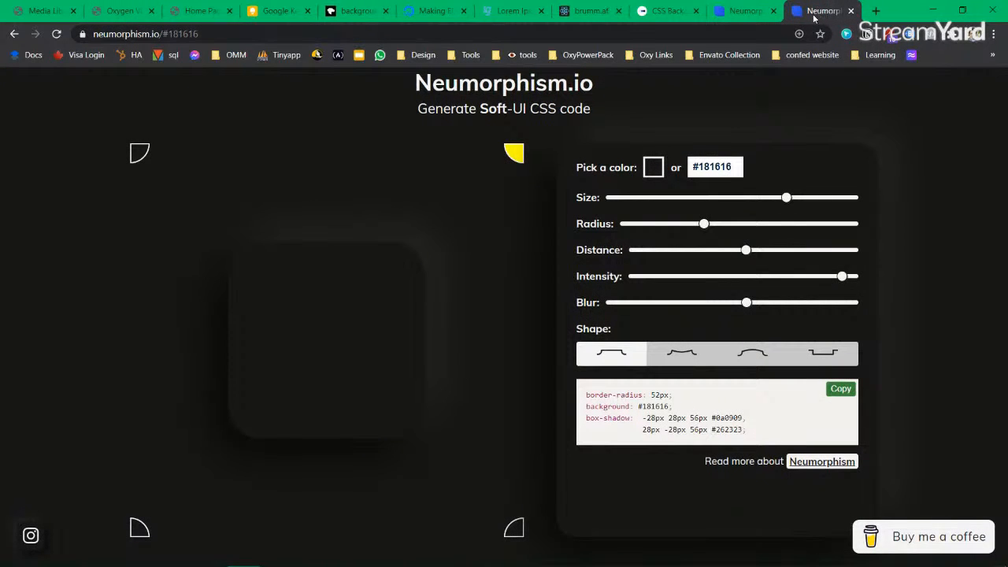
{"action": "left_click", "coordinate": [126, 11]}
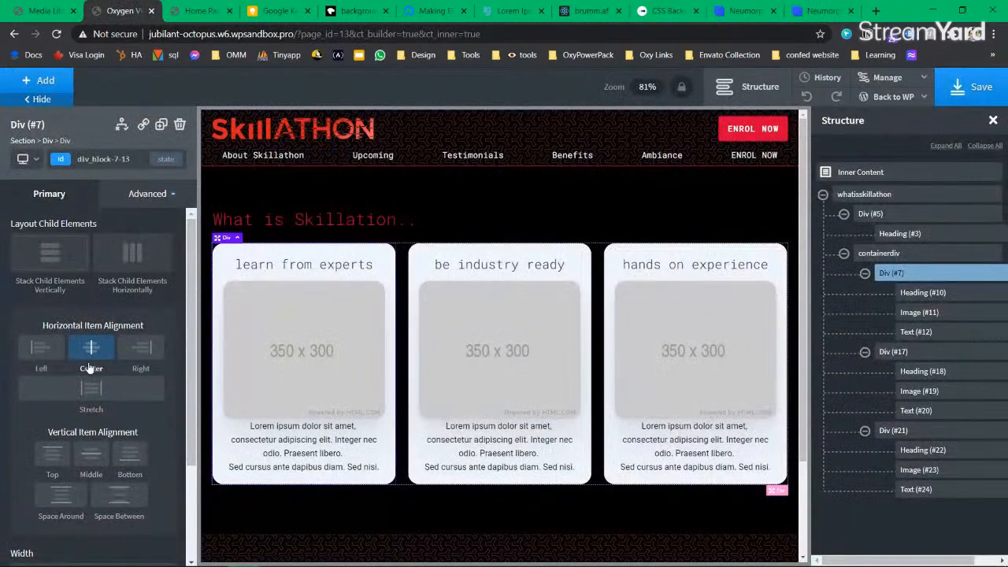
{"action": "left_click", "coordinate": [74, 157]}
Step: Create an nbox-shadow class with the pasted Neumorphism CSS, minus the border-radius: 52px line
{"action": "type", "text": "nbox-shadow"}
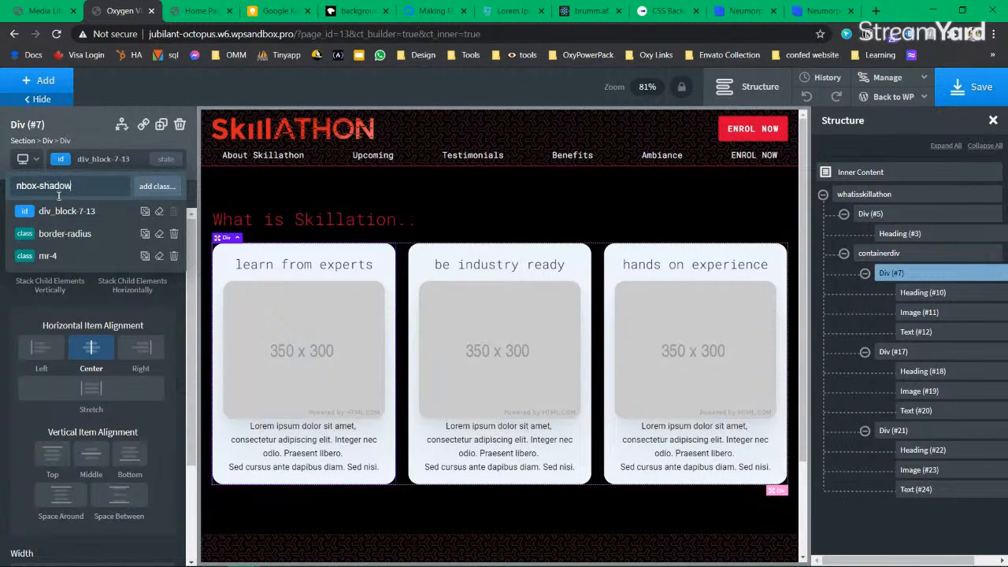
{"action": "key", "text": "Return"}
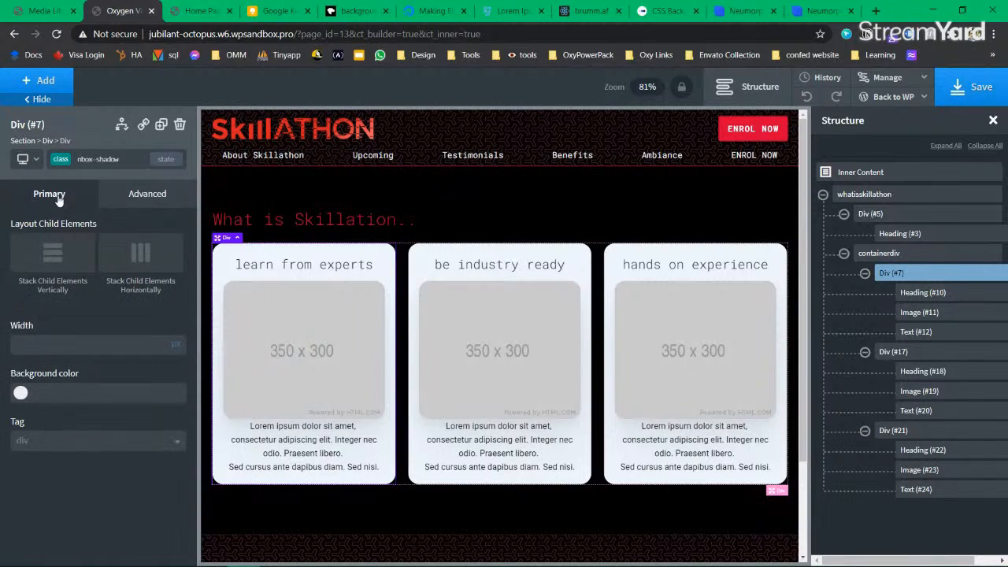
{"action": "left_click", "coordinate": [131, 199]}
{"action": "left_click", "coordinate": [83, 432]}
{"action": "key", "text": "ctrl+v"}
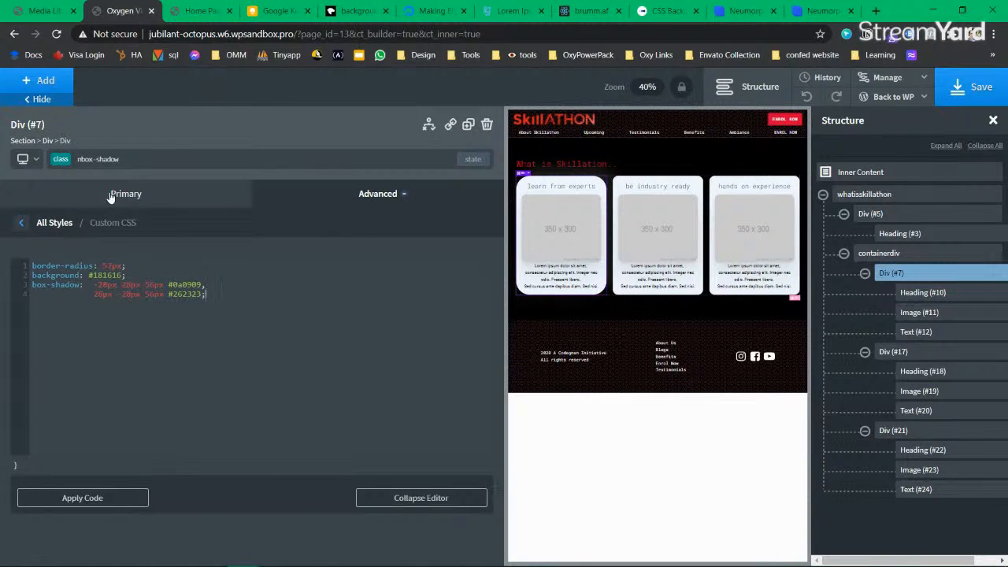
{"action": "left_click_drag", "start_coordinate": [126, 266], "coordinate": [25, 268]}
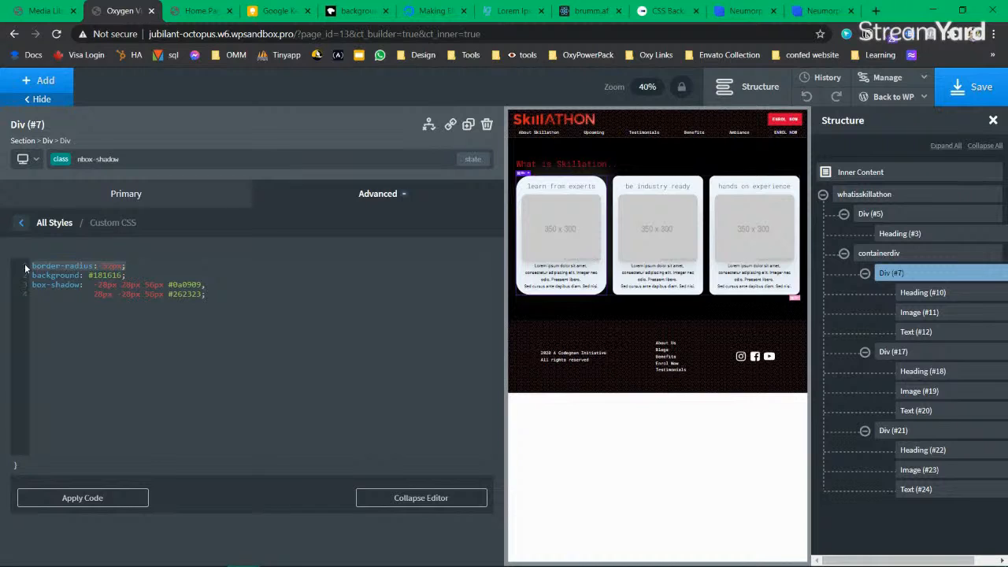
{"action": "key", "text": "BackSpace"}
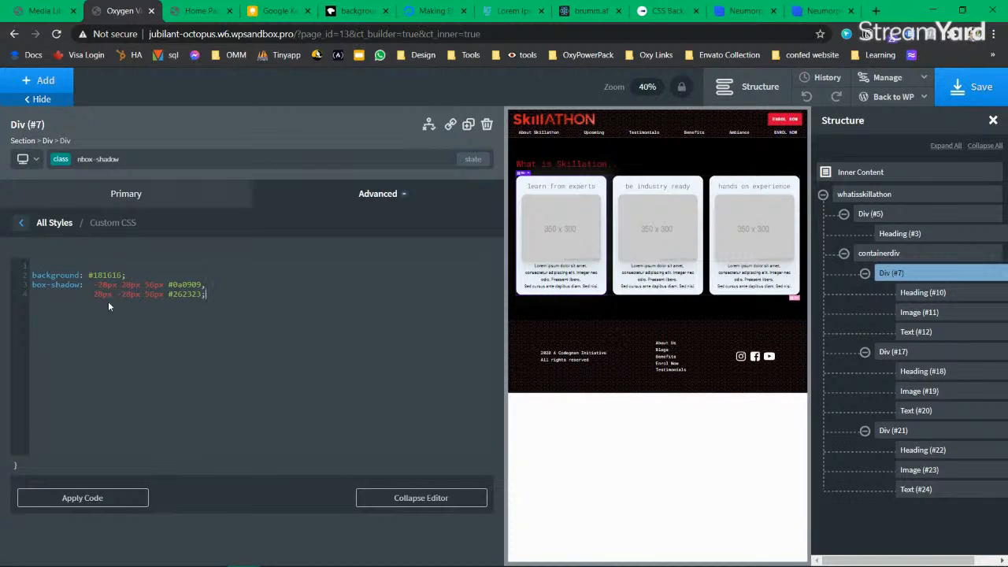
{"action": "key", "text": "BackSpace"}
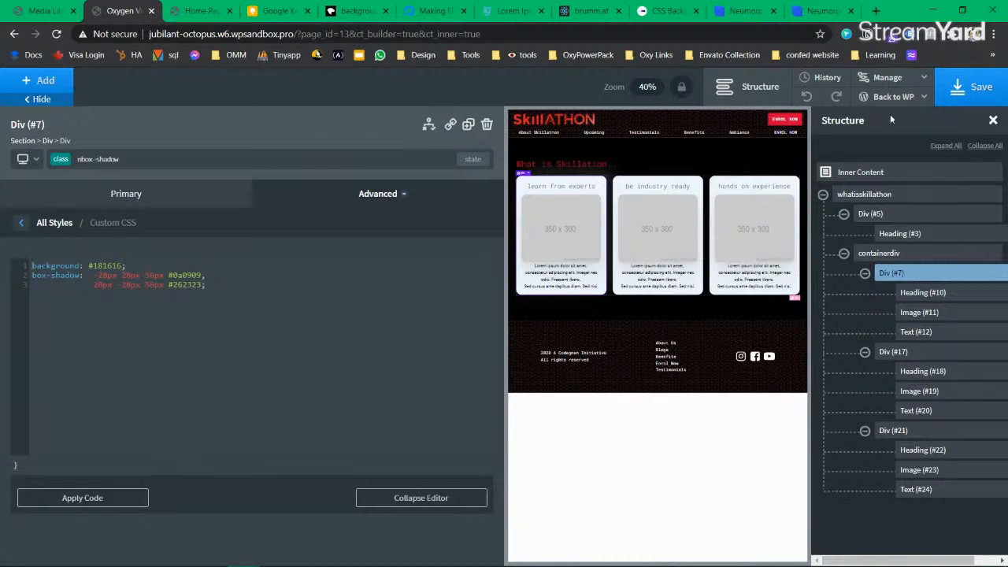
Step: Save the page and check the updated card on the live home page
{"action": "left_click", "coordinate": [991, 86]}
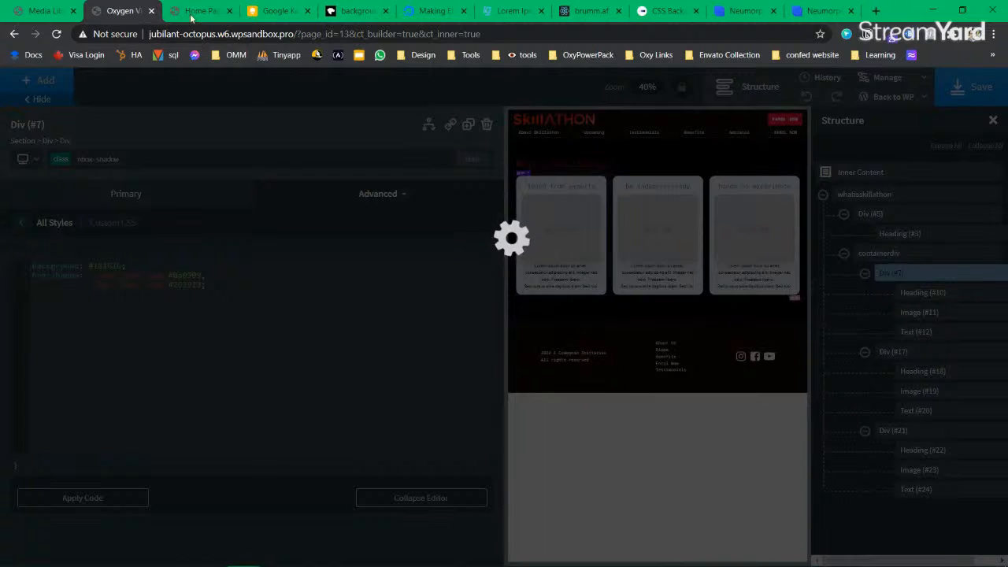
{"action": "left_click", "coordinate": [201, 10]}
{"action": "left_click", "coordinate": [57, 34]}
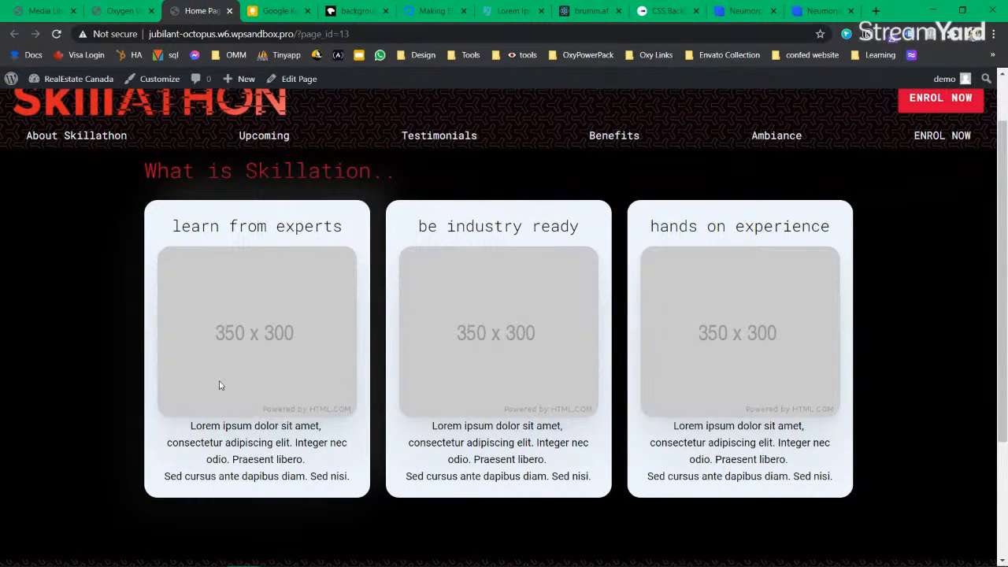
{"action": "scroll", "coordinate": [225, 370], "scroll_direction": "down", "scroll_amount": 2}
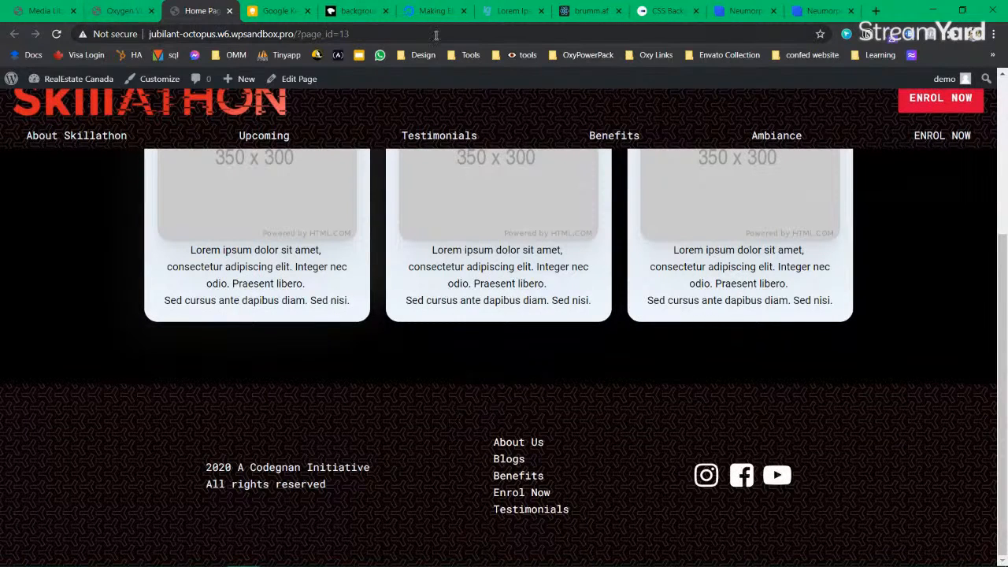
Step: Select the #181616 colour value in Neumorphism.io, then select the containerdiv holding the three cards
{"action": "left_click", "coordinate": [820, 10]}
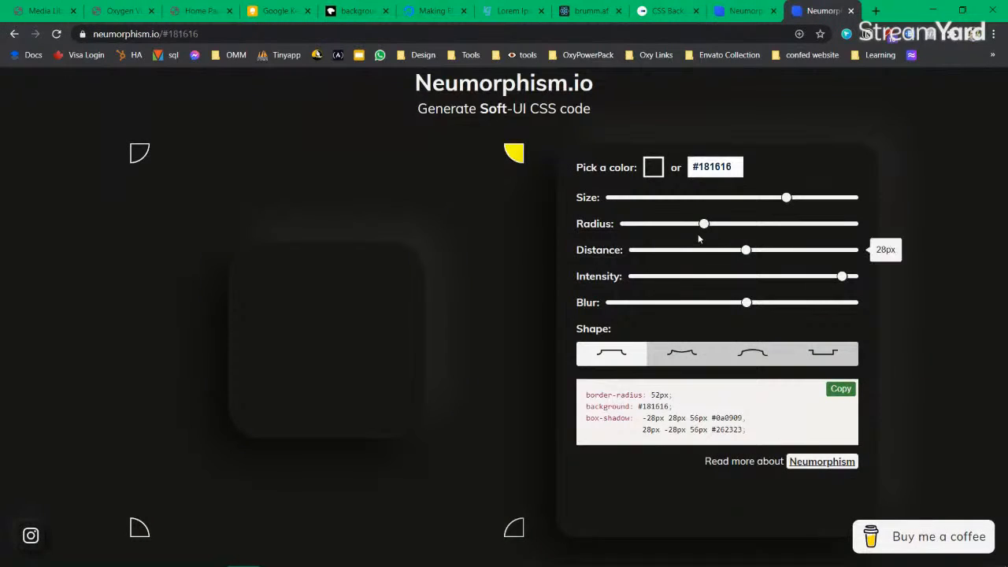
{"action": "triple_click", "coordinate": [715, 167]}
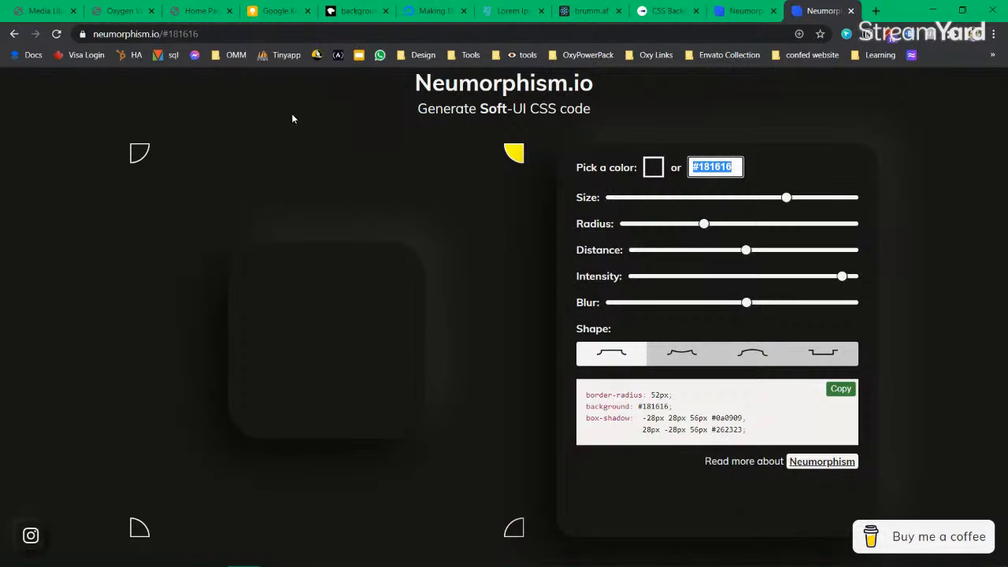
{"action": "left_click", "coordinate": [193, 10]}
{"action": "left_click", "coordinate": [123, 11]}
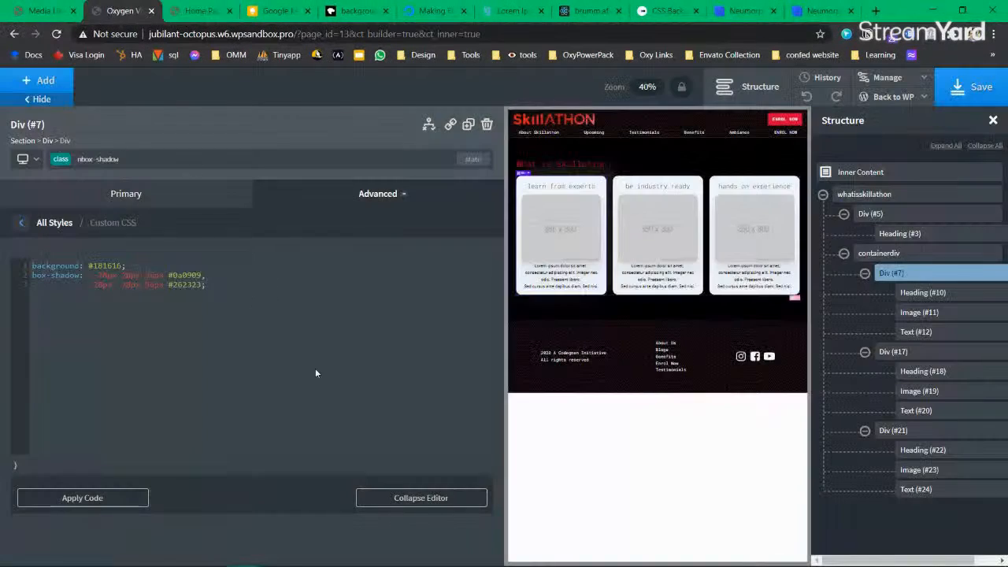
{"action": "left_click", "coordinate": [178, 207]}
{"action": "left_click", "coordinate": [393, 343]}
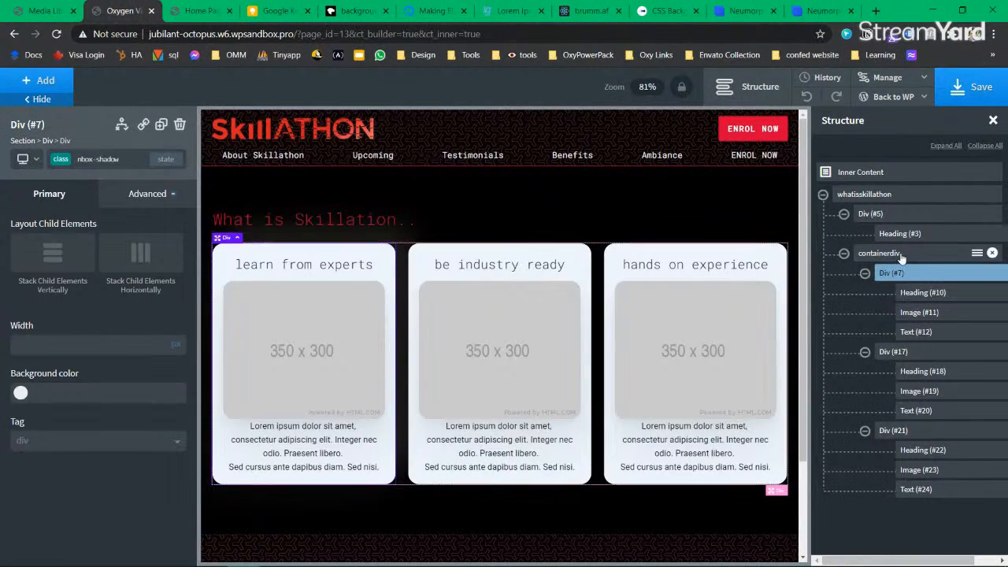
Step: Try #181616 as the containerdiv background, then clear it
{"action": "scroll", "coordinate": [82, 406], "scroll_direction": "down", "scroll_amount": 2}
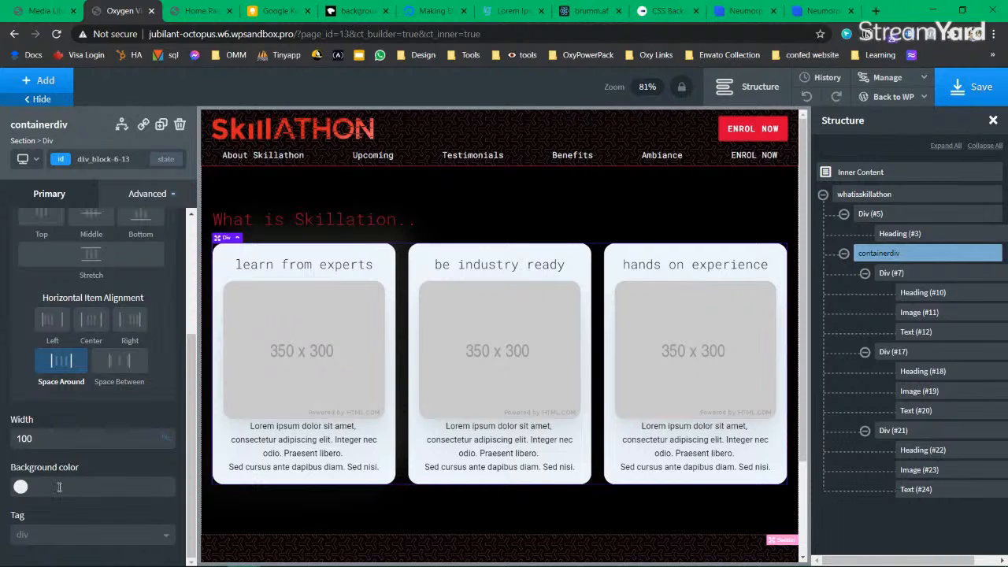
{"action": "left_click", "coordinate": [59, 486]}
{"action": "key", "text": "ctrl+v"}
{"action": "key", "text": "ctrl+a"}
{"action": "key", "text": "BackSpace"}
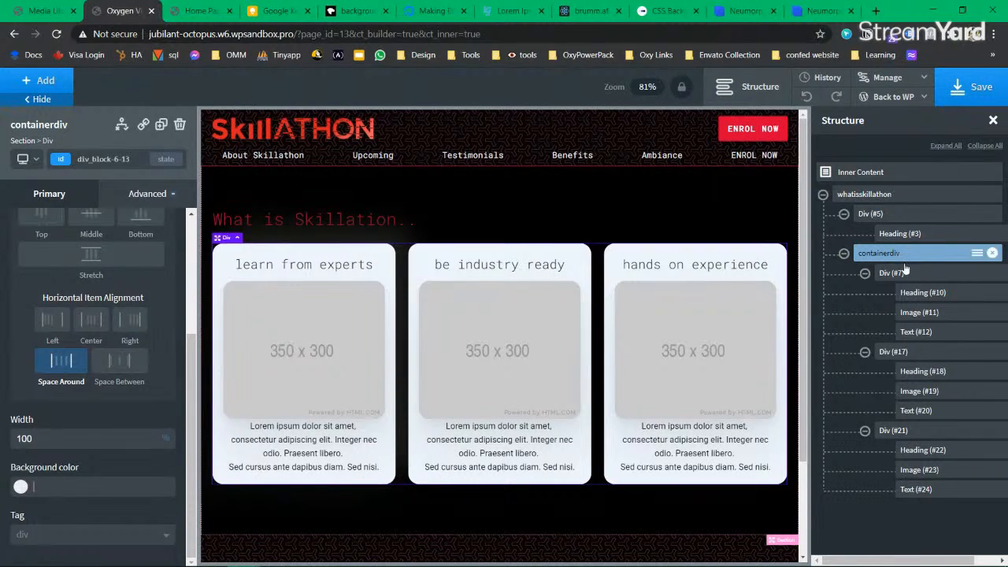
Step: Make the containerdiv background white and clear the whatisskillathon section's black background
{"action": "scroll", "coordinate": [104, 292], "scroll_direction": "up", "scroll_amount": 2}
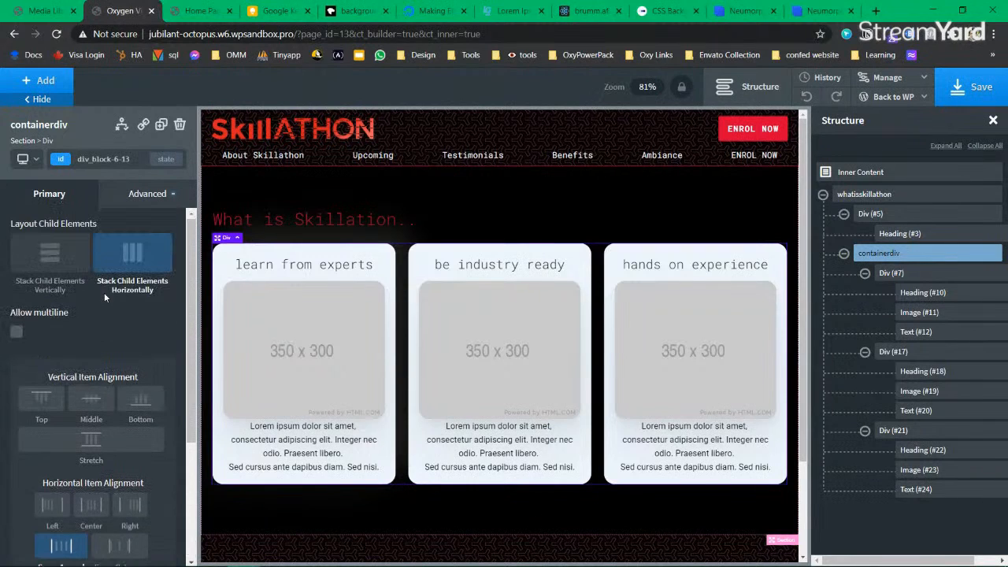
{"action": "left_click", "coordinate": [162, 198]}
{"action": "left_click", "coordinate": [63, 230]}
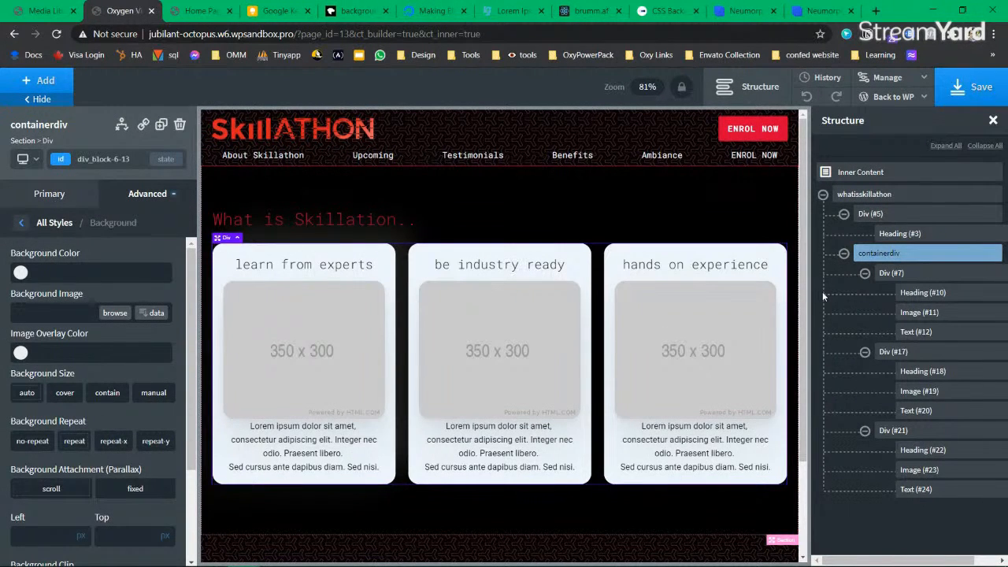
{"action": "left_click", "coordinate": [843, 254]}
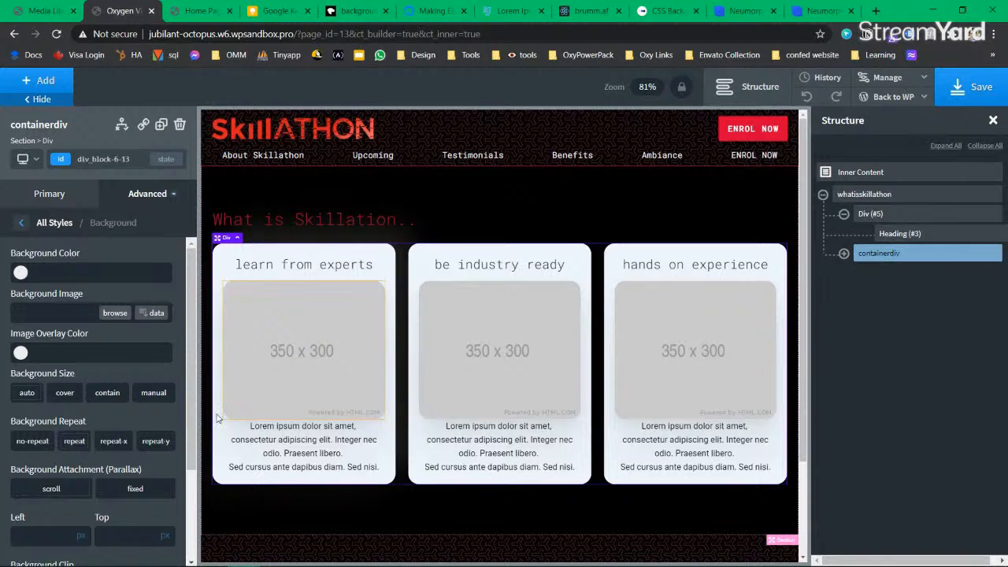
{"action": "scroll", "coordinate": [47, 270], "scroll_direction": "down", "scroll_amount": 3}
{"action": "scroll", "coordinate": [46, 270], "scroll_direction": "up", "scroll_amount": 3}
{"action": "left_click", "coordinate": [22, 273]}
{"action": "left_click", "coordinate": [59, 438]}
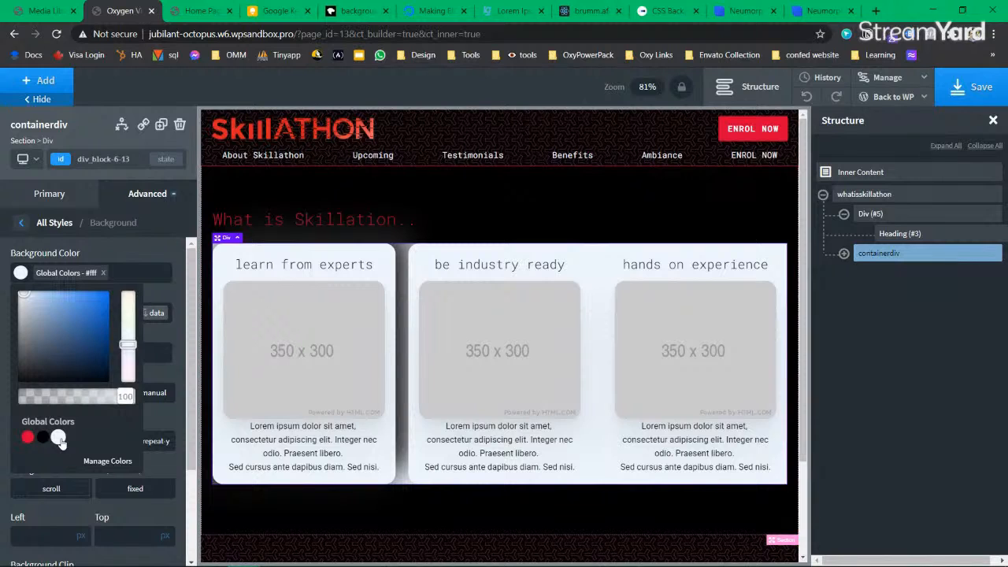
{"action": "left_click", "coordinate": [103, 273]}
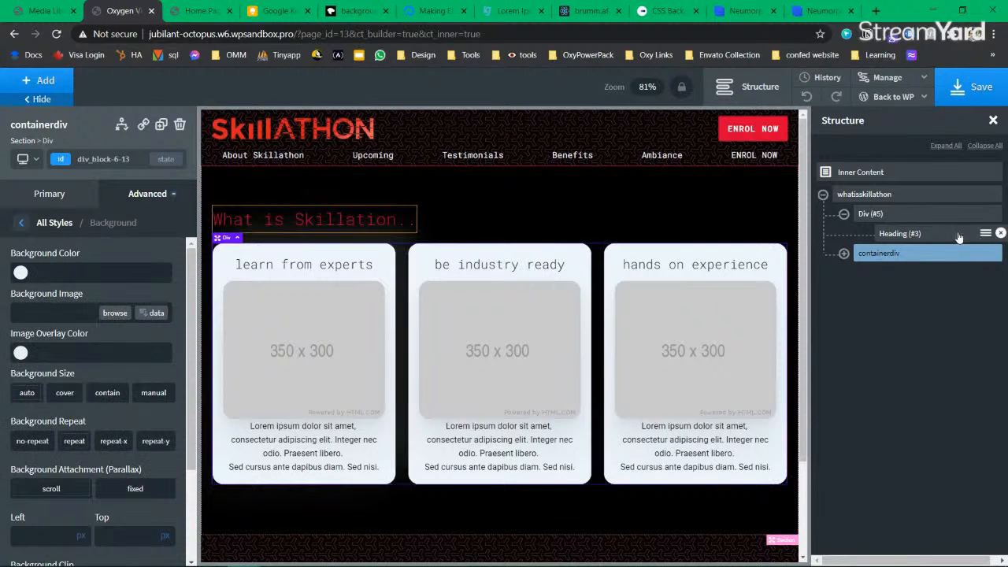
{"action": "left_click", "coordinate": [856, 195]}
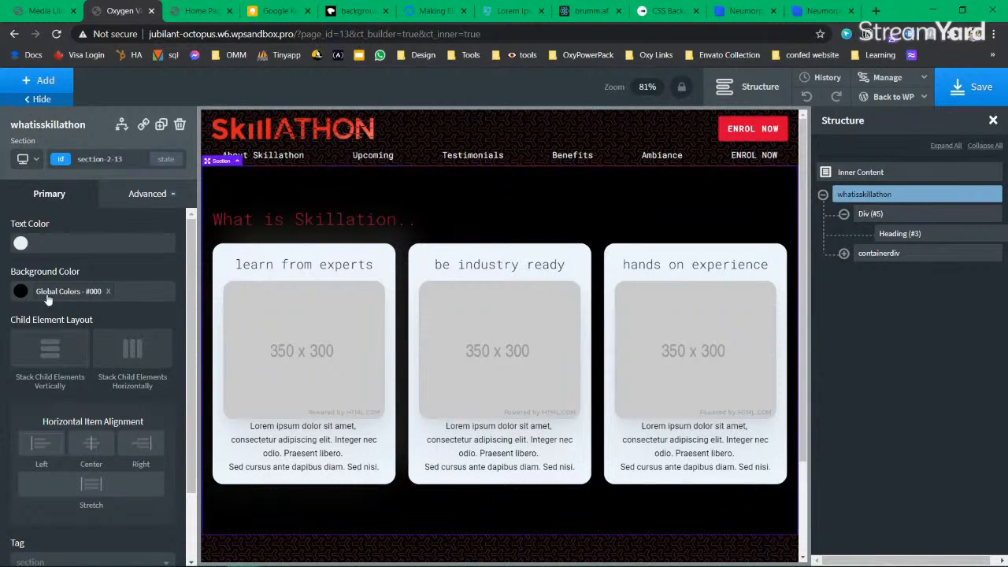
{"action": "left_click", "coordinate": [108, 290]}
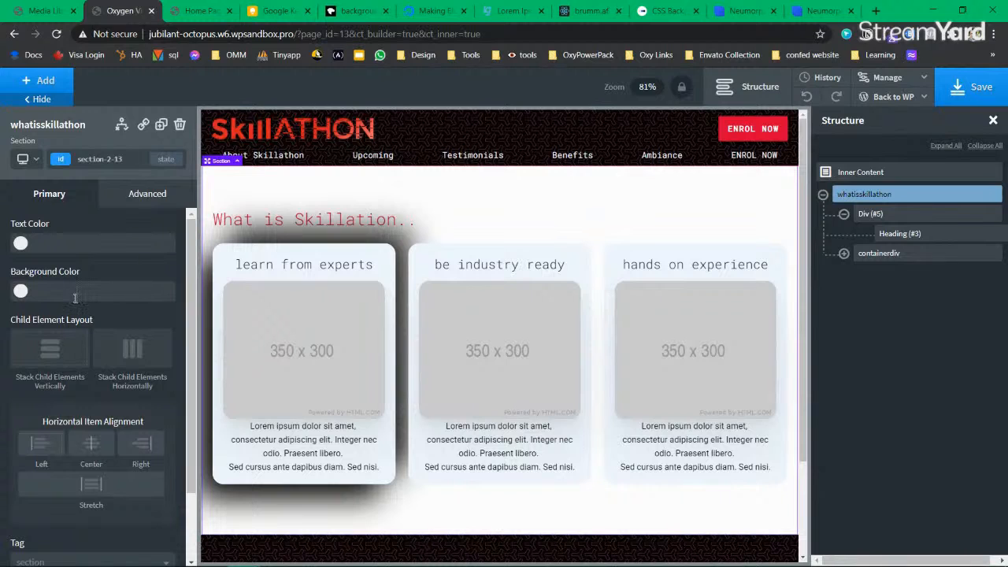
Step: Paste #181616 as the whatisskillathon section background, save, and reload the live home page
{"action": "left_click", "coordinate": [75, 296]}
{"action": "type", "text": "#18161d"}
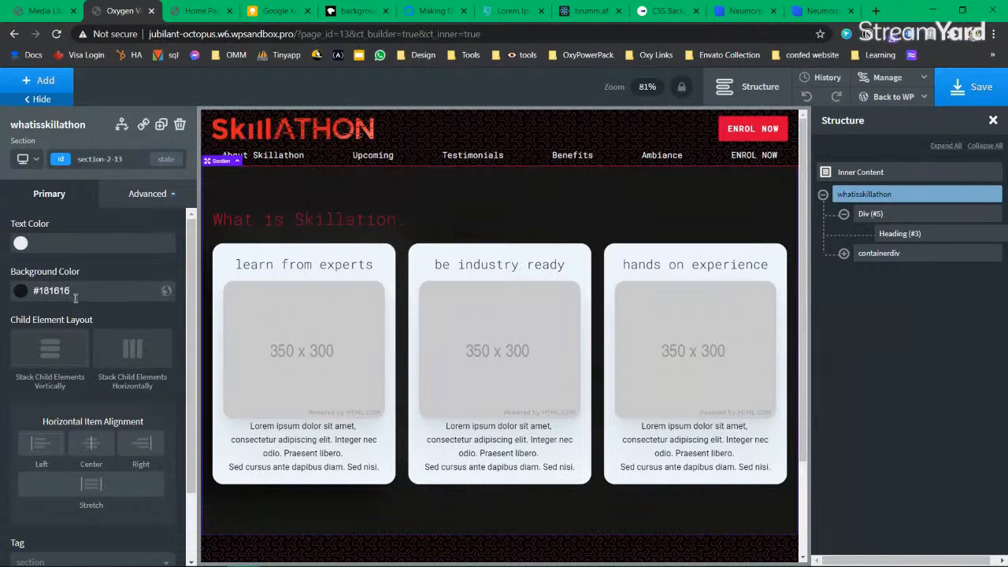
{"action": "left_click", "coordinate": [822, 10]}
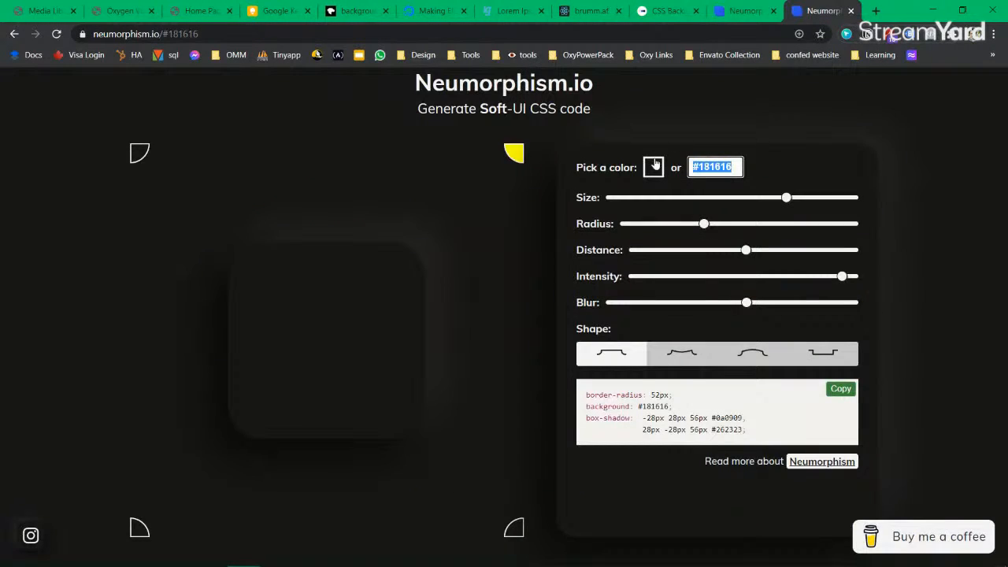
{"action": "left_click", "coordinate": [200, 10]}
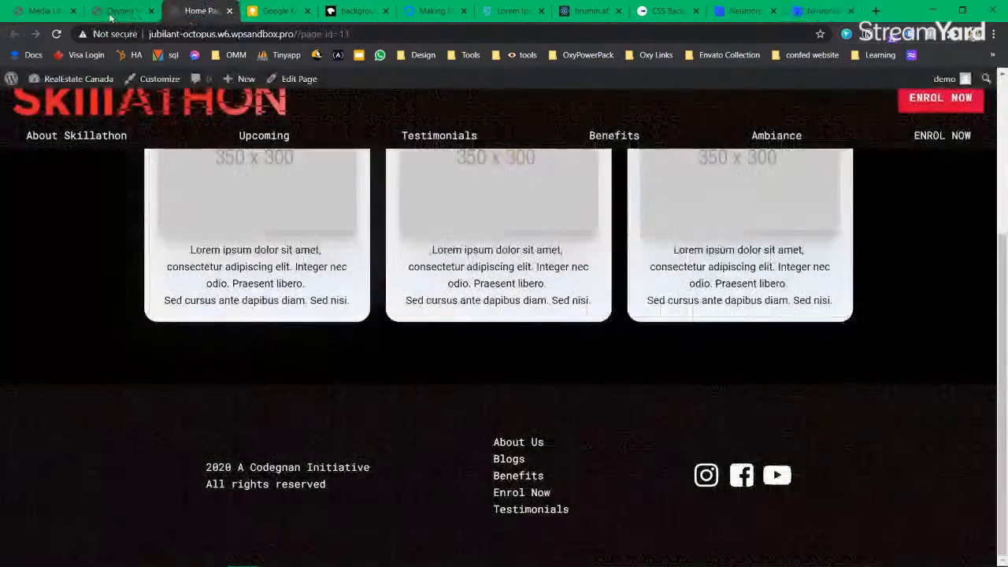
{"action": "left_click", "coordinate": [122, 10]}
{"action": "left_click", "coordinate": [94, 290]}
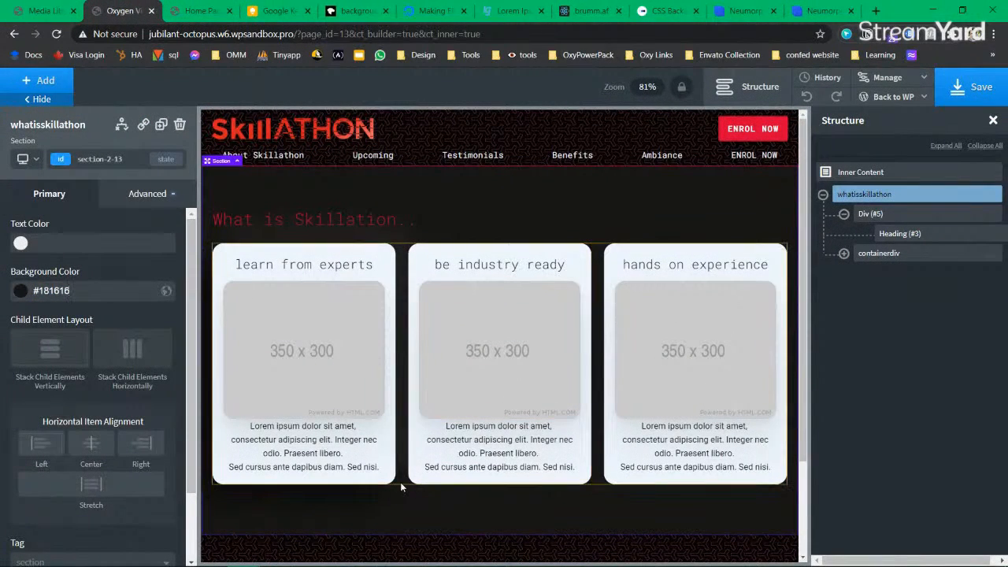
{"action": "left_click", "coordinate": [959, 93]}
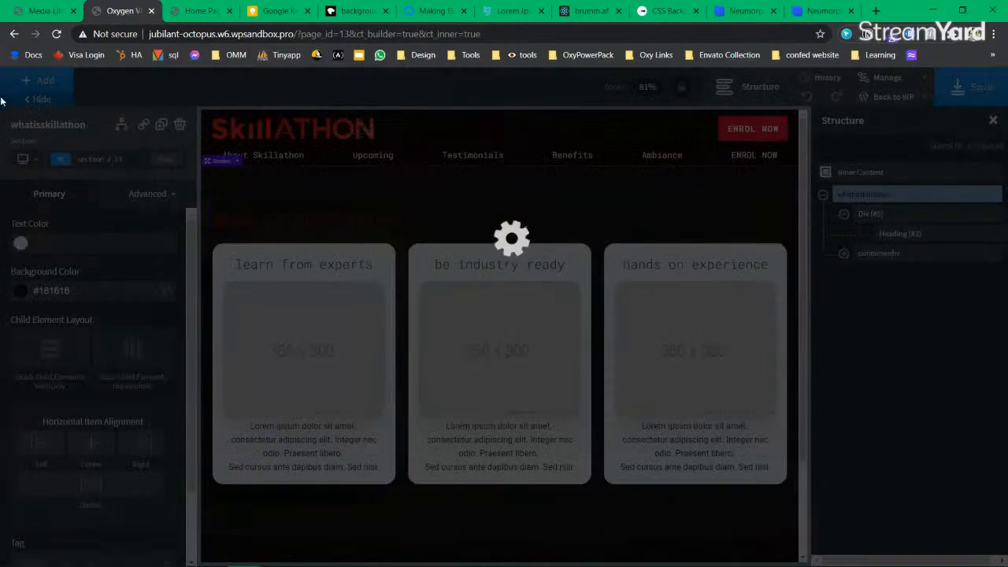
{"action": "left_click", "coordinate": [201, 10]}
{"action": "left_click", "coordinate": [56, 34]}
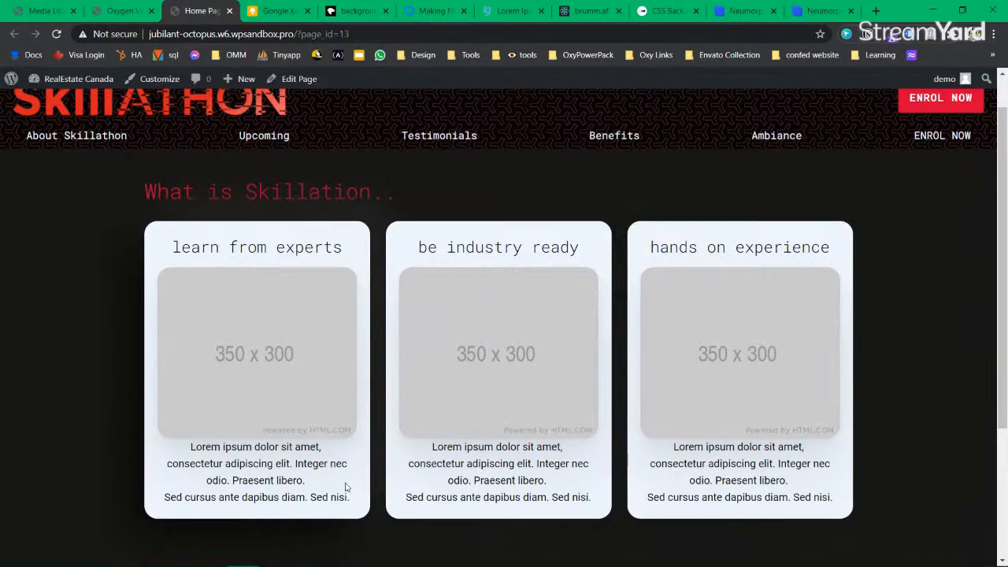
{"action": "left_click", "coordinate": [818, 11]}
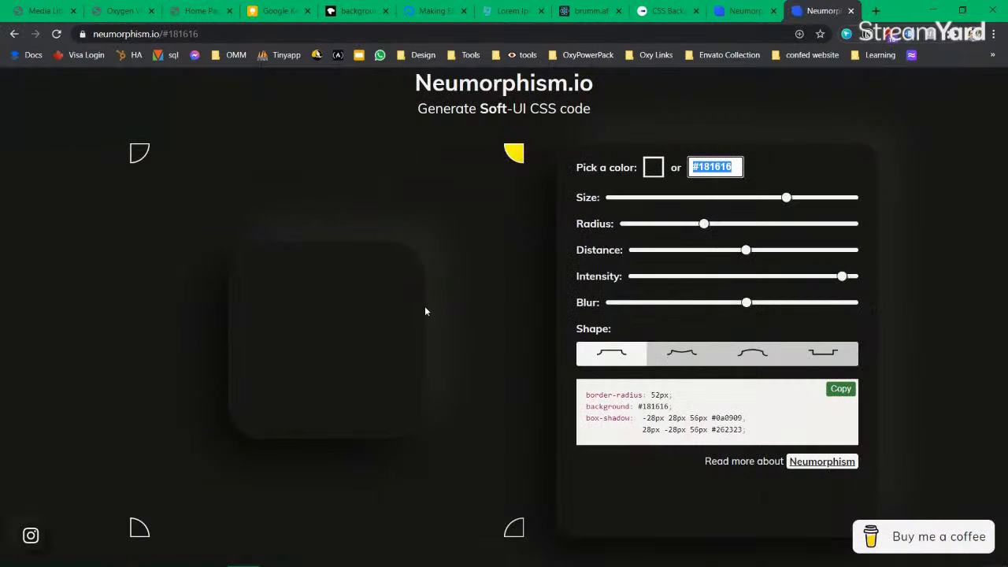
Step: Shrink the box to 228px, raise blur and 40px distance, and pick the curved shape
{"action": "mouse_move", "coordinate": [786, 198]}
{"action": "left_mouse_down"}
{"action": "mouse_move", "coordinate": [742, 197]}
{"action": "mouse_move", "coordinate": [789, 199]}
{"action": "mouse_move", "coordinate": [781, 201]}
{"action": "left_mouse_up"}
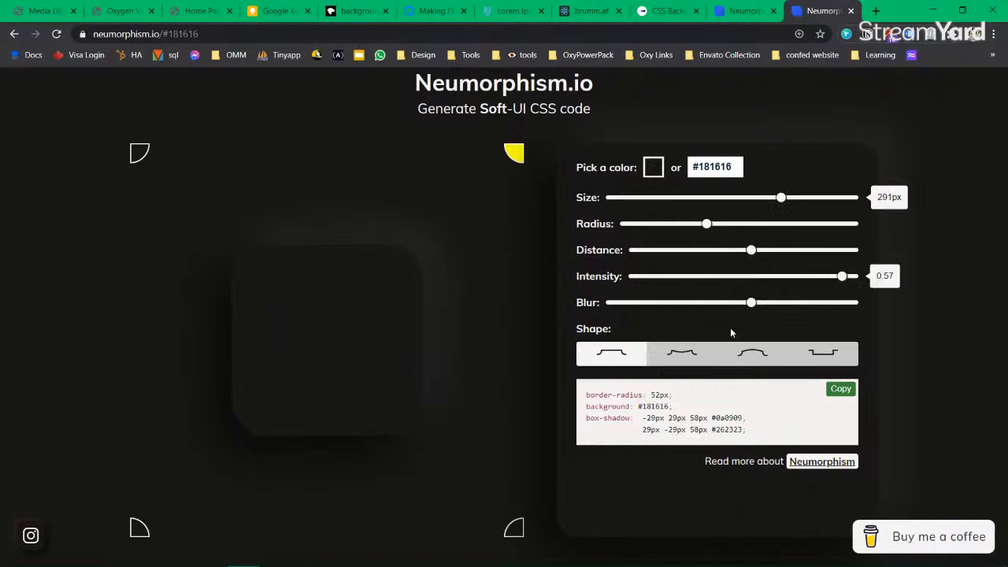
{"action": "left_click", "coordinate": [689, 359]}
{"action": "left_click", "coordinate": [761, 356]}
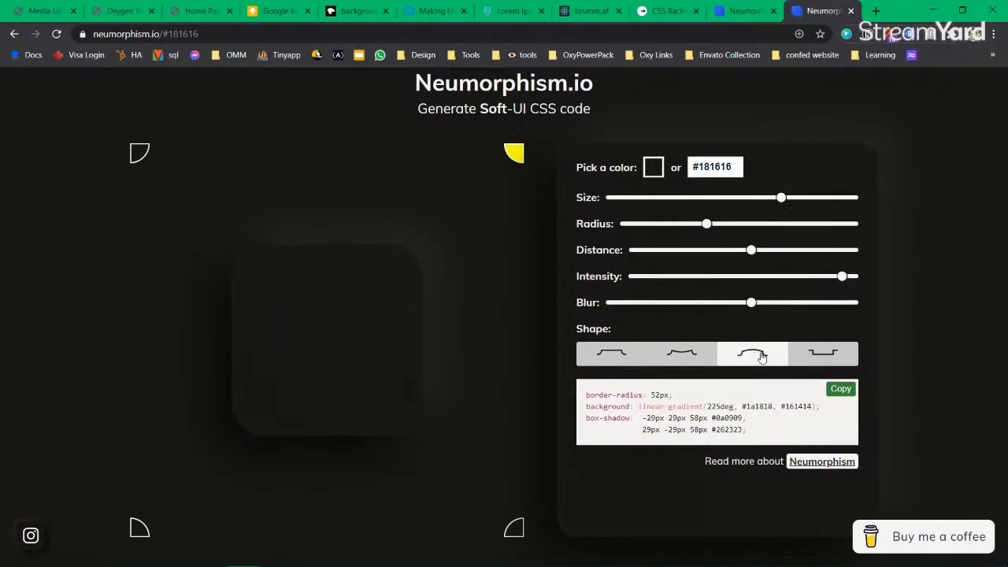
{"action": "left_click", "coordinate": [814, 357]}
{"action": "left_click_drag", "start_coordinate": [754, 306], "coordinate": [581, 306]}
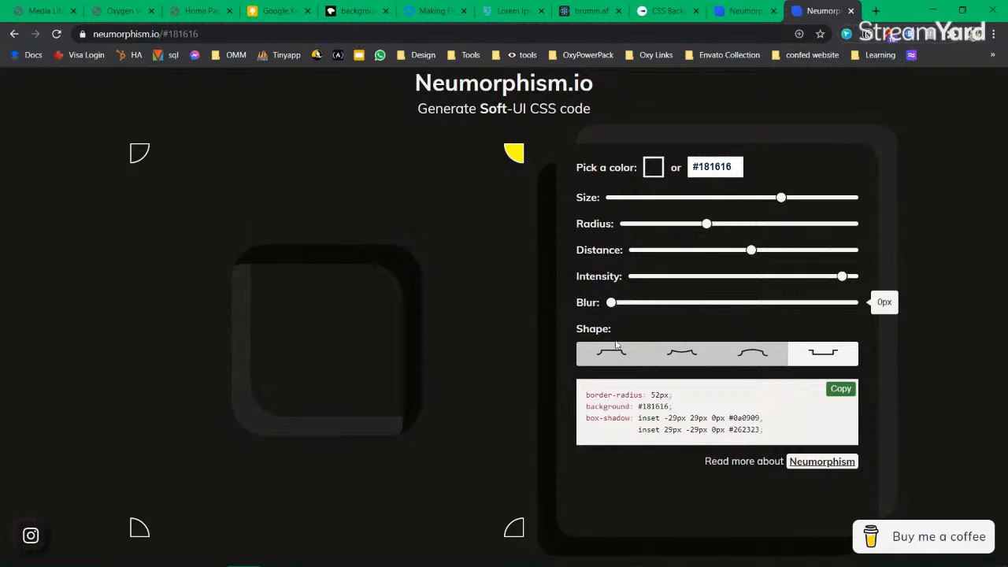
{"action": "left_click", "coordinate": [676, 355]}
{"action": "left_click_drag", "start_coordinate": [611, 303], "coordinate": [764, 308]}
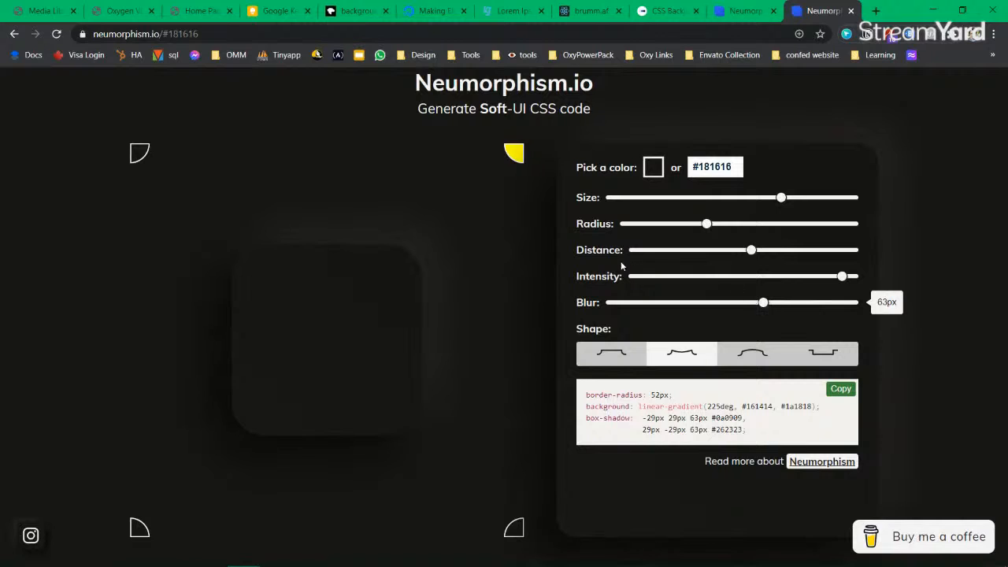
{"action": "left_click_drag", "start_coordinate": [718, 231], "coordinate": [695, 237]}
{"action": "left_click_drag", "start_coordinate": [785, 204], "coordinate": [743, 199]}
{"action": "left_click_drag", "start_coordinate": [711, 254], "coordinate": [804, 254]}
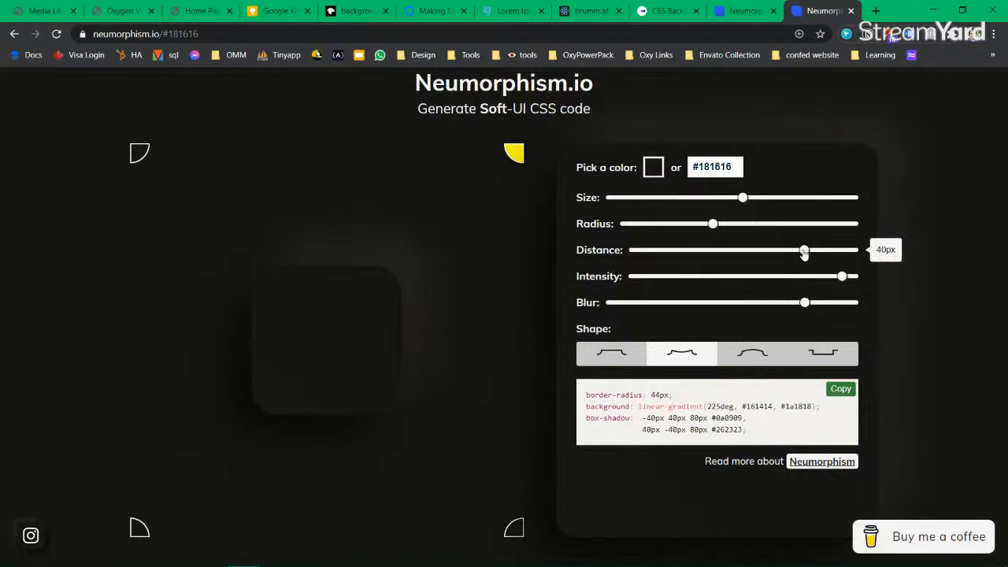
{"action": "left_click", "coordinate": [654, 166]}
Step: Set a white base colour with 16px radius, 49px distance, 0.16 intensity and shorter blur
{"action": "left_click_drag", "start_coordinate": [660, 207], "coordinate": [639, 155]}
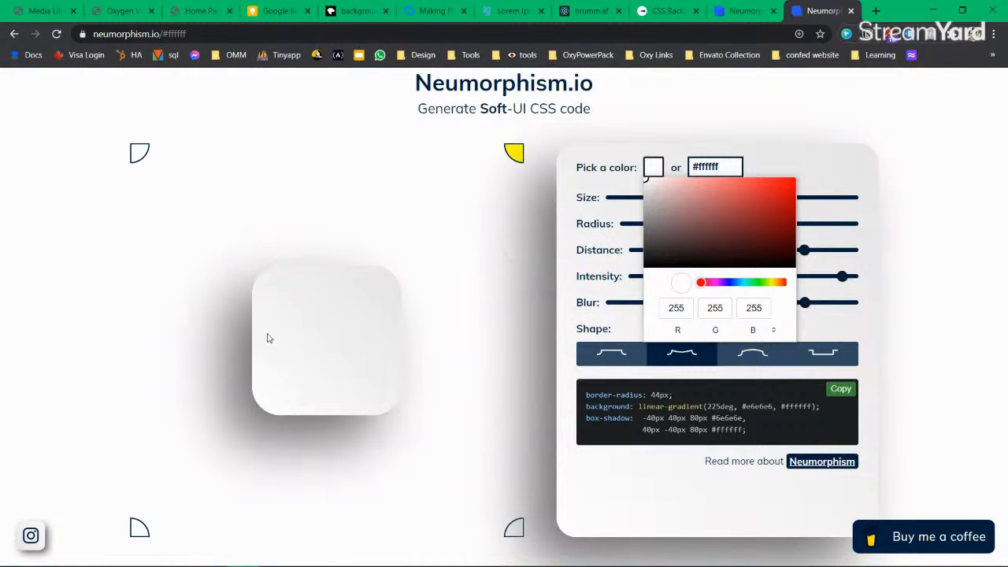
{"action": "mouse_move", "coordinate": [664, 198]}
{"action": "left_mouse_down"}
{"action": "mouse_move", "coordinate": [669, 228]}
{"action": "mouse_move", "coordinate": [650, 266]}
{"action": "mouse_move", "coordinate": [659, 237]}
{"action": "mouse_move", "coordinate": [681, 240]}
{"action": "mouse_move", "coordinate": [749, 198]}
{"action": "mouse_move", "coordinate": [666, 184]}
{"action": "mouse_move", "coordinate": [621, 161]}
{"action": "left_mouse_up"}
{"action": "left_click", "coordinate": [406, 228]}
{"action": "left_click_drag", "start_coordinate": [841, 276], "coordinate": [711, 281]}
{"action": "left_click_drag", "start_coordinate": [712, 223], "coordinate": [658, 224]}
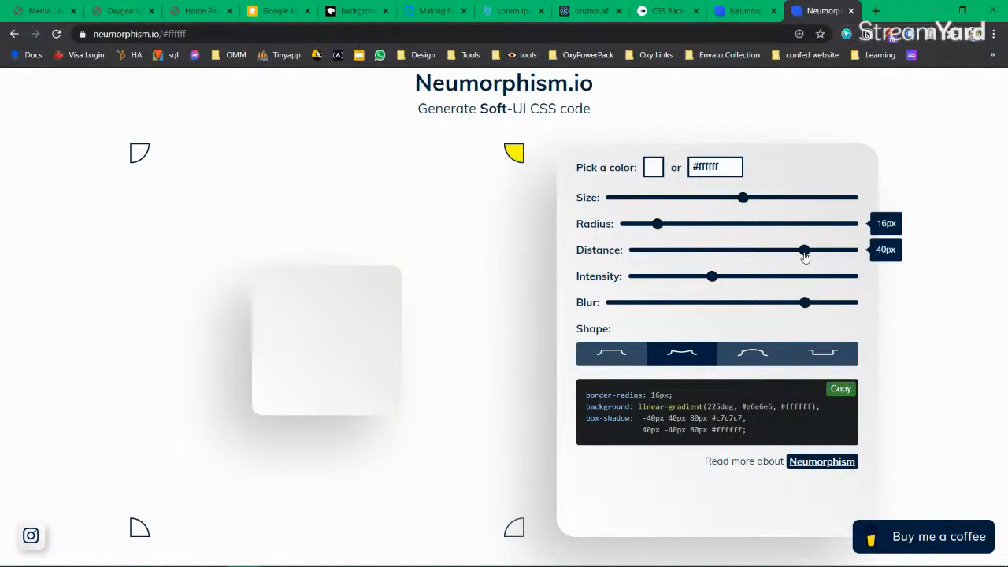
{"action": "left_click_drag", "start_coordinate": [804, 251], "coordinate": [851, 255]}
{"action": "left_click_drag", "start_coordinate": [711, 279], "coordinate": [666, 288]}
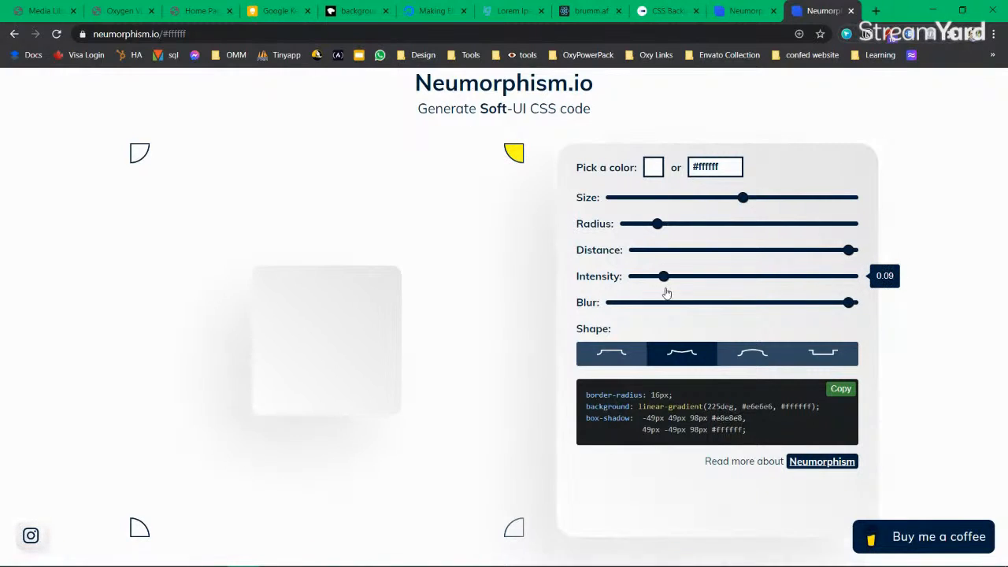
{"action": "left_click_drag", "start_coordinate": [855, 310], "coordinate": [768, 311]}
Step: Settle on 20px radius, 26px distance and stronger intensity in curved shape, and select the CSS
{"action": "left_click", "coordinate": [751, 355]}
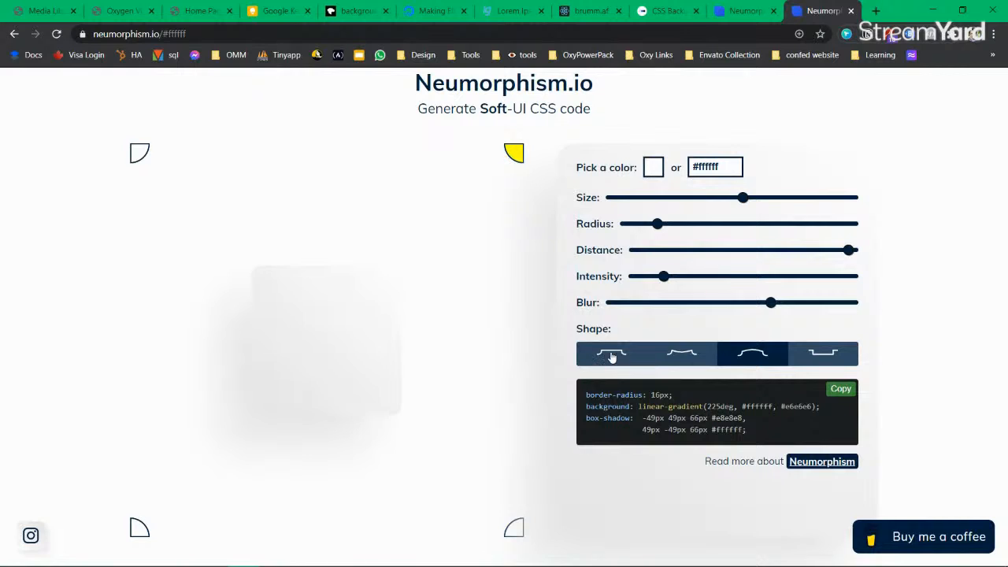
{"action": "left_click", "coordinate": [611, 356]}
{"action": "left_click_drag", "start_coordinate": [665, 227], "coordinate": [795, 206]}
{"action": "left_click_drag", "start_coordinate": [771, 247], "coordinate": [737, 254]}
{"action": "left_click_drag", "start_coordinate": [663, 284], "coordinate": [742, 285]}
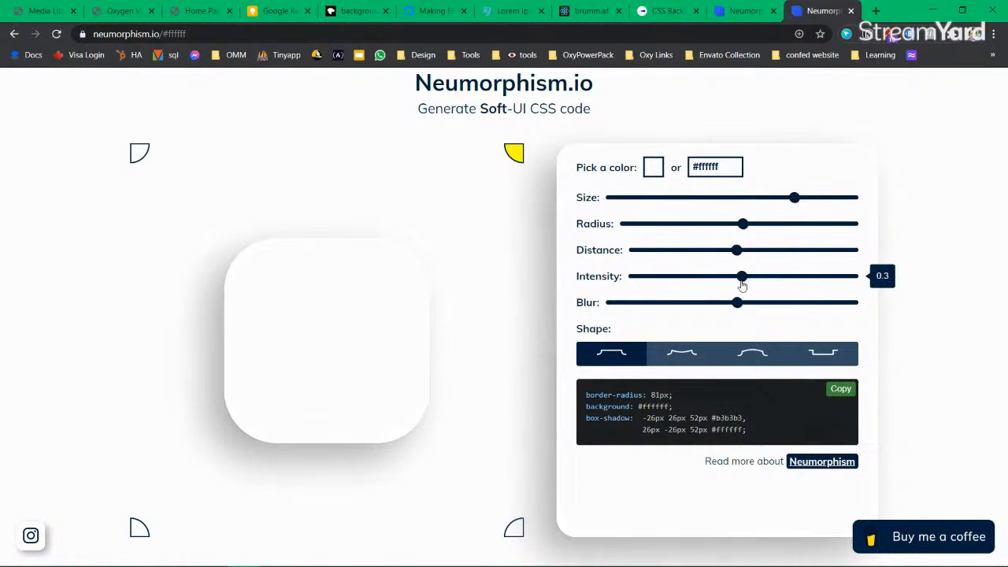
{"action": "left_click_drag", "start_coordinate": [743, 225], "coordinate": [654, 228]}
{"action": "left_click_drag", "start_coordinate": [742, 276], "coordinate": [811, 287]}
{"action": "left_click", "coordinate": [684, 354]}
{"action": "left_click_drag", "start_coordinate": [777, 430], "coordinate": [596, 406]}
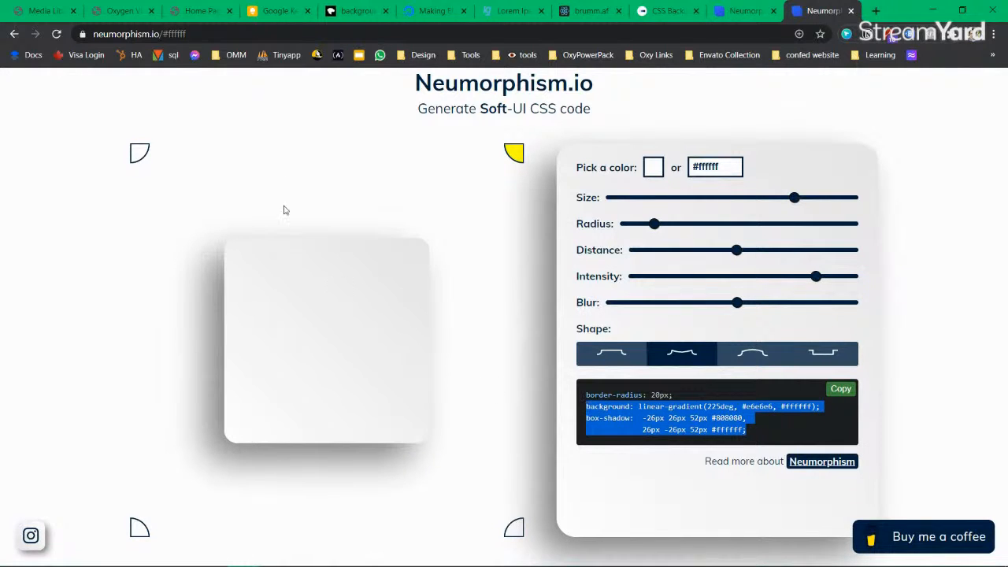
{"action": "left_click", "coordinate": [200, 10]}
Step: Set the whatisskillathon section background to the white global colour
{"action": "left_click", "coordinate": [122, 10]}
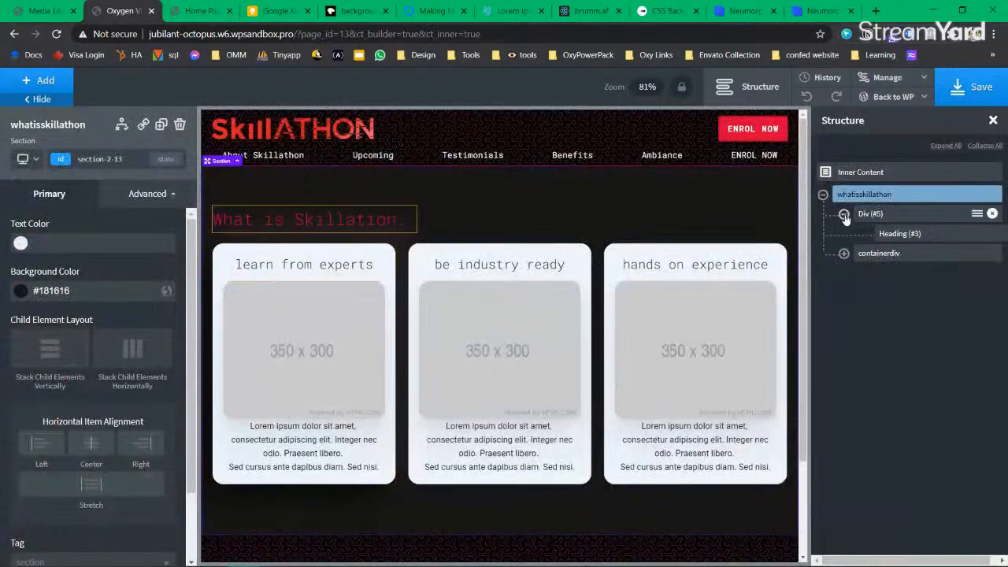
{"action": "left_click", "coordinate": [21, 292]}
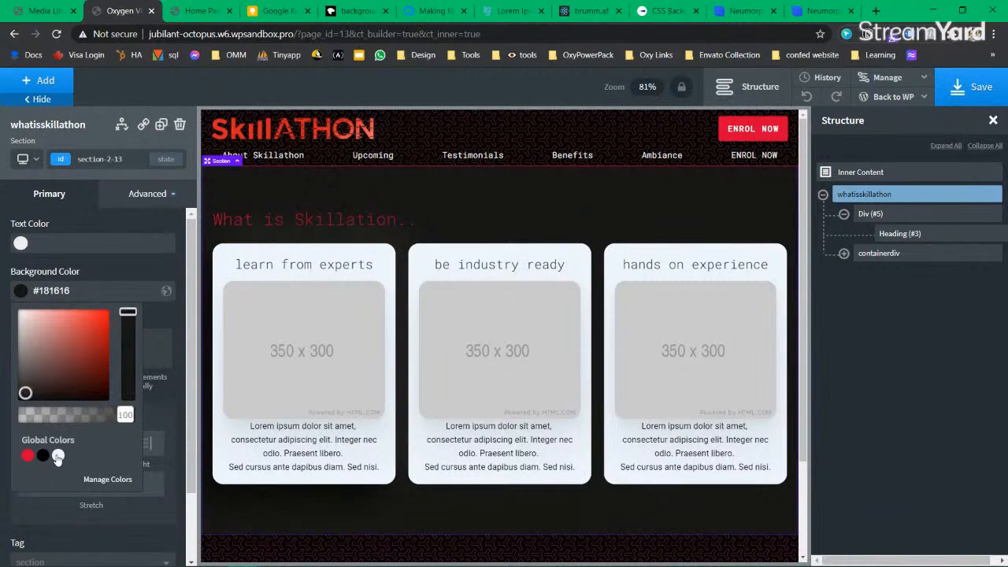
{"action": "left_click", "coordinate": [57, 455]}
{"action": "left_click", "coordinate": [22, 293]}
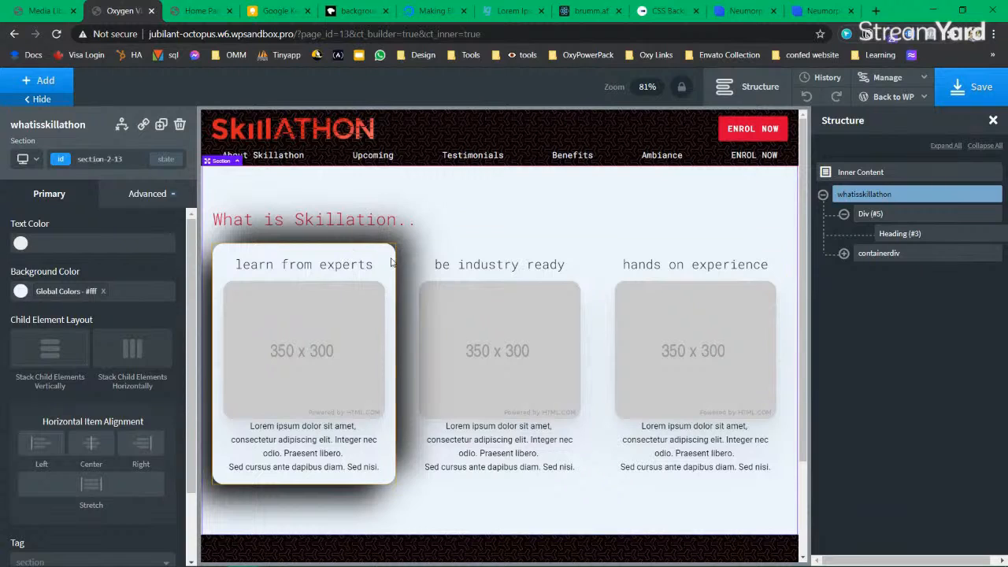
Step: Paste the white soft-UI background and shadow CSS into the first card's custom CSS and save
{"action": "left_click", "coordinate": [843, 253]}
{"action": "left_click", "coordinate": [885, 273]}
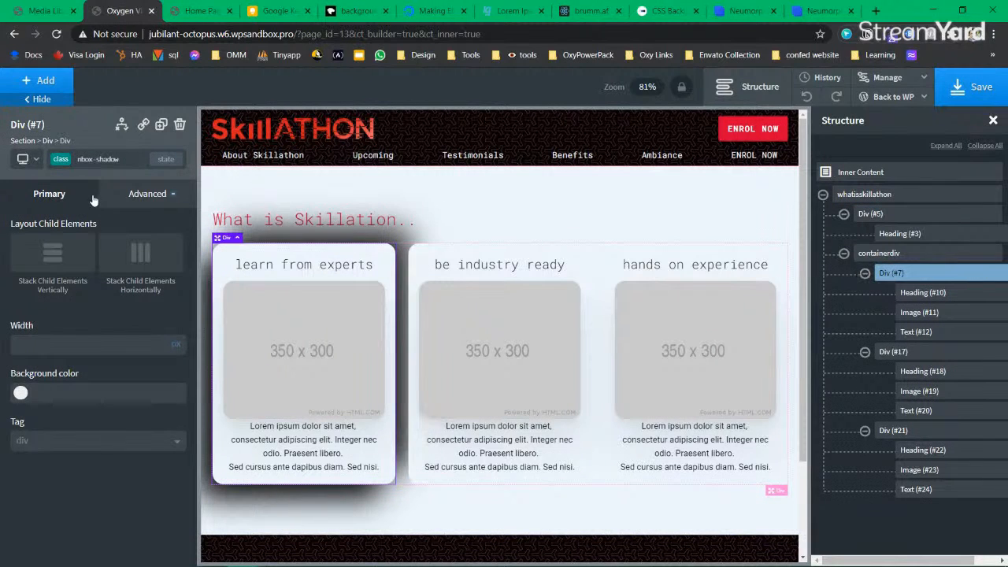
{"action": "left_click", "coordinate": [147, 193]}
{"action": "left_click", "coordinate": [116, 430]}
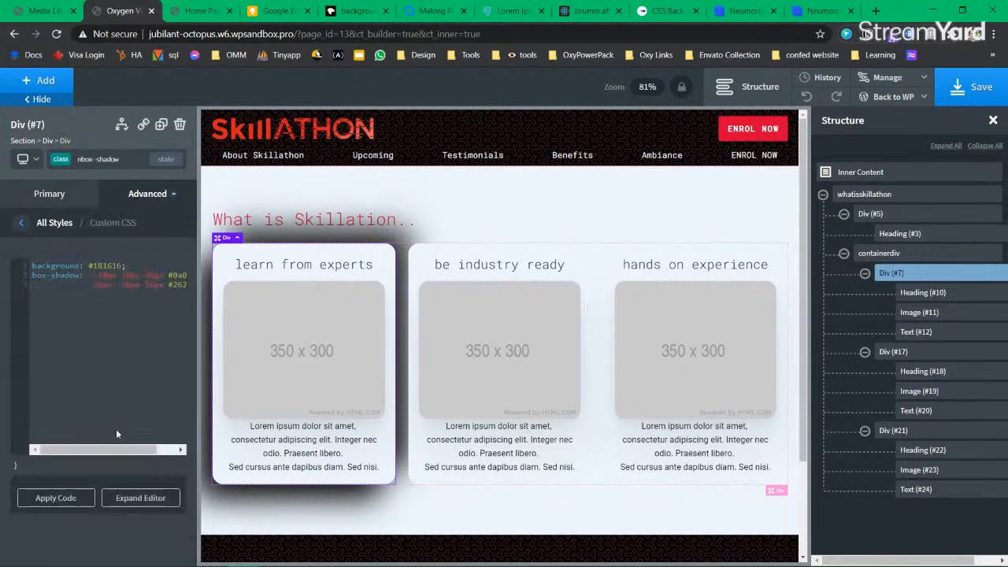
{"action": "left_click", "coordinate": [137, 496]}
{"action": "type", "text": "background: linear-gradient(225deg, #e6e6e6, #ffffff); box-shadow:  -26px 26px 52px #808080,              26px -26px 52px #ffffff;"}
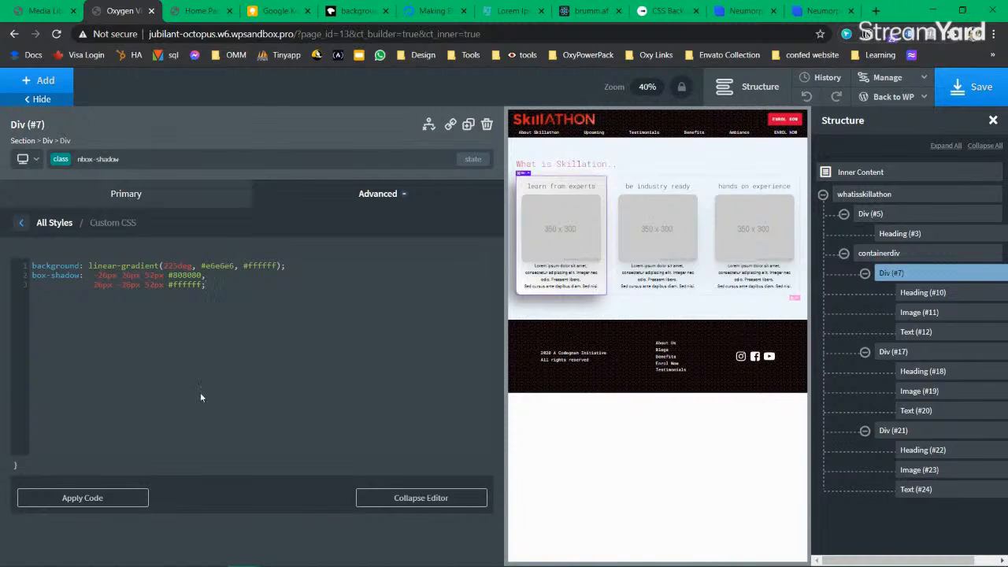
{"action": "left_click", "coordinate": [987, 95]}
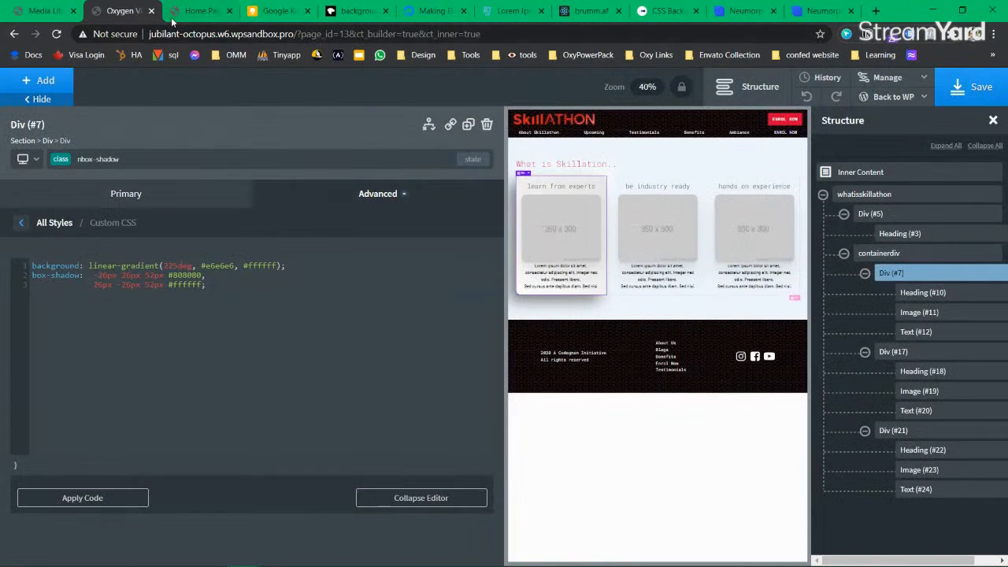
Step: Preview the card on the reloaded live page, then delete its nbox-shadow custom CSS
{"action": "left_click", "coordinate": [173, 14]}
{"action": "left_click", "coordinate": [56, 34]}
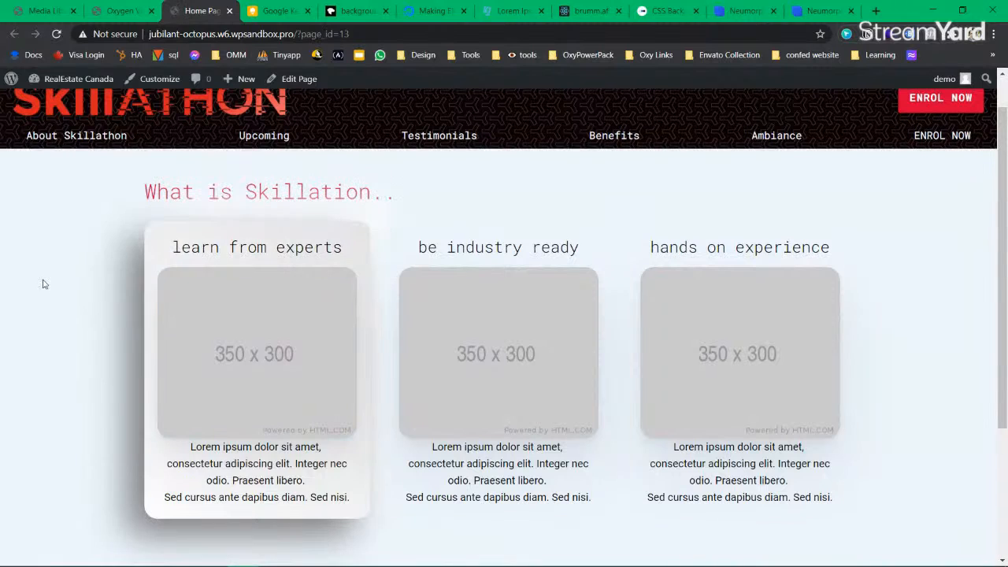
{"action": "left_click_drag", "start_coordinate": [350, 497], "coordinate": [219, 463]}
{"action": "left_click", "coordinate": [219, 463]}
{"action": "left_click", "coordinate": [118, 11]}
{"action": "left_click", "coordinate": [263, 310]}
{"action": "key", "text": "ctrl+a"}
{"action": "key", "text": "BackSpace"}
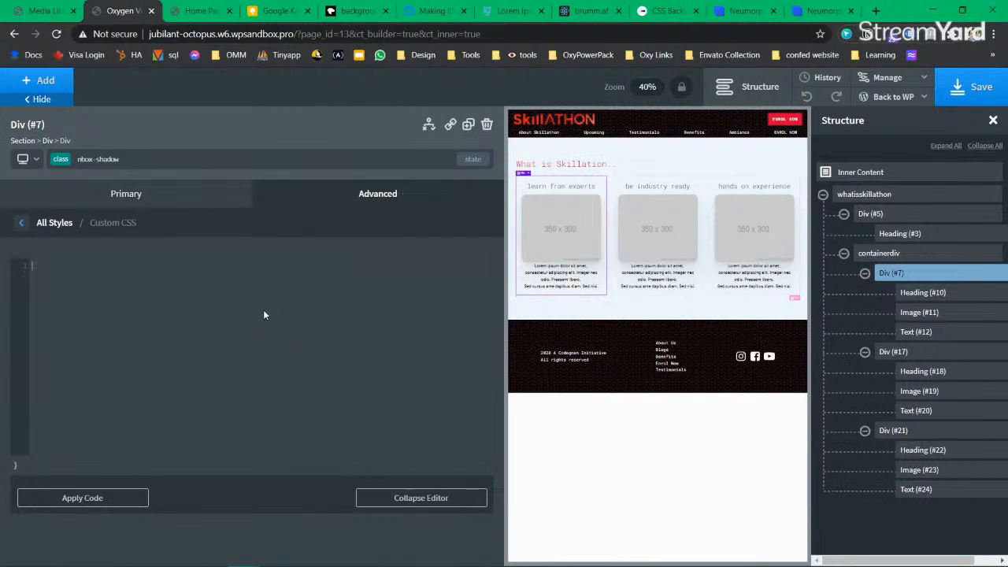
Step: Target the first card's own ID and open its Advanced border settings
{"action": "left_click", "coordinate": [116, 206]}
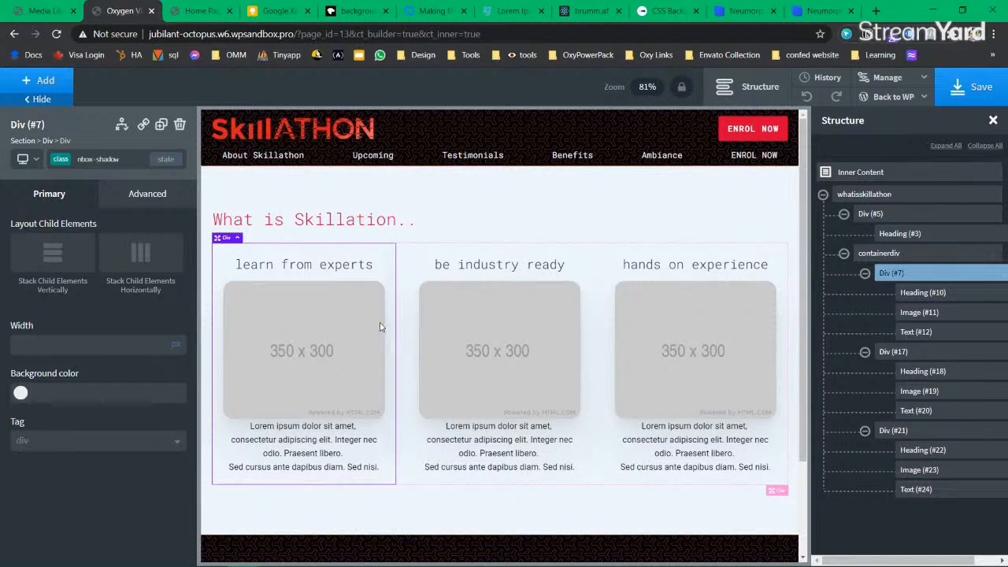
{"action": "left_click", "coordinate": [63, 161]}
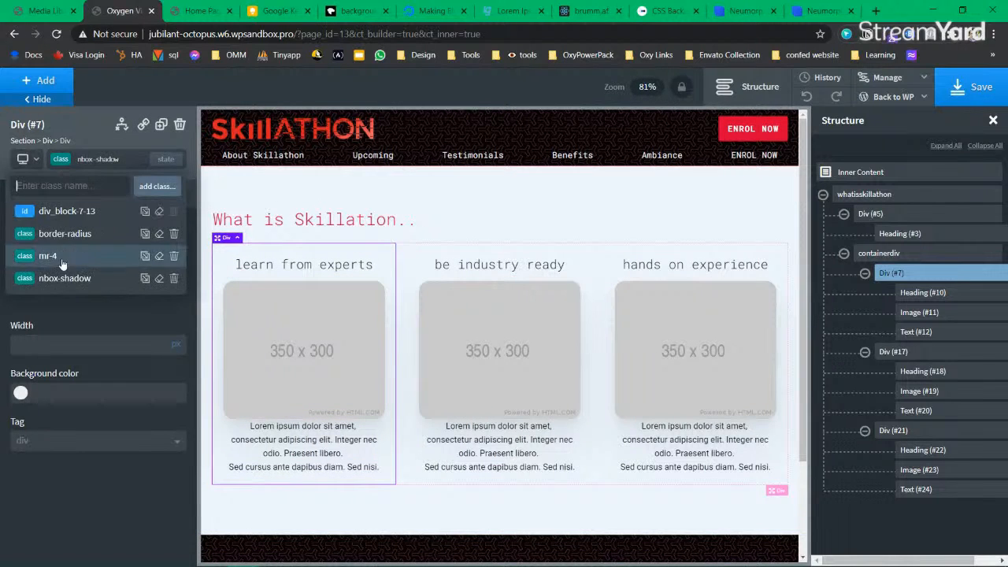
{"action": "left_click", "coordinate": [174, 278]}
{"action": "left_click", "coordinate": [148, 193]}
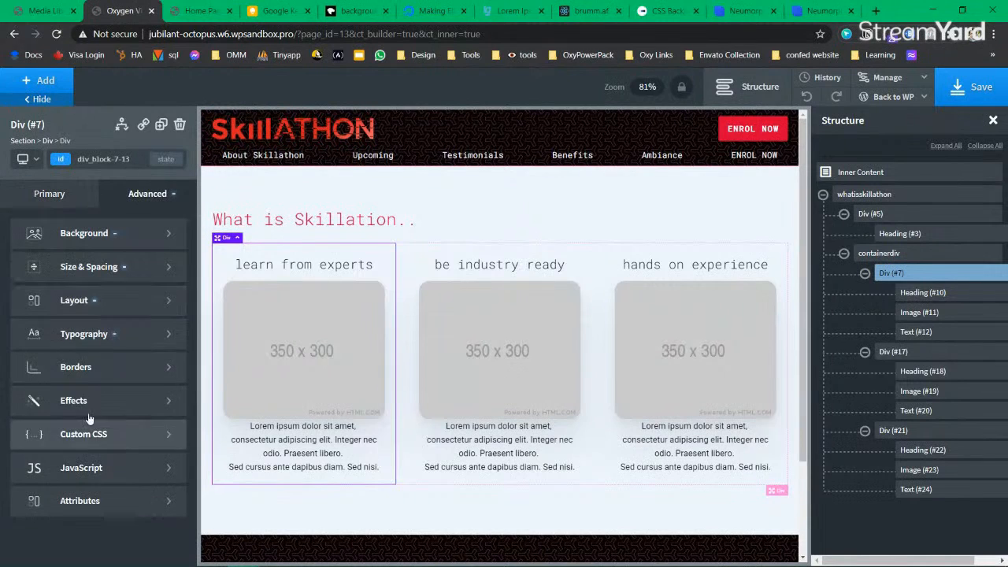
{"action": "left_click", "coordinate": [90, 370]}
{"action": "left_click", "coordinate": [48, 271]}
{"action": "left_click", "coordinate": [52, 296]}
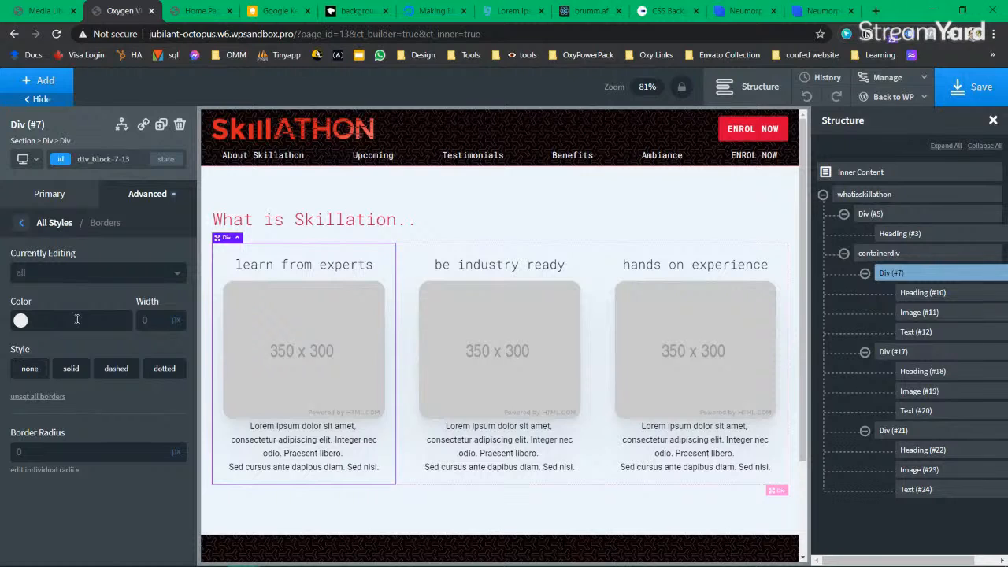
Step: Give the first card a 2px solid border in the black global colour
{"action": "left_click", "coordinate": [21, 320]}
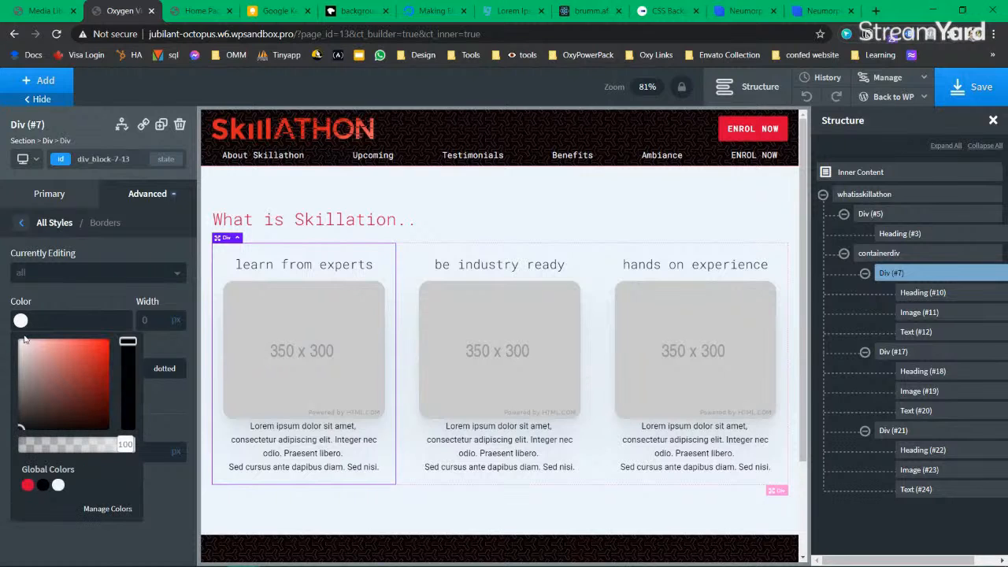
{"action": "left_click", "coordinate": [43, 485]}
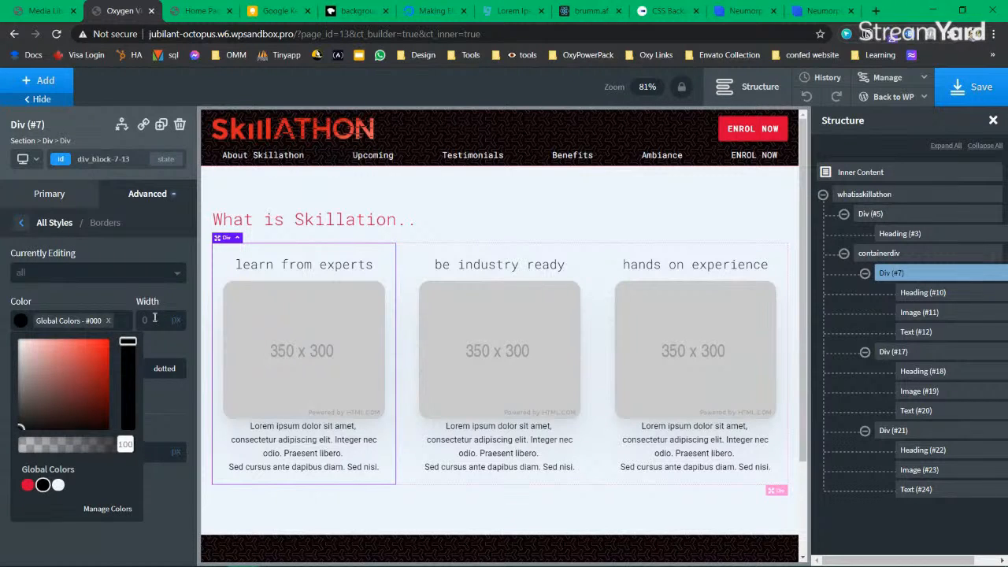
{"action": "left_click", "coordinate": [21, 322]}
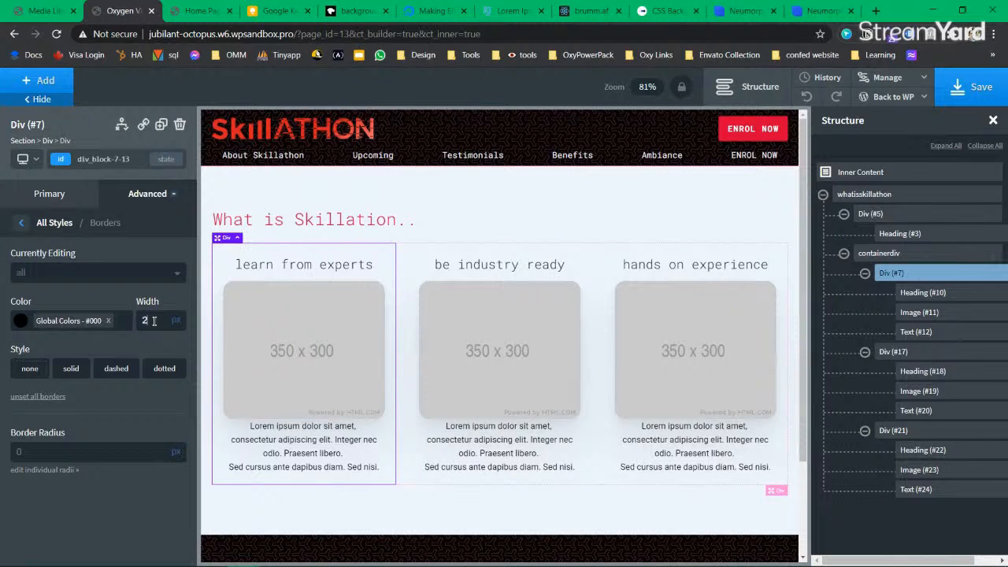
{"action": "left_click", "coordinate": [72, 368]}
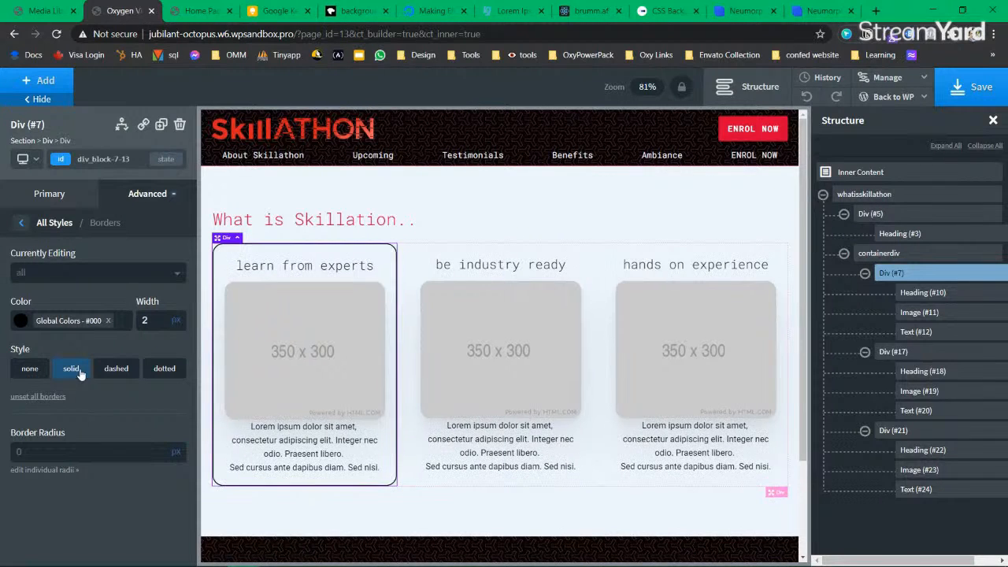
Step: Select the whatisskillathon section, save the page, and switch to Neumorphism.io
{"action": "left_click", "coordinate": [400, 514]}
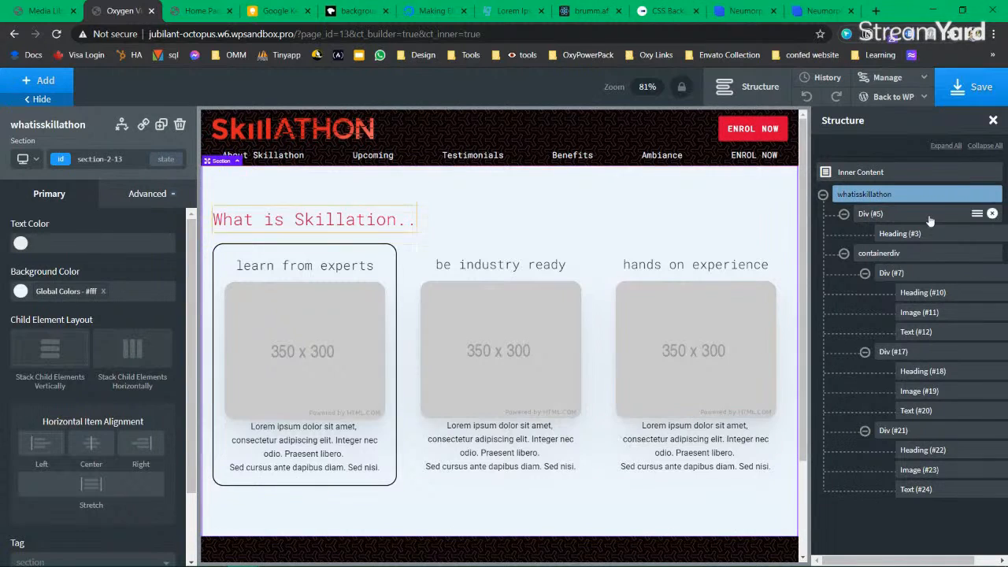
{"action": "left_click", "coordinate": [962, 99]}
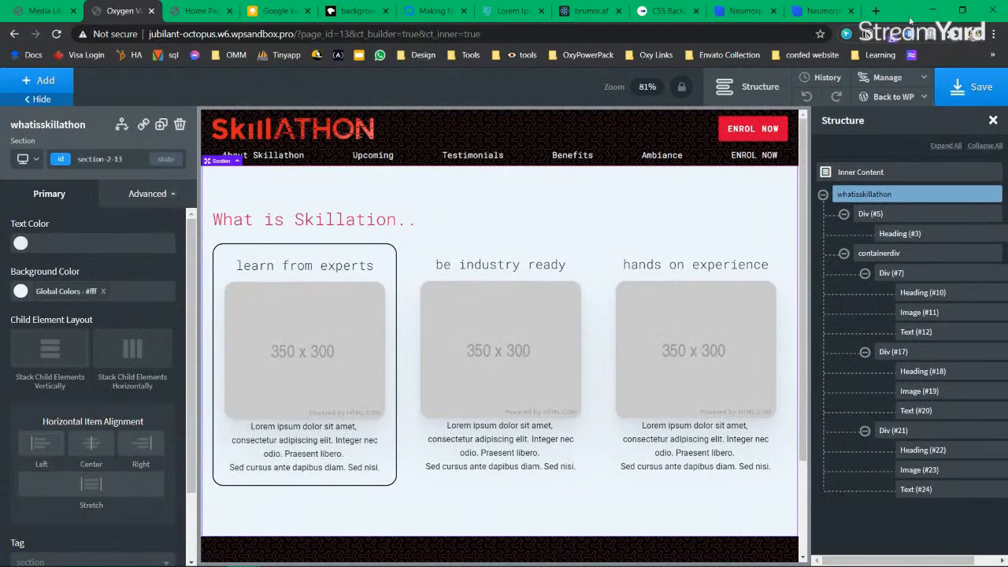
{"action": "left_click", "coordinate": [821, 11]}
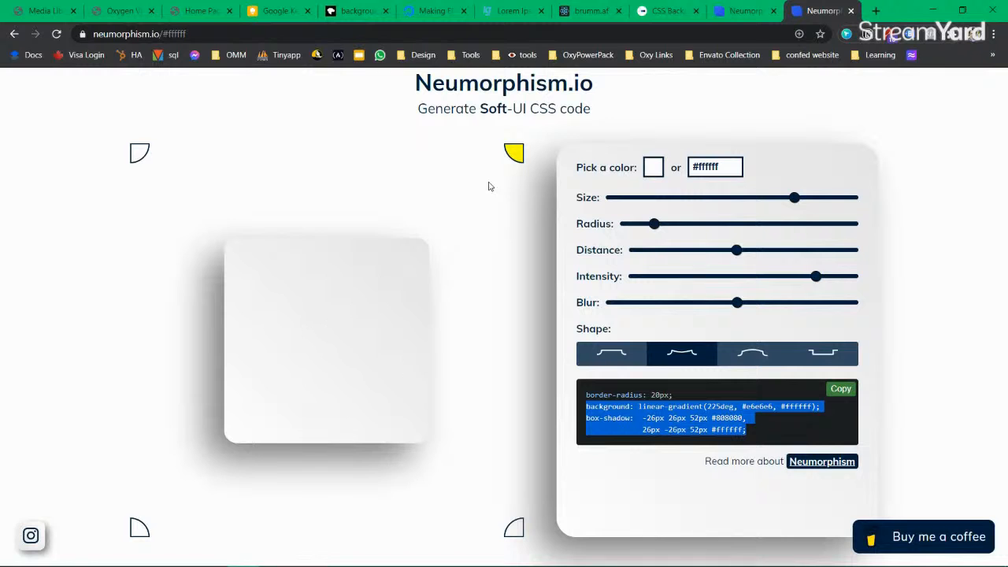
Step: Try a dark #231f1f base colour in the first Neumorphism generator
{"action": "left_click", "coordinate": [653, 167]}
{"action": "mouse_move", "coordinate": [653, 178]}
{"action": "left_mouse_down"}
{"action": "mouse_move", "coordinate": [645, 265]}
{"action": "mouse_move", "coordinate": [661, 250]}
{"action": "mouse_move", "coordinate": [657, 262]}
{"action": "mouse_move", "coordinate": [664, 254]}
{"action": "mouse_move", "coordinate": [671, 264]}
{"action": "mouse_move", "coordinate": [668, 249]}
{"action": "left_mouse_up"}
{"action": "left_click", "coordinate": [738, 11]}
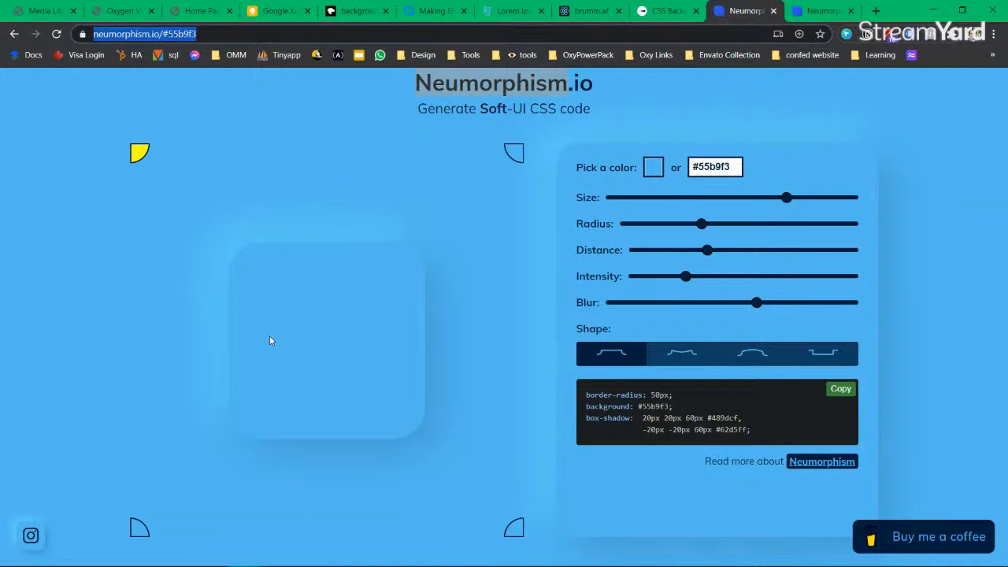
Step: Set the second generator's base colour to red, lightened to #f67e7e, then open a new tab
{"action": "left_click", "coordinate": [656, 171]}
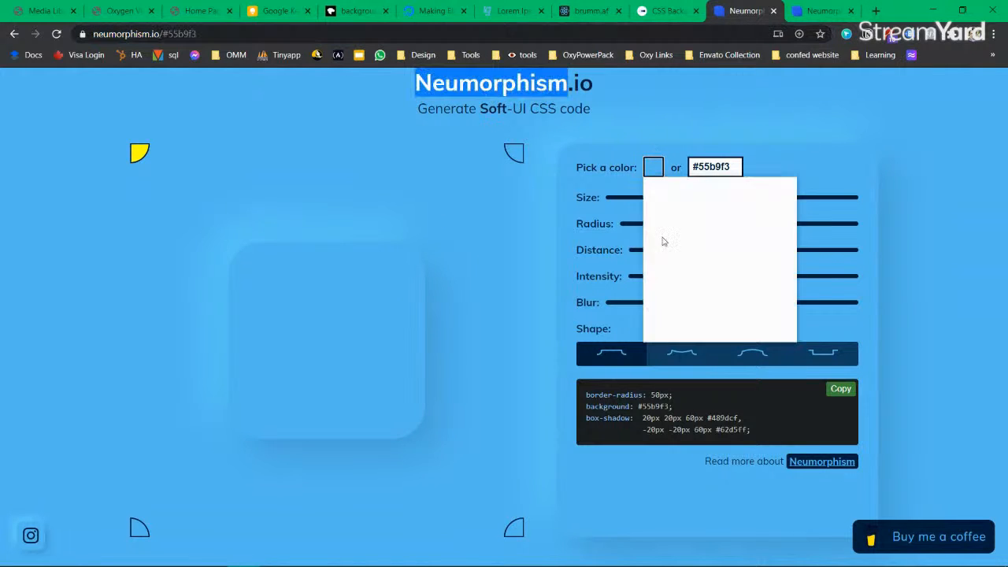
{"action": "left_click_drag", "start_coordinate": [718, 281], "coordinate": [702, 285]}
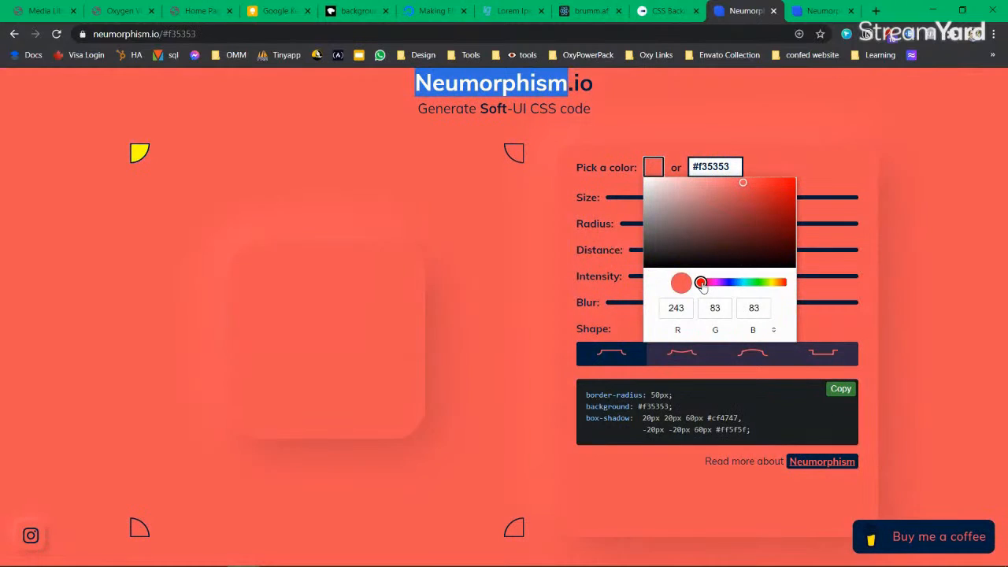
{"action": "left_click_drag", "start_coordinate": [669, 187], "coordinate": [716, 184]}
{"action": "left_click", "coordinate": [876, 11]}
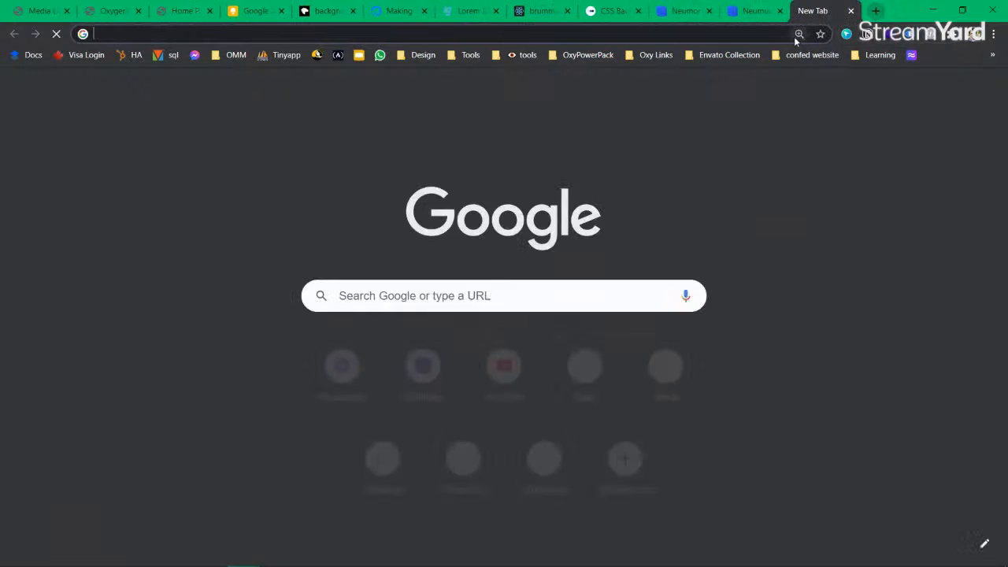
Step: View the Blogs cards on jaswanthch.com at 150% zoom, then go back to Neumorphism.io
{"action": "type", "text": "jaswan"}
{"action": "type", "text": "thch"}
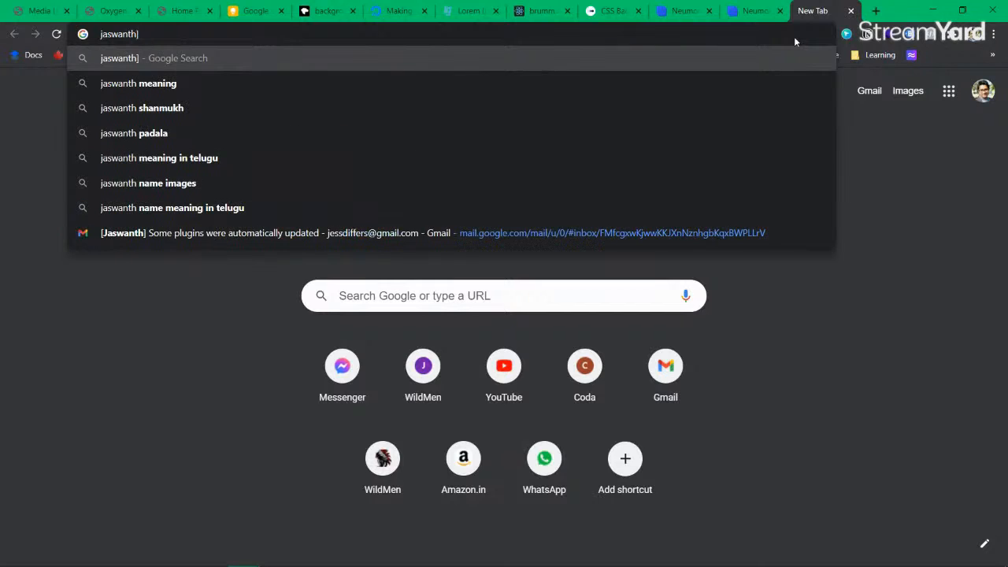
{"action": "type", "text": ".com"}
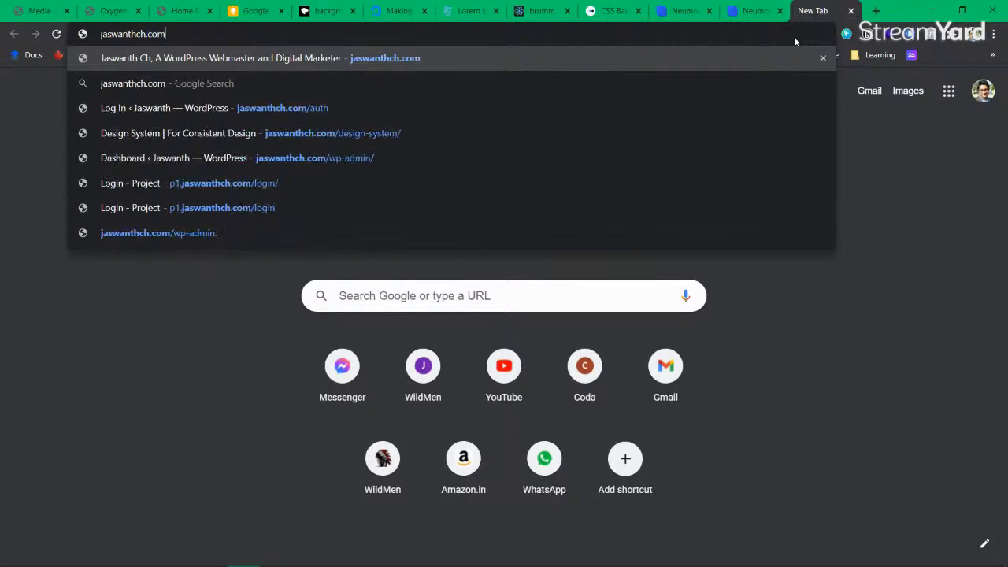
{"action": "key", "text": "Return"}
{"action": "scroll", "coordinate": [511, 307], "scroll_direction": "down", "scroll_amount": 8}
{"action": "key", "text": "ctrl+plus"}
{"action": "key", "text": "ctrl+plus"}
{"action": "key", "text": "ctrl+plus"}
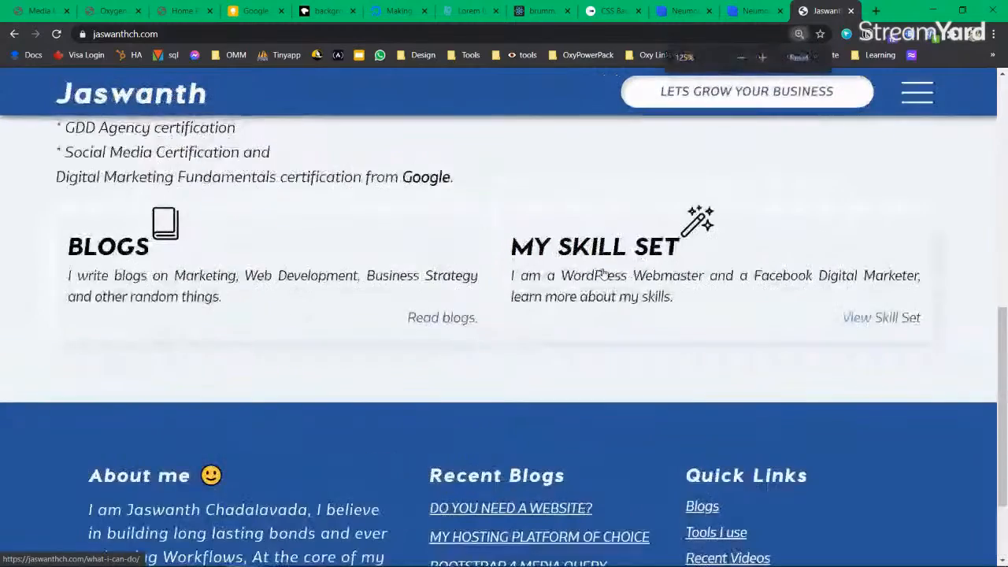
{"action": "key", "text": "ctrl+plus"}
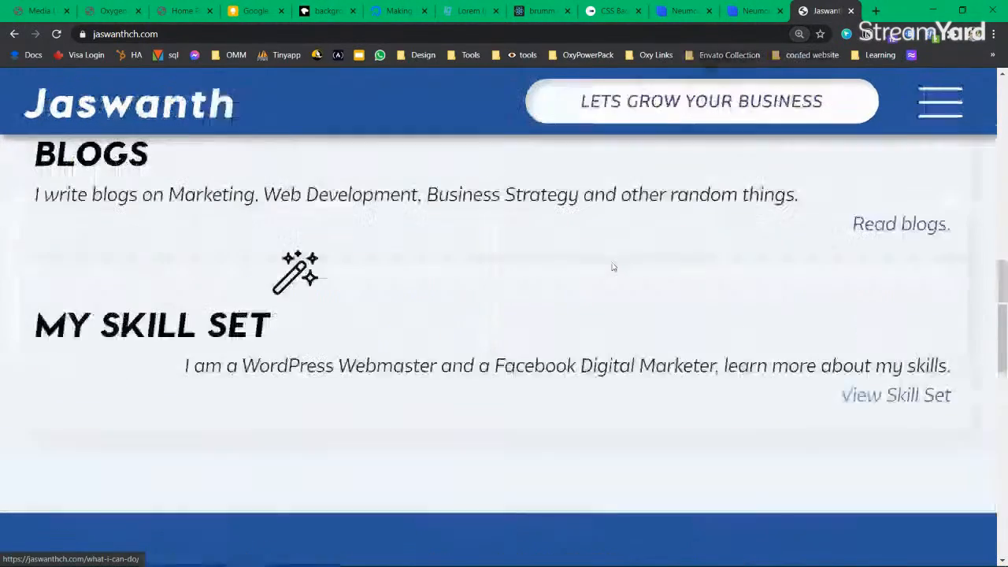
{"action": "key", "text": "ctrl+minus"}
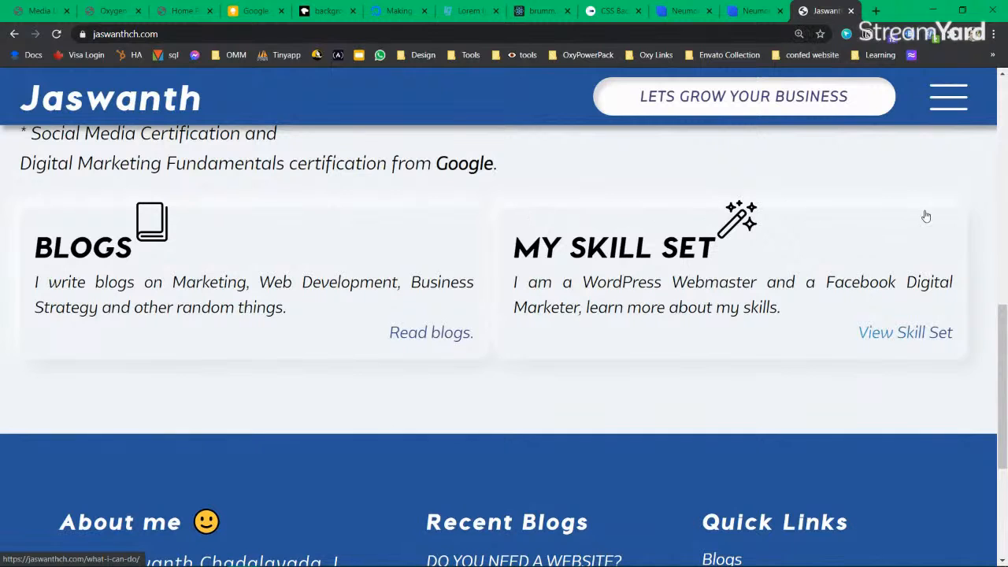
{"action": "left_click", "coordinate": [755, 13]}
{"action": "left_click_drag", "start_coordinate": [415, 83], "coordinate": [607, 85]}
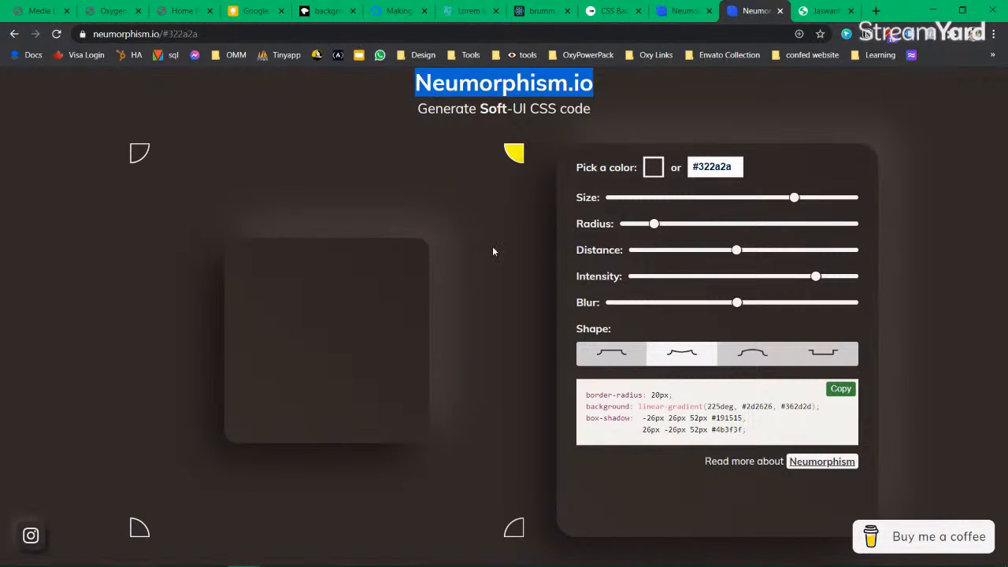
Step: Darken the Neumorphism base colour to near-black #131010
{"action": "left_click", "coordinate": [653, 167]}
{"action": "mouse_move", "coordinate": [654, 254]}
{"action": "left_mouse_down"}
{"action": "mouse_move", "coordinate": [650, 262]}
{"action": "mouse_move", "coordinate": [666, 262]}
{"action": "left_mouse_up"}
{"action": "left_click", "coordinate": [461, 302]}
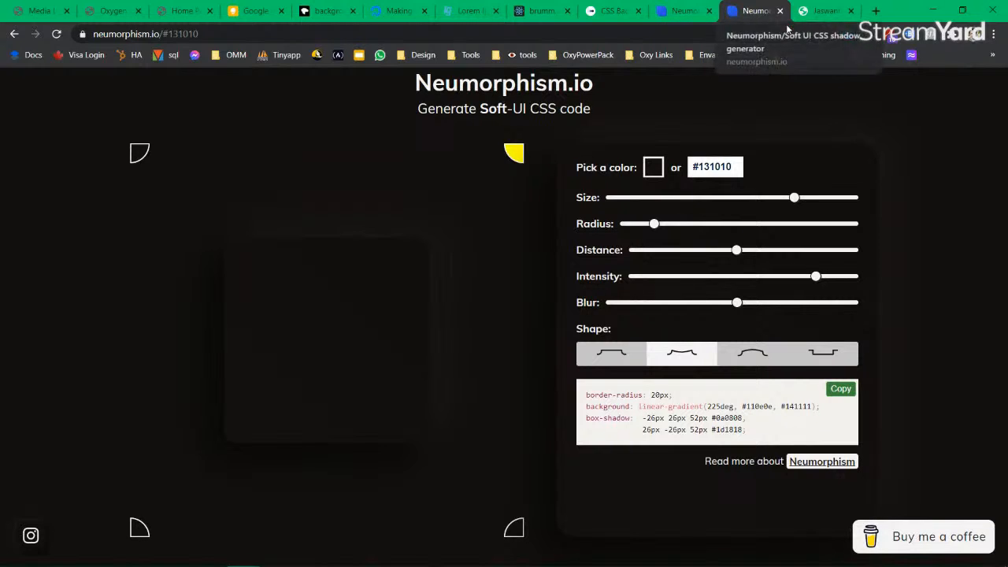
Step: Select the generator's page address, then close the Neumorphism tab
{"action": "left_click", "coordinate": [242, 40]}
{"action": "key", "text": "shift+Home"}
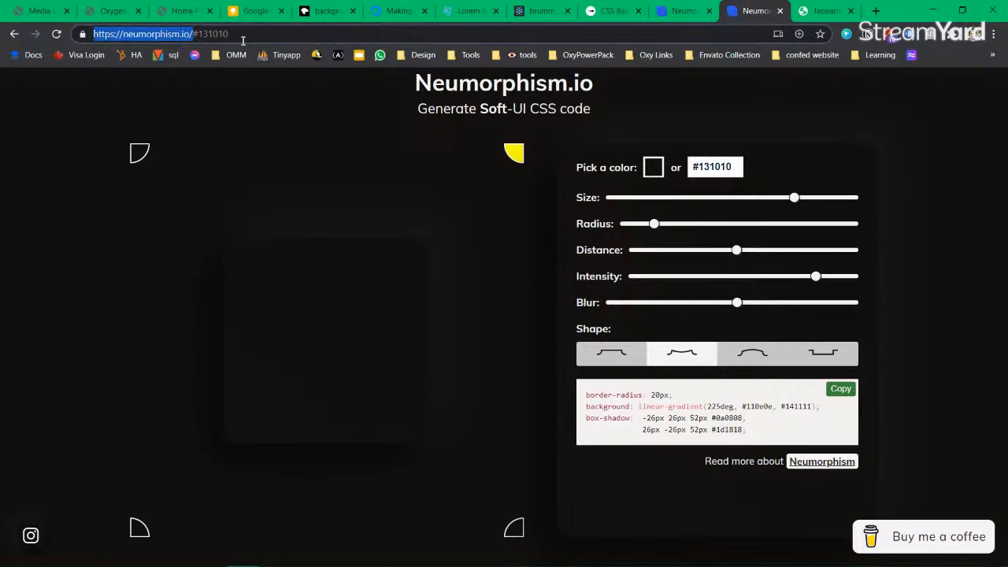
{"action": "key", "text": "alt+Tab"}
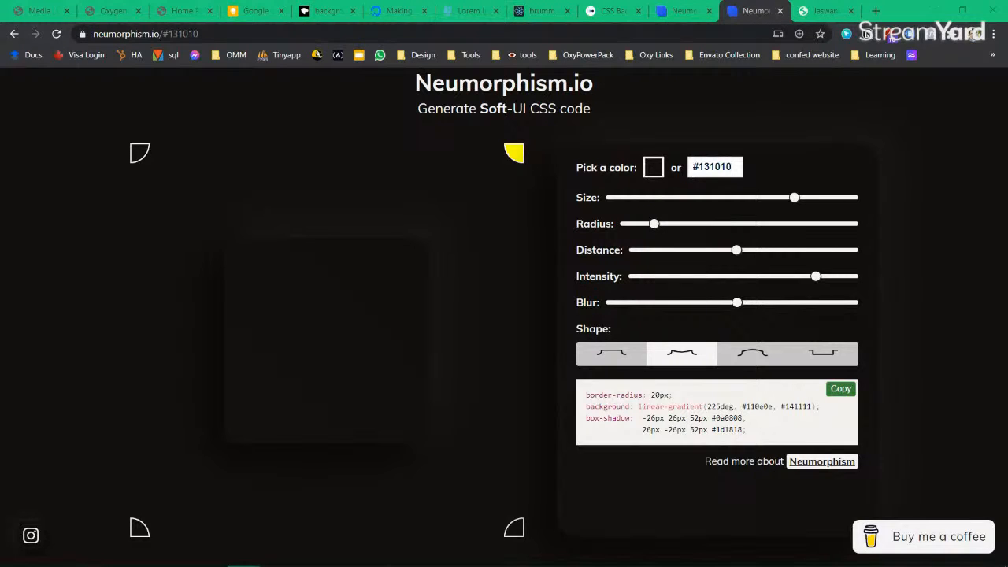
{"action": "left_click", "coordinate": [780, 10]}
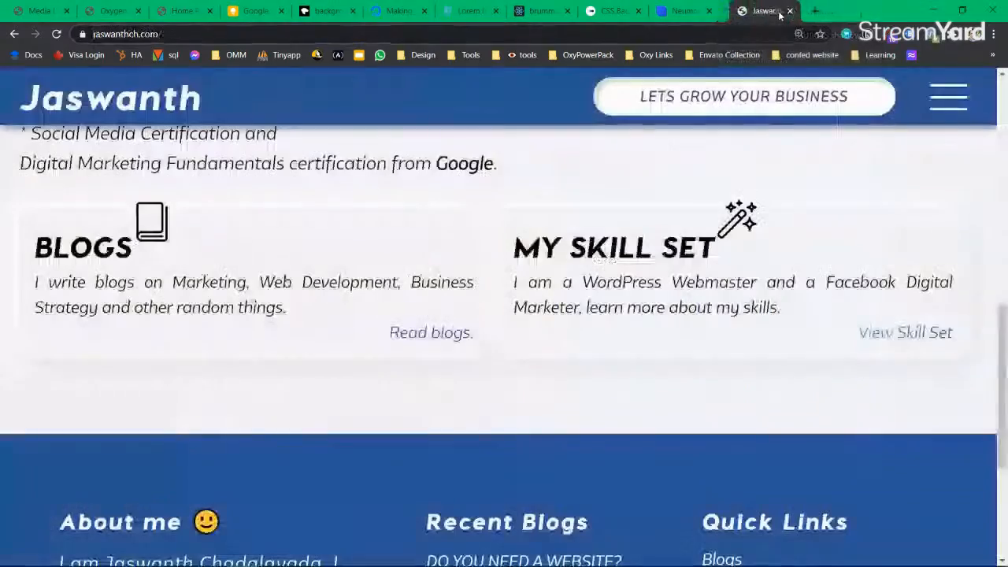
Step: Close the website tab, reload the live home page to confirm the card's black border, and save in Oxygen
{"action": "key", "text": "ctrl+0"}
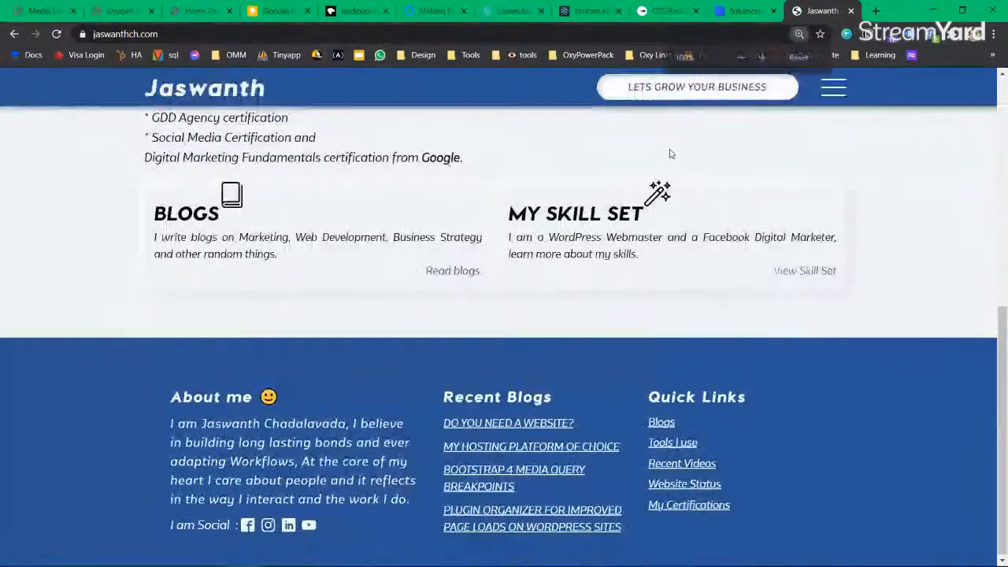
{"action": "key", "text": "ctrl+w"}
{"action": "key", "text": "ctrl+w"}
{"action": "key", "text": "ctrl+w"}
{"action": "key", "text": "ctrl+w"}
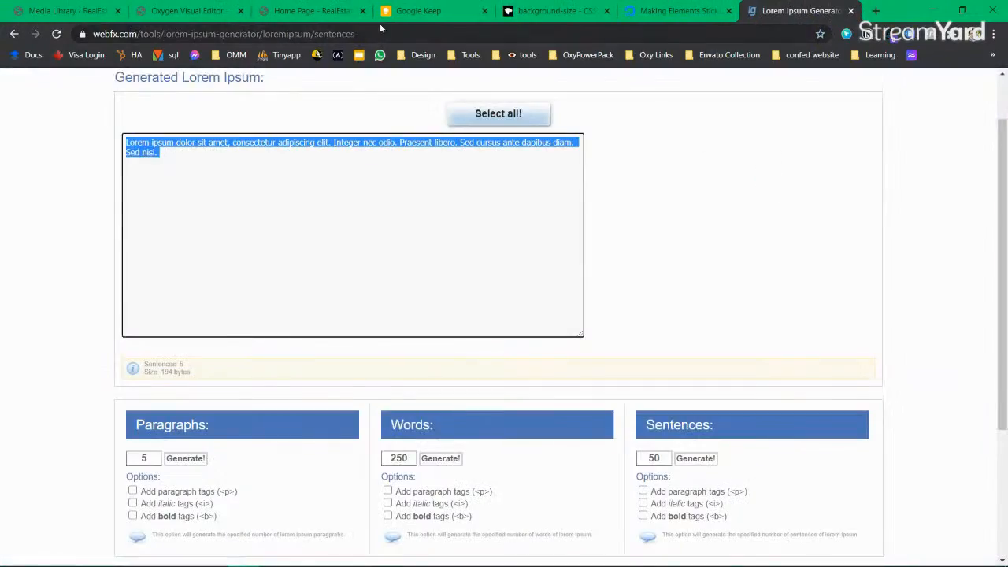
{"action": "left_click", "coordinate": [311, 10]}
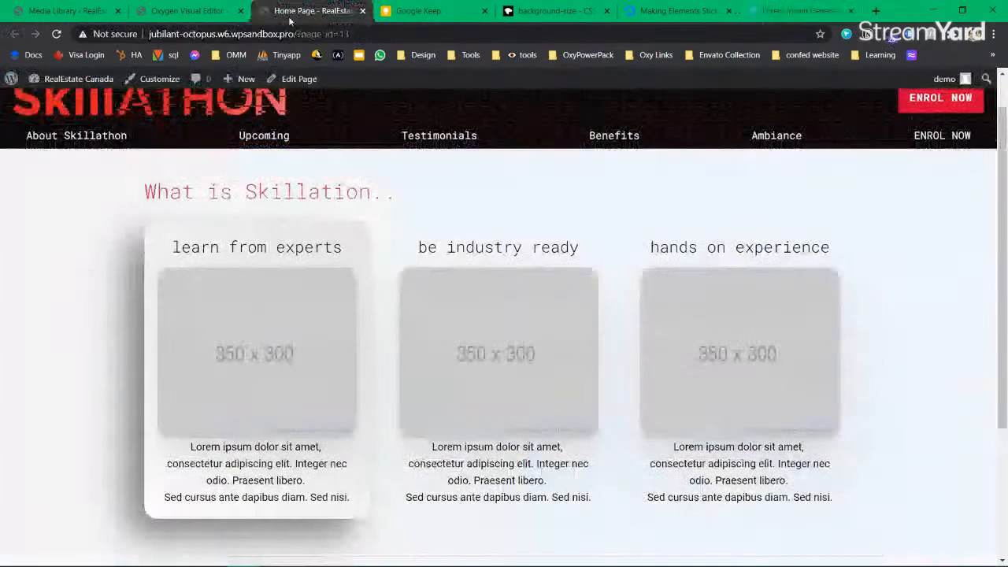
{"action": "left_click", "coordinate": [56, 35]}
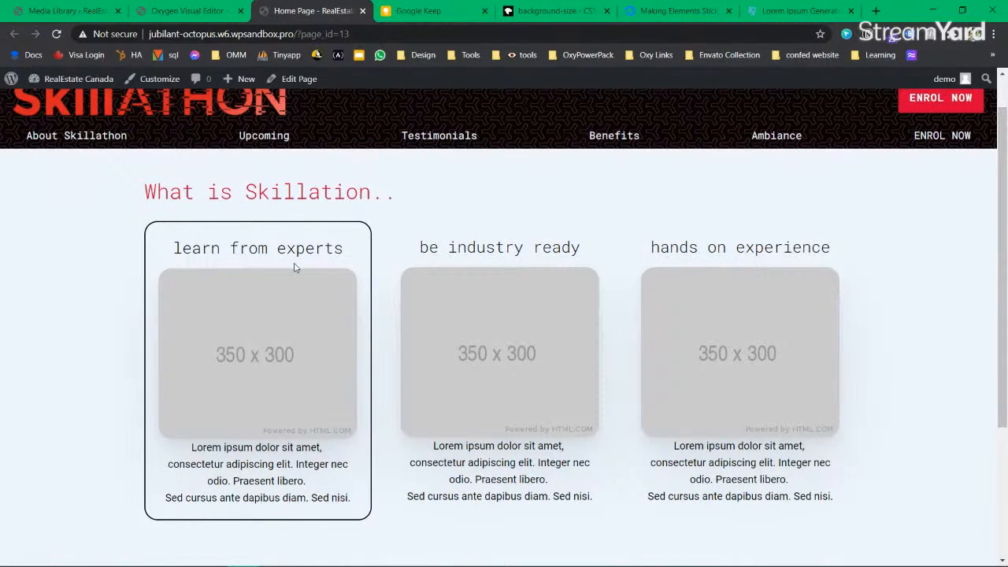
{"action": "left_click", "coordinate": [186, 11]}
{"action": "key", "text": "ctrl+s"}
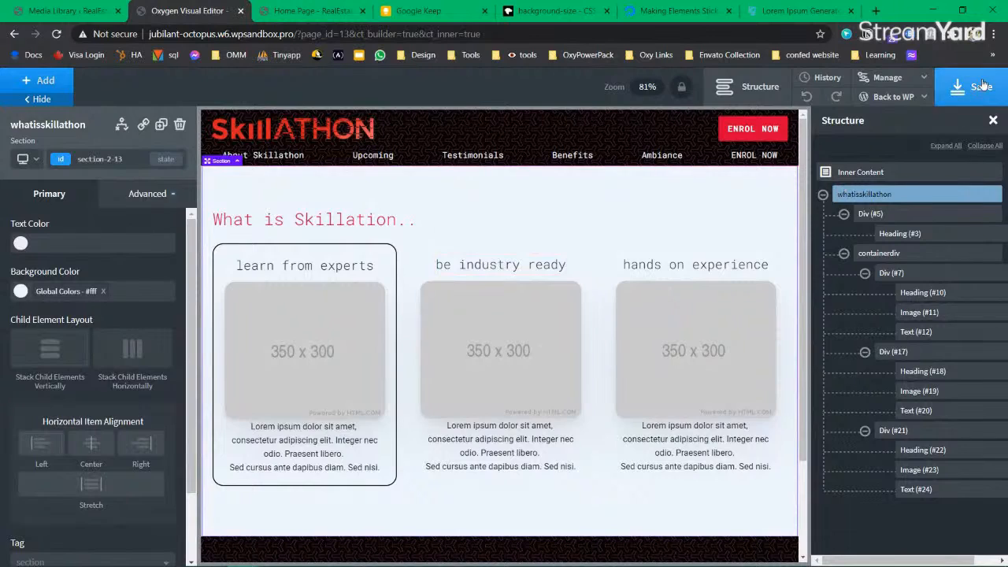
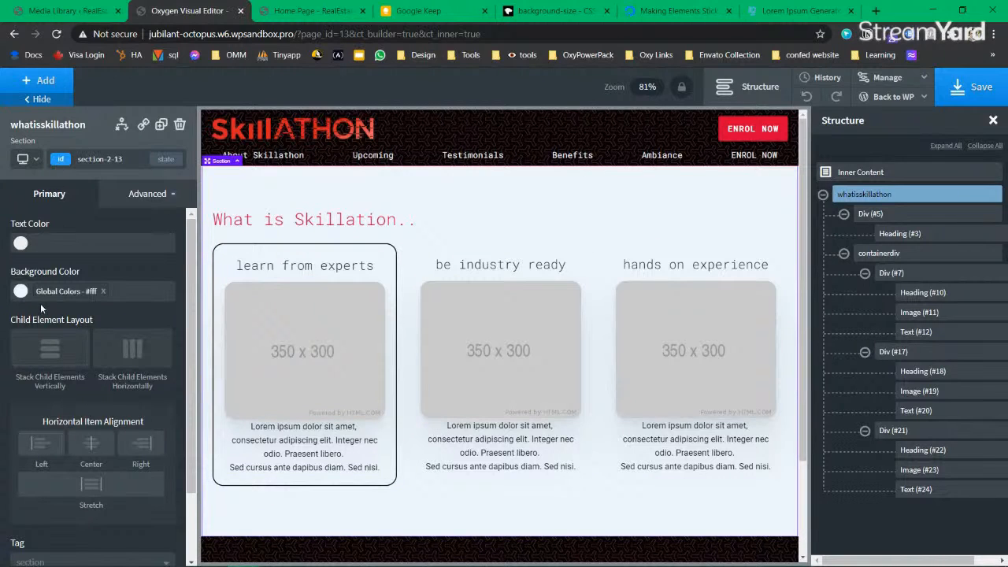
Step: In Google Keep, draw a green checkbox with 'Scaling on hover' and circle the Oxygen Builder task
{"action": "left_click", "coordinate": [415, 11]}
{"action": "scroll", "coordinate": [511, 331], "scroll_direction": "up", "scroll_amount": 10}
{"action": "scroll", "coordinate": [480, 303], "scroll_direction": "up", "scroll_amount": 2}
{"action": "scroll", "coordinate": [480, 302], "scroll_direction": "down", "scroll_amount": 2}
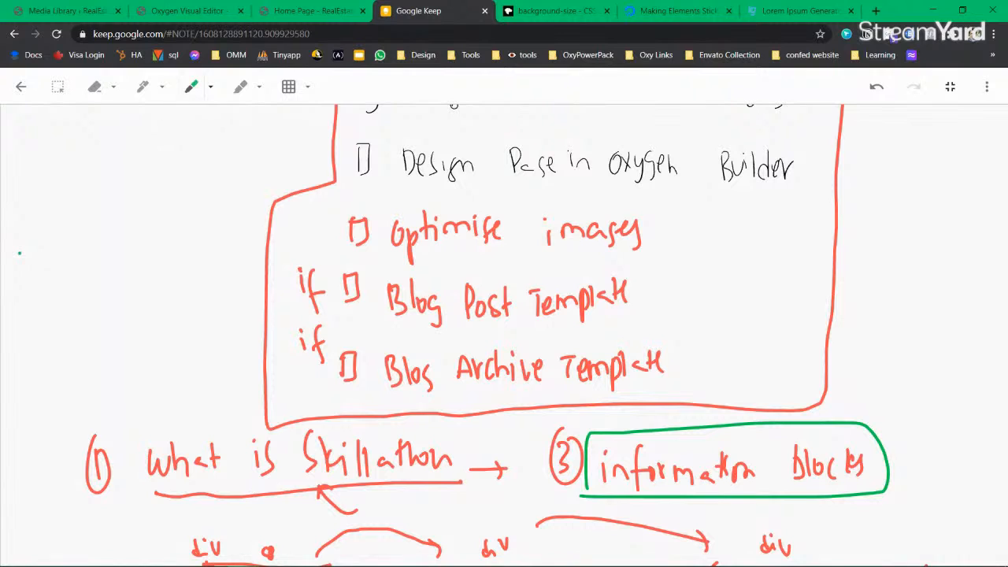
{"action": "mouse_move", "coordinate": [607, 560]}
{"action": "mouse_move", "coordinate": [13, 226]}
{"action": "left_mouse_down"}
{"action": "mouse_move", "coordinate": [35, 254]}
{"action": "mouse_move", "coordinate": [122, 236]}
{"action": "mouse_move", "coordinate": [154, 252]}
{"action": "left_mouse_up"}
{"action": "mouse_move", "coordinate": [192, 218]}
{"action": "left_mouse_down"}
{"action": "mouse_move", "coordinate": [201, 235]}
{"action": "mouse_move", "coordinate": [220, 232]}
{"action": "left_mouse_up"}
{"action": "mouse_move", "coordinate": [73, 293]}
{"action": "left_mouse_down"}
{"action": "mouse_move", "coordinate": [79, 276]}
{"action": "mouse_move", "coordinate": [122, 281]}
{"action": "left_mouse_up"}
{"action": "left_click_drag", "start_coordinate": [14, 232], "coordinate": [15, 273]}
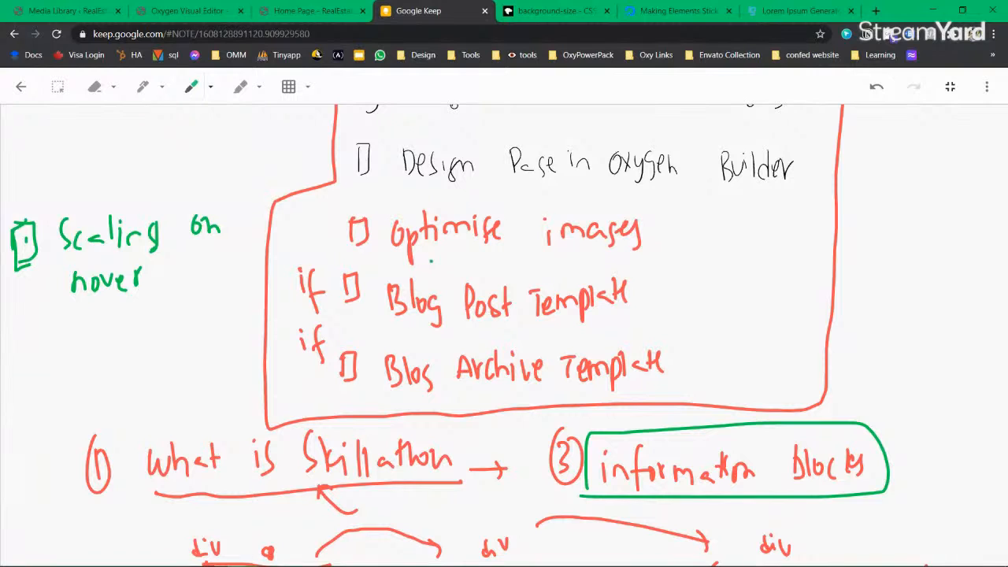
{"action": "scroll", "coordinate": [432, 259], "scroll_direction": "up", "scroll_amount": 1}
{"action": "left_click_drag", "start_coordinate": [404, 181], "coordinate": [402, 178]}
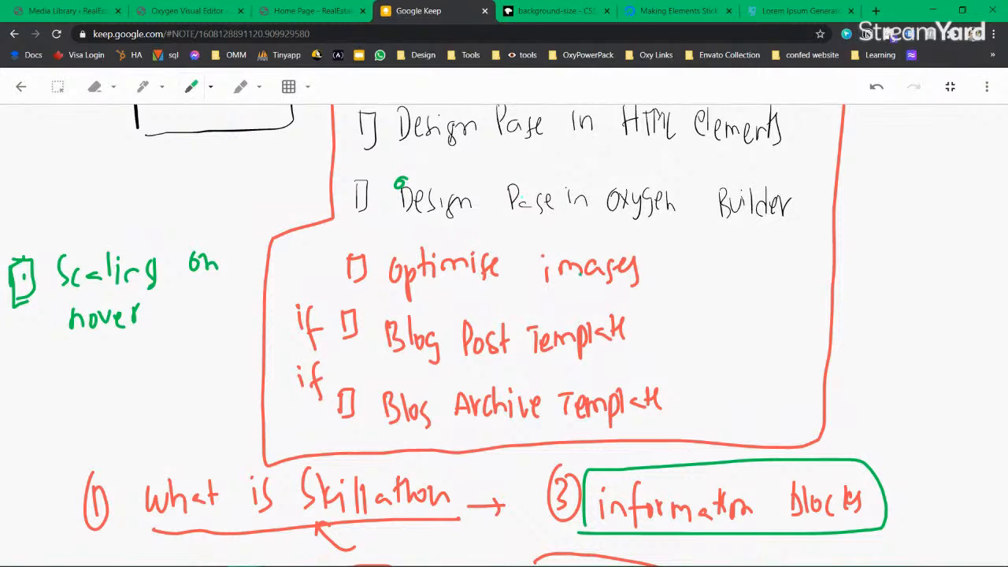
Step: Review the cards on the live Home Page, then go back to the first card's text in Oxygen
{"action": "left_click", "coordinate": [311, 10]}
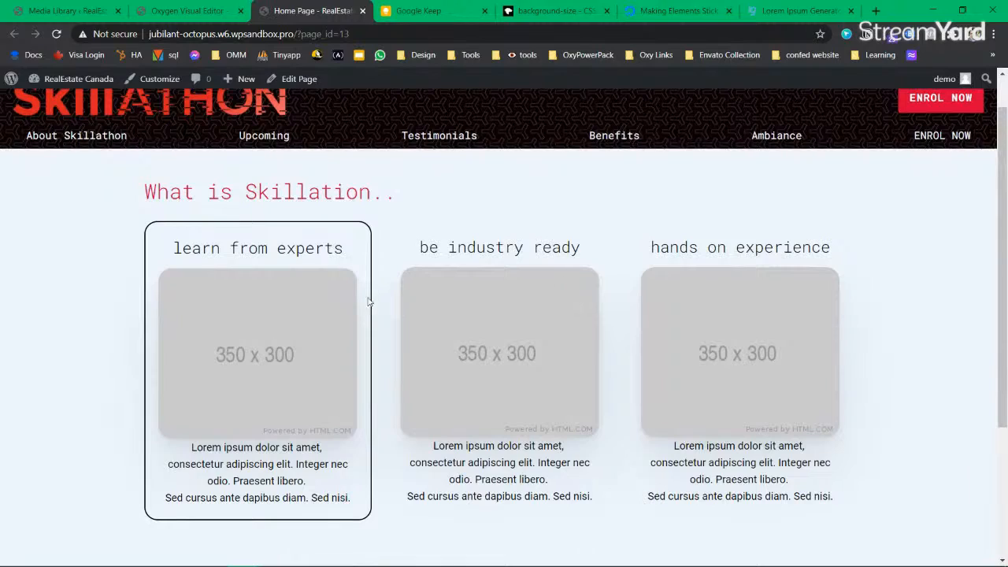
{"action": "scroll", "coordinate": [396, 307], "scroll_direction": "down", "scroll_amount": 3}
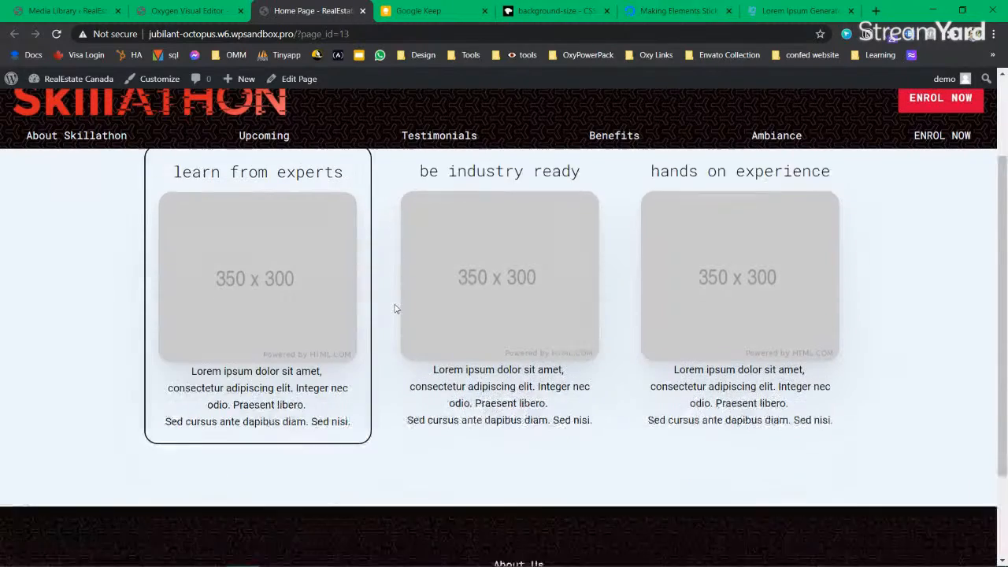
{"action": "left_click_drag", "start_coordinate": [350, 367], "coordinate": [186, 332]}
{"action": "left_click", "coordinate": [264, 356]}
{"action": "scroll", "coordinate": [266, 360], "scroll_direction": "up", "scroll_amount": 2}
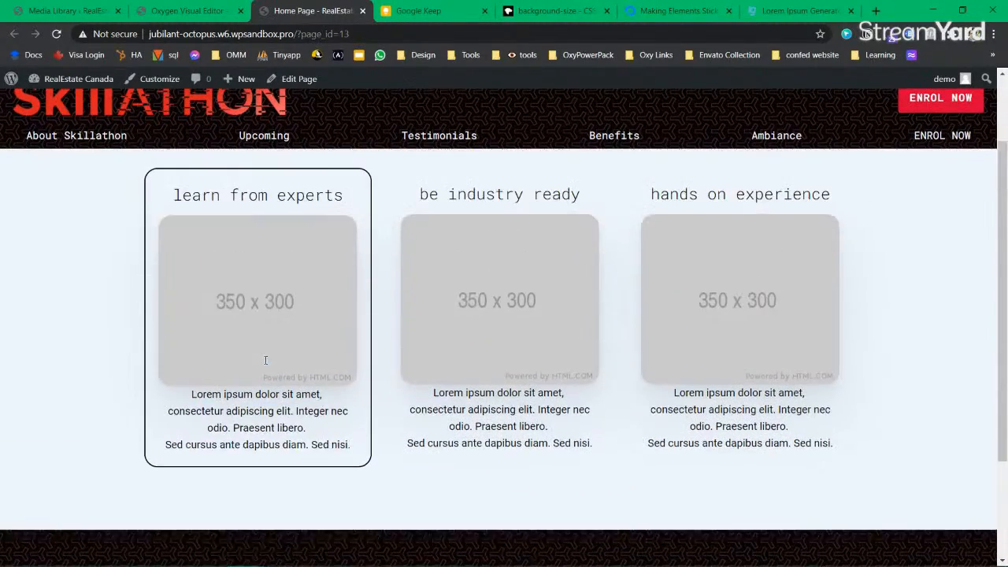
{"action": "left_click", "coordinate": [208, 14]}
{"action": "triple_click", "coordinate": [326, 454]}
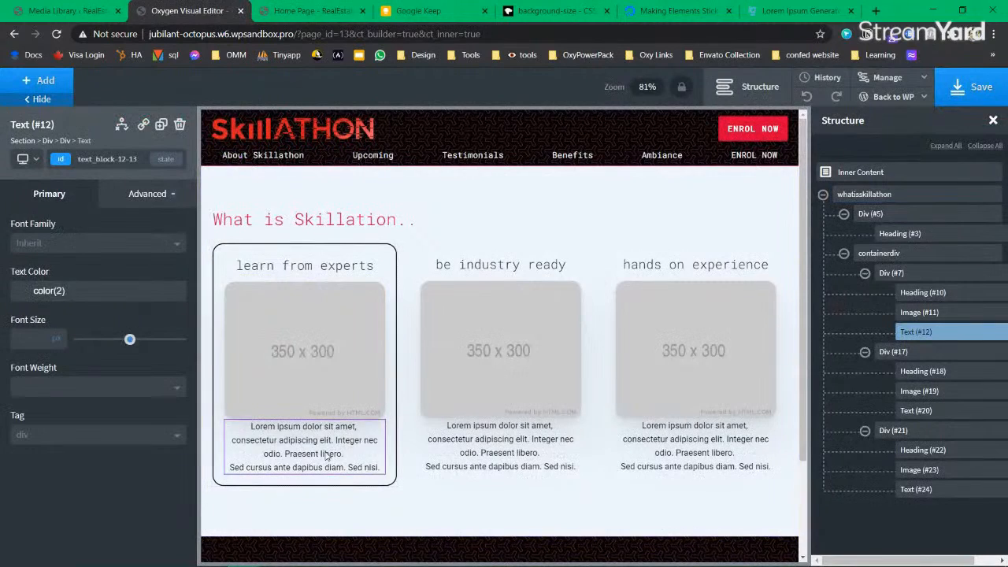
Step: Replace the first card's lorem ipsum with a draft, then with 'Learn from the people who built stuff that you are using'
{"action": "key", "text": "ctrl+a"}
{"action": "key", "text": "BackSpace"}
{"action": "type", "text": "The"}
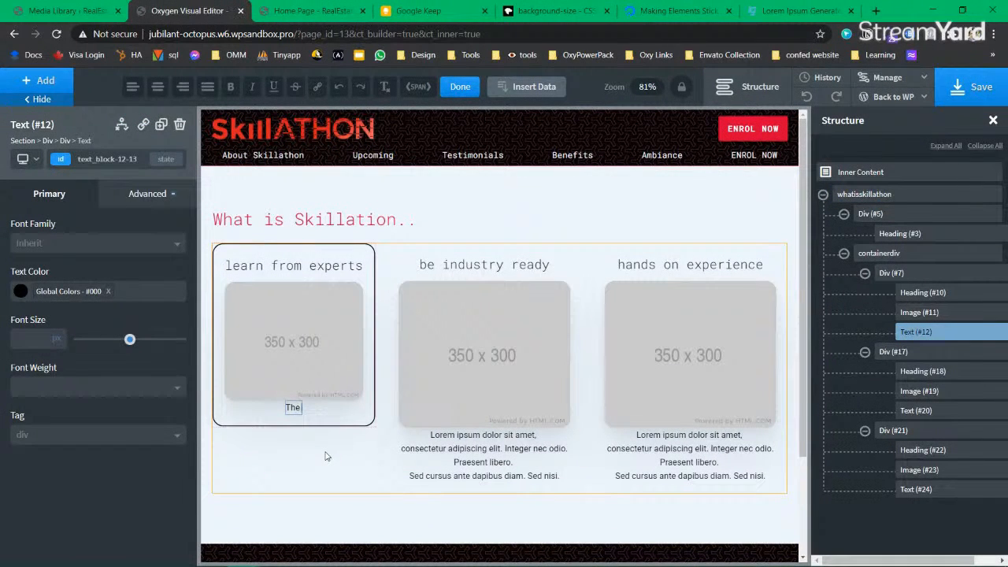
{"action": "type", "text": " decrease in education"}
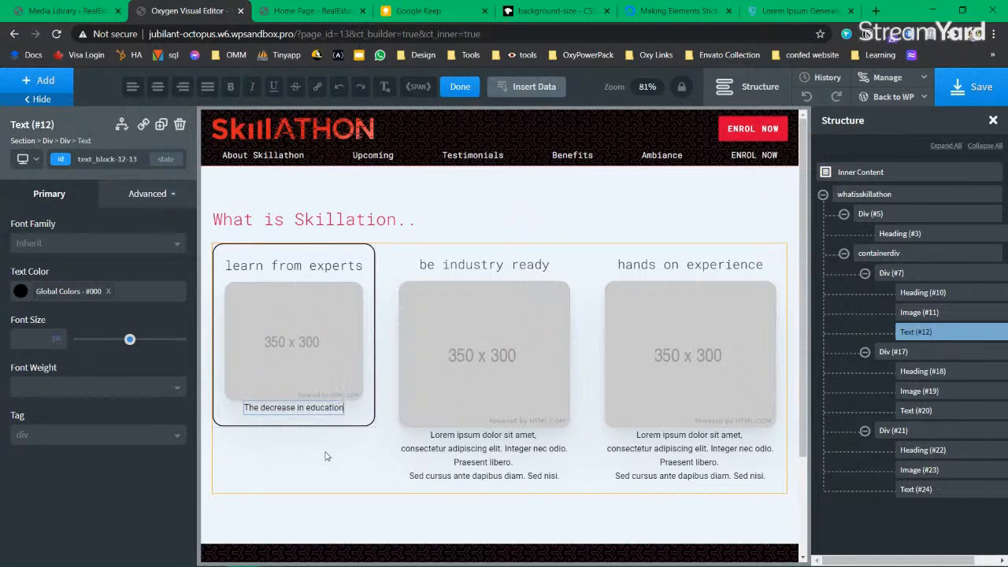
{"action": "type", "text": "al standar"}
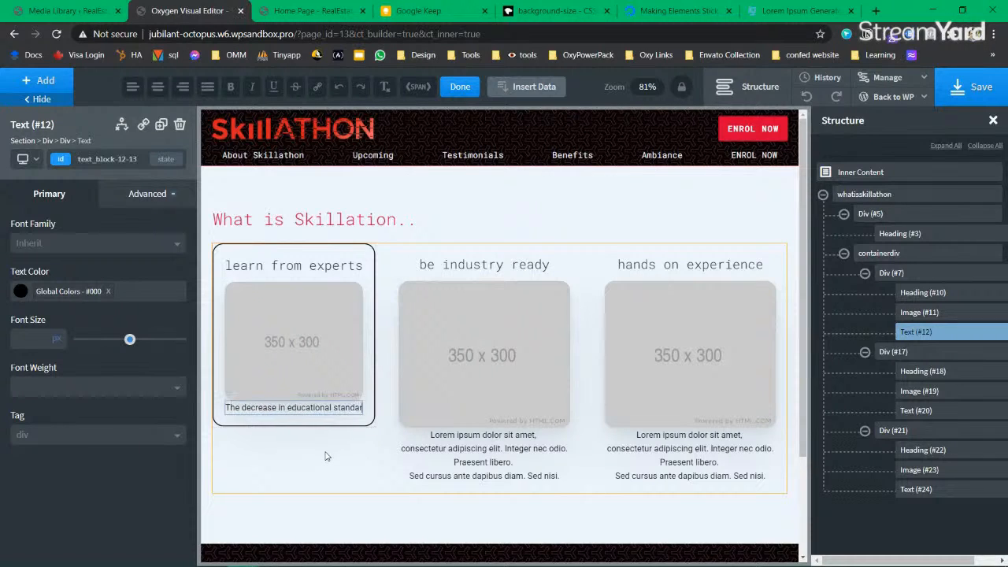
{"action": "type", "text": "ds had"}
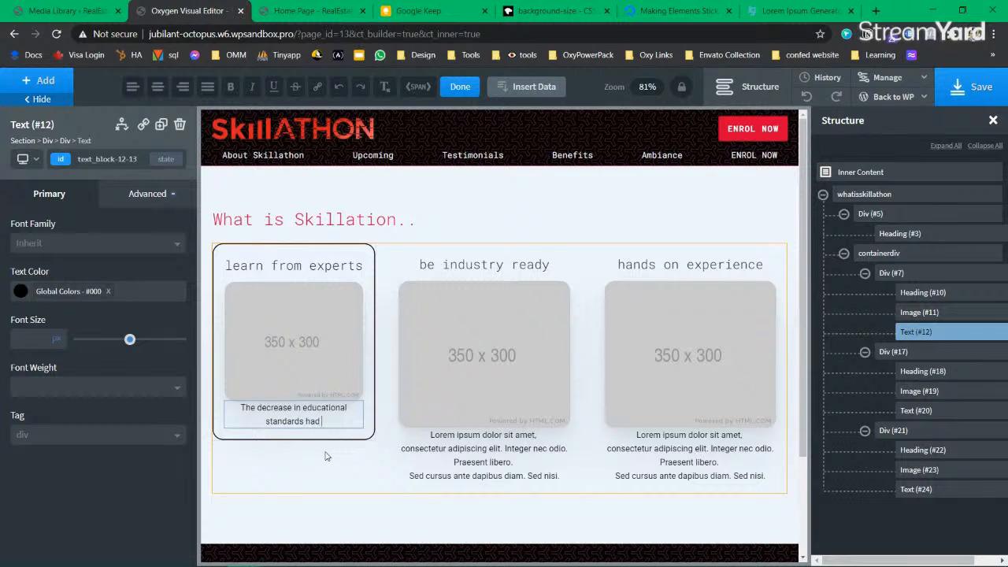
{"action": "key", "text": "BackSpace"}
{"action": "key", "text": "BackSpace"}
{"action": "type", "text": "s increased t"}
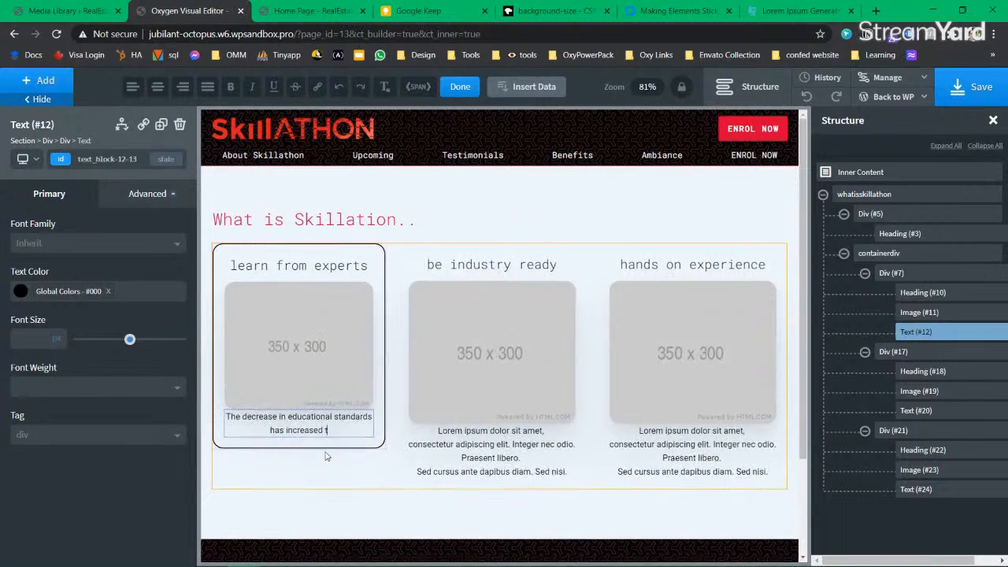
{"action": "type", "text": "he gap"}
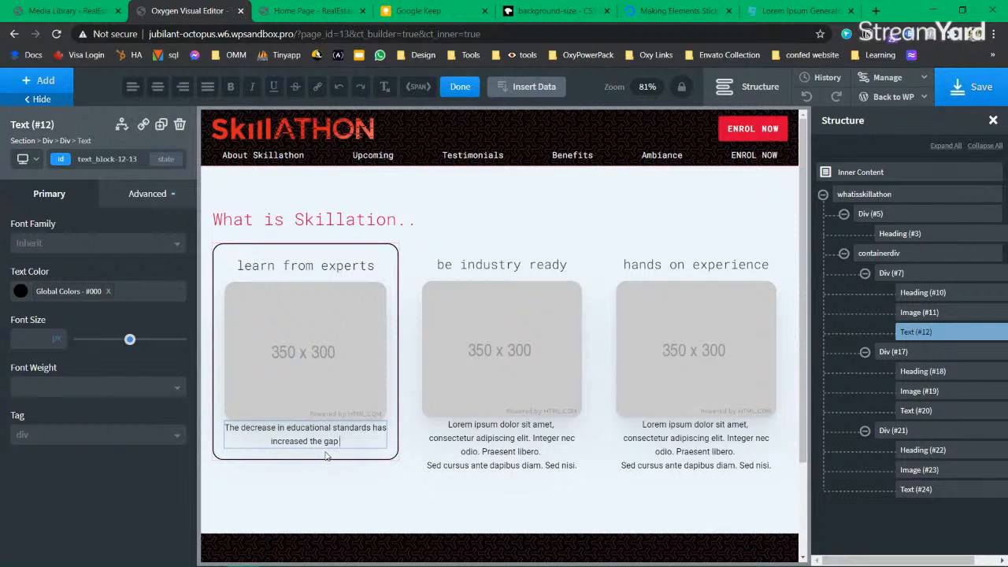
{"action": "type", "text": "bet"}
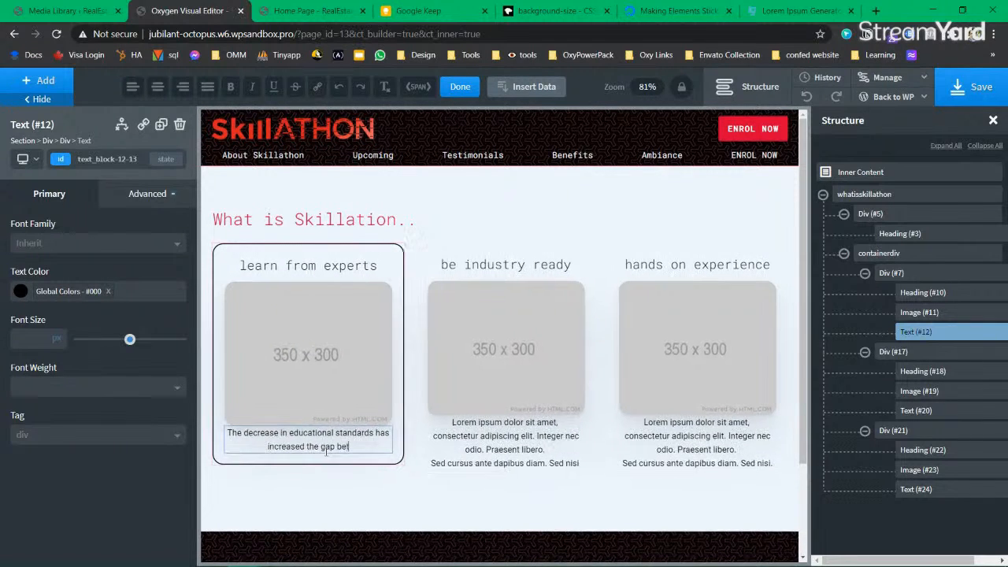
{"action": "type", "text": "ween the skills the inducst"}
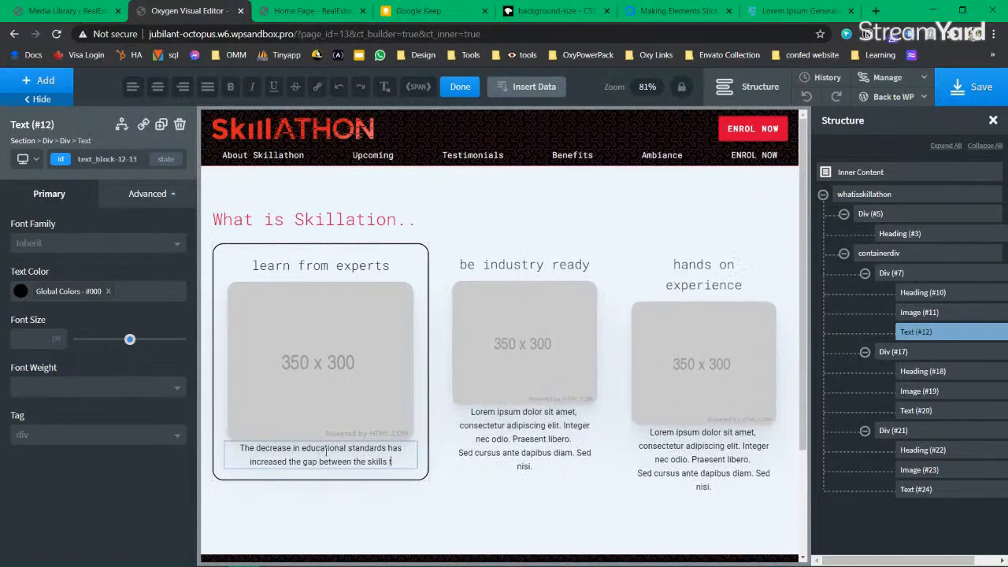
{"action": "key", "text": "BackSpace"}
{"action": "key", "text": "BackSpace"}
{"action": "type", "text": "try needs a"}
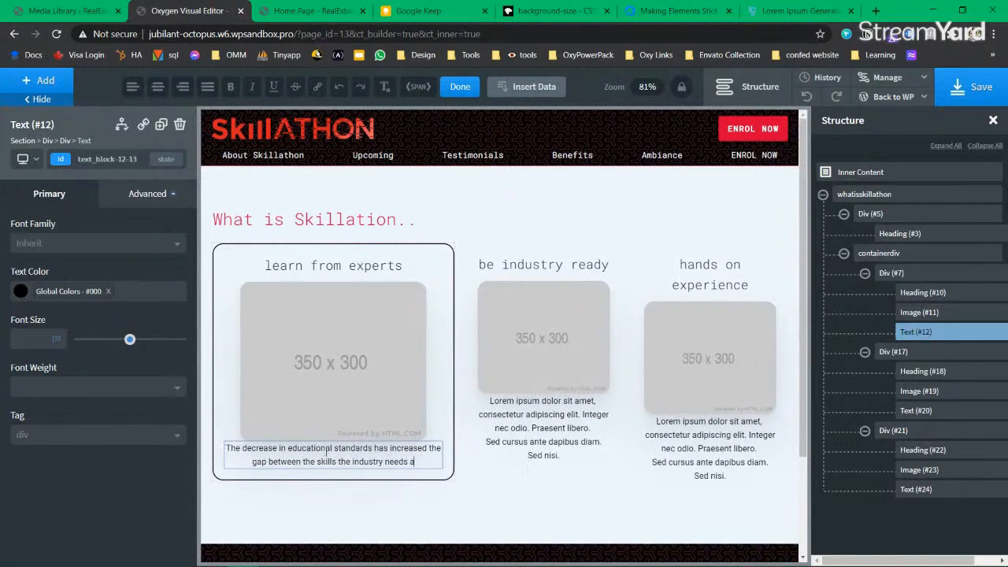
{"action": "type", "text": "nd the skills the "}
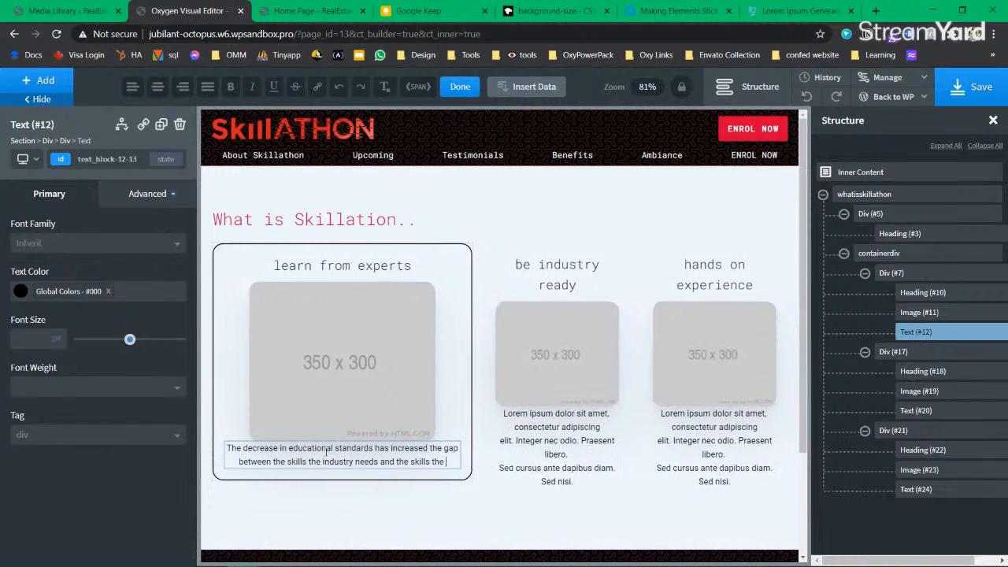
{"action": "type", "text": "employees"}
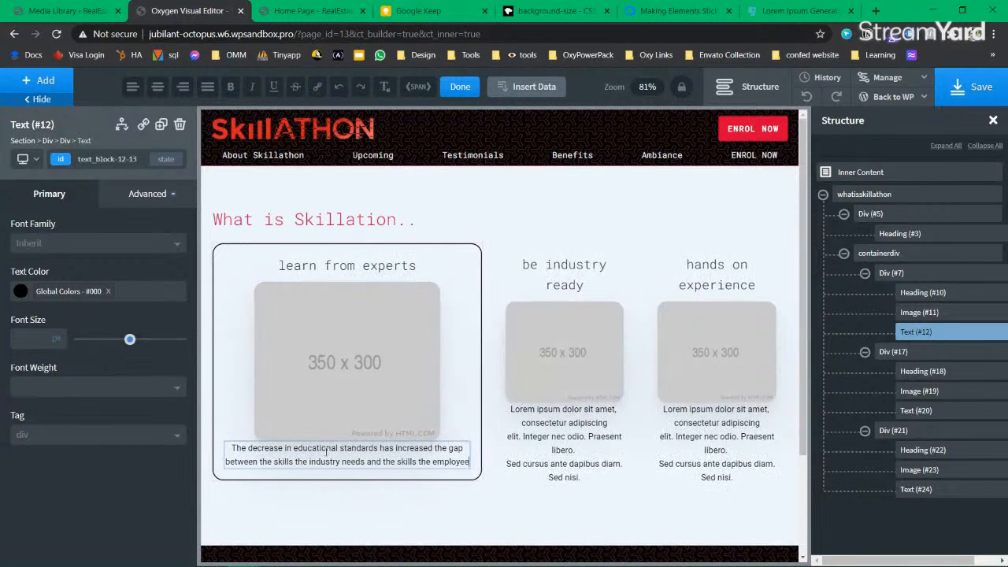
{"action": "type", "text": " have."}
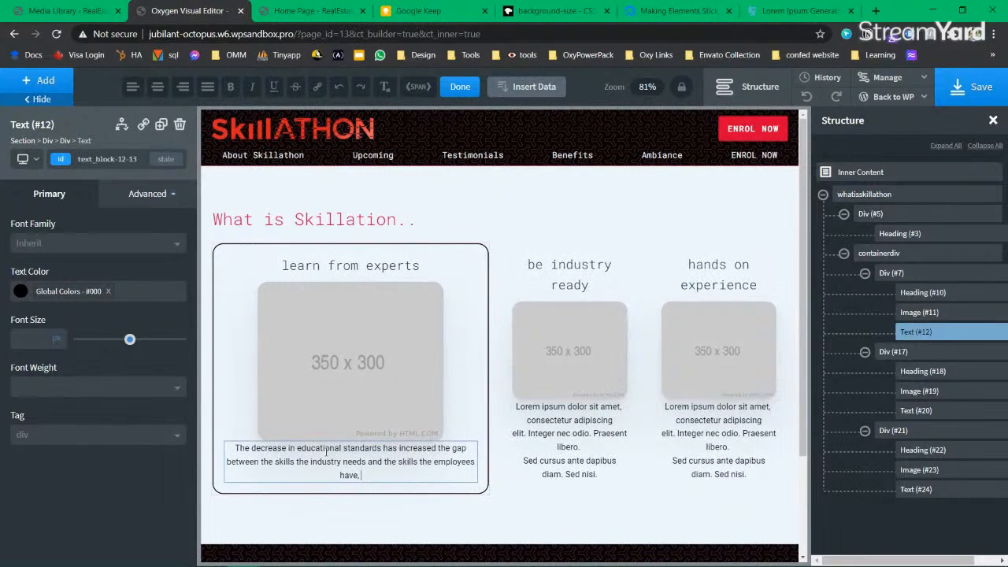
{"action": "key", "text": "ctrl+a"}
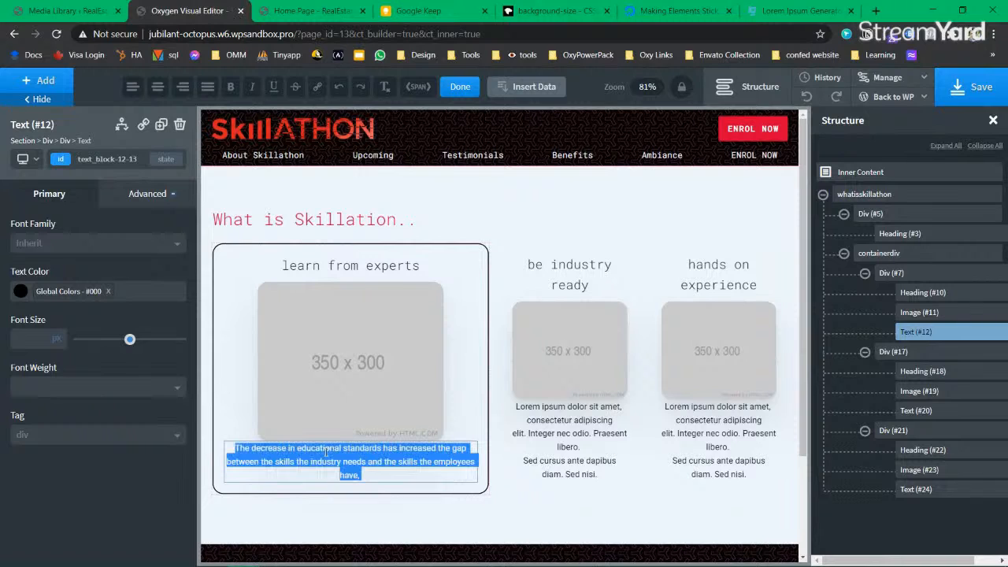
{"action": "type", "text": "Learn"}
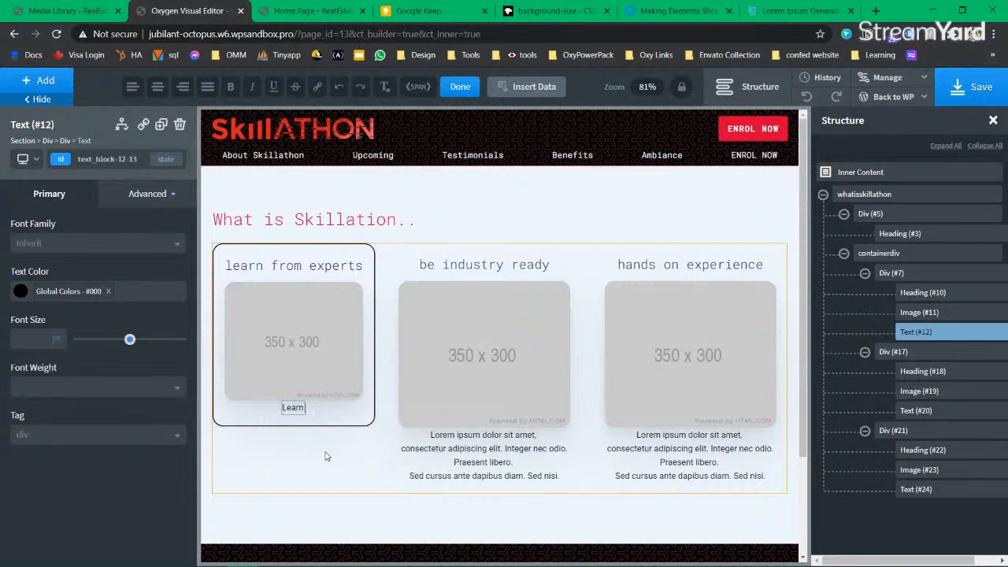
{"action": "type", "text": " from the people"}
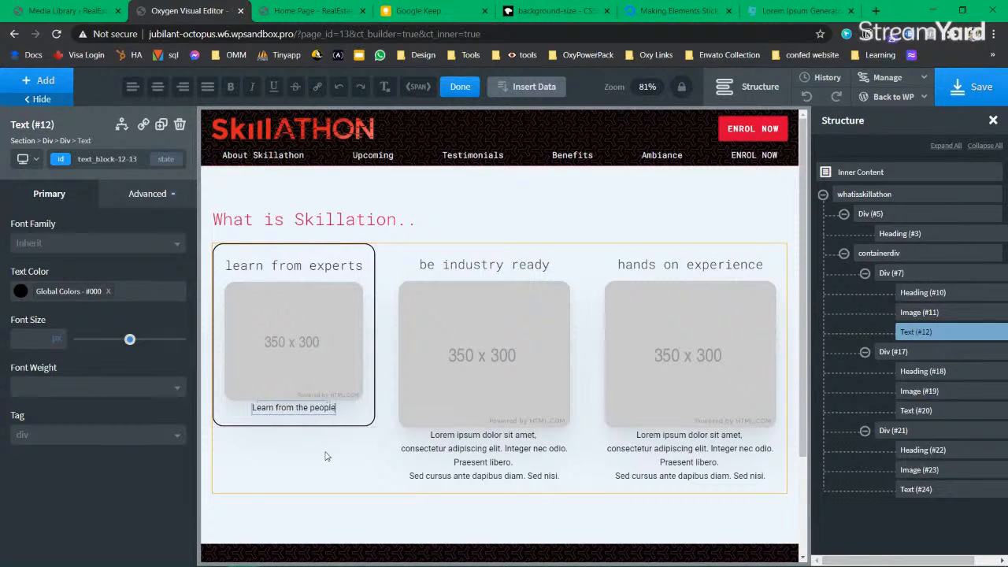
{"action": "type", "text": " woho bu"}
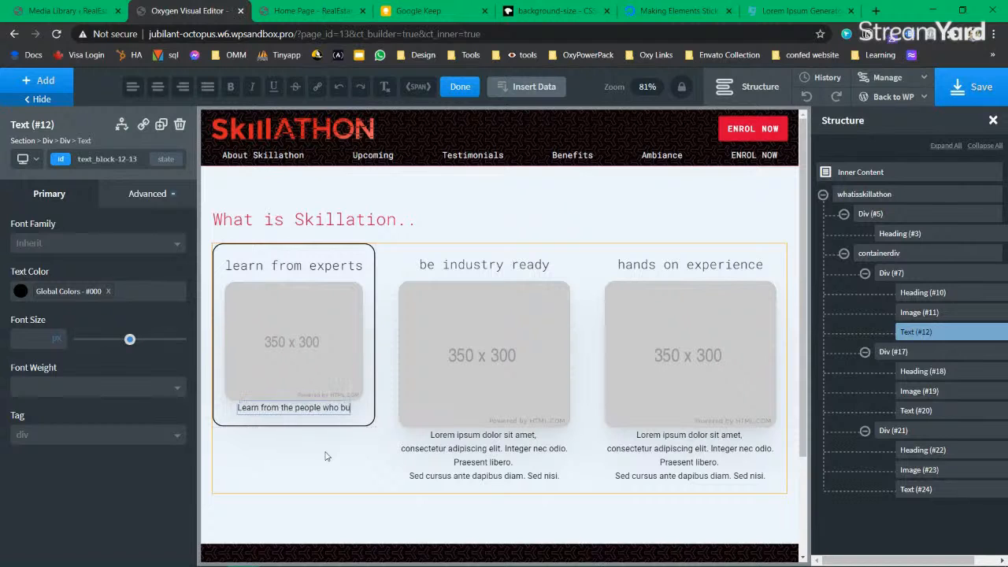
{"action": "type", "text": "ilt stuff t"}
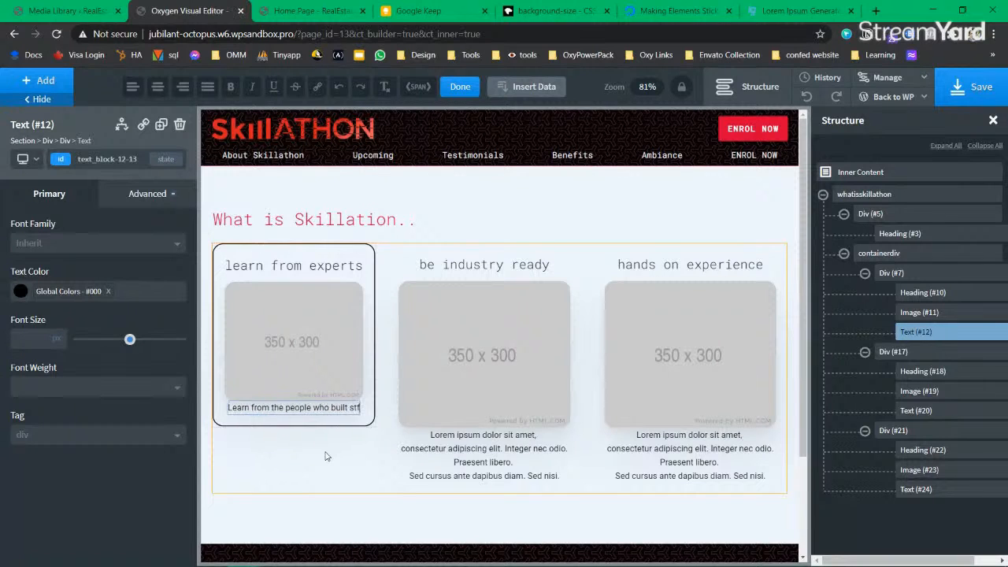
{"action": "type", "text": "hat you"}
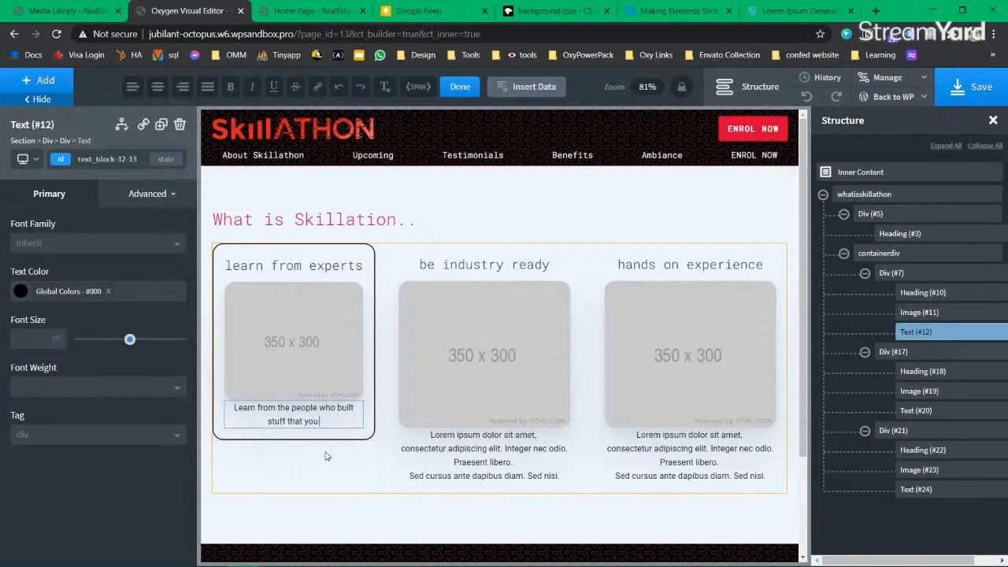
{"action": "type", "text": " are using."}
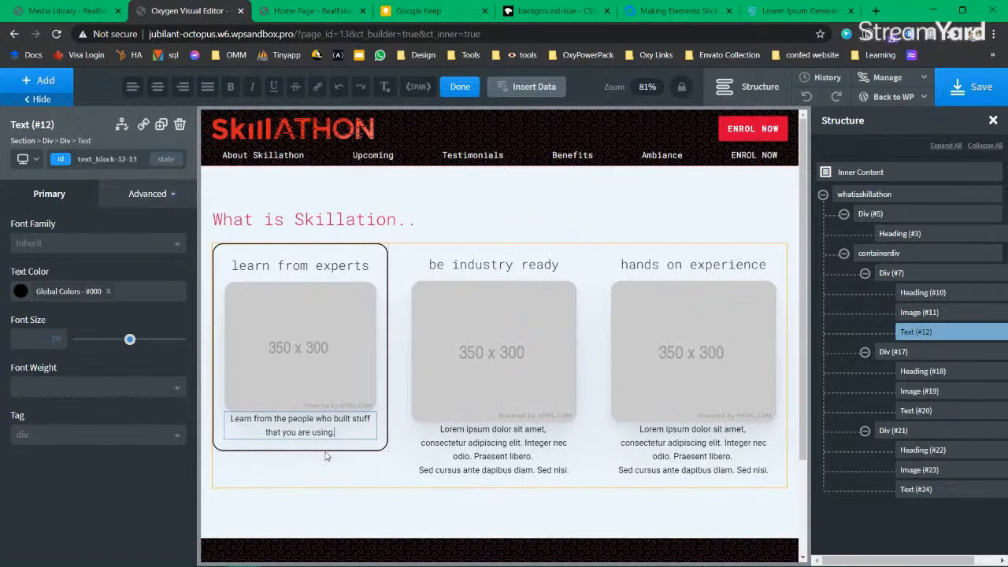
{"action": "left_click", "coordinate": [315, 268]}
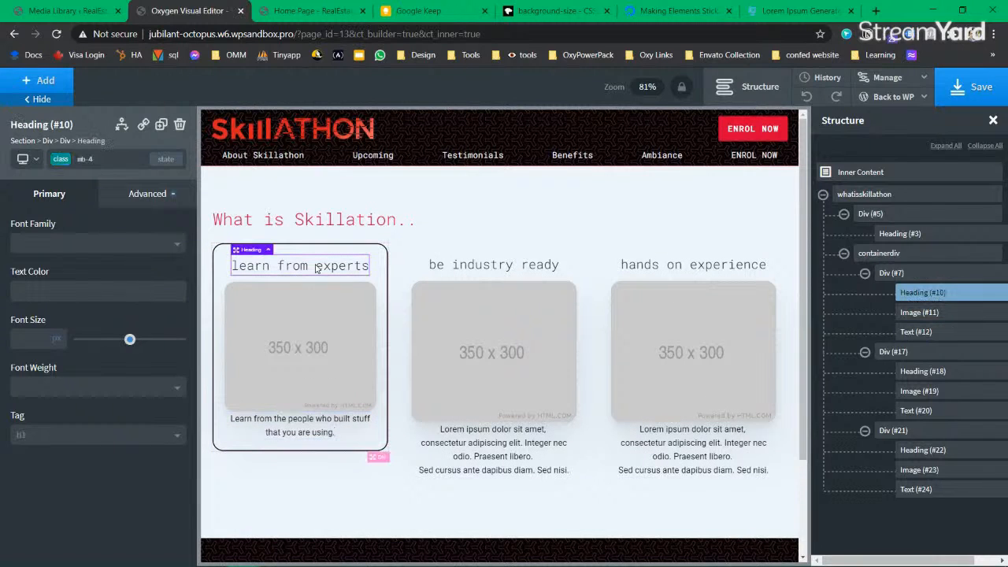
Step: Add the mb-4 class to the first, middle and right card images
{"action": "left_click", "coordinate": [298, 363]}
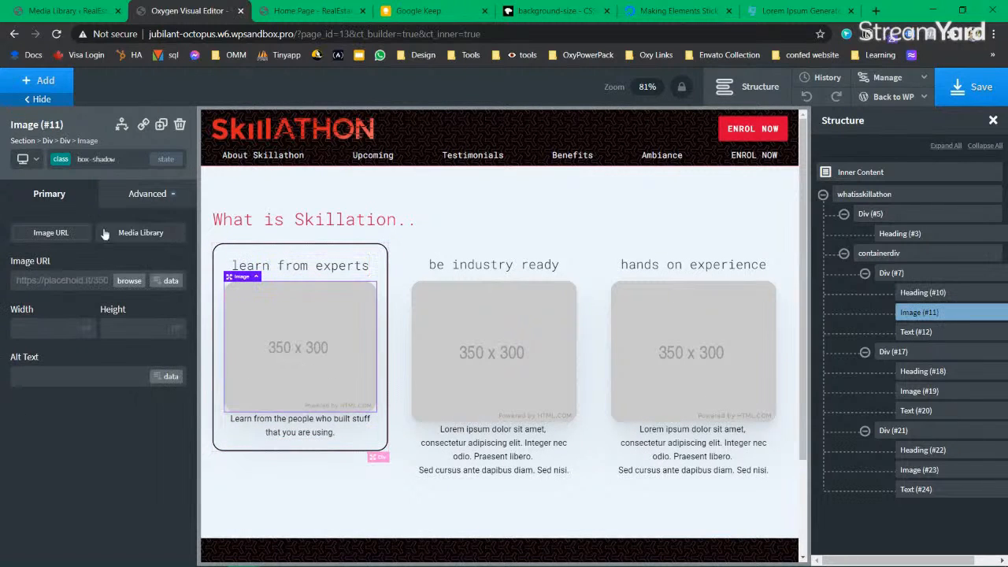
{"action": "left_click", "coordinate": [63, 167]}
{"action": "type", "text": "mb-"}
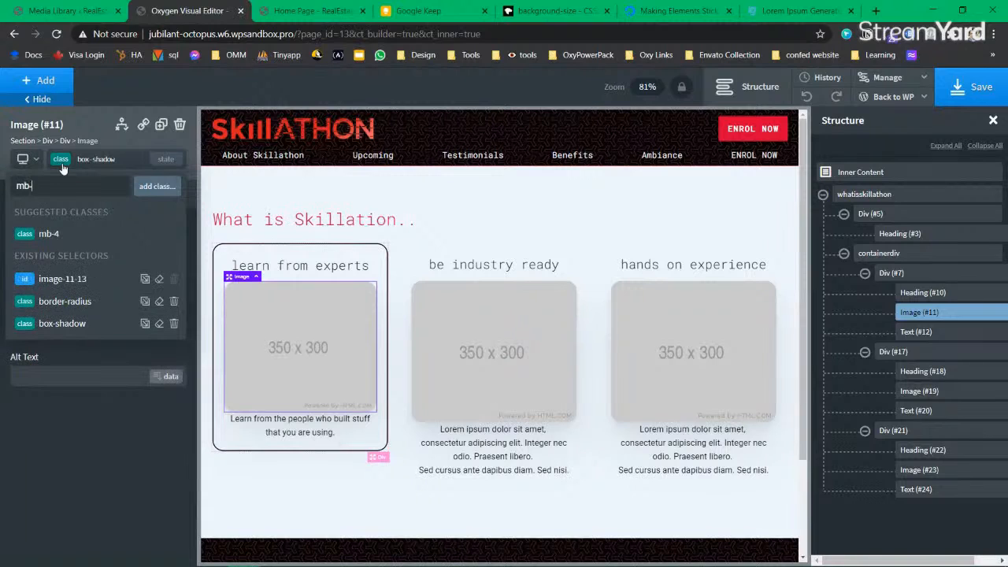
{"action": "left_click", "coordinate": [48, 233]}
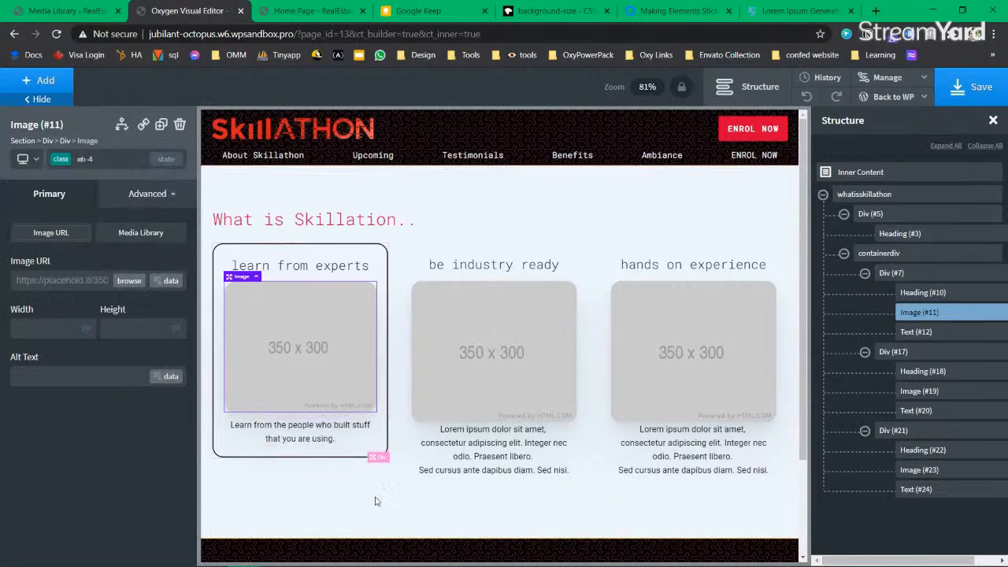
{"action": "left_click", "coordinate": [542, 378]}
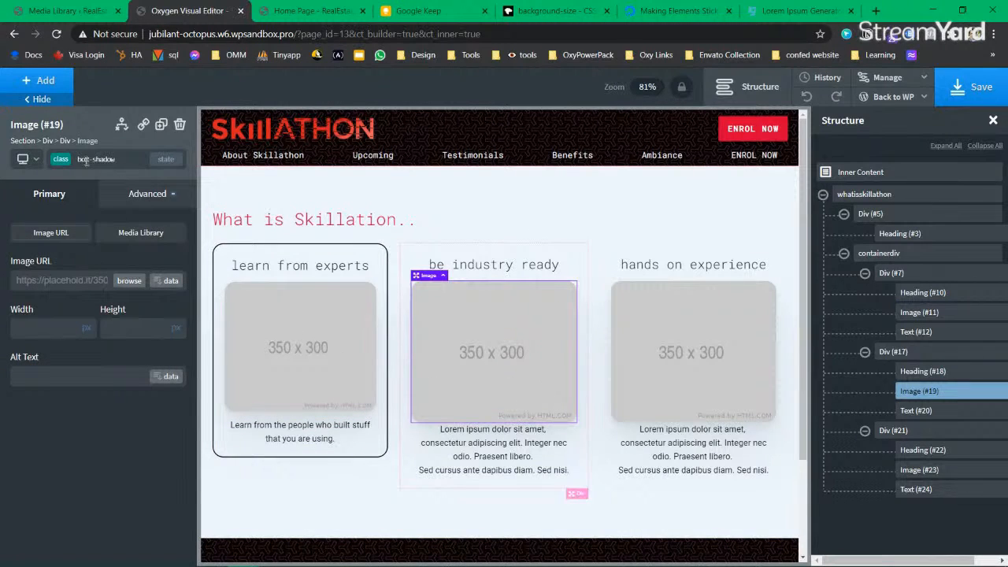
{"action": "left_click", "coordinate": [60, 160]}
{"action": "type", "text": "mb-"}
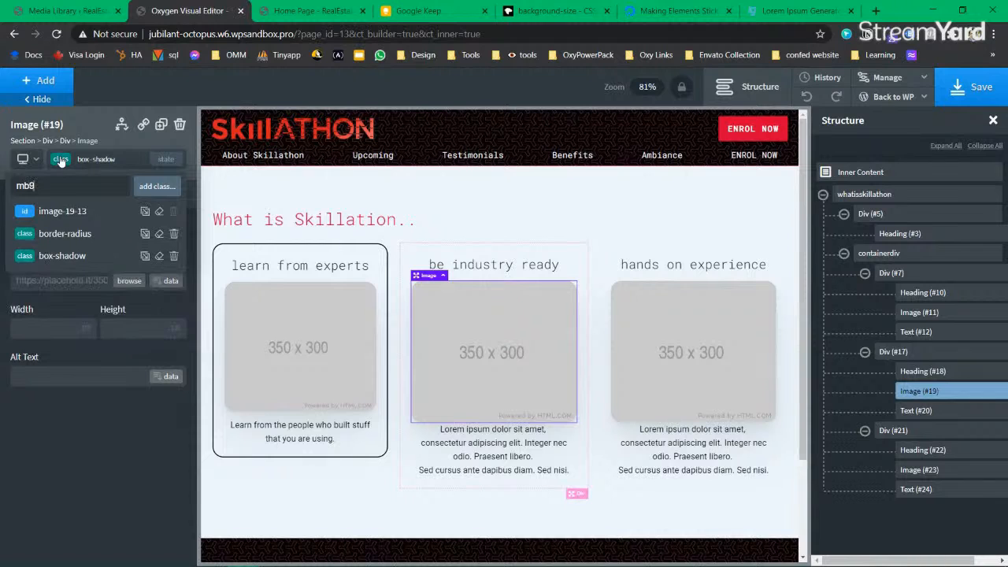
{"action": "left_click", "coordinate": [49, 233]}
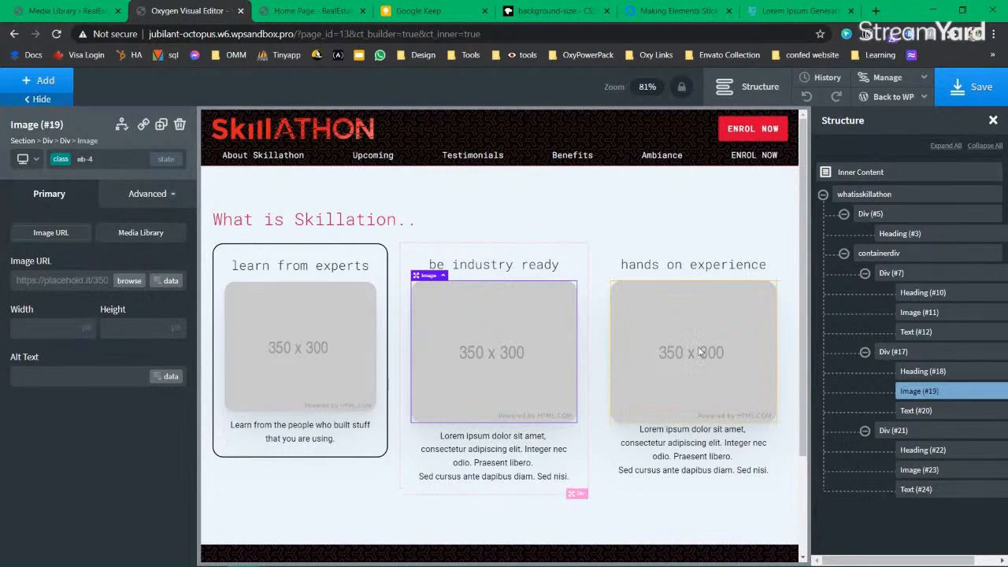
{"action": "left_click", "coordinate": [700, 353]}
{"action": "left_click", "coordinate": [65, 161]}
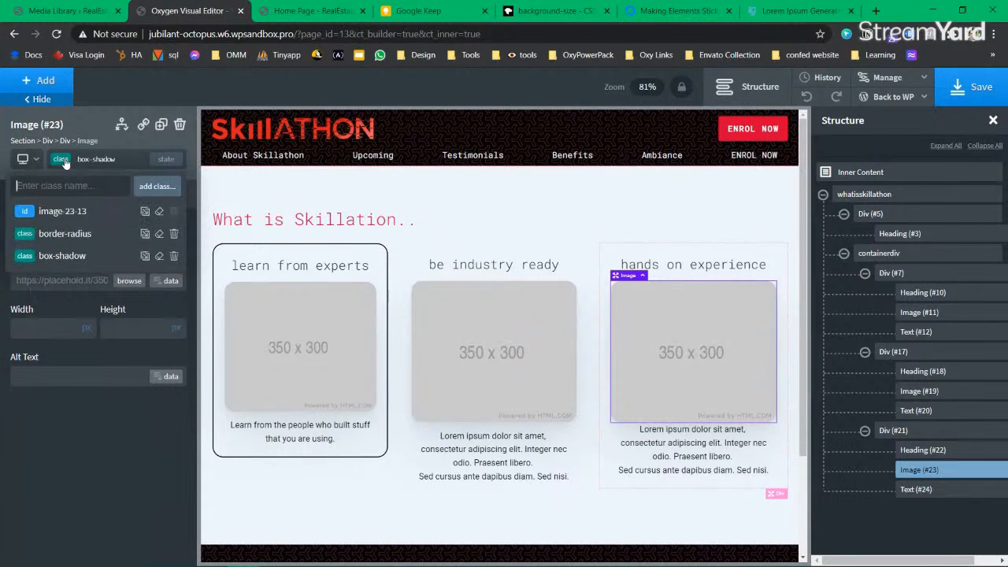
{"action": "type", "text": "mb-4"}
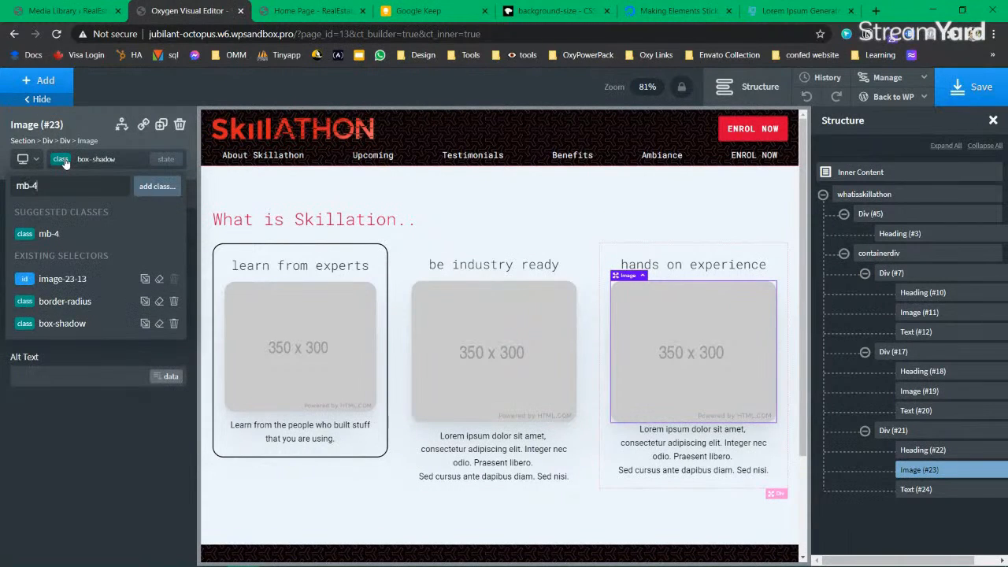
{"action": "left_click", "coordinate": [49, 233]}
{"action": "left_click", "coordinate": [335, 526]}
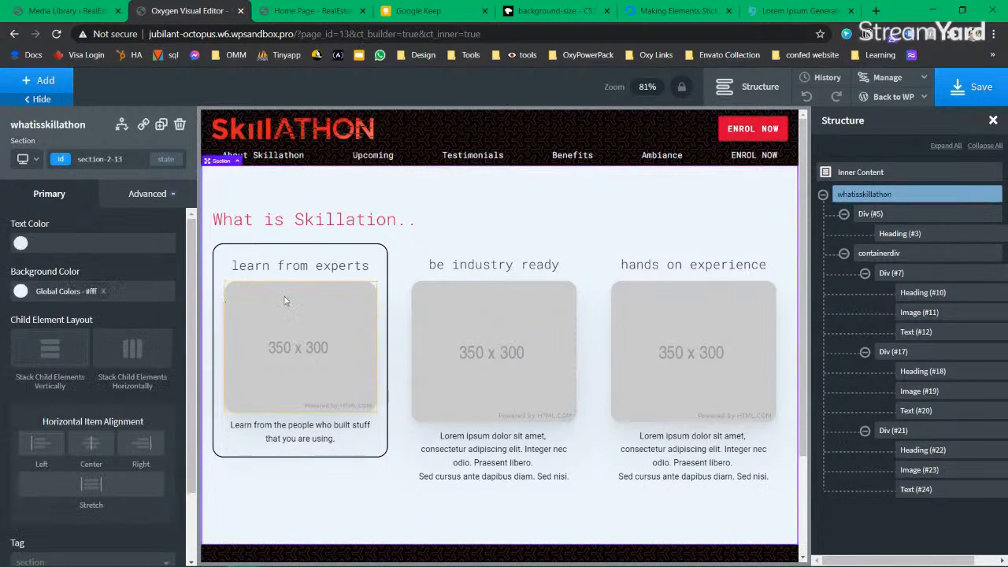
Step: Rewrite the middle caption as 'be job ready, be industry ready.' / 'With the Skills you gain here.' and save
{"action": "left_click", "coordinate": [952, 91]}
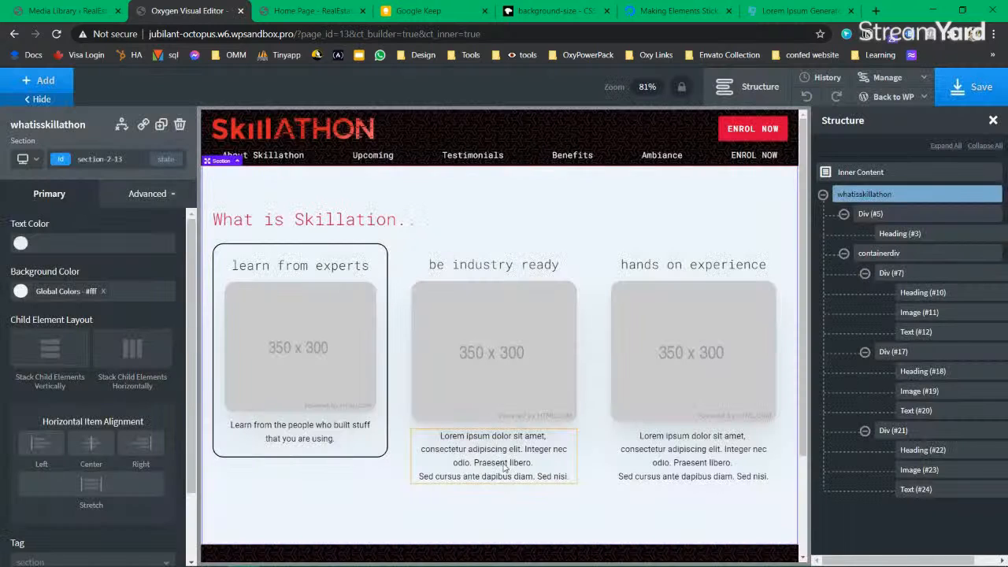
{"action": "triple_click", "coordinate": [504, 464]}
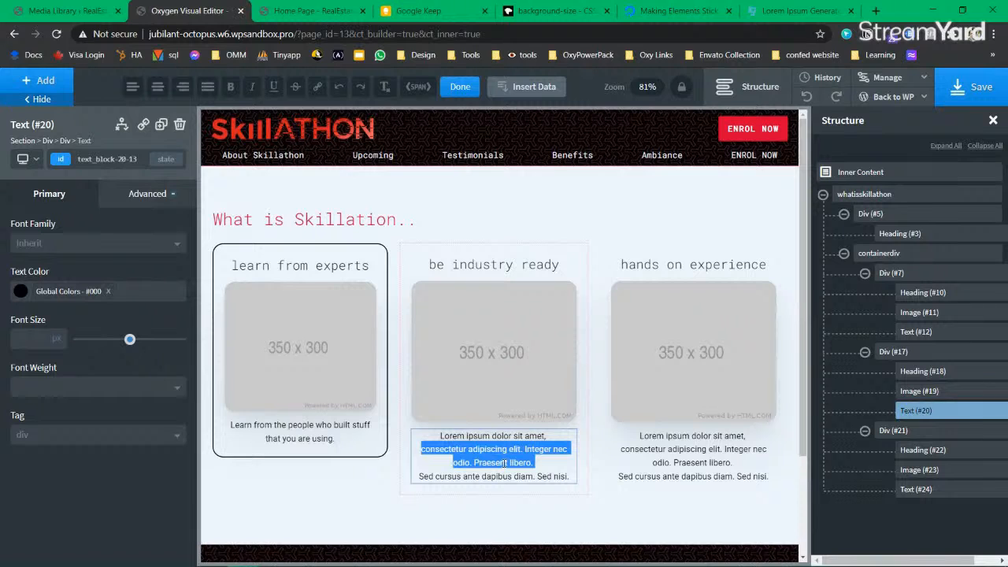
{"action": "key", "text": "ctrl+a"}
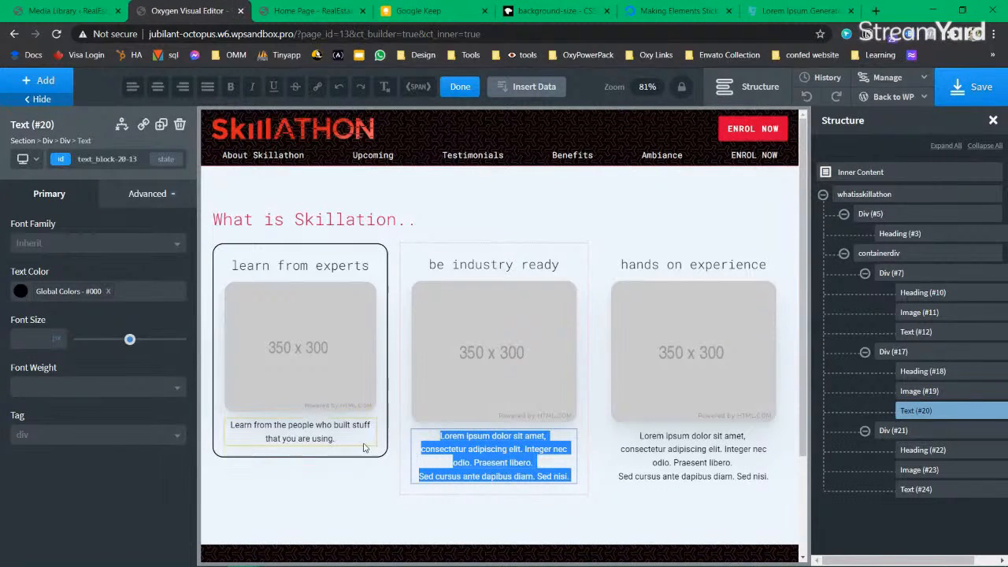
{"action": "type", "text": "be"}
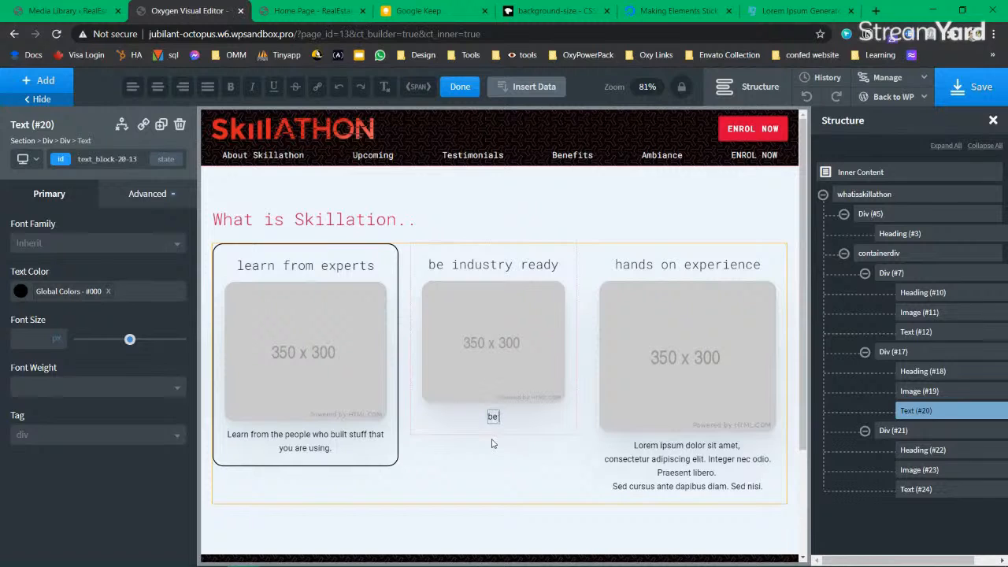
{"action": "type", "text": " job ready"}
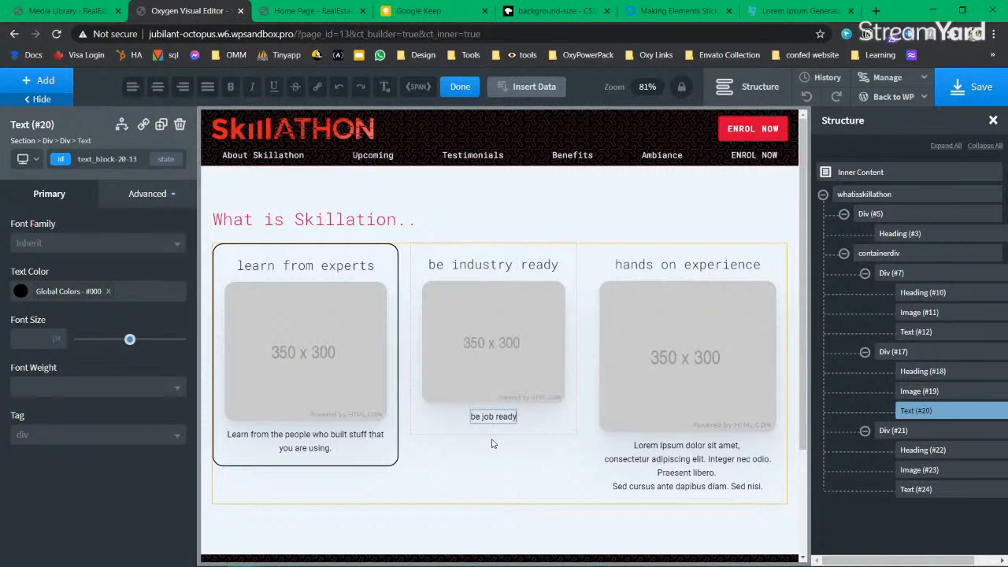
{"action": "type", "text": ", be indust"}
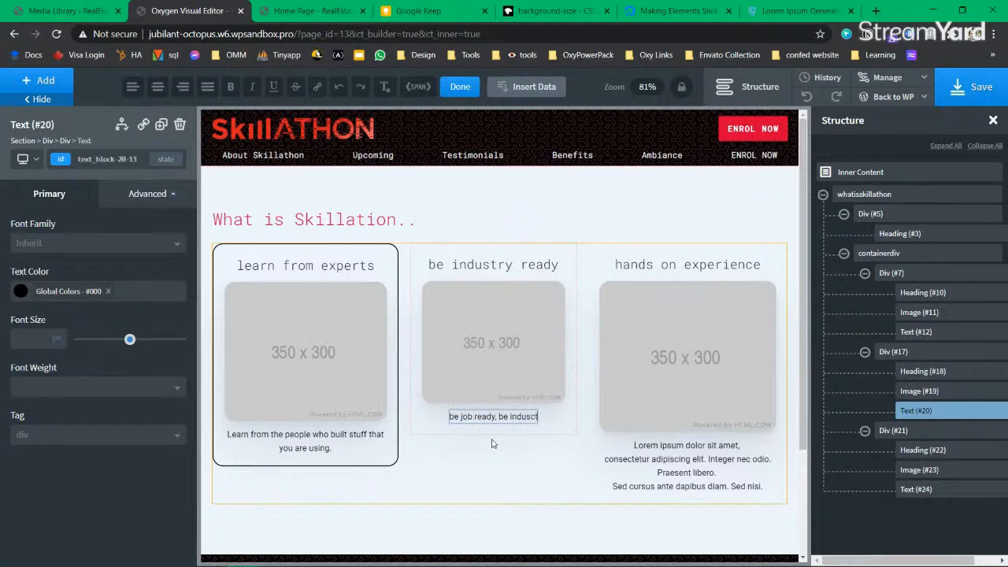
{"action": "type", "text": "ry ready."}
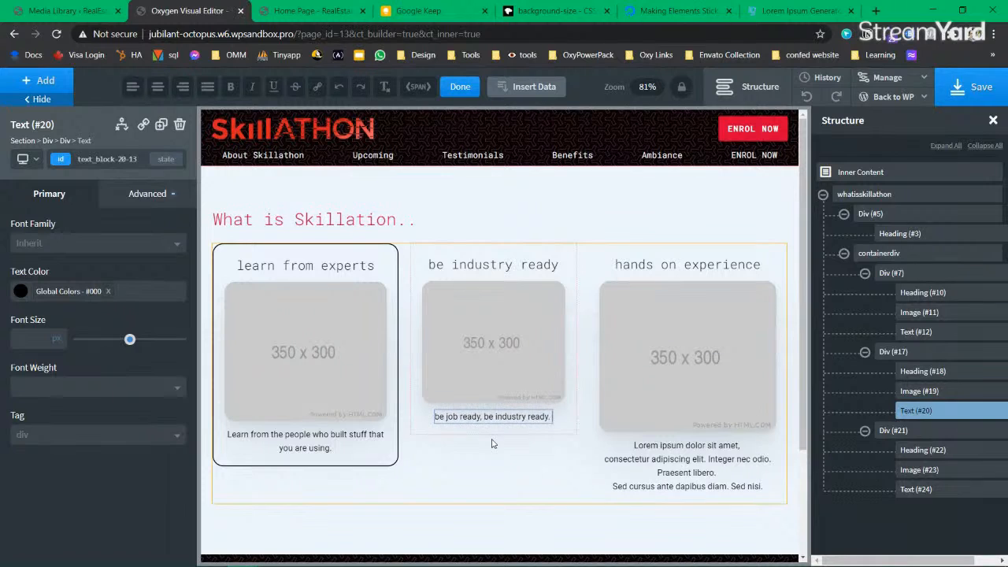
{"action": "key", "text": "Return"}
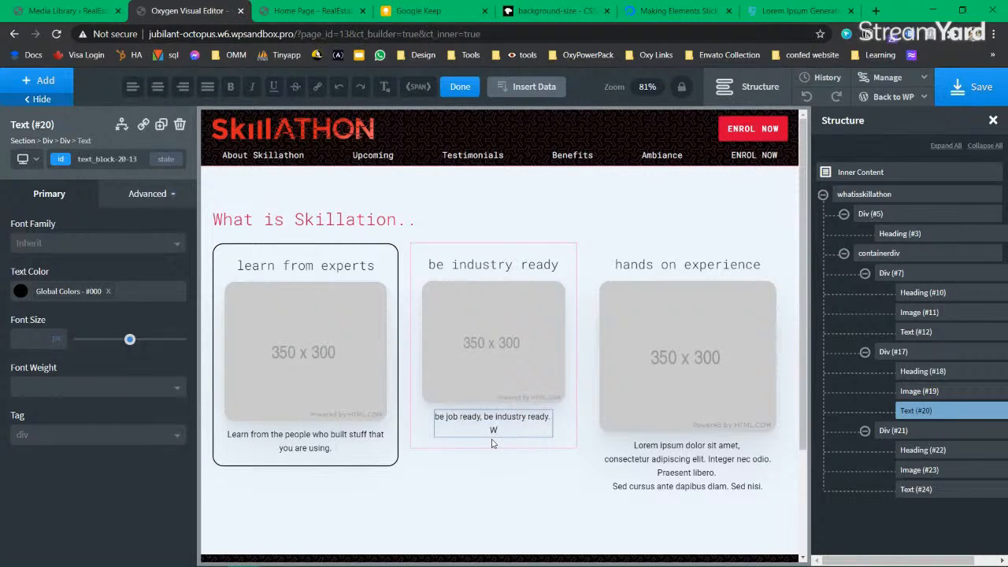
{"action": "type", "text": "With the Skills you gain here."}
{"action": "left_click", "coordinate": [490, 508]}
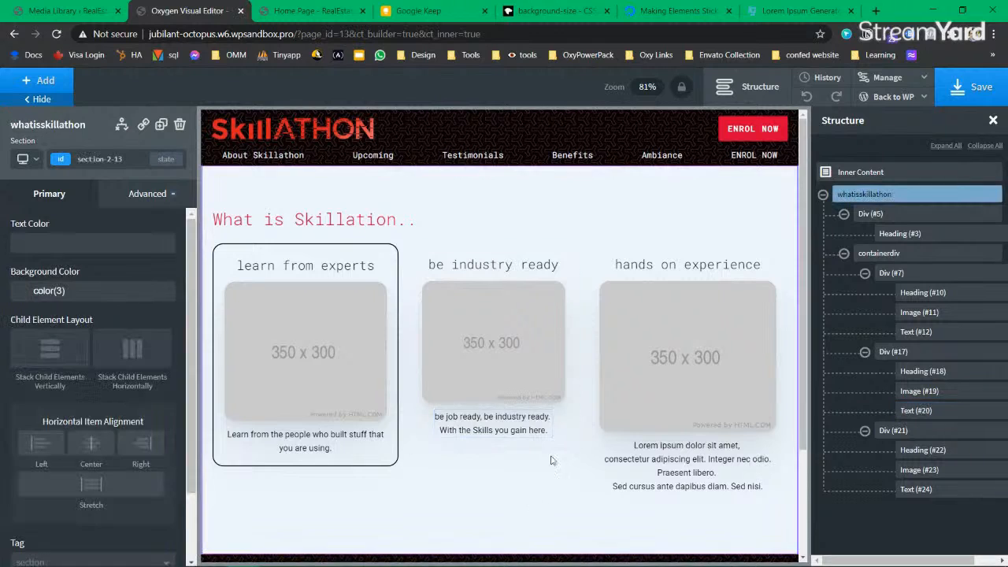
{"action": "left_click", "coordinate": [992, 87]}
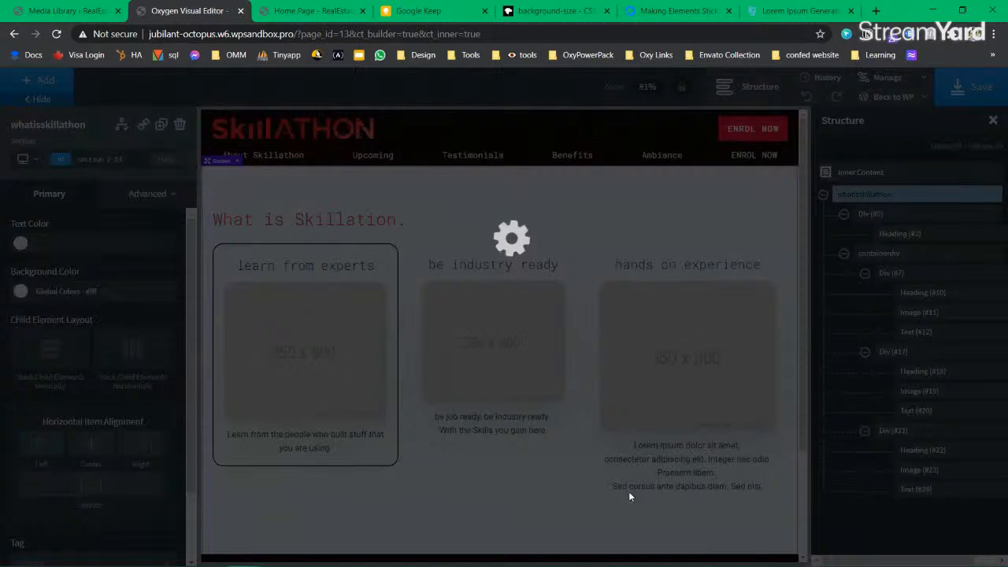
Step: Copy the new caption over the right card's lorem text and save with Ctrl+S
{"action": "left_click", "coordinate": [497, 427]}
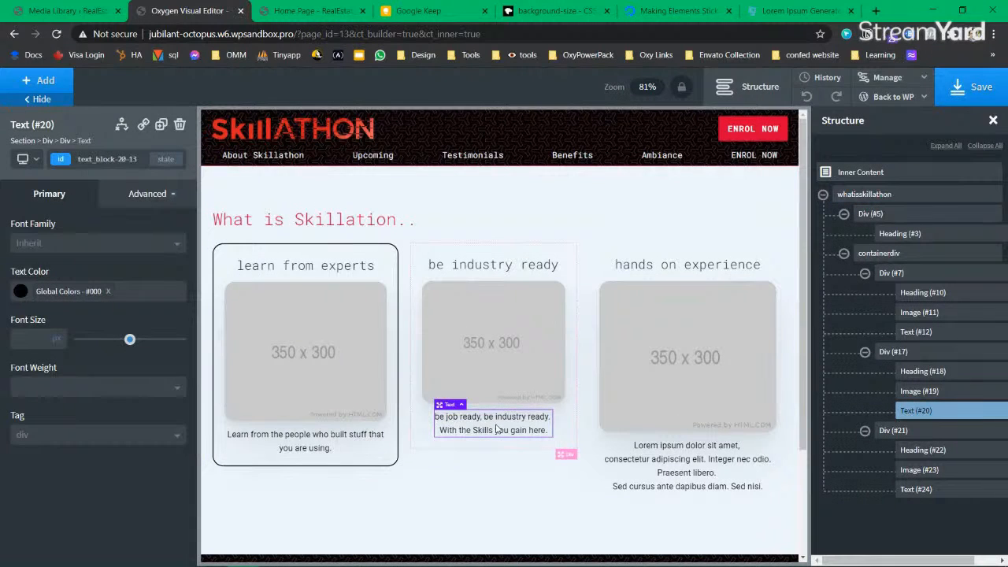
{"action": "triple_click", "coordinate": [497, 430]}
{"action": "key", "text": "ctrl+a"}
{"action": "key", "text": "ctrl+c"}
{"action": "triple_click", "coordinate": [703, 484]}
{"action": "key", "text": "ctrl+a"}
{"action": "key", "text": "ctrl+v"}
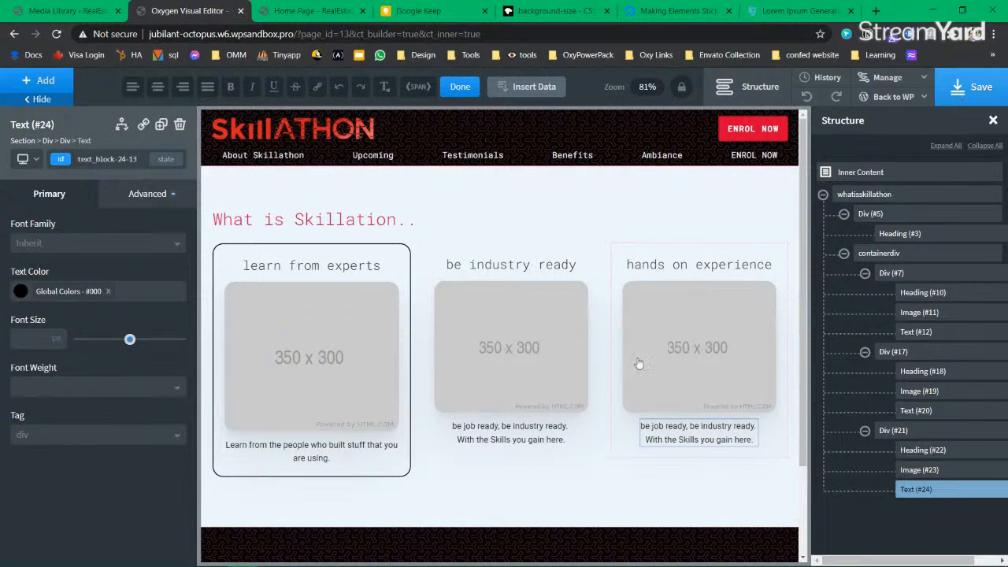
{"action": "key", "text": "ctrl+s"}
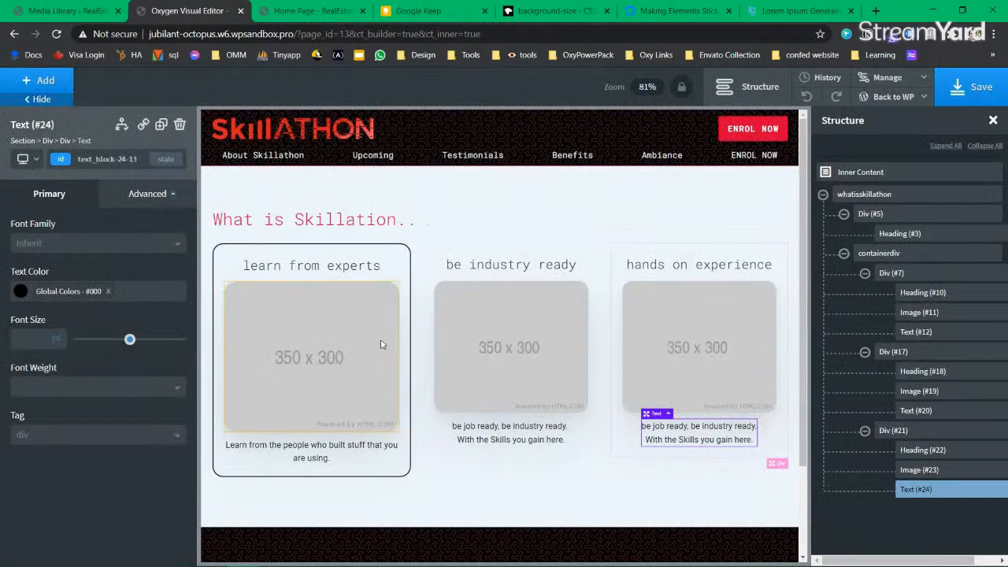
{"action": "left_click", "coordinate": [288, 367]}
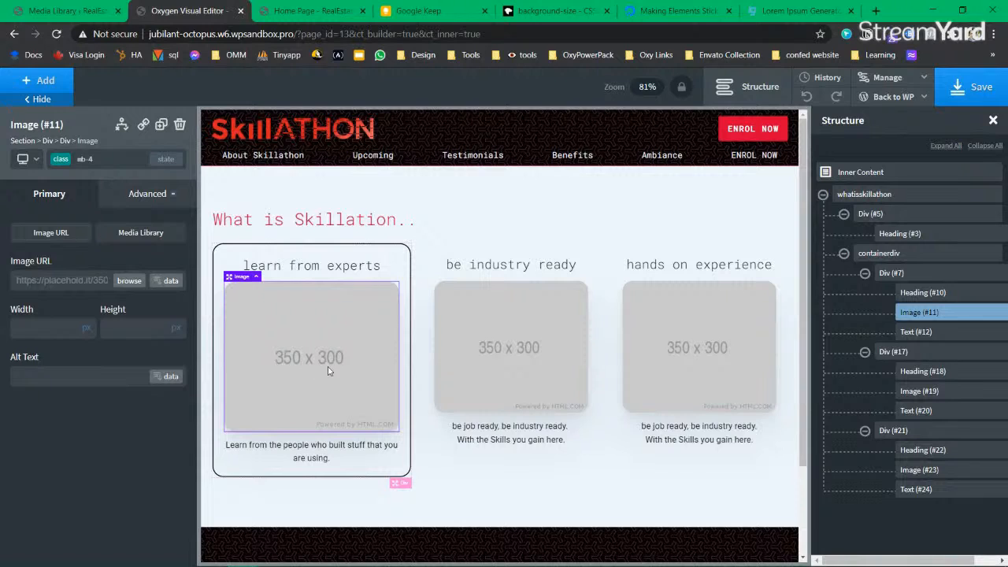
Step: Collapse the card branches, give Div (#7) a 450 px width, and switch to the under-768px breakpoint
{"action": "left_click", "coordinate": [865, 352]}
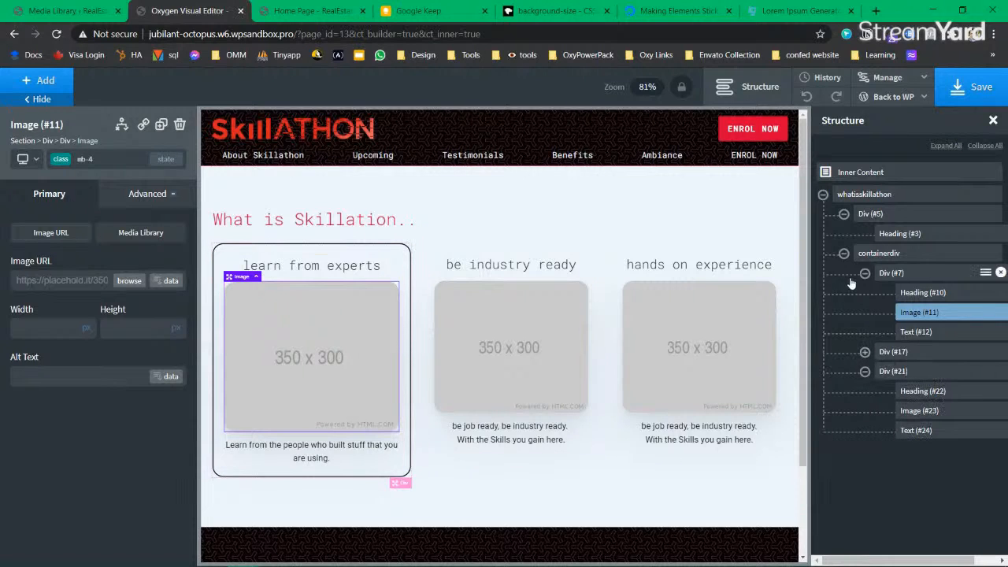
{"action": "left_click", "coordinate": [864, 272]}
{"action": "left_click", "coordinate": [865, 312]}
{"action": "left_click", "coordinate": [898, 273]}
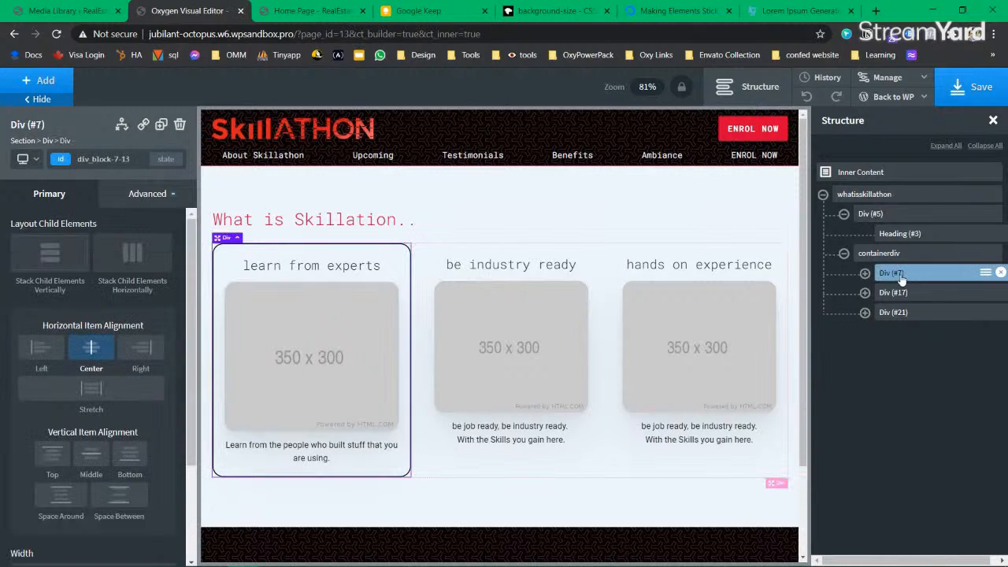
{"action": "scroll", "coordinate": [30, 469], "scroll_direction": "down", "scroll_amount": 3}
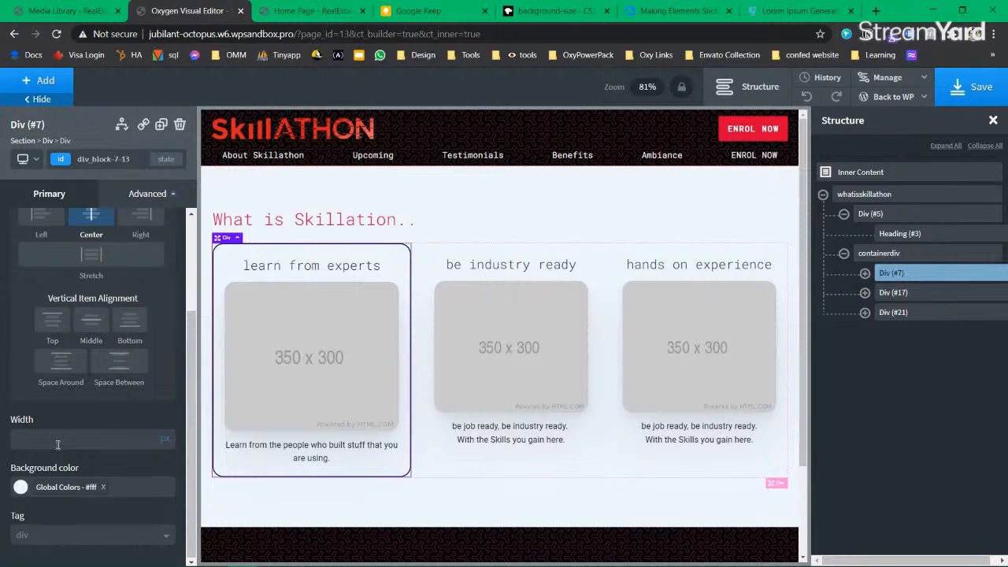
{"action": "type", "text": "450"}
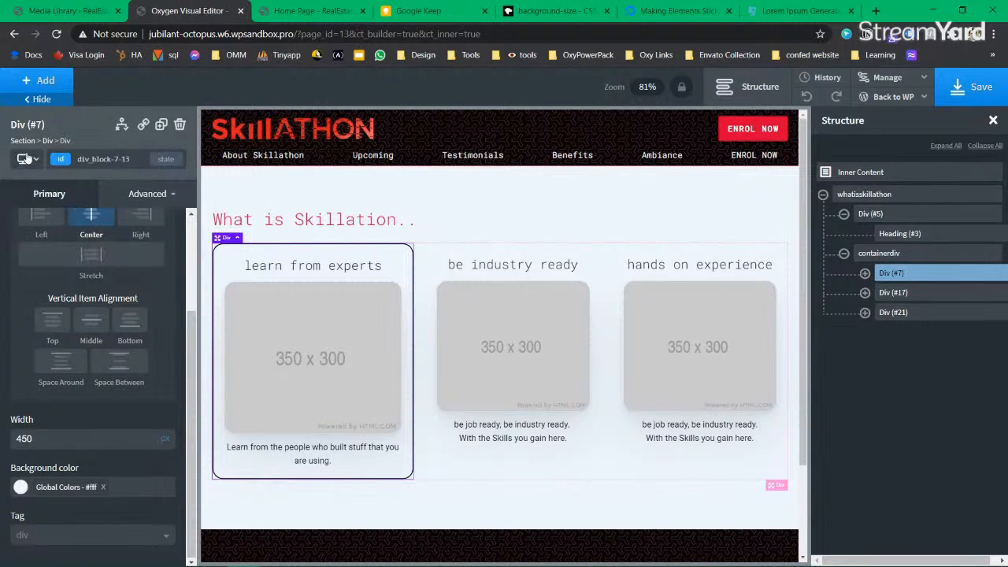
{"action": "mouse_move", "coordinate": [33, 162]}
{"action": "left_click", "coordinate": [69, 227]}
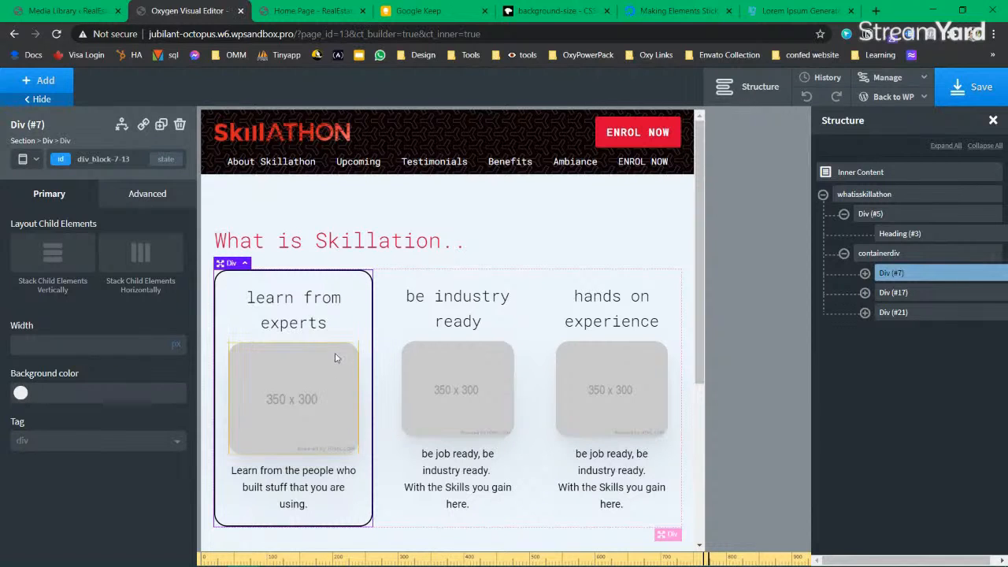
Step: Shrink the first card's heading font to 20 px, styled by its own ID
{"action": "left_click", "coordinate": [268, 332]}
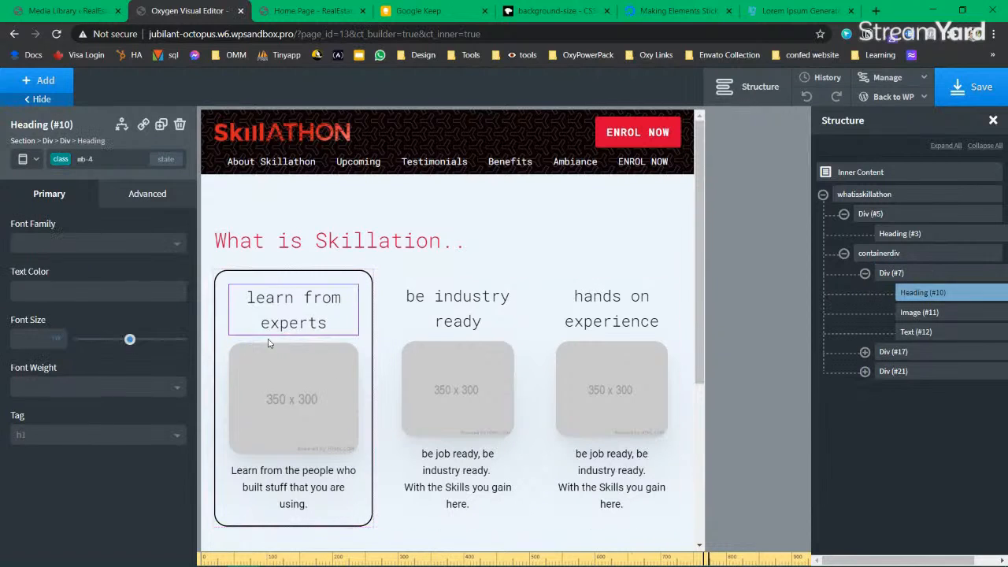
{"action": "left_click", "coordinate": [62, 159]}
{"action": "left_click", "coordinate": [66, 210]}
{"action": "left_click_drag", "start_coordinate": [130, 345], "coordinate": [92, 342]}
Step: Set the first card's caption to 13 px, save, and preview below 480px
{"action": "left_click", "coordinate": [258, 438]}
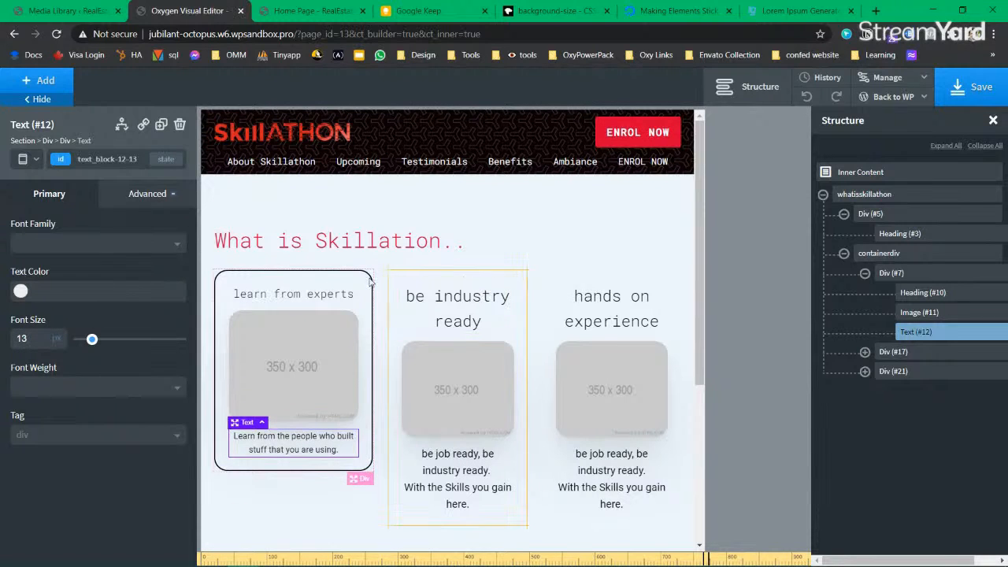
{"action": "left_click", "coordinate": [974, 88]}
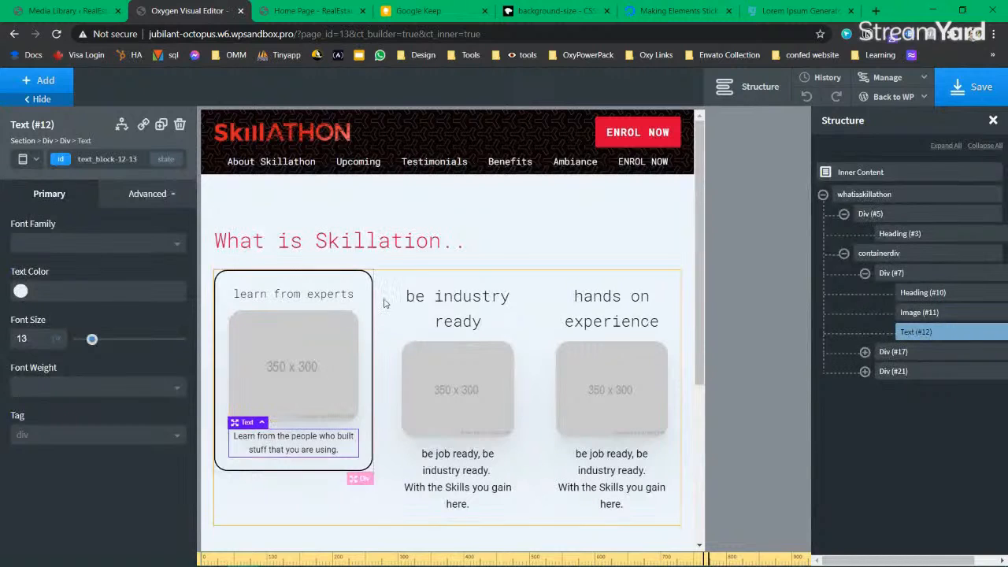
{"action": "left_click", "coordinate": [30, 159]}
{"action": "left_click", "coordinate": [48, 255]}
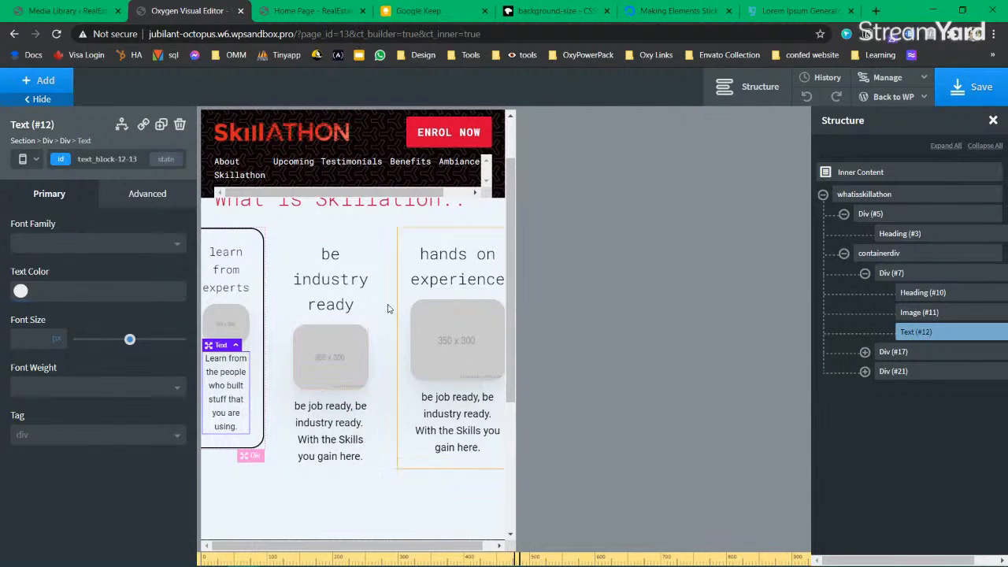
Step: Stack the three cards vertically in their container and enter a width for the first card
{"action": "left_click", "coordinate": [888, 253]}
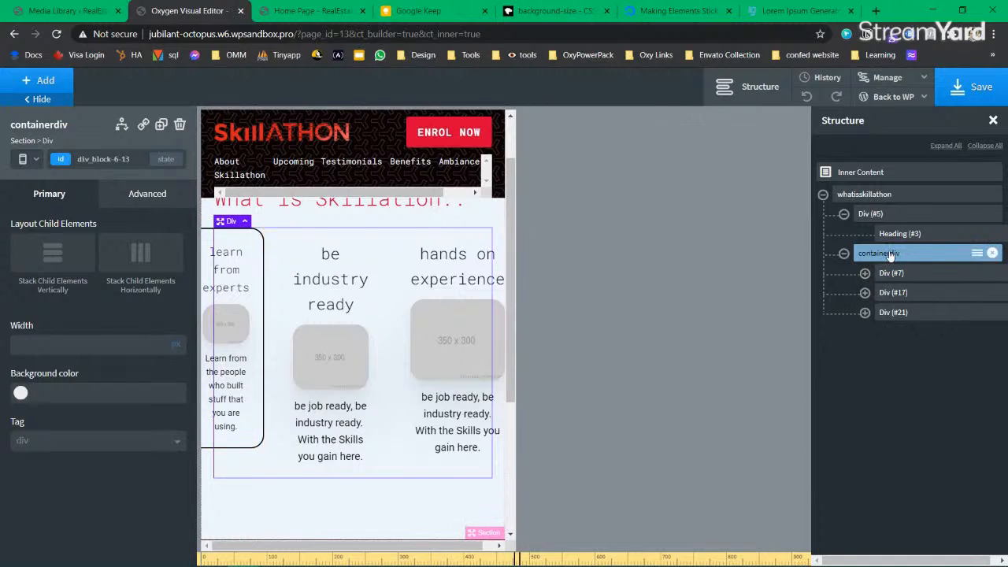
{"action": "left_click", "coordinate": [51, 265]}
{"action": "scroll", "coordinate": [452, 376], "scroll_direction": "down", "scroll_amount": 3}
{"action": "scroll", "coordinate": [452, 383], "scroll_direction": "up", "scroll_amount": 5}
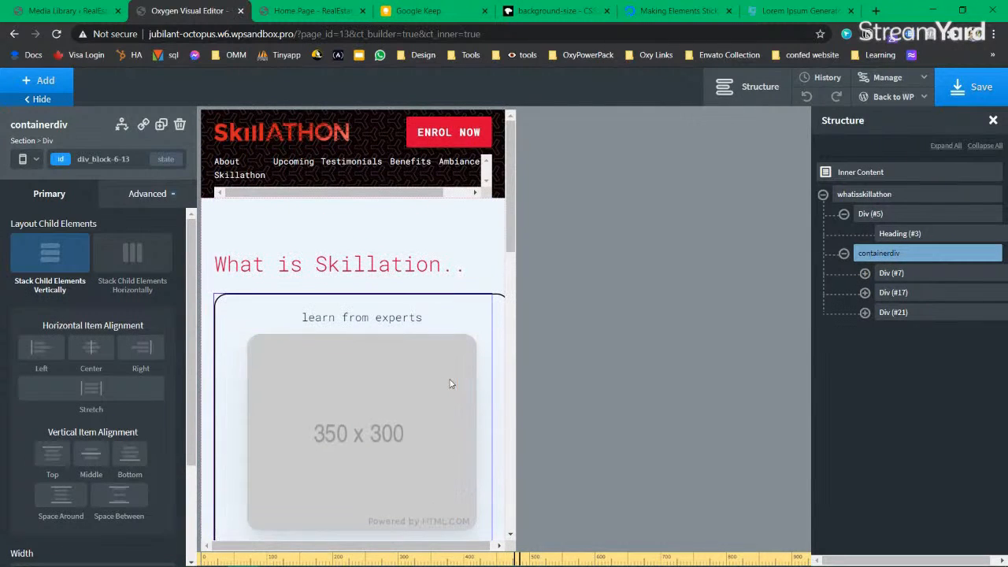
{"action": "left_click", "coordinate": [894, 272]}
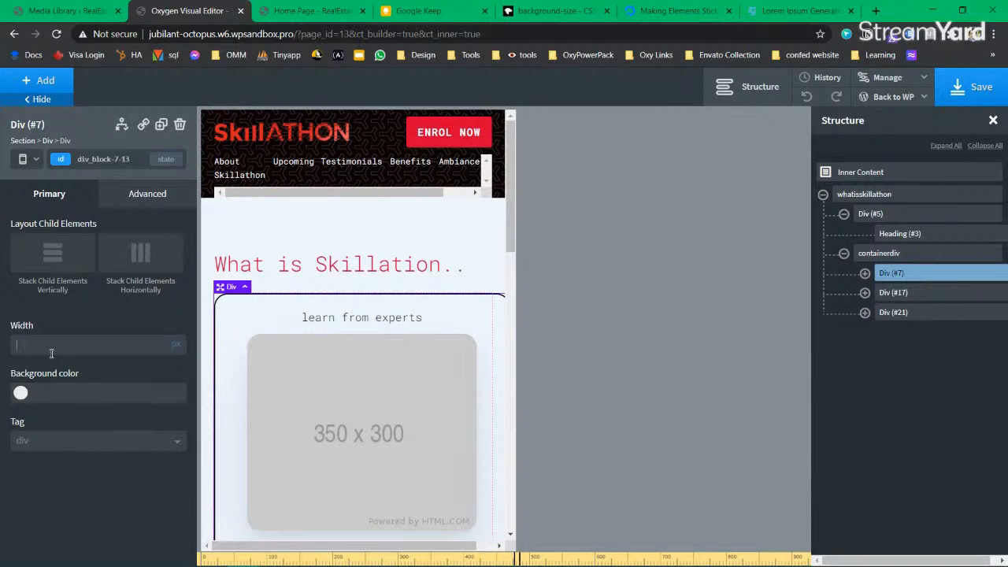
{"action": "type", "text": "250"}
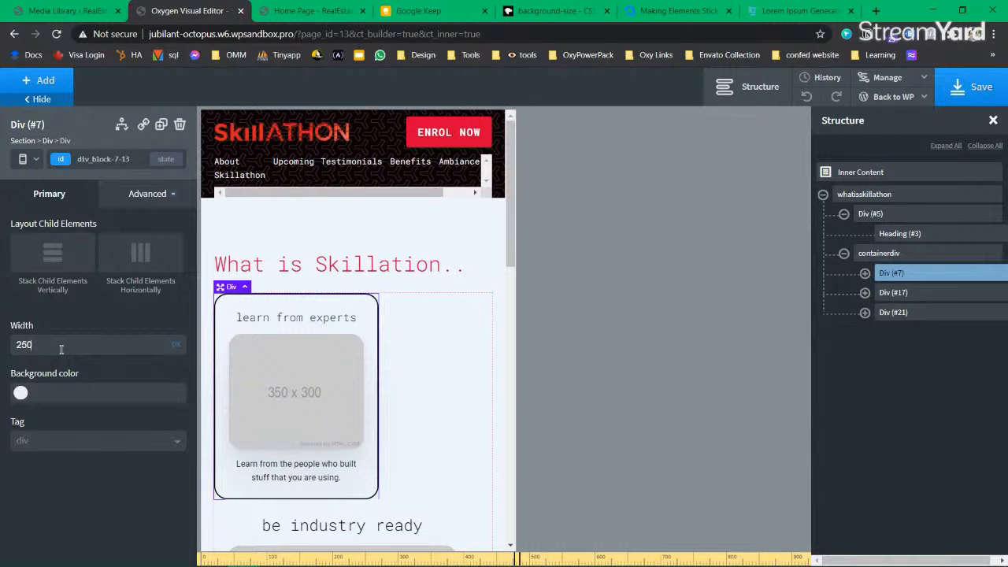
Step: Centre the cards in the container and set the learn from experts card to 300 px wide
{"action": "left_click", "coordinate": [890, 254]}
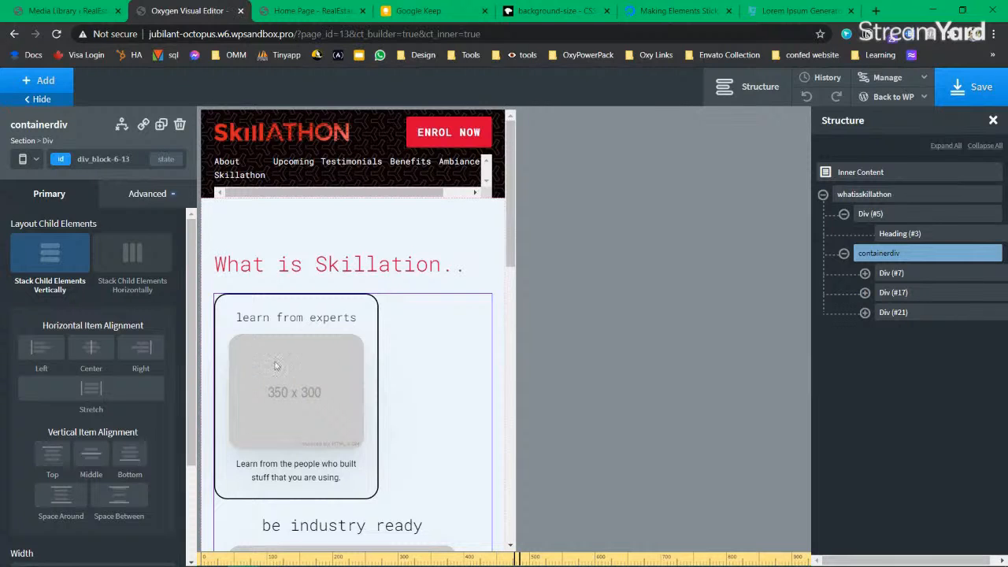
{"action": "left_click", "coordinate": [95, 353]}
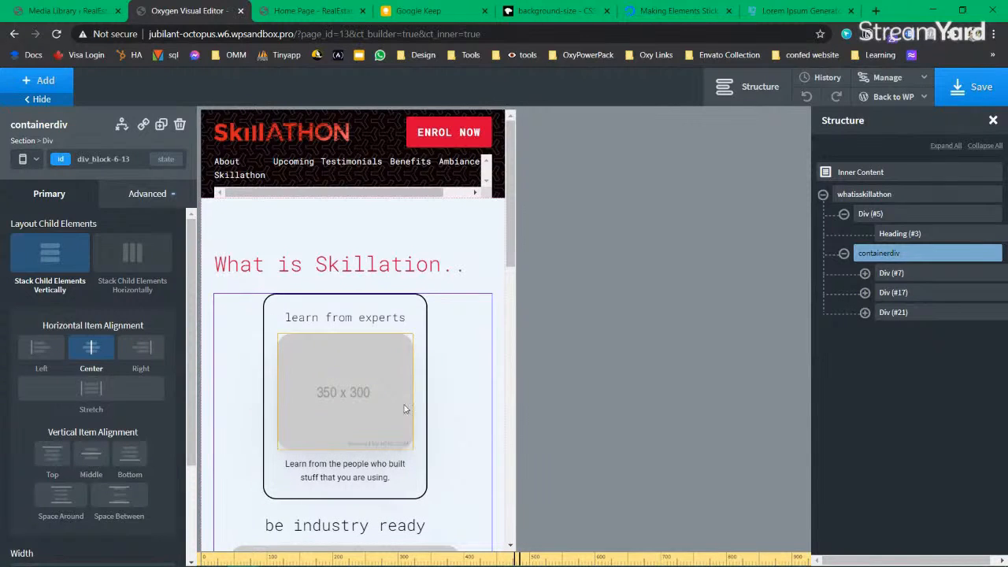
{"action": "scroll", "coordinate": [374, 449], "scroll_direction": "down", "scroll_amount": 3}
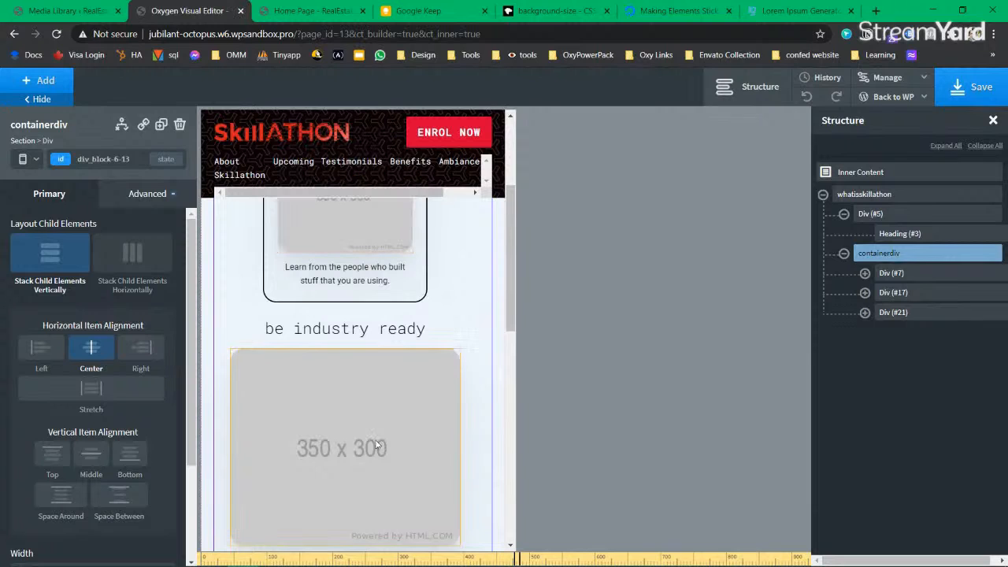
{"action": "scroll", "coordinate": [376, 446], "scroll_direction": "down", "scroll_amount": 2}
{"action": "scroll", "coordinate": [378, 409], "scroll_direction": "up", "scroll_amount": 5}
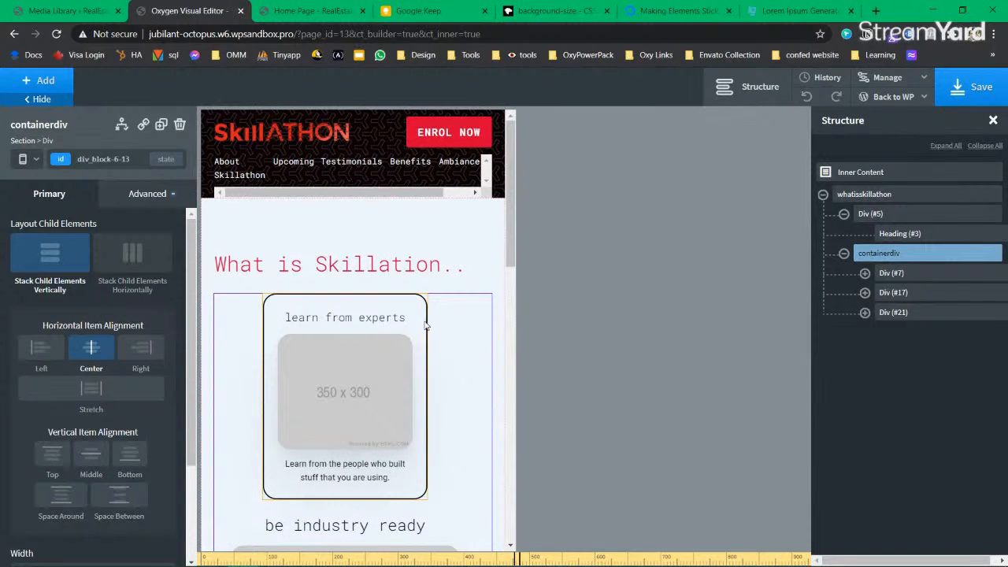
{"action": "scroll", "coordinate": [102, 398], "scroll_direction": "down", "scroll_amount": 2}
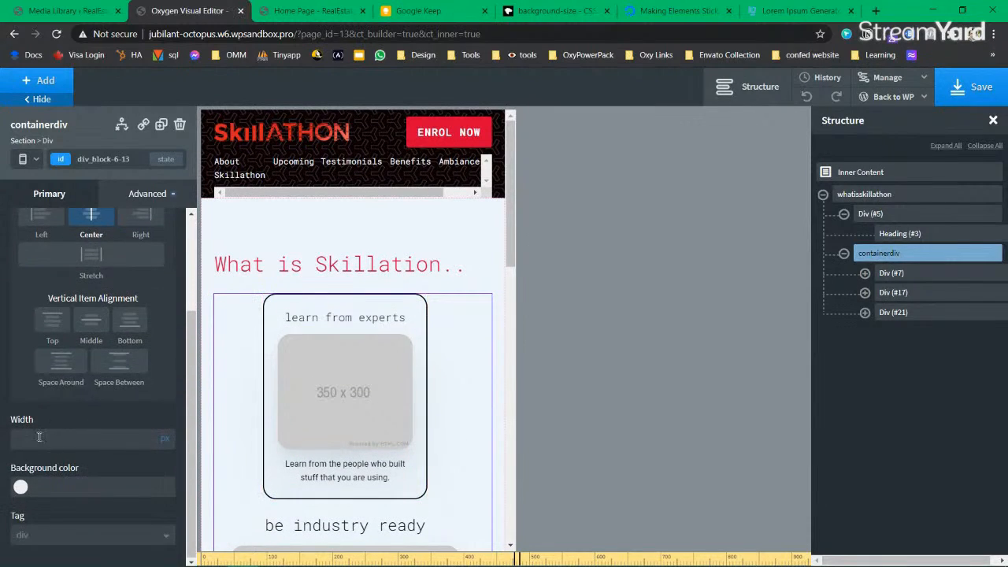
{"action": "left_click", "coordinate": [399, 407]}
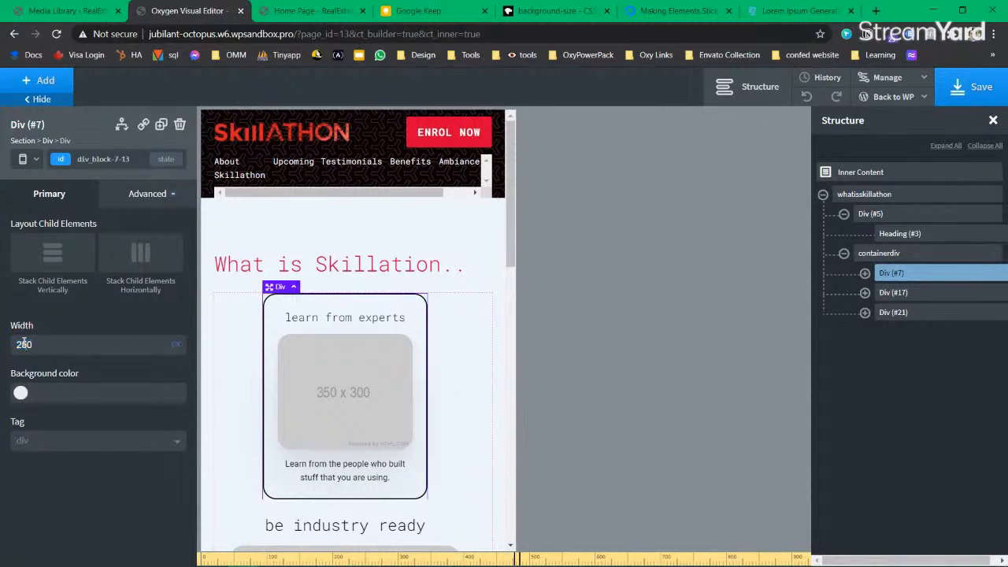
{"action": "key", "text": "BackSpace"}
{"action": "key", "text": "BackSpace"}
{"action": "type", "text": "35"}
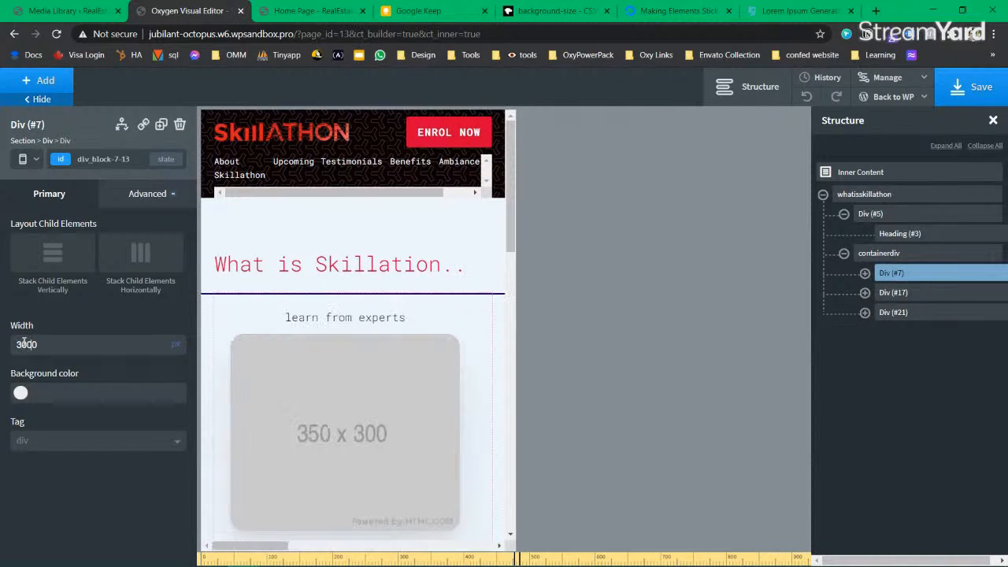
{"action": "key", "text": "BackSpace"}
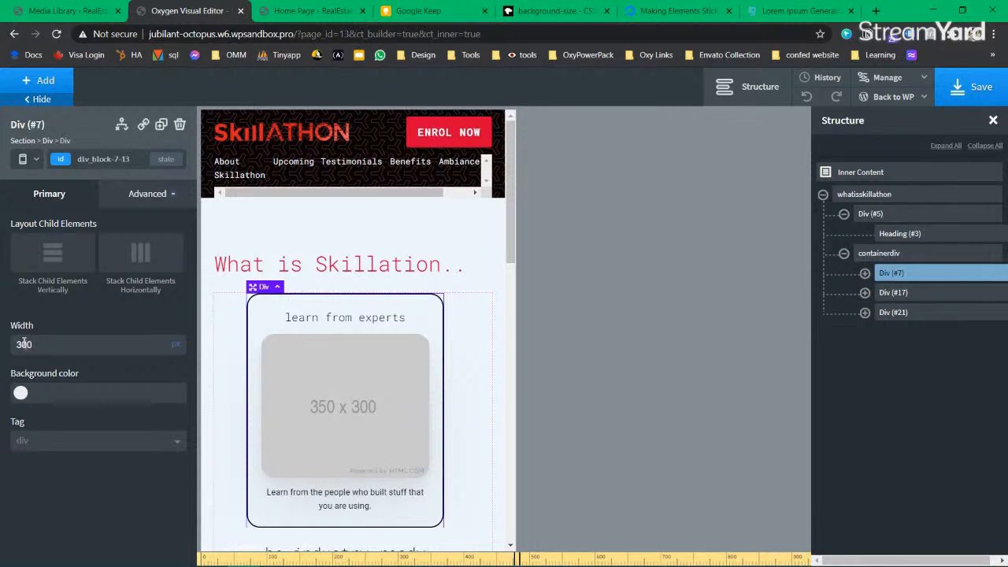
{"action": "left_click", "coordinate": [28, 159]}
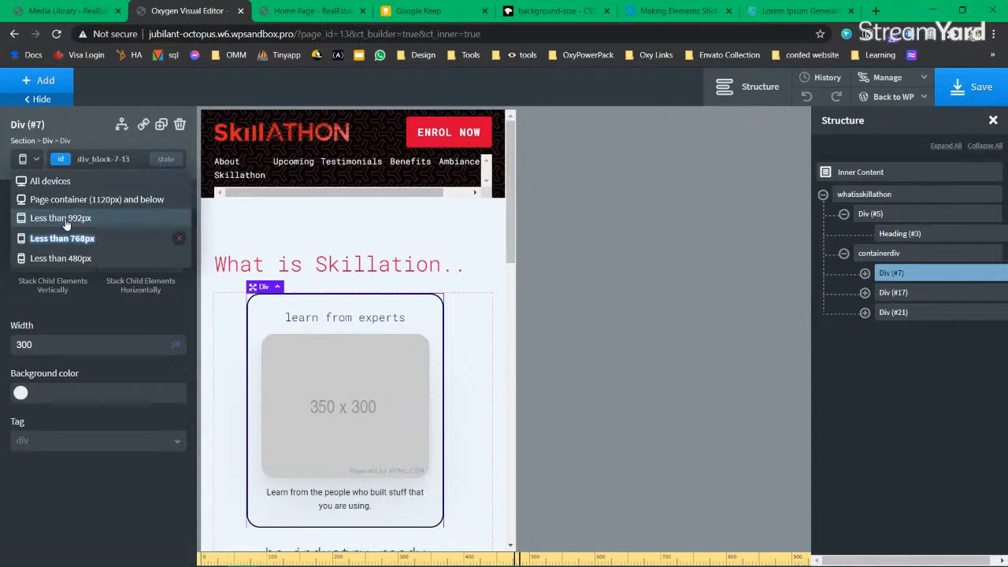
Step: At the 'Less than 480px' breakpoint, set the learn from experts card width to 250 px
{"action": "left_click", "coordinate": [79, 258]}
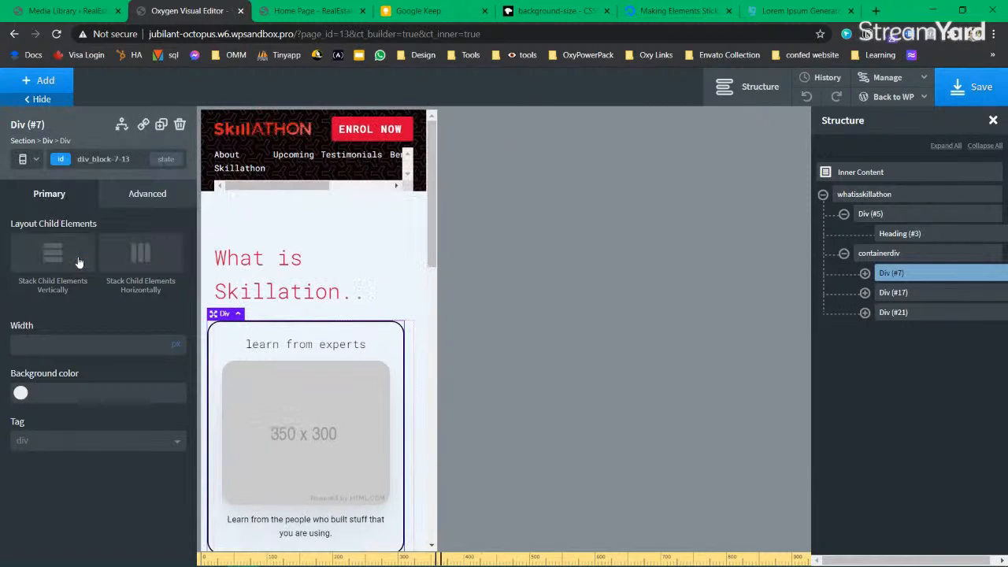
{"action": "left_click", "coordinate": [25, 160]}
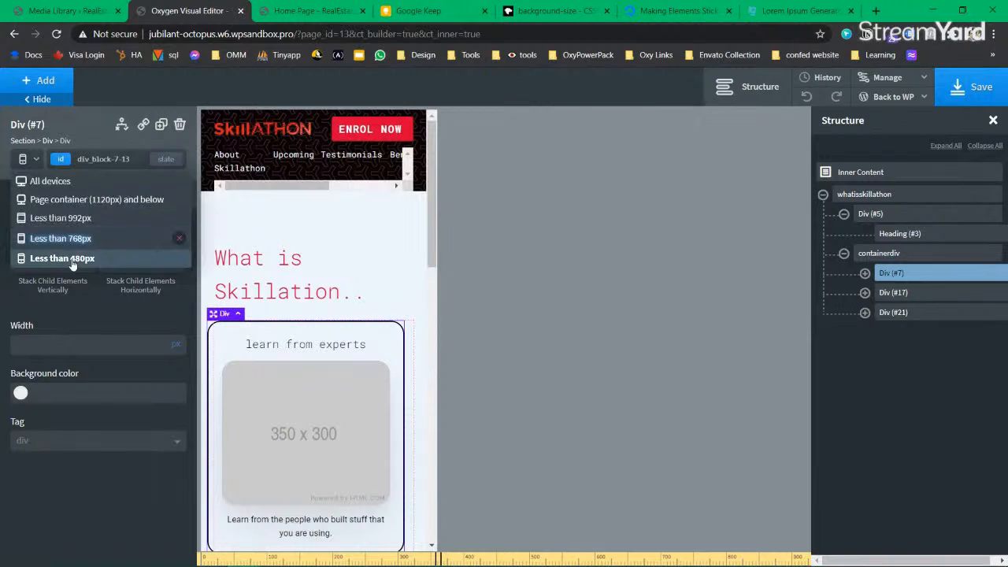
{"action": "left_click", "coordinate": [59, 260]}
{"action": "scroll", "coordinate": [333, 430], "scroll_direction": "down", "scroll_amount": 3}
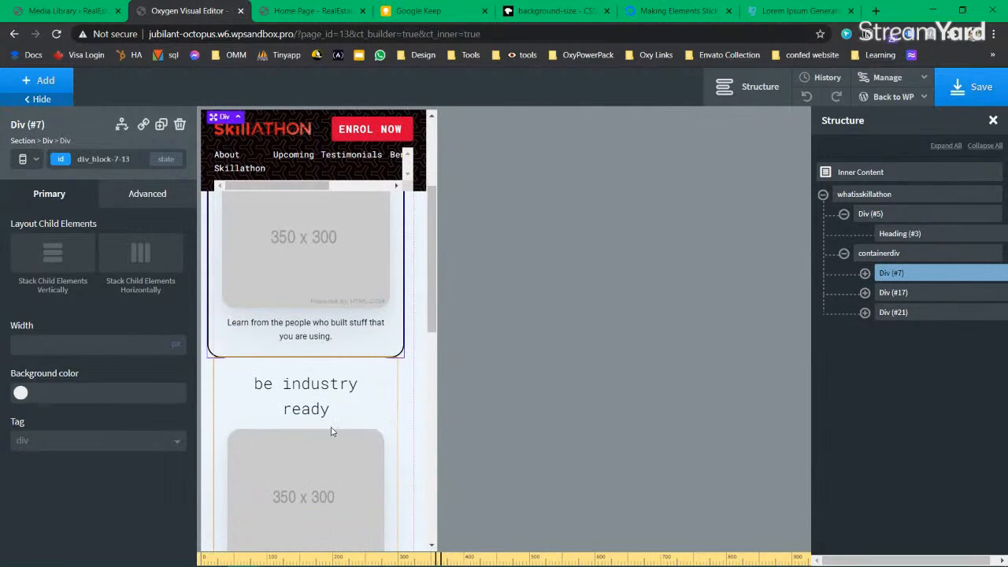
{"action": "scroll", "coordinate": [333, 425], "scroll_direction": "up", "scroll_amount": 2}
{"action": "scroll", "coordinate": [390, 263], "scroll_direction": "up", "scroll_amount": 1}
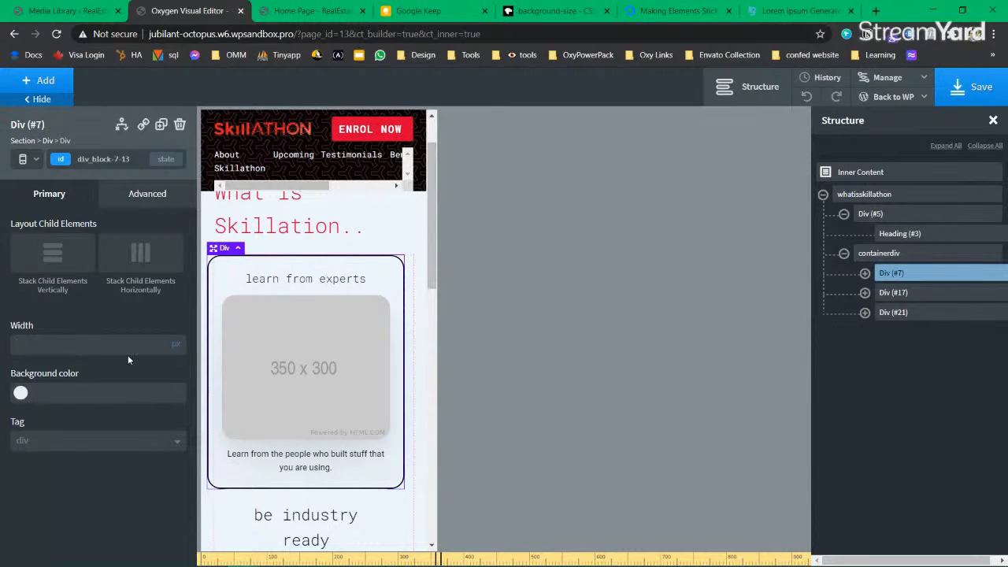
{"action": "left_click", "coordinate": [98, 351]}
{"action": "type", "text": "3"}
{"action": "key", "text": "BackSpace"}
{"action": "type", "text": "250"}
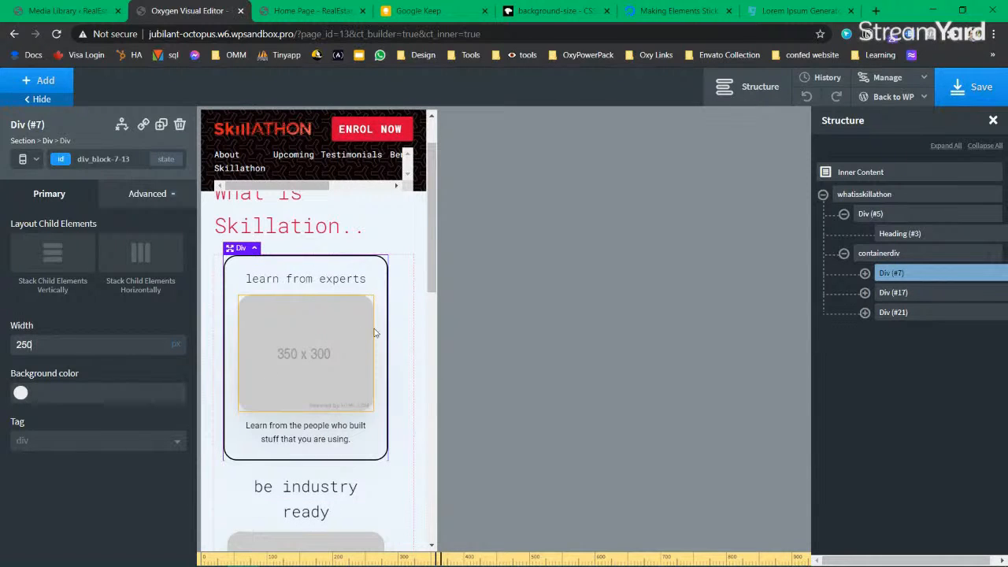
Step: Save the template and return to All devices editing
{"action": "left_click", "coordinate": [967, 89]}
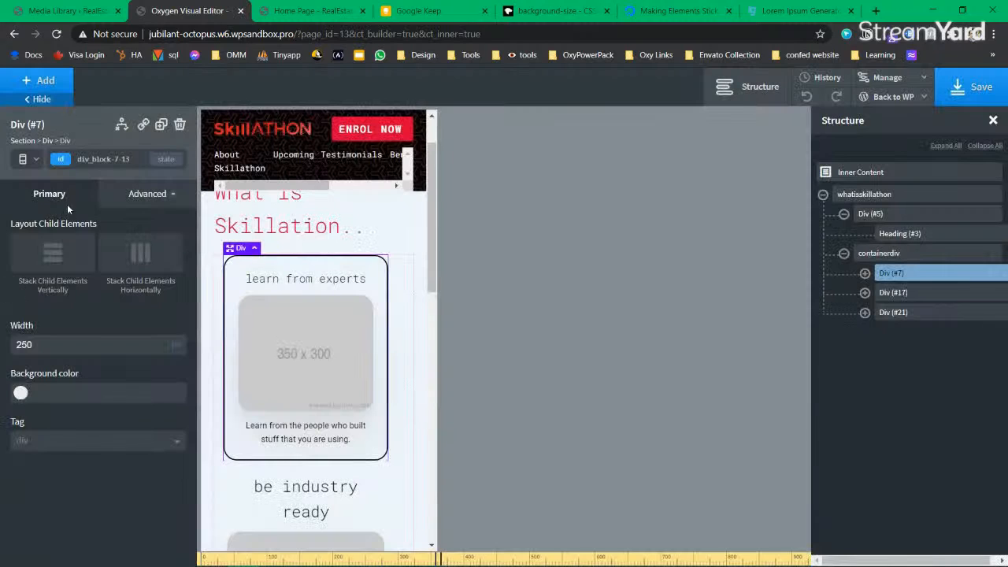
{"action": "left_click", "coordinate": [33, 161]}
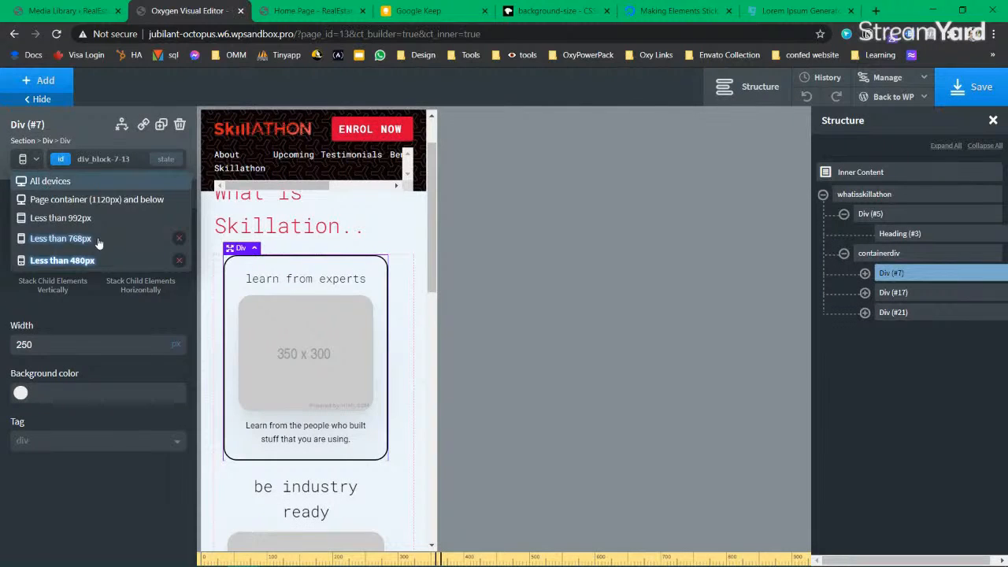
{"action": "left_click", "coordinate": [49, 180]}
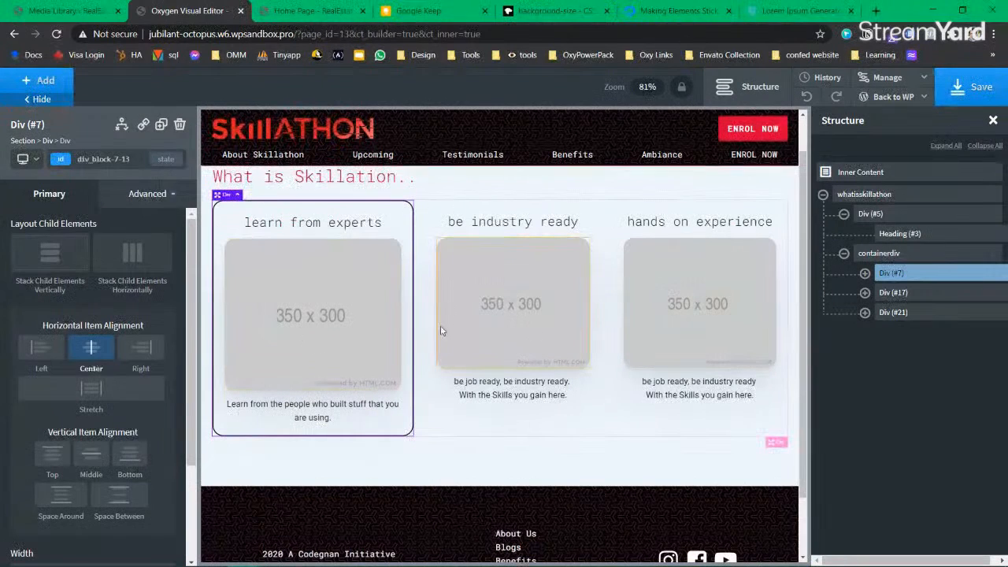
Step: Delete the be industry ready and hands on experience cards (Div #17 and #21)
{"action": "left_click", "coordinate": [917, 291]}
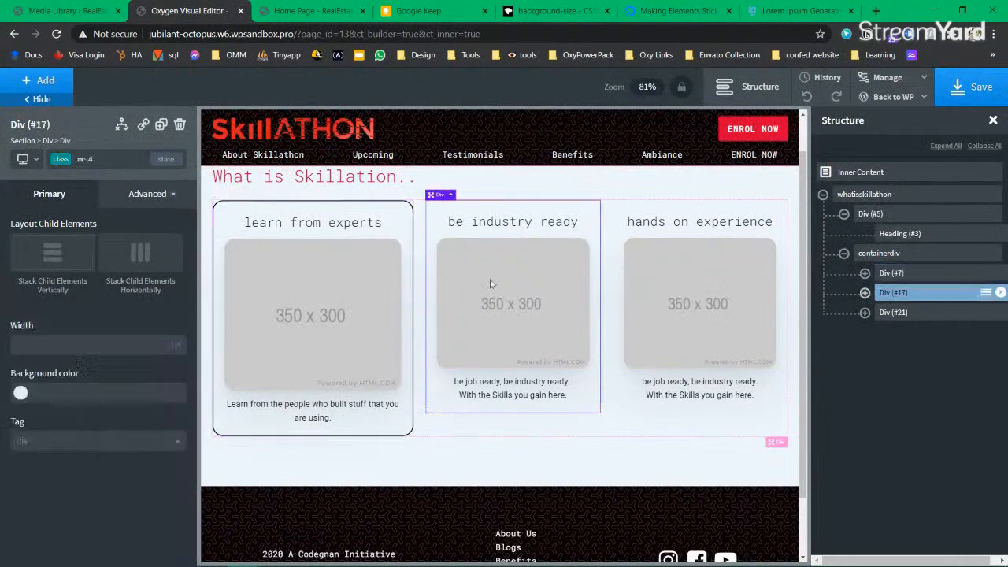
{"action": "left_click", "coordinate": [918, 312]}
{"action": "left_click", "coordinate": [288, 15]}
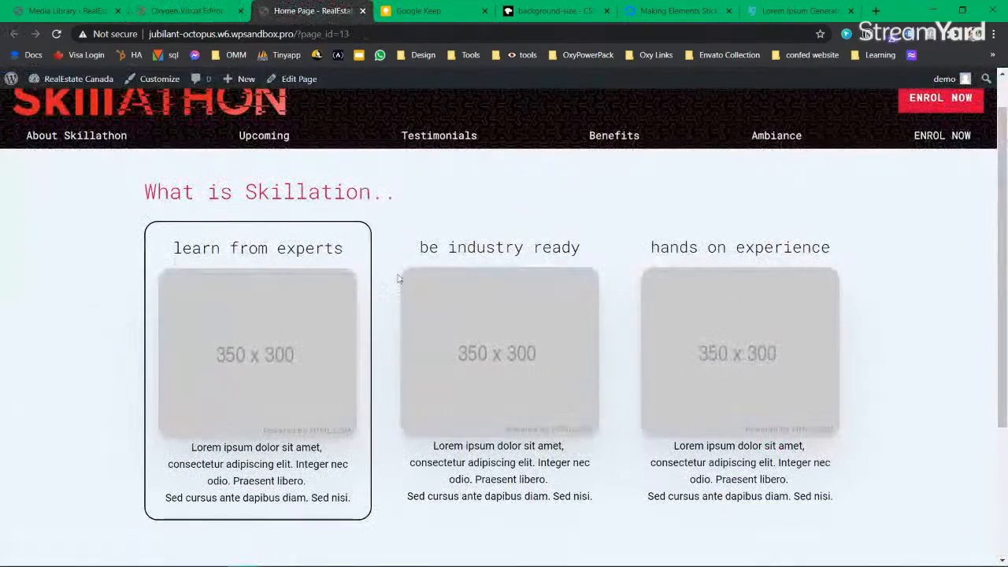
{"action": "left_click", "coordinate": [227, 15]}
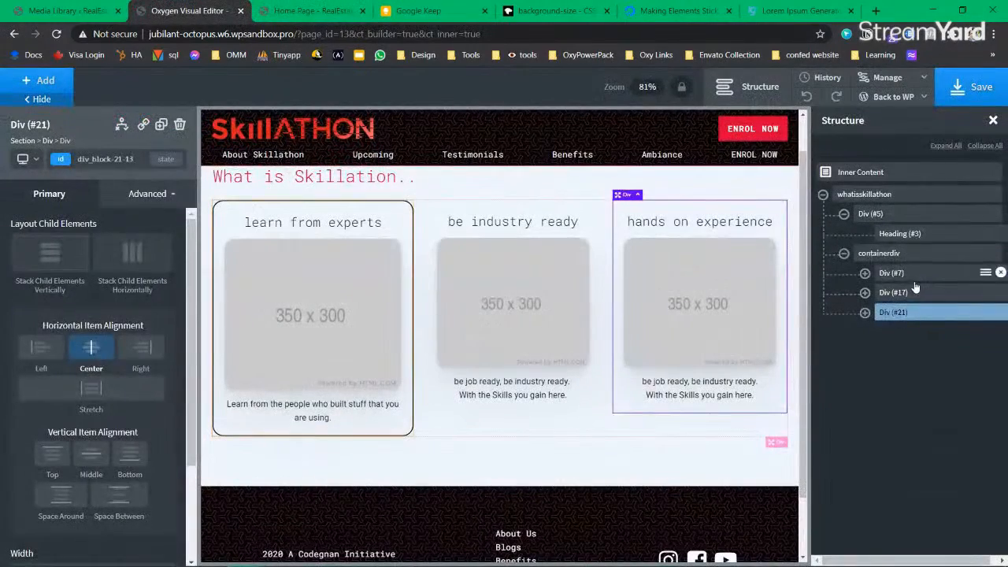
{"action": "left_click", "coordinate": [991, 292]}
{"action": "left_click", "coordinate": [1000, 293]}
{"action": "left_click", "coordinate": [926, 302]}
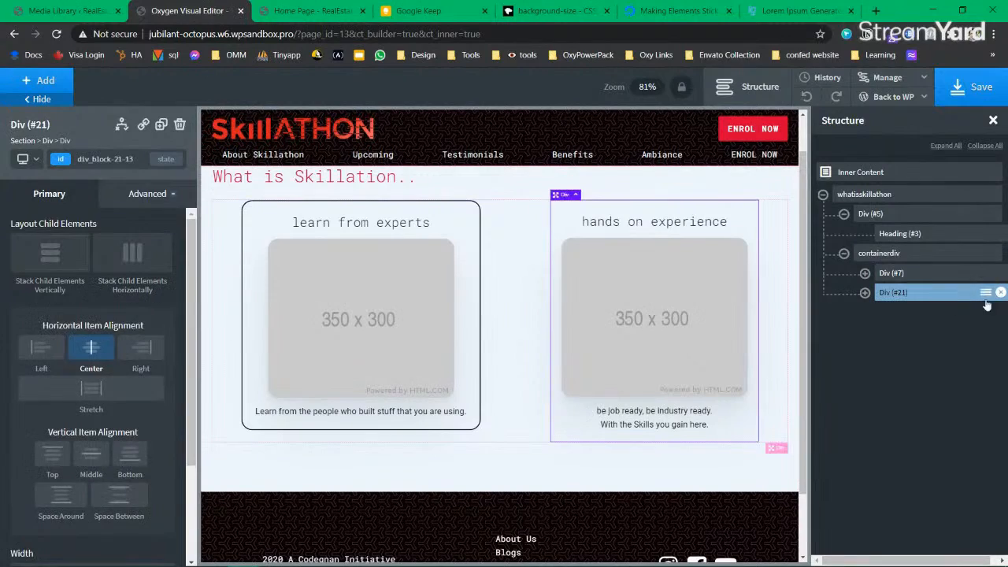
{"action": "left_click", "coordinate": [1000, 293]}
Step: Duplicate the learn from experts card twice, then compare with the live Home Page
{"action": "left_click", "coordinate": [898, 276]}
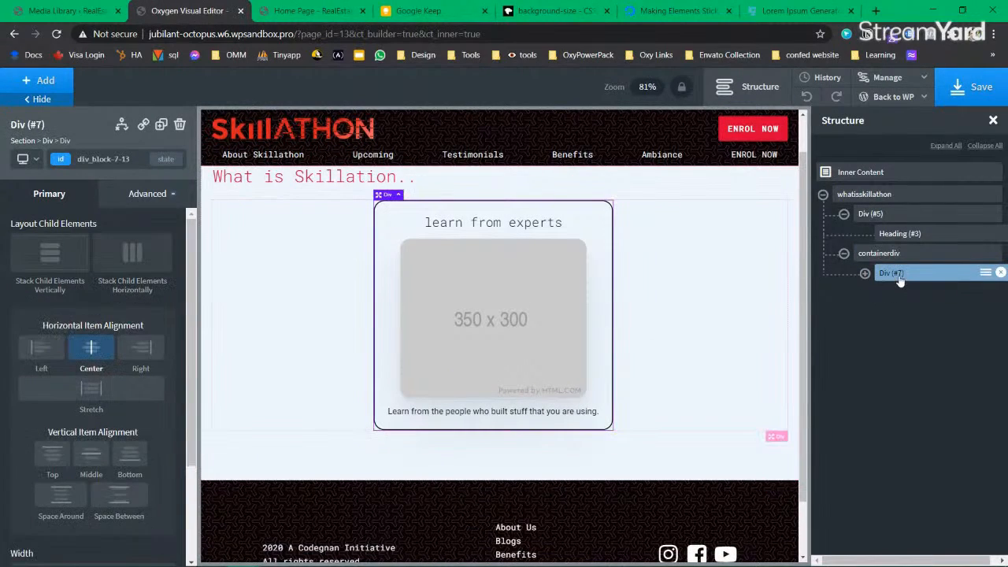
{"action": "left_click", "coordinate": [314, 10]}
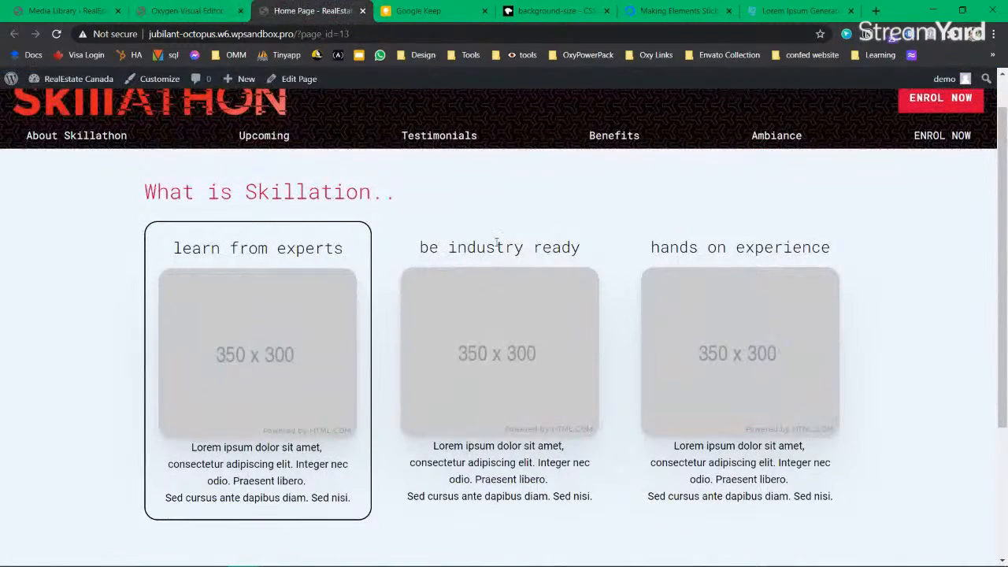
{"action": "left_click", "coordinate": [187, 10]}
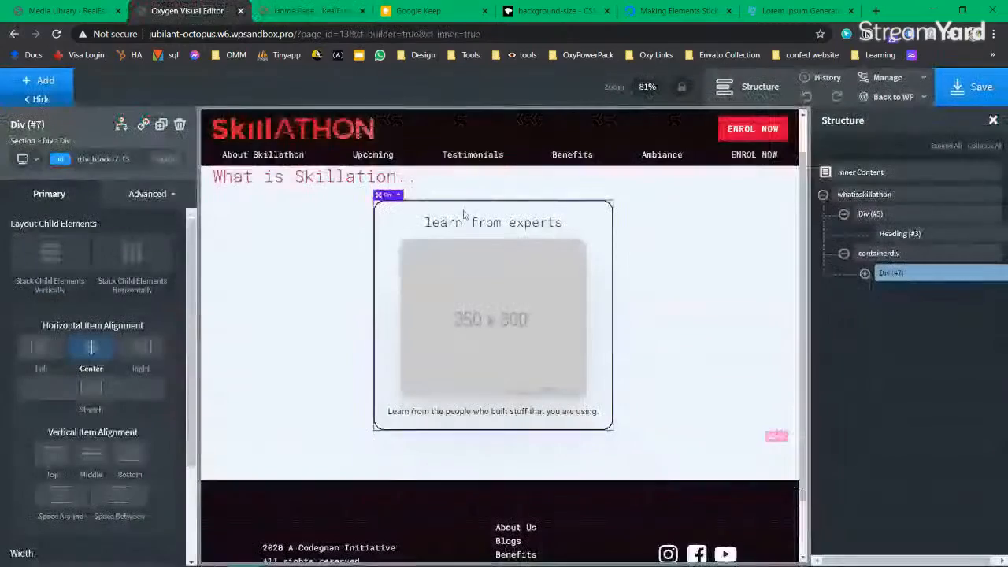
{"action": "left_click", "coordinate": [161, 126]}
{"action": "left_click", "coordinate": [161, 126]}
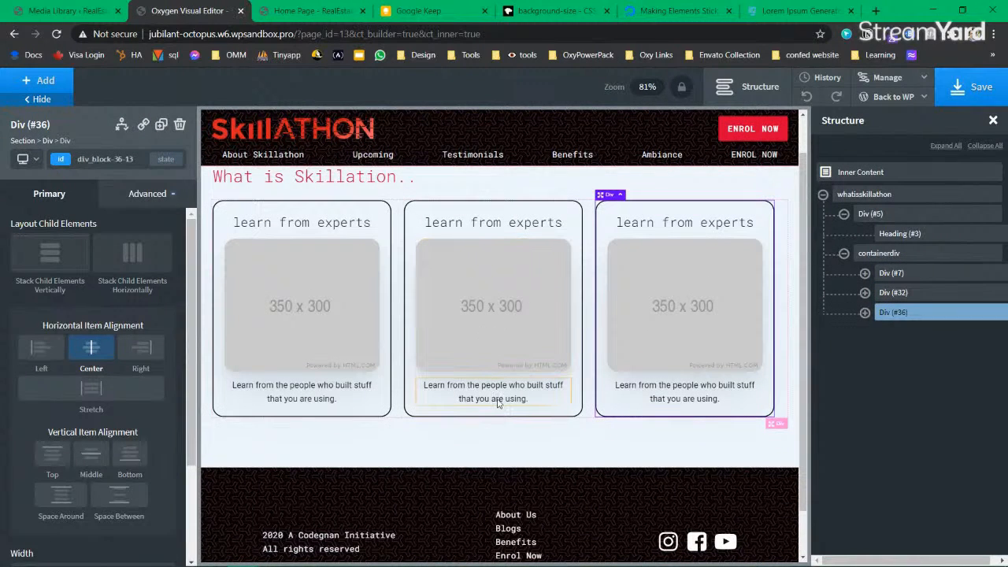
{"action": "left_click", "coordinate": [287, 13]}
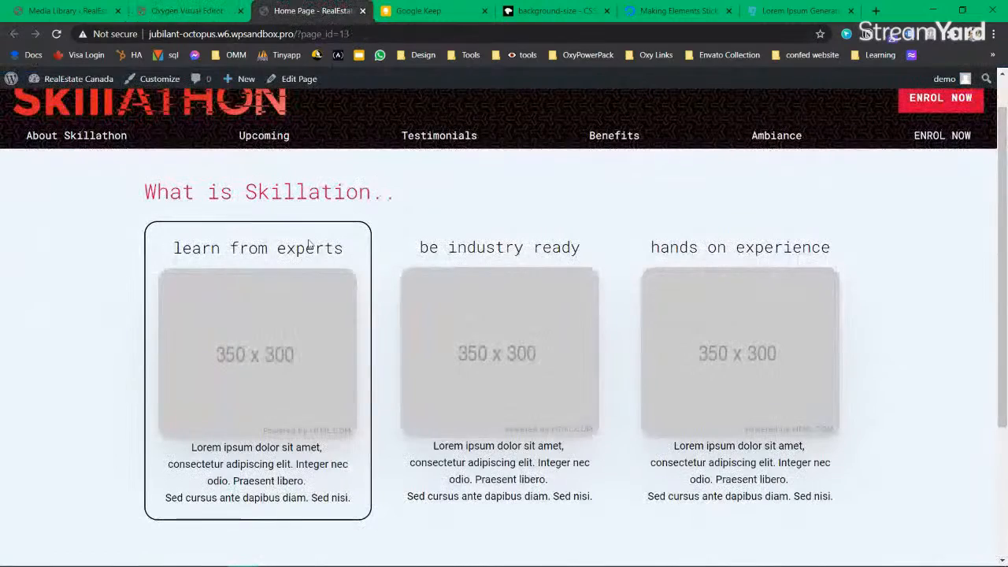
{"action": "triple_click", "coordinate": [475, 248]}
{"action": "key", "text": "ctrl+c"}
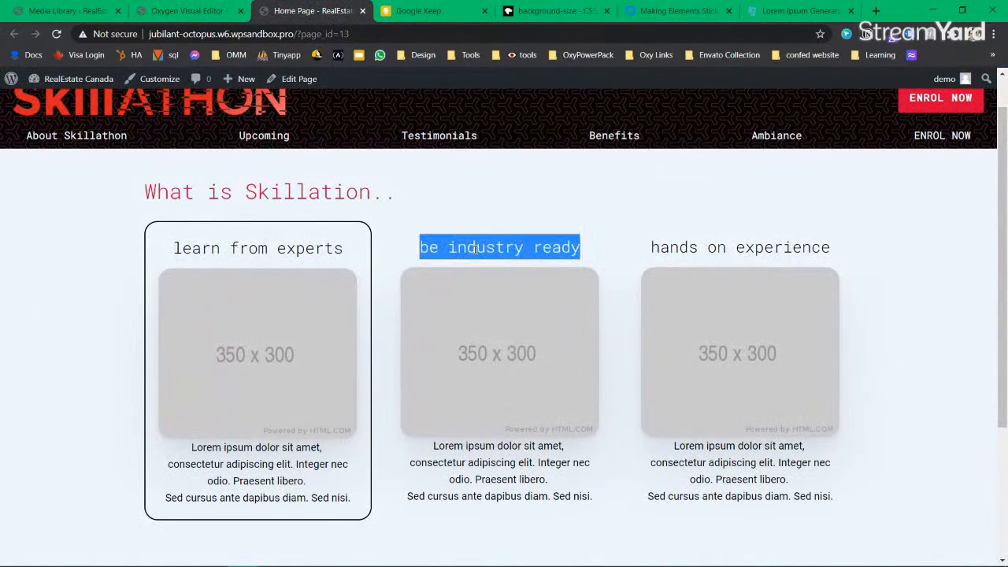
Step: Paste 'be industry ready' over the middle card's heading
{"action": "left_click", "coordinate": [189, 12]}
{"action": "left_click", "coordinate": [477, 233]}
{"action": "triple_click", "coordinate": [476, 234]}
{"action": "key", "text": "ctrl+v"}
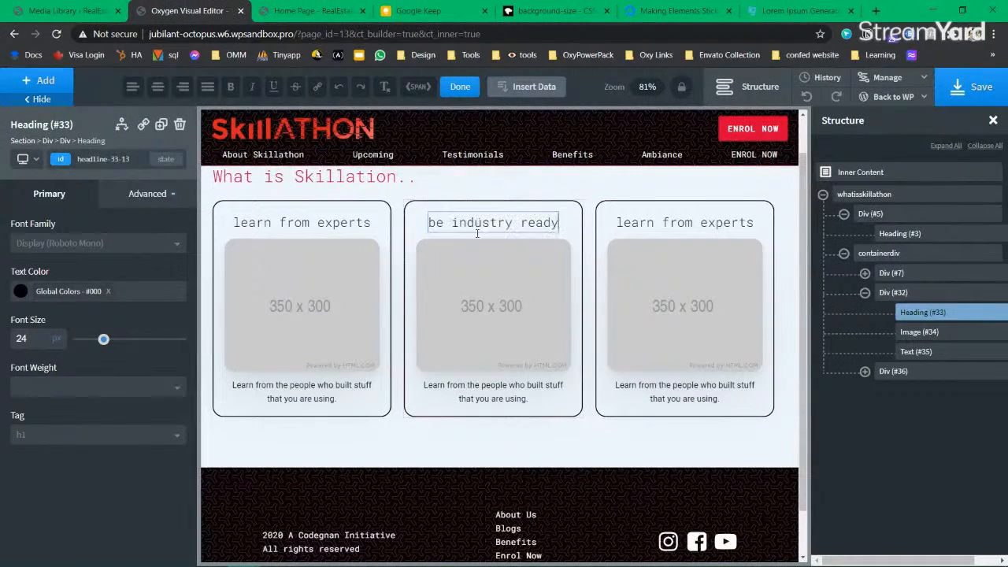
{"action": "triple_click", "coordinate": [506, 400]}
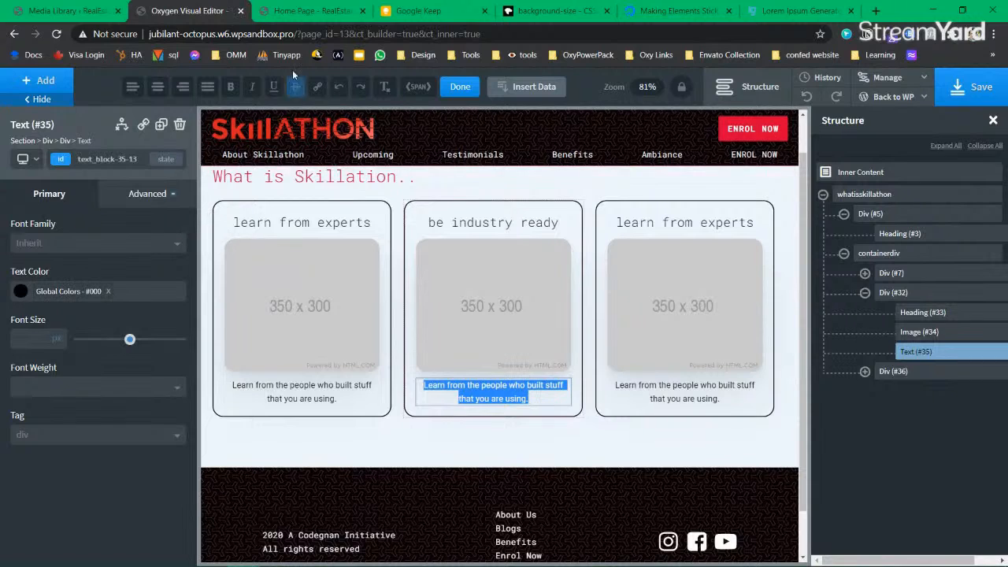
{"action": "left_click", "coordinate": [315, 11]}
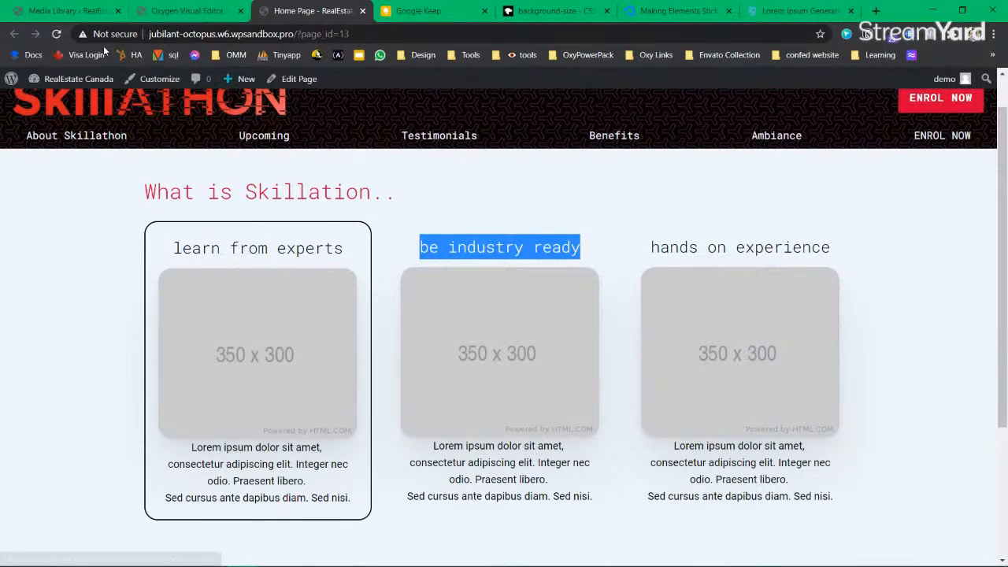
{"action": "left_click", "coordinate": [183, 12]}
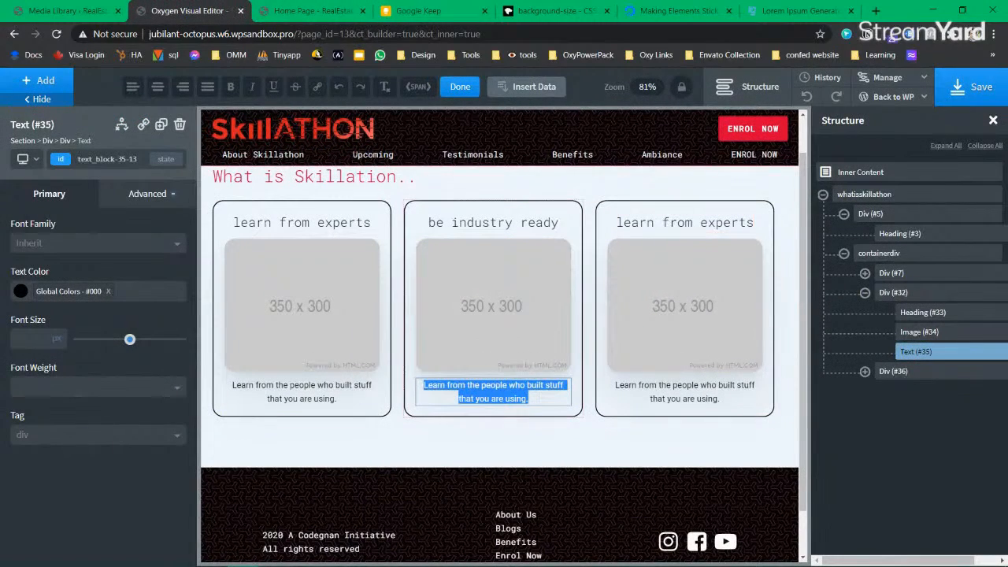
Step: Copy 'hands on experience' from the live page into the right card's heading and save
{"action": "left_click", "coordinate": [295, 11]}
{"action": "triple_click", "coordinate": [768, 254]}
{"action": "key", "text": "ctrl+c"}
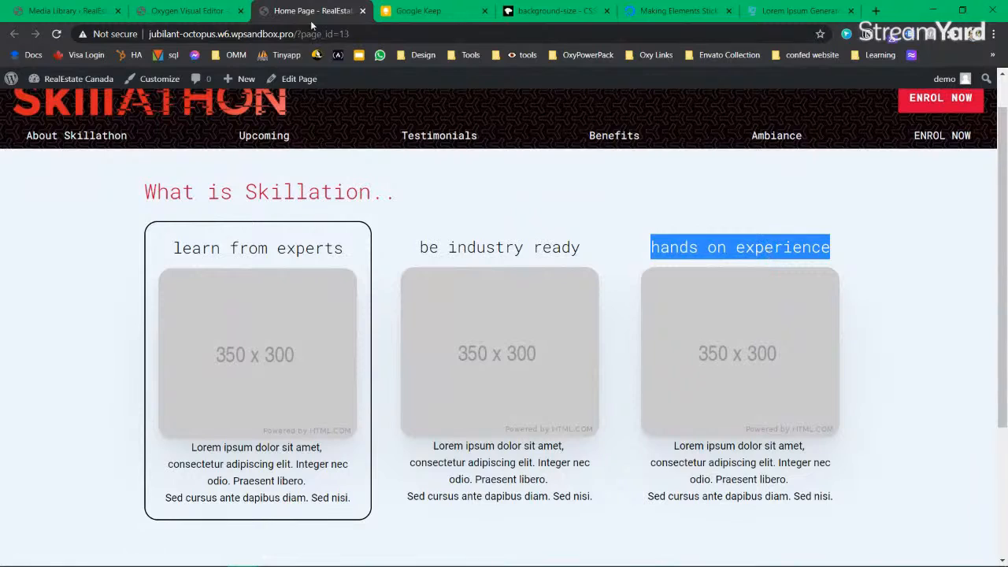
{"action": "left_click", "coordinate": [187, 11]}
{"action": "triple_click", "coordinate": [685, 223]}
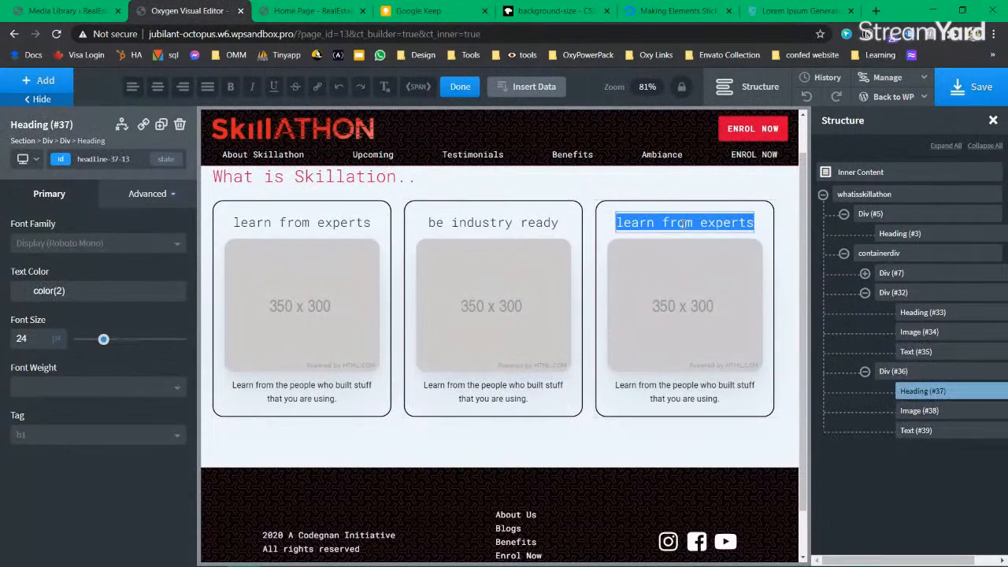
{"action": "key", "text": "ctrl+v"}
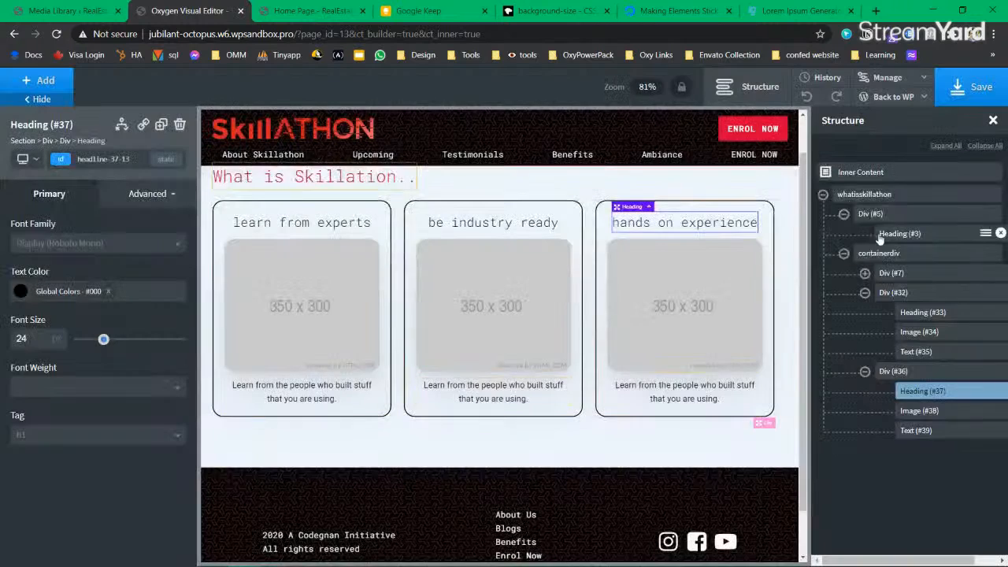
{"action": "left_click", "coordinate": [968, 92]}
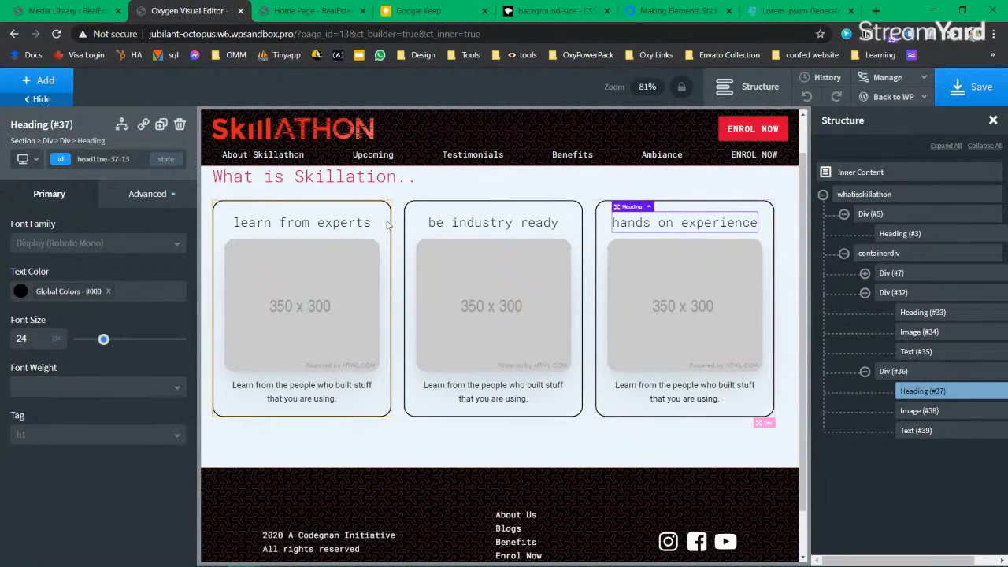
Step: Select the first card and save the template again
{"action": "left_click", "coordinate": [386, 225]}
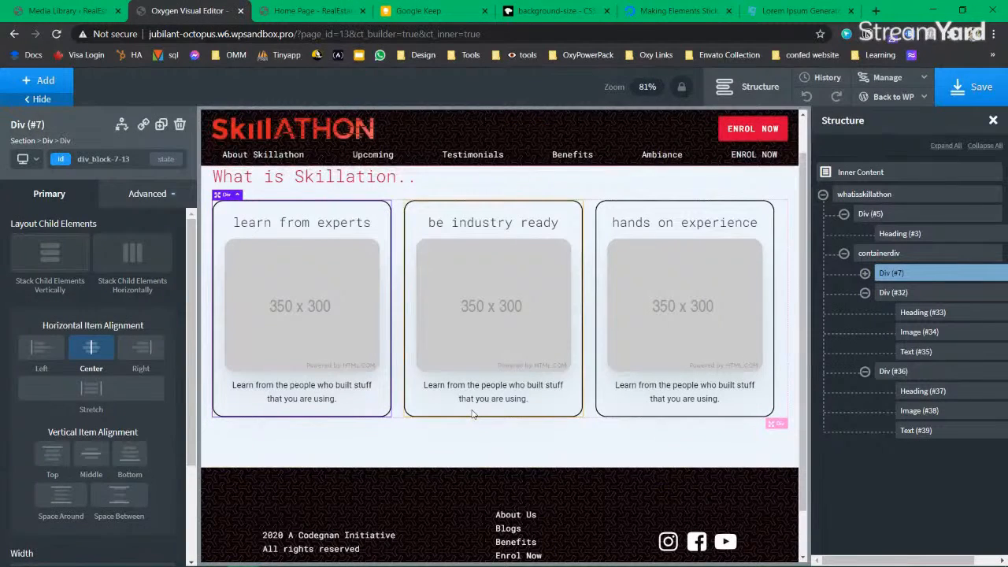
{"action": "left_click", "coordinate": [971, 91]}
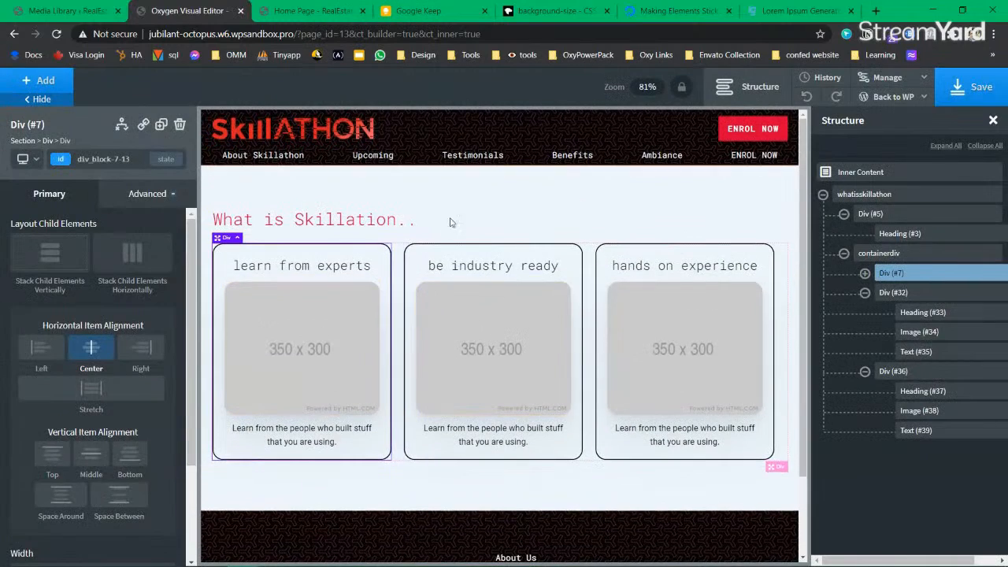
{"action": "left_click", "coordinate": [29, 158]}
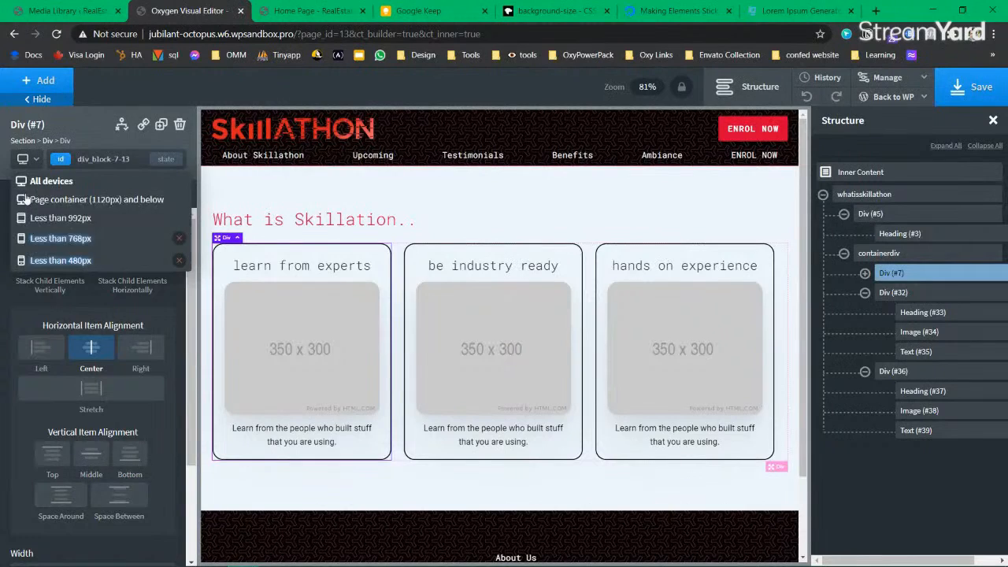
Step: Switch to the Less than 480px breakpoint and inspect the stacked cards, collapsing the middle card
{"action": "left_click", "coordinate": [47, 250]}
{"action": "scroll", "coordinate": [420, 351], "scroll_direction": "down", "scroll_amount": 3}
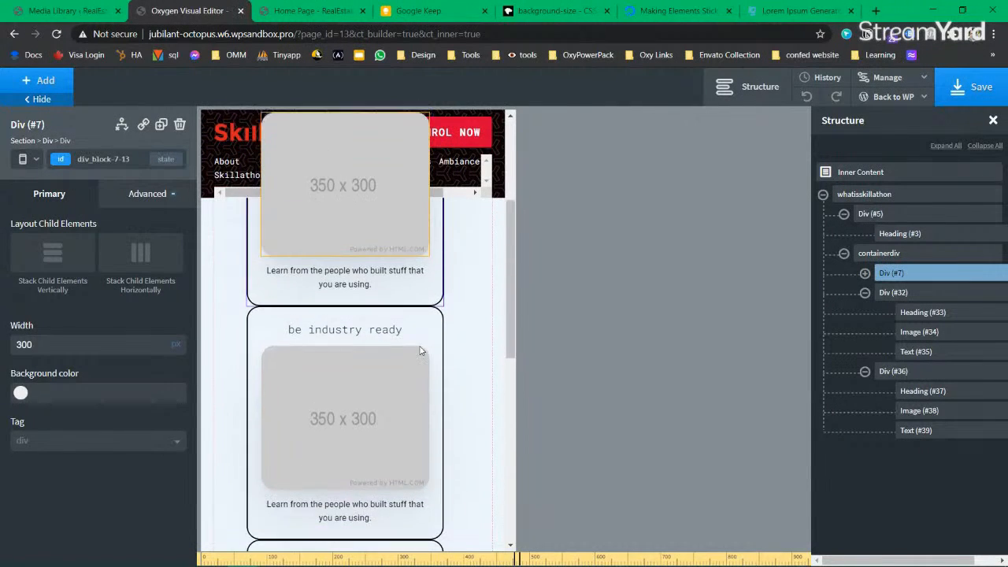
{"action": "scroll", "coordinate": [420, 350], "scroll_direction": "down", "scroll_amount": 3}
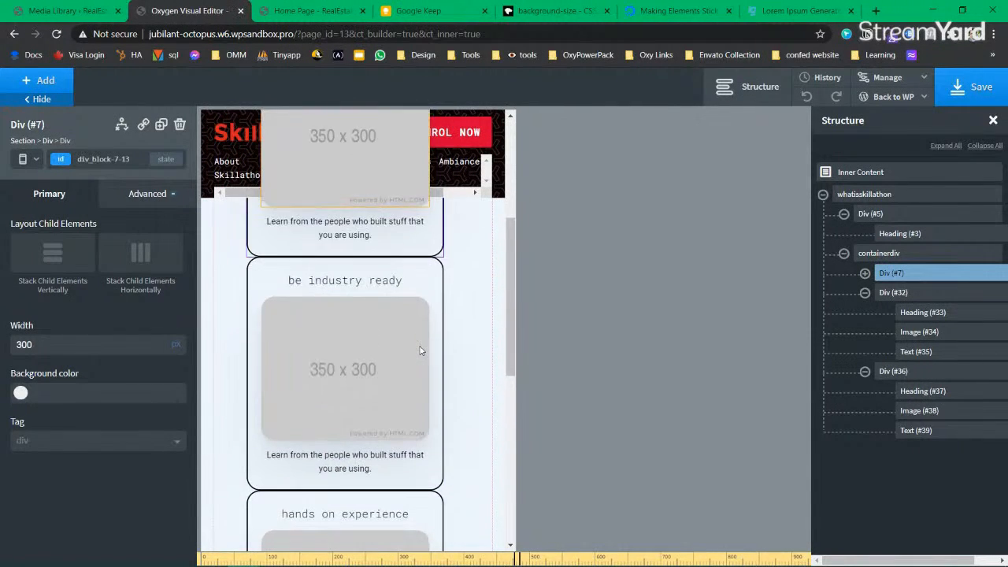
{"action": "scroll", "coordinate": [420, 350], "scroll_direction": "up", "scroll_amount": 7}
{"action": "scroll", "coordinate": [419, 351], "scroll_direction": "down", "scroll_amount": 4}
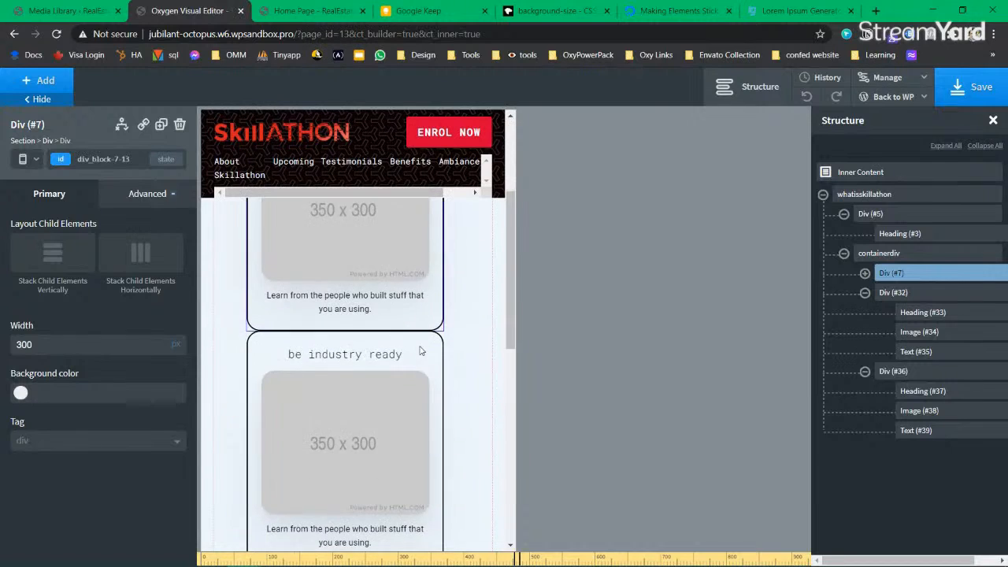
{"action": "scroll", "coordinate": [419, 351], "scroll_direction": "up", "scroll_amount": 4}
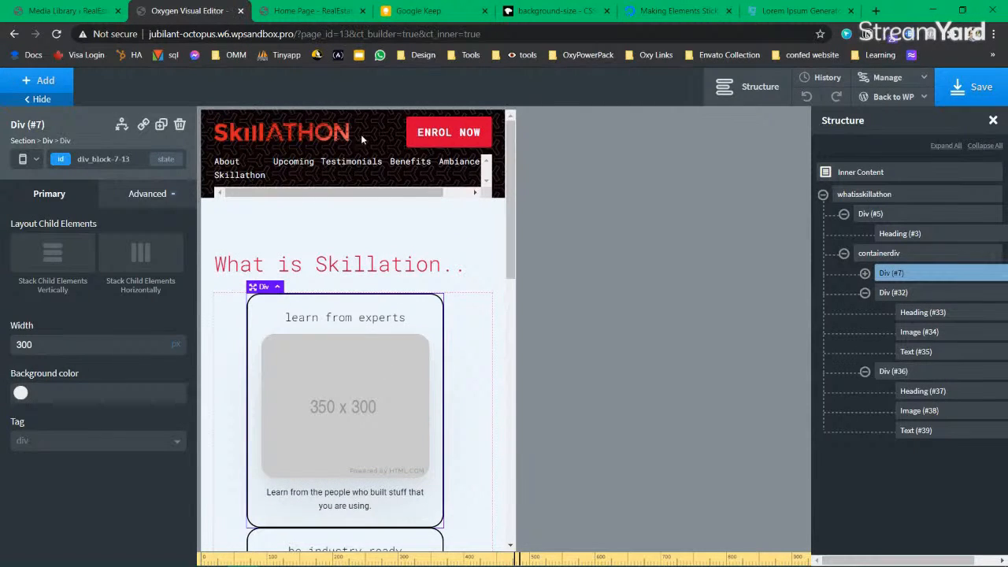
{"action": "scroll", "coordinate": [361, 396], "scroll_direction": "down", "scroll_amount": 3}
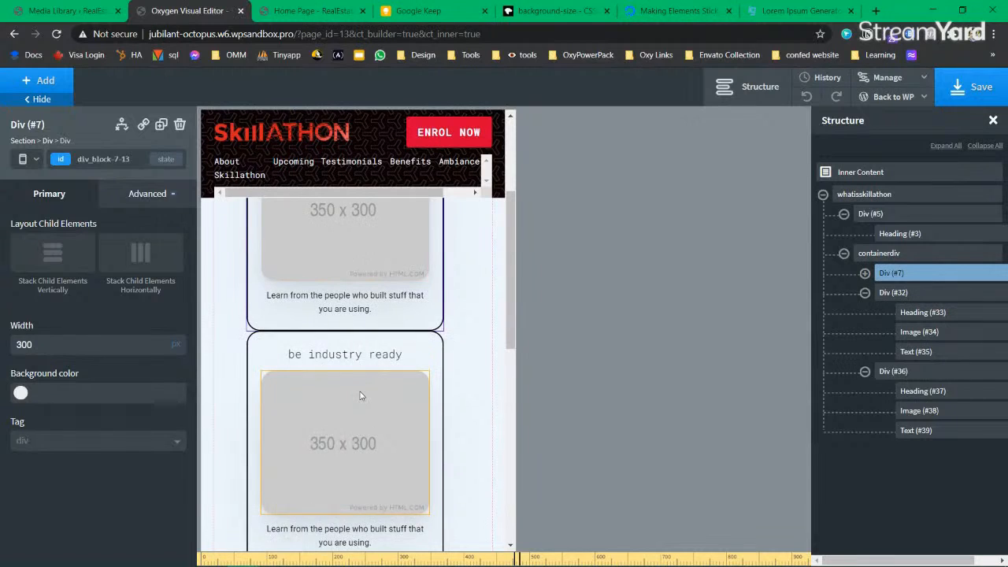
{"action": "scroll", "coordinate": [361, 396], "scroll_direction": "up", "scroll_amount": 1}
{"action": "left_click", "coordinate": [864, 292]}
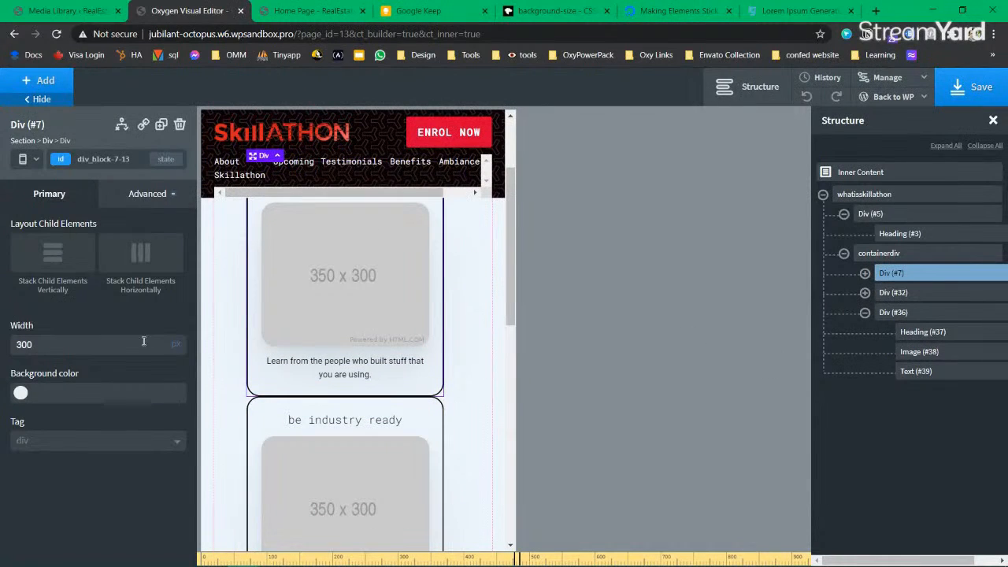
Step: Briefly preview the page-container width layout, then return to the Less than 480px breakpoint
{"action": "left_click", "coordinate": [35, 159]}
{"action": "left_click", "coordinate": [35, 160]}
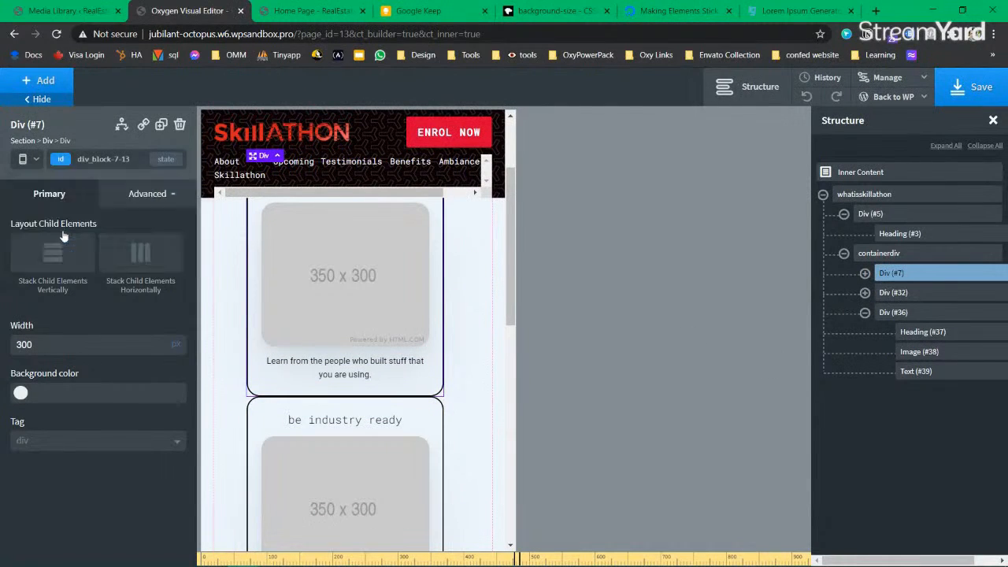
{"action": "left_click", "coordinate": [36, 160]}
{"action": "left_click", "coordinate": [61, 201]}
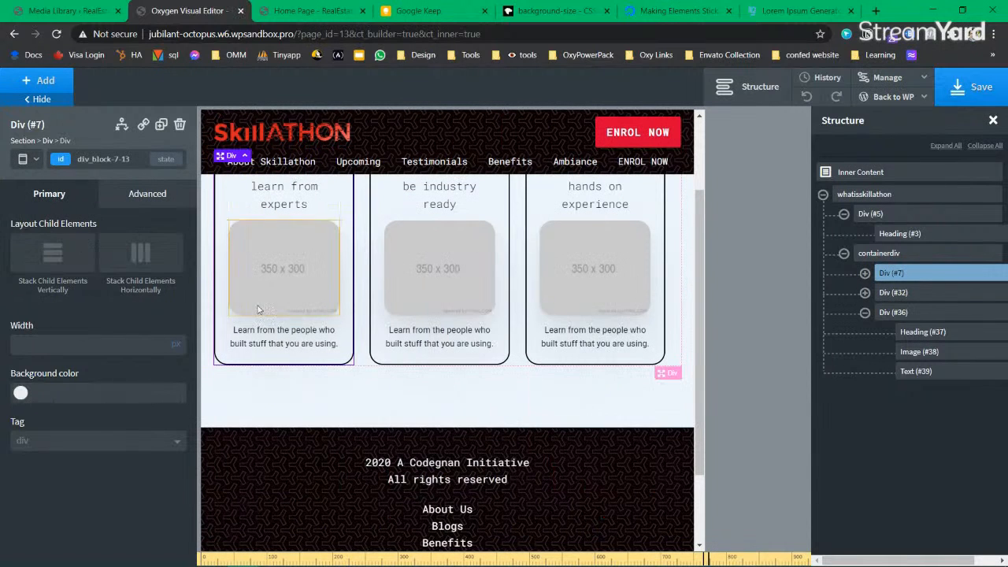
{"action": "left_click", "coordinate": [36, 160]}
{"action": "left_click", "coordinate": [67, 244]}
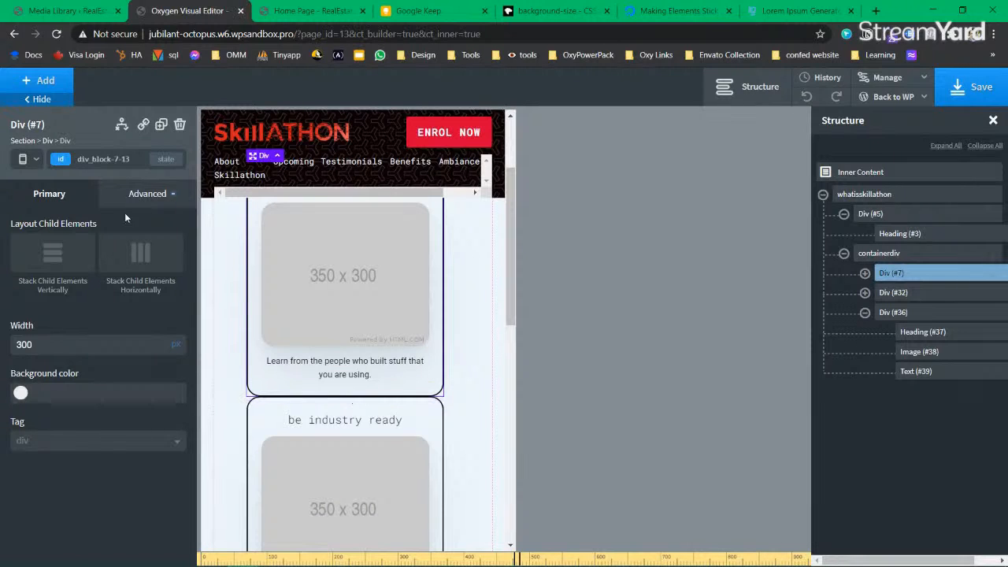
Step: Add the mb-4 class to the first card (Div #7) and the second card (Div #32)
{"action": "left_click", "coordinate": [63, 160]}
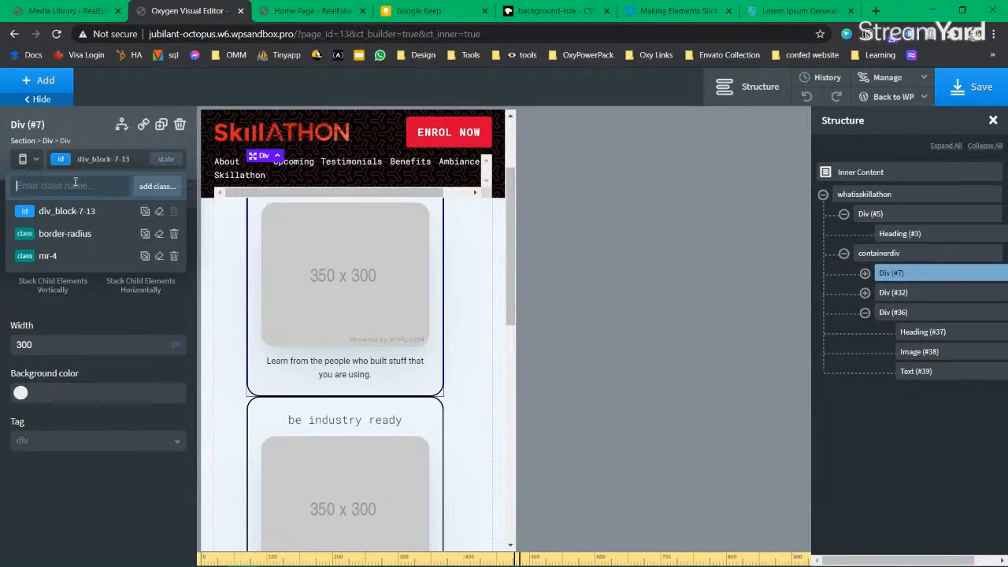
{"action": "type", "text": "mb-"}
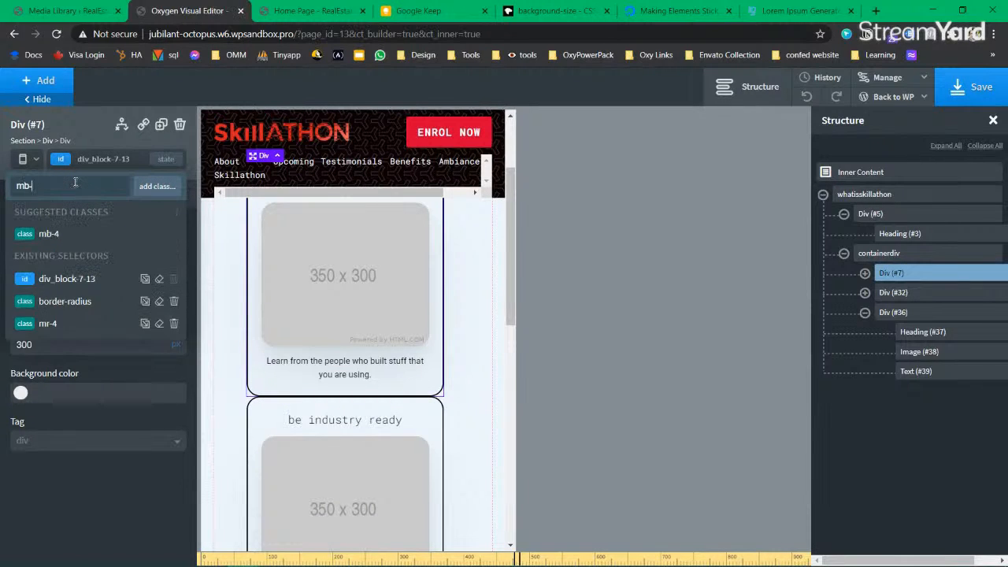
{"action": "left_click", "coordinate": [49, 233]}
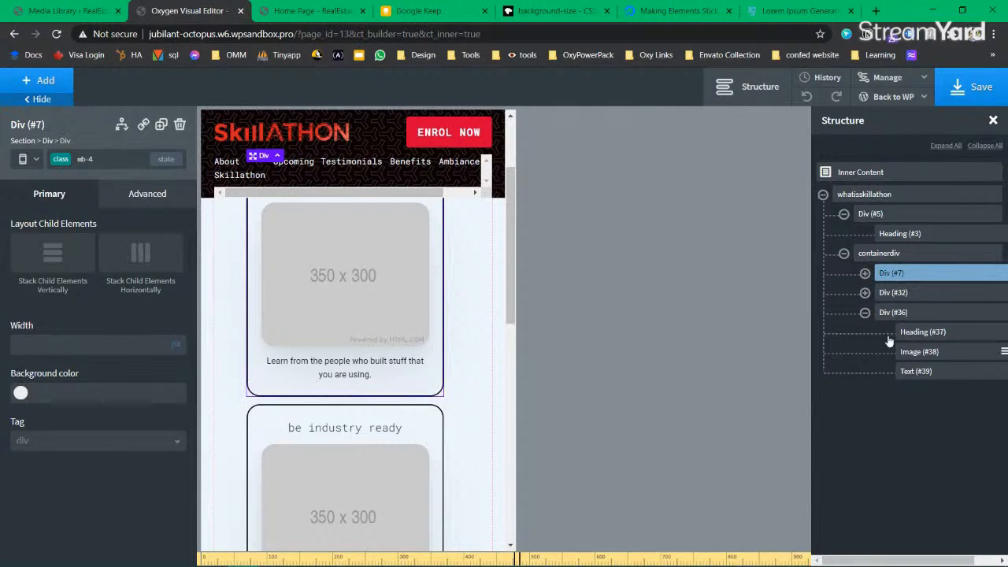
{"action": "left_click", "coordinate": [892, 292]}
{"action": "left_click", "coordinate": [86, 160]}
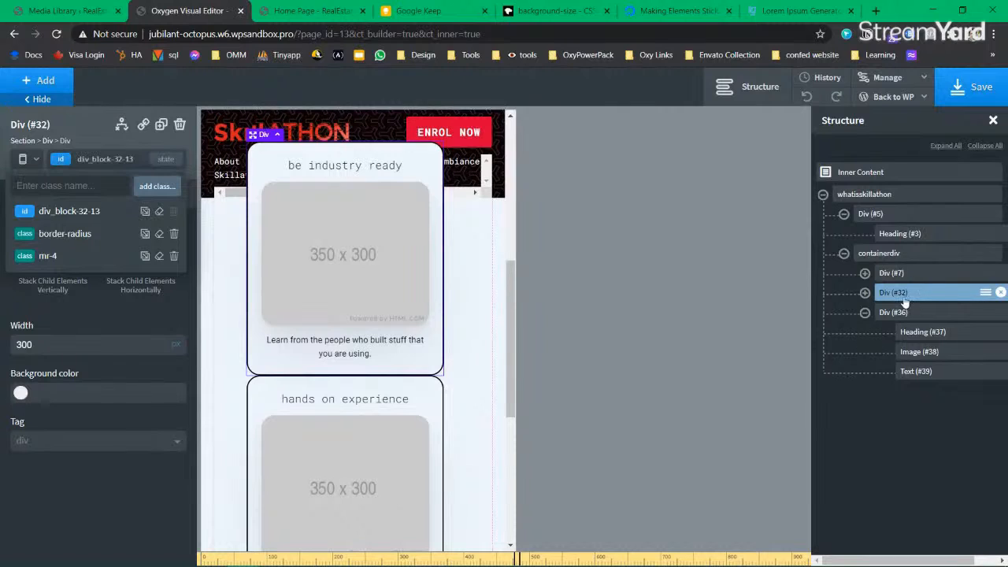
{"action": "type", "text": "mb-"}
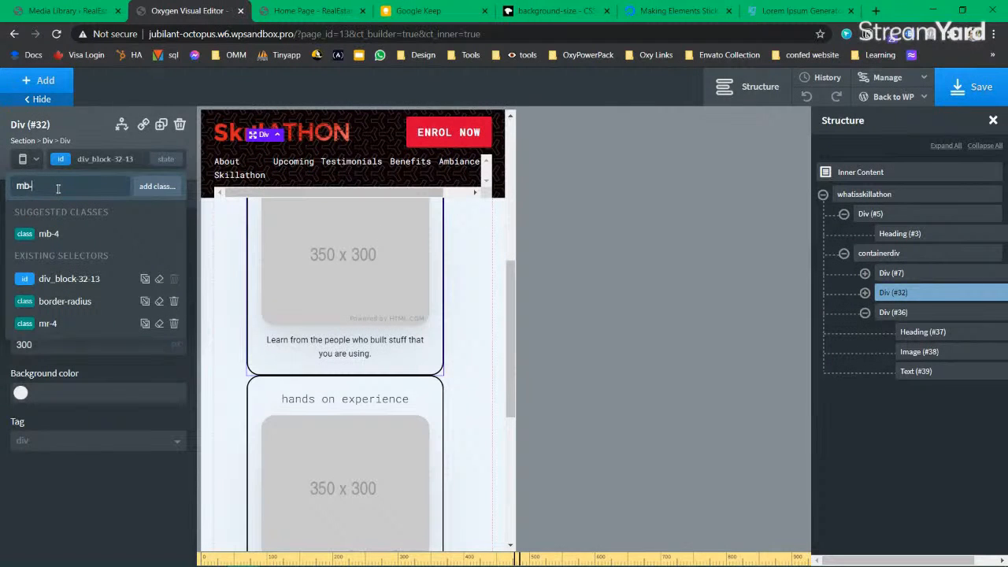
{"action": "left_click", "coordinate": [63, 234]}
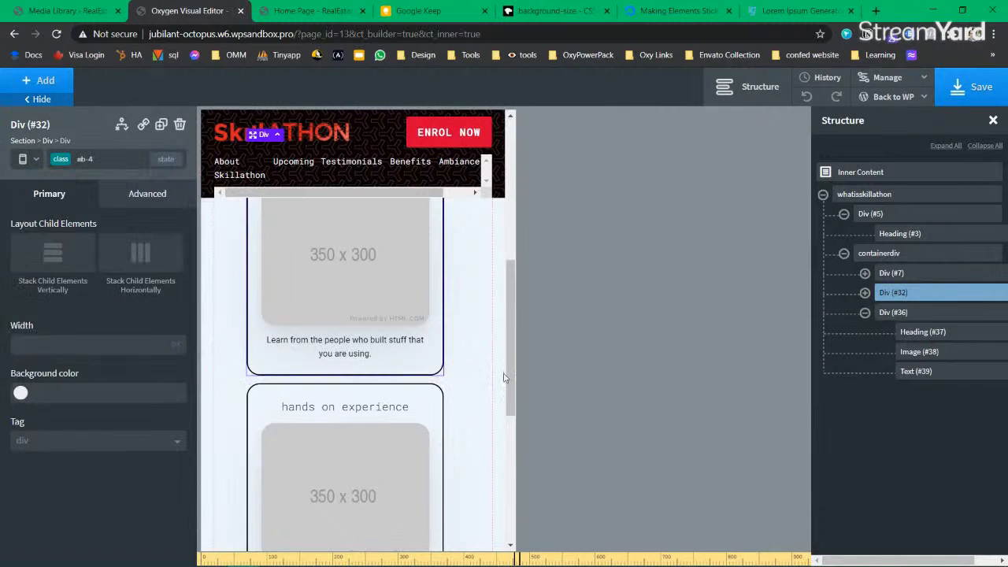
Step: Save the page, return to All devices and select the What is Skillation section
{"action": "left_click", "coordinate": [988, 88]}
{"action": "left_click", "coordinate": [35, 162]}
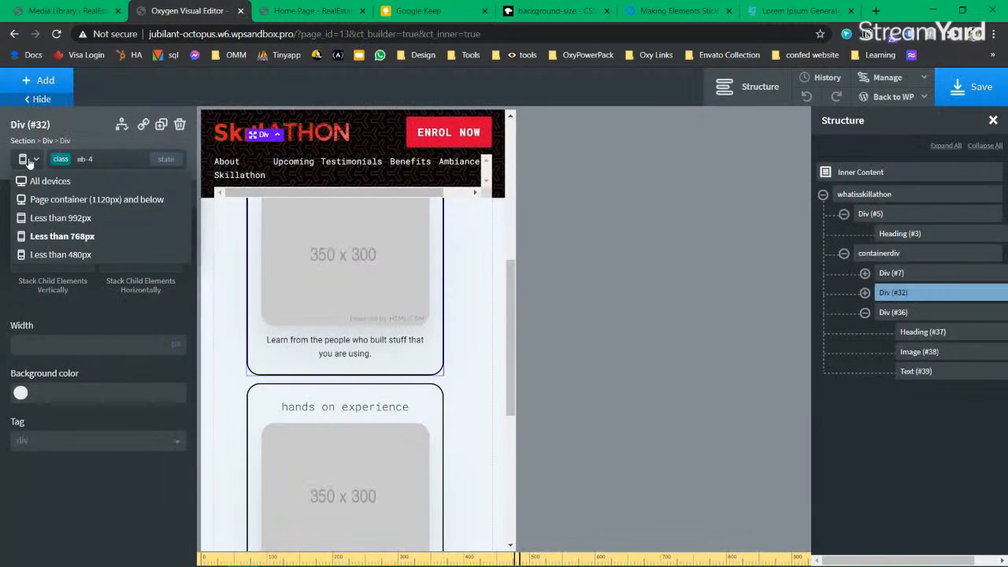
{"action": "scroll", "coordinate": [342, 356], "scroll_direction": "up", "scroll_amount": 2}
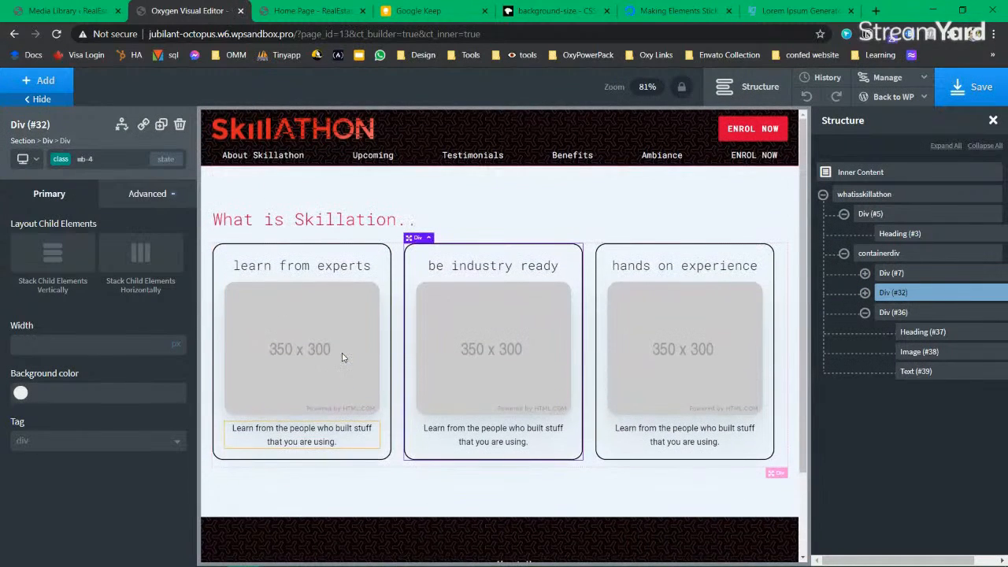
{"action": "left_click", "coordinate": [527, 219]}
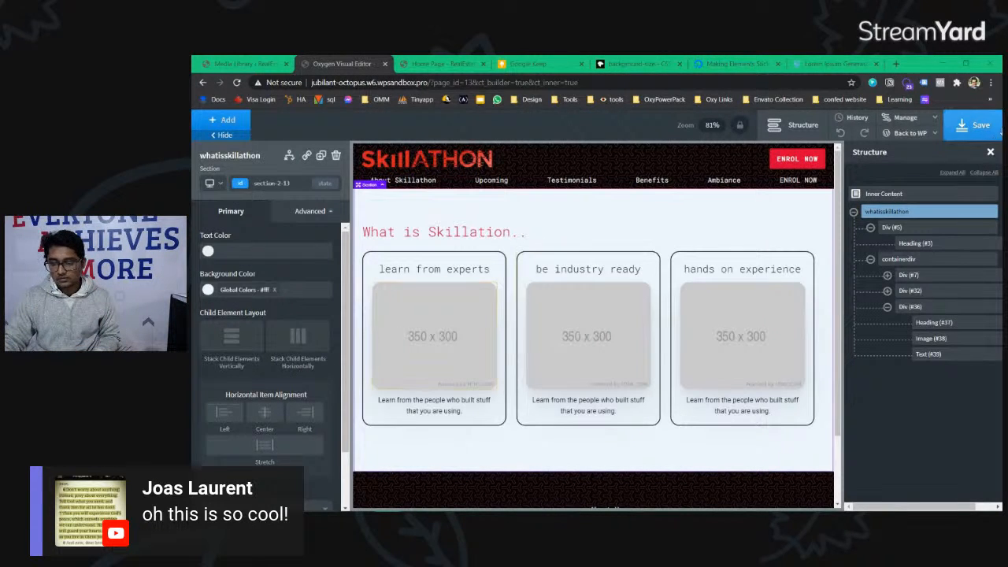
{"action": "left_click", "coordinate": [973, 126]}
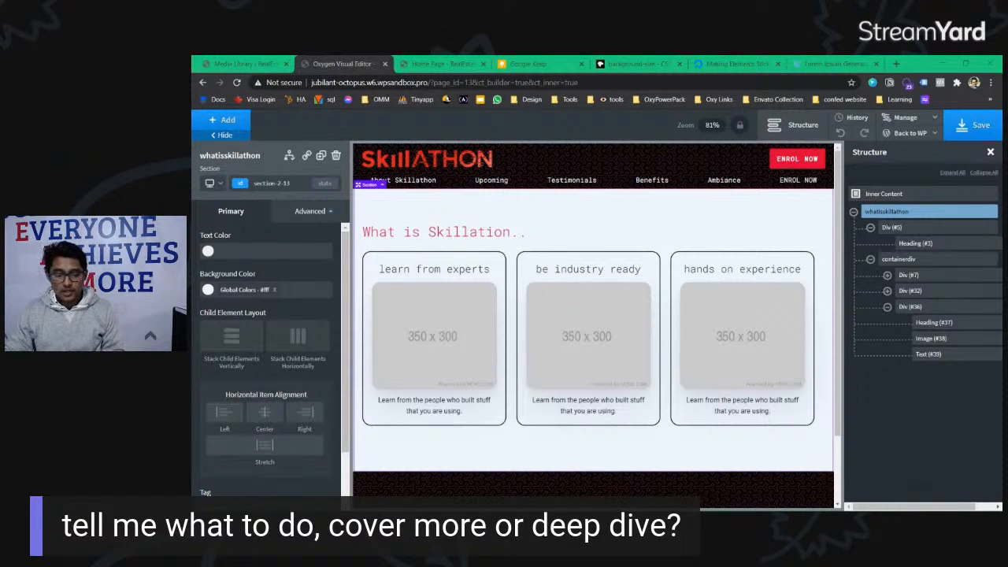
Step: In green, tick both Design Page tasks, underline Optimise images and box Scaling on hover
{"action": "left_click", "coordinate": [523, 64]}
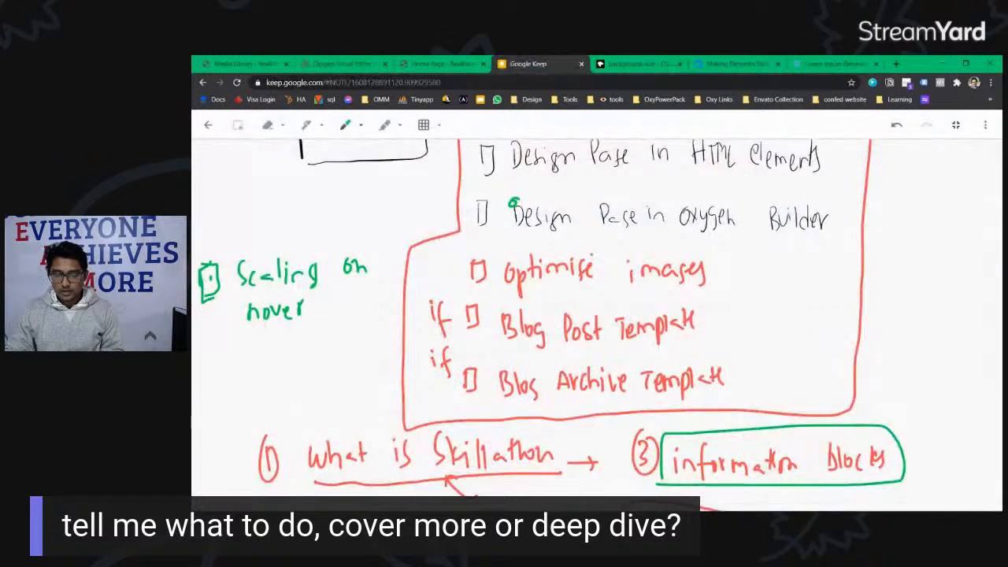
{"action": "left_click_drag", "start_coordinate": [476, 258], "coordinate": [515, 246]}
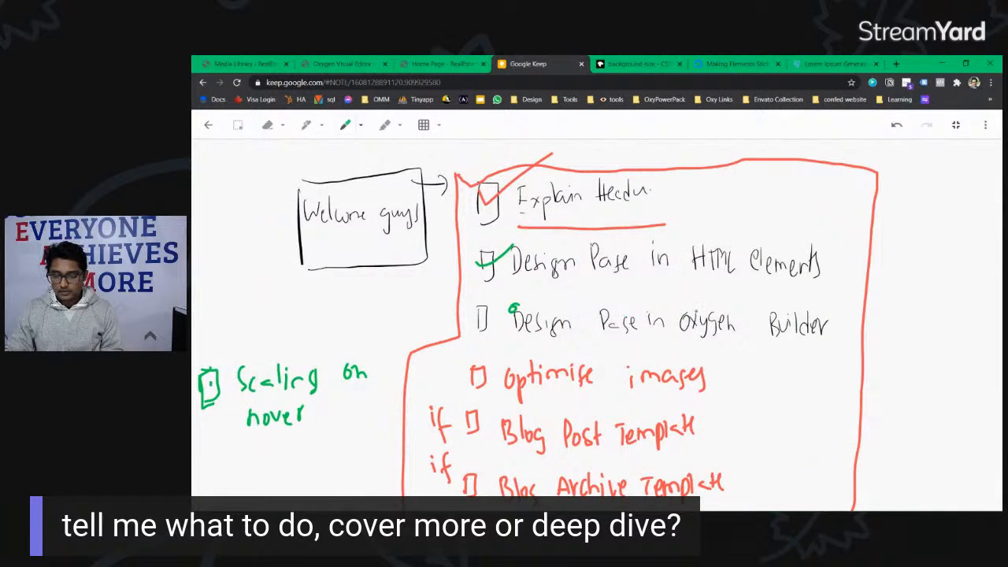
{"action": "scroll", "coordinate": [596, 323], "scroll_direction": "down", "scroll_amount": 3}
{"action": "mouse_move", "coordinate": [466, 211]}
{"action": "left_mouse_down"}
{"action": "mouse_move", "coordinate": [479, 218]}
{"action": "mouse_move", "coordinate": [494, 201]}
{"action": "left_mouse_up"}
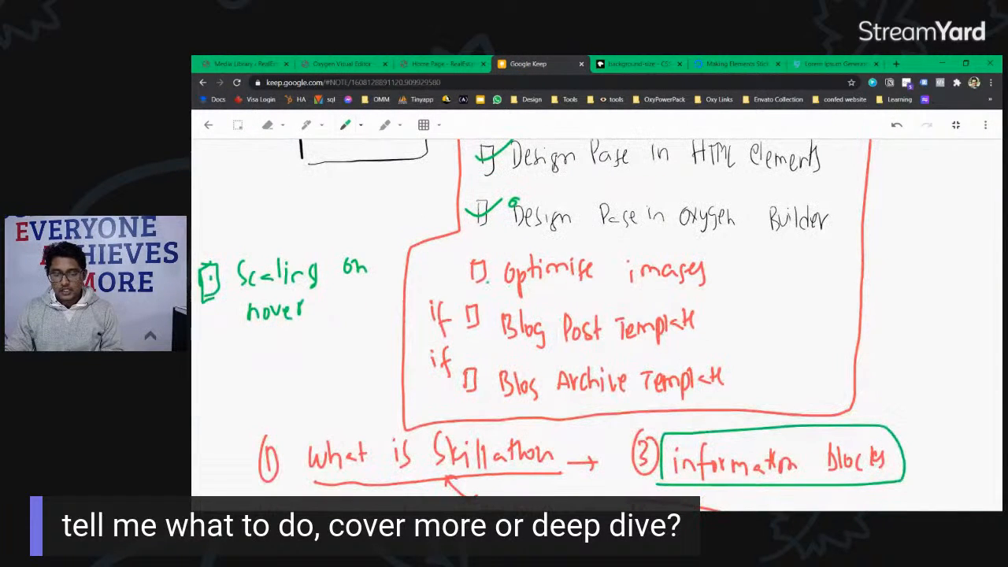
{"action": "mouse_move", "coordinate": [520, 293]}
{"action": "left_mouse_down"}
{"action": "mouse_move", "coordinate": [722, 291]}
{"action": "mouse_move", "coordinate": [843, 274]}
{"action": "left_mouse_up"}
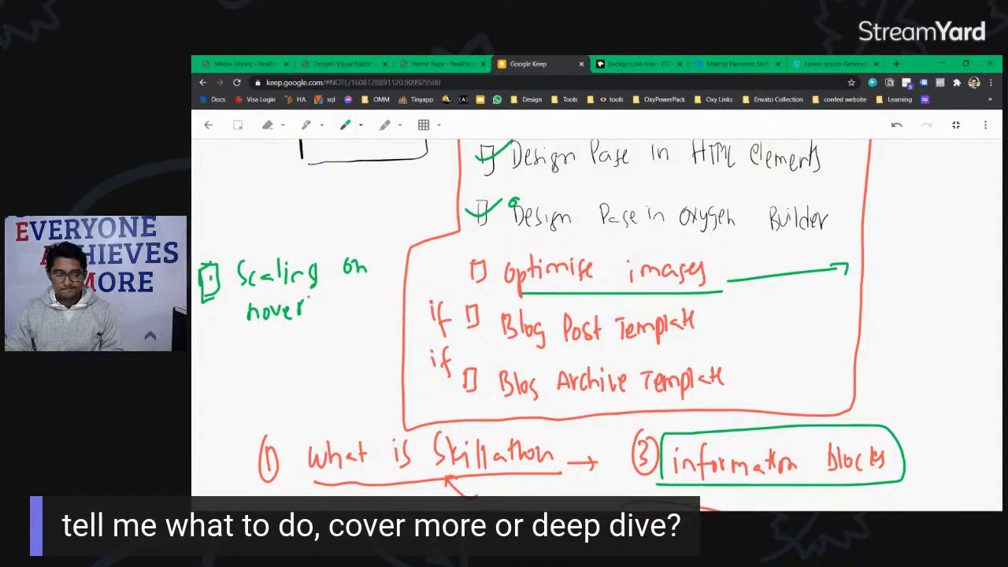
{"action": "mouse_move", "coordinate": [228, 332]}
{"action": "left_mouse_down"}
{"action": "mouse_move", "coordinate": [381, 286]}
{"action": "mouse_move", "coordinate": [228, 236]}
{"action": "mouse_move", "coordinate": [235, 315]}
{"action": "left_mouse_up"}
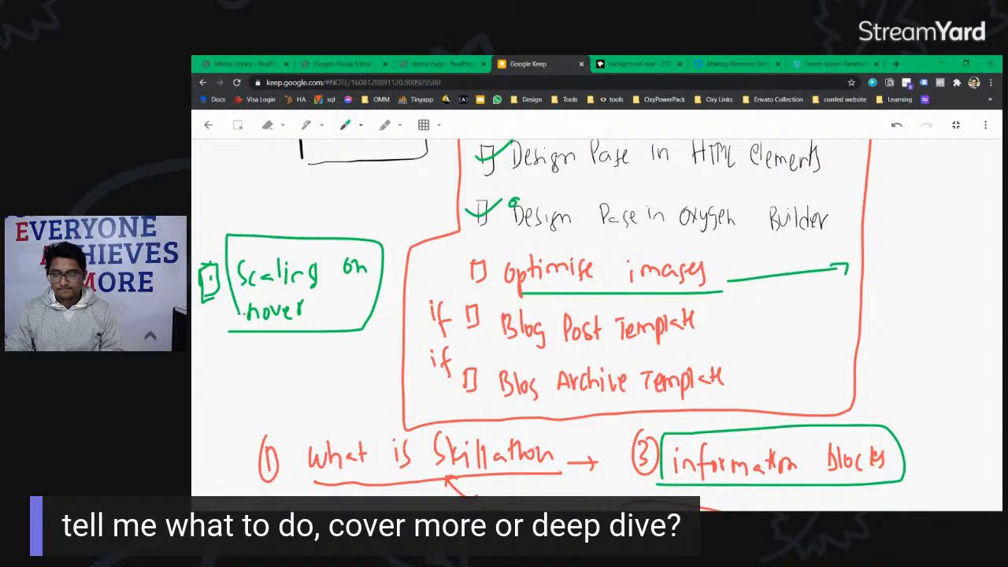
{"action": "left_click", "coordinate": [651, 63]}
Step: Close the background-size, Making Elements Sticky and Lorem Ipsum tabs
{"action": "left_click", "coordinate": [678, 64]}
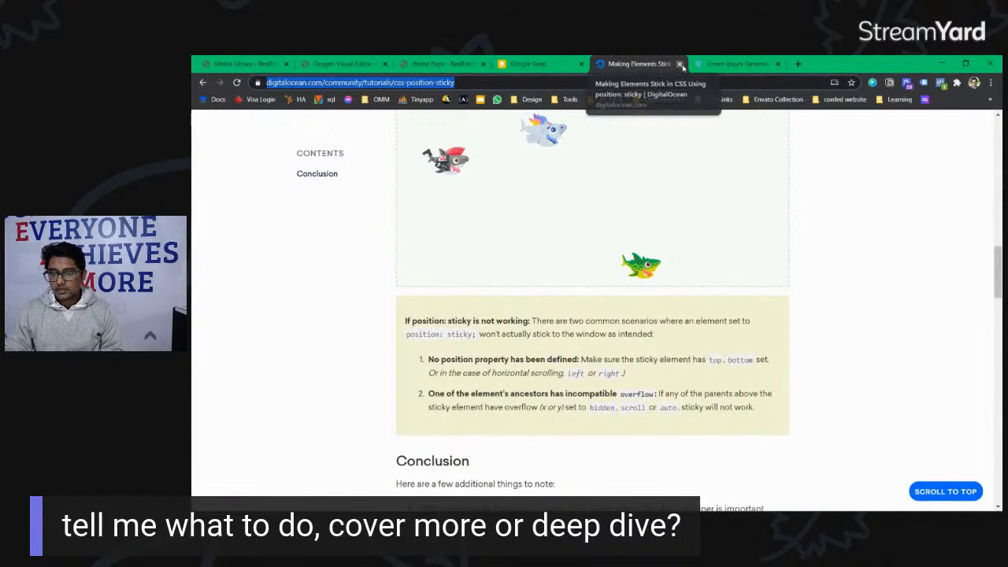
{"action": "left_click", "coordinate": [680, 64]}
{"action": "left_click", "coordinate": [680, 64]}
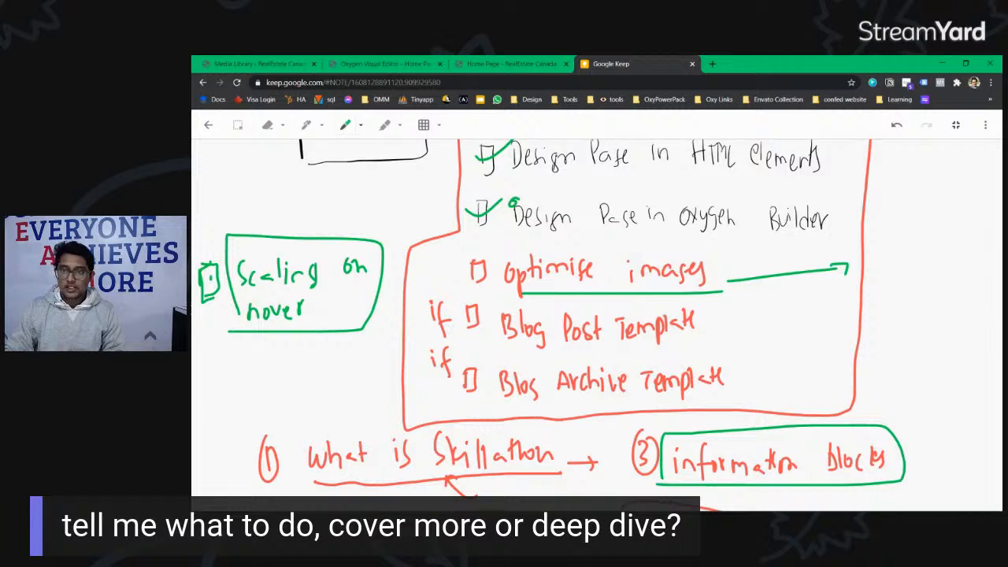
{"action": "left_click", "coordinate": [692, 65]}
{"action": "left_click", "coordinate": [687, 143]}
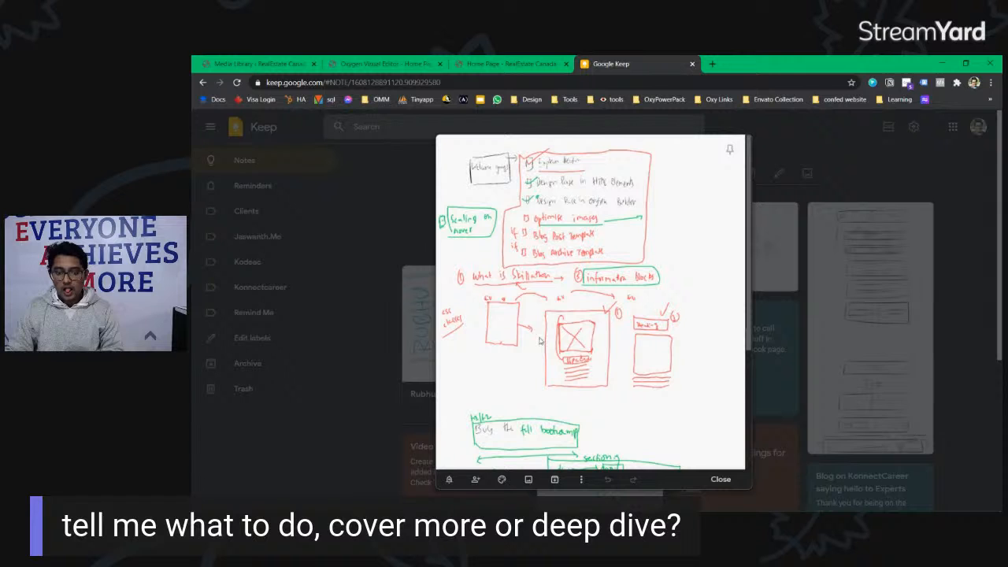
{"action": "key", "text": "Escape"}
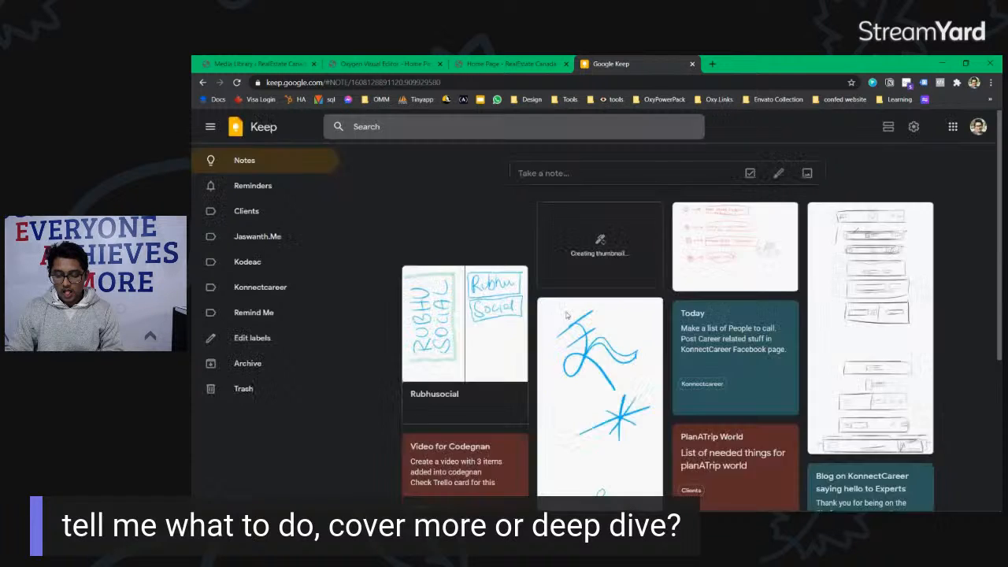
{"action": "left_click", "coordinate": [565, 315]}
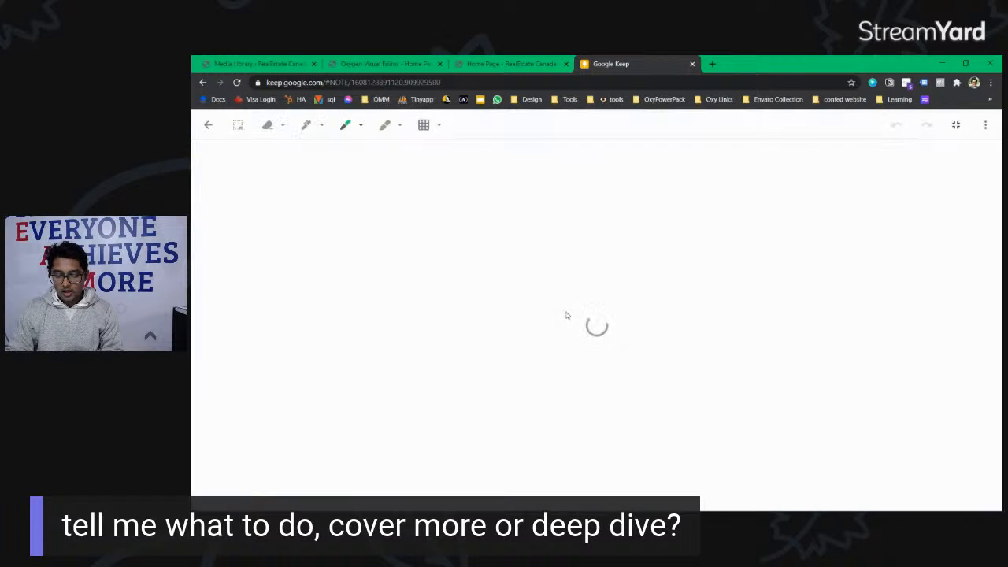
{"action": "left_click", "coordinate": [520, 69]}
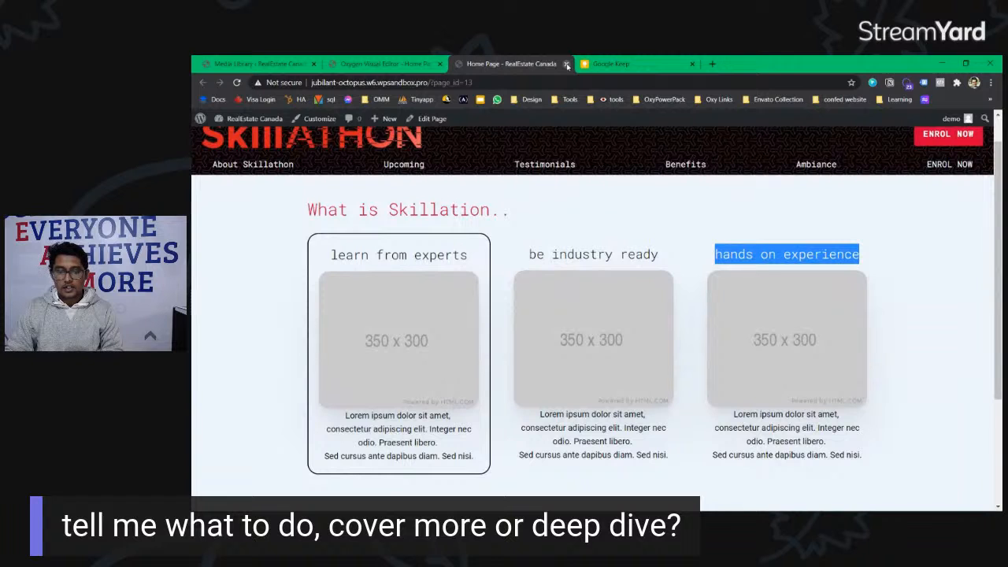
Step: Close the Skillathon Home Page and Oxygen visual editor tabs
{"action": "left_click", "coordinate": [567, 65]}
{"action": "left_click", "coordinate": [370, 65]}
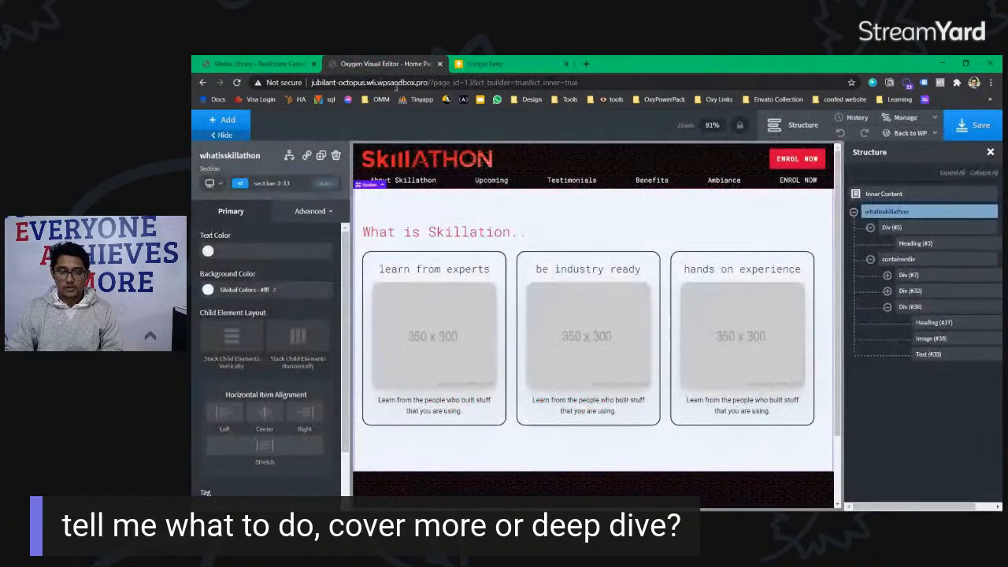
{"action": "left_click", "coordinate": [440, 64]}
Step: Open All Posts in a background tab and regenerate the Oxygen CSS cache
{"action": "left_click", "coordinate": [260, 63]}
{"action": "mouse_move", "coordinate": [259, 247]}
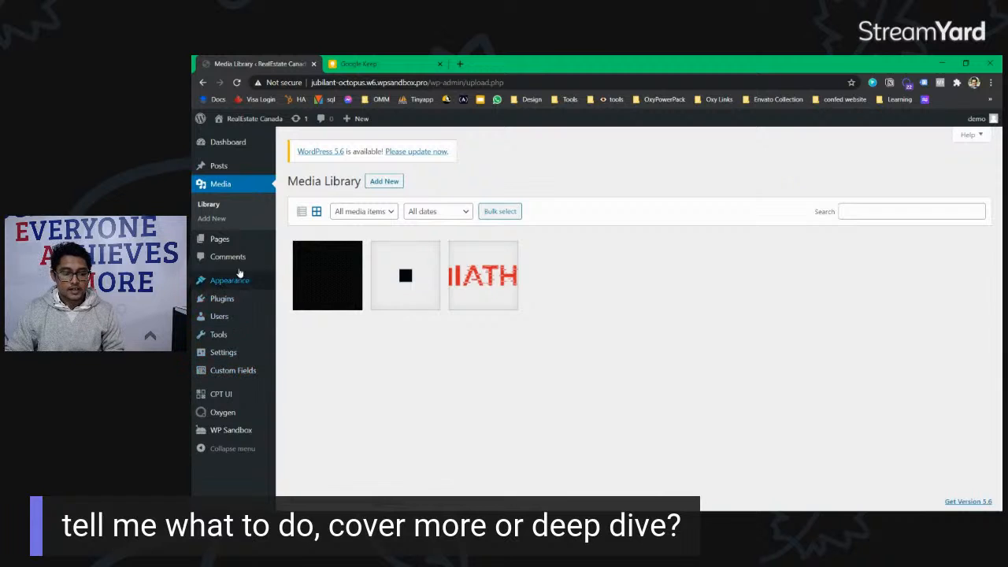
{"action": "mouse_move", "coordinate": [244, 163]}
{"action": "middle_click", "coordinate": [323, 170]}
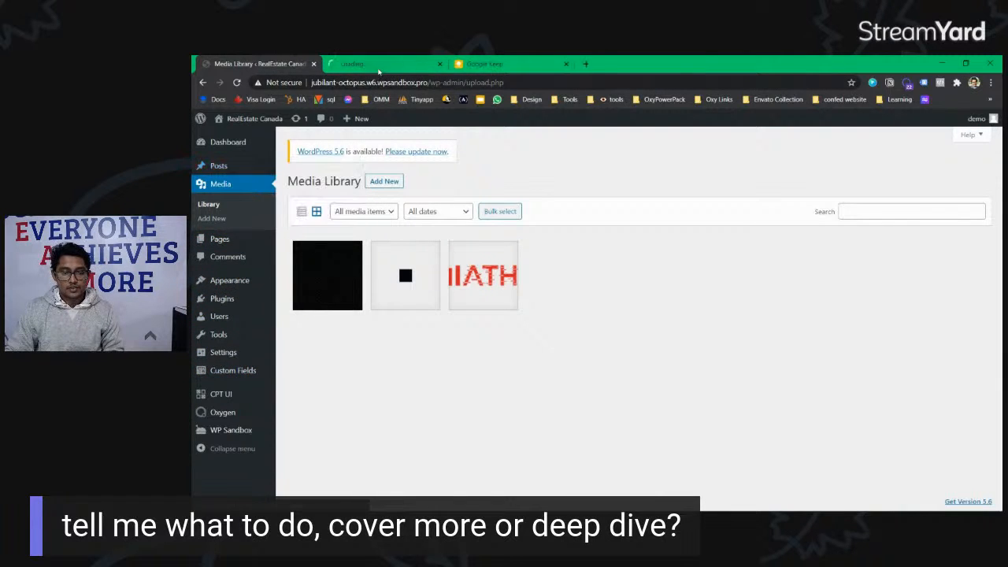
{"action": "left_click", "coordinate": [380, 67]}
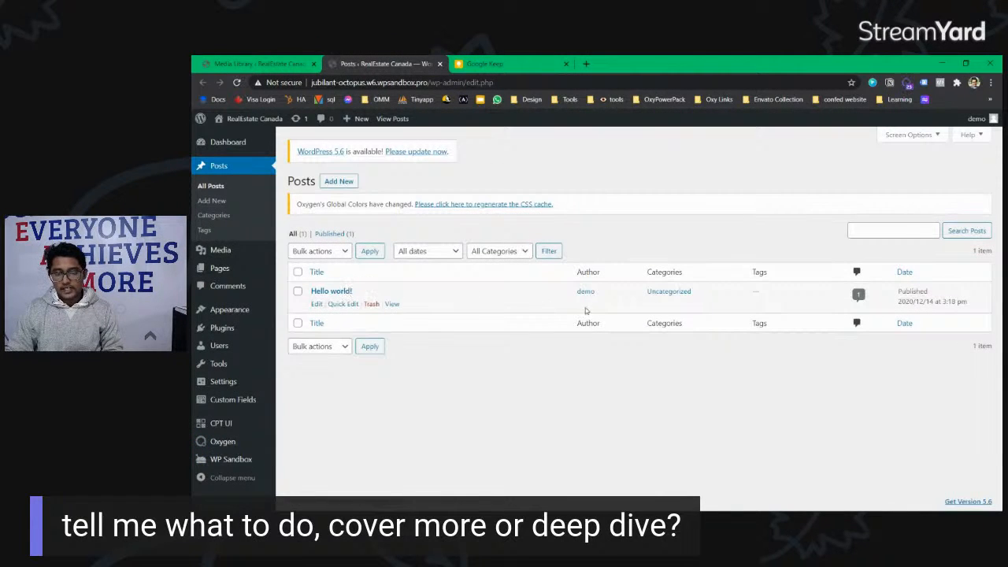
{"action": "left_click", "coordinate": [486, 205]}
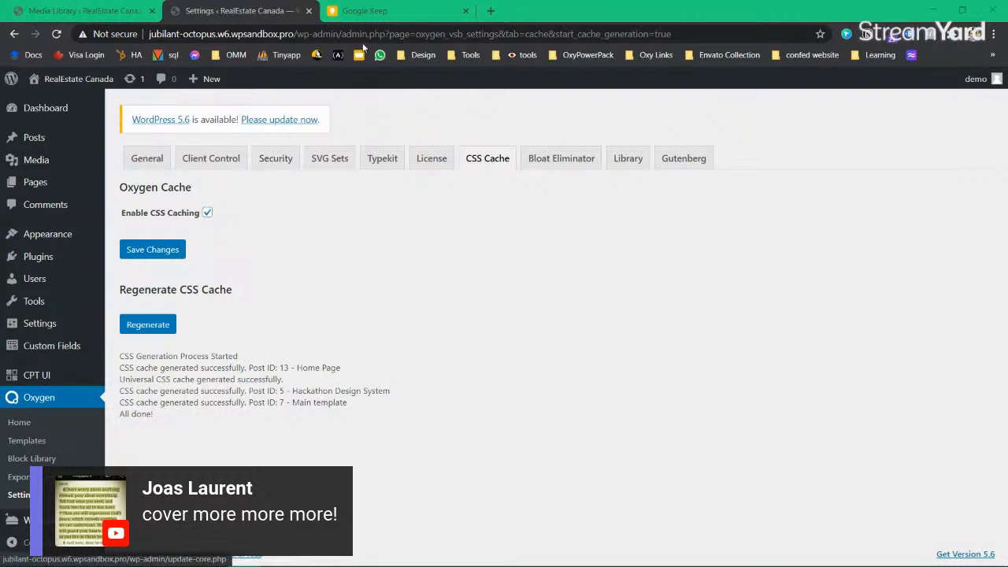
Step: Close the Media Library tab and open the All Posts list
{"action": "left_click", "coordinate": [132, 11]}
{"action": "left_click", "coordinate": [152, 11]}
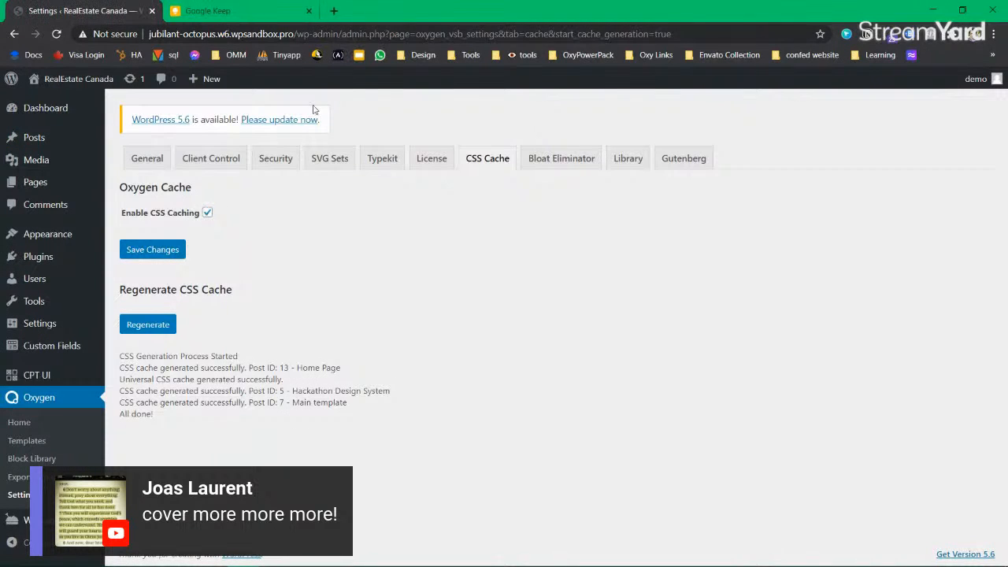
{"action": "mouse_move", "coordinate": [45, 144]}
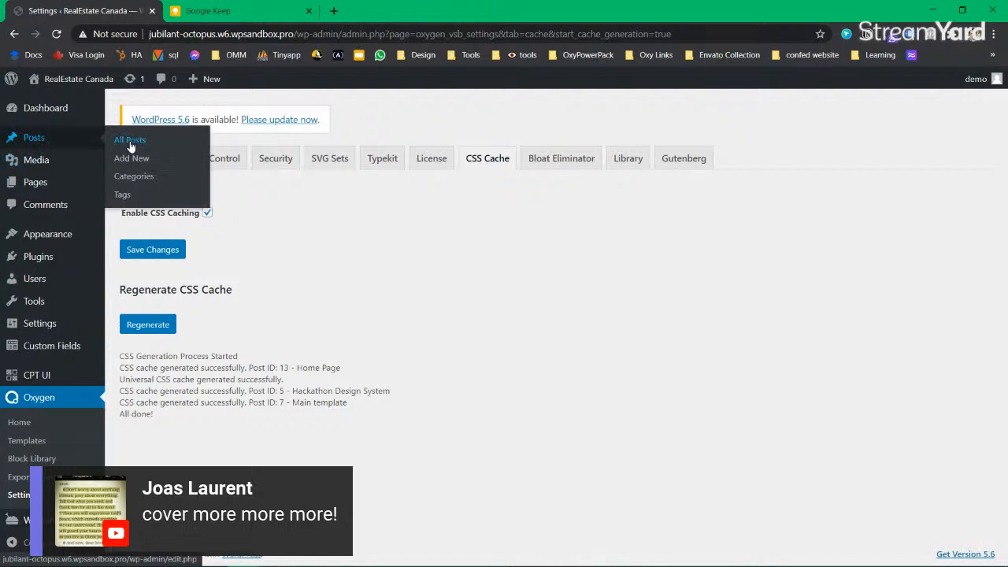
{"action": "left_click", "coordinate": [132, 142]}
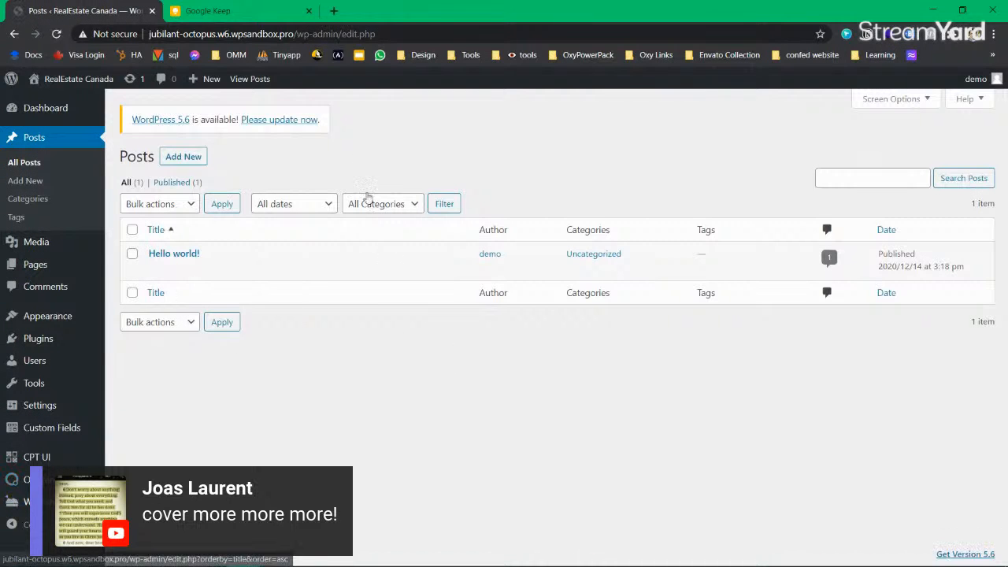
Step: Search Google for 'dummy posts for wordpress' and open the WordPress.org dummy-content plugin list
{"action": "left_click", "coordinate": [334, 12]}
{"action": "type", "text": "lore"}
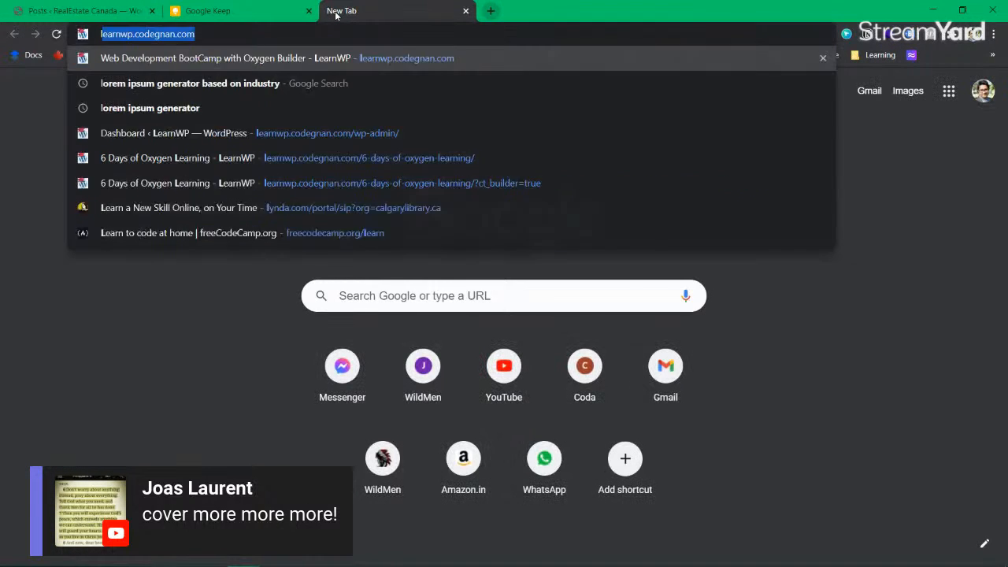
{"action": "key", "text": "BackSpace"}
{"action": "key", "text": "BackSpace"}
{"action": "key", "text": "BackSpace"}
{"action": "key", "text": "BackSpace"}
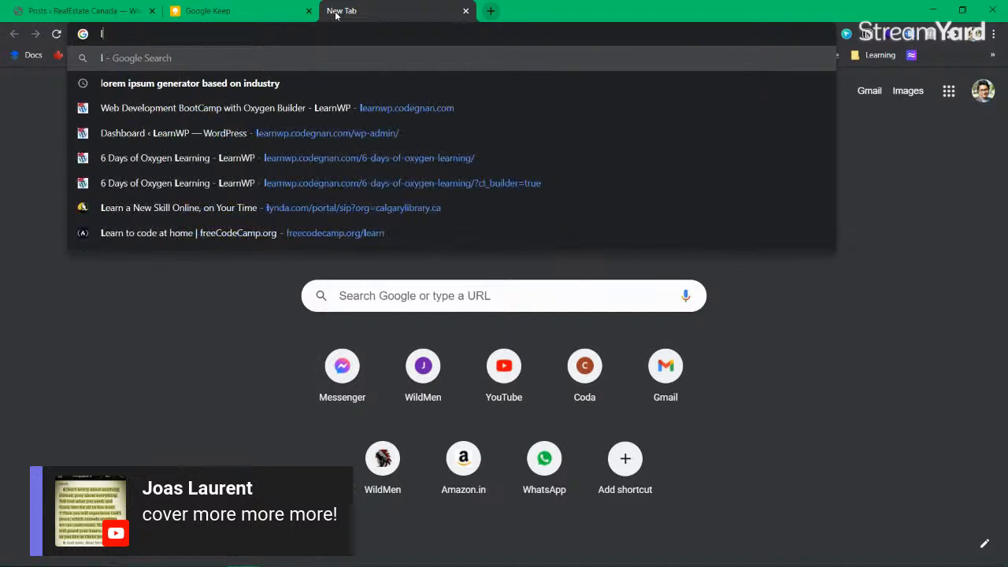
{"action": "type", "text": "dummy posts e"}
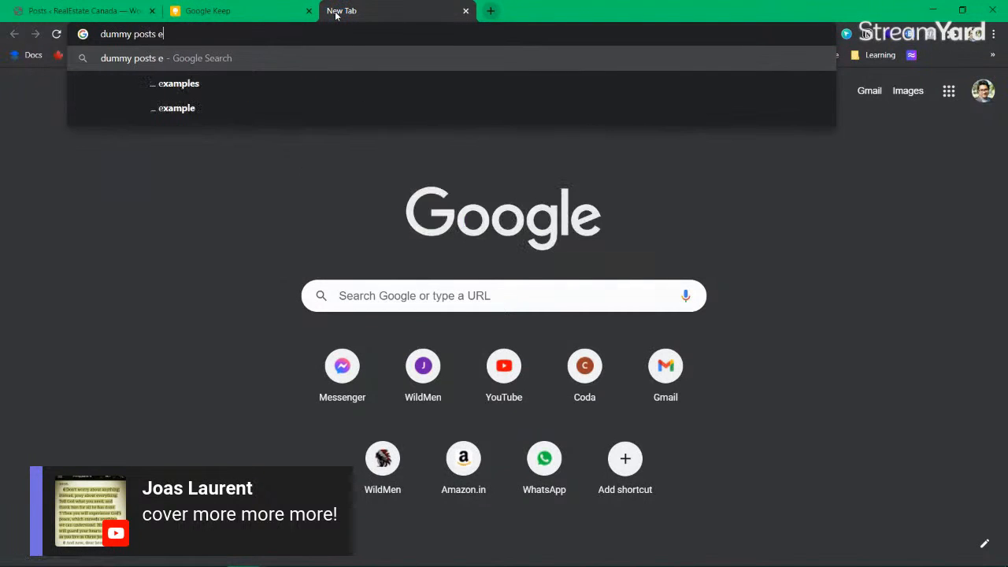
{"action": "key", "text": "BackSpace"}
{"action": "key", "text": "Down"}
{"action": "key", "text": "Return"}
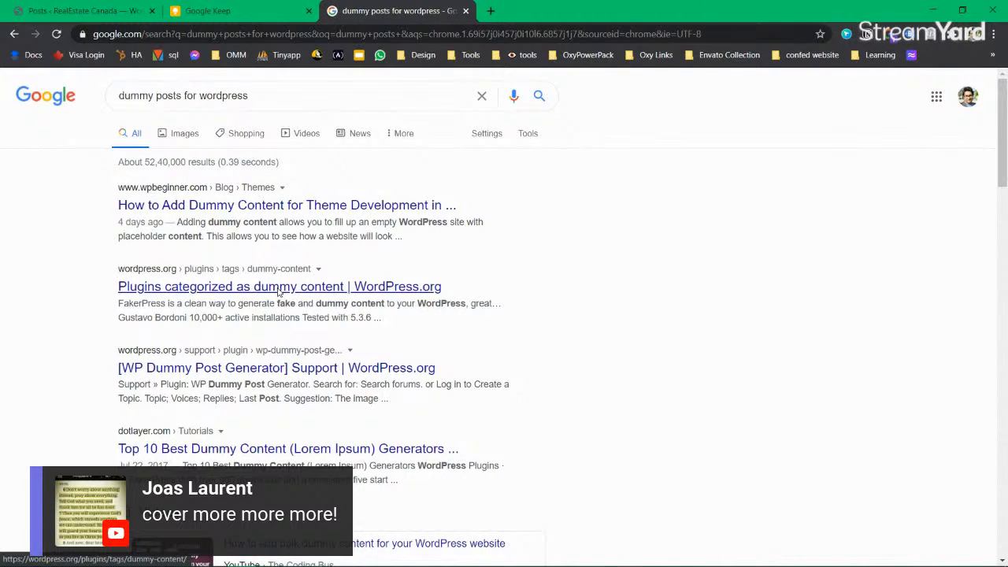
{"action": "left_click", "coordinate": [277, 289]}
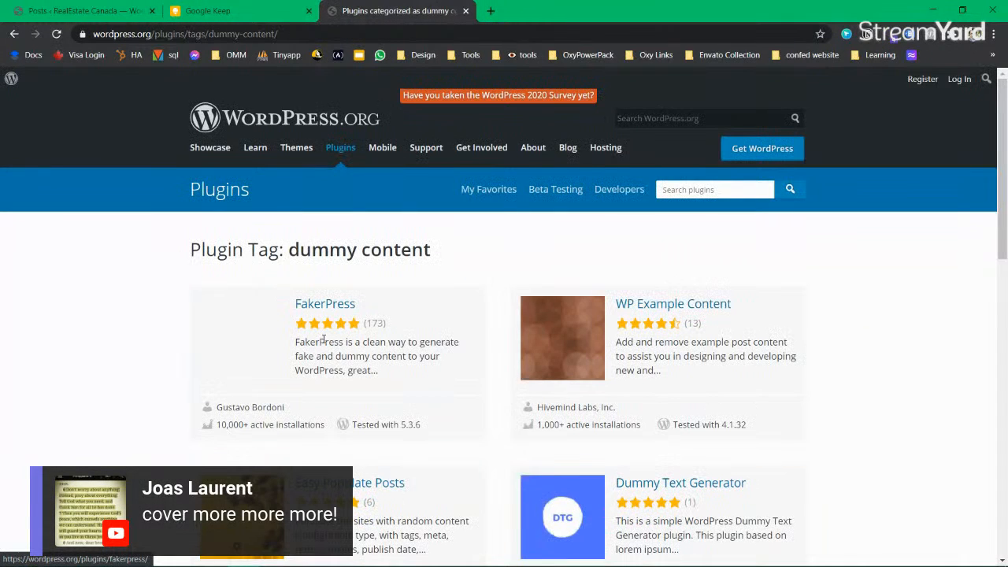
Step: Look over the FakerPress and WP Example Content plugin pages
{"action": "left_click_drag", "start_coordinate": [420, 342], "coordinate": [419, 372]}
{"action": "left_click", "coordinate": [420, 372]}
{"action": "left_click", "coordinate": [337, 307]}
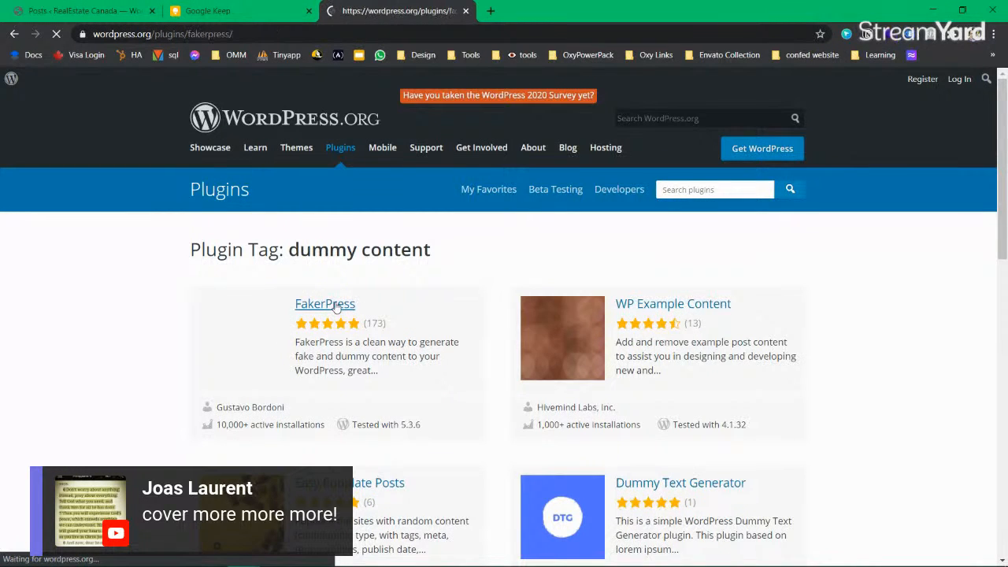
{"action": "key", "text": "alt+Left"}
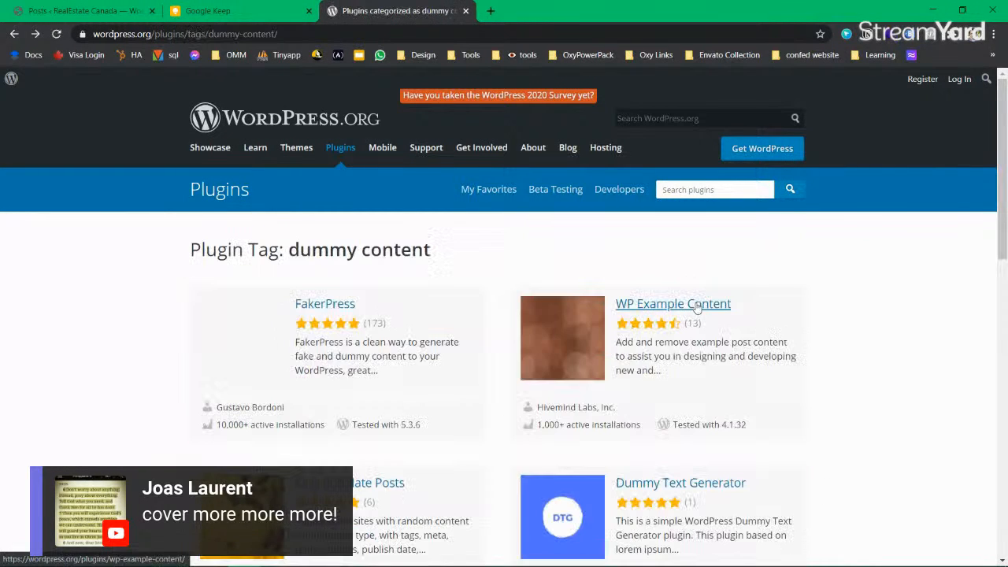
{"action": "left_click", "coordinate": [693, 302]}
{"action": "key", "text": "alt+Left"}
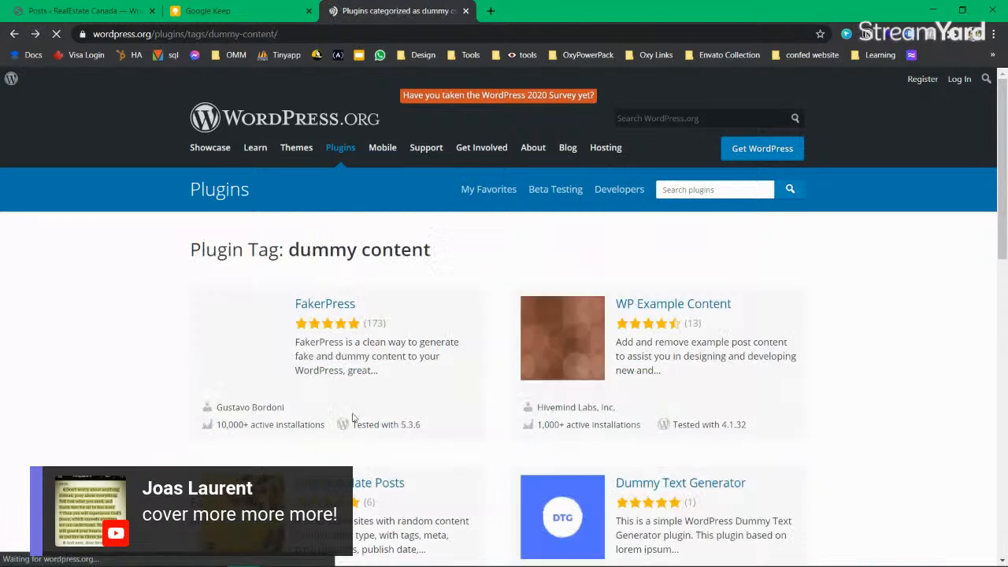
Step: Open the Easy Populate Posts plugin page, read its description, then return to the admin posts list
{"action": "left_click", "coordinate": [370, 480]}
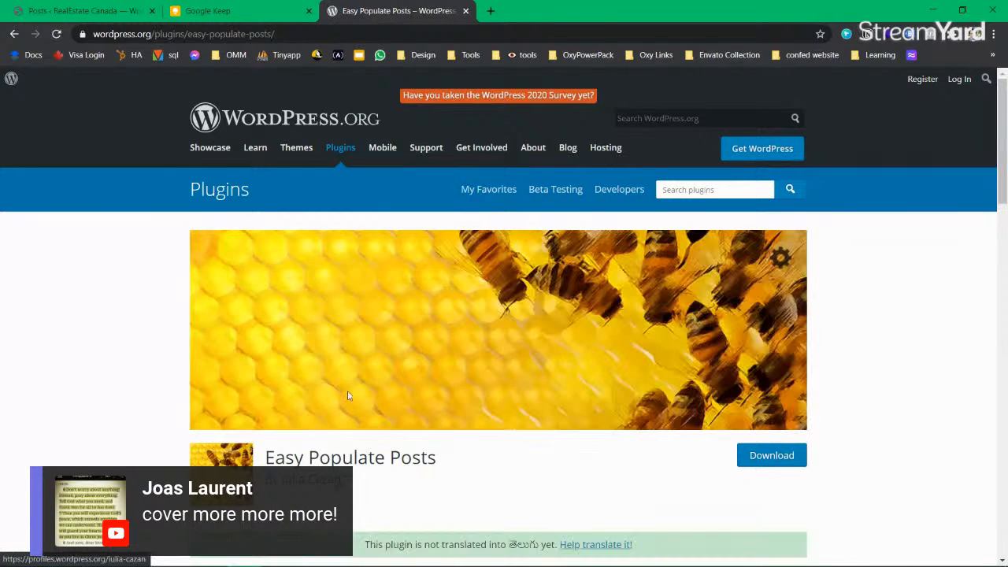
{"action": "scroll", "coordinate": [308, 405], "scroll_direction": "down", "scroll_amount": 3}
{"action": "left_click_drag", "start_coordinate": [308, 405], "coordinate": [551, 423]}
{"action": "left_click", "coordinate": [551, 423]}
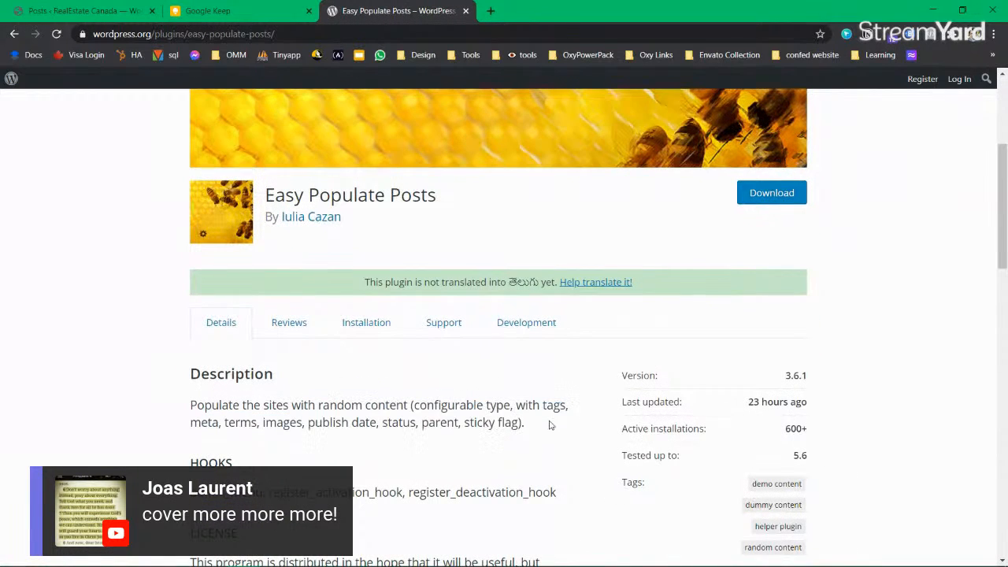
{"action": "left_click_drag", "start_coordinate": [266, 405], "coordinate": [557, 428]}
{"action": "left_click", "coordinate": [557, 428]}
{"action": "left_click", "coordinate": [83, 11]}
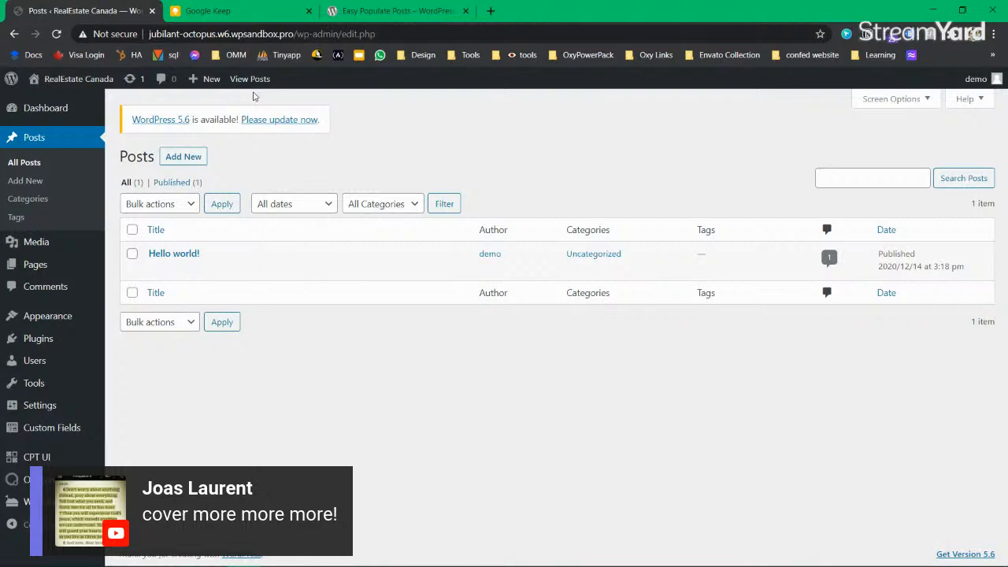
Step: Reorder the tabs so the Easy Populate Posts page sits third with Google Keep after it
{"action": "left_click", "coordinate": [291, 16]}
{"action": "left_click_drag", "start_coordinate": [291, 18], "coordinate": [351, 17]}
{"action": "left_click", "coordinate": [241, 18]}
{"action": "left_click_drag", "start_coordinate": [249, 17], "coordinate": [386, 18]}
{"action": "left_click", "coordinate": [251, 11]}
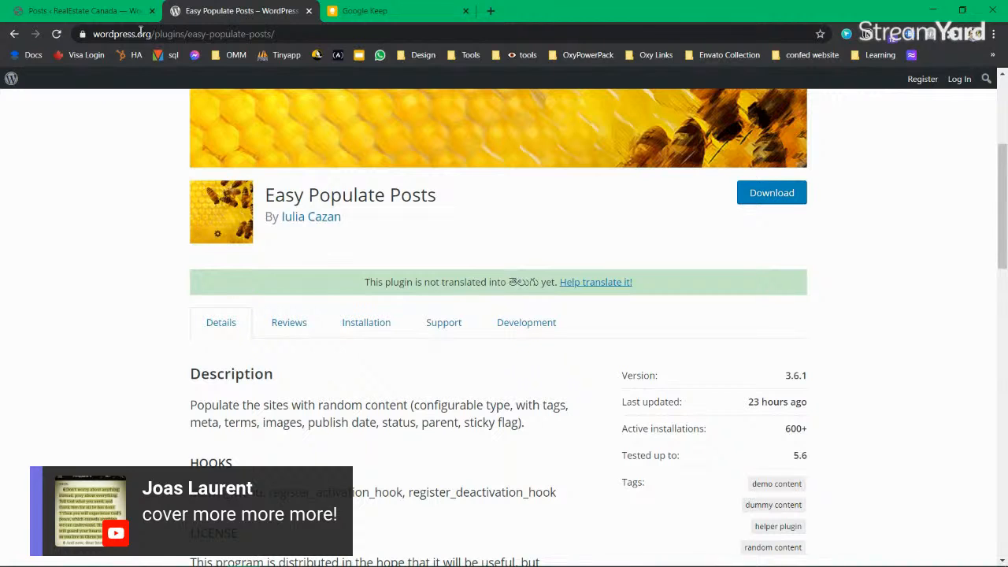
{"action": "left_click", "coordinate": [99, 13]}
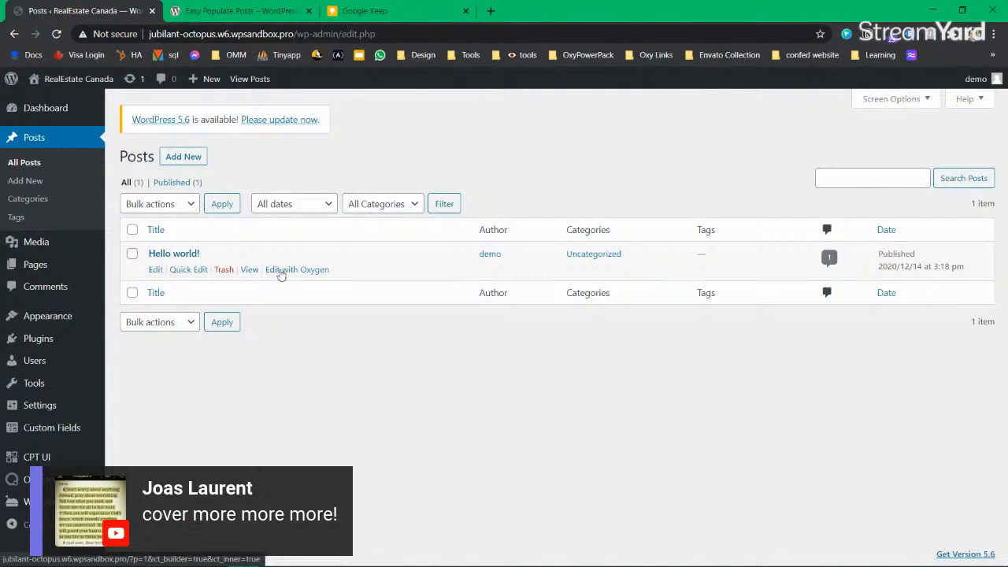
Step: Open the Hello world! post in a new tab and preview it
{"action": "middle_click", "coordinate": [248, 269]}
{"action": "left_click", "coordinate": [228, 12]}
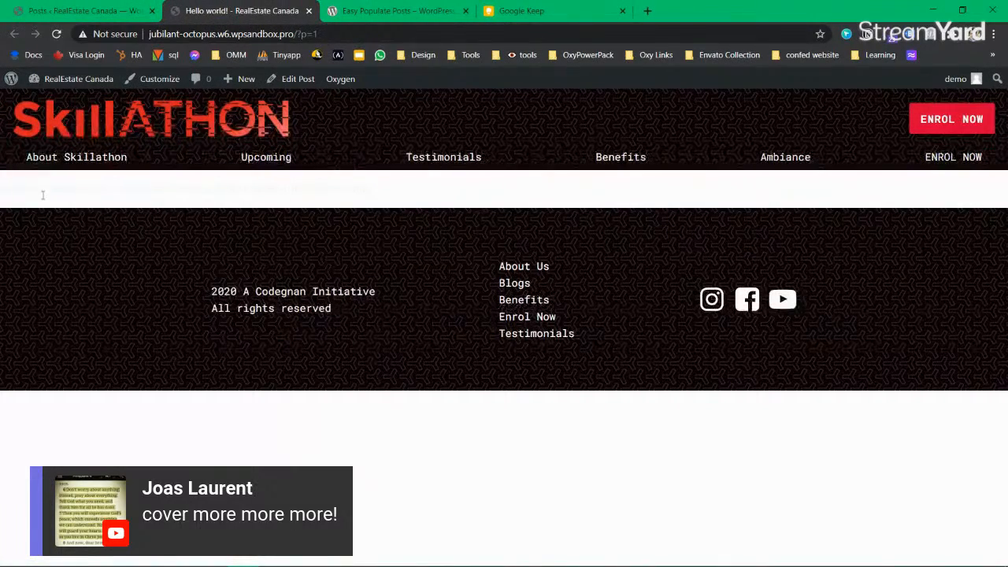
{"action": "mouse_move", "coordinate": [11, 189]}
{"action": "left_mouse_down"}
{"action": "mouse_move", "coordinate": [410, 193]}
{"action": "mouse_move", "coordinate": [3, 191]}
{"action": "left_mouse_up"}
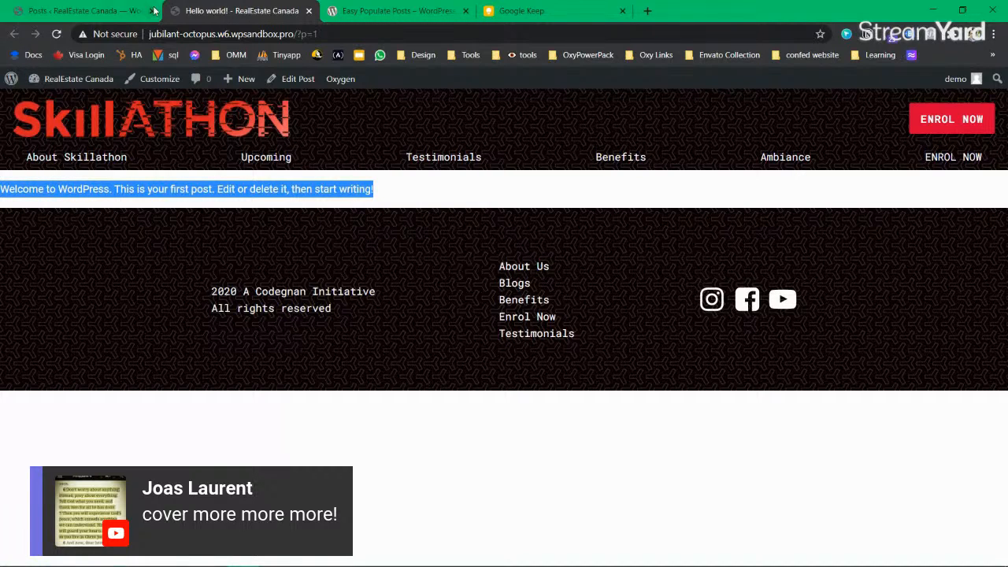
{"action": "left_click", "coordinate": [107, 13]}
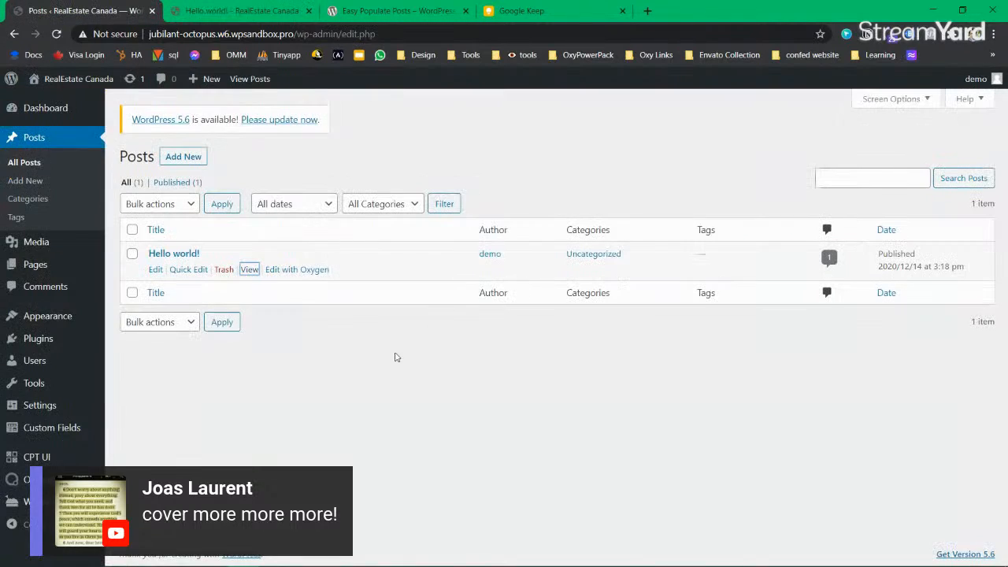
Step: Select and copy the plugin name Easy Populate Posts from its wordpress.org page
{"action": "left_click", "coordinate": [395, 11]}
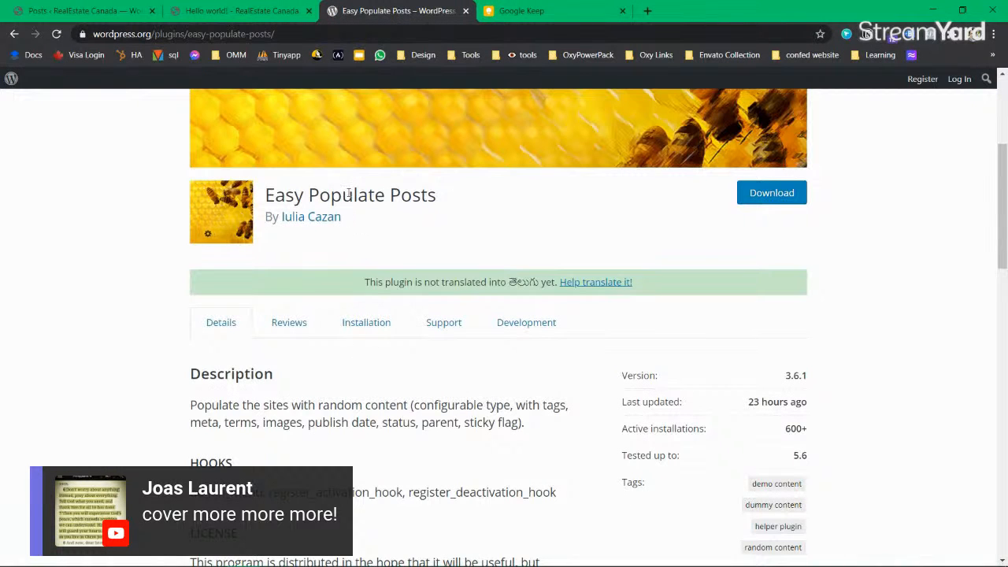
{"action": "triple_click", "coordinate": [336, 194]}
{"action": "key", "text": "ctrl+c"}
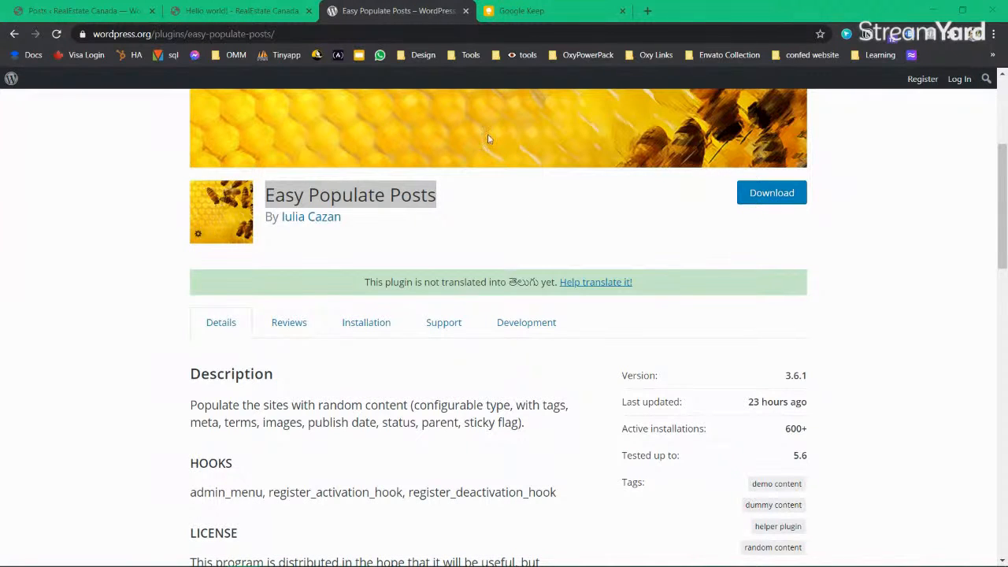
{"action": "right_click", "coordinate": [342, 197]}
{"action": "key", "text": "Escape"}
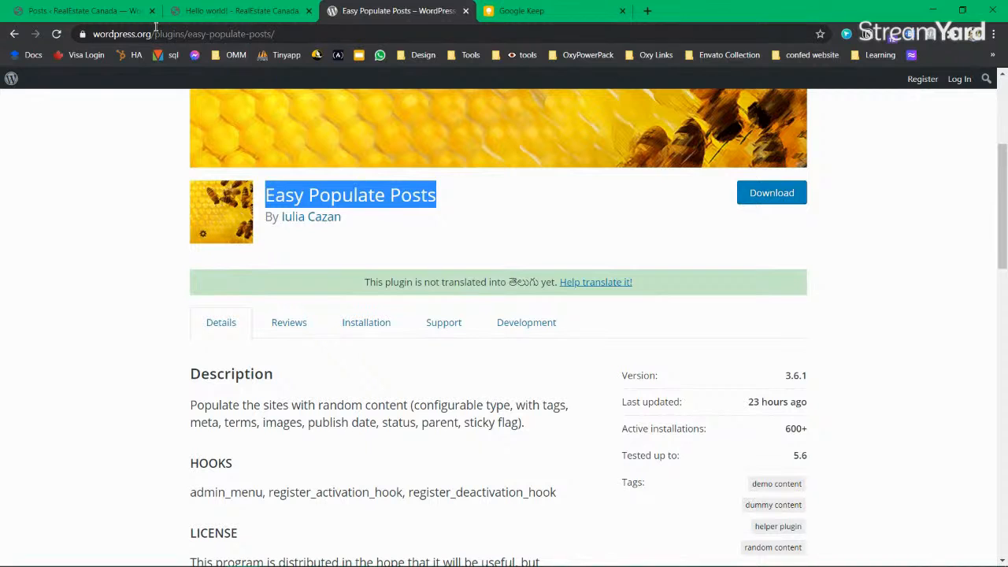
Step: Back in the posts list, open Plugins > Add New in a new tab
{"action": "key", "text": "ctrl+1"}
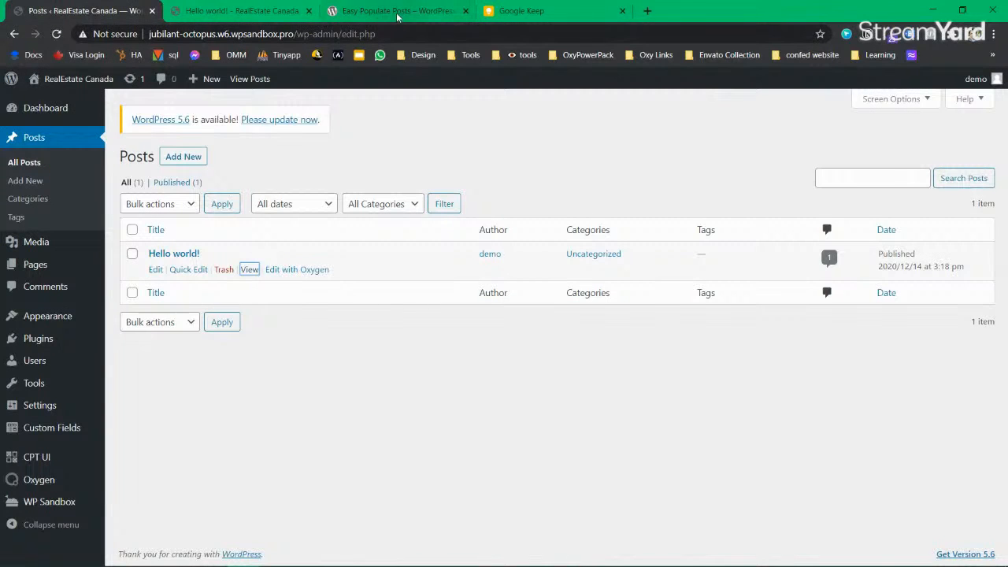
{"action": "left_click", "coordinate": [370, 14]}
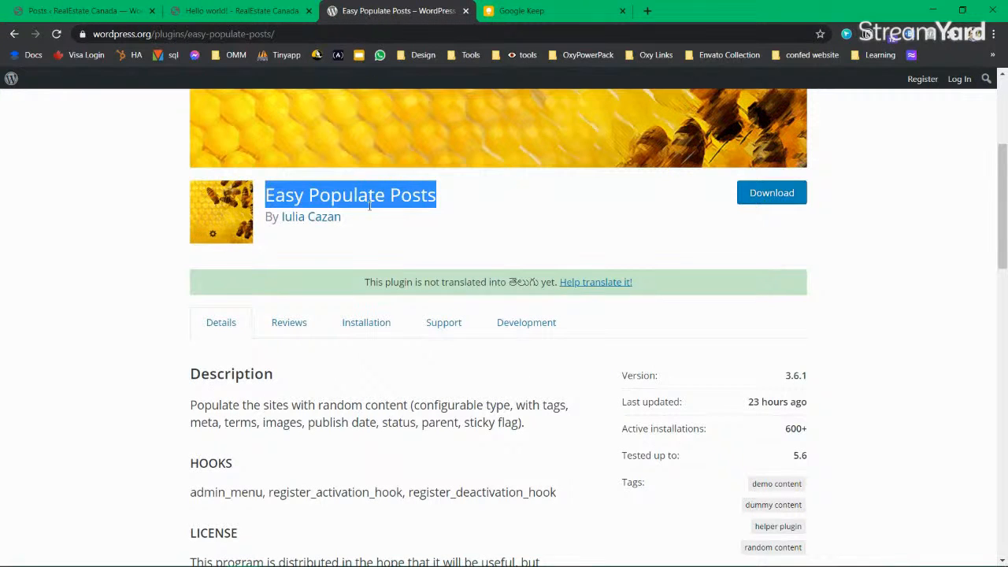
{"action": "key", "text": "ctrl+1"}
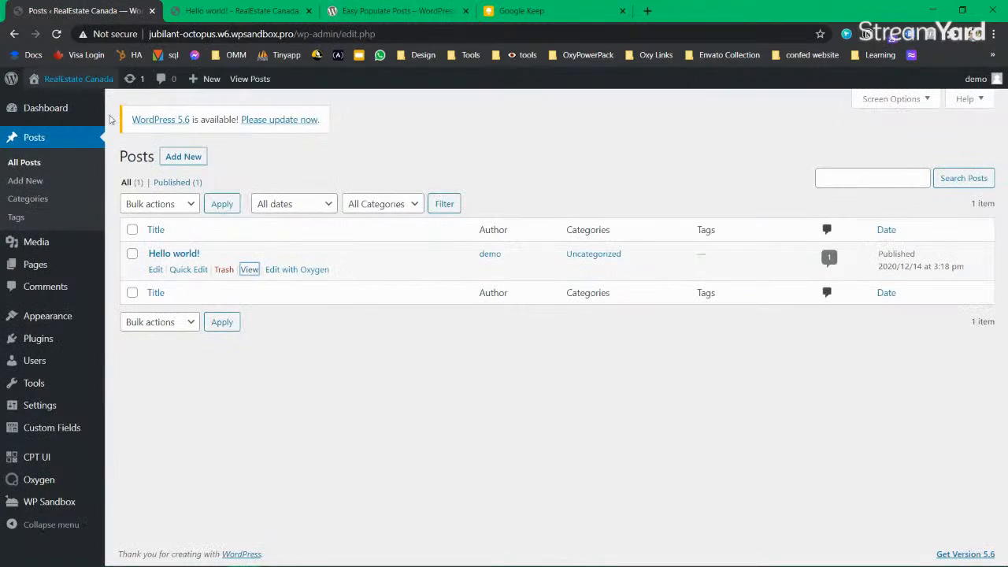
{"action": "mouse_move", "coordinate": [48, 339]}
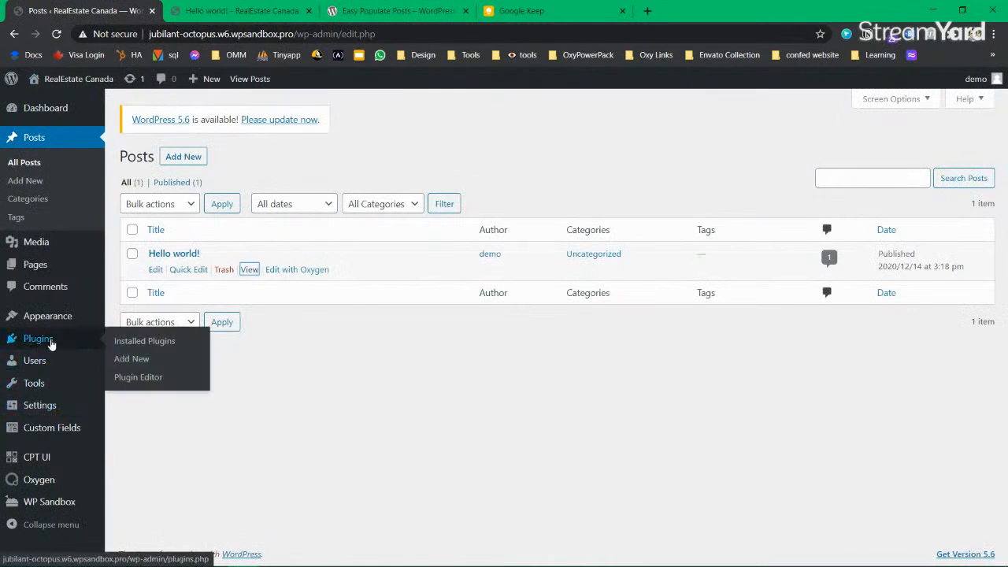
{"action": "middle_click", "coordinate": [138, 362]}
Step: Search Add Plugins for the pasted 'Easy Populate Posts', install and activate it, then open its settings
{"action": "left_click", "coordinate": [364, 12]}
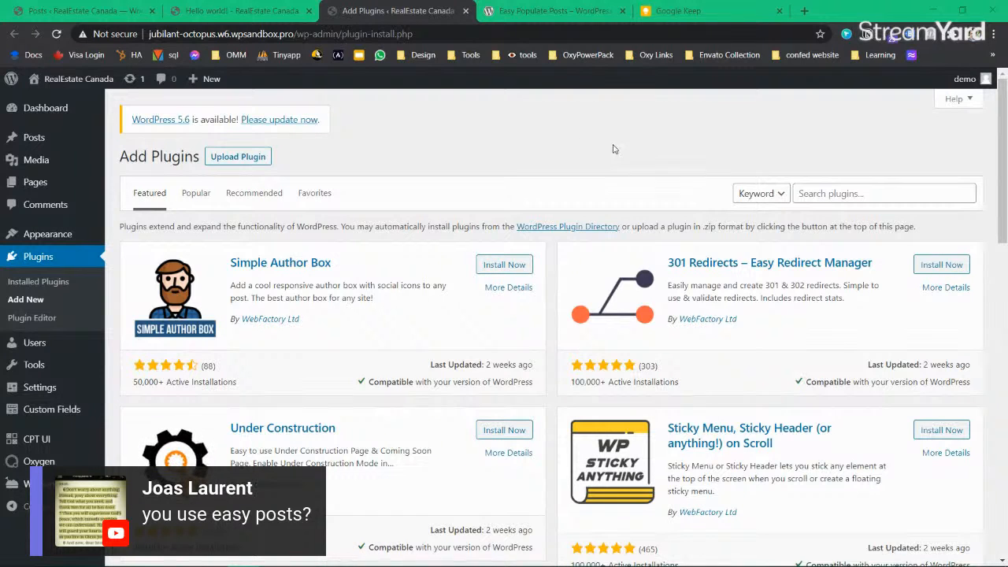
{"action": "left_click", "coordinate": [845, 189]}
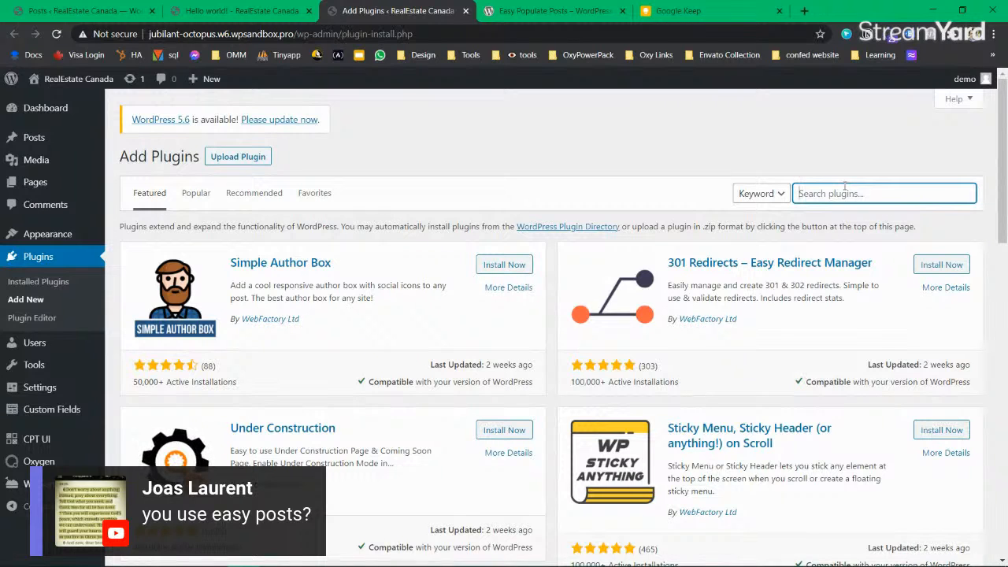
{"action": "key", "text": "ctrl+v"}
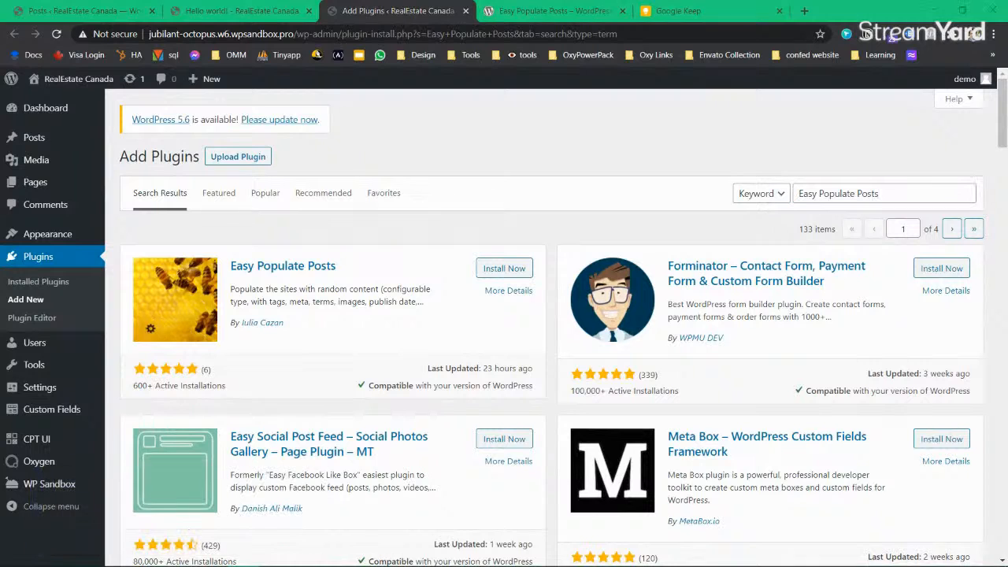
{"action": "left_click", "coordinate": [511, 269]}
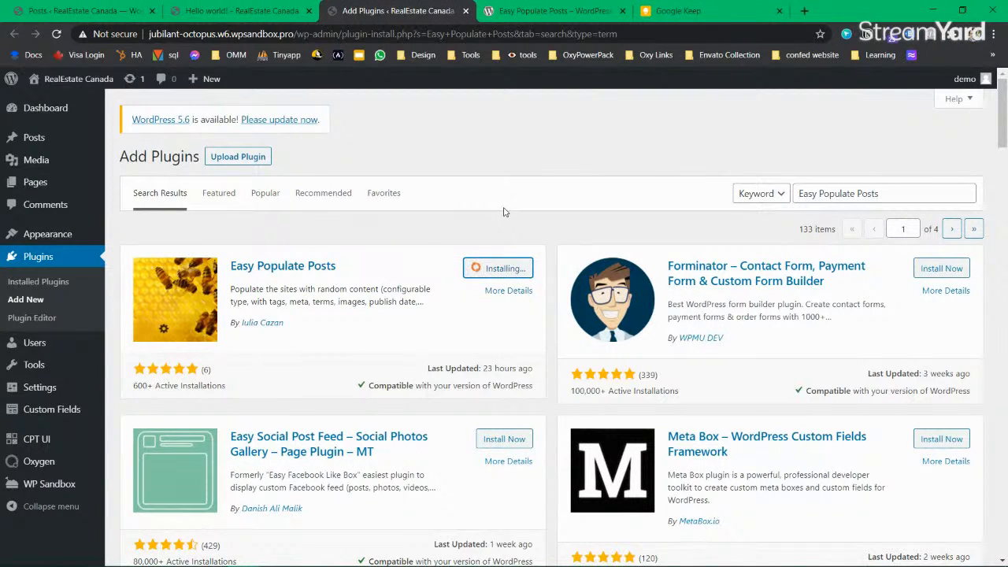
{"action": "left_click", "coordinate": [510, 269]}
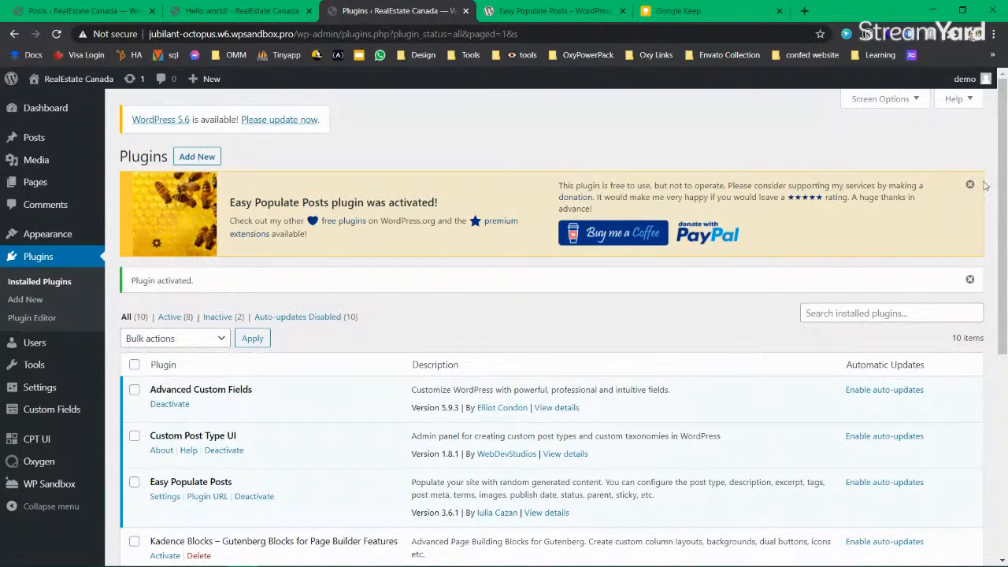
{"action": "left_click", "coordinate": [970, 186]}
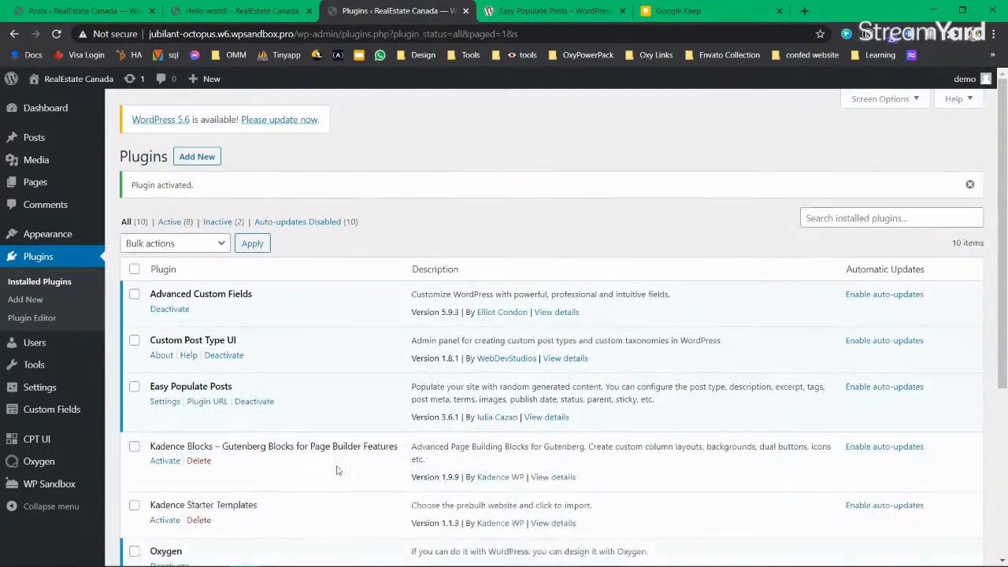
{"action": "scroll", "coordinate": [300, 462], "scroll_direction": "down", "scroll_amount": 3}
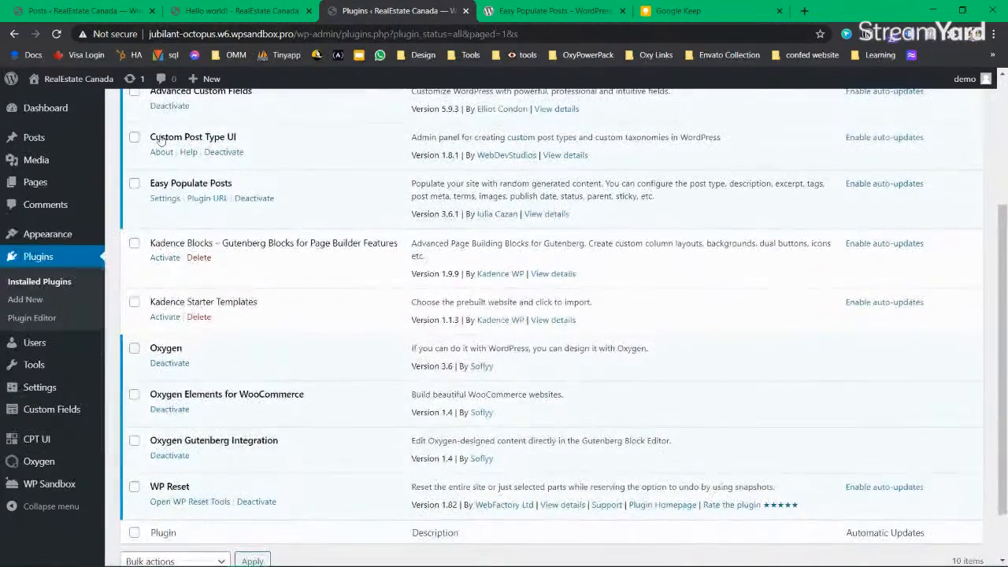
{"action": "left_click", "coordinate": [163, 198]}
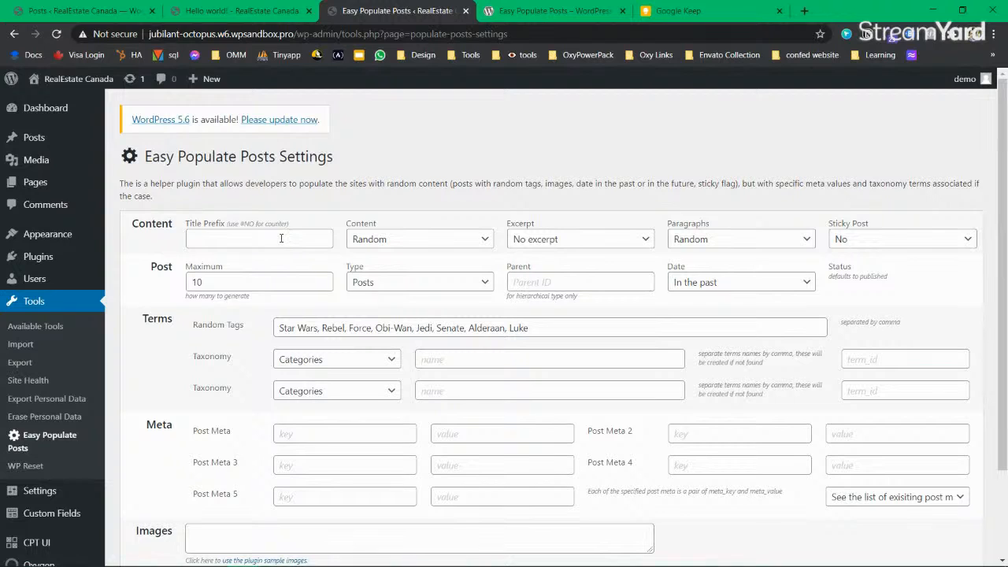
Step: Set content to Star Wars, excerpt taken from the content, and 3 paragraphs per post
{"action": "left_click", "coordinate": [441, 246]}
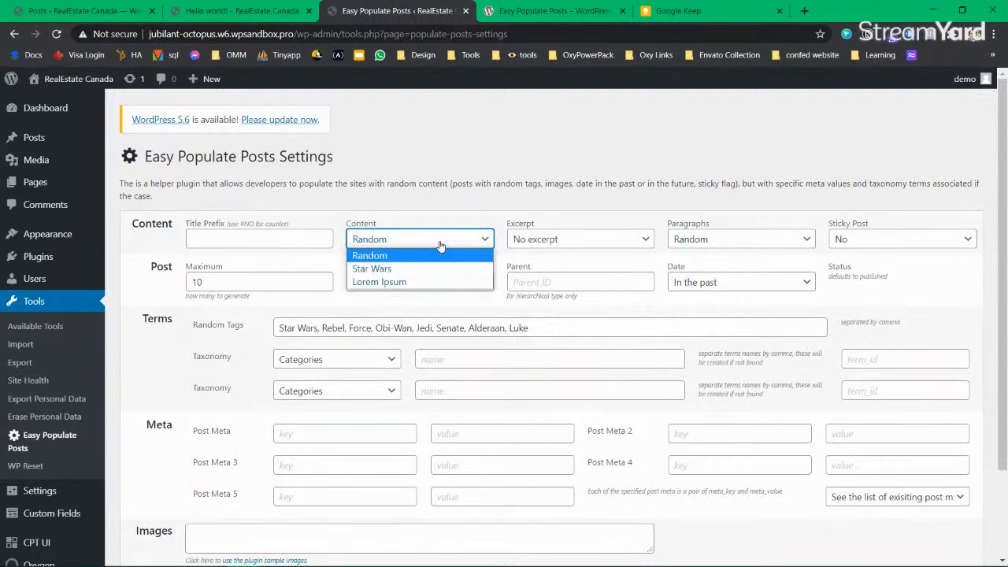
{"action": "left_click", "coordinate": [435, 268]}
{"action": "left_click", "coordinate": [561, 239]}
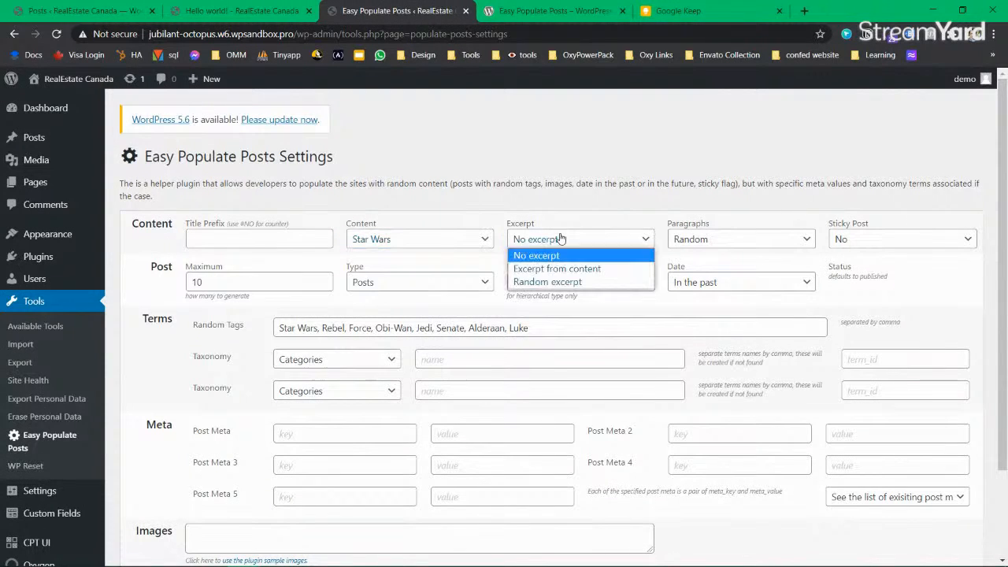
{"action": "left_click", "coordinate": [604, 269]}
{"action": "left_click", "coordinate": [797, 238]}
{"action": "left_click", "coordinate": [745, 294]}
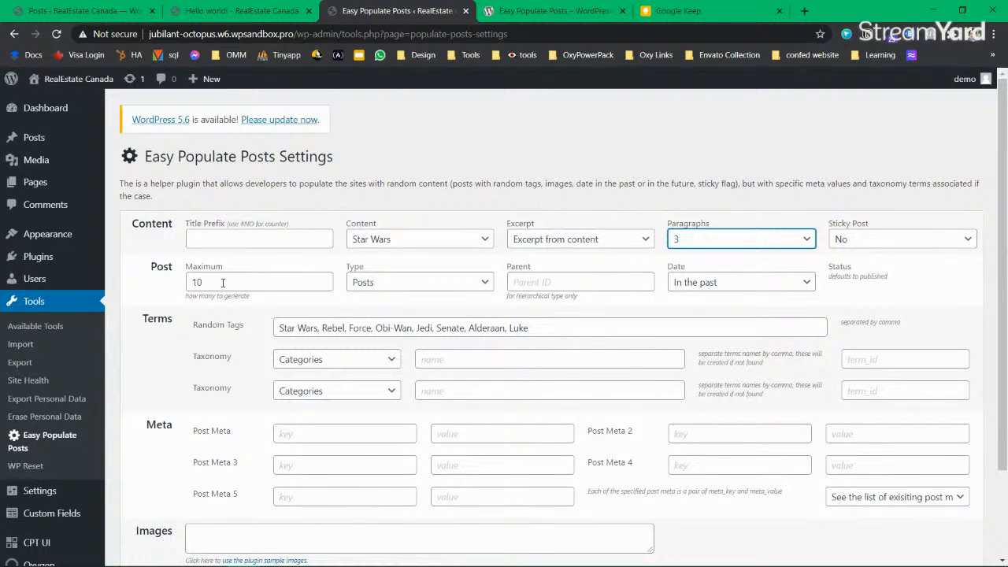
Step: Keep post type Posts, dates In the past, and taxonomy Categories
{"action": "left_click", "coordinate": [453, 288]}
{"action": "left_click", "coordinate": [454, 286]}
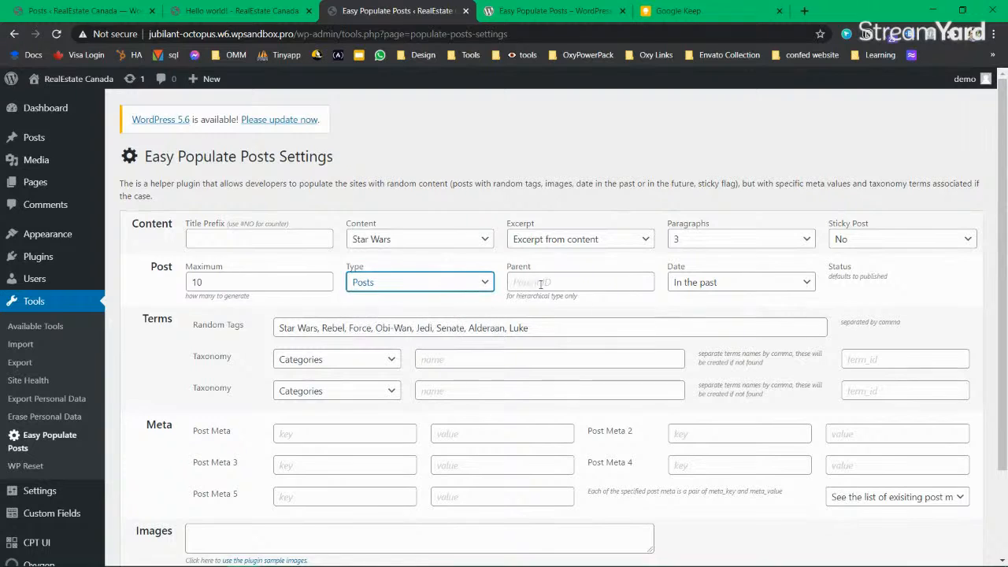
{"action": "left_click", "coordinate": [761, 281]}
{"action": "key", "text": "Up"}
{"action": "key", "text": "Up"}
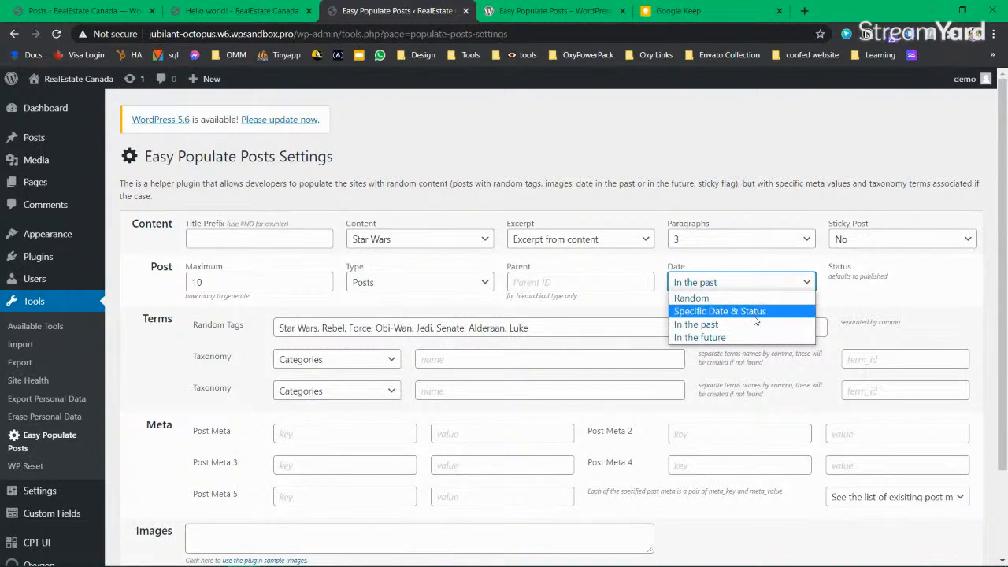
{"action": "left_click", "coordinate": [763, 284]}
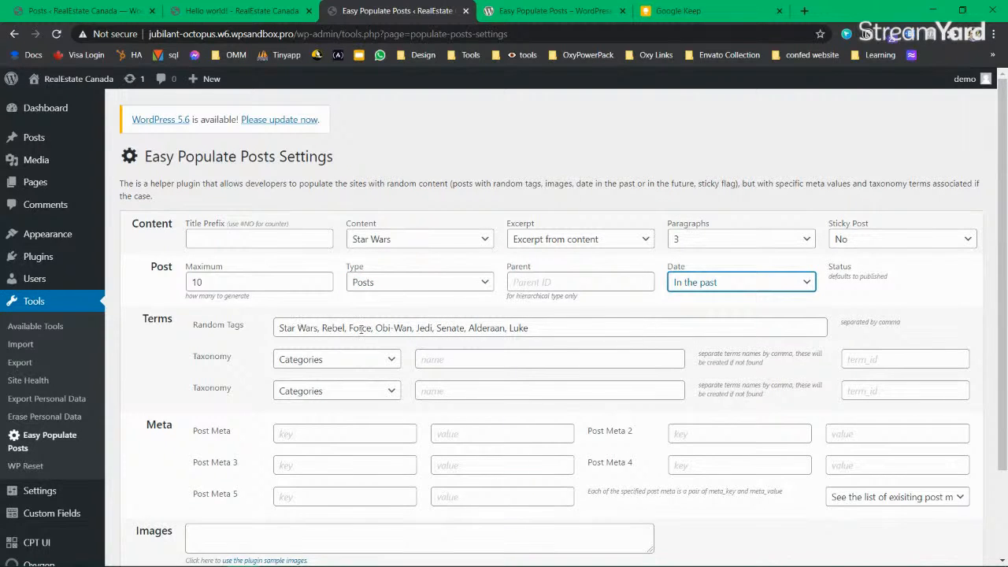
{"action": "scroll", "coordinate": [361, 329], "scroll_direction": "down", "scroll_amount": 1}
{"action": "left_click", "coordinate": [353, 295]}
{"action": "left_click", "coordinate": [355, 297]}
{"action": "left_click", "coordinate": [339, 326]}
{"action": "left_click", "coordinate": [339, 336]}
Step: Add the plugin's sample image to the posts and check its address
{"action": "scroll", "coordinate": [259, 379], "scroll_direction": "down", "scroll_amount": 1}
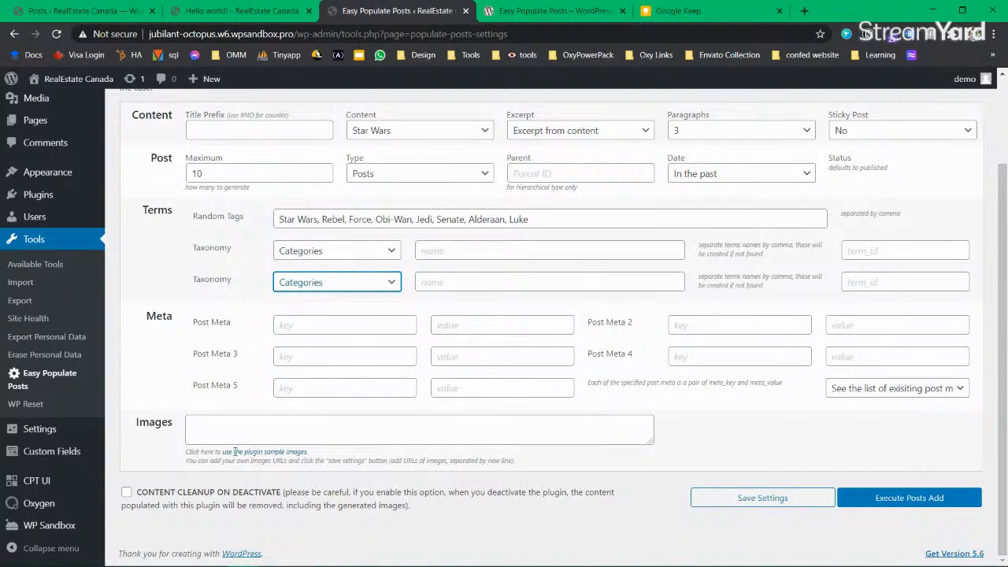
{"action": "left_click", "coordinate": [277, 452]}
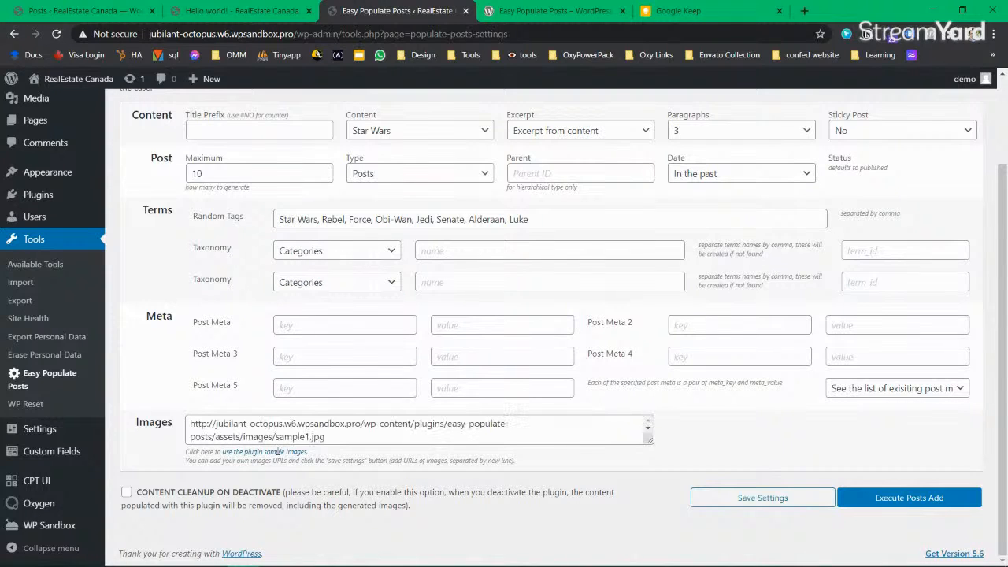
{"action": "left_click", "coordinate": [361, 434]}
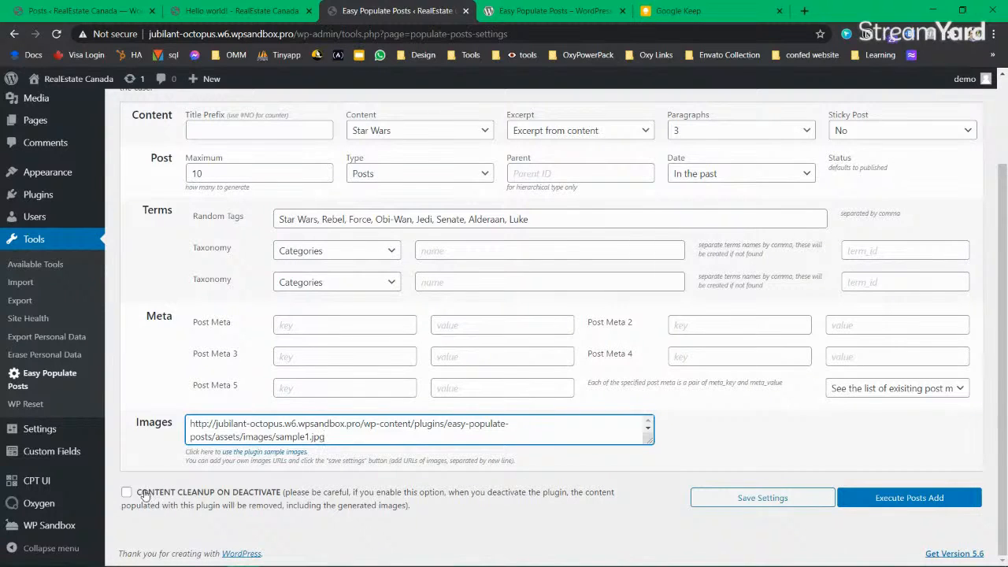
{"action": "scroll", "coordinate": [144, 495], "scroll_direction": "up", "scroll_amount": 2}
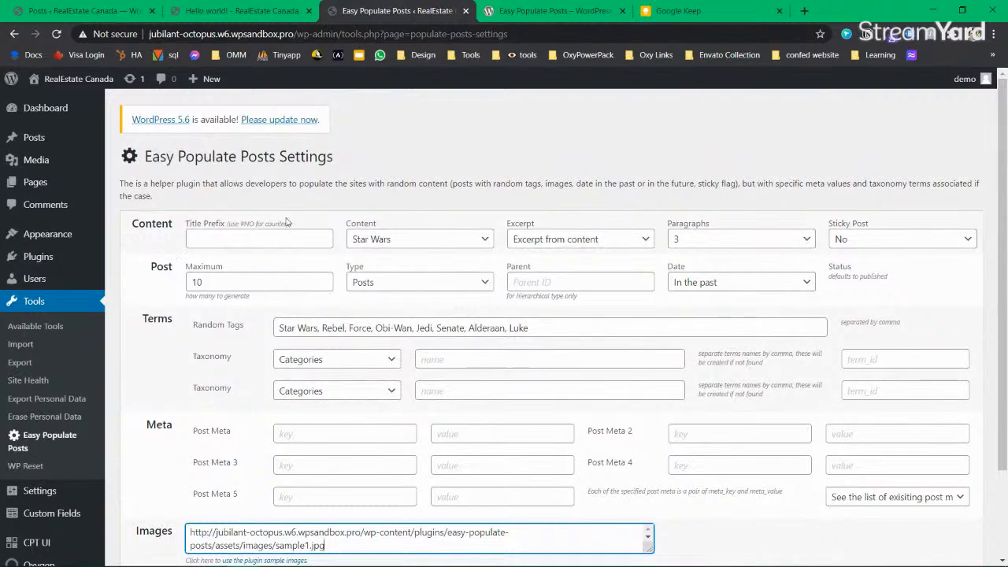
{"action": "scroll", "coordinate": [315, 283], "scroll_direction": "down", "scroll_amount": 2}
{"action": "scroll", "coordinate": [338, 323], "scroll_direction": "up", "scroll_amount": 2}
Step: Confirm Star Wars content and the sample image, then generate the Star Wars dummy posts
{"action": "left_click", "coordinate": [415, 239]}
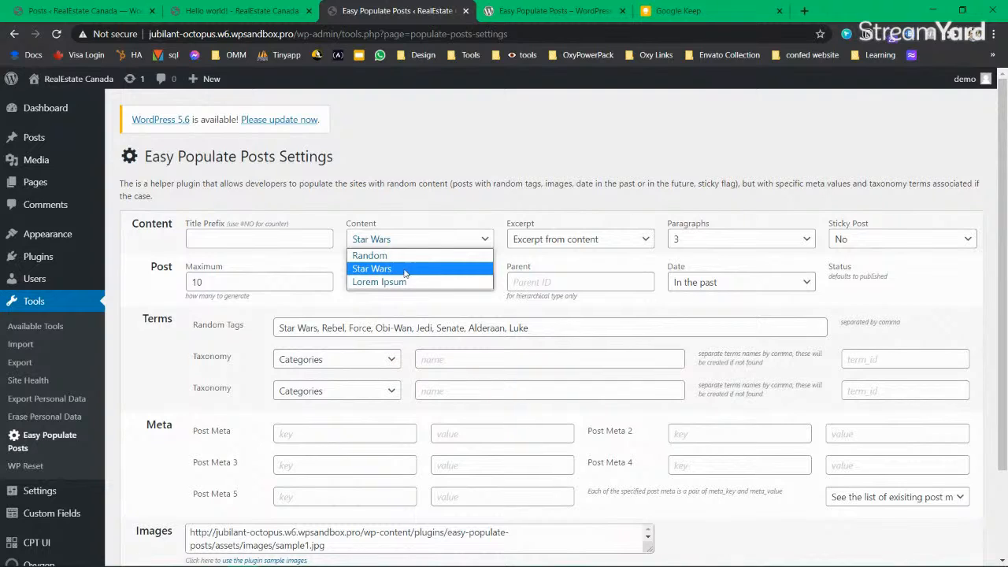
{"action": "left_click", "coordinate": [410, 166]}
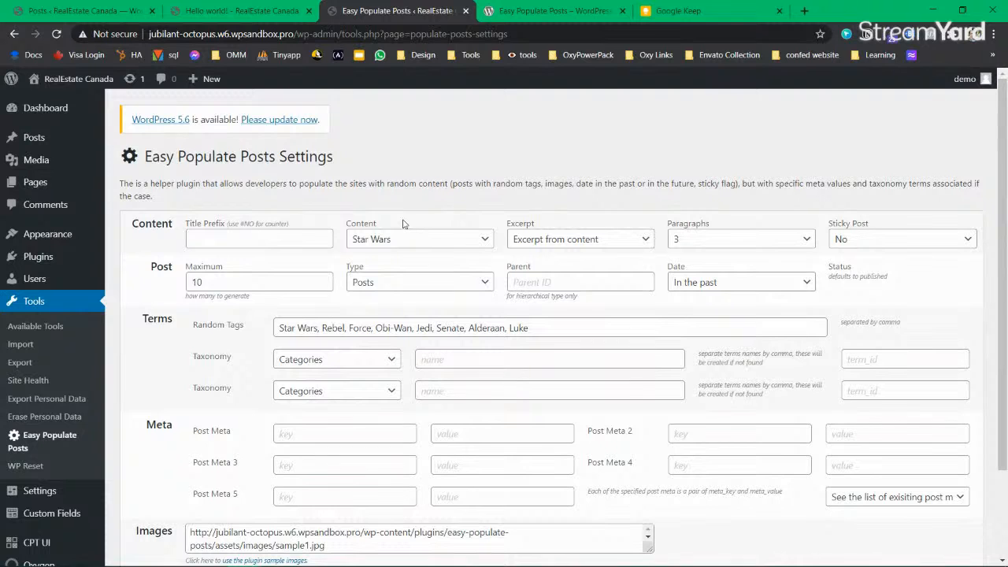
{"action": "scroll", "coordinate": [444, 307], "scroll_direction": "down", "scroll_amount": 3}
{"action": "left_click", "coordinate": [883, 390]}
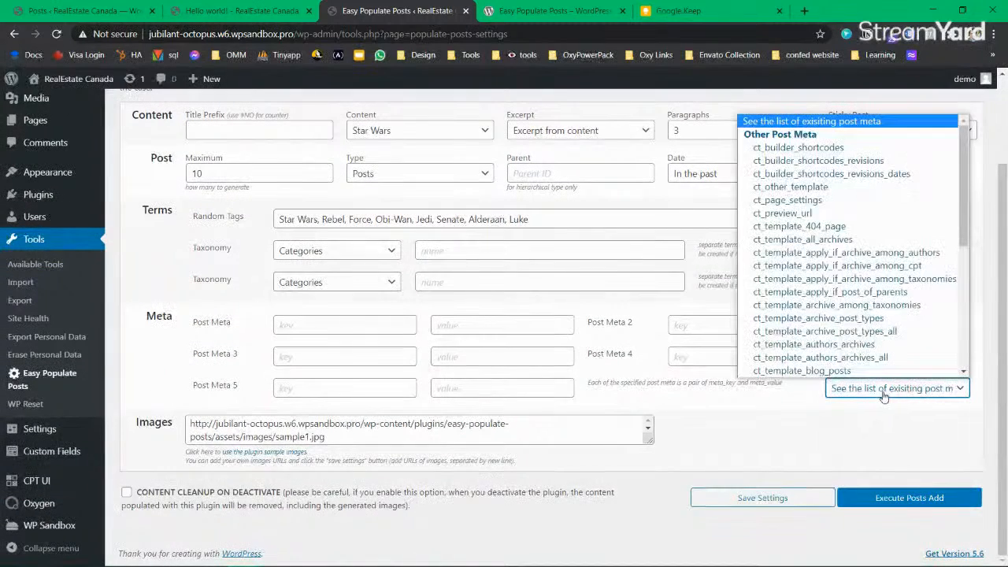
{"action": "left_click", "coordinate": [883, 390]}
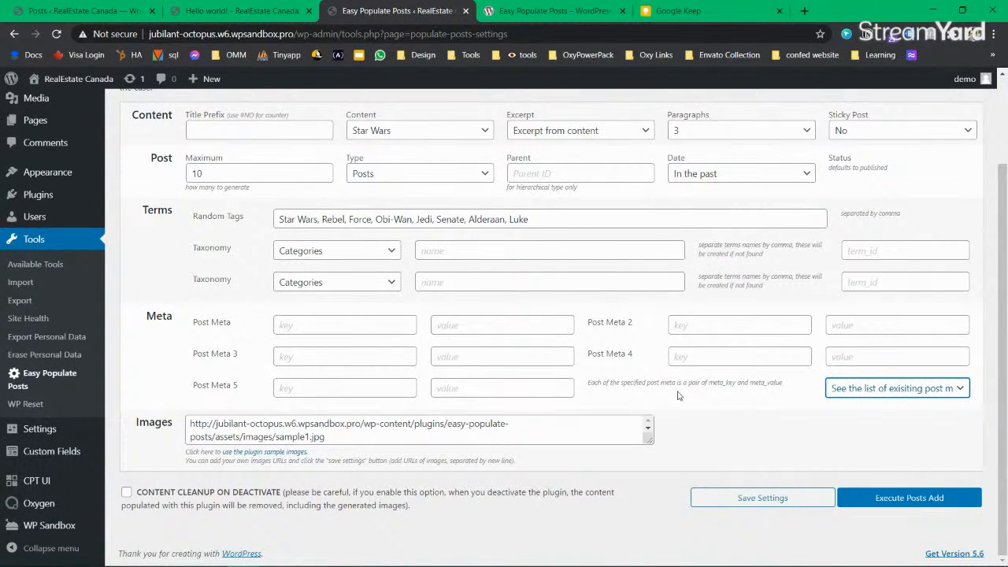
{"action": "left_click", "coordinate": [631, 384]}
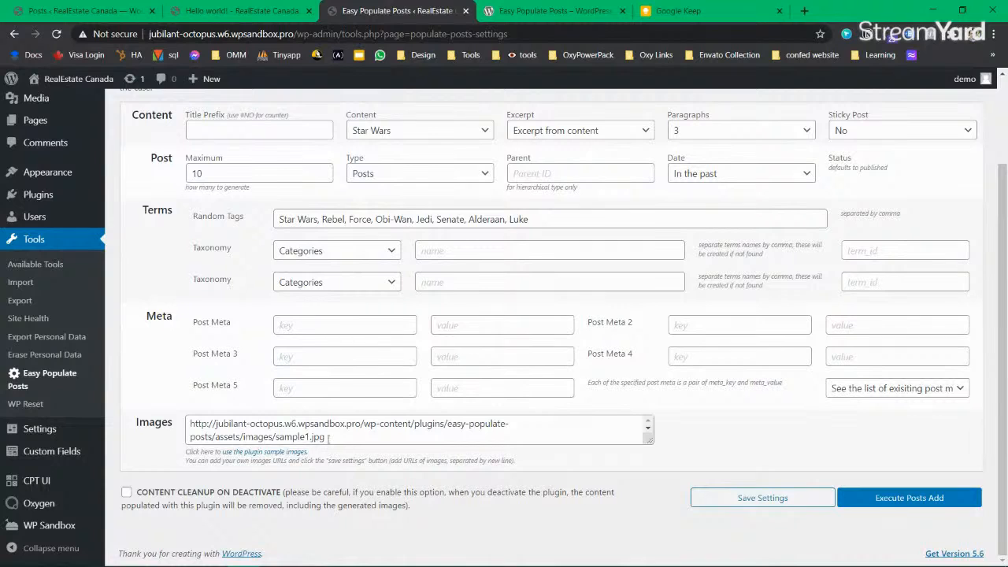
{"action": "left_click", "coordinate": [418, 435]}
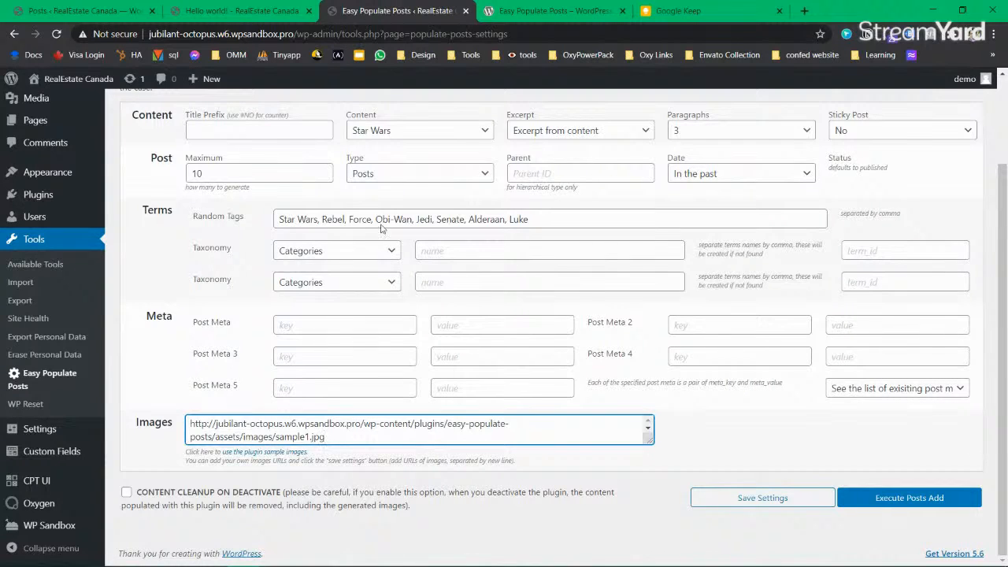
{"action": "scroll", "coordinate": [408, 250], "scroll_direction": "up", "scroll_amount": 3}
{"action": "scroll", "coordinate": [870, 292], "scroll_direction": "down", "scroll_amount": 3}
{"action": "left_click", "coordinate": [923, 506]}
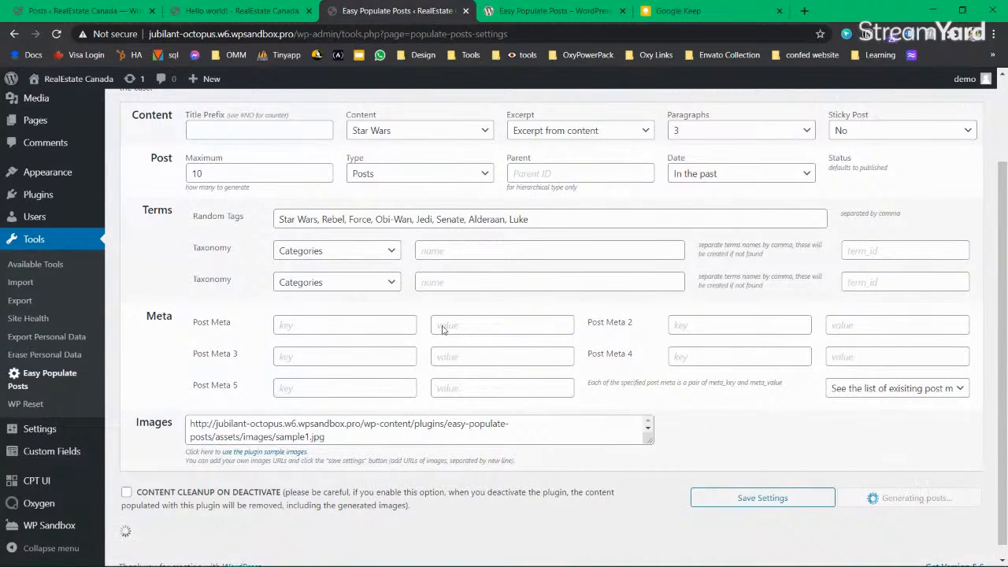
Step: Generate the ten dummy Star Wars posts with Easy Populate Posts
{"action": "scroll", "coordinate": [441, 334], "scroll_direction": "up", "scroll_amount": 3}
{"action": "left_click_drag", "start_coordinate": [210, 282], "coordinate": [175, 302]}
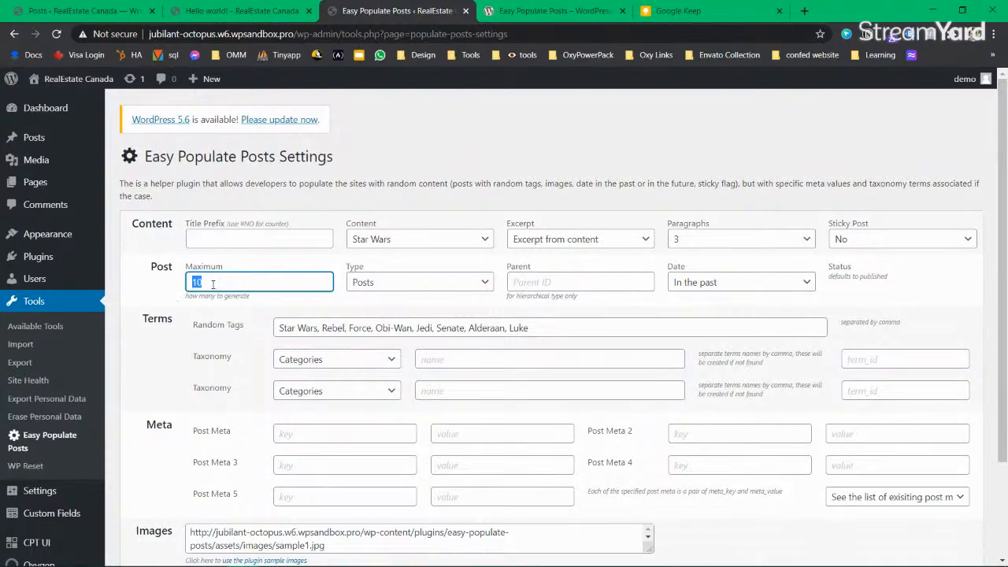
{"action": "scroll", "coordinate": [635, 411], "scroll_direction": "down", "scroll_amount": 3}
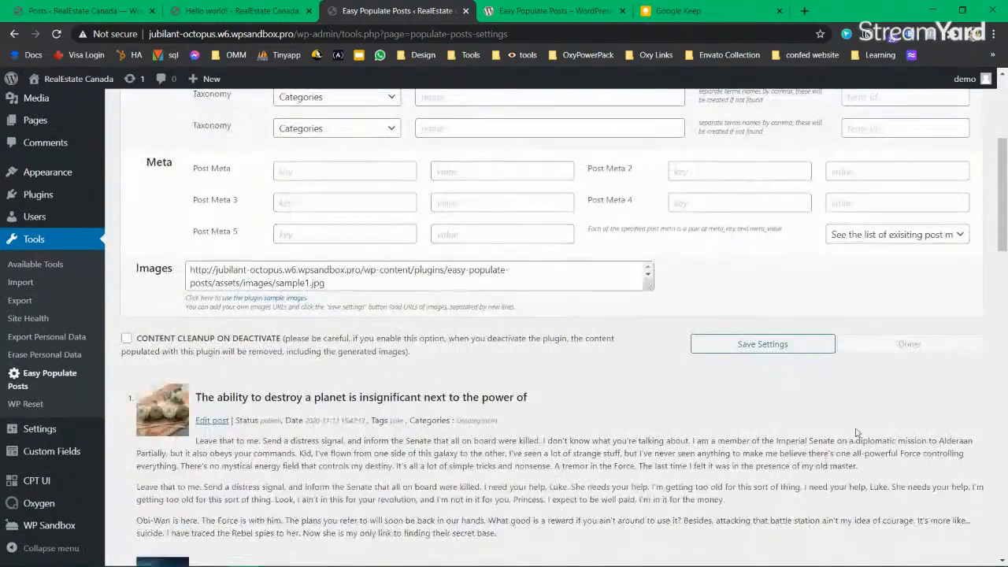
{"action": "scroll", "coordinate": [520, 394], "scroll_direction": "down", "scroll_amount": 8}
{"action": "scroll", "coordinate": [350, 368], "scroll_direction": "down", "scroll_amount": 10}
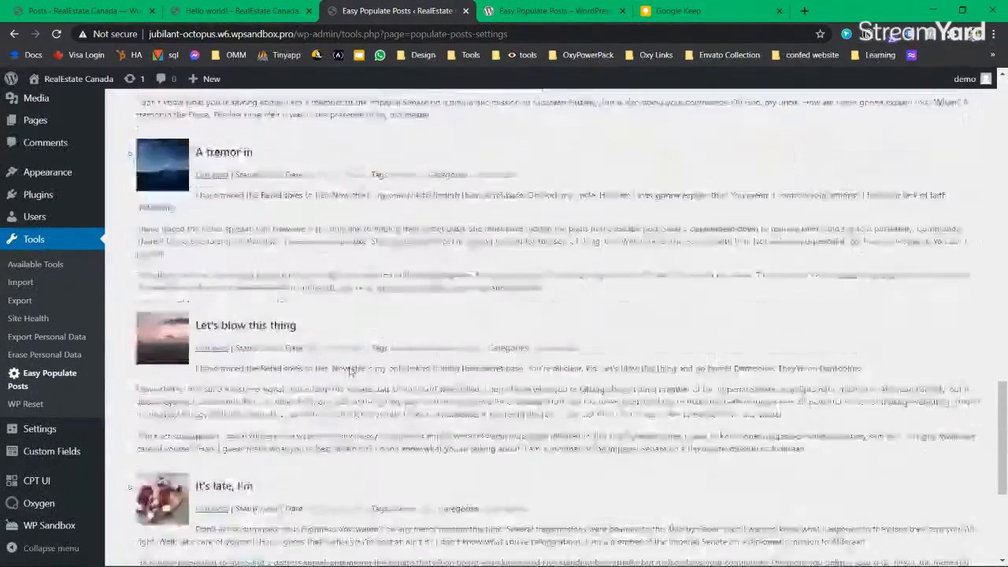
{"action": "scroll", "coordinate": [273, 402], "scroll_direction": "up", "scroll_amount": 8}
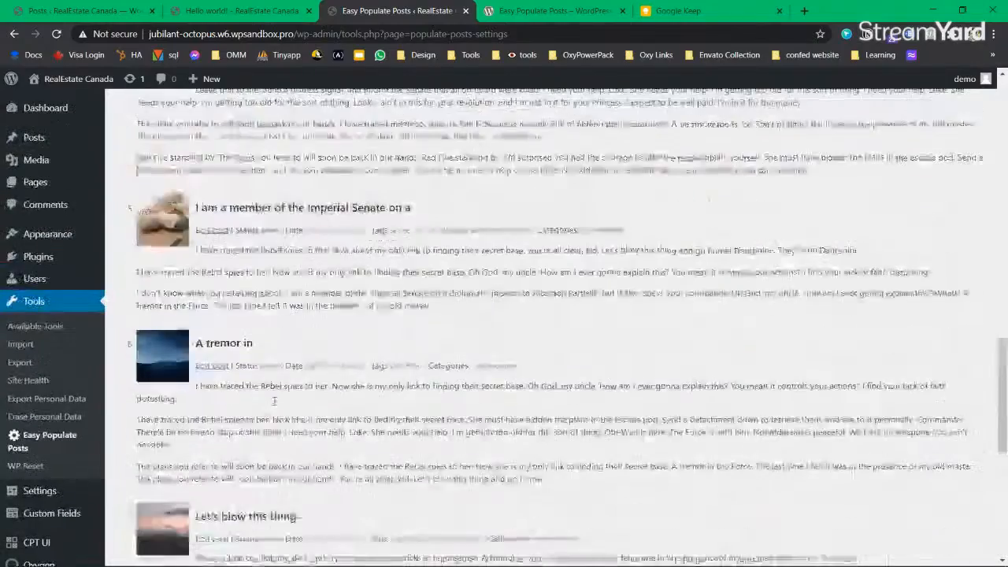
Step: Confirm the new Star Wars posts in All Posts, then go to Oxygen's Templates list
{"action": "left_click", "coordinate": [78, 10]}
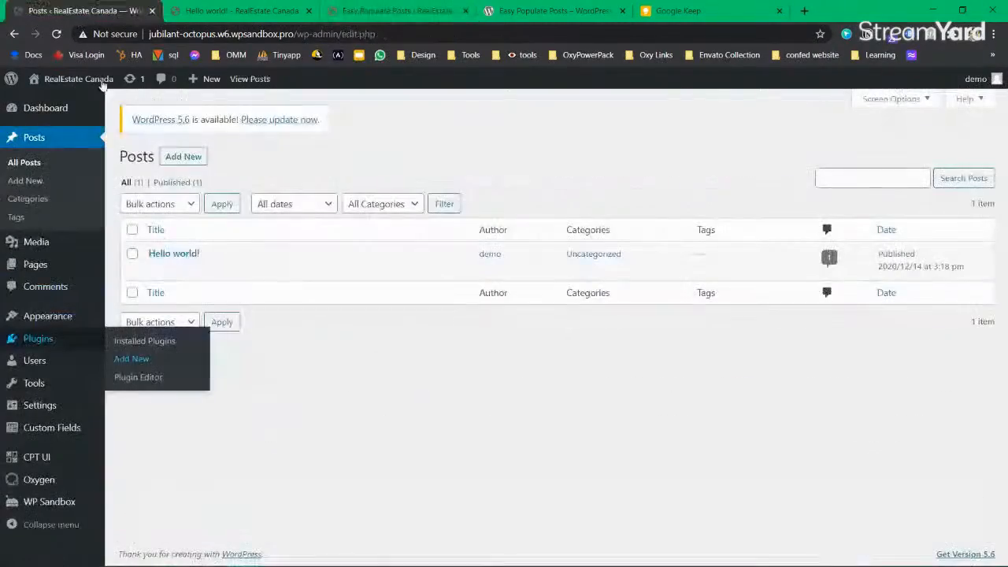
{"action": "left_click", "coordinate": [56, 34]}
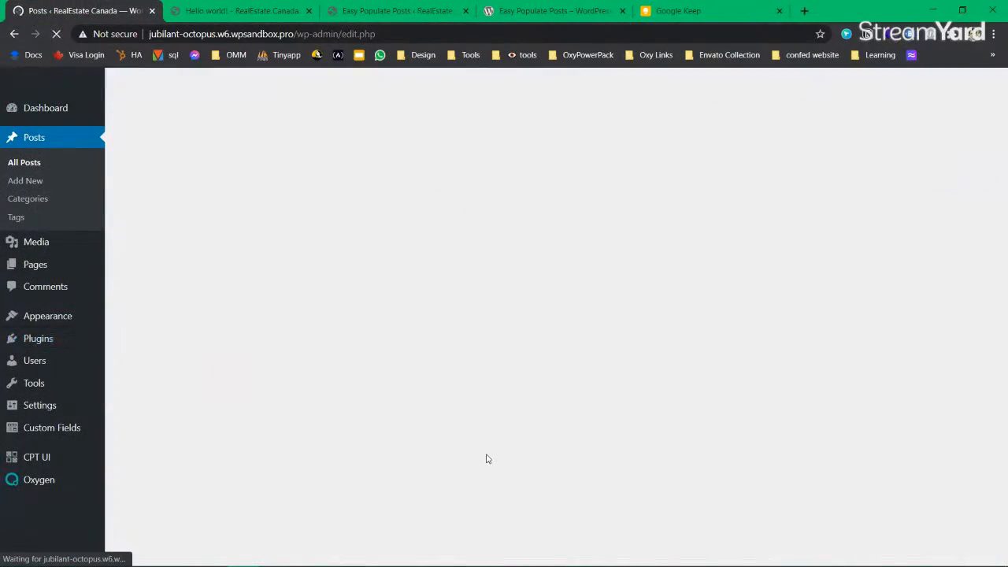
{"action": "scroll", "coordinate": [288, 418], "scroll_direction": "down", "scroll_amount": 2}
{"action": "scroll", "coordinate": [287, 418], "scroll_direction": "up", "scroll_amount": 3}
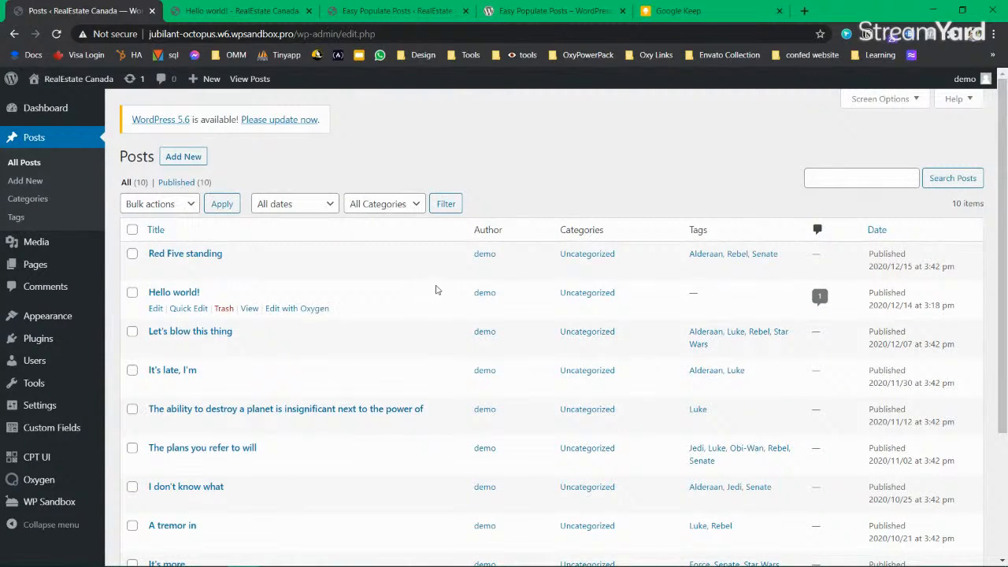
{"action": "mouse_move", "coordinate": [44, 481]}
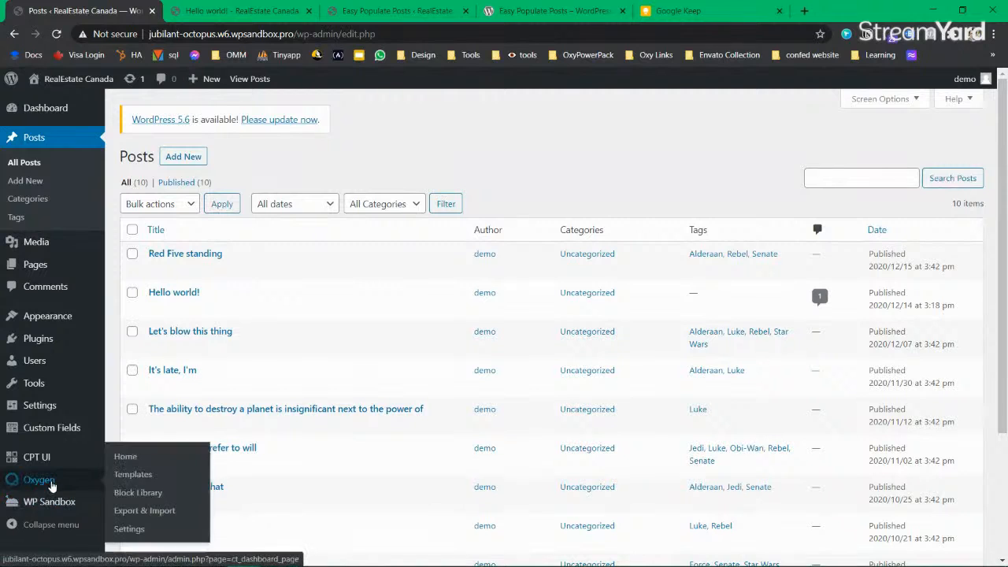
{"action": "left_click", "coordinate": [142, 476]}
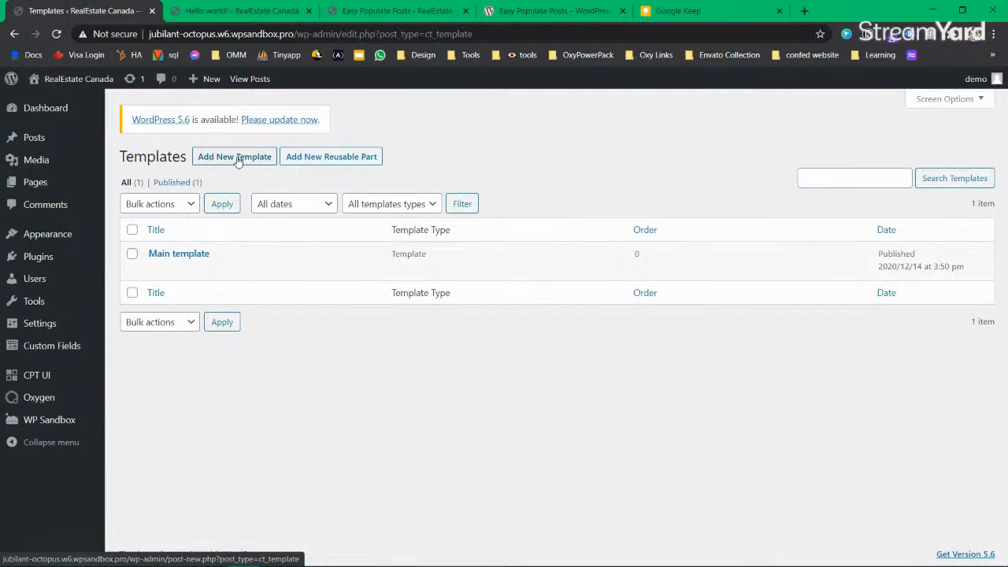
Step: Add a new Oxygen template titled 'Blog Post Template'
{"action": "left_click", "coordinate": [238, 160]}
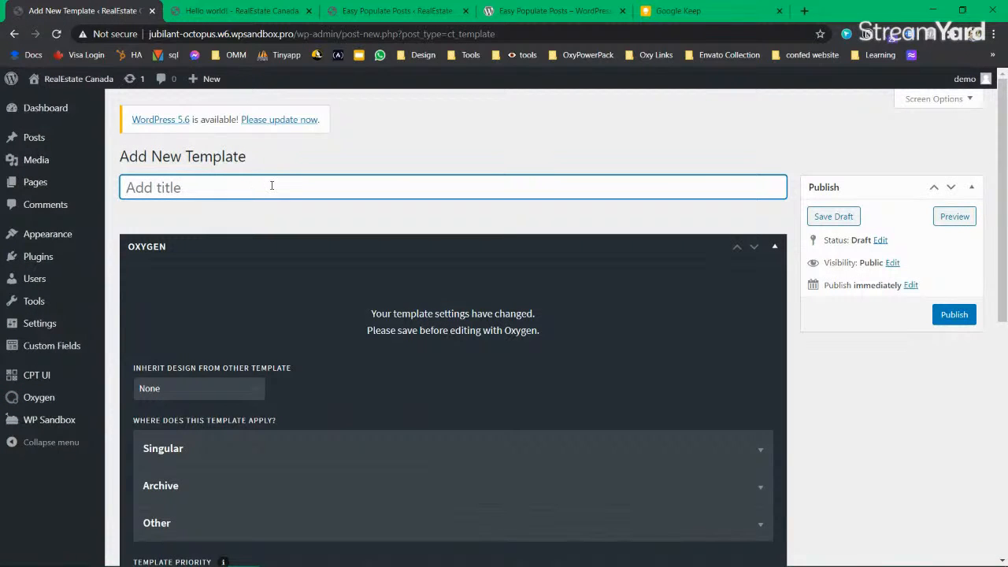
{"action": "type", "text": "Blog"}
{"action": "key", "text": "ctrl+a"}
{"action": "key", "text": "End"}
{"action": "type", "text": "post"}
{"action": "key", "text": "BackSpace"}
{"action": "key", "text": "BackSpace"}
{"action": "key", "text": "BackSpace"}
{"action": "key", "text": "BackSpace"}
{"action": "type", "text": "Post Template"}
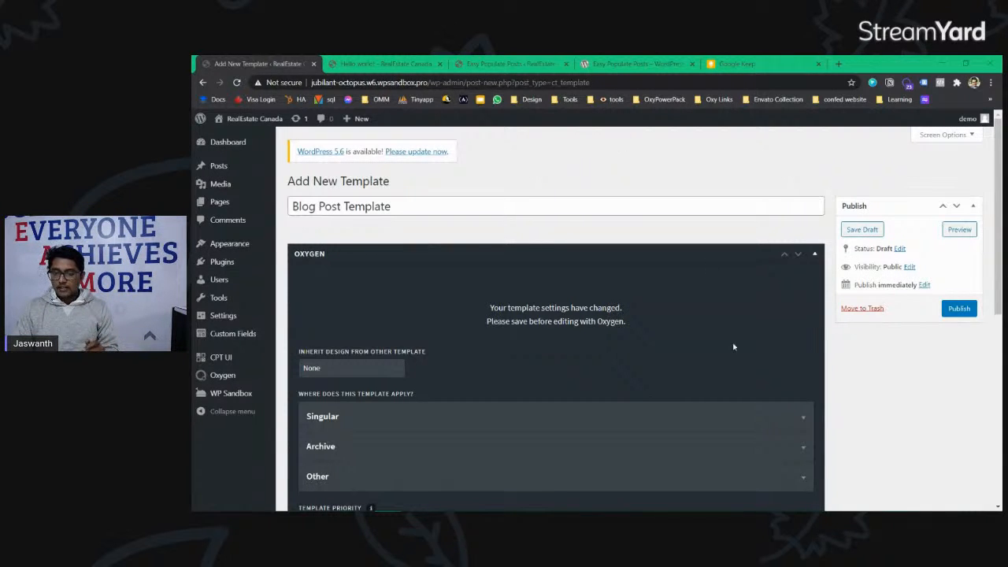
Step: Open the LearnWP /blogs page in a new tab and look over Our Blogposts
{"action": "key", "text": "ctrl+t"}
{"action": "type", "text": "learnwp.codegnan.com"}
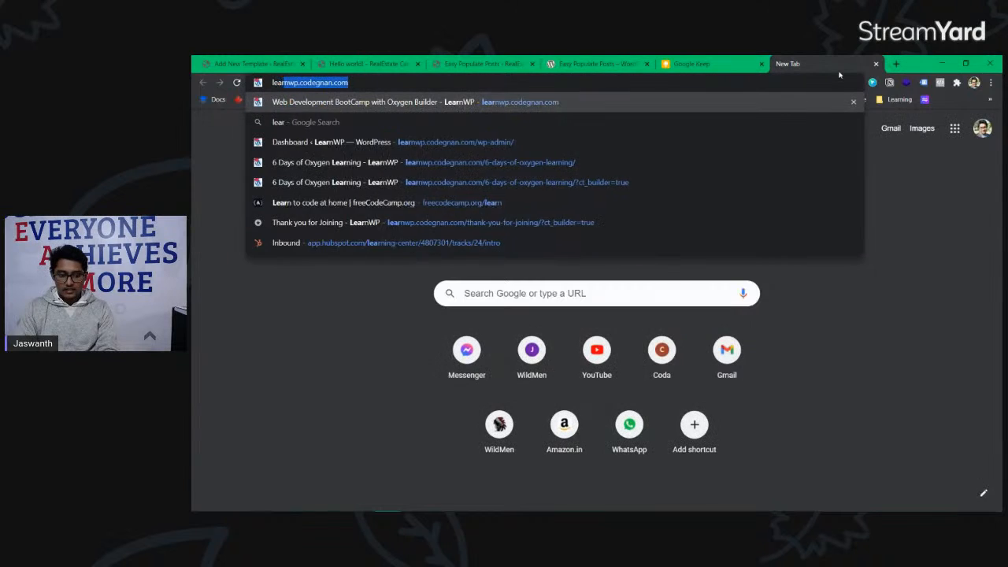
{"action": "key", "text": "Right"}
{"action": "type", "text": "/"}
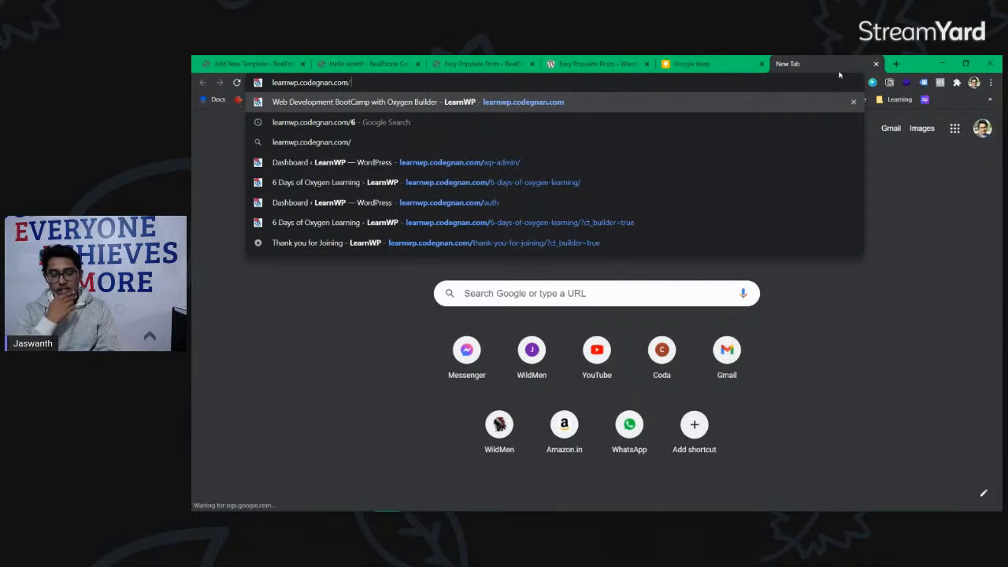
{"action": "type", "text": "blogs"}
{"action": "key", "text": "Return"}
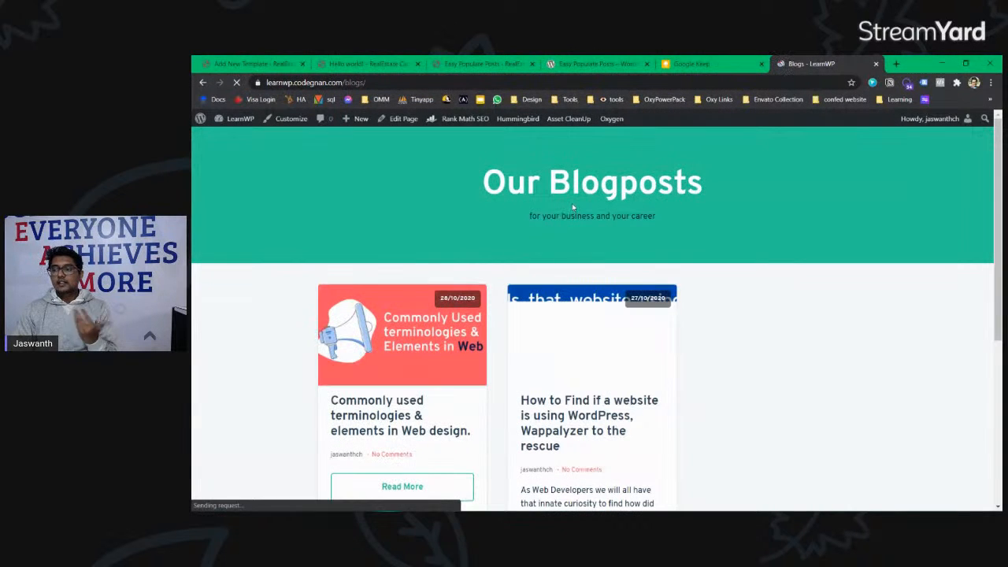
{"action": "scroll", "coordinate": [484, 293], "scroll_direction": "down", "scroll_amount": 2}
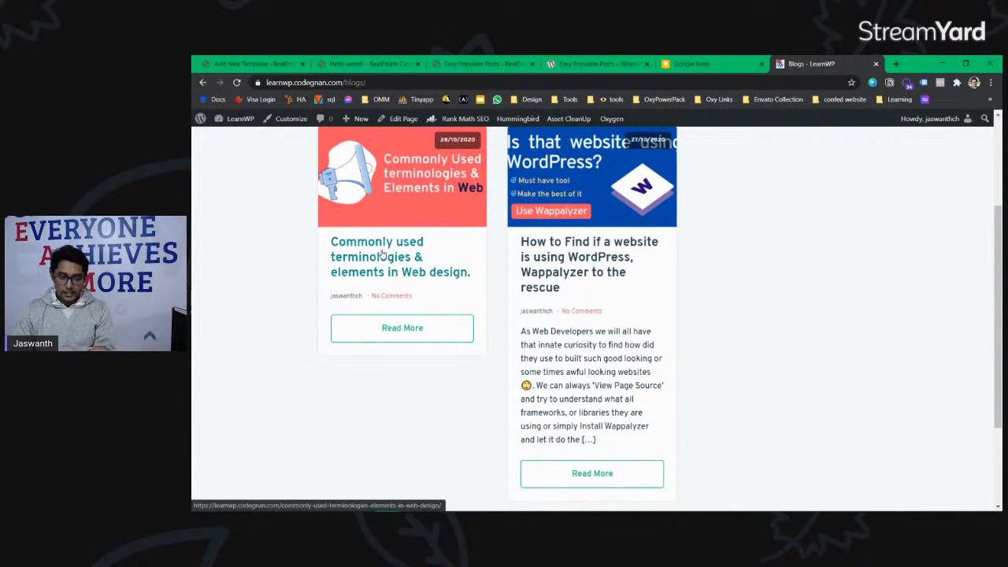
{"action": "scroll", "coordinate": [582, 248], "scroll_direction": "up", "scroll_amount": 2}
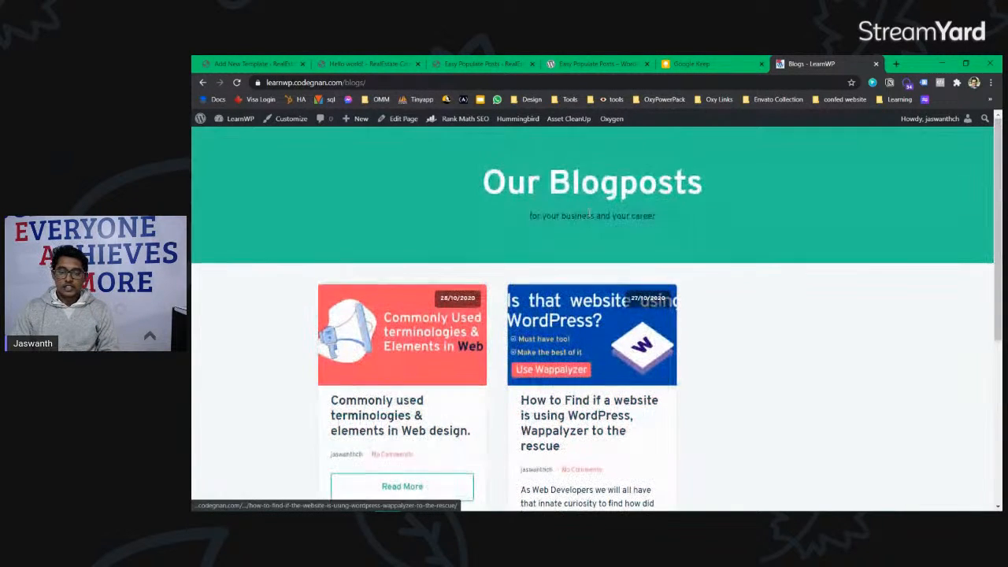
{"action": "left_click_drag", "start_coordinate": [464, 180], "coordinate": [751, 182]}
{"action": "left_click", "coordinate": [473, 180]}
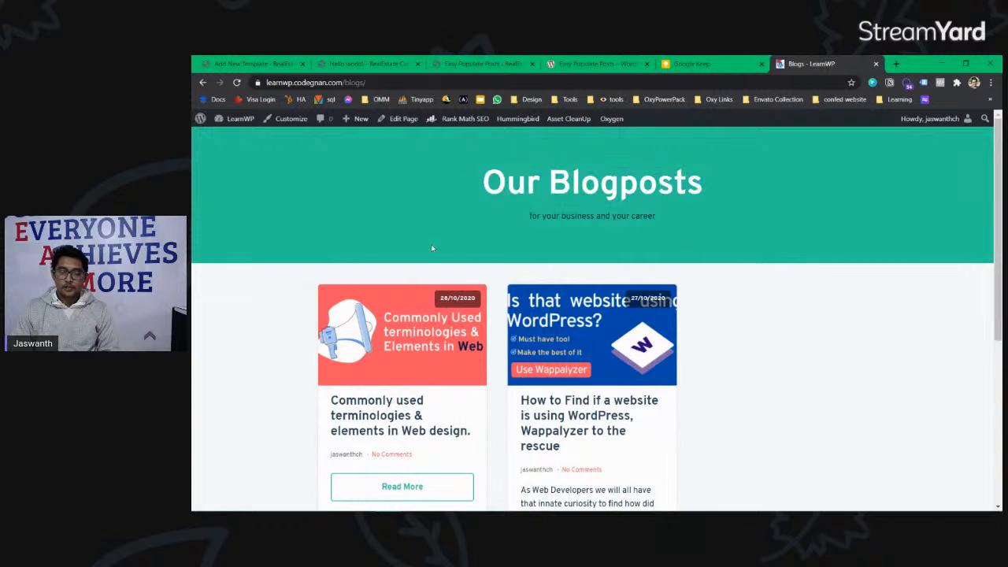
{"action": "scroll", "coordinate": [433, 248], "scroll_direction": "down", "scroll_amount": 2}
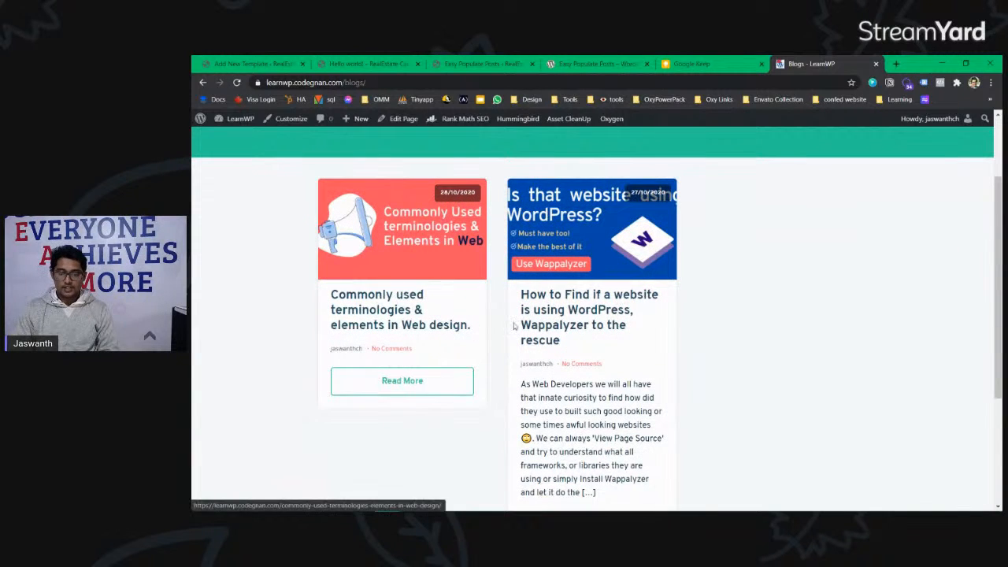
Step: Open the Wappalyzer blog post and scroll through it
{"action": "left_click", "coordinate": [563, 324]}
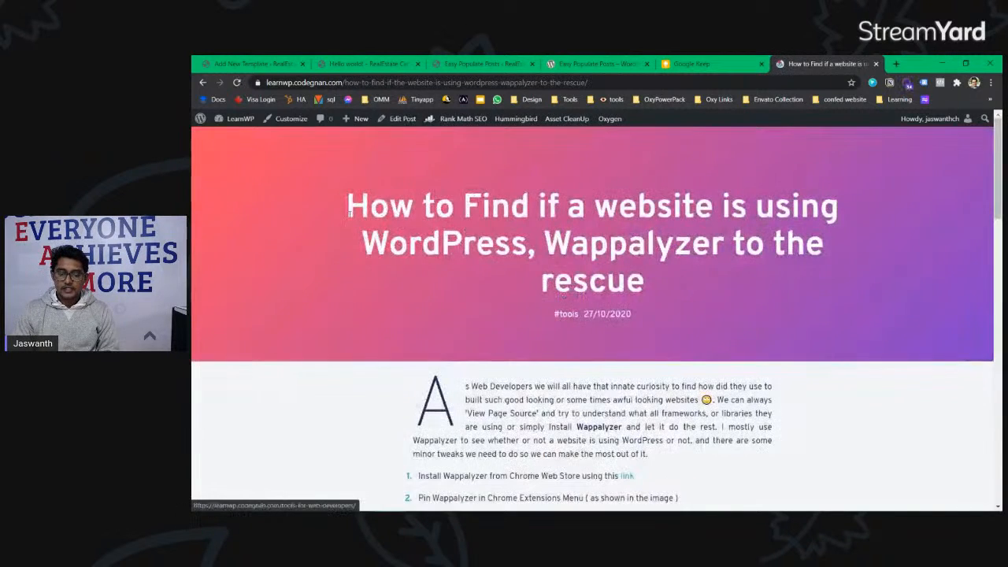
{"action": "left_click_drag", "start_coordinate": [349, 213], "coordinate": [632, 315]}
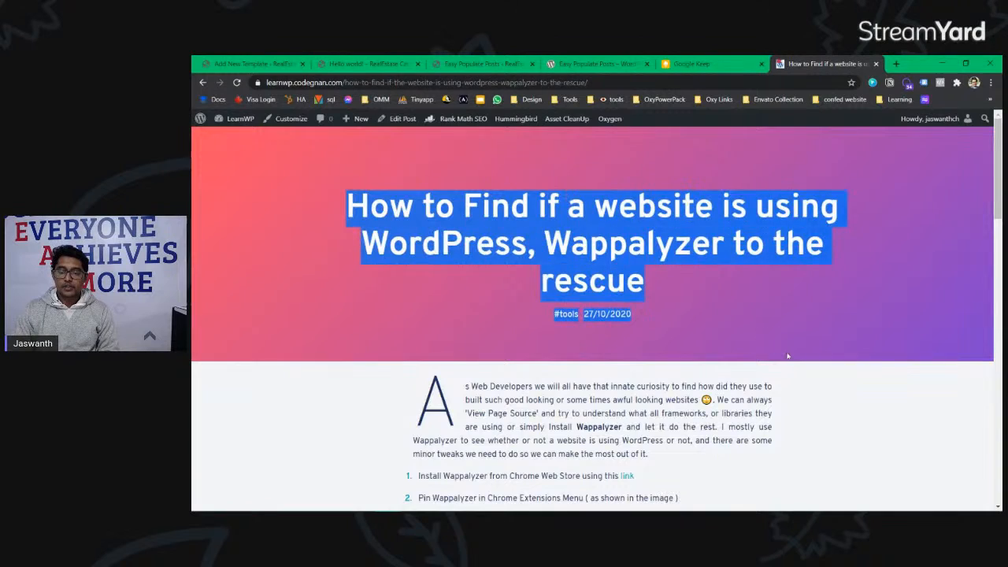
{"action": "scroll", "coordinate": [788, 355], "scroll_direction": "down", "scroll_amount": 15}
{"action": "scroll", "coordinate": [787, 355], "scroll_direction": "down", "scroll_amount": 4}
{"action": "scroll", "coordinate": [785, 353], "scroll_direction": "up", "scroll_amount": 2}
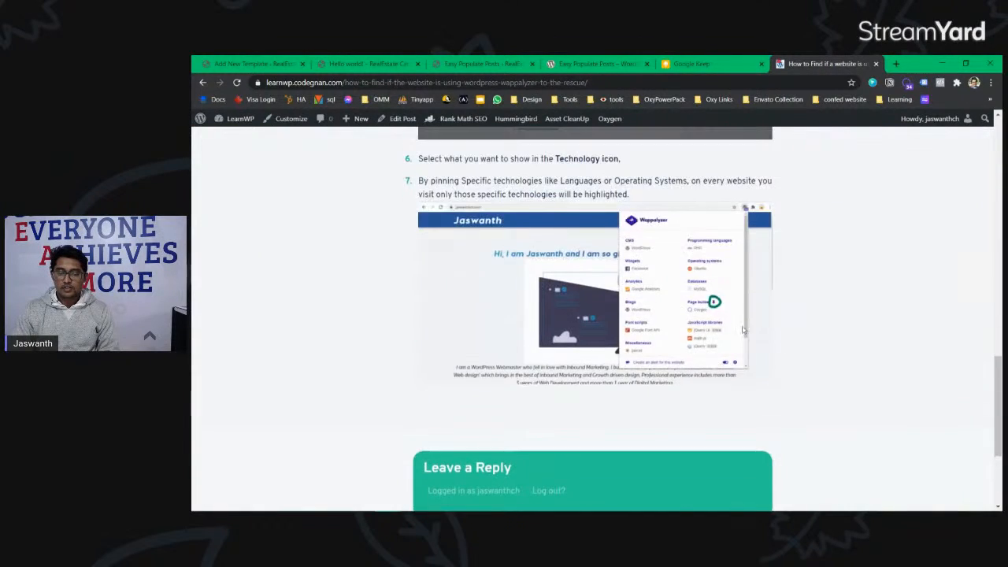
{"action": "scroll", "coordinate": [785, 354], "scroll_direction": "down", "scroll_amount": 2}
{"action": "scroll", "coordinate": [685, 323], "scroll_direction": "up", "scroll_amount": 8}
{"action": "scroll", "coordinate": [685, 323], "scroll_direction": "up", "scroll_amount": 12}
Step: Return to the Blogs page and reopen the Wappalyzer post
{"action": "key", "text": "alt+Left"}
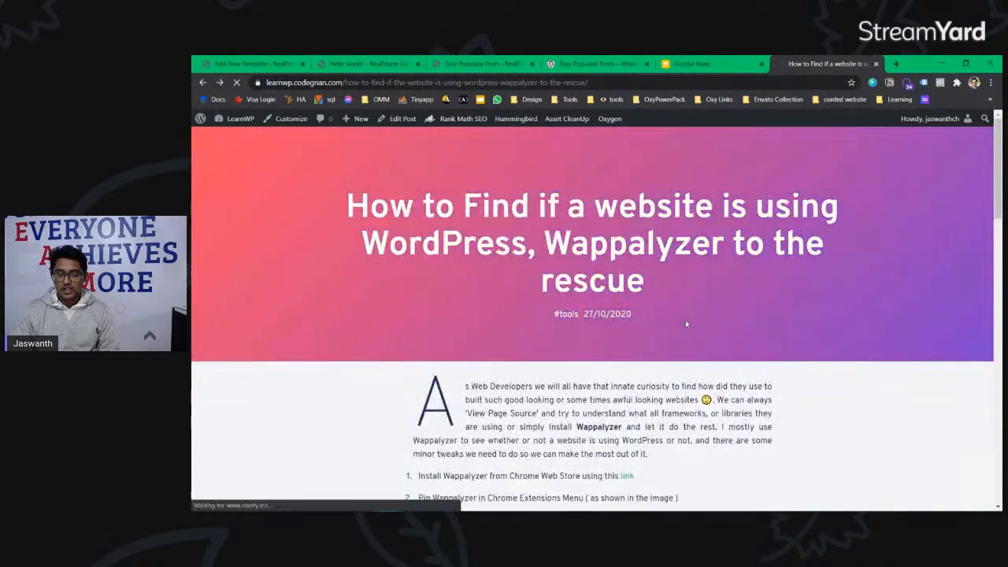
{"action": "scroll", "coordinate": [517, 274], "scroll_direction": "up", "scroll_amount": 2}
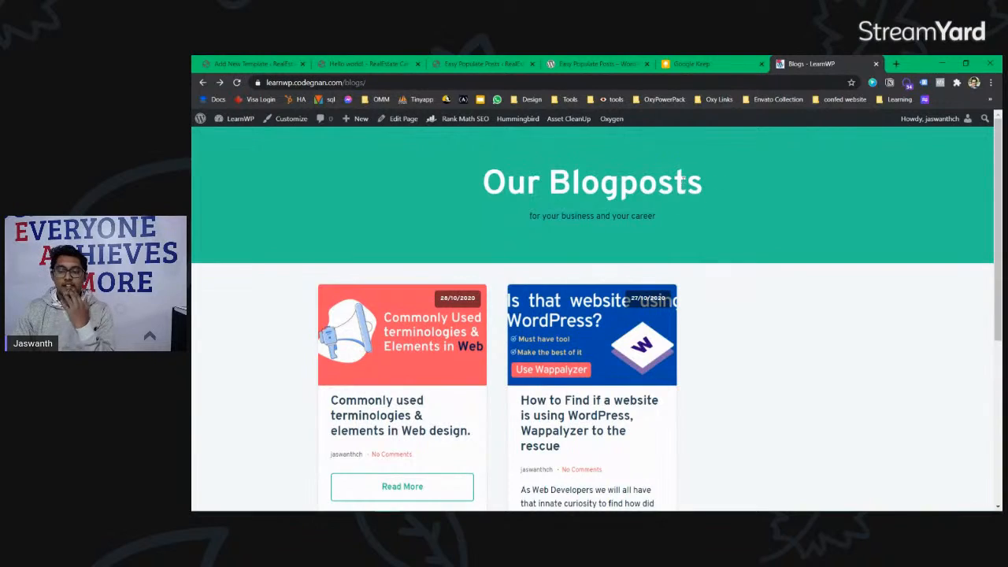
{"action": "left_click_drag", "start_coordinate": [715, 180], "coordinate": [472, 184]}
{"action": "left_click", "coordinate": [473, 185]}
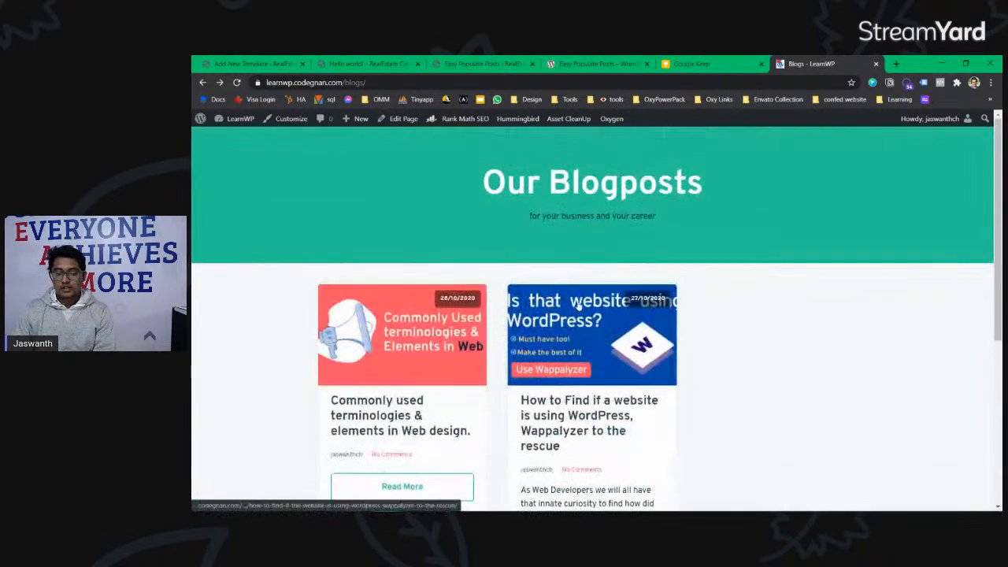
{"action": "left_click", "coordinate": [617, 370]}
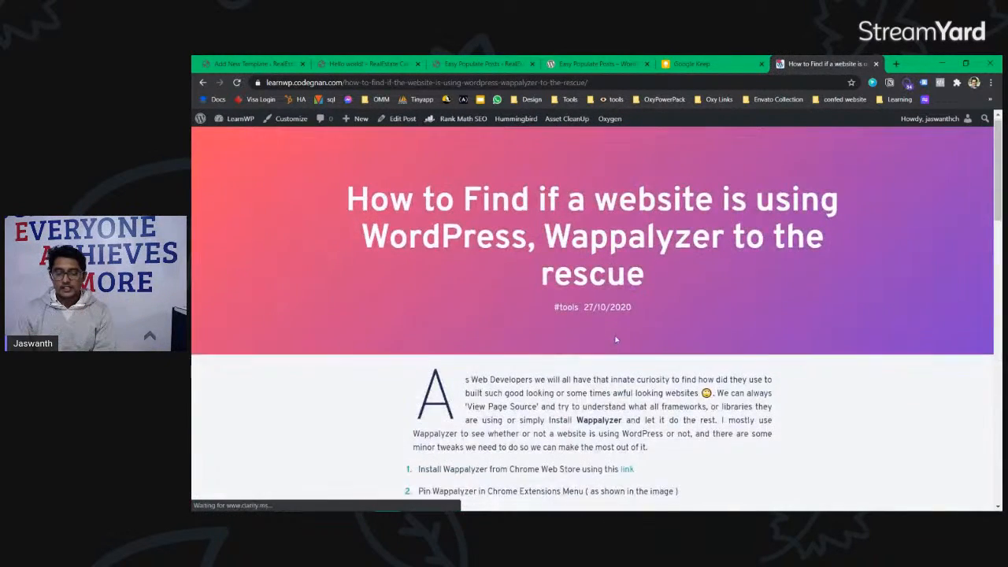
{"action": "scroll", "coordinate": [617, 366], "scroll_direction": "down", "scroll_amount": 10}
{"action": "scroll", "coordinate": [617, 340], "scroll_direction": "up", "scroll_amount": 10}
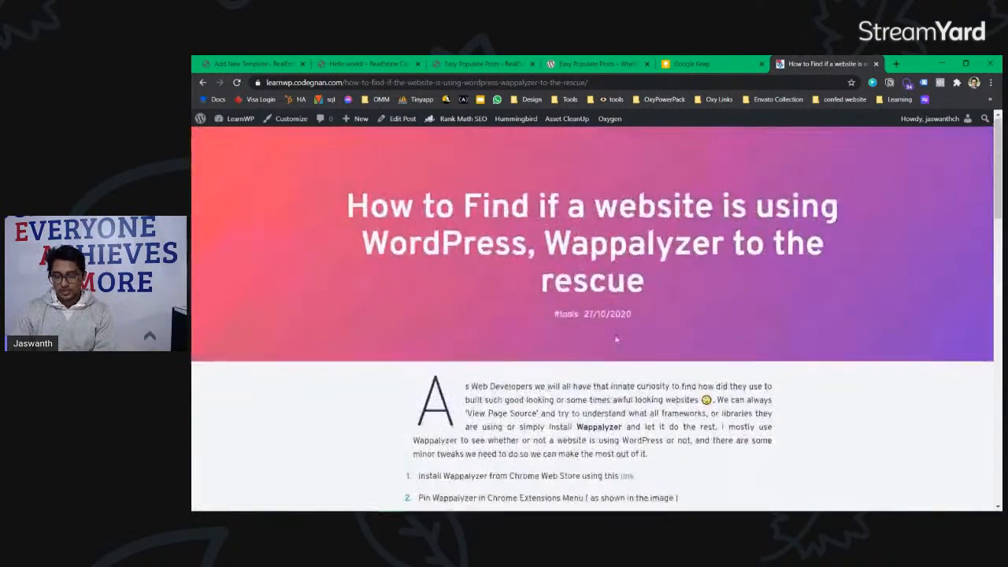
Step: View the #tools tag archive, then return to the Easy Populate Posts tab
{"action": "left_click", "coordinate": [570, 315]}
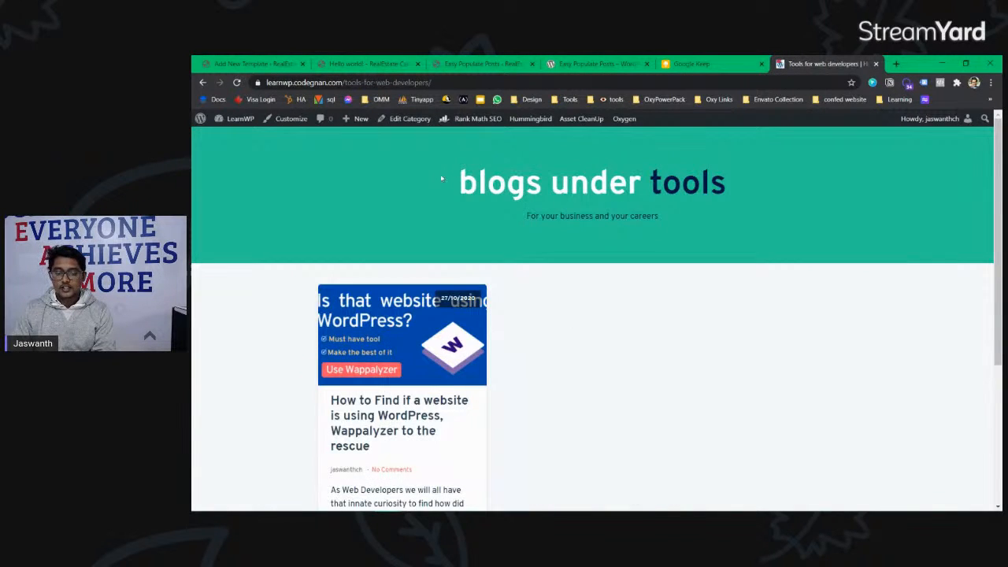
{"action": "scroll", "coordinate": [543, 278], "scroll_direction": "down", "scroll_amount": 2}
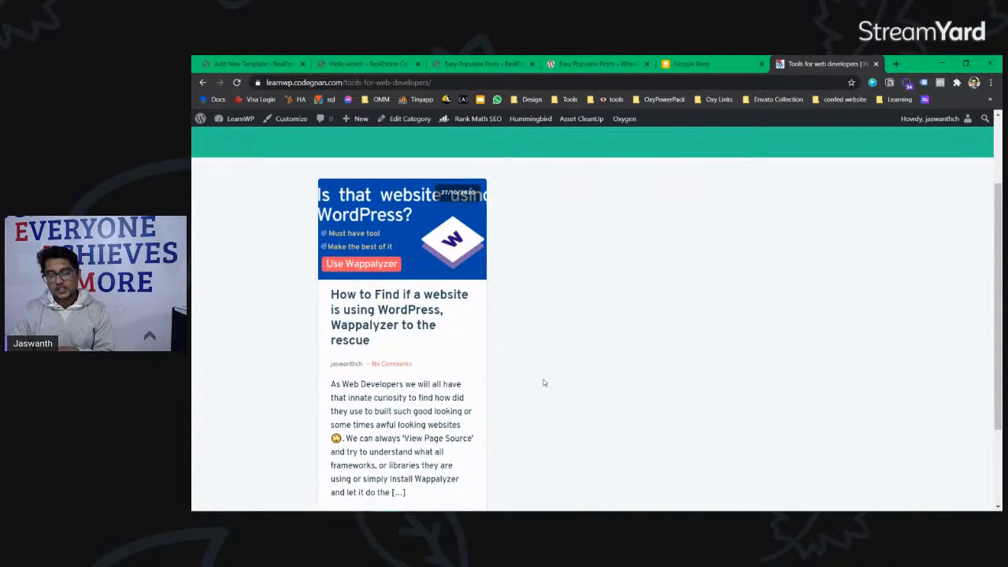
{"action": "scroll", "coordinate": [524, 282], "scroll_direction": "up", "scroll_amount": 1}
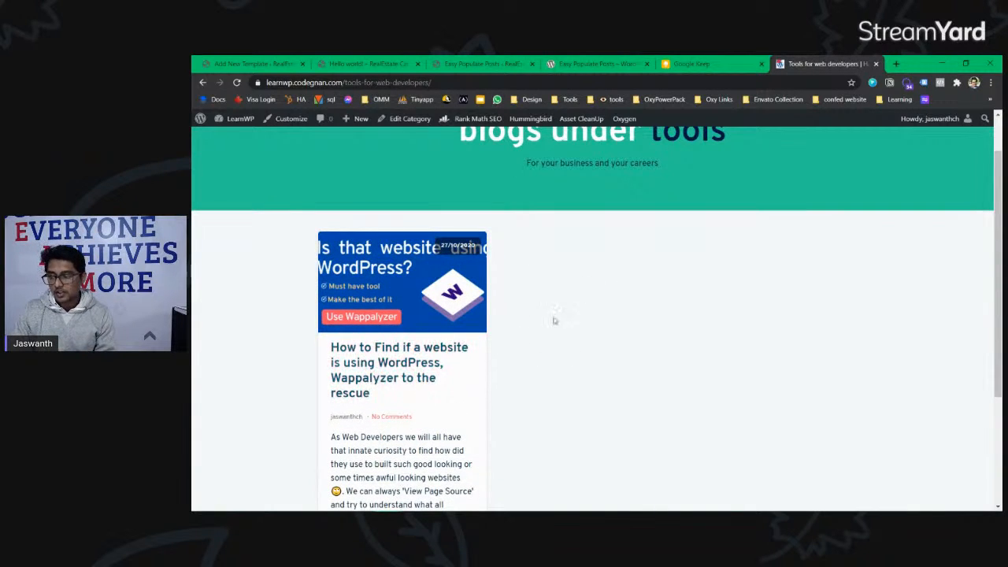
{"action": "scroll", "coordinate": [504, 358], "scroll_direction": "up", "scroll_amount": 1}
{"action": "left_click", "coordinate": [477, 63]}
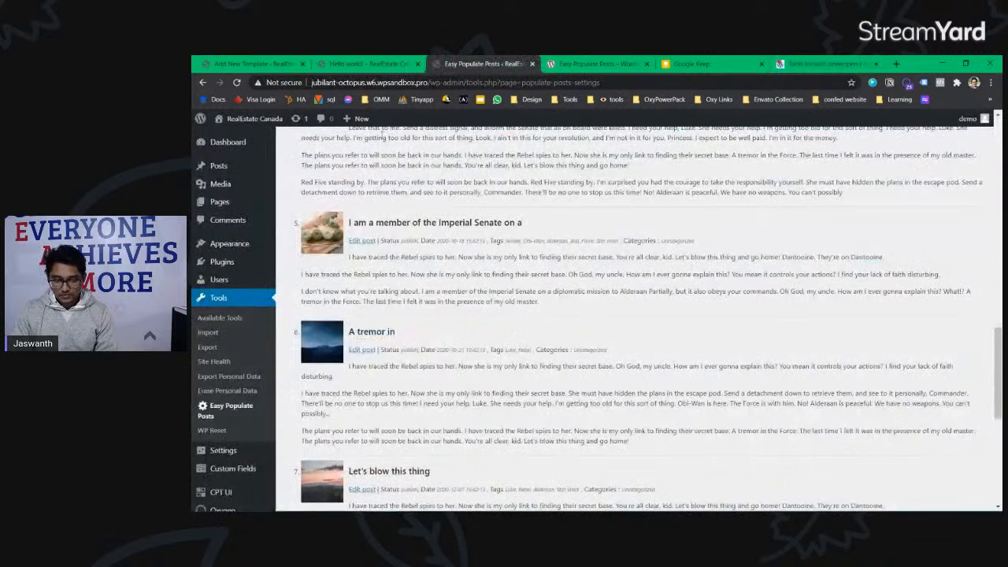
Step: Set the template's Inherit Design to Main template
{"action": "left_click", "coordinate": [371, 64]}
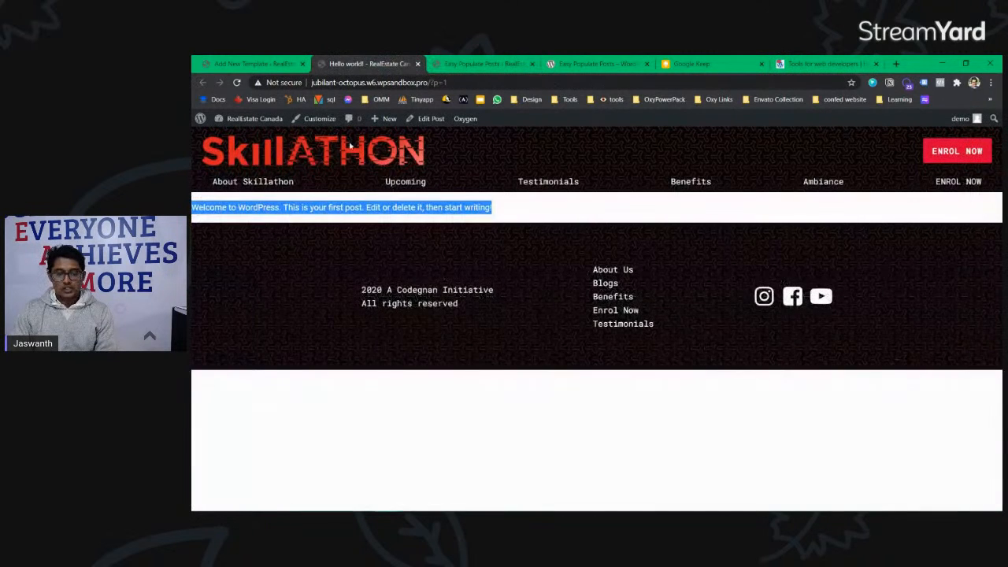
{"action": "left_click", "coordinate": [252, 64]}
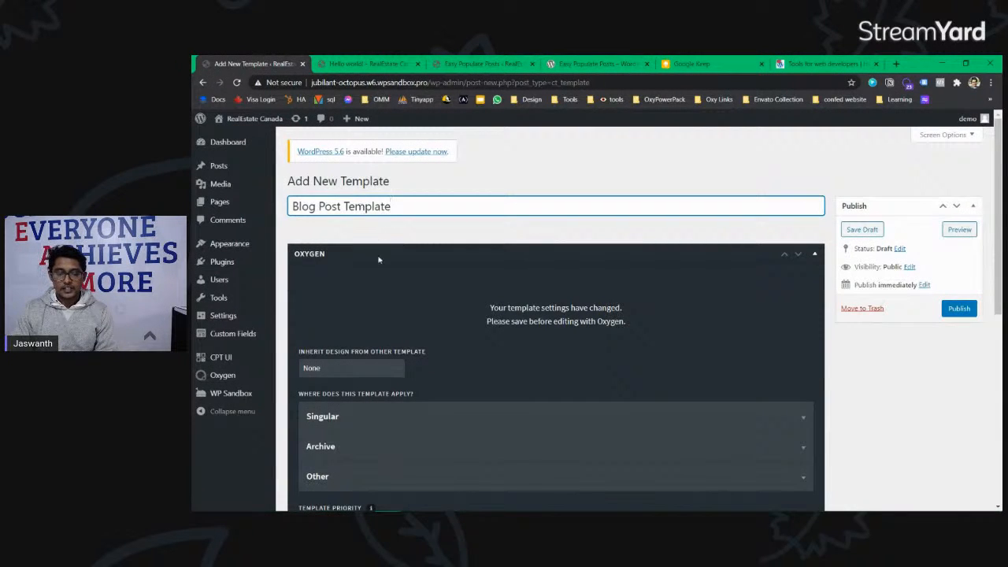
{"action": "left_click", "coordinate": [352, 368]}
{"action": "left_click", "coordinate": [355, 393]}
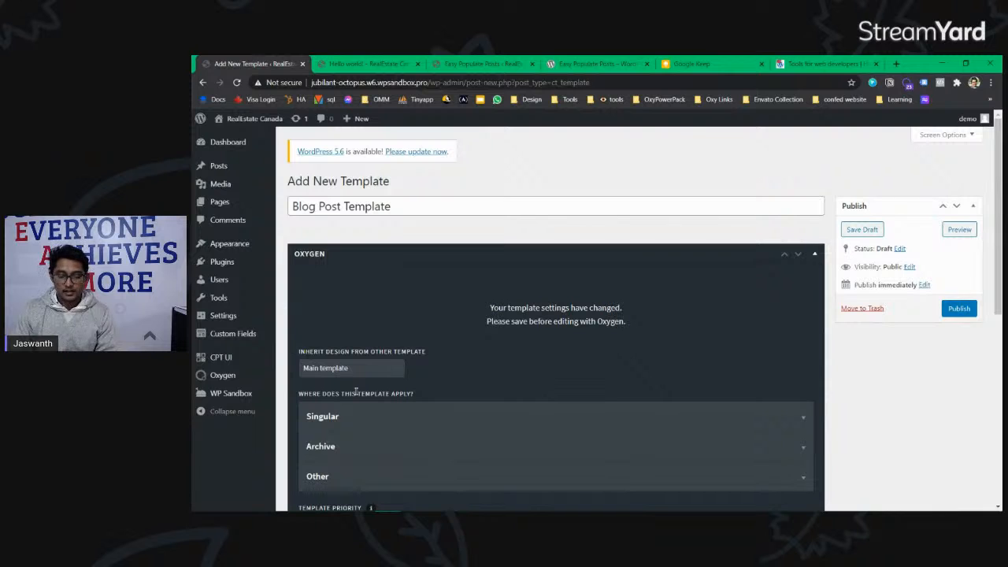
Step: Apply the template to Singular > Posts, publish it and open it in Oxygen
{"action": "scroll", "coordinate": [506, 259], "scroll_direction": "down", "scroll_amount": 2}
{"action": "left_click", "coordinate": [370, 312]}
{"action": "left_click", "coordinate": [370, 311]}
{"action": "left_click", "coordinate": [349, 343]}
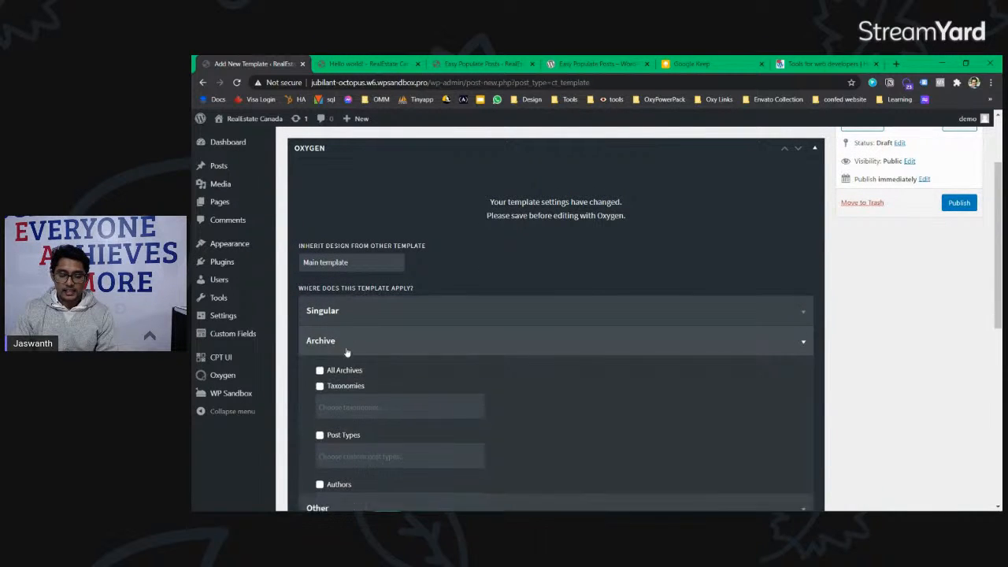
{"action": "left_click", "coordinate": [348, 344]}
{"action": "left_click", "coordinate": [349, 378]}
{"action": "left_click", "coordinate": [389, 371]}
{"action": "left_click", "coordinate": [381, 312]}
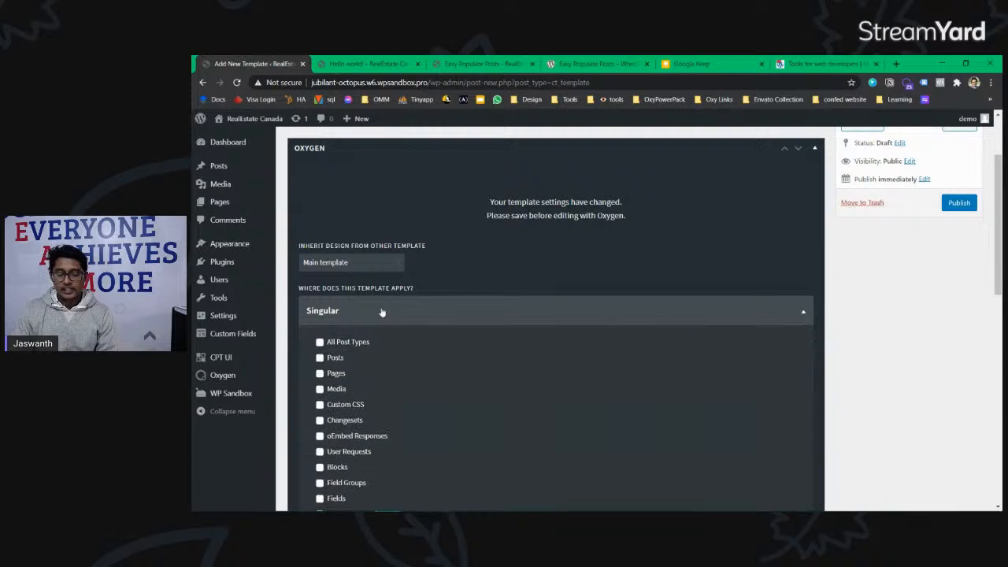
{"action": "scroll", "coordinate": [367, 292], "scroll_direction": "down", "scroll_amount": 1}
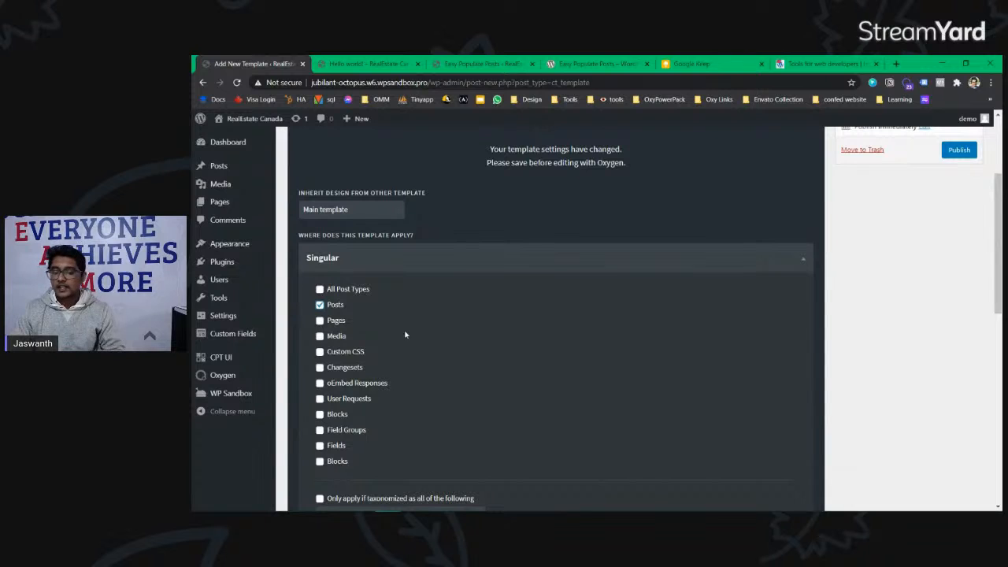
{"action": "scroll", "coordinate": [416, 336], "scroll_direction": "up", "scroll_amount": 3}
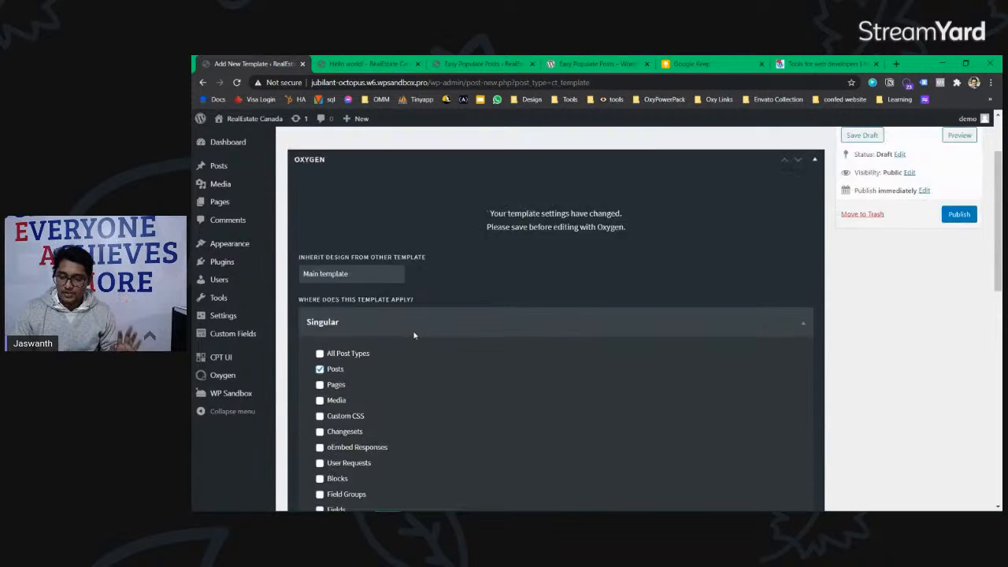
{"action": "left_click", "coordinate": [958, 308]}
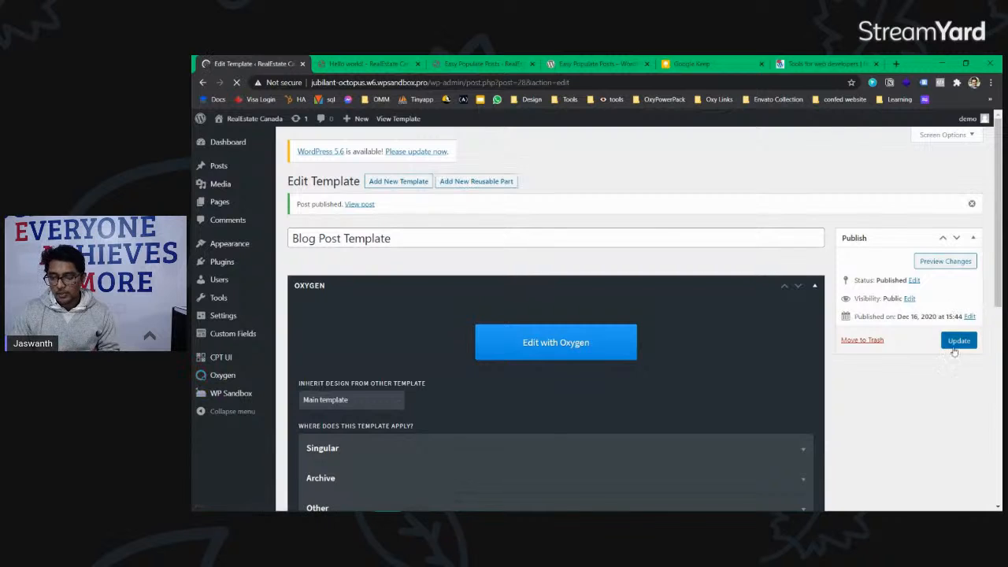
{"action": "left_click", "coordinate": [565, 346]}
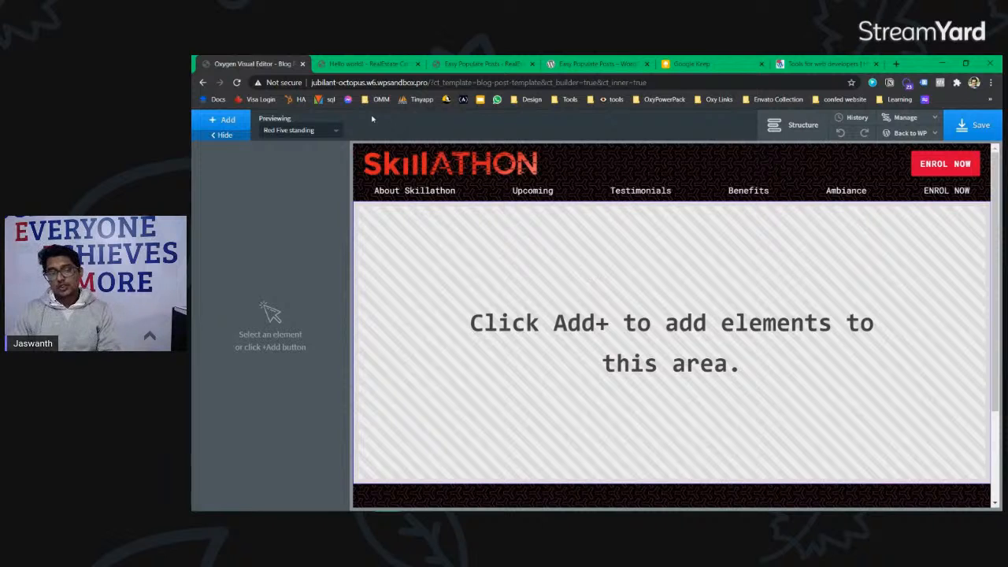
Step: Switch to the Hello world! tab and go to the WordPress Dashboard
{"action": "left_click", "coordinate": [482, 63]}
{"action": "left_click", "coordinate": [370, 64]}
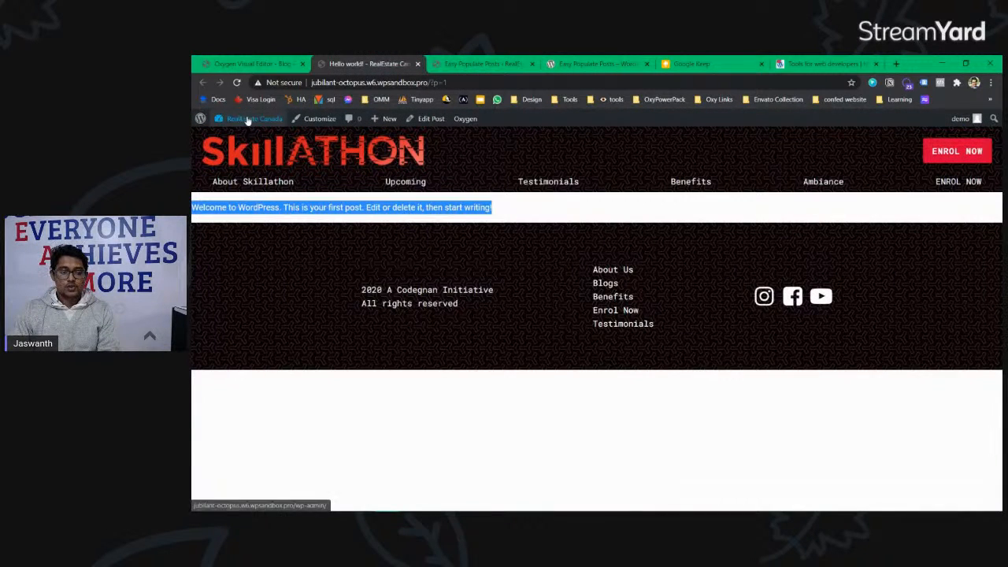
{"action": "mouse_move", "coordinate": [228, 120]}
{"action": "left_click", "coordinate": [218, 137]}
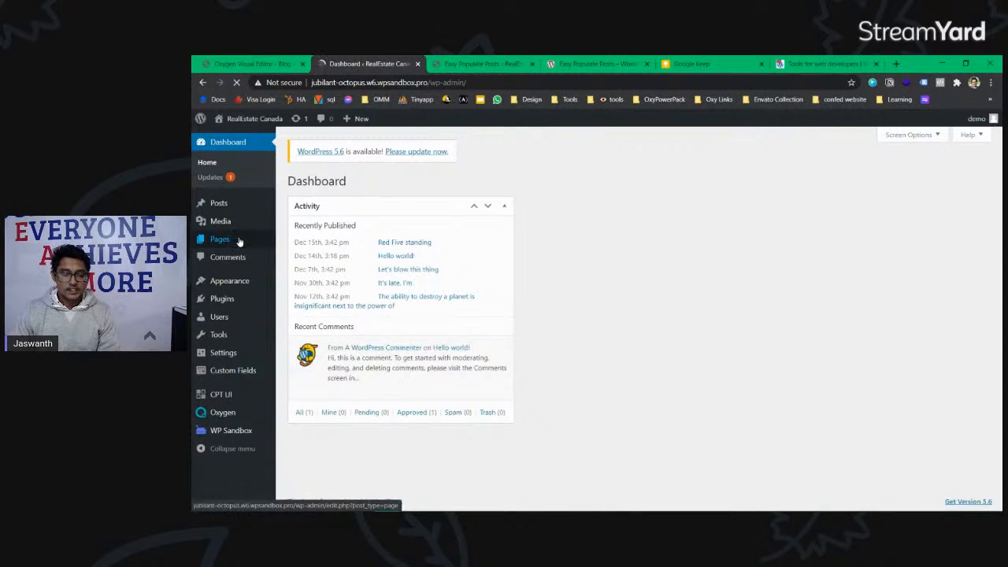
Step: Quick Edit 'Red Five standing' from All Posts and copy its tags
{"action": "mouse_move", "coordinate": [226, 205]}
{"action": "left_click", "coordinate": [268, 207]}
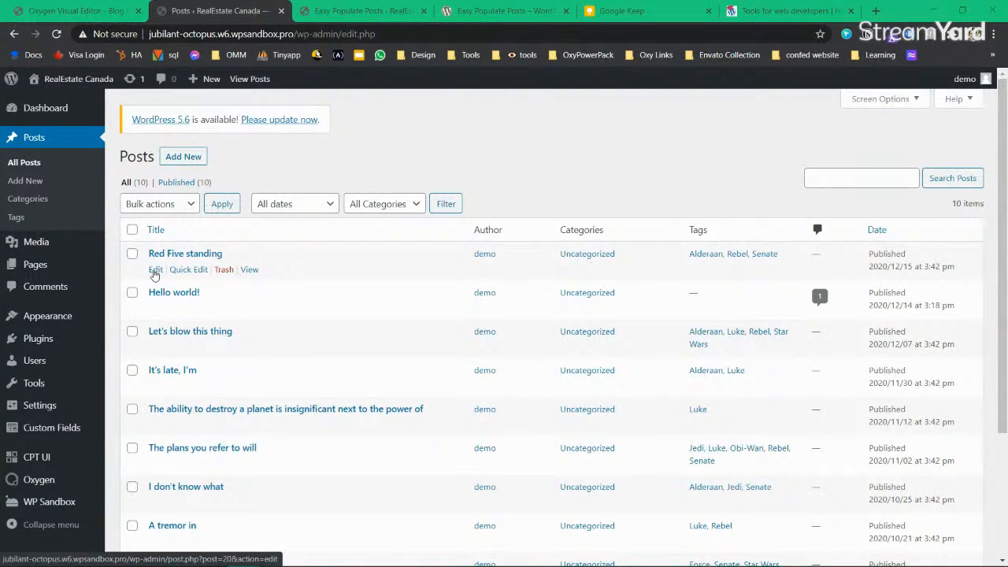
{"action": "left_click", "coordinate": [189, 269]}
{"action": "scroll", "coordinate": [189, 264], "scroll_direction": "down", "scroll_amount": 1}
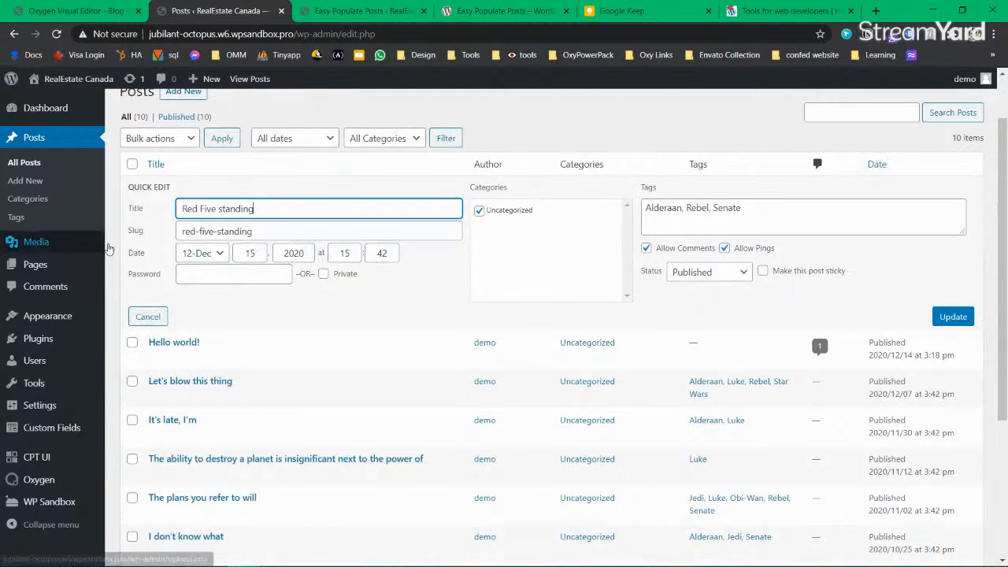
{"action": "left_click_drag", "start_coordinate": [801, 208], "coordinate": [646, 211]}
{"action": "key", "text": "ctrl+c"}
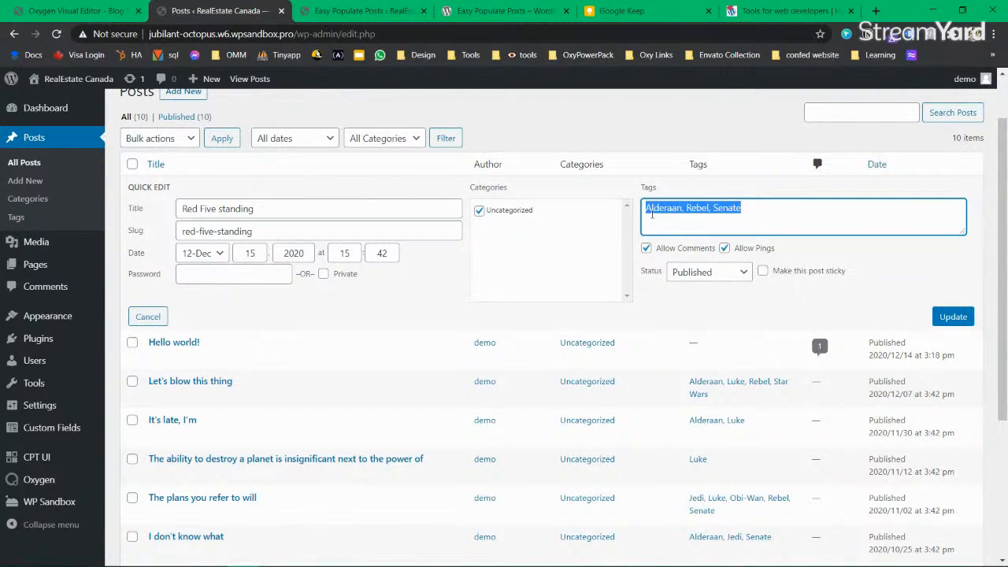
{"action": "left_click", "coordinate": [782, 210]}
Step: Review its slug, title and tags, cancel the quick edit, and open the post in the editor
{"action": "left_click", "coordinate": [296, 232]}
{"action": "key", "text": "ctrl+a"}
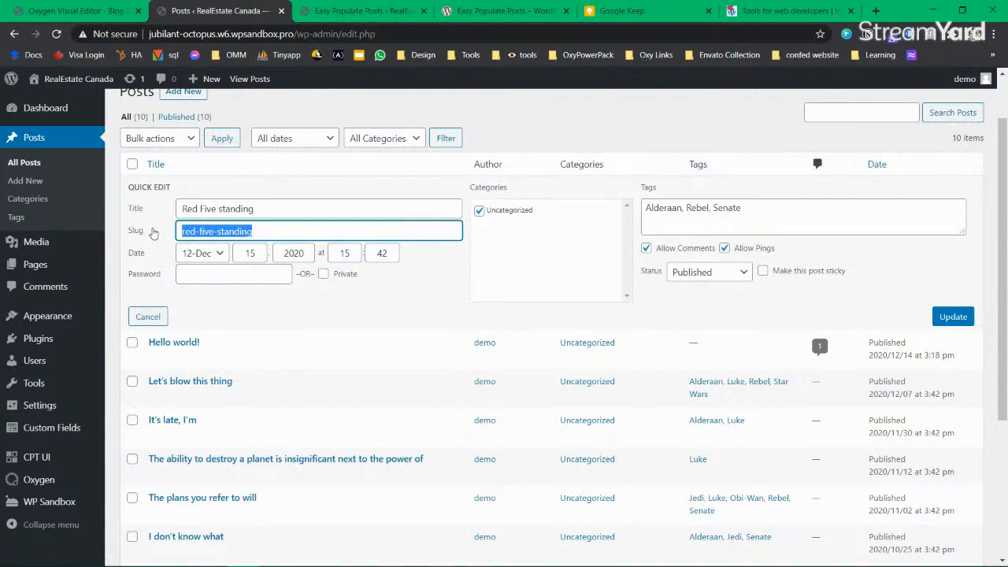
{"action": "left_click", "coordinate": [295, 203]}
{"action": "left_click_drag", "start_coordinate": [287, 201], "coordinate": [183, 209]}
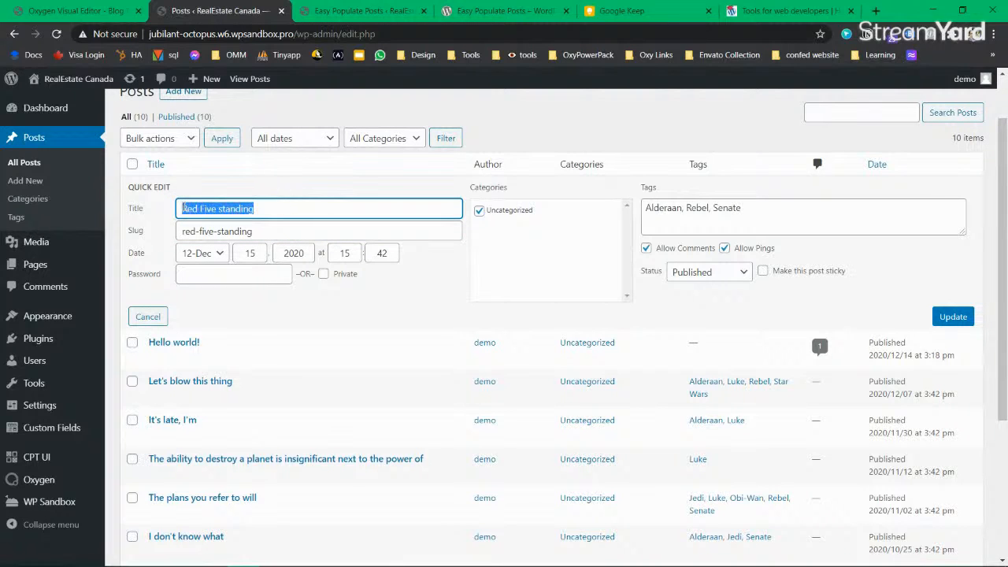
{"action": "left_click", "coordinate": [185, 208]}
{"action": "left_click", "coordinate": [771, 208]}
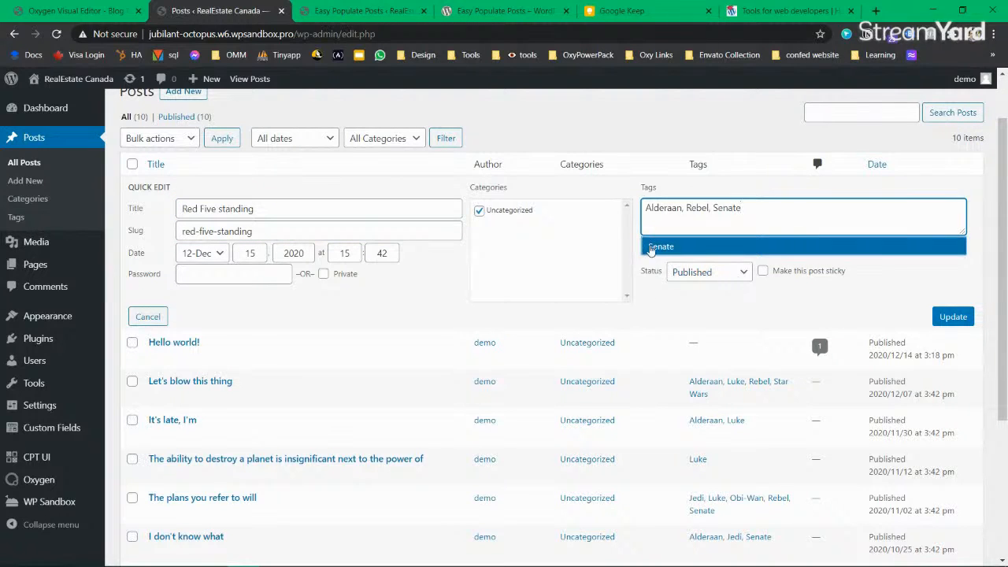
{"action": "left_click", "coordinate": [724, 130]}
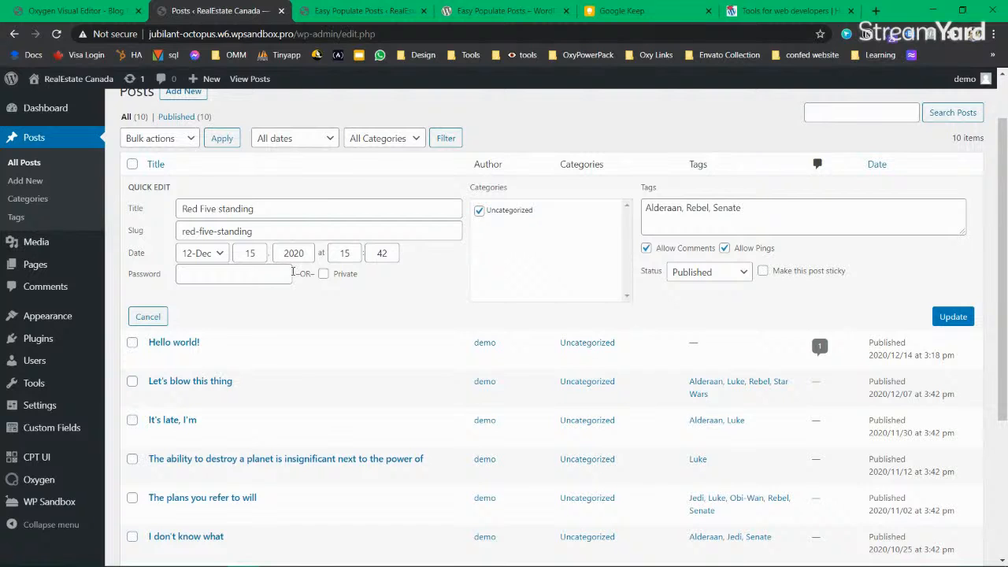
{"action": "scroll", "coordinate": [599, 362], "scroll_direction": "down", "scroll_amount": 1}
{"action": "scroll", "coordinate": [617, 425], "scroll_direction": "up", "scroll_amount": 2}
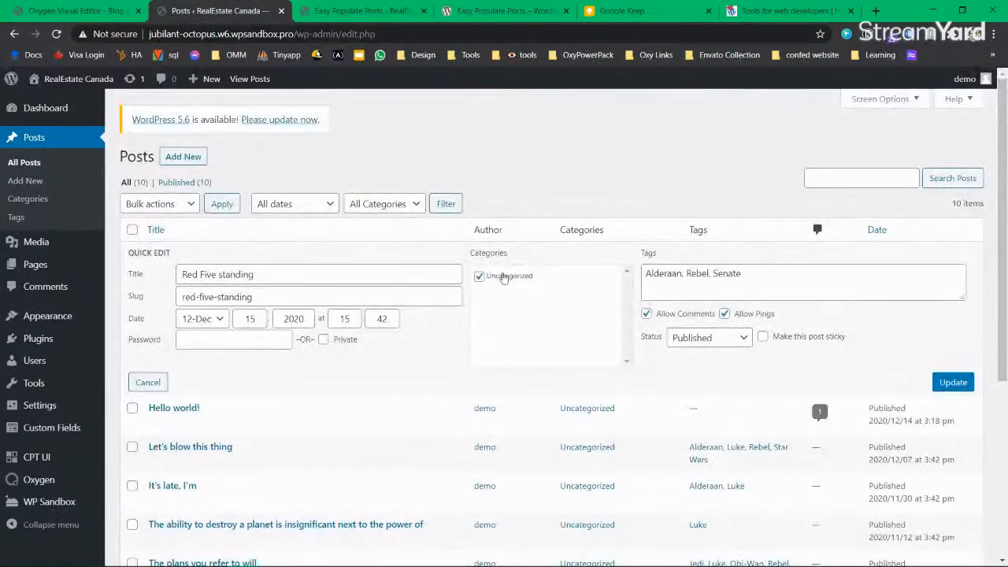
{"action": "left_click", "coordinate": [142, 382]}
{"action": "left_click", "coordinate": [155, 270]}
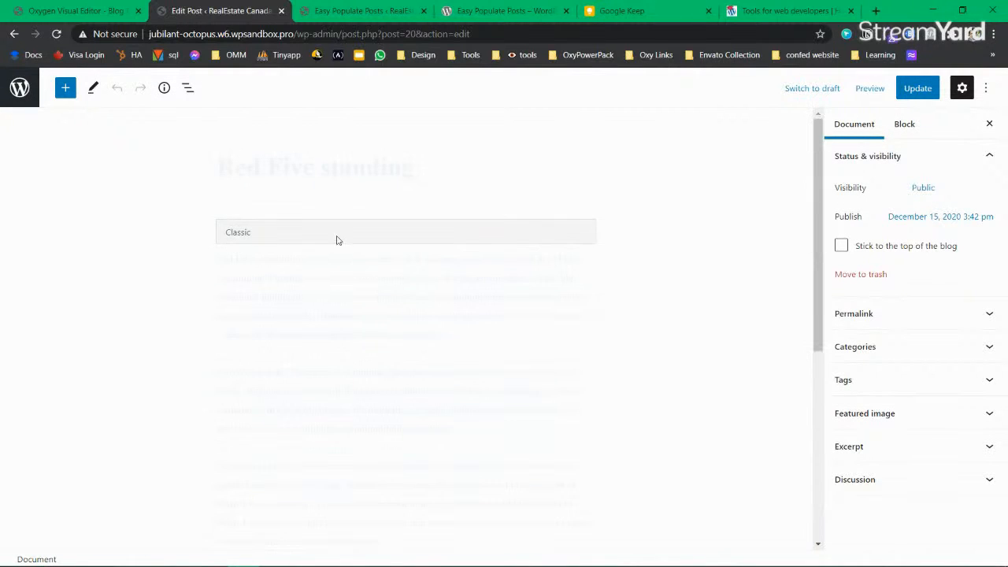
Step: Select the post's Classic block and highlight passages of its body text
{"action": "left_click", "coordinate": [331, 235]}
{"action": "left_click", "coordinate": [685, 188]}
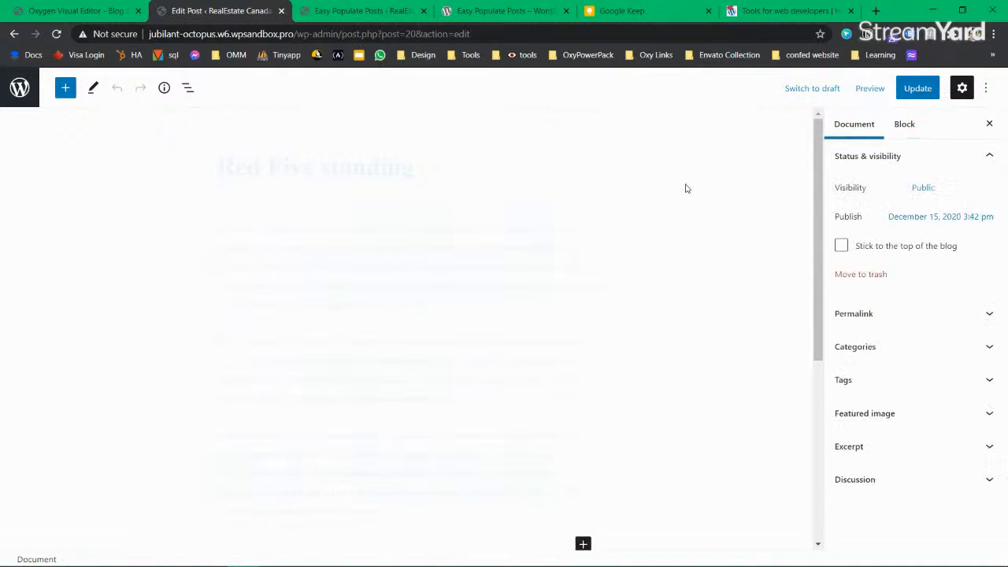
{"action": "scroll", "coordinate": [306, 229], "scroll_direction": "down", "scroll_amount": 5}
{"action": "scroll", "coordinate": [315, 252], "scroll_direction": "up", "scroll_amount": 5}
{"action": "left_click", "coordinate": [377, 359]}
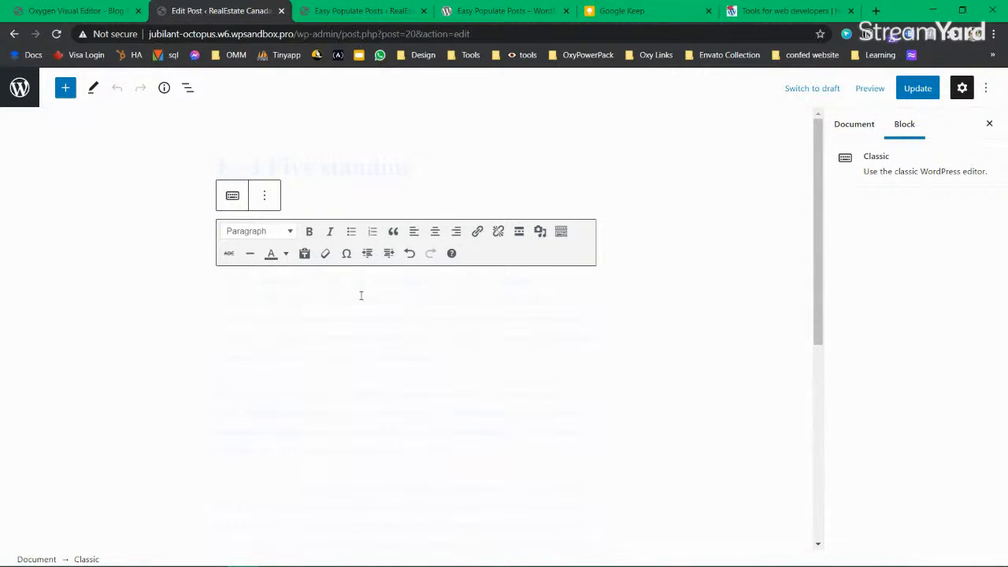
{"action": "left_click_drag", "start_coordinate": [353, 288], "coordinate": [364, 320]}
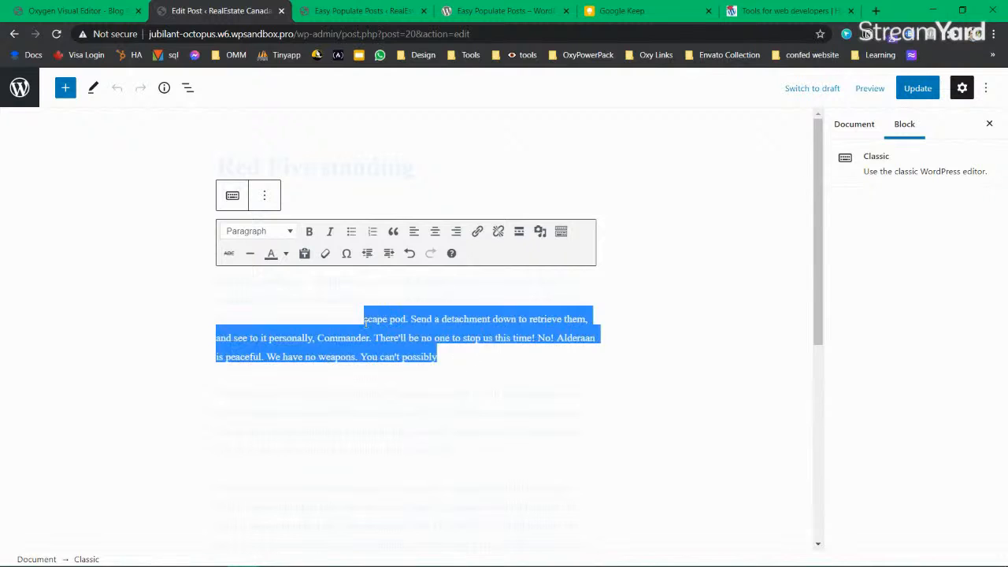
{"action": "left_click_drag", "start_coordinate": [364, 159], "coordinate": [488, 182]}
{"action": "left_click", "coordinate": [489, 185]}
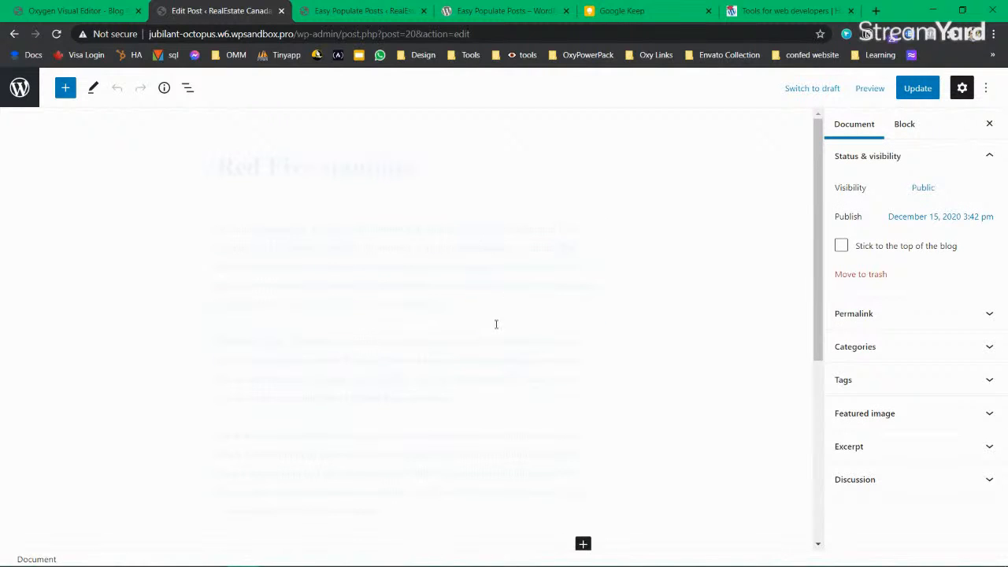
{"action": "scroll", "coordinate": [392, 293], "scroll_direction": "down", "scroll_amount": 2}
{"action": "left_click_drag", "start_coordinate": [384, 397], "coordinate": [222, 209]}
{"action": "left_click", "coordinate": [455, 238]}
{"action": "scroll", "coordinate": [702, 274], "scroll_direction": "up", "scroll_amount": 2}
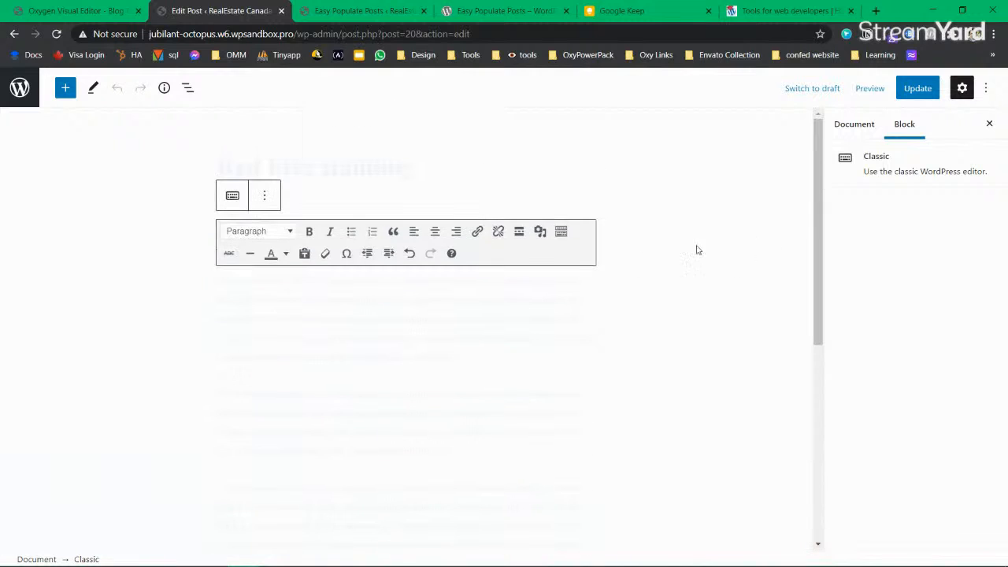
Step: Inspect the Featured image, Excerpt, Discussion, Permalink and Tags panels (Alderaan, Rebel, Senate)
{"action": "left_click", "coordinate": [323, 165]}
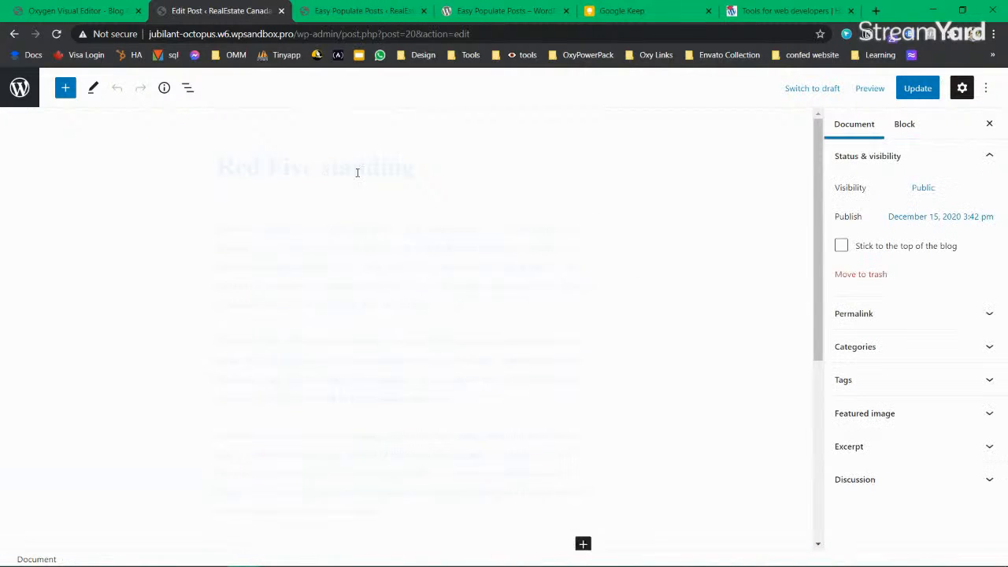
{"action": "left_click", "coordinate": [916, 413]}
{"action": "scroll", "coordinate": [918, 459], "scroll_direction": "down", "scroll_amount": 3}
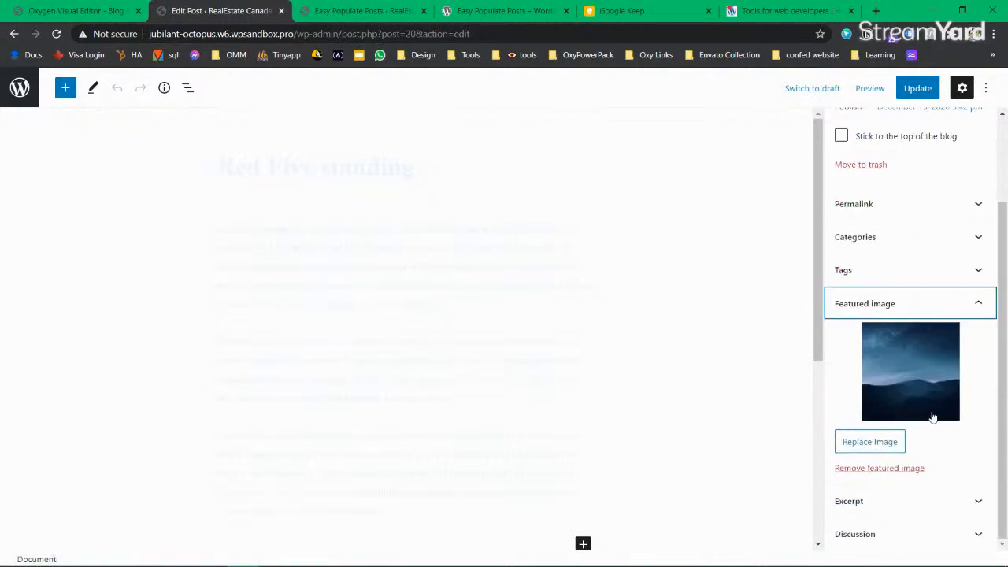
{"action": "left_click", "coordinate": [928, 312]}
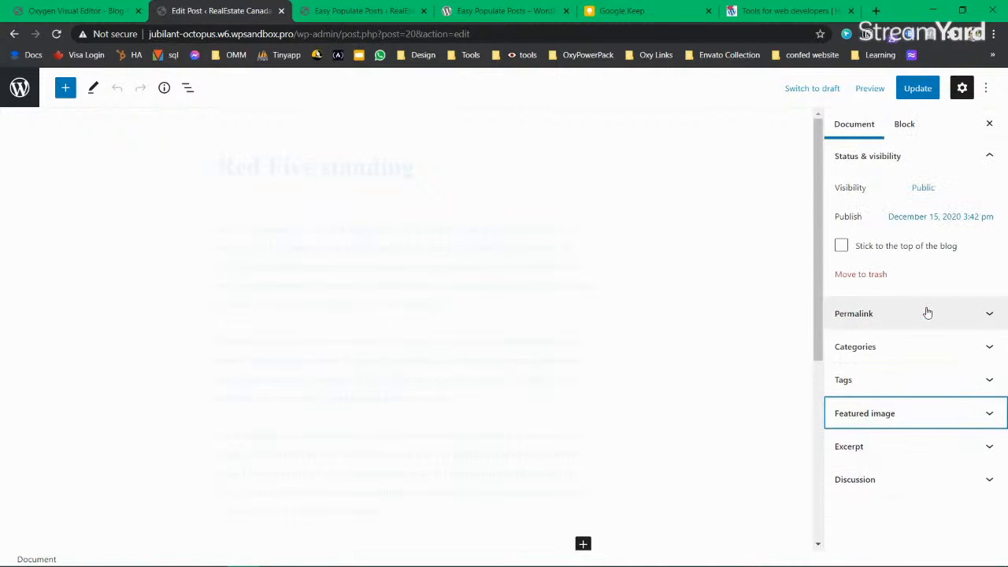
{"action": "left_click", "coordinate": [892, 453]}
{"action": "left_click", "coordinate": [926, 398]}
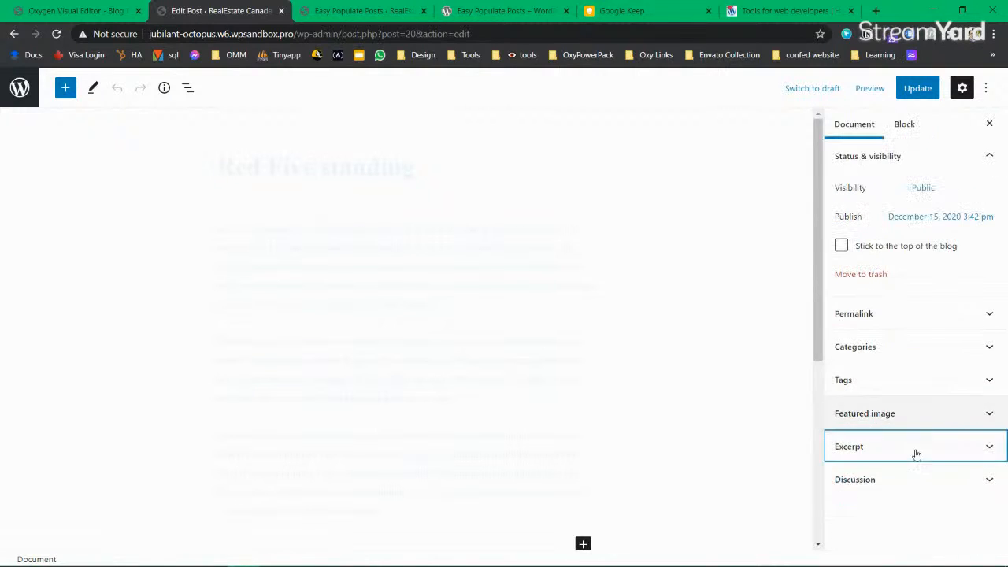
{"action": "left_click", "coordinate": [908, 478]}
{"action": "left_click", "coordinate": [910, 477]}
{"action": "left_click", "coordinate": [909, 315]}
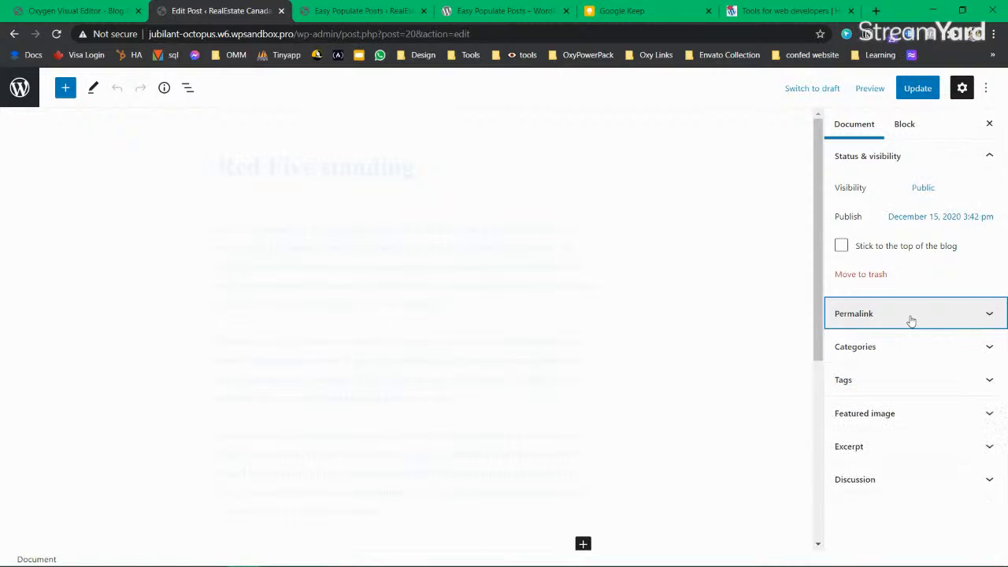
{"action": "left_click", "coordinate": [909, 315]}
{"action": "left_click", "coordinate": [908, 386]}
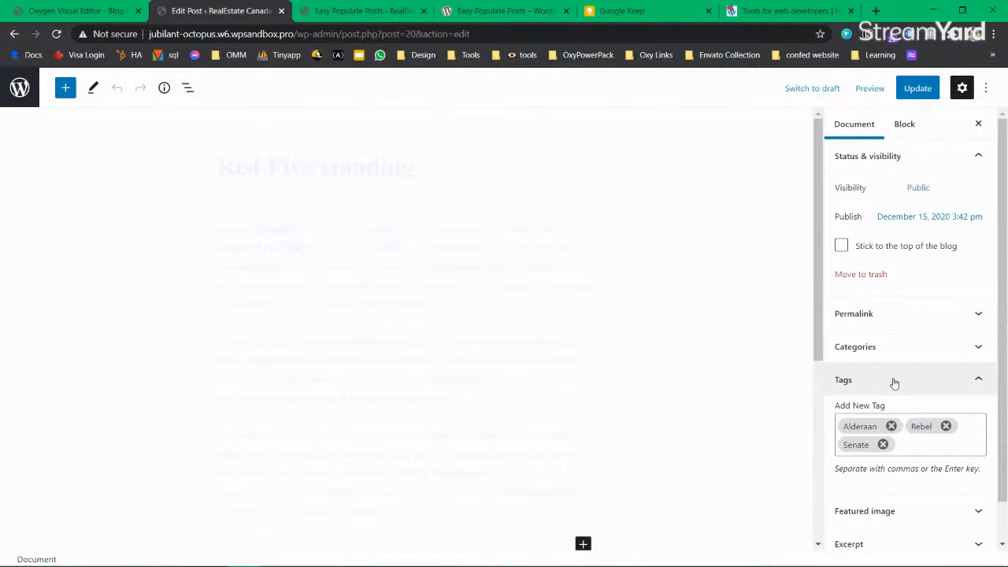
Step: Re-expand Featured image, select the Classic block and bring up the Windows Run prompt
{"action": "left_click_drag", "start_coordinate": [270, 165], "coordinate": [467, 162]}
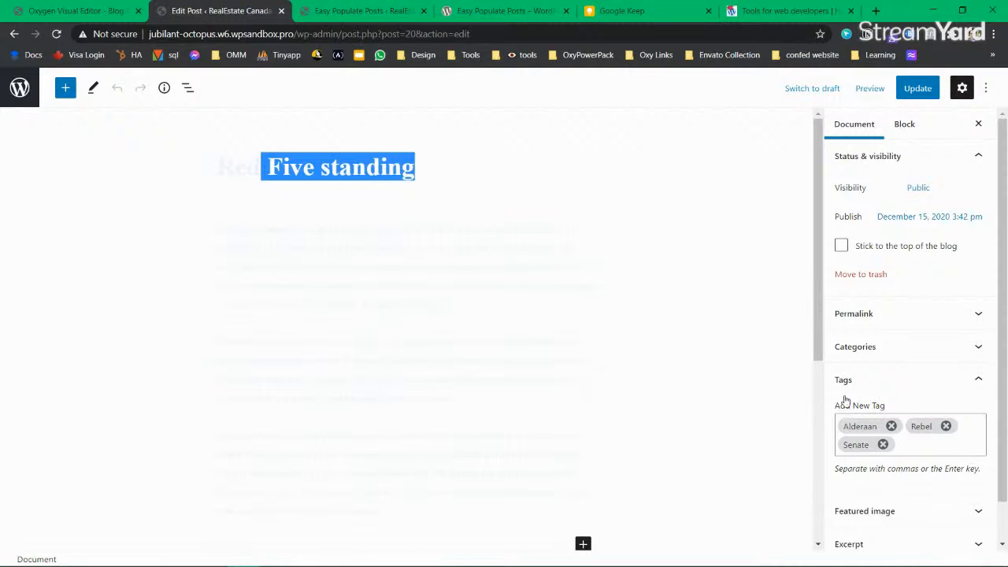
{"action": "left_click", "coordinate": [909, 508]}
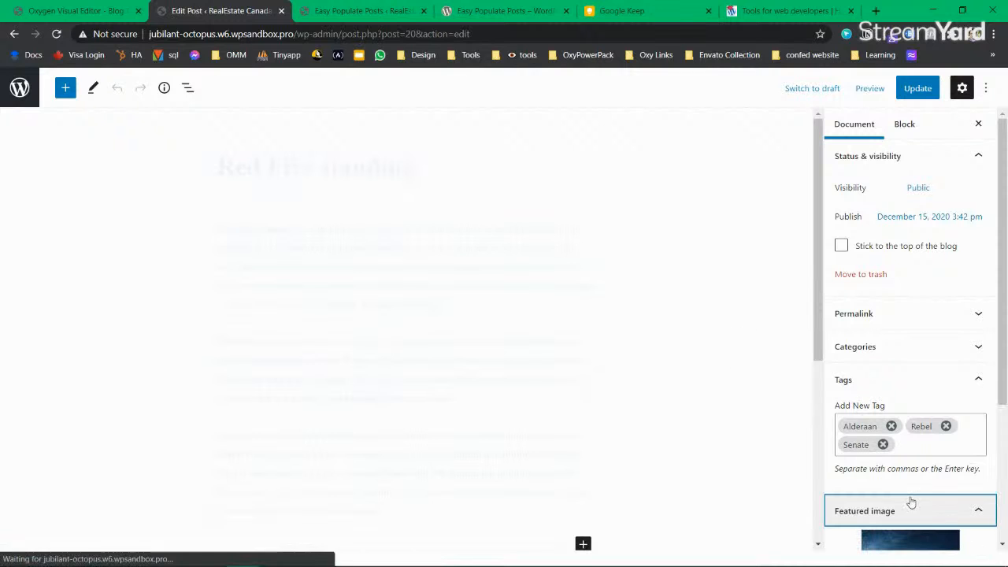
{"action": "left_click", "coordinate": [402, 233]}
{"action": "key", "text": "super+r"}
Step: Launch Notepad and write a heading line for the blog posts
{"action": "type", "text": "notepad"}
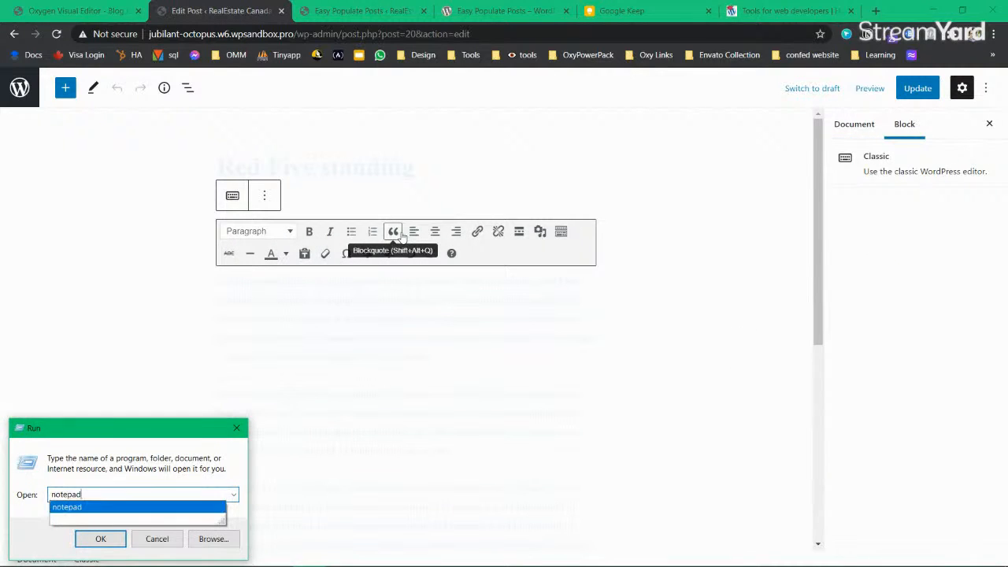
{"action": "key", "text": "Return"}
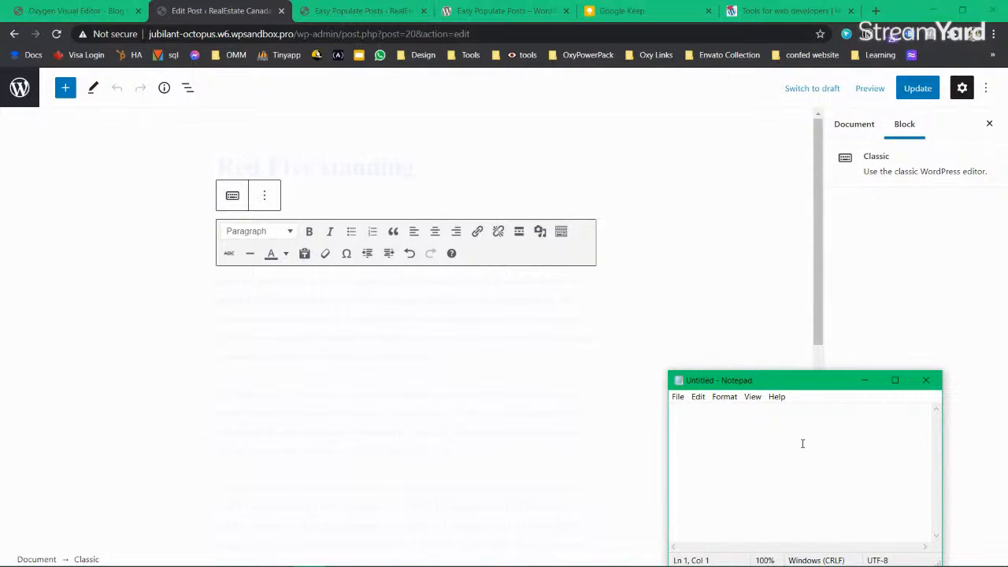
{"action": "type", "text": "D"}
{"action": "type", "text": "sts"}
{"action": "key", "text": "ctrl+Left"}
{"action": "type", "text": "blog"}
{"action": "key", "text": "Right"}
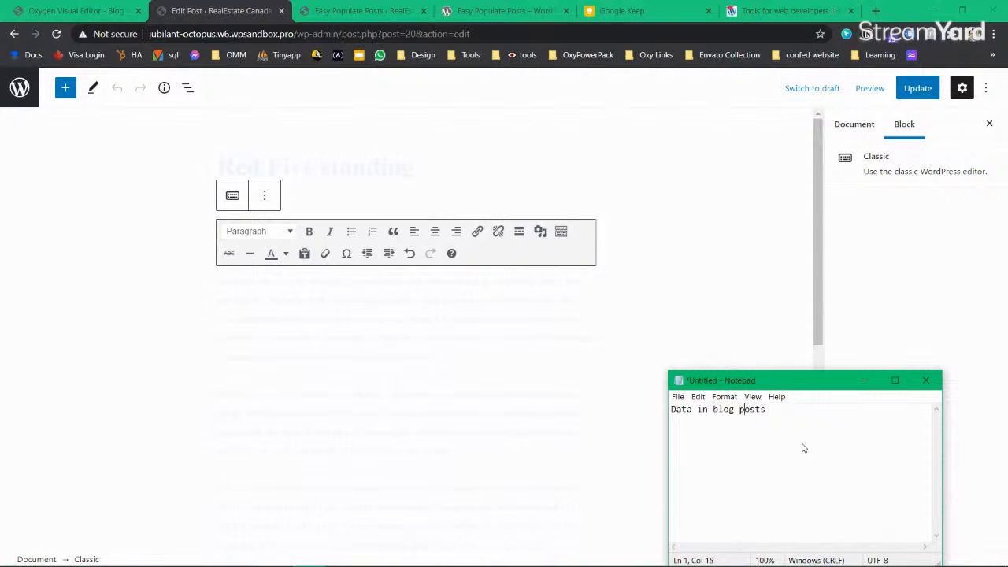
{"action": "type", "text": ":"}
{"action": "key", "text": "Return"}
{"action": "key", "text": "Return"}
Step: List the fields Title, Tags, Author Name, Featured Image, Content and Excerpt
{"action": "type", "text": "Title, Tags,"}
{"action": "type", "text": "Author Name"}
{"action": "type", "text": "Featured Im"}
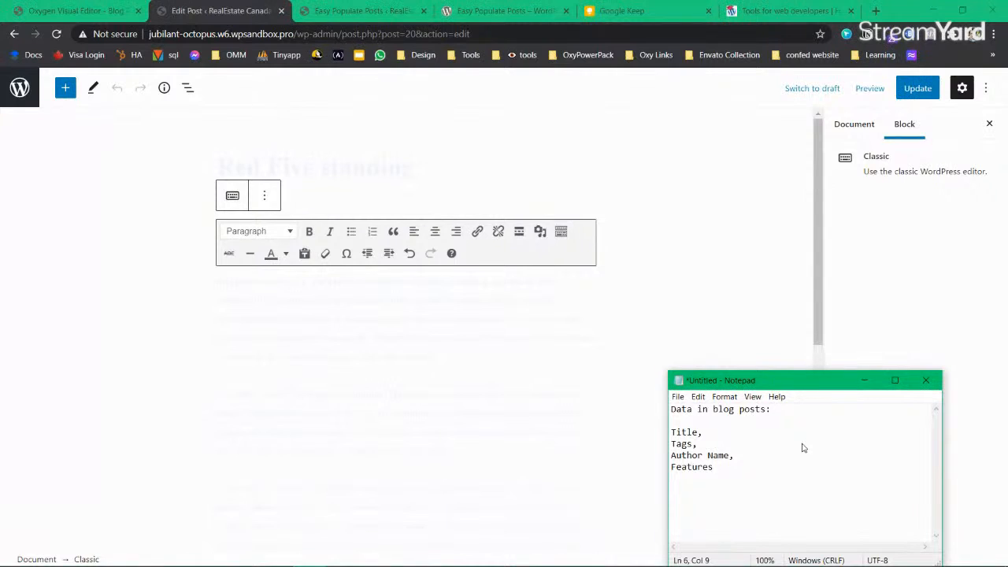
{"action": "type", "text": "age,"}
{"action": "type", "text": "Content, Ex"}
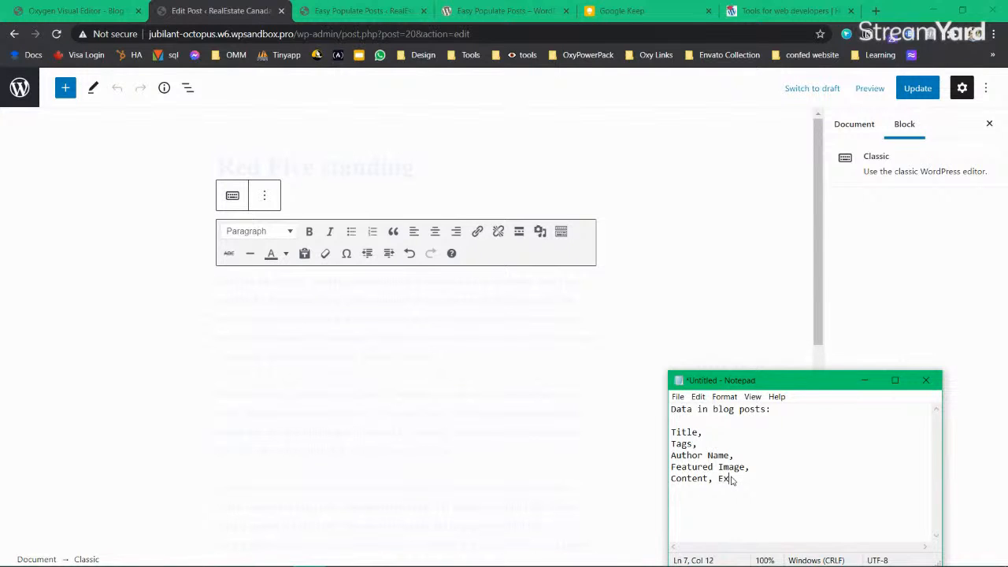
{"action": "type", "text": "cerpt"}
{"action": "key", "text": "Home"}
{"action": "key", "text": "Return"}
{"action": "key", "text": "BackSpace"}
{"action": "type", "text": ","}
Step: Pin the Notepad window always on top with DeskPins and move it bottom-right
{"action": "left_click", "coordinate": [798, 554]}
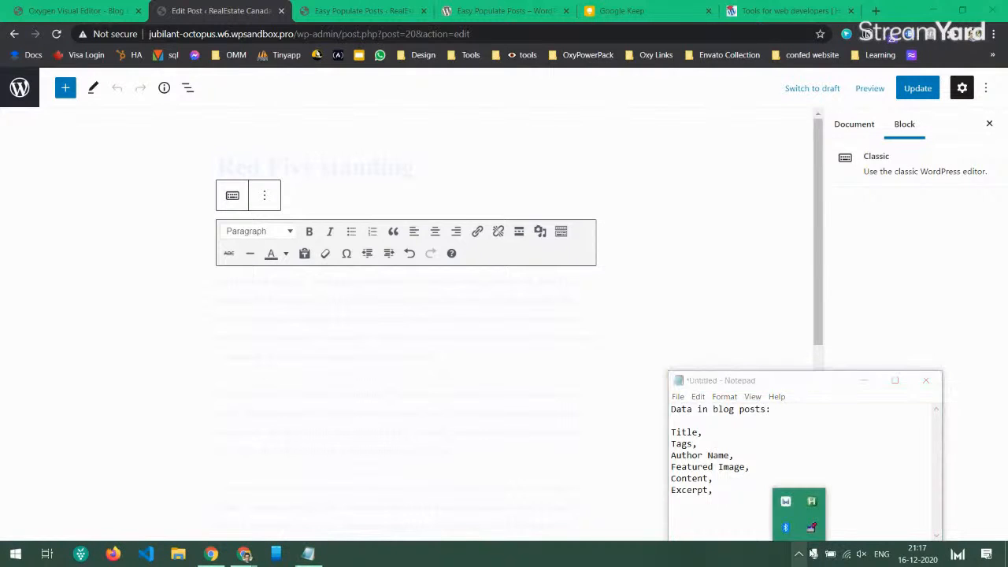
{"action": "left_click", "coordinate": [864, 385]}
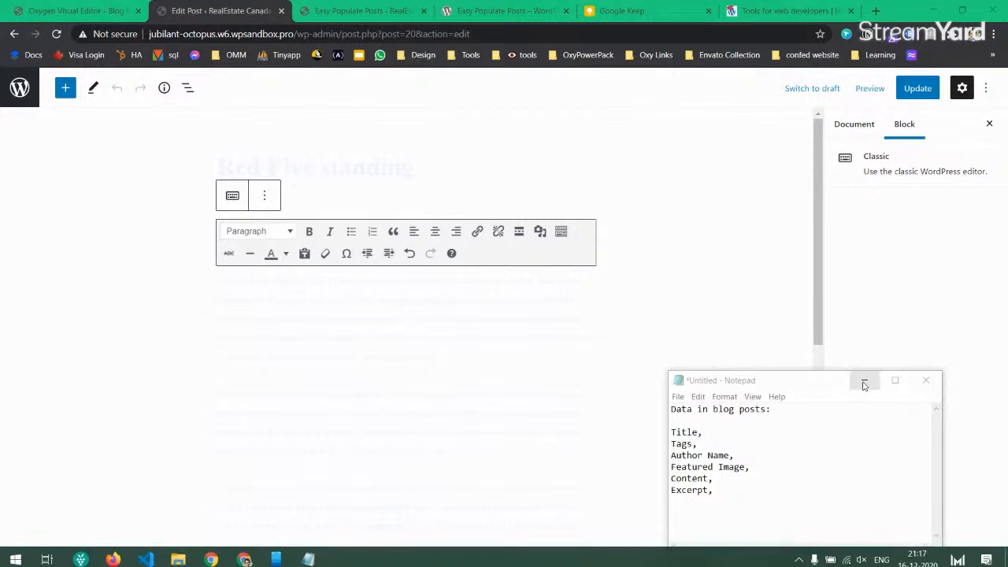
{"action": "left_click", "coordinate": [798, 553]}
{"action": "right_click", "coordinate": [811, 526]}
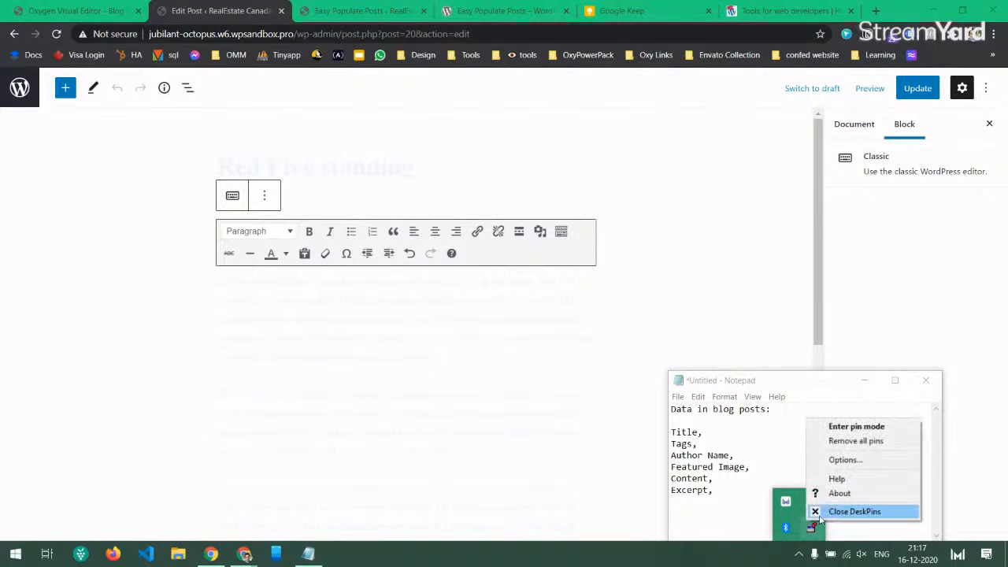
{"action": "left_click", "coordinate": [856, 426]}
{"action": "left_click", "coordinate": [864, 382]}
{"action": "left_click_drag", "start_coordinate": [803, 388], "coordinate": [873, 435]}
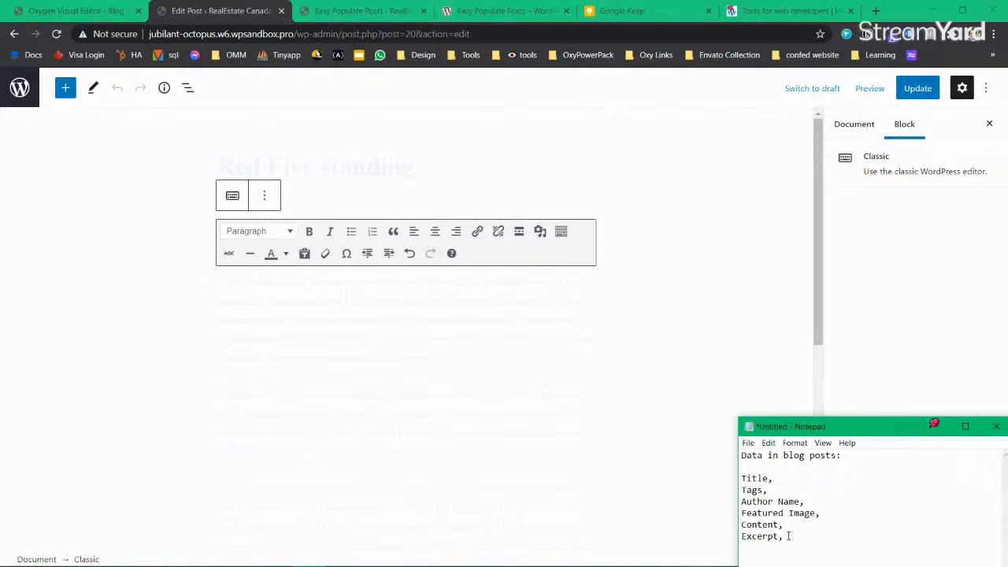
Step: Add a '--' separator and a reminder note to answer a question about Gutenberg
{"action": "key", "text": "Return"}
{"action": "type", "text": "--"}
{"action": "key", "text": "Return"}
{"action": "type", "text": "and"}
{"action": "key", "text": "BackSpace"}
{"action": "type", "text": "swer Joas on Gutenberf"}
{"action": "key", "text": "BackSpace"}
{"action": "type", "text": "g"}
{"action": "left_click", "coordinate": [405, 163]}
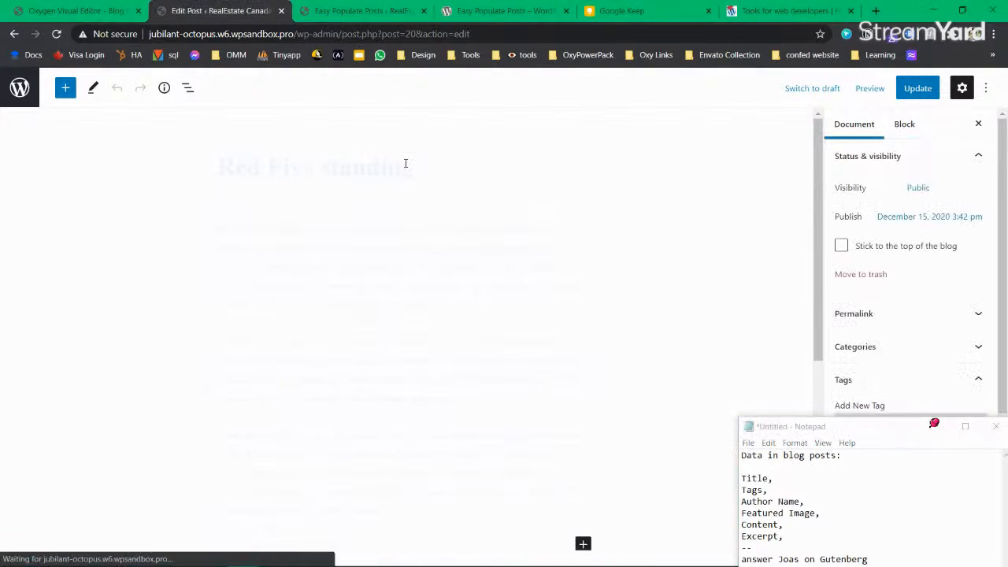
Step: Update the post, close the Easy Populate Posts page and return to Oxygen
{"action": "left_click", "coordinate": [917, 88]}
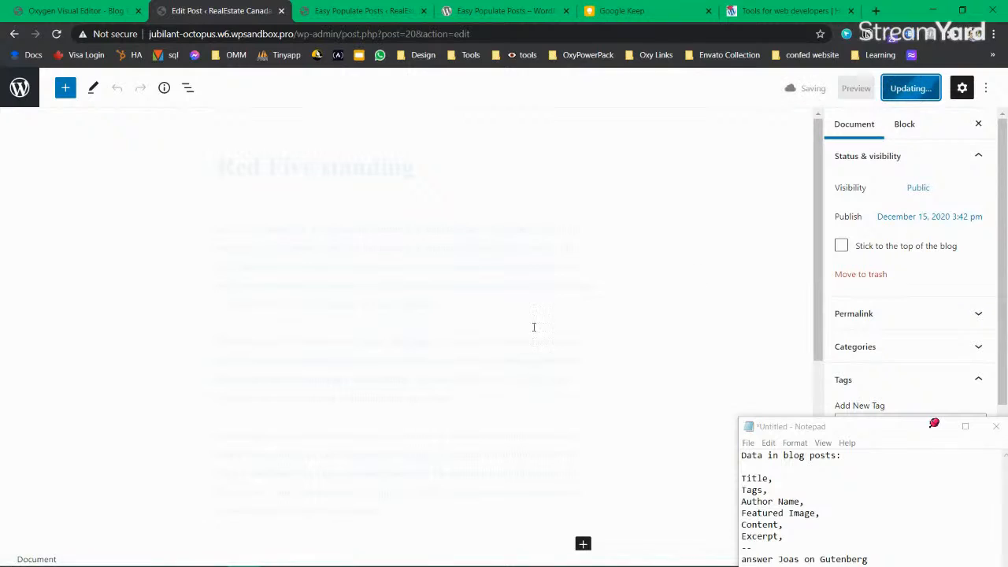
{"action": "scroll", "coordinate": [473, 347], "scroll_direction": "down", "scroll_amount": 4}
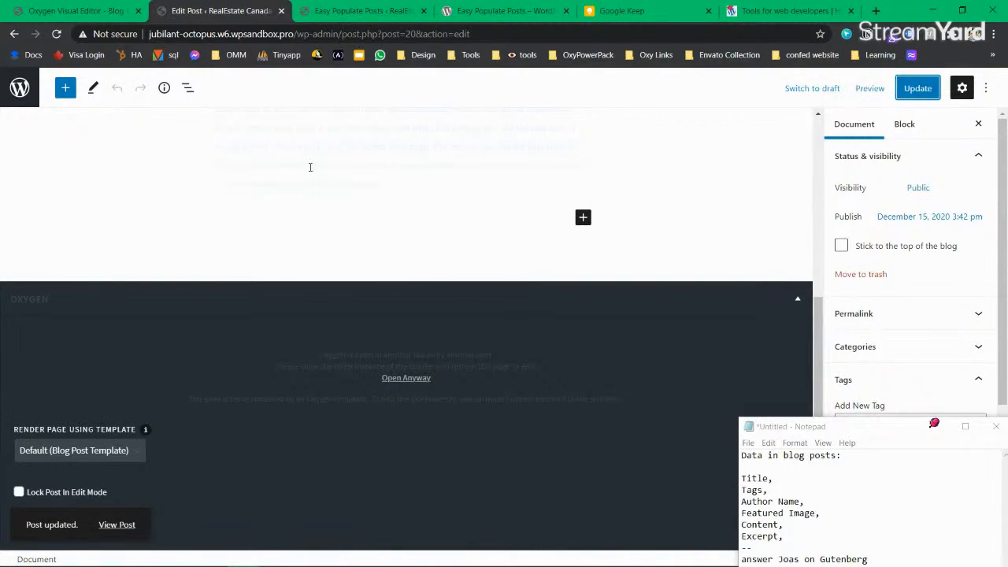
{"action": "left_click", "coordinate": [358, 13]}
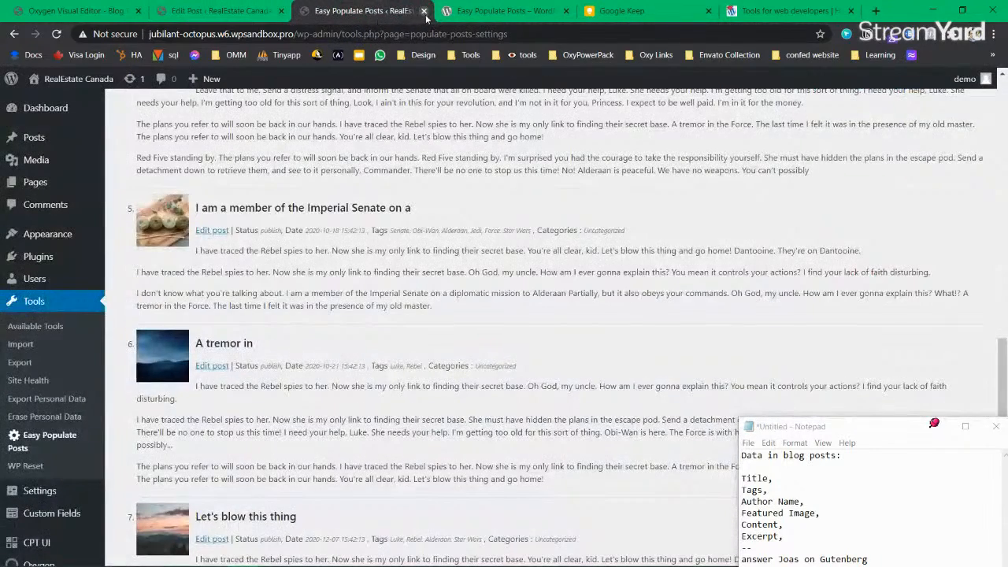
{"action": "left_click", "coordinate": [424, 11]}
{"action": "key", "text": "ctrl+1"}
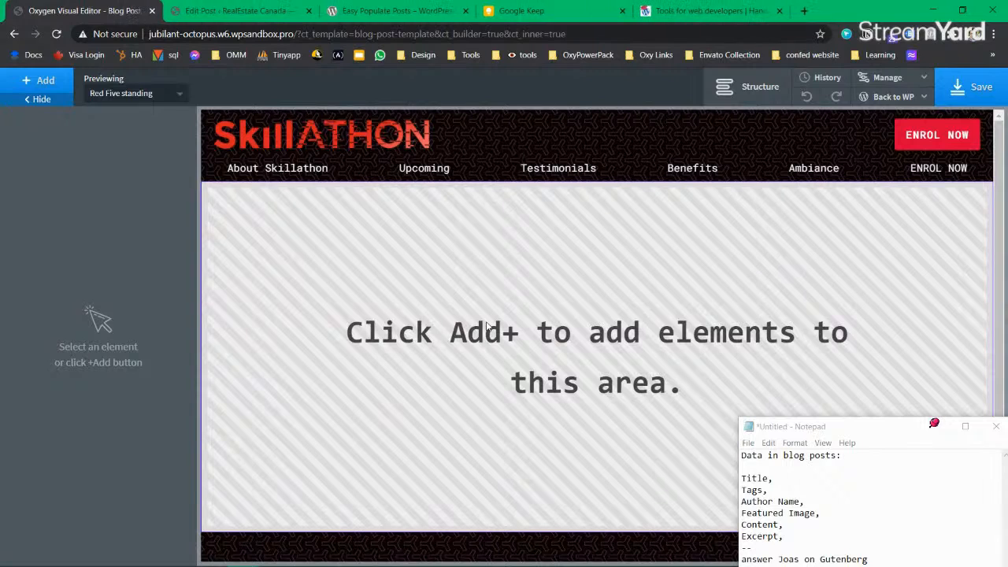
Step: Add a Section as the template's first element via Structure and +Add
{"action": "left_click_drag", "start_coordinate": [848, 433], "coordinate": [1007, 453]}
{"action": "left_click_drag", "start_coordinate": [555, 14], "coordinate": [971, 454]}
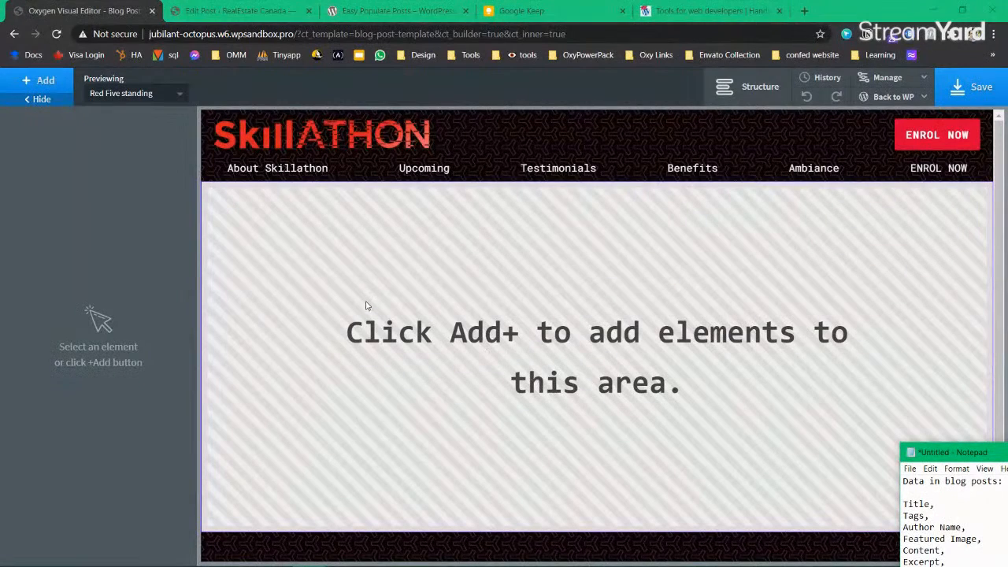
{"action": "left_click", "coordinate": [752, 86]}
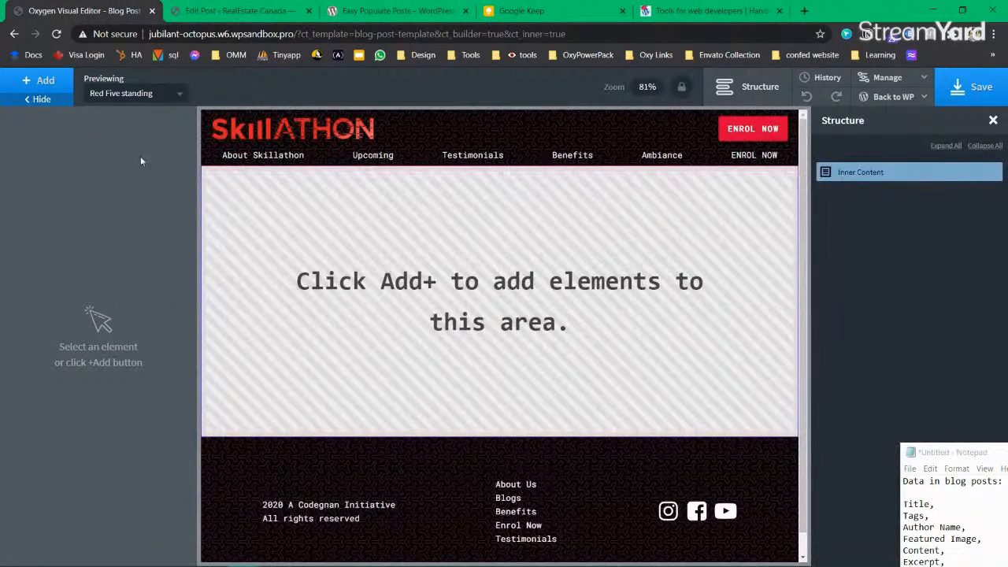
{"action": "left_click", "coordinate": [41, 83]}
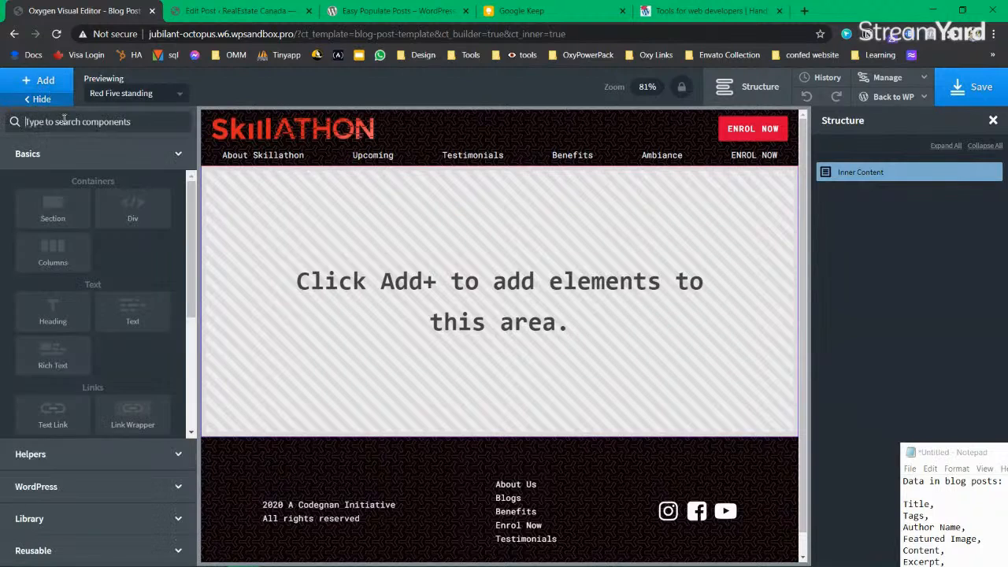
{"action": "left_click", "coordinate": [45, 211]}
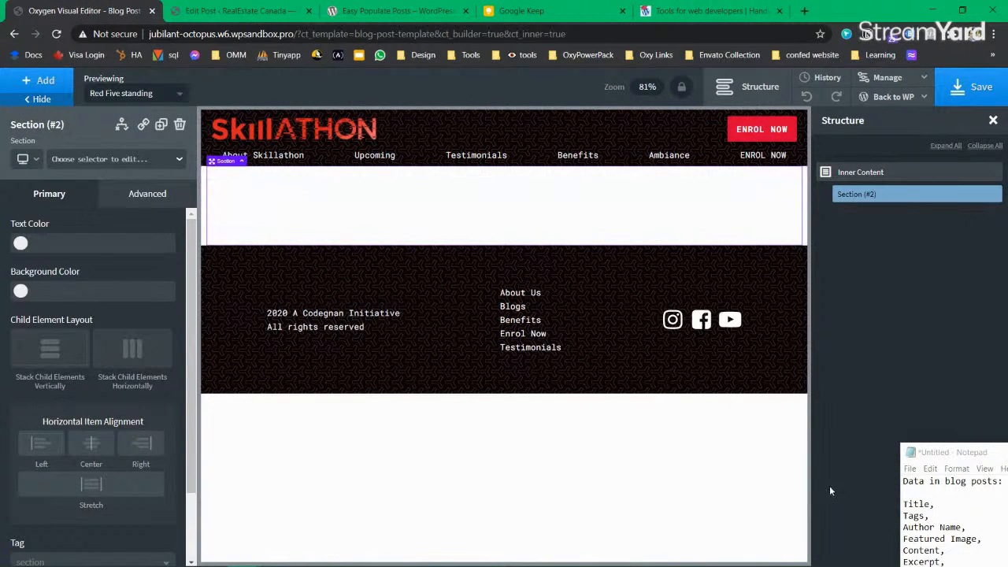
Step: Extend the Gutenberg reminder in Notepad with the word 'compatible'
{"action": "left_click_drag", "start_coordinate": [925, 453], "coordinate": [887, 422]}
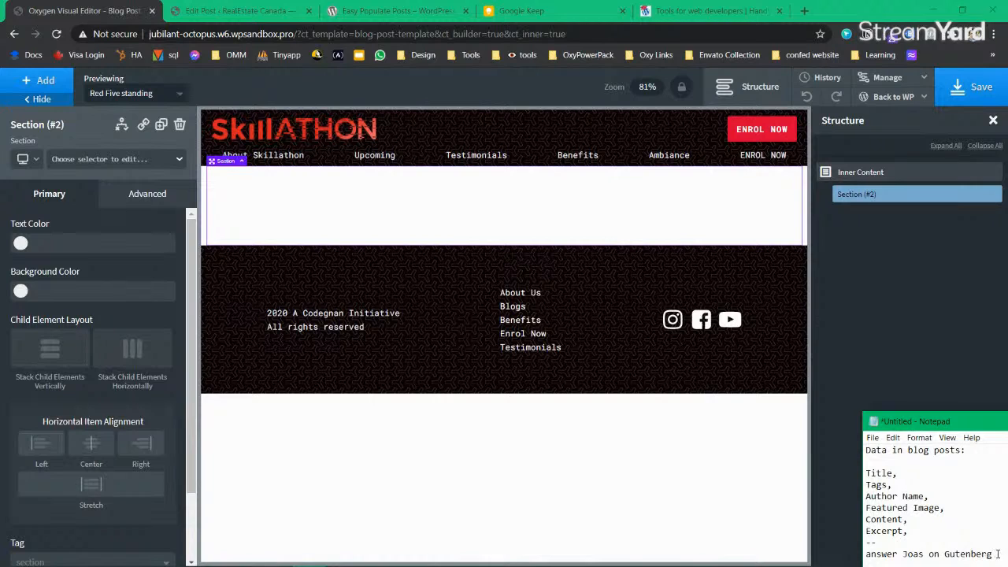
{"action": "type", "text": "mode for"}
{"action": "key", "text": "BackSpace"}
{"action": "key", "text": "BackSpace"}
{"action": "key", "text": "BackSpace"}
{"action": "key", "text": "BackSpace"}
{"action": "key", "text": "BackSpace"}
{"action": "key", "text": "BackSpace"}
{"action": "key", "text": "BackSpace"}
{"action": "key", "text": "BackSpace"}
{"action": "key", "text": "BackSpace"}
{"action": "type", "text": "co"}
{"action": "key", "text": "BackSpace"}
{"action": "key", "text": "BackSpace"}
{"action": "type", "text": "compatible c"}
{"action": "key", "text": "BackSpace"}
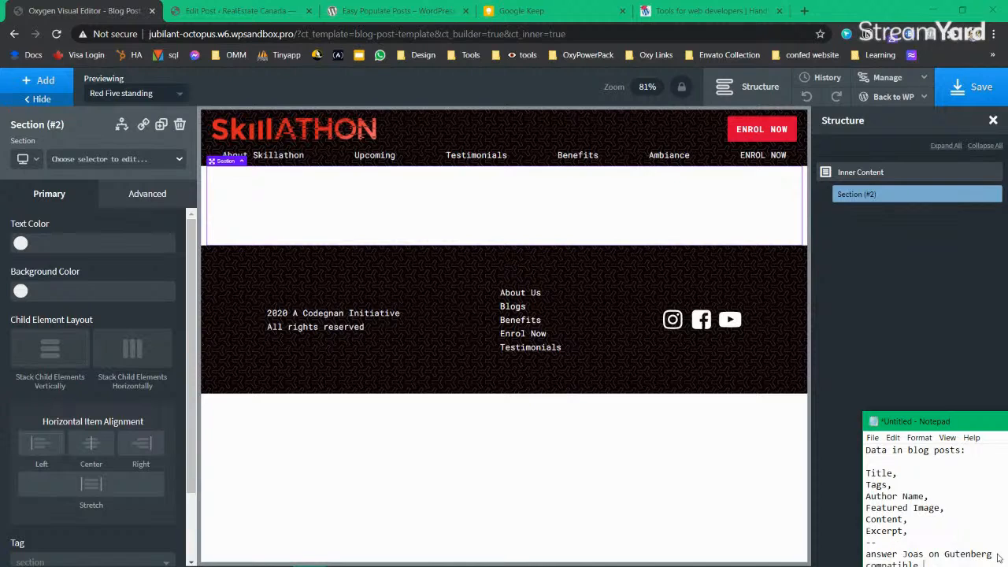
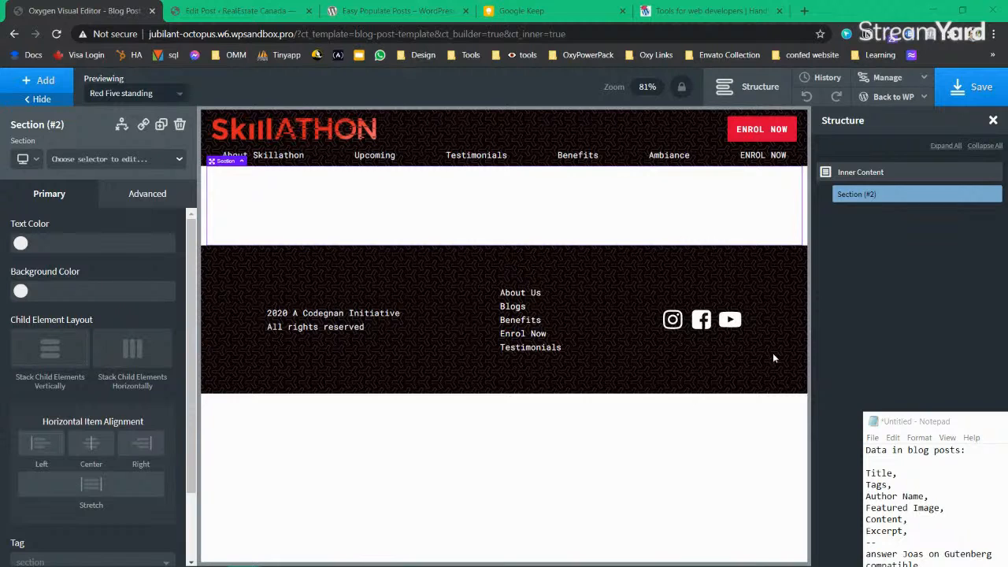
Step: Leave Notepad, return to the blog post template editor and bring up the components to add
{"action": "left_click", "coordinate": [953, 563]}
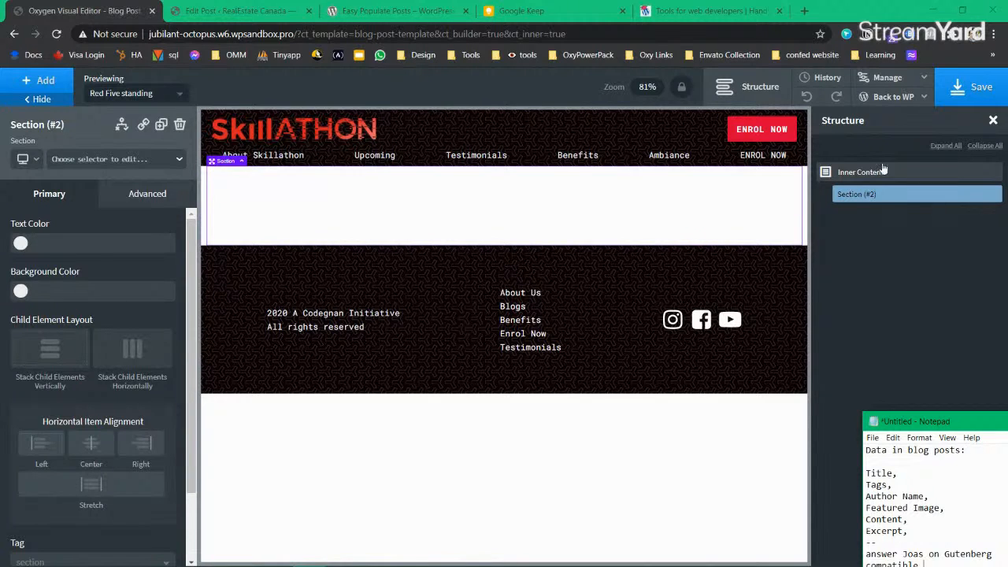
{"action": "left_click", "coordinate": [882, 202]}
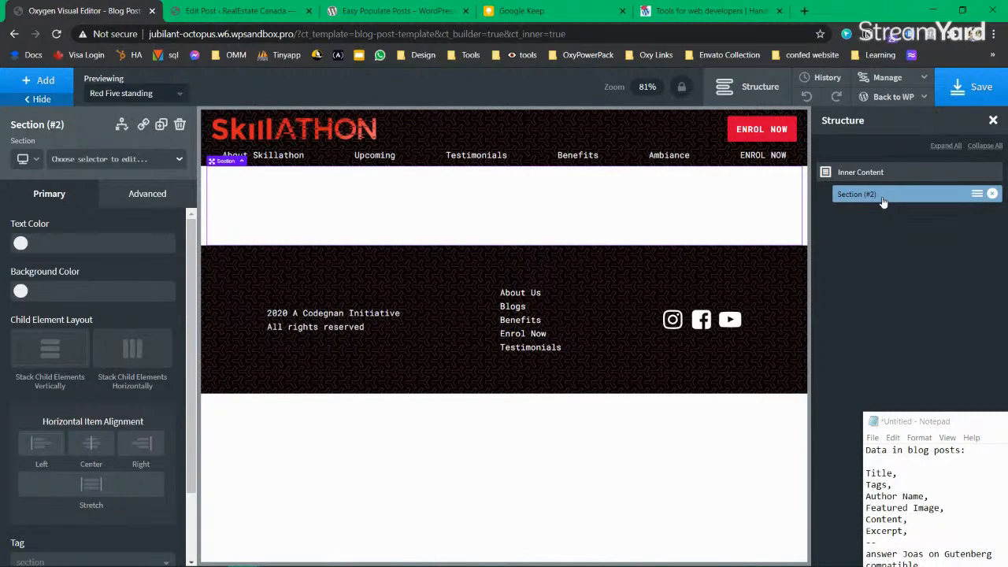
{"action": "left_click", "coordinate": [48, 82]}
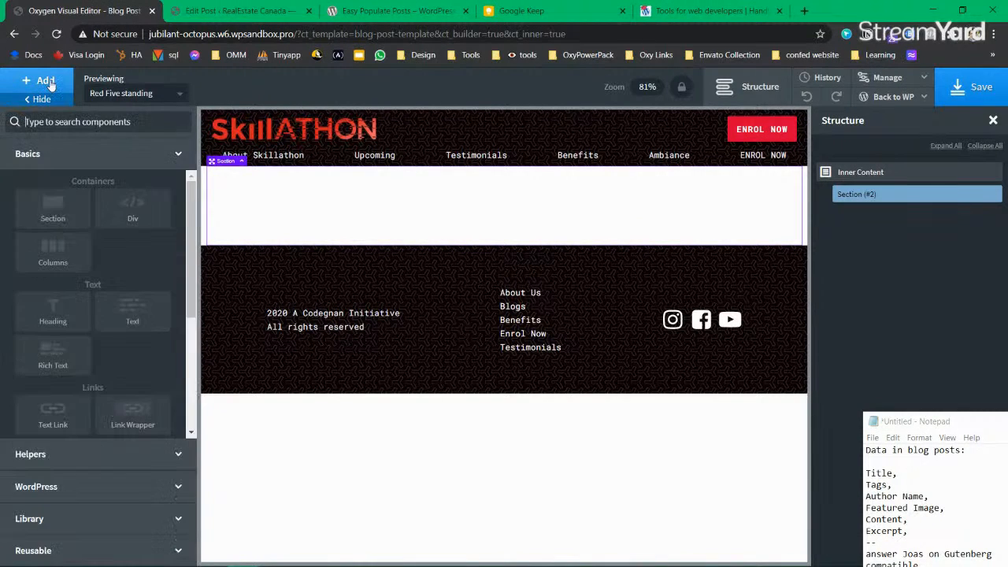
Step: Add a Heading to the section and bind its text to the dynamic post Title
{"action": "type", "text": "headin"}
{"action": "left_click", "coordinate": [59, 163]}
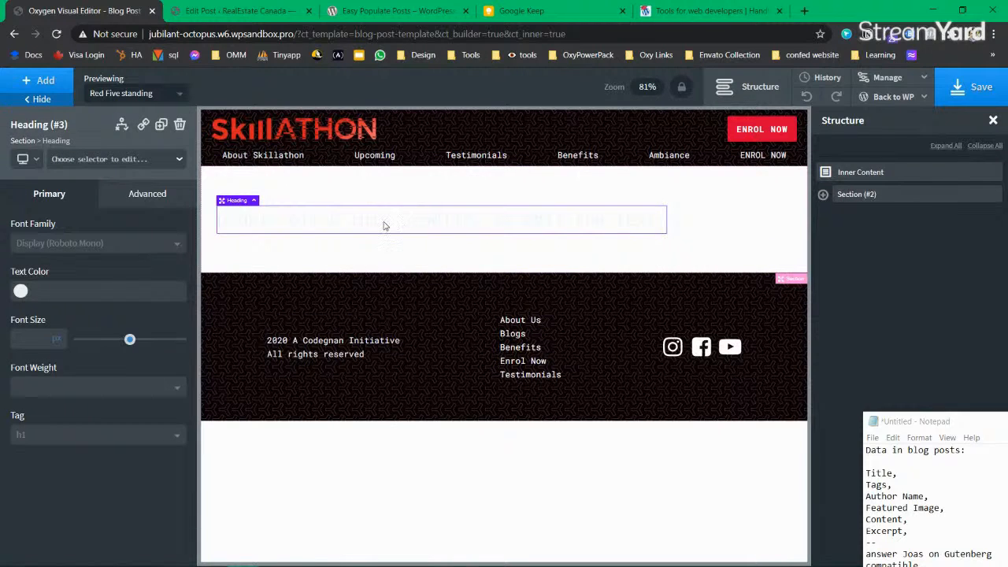
{"action": "double_click", "coordinate": [362, 220]}
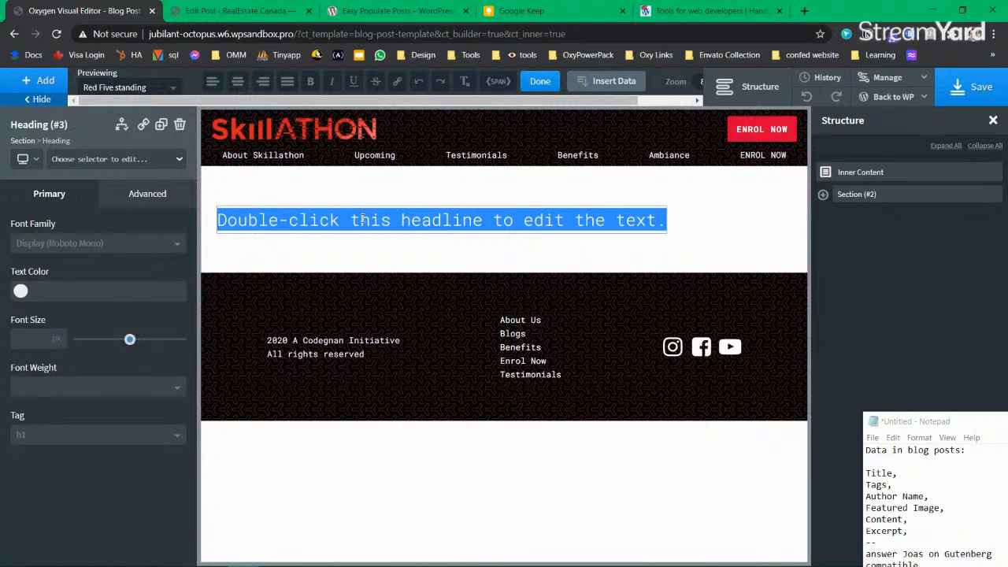
{"action": "triple_click", "coordinate": [362, 220]}
{"action": "left_click", "coordinate": [356, 223]}
{"action": "triple_click", "coordinate": [357, 223]}
{"action": "left_click", "coordinate": [626, 80]}
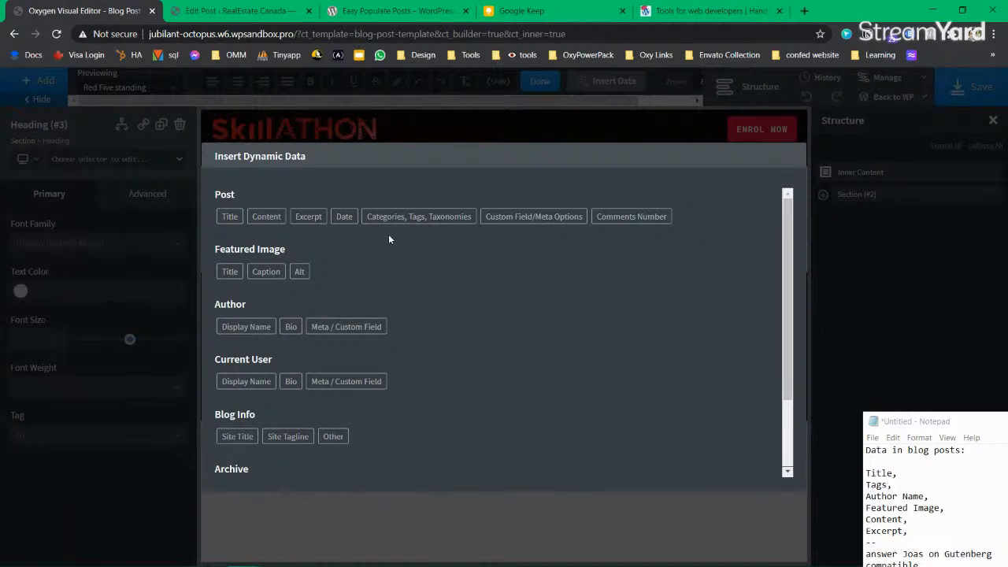
{"action": "left_click", "coordinate": [233, 217]}
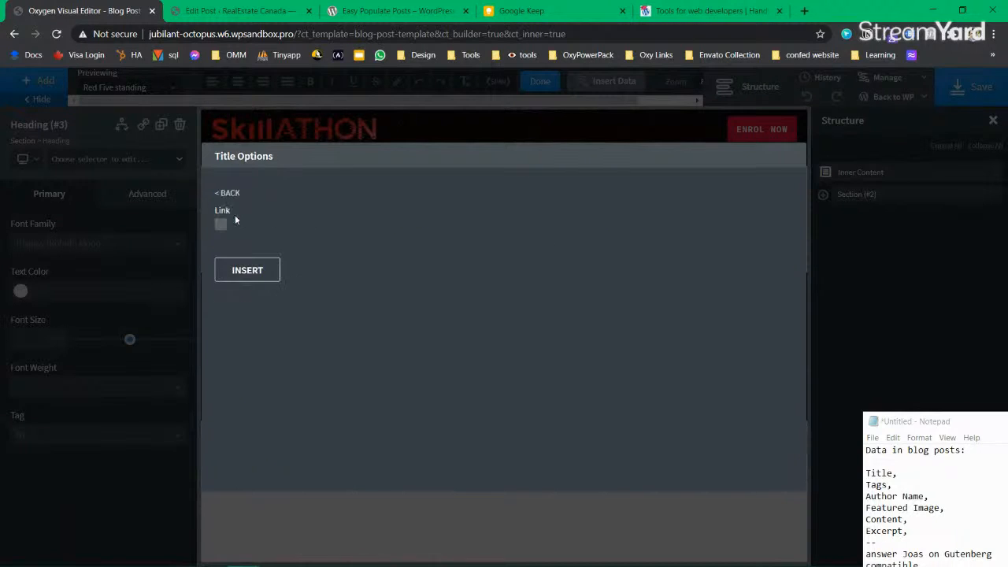
{"action": "left_click", "coordinate": [244, 273]}
{"action": "left_click", "coordinate": [554, 254]}
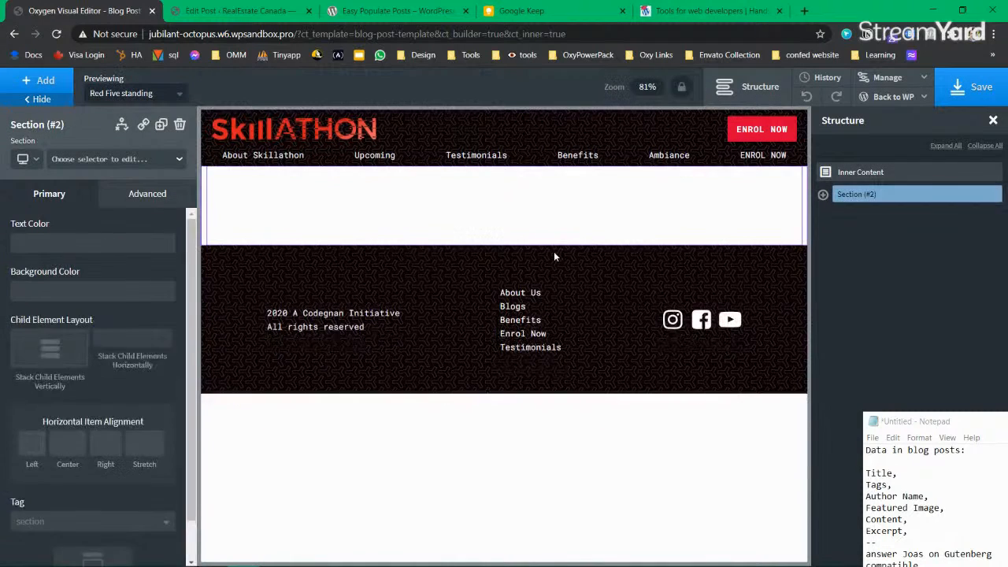
Step: Set the heading's text colour to global black and save the template
{"action": "left_click", "coordinate": [296, 263]}
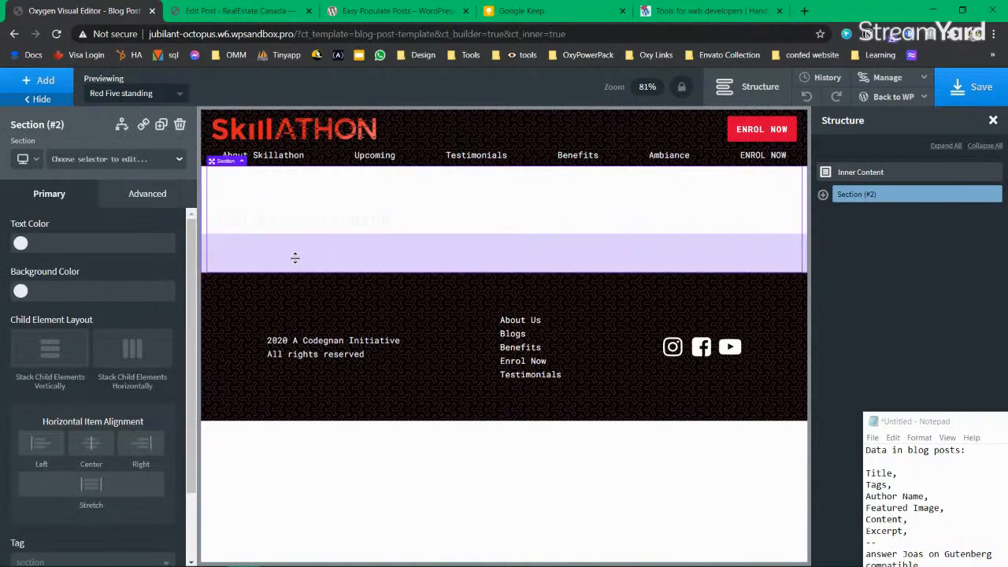
{"action": "left_click", "coordinate": [301, 225]}
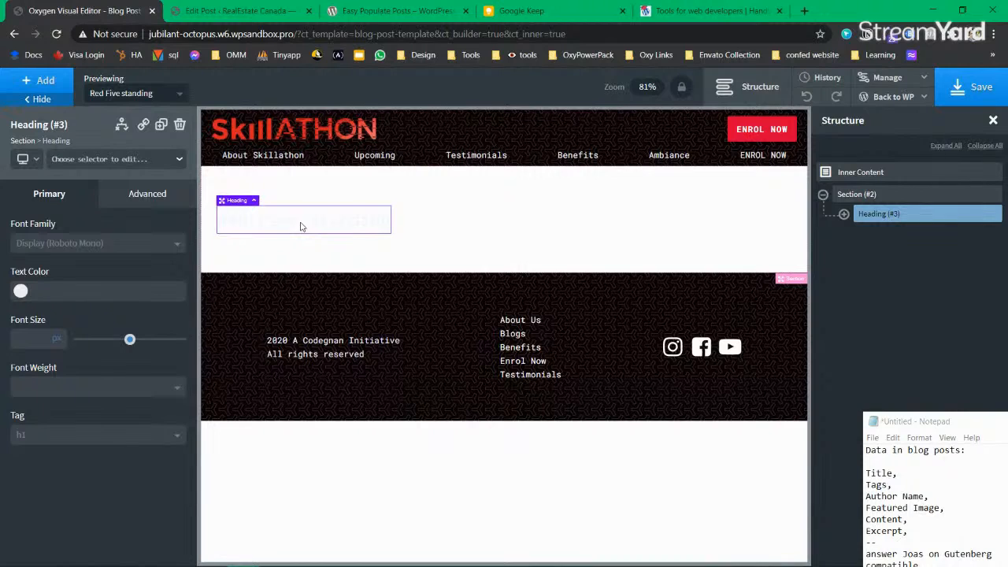
{"action": "left_click", "coordinate": [42, 291]}
{"action": "left_click", "coordinate": [42, 455]}
{"action": "left_click", "coordinate": [534, 243]}
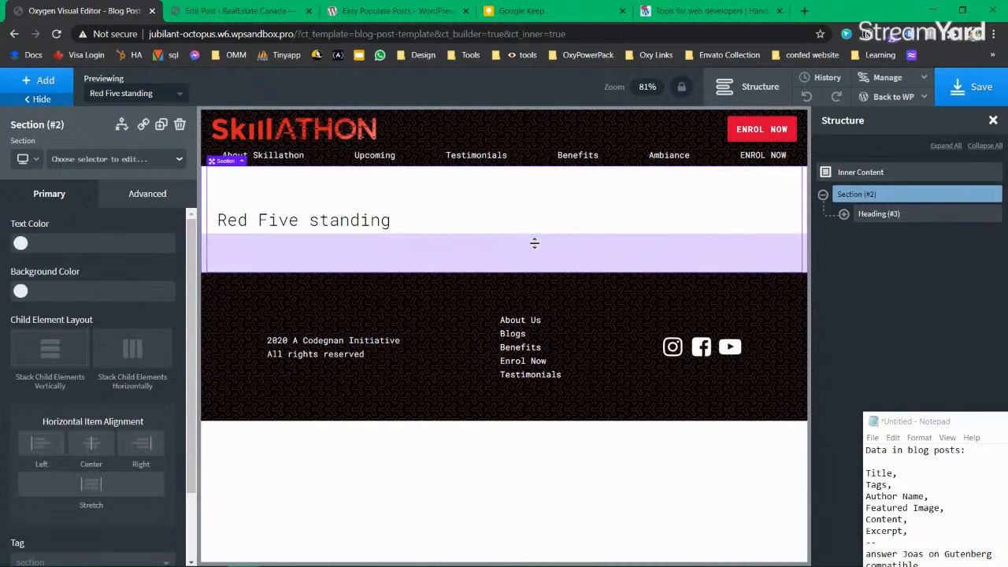
{"action": "left_click", "coordinate": [978, 98]}
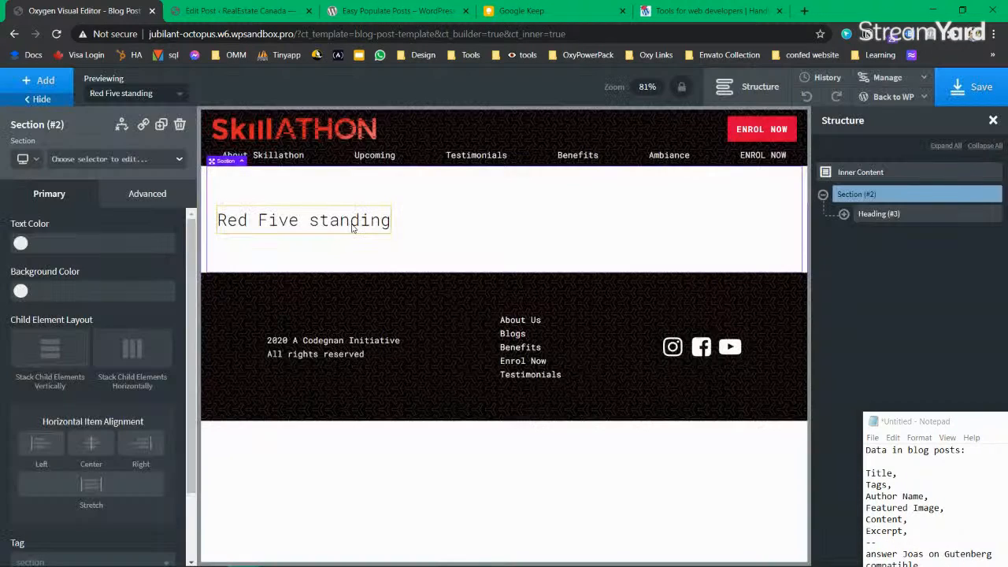
Step: Select the title Span inside the heading and switch it to the :before state
{"action": "left_click", "coordinate": [353, 227]}
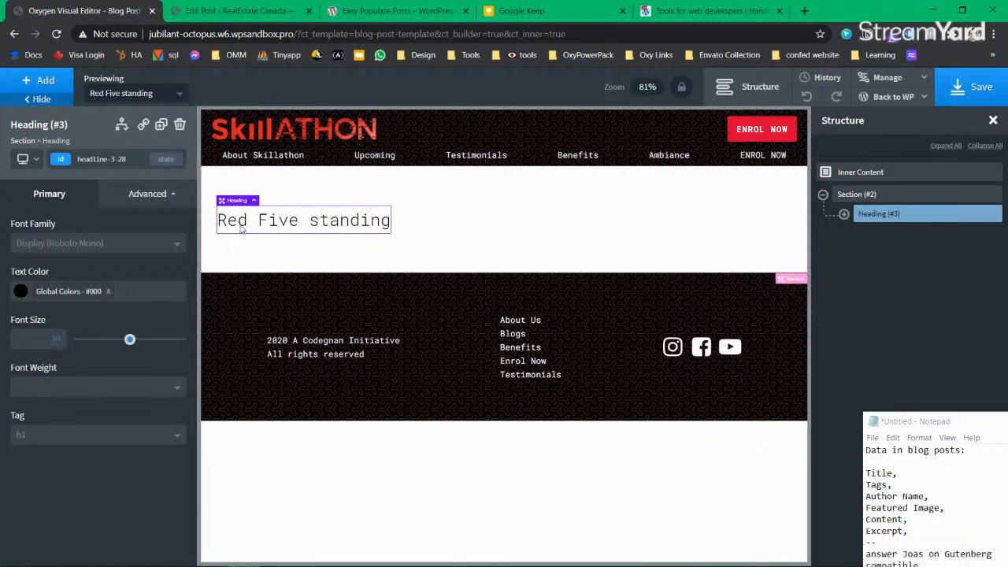
{"action": "left_click", "coordinate": [527, 225]}
{"action": "left_click", "coordinate": [282, 222]}
{"action": "left_click", "coordinate": [843, 214]}
{"action": "left_click", "coordinate": [893, 233]}
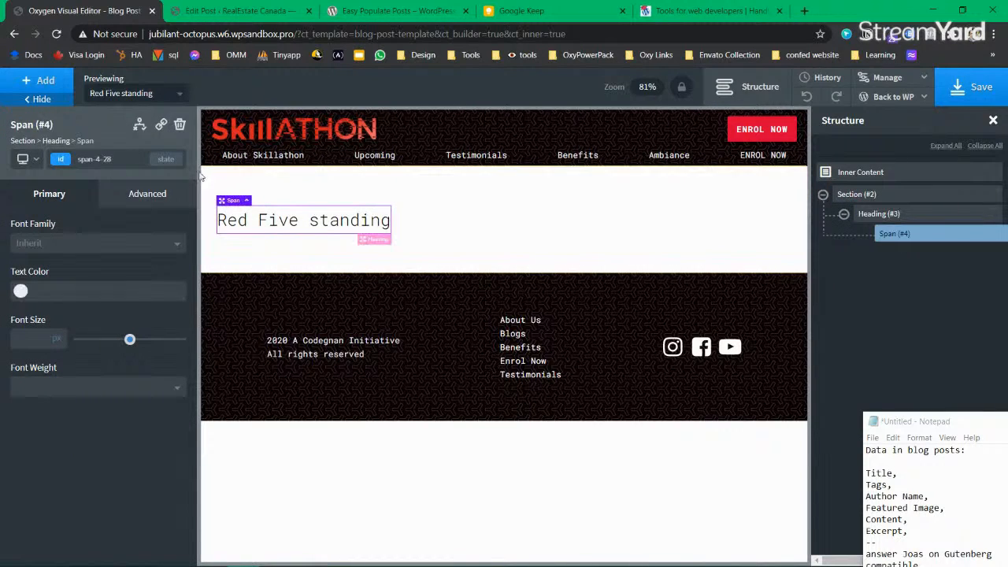
{"action": "left_click", "coordinate": [166, 158]}
{"action": "left_click", "coordinate": [68, 221]}
Step: Enter 'Title of the blog post:' as the span's :before content prefix
{"action": "left_click", "coordinate": [68, 192]}
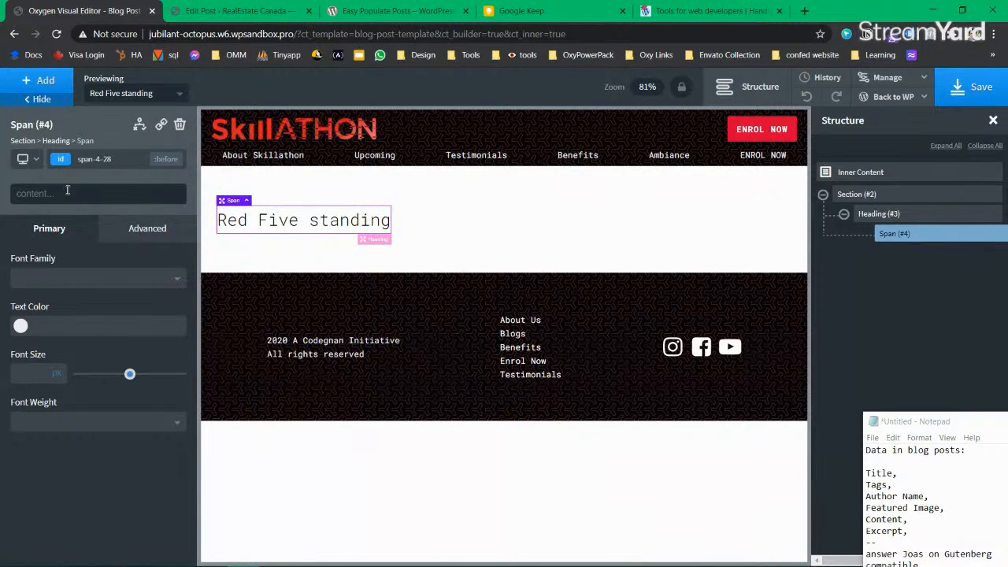
{"action": "type", "text": "Title"}
{"action": "type", "text": " pf"}
{"action": "key", "text": "BackSpace"}
{"action": "key", "text": "BackSpace"}
{"action": "type", "text": "pf the"}
{"action": "key", "text": "BackSpace"}
{"action": "key", "text": "BackSpace"}
{"action": "key", "text": "BackSpace"}
{"action": "key", "text": "BackSpace"}
{"action": "key", "text": "BackSpace"}
{"action": "key", "text": "BackSpace"}
{"action": "key", "text": "BackSpace"}
{"action": "key", "text": "BackSpace"}
{"action": "type", "text": "of t"}
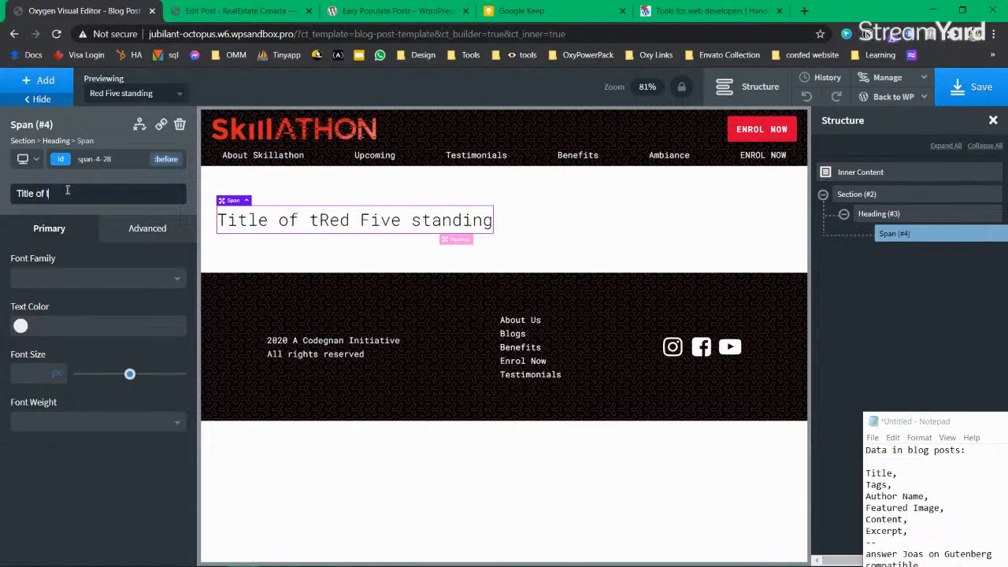
{"action": "type", "text": "he blog posts"}
{"action": "key", "text": "BackSpace"}
{"action": "type", "text": ":"}
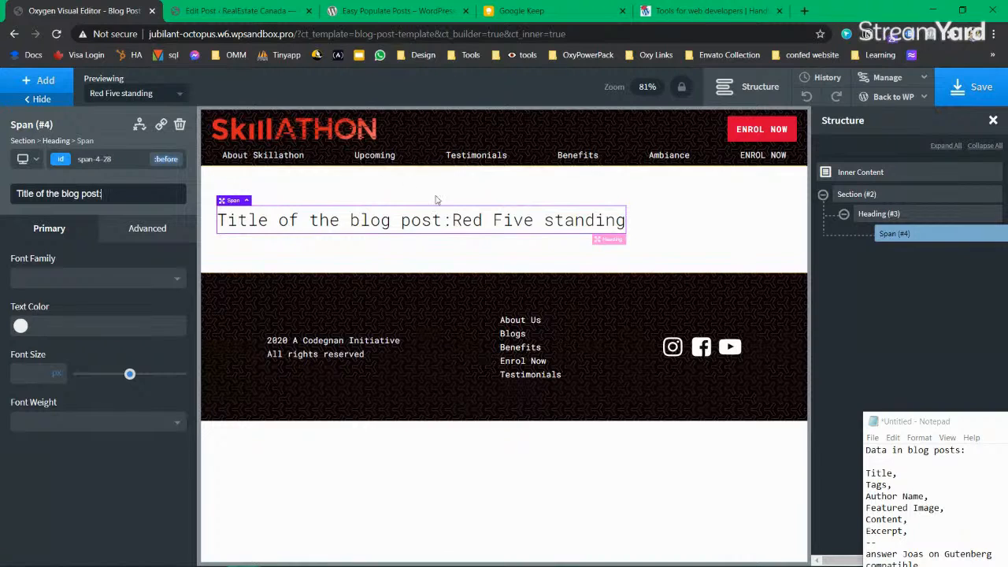
Step: Delete the title Span (#4) from the heading
{"action": "left_click", "coordinate": [489, 225]}
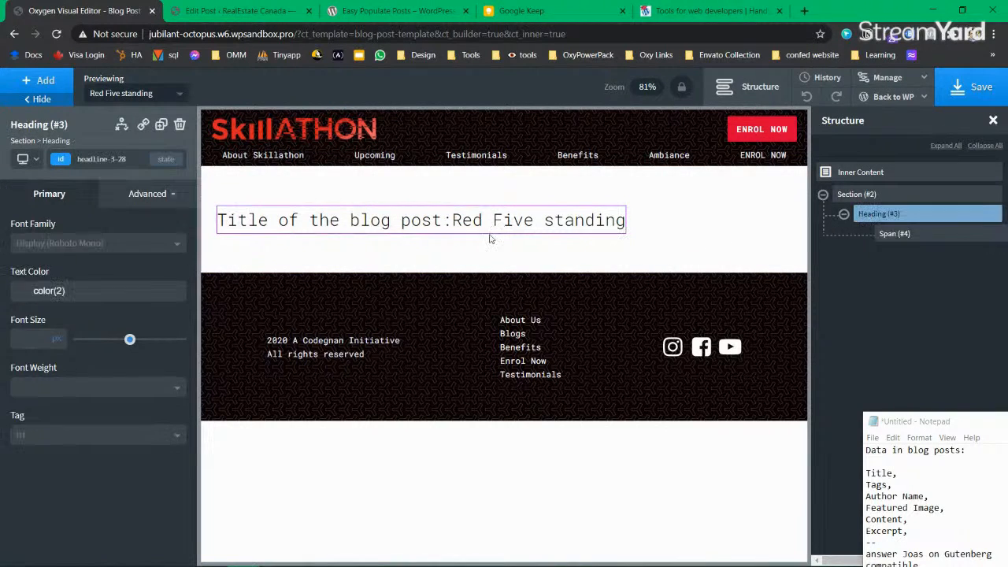
{"action": "left_click", "coordinate": [904, 236]}
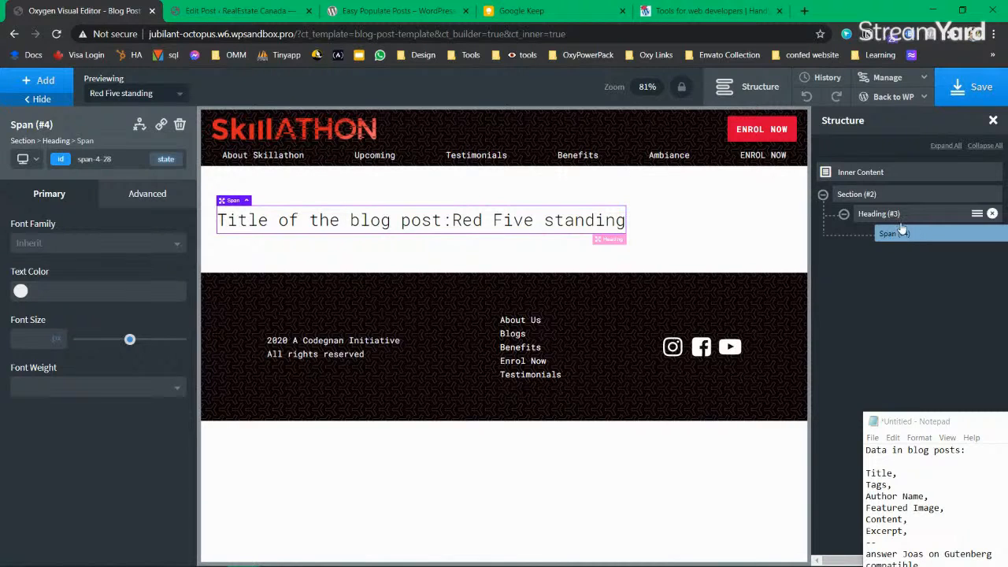
{"action": "left_click", "coordinate": [902, 221]}
{"action": "left_click", "coordinate": [903, 235]}
{"action": "left_click", "coordinate": [1000, 234]}
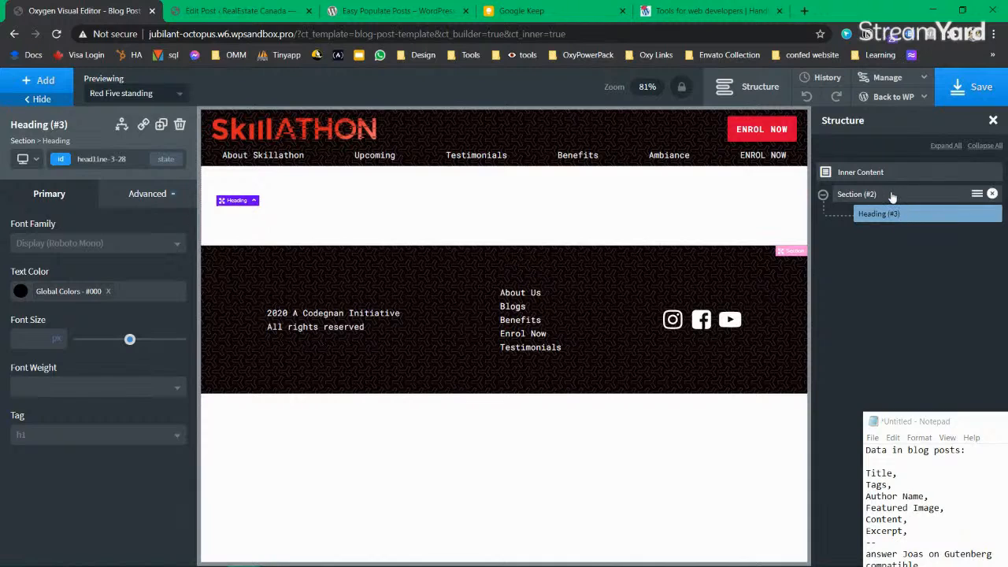
Step: Delete the empty heading and add a fresh Heading to the section
{"action": "left_click", "coordinate": [891, 197]}
{"action": "left_click", "coordinate": [981, 214]}
{"action": "left_click", "coordinate": [994, 214]}
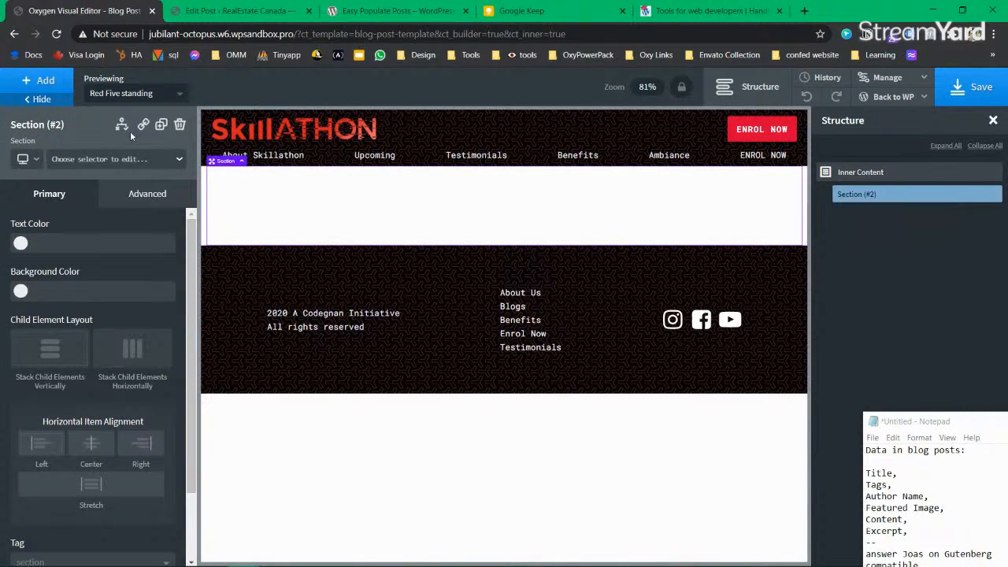
{"action": "left_click", "coordinate": [45, 83]}
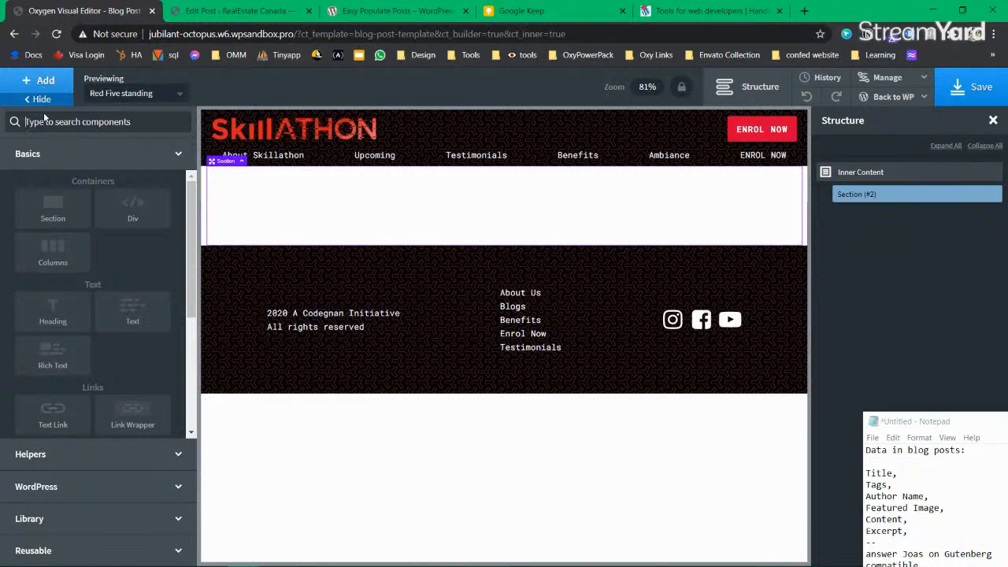
{"action": "type", "text": "headin"}
{"action": "left_click", "coordinate": [43, 140]}
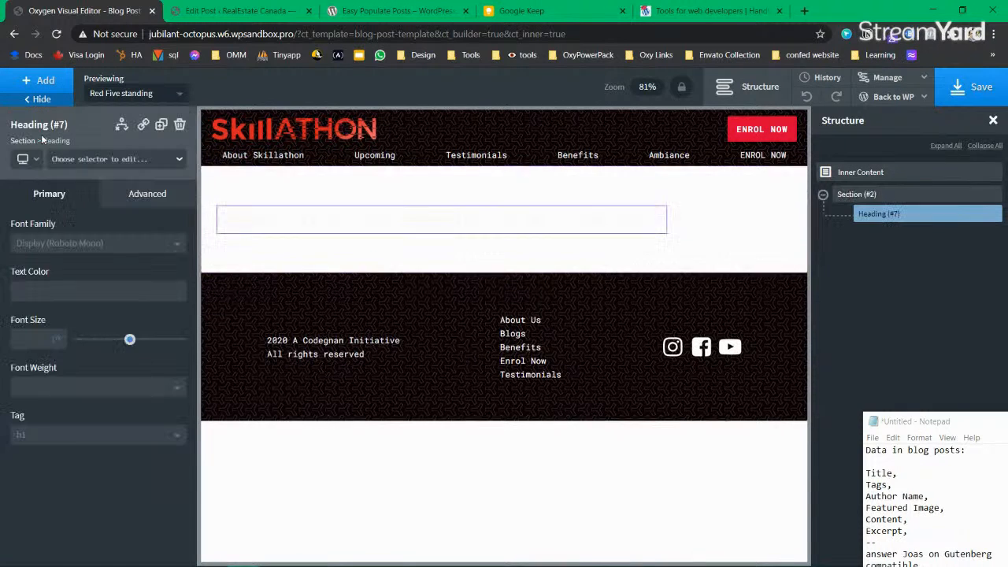
Step: Replace the new heading's placeholder with 'The heading goes here: Title'
{"action": "double_click", "coordinate": [283, 218]}
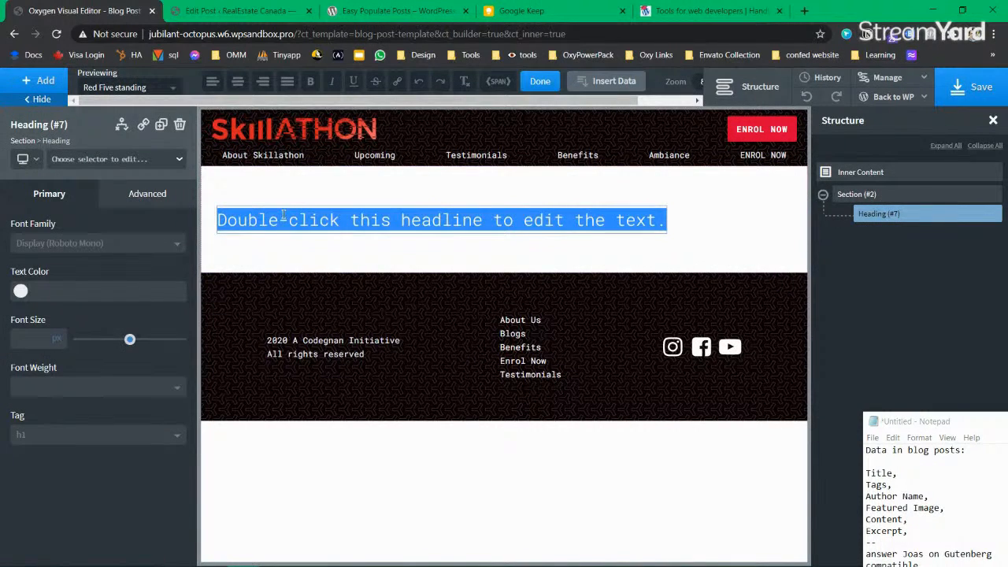
{"action": "key", "text": "BackSpace"}
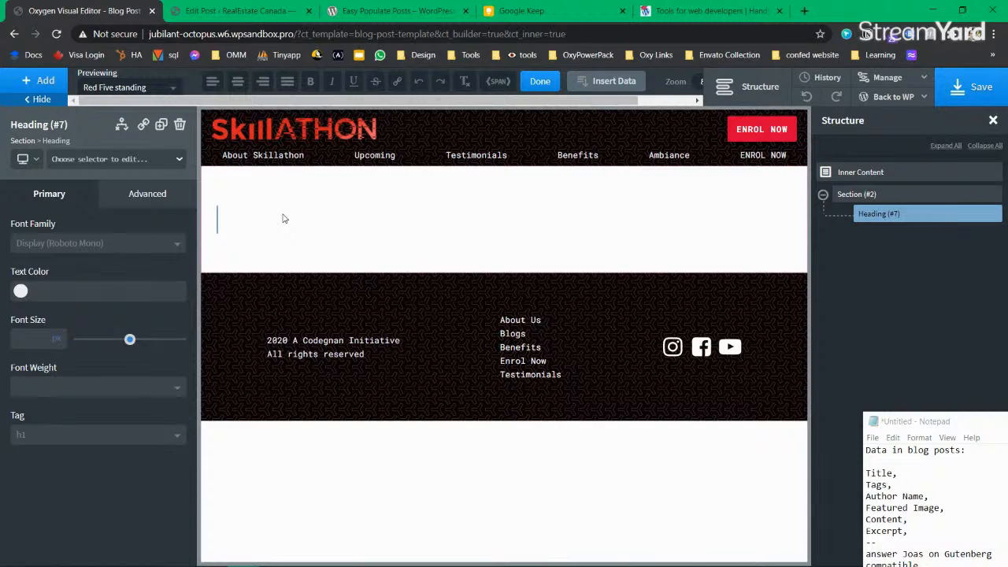
{"action": "type", "text": "Aew"}
{"action": "key", "text": "BackSpace"}
{"action": "key", "text": "BackSpace"}
{"action": "type", "text": "wesome blog"}
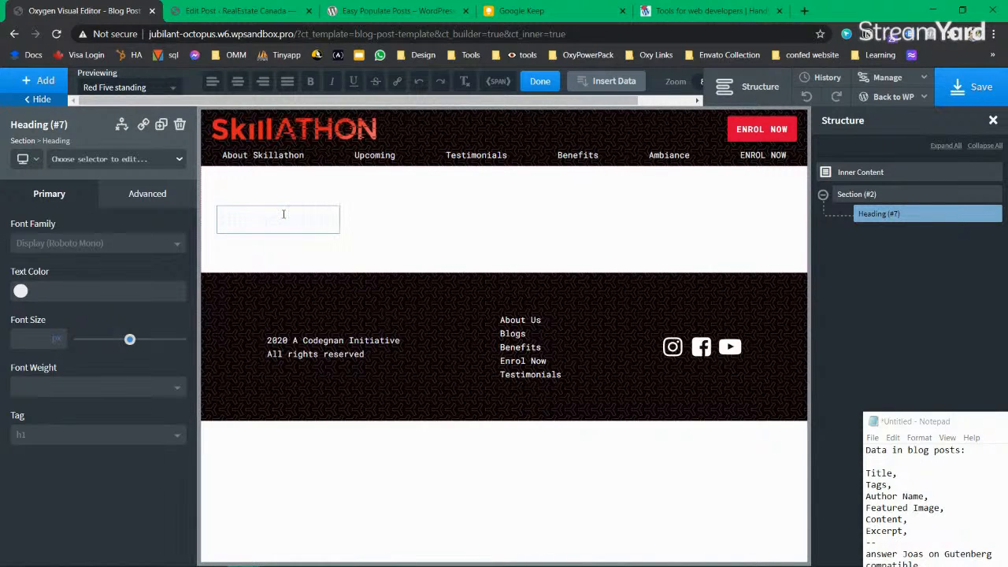
{"action": "type", "text": " post tem.."}
{"action": "key", "text": "BackSpace"}
{"action": "key", "text": "BackSpace"}
{"action": "key", "text": "BackSpace"}
{"action": "type", "text": "he t"}
Step: Make the new heading's text global black
{"action": "key", "text": "ctrl+a"}
{"action": "left_click", "coordinate": [22, 292]}
{"action": "left_click", "coordinate": [43, 456]}
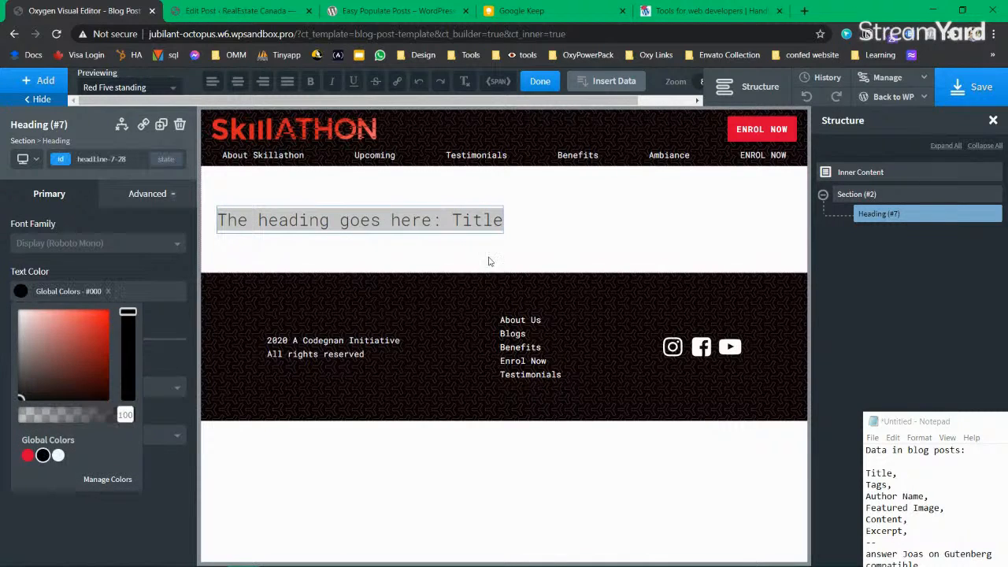
{"action": "left_click", "coordinate": [541, 253]}
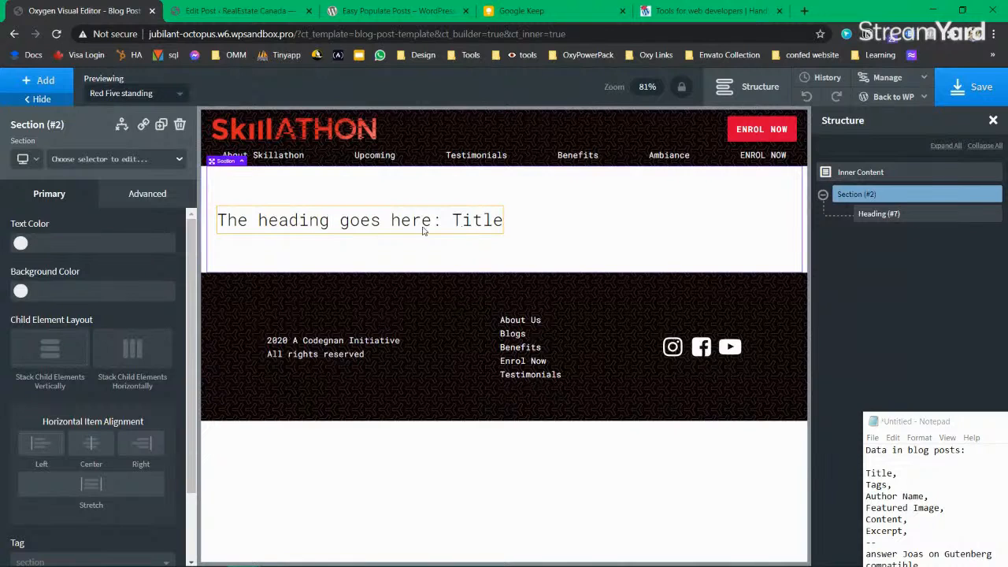
Step: Select the word 'Title' inside the heading text
{"action": "left_click", "coordinate": [486, 229]}
{"action": "double_click", "coordinate": [481, 227]}
{"action": "left_click_drag", "start_coordinate": [450, 219], "coordinate": [499, 222]}
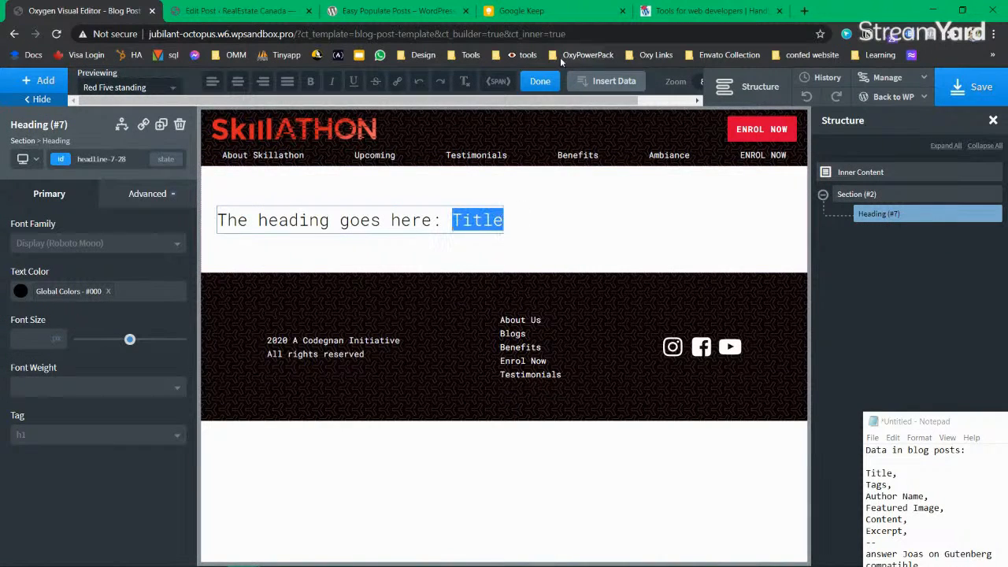
Step: Wrap 'Title' in a Span bound to the dynamic post title, previewing 'Red Five standing'
{"action": "left_click", "coordinate": [501, 81]}
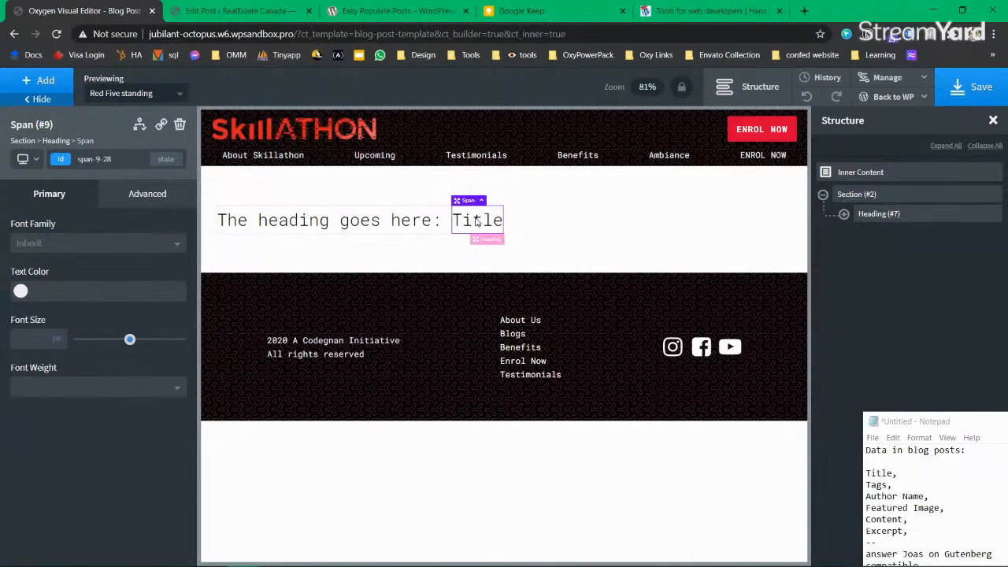
{"action": "double_click", "coordinate": [475, 222]}
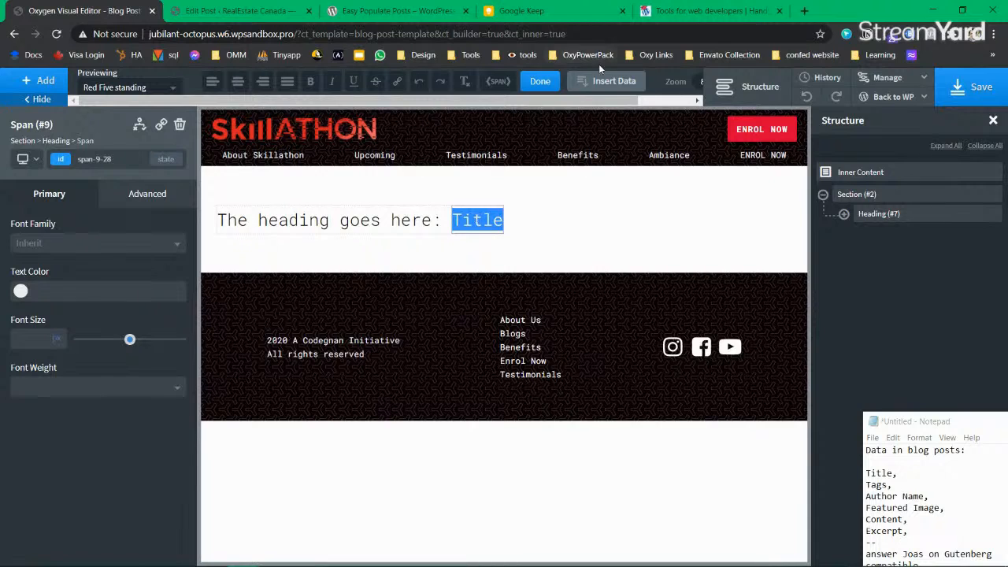
{"action": "left_click", "coordinate": [606, 82]}
{"action": "left_click", "coordinate": [227, 218]}
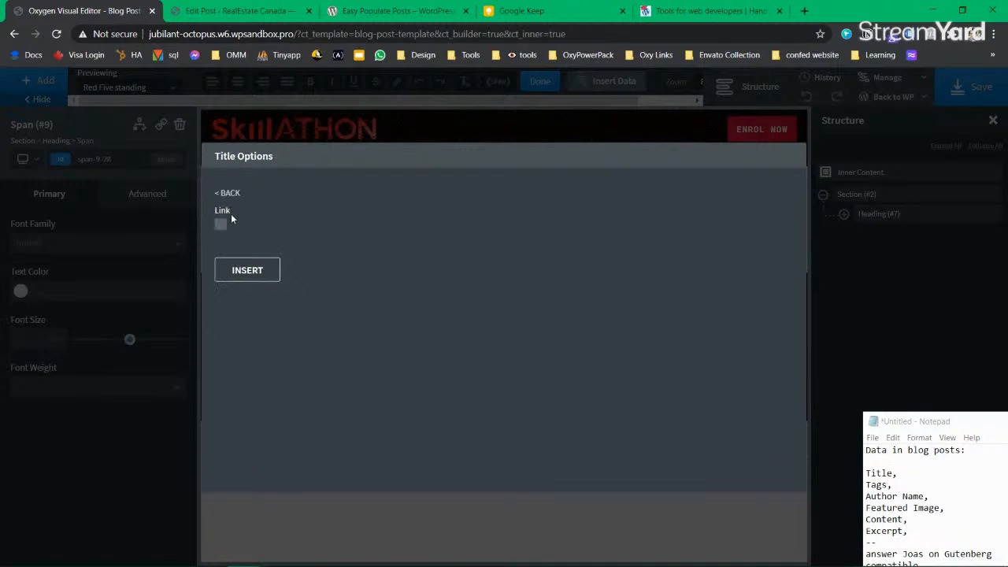
{"action": "left_click", "coordinate": [245, 270]}
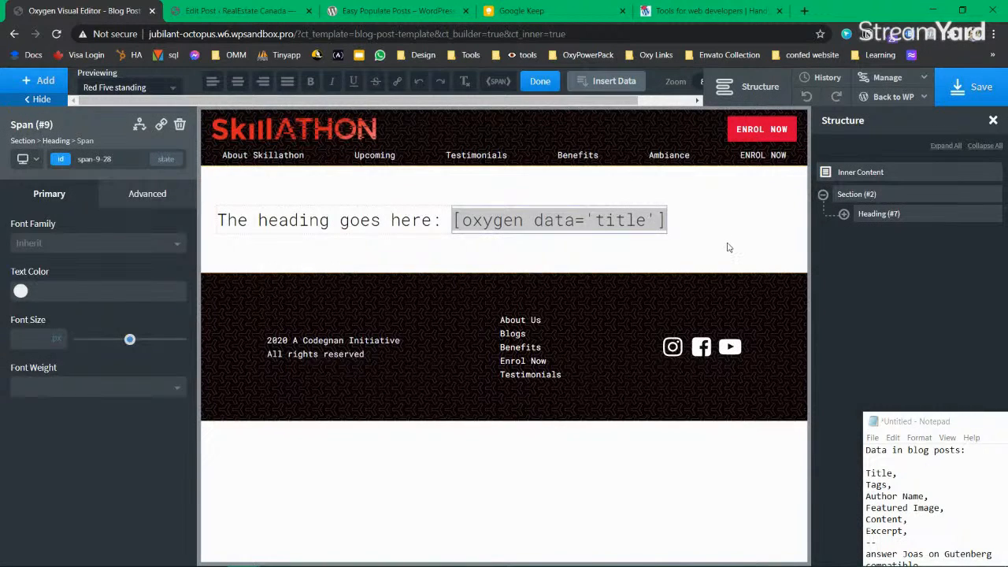
{"action": "left_click", "coordinate": [728, 247]}
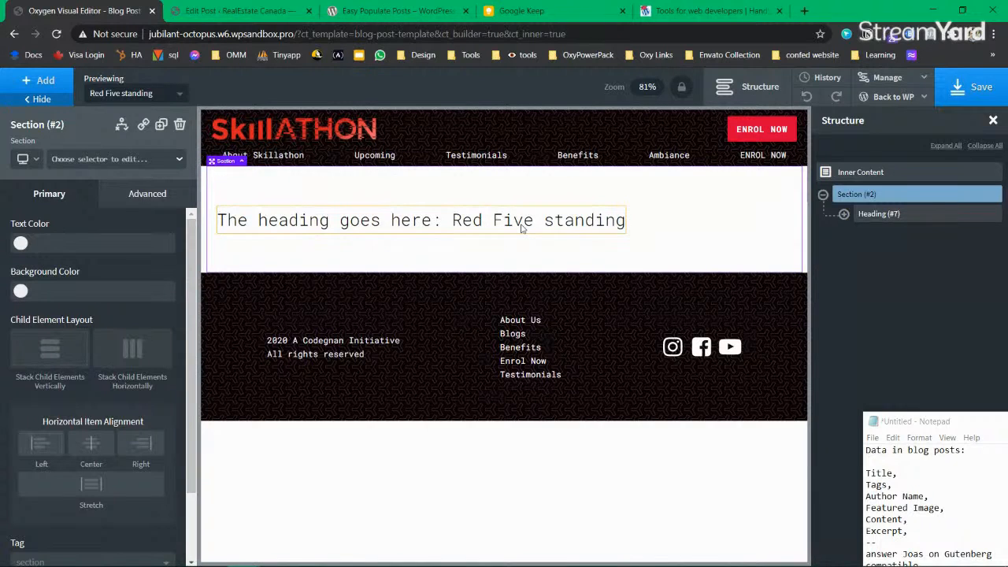
Step: Enlarge the post title span's font size and shrink the heading's font size to 11px
{"action": "left_click", "coordinate": [844, 213]}
{"action": "left_click", "coordinate": [904, 234]}
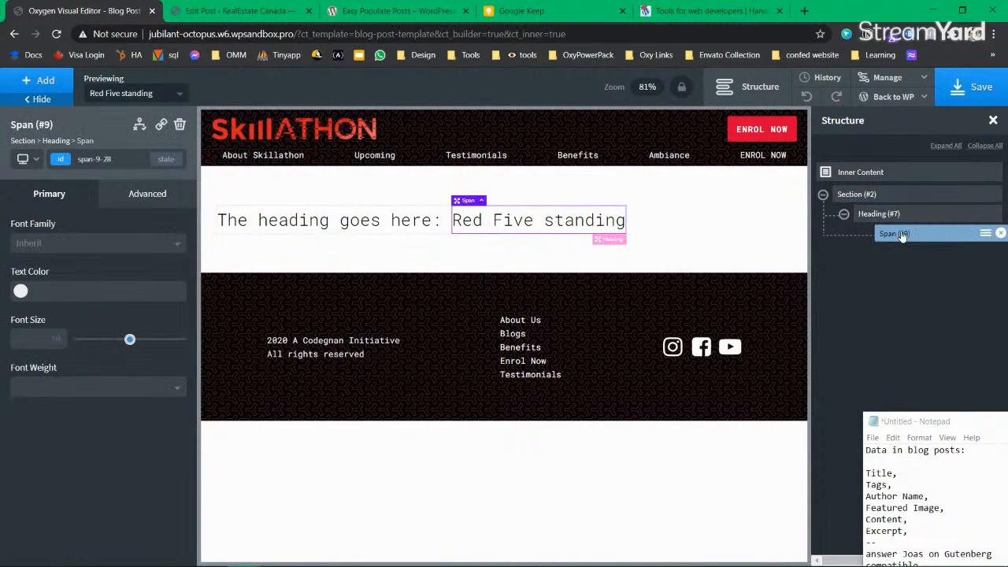
{"action": "left_click_drag", "start_coordinate": [132, 341], "coordinate": [107, 340]}
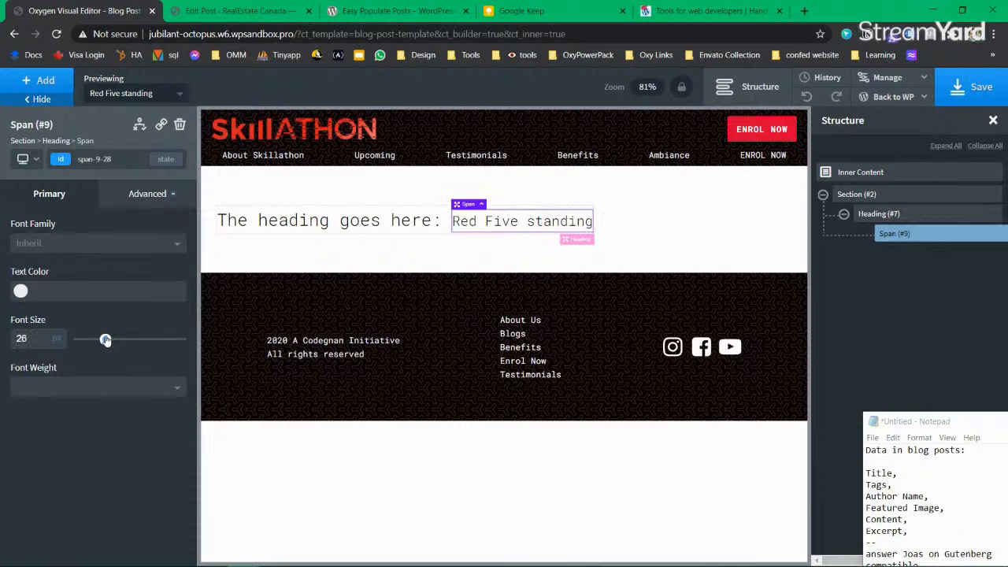
{"action": "left_click", "coordinate": [988, 213]}
{"action": "left_click_drag", "start_coordinate": [130, 339], "coordinate": [90, 340]}
Step: Inspect the title span's settings, including its advanced typography options
{"action": "left_click", "coordinate": [884, 198]}
{"action": "left_click", "coordinate": [877, 216]}
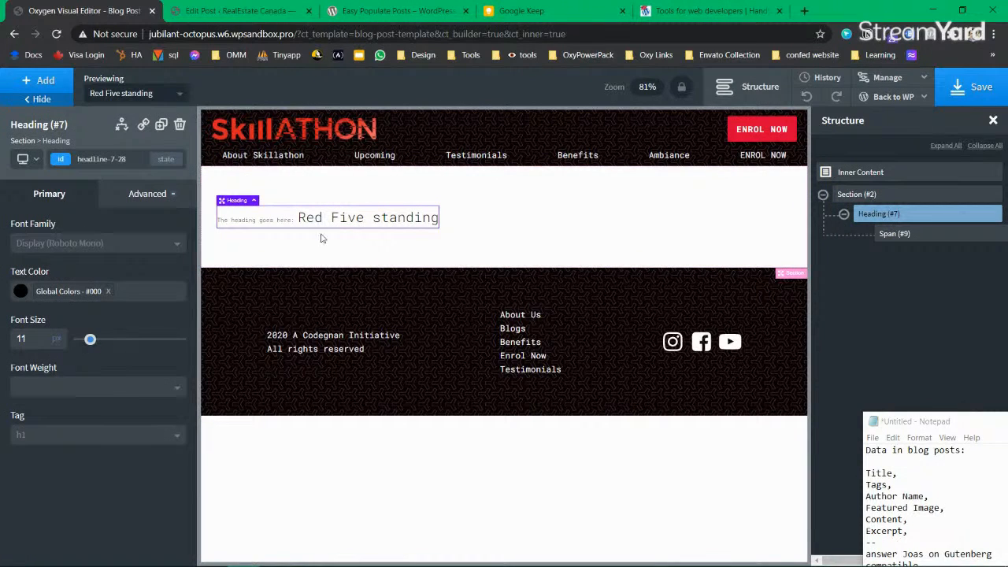
{"action": "left_click", "coordinate": [898, 234]}
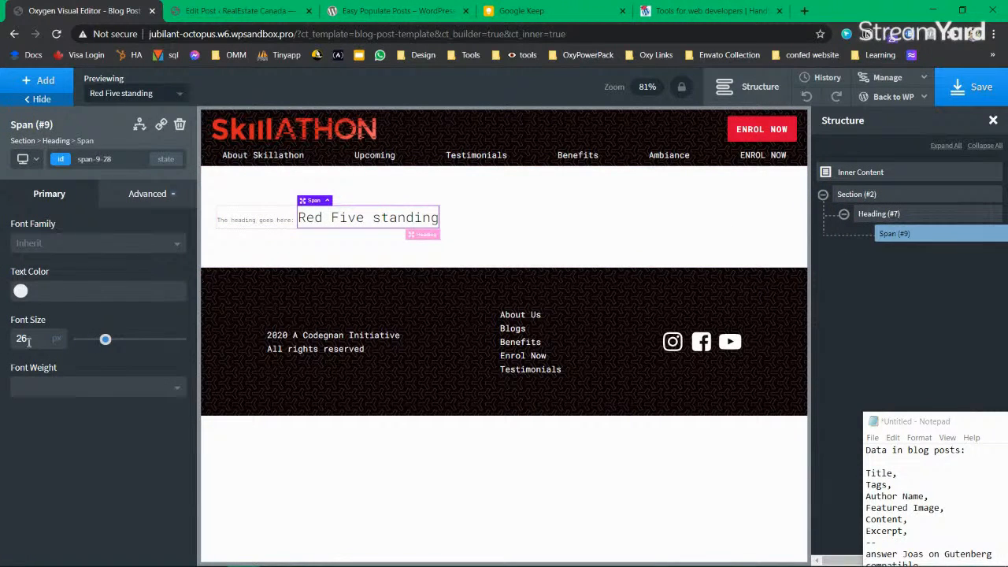
{"action": "double_click", "coordinate": [366, 220]}
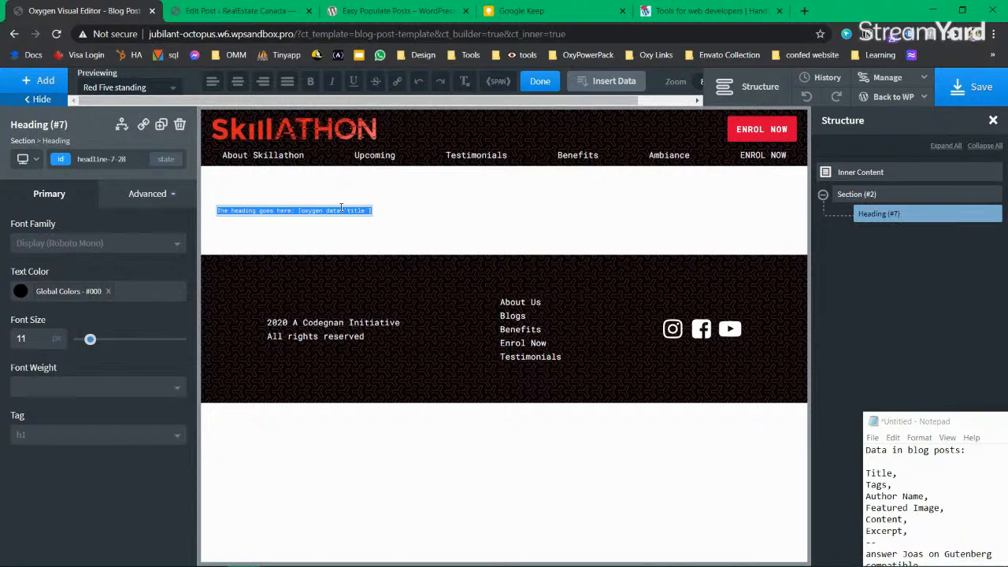
{"action": "left_click", "coordinate": [341, 209]}
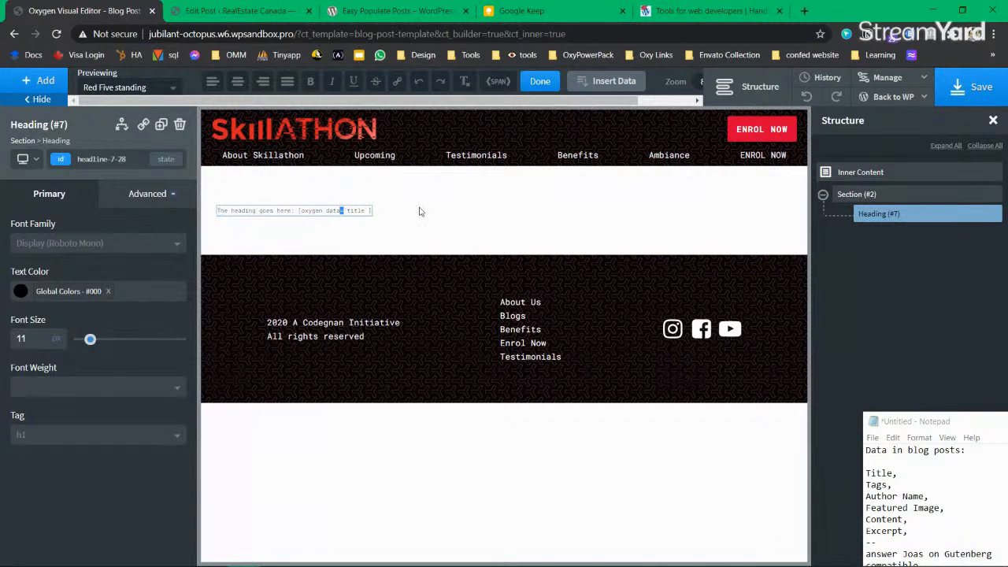
{"action": "left_click", "coordinate": [856, 194]}
{"action": "left_click", "coordinate": [896, 234]}
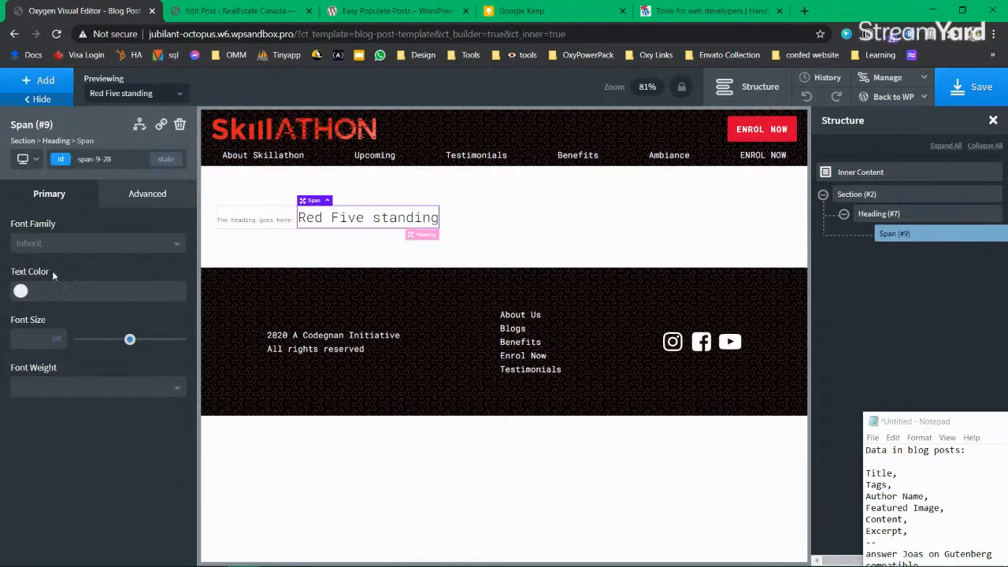
{"action": "left_click", "coordinate": [132, 195]}
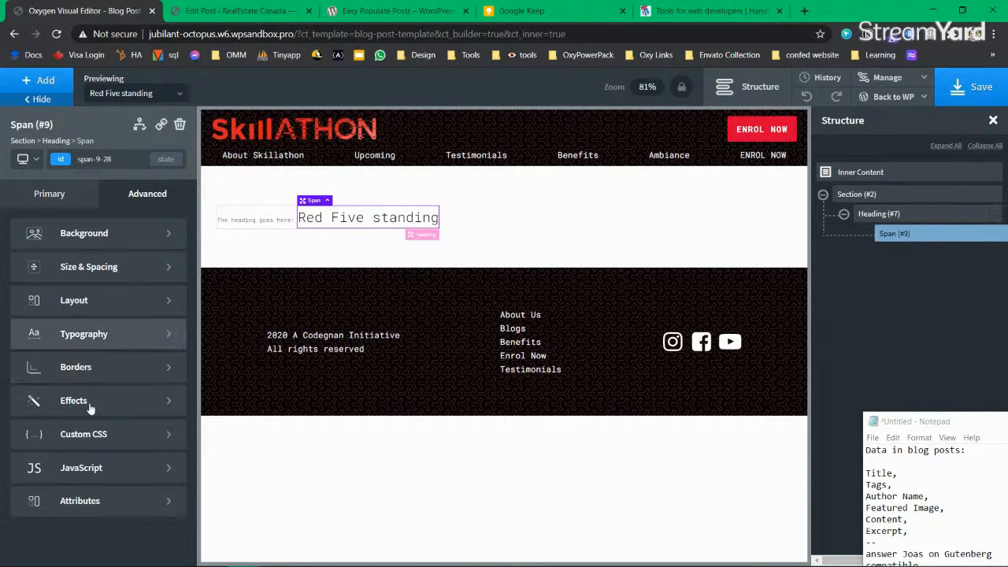
{"action": "left_click", "coordinate": [63, 333]}
{"action": "scroll", "coordinate": [59, 448], "scroll_direction": "down", "scroll_amount": 2}
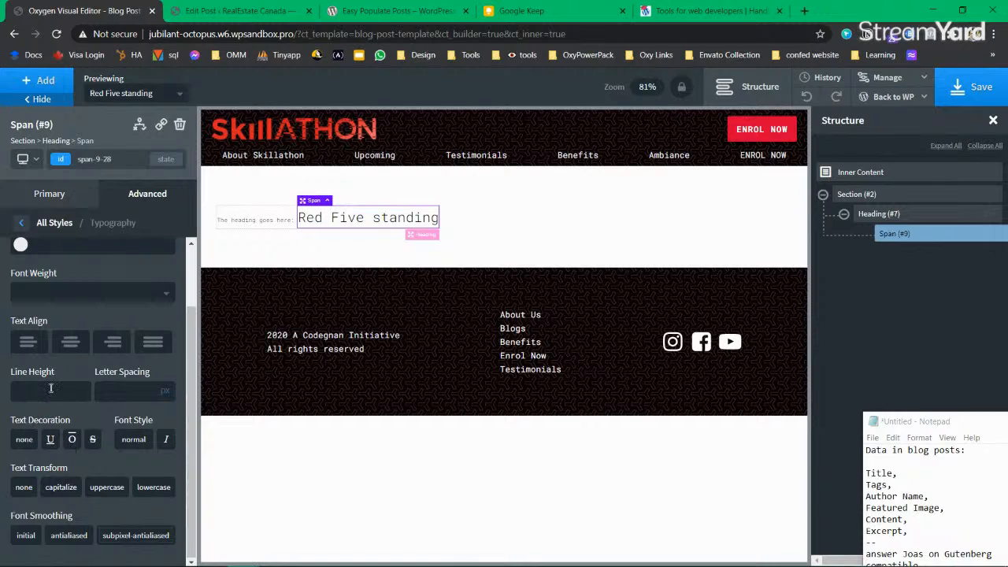
{"action": "scroll", "coordinate": [50, 389], "scroll_direction": "up", "scroll_amount": 2}
{"action": "left_click", "coordinate": [45, 203]}
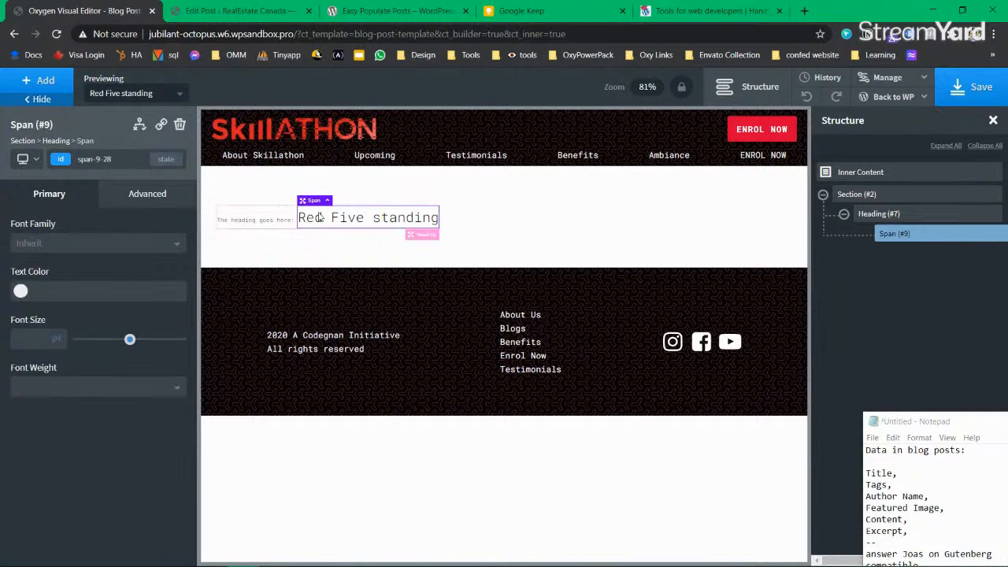
Step: Check the title shortcode in the heading text, then save the template
{"action": "double_click", "coordinate": [346, 219]}
{"action": "left_click_drag", "start_coordinate": [298, 211], "coordinate": [370, 211]}
{"action": "left_click", "coordinate": [498, 81]}
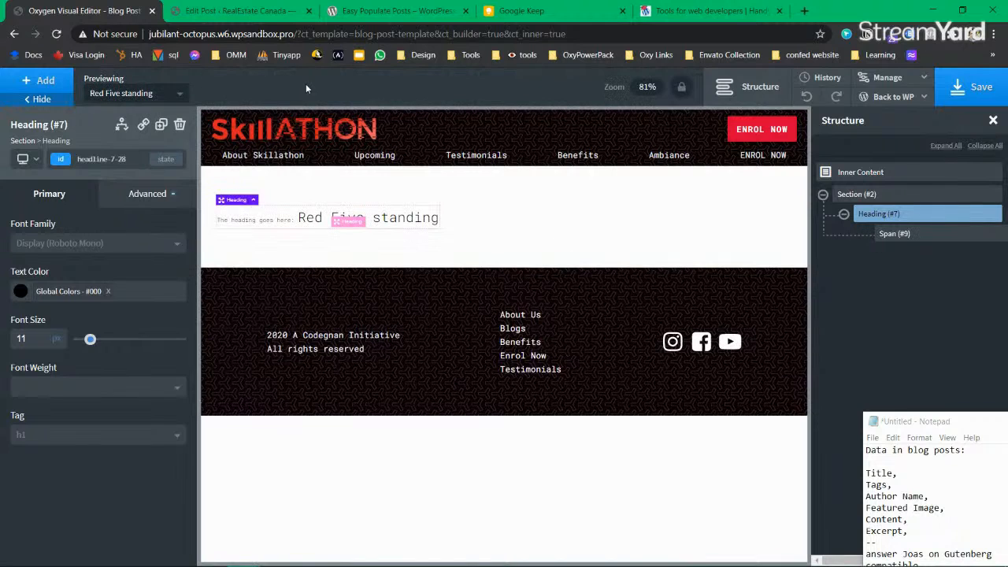
{"action": "left_click", "coordinate": [428, 236]}
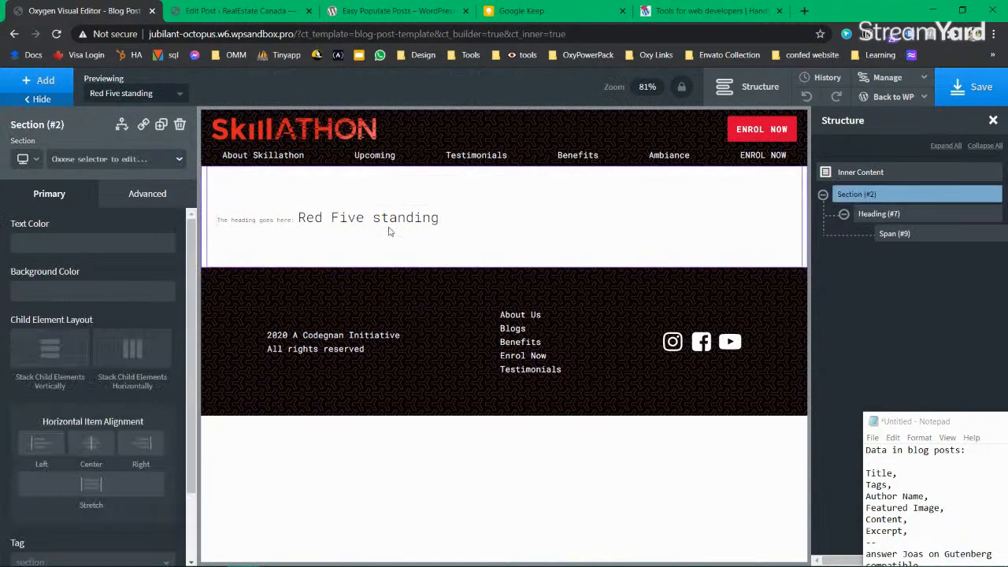
{"action": "left_click", "coordinate": [262, 217]}
{"action": "left_click", "coordinate": [957, 104]}
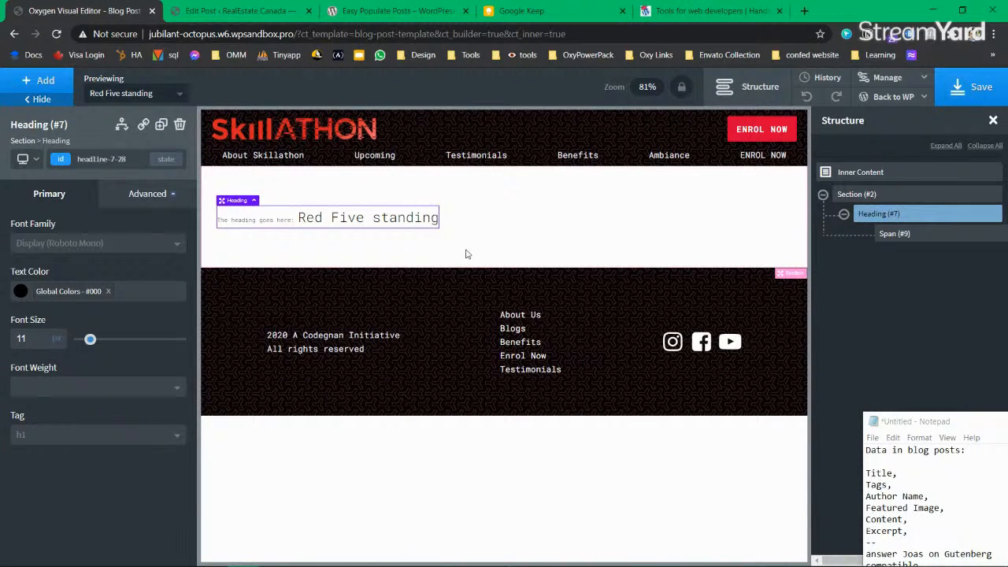
Step: Collapse the heading in Structure and bring up its options menu
{"action": "left_click", "coordinate": [944, 194]}
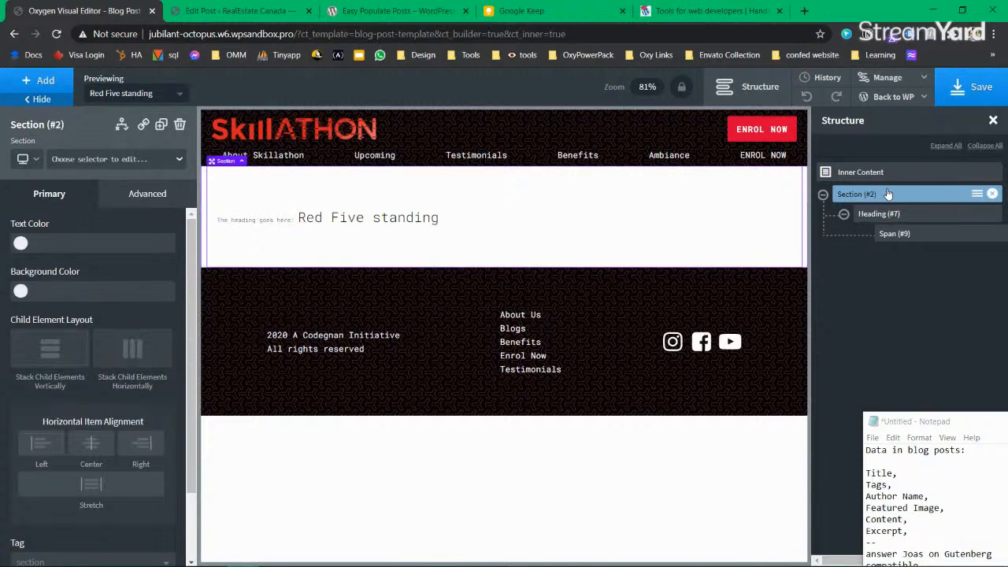
{"action": "left_click", "coordinate": [843, 213]}
{"action": "left_click", "coordinate": [880, 215]}
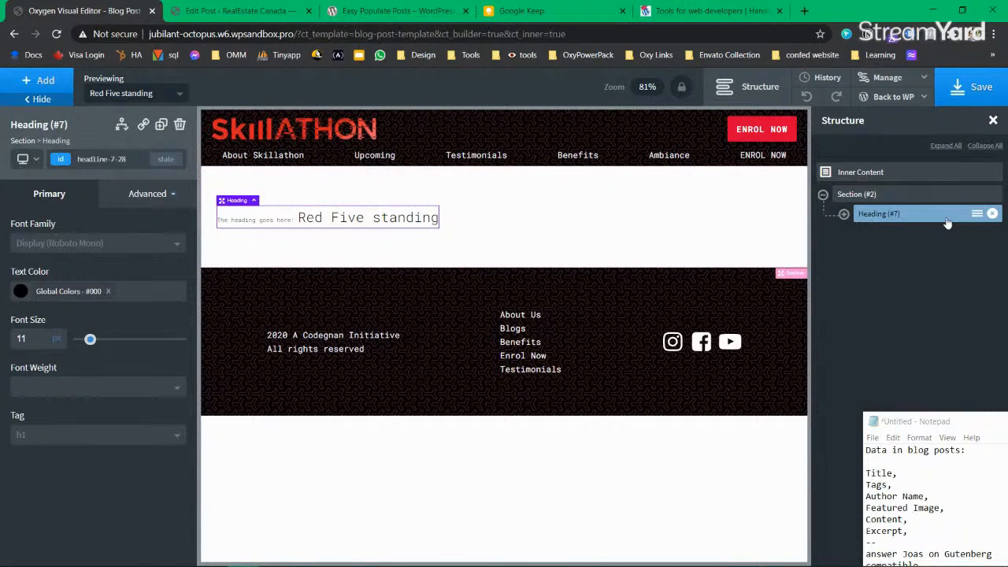
{"action": "left_click", "coordinate": [976, 213]}
Step: Wrap the heading in a Div and rename the Div 'wrapperforheading'
{"action": "left_click", "coordinate": [903, 260]}
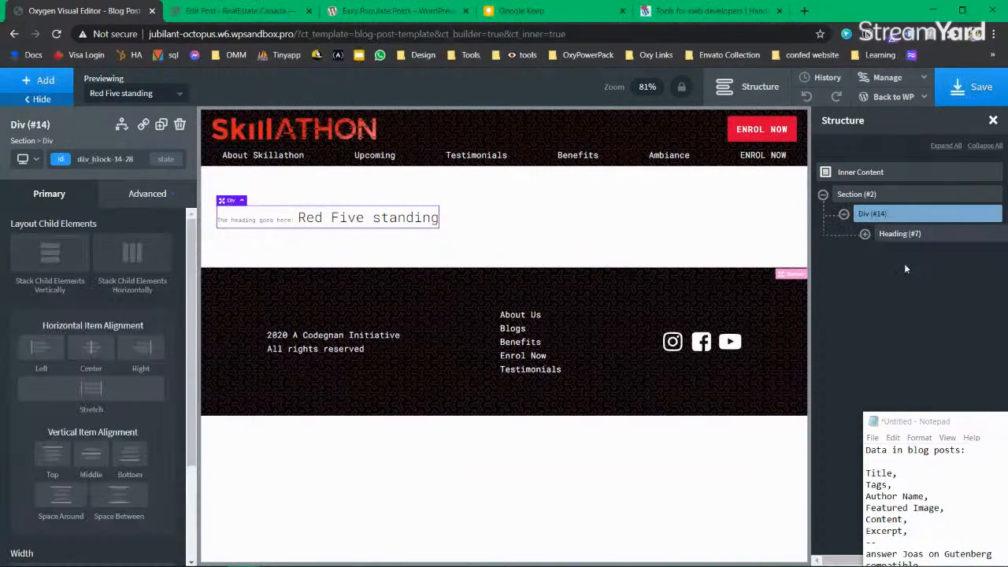
{"action": "left_click", "coordinate": [976, 214]}
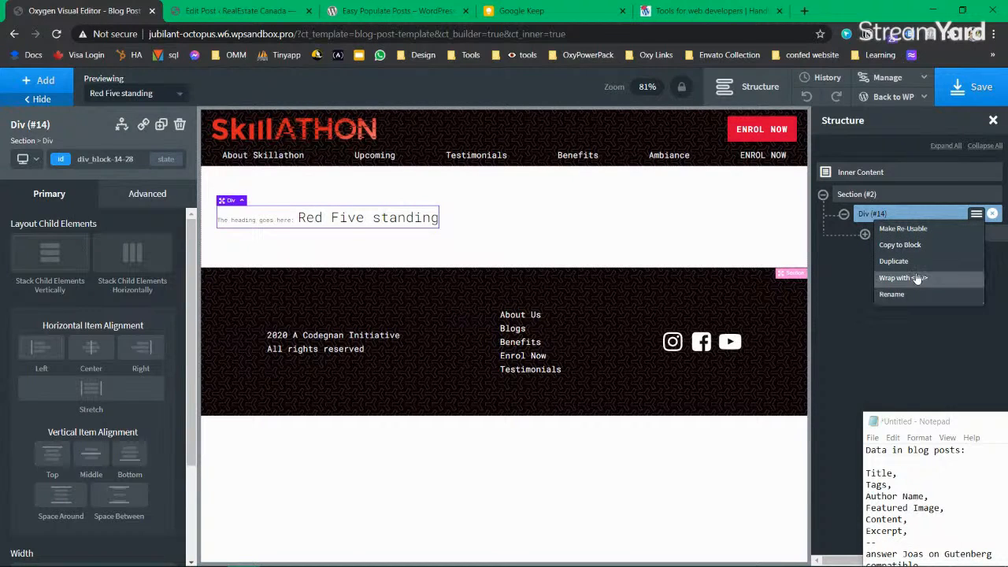
{"action": "left_click", "coordinate": [911, 293]}
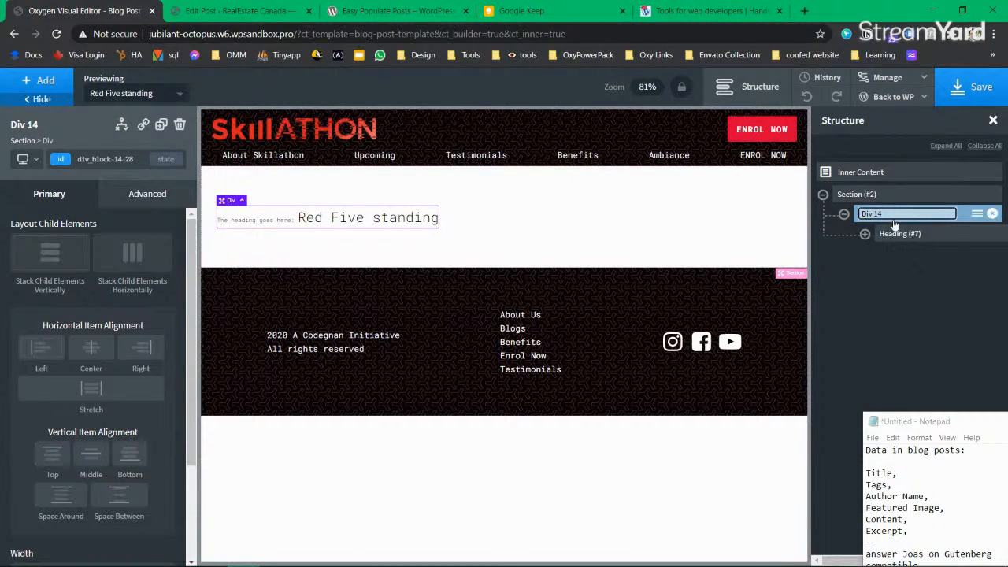
{"action": "type", "text": "wrapper"}
{"action": "key", "text": "BackSpace"}
{"action": "type", "text": "ford"}
{"action": "key", "text": "BackSpace"}
{"action": "type", "text": "erforheading"}
{"action": "key", "text": "Return"}
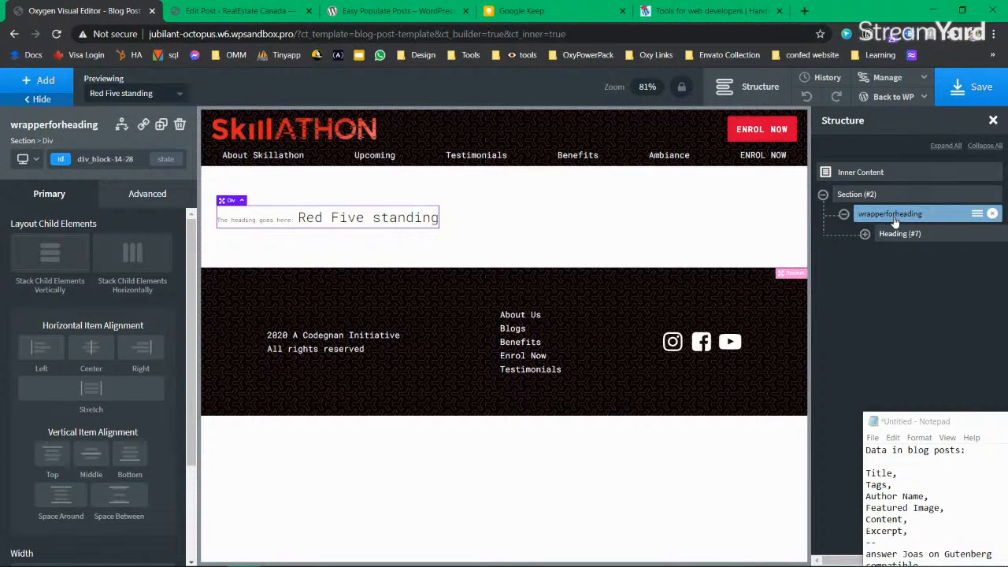
{"action": "left_click", "coordinate": [843, 214]}
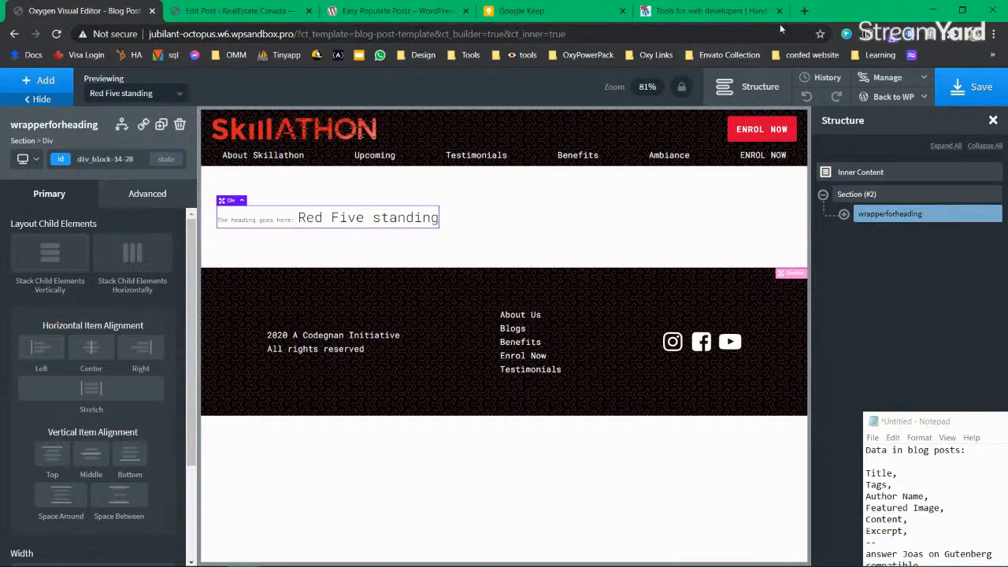
Step: Open learnwp.codegnan.com in a new browser tab
{"action": "left_click", "coordinate": [804, 11]}
{"action": "type", "text": "learnwp.codegnan.com"}
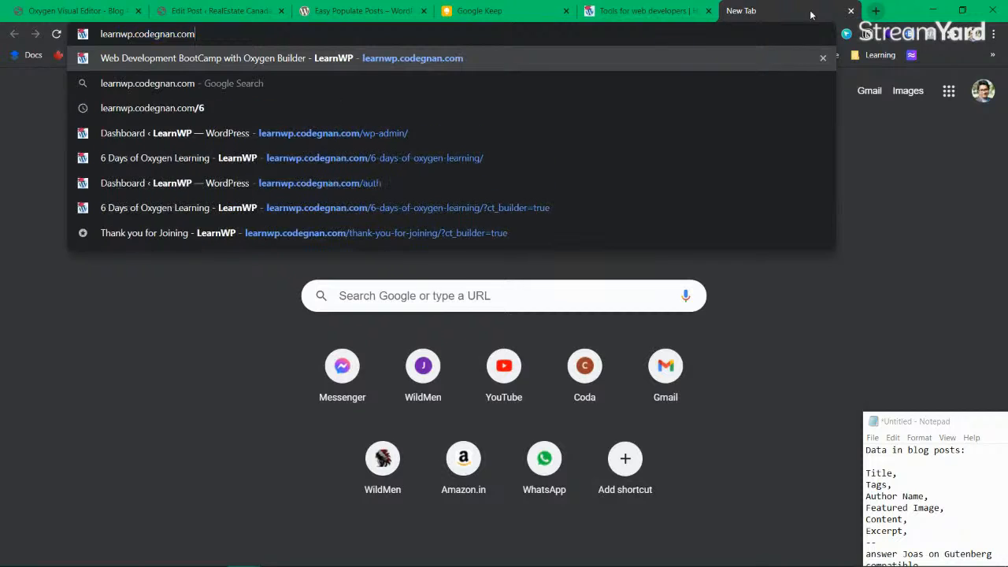
{"action": "key", "text": "Return"}
{"action": "left_click", "coordinate": [190, 31]}
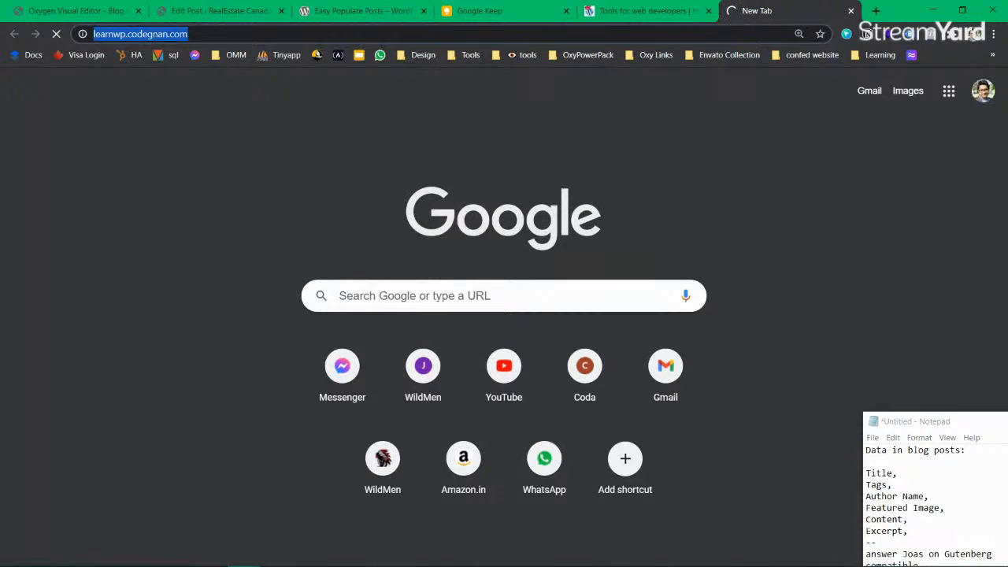
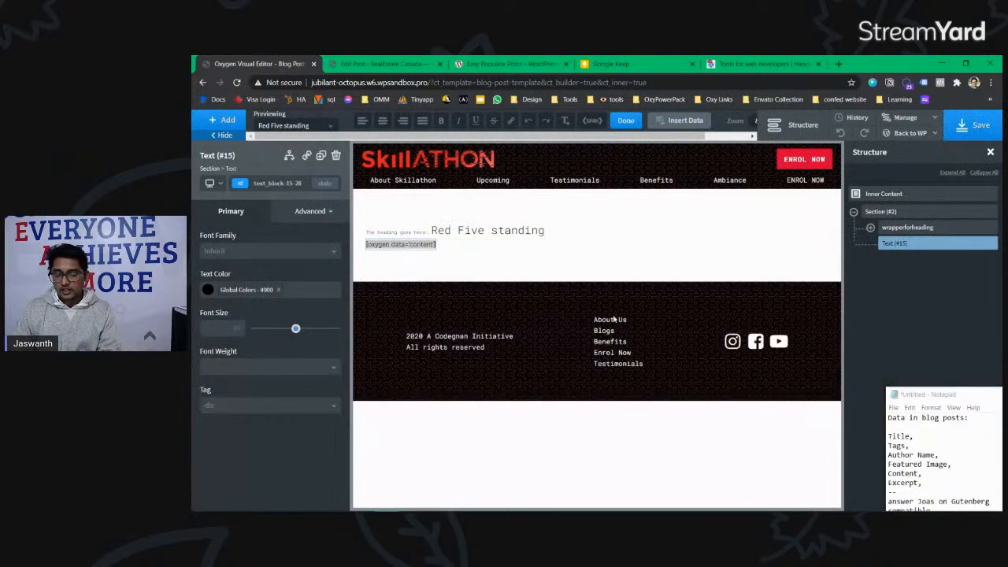
Step: Delete the old paragraph text element below the heading
{"action": "left_click", "coordinate": [655, 220]}
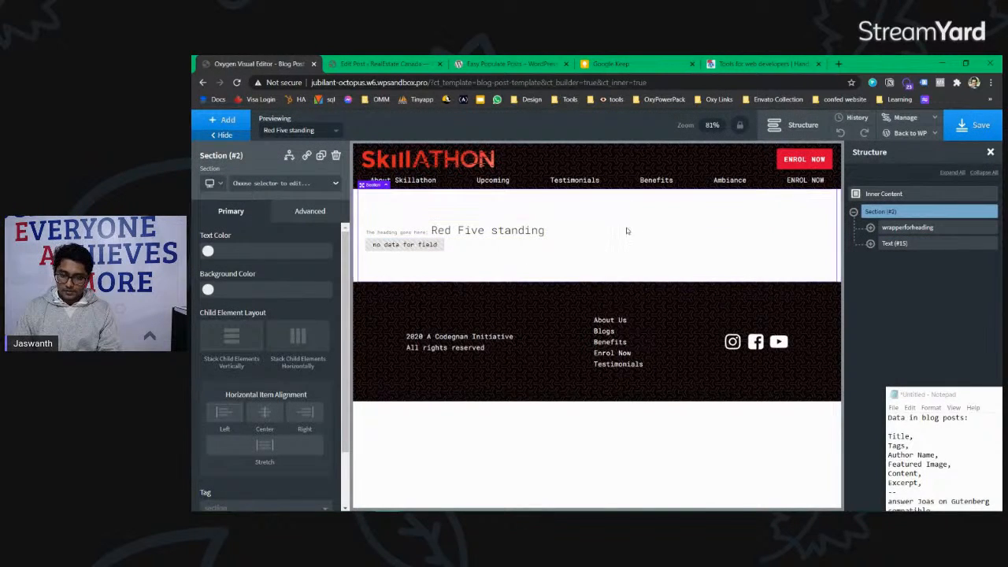
{"action": "left_click", "coordinate": [549, 325]}
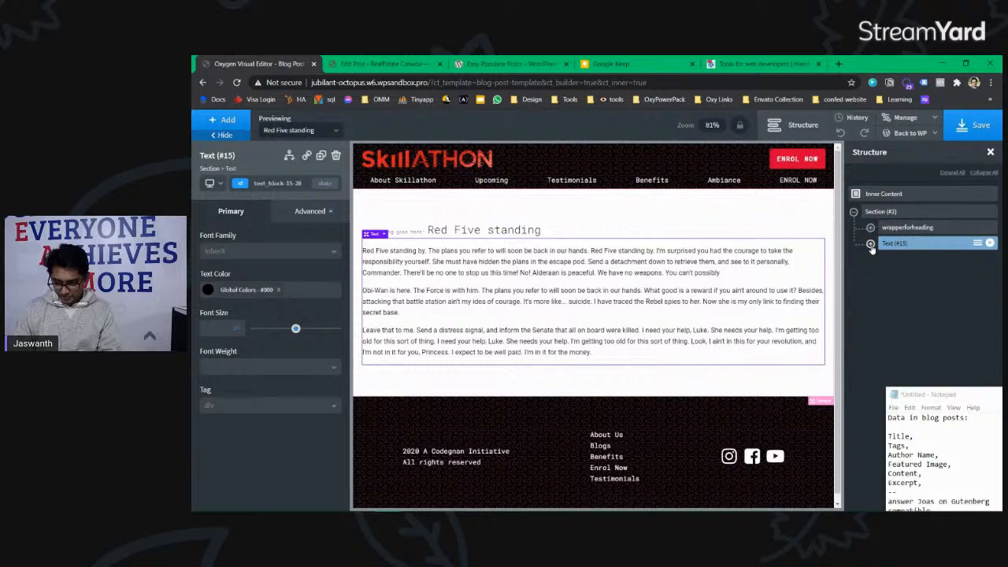
{"action": "left_click", "coordinate": [989, 244]}
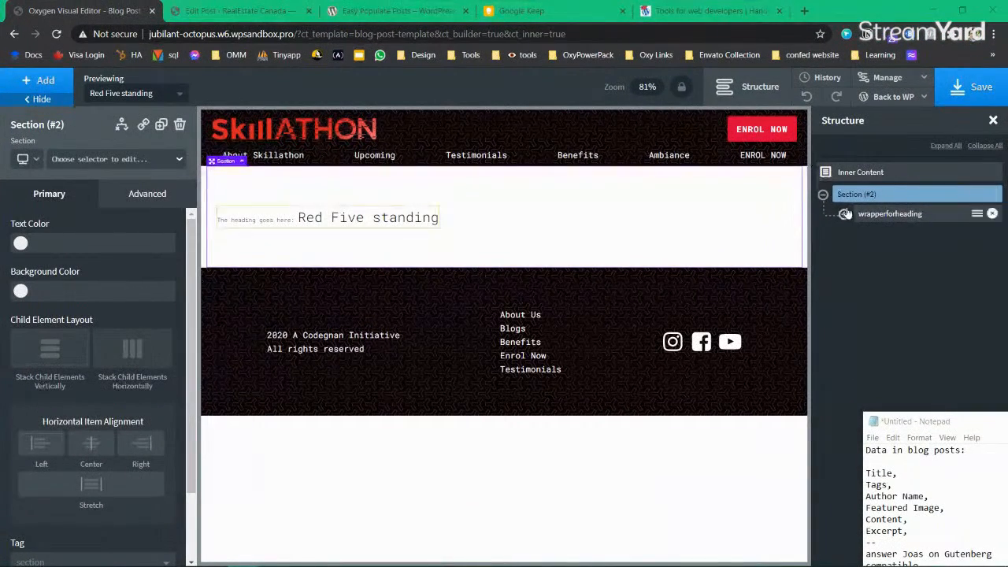
Step: Add a WordPress Dynamic Data Content element below the Red Five standing heading
{"action": "left_click", "coordinate": [40, 80]}
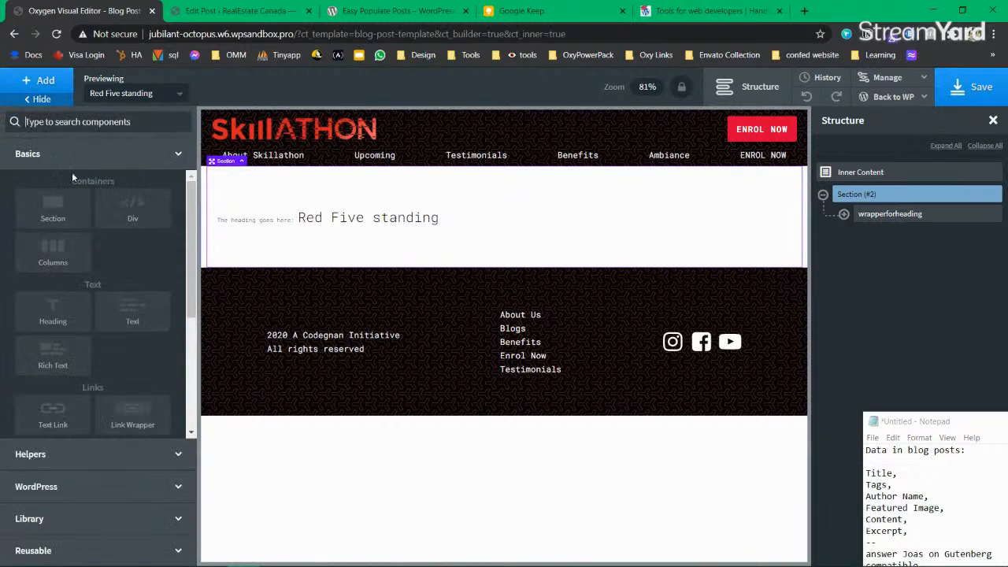
{"action": "type", "text": "Ag"}
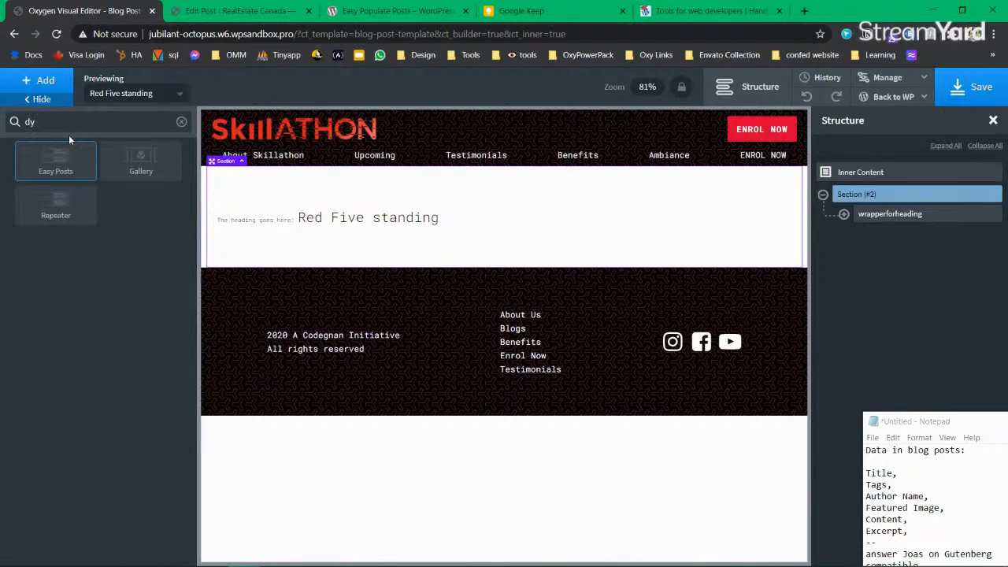
{"action": "key", "text": "BackSpace"}
{"action": "key", "text": "BackSpace"}
{"action": "scroll", "coordinate": [126, 299], "scroll_direction": "down", "scroll_amount": 5}
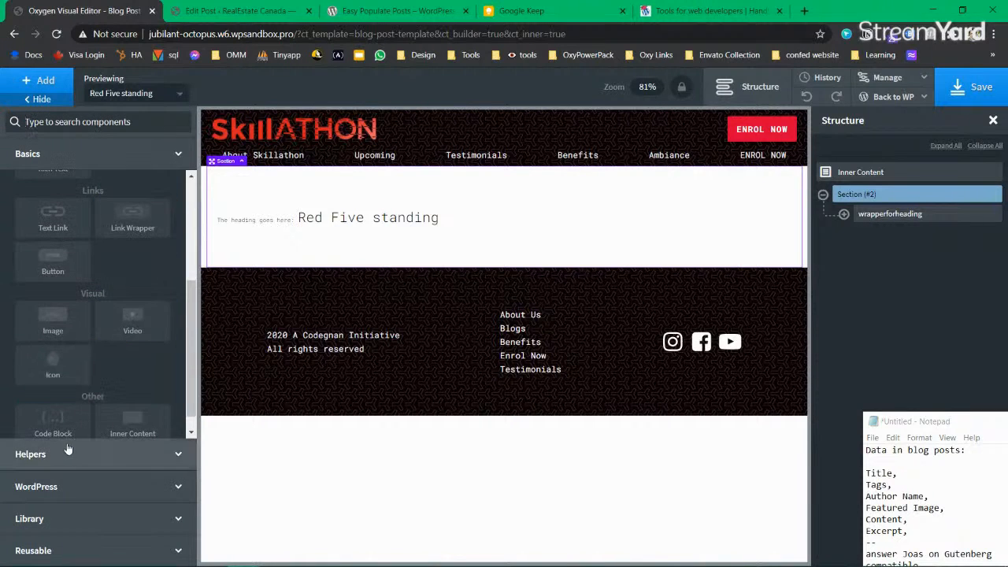
{"action": "left_click", "coordinate": [79, 488]}
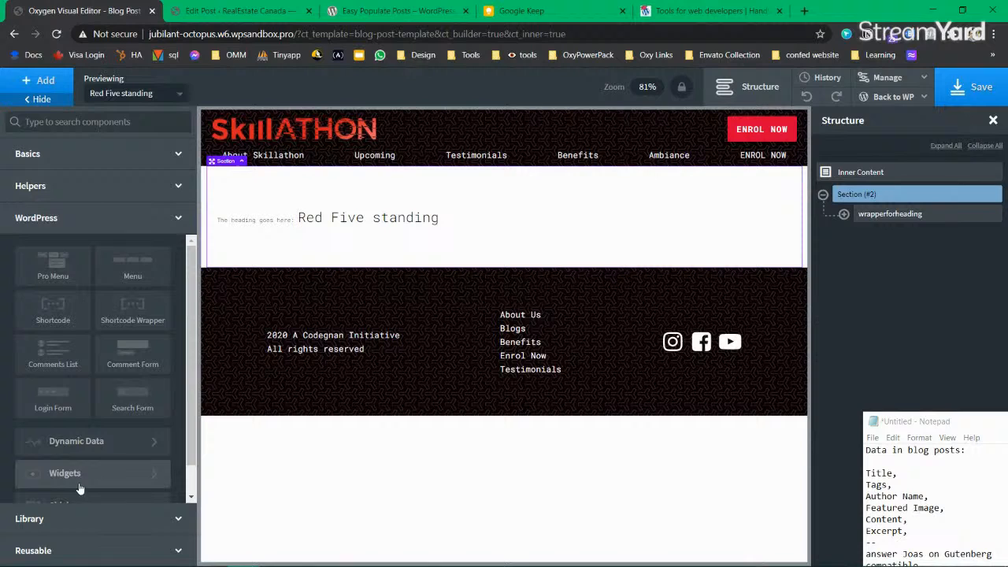
{"action": "scroll", "coordinate": [58, 417], "scroll_direction": "down", "scroll_amount": 1}
{"action": "left_click", "coordinate": [76, 410]}
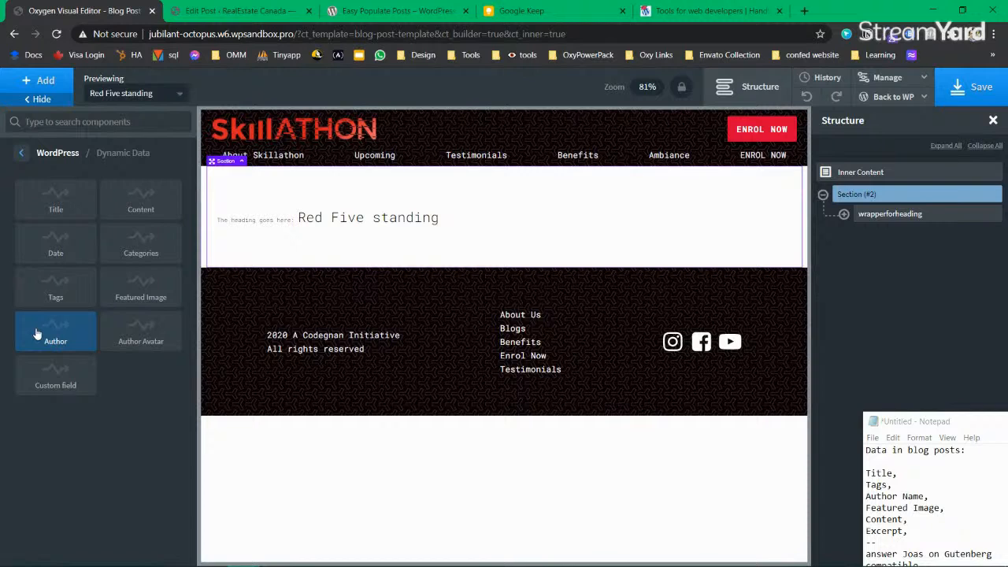
{"action": "left_click", "coordinate": [141, 204]}
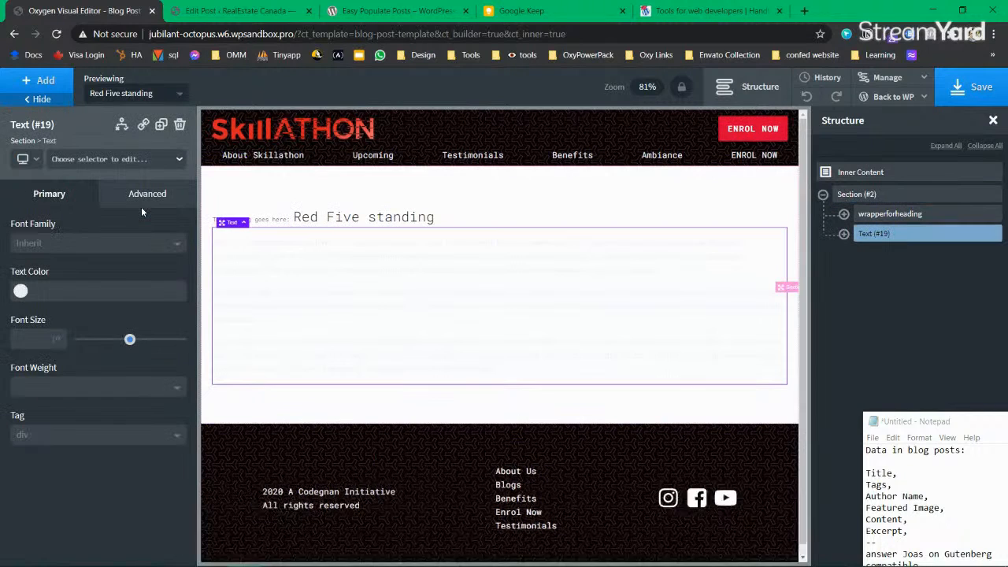
Step: Set the content text colour to the black global colour #000
{"action": "left_click", "coordinate": [843, 234]}
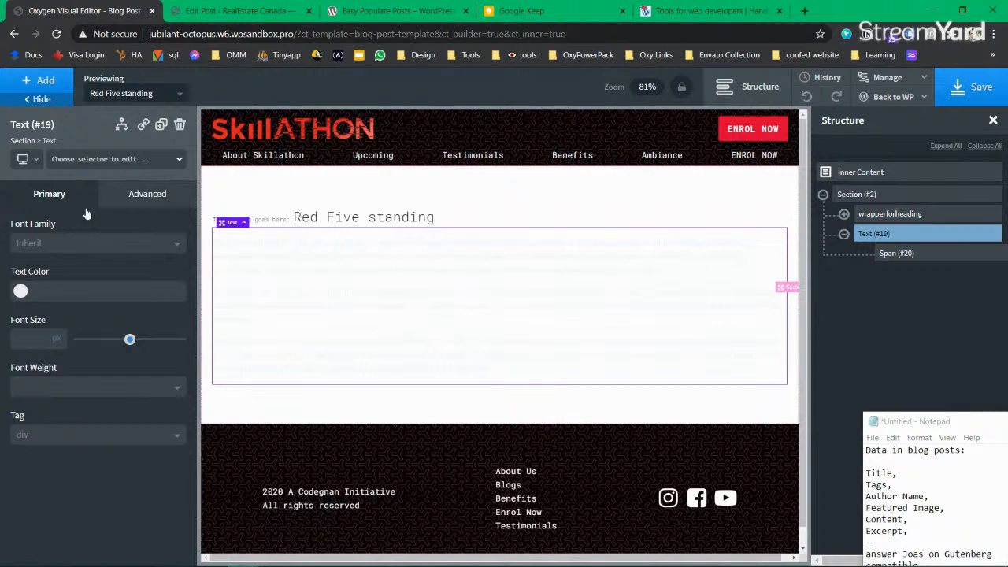
{"action": "left_click", "coordinate": [21, 292]}
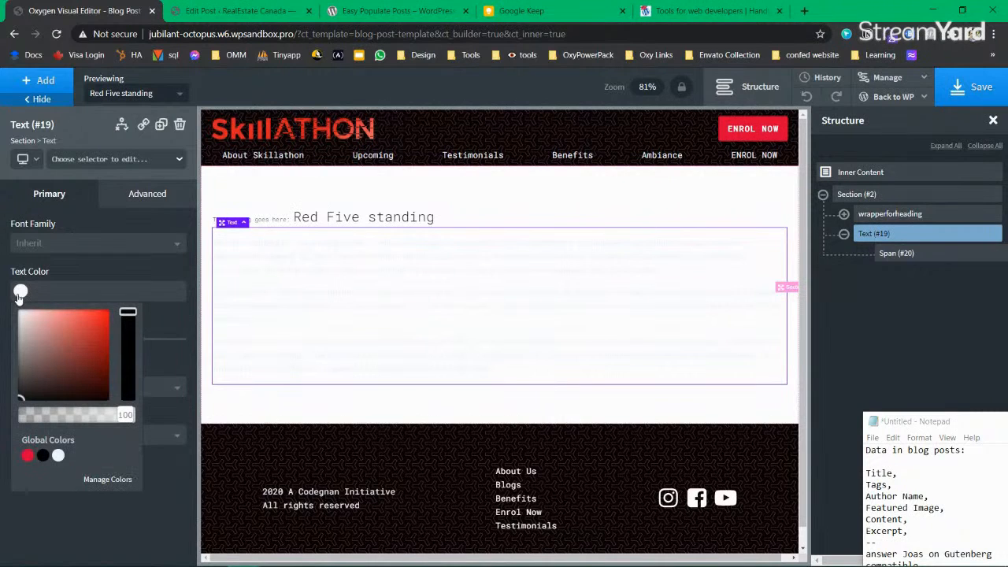
{"action": "left_click", "coordinate": [43, 455]}
{"action": "left_click", "coordinate": [22, 293]}
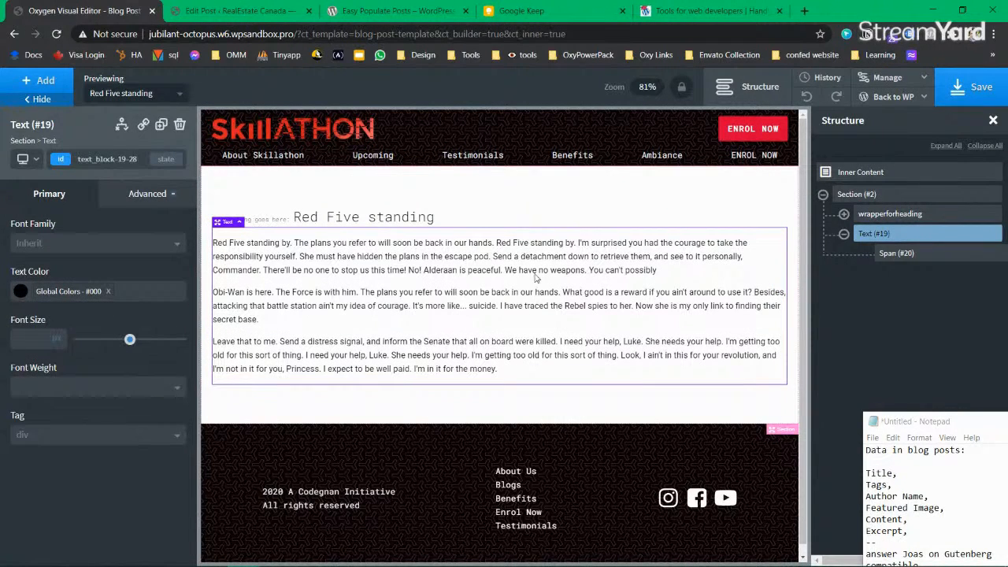
{"action": "left_click", "coordinate": [144, 201]}
Step: Give the content text letter spacing 1.1 and line height 2 under Typography
{"action": "left_click", "coordinate": [83, 331]}
{"action": "left_click", "coordinate": [120, 469]}
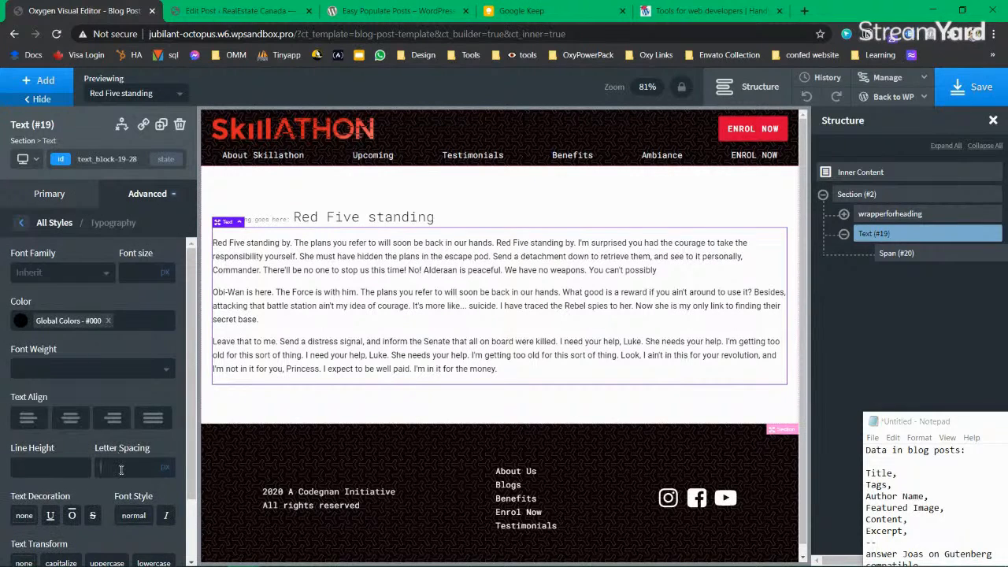
{"action": "type", "text": "1.1"}
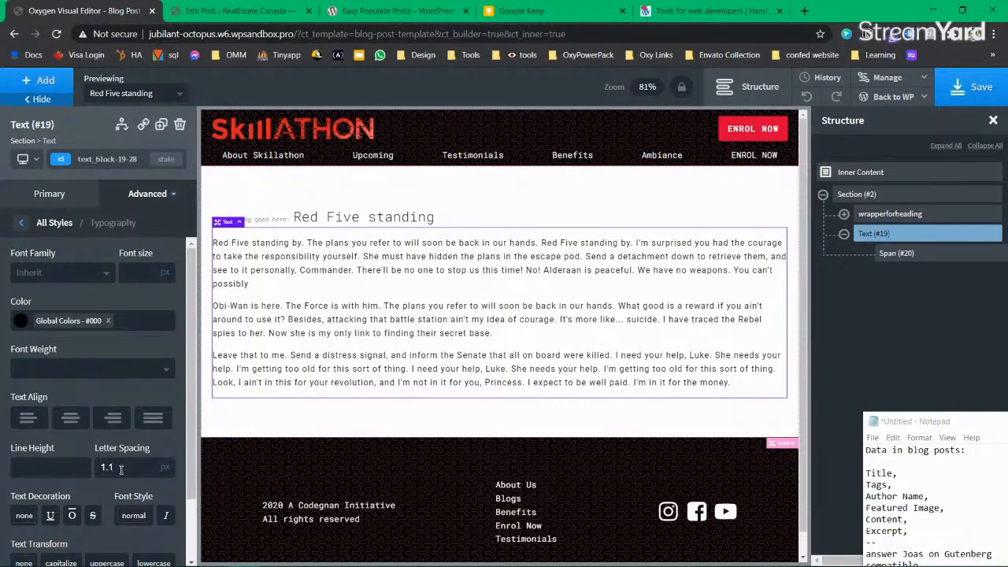
{"action": "left_click", "coordinate": [53, 475]}
{"action": "type", "text": "1.2"}
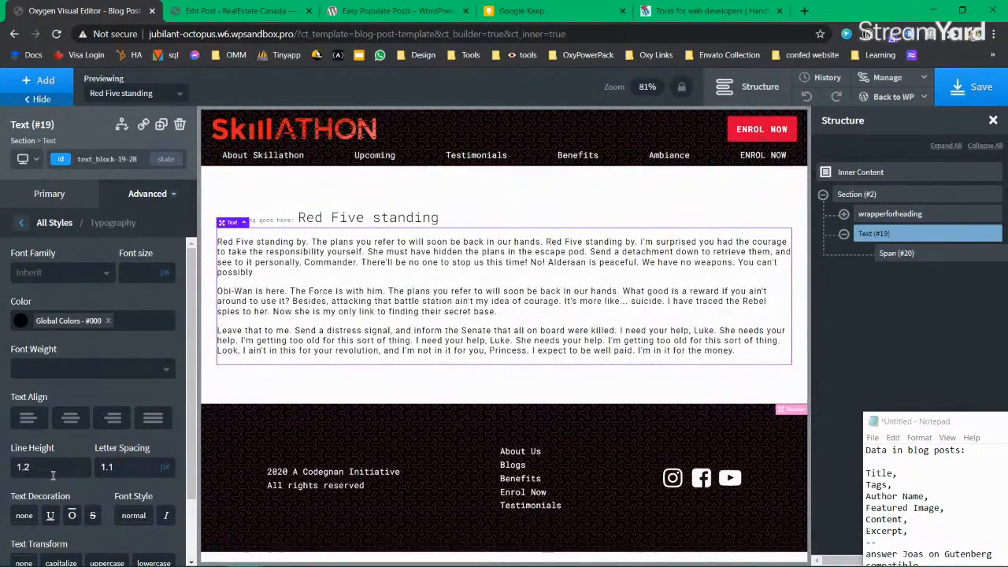
{"action": "key", "text": "BackSpace"}
{"action": "key", "text": "BackSpace"}
{"action": "type", "text": "2"}
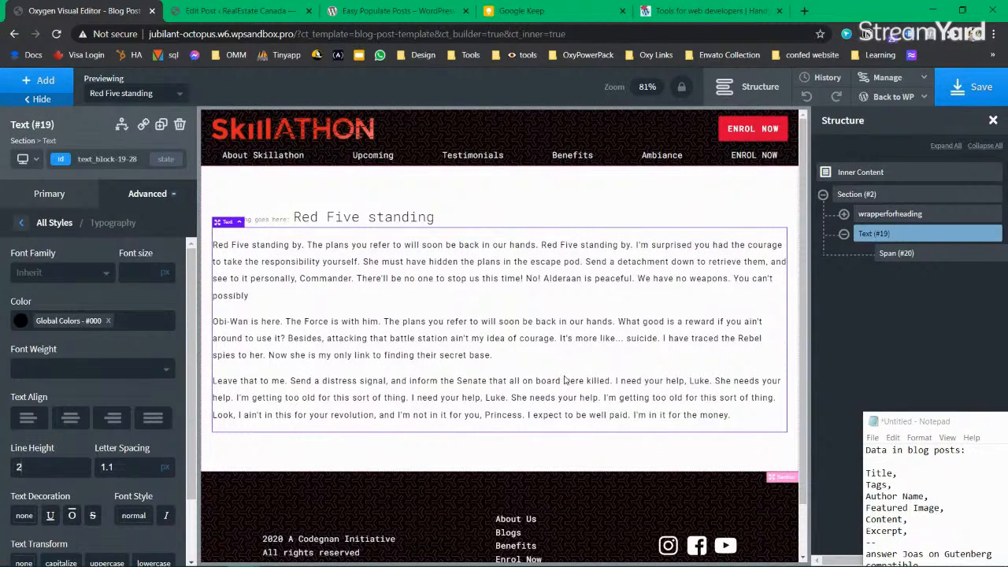
{"action": "scroll", "coordinate": [56, 457], "scroll_direction": "down", "scroll_amount": 2}
{"action": "scroll", "coordinate": [55, 457], "scroll_direction": "up", "scroll_amount": 2}
Step: Save the template and review the heading, content and section in the Structure panel
{"action": "left_click", "coordinate": [42, 195]}
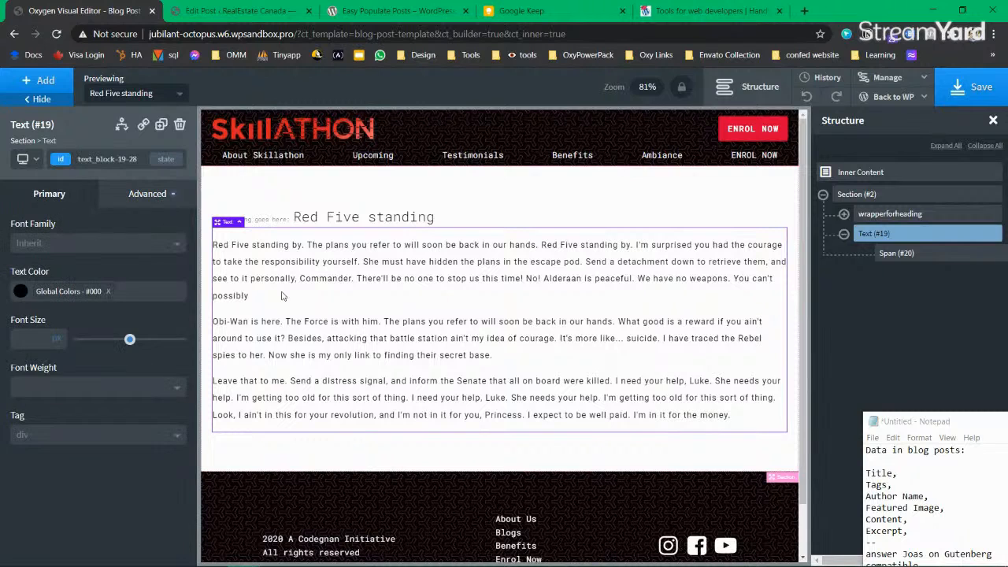
{"action": "left_click", "coordinate": [970, 93]}
{"action": "left_click", "coordinate": [843, 233]}
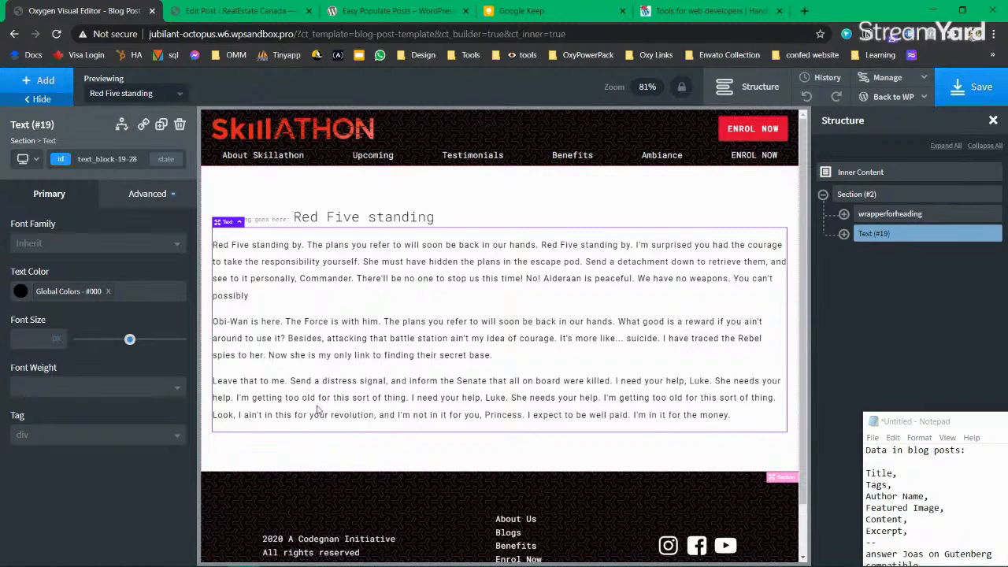
{"action": "left_click", "coordinate": [378, 220]}
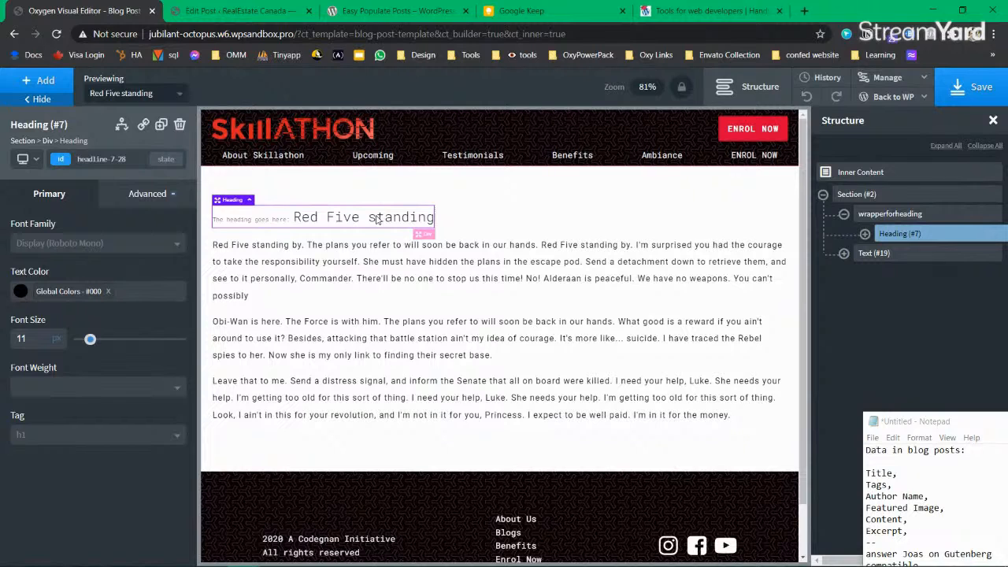
{"action": "left_click", "coordinate": [843, 213]}
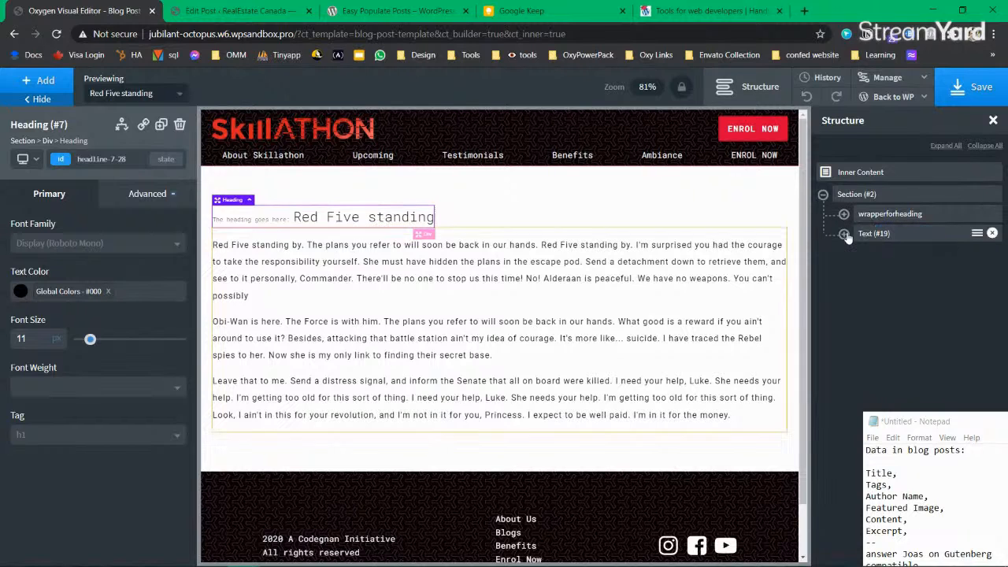
{"action": "left_click", "coordinate": [892, 234]}
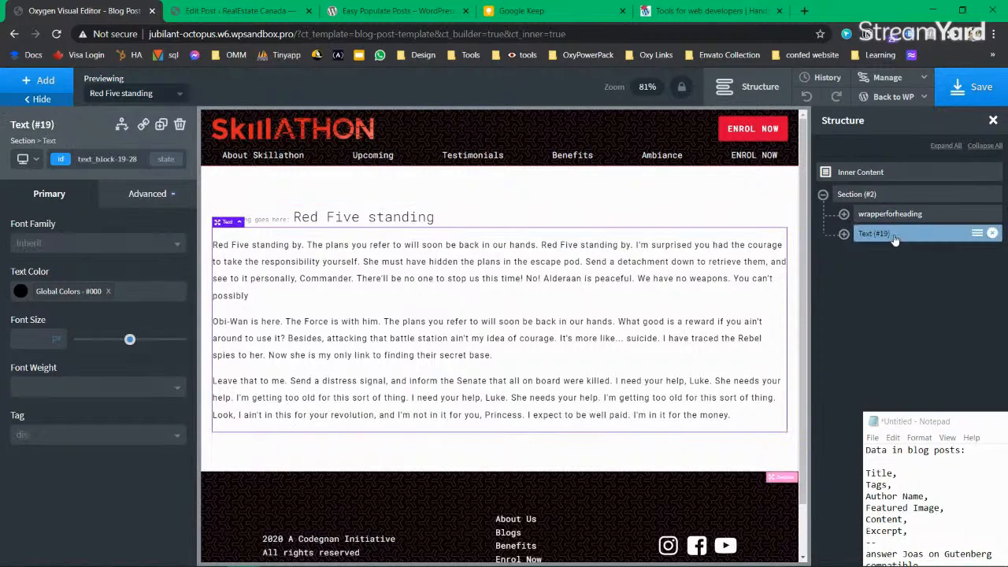
{"action": "left_click", "coordinate": [866, 194]}
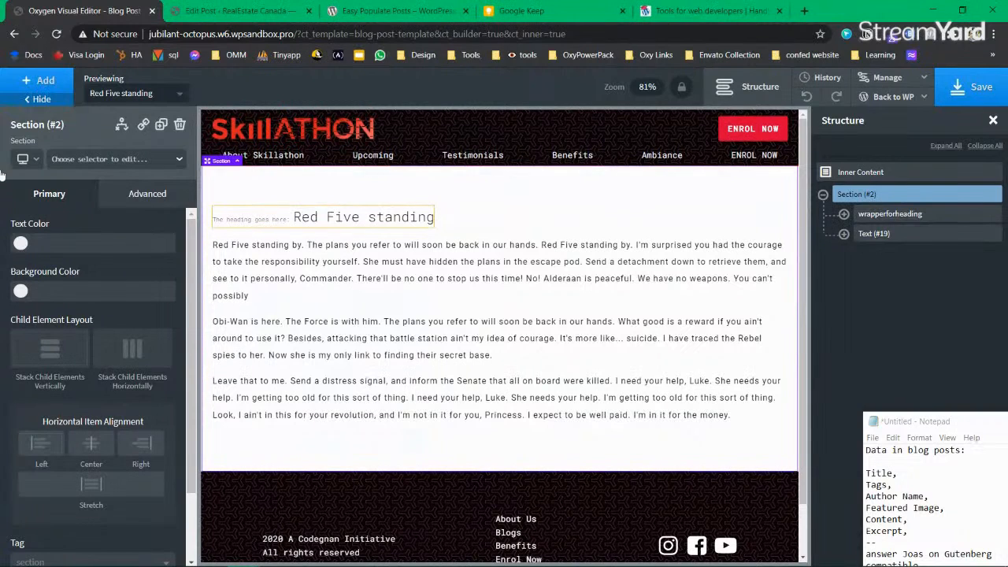
{"action": "left_click", "coordinate": [890, 234]}
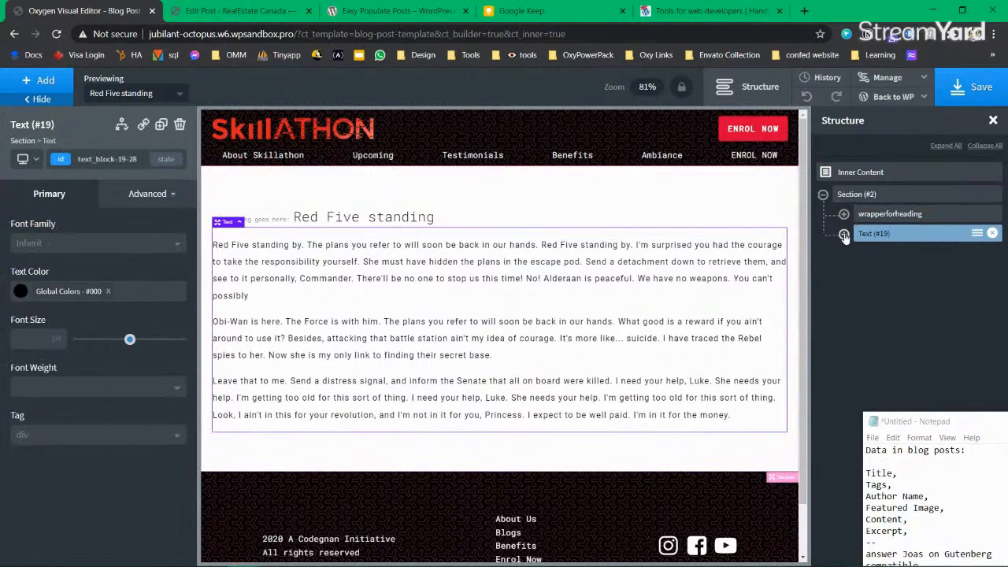
{"action": "left_click", "coordinate": [822, 194]}
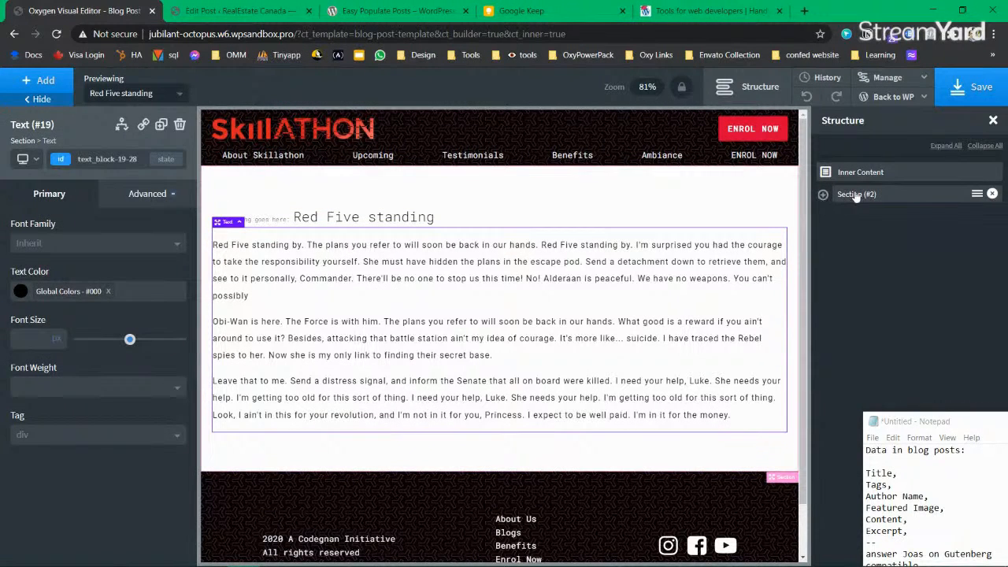
{"action": "left_click", "coordinate": [856, 195]}
Step: Add a new Section below the post content
{"action": "left_click", "coordinate": [40, 80]}
{"action": "type", "text": "ection"}
{"action": "key", "text": "ctrl+a"}
{"action": "type", "text": "se"}
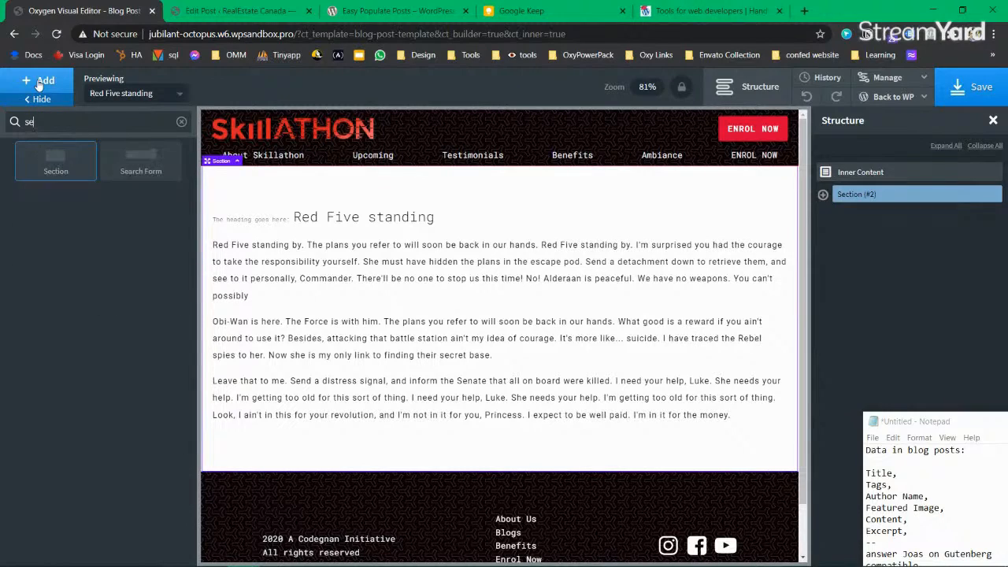
{"action": "key", "text": "Return"}
{"action": "scroll", "coordinate": [354, 425], "scroll_direction": "down", "scroll_amount": 2}
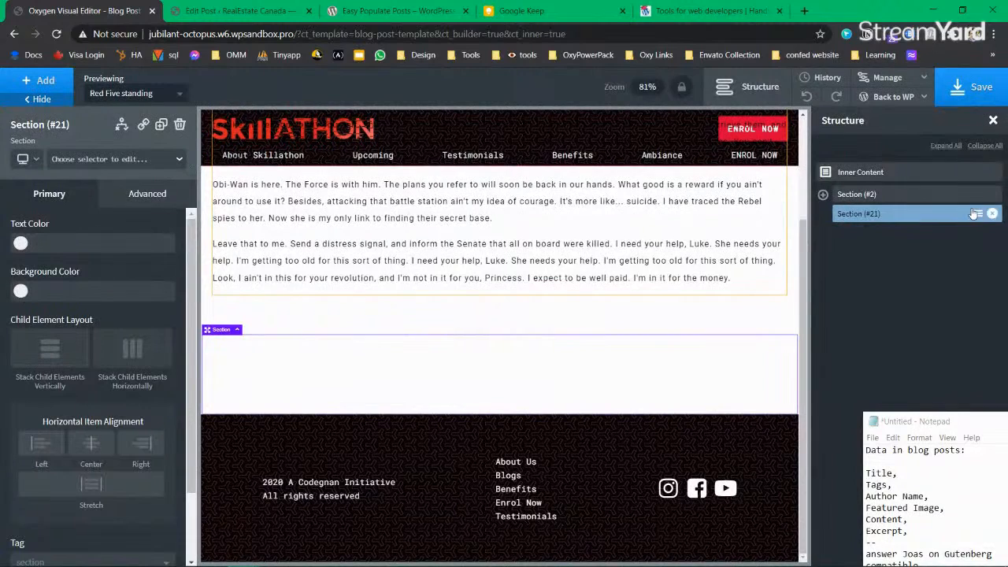
Step: Rename the new section 'authorinformation'
{"action": "left_click", "coordinate": [977, 217]}
{"action": "left_click", "coordinate": [916, 298]}
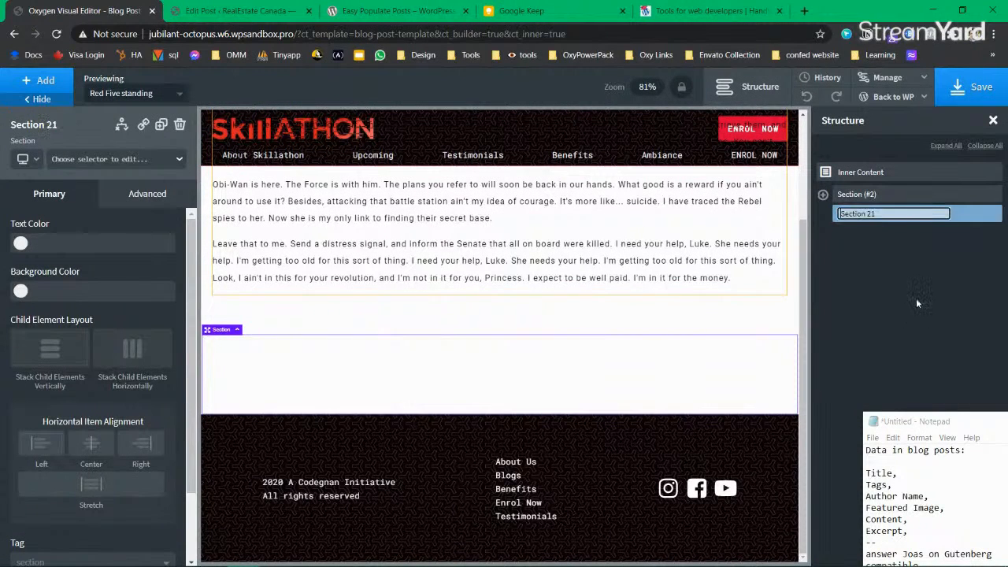
{"action": "type", "text": "author"}
{"action": "key", "text": "BackSpace"}
{"action": "type", "text": "ir"}
{"action": "key", "text": "BackSpace"}
{"action": "key", "text": "BackSpace"}
{"action": "type", "text": "orinformation"}
{"action": "key", "text": "Return"}
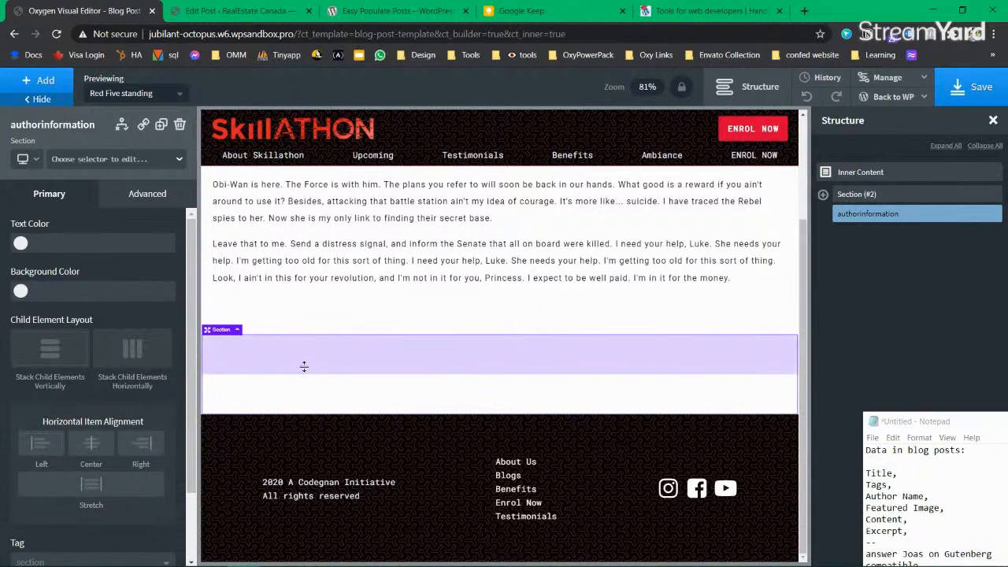
Step: Add the dynamic post Author name to the authorinformation section
{"action": "left_click", "coordinate": [43, 82]}
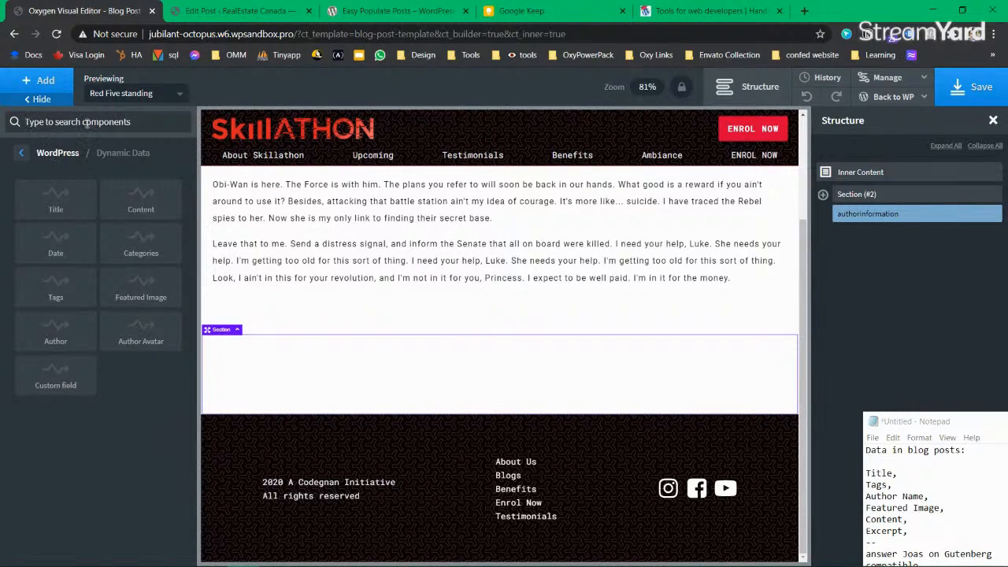
{"action": "left_click", "coordinate": [69, 341]}
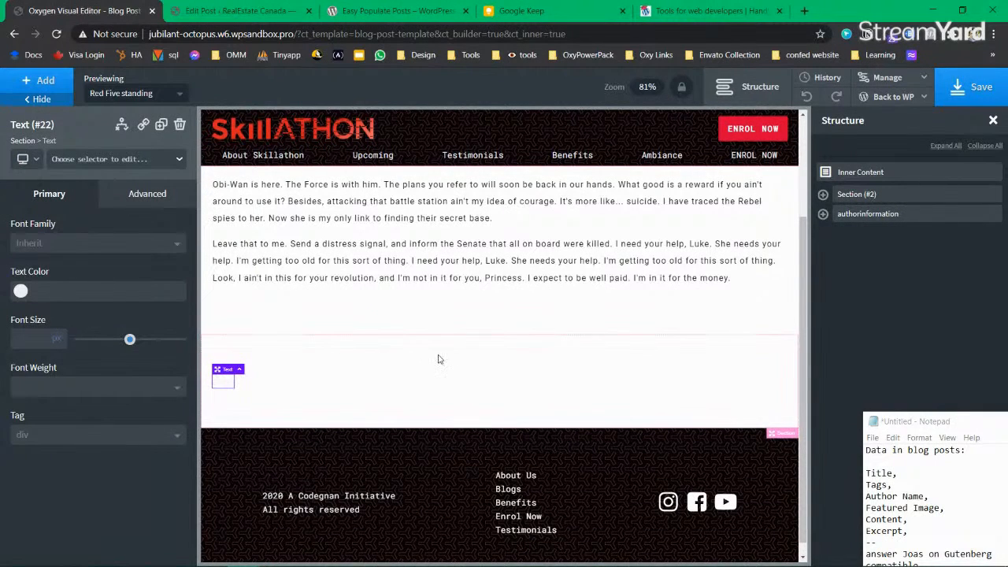
{"action": "left_click", "coordinate": [475, 426]}
{"action": "left_click", "coordinate": [223, 382]}
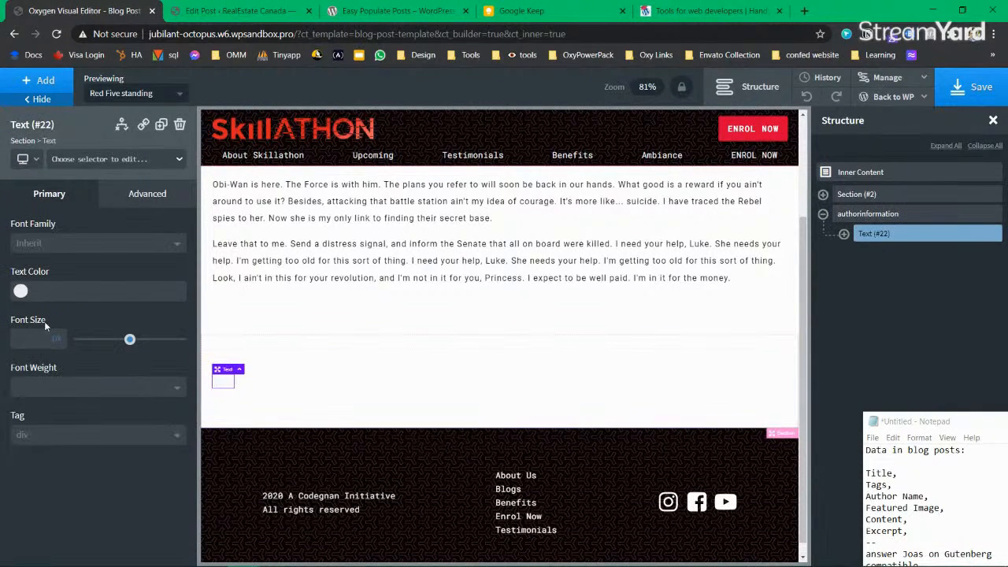
{"action": "left_click", "coordinate": [22, 292]}
{"action": "left_click", "coordinate": [223, 384]}
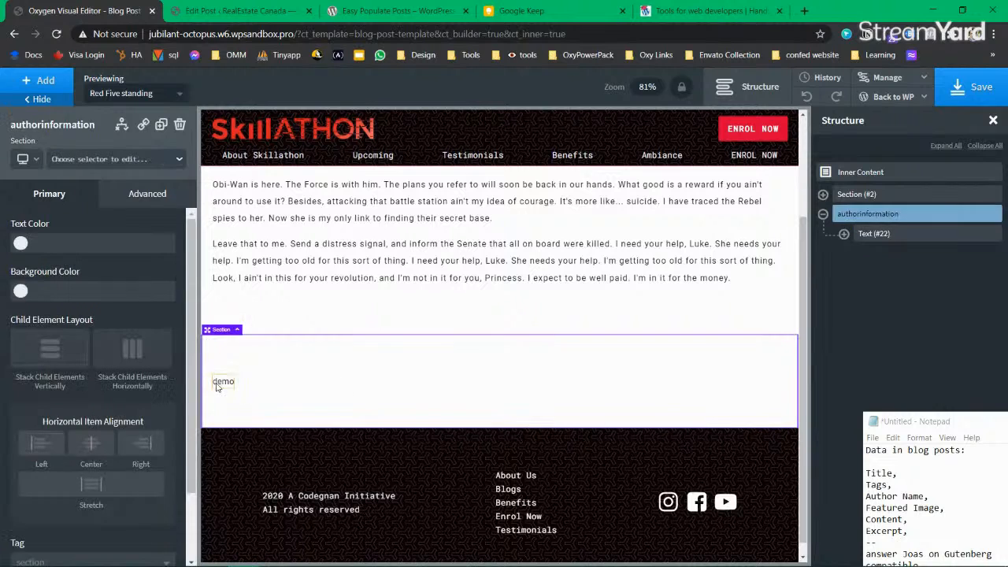
{"action": "left_click", "coordinate": [223, 382]}
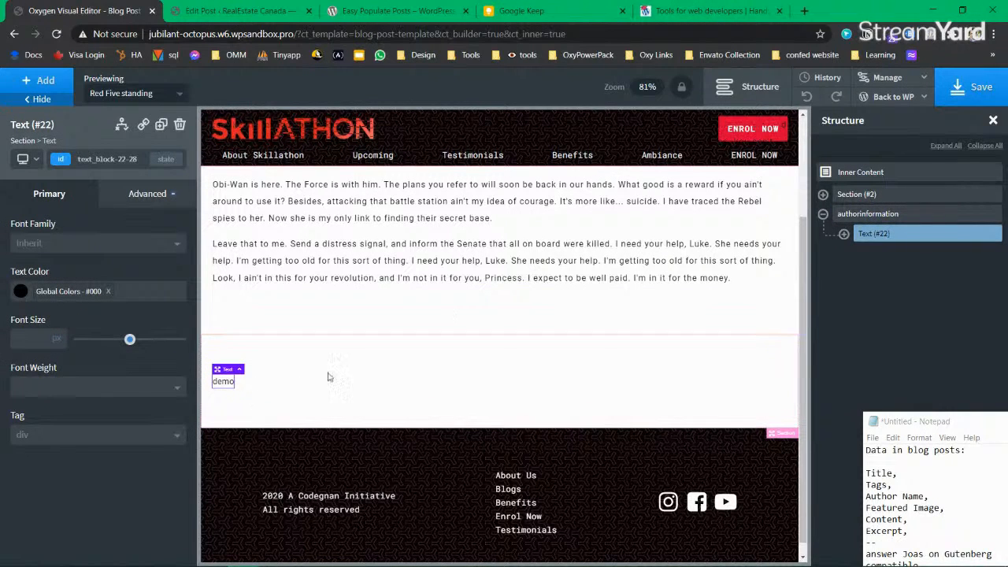
{"action": "left_click", "coordinate": [843, 234]}
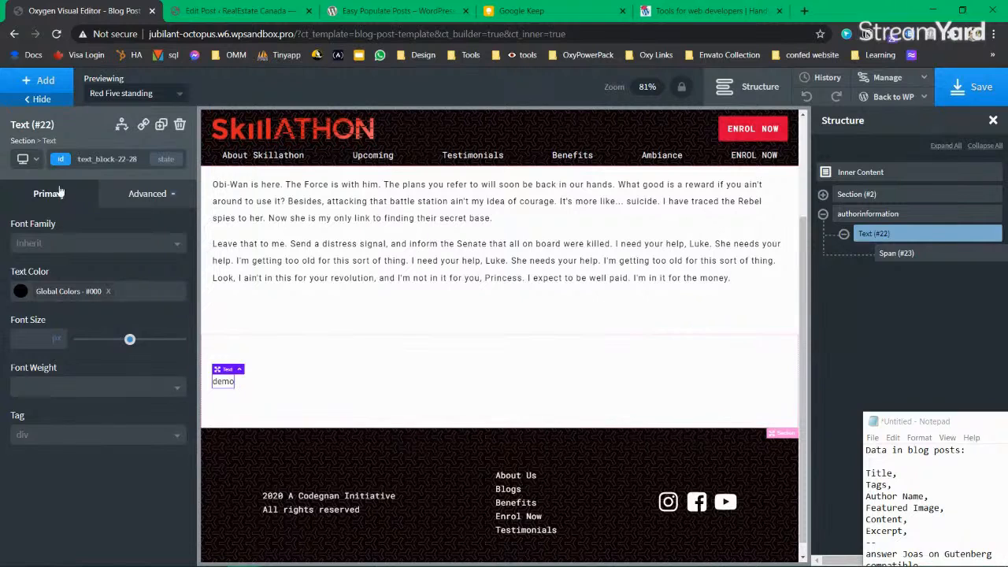
{"action": "left_click", "coordinate": [843, 234]}
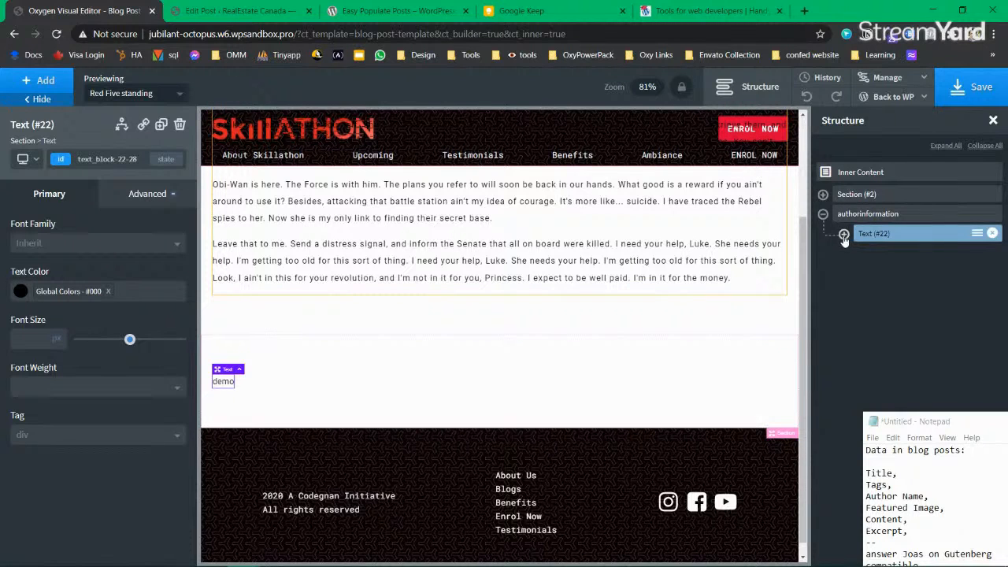
Step: Add the dynamic Author Avatar to the authorinformation section
{"action": "left_click", "coordinate": [858, 216]}
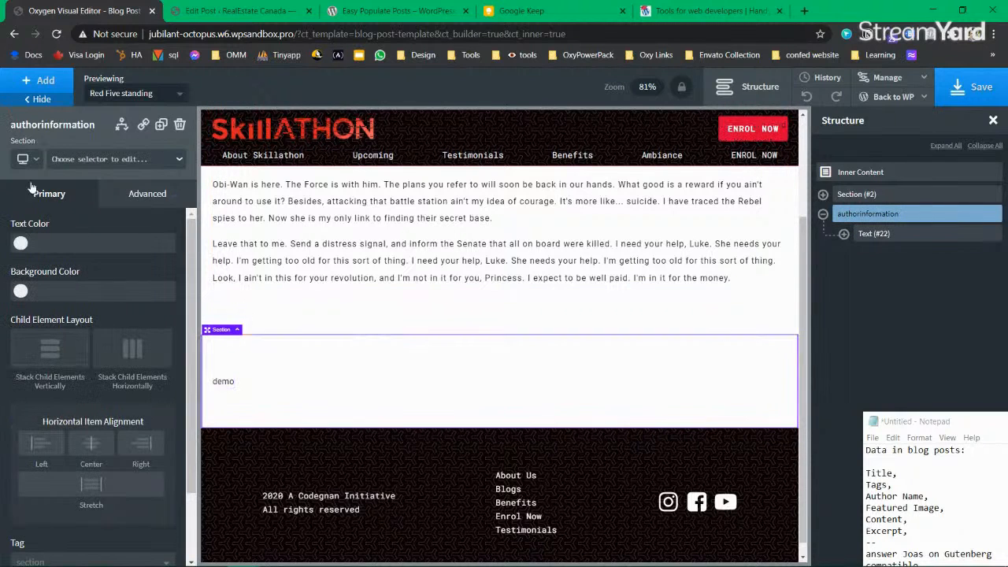
{"action": "left_click", "coordinate": [49, 81]}
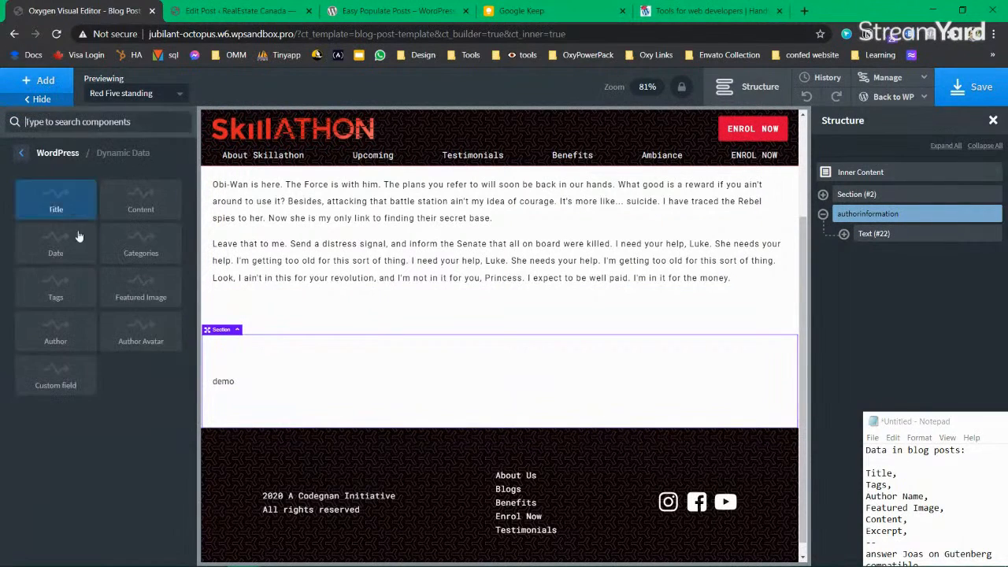
{"action": "left_click", "coordinate": [149, 337]}
{"action": "left_click", "coordinate": [275, 409]}
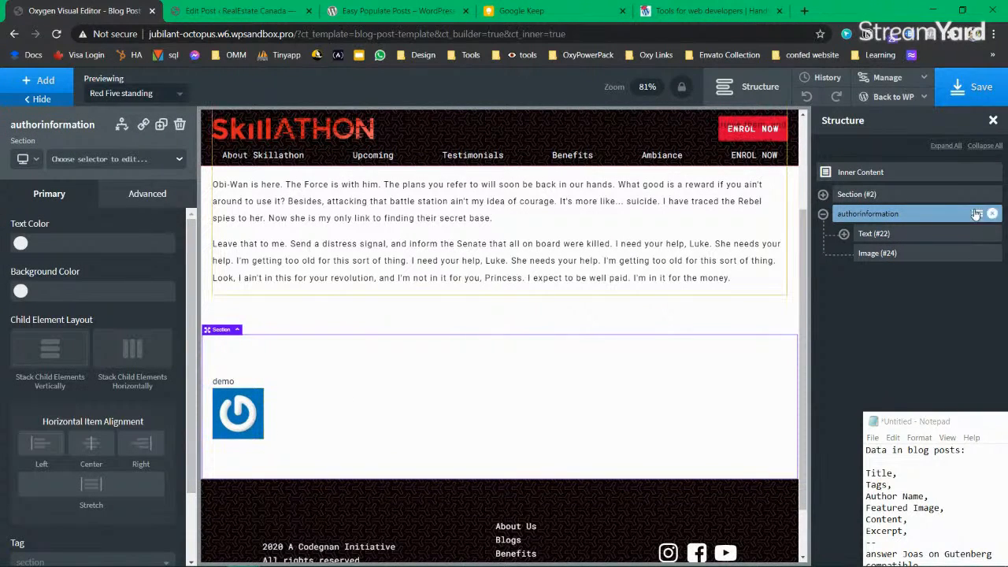
{"action": "left_click", "coordinate": [843, 234]}
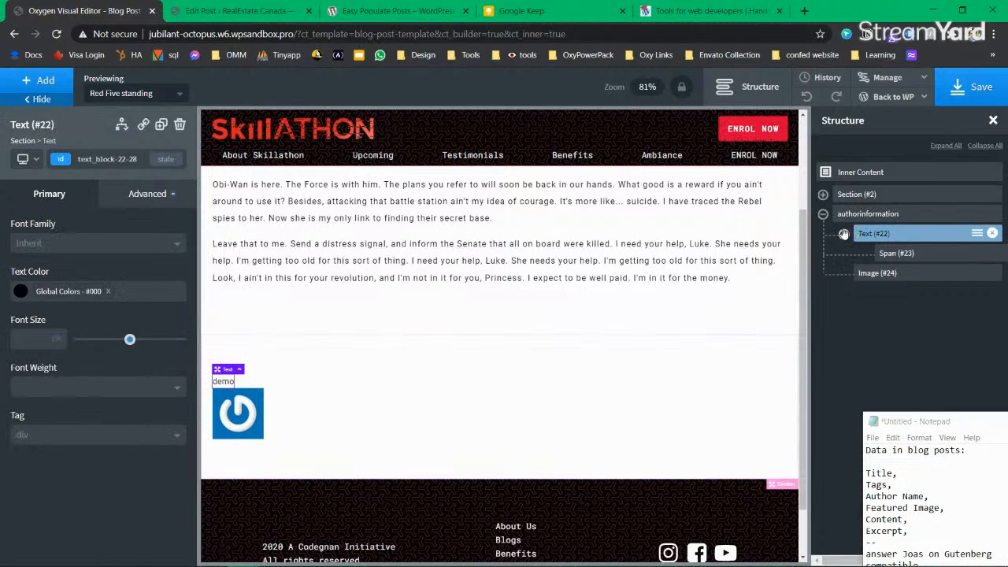
{"action": "left_click", "coordinate": [844, 234]}
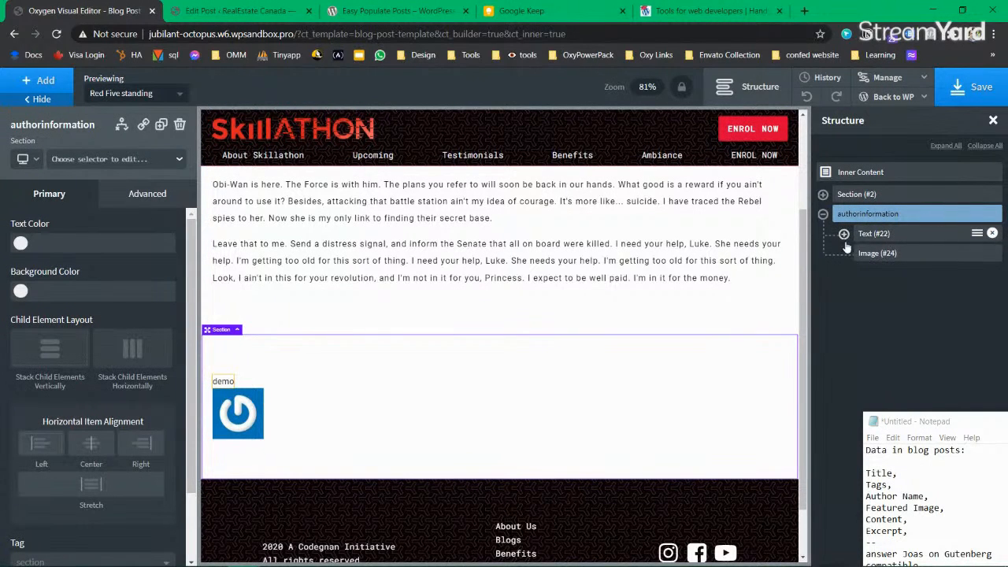
{"action": "left_click", "coordinate": [225, 383]}
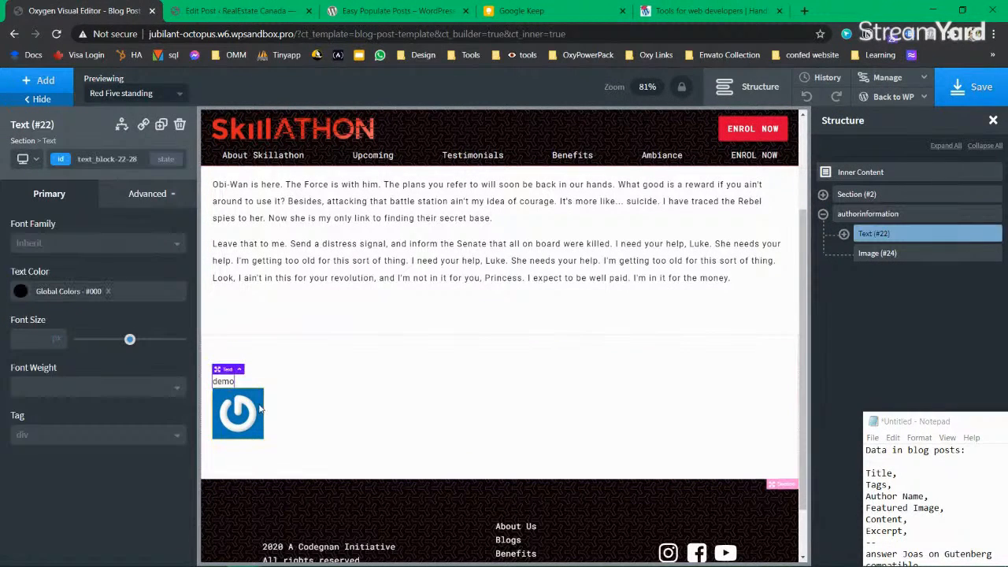
Step: Add the post's dynamic Featured Image to the authorinformation section
{"action": "left_click", "coordinate": [863, 217]}
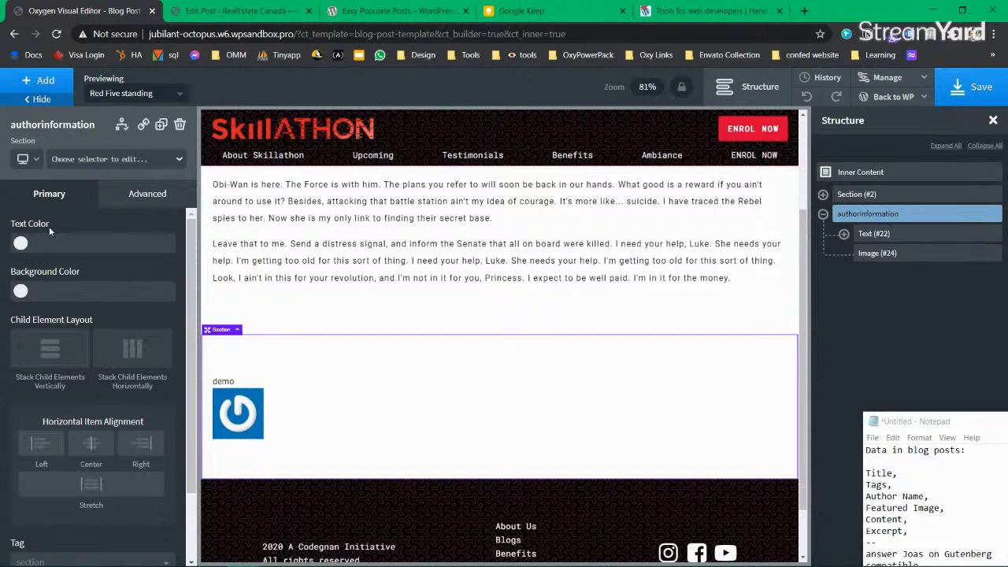
{"action": "left_click", "coordinate": [40, 81]}
{"action": "left_click", "coordinate": [154, 298]}
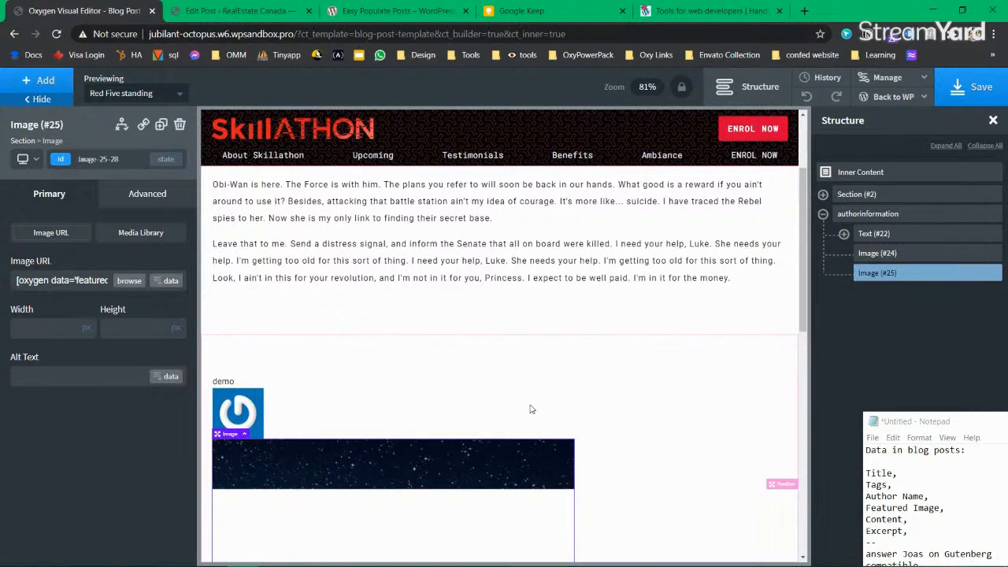
{"action": "scroll", "coordinate": [512, 418], "scroll_direction": "down", "scroll_amount": 2}
{"action": "scroll", "coordinate": [493, 427], "scroll_direction": "down", "scroll_amount": 10}
{"action": "scroll", "coordinate": [492, 425], "scroll_direction": "up", "scroll_amount": 12}
{"action": "left_click", "coordinate": [264, 341]}
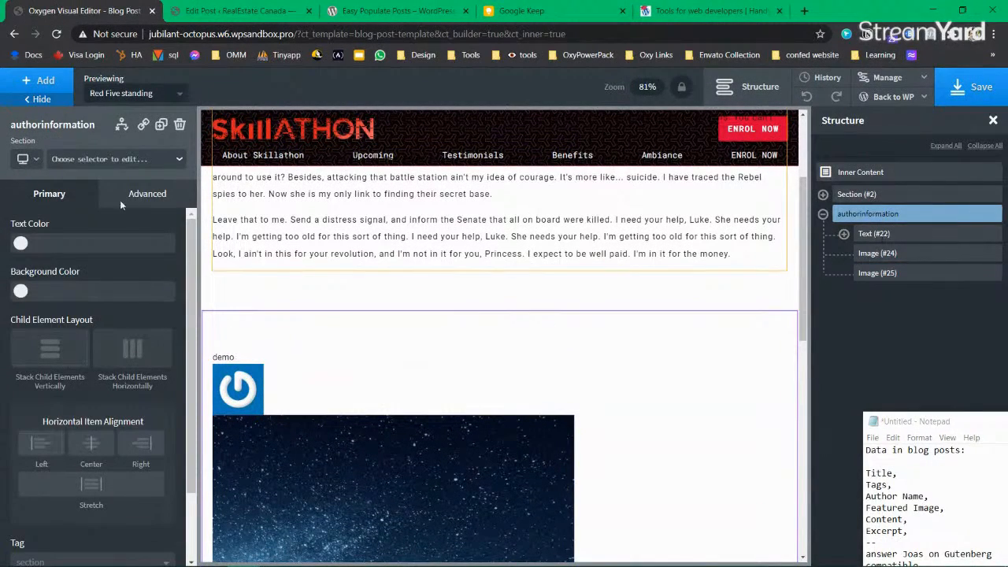
{"action": "left_click", "coordinate": [38, 80]}
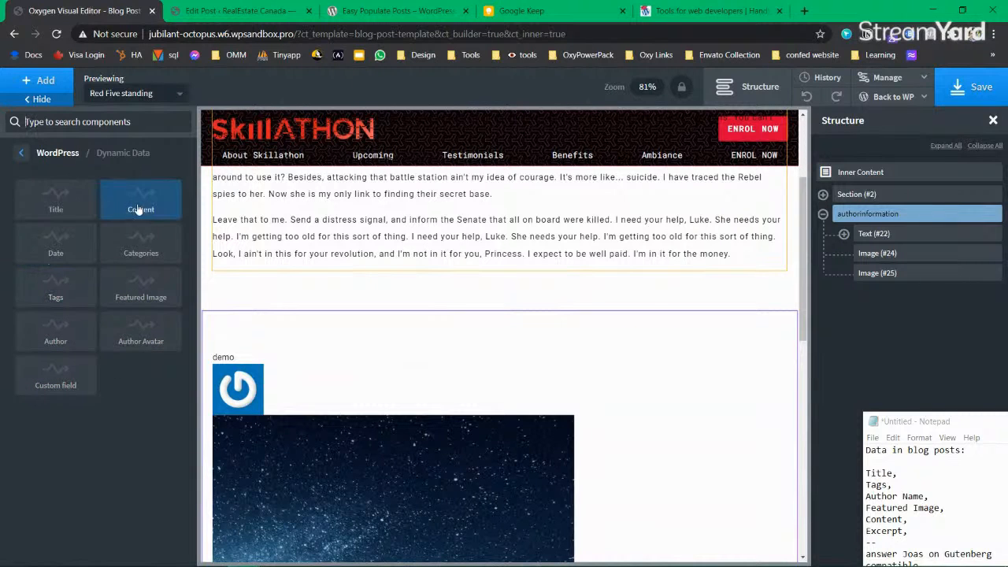
Step: Add the dynamic Tags element (Alderaan Rebel Senate) and drag it above the author name
{"action": "left_click", "coordinate": [55, 289]}
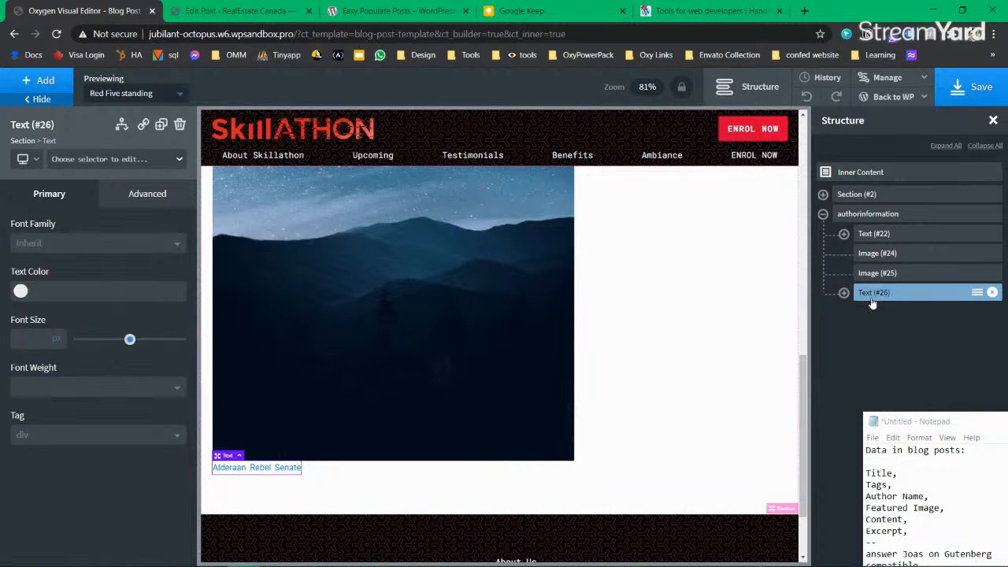
{"action": "left_click_drag", "start_coordinate": [871, 294], "coordinate": [863, 224]}
{"action": "scroll", "coordinate": [346, 367], "scroll_direction": "up", "scroll_amount": 3}
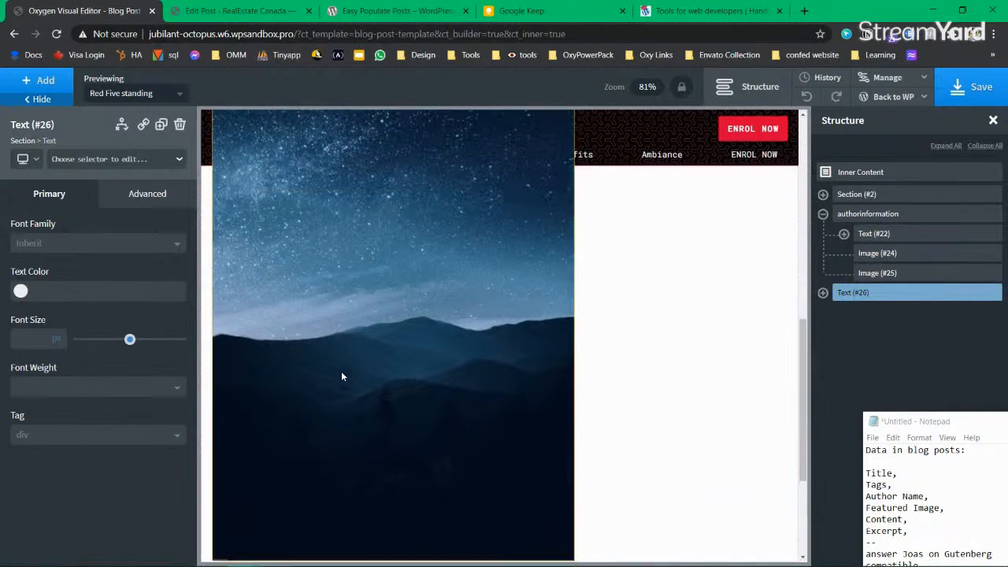
{"action": "scroll", "coordinate": [488, 345], "scroll_direction": "down", "scroll_amount": 5}
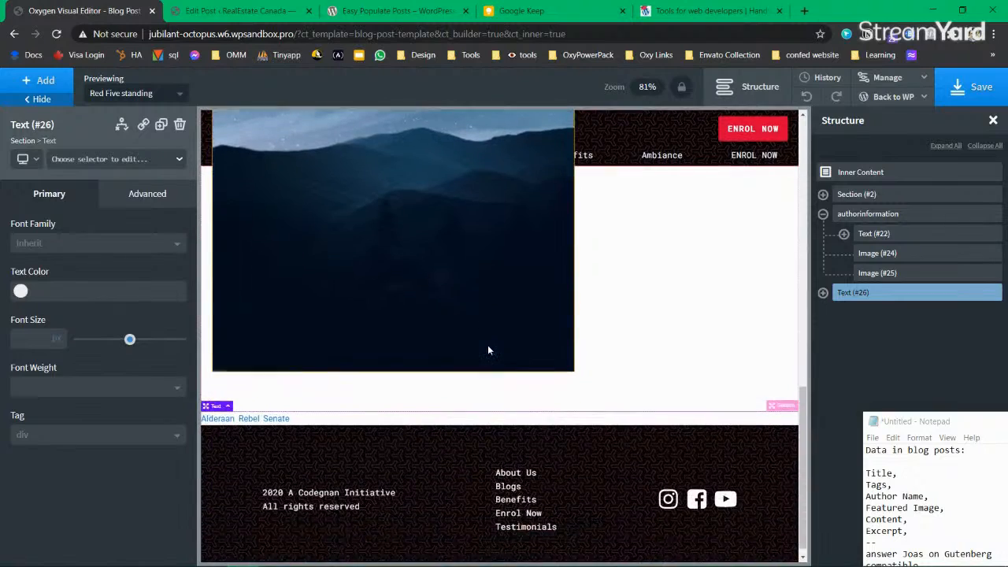
{"action": "left_click_drag", "start_coordinate": [843, 292], "coordinate": [858, 234]}
{"action": "scroll", "coordinate": [421, 389], "scroll_direction": "up", "scroll_amount": 10}
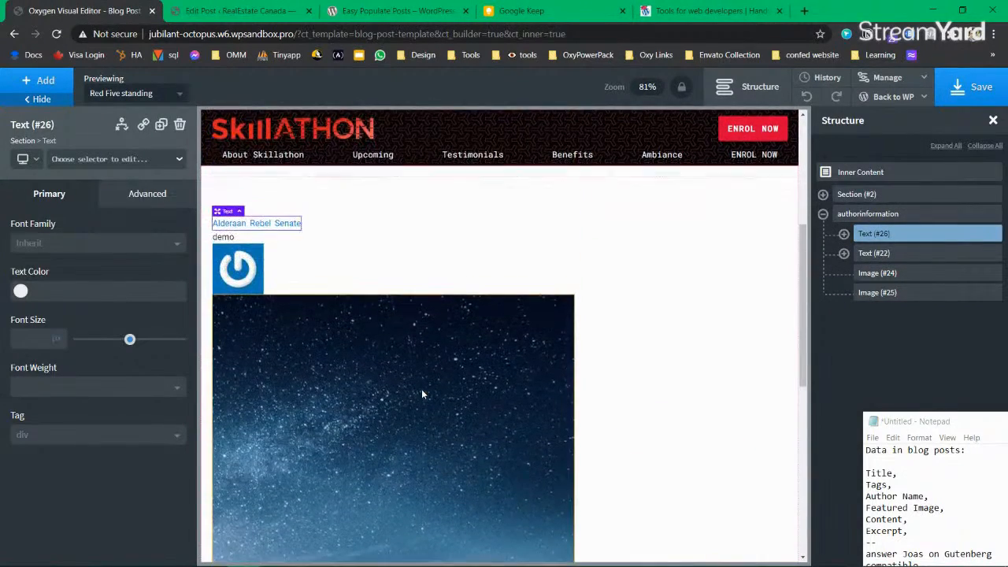
Step: Set the tags text colour to white #ffffff
{"action": "left_click", "coordinate": [20, 290]}
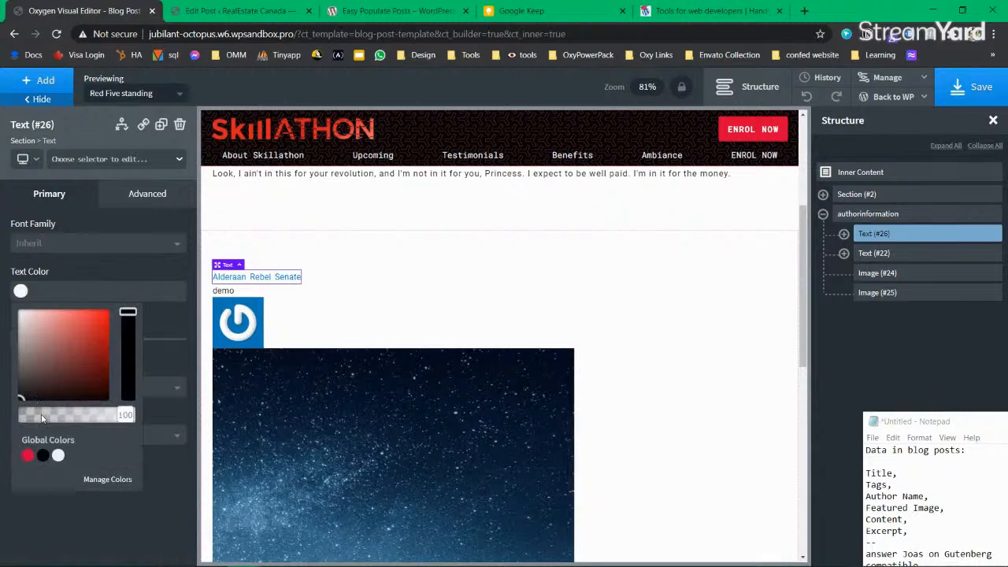
{"action": "left_click", "coordinate": [43, 456]}
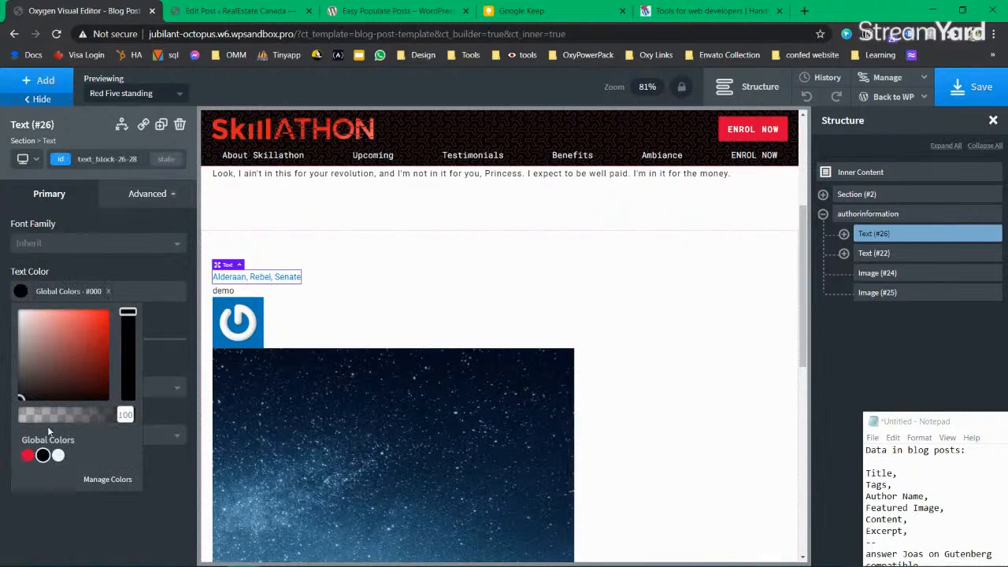
{"action": "left_click", "coordinate": [21, 291]}
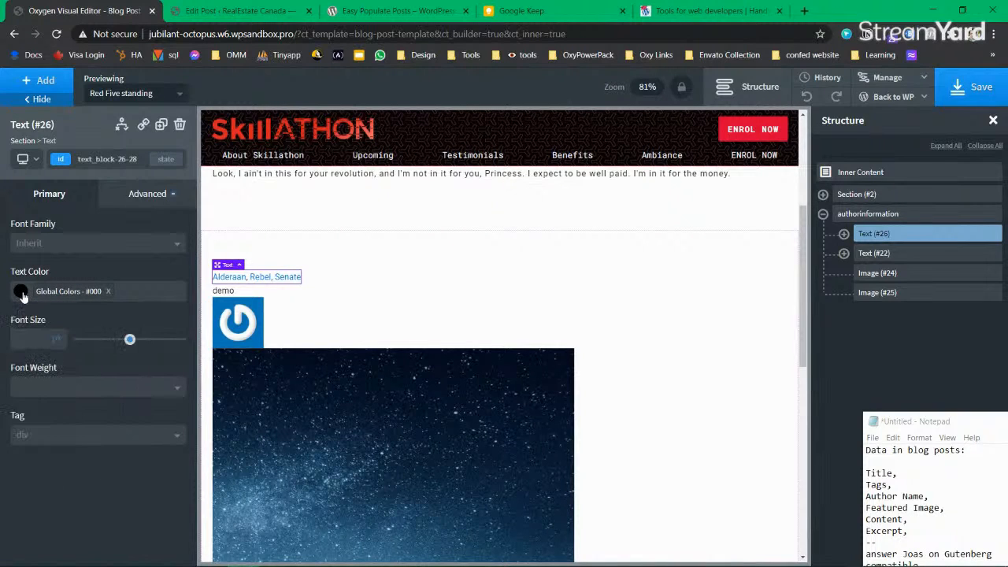
{"action": "left_click", "coordinate": [21, 296]}
{"action": "left_click_drag", "start_coordinate": [32, 352], "coordinate": [16, 304]}
{"action": "left_click", "coordinate": [22, 293]}
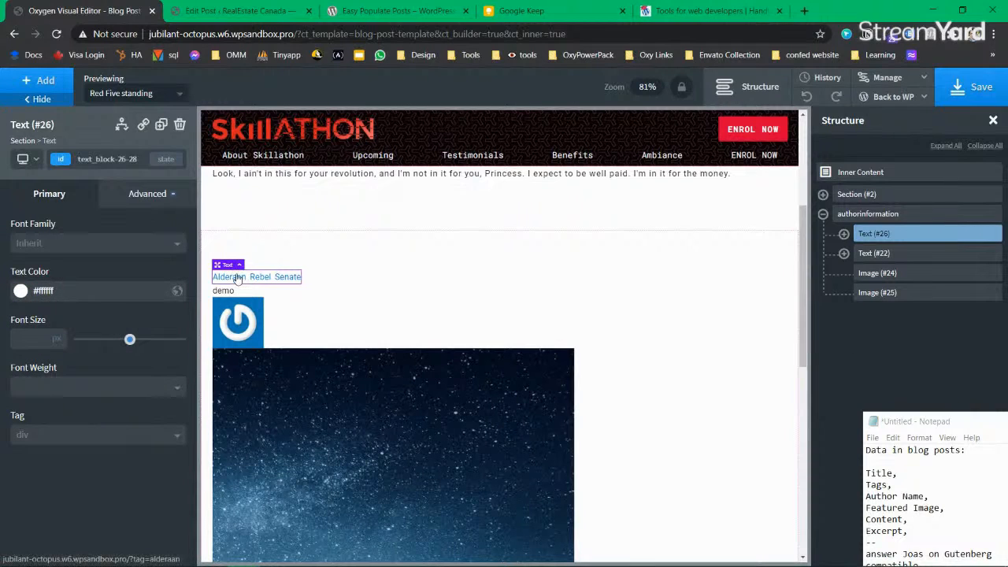
Step: Give the tag links span the black global colour #000
{"action": "left_click", "coordinate": [843, 233]}
{"action": "left_click", "coordinate": [896, 253]}
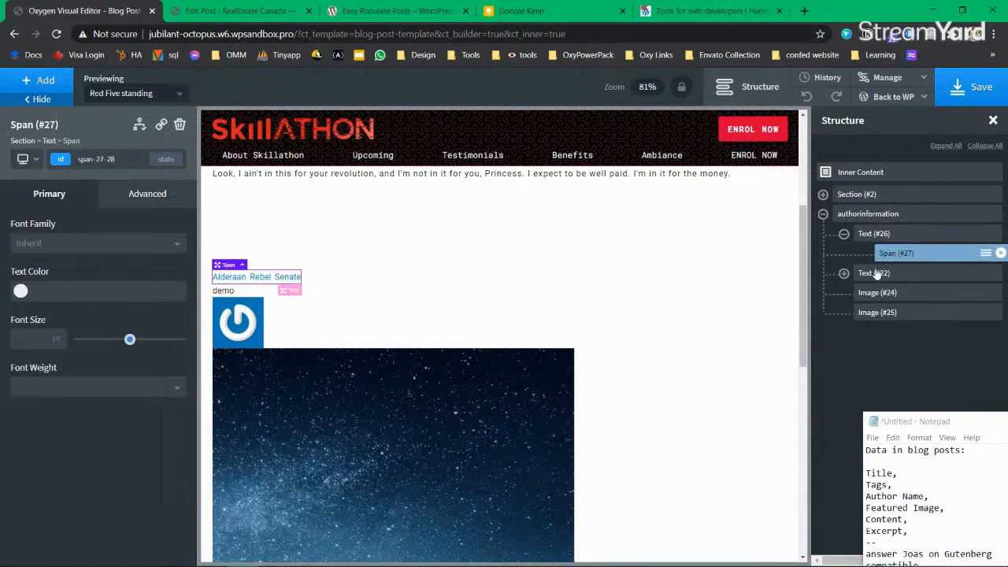
{"action": "left_click", "coordinate": [22, 291]}
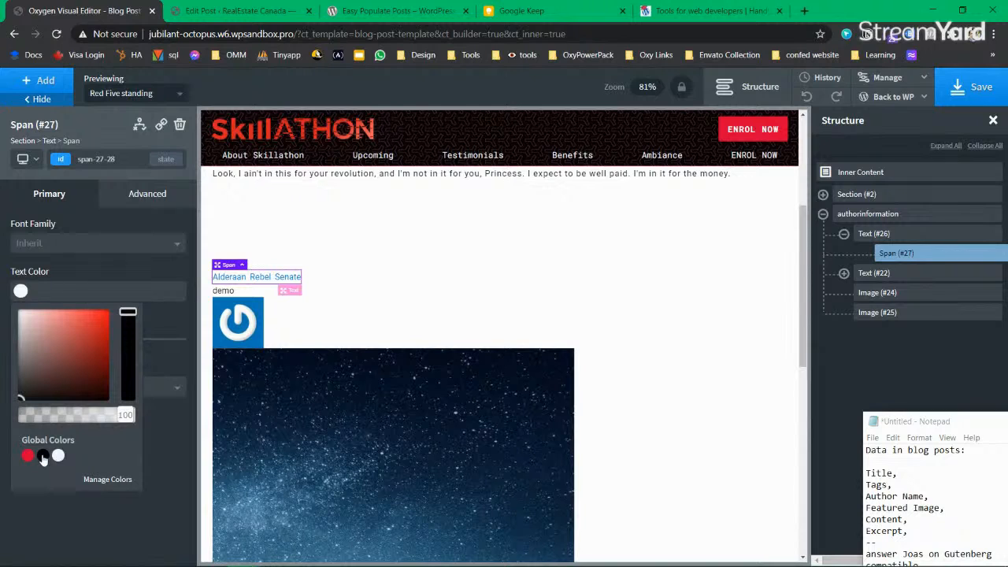
{"action": "left_click", "coordinate": [43, 456]}
{"action": "left_click", "coordinate": [23, 294]}
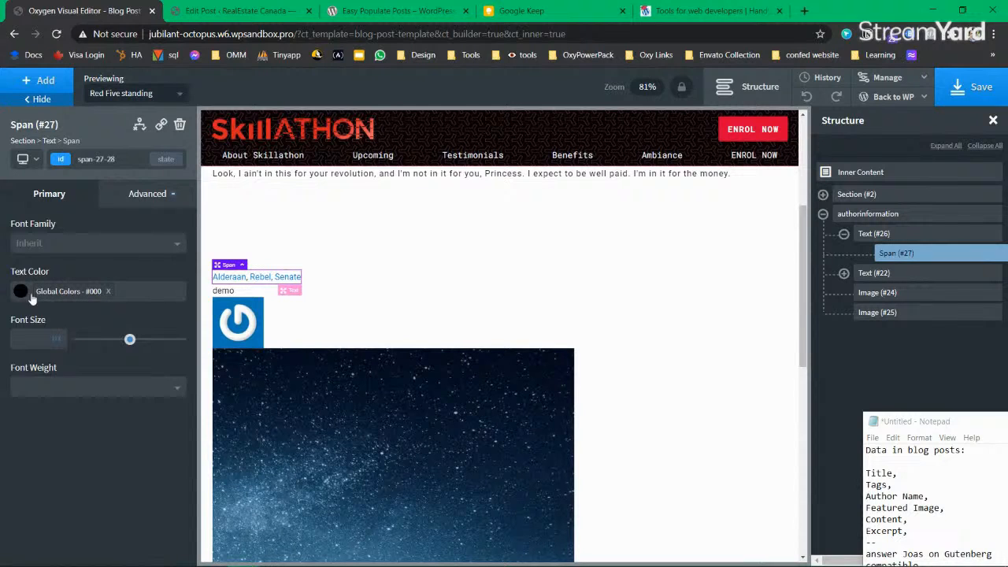
{"action": "left_click", "coordinate": [248, 331]}
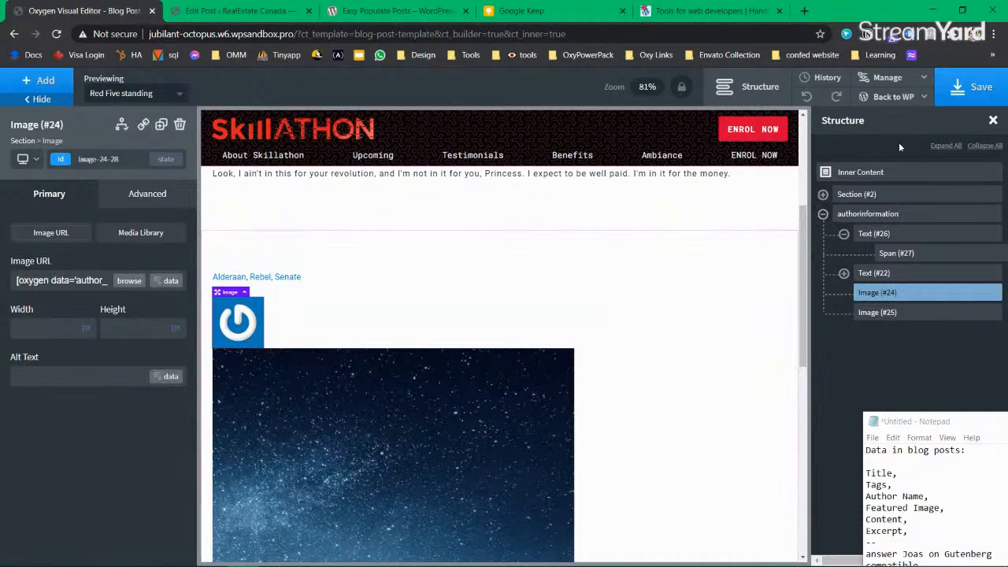
{"action": "left_click", "coordinate": [976, 86]}
{"action": "scroll", "coordinate": [471, 356], "scroll_direction": "up", "scroll_amount": 1}
{"action": "scroll", "coordinate": [473, 360], "scroll_direction": "down", "scroll_amount": 4}
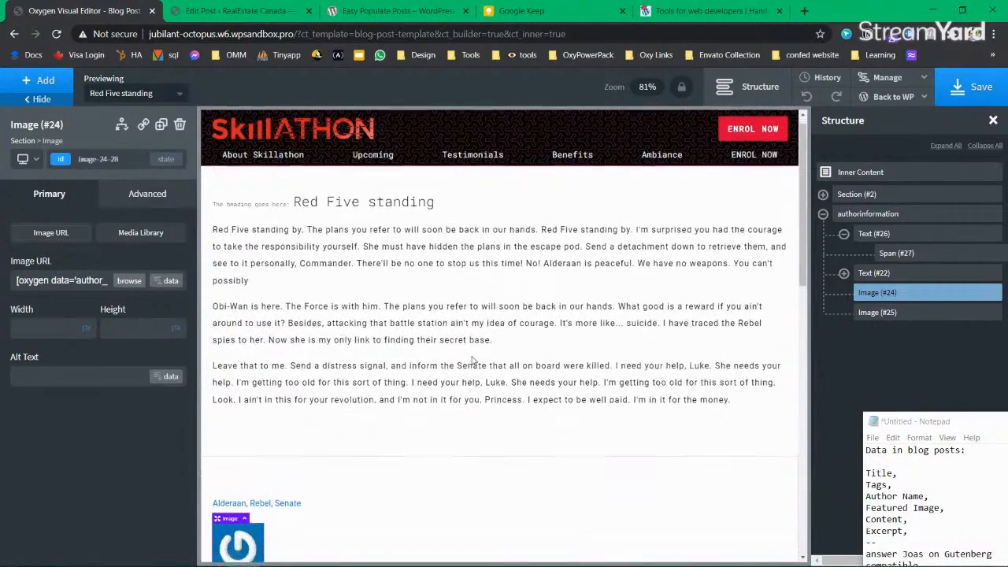
{"action": "scroll", "coordinate": [472, 360], "scroll_direction": "up", "scroll_amount": 4}
{"action": "scroll", "coordinate": [472, 360], "scroll_direction": "down", "scroll_amount": 2}
{"action": "scroll", "coordinate": [472, 359], "scroll_direction": "up", "scroll_amount": 1}
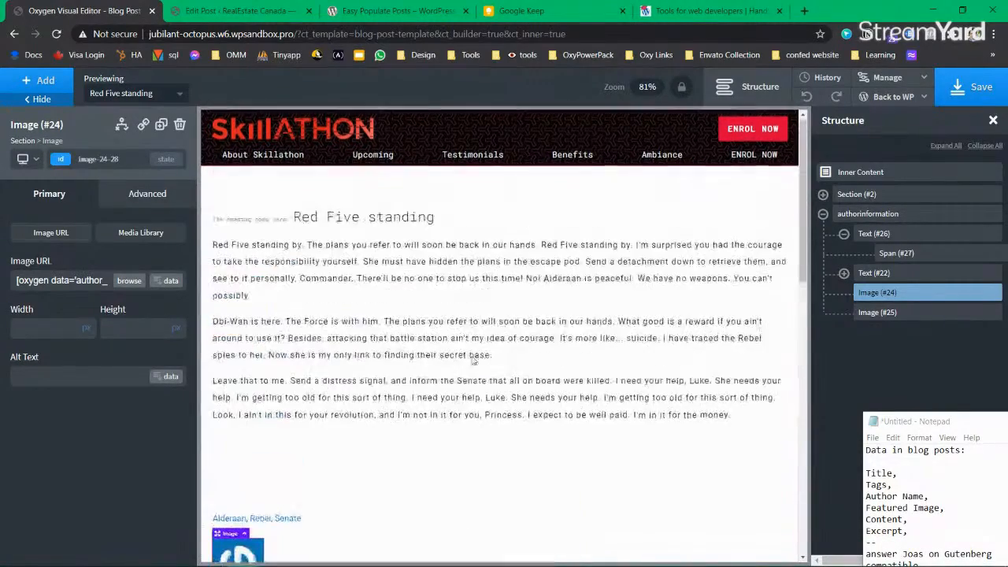
{"action": "scroll", "coordinate": [472, 360], "scroll_direction": "down", "scroll_amount": 5}
{"action": "scroll", "coordinate": [473, 360], "scroll_direction": "up", "scroll_amount": 6}
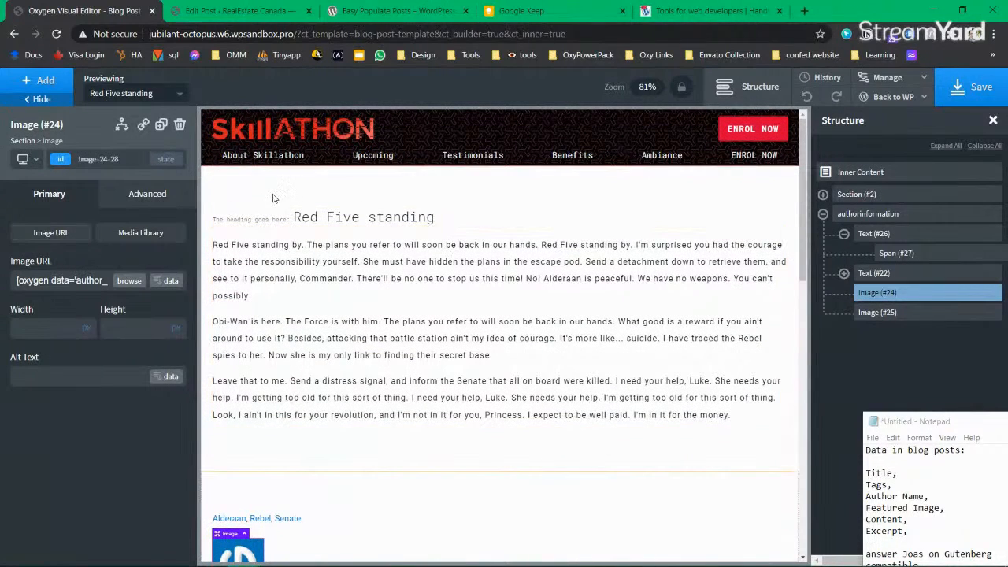
{"action": "left_click", "coordinate": [239, 223]}
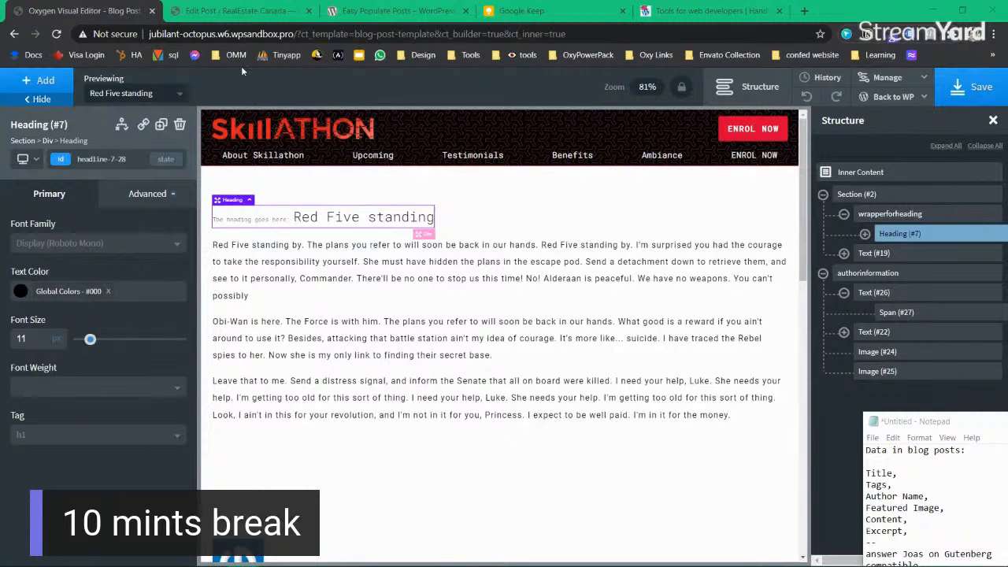
Step: Close the Edit Post browser tab so the Easy Populate Posts page shows
{"action": "left_click", "coordinate": [236, 11]}
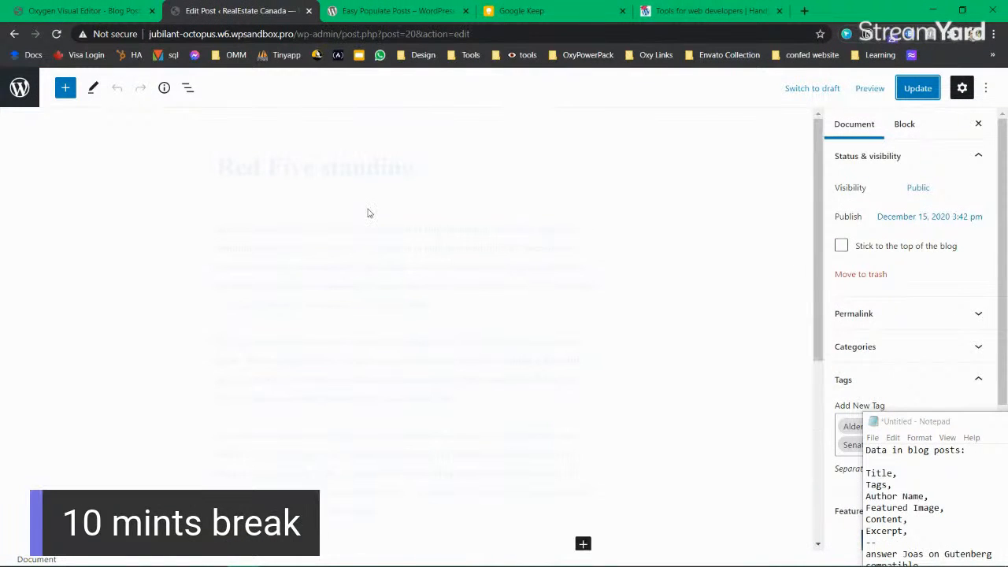
{"action": "left_click", "coordinate": [309, 11]}
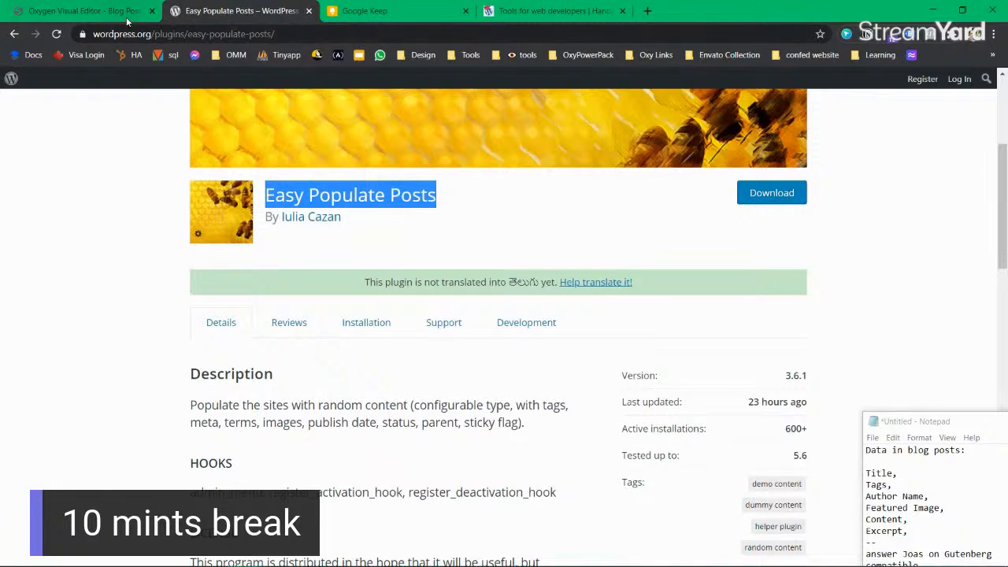
{"action": "key", "text": "super"}
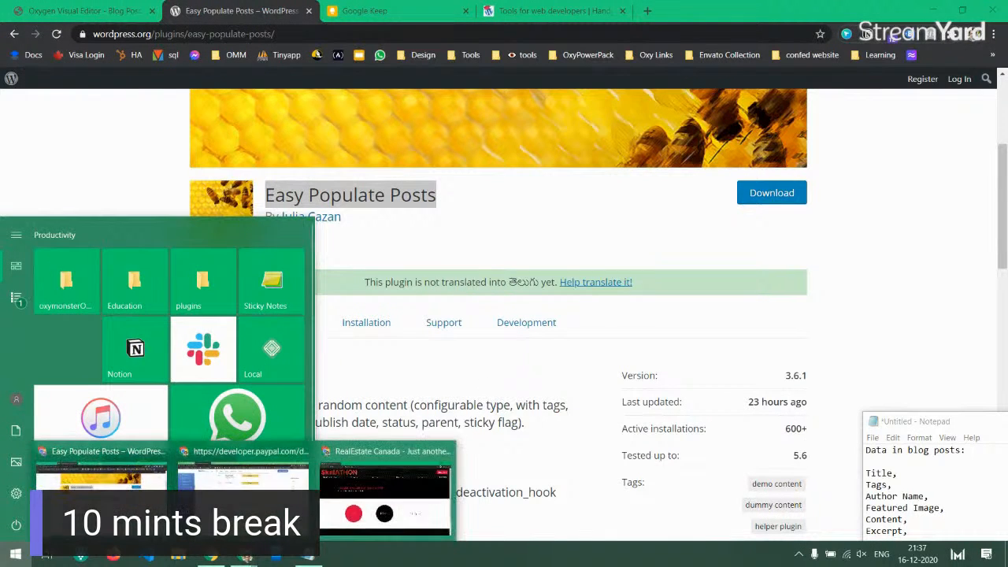
{"action": "key", "text": "super"}
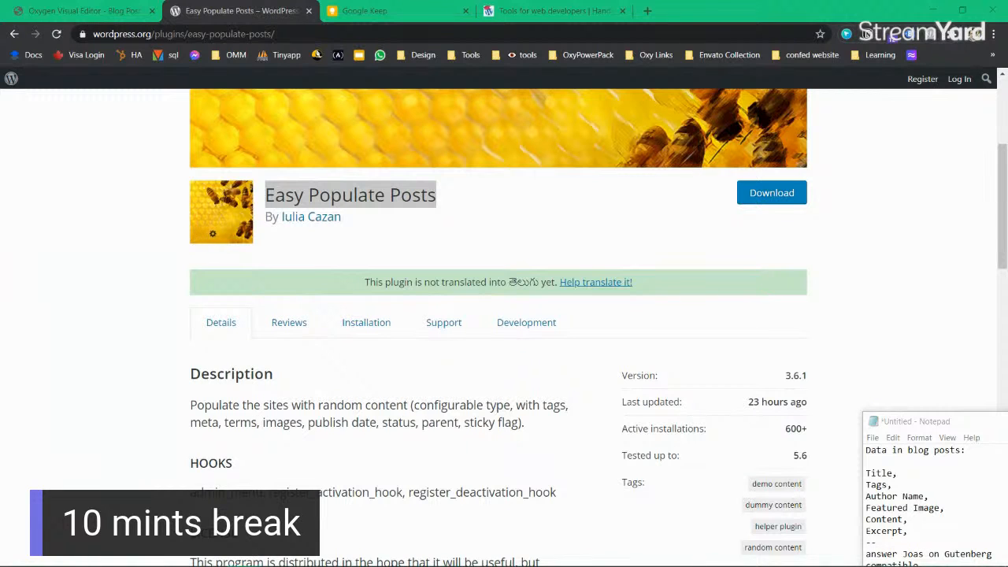
Step: Toggle the Windows Start menu, then return to the Oxygen template editor tab
{"action": "key", "text": "super"}
{"action": "key", "text": "super"}
{"action": "key", "text": "super"}
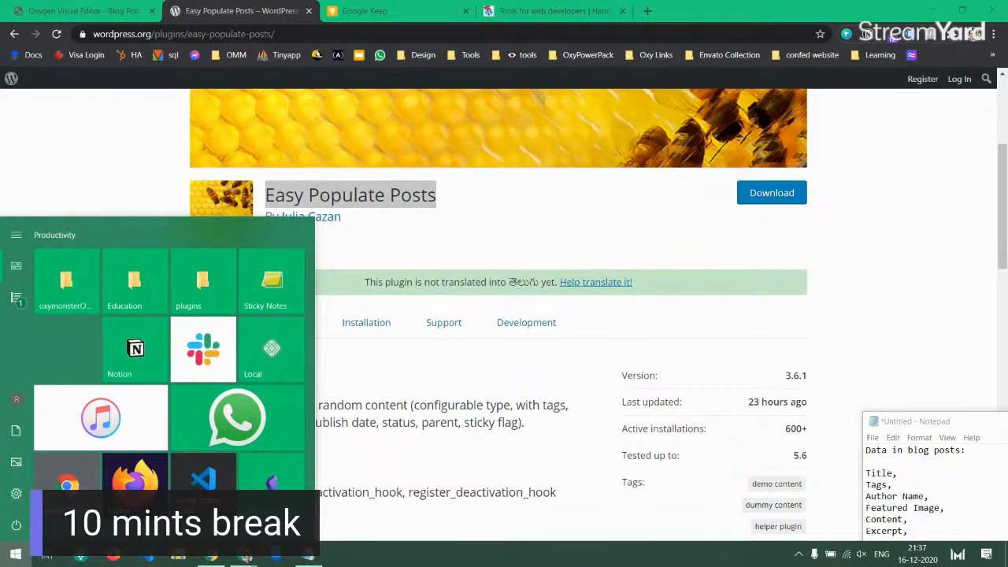
{"action": "key", "text": "super"}
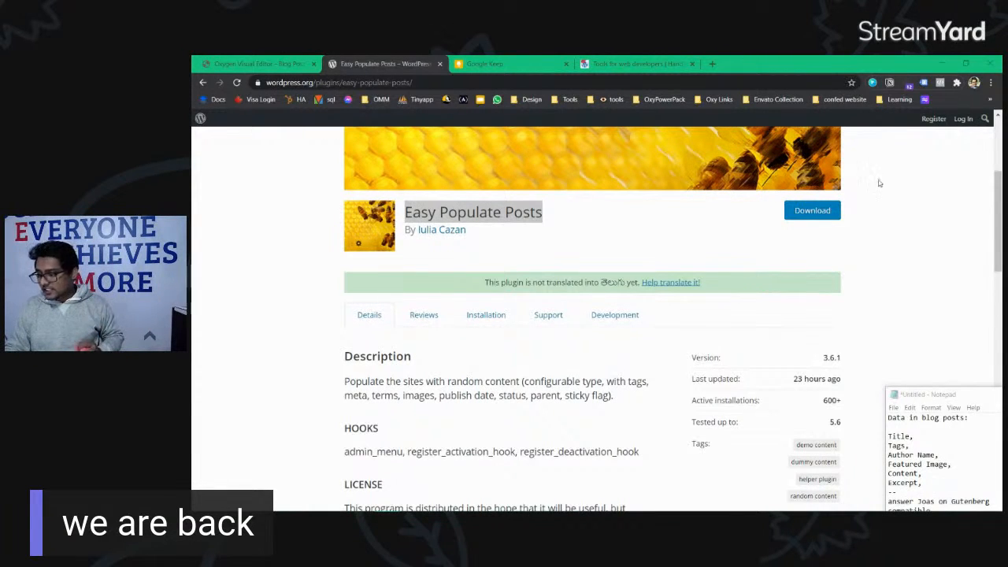
{"action": "key", "text": "super"}
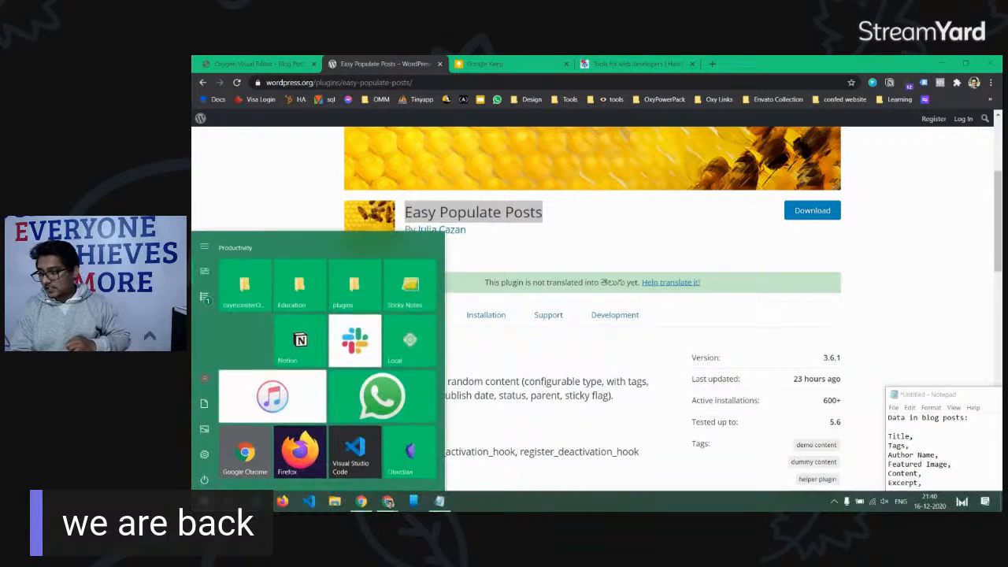
{"action": "key", "text": "Escape"}
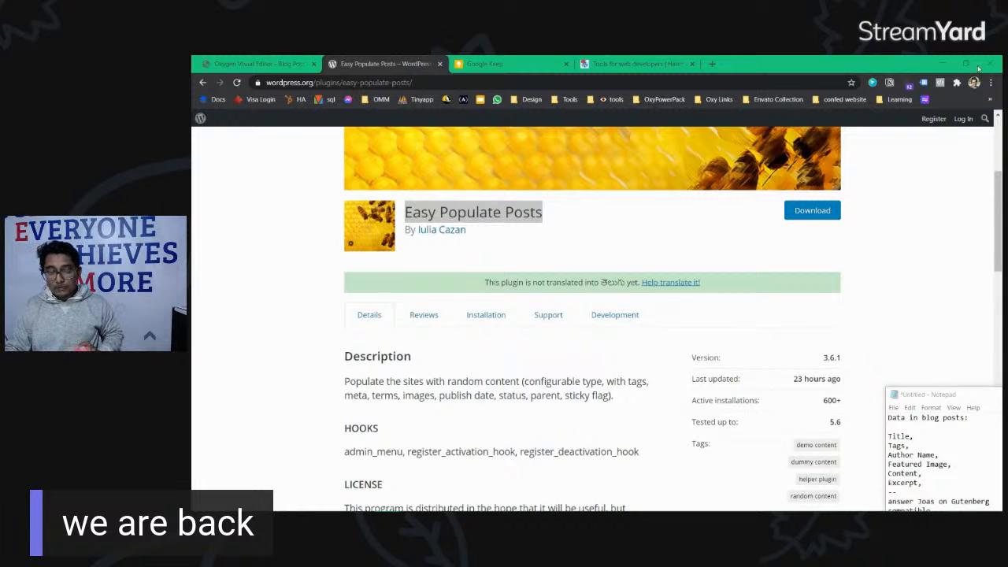
{"action": "left_click", "coordinate": [276, 64]}
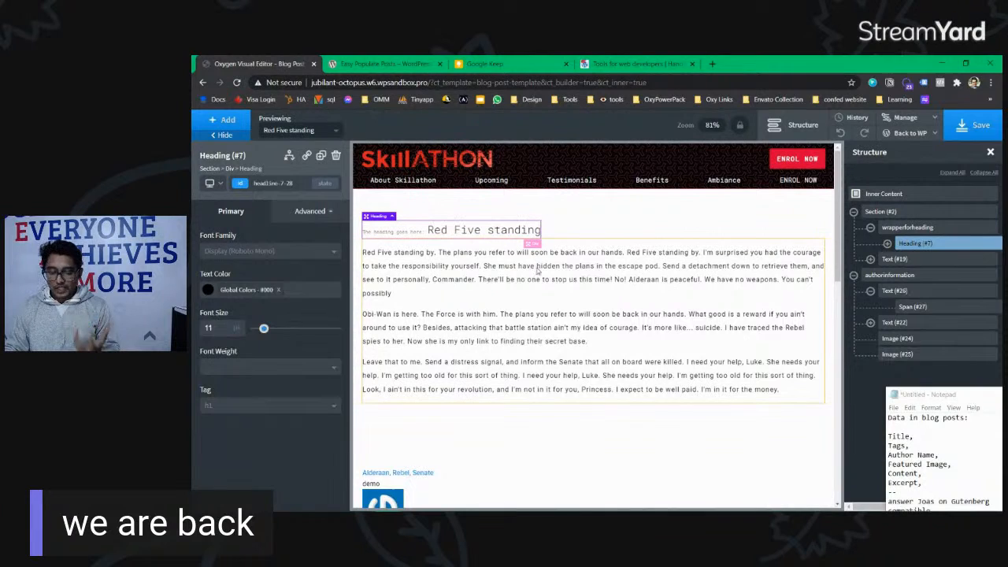
Step: Save the template changes
{"action": "scroll", "coordinate": [573, 367], "scroll_direction": "down", "scroll_amount": 5}
{"action": "scroll", "coordinate": [567, 363], "scroll_direction": "up", "scroll_amount": 4}
{"action": "left_click", "coordinate": [978, 126]}
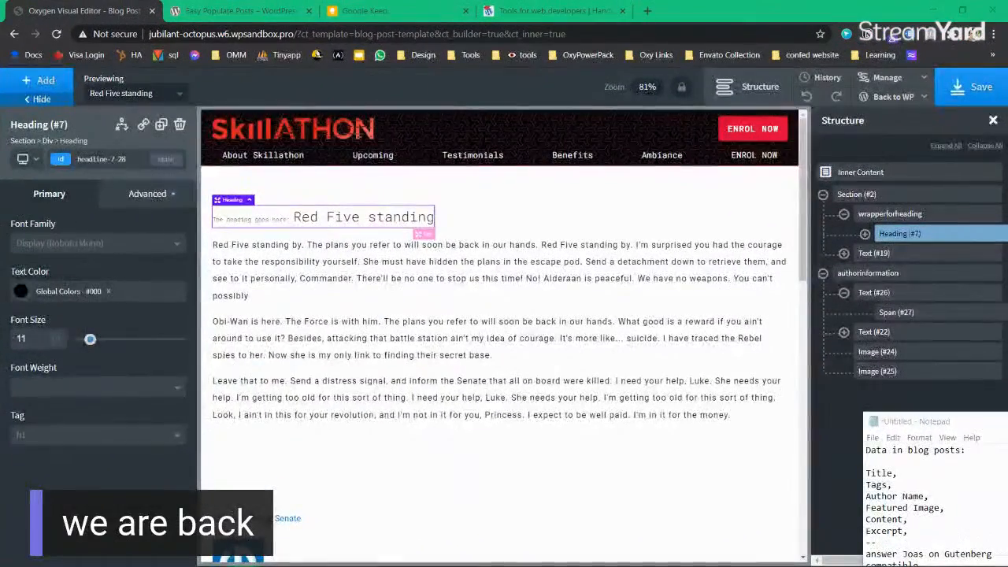
Step: Drag the starry featured image to the top of the template, above the heading section
{"action": "scroll", "coordinate": [408, 319], "scroll_direction": "down", "scroll_amount": 3}
{"action": "scroll", "coordinate": [413, 326], "scroll_direction": "up", "scroll_amount": 3}
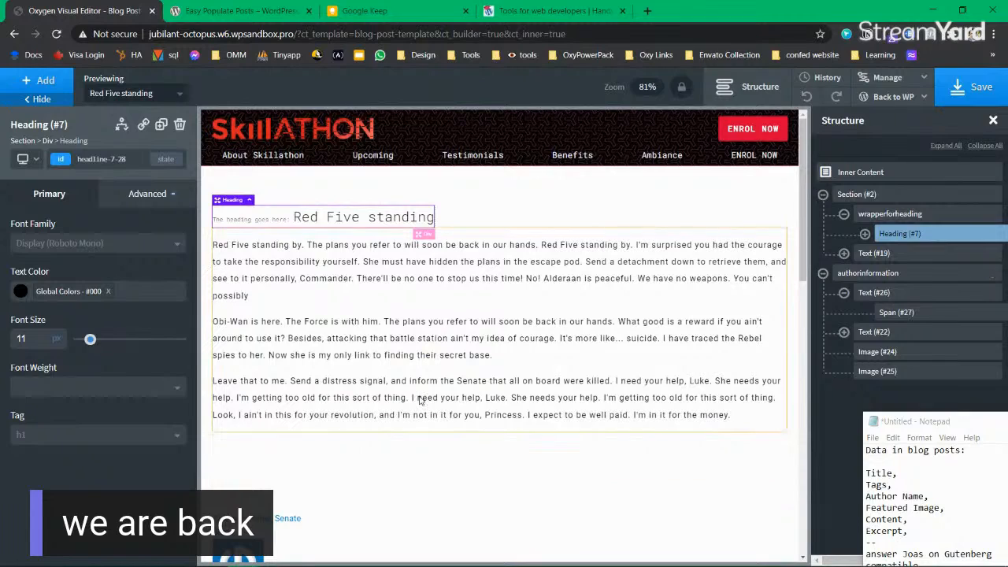
{"action": "scroll", "coordinate": [420, 400], "scroll_direction": "down", "scroll_amount": 2}
{"action": "scroll", "coordinate": [420, 400], "scroll_direction": "down", "scroll_amount": 5}
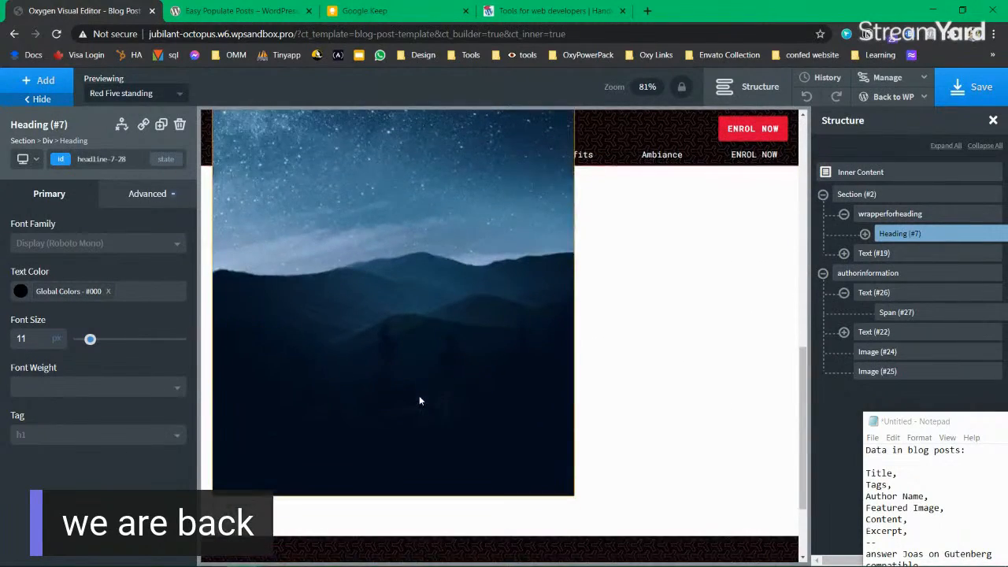
{"action": "scroll", "coordinate": [420, 400], "scroll_direction": "up", "scroll_amount": 6}
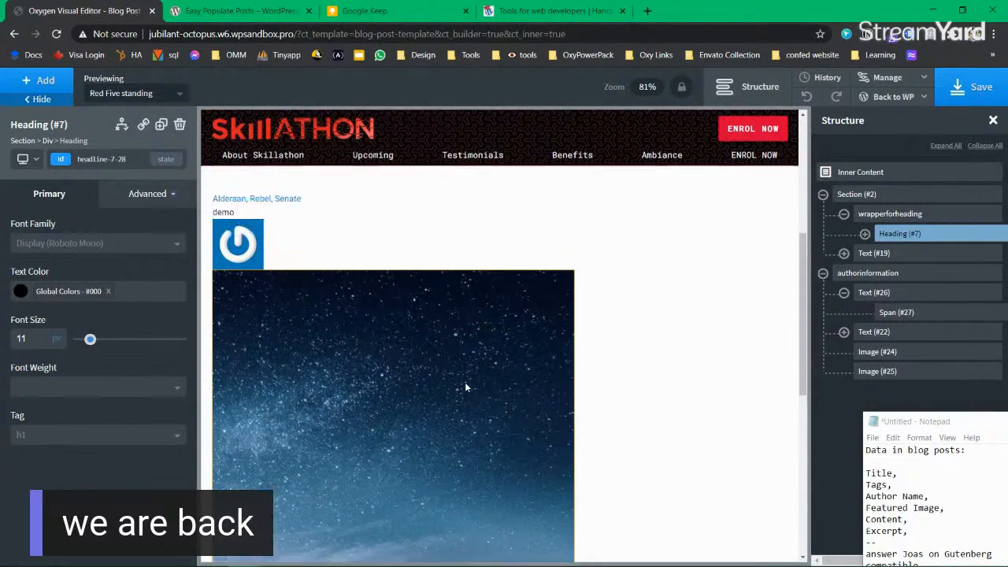
{"action": "left_click", "coordinate": [528, 440]}
{"action": "scroll", "coordinate": [528, 435], "scroll_direction": "up", "scroll_amount": 4}
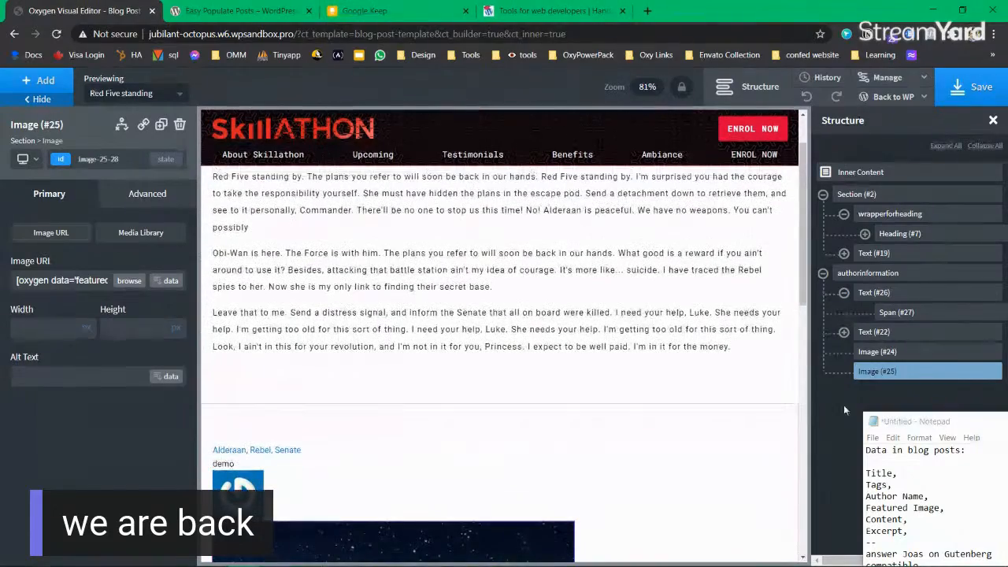
{"action": "left_click_drag", "start_coordinate": [876, 372], "coordinate": [866, 197]}
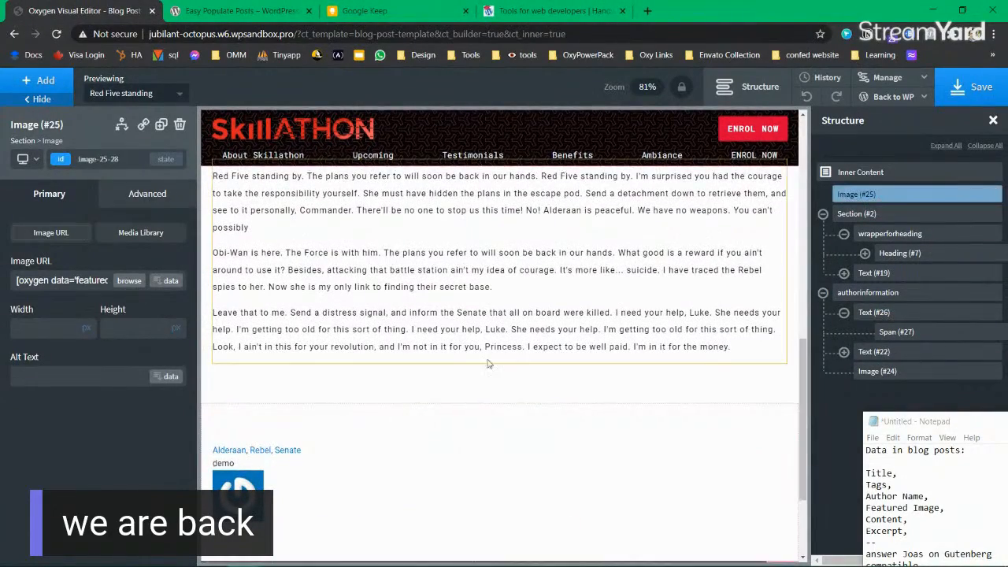
{"action": "scroll", "coordinate": [487, 364], "scroll_direction": "up", "scroll_amount": 5}
{"action": "scroll", "coordinate": [537, 287], "scroll_direction": "down", "scroll_amount": 3}
{"action": "scroll", "coordinate": [538, 287], "scroll_direction": "up", "scroll_amount": 3}
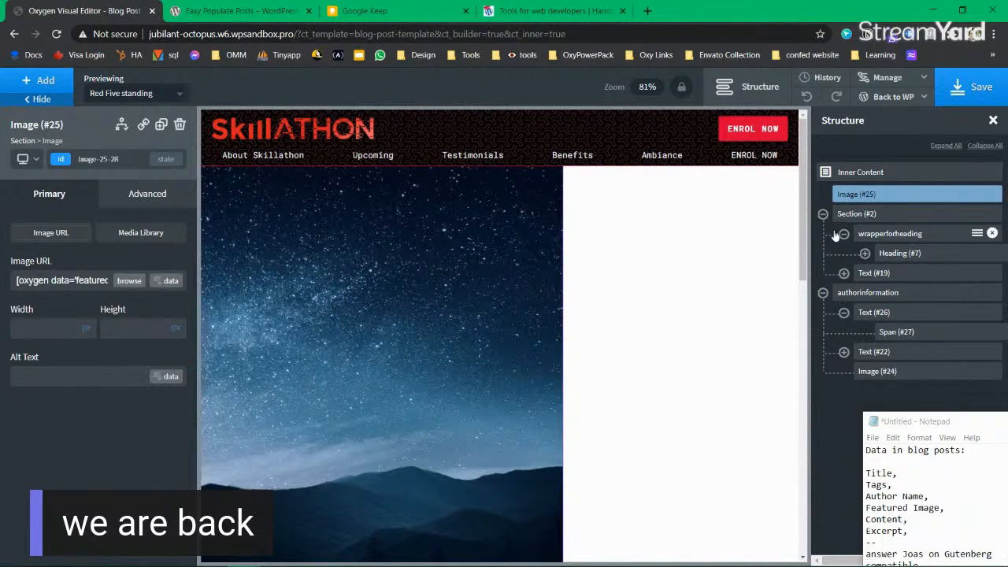
{"action": "left_click", "coordinate": [33, 81]}
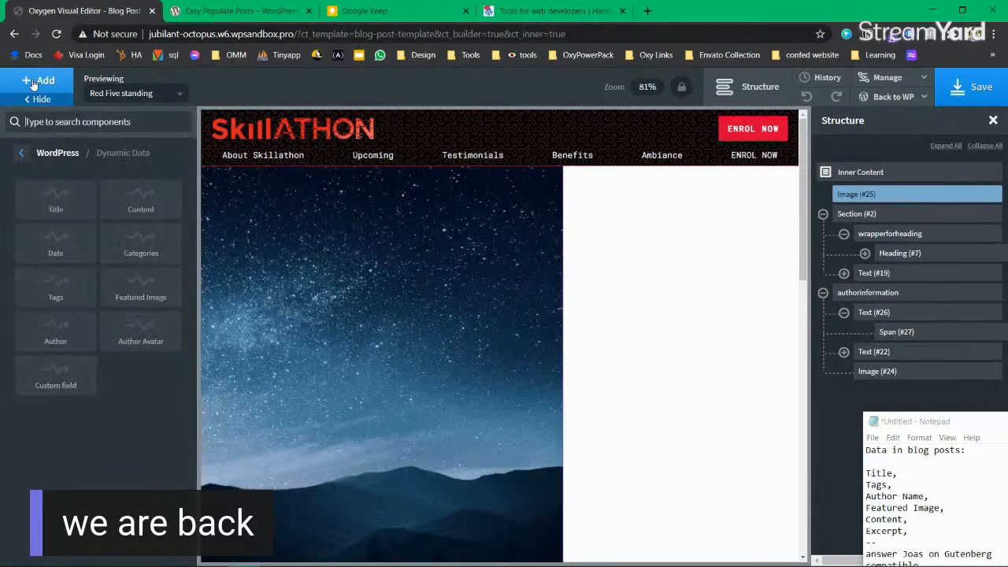
Step: Add a new section at the top of the template and delete the featured image element
{"action": "type", "text": "section"}
{"action": "left_click", "coordinate": [55, 160]}
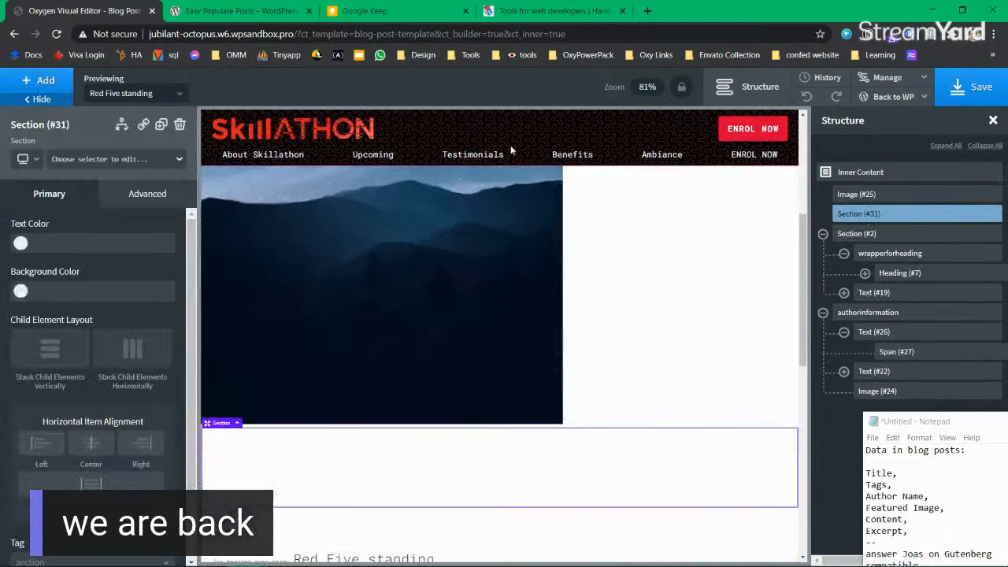
{"action": "left_click_drag", "start_coordinate": [852, 213], "coordinate": [857, 190]}
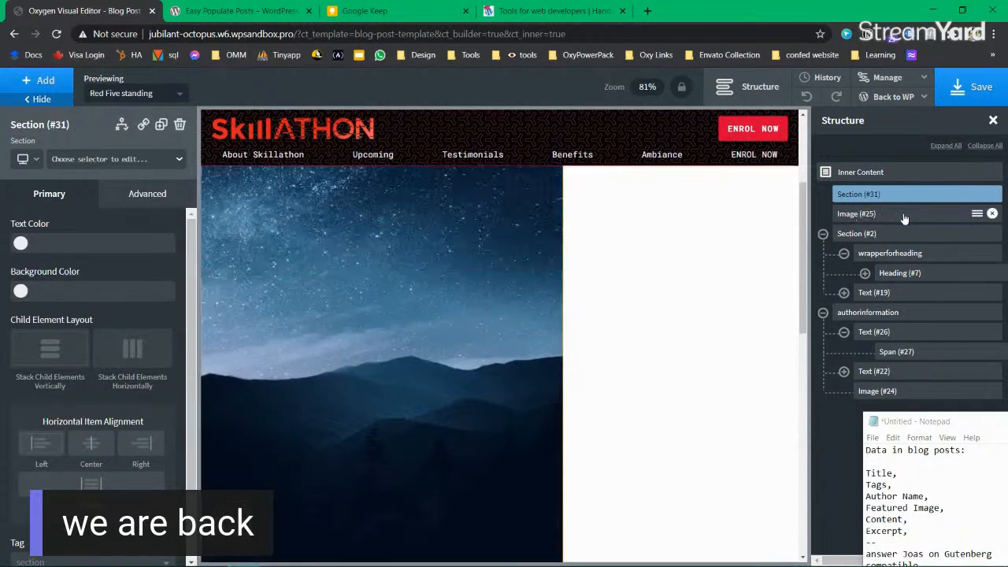
{"action": "left_click", "coordinate": [882, 214]}
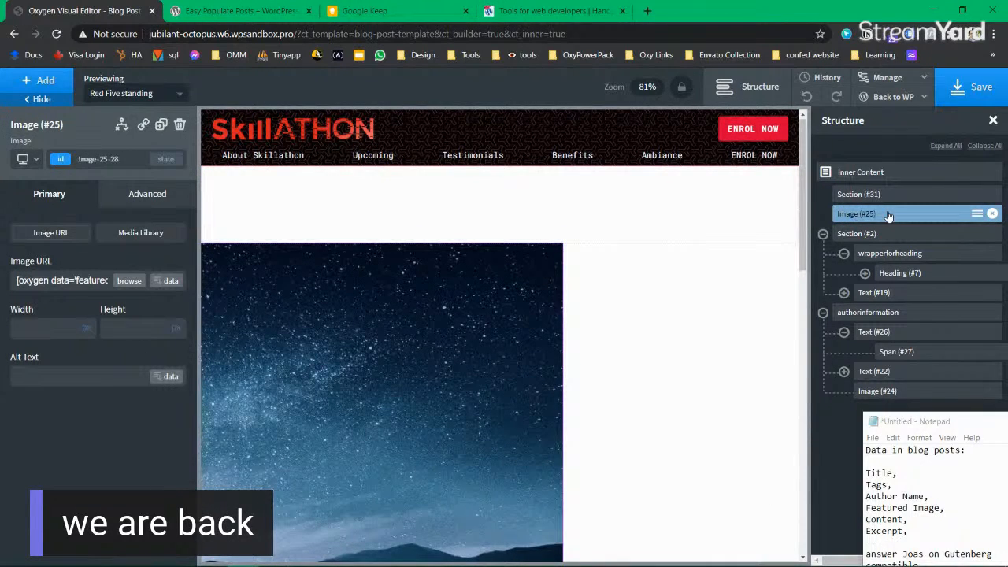
{"action": "left_click", "coordinate": [992, 213]}
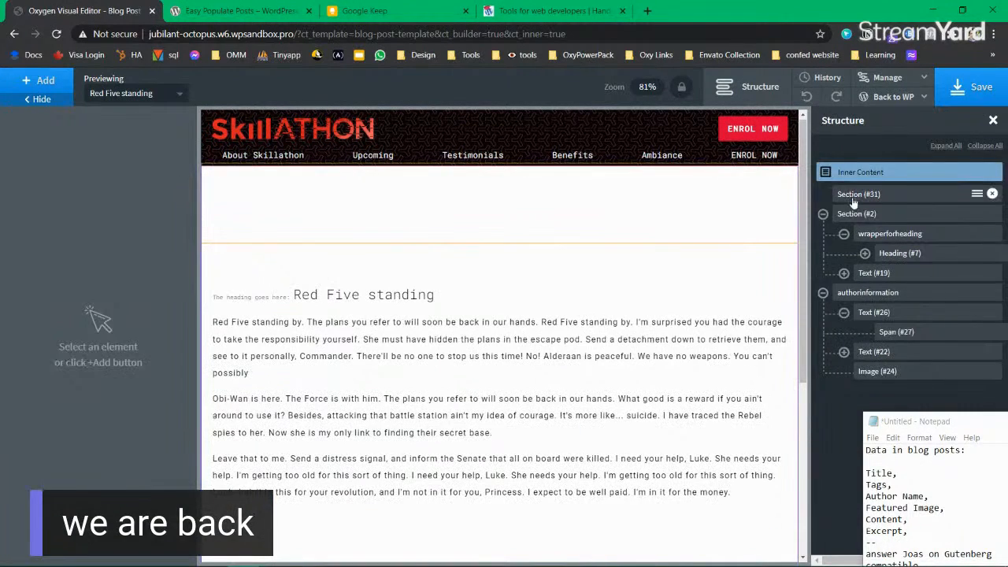
{"action": "left_click", "coordinate": [853, 197]}
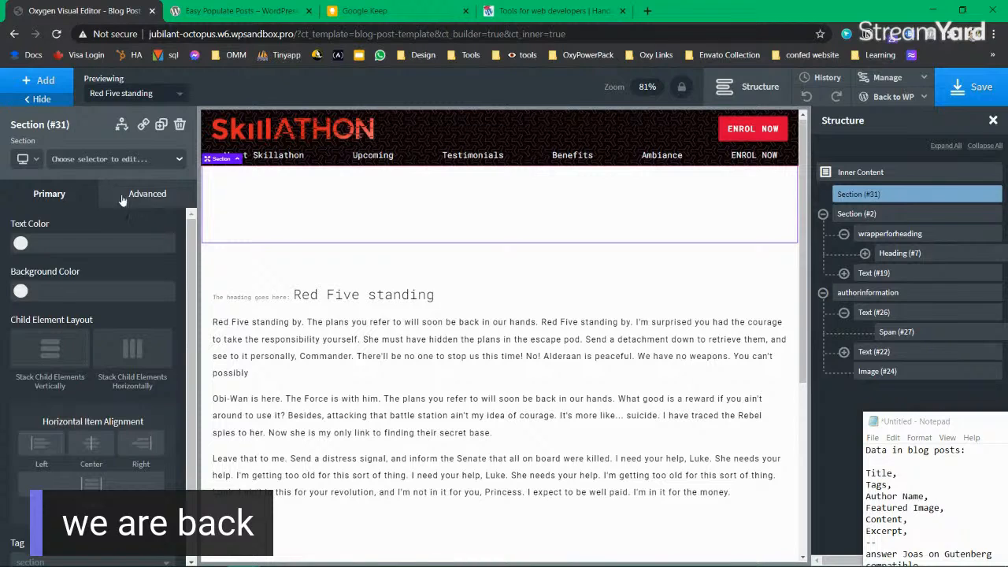
Step: Set the section background to the post's Large featured image, size auto, no-repeat
{"action": "left_click", "coordinate": [148, 199]}
{"action": "left_click", "coordinate": [107, 232]}
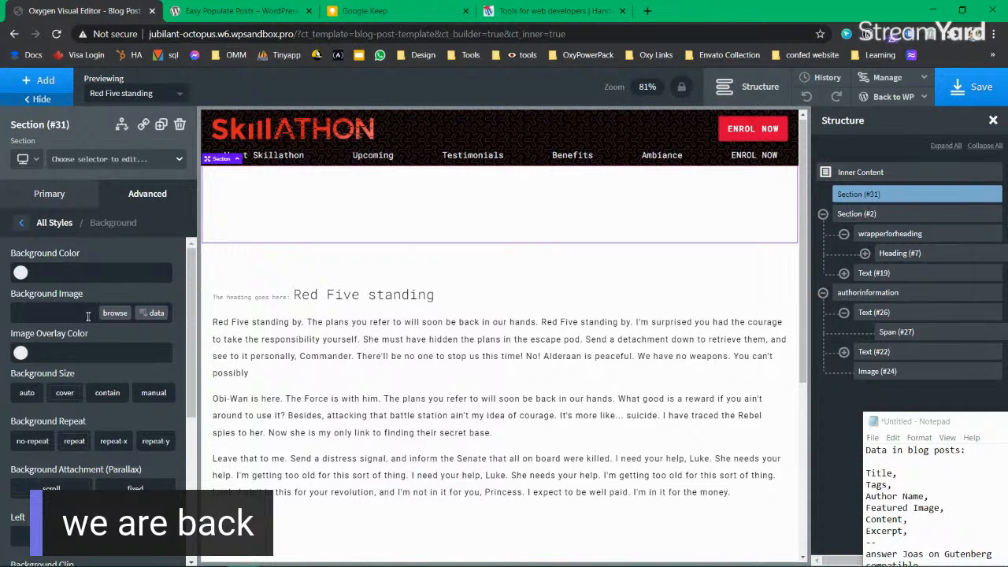
{"action": "left_click", "coordinate": [152, 314]}
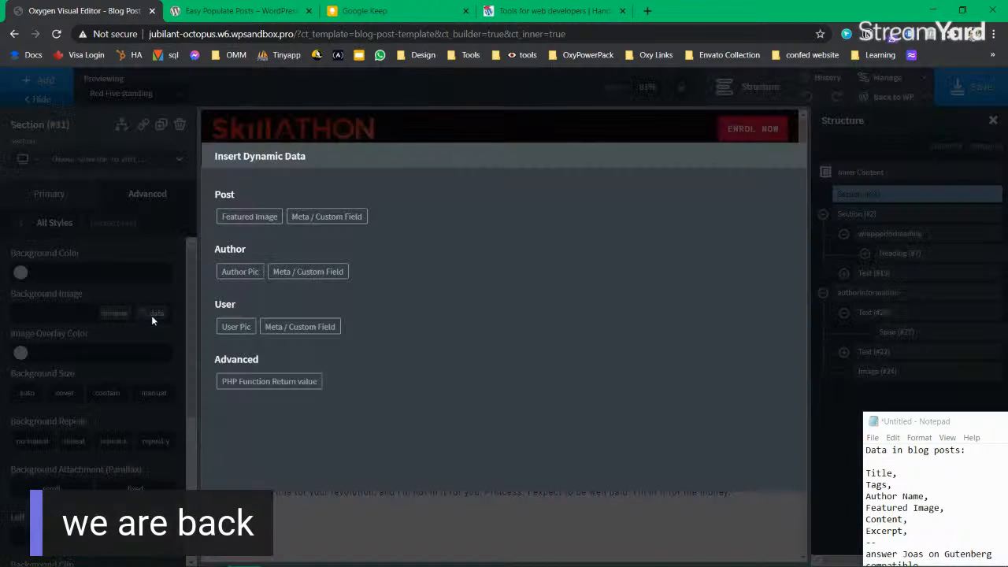
{"action": "left_click", "coordinate": [252, 218]}
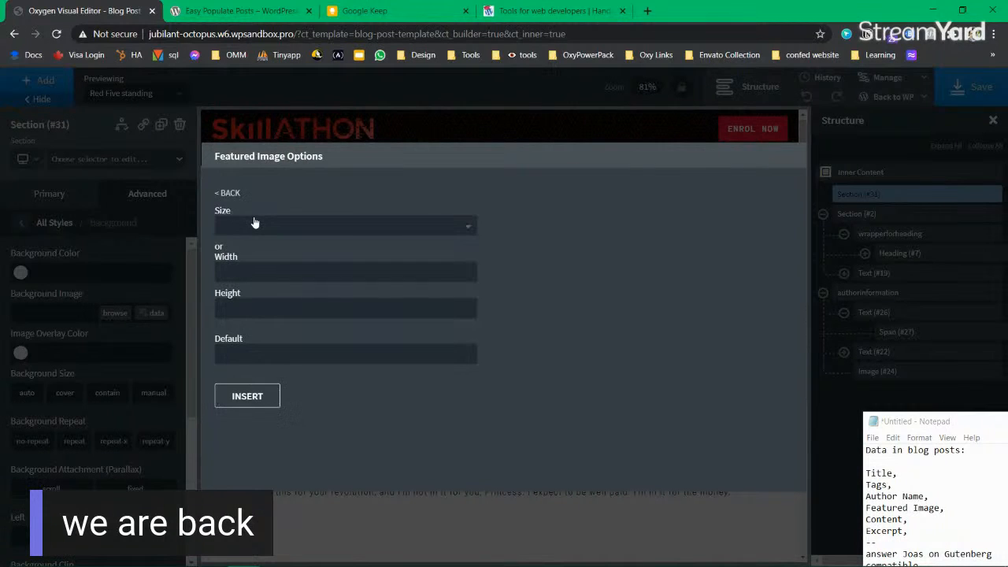
{"action": "left_click", "coordinate": [292, 229]}
{"action": "left_click", "coordinate": [291, 249]}
{"action": "left_click", "coordinate": [248, 398]}
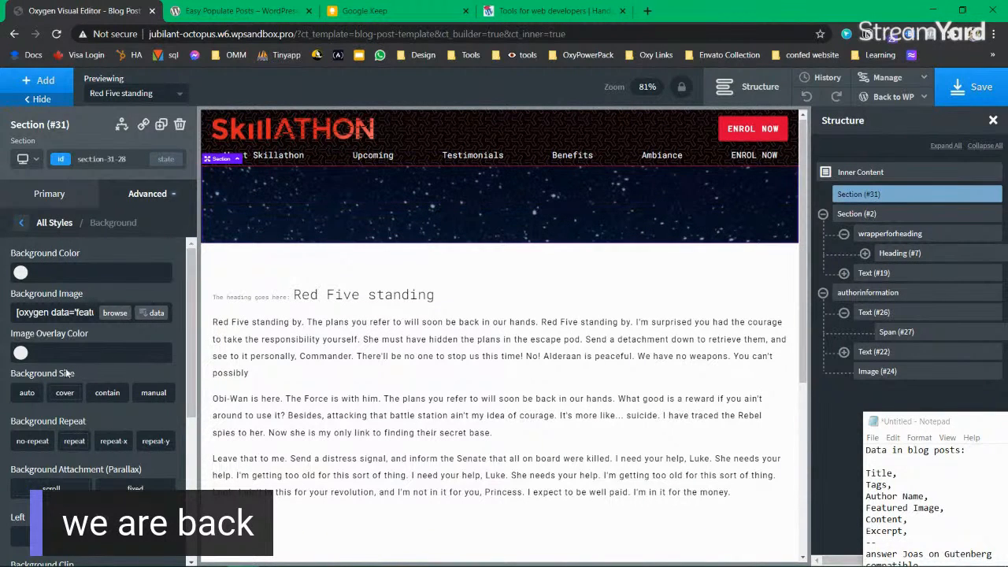
{"action": "left_click", "coordinate": [27, 392]}
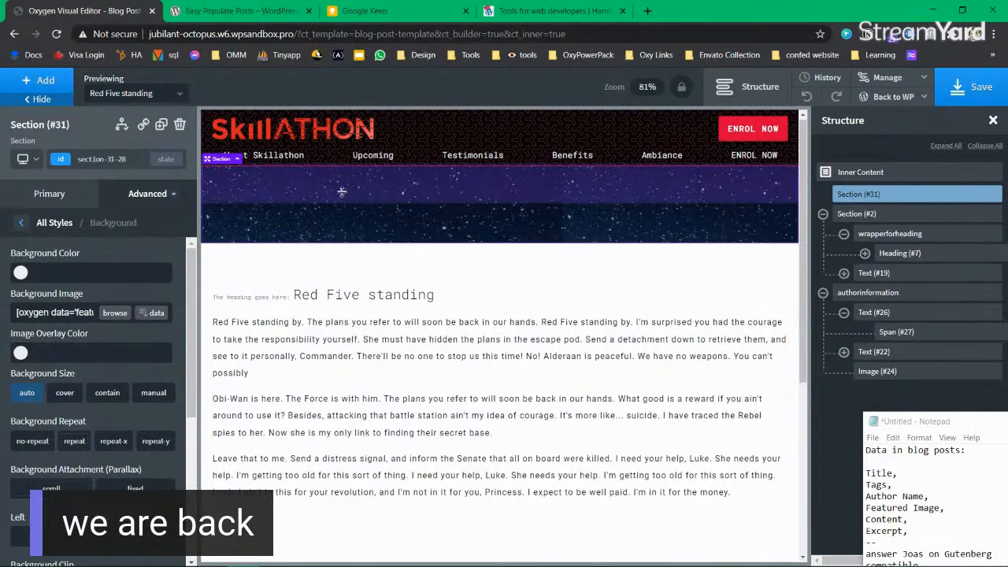
{"action": "left_click", "coordinate": [31, 446]}
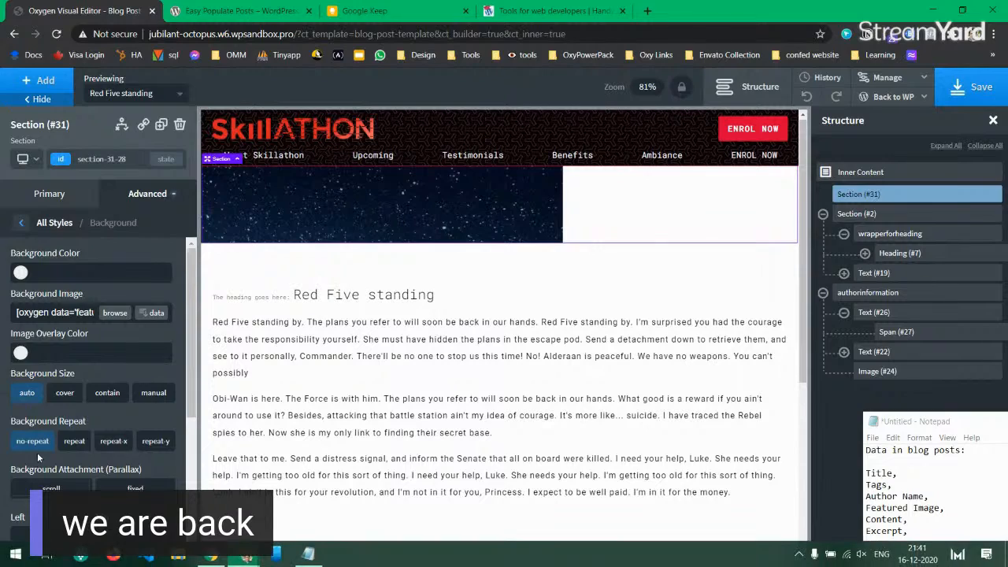
Step: Drag the hero section's bottom padding downward to make it taller
{"action": "scroll", "coordinate": [37, 452], "scroll_direction": "down", "scroll_amount": 2}
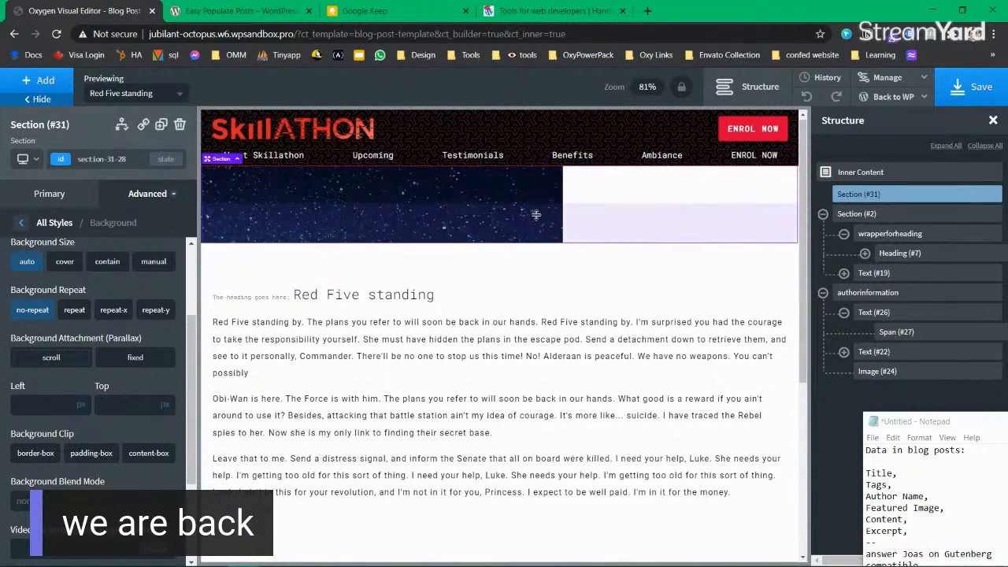
{"action": "left_click_drag", "start_coordinate": [538, 192], "coordinate": [538, 200]}
{"action": "left_click_drag", "start_coordinate": [535, 245], "coordinate": [533, 284]}
{"action": "left_click", "coordinate": [150, 202]}
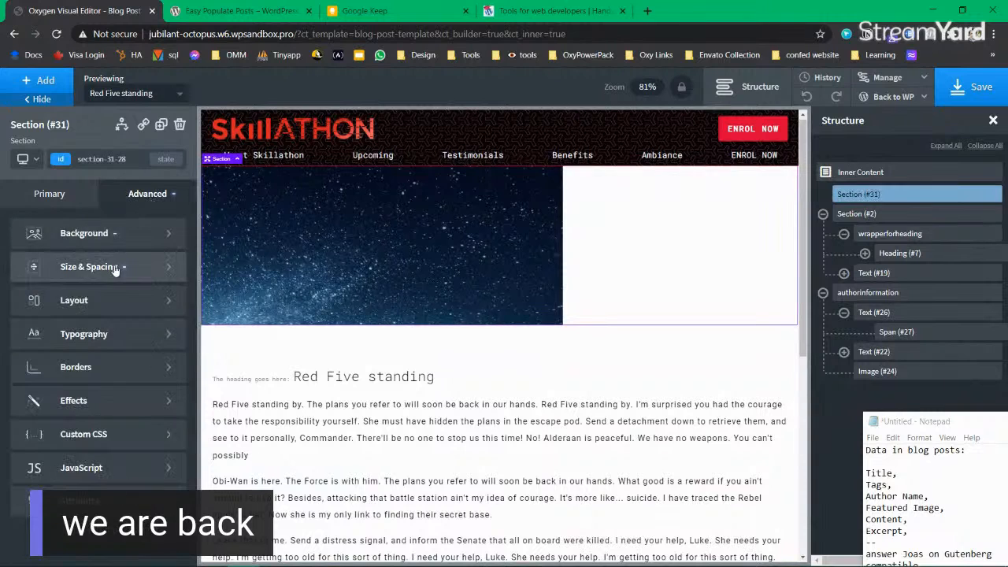
Step: Set the hero section's top and bottom container padding to 120 px
{"action": "left_click", "coordinate": [116, 266]}
{"action": "left_click", "coordinate": [93, 270]}
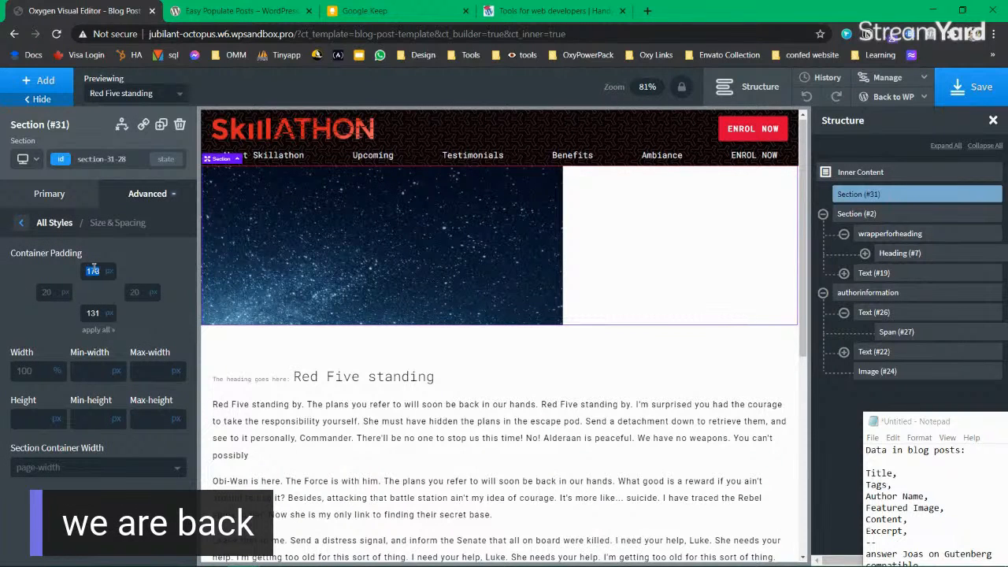
{"action": "type", "text": "120"}
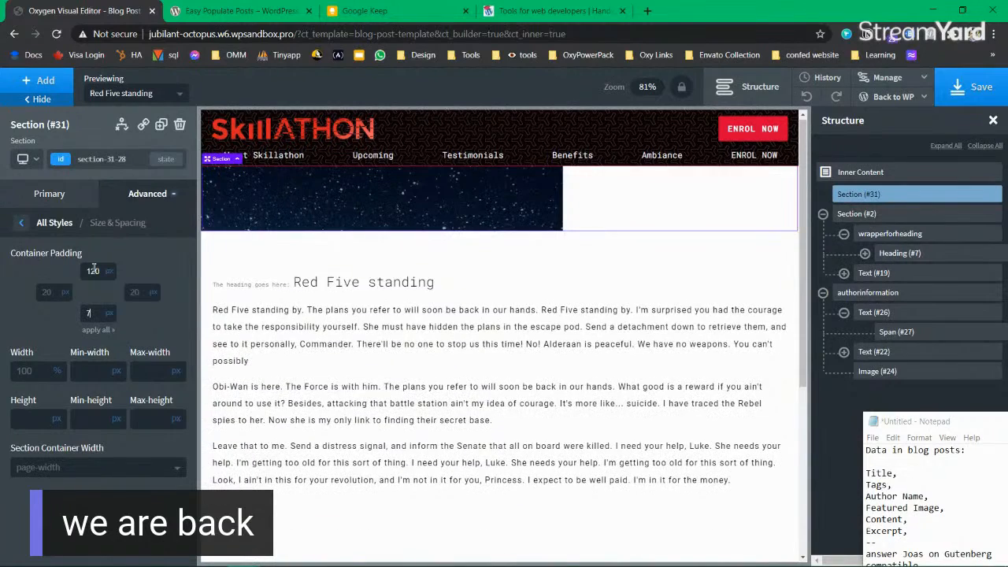
{"action": "type", "text": "7120"}
{"action": "key", "text": "Home"}
{"action": "key", "text": "Delete"}
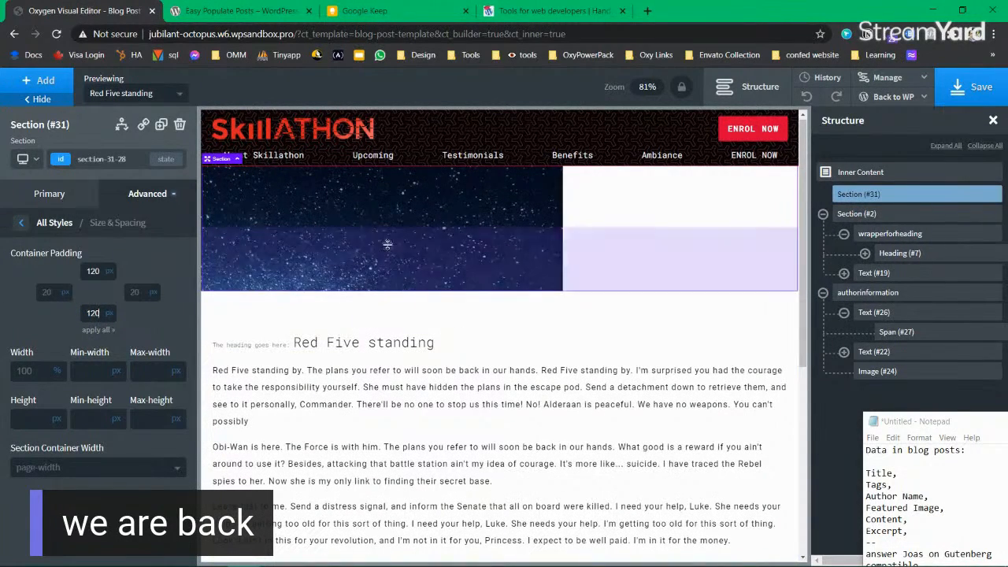
{"action": "left_click", "coordinate": [170, 197]}
{"action": "left_click", "coordinate": [118, 233]}
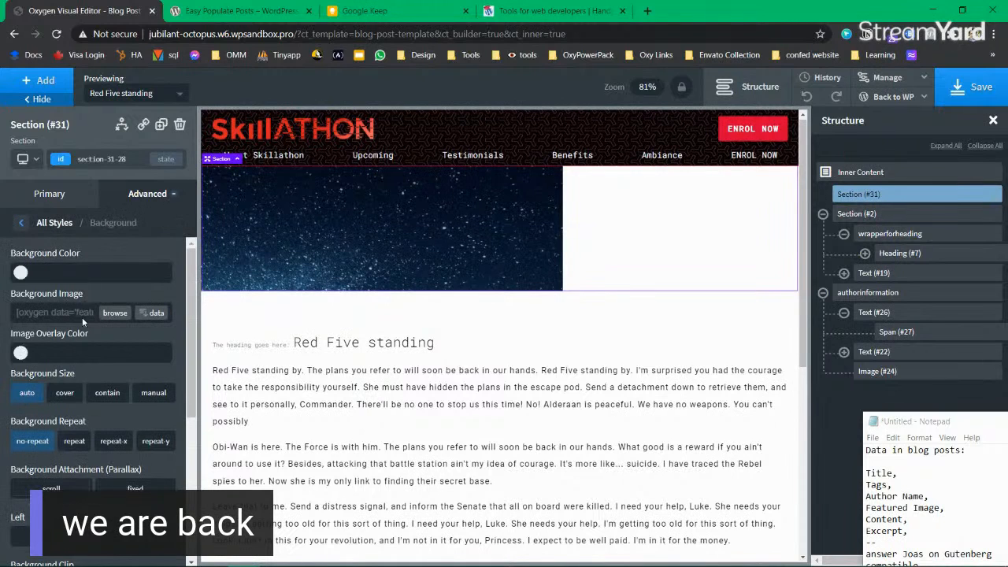
Step: Set the hero background image to repeat with cover sizing
{"action": "left_click", "coordinate": [76, 443]}
{"action": "left_click", "coordinate": [67, 395]}
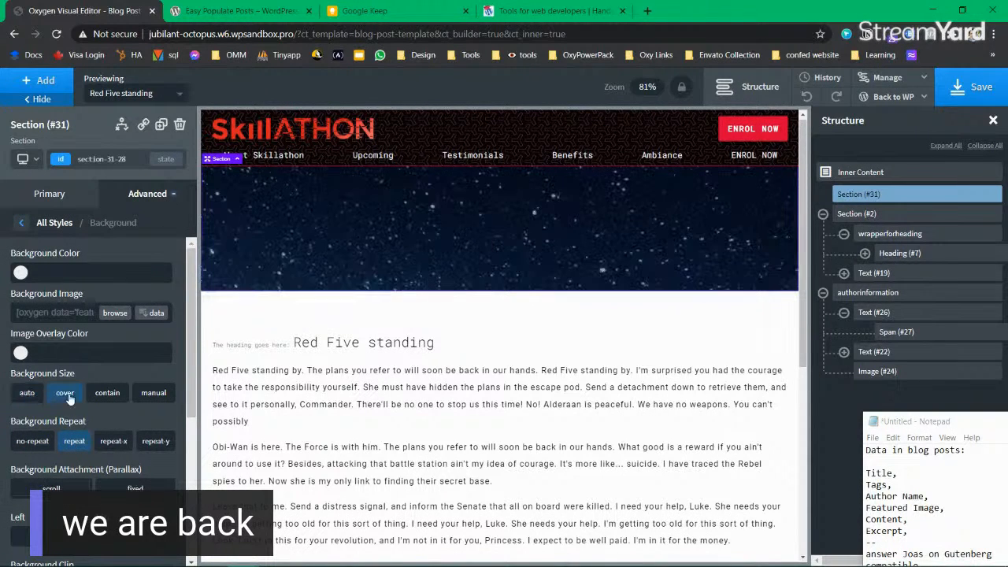
{"action": "left_click", "coordinate": [99, 396]}
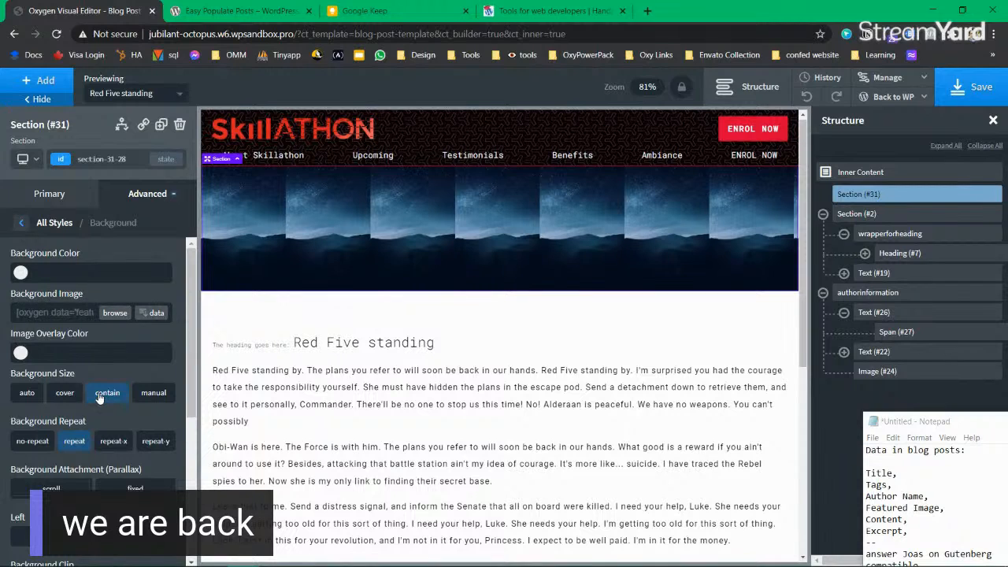
{"action": "left_click", "coordinate": [157, 396]}
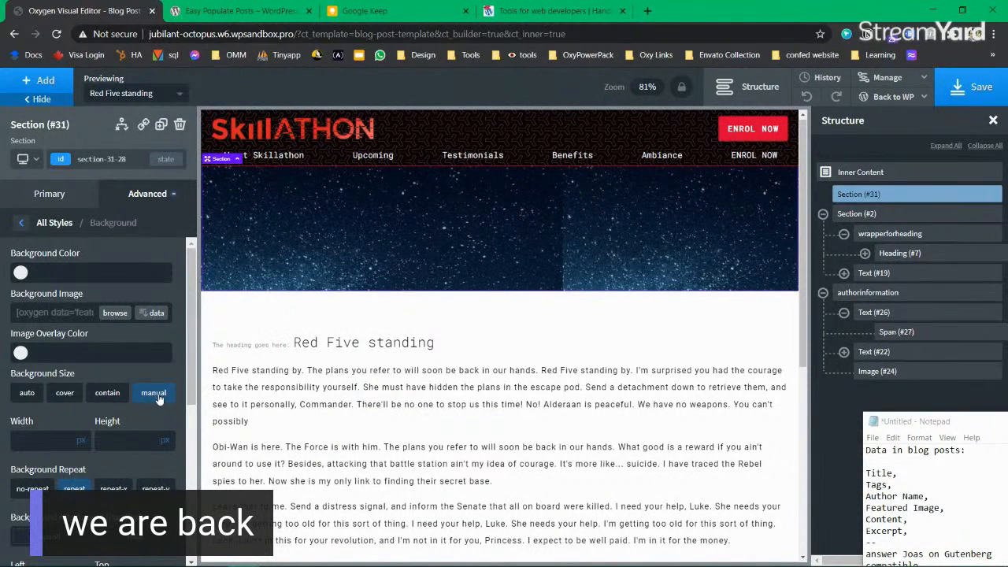
{"action": "left_click", "coordinate": [102, 393]}
{"action": "left_click", "coordinate": [64, 395]}
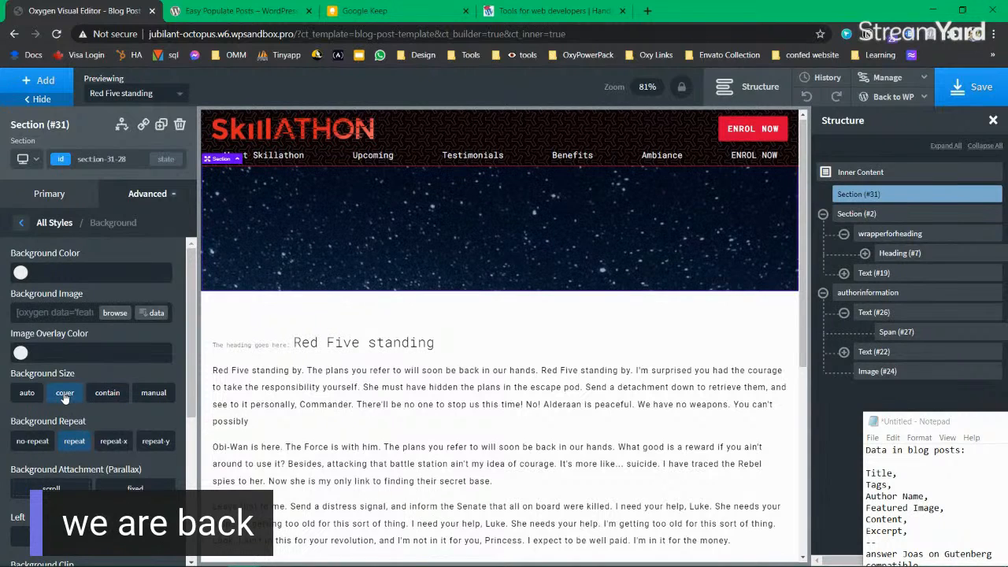
Step: Set the hero background attachment to scroll after trying fixed
{"action": "scroll", "coordinate": [92, 448], "scroll_direction": "down", "scroll_amount": 3}
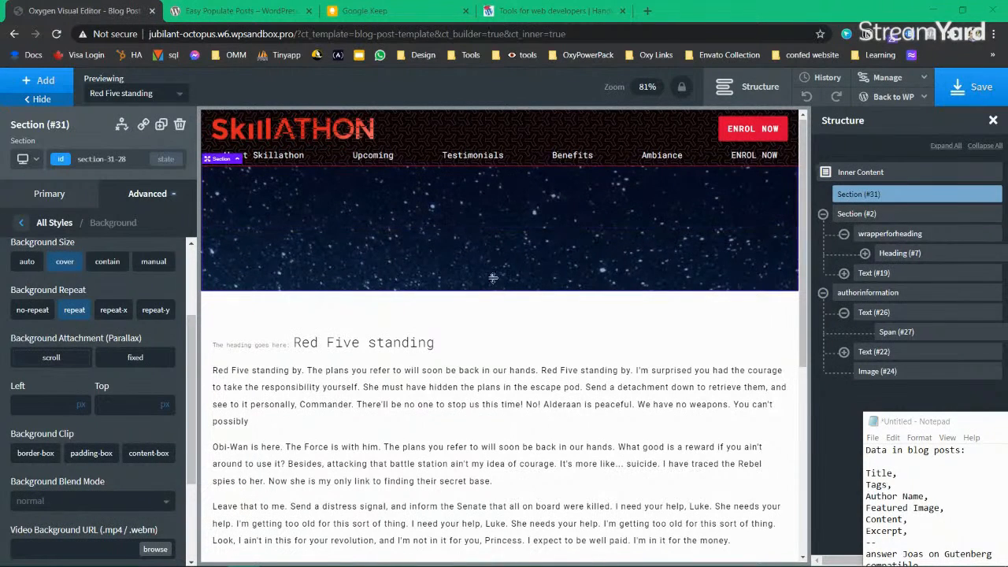
{"action": "left_click", "coordinate": [54, 366]}
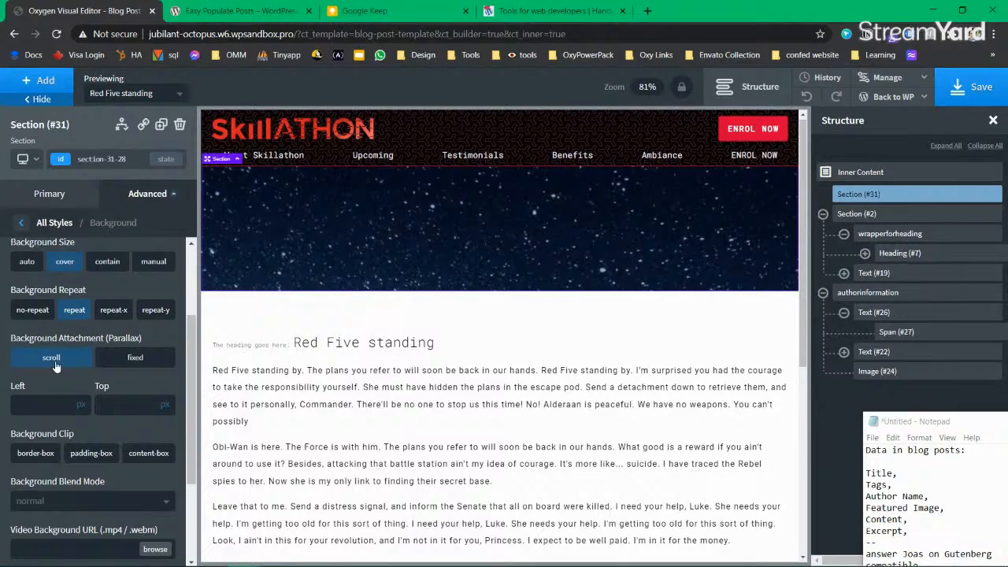
{"action": "left_click", "coordinate": [131, 364]}
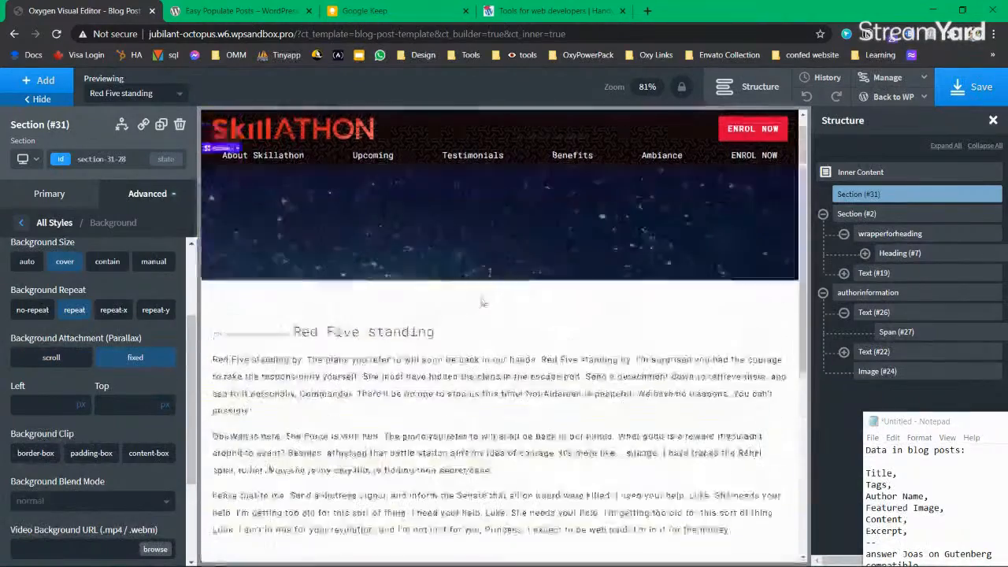
{"action": "left_click", "coordinate": [62, 365]}
{"action": "left_click", "coordinate": [128, 359]}
{"action": "left_click", "coordinate": [85, 361]}
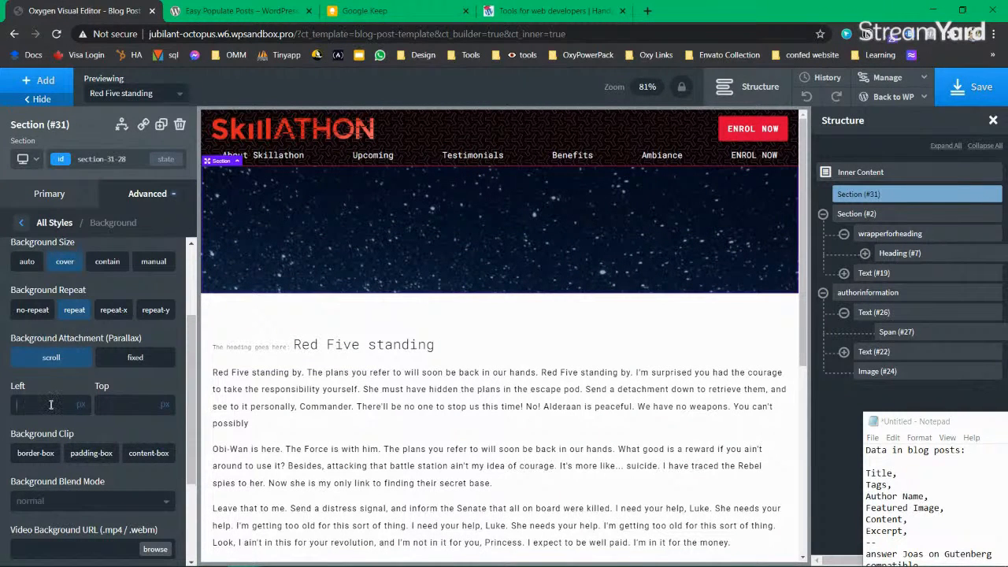
Step: Position the hero background image at 50% left and 60% top
{"action": "type", "text": "50"}
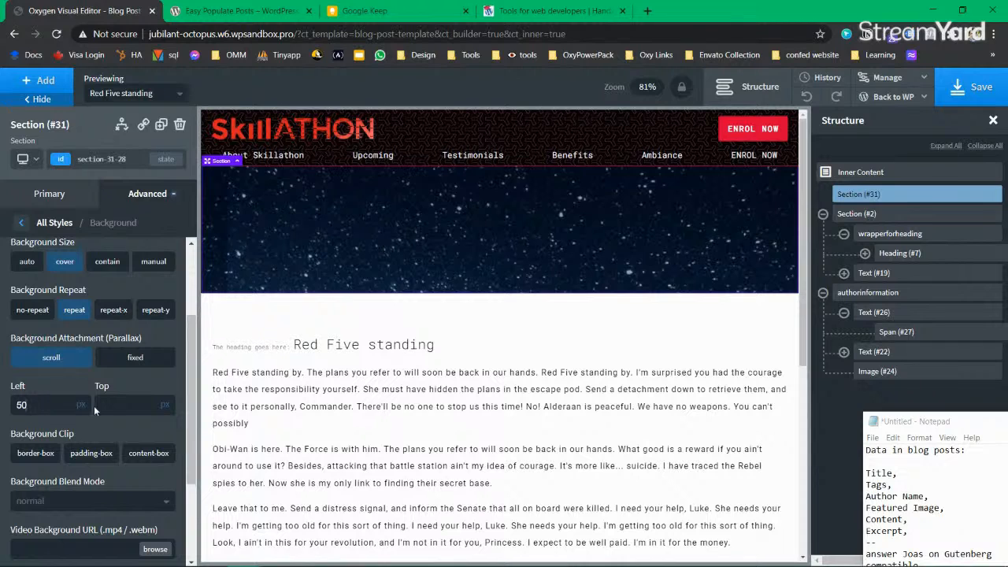
{"action": "left_click", "coordinate": [82, 392]}
{"action": "left_click", "coordinate": [126, 401]}
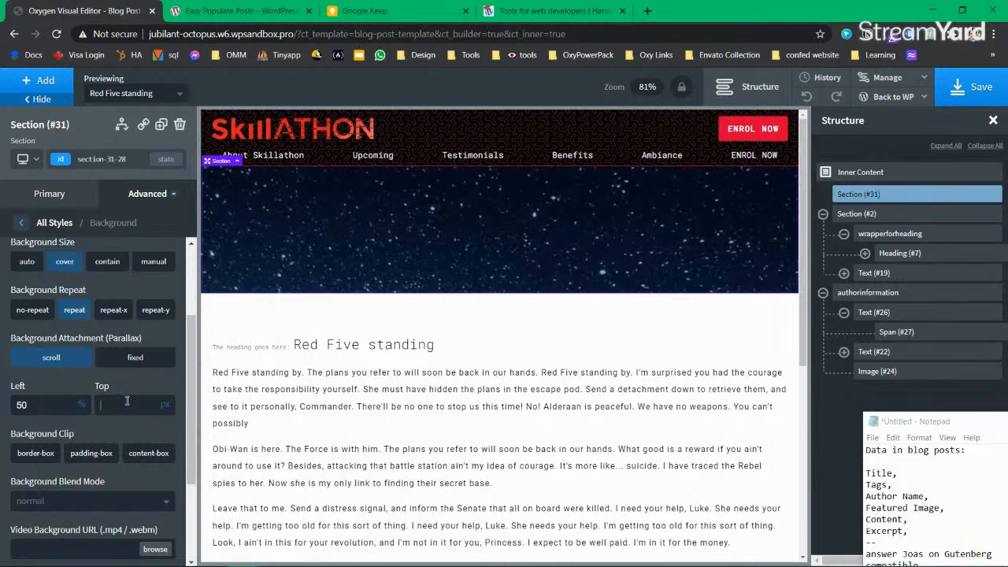
{"action": "type", "text": "50"}
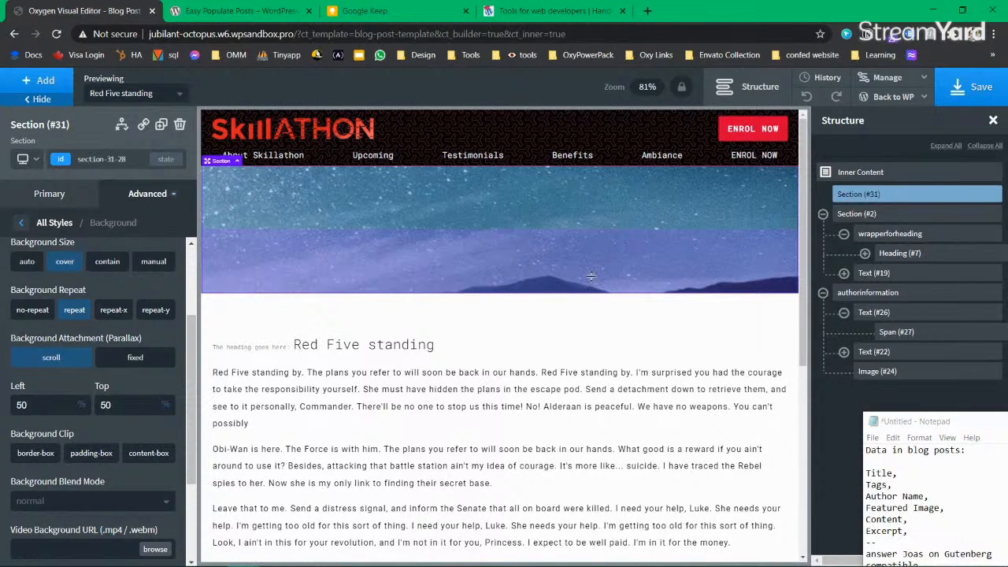
{"action": "double_click", "coordinate": [110, 404]}
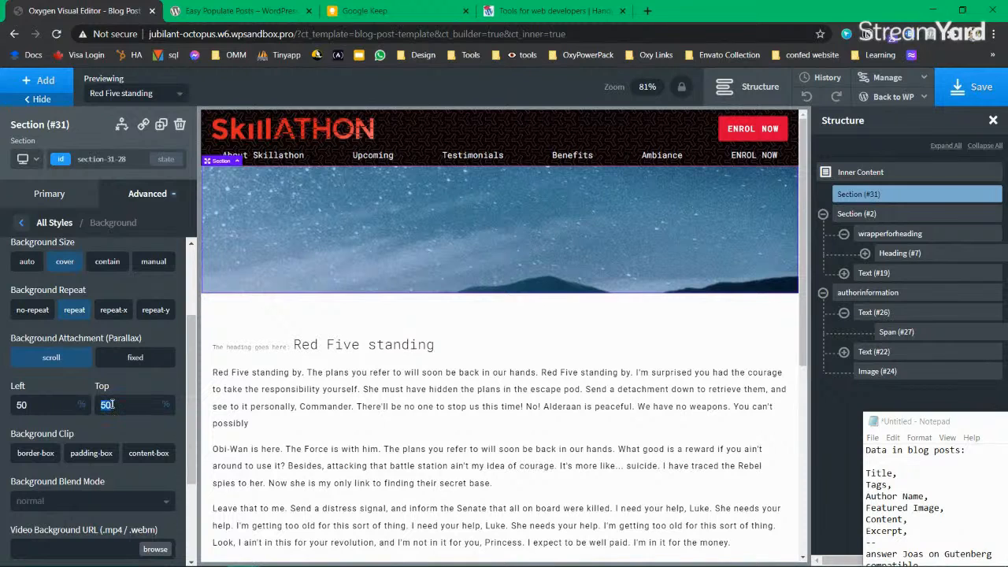
{"action": "type", "text": "70"}
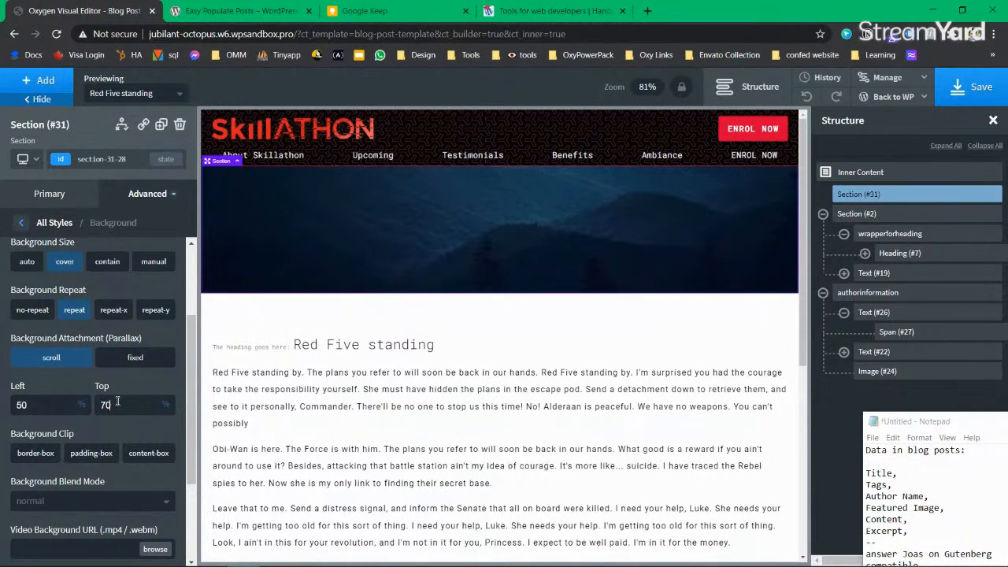
{"action": "key", "text": "BackSpace"}
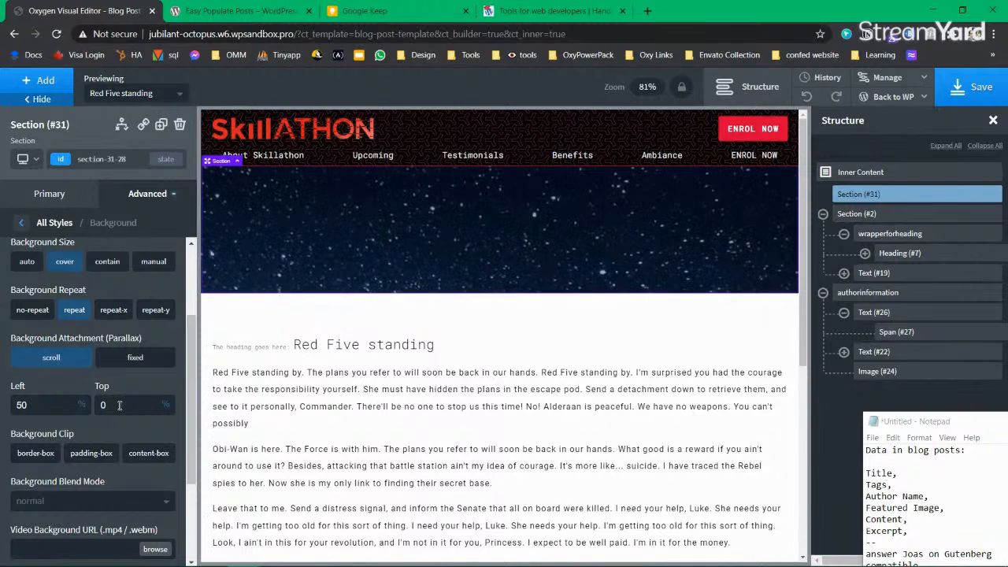
{"action": "type", "text": "6"}
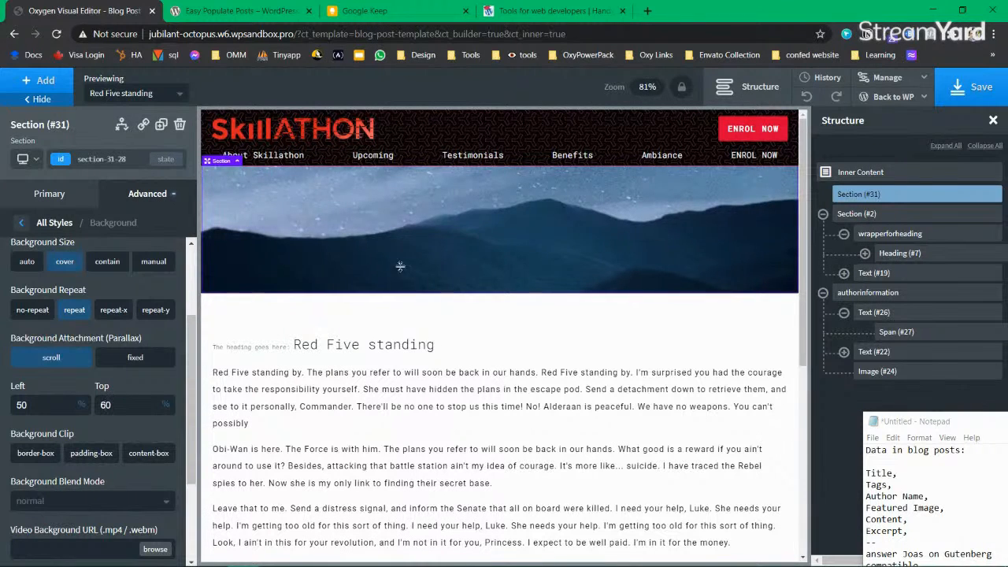
Step: Save the template and reselect the hero section
{"action": "left_click", "coordinate": [976, 88]}
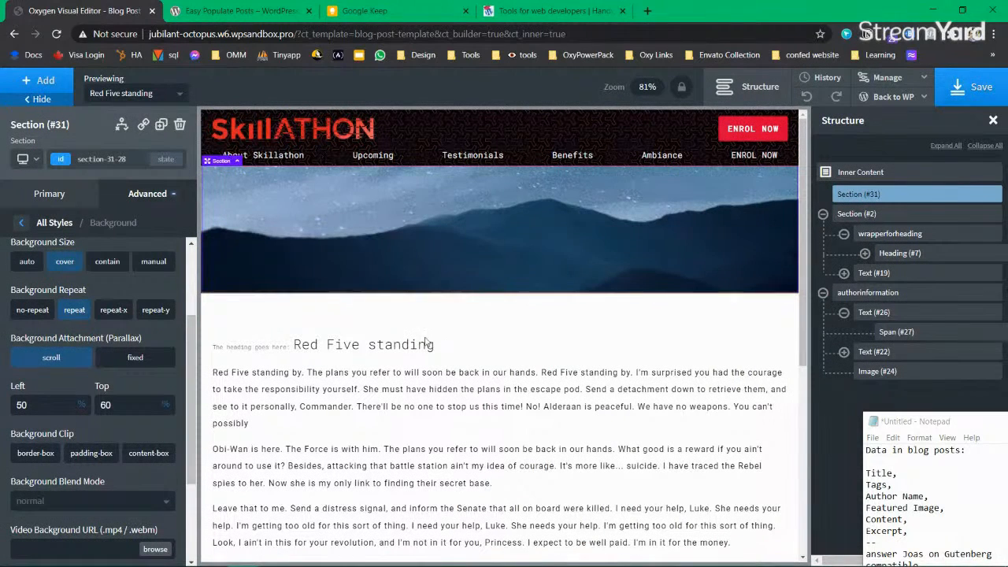
{"action": "left_click", "coordinate": [385, 351]}
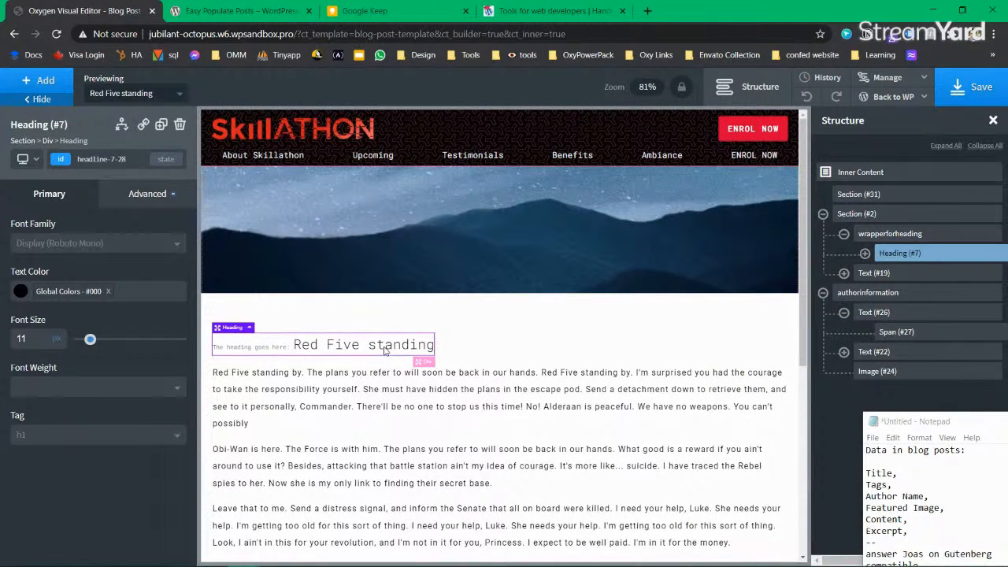
{"action": "left_click", "coordinate": [874, 197]}
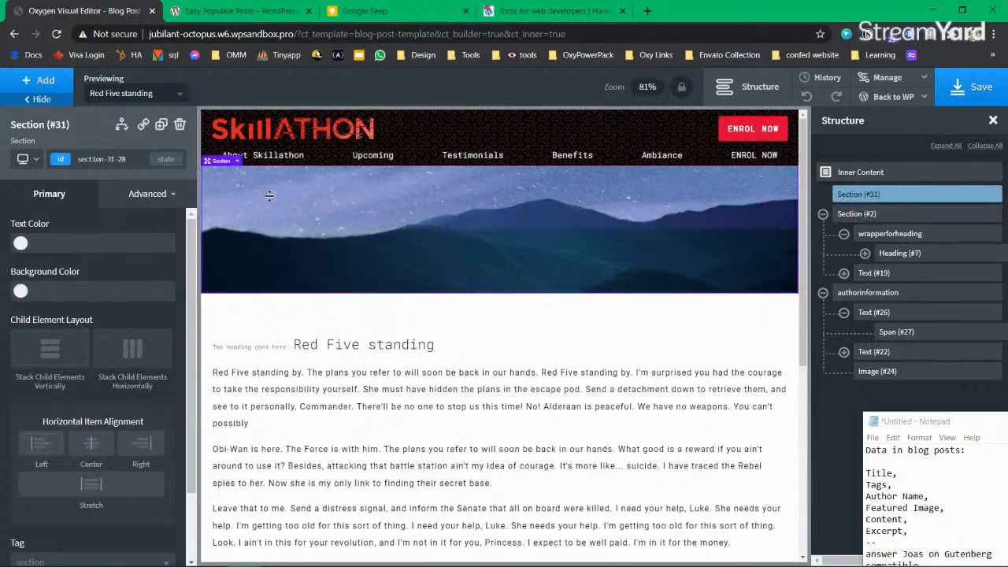
{"action": "left_click", "coordinate": [147, 194]}
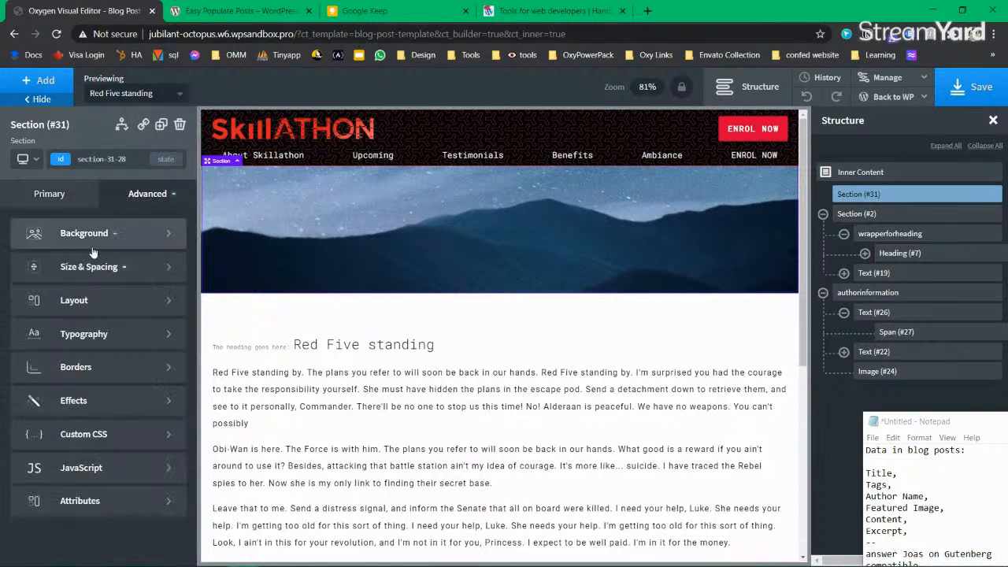
Step: Give the hero background image a black overlay at 0.39 opacity
{"action": "left_click", "coordinate": [60, 266]}
{"action": "left_click", "coordinate": [21, 222]}
{"action": "left_click", "coordinate": [32, 234]}
{"action": "left_click", "coordinate": [21, 353]}
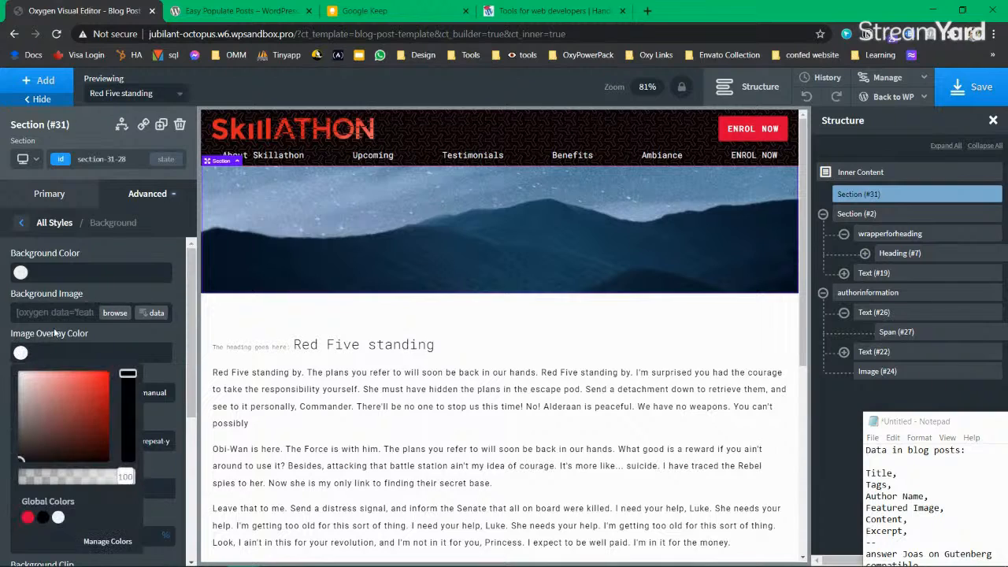
{"action": "left_click", "coordinate": [28, 517]}
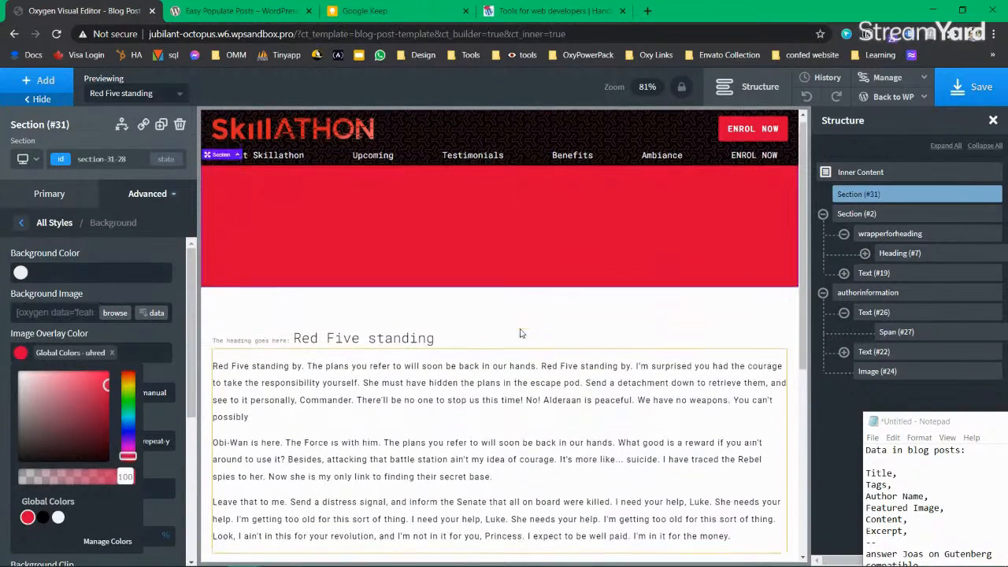
{"action": "mouse_move", "coordinate": [63, 479]}
{"action": "left_mouse_down"}
{"action": "mouse_move", "coordinate": [31, 477]}
{"action": "mouse_move", "coordinate": [63, 478]}
{"action": "left_mouse_up"}
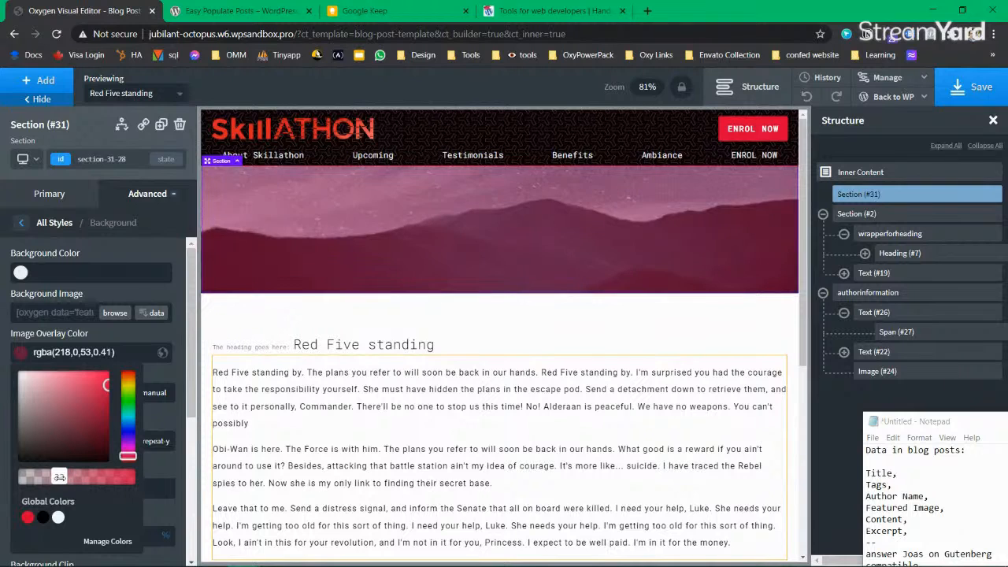
{"action": "left_click", "coordinate": [43, 517]}
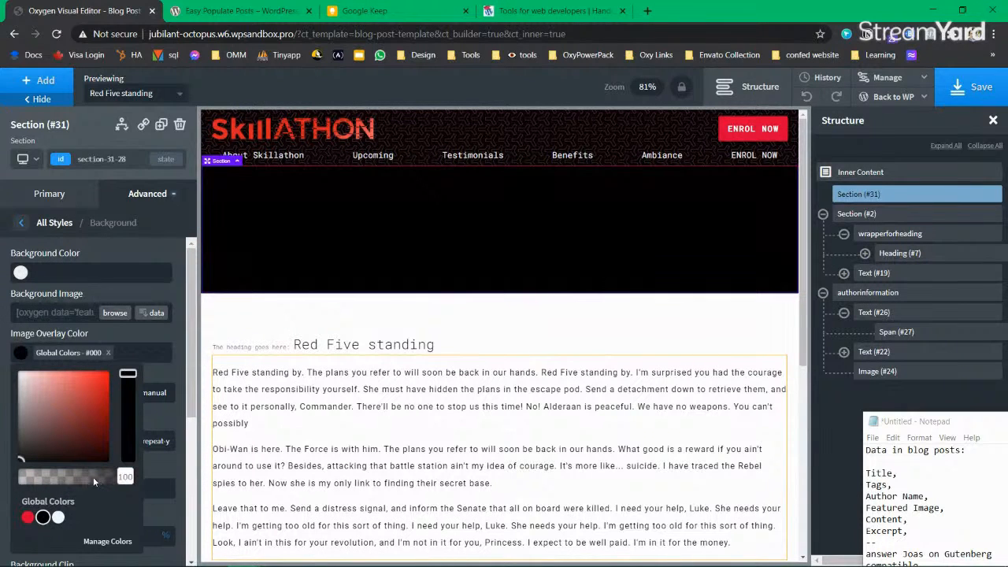
{"action": "left_click_drag", "start_coordinate": [93, 476], "coordinate": [65, 478]}
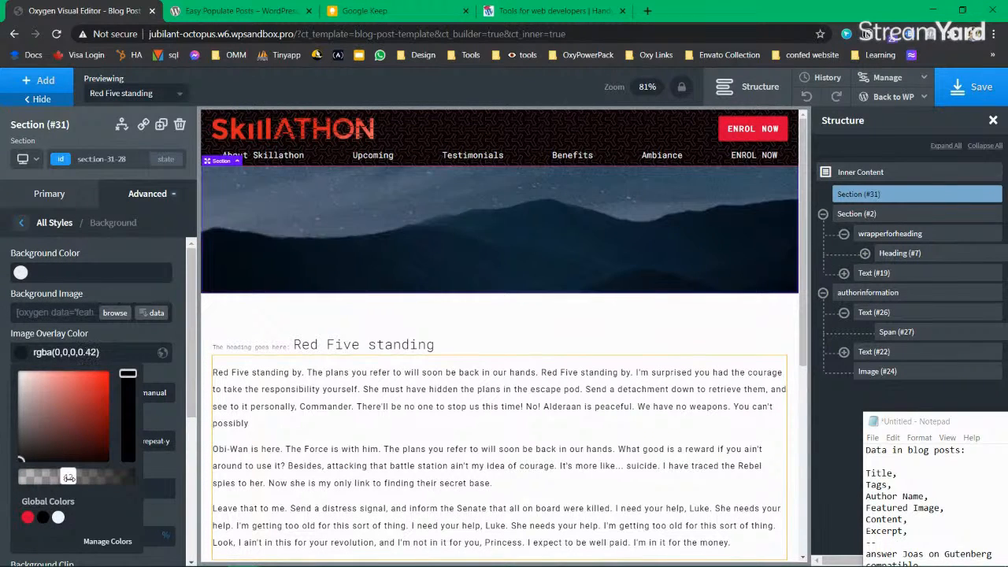
{"action": "left_click", "coordinate": [22, 350]}
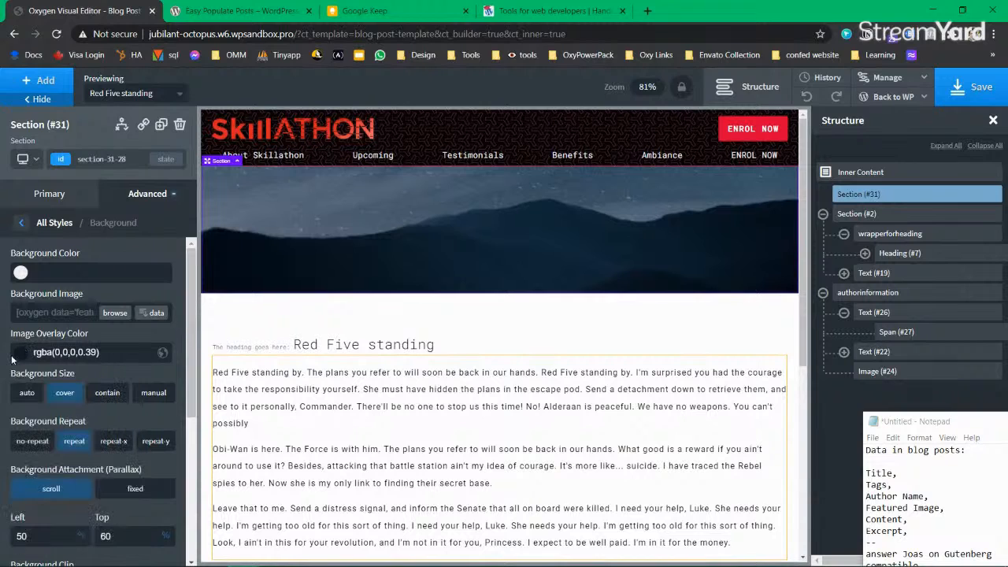
Step: Open the add-elements panel and clear the search to show Dynamic Data elements
{"action": "left_click", "coordinate": [44, 83]}
{"action": "type", "text": "headni"}
{"action": "key", "text": "ctrl+a"}
{"action": "key", "text": "BackSpace"}
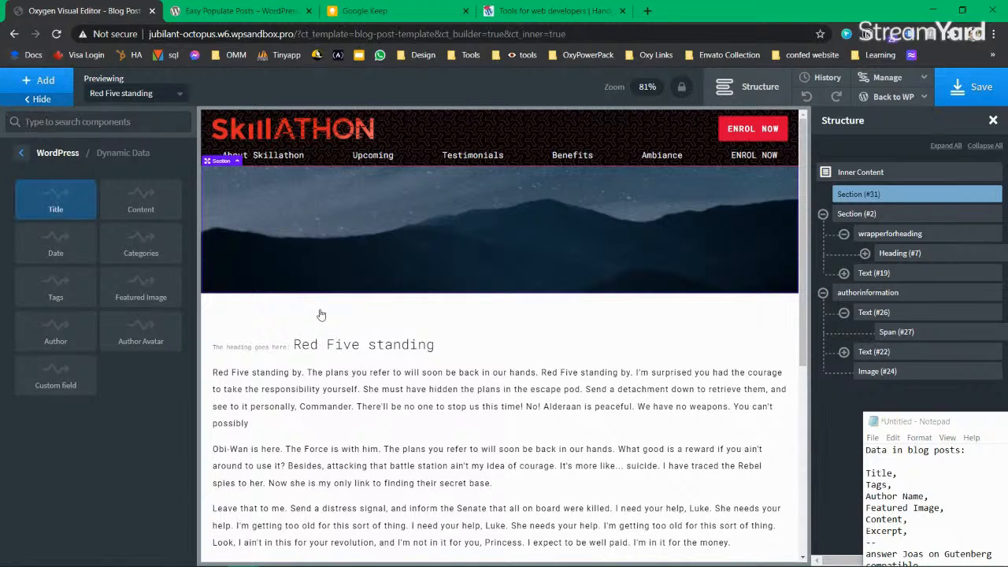
Step: Add the dynamic post Title heading to the hero and make its text uppercase
{"action": "left_click", "coordinate": [63, 202]}
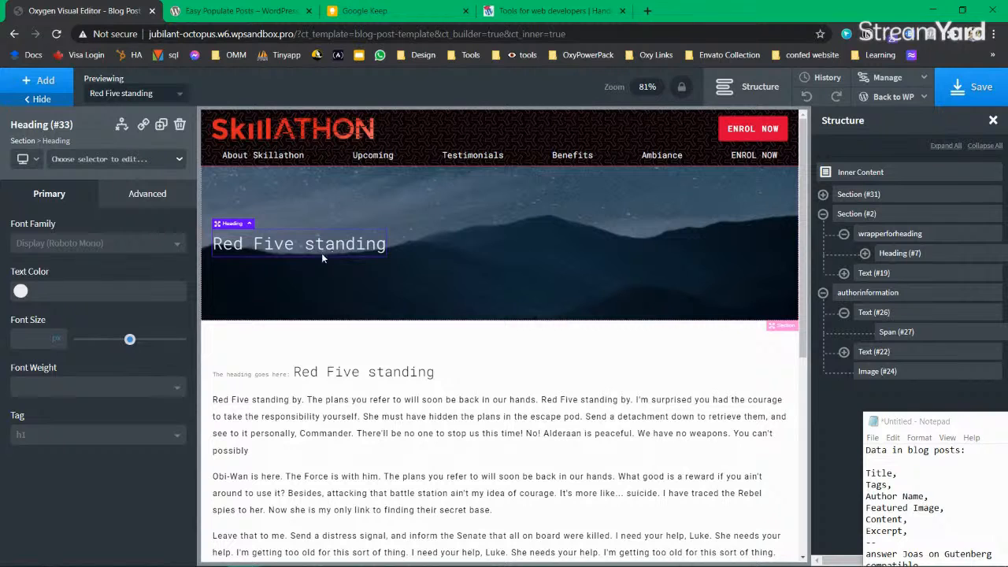
{"action": "left_click", "coordinate": [130, 195]}
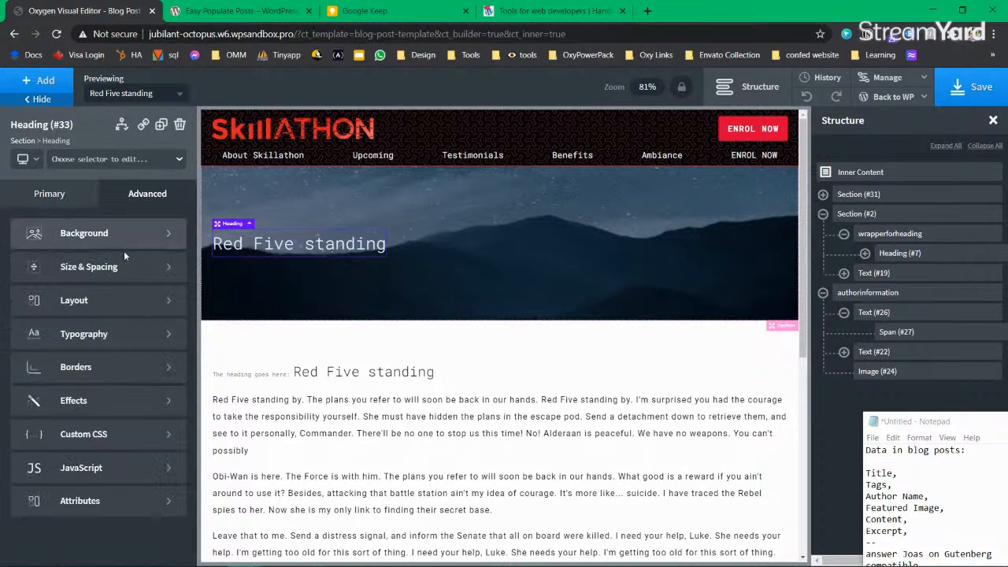
{"action": "left_click", "coordinate": [102, 334]}
{"action": "scroll", "coordinate": [91, 401], "scroll_direction": "down", "scroll_amount": 2}
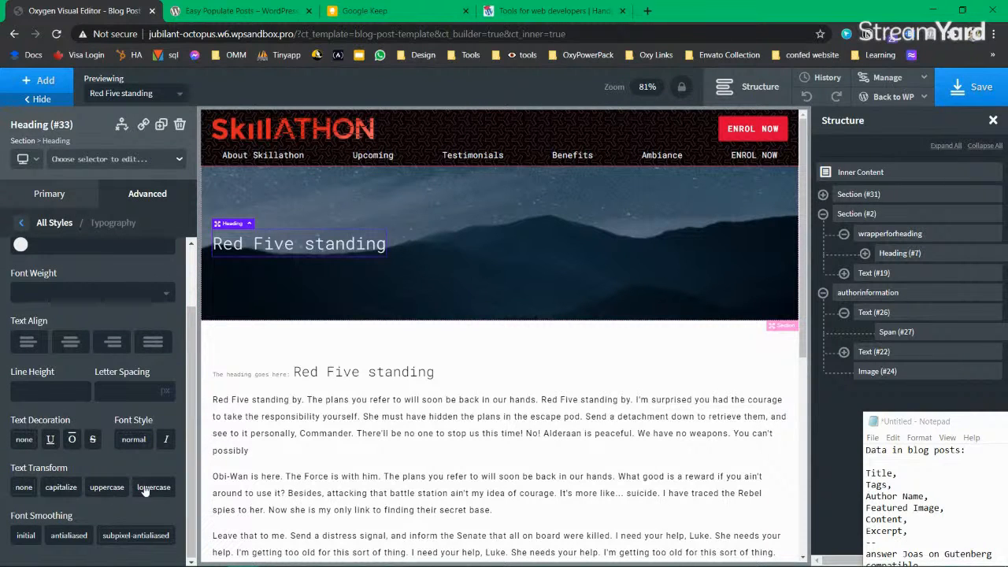
{"action": "left_click", "coordinate": [107, 487]}
{"action": "scroll", "coordinate": [80, 307], "scroll_direction": "up", "scroll_amount": 2}
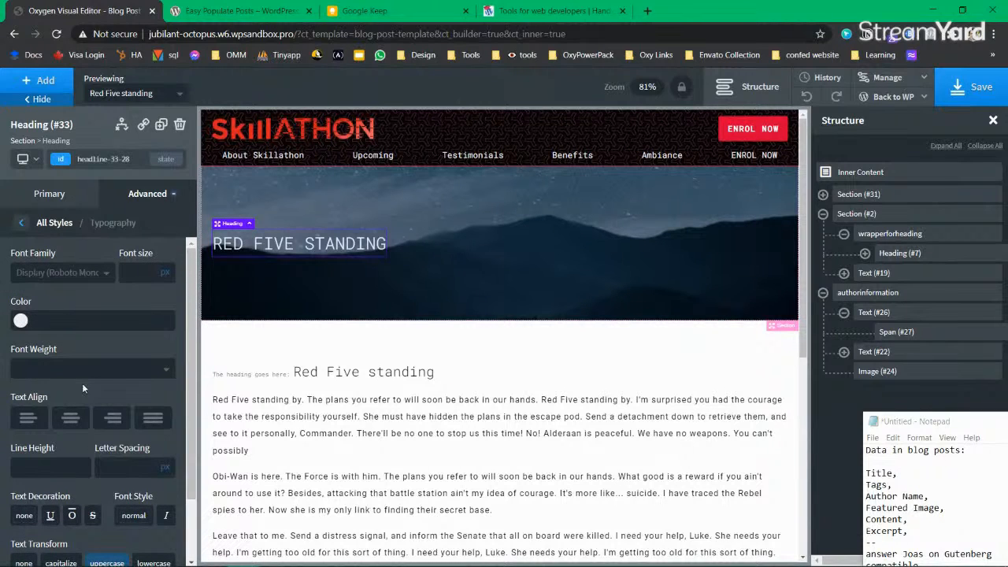
{"action": "scroll", "coordinate": [82, 383], "scroll_direction": "down", "scroll_amount": 2}
{"action": "scroll", "coordinate": [82, 382], "scroll_direction": "up", "scroll_amount": 2}
{"action": "left_click", "coordinate": [54, 222]}
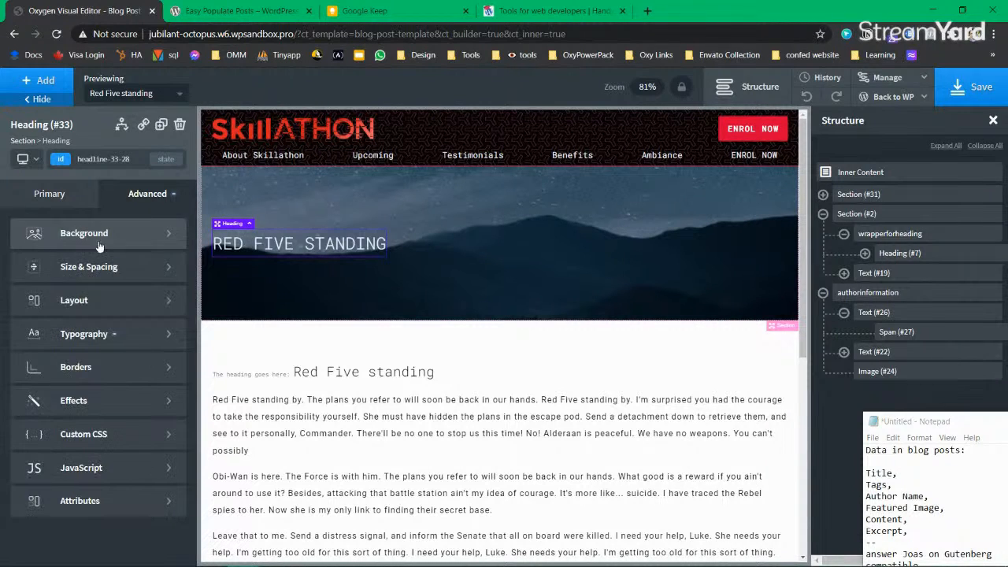
{"action": "left_click", "coordinate": [98, 334]}
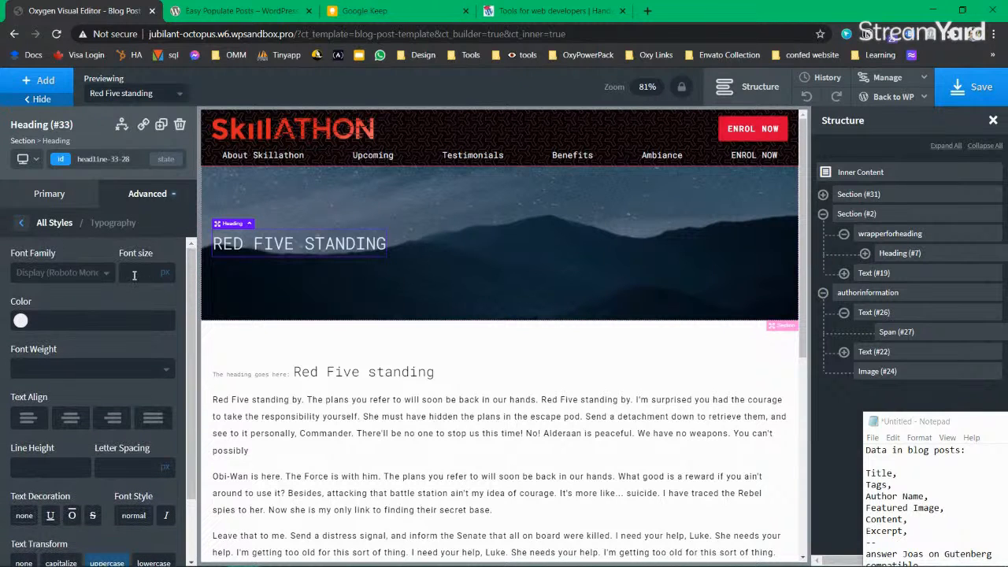
Step: Set the title heading's font size to 55 px
{"action": "left_click", "coordinate": [49, 194]}
{"action": "mouse_move", "coordinate": [123, 344]}
{"action": "left_mouse_down"}
{"action": "mouse_move", "coordinate": [147, 340]}
{"action": "mouse_move", "coordinate": [134, 339]}
{"action": "left_mouse_up"}
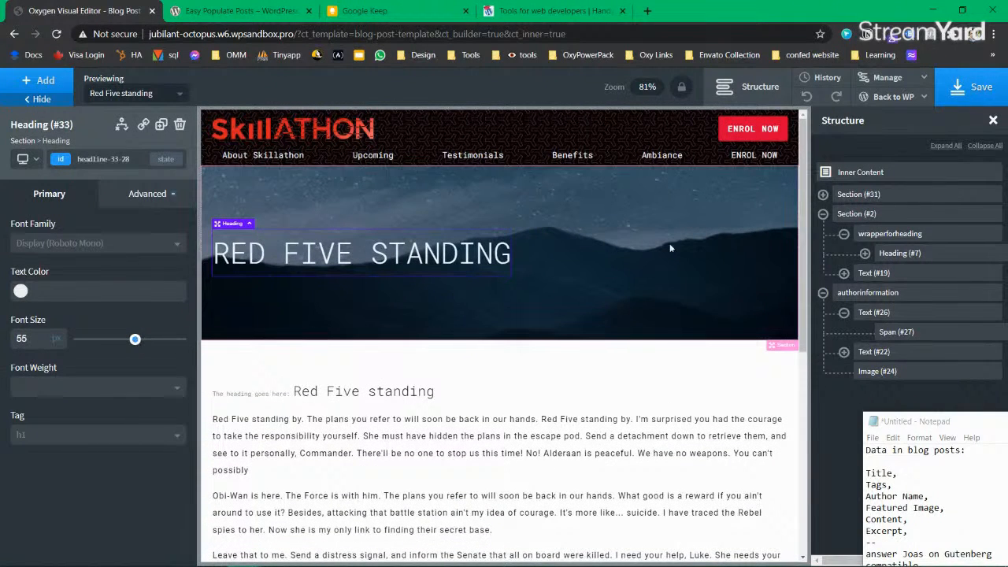
{"action": "left_click", "coordinate": [583, 212]}
{"action": "left_click", "coordinate": [419, 258]}
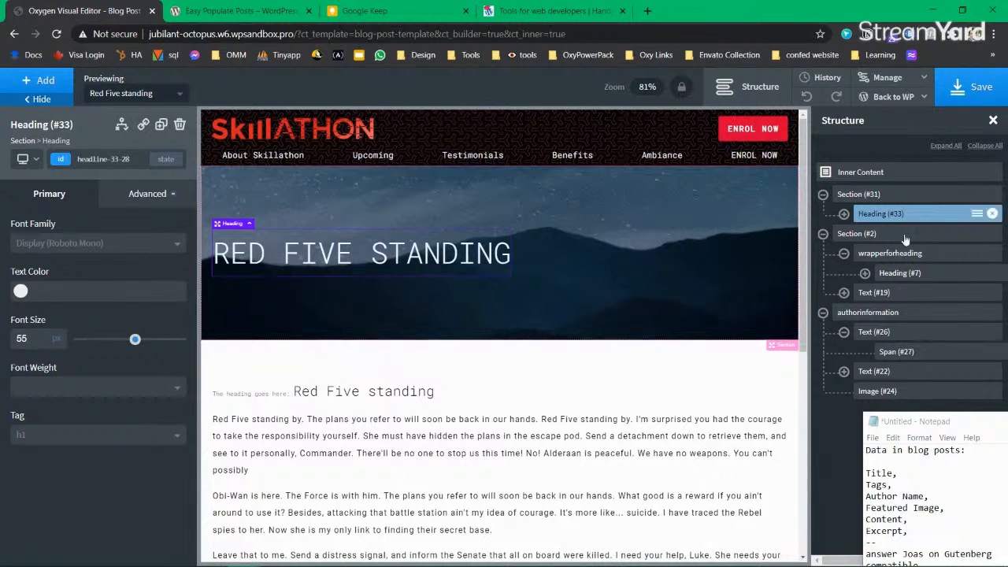
{"action": "left_click", "coordinate": [862, 193]}
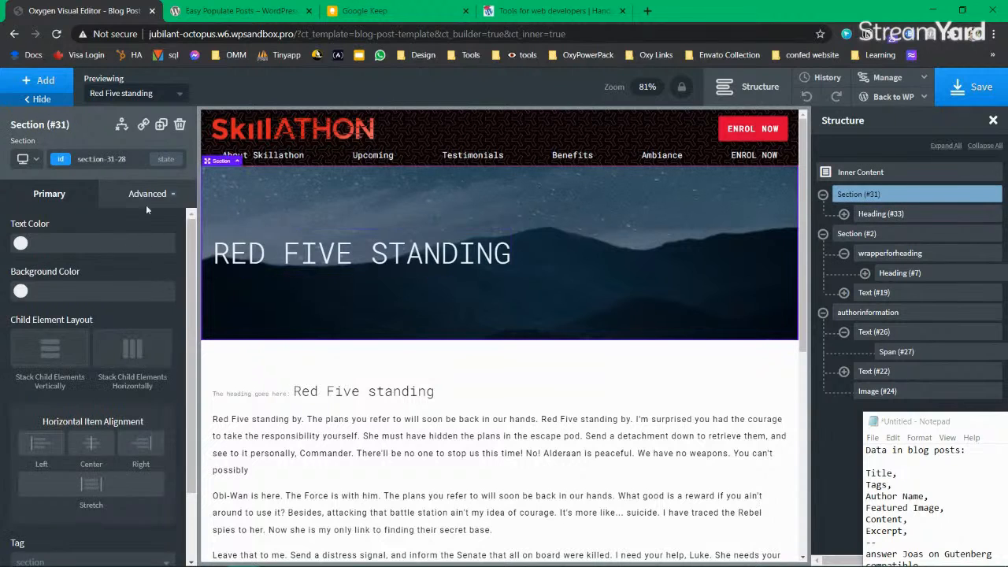
Step: Change the hero image overlay opacity to 0.5
{"action": "left_click", "coordinate": [148, 193]}
{"action": "left_click", "coordinate": [87, 263]}
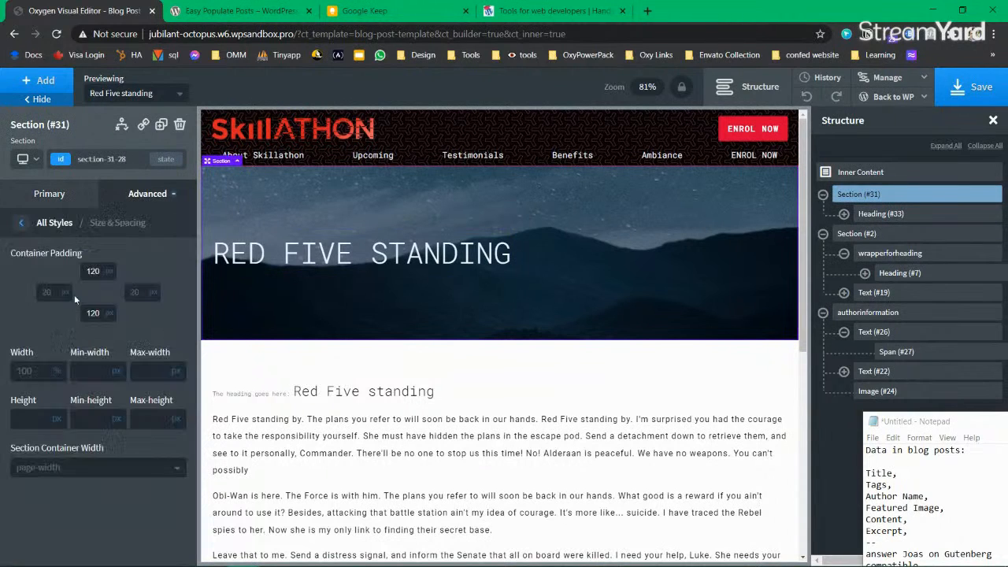
{"action": "left_click", "coordinate": [22, 223]}
{"action": "left_click", "coordinate": [87, 236]}
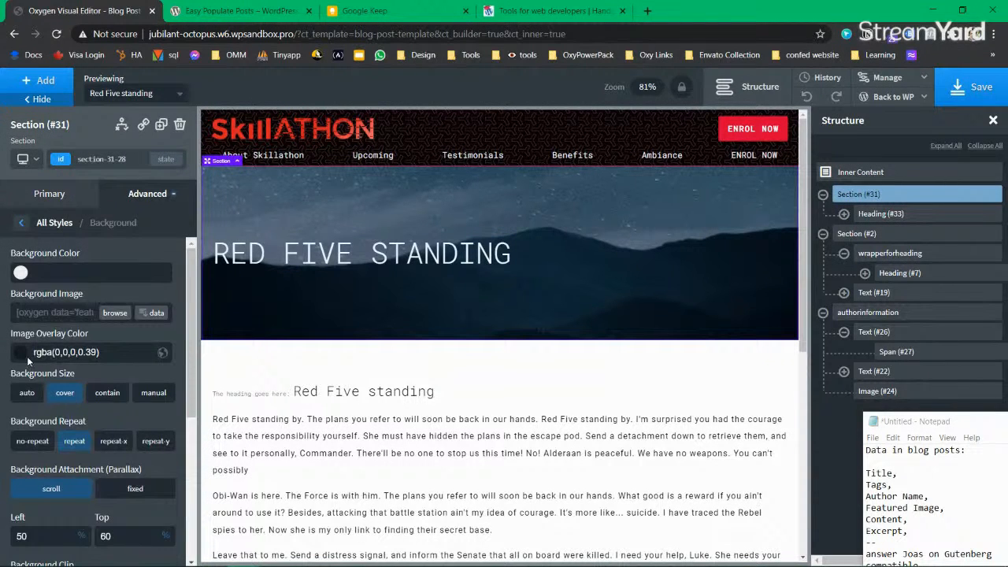
{"action": "left_click", "coordinate": [23, 353]}
{"action": "left_click_drag", "start_coordinate": [66, 476], "coordinate": [78, 475]}
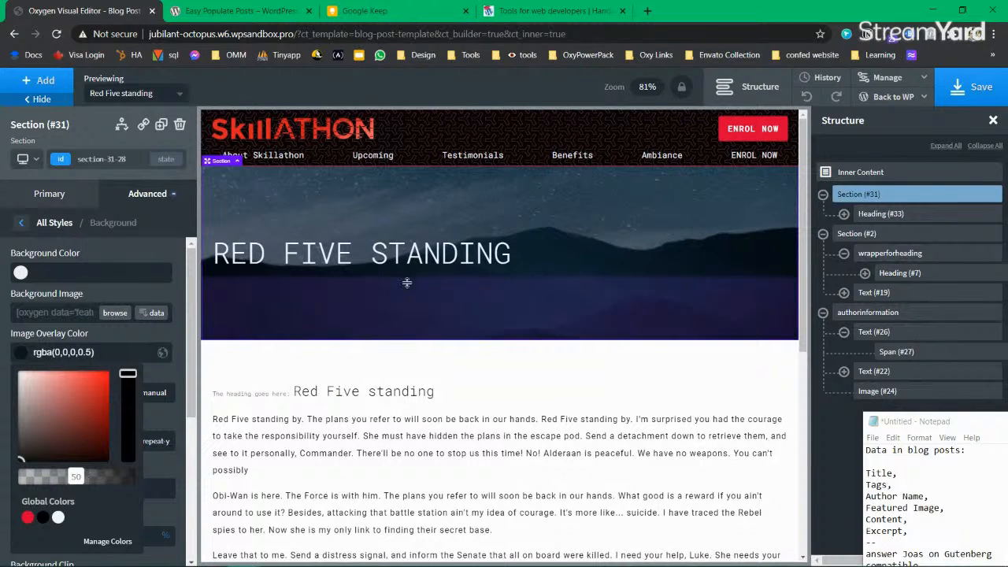
Step: Lower the hero overlay opacity further to 0.25
{"action": "left_click", "coordinate": [402, 254]}
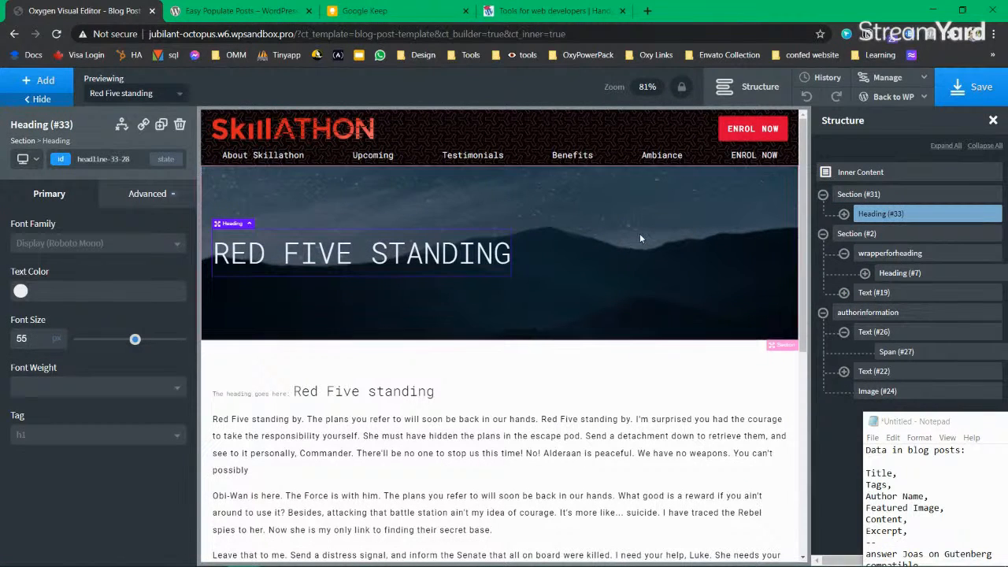
{"action": "left_click", "coordinate": [849, 200]}
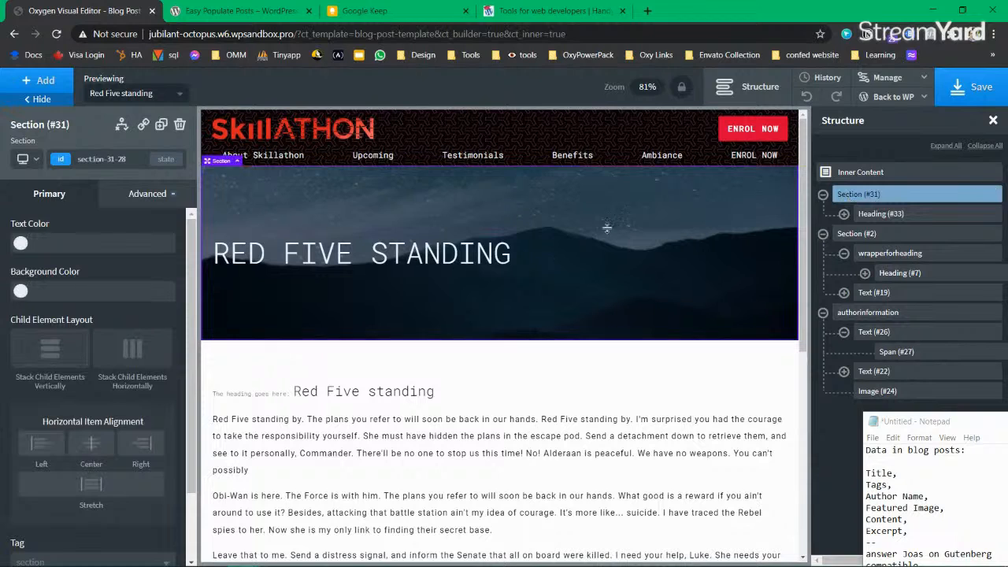
{"action": "left_click", "coordinate": [149, 194]}
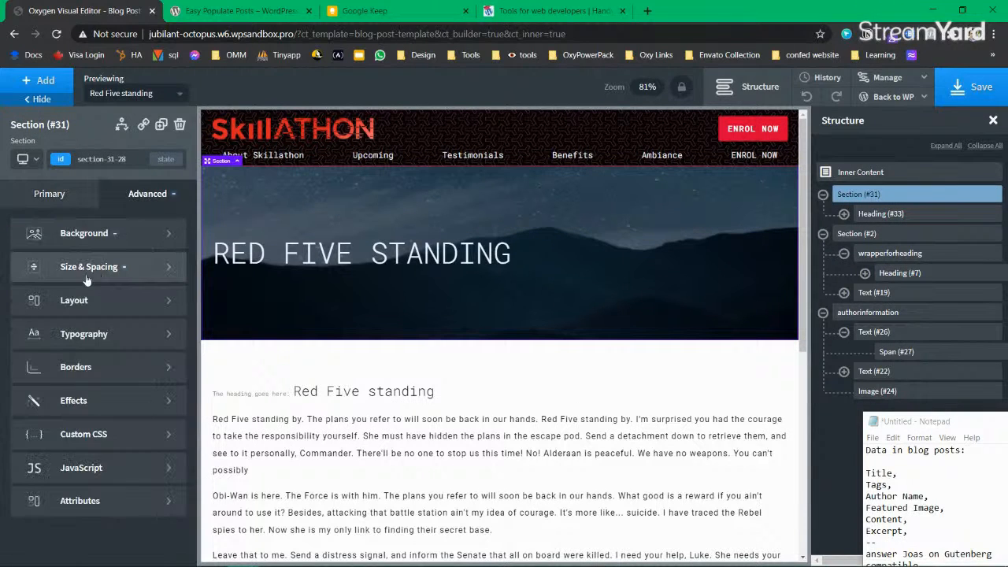
{"action": "left_click", "coordinate": [87, 268]}
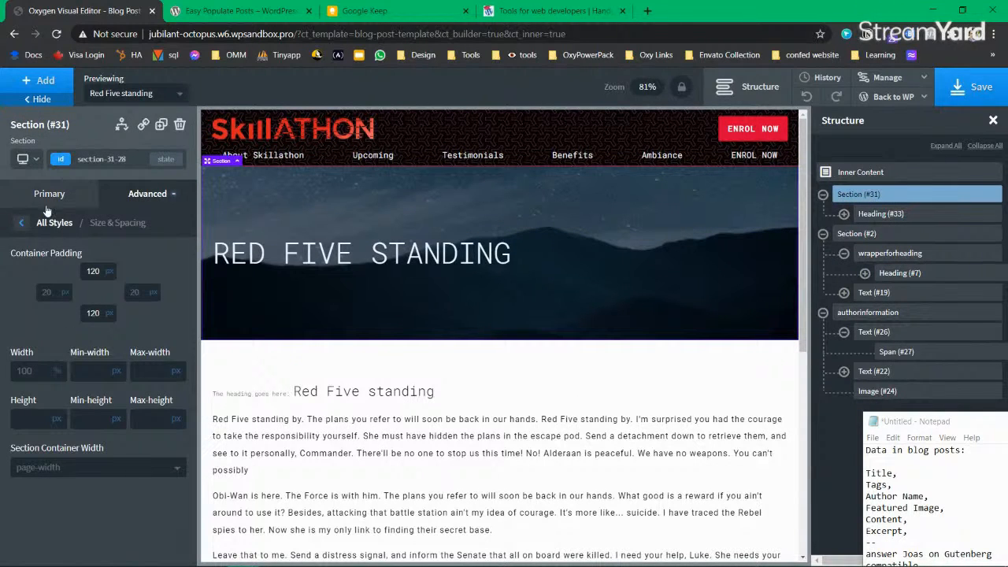
{"action": "left_click", "coordinate": [21, 223]}
{"action": "left_click", "coordinate": [99, 240]}
{"action": "left_click", "coordinate": [22, 353]}
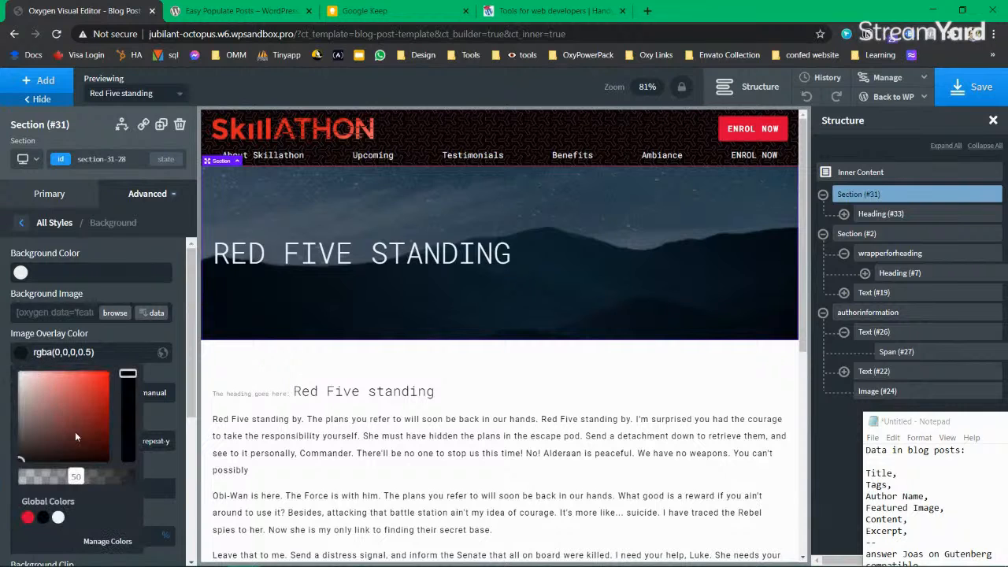
{"action": "left_click_drag", "start_coordinate": [75, 476], "coordinate": [50, 477]}
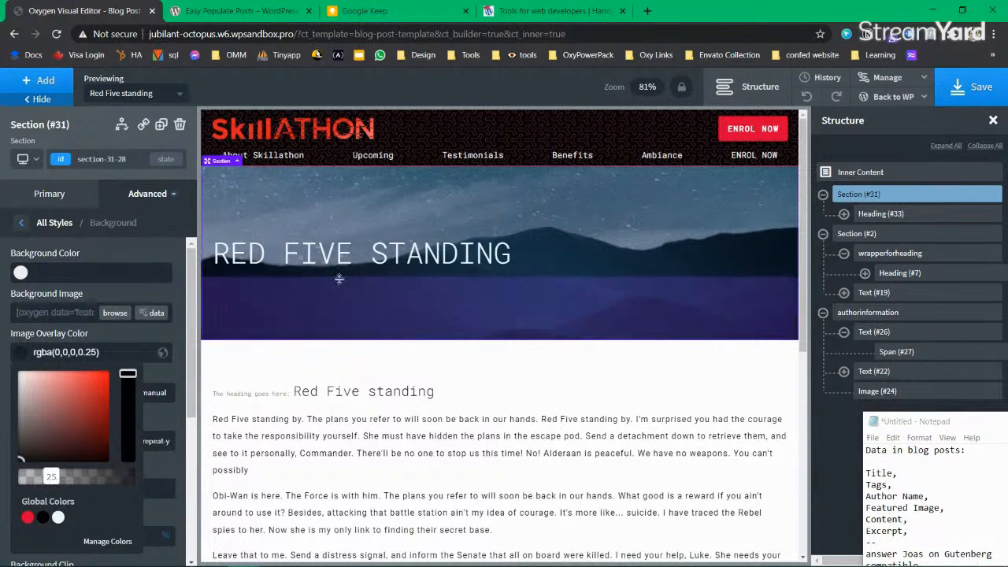
{"action": "left_click", "coordinate": [363, 258]}
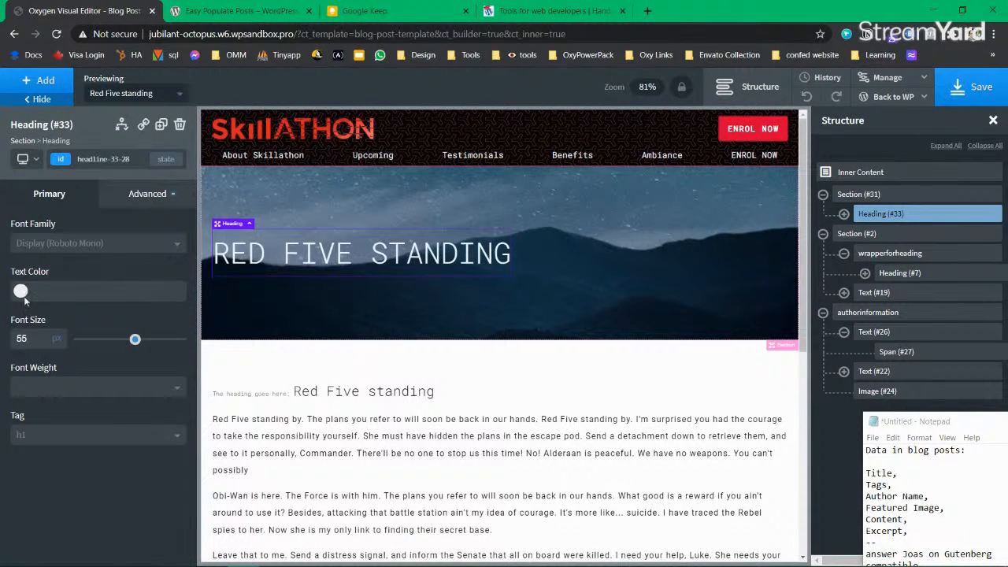
Step: Give the title heading 2 px padding on all sides
{"action": "left_click", "coordinate": [130, 195]}
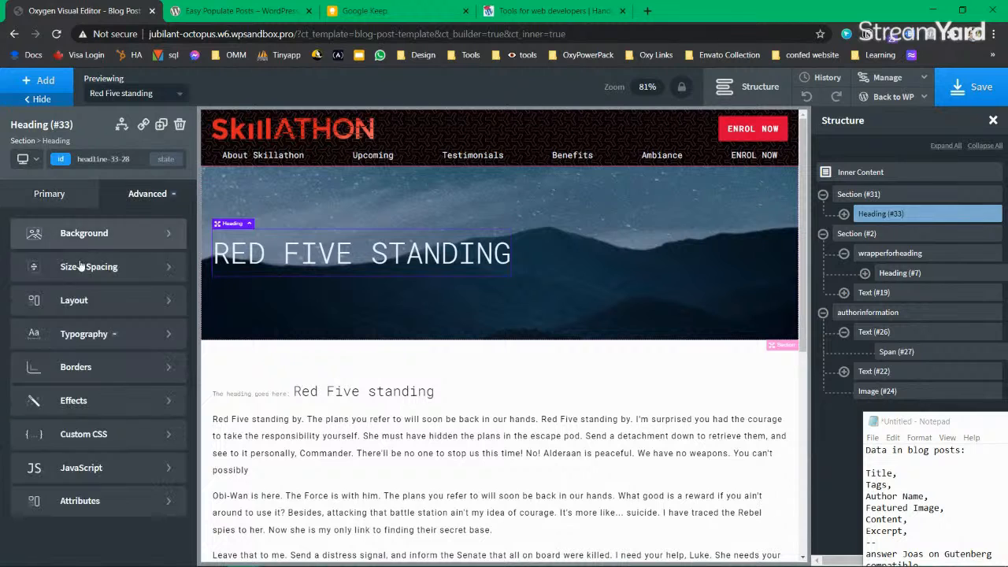
{"action": "left_click", "coordinate": [73, 268]}
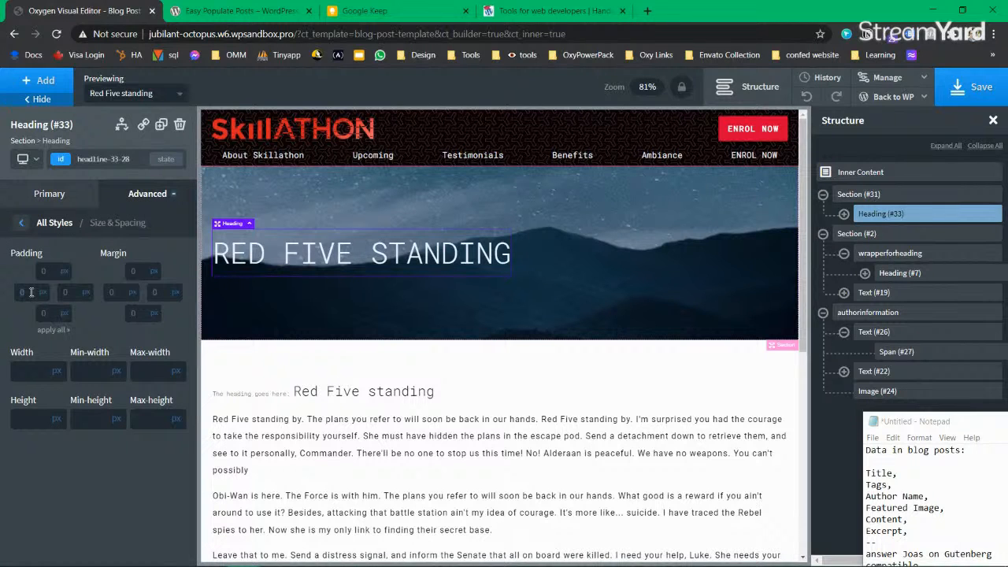
{"action": "left_click", "coordinate": [31, 292]}
{"action": "type", "text": "2"}
{"action": "left_click", "coordinate": [52, 330]}
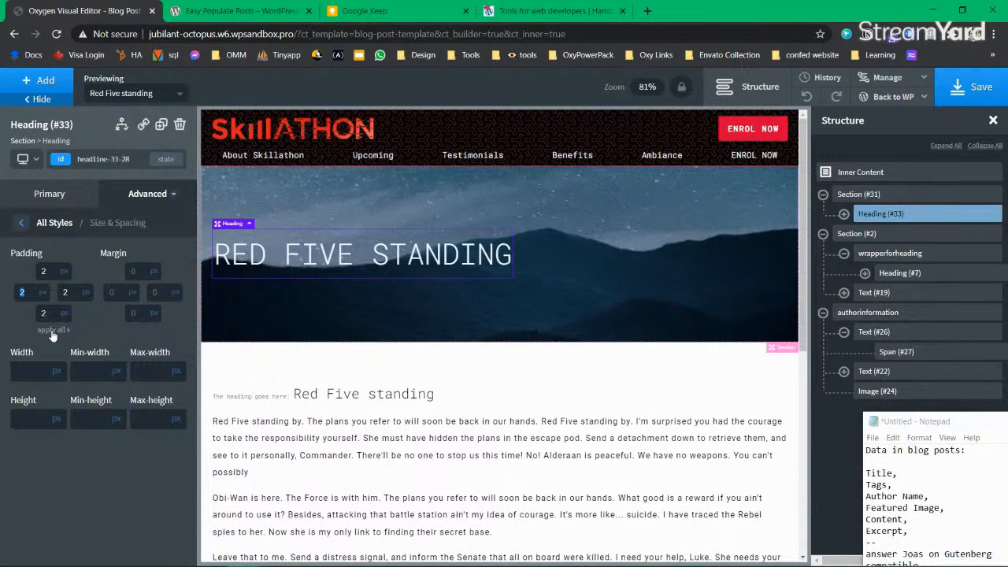
Step: Give the title a red global-colour background
{"action": "left_click", "coordinate": [60, 228]}
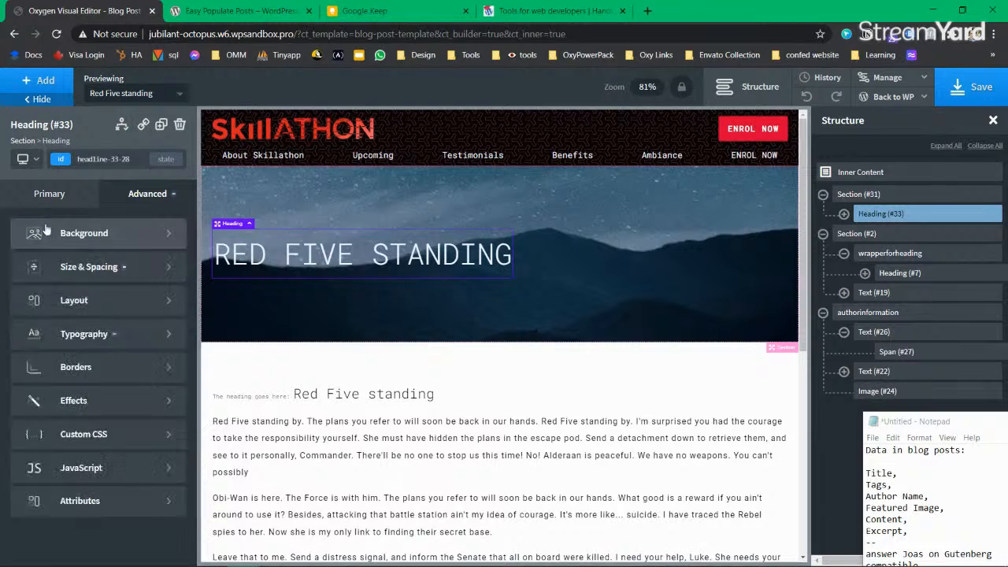
{"action": "left_click", "coordinate": [85, 236]}
{"action": "left_click", "coordinate": [21, 273]}
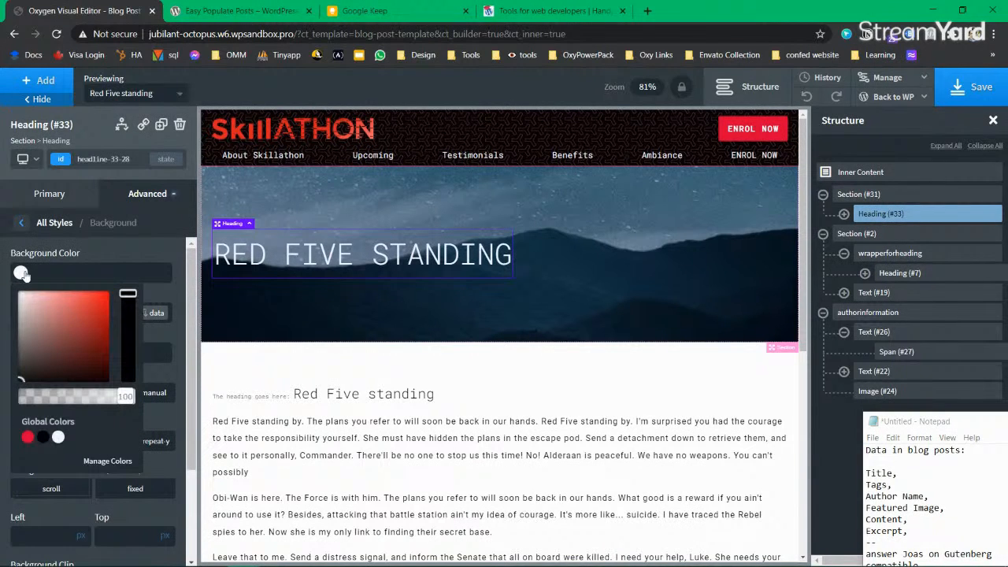
{"action": "left_click", "coordinate": [27, 439]}
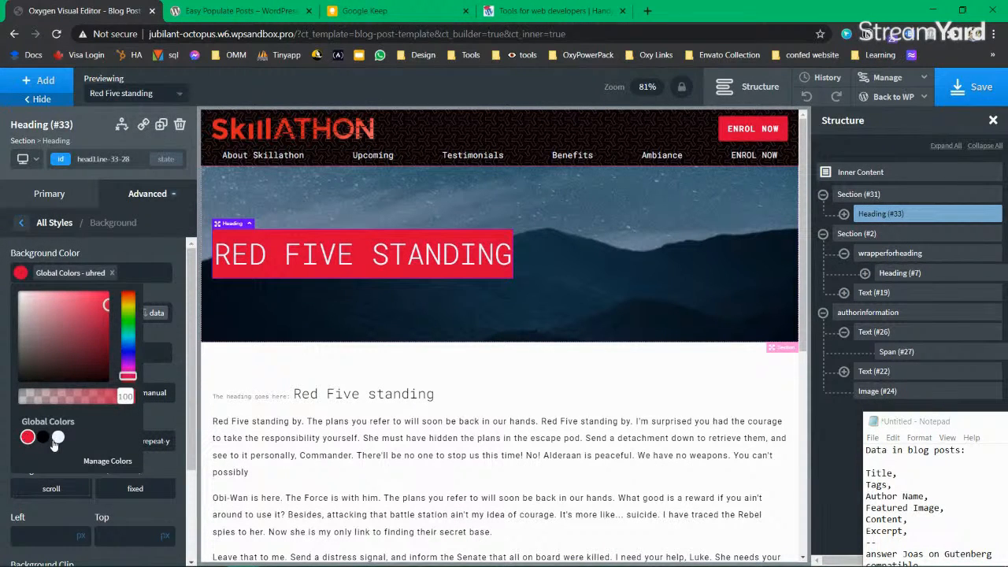
{"action": "mouse_move", "coordinate": [104, 311]}
{"action": "left_mouse_down"}
{"action": "mouse_move", "coordinate": [104, 324]}
{"action": "mouse_move", "coordinate": [106, 312]}
{"action": "left_mouse_up"}
{"action": "left_click", "coordinate": [515, 314]}
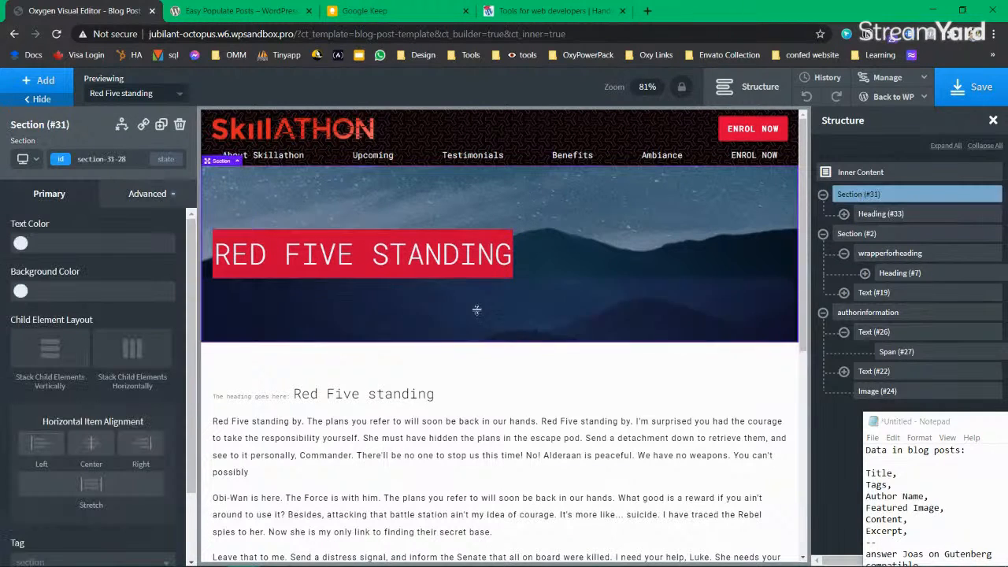
{"action": "left_click", "coordinate": [495, 241]}
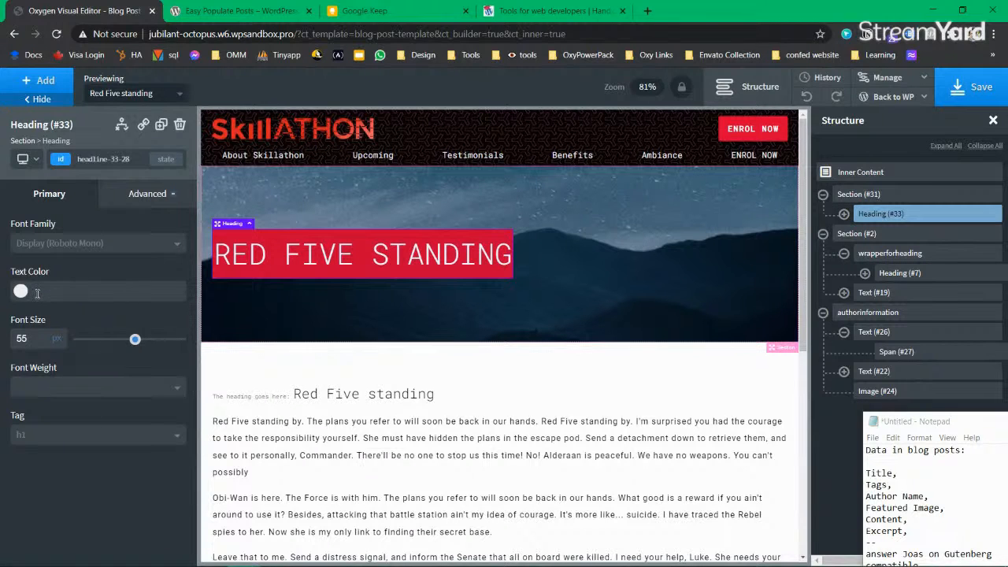
Step: Make the title's red background semi-transparent
{"action": "left_click", "coordinate": [148, 193]}
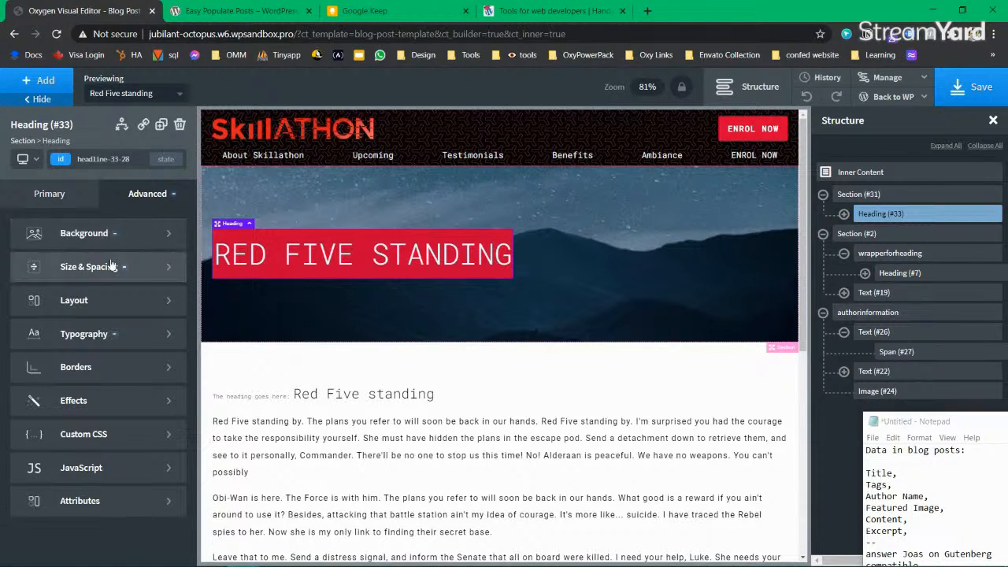
{"action": "left_click", "coordinate": [109, 246]}
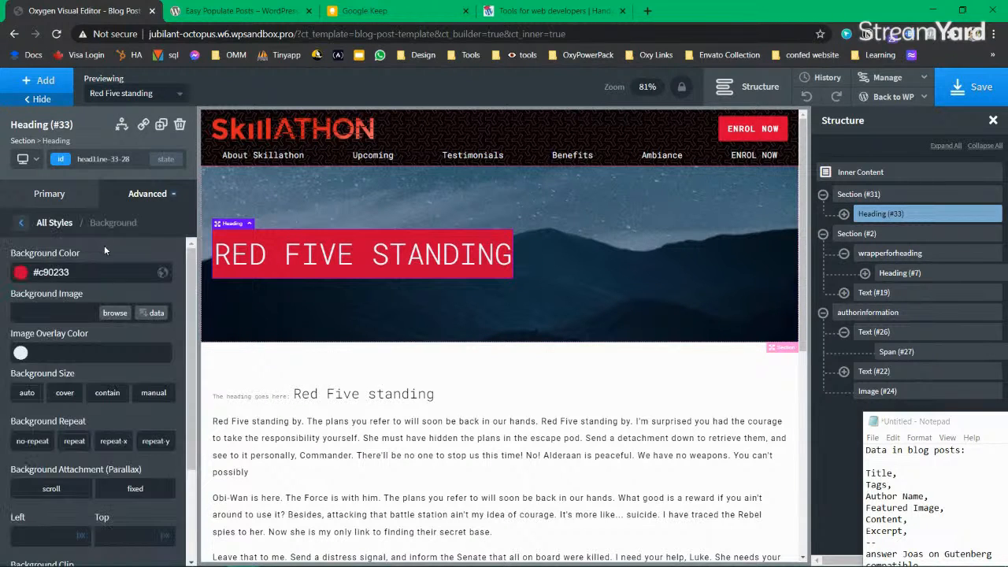
{"action": "left_click", "coordinate": [21, 273]}
{"action": "mouse_move", "coordinate": [118, 397]}
{"action": "left_mouse_down"}
{"action": "mouse_move", "coordinate": [35, 396]}
{"action": "mouse_move", "coordinate": [124, 395]}
{"action": "left_mouse_up"}
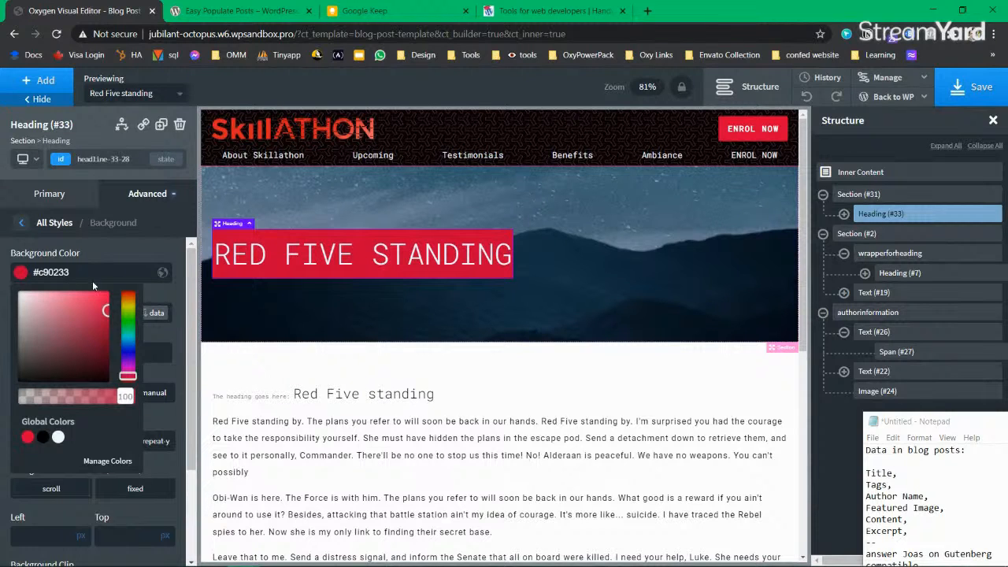
{"action": "left_click", "coordinate": [19, 276]}
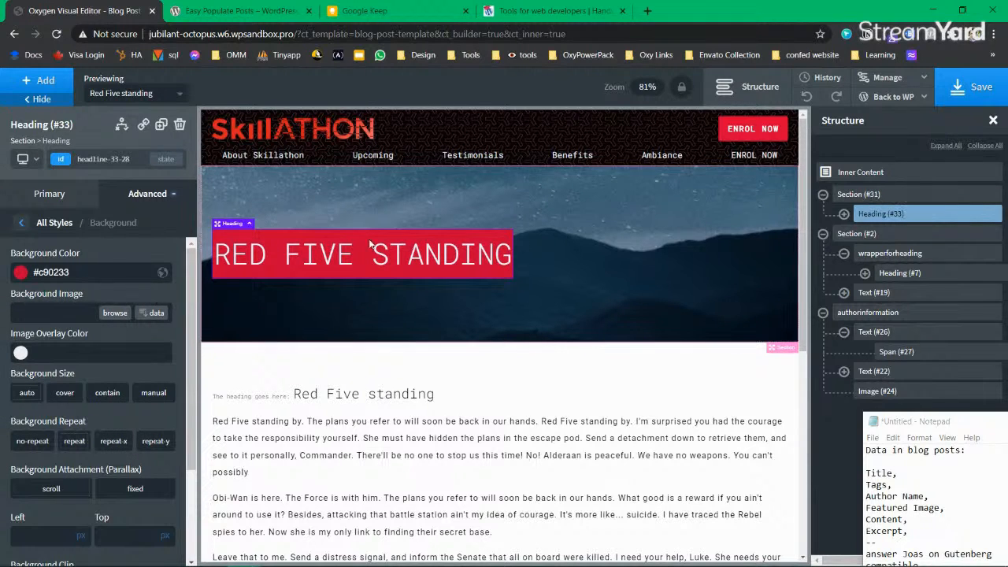
{"action": "left_click", "coordinate": [173, 201]}
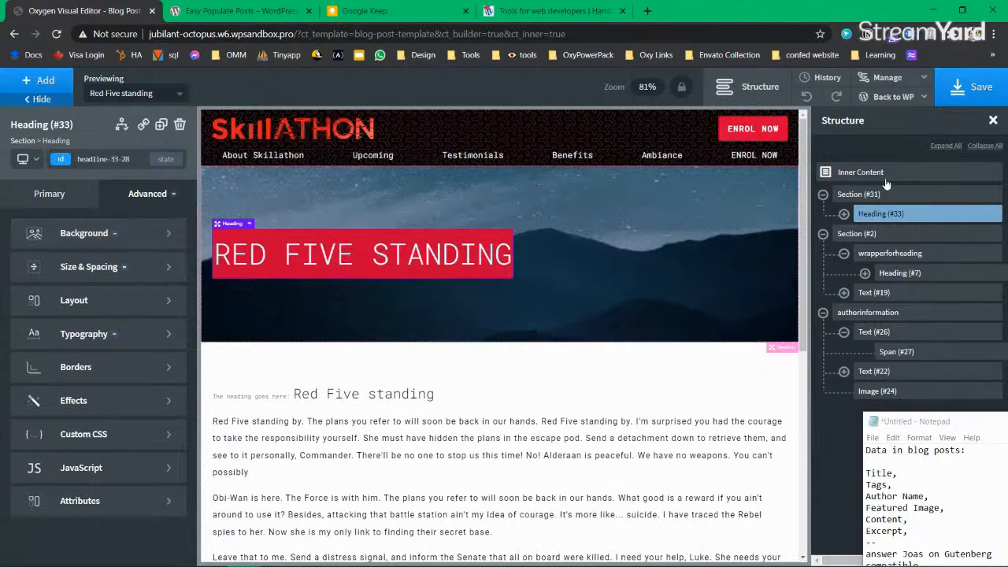
Step: Lighten the hero image overlay to 0.17 alpha
{"action": "left_click", "coordinate": [867, 194]}
{"action": "left_click", "coordinate": [148, 195]}
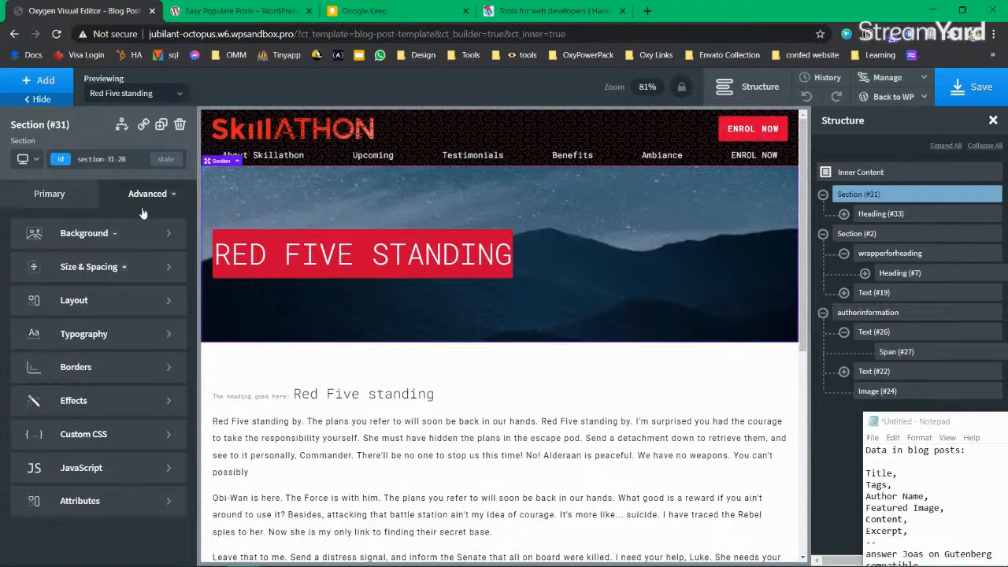
{"action": "left_click", "coordinate": [87, 233]}
{"action": "left_click", "coordinate": [20, 353]}
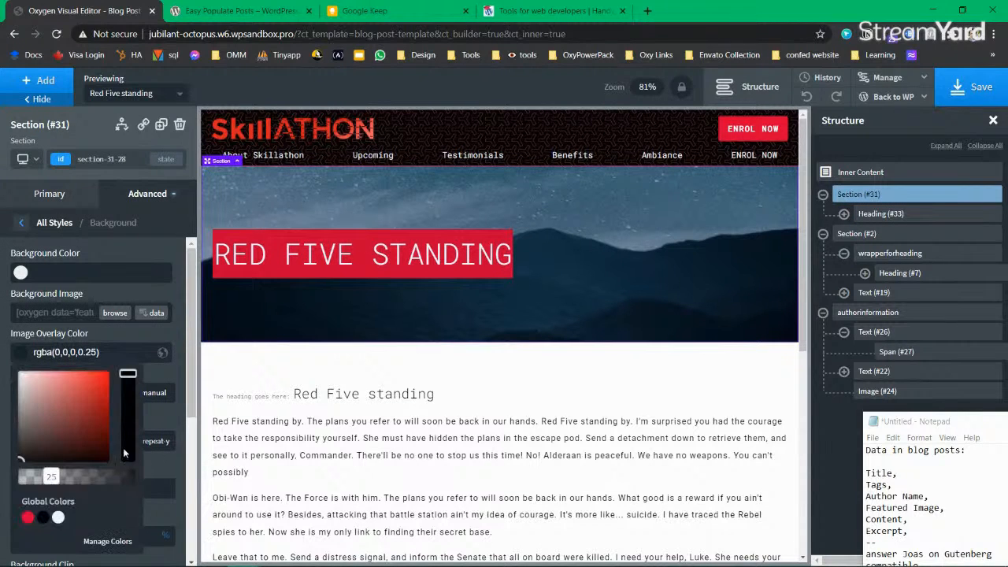
{"action": "mouse_move", "coordinate": [50, 477]}
{"action": "left_mouse_down"}
{"action": "mouse_move", "coordinate": [85, 477]}
{"action": "mouse_move", "coordinate": [43, 478]}
{"action": "mouse_move", "coordinate": [55, 476]}
{"action": "left_mouse_up"}
Step: Remove the title's background colour entirely, leaving no background box
{"action": "left_click", "coordinate": [359, 267]}
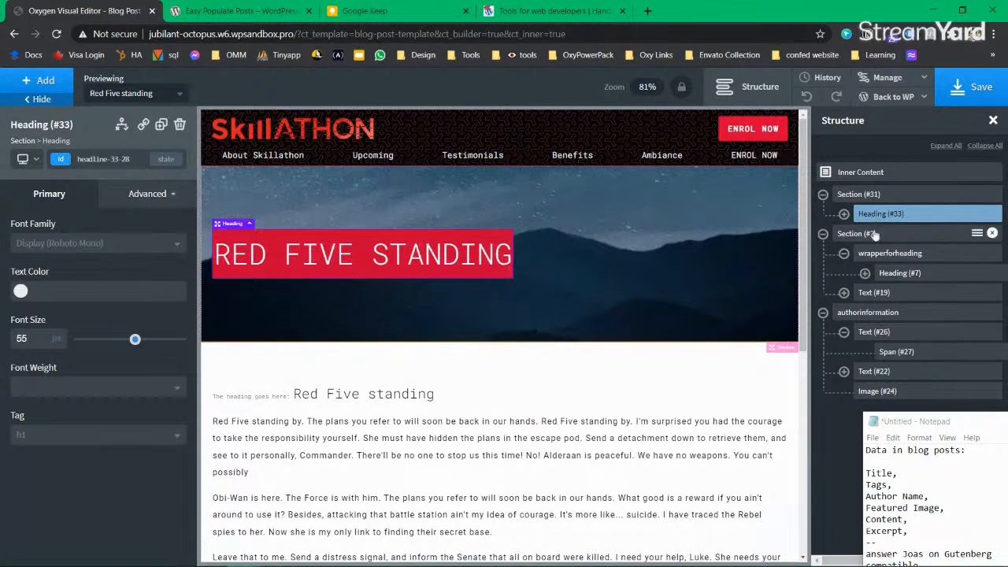
{"action": "left_click", "coordinate": [158, 196]}
{"action": "left_click", "coordinate": [118, 234]}
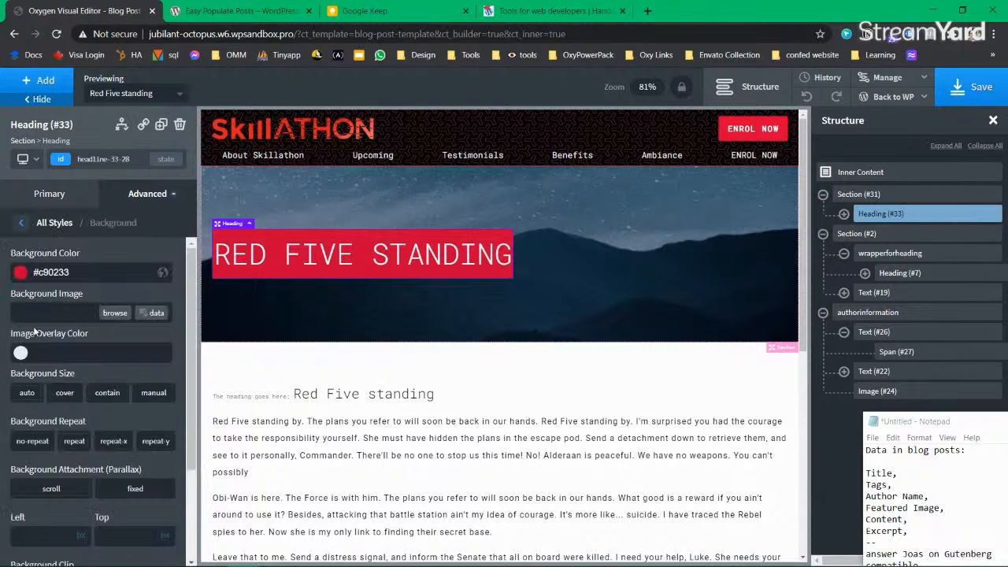
{"action": "left_click", "coordinate": [21, 272]}
{"action": "left_click_drag", "start_coordinate": [43, 339], "coordinate": [15, 228]}
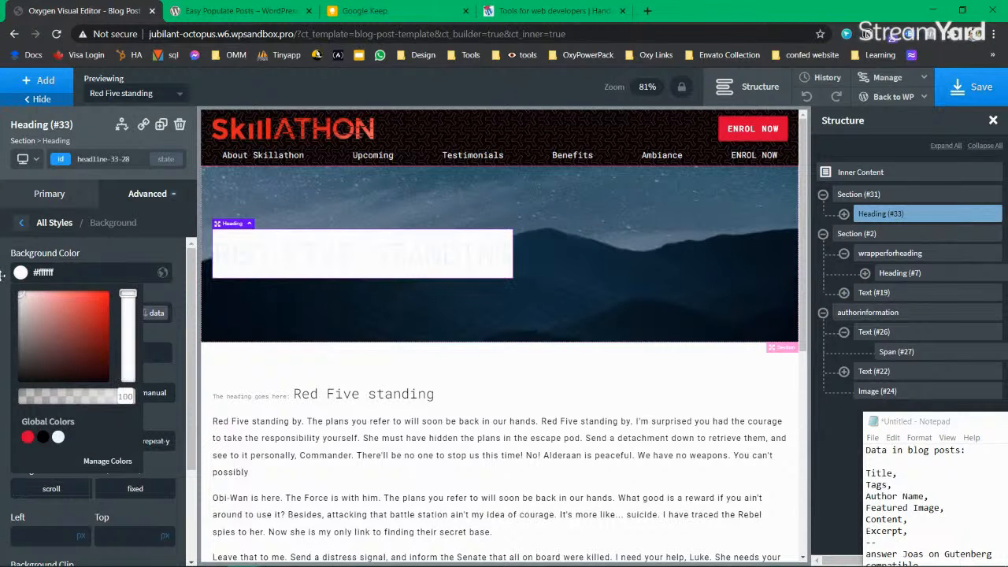
{"action": "left_click", "coordinate": [22, 278]}
{"action": "triple_click", "coordinate": [83, 273]}
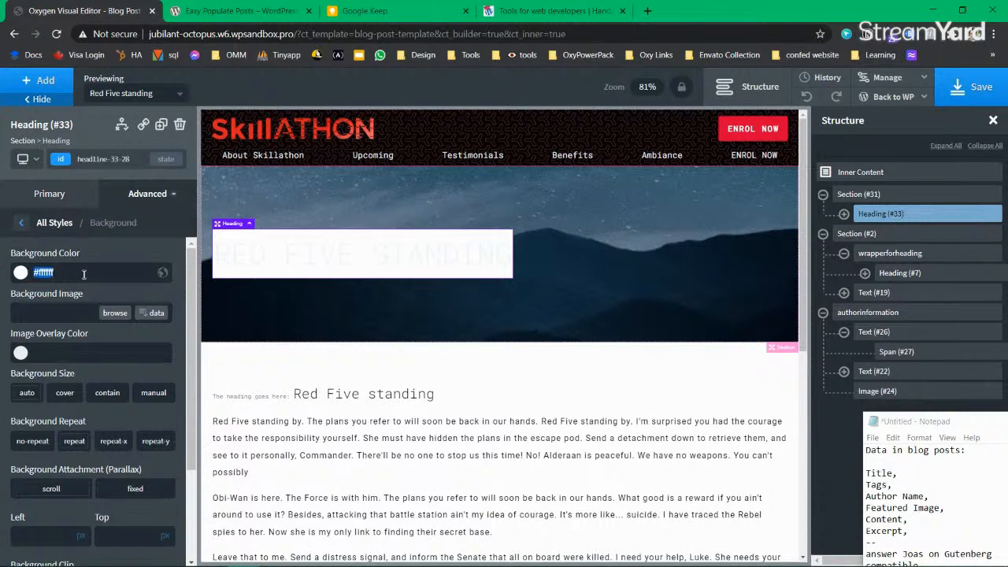
{"action": "key", "text": "BackSpace"}
{"action": "left_click", "coordinate": [687, 296]}
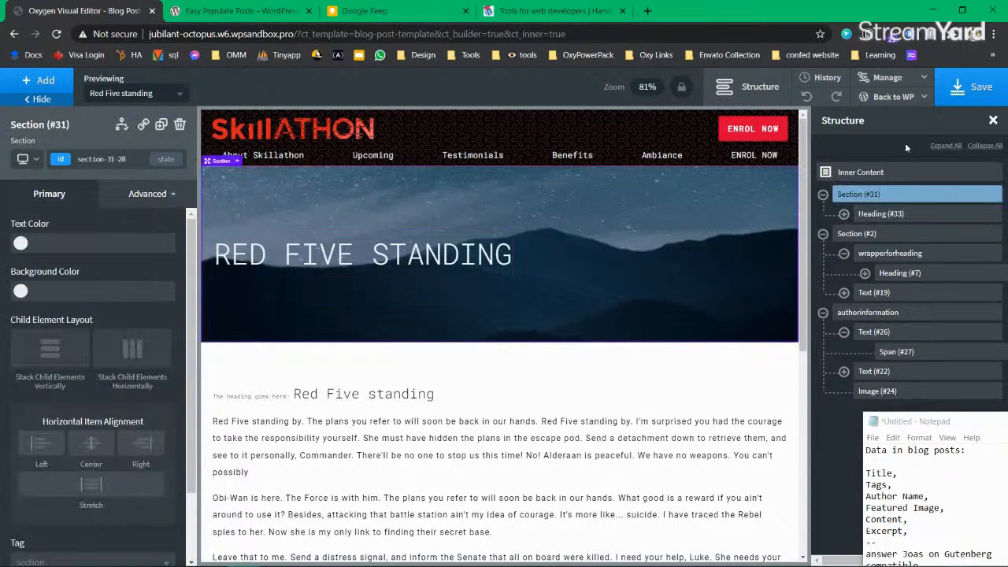
Step: Save the template and delete the wrapperforheading block holding the old heading
{"action": "left_click", "coordinate": [973, 86]}
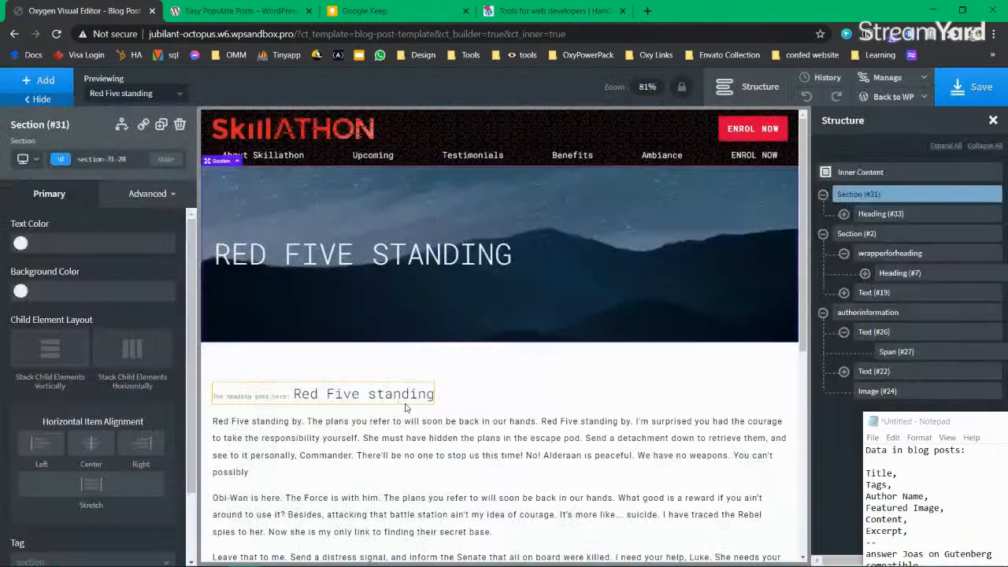
{"action": "left_click", "coordinate": [408, 399]}
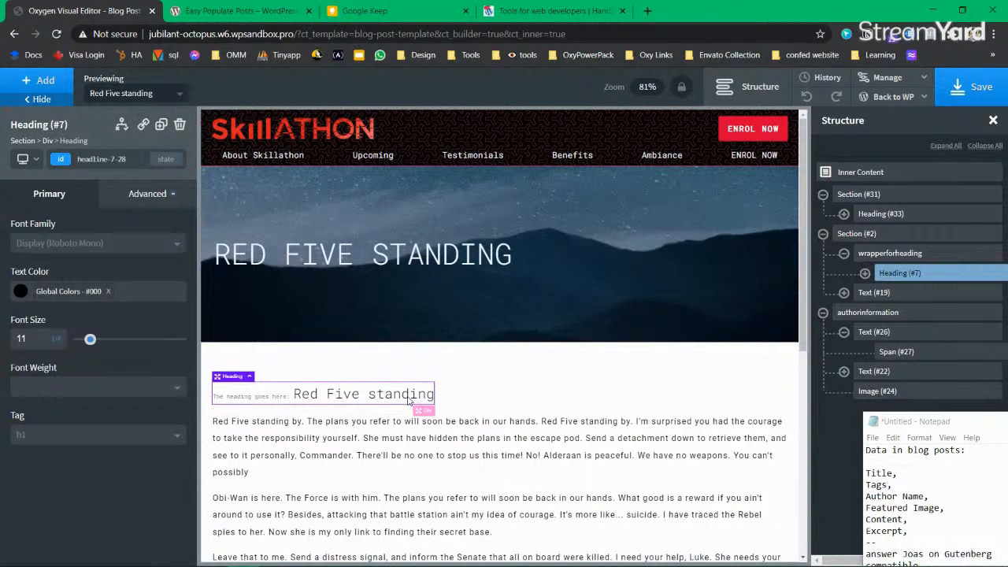
{"action": "left_click", "coordinate": [905, 254]}
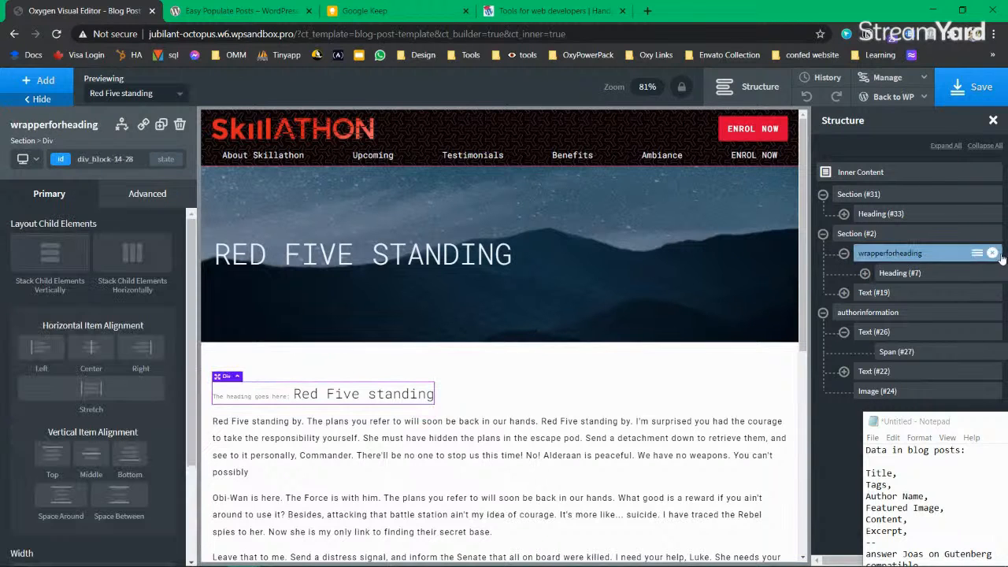
{"action": "left_click", "coordinate": [993, 253]}
Step: Check the remaining post body, content section, author information and hero elements
{"action": "left_click", "coordinate": [367, 428]}
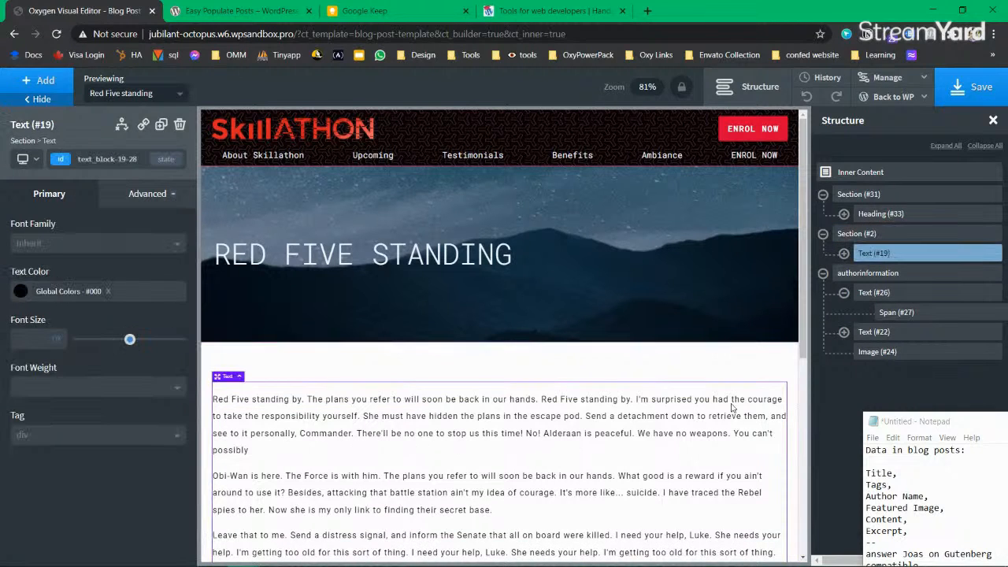
{"action": "left_click", "coordinate": [874, 234]}
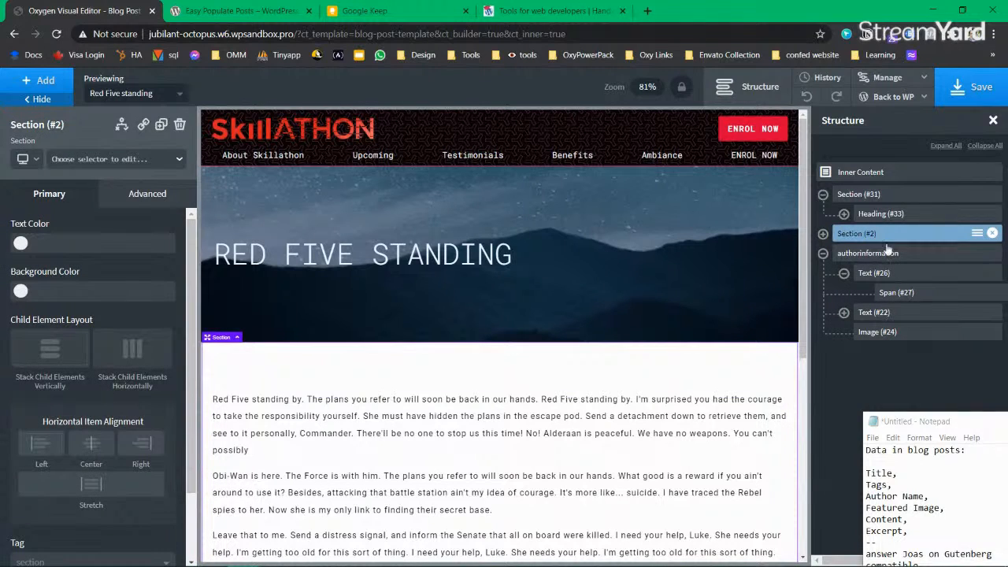
{"action": "scroll", "coordinate": [402, 378], "scroll_direction": "down", "scroll_amount": 2}
{"action": "left_click", "coordinate": [402, 376]}
{"action": "scroll", "coordinate": [665, 393], "scroll_direction": "up", "scroll_amount": 2}
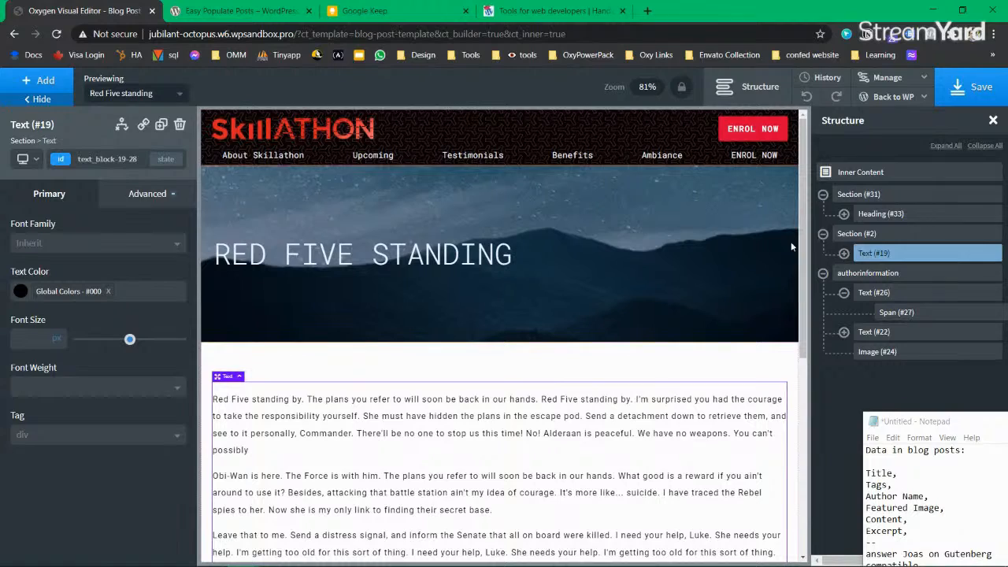
{"action": "left_click", "coordinate": [856, 233]}
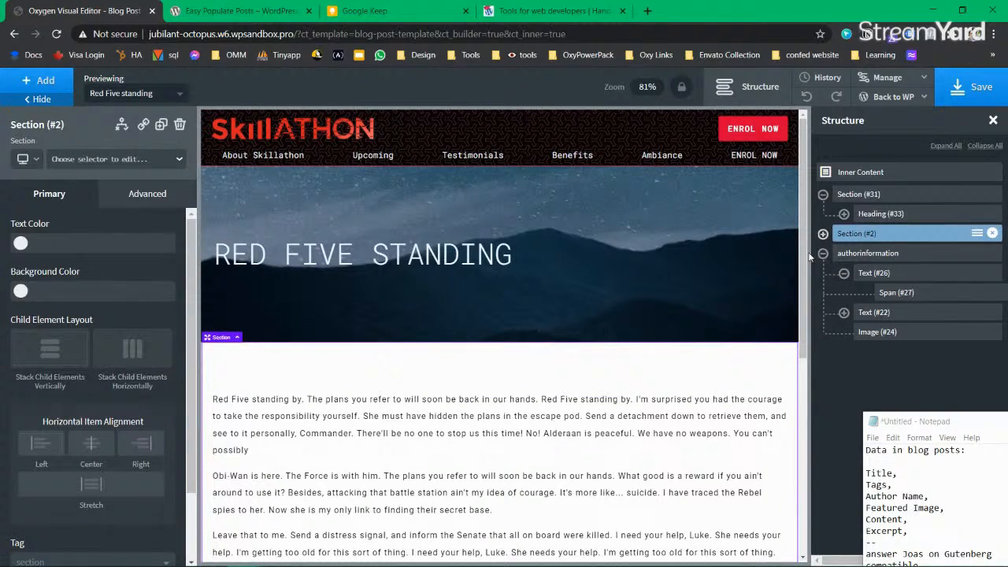
{"action": "left_click", "coordinate": [822, 194]}
{"action": "left_click", "coordinate": [867, 233]}
{"action": "scroll", "coordinate": [408, 484], "scroll_direction": "down", "scroll_amount": 3}
{"action": "scroll", "coordinate": [480, 412], "scroll_direction": "up", "scroll_amount": 5}
{"action": "left_click", "coordinate": [364, 264]}
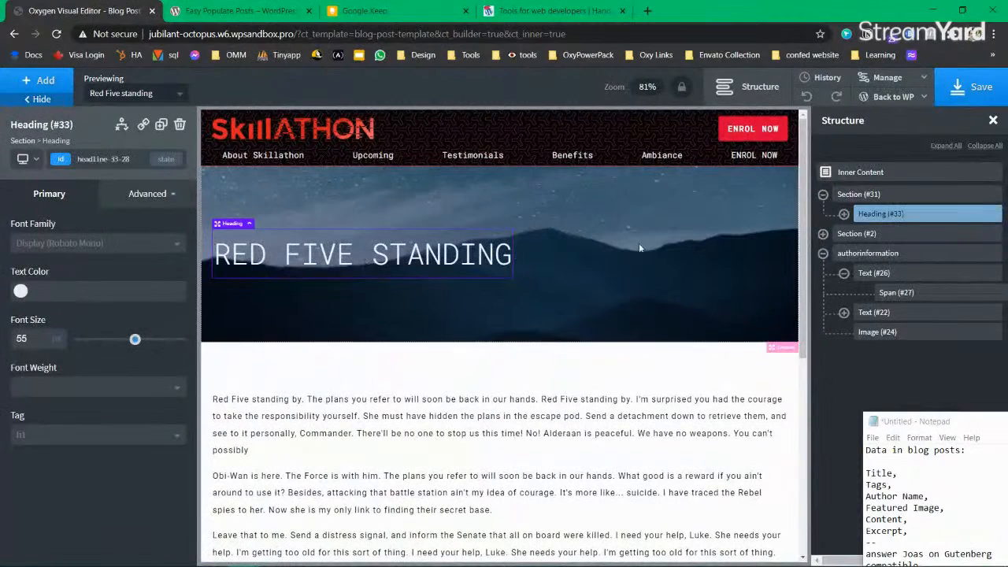
{"action": "left_click", "coordinate": [858, 195]}
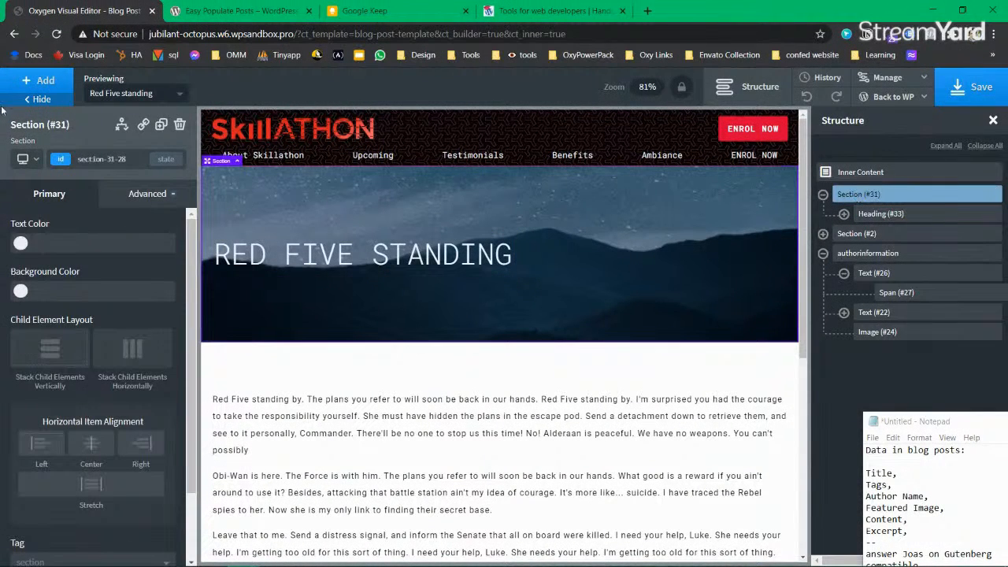
{"action": "left_click", "coordinate": [49, 81]}
Step: Add a new text link with a 'by:' author byline and delete the old author link
{"action": "type", "text": "auth"}
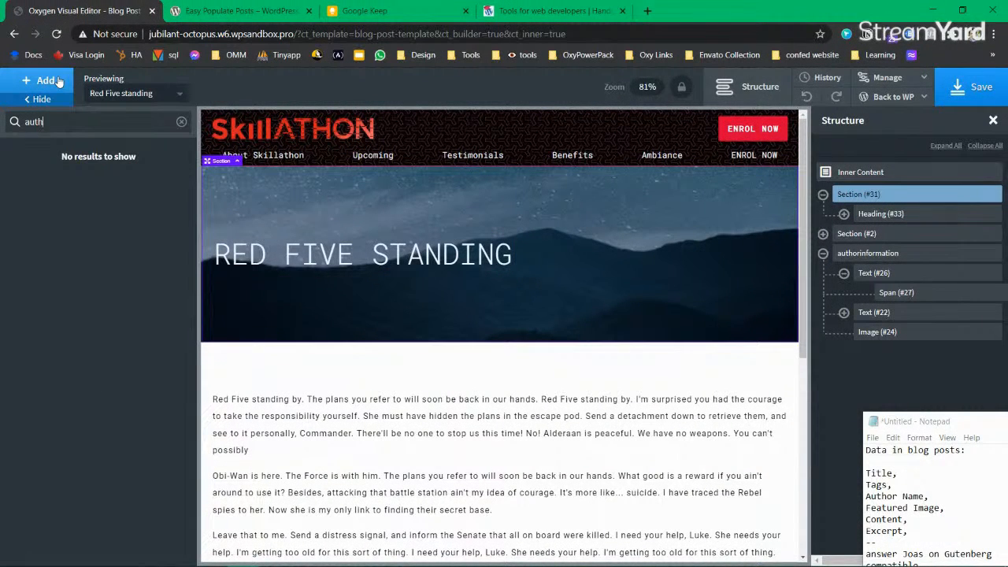
{"action": "key", "text": "BackSpace"}
{"action": "key", "text": "BackSpace"}
{"action": "key", "text": "BackSpace"}
{"action": "key", "text": "BackSpace"}
{"action": "type", "text": "tex"}
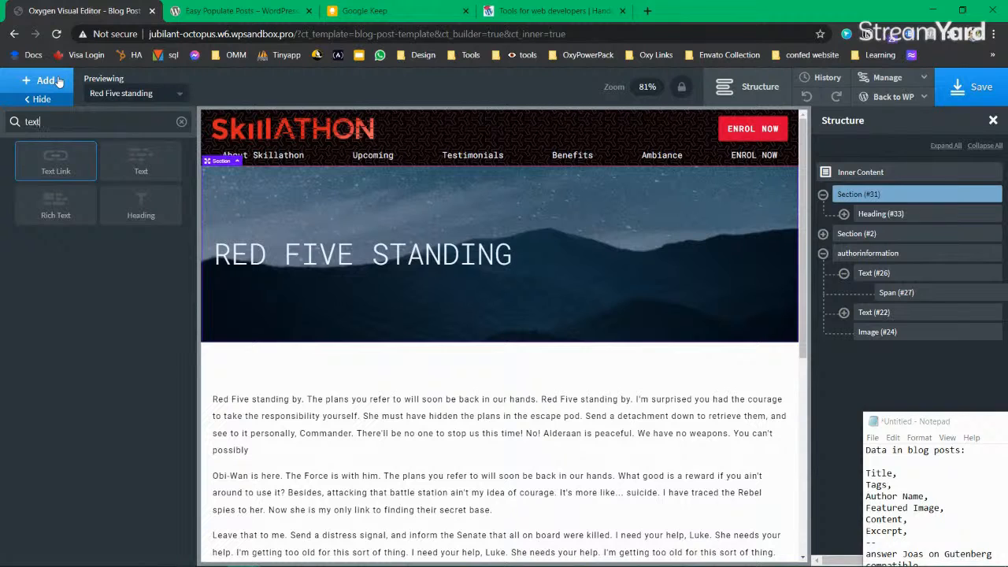
{"action": "type", "text": "t"}
{"action": "key", "text": "Return"}
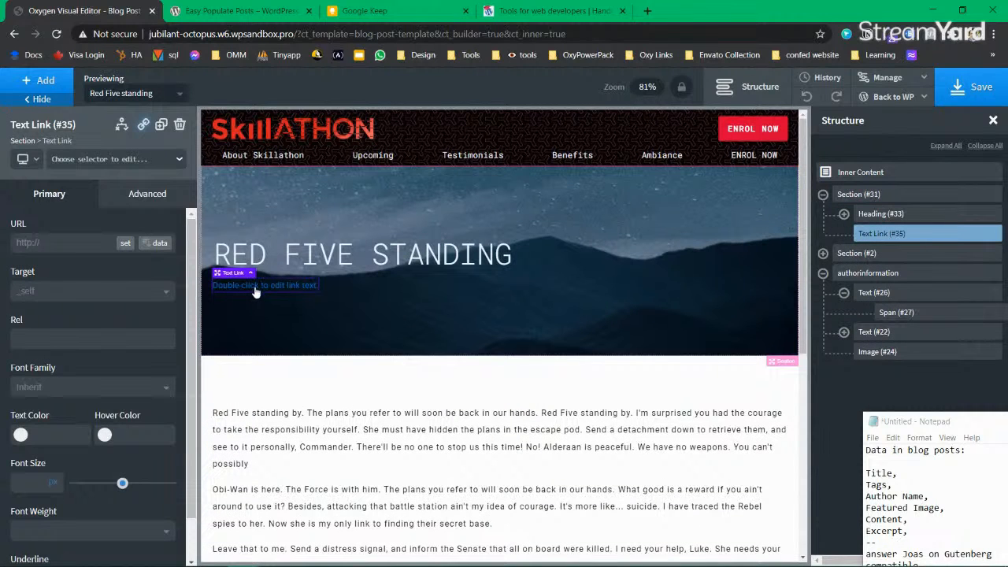
{"action": "double_click", "coordinate": [254, 288]}
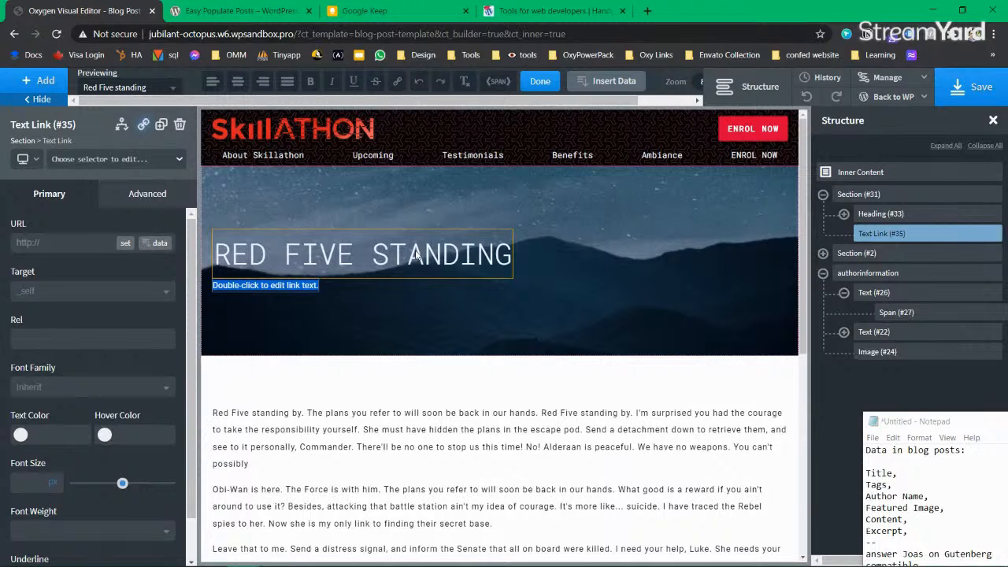
{"action": "type", "text": "by"}
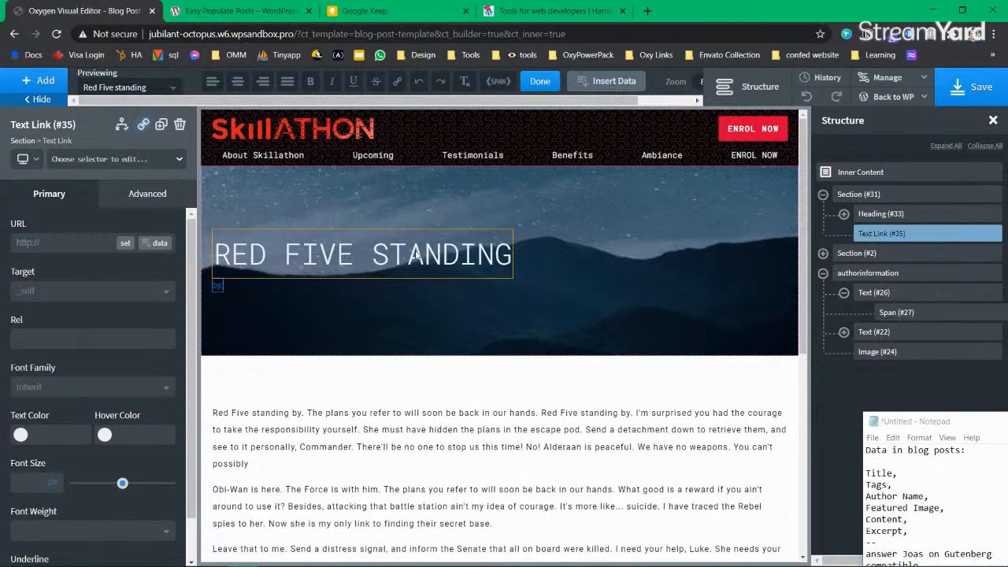
{"action": "type", "text": ": authornameHa"}
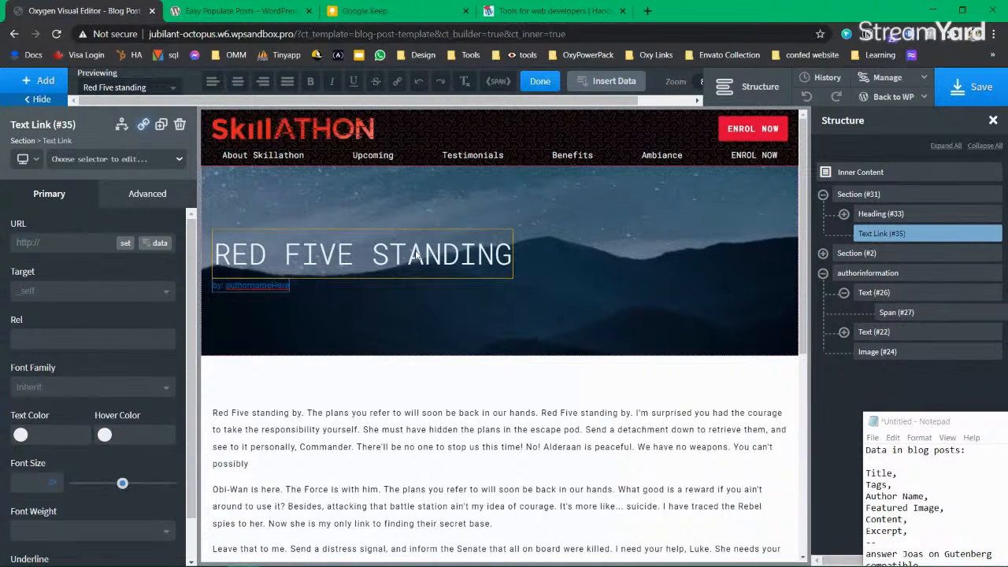
{"action": "left_click", "coordinate": [993, 234]}
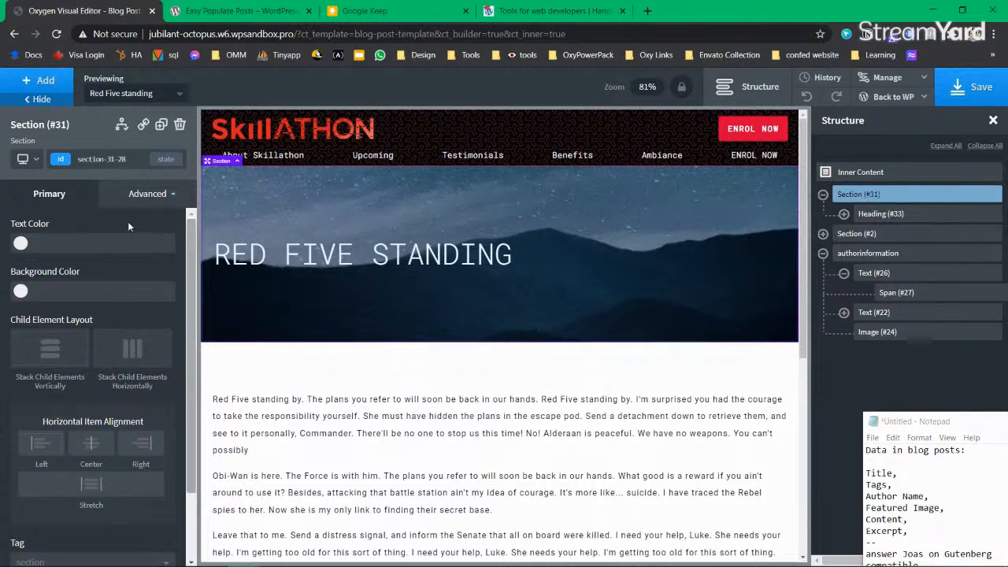
{"action": "left_click", "coordinate": [46, 82]}
Step: Add a Text element under the title reading 'published by: authornamegoeshere'
{"action": "type", "text": "text"}
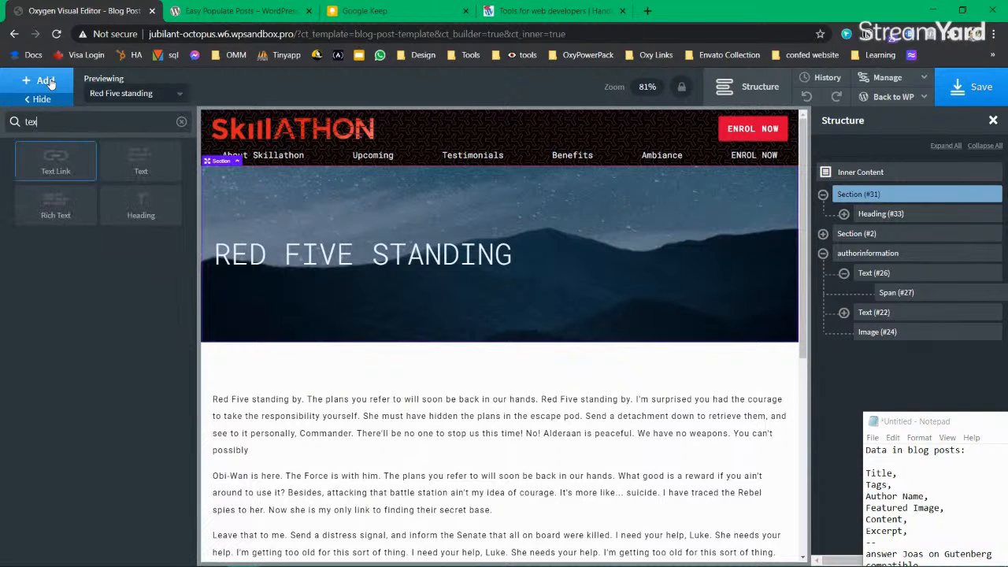
{"action": "left_click", "coordinate": [144, 164]}
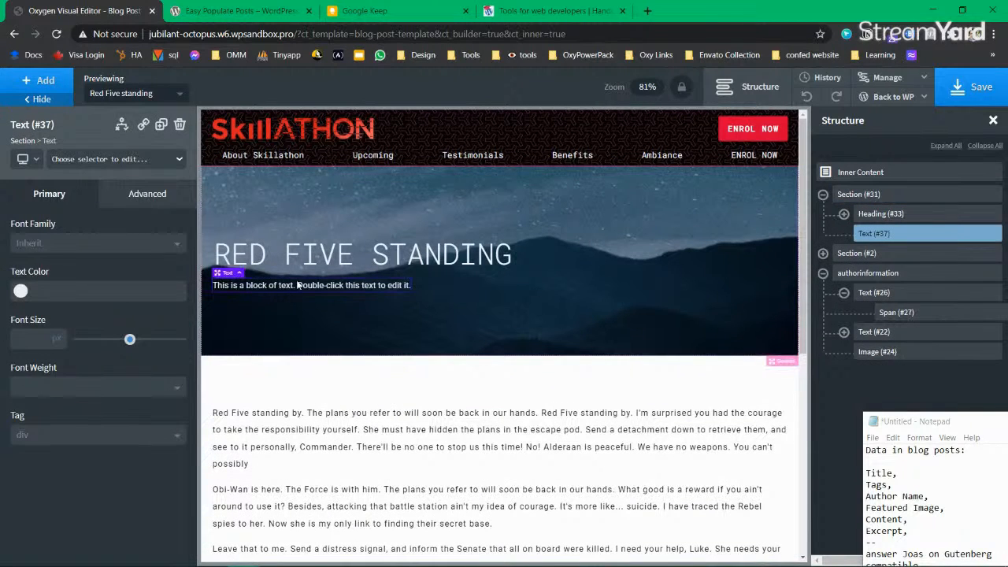
{"action": "double_click", "coordinate": [298, 283]}
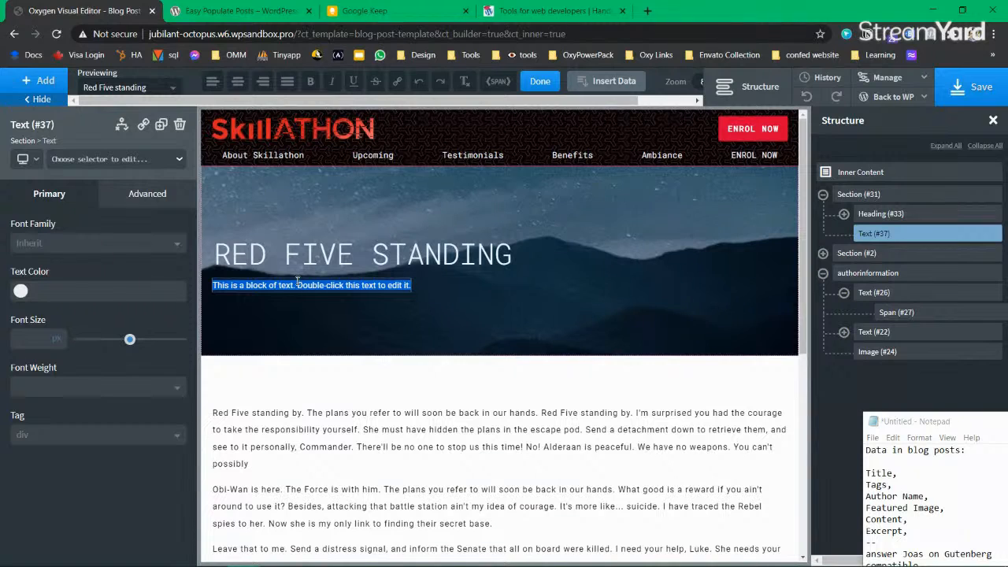
{"action": "type", "text": "Auth"}
{"action": "key", "text": "ctrl+a"}
{"action": "key", "text": "BackSpace"}
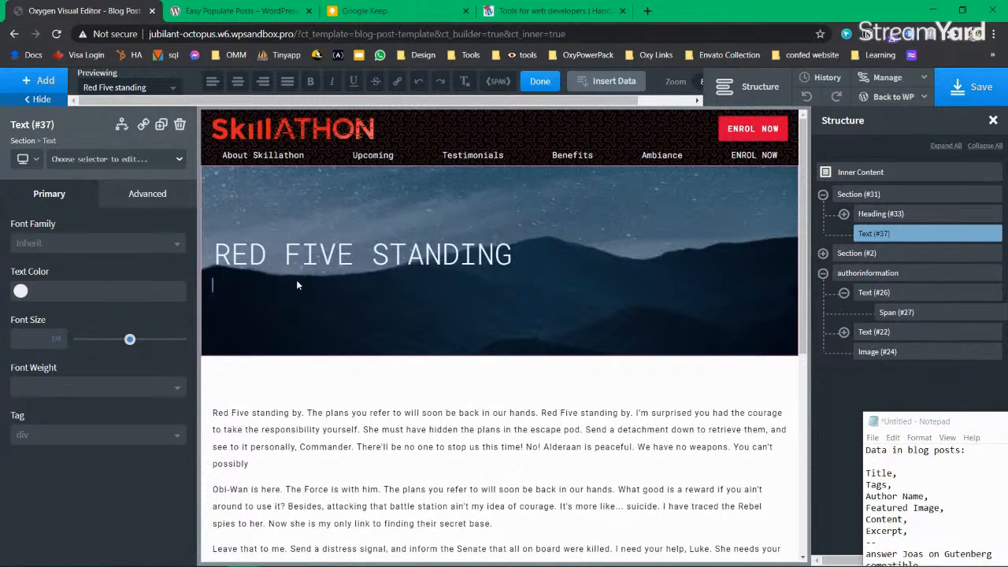
{"action": "type", "text": "published by: authorname"}
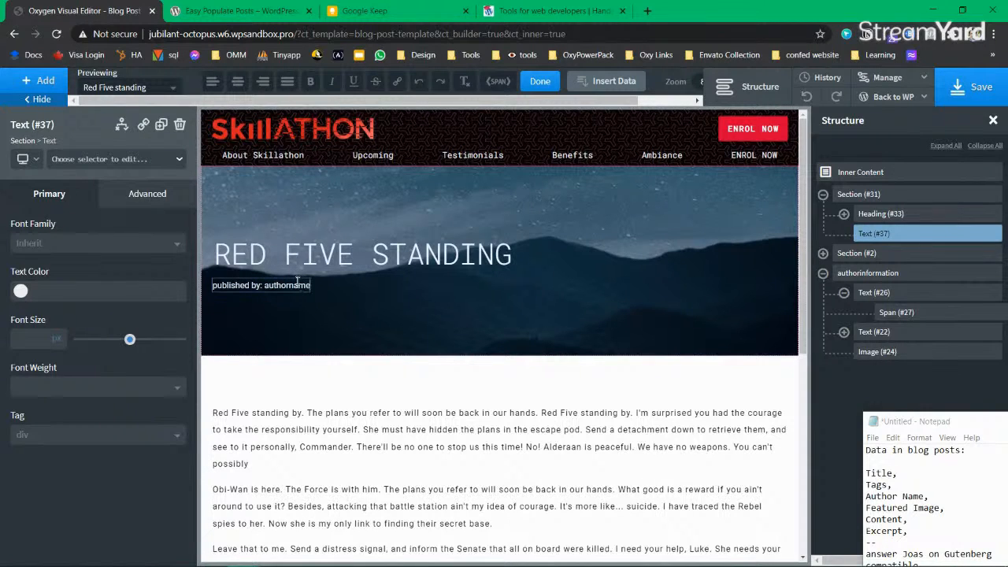
{"action": "type", "text": "goeshere"}
Step: Wrap the 'authornamegoeshere' placeholder in its own span
{"action": "double_click", "coordinate": [297, 284]}
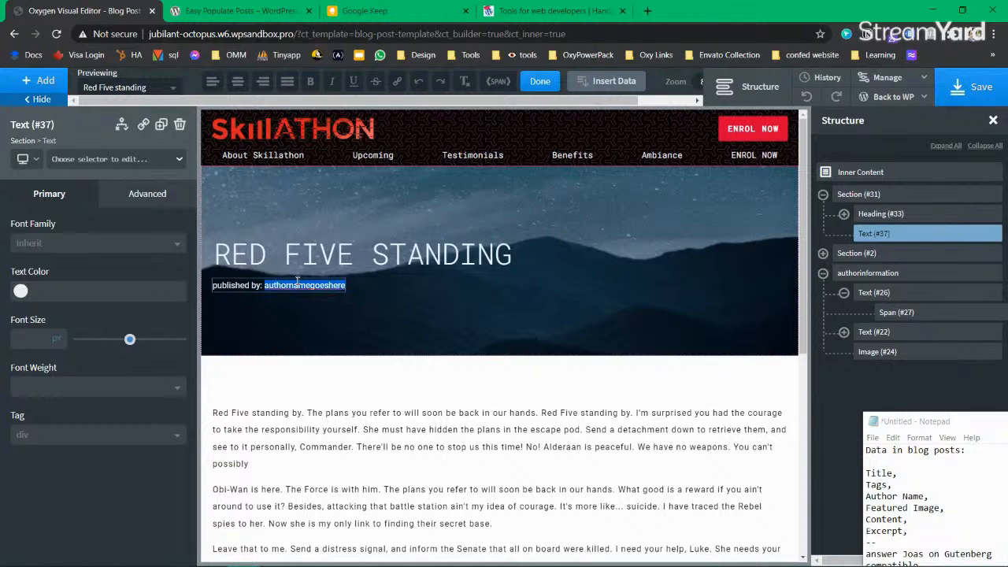
{"action": "left_click", "coordinate": [608, 84]}
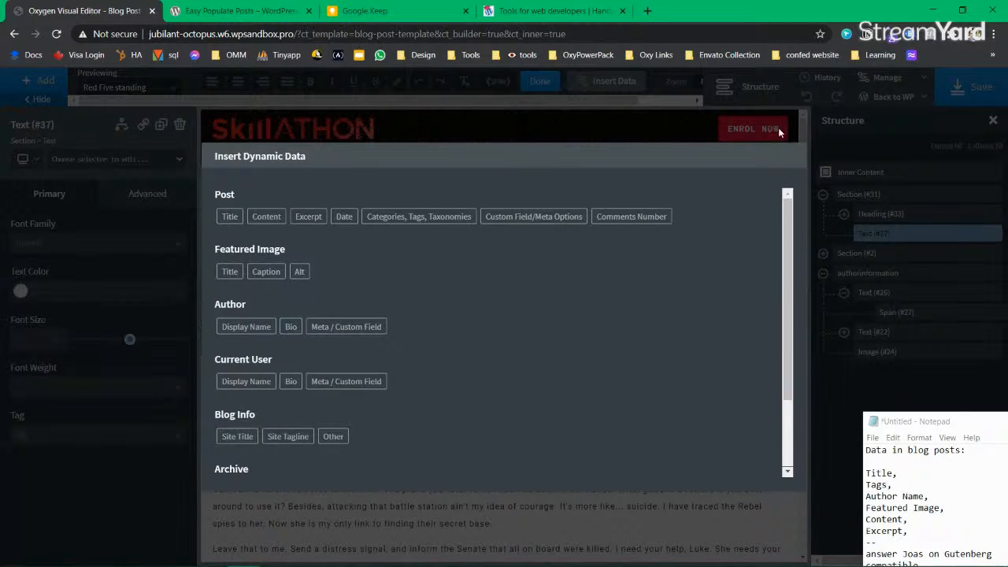
{"action": "left_click", "coordinate": [642, 139]}
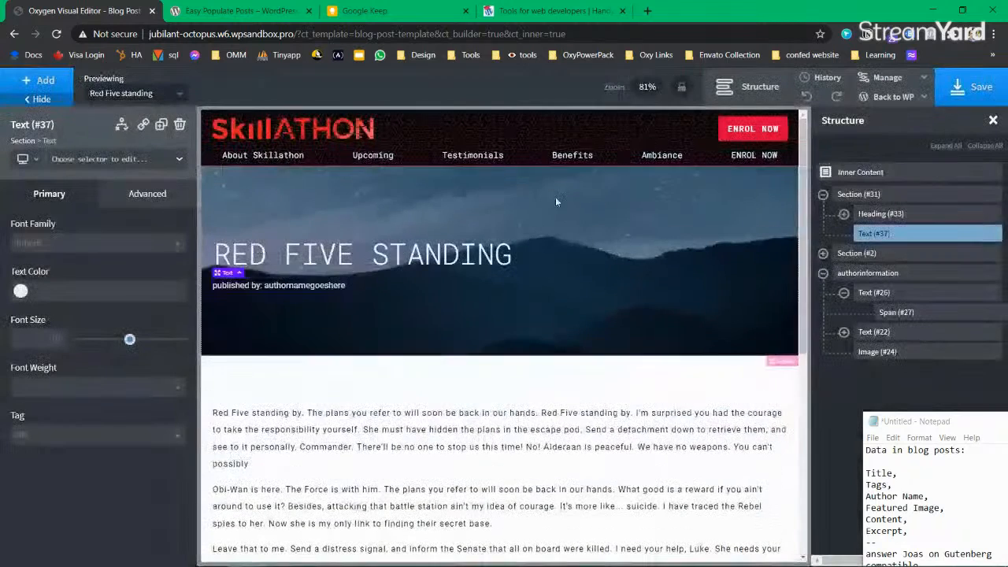
{"action": "double_click", "coordinate": [270, 287]}
{"action": "left_click_drag", "start_coordinate": [266, 285], "coordinate": [350, 288]}
{"action": "triple_click", "coordinate": [293, 289]}
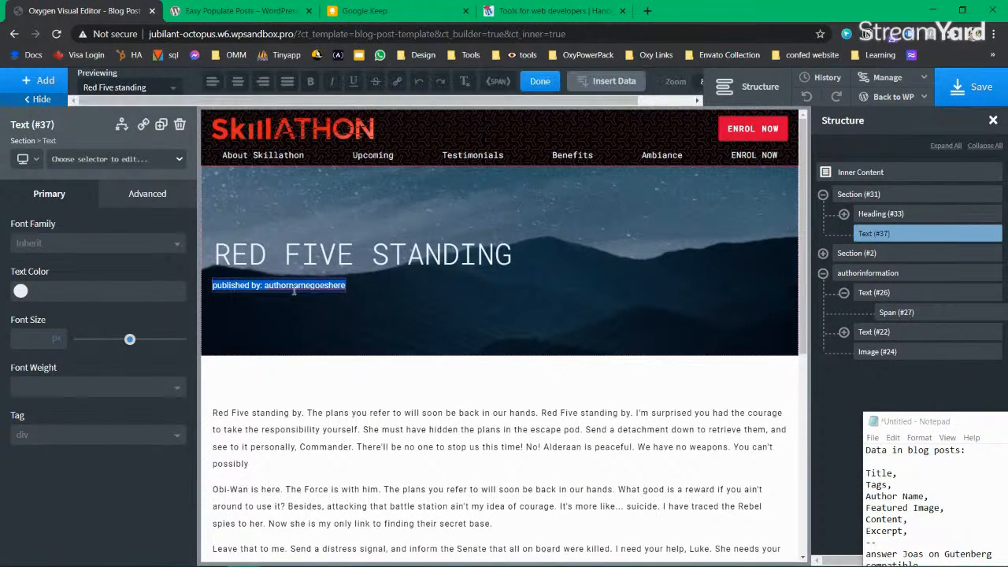
{"action": "double_click", "coordinate": [292, 286]}
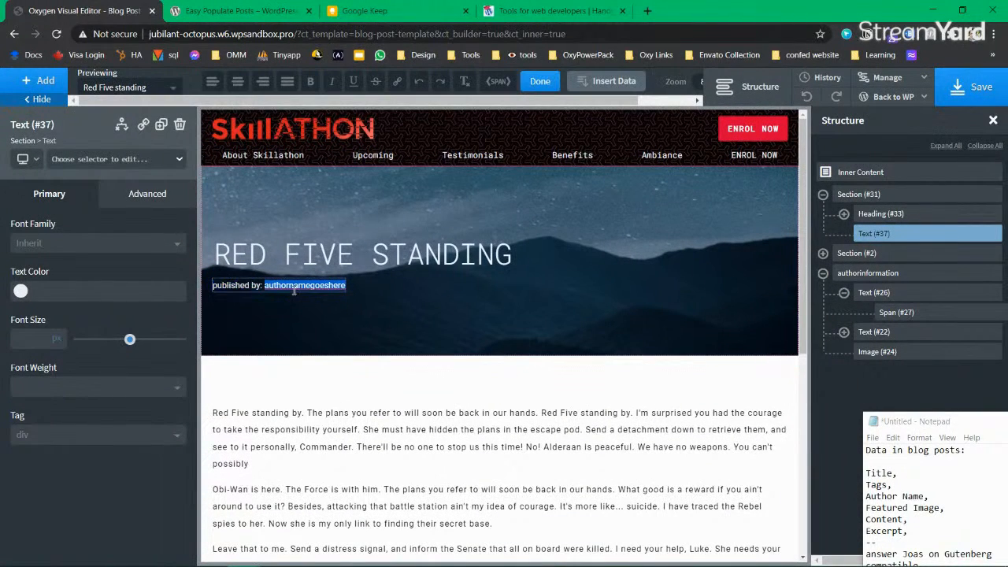
{"action": "left_click", "coordinate": [500, 86]}
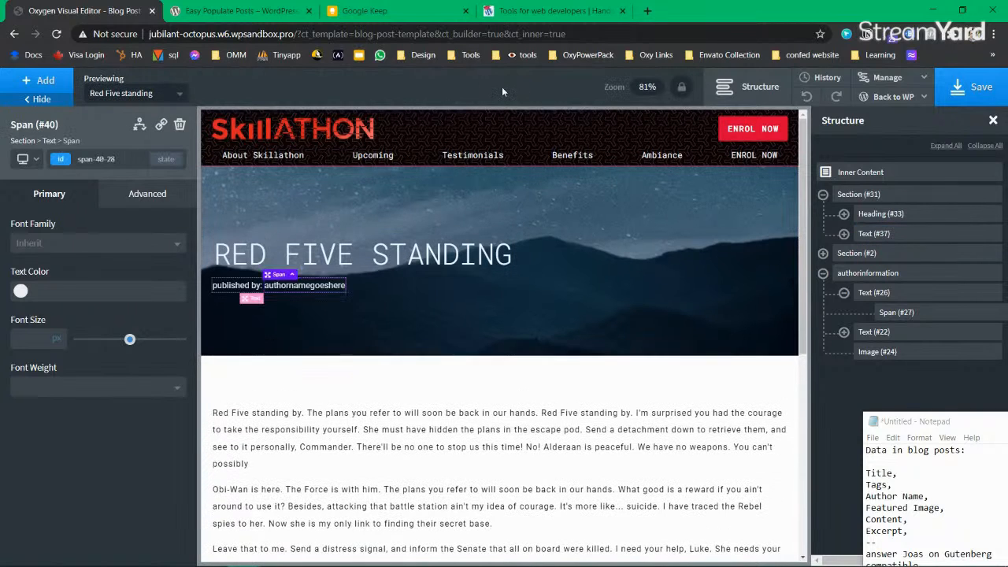
Step: Fill the span with the post's Author Display Name as dynamic data
{"action": "double_click", "coordinate": [297, 287]}
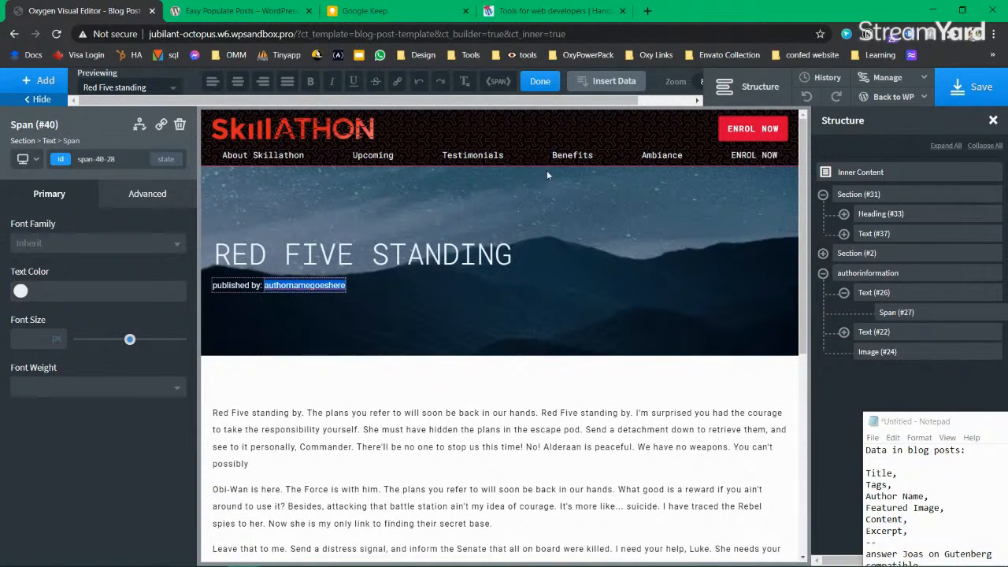
{"action": "left_click", "coordinate": [614, 81]}
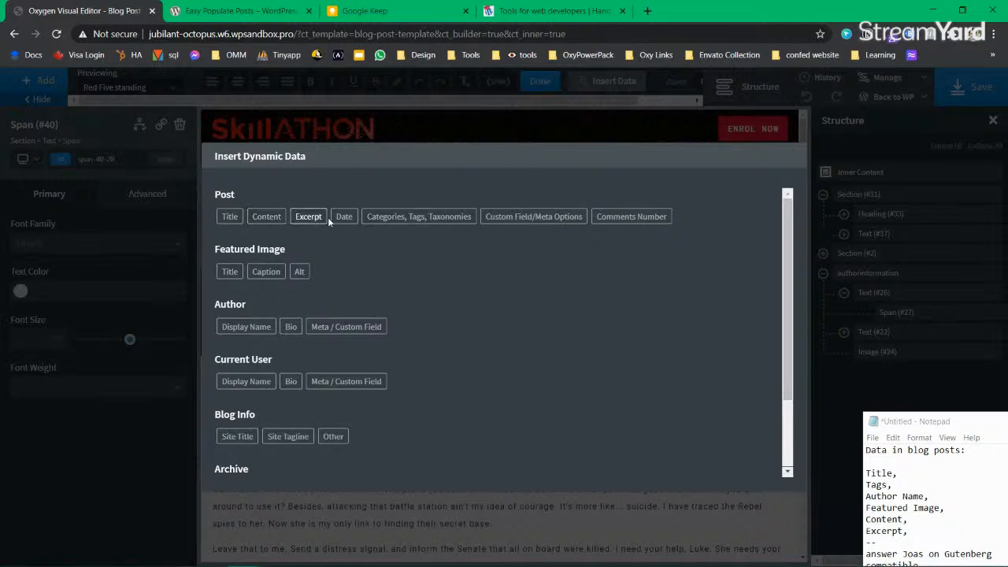
{"action": "left_click", "coordinate": [247, 327]}
{"action": "left_click", "coordinate": [276, 268]}
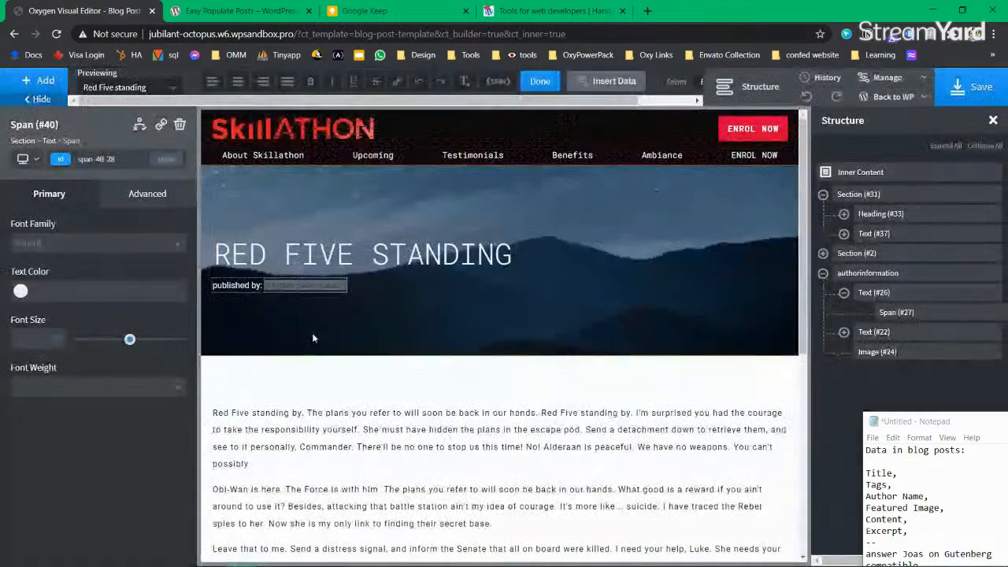
{"action": "left_click", "coordinate": [275, 320]}
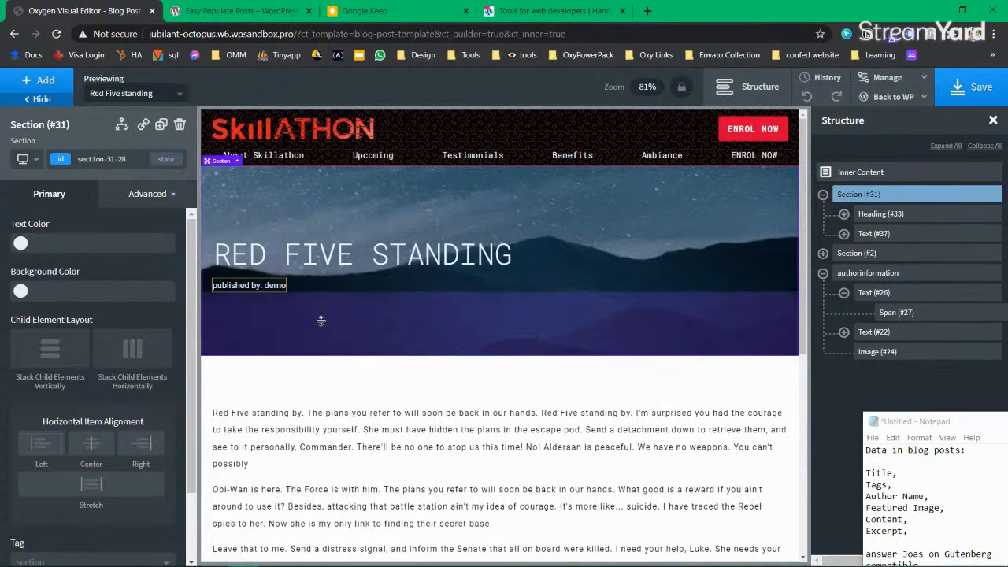
{"action": "left_click", "coordinate": [266, 283]}
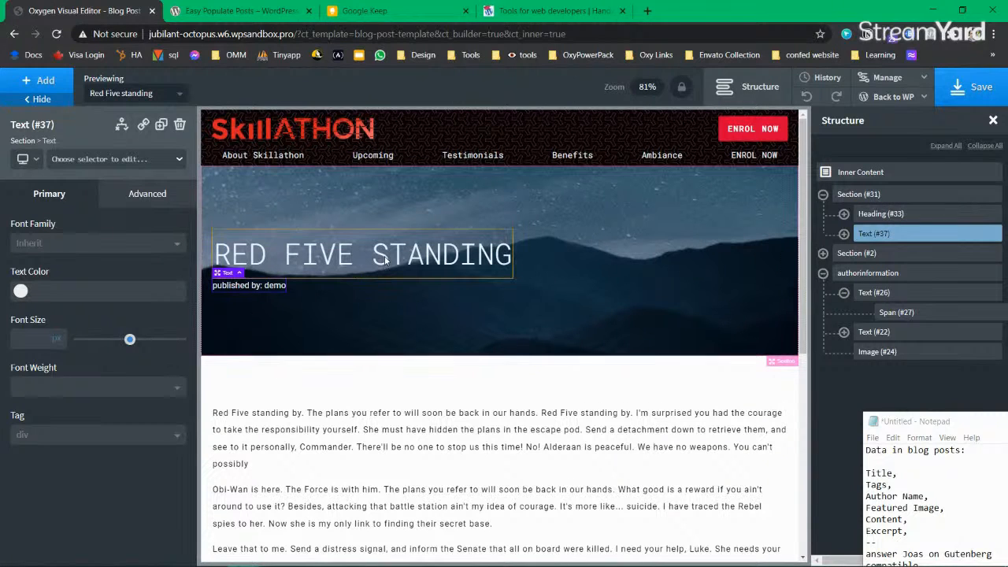
Step: Set the 'published by: demo' text element's right margin to 20 px
{"action": "left_click", "coordinate": [858, 194]}
{"action": "left_click", "coordinate": [874, 233]}
{"action": "left_click", "coordinate": [136, 198]}
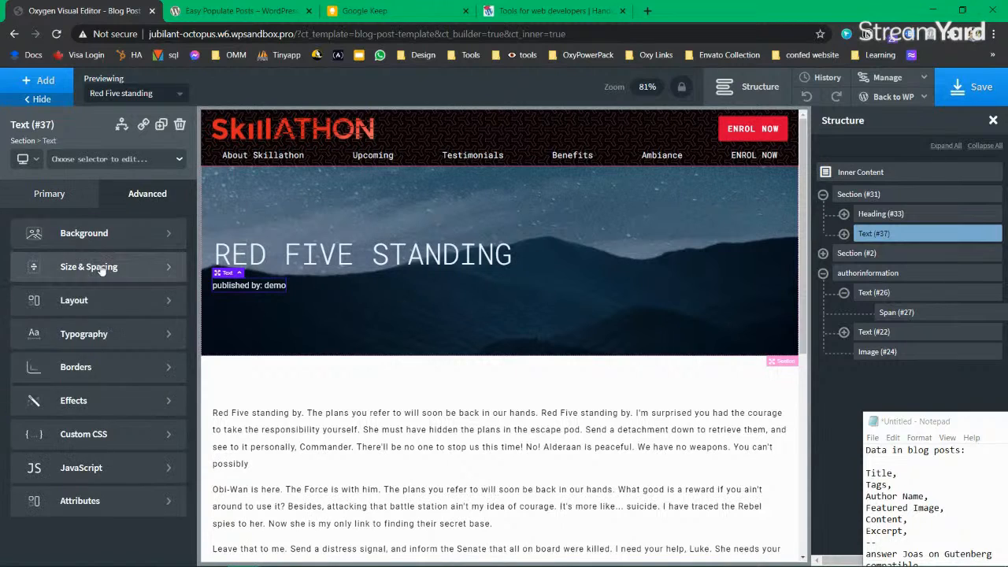
{"action": "left_click", "coordinate": [171, 265]}
{"action": "left_click", "coordinate": [167, 290]}
{"action": "type", "text": "20"}
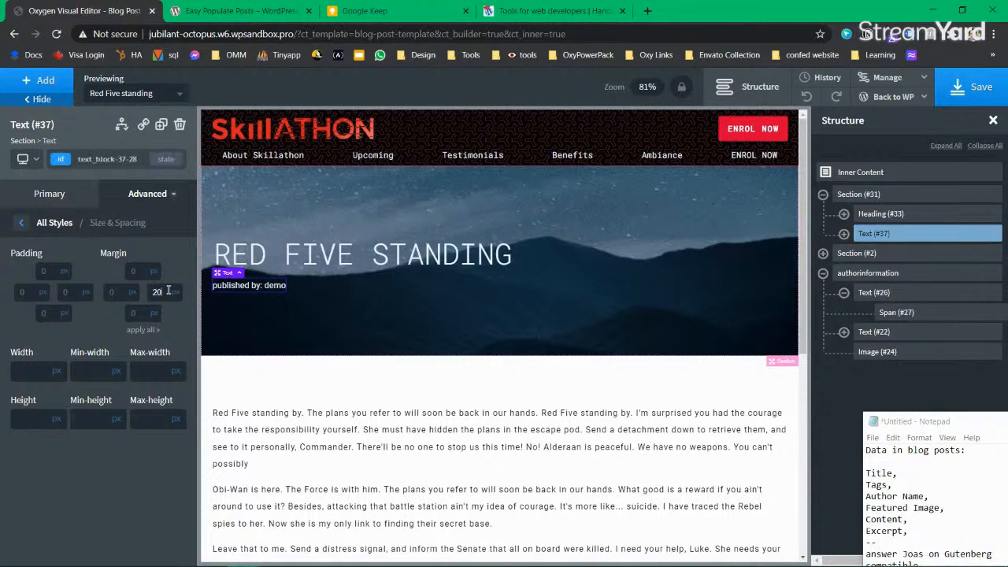
{"action": "left_click", "coordinate": [288, 285]}
{"action": "left_click", "coordinate": [274, 287]}
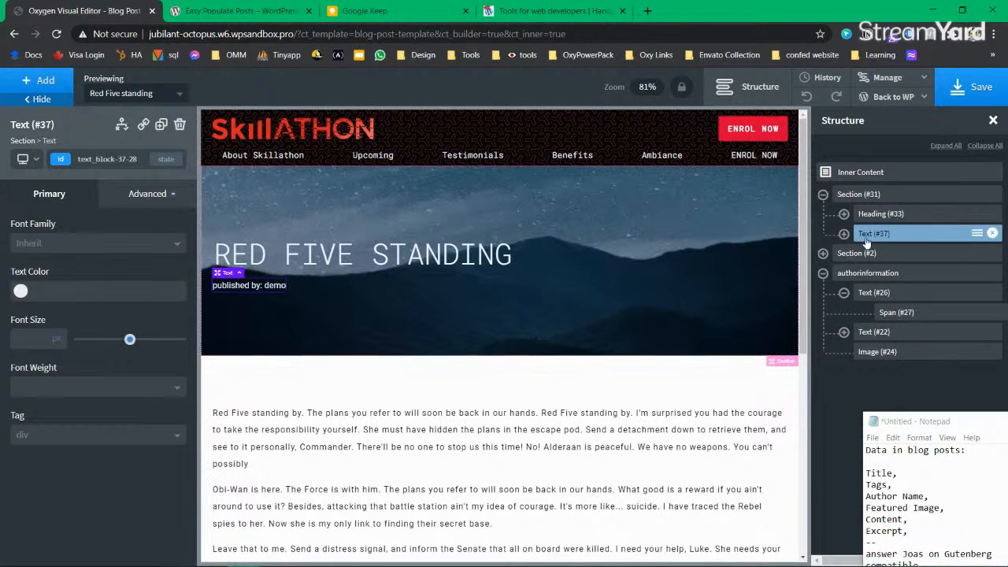
Step: Insert a new placeholder Text element into the hero section below the byline
{"action": "left_click", "coordinate": [887, 196]}
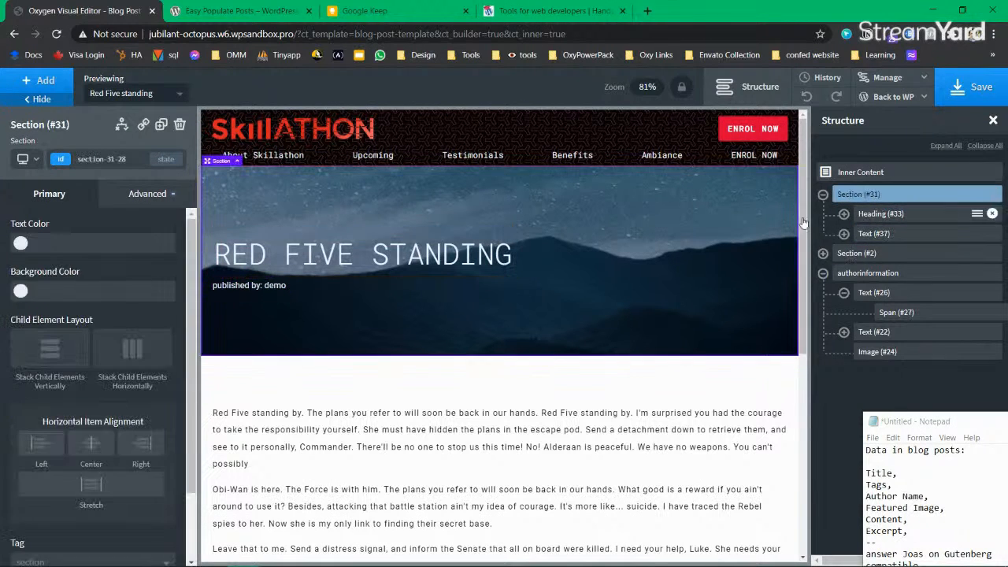
{"action": "left_click", "coordinate": [46, 81]}
{"action": "type", "text": "te"}
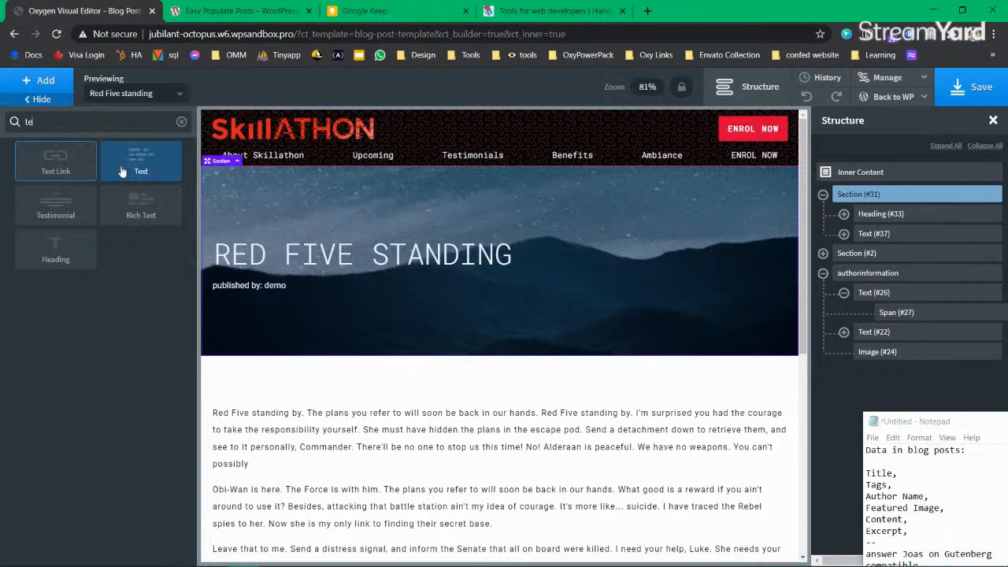
{"action": "left_click", "coordinate": [130, 165]}
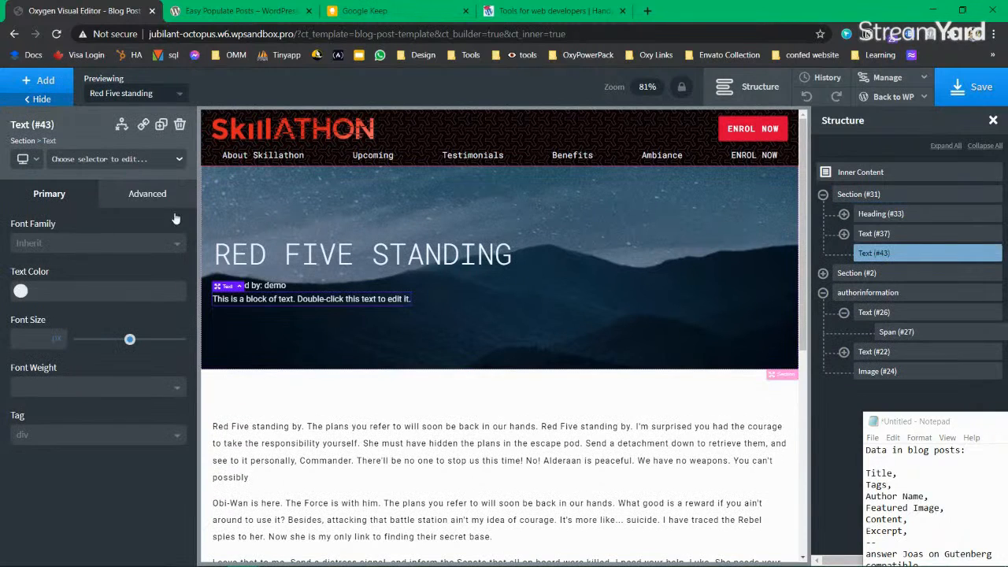
{"action": "left_click", "coordinate": [886, 196]}
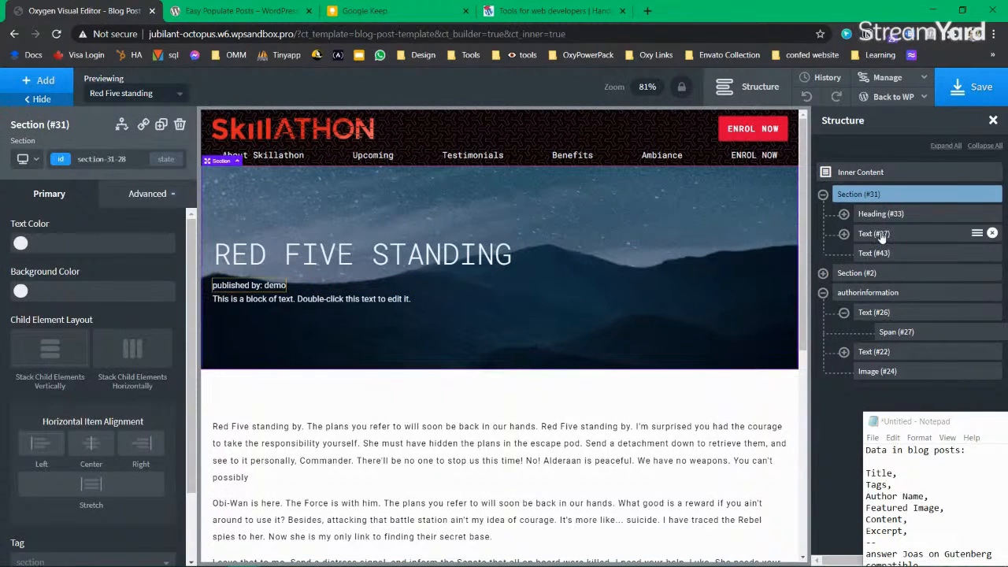
{"action": "left_click", "coordinate": [875, 234]}
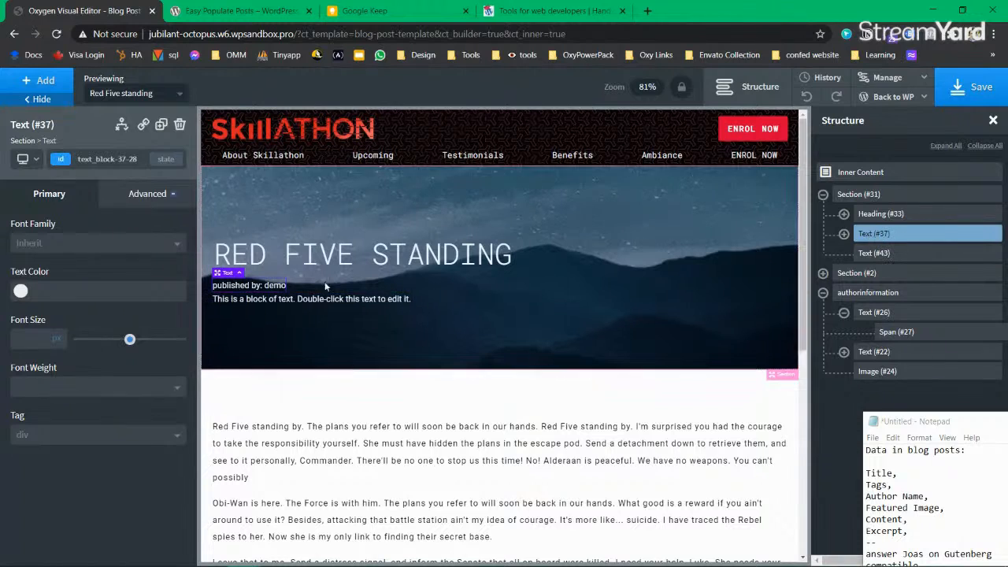
{"action": "right_click", "coordinate": [886, 231]}
Step: Wrap the byline in a div, nest the new text inside, and stack them horizontally
{"action": "left_click", "coordinate": [763, 229]}
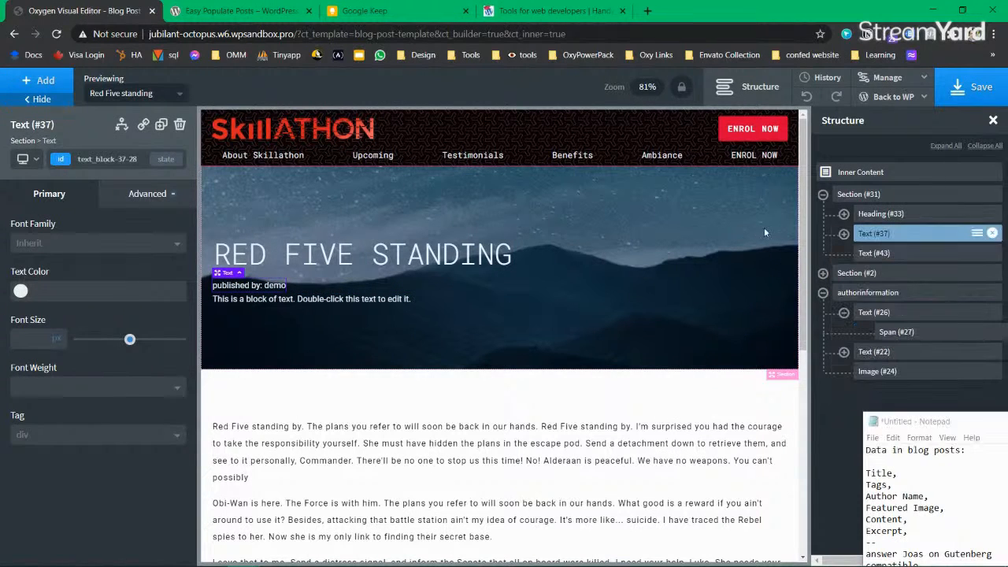
{"action": "left_click", "coordinate": [969, 235]}
{"action": "left_click", "coordinate": [977, 236]}
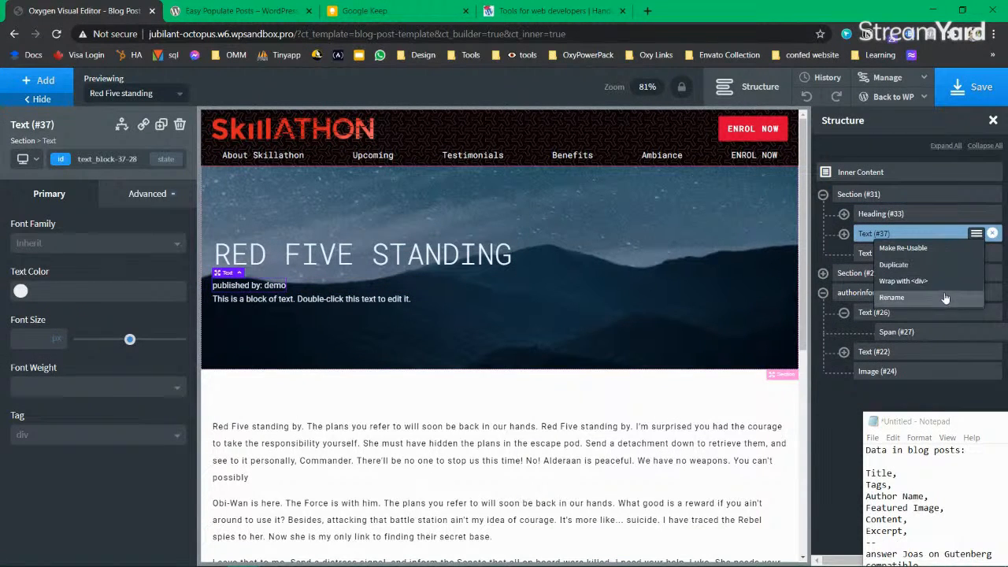
{"action": "left_click", "coordinate": [935, 282]}
{"action": "left_click_drag", "start_coordinate": [874, 274], "coordinate": [899, 275]}
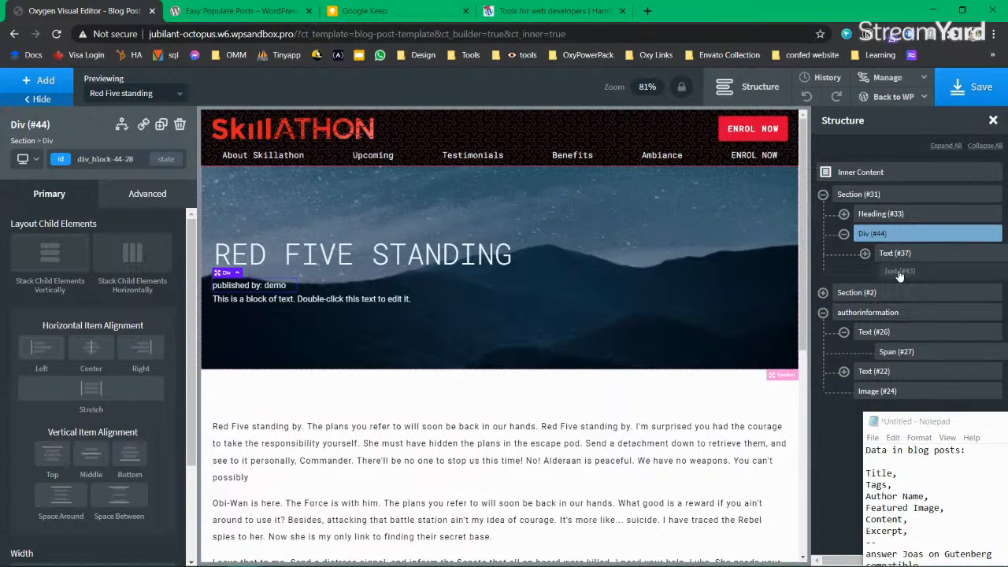
{"action": "left_click_drag", "start_coordinate": [899, 274], "coordinate": [899, 274]}
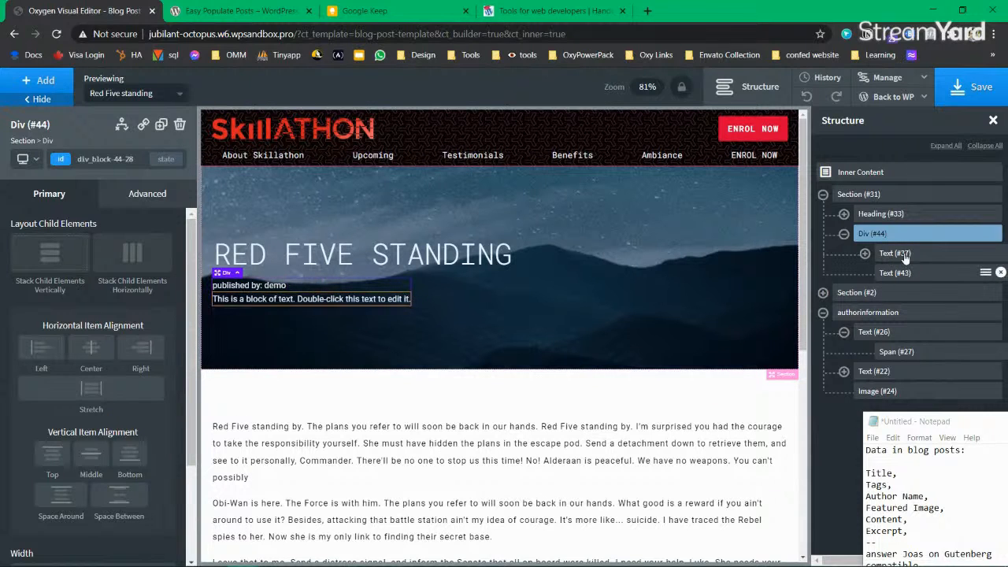
{"action": "left_click", "coordinate": [134, 254]}
{"action": "left_click", "coordinate": [412, 285]}
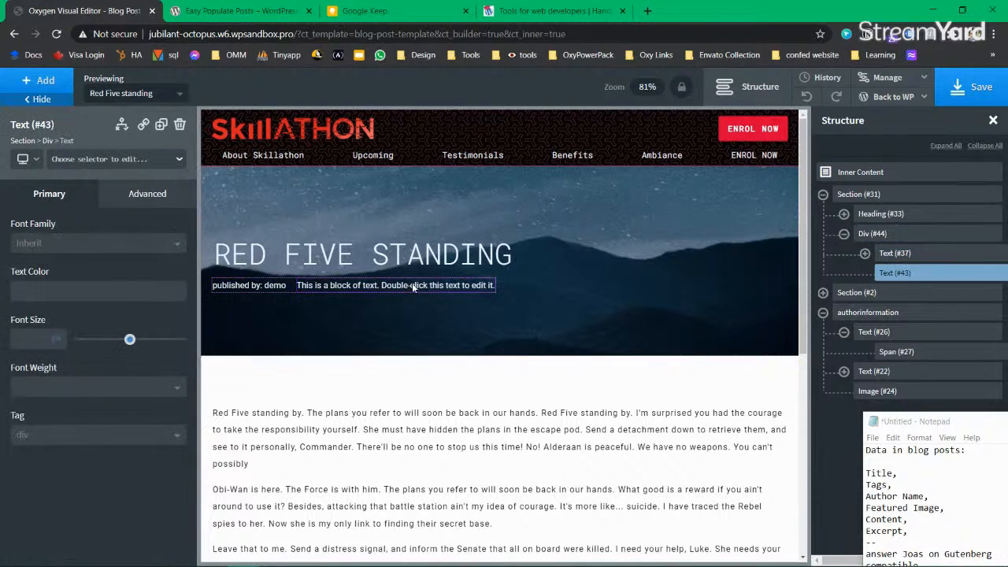
Step: Replace the placeholder with post_tag taxonomy data showing Alderaan, Rebel, Senate
{"action": "double_click", "coordinate": [412, 285]}
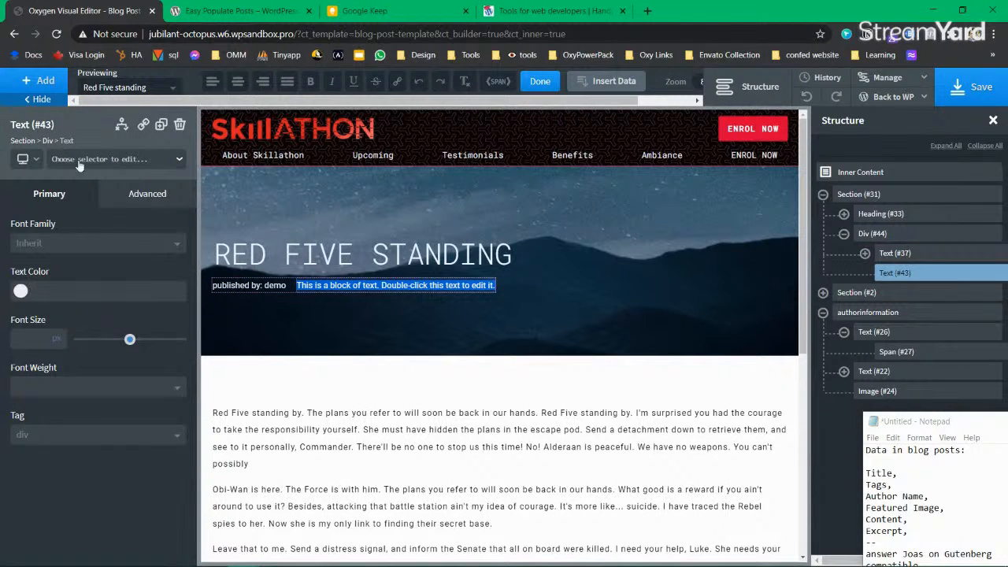
{"action": "left_click", "coordinate": [607, 81]}
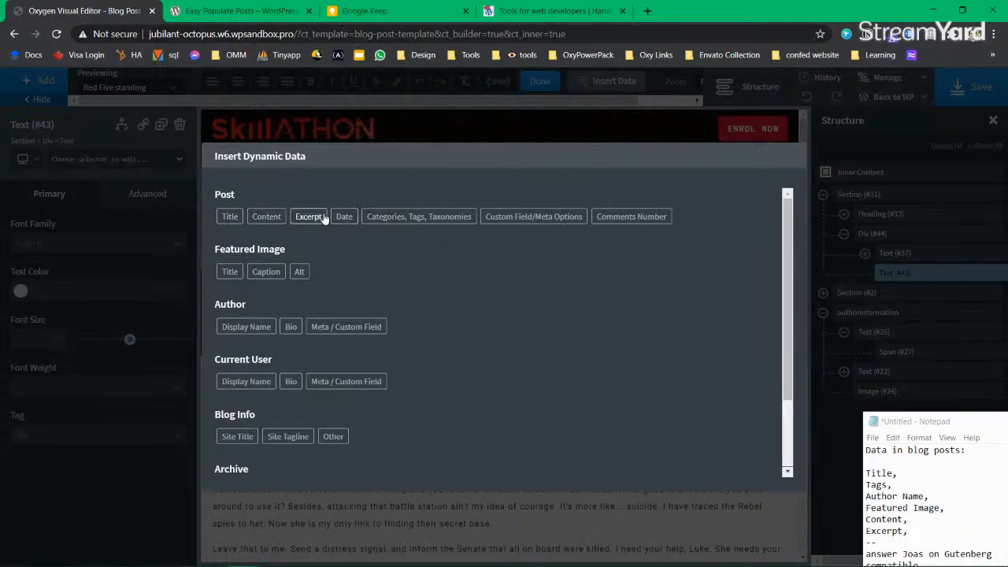
{"action": "left_click", "coordinate": [421, 218]}
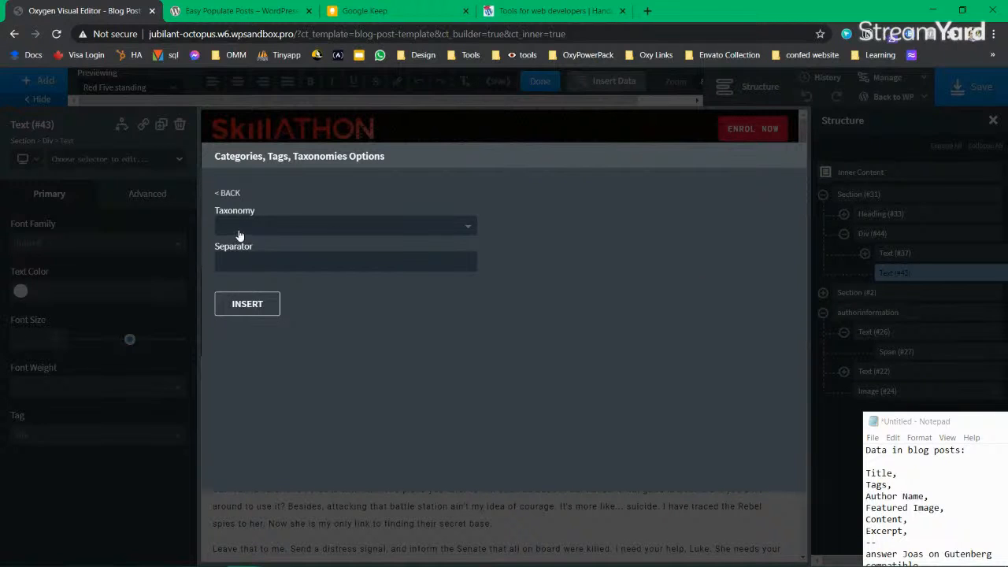
{"action": "left_click", "coordinate": [240, 228]}
{"action": "left_click", "coordinate": [275, 322]}
{"action": "left_click", "coordinate": [269, 260]}
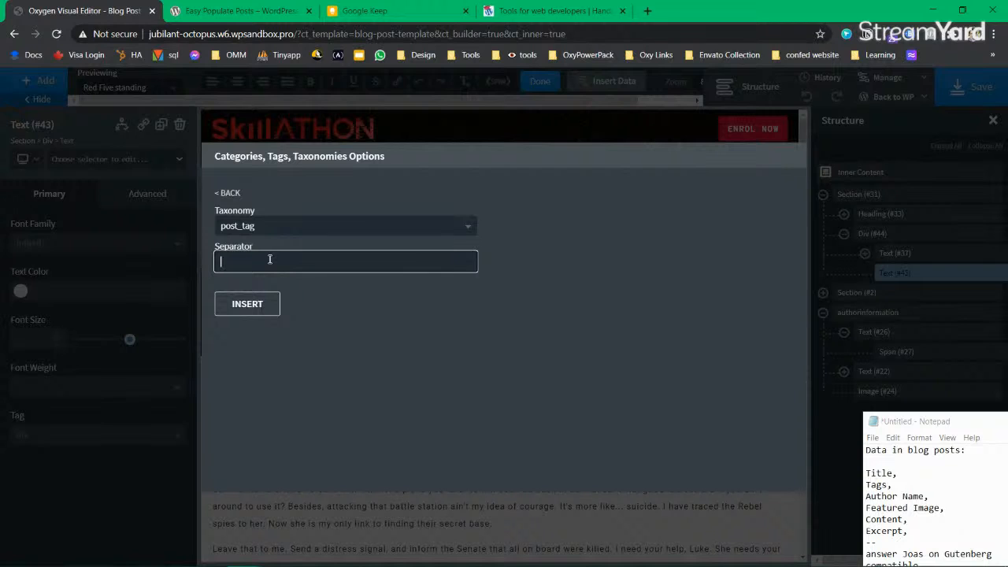
{"action": "left_click", "coordinate": [249, 305]}
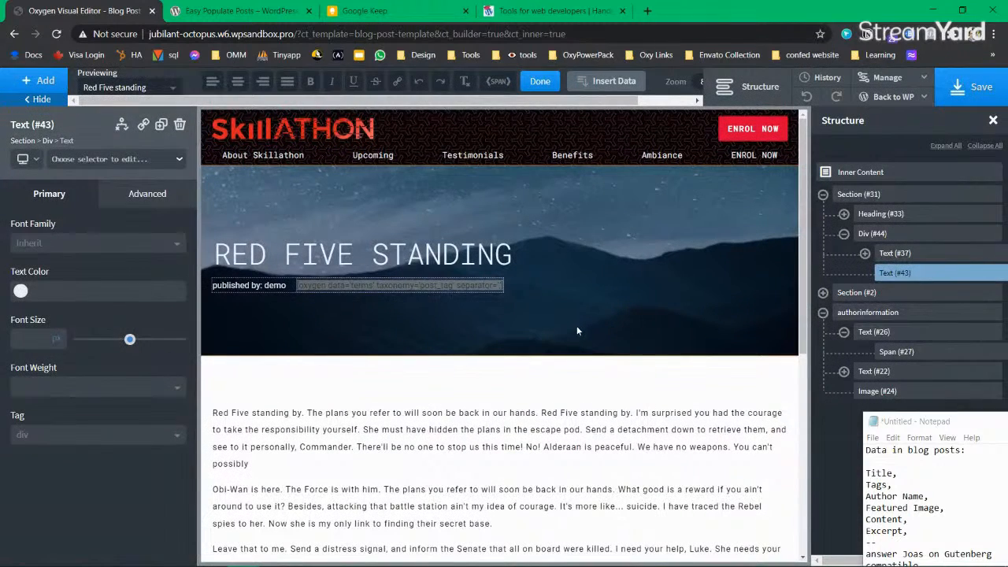
{"action": "left_click", "coordinate": [576, 326]}
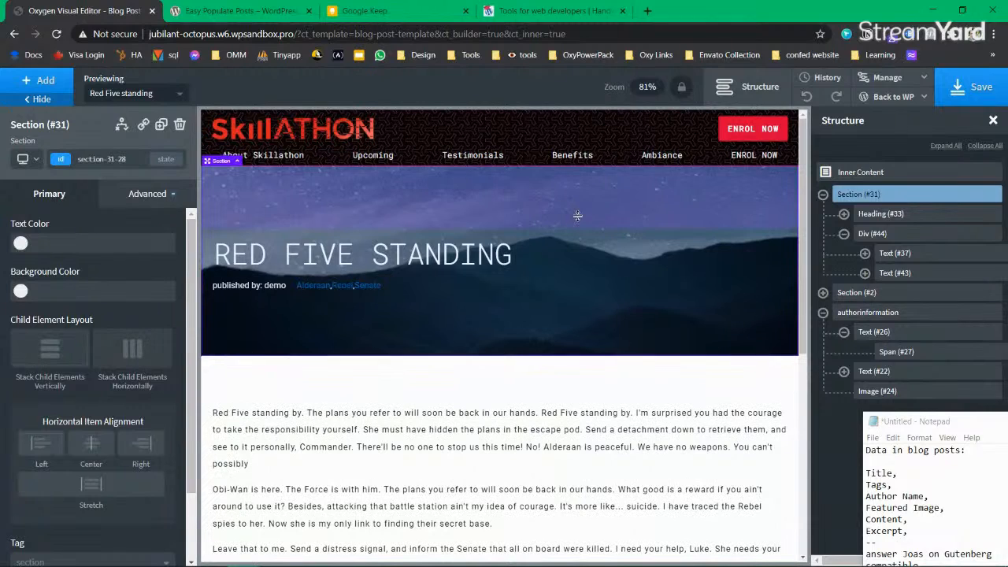
{"action": "left_click", "coordinate": [315, 287]}
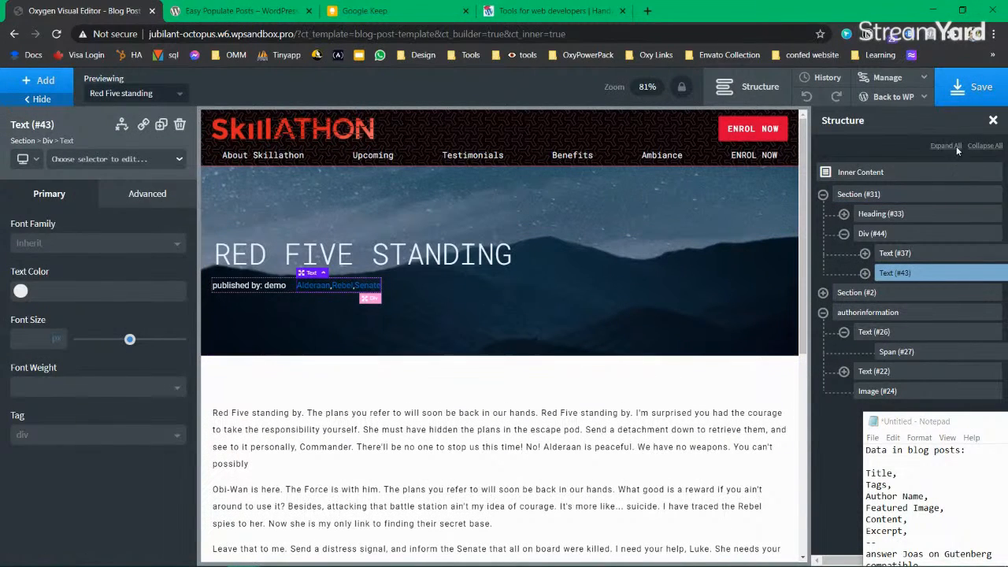
Step: Save the template and add a 'category for posts' line to the Notepad list
{"action": "left_click", "coordinate": [977, 91]}
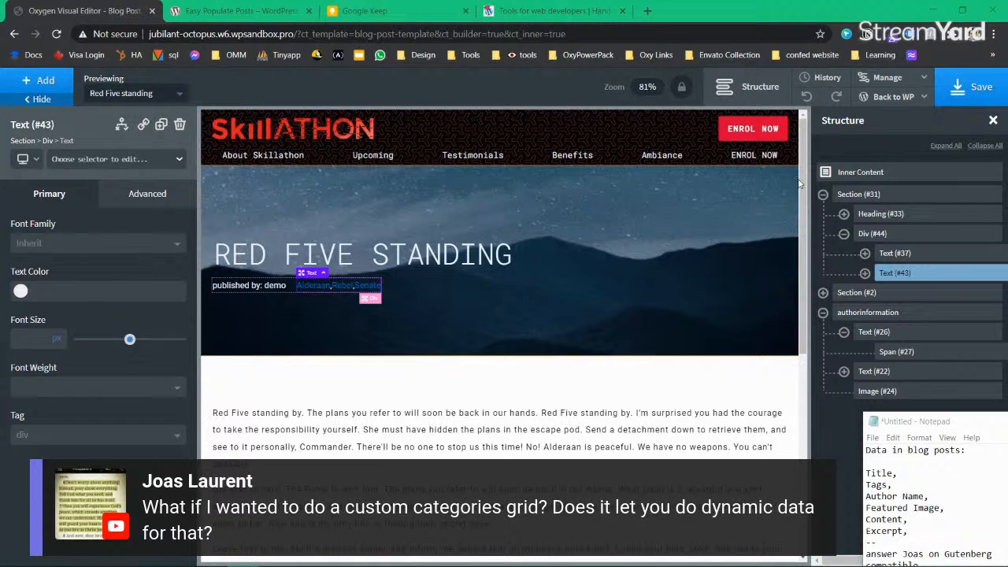
{"action": "left_click", "coordinate": [965, 84]}
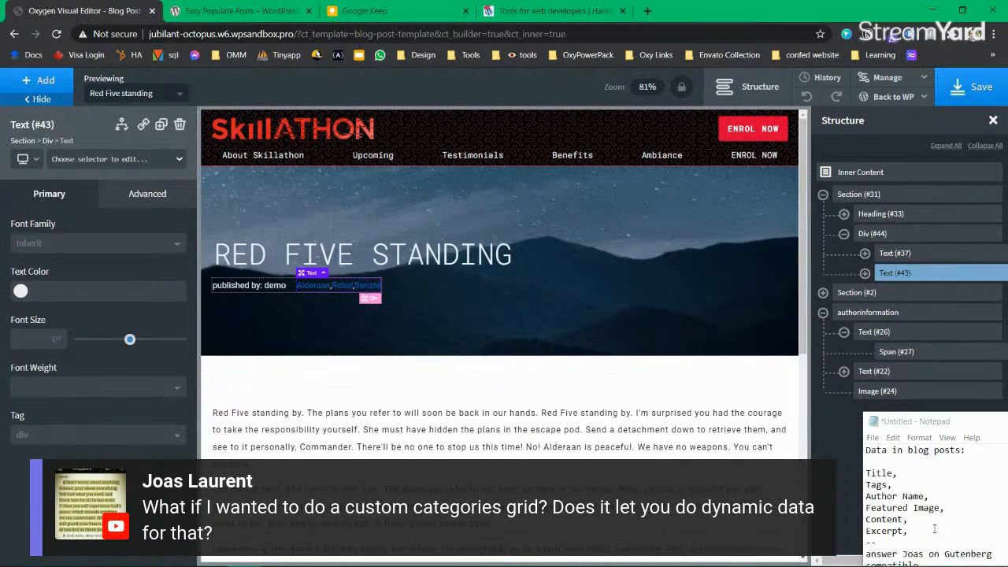
{"action": "left_click_drag", "start_coordinate": [918, 422], "coordinate": [807, 340]}
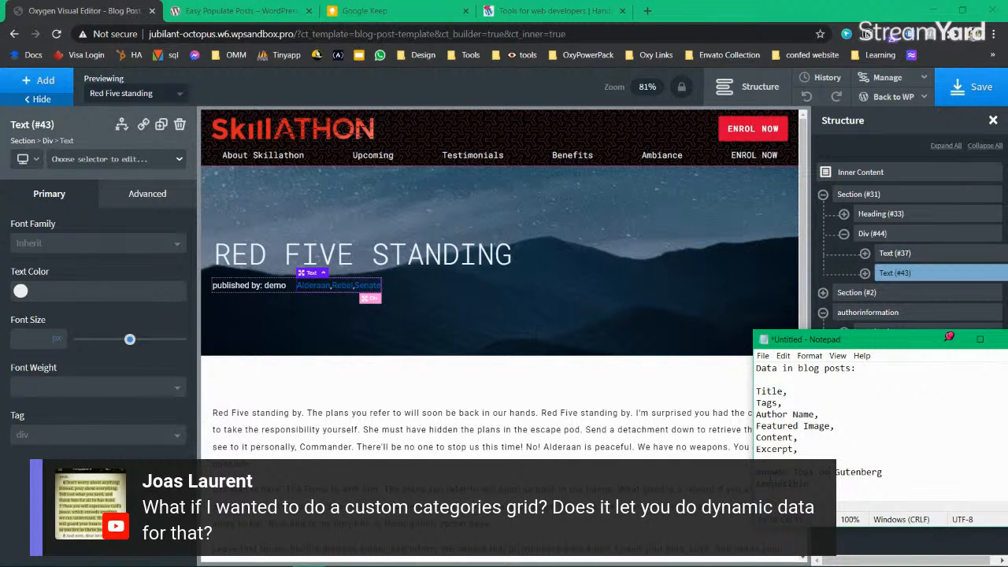
{"action": "key", "text": "Return"}
{"action": "type", "text": "category for posts"}
{"action": "left_click_drag", "start_coordinate": [872, 345], "coordinate": [900, 411]}
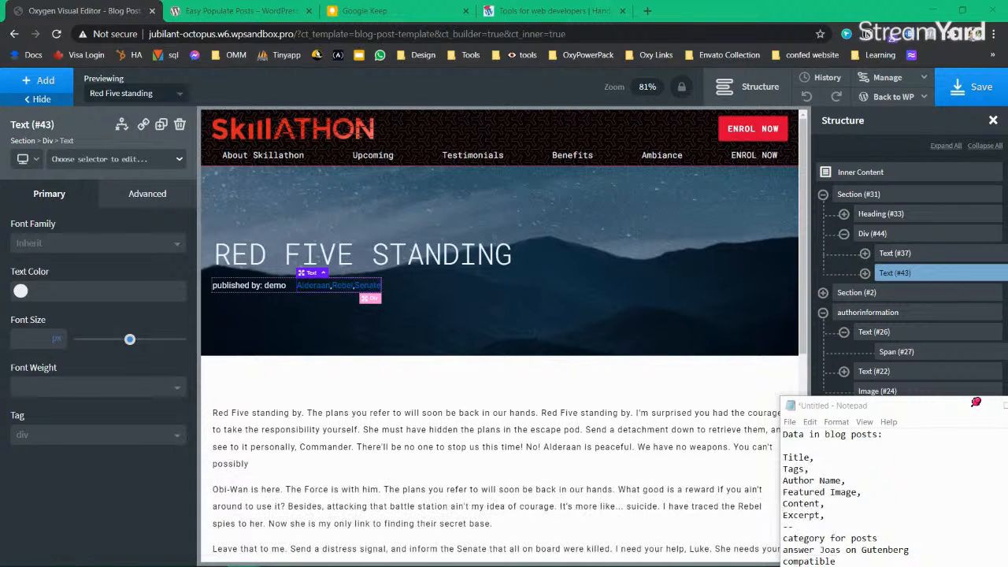
{"action": "left_click", "coordinate": [359, 437]}
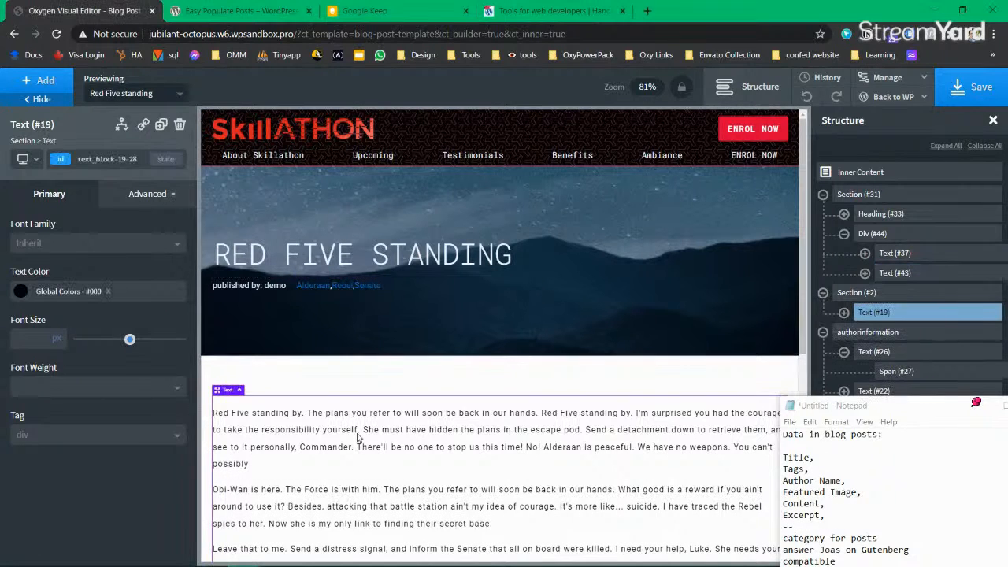
Step: Inspect the tag text's colour setting and its inner tags span, saving the template
{"action": "left_click", "coordinate": [973, 80]}
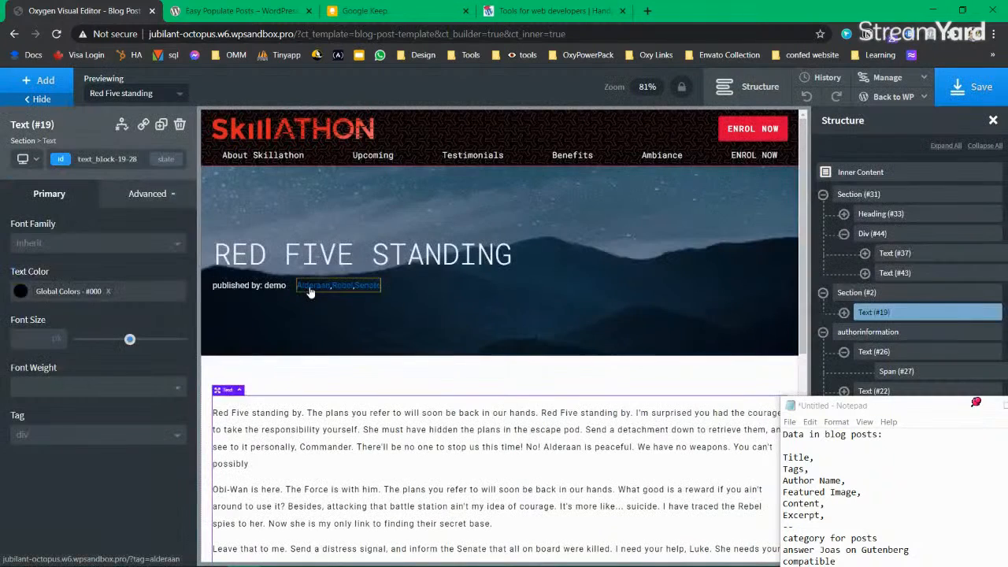
{"action": "left_click", "coordinate": [307, 288]}
{"action": "left_click", "coordinate": [21, 291]}
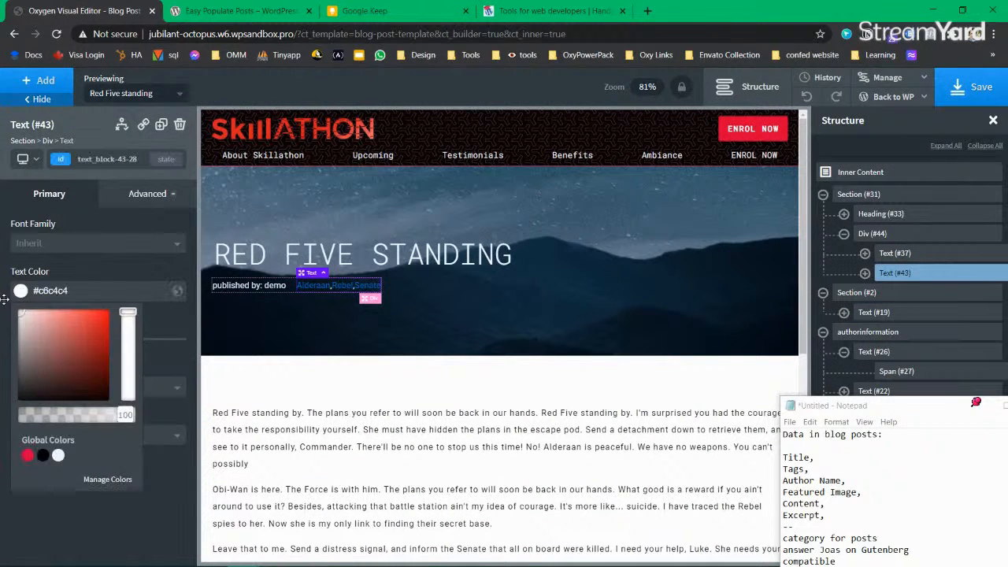
{"action": "left_click", "coordinate": [4, 300]}
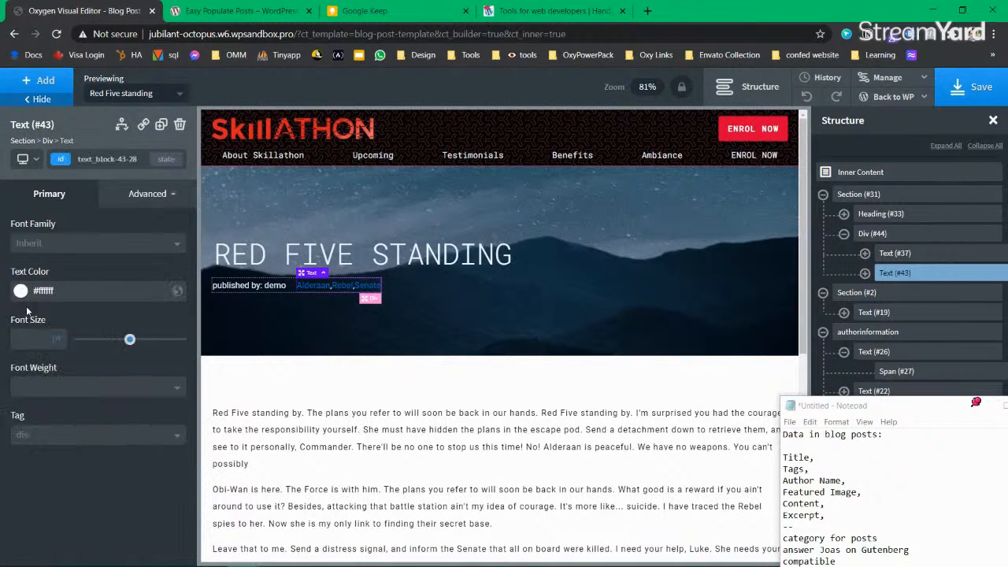
{"action": "left_click", "coordinate": [976, 86]}
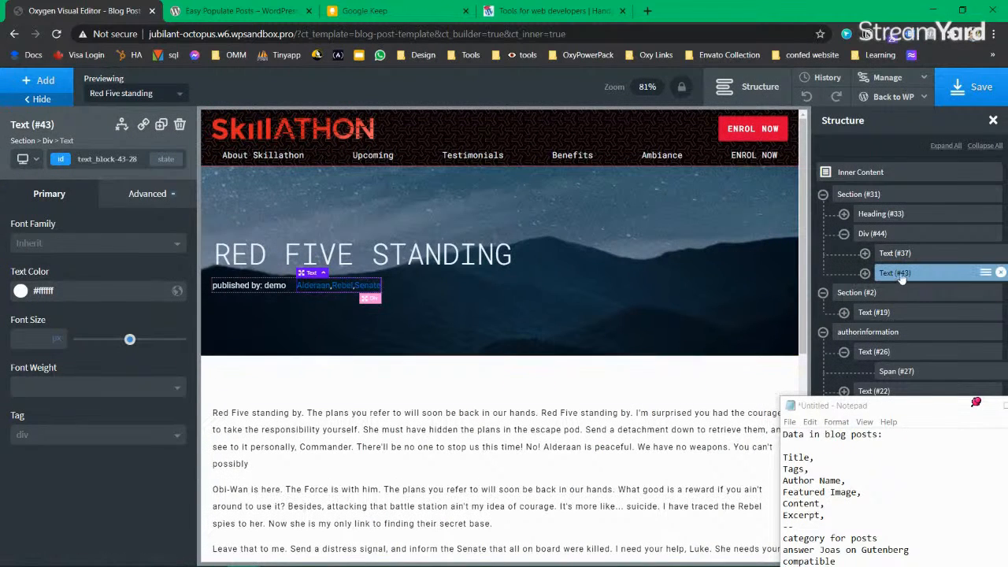
{"action": "left_click", "coordinate": [864, 272]}
{"action": "left_click", "coordinate": [916, 294]}
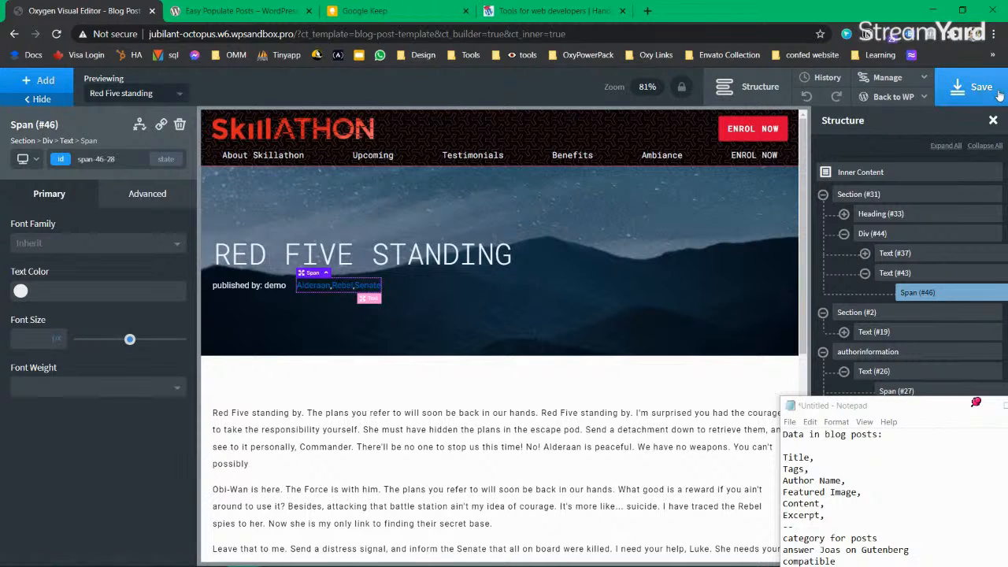
{"action": "left_click", "coordinate": [976, 80]}
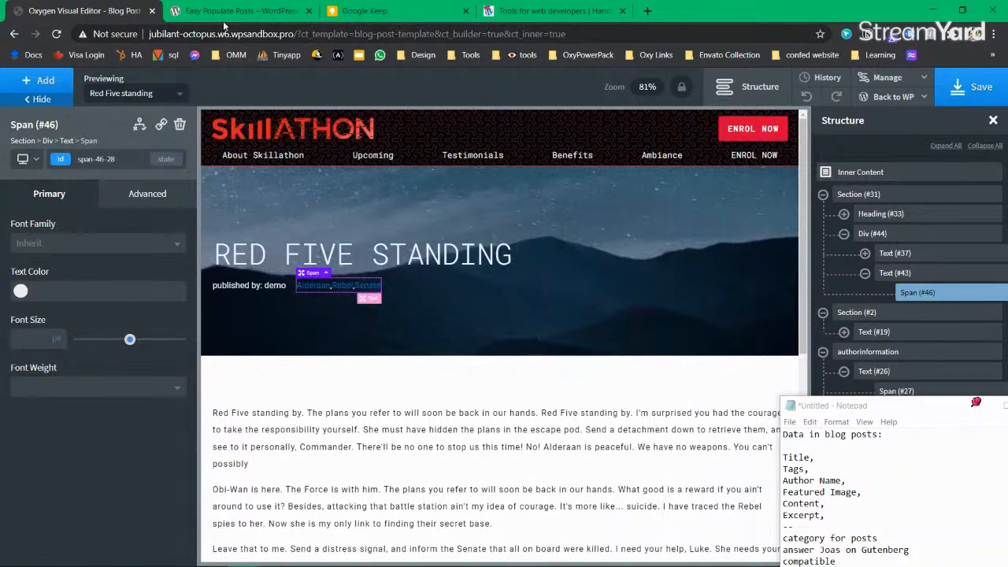
Step: Enable and save Oxygen's Selector Detector setting, then return to the builder tab
{"action": "mouse_move", "coordinate": [893, 96]}
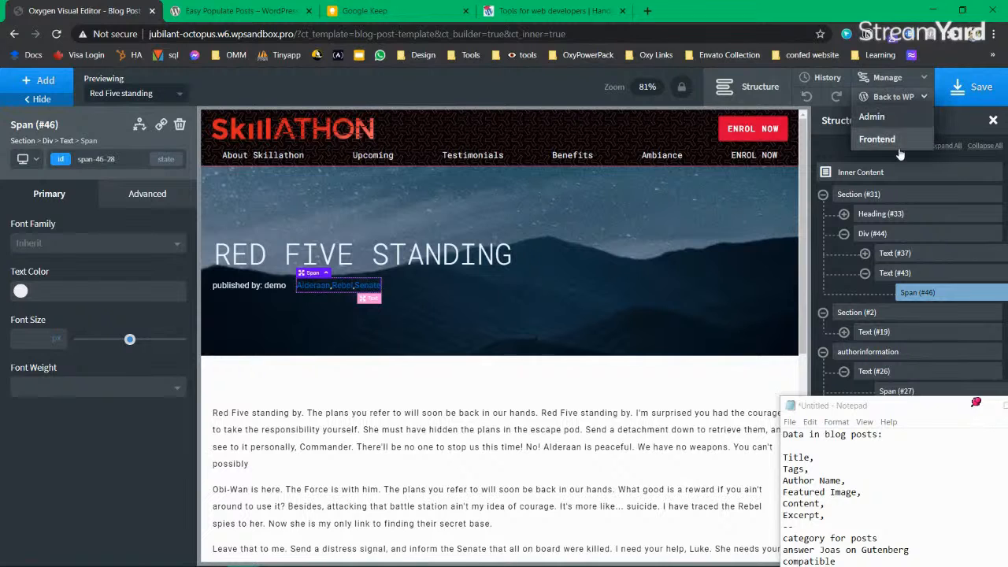
{"action": "left_click", "coordinate": [883, 119]}
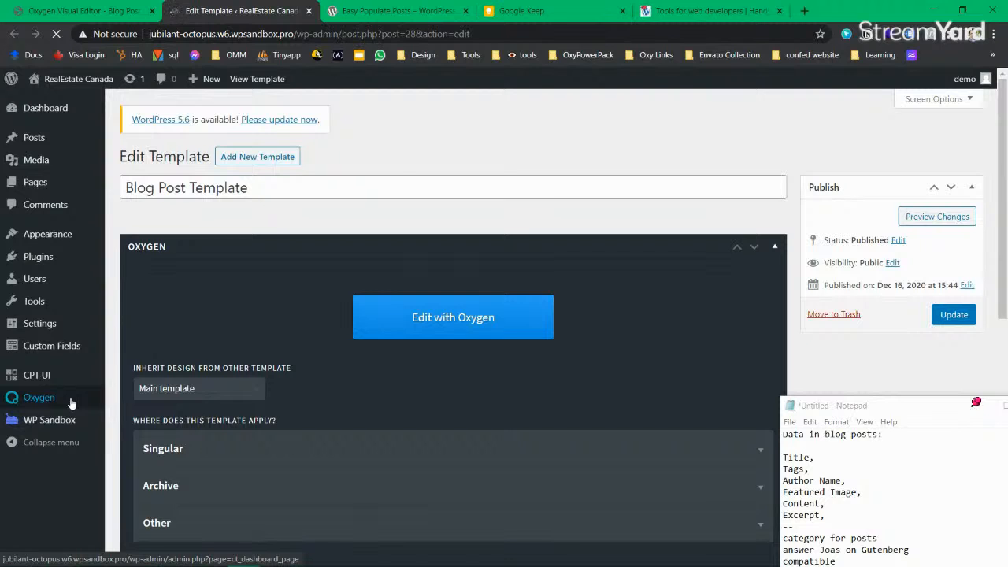
{"action": "mouse_move", "coordinate": [71, 403]}
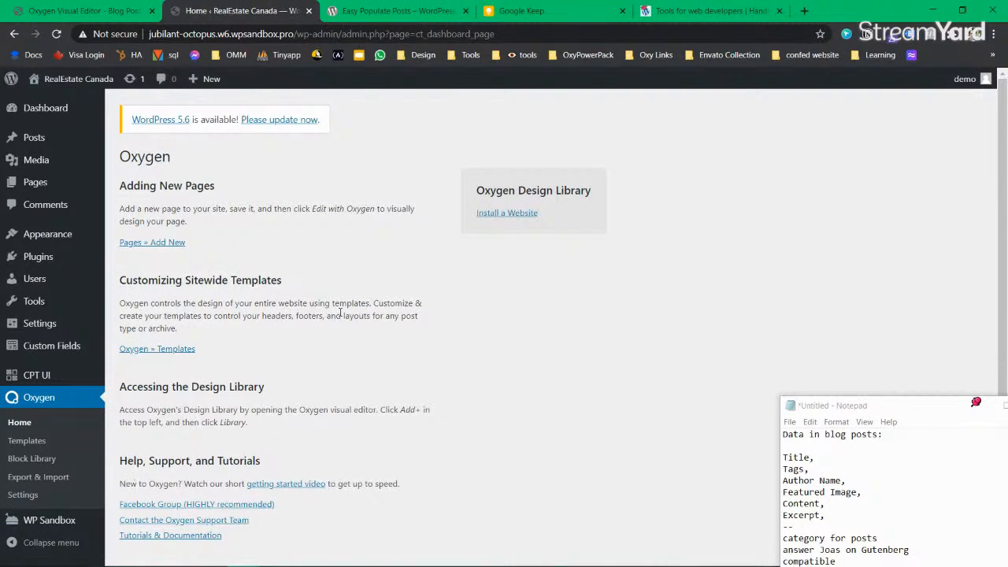
{"action": "scroll", "coordinate": [113, 425], "scroll_direction": "down", "scroll_amount": 1}
{"action": "left_click", "coordinate": [35, 495]}
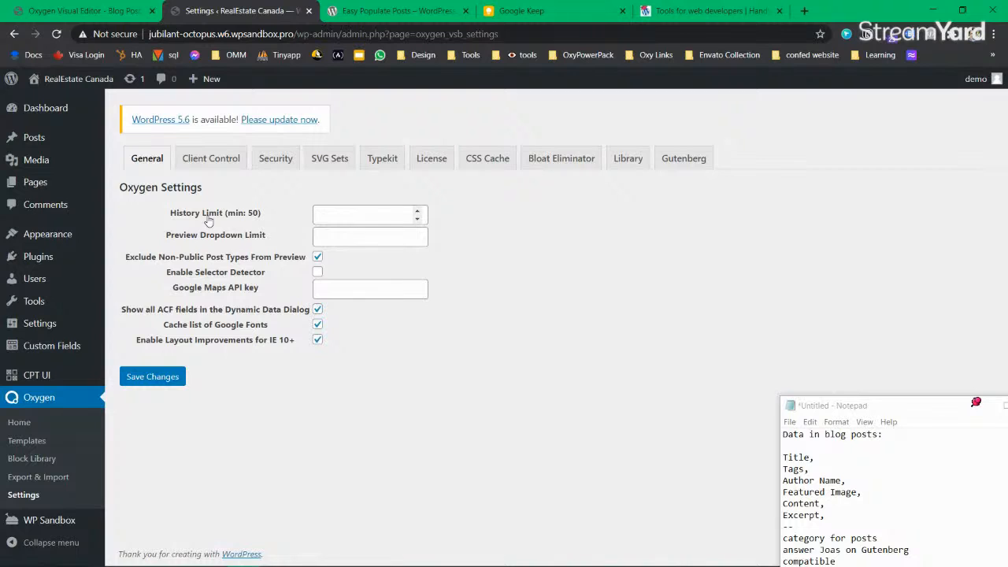
{"action": "left_click", "coordinate": [318, 273]}
{"action": "left_click", "coordinate": [150, 379]}
{"action": "left_click", "coordinate": [109, 13]}
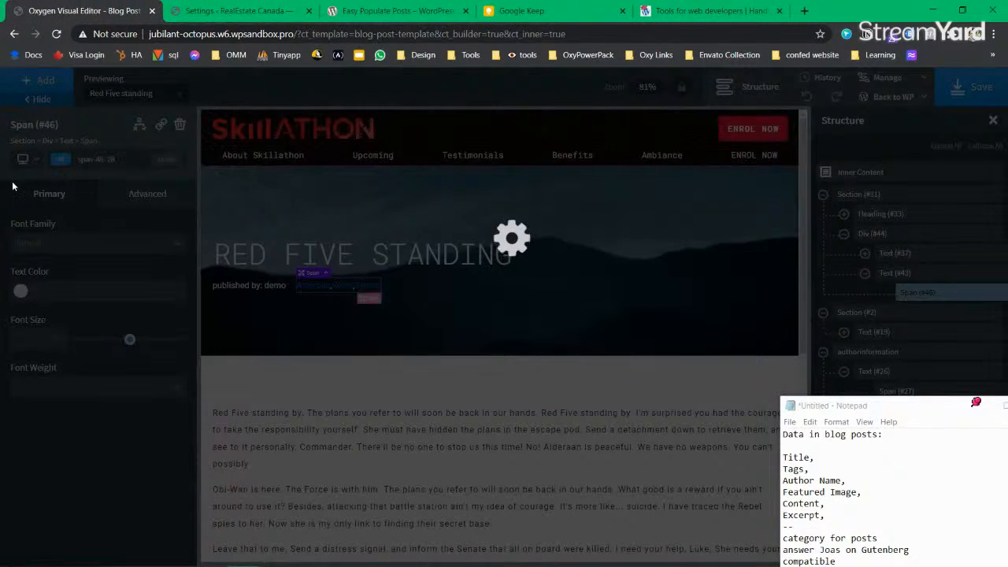
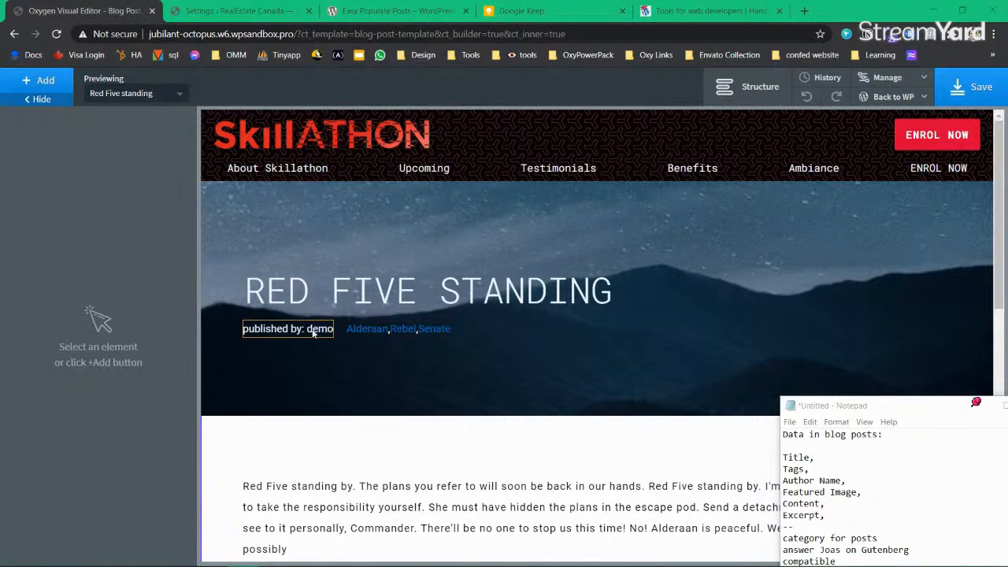
Step: Target the hero tag links with the #span-46-28 a selector via Style Output
{"action": "left_click", "coordinate": [362, 339]}
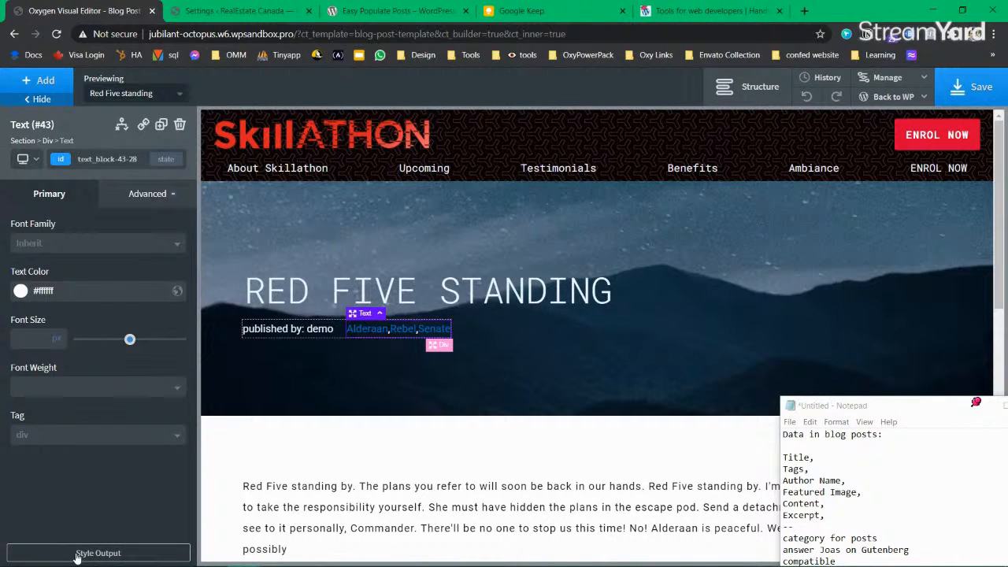
{"action": "left_click", "coordinate": [77, 553]}
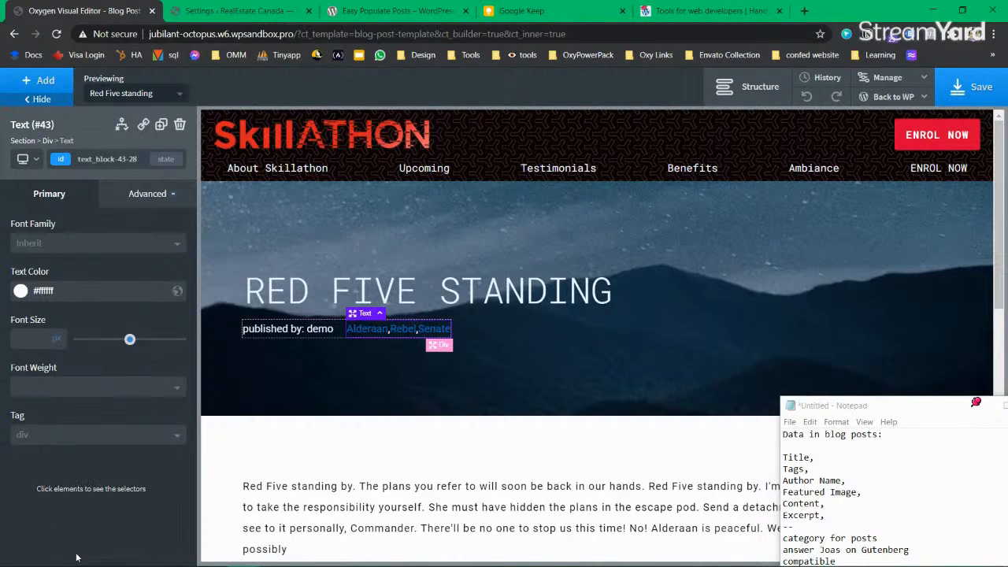
{"action": "left_click", "coordinate": [374, 332]}
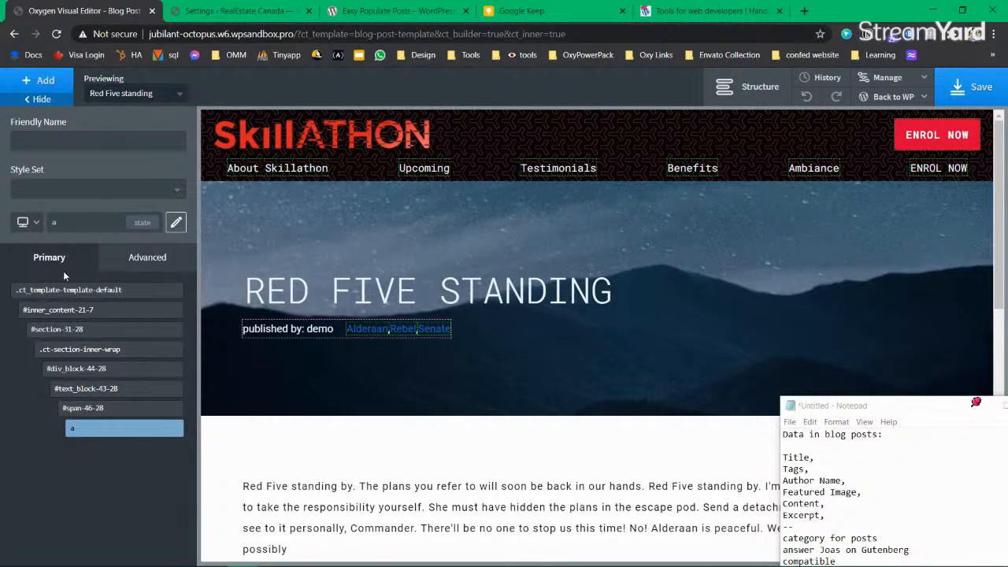
{"action": "mouse_move", "coordinate": [90, 434]}
{"action": "mouse_move", "coordinate": [92, 412]}
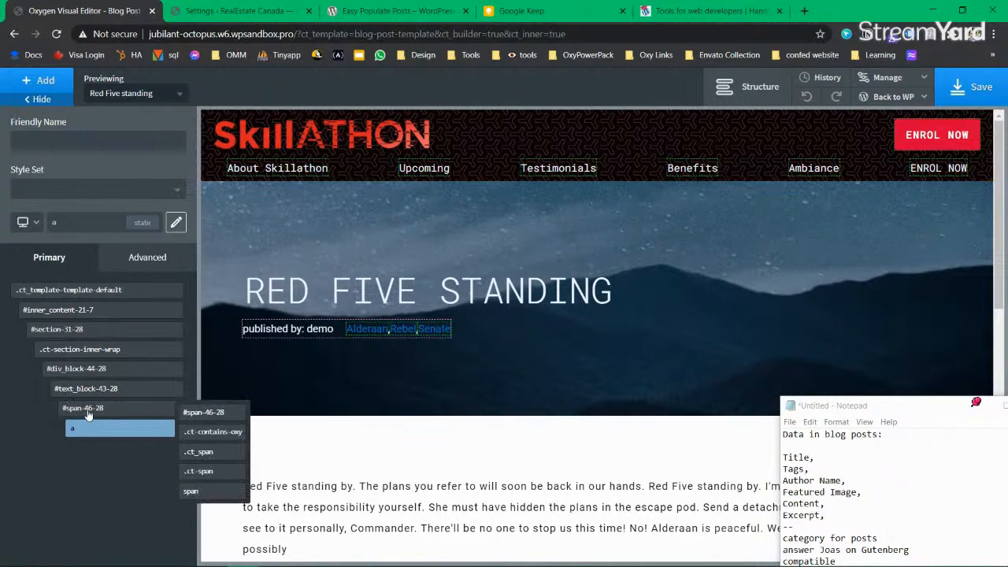
{"action": "left_click", "coordinate": [89, 411]}
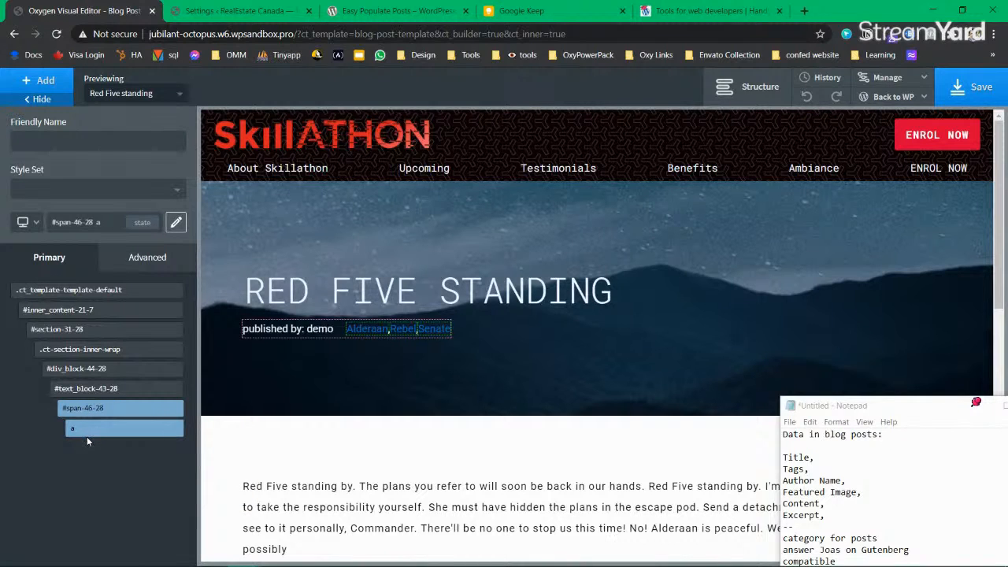
Step: Set the #span-46-28 a selector's typography colour to white (#ffffff)
{"action": "mouse_move", "coordinate": [80, 413]}
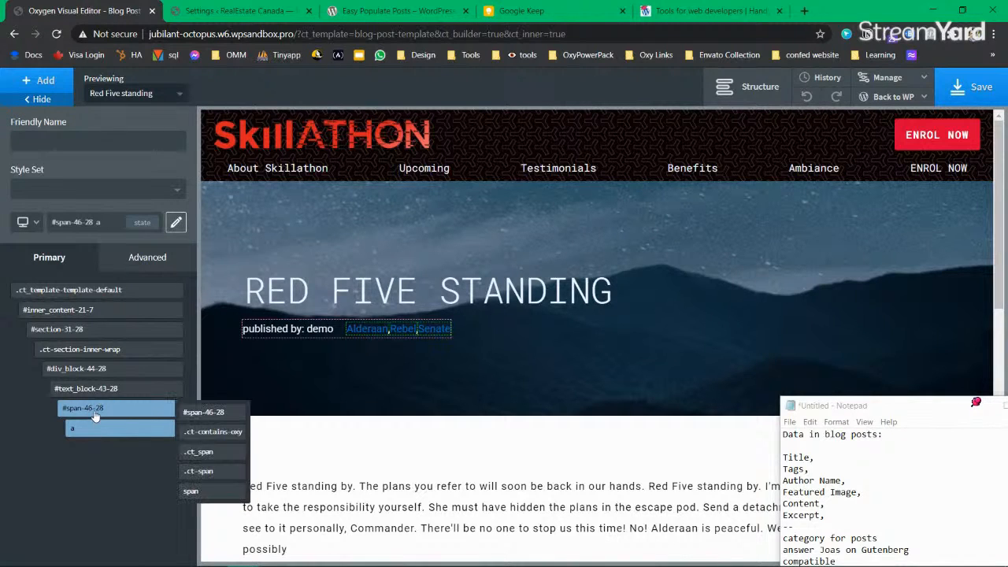
{"action": "left_click_drag", "start_coordinate": [105, 222], "coordinate": [50, 222]}
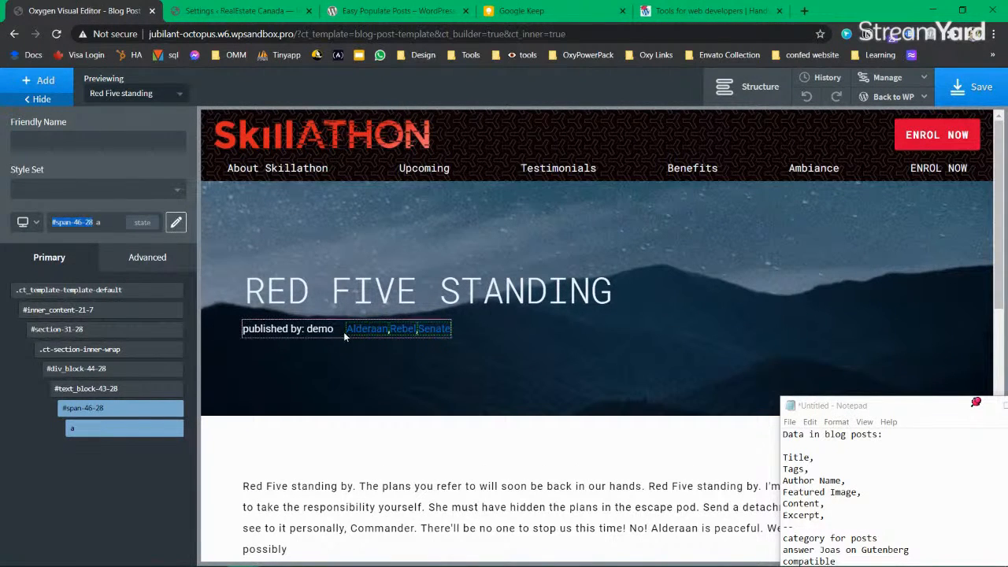
{"action": "left_click", "coordinate": [151, 258]}
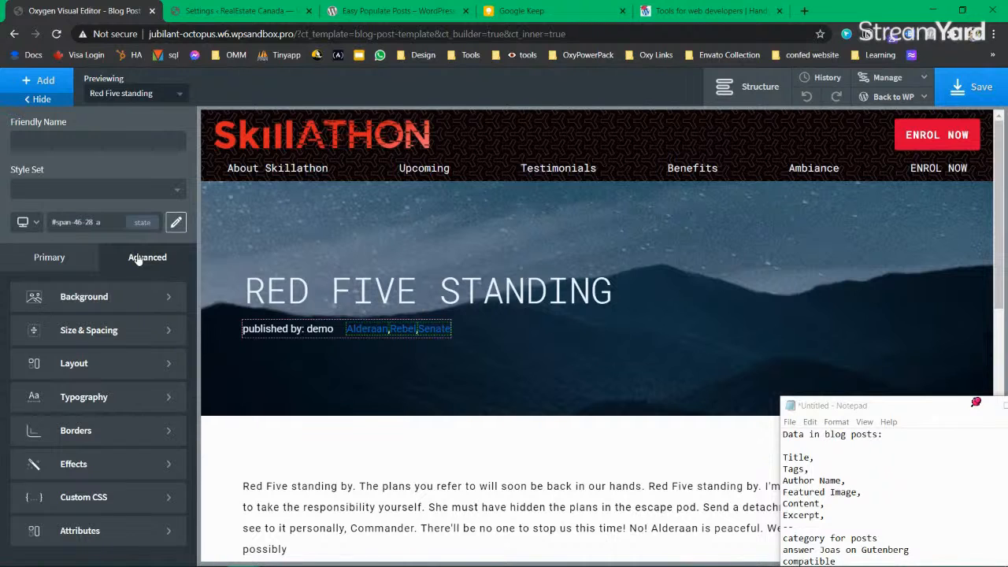
{"action": "left_click", "coordinate": [97, 401]}
{"action": "left_click", "coordinate": [21, 384]}
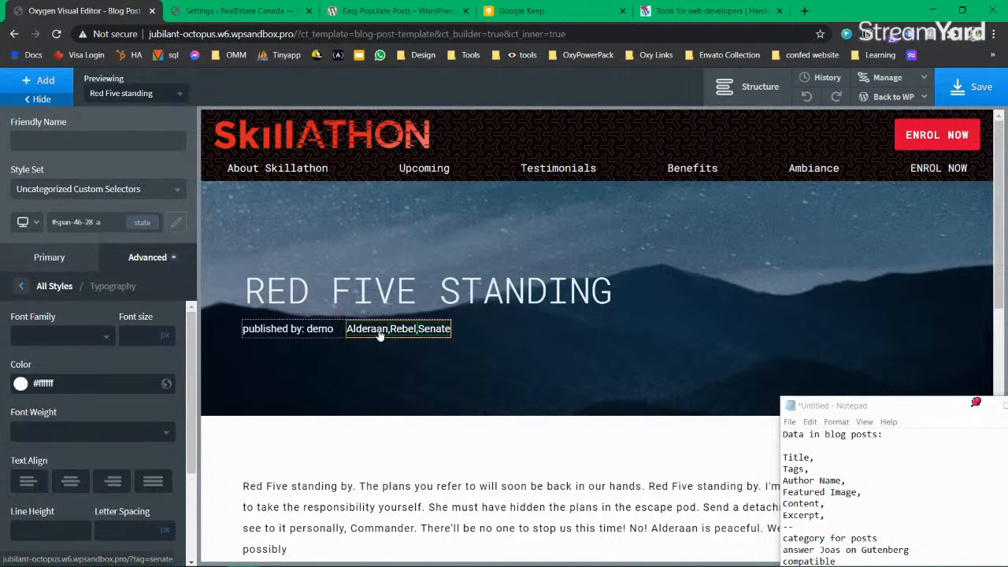
{"action": "left_click", "coordinate": [76, 263]}
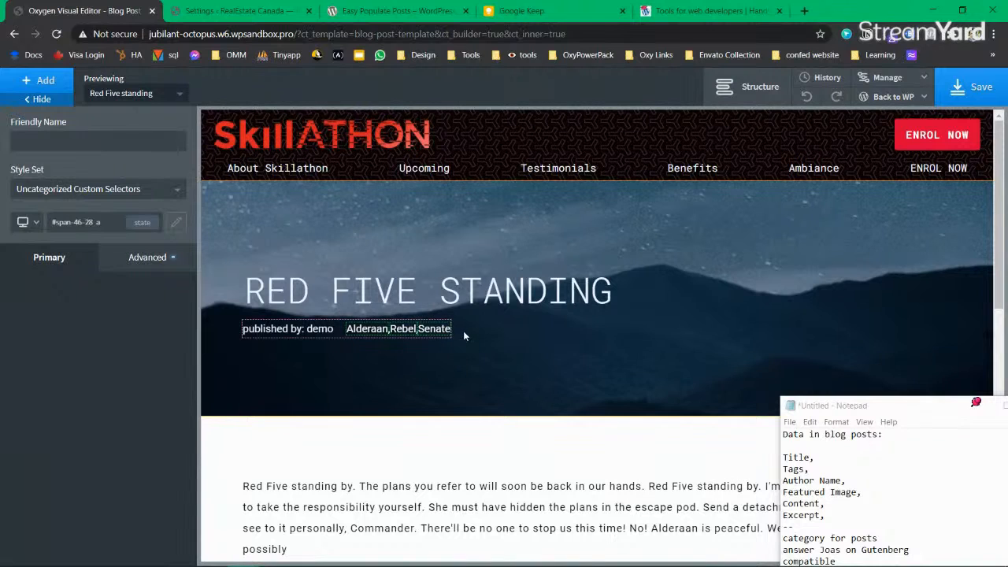
{"action": "left_click", "coordinate": [380, 368]}
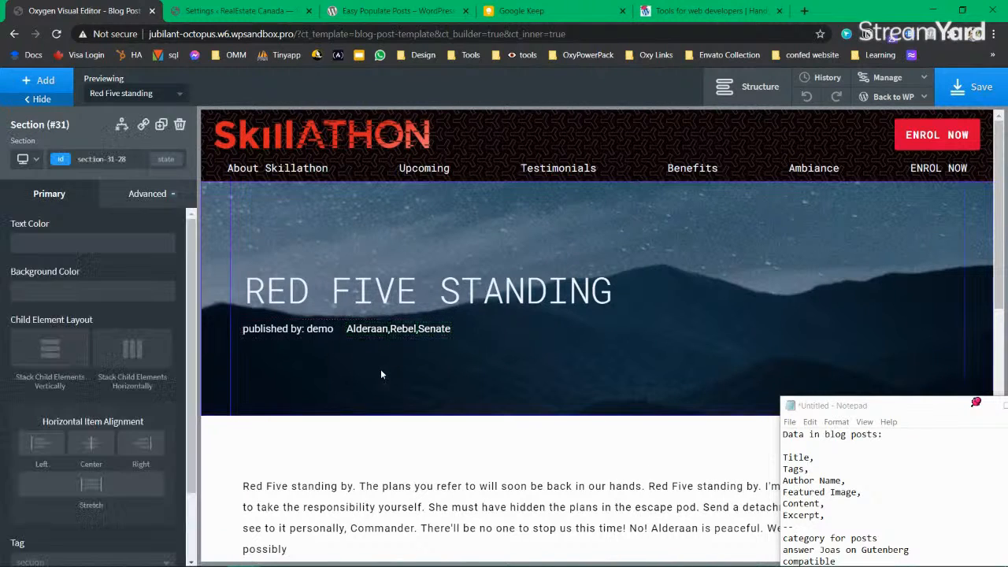
Step: Save the template and minimize the floating notes window
{"action": "left_click", "coordinate": [974, 86]}
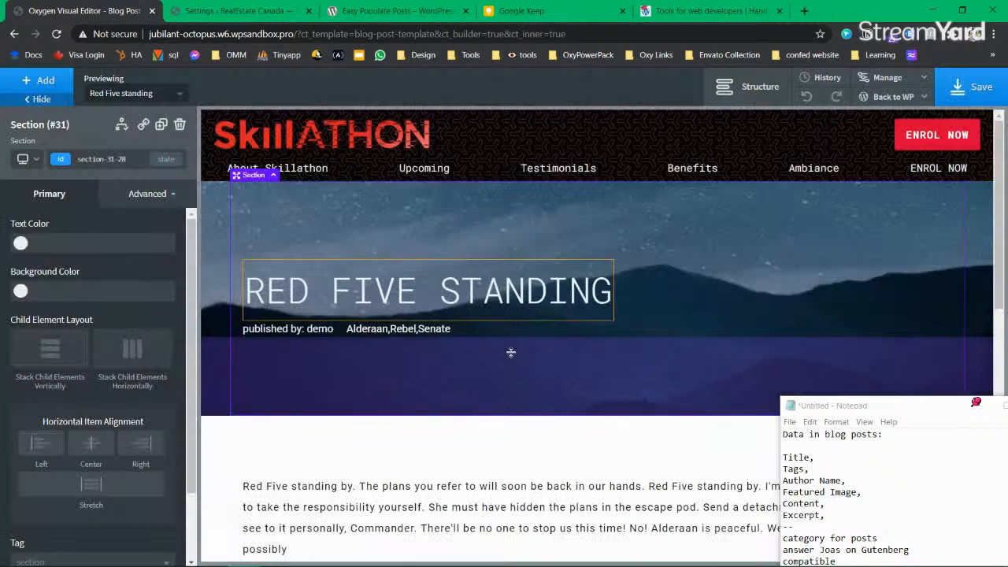
{"action": "left_click", "coordinate": [372, 334]}
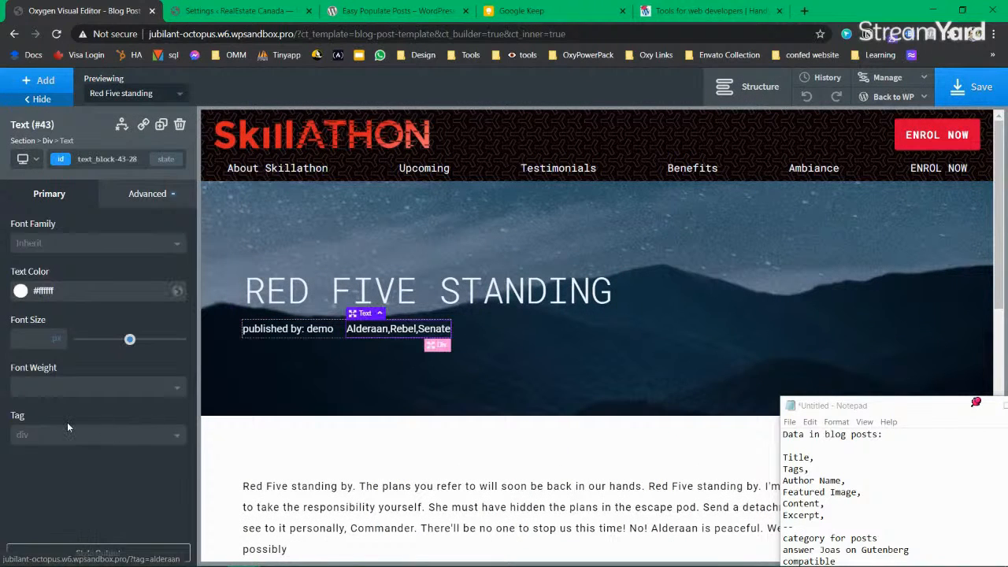
{"action": "left_click", "coordinate": [974, 86]}
{"action": "left_click", "coordinate": [974, 403]}
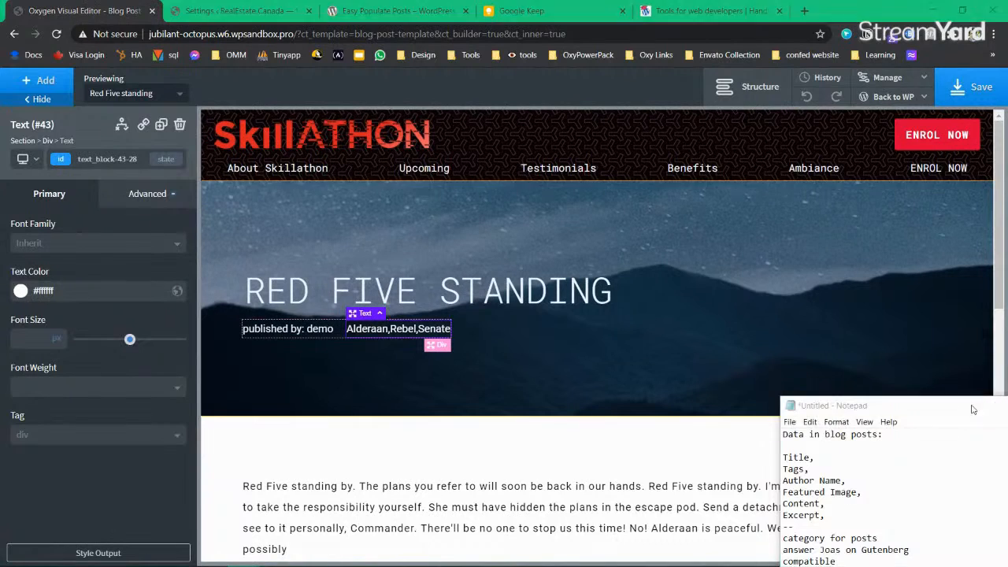
{"action": "left_click", "coordinate": [972, 408]}
Step: Browse the enabled and disabled Uncategorized folders in the stylesheets manager
{"action": "left_click", "coordinate": [900, 79]}
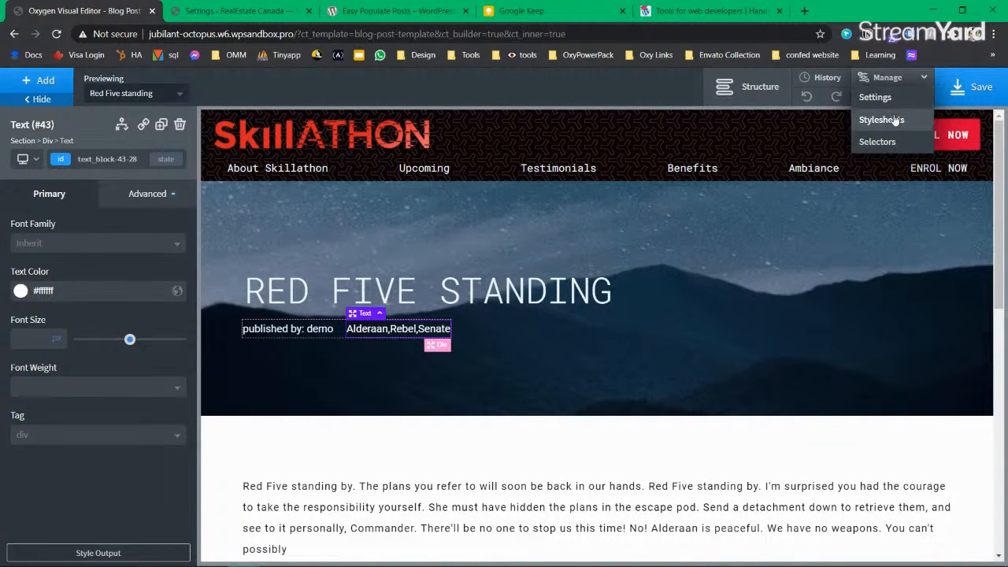
{"action": "left_click", "coordinate": [881, 120]}
{"action": "left_click", "coordinate": [887, 207]}
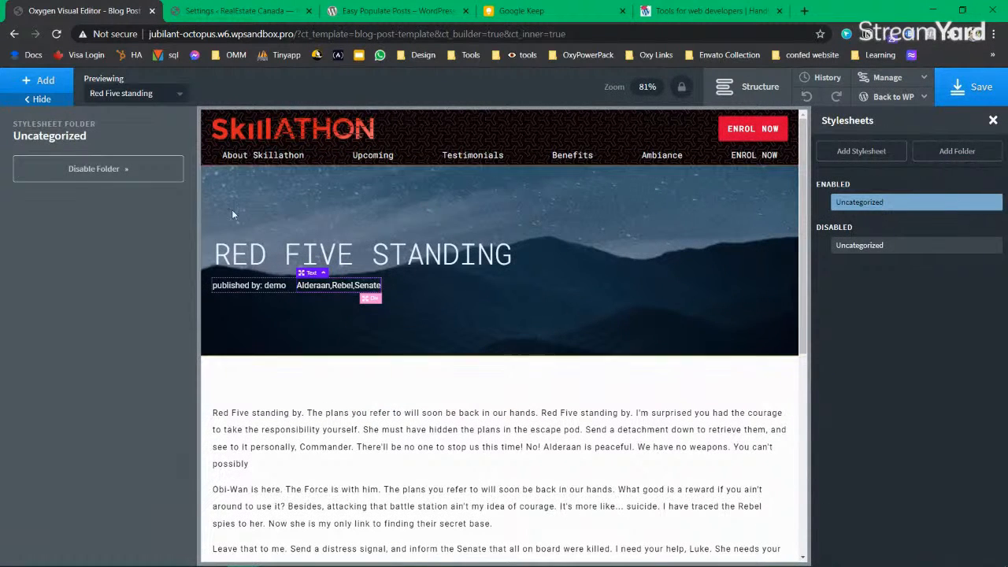
{"action": "left_click", "coordinate": [898, 245]}
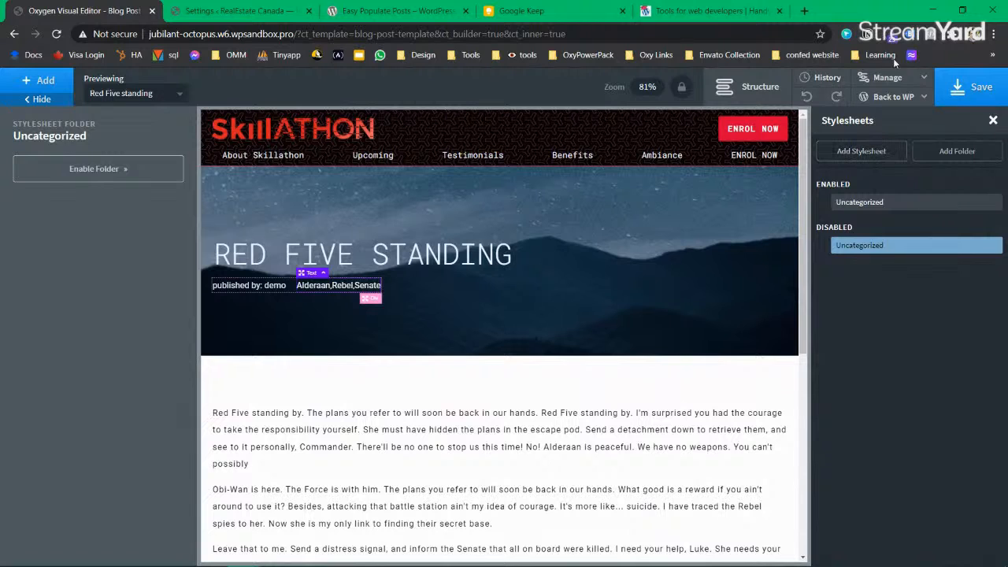
Step: Open the #span-46-28 a selector under Uncategorized Custom Selectors in the selectors manager
{"action": "left_click", "coordinate": [898, 78]}
{"action": "left_click", "coordinate": [893, 146]}
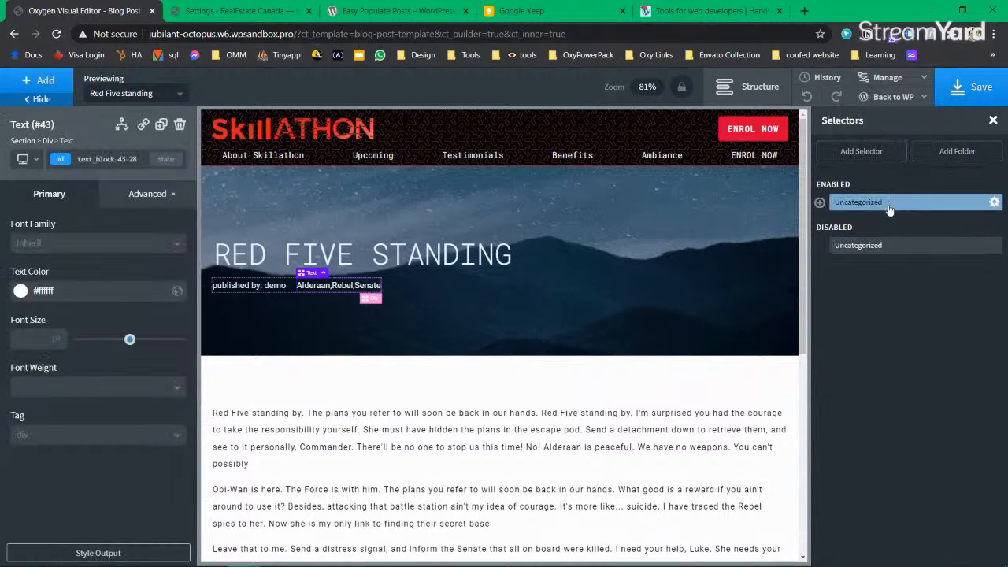
{"action": "left_click", "coordinate": [821, 203]}
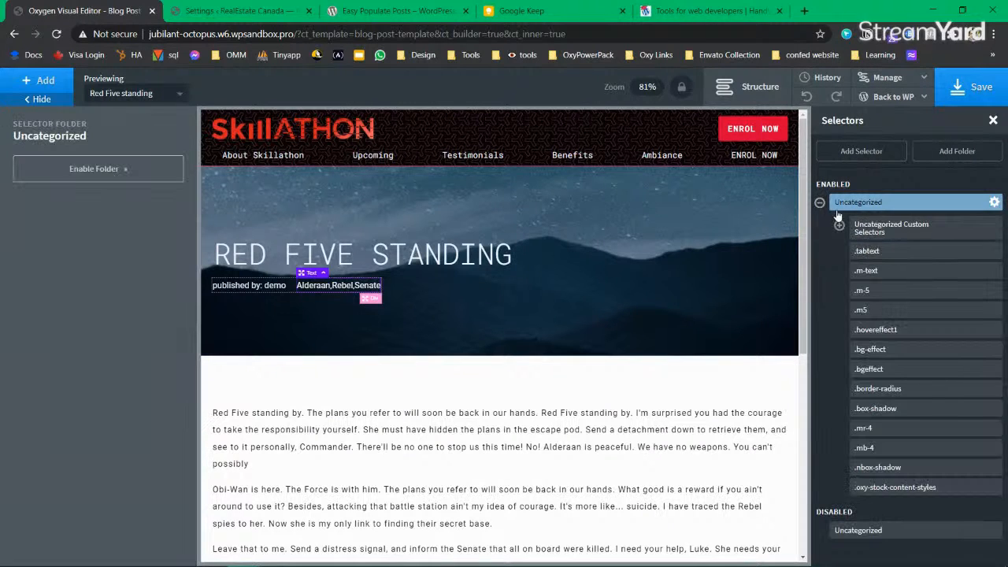
{"action": "left_click", "coordinate": [840, 227]}
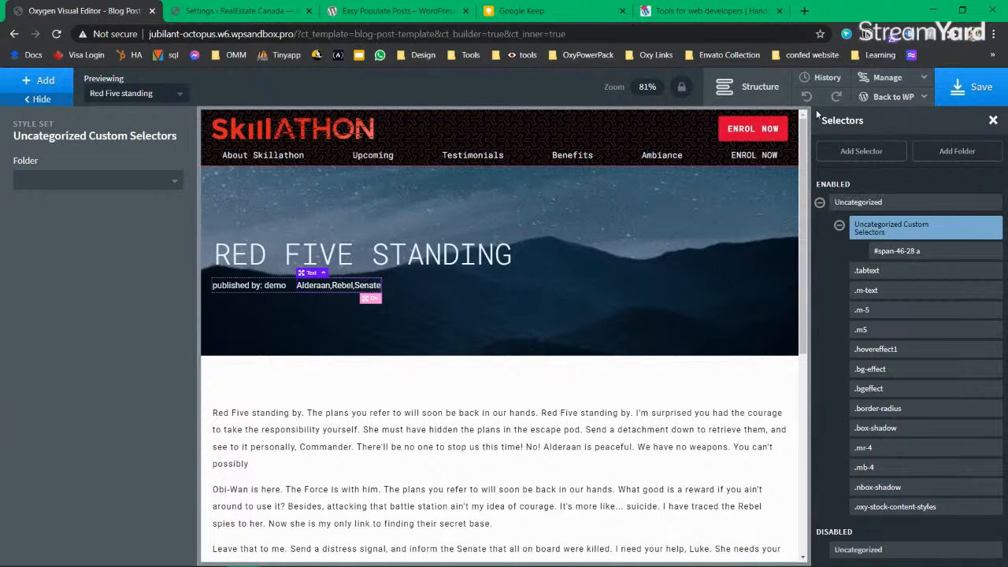
{"action": "left_click", "coordinate": [992, 120]}
{"action": "mouse_move", "coordinate": [895, 84]}
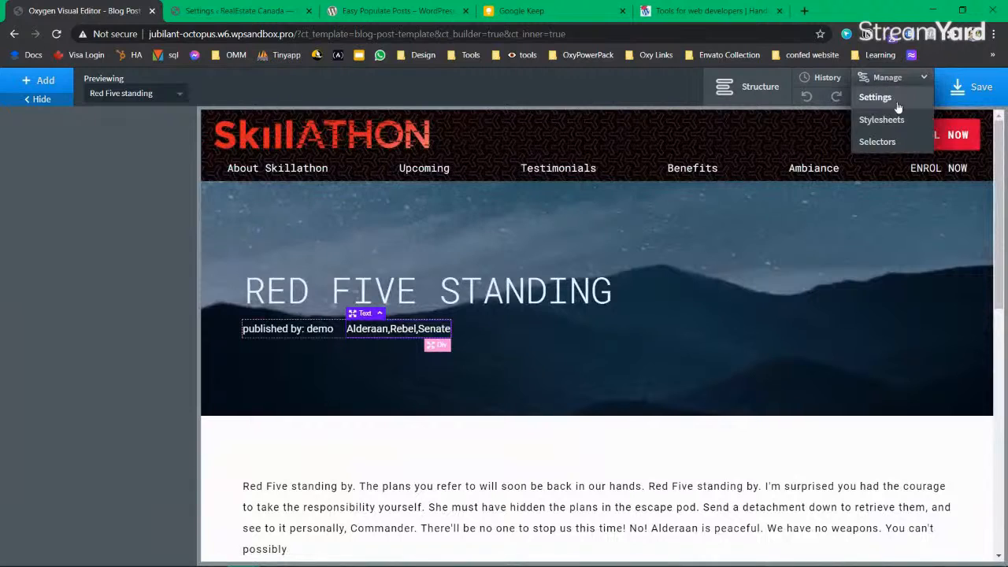
{"action": "left_click", "coordinate": [893, 142]}
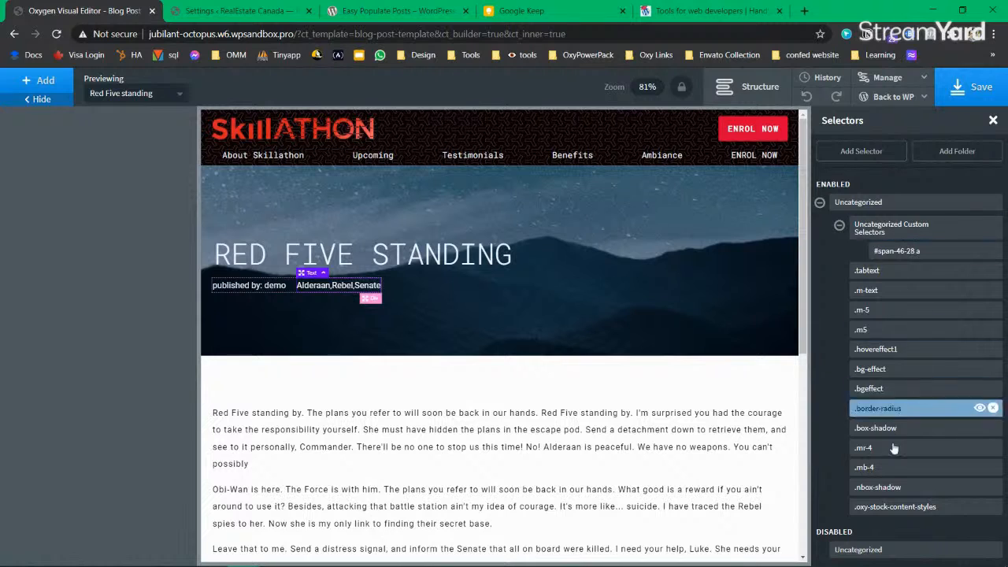
{"action": "left_click", "coordinate": [898, 231]}
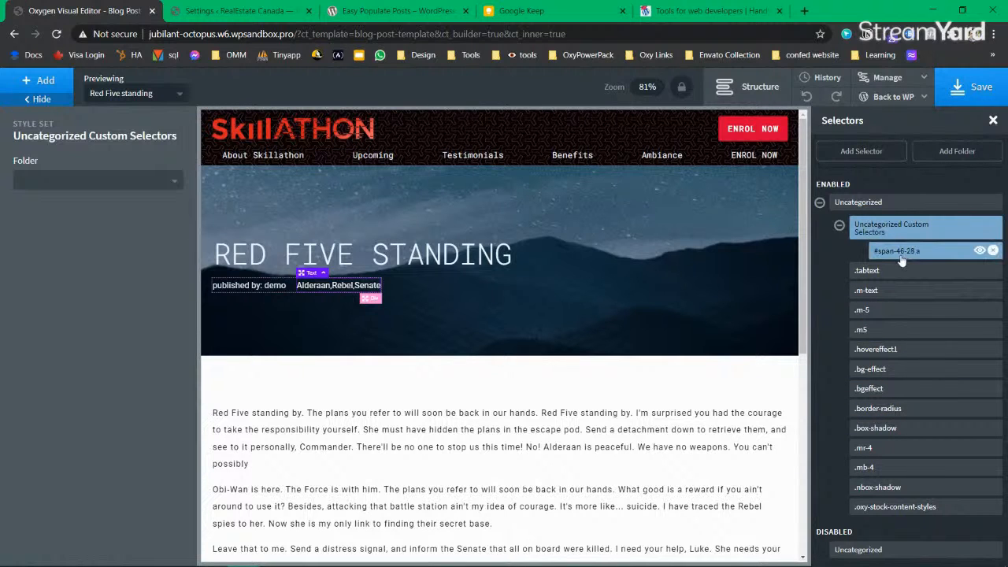
{"action": "left_click", "coordinate": [911, 256]}
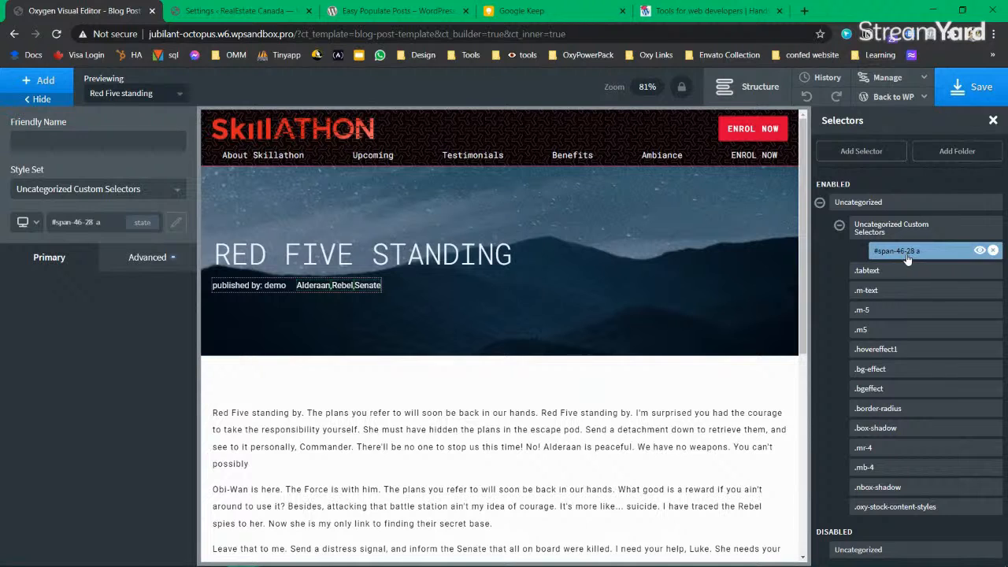
Step: Change the #span-46-28 a tag link colour to teal #30d3a8 with a custom colour
{"action": "left_click", "coordinate": [149, 257]}
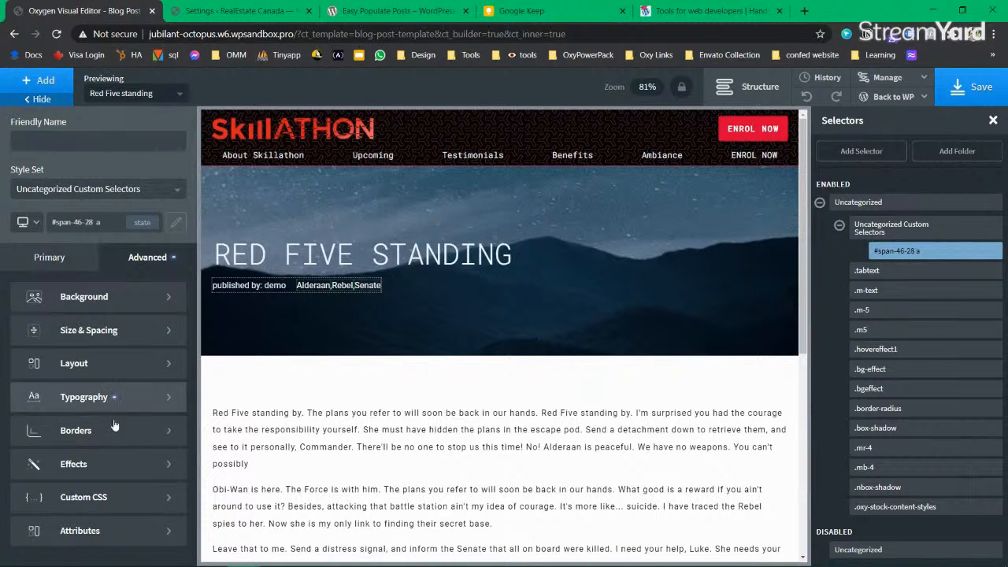
{"action": "left_click", "coordinate": [55, 333]}
{"action": "left_click", "coordinate": [21, 385]}
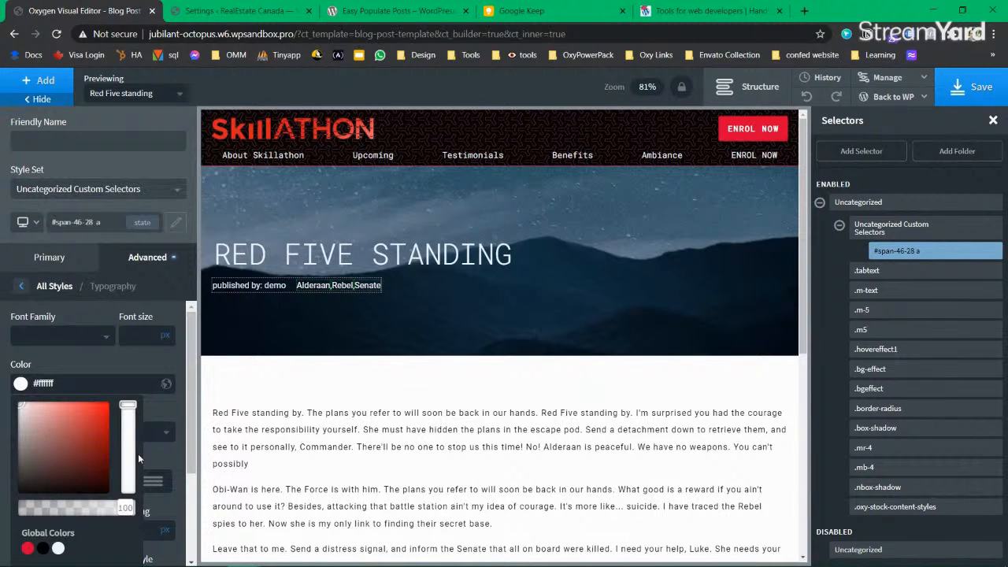
{"action": "left_click", "coordinate": [27, 549]}
{"action": "left_click", "coordinate": [58, 548]}
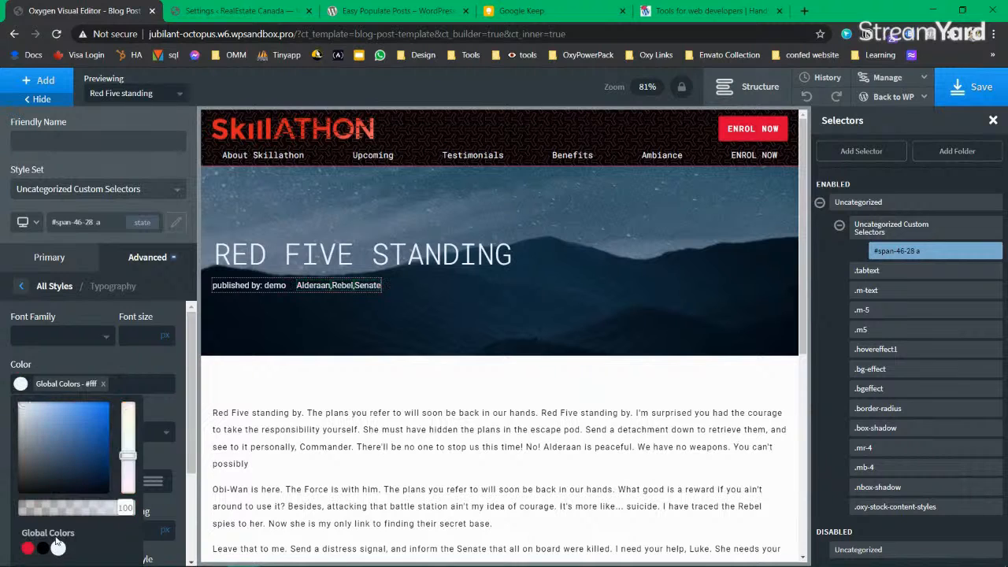
{"action": "left_click", "coordinate": [43, 549]}
{"action": "scroll", "coordinate": [63, 504], "scroll_direction": "down", "scroll_amount": 1}
{"action": "scroll", "coordinate": [63, 482], "scroll_direction": "down", "scroll_amount": 3}
{"action": "scroll", "coordinate": [63, 482], "scroll_direction": "up", "scroll_amount": 4}
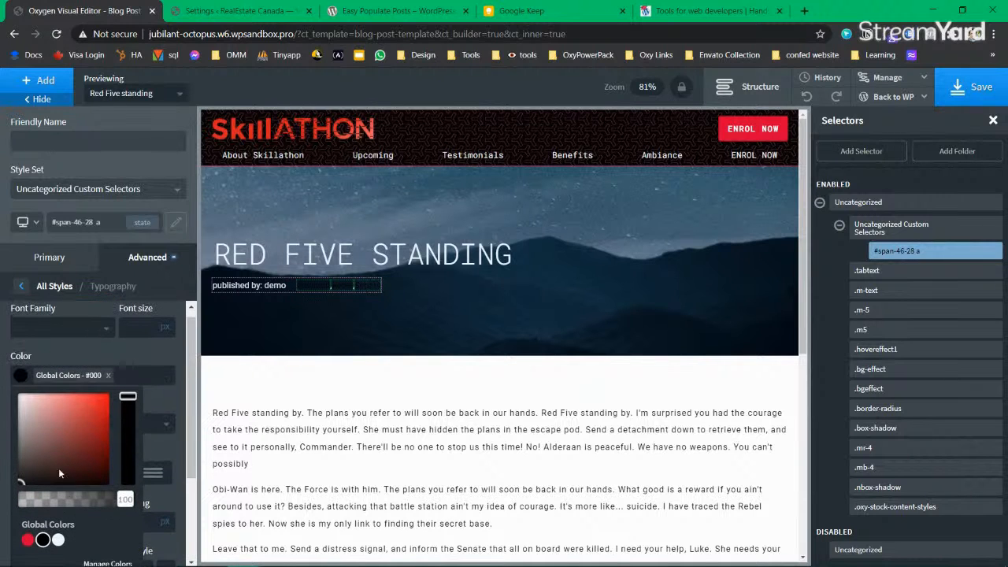
{"action": "left_click", "coordinate": [88, 410]}
{"action": "left_click_drag", "start_coordinate": [124, 415], "coordinate": [130, 438]}
{"action": "left_click", "coordinate": [21, 376]}
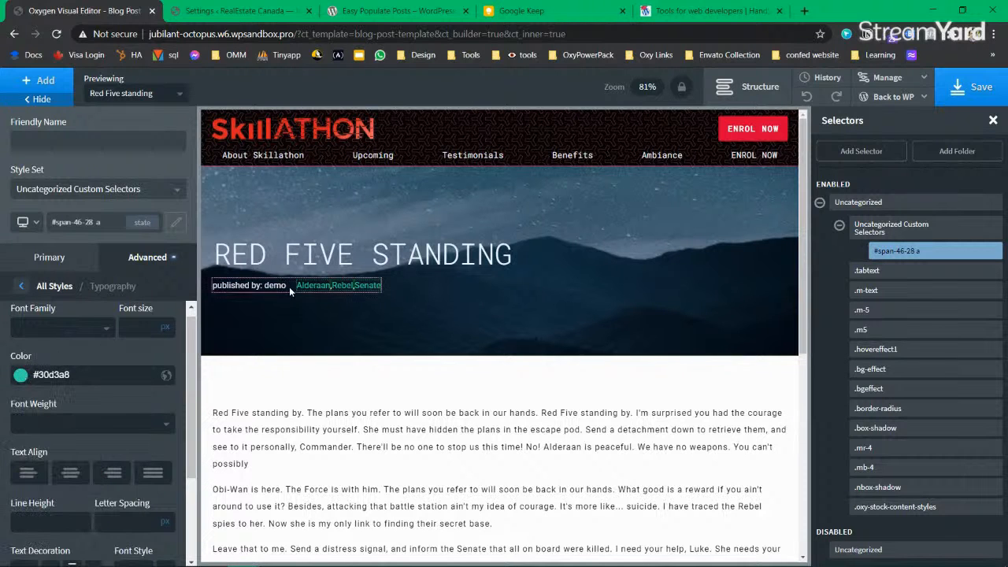
Step: Save the template with the teal tag links
{"action": "left_click", "coordinate": [1001, 93]}
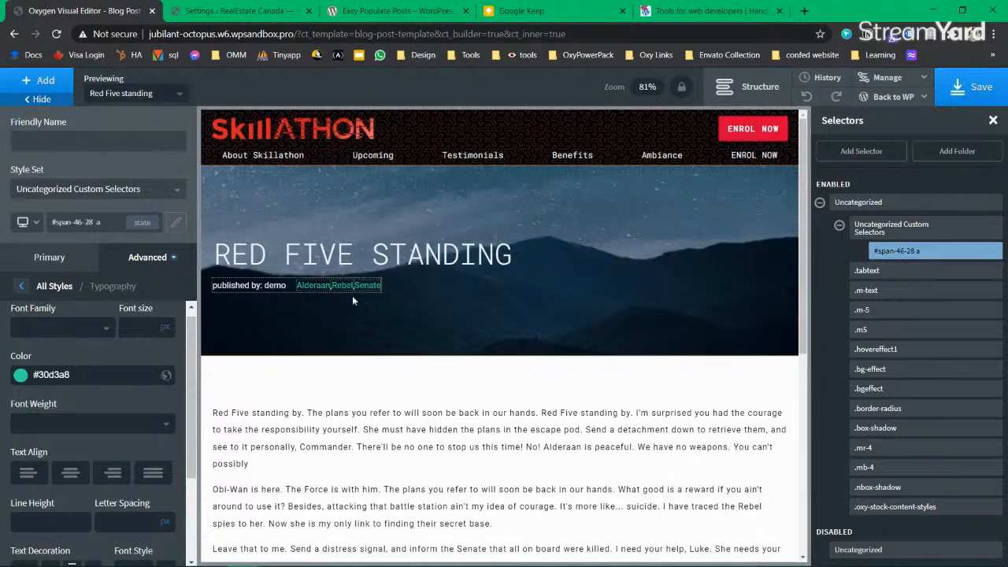
{"action": "left_click", "coordinate": [393, 214]}
{"action": "key", "text": "ctrl+s"}
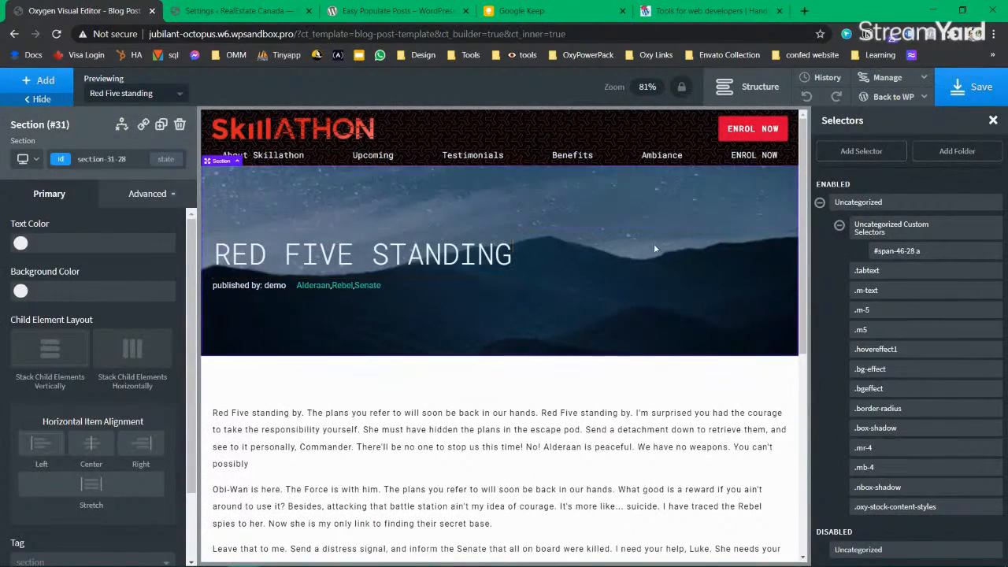
{"action": "scroll", "coordinate": [639, 280], "scroll_direction": "down", "scroll_amount": 1}
{"action": "scroll", "coordinate": [638, 281], "scroll_direction": "down", "scroll_amount": 7}
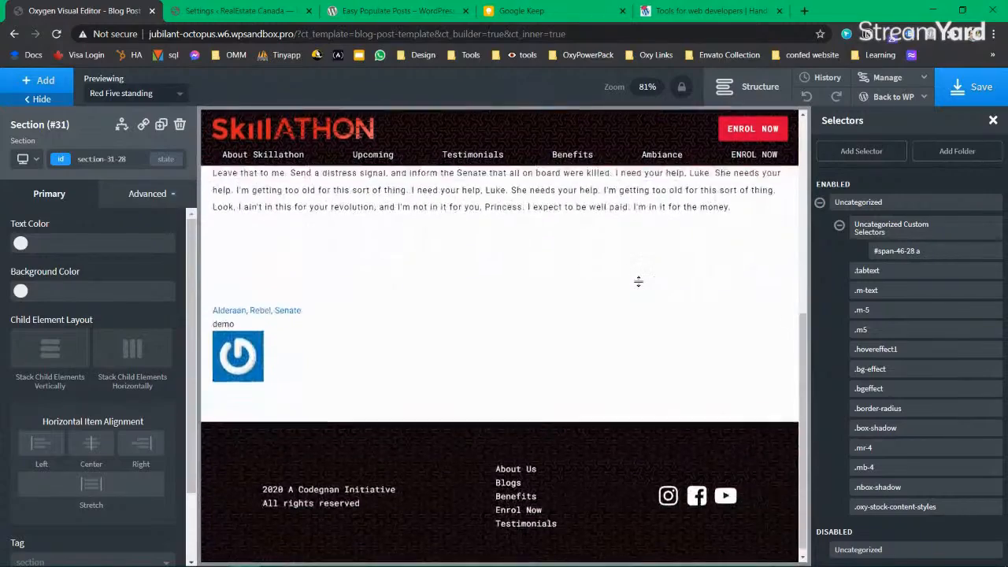
{"action": "scroll", "coordinate": [639, 280], "scroll_direction": "up", "scroll_amount": 8}
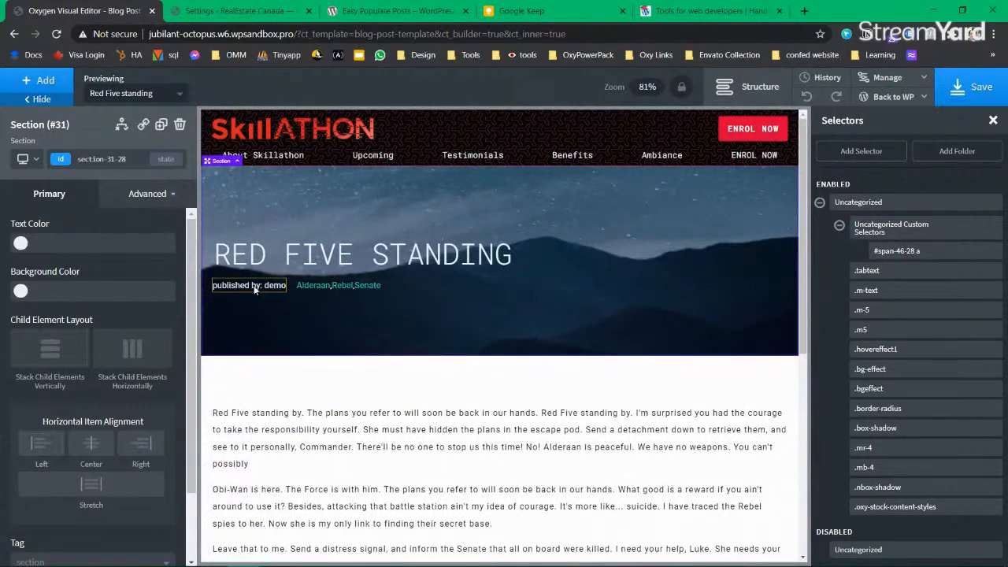
{"action": "scroll", "coordinate": [364, 277], "scroll_direction": "down", "scroll_amount": 4}
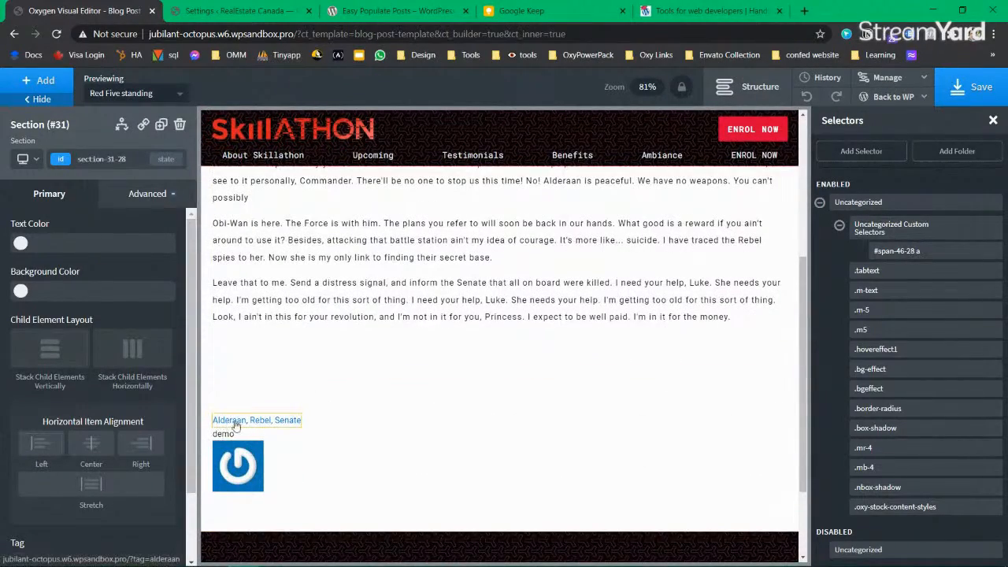
Step: Delete the author information section from the structure and save
{"action": "left_click", "coordinate": [250, 458]}
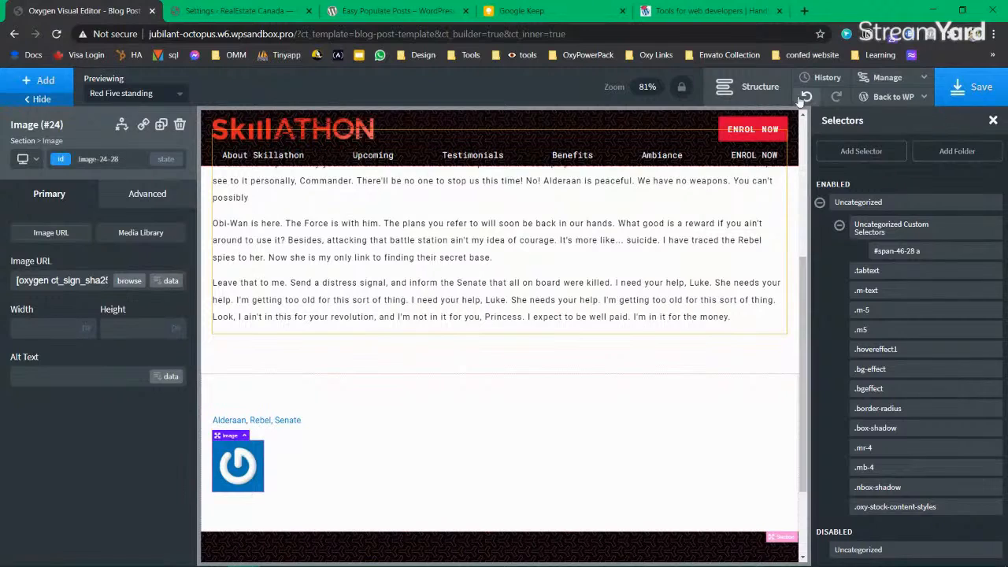
{"action": "left_click", "coordinate": [752, 86]}
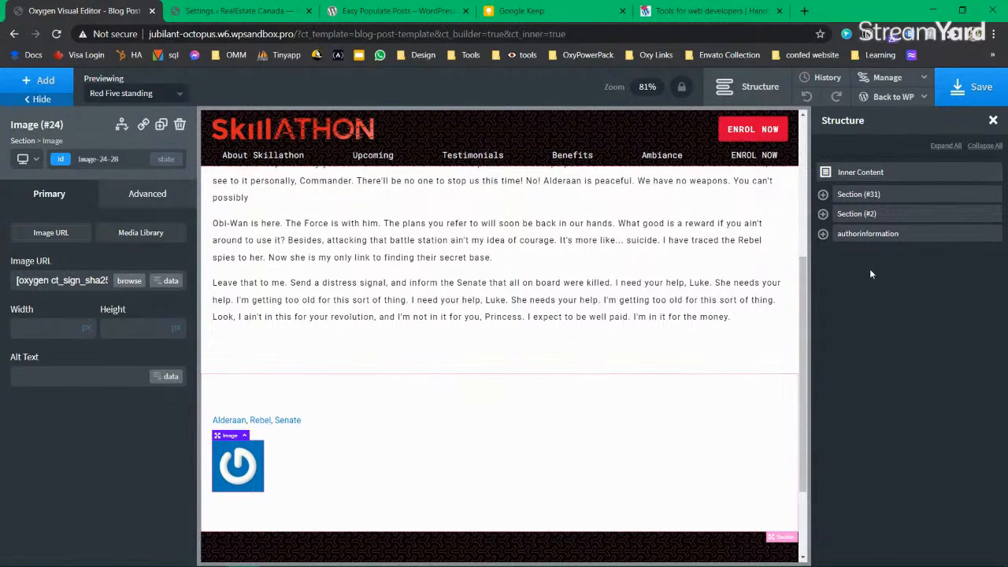
{"action": "left_click", "coordinate": [992, 236]}
{"action": "left_click", "coordinate": [992, 234]}
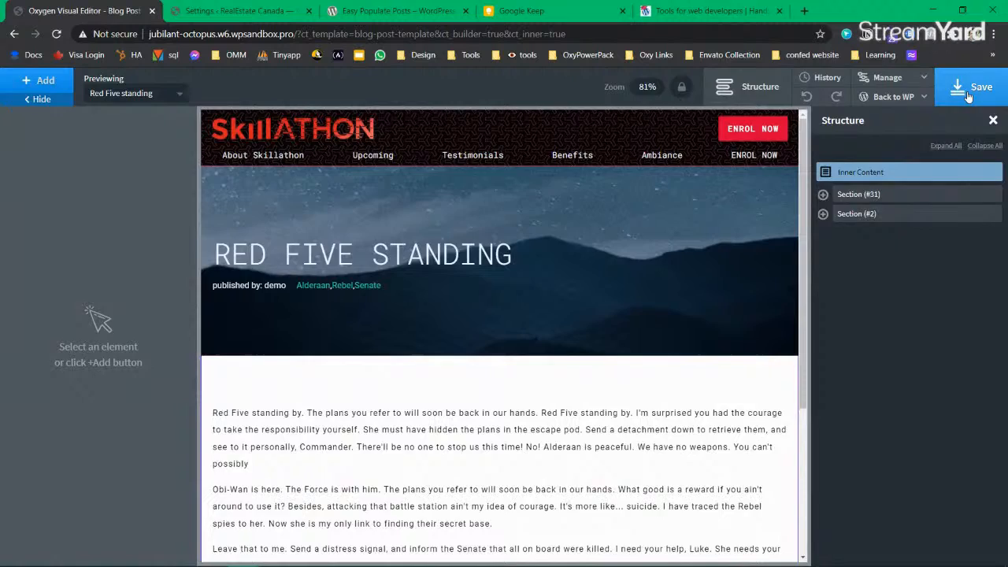
{"action": "left_click", "coordinate": [968, 92]}
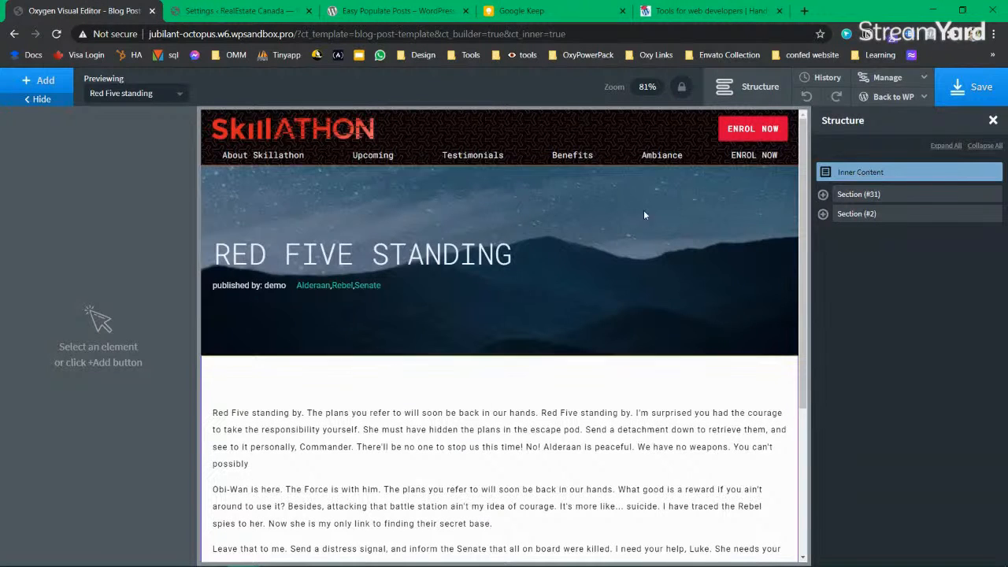
Step: Add a Comment Form and a new Section, nesting the form inside the Section
{"action": "left_click", "coordinate": [57, 93]}
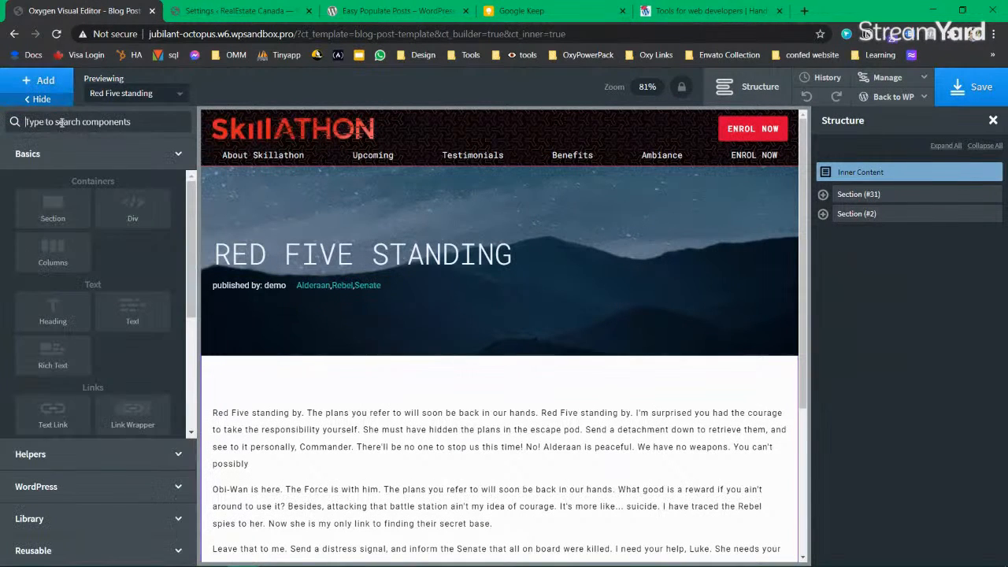
{"action": "left_click", "coordinate": [61, 122]}
{"action": "type", "text": "comm"}
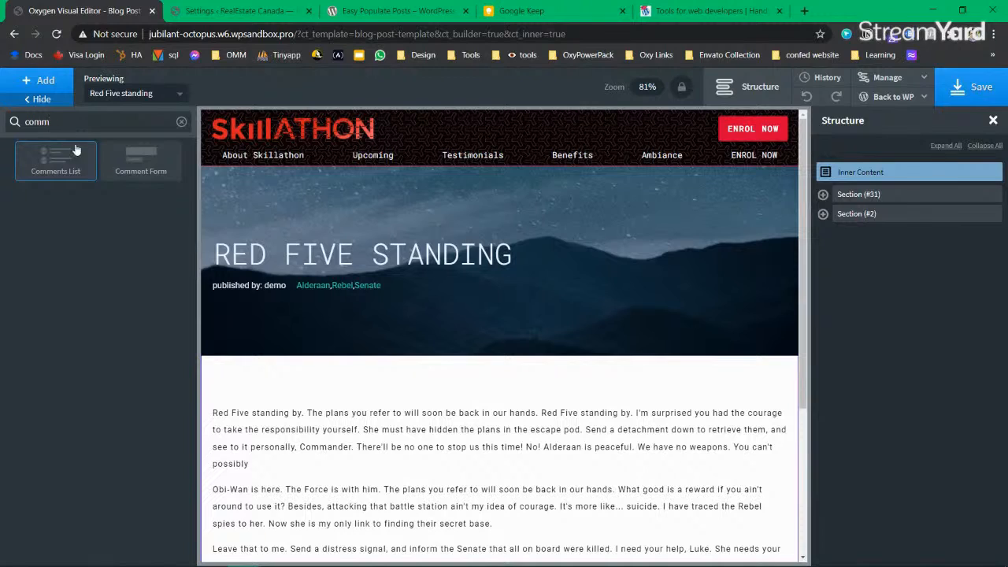
{"action": "left_click", "coordinate": [146, 162]}
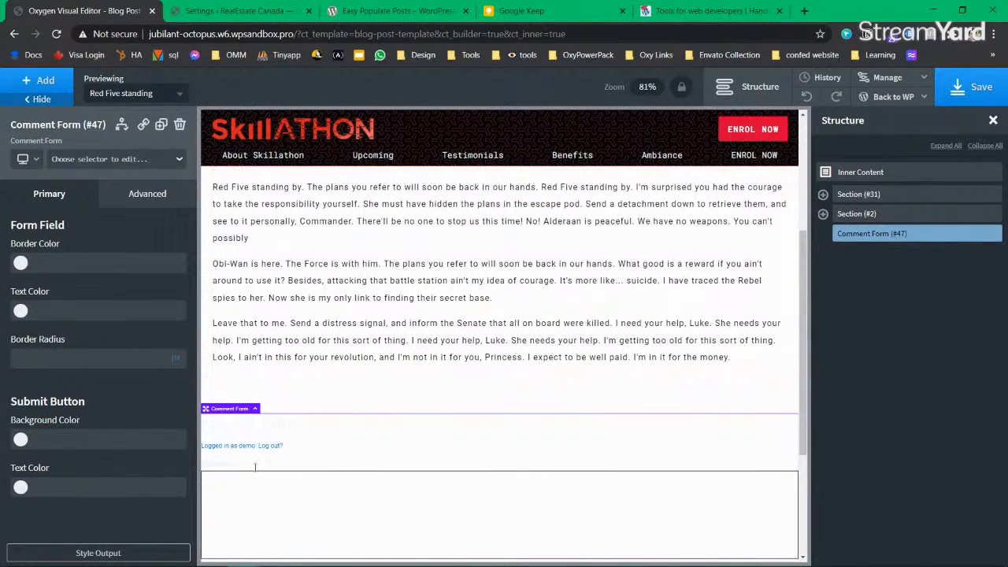
{"action": "left_click", "coordinate": [23, 80]}
{"action": "type", "text": "sec"}
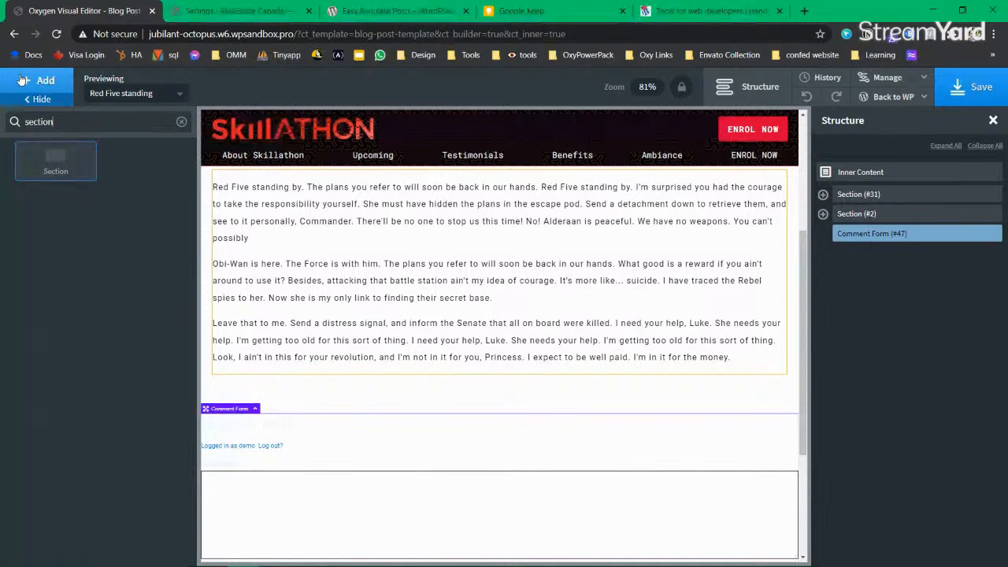
{"action": "type", "text": "tion"}
{"action": "left_click", "coordinate": [55, 162]}
{"action": "mouse_move", "coordinate": [851, 253]}
{"action": "left_mouse_down"}
{"action": "mouse_move", "coordinate": [850, 231]}
{"action": "mouse_move", "coordinate": [866, 251]}
{"action": "mouse_move", "coordinate": [833, 245]}
{"action": "mouse_move", "coordinate": [855, 241]}
{"action": "left_mouse_up"}
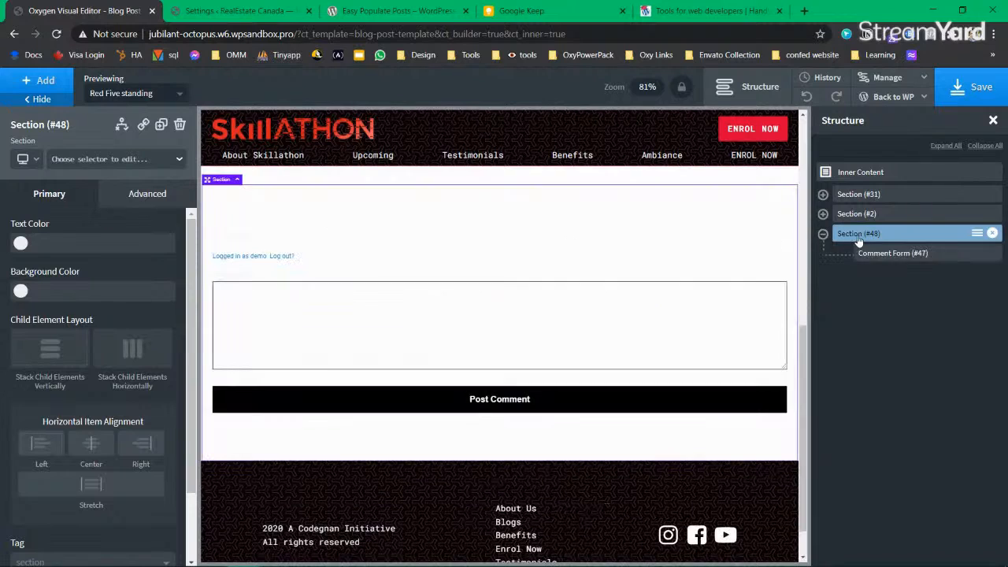
{"action": "left_click", "coordinate": [824, 235]}
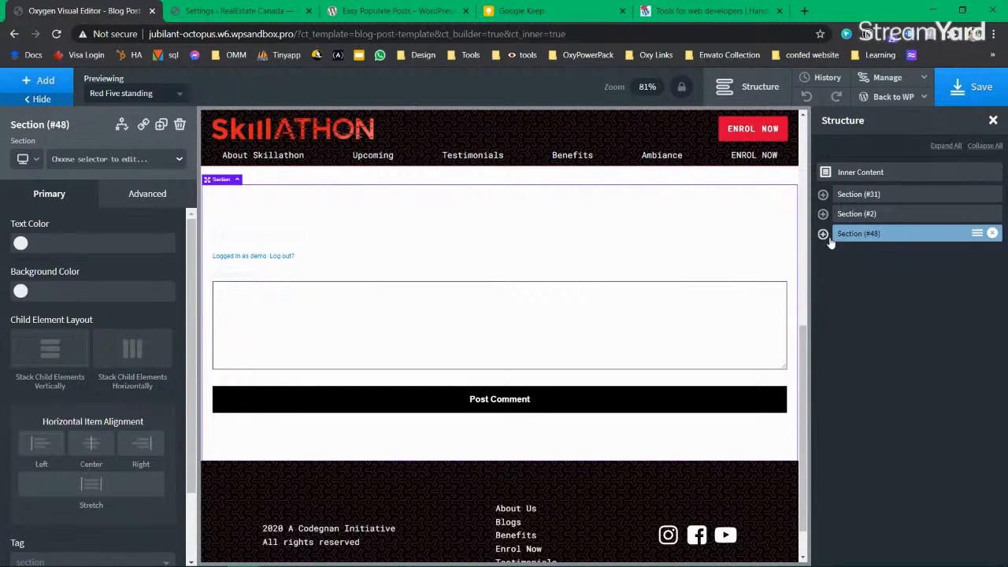
{"action": "left_click", "coordinate": [823, 234]}
{"action": "left_click", "coordinate": [890, 253]}
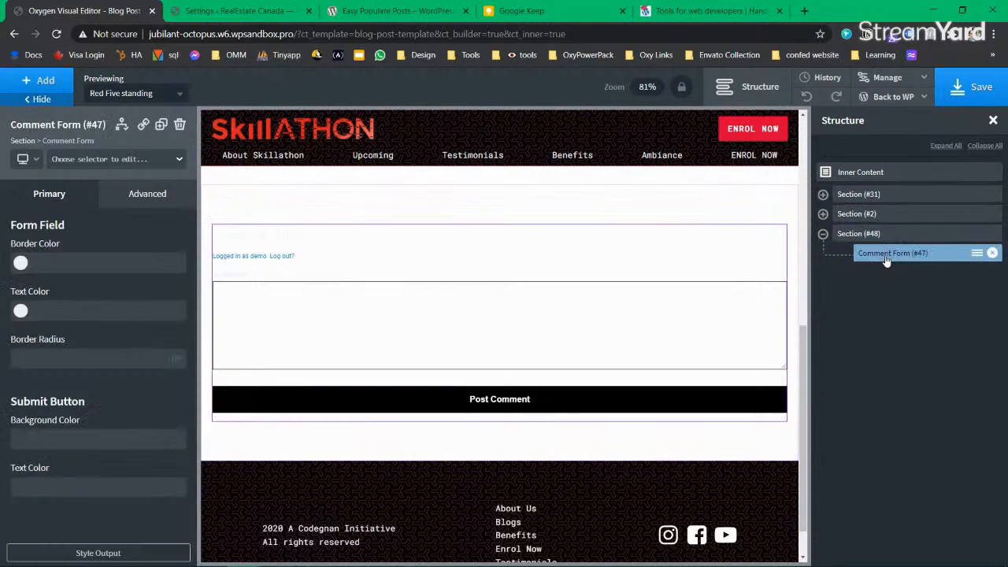
Step: Add a Comments List below the Comment Form in Section #48
{"action": "left_click", "coordinate": [44, 84]}
{"action": "type", "text": "comment"}
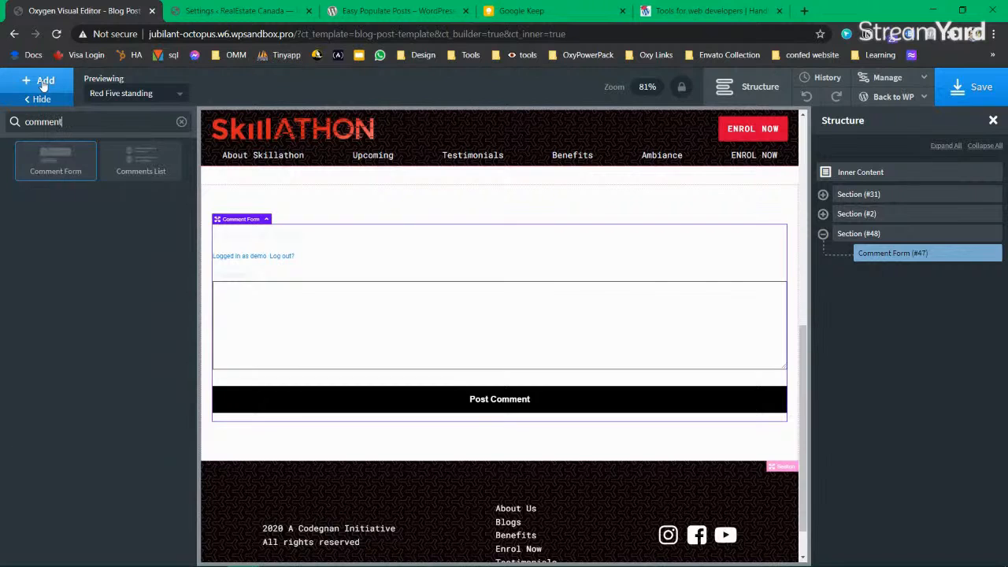
{"action": "left_click", "coordinate": [141, 161]}
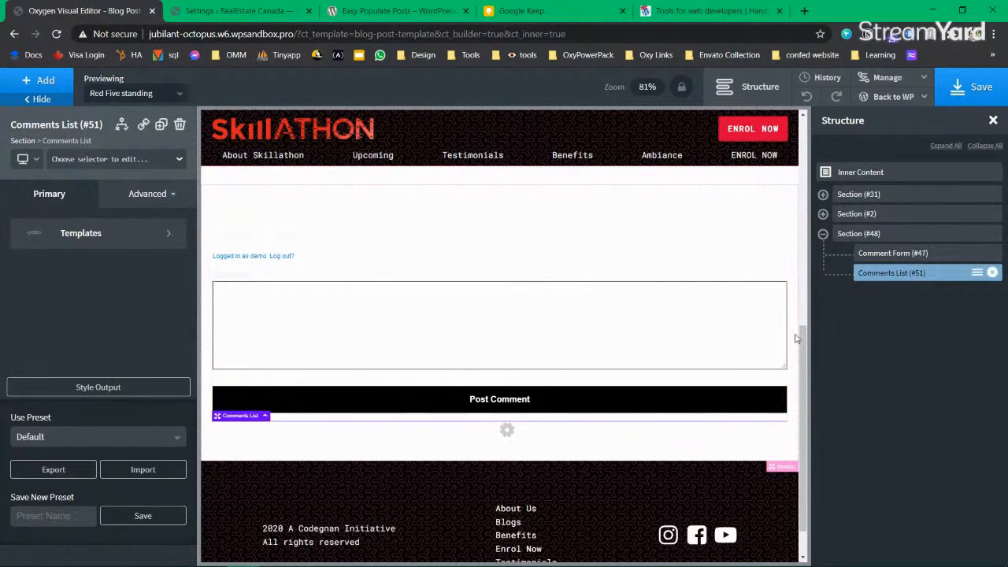
{"action": "left_click", "coordinate": [346, 246]}
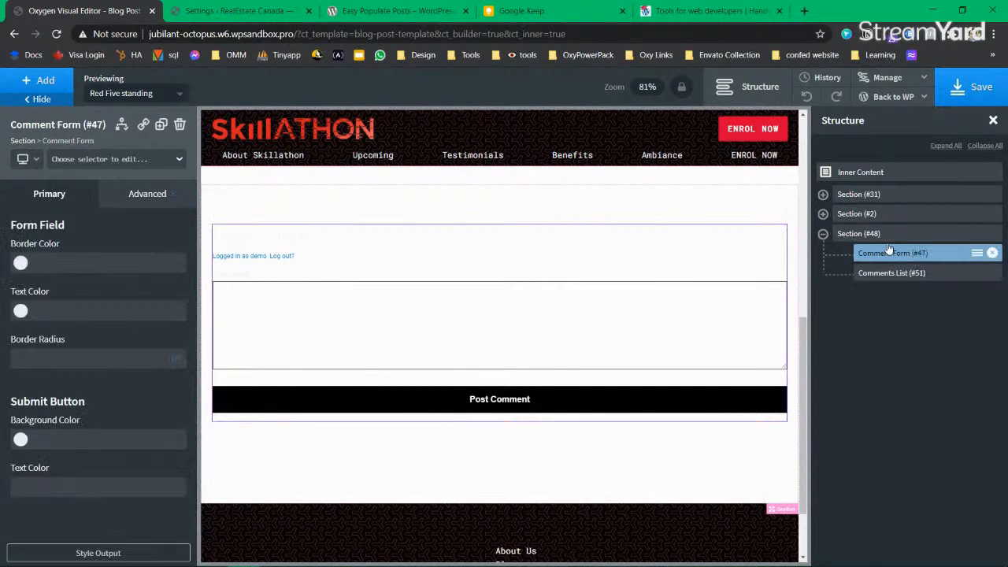
{"action": "left_click", "coordinate": [855, 234]}
{"action": "left_click", "coordinate": [895, 253]}
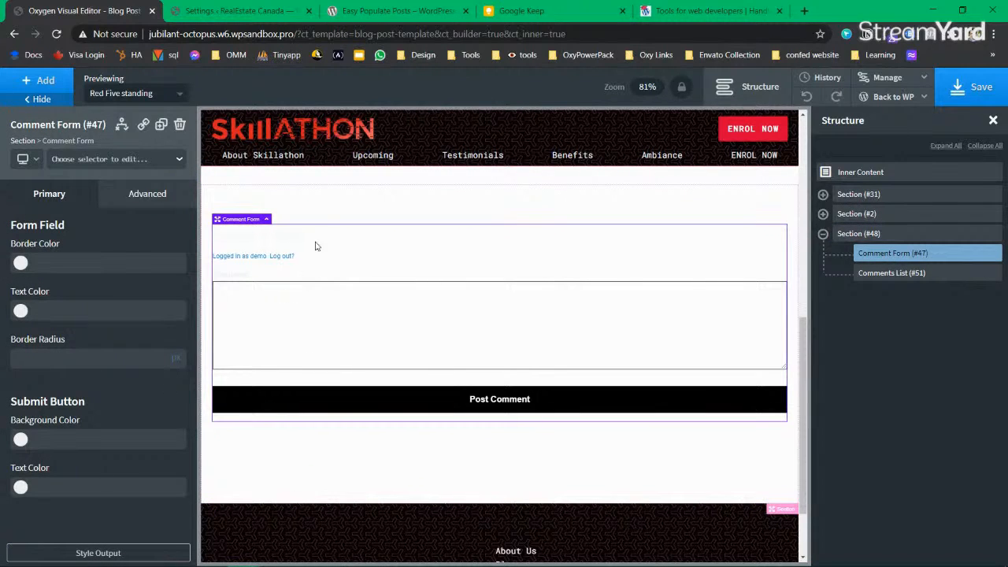
Step: Set the comment form fields' text to the black global colour and borders to the red global colour
{"action": "left_click", "coordinate": [23, 310]}
{"action": "left_click", "coordinate": [42, 476]}
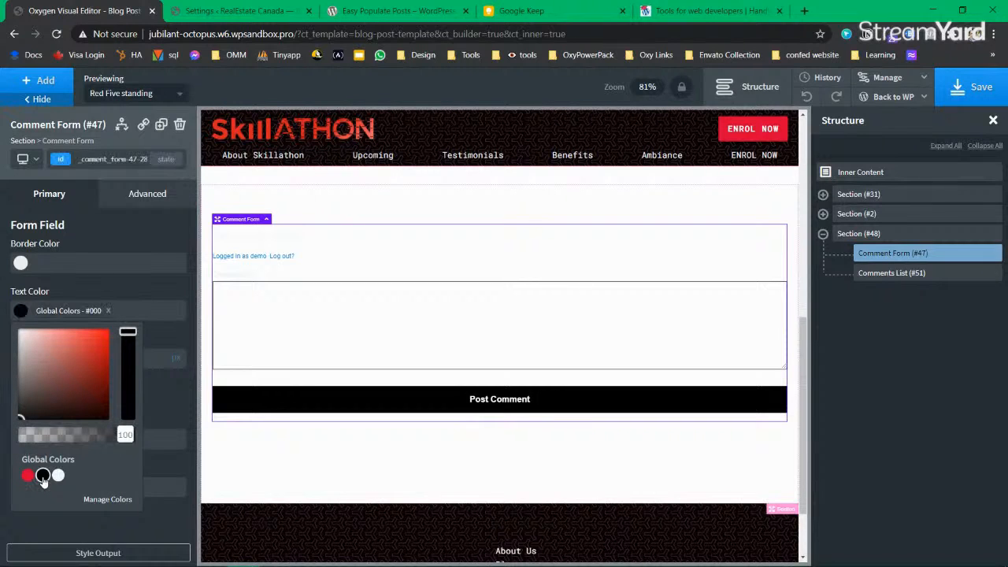
{"action": "left_click", "coordinate": [20, 310]}
{"action": "left_click", "coordinate": [21, 311]}
{"action": "left_click", "coordinate": [21, 311]}
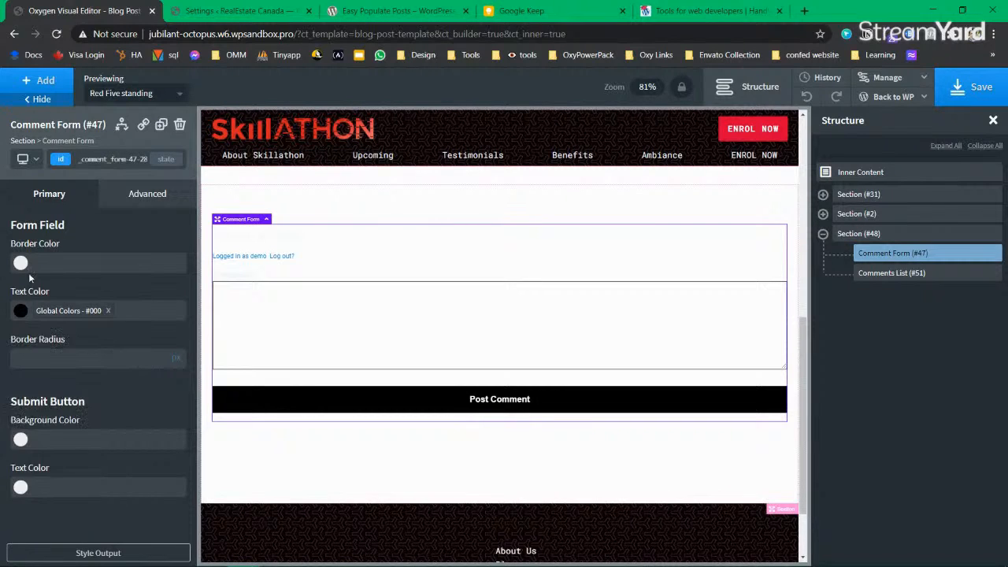
{"action": "left_click", "coordinate": [21, 265]}
{"action": "left_click", "coordinate": [27, 427]}
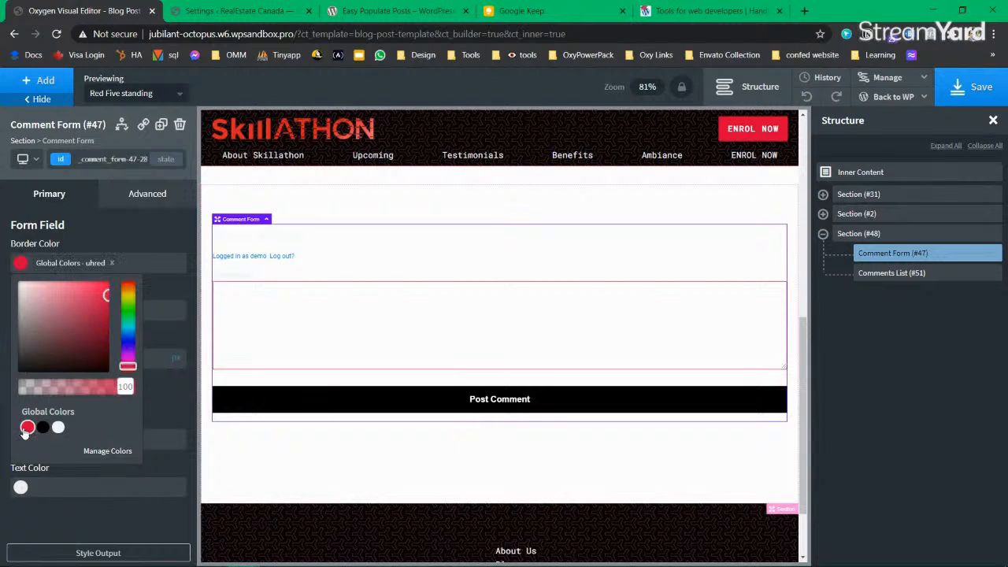
{"action": "left_click", "coordinate": [20, 264]}
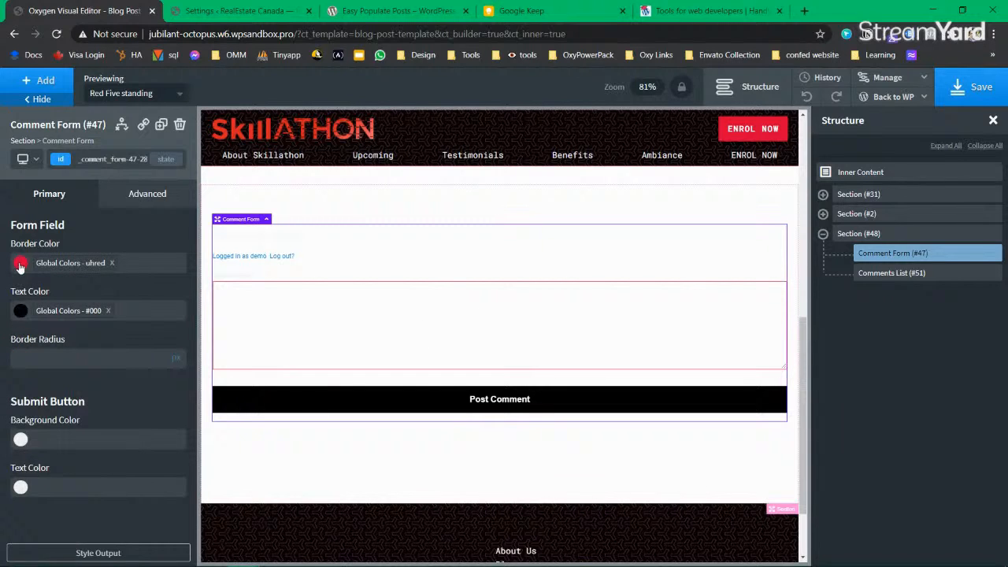
{"action": "left_click", "coordinate": [108, 556]}
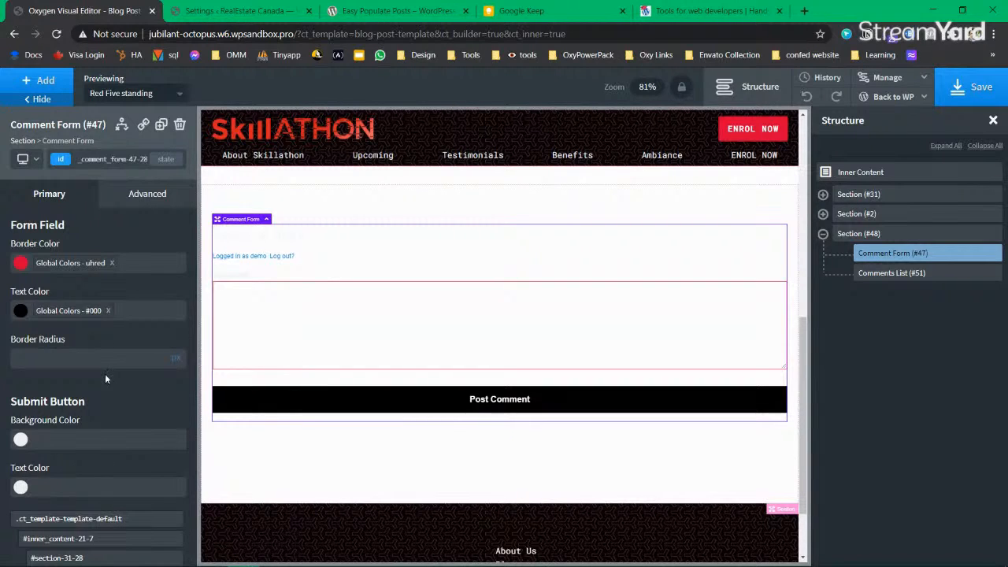
Step: Zoom the editor to 75% and make the Leave a Reply heading text black
{"action": "key", "text": "ctrl+minus"}
{"action": "key", "text": "ctrl+minus"}
{"action": "key", "text": "ctrl+minus"}
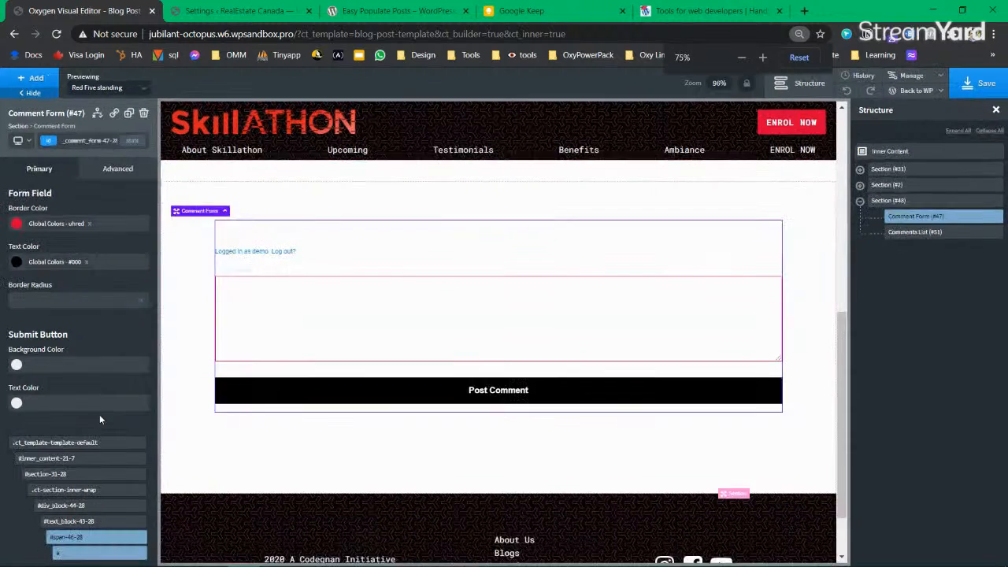
{"action": "left_click", "coordinate": [265, 226]}
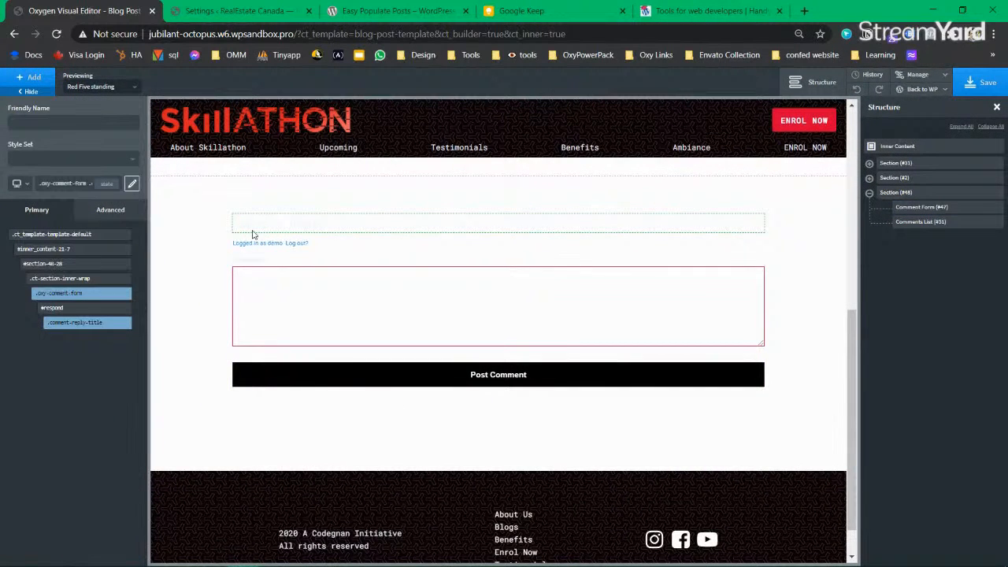
{"action": "mouse_move", "coordinate": [72, 296]}
{"action": "mouse_move", "coordinate": [80, 326]}
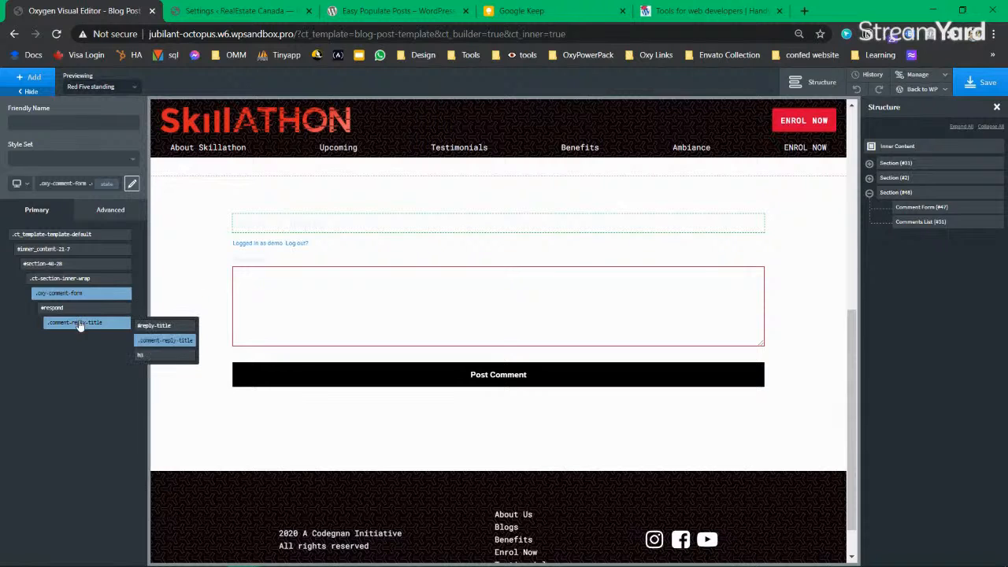
{"action": "left_click", "coordinate": [113, 211]}
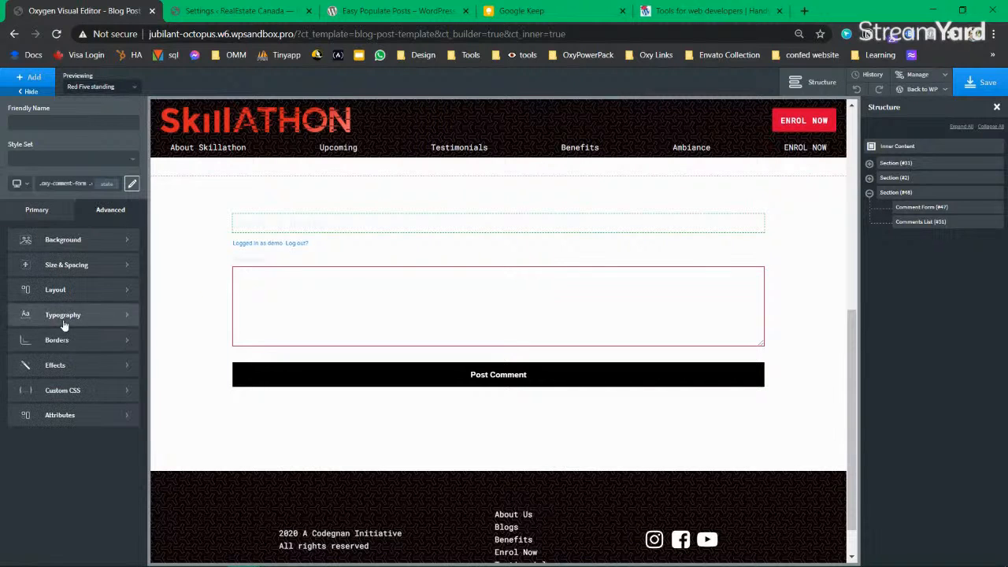
{"action": "left_click", "coordinate": [76, 318]}
{"action": "left_click", "coordinate": [15, 304]}
{"action": "left_click", "coordinate": [48, 380]}
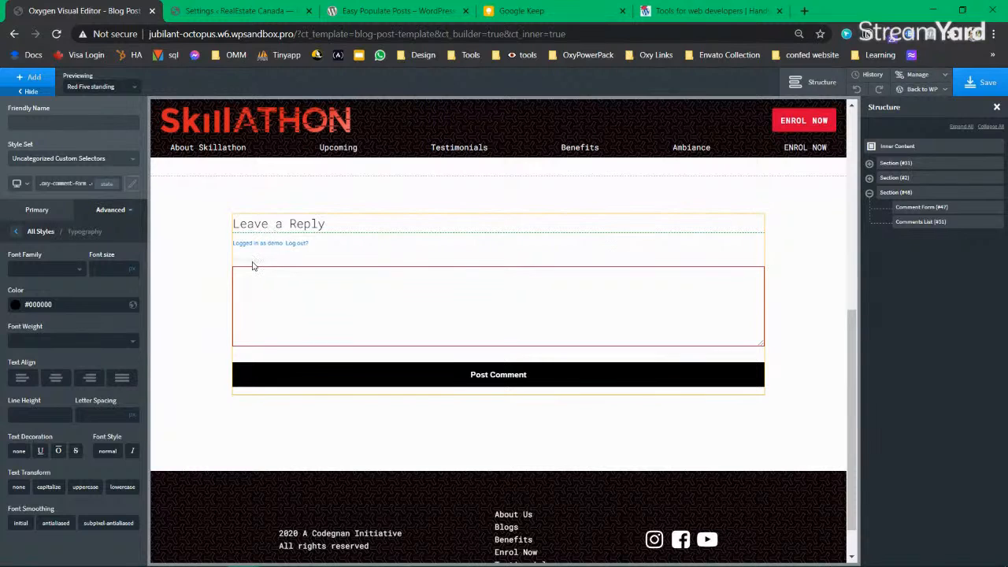
{"action": "left_click", "coordinate": [38, 211]}
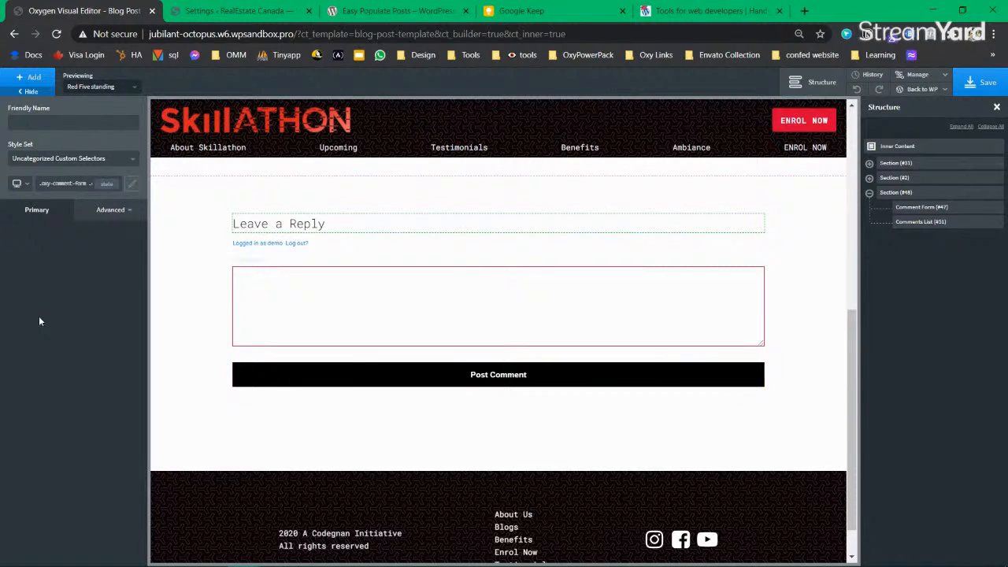
Step: Target the Comment label above the comment box through a #commentform selector
{"action": "left_click", "coordinate": [259, 261]}
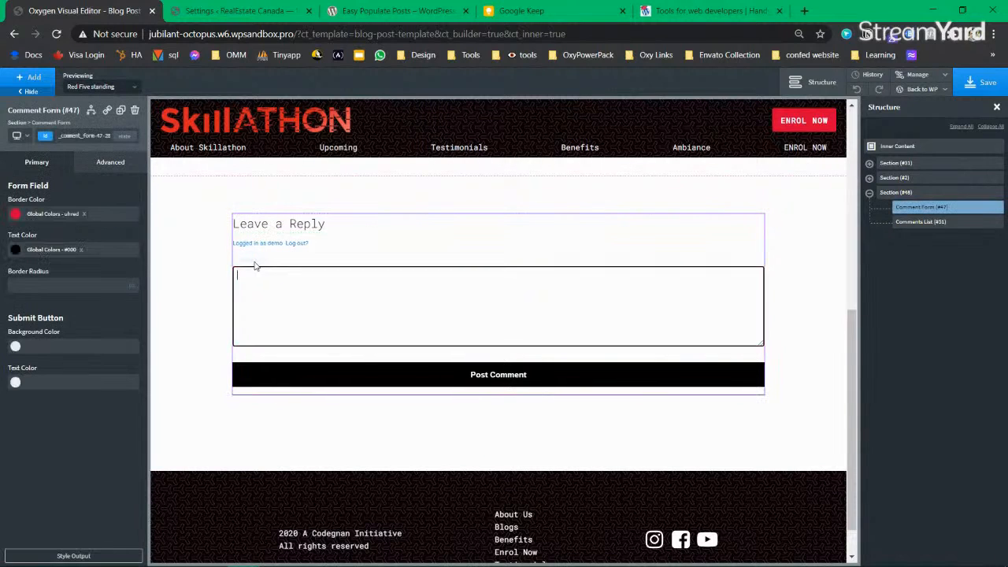
{"action": "left_click", "coordinate": [83, 556]}
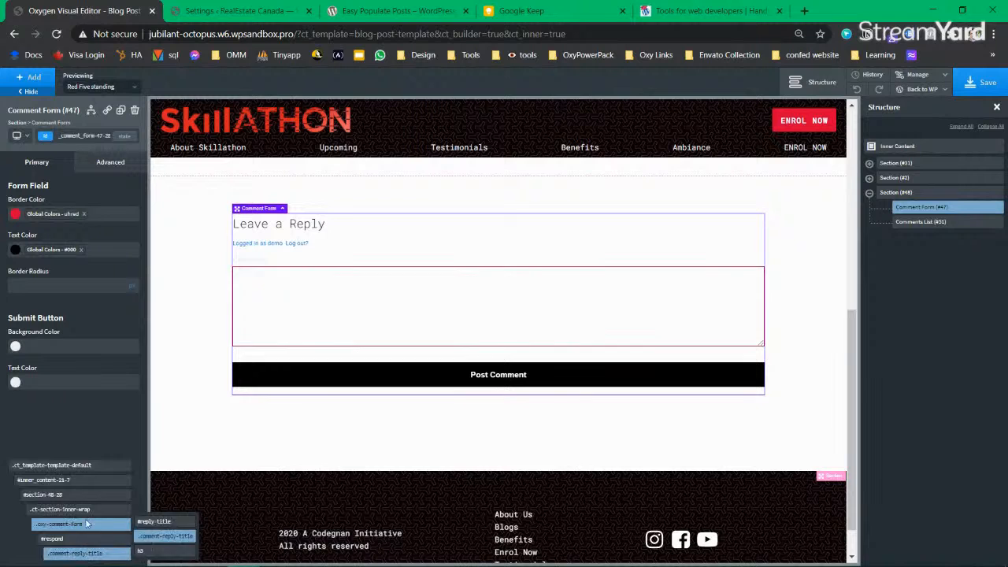
{"action": "left_click", "coordinate": [251, 262]}
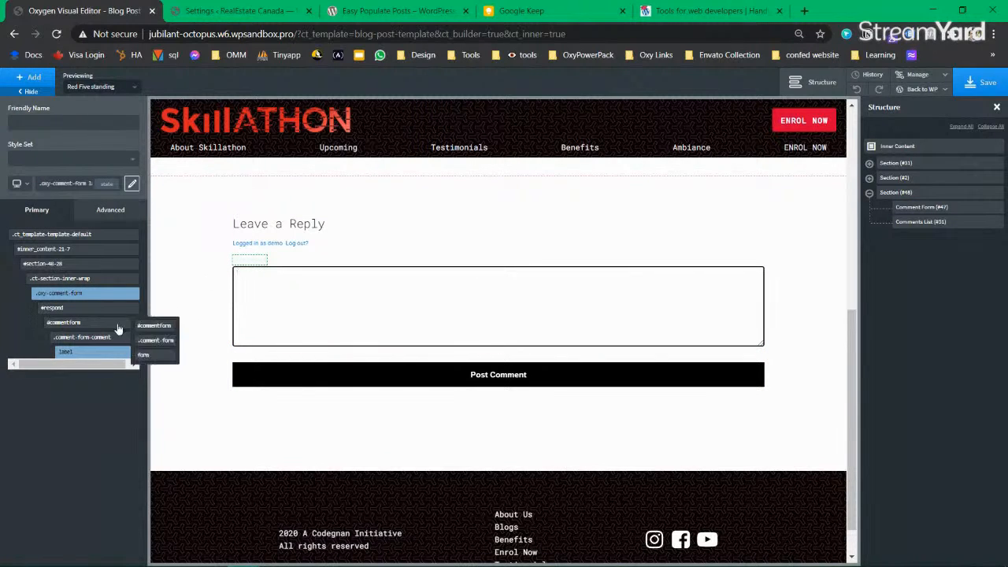
{"action": "left_click", "coordinate": [67, 322]}
{"action": "mouse_move", "coordinate": [79, 367]}
{"action": "left_mouse_down"}
{"action": "mouse_move", "coordinate": [96, 368]}
{"action": "mouse_move", "coordinate": [64, 367]}
{"action": "left_mouse_up"}
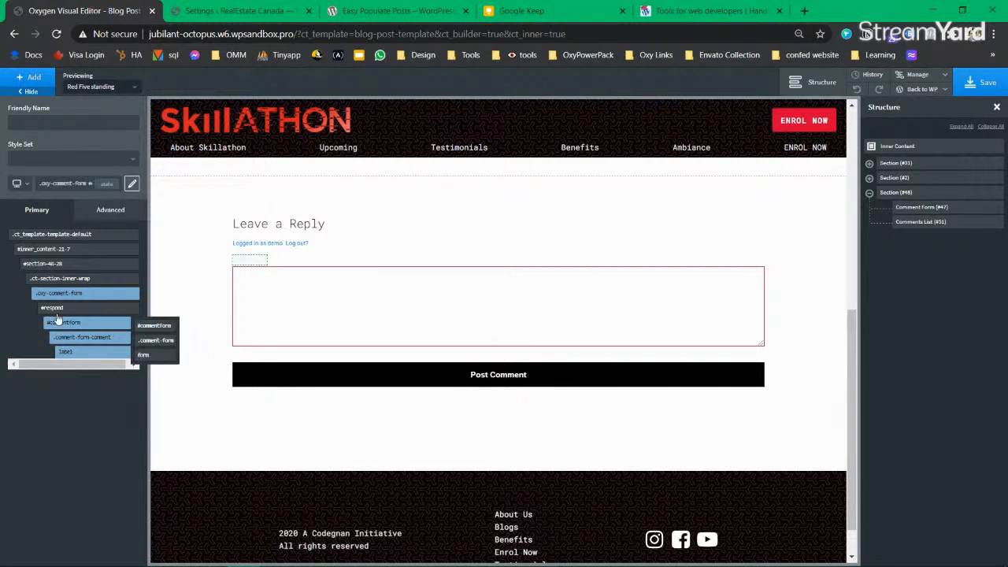
{"action": "mouse_move", "coordinate": [71, 313]}
{"action": "mouse_move", "coordinate": [49, 295]}
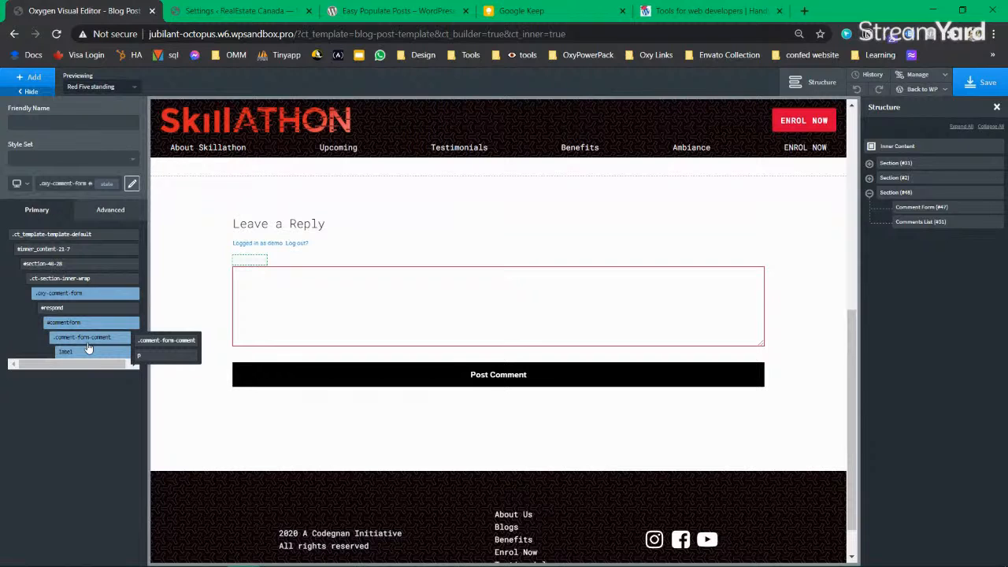
{"action": "mouse_move", "coordinate": [87, 355]}
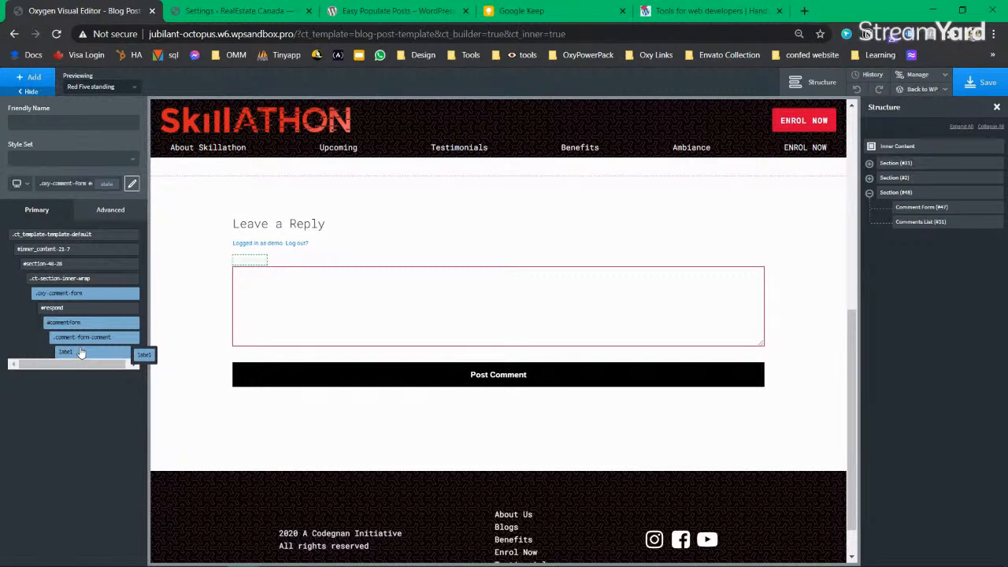
Step: Make the Comment label black and set its font to Display (Roboto Mono)
{"action": "left_click", "coordinate": [114, 210]}
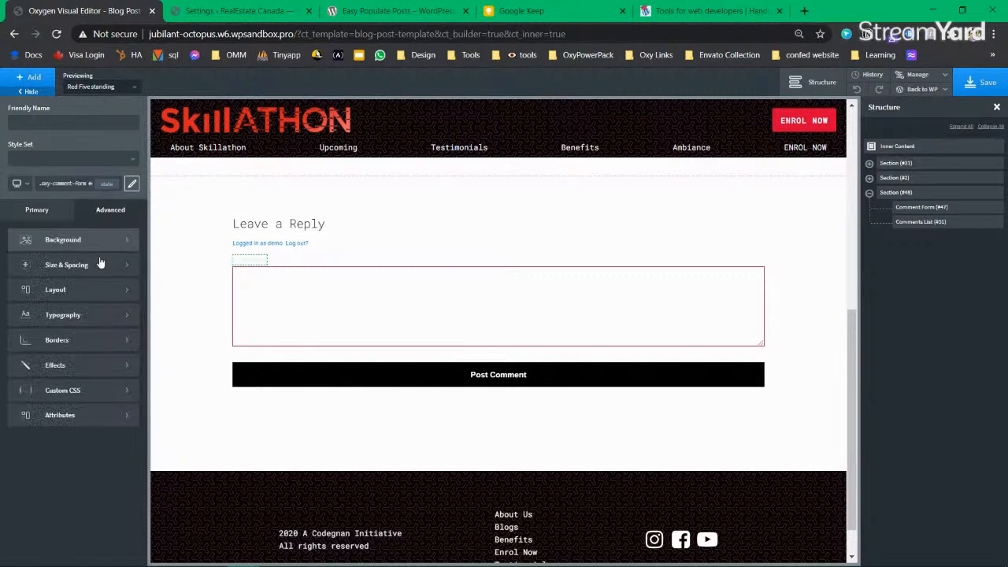
{"action": "left_click", "coordinate": [66, 319]}
{"action": "left_click", "coordinate": [15, 306]}
{"action": "left_click_drag", "start_coordinate": [36, 354], "coordinate": [2, 398]}
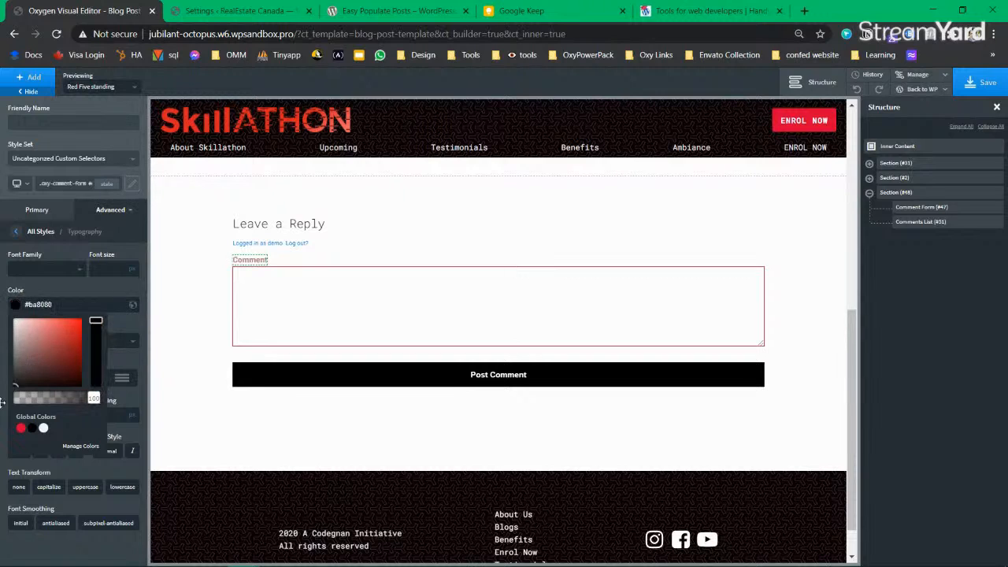
{"action": "left_click", "coordinate": [134, 329]}
{"action": "left_click", "coordinate": [15, 307]}
{"action": "left_click", "coordinate": [16, 307]}
{"action": "left_click", "coordinate": [36, 271]}
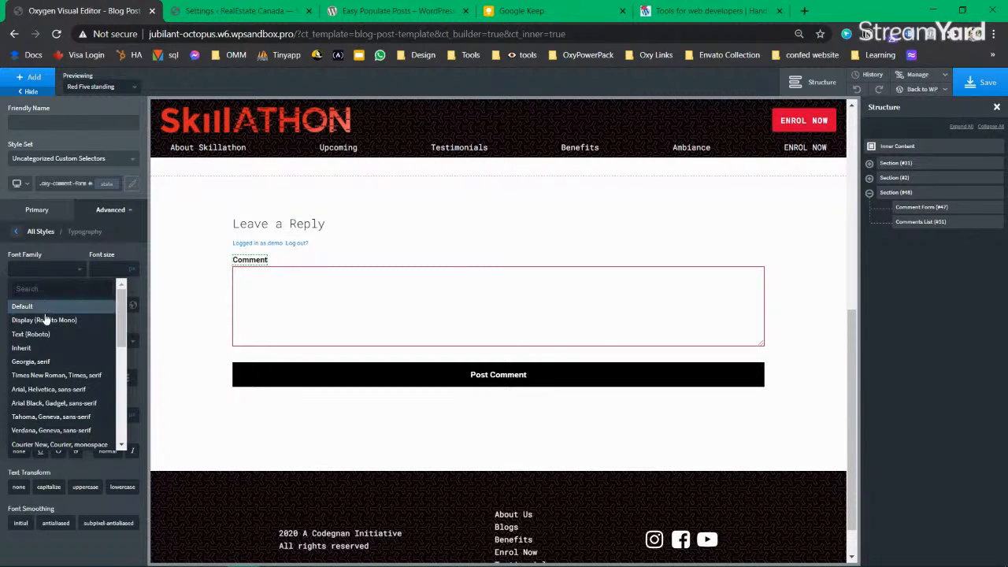
{"action": "left_click", "coordinate": [69, 319]}
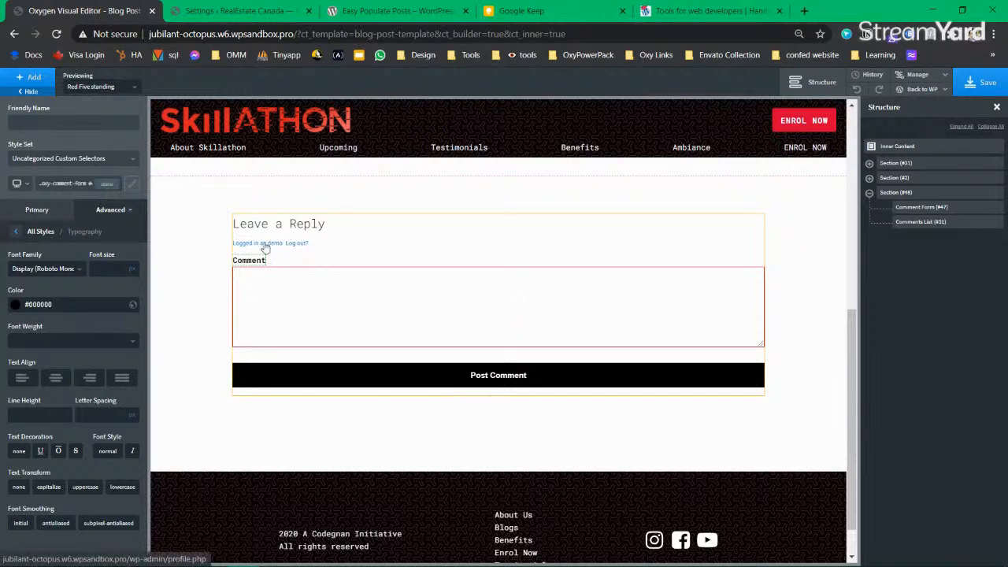
{"action": "left_click", "coordinate": [37, 211]}
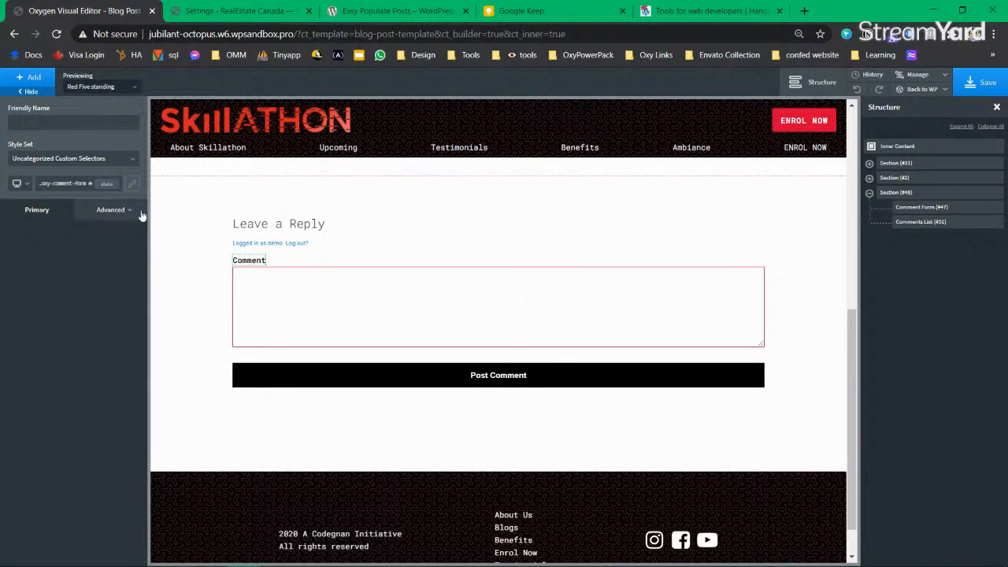
Step: Pick the Leave a Reply heading's custom selector and show the saved selectors list
{"action": "left_click", "coordinate": [299, 227]}
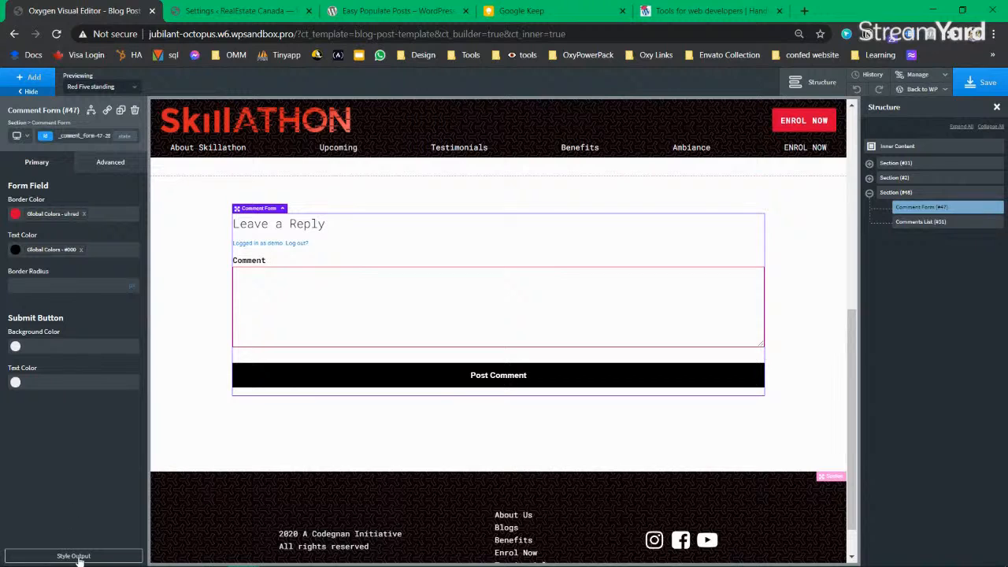
{"action": "left_click", "coordinate": [79, 559]}
{"action": "left_click", "coordinate": [290, 228]}
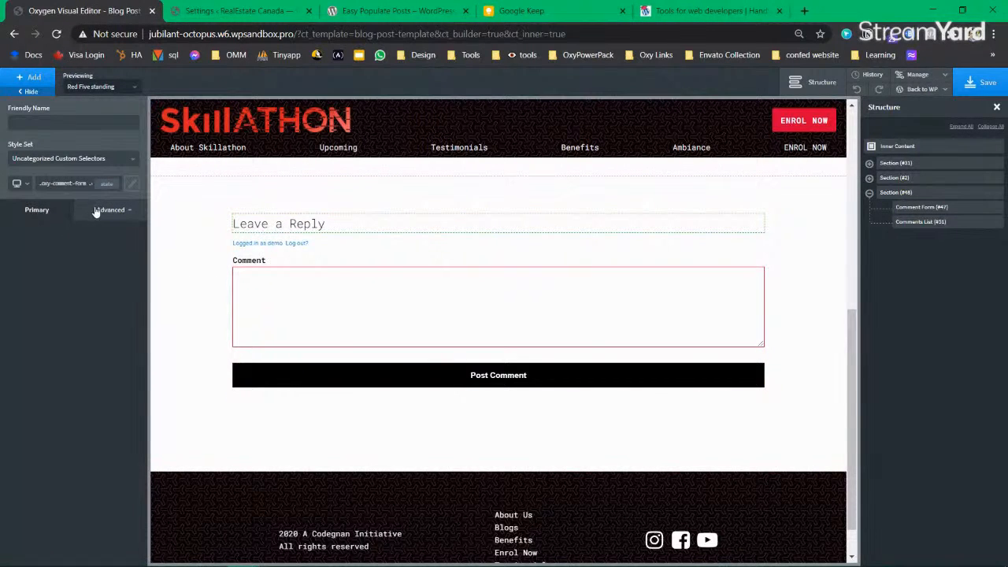
{"action": "mouse_move", "coordinate": [919, 79]}
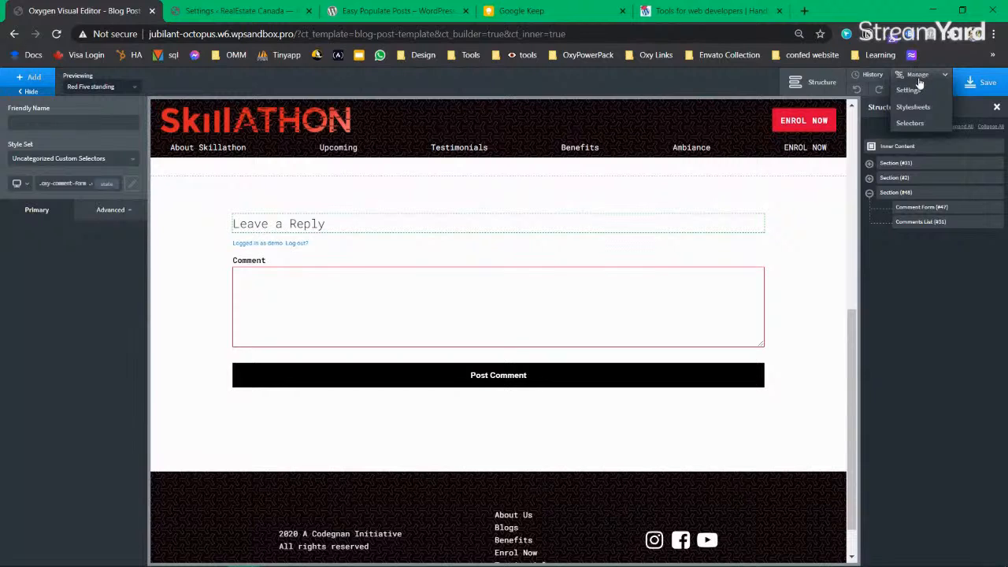
{"action": "left_click", "coordinate": [911, 123]}
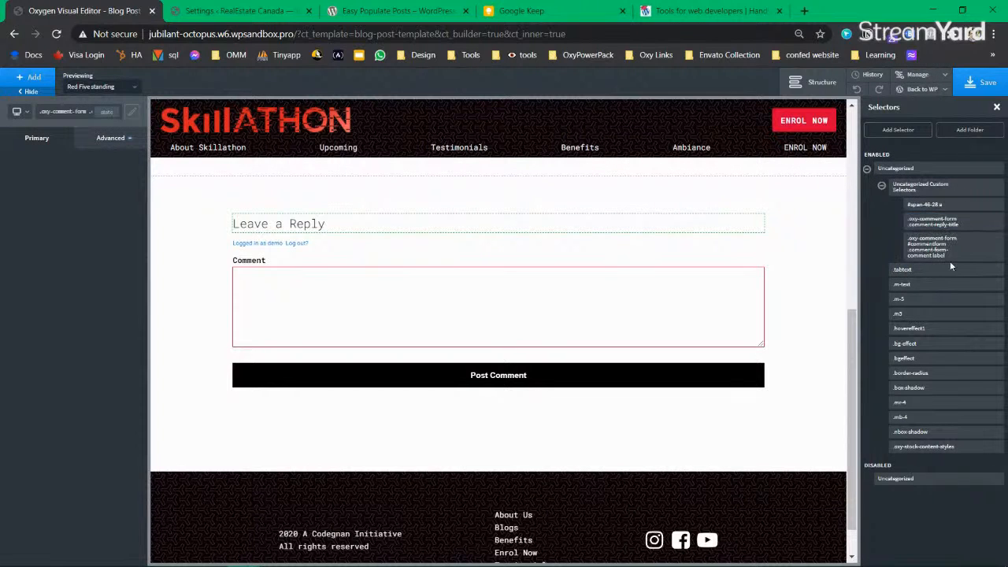
Step: Give the reply-title heading Text (Roboto) font and 1.1 letter spacing, then save
{"action": "left_click", "coordinate": [947, 223]}
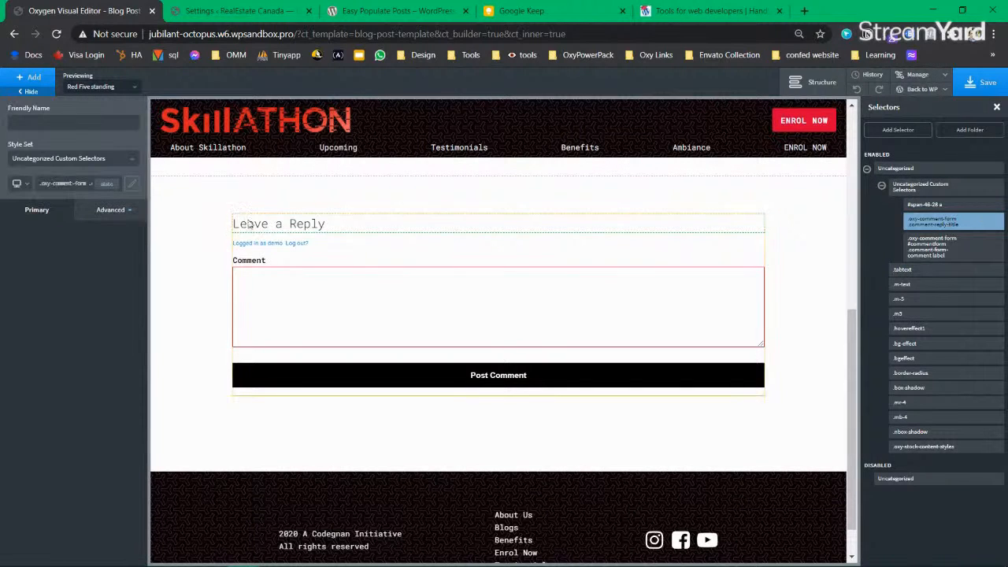
{"action": "left_click", "coordinate": [112, 209]}
{"action": "left_click", "coordinate": [72, 319]}
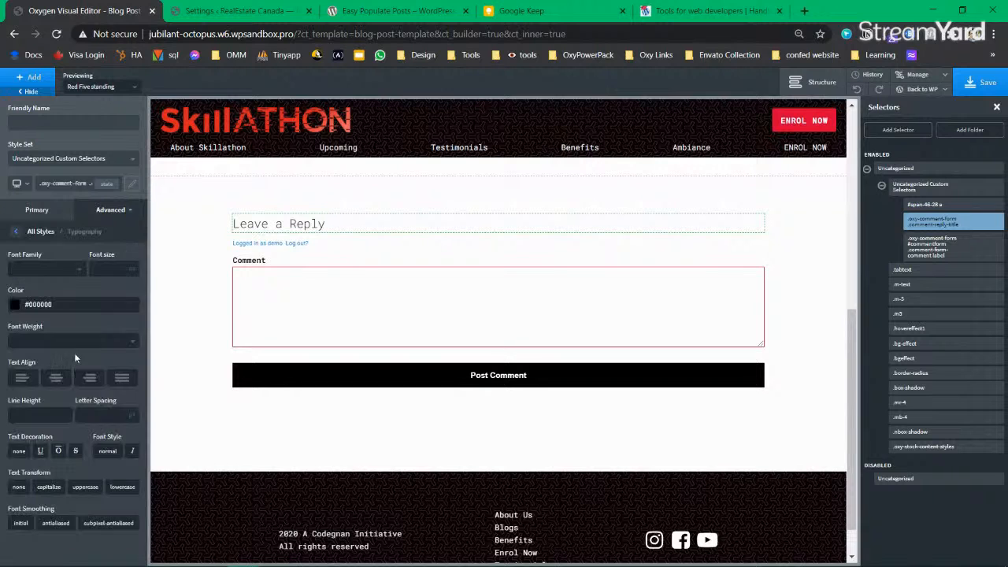
{"action": "left_click", "coordinate": [48, 272]}
{"action": "left_click", "coordinate": [59, 330]}
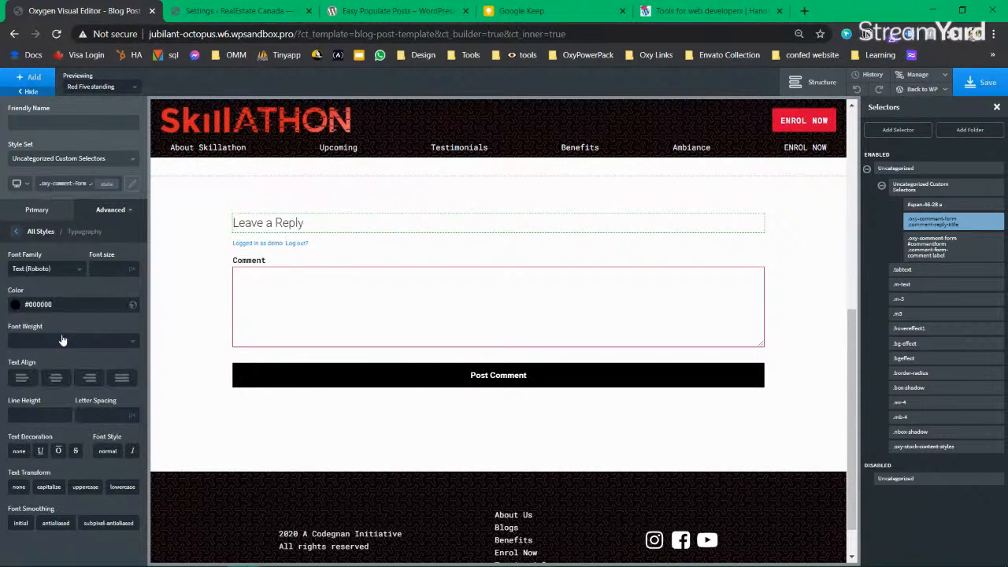
{"action": "left_click", "coordinate": [92, 417]}
{"action": "type", "text": "1.1"}
{"action": "left_click", "coordinate": [973, 93]}
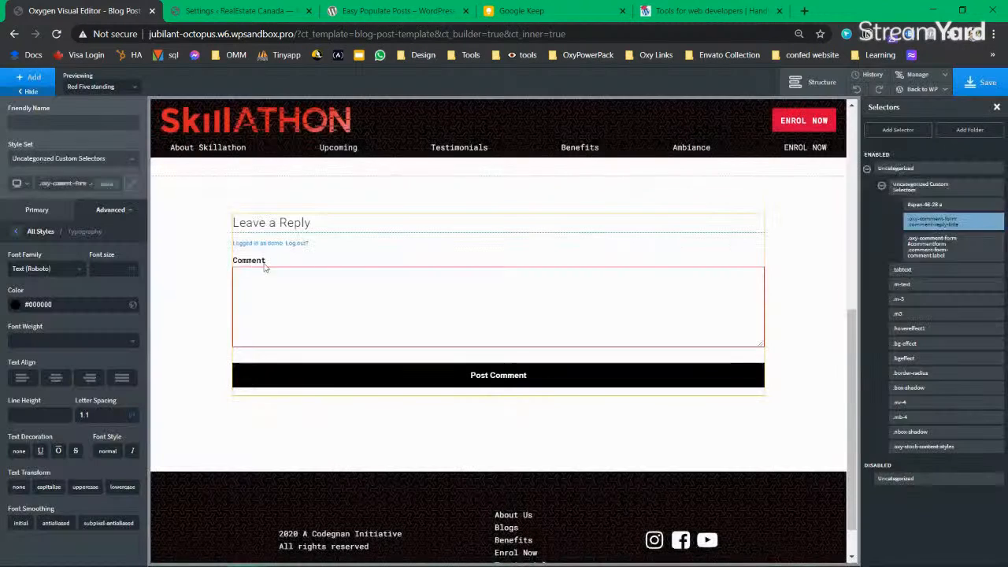
Step: Set the Comment label's letter spacing to 1 and colour to #111010, then save
{"action": "left_click", "coordinate": [947, 255]}
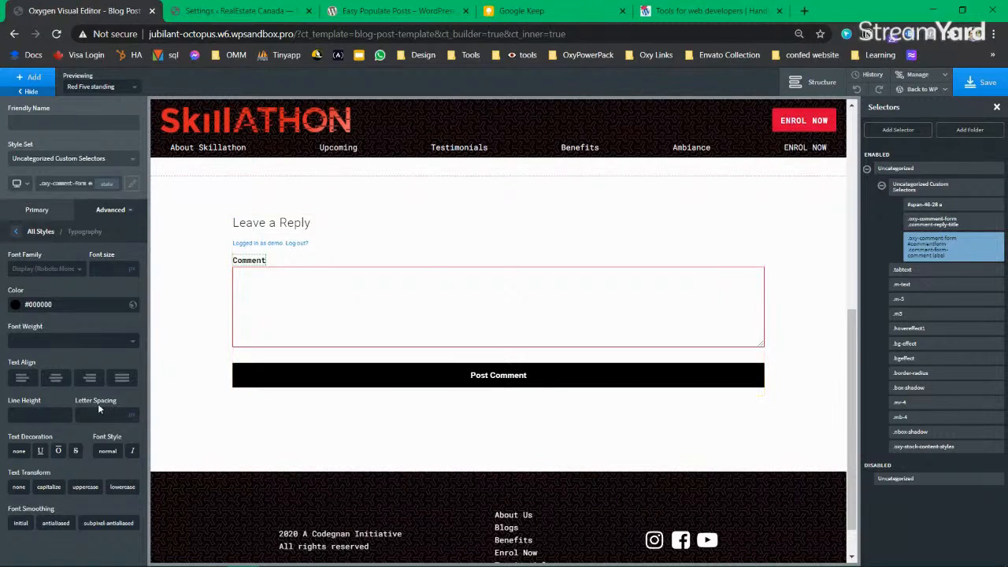
{"action": "type", "text": "1.2"}
{"action": "key", "text": "BackSpace"}
{"action": "key", "text": "BackSpace"}
{"action": "key", "text": "BackSpace"}
{"action": "type", "text": "1"}
{"action": "left_click", "coordinate": [16, 305]}
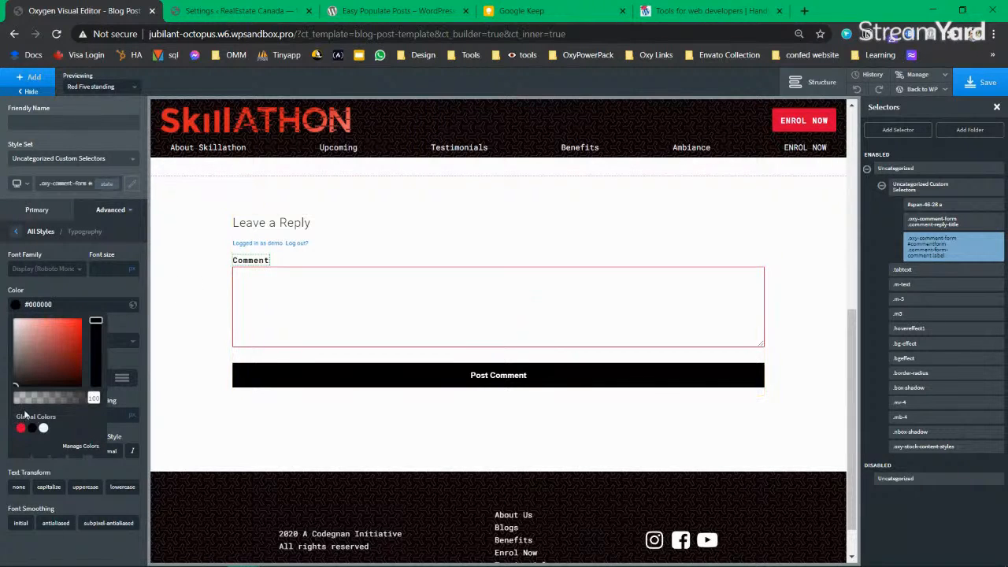
{"action": "left_click", "coordinate": [17, 385]}
{"action": "mouse_move", "coordinate": [18, 385]}
{"action": "left_mouse_down"}
{"action": "mouse_move", "coordinate": [12, 375]}
{"action": "mouse_move", "coordinate": [19, 382]}
{"action": "left_mouse_up"}
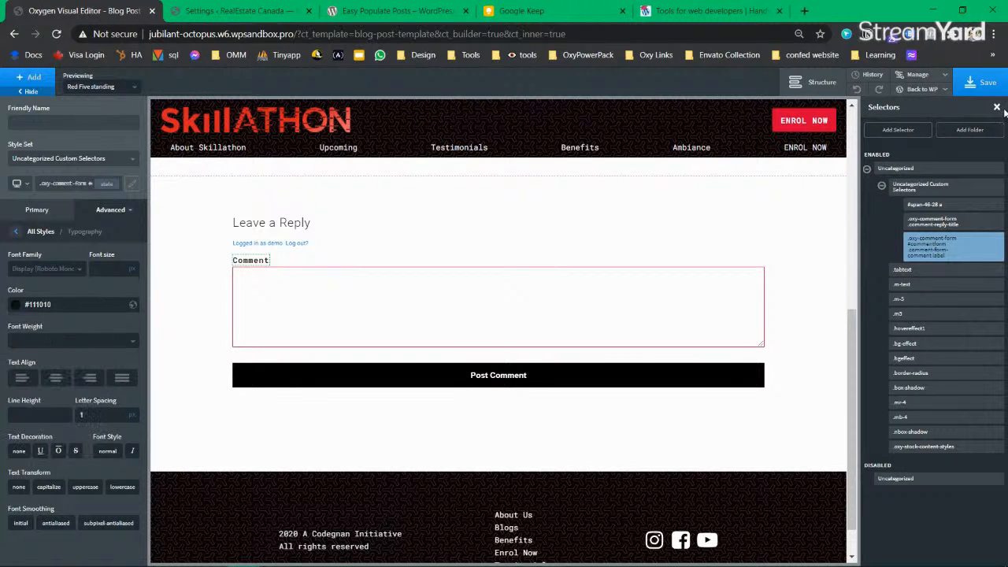
{"action": "left_click", "coordinate": [975, 88]}
Step: Select Inner Content in the structure, save the template, and go to the Oxygen Settings tab
{"action": "scroll", "coordinate": [709, 341], "scroll_direction": "up", "scroll_amount": 10}
{"action": "left_click", "coordinate": [866, 169]}
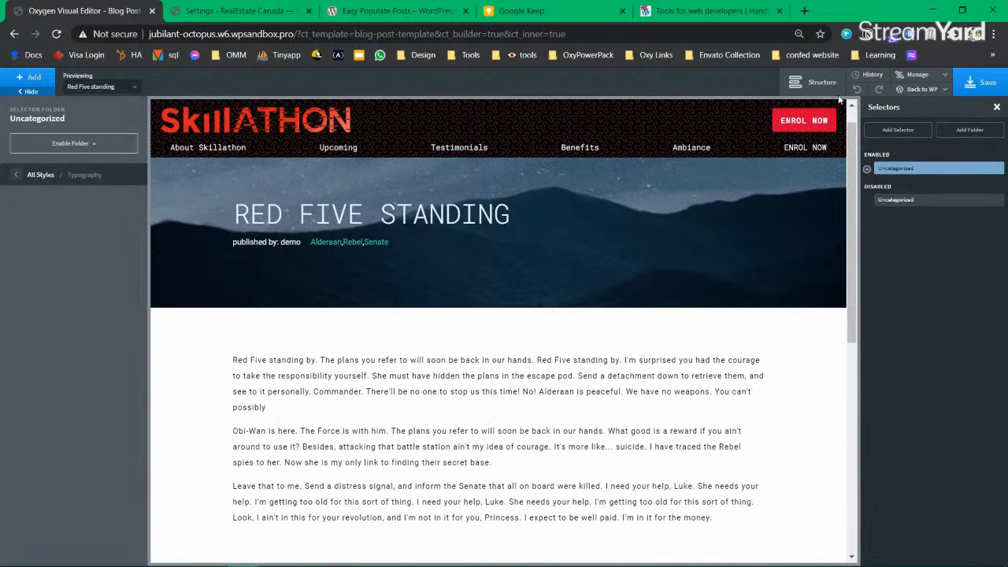
{"action": "left_click", "coordinate": [822, 83]}
{"action": "left_click", "coordinate": [900, 147]}
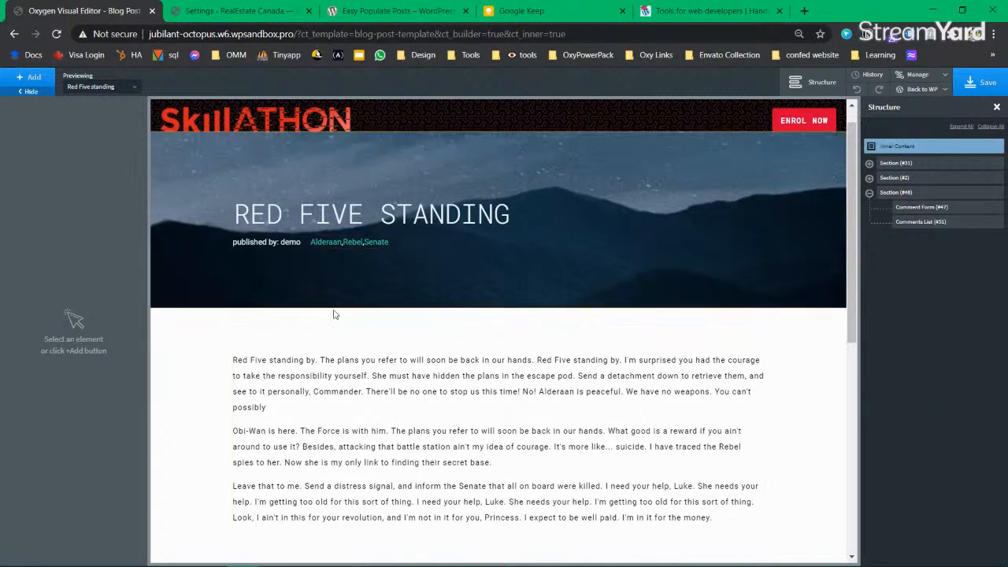
{"action": "scroll", "coordinate": [631, 367], "scroll_direction": "down", "scroll_amount": 5}
{"action": "scroll", "coordinate": [489, 380], "scroll_direction": "up", "scroll_amount": 6}
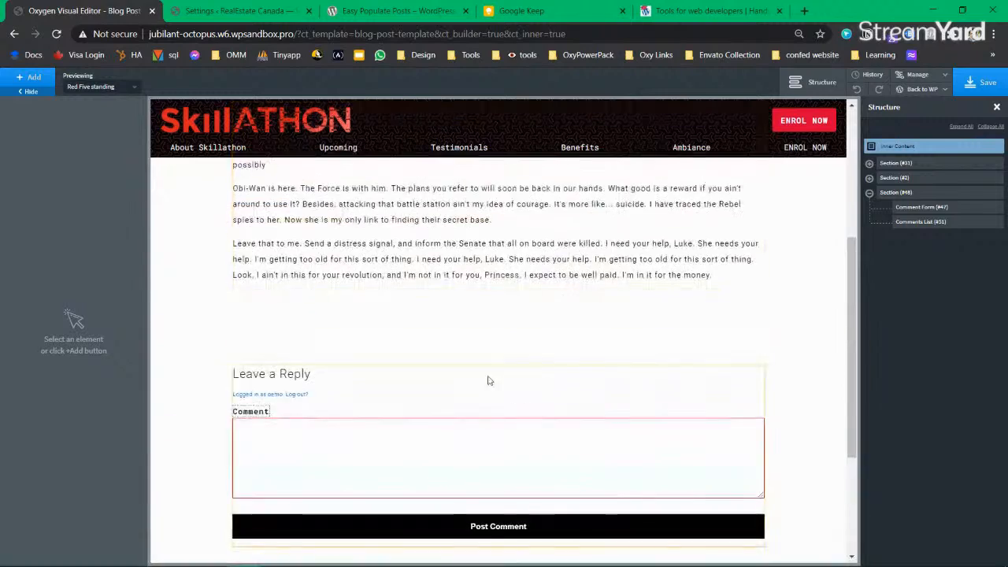
{"action": "left_click", "coordinate": [983, 82]}
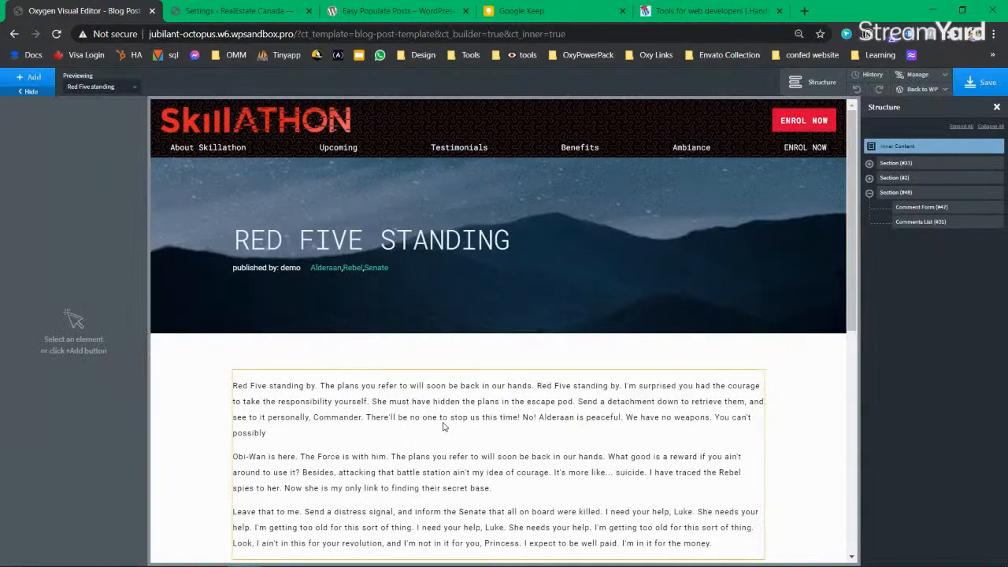
{"action": "left_click", "coordinate": [236, 11]}
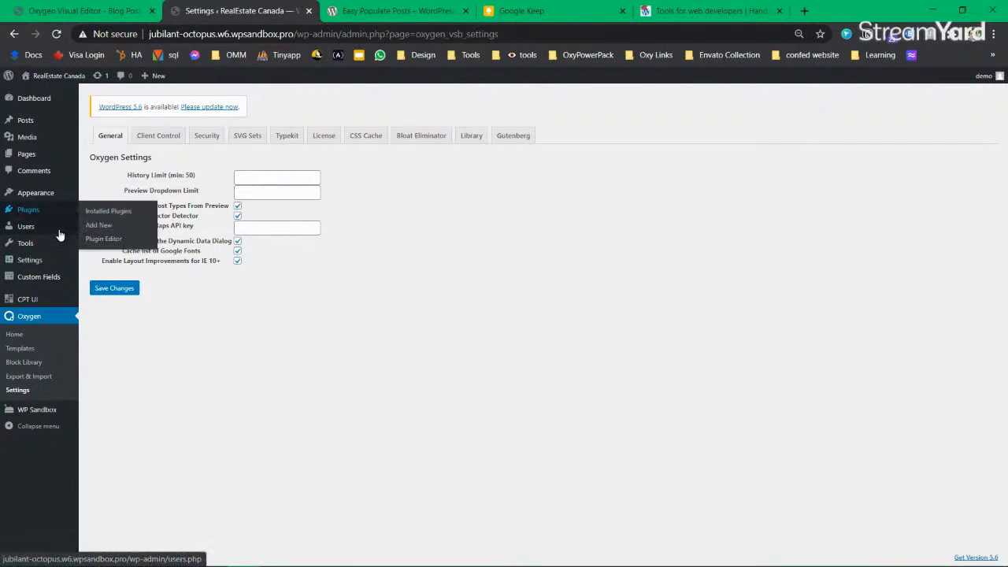
Step: Reset browser zoom to 100%, open All Posts and view the live post 'It's late, I'm'
{"action": "key", "text": "ctrl+0"}
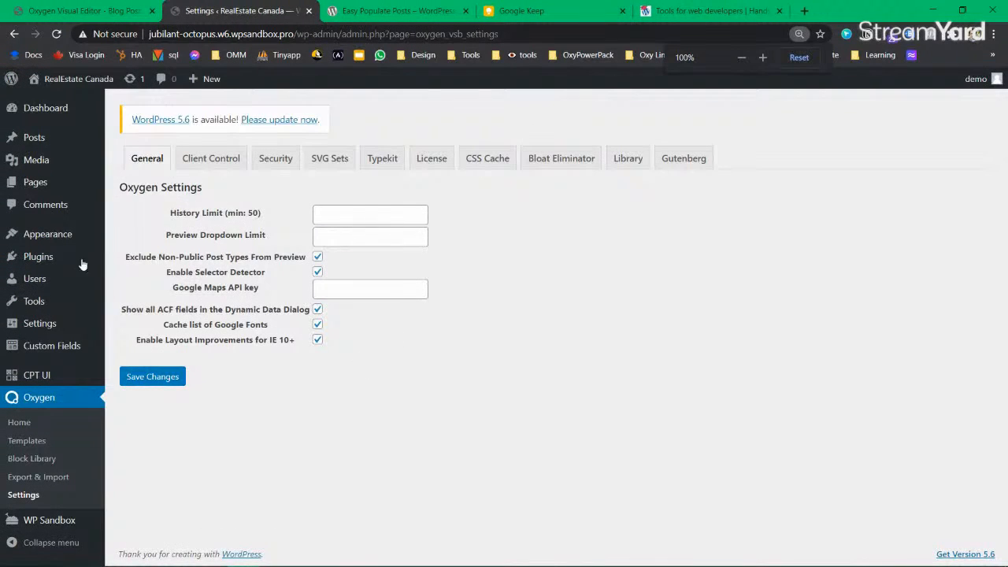
{"action": "mouse_move", "coordinate": [57, 140]}
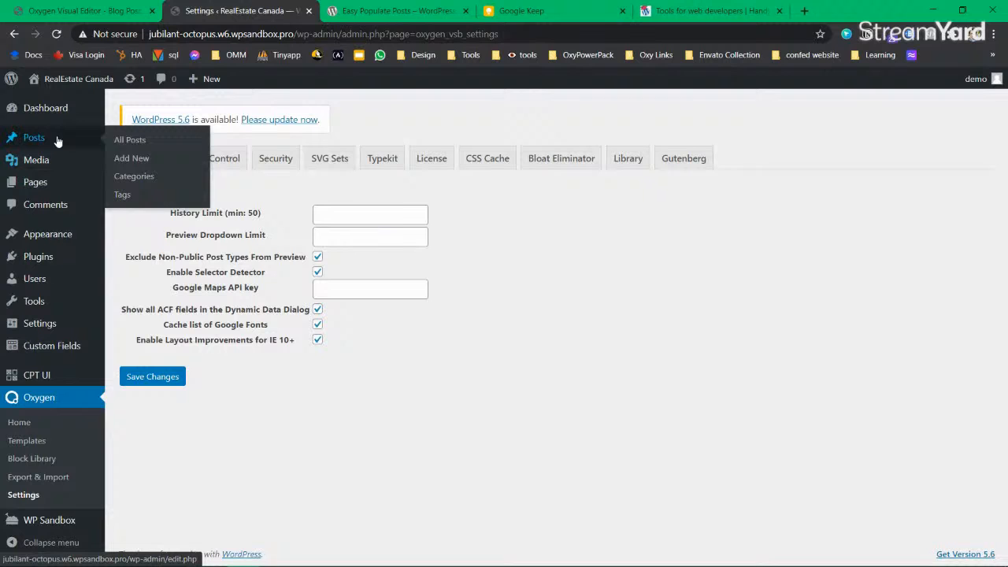
{"action": "middle_click", "coordinate": [138, 141]}
{"action": "left_click", "coordinate": [365, 11]}
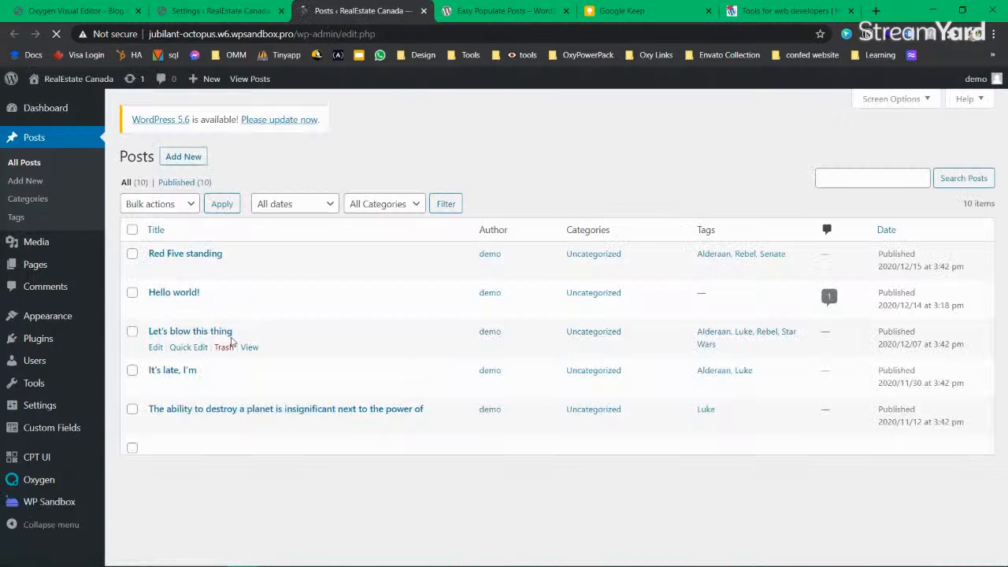
{"action": "middle_click", "coordinate": [249, 386]}
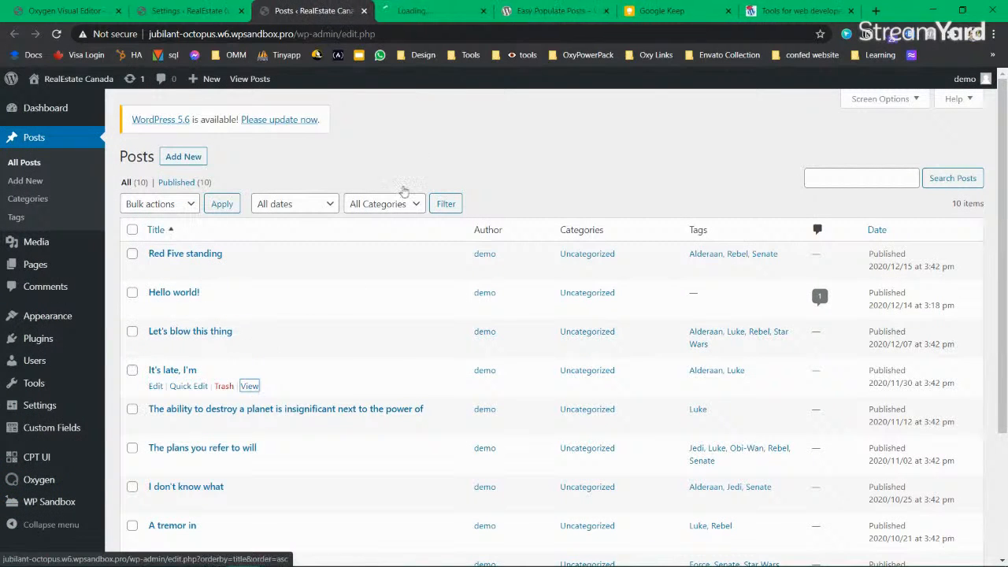
{"action": "key", "text": "ctrl+Tab"}
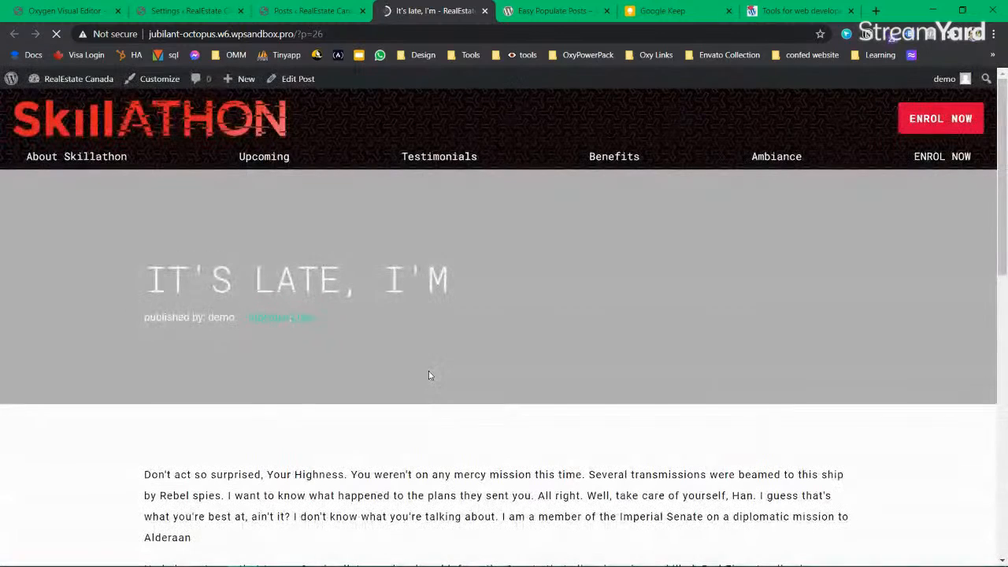
Step: Inspect the post's hero title and text, scrolling through to the teal tag links
{"action": "left_click_drag", "start_coordinate": [455, 271], "coordinate": [87, 271]}
{"action": "left_click", "coordinate": [86, 272]}
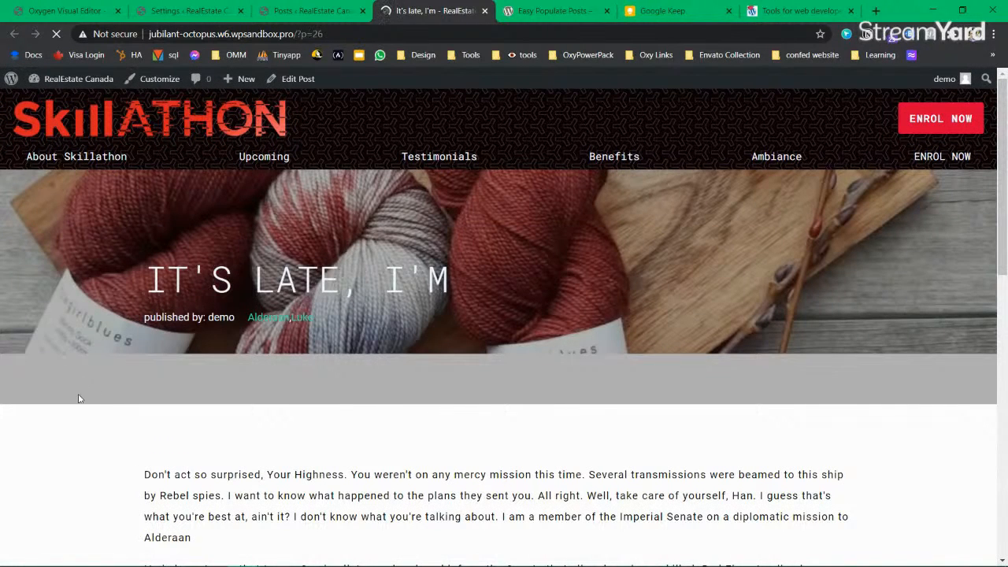
{"action": "left_click_drag", "start_coordinate": [507, 283], "coordinate": [116, 278]}
{"action": "left_click", "coordinate": [115, 278]}
{"action": "scroll", "coordinate": [96, 283], "scroll_direction": "down", "scroll_amount": 1}
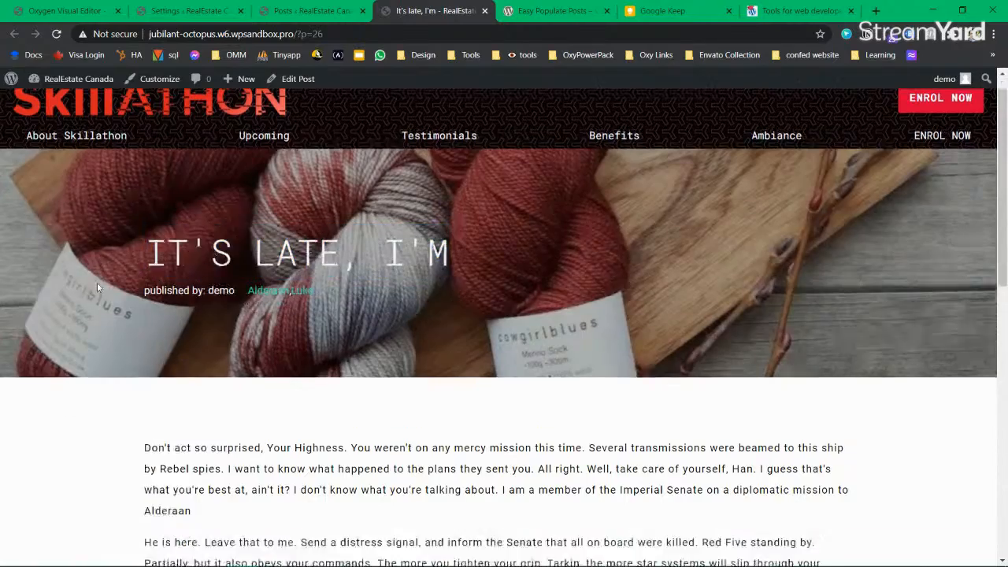
{"action": "scroll", "coordinate": [97, 288], "scroll_direction": "down", "scroll_amount": 4}
{"action": "scroll", "coordinate": [320, 284], "scroll_direction": "up", "scroll_amount": 2}
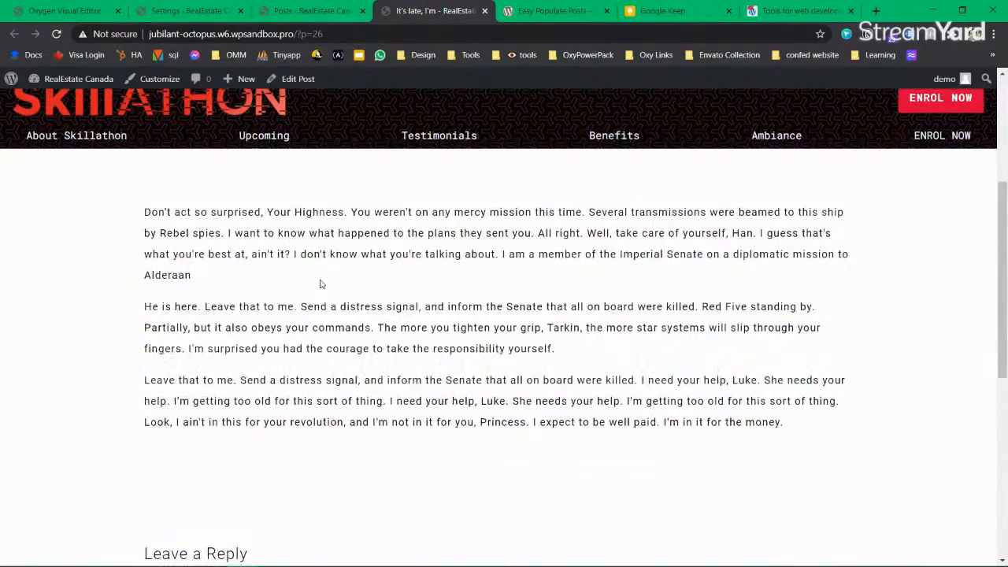
{"action": "scroll", "coordinate": [320, 283], "scroll_direction": "down", "scroll_amount": 2}
Step: Check the Leave a Reply Comment box styling, then close the post tab
{"action": "left_click_drag", "start_coordinate": [265, 219], "coordinate": [698, 289]}
{"action": "left_click", "coordinate": [696, 291]}
{"action": "scroll", "coordinate": [627, 336], "scroll_direction": "down", "scroll_amount": 3}
{"action": "left_click", "coordinate": [382, 366]}
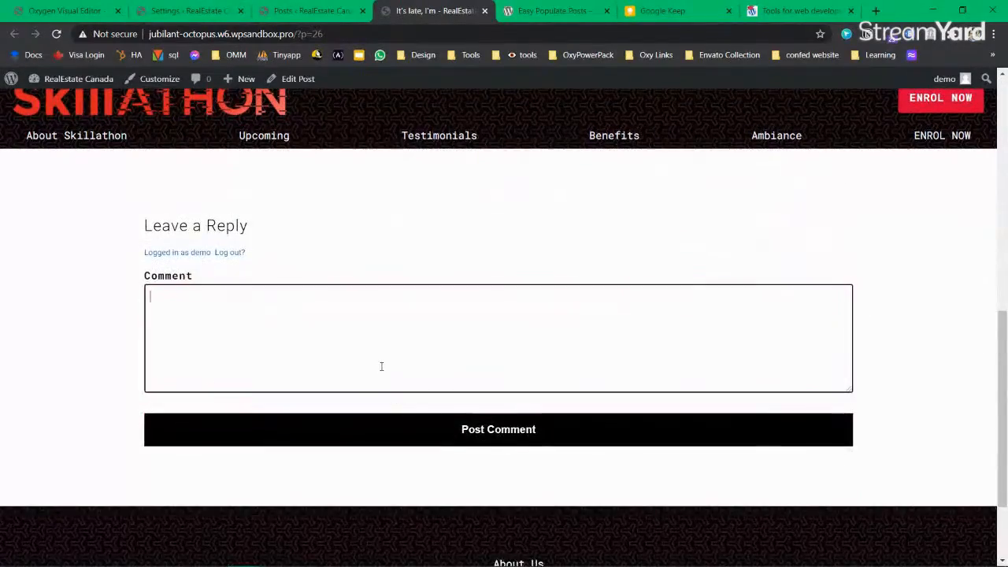
{"action": "scroll", "coordinate": [522, 428], "scroll_direction": "down", "scroll_amount": 2}
{"action": "scroll", "coordinate": [522, 428], "scroll_direction": "up", "scroll_amount": 8}
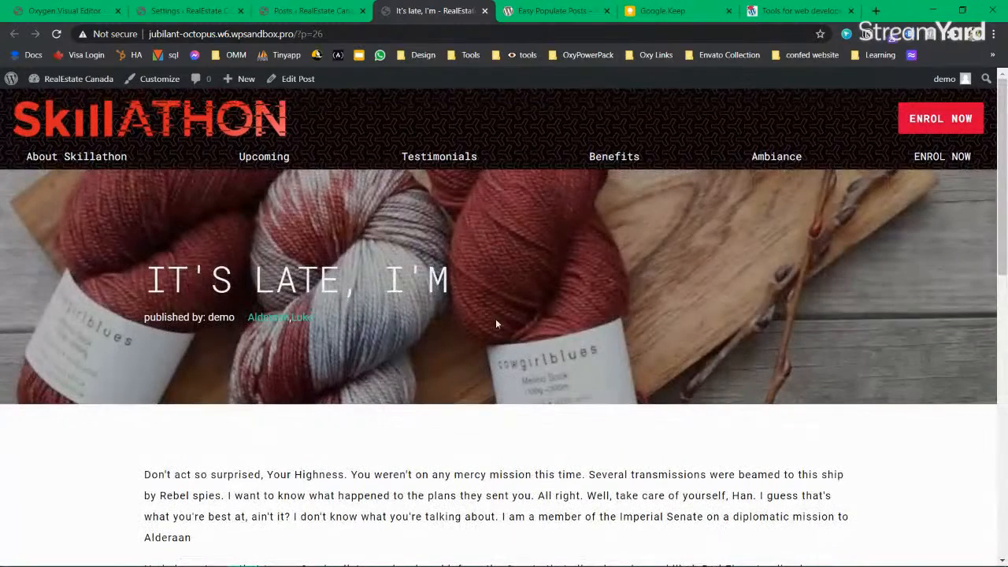
{"action": "left_click", "coordinate": [485, 11]}
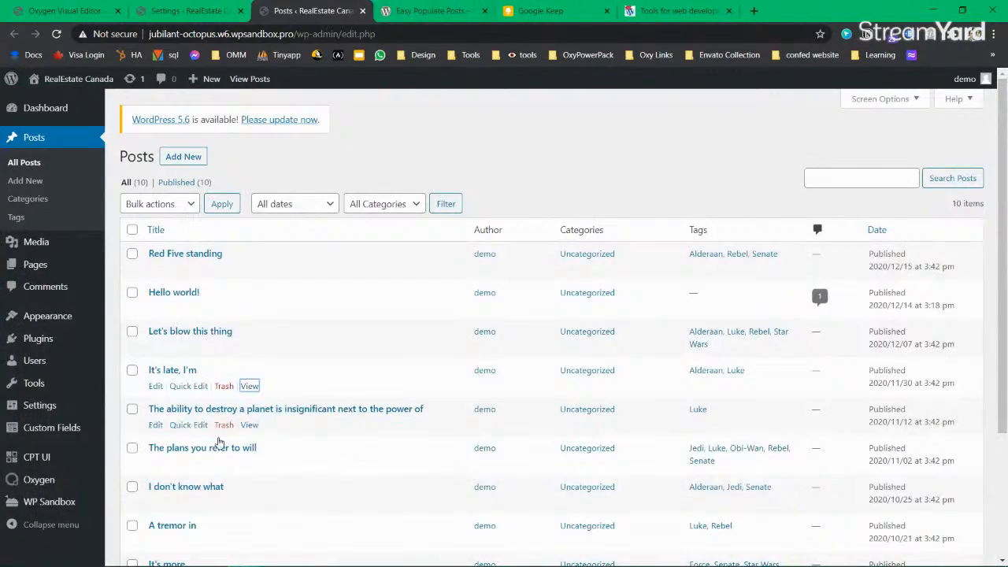
Step: Review the live post 'I don't know what', then go back to the Oxygen Visual Editor
{"action": "left_click", "coordinate": [249, 503], "text": "ctrl"}
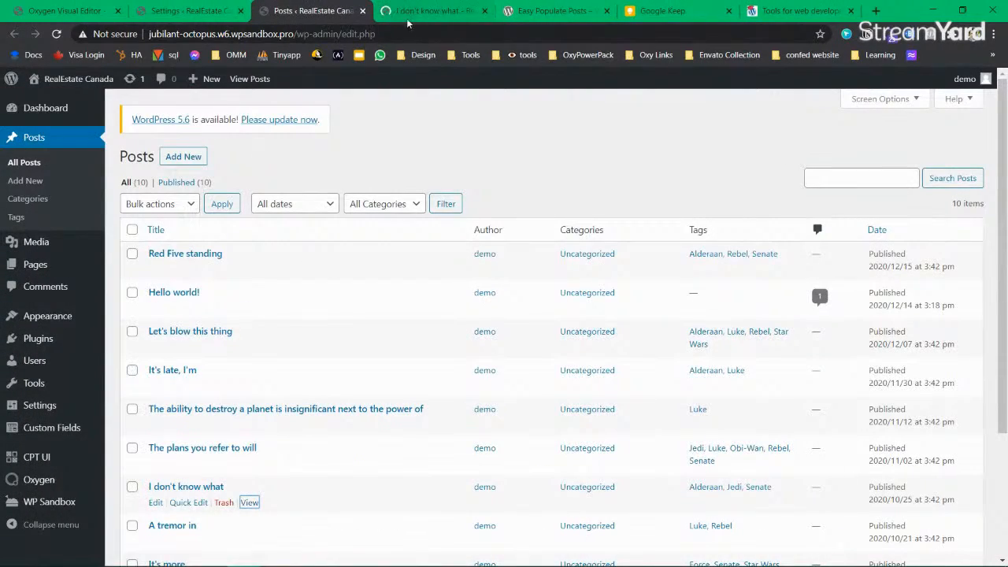
{"action": "left_click", "coordinate": [410, 17]}
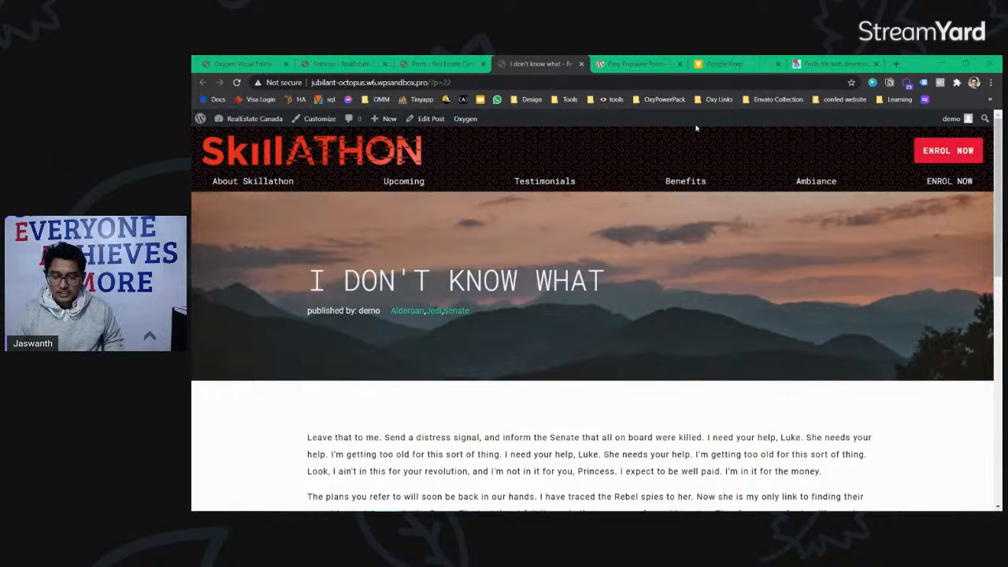
{"action": "left_click", "coordinate": [447, 64]}
{"action": "left_click", "coordinate": [344, 63]}
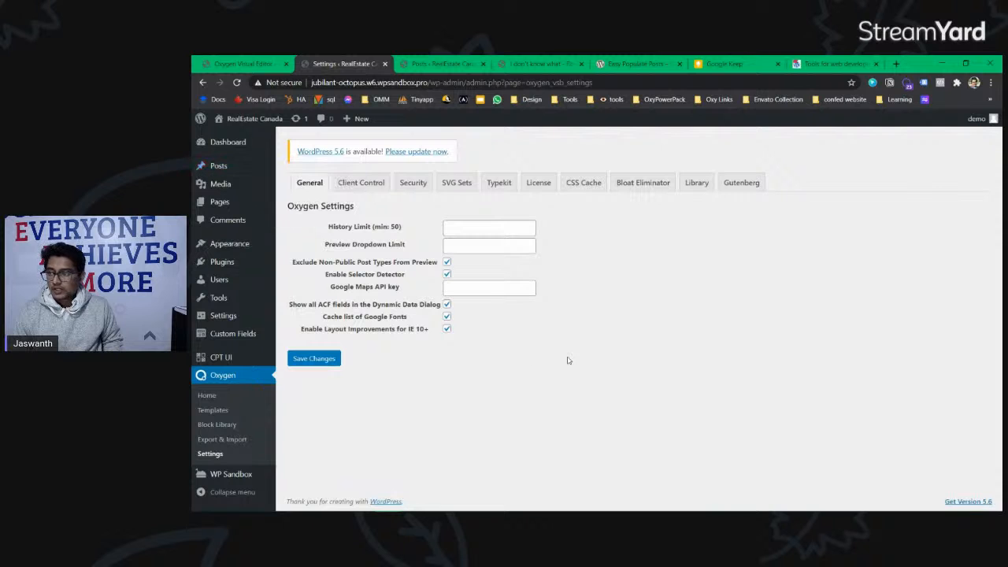
{"action": "left_click", "coordinate": [260, 63]}
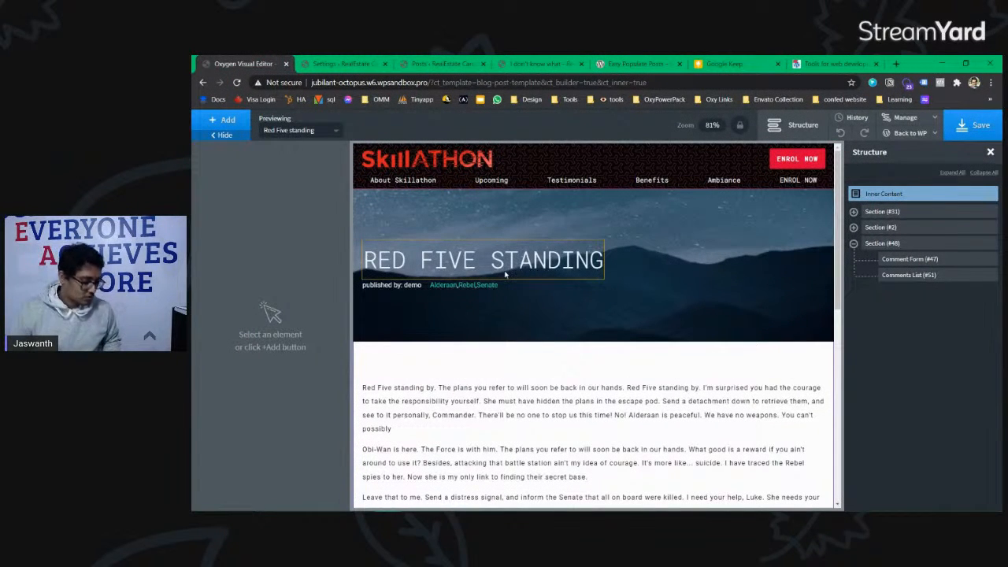
Step: Select the comment form to review its border and text colour, then go to Oxygen Settings
{"action": "scroll", "coordinate": [598, 366], "scroll_direction": "down", "scroll_amount": 8}
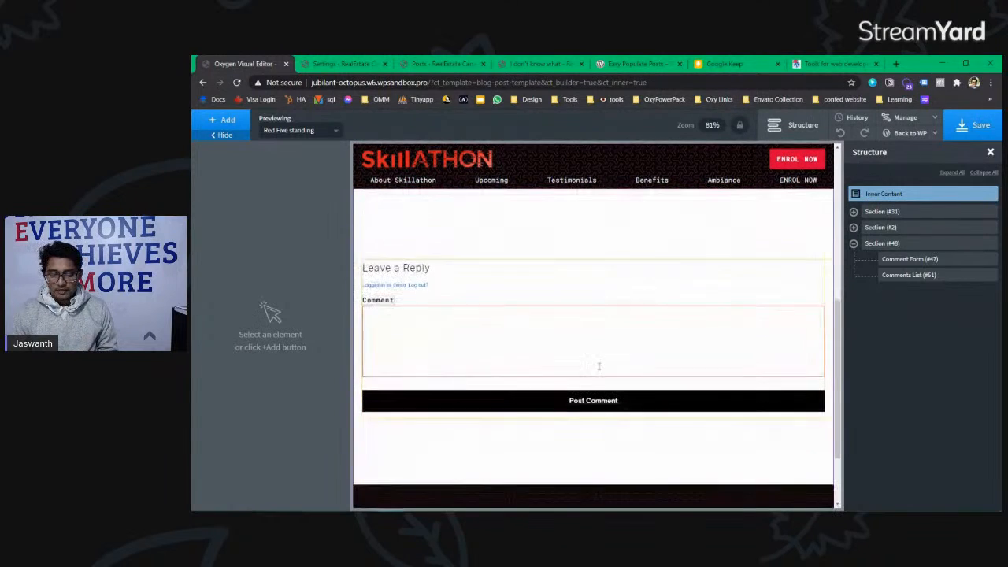
{"action": "left_click", "coordinate": [413, 288]}
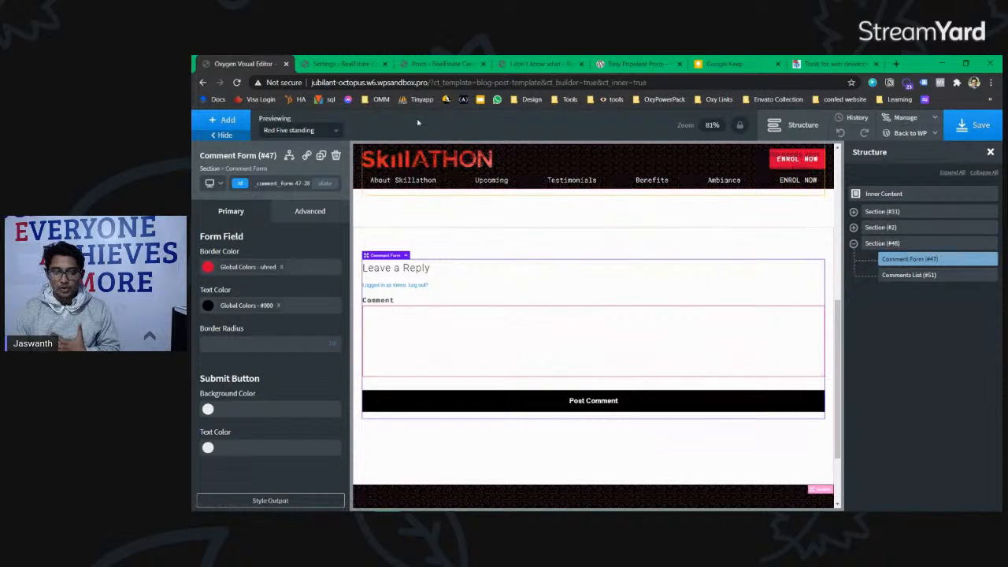
{"action": "left_click", "coordinate": [551, 64]}
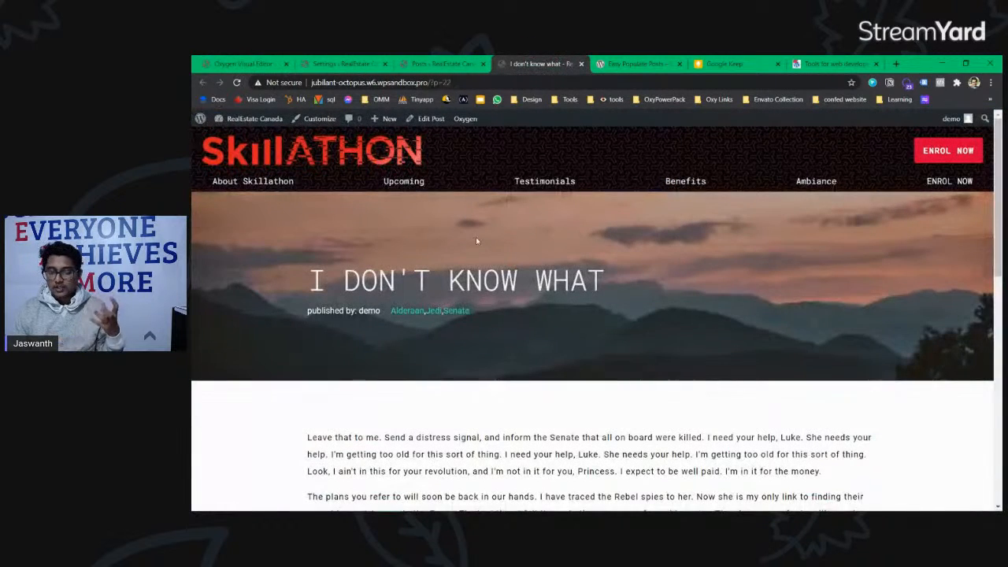
{"action": "left_click", "coordinate": [418, 64]}
{"action": "left_click", "coordinate": [341, 63]}
{"action": "left_click", "coordinate": [237, 64]}
{"action": "left_click", "coordinate": [324, 66]}
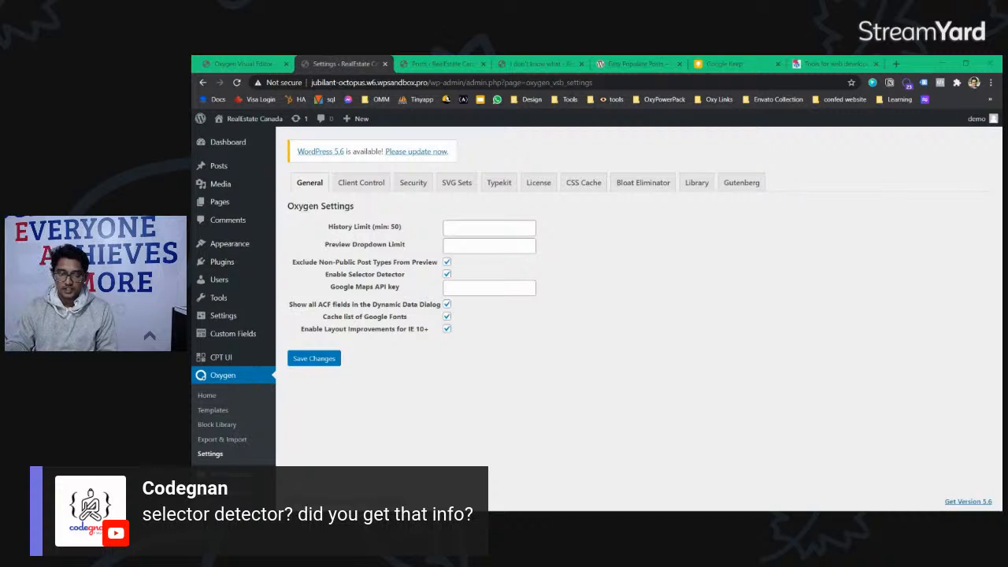
Step: Save the blog post template, select Section (#48) and open the Manage dropdown
{"action": "left_click", "coordinate": [246, 64]}
{"action": "left_click", "coordinate": [970, 133]}
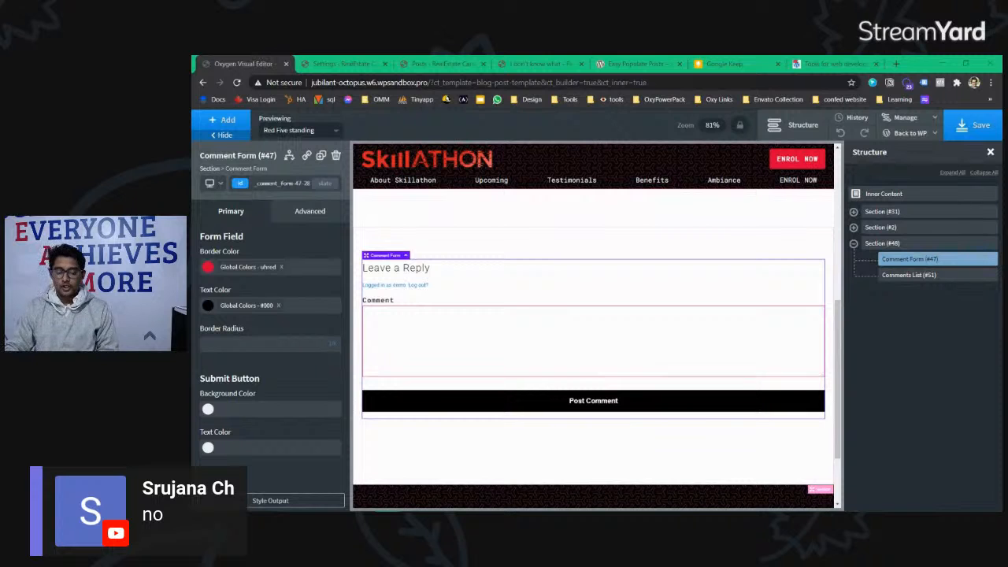
{"action": "key", "text": "super"}
{"action": "key", "text": "super"}
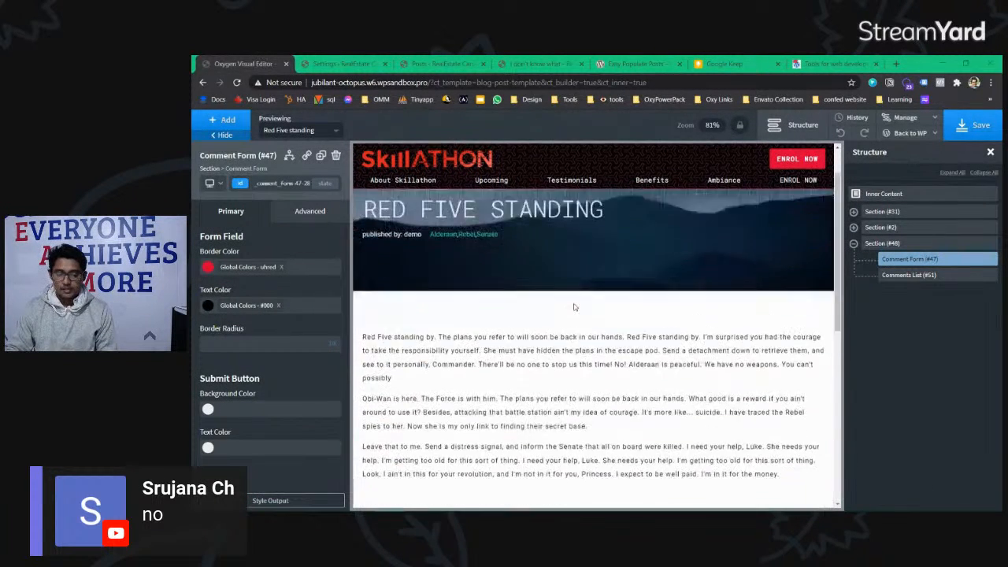
{"action": "left_click", "coordinate": [866, 244]}
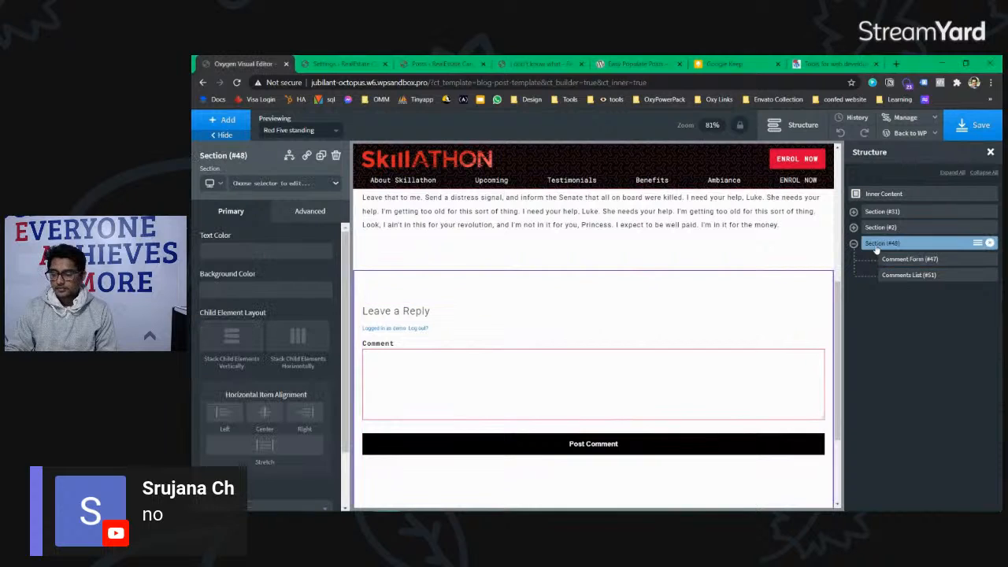
{"action": "left_click", "coordinate": [918, 119]}
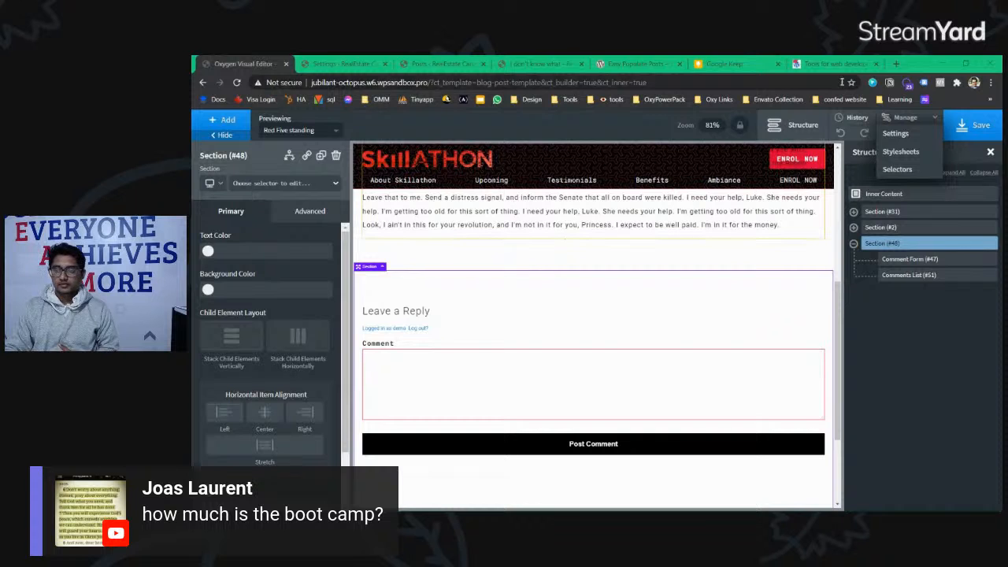
{"action": "left_click", "coordinate": [892, 67]}
Step: Load learnwp.codegnan.com and try the PayPal payment button, closing its login window
{"action": "type", "text": "learnwp"}
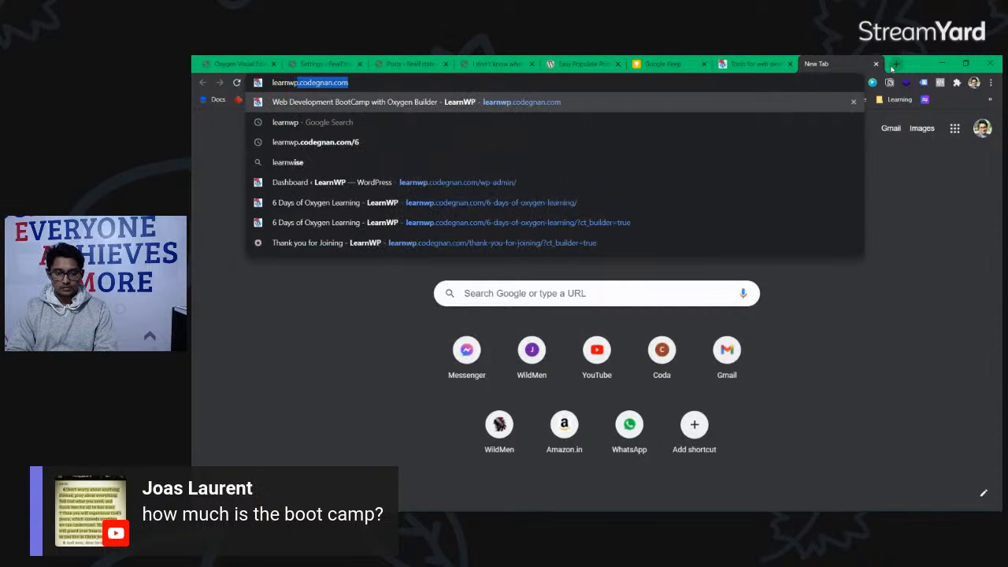
{"action": "key", "text": "Return"}
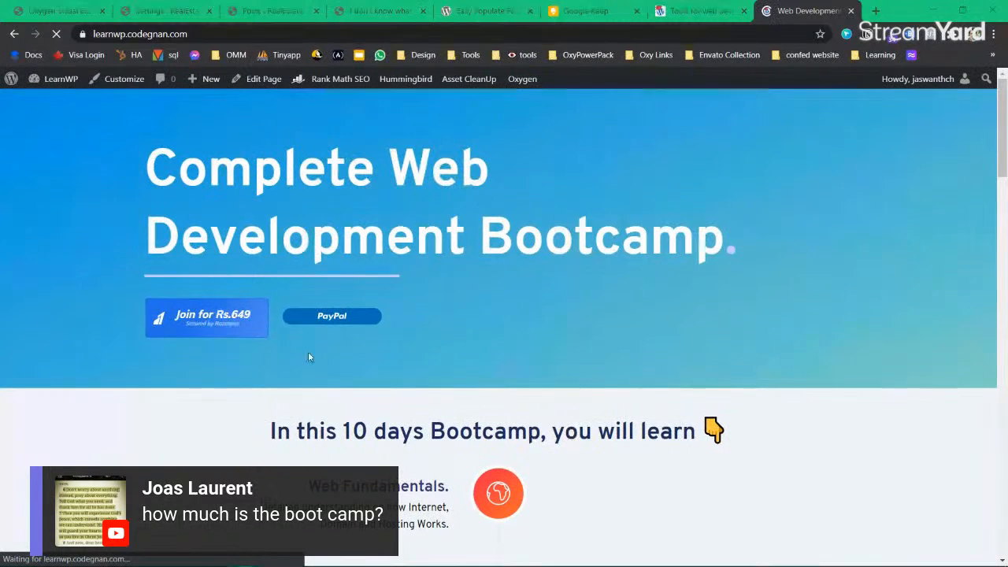
{"action": "left_click", "coordinate": [476, 318]}
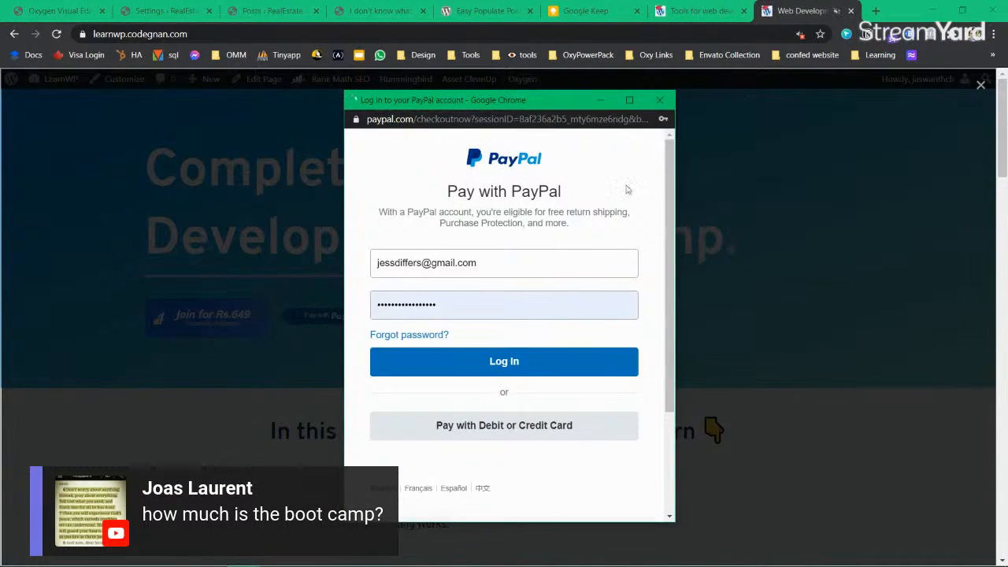
{"action": "left_click", "coordinate": [659, 101]}
Step: Highlight the '9$ or Rs. 649' price in the bootcamp highlights
{"action": "scroll", "coordinate": [454, 342], "scroll_direction": "down", "scroll_amount": 10}
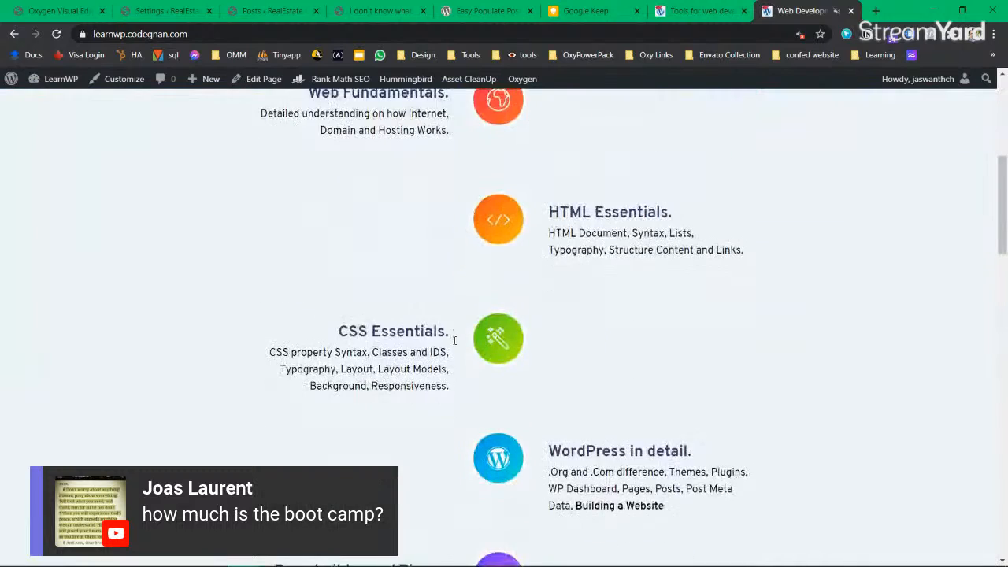
{"action": "scroll", "coordinate": [454, 344], "scroll_direction": "down", "scroll_amount": 5}
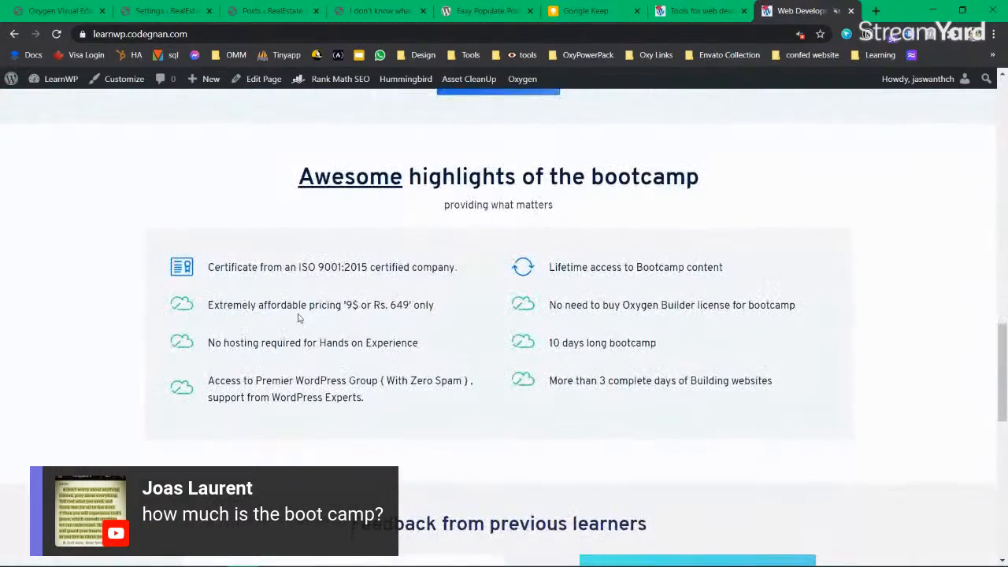
{"action": "left_click_drag", "start_coordinate": [435, 306], "coordinate": [327, 305]}
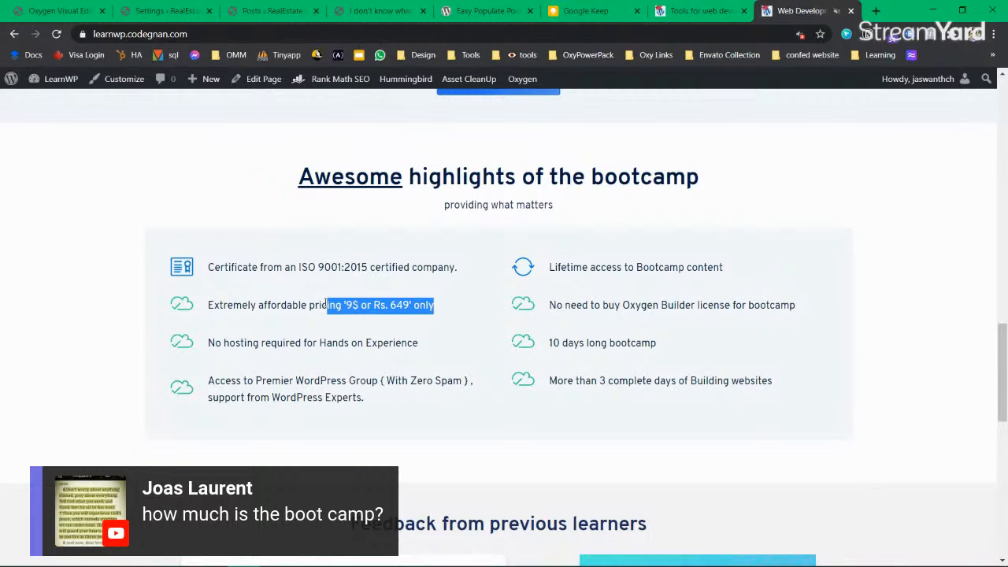
{"action": "left_click_drag", "start_coordinate": [344, 305], "coordinate": [387, 305]}
{"action": "left_click", "coordinate": [387, 305]}
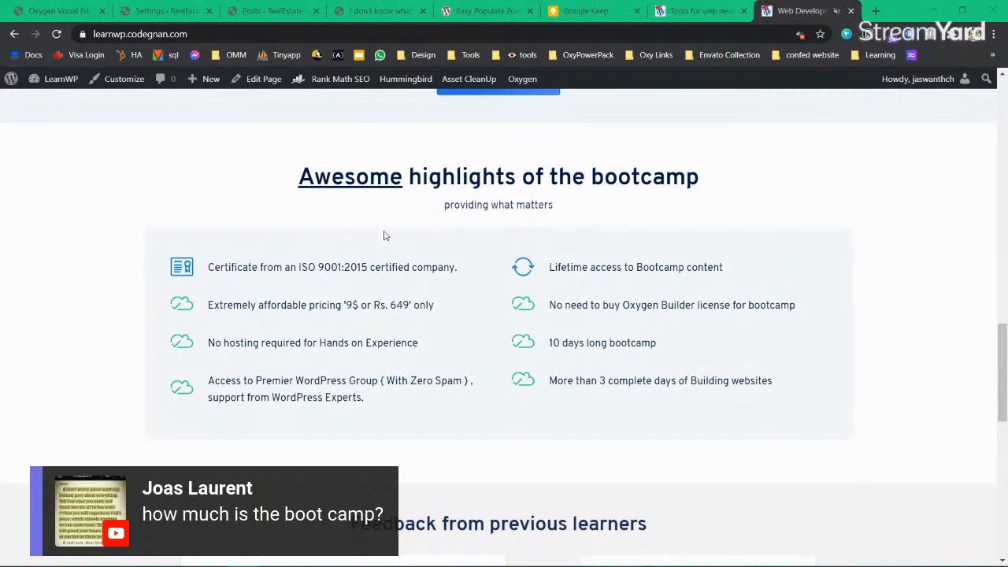
{"action": "scroll", "coordinate": [393, 244], "scroll_direction": "up", "scroll_amount": 15}
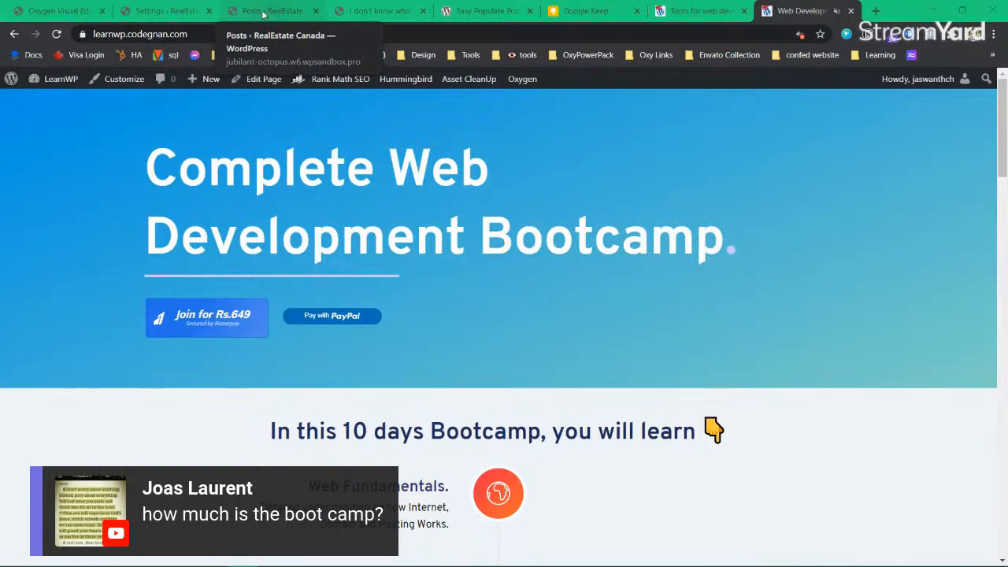
{"action": "left_click", "coordinate": [157, 18]}
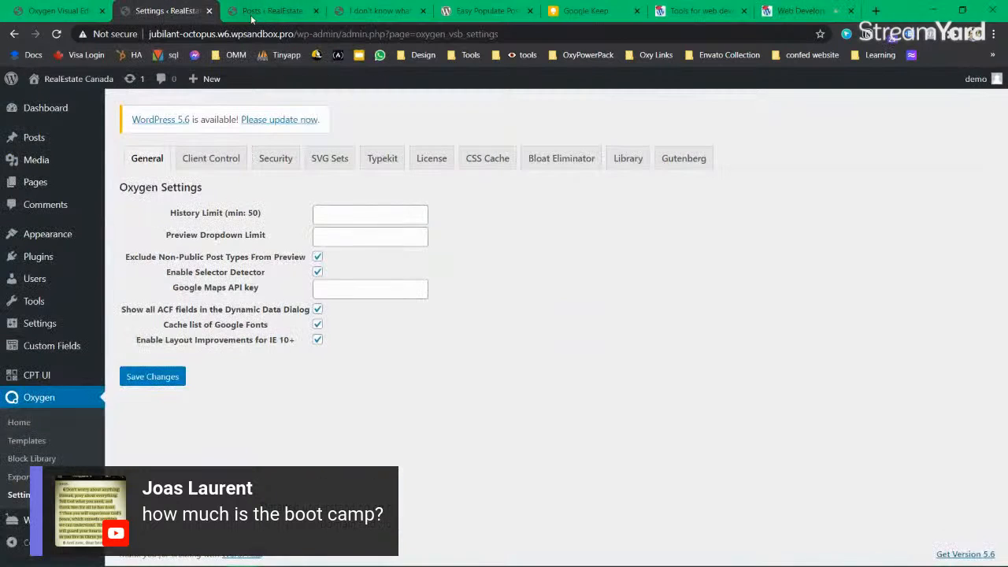
Step: Select the RED FIVE STANDING hero title and save the blog post template
{"action": "left_click", "coordinate": [68, 16]}
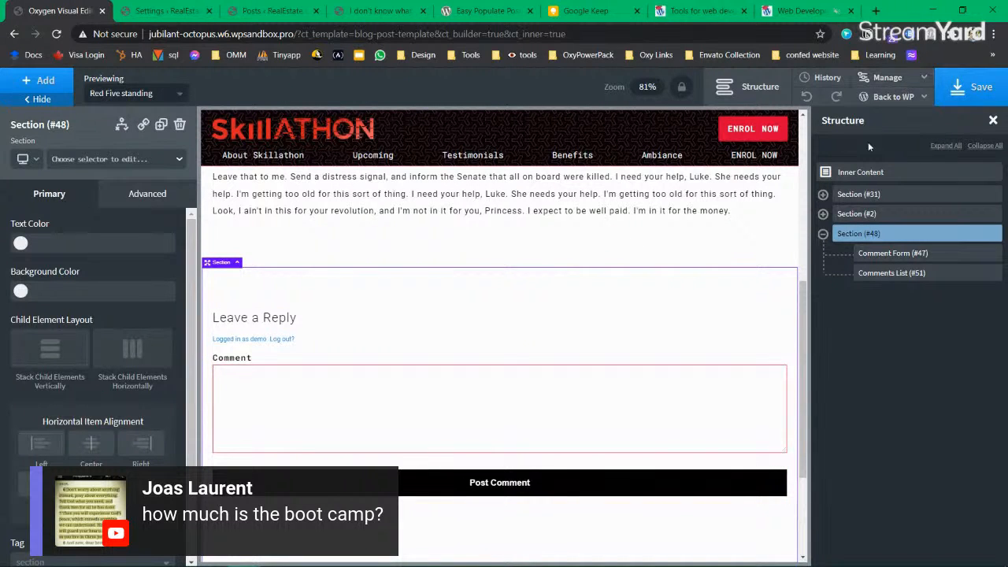
{"action": "scroll", "coordinate": [390, 402], "scroll_direction": "up", "scroll_amount": 6}
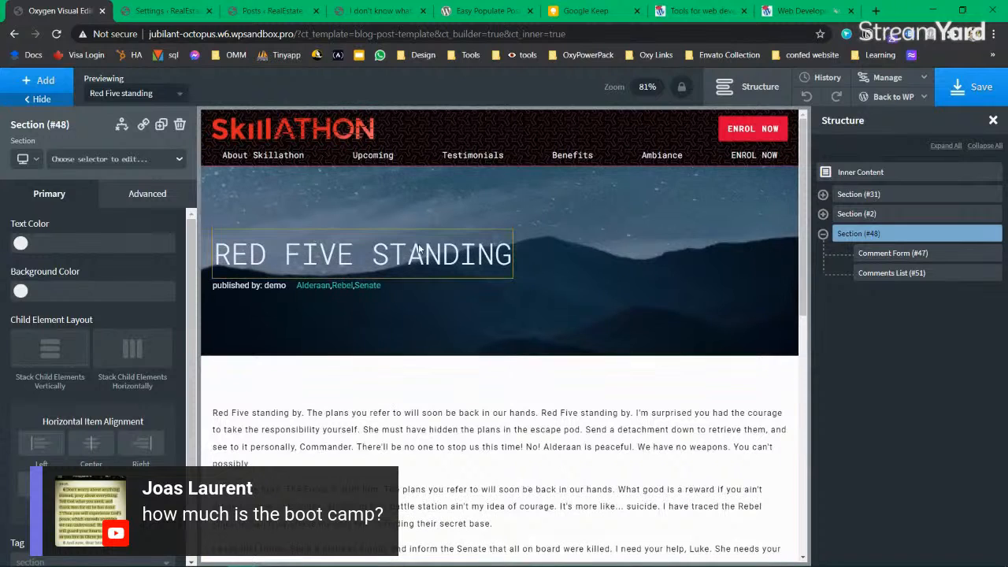
{"action": "left_click", "coordinate": [416, 256]}
{"action": "left_click", "coordinate": [982, 100]}
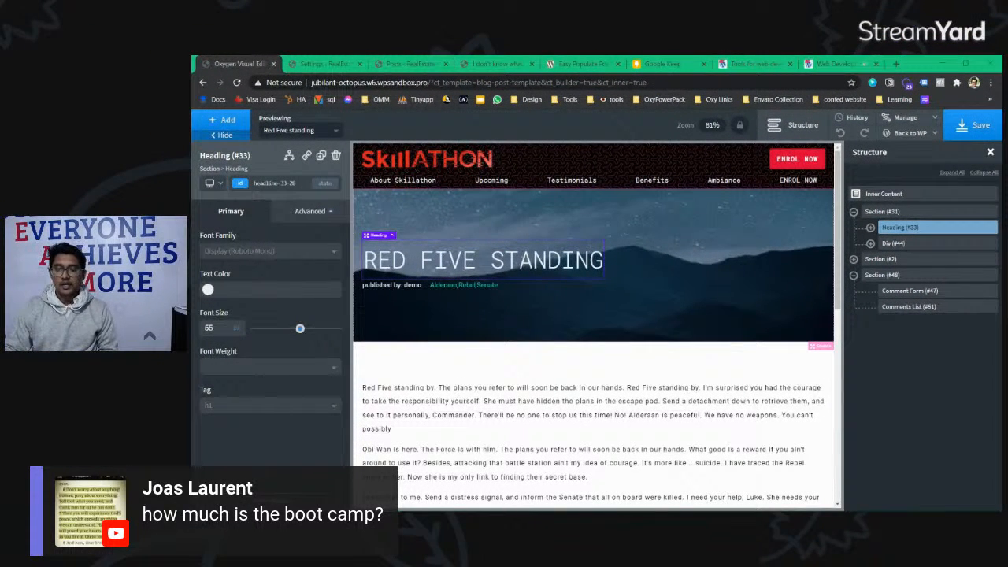
{"action": "left_click", "coordinate": [665, 68]}
{"action": "scroll", "coordinate": [504, 315], "scroll_direction": "down", "scroll_amount": 2}
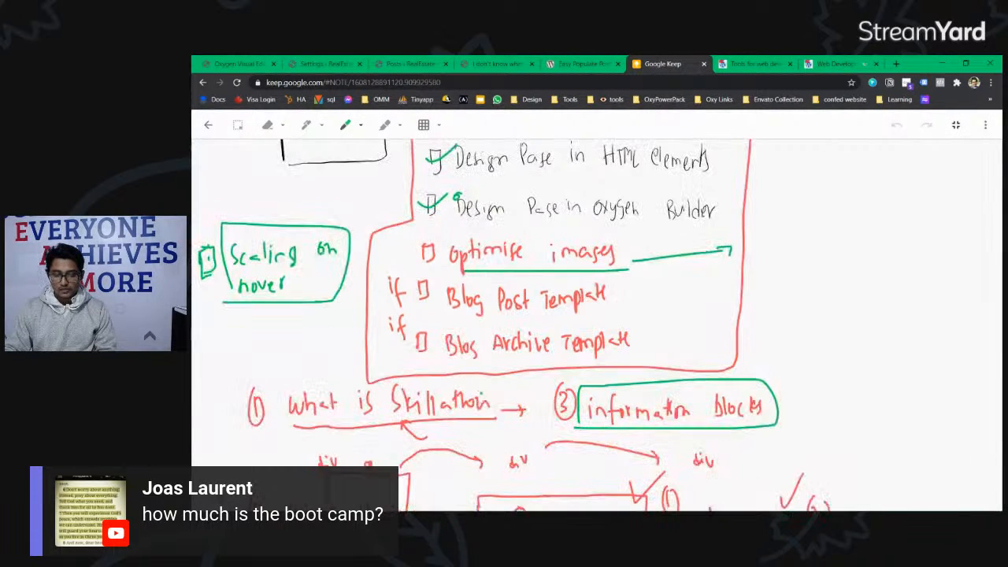
Step: Draw a green tick over Blog Post Template on the Keep checklist
{"action": "mouse_move", "coordinate": [419, 285]}
{"action": "left_mouse_down"}
{"action": "mouse_move", "coordinate": [465, 273]}
{"action": "mouse_move", "coordinate": [440, 250]}
{"action": "mouse_move", "coordinate": [589, 238]}
{"action": "mouse_move", "coordinate": [637, 259]}
{"action": "mouse_move", "coordinate": [619, 266]}
{"action": "left_mouse_up"}
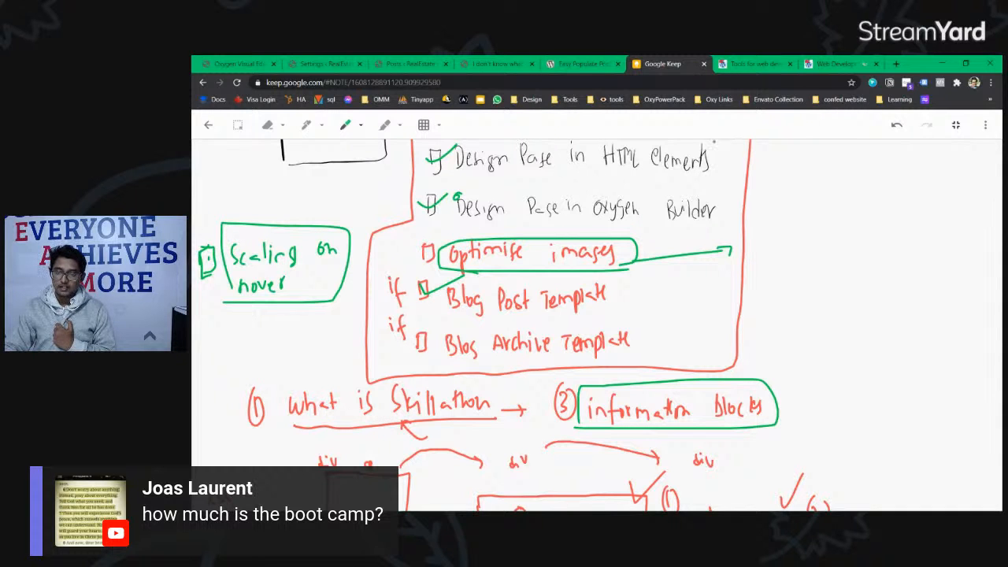
{"action": "left_click", "coordinate": [849, 66]}
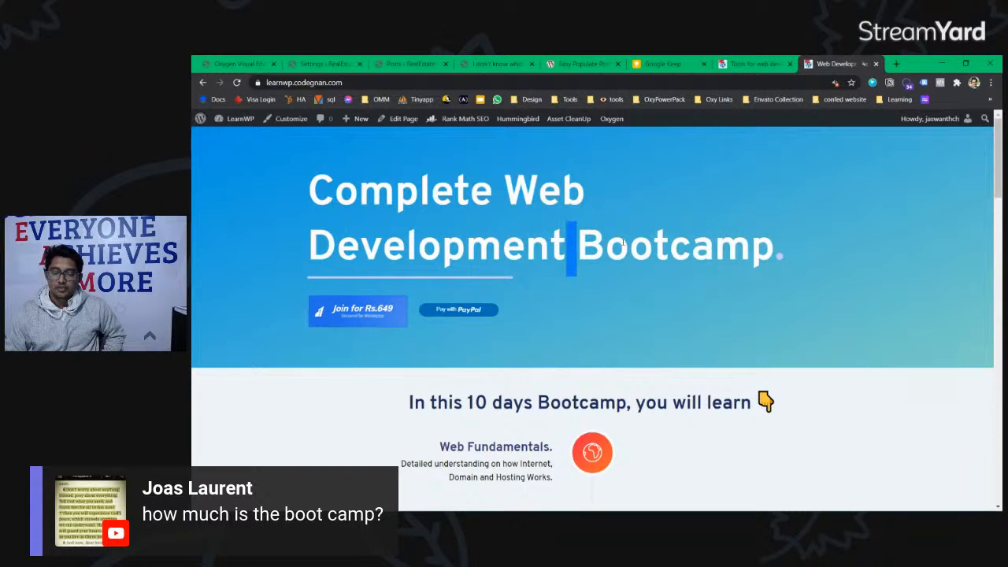
Step: Look over the Tools for web developers blog listing on the bootcamp site
{"action": "double_click", "coordinate": [590, 248]}
{"action": "left_click", "coordinate": [786, 248]}
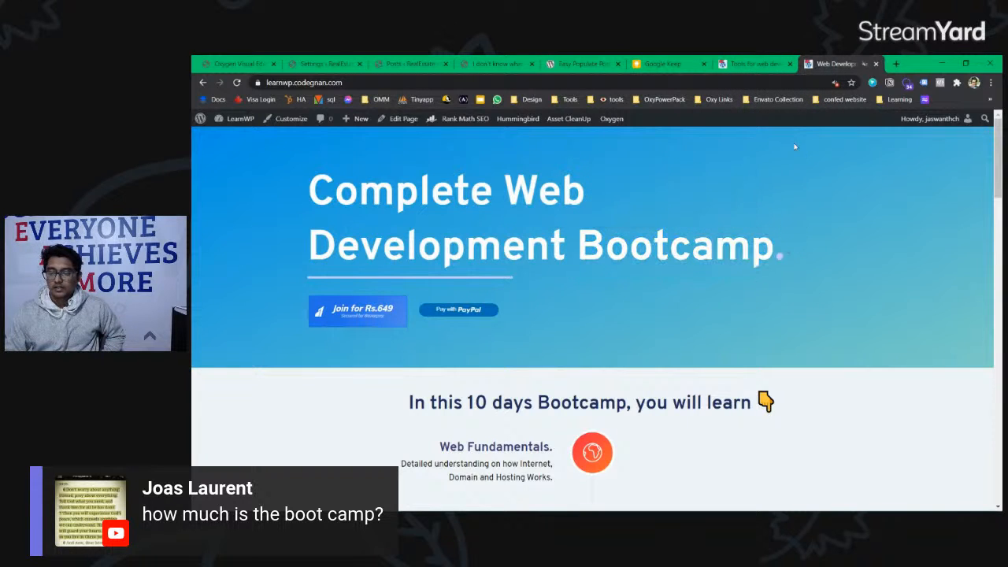
{"action": "left_click", "coordinate": [757, 64]}
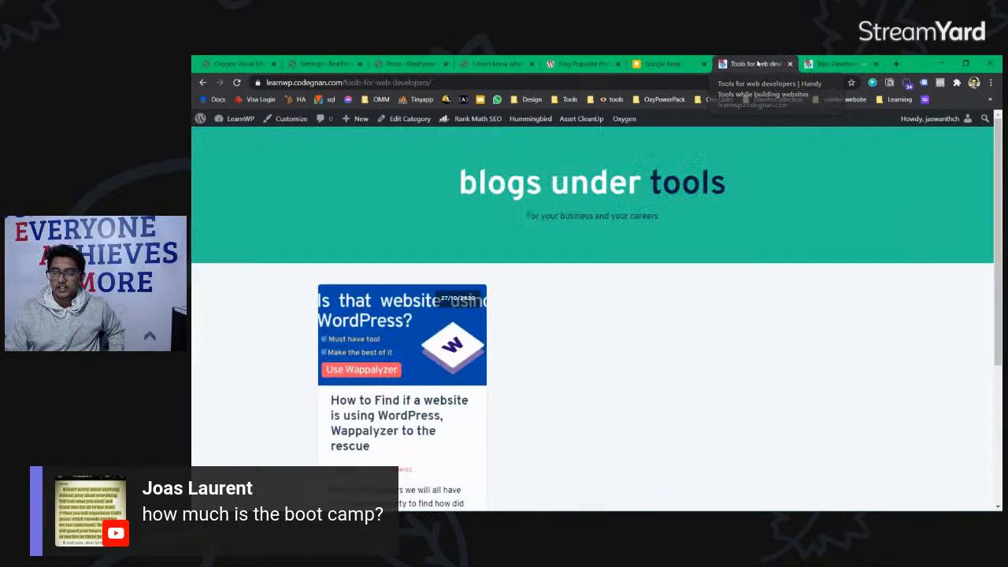
Step: Draw a green box around Blog Archive Template on the Keep checklist
{"action": "left_click", "coordinate": [681, 66]}
{"action": "mouse_move", "coordinate": [441, 371]}
{"action": "left_mouse_down"}
{"action": "mouse_move", "coordinate": [439, 330]}
{"action": "mouse_move", "coordinate": [650, 337]}
{"action": "mouse_move", "coordinate": [433, 371]}
{"action": "left_mouse_up"}
{"action": "mouse_move", "coordinate": [438, 318]}
{"action": "left_mouse_down"}
{"action": "mouse_move", "coordinate": [438, 329]}
{"action": "mouse_move", "coordinate": [654, 324]}
{"action": "mouse_move", "coordinate": [645, 343]}
{"action": "mouse_move", "coordinate": [660, 319]}
{"action": "left_mouse_up"}
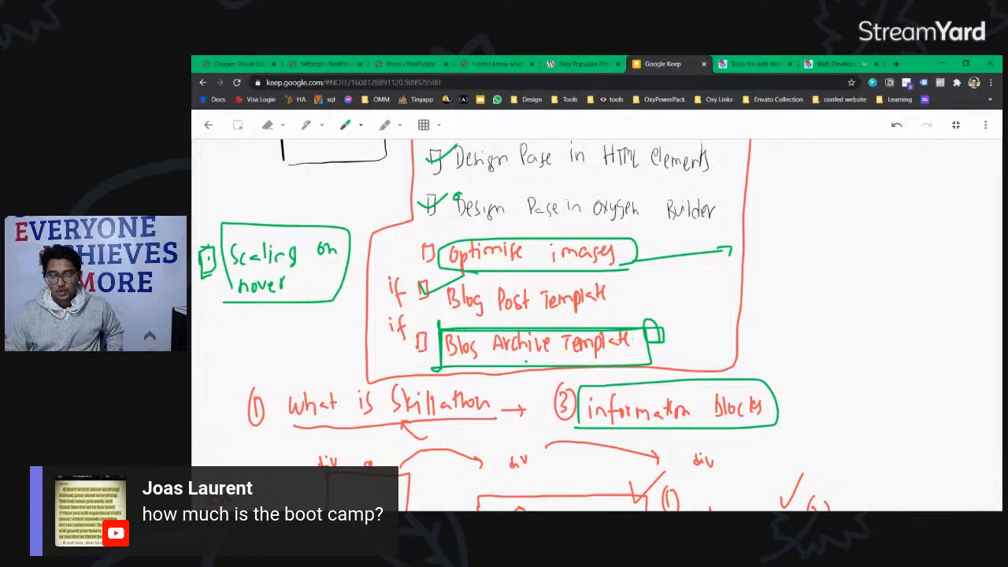
Step: Scroll through the remaining Keep checklist items, then view the blogs under tools listing
{"action": "scroll", "coordinate": [514, 356], "scroll_direction": "down", "scroll_amount": 2}
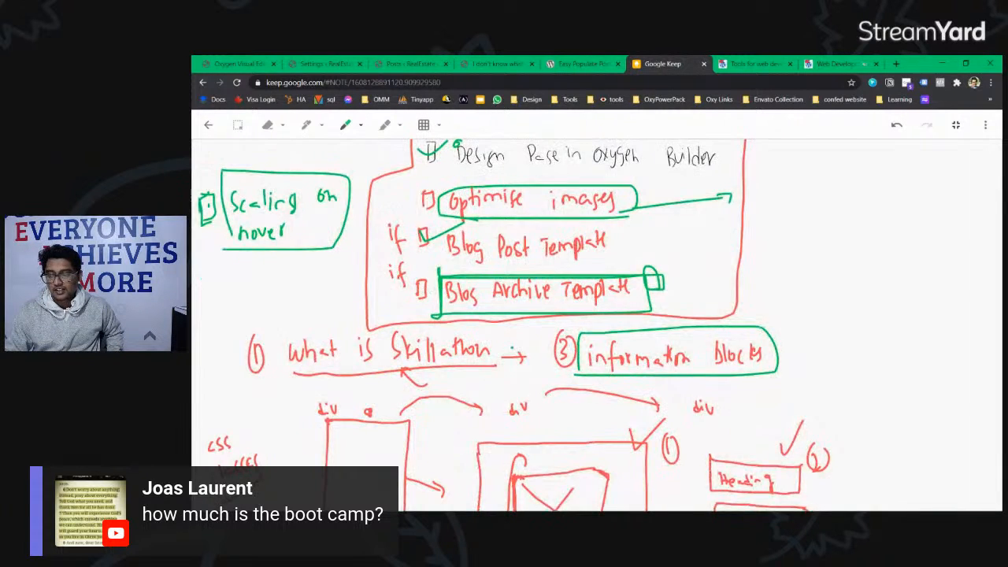
{"action": "scroll", "coordinate": [513, 355], "scroll_direction": "up", "scroll_amount": 2}
{"action": "scroll", "coordinate": [514, 356], "scroll_direction": "down", "scroll_amount": 3}
{"action": "scroll", "coordinate": [512, 347], "scroll_direction": "up", "scroll_amount": 2}
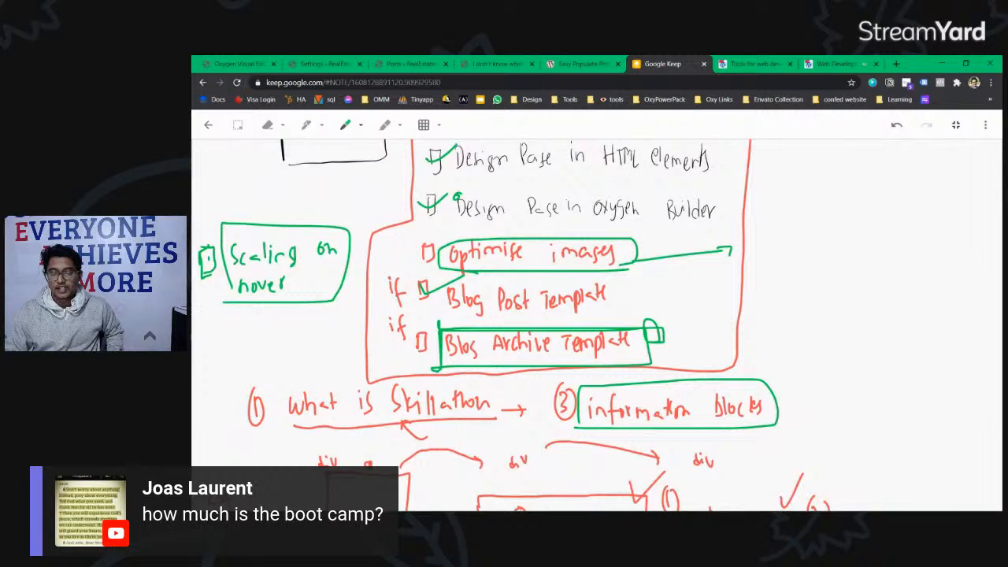
{"action": "scroll", "coordinate": [512, 347], "scroll_direction": "up", "scroll_amount": 1}
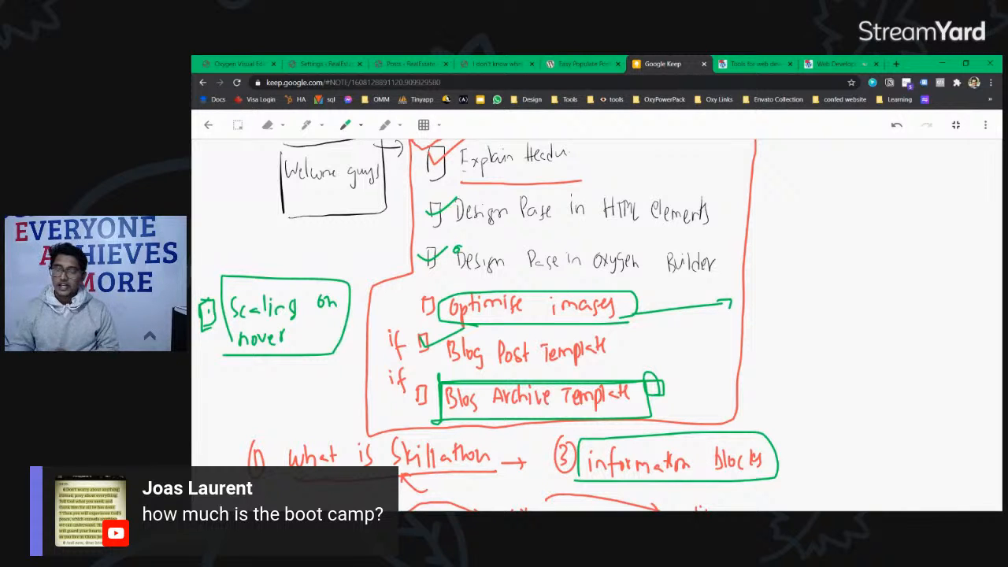
{"action": "left_click", "coordinate": [748, 71]}
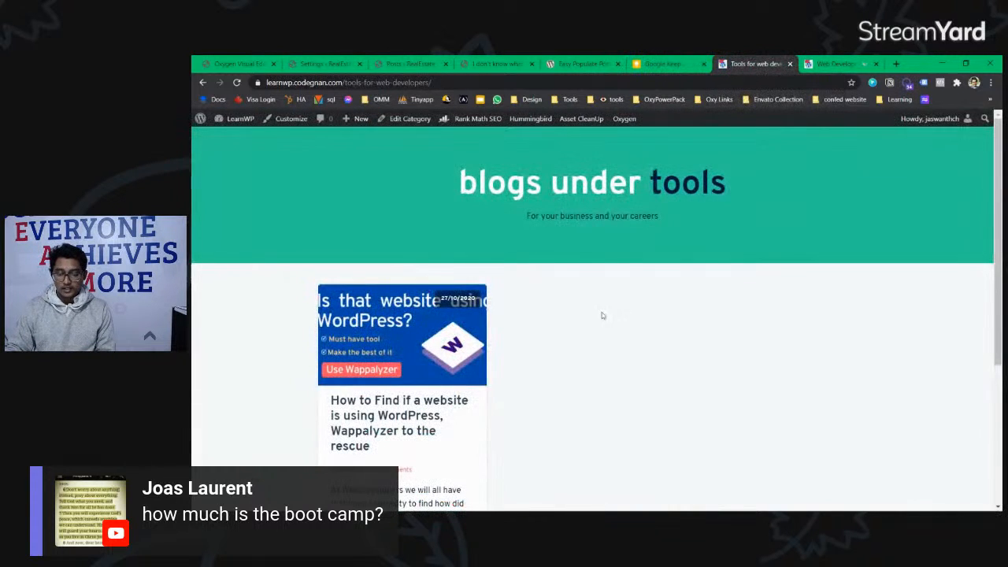
Step: Return to the LearnWP bootcamp landing page and bring its Awesome highlights list into view
{"action": "left_click", "coordinate": [834, 63]}
{"action": "scroll", "coordinate": [629, 271], "scroll_direction": "down", "scroll_amount": 5}
{"action": "scroll", "coordinate": [629, 271], "scroll_direction": "down", "scroll_amount": 5}
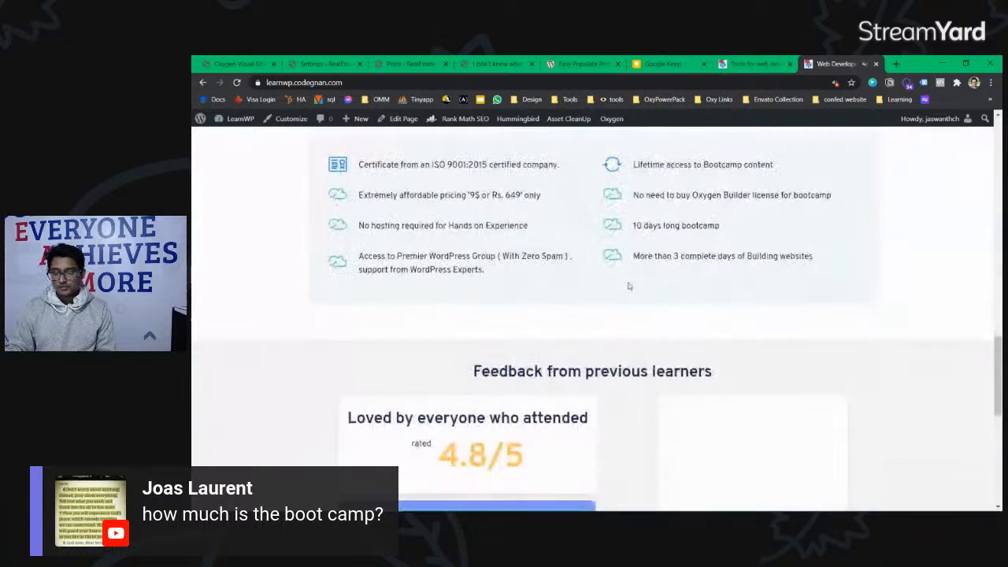
{"action": "scroll", "coordinate": [412, 269], "scroll_direction": "up", "scroll_amount": 2}
Step: Highlight the highlights list, then the ISO 9001:2015 certificate and lifetime access perk lines
{"action": "left_click_drag", "start_coordinate": [388, 280], "coordinate": [839, 376]}
{"action": "left_click", "coordinate": [853, 381]}
{"action": "left_click_drag", "start_coordinate": [359, 270], "coordinate": [793, 272]}
{"action": "left_click", "coordinate": [543, 270]}
{"action": "left_click", "coordinate": [377, 270]}
{"action": "left_click", "coordinate": [591, 275]}
{"action": "left_click", "coordinate": [793, 273]}
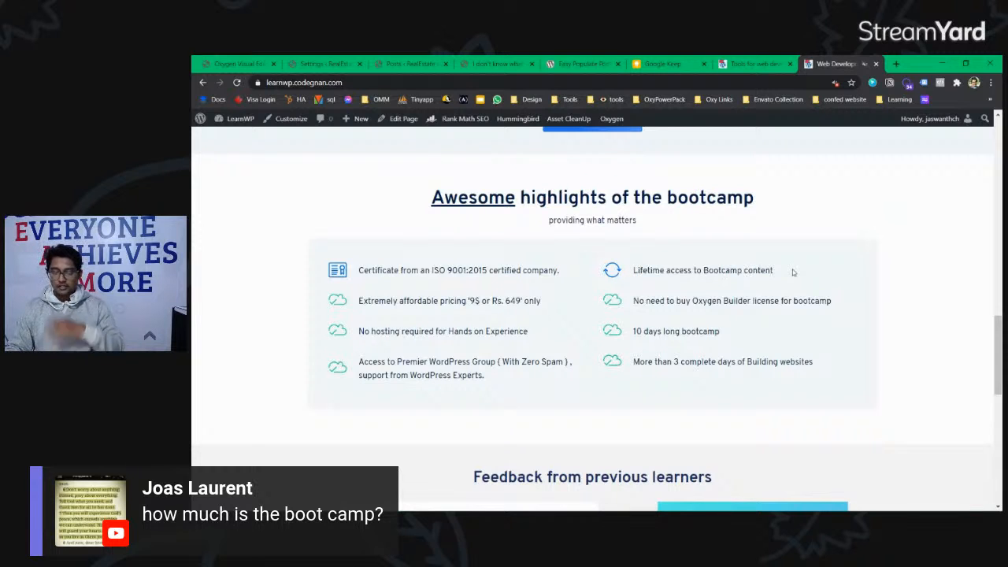
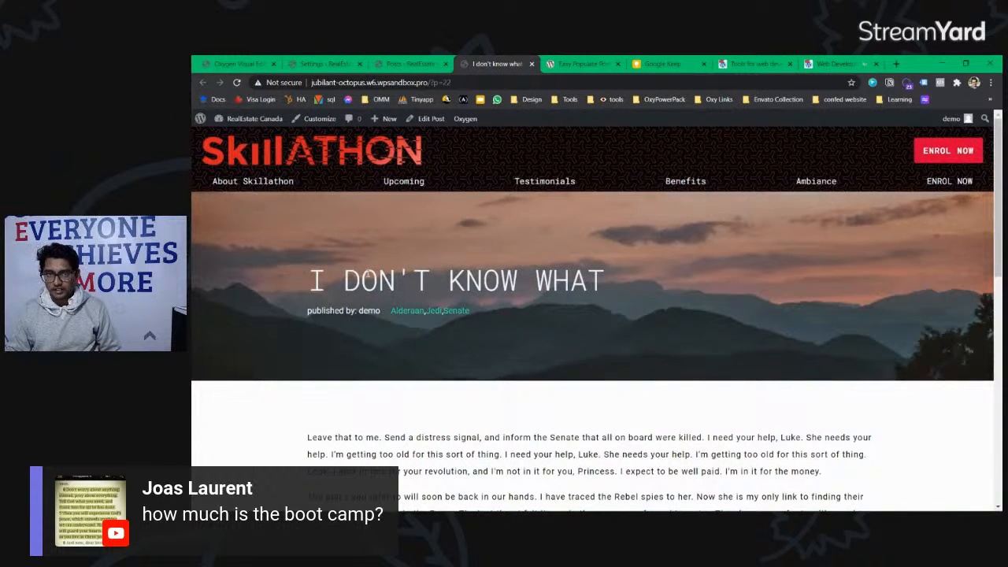
Step: Review the live 'I DON'T KNOW WHAT' post, then return to the Settings - RealEstate tab
{"action": "double_click", "coordinate": [592, 282]}
{"action": "left_click", "coordinate": [592, 282]}
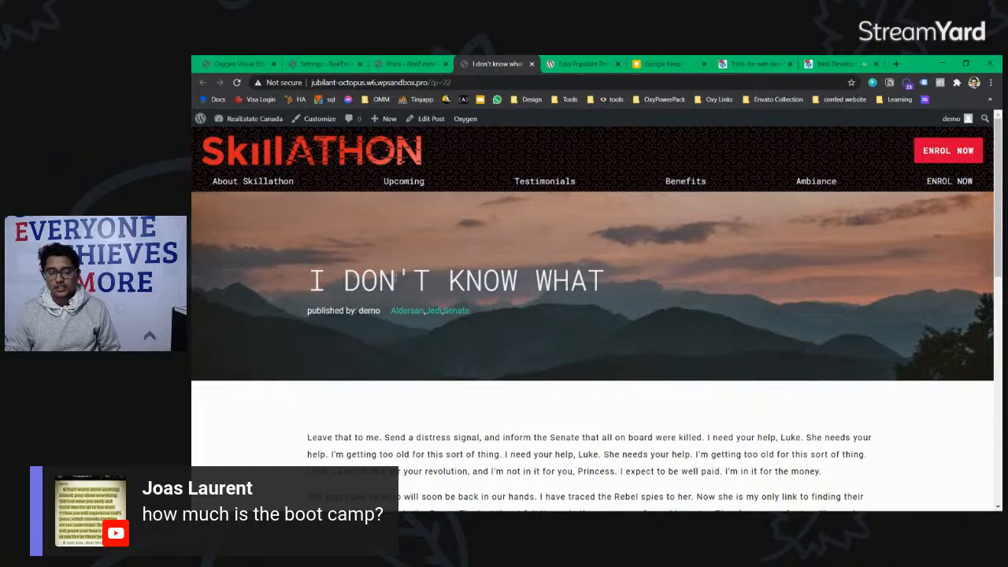
{"action": "scroll", "coordinate": [573, 313], "scroll_direction": "down", "scroll_amount": 10}
{"action": "scroll", "coordinate": [574, 313], "scroll_direction": "up", "scroll_amount": 8}
{"action": "scroll", "coordinate": [573, 313], "scroll_direction": "up", "scroll_amount": 2}
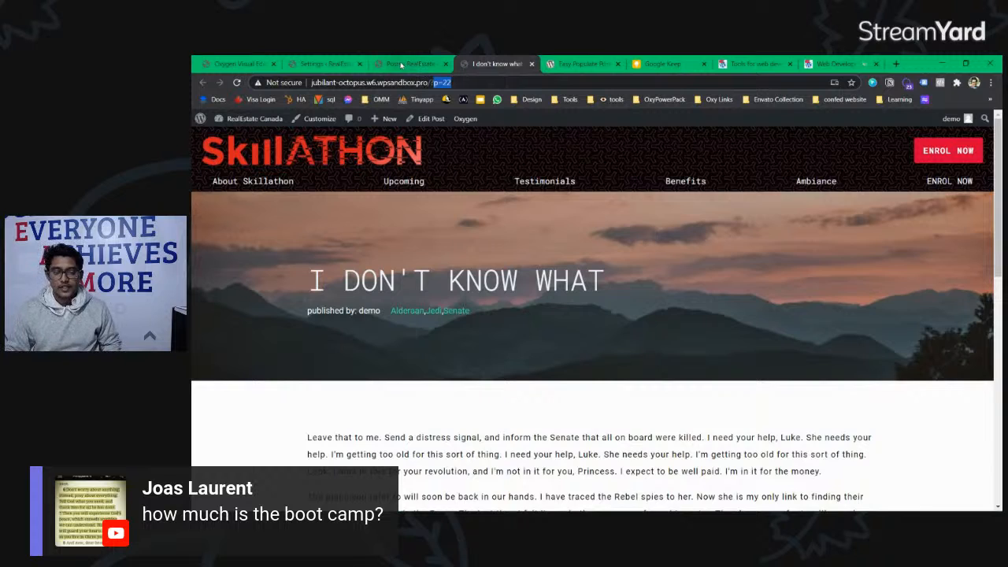
{"action": "left_click", "coordinate": [324, 63]}
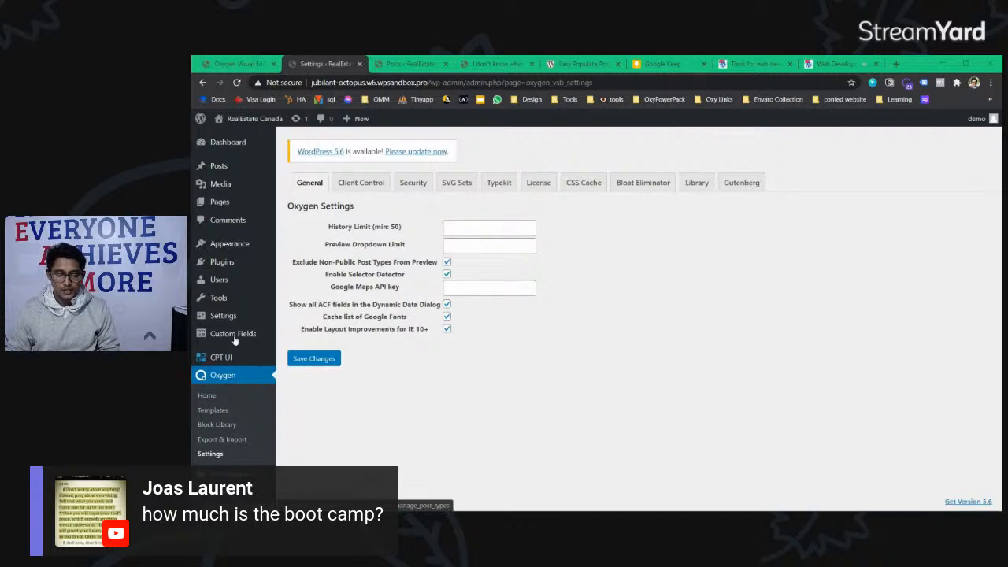
Step: In Reading Settings, set the static homepage to Home Page, save, and dismiss the notice
{"action": "mouse_move", "coordinate": [247, 252]}
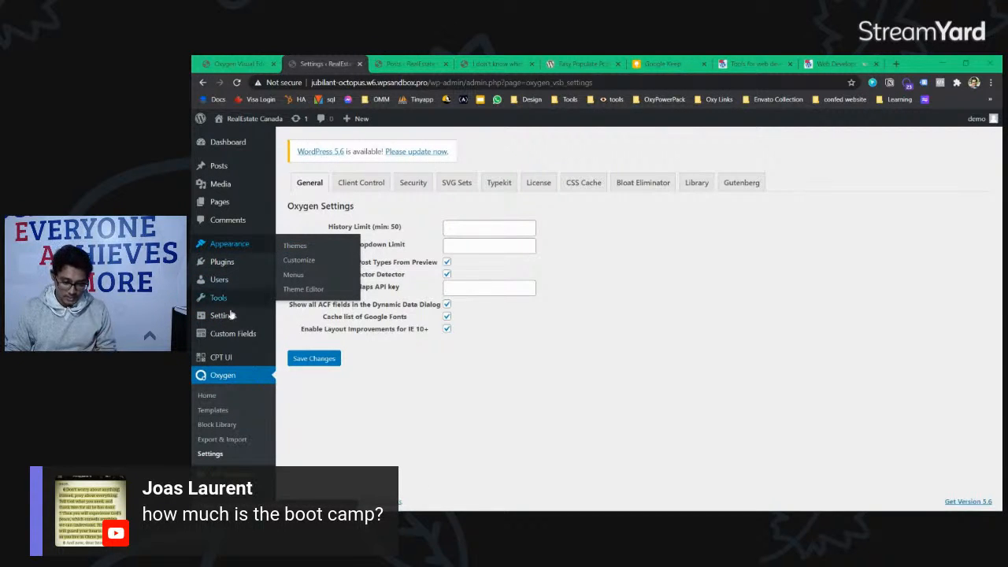
{"action": "mouse_move", "coordinate": [232, 322]}
{"action": "left_click", "coordinate": [313, 347]}
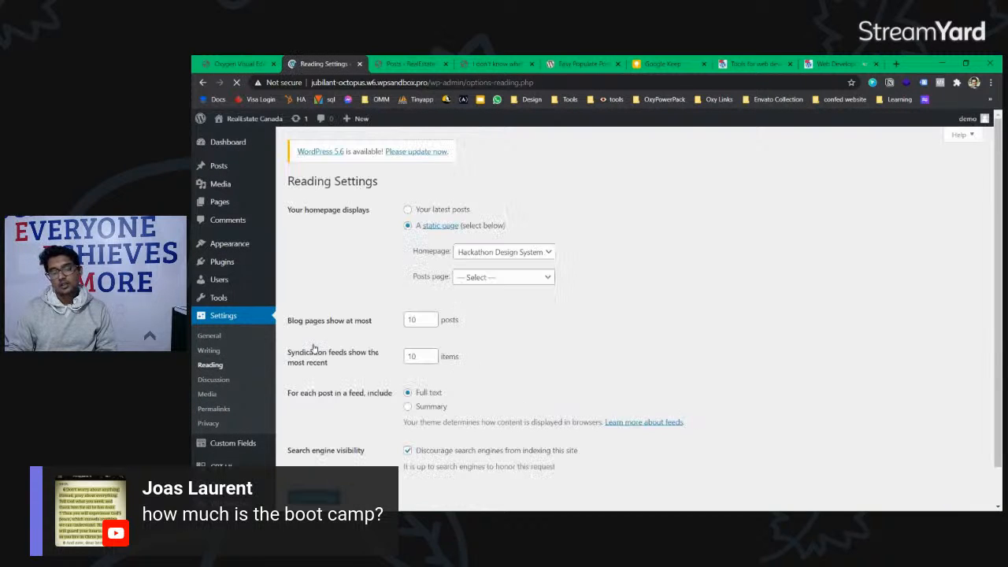
{"action": "left_click", "coordinate": [517, 253]}
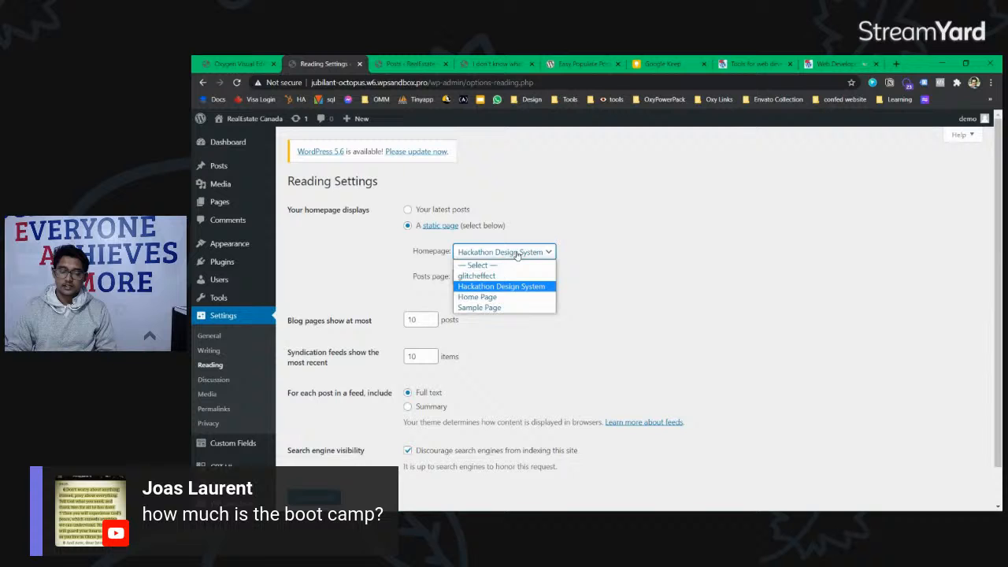
{"action": "left_click", "coordinate": [508, 298]}
{"action": "left_click", "coordinate": [490, 252]}
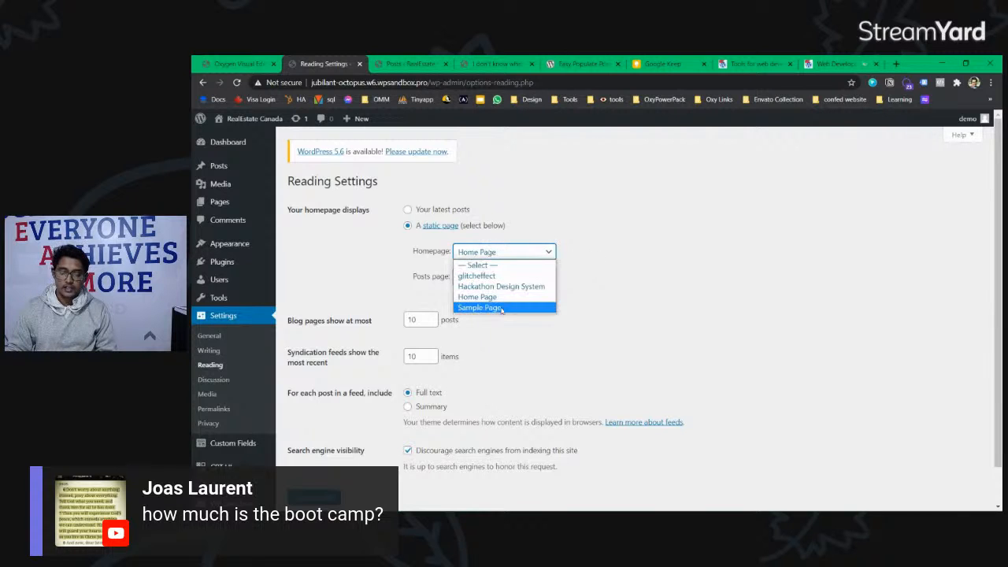
{"action": "left_click", "coordinate": [499, 299]}
{"action": "scroll", "coordinate": [488, 315], "scroll_direction": "down", "scroll_amount": 1}
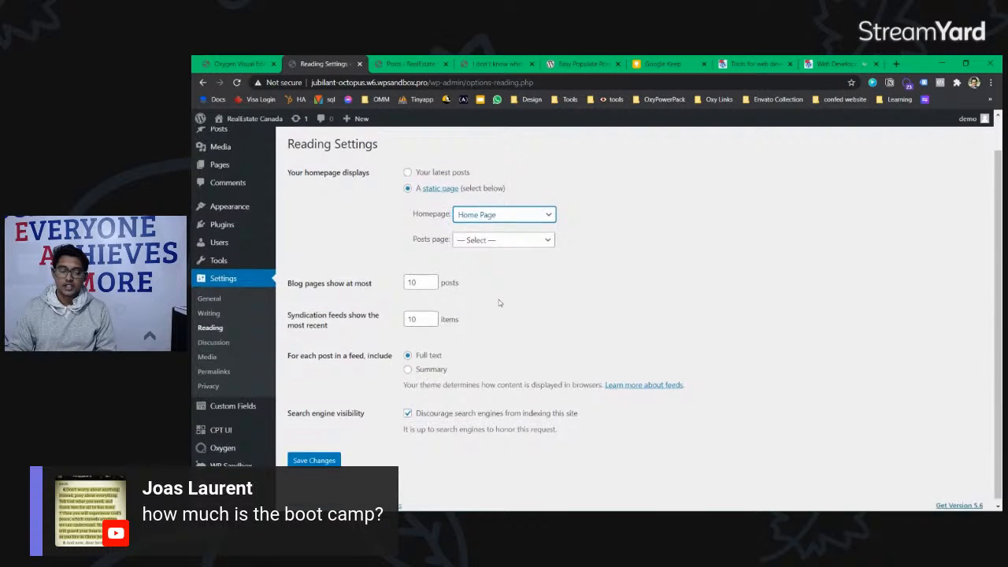
{"action": "left_click", "coordinate": [315, 456]}
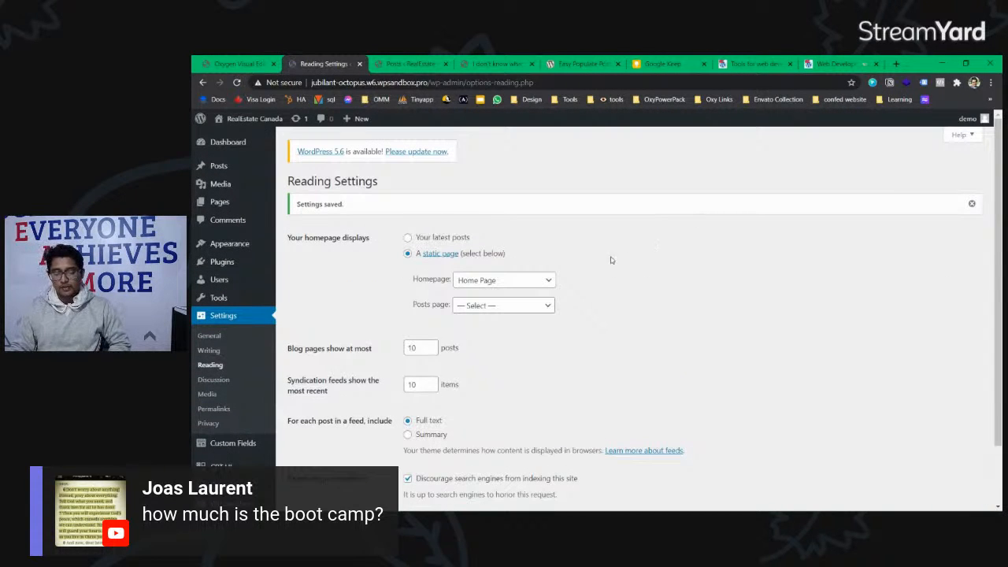
{"action": "left_click", "coordinate": [971, 203]}
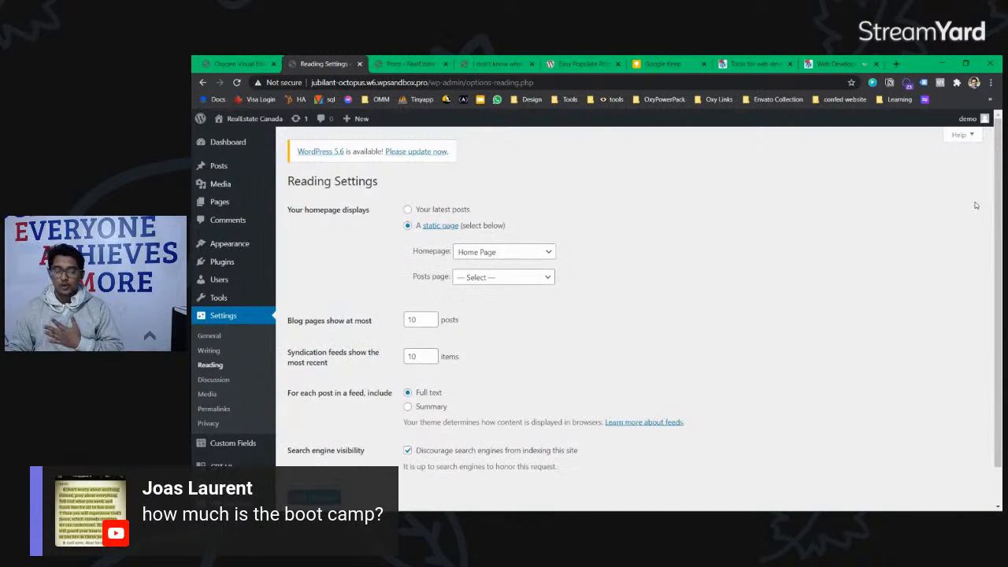
{"action": "mouse_move", "coordinate": [245, 250]}
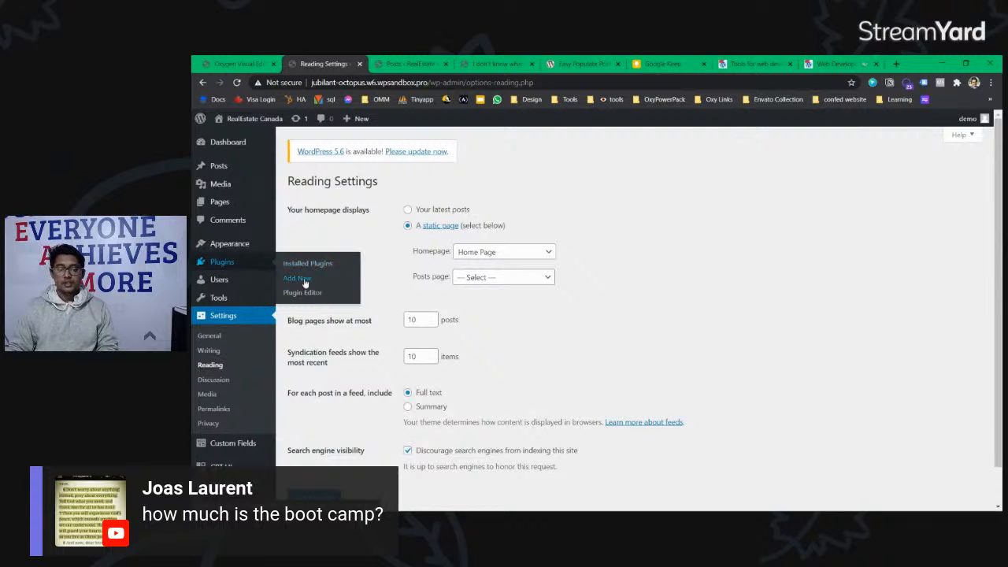
Step: Go to the Add New Plugins page and ready its plugin search field
{"action": "left_click", "coordinate": [298, 278]}
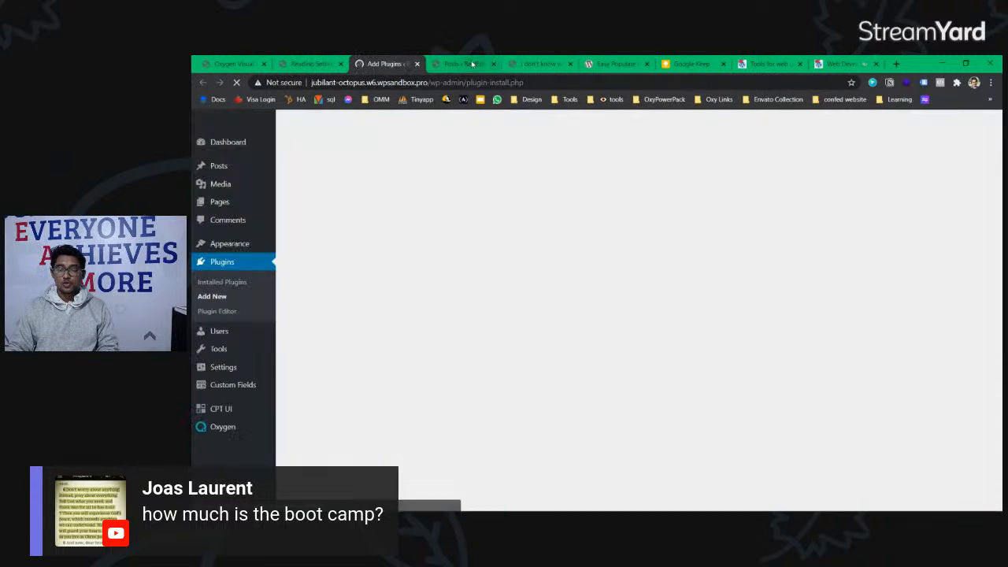
{"action": "left_click", "coordinate": [307, 64]}
{"action": "left_click", "coordinate": [461, 64]}
{"action": "left_click", "coordinate": [386, 64]}
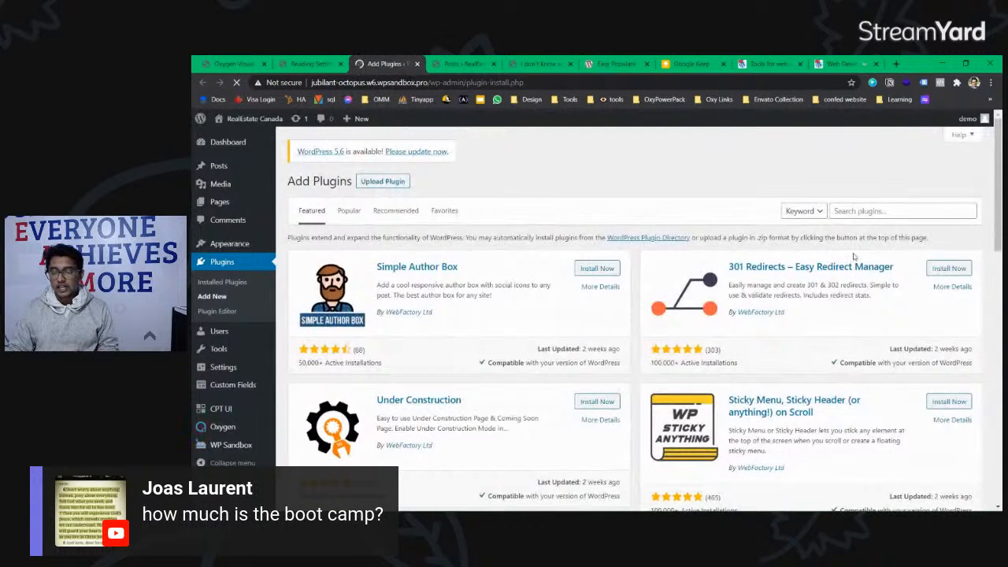
{"action": "left_click", "coordinate": [869, 211]}
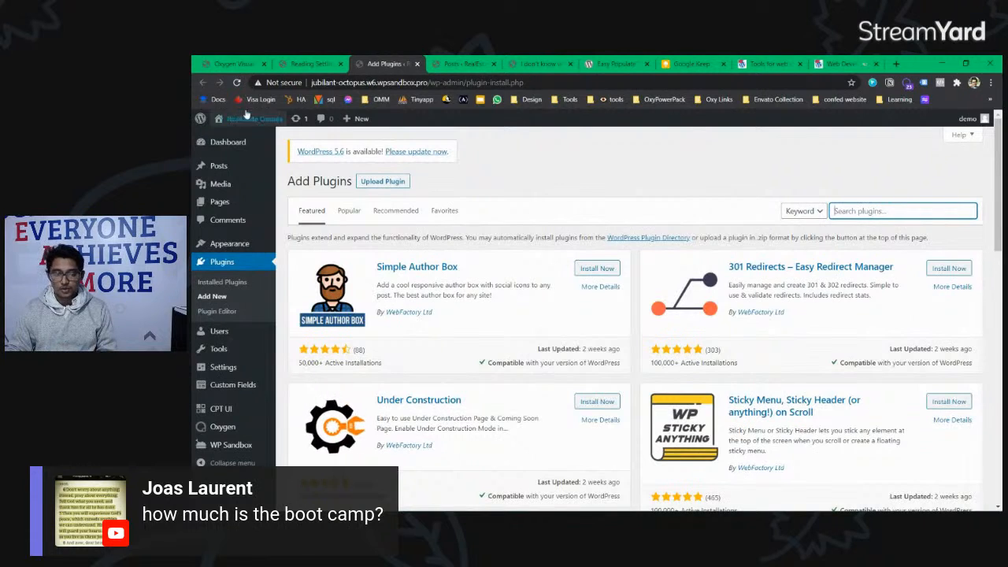
{"action": "left_click_drag", "start_coordinate": [312, 83], "coordinate": [378, 83]}
{"action": "left_click", "coordinate": [514, 83]}
{"action": "left_click", "coordinate": [884, 208]}
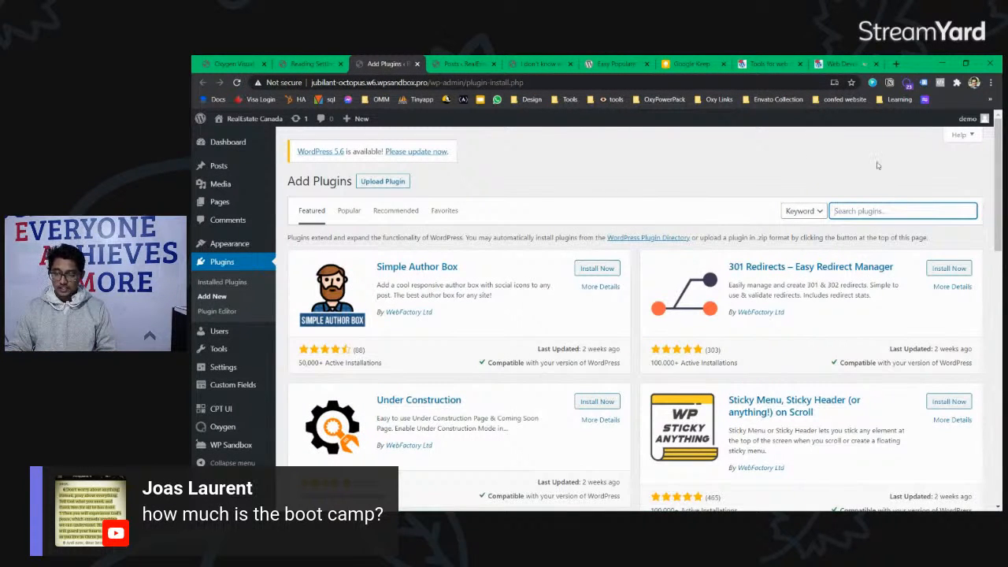
Step: Search 'all in one wp', then install and activate All-in-One WP Migration
{"action": "type", "text": "all in"}
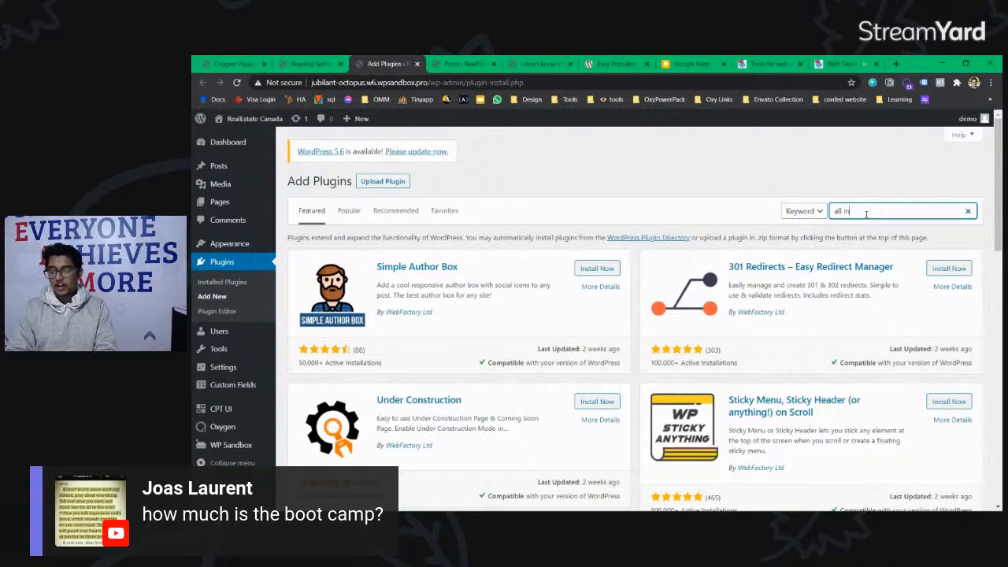
{"action": "type", "text": " one wp migrat"}
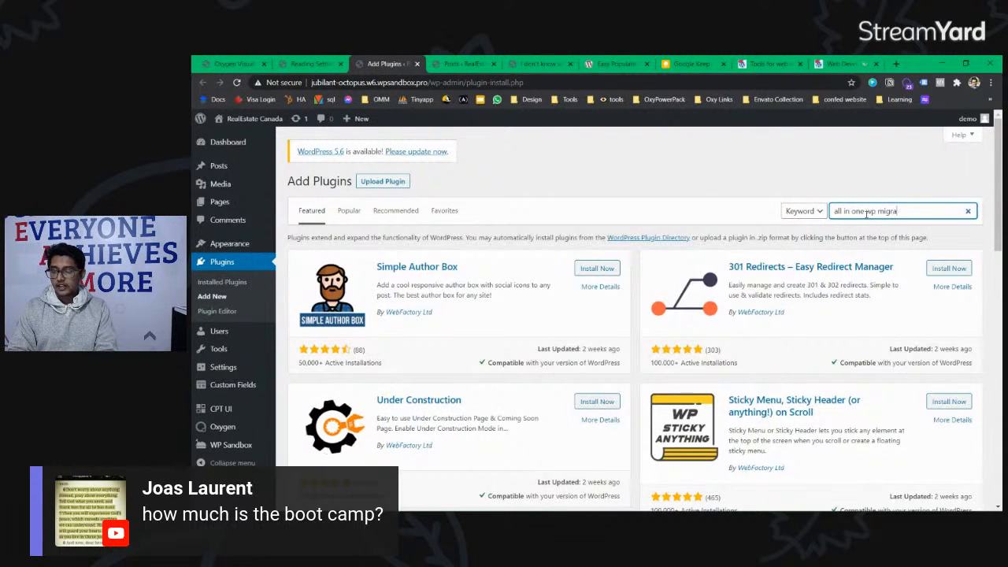
{"action": "key", "text": "BackSpace"}
{"action": "key", "text": "BackSpace"}
{"action": "key", "text": "BackSpace"}
{"action": "key", "text": "BackSpace"}
{"action": "key", "text": "BackSpace"}
{"action": "key", "text": "BackSpace"}
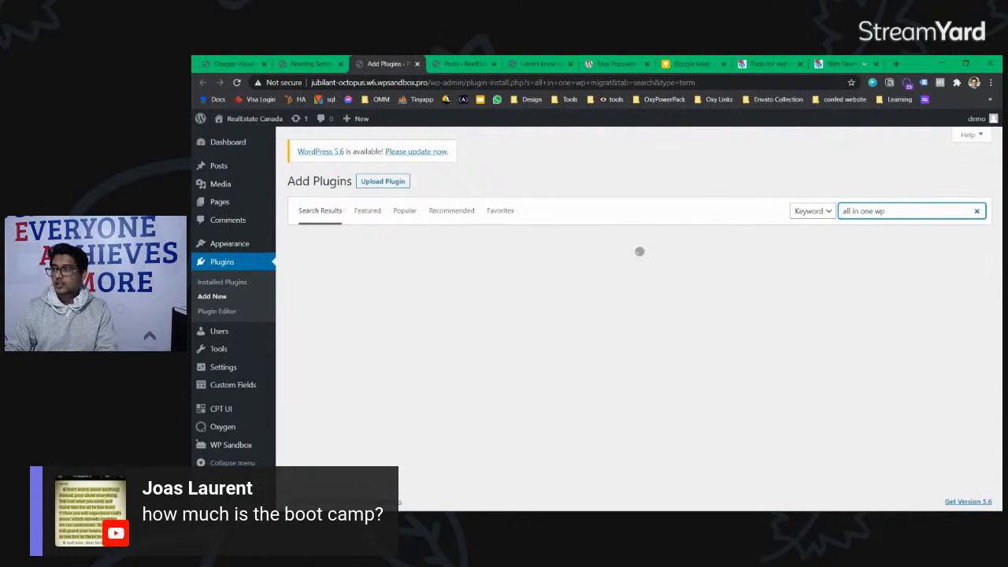
{"action": "key", "text": "alt+Tab"}
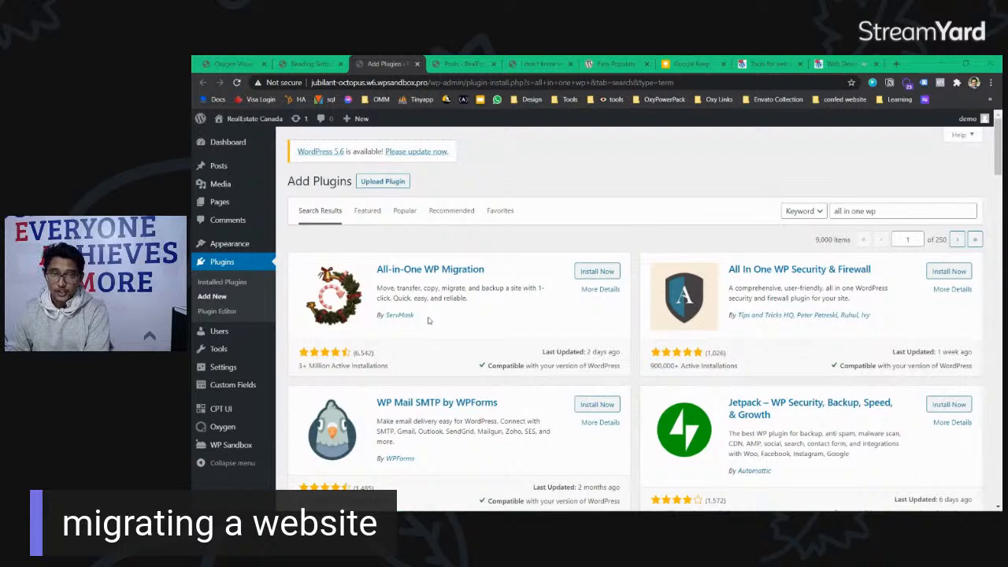
{"action": "left_click_drag", "start_coordinate": [347, 294], "coordinate": [325, 302]}
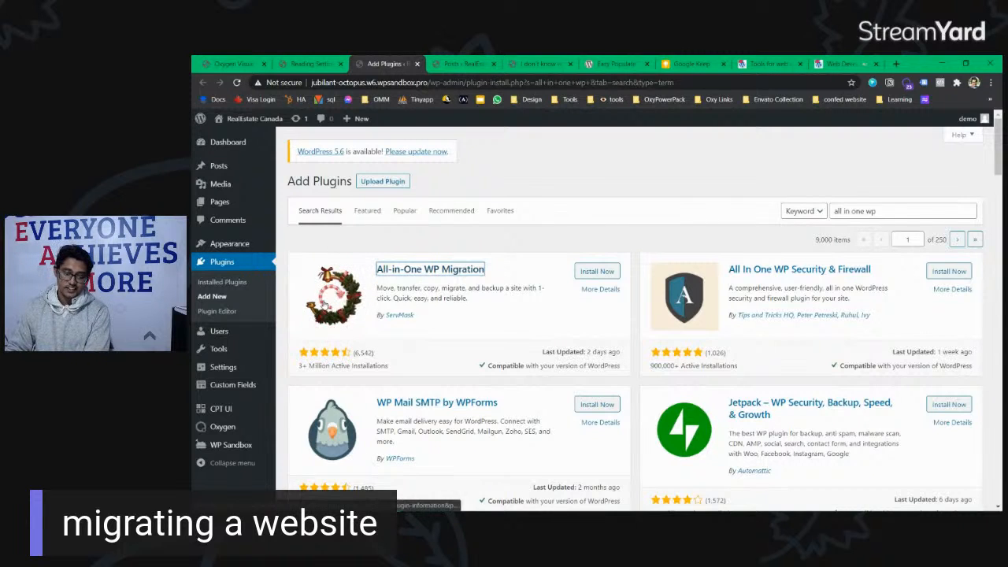
{"action": "left_click", "coordinate": [596, 272]}
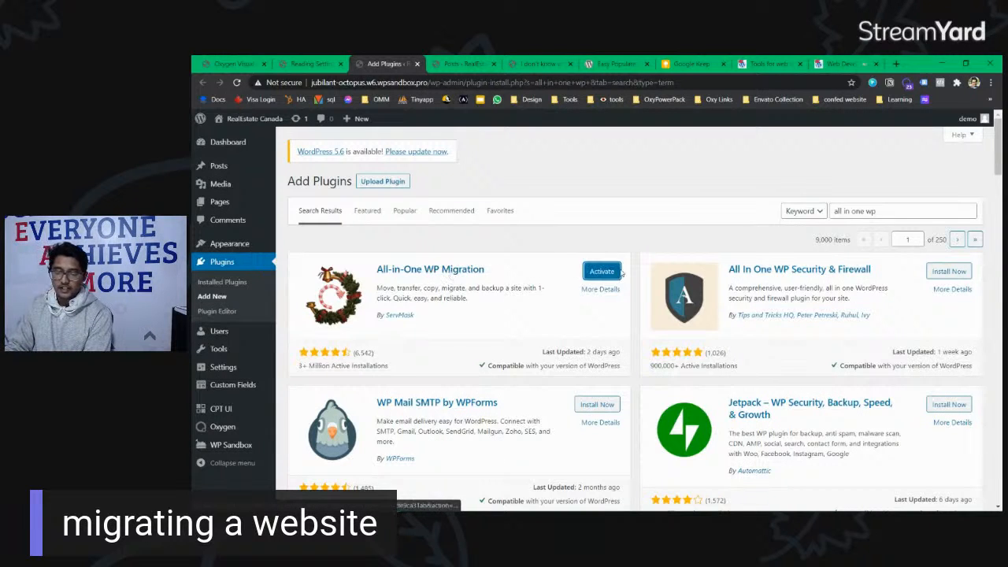
{"action": "left_click", "coordinate": [619, 274]}
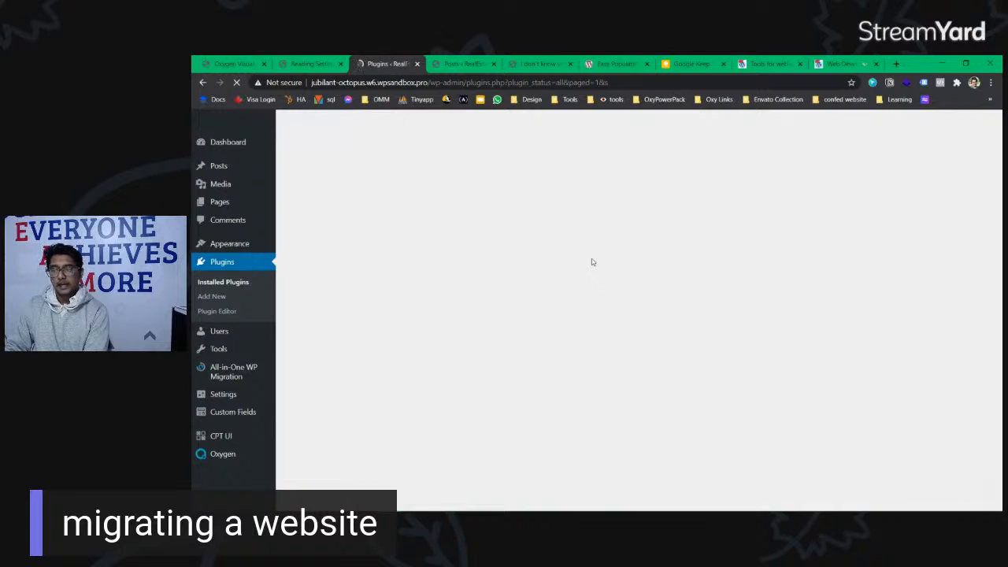
Step: Deactivate Easy Populate Posts through the Deactivate bulk action
{"action": "scroll", "coordinate": [474, 279], "scroll_direction": "down", "scroll_amount": 4}
{"action": "scroll", "coordinate": [464, 268], "scroll_direction": "down", "scroll_amount": 5}
{"action": "left_click_drag", "start_coordinate": [379, 240], "coordinate": [432, 240]}
{"action": "left_click", "coordinate": [433, 240]}
{"action": "left_click", "coordinate": [299, 241]}
{"action": "left_click", "coordinate": [299, 288]}
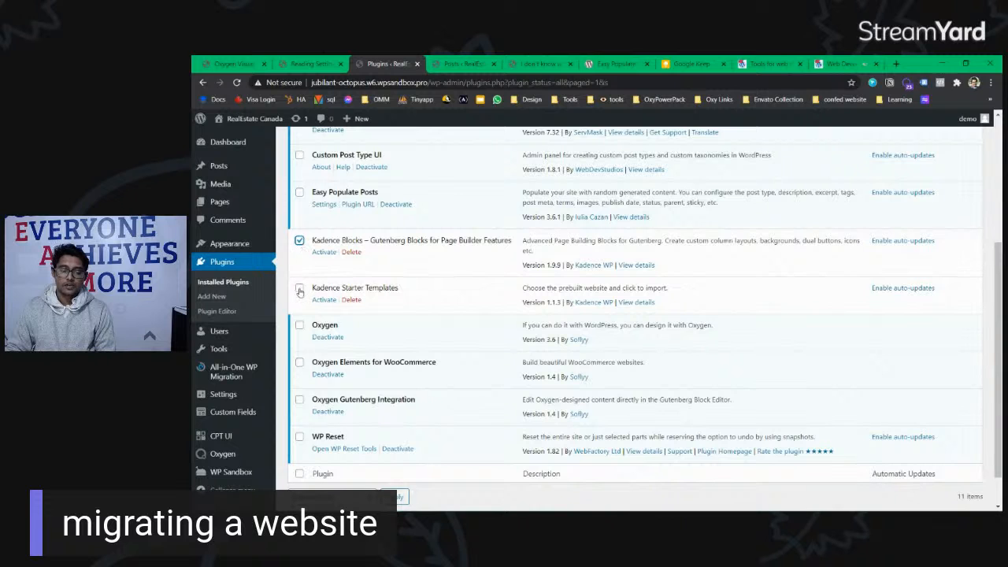
{"action": "scroll", "coordinate": [330, 299], "scroll_direction": "down", "scroll_amount": 1}
{"action": "scroll", "coordinate": [351, 314], "scroll_direction": "up", "scroll_amount": 1}
{"action": "scroll", "coordinate": [375, 267], "scroll_direction": "up", "scroll_amount": 2}
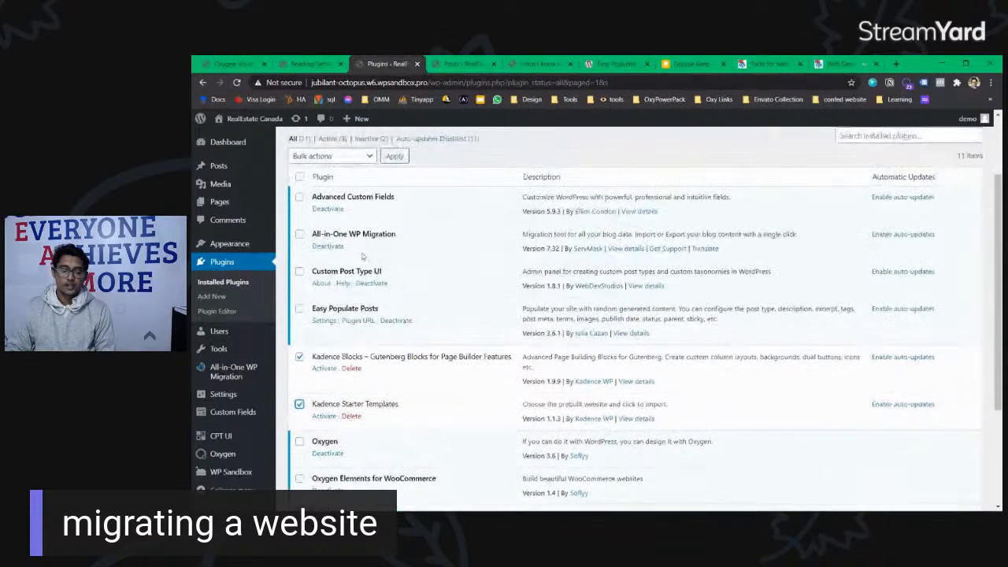
{"action": "left_click", "coordinate": [300, 309]}
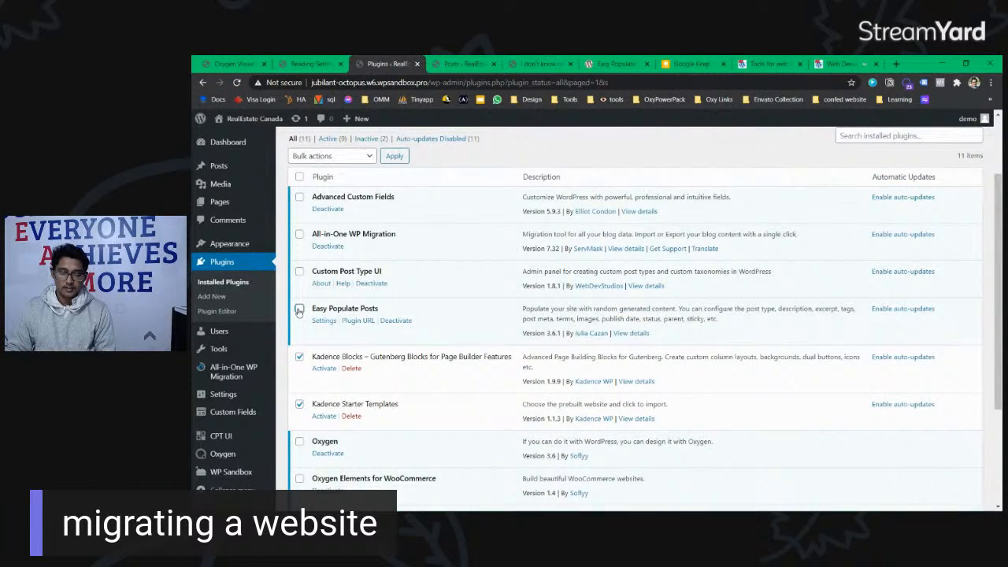
{"action": "scroll", "coordinate": [370, 234], "scroll_direction": "down", "scroll_amount": 3}
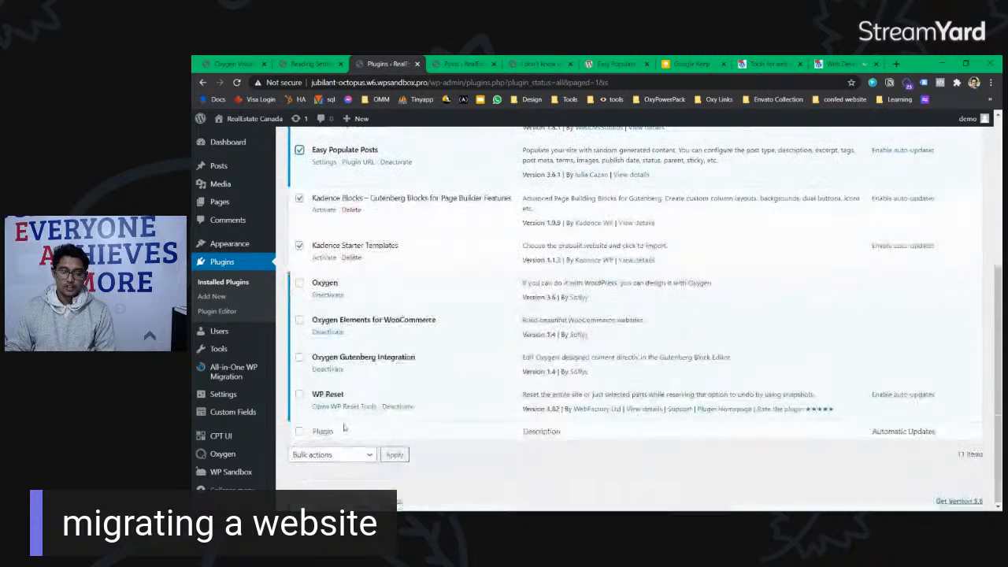
{"action": "left_click", "coordinate": [331, 455]}
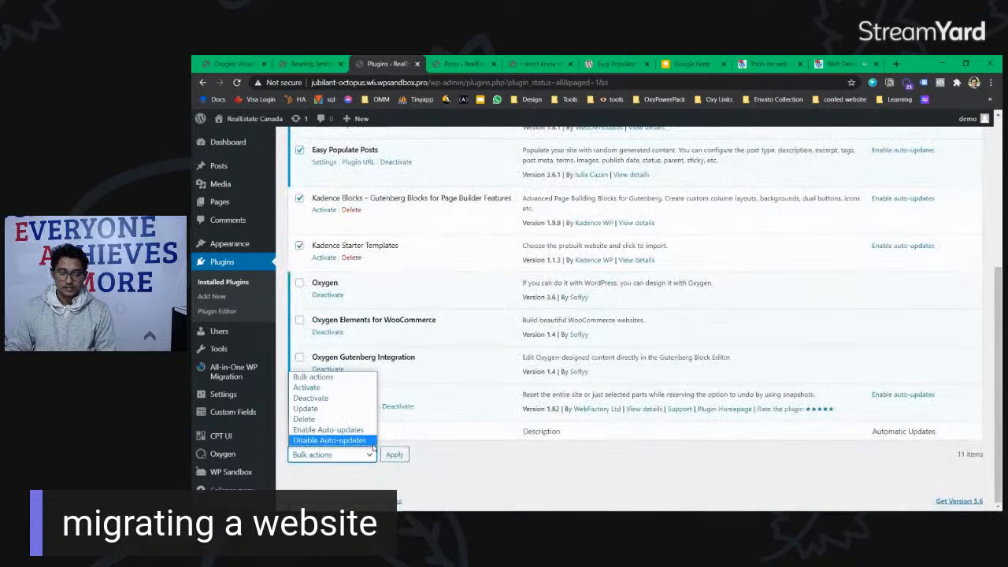
{"action": "left_click", "coordinate": [329, 399]}
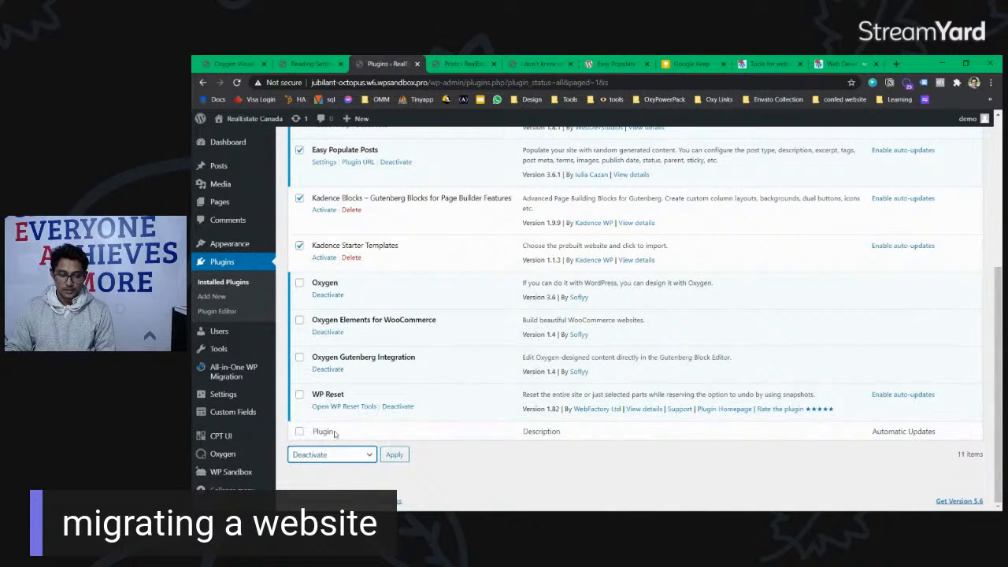
{"action": "left_click", "coordinate": [393, 456]}
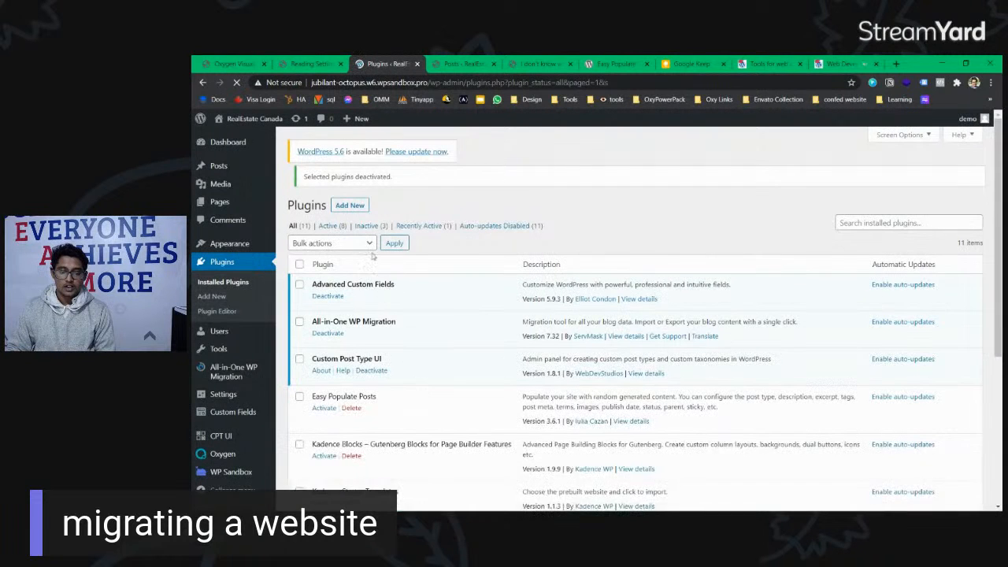
Step: Delete all three inactive plugins: Easy Populate Posts, Kadence Blocks and Kadence Starter Templates
{"action": "left_click", "coordinate": [368, 234]}
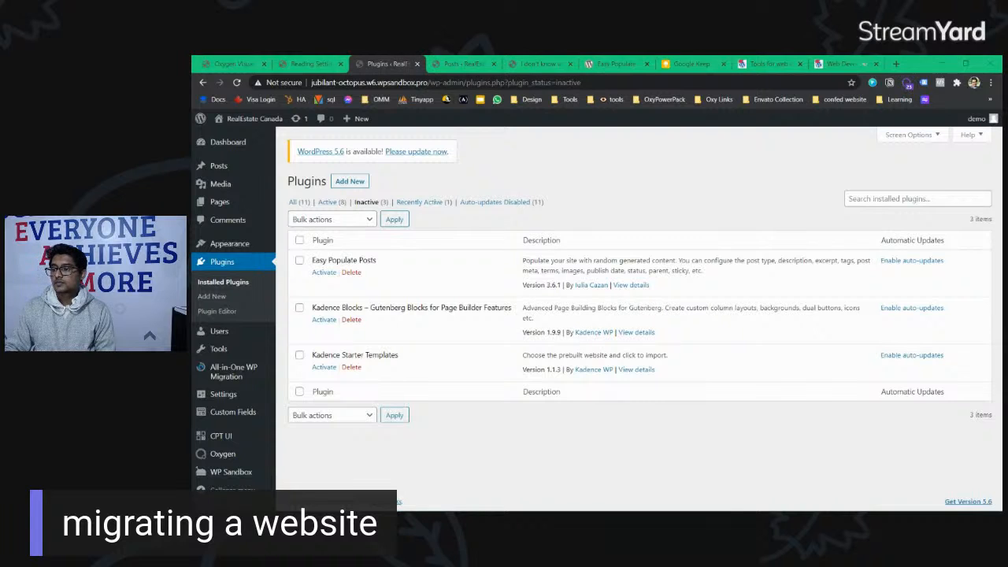
{"action": "left_click", "coordinate": [299, 240]}
{"action": "left_click", "coordinate": [331, 219]}
{"action": "left_click", "coordinate": [307, 263]}
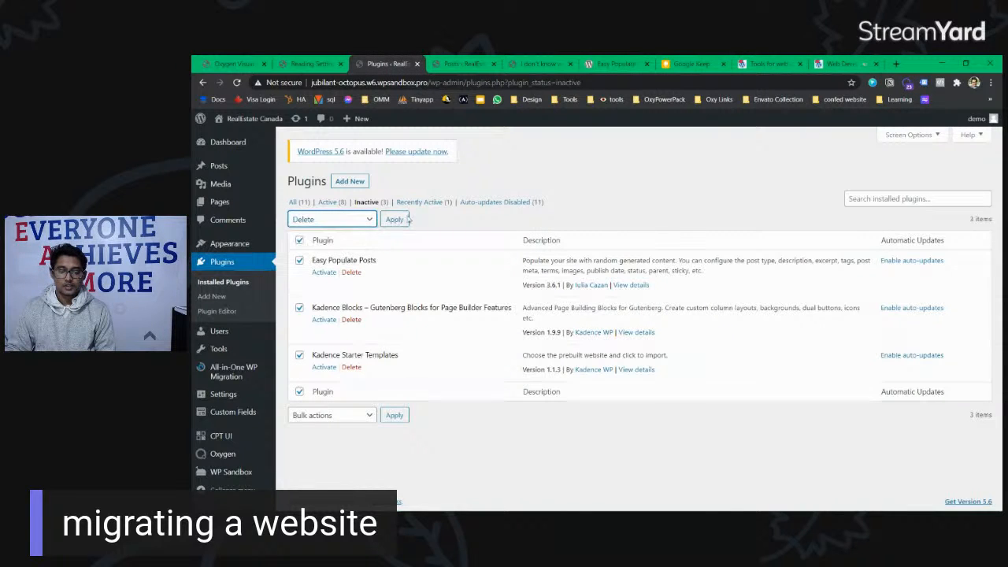
{"action": "left_click", "coordinate": [393, 219]}
{"action": "left_click", "coordinate": [644, 152]}
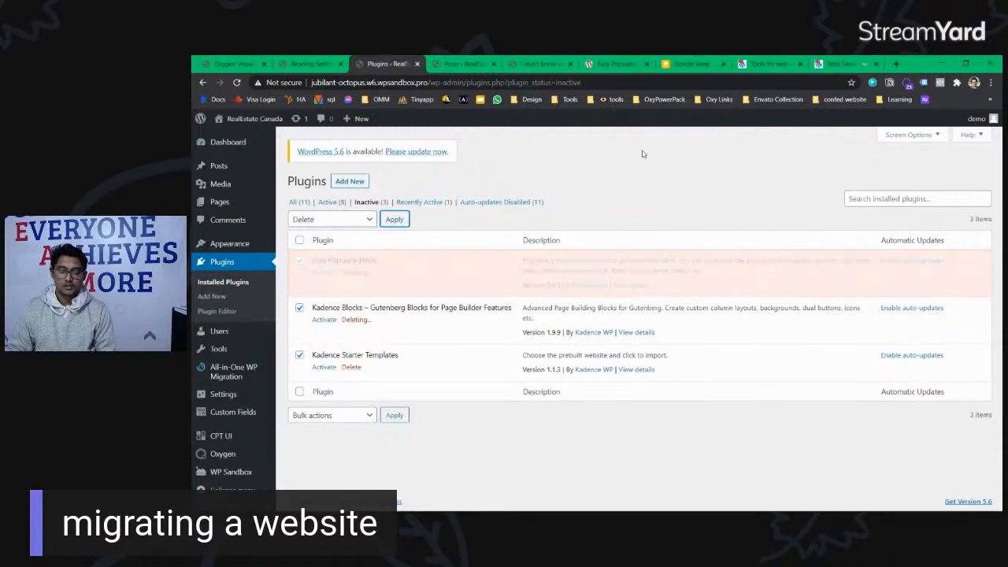
{"action": "mouse_move", "coordinate": [230, 365]}
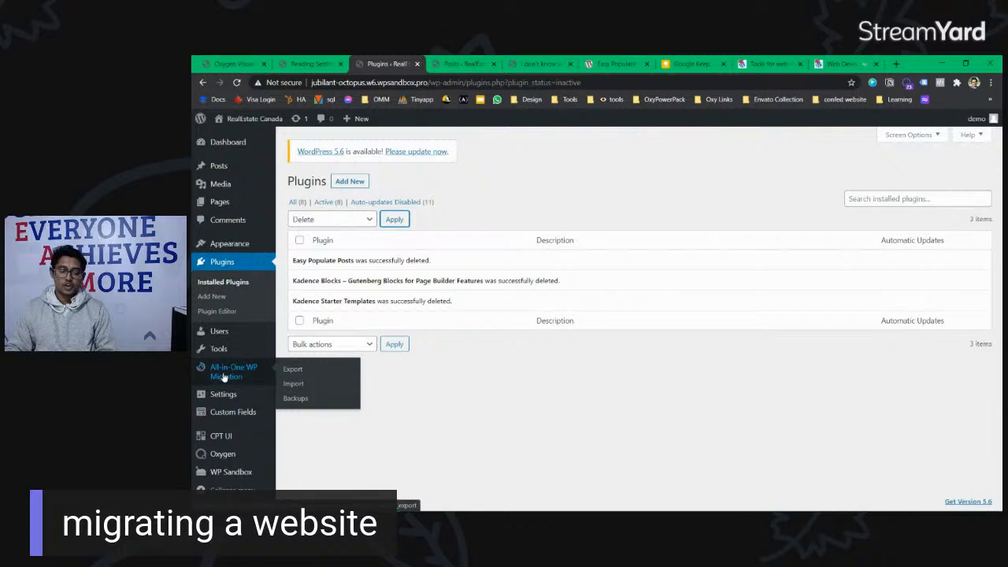
Step: Export the entire site to a File and start downloading the 55 MB backup
{"action": "left_click", "coordinate": [234, 377]}
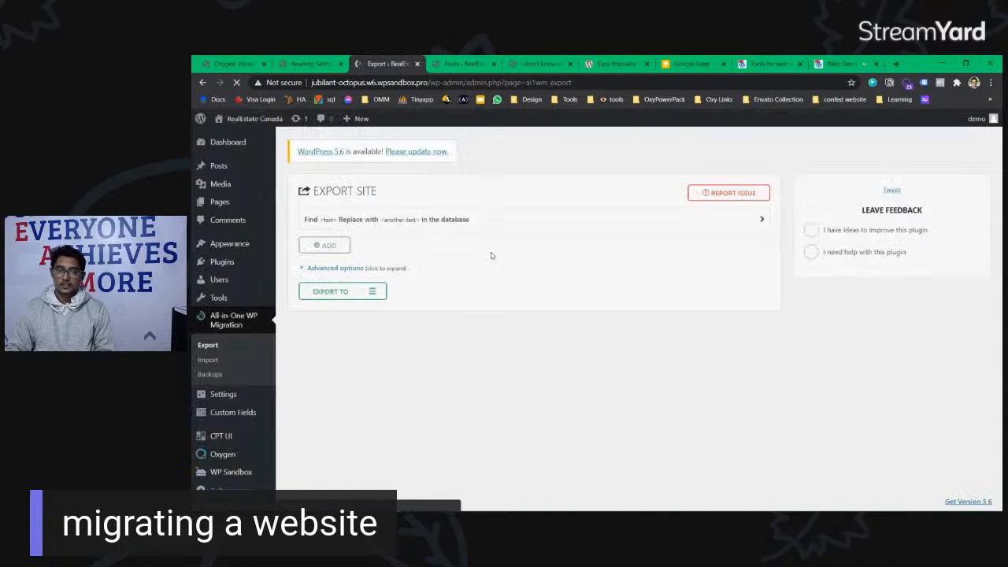
{"action": "left_click", "coordinate": [337, 291]}
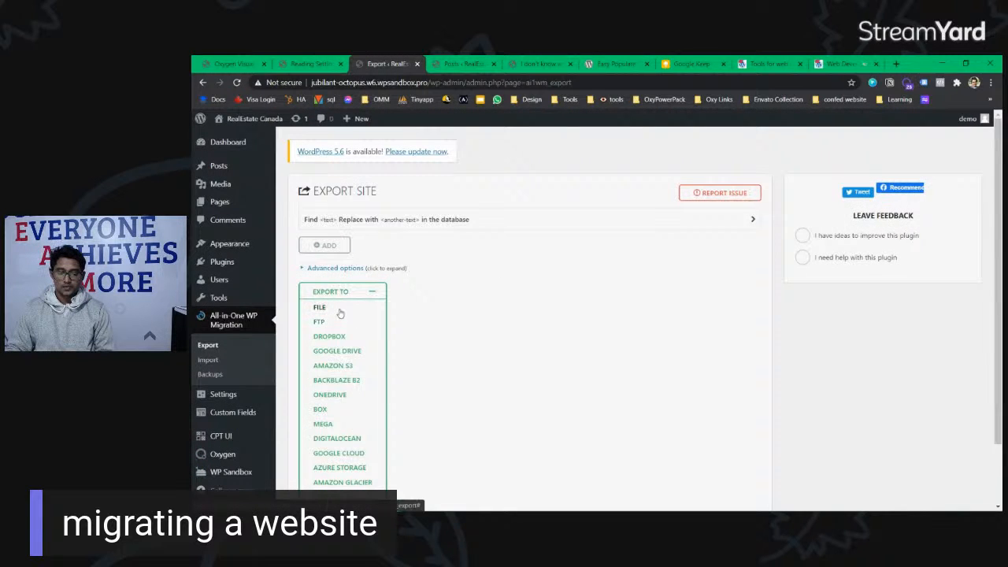
{"action": "scroll", "coordinate": [340, 313], "scroll_direction": "down", "scroll_amount": 1}
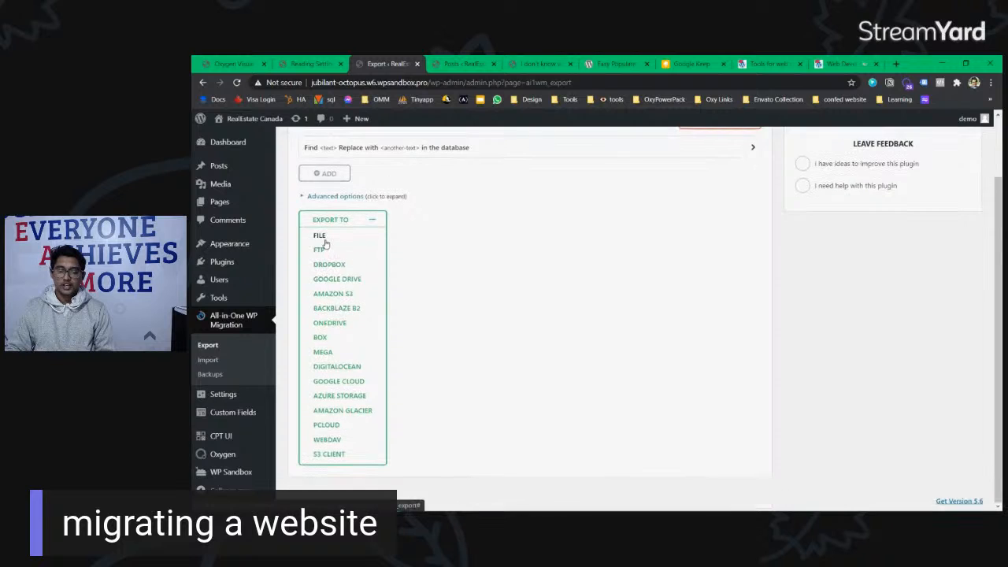
{"action": "left_click", "coordinate": [320, 236]}
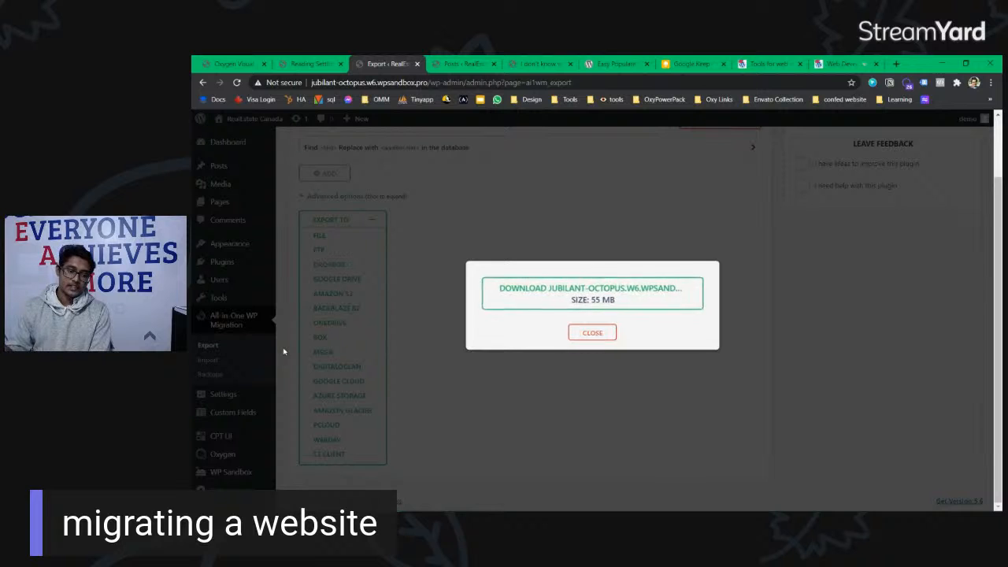
{"action": "left_click", "coordinate": [600, 302]}
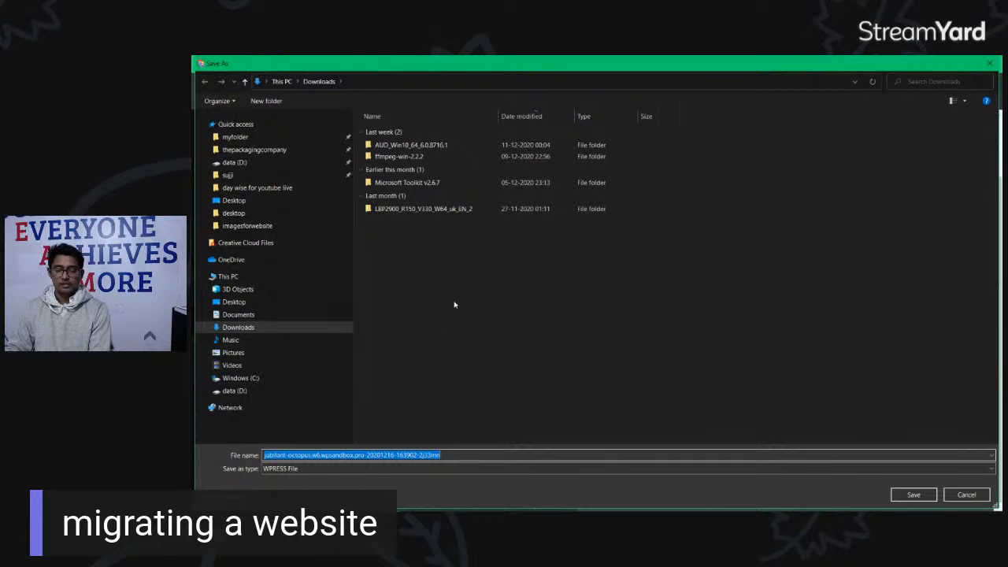
Step: Save the .wpress backup to the Downloads folder and close the export dialog
{"action": "left_click", "coordinate": [912, 496]}
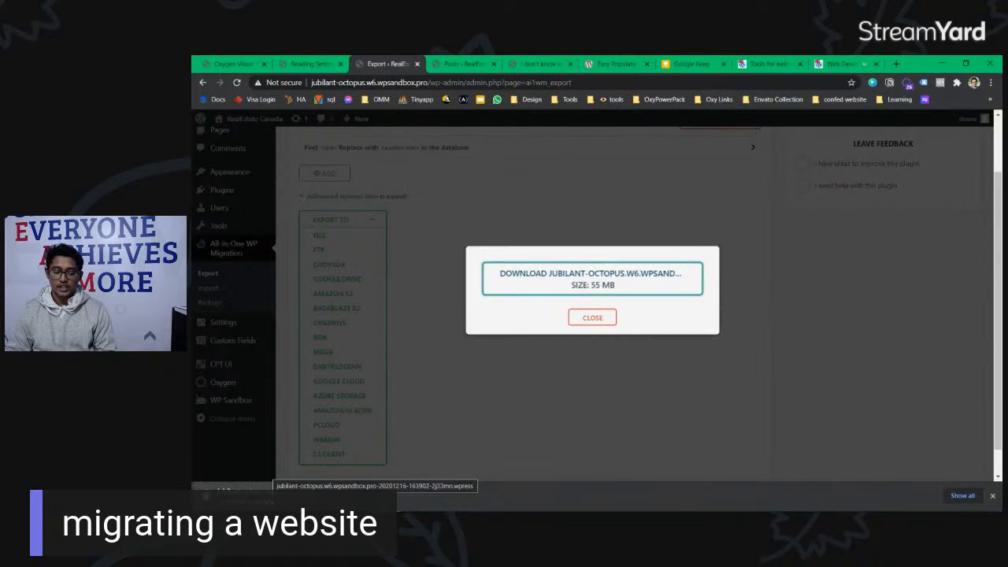
{"action": "left_click", "coordinate": [592, 317]}
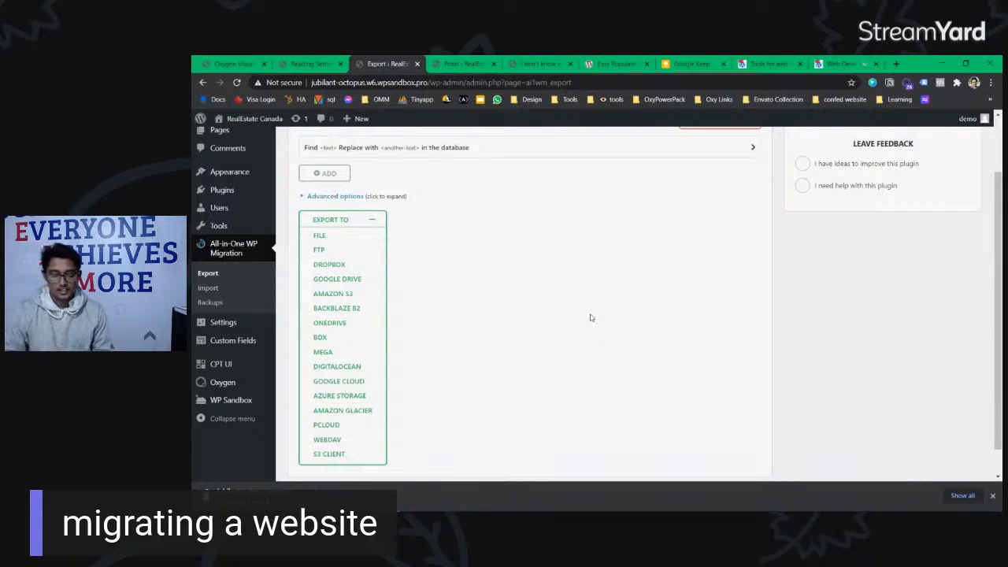
{"action": "key", "text": "ctrl+j"}
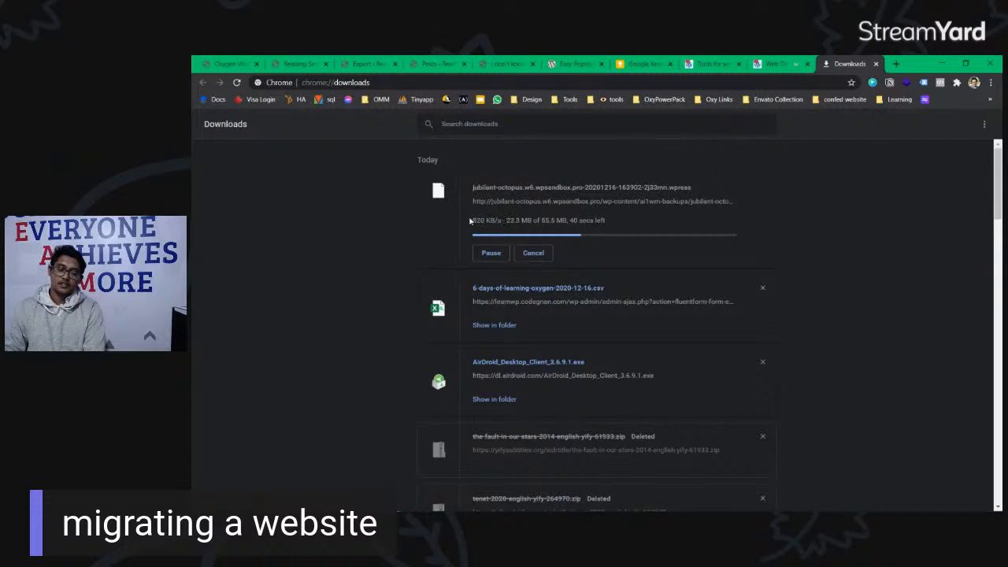
Step: While the backup downloads, close the Web Development Bootcamp, Tools and Google Keep tabs
{"action": "left_click_drag", "start_coordinate": [473, 221], "coordinate": [494, 221]}
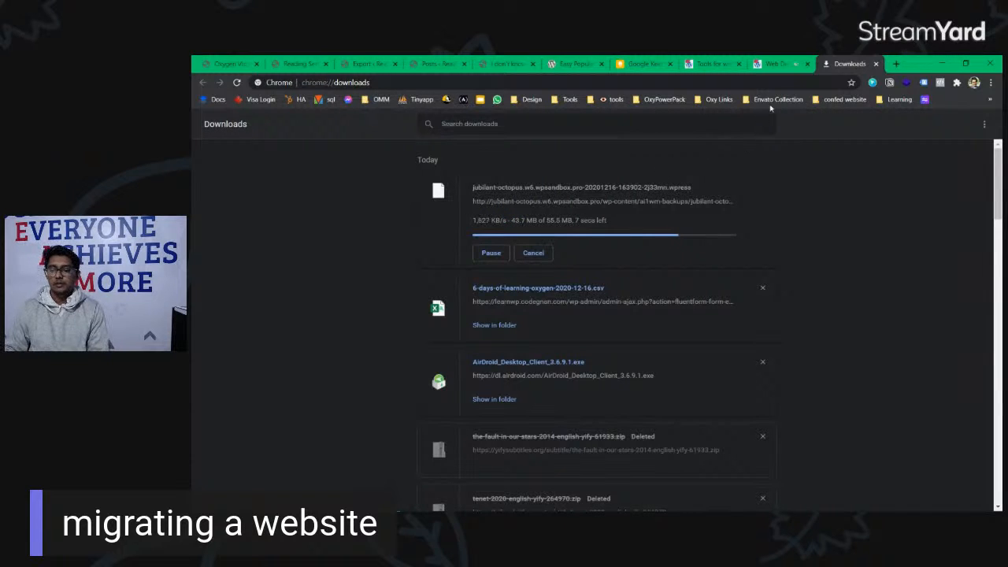
{"action": "left_click", "coordinate": [776, 63]}
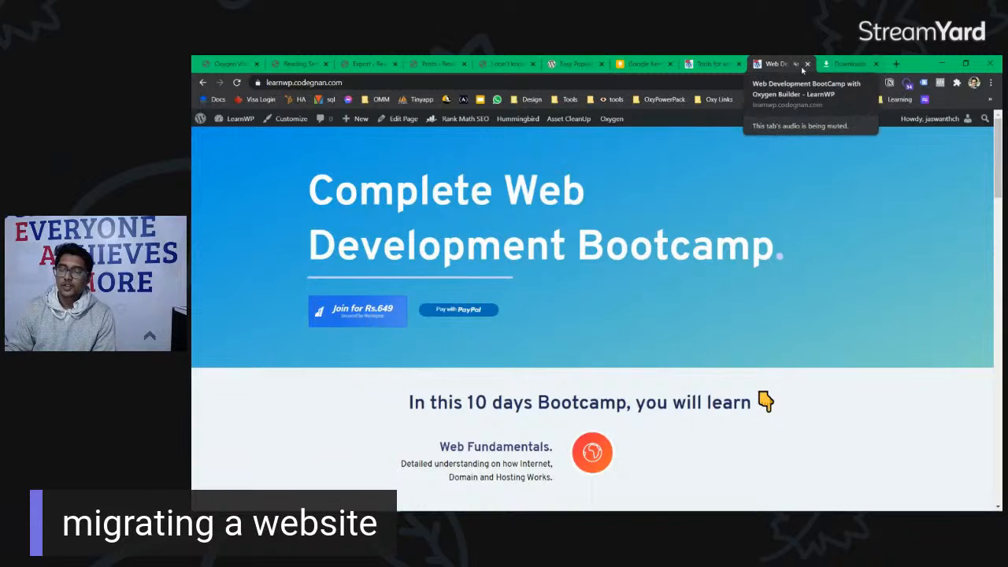
{"action": "left_click", "coordinate": [806, 63]}
{"action": "left_click", "coordinate": [737, 63]}
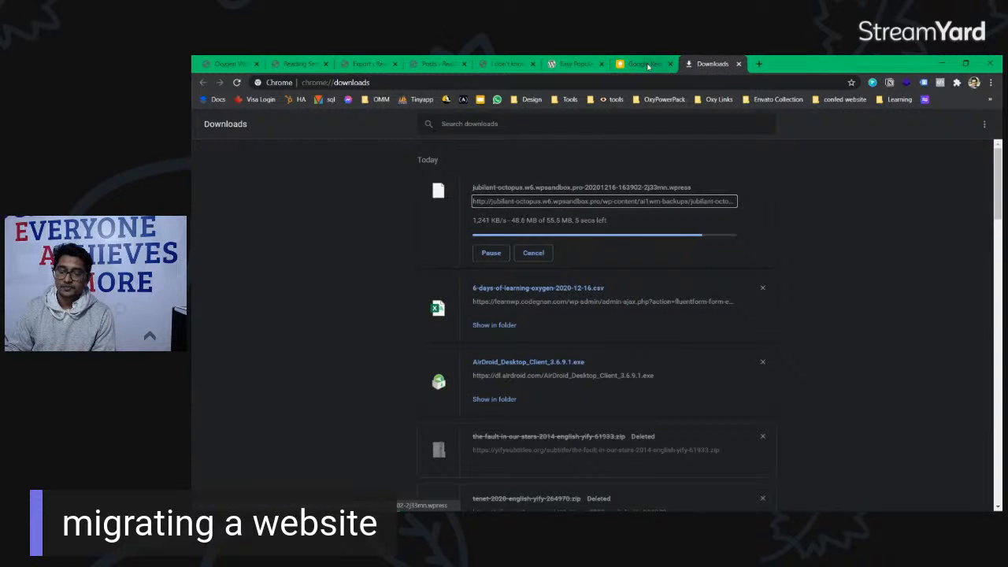
{"action": "left_click", "coordinate": [664, 66]}
{"action": "left_click", "coordinate": [670, 64]}
{"action": "key", "text": "Return"}
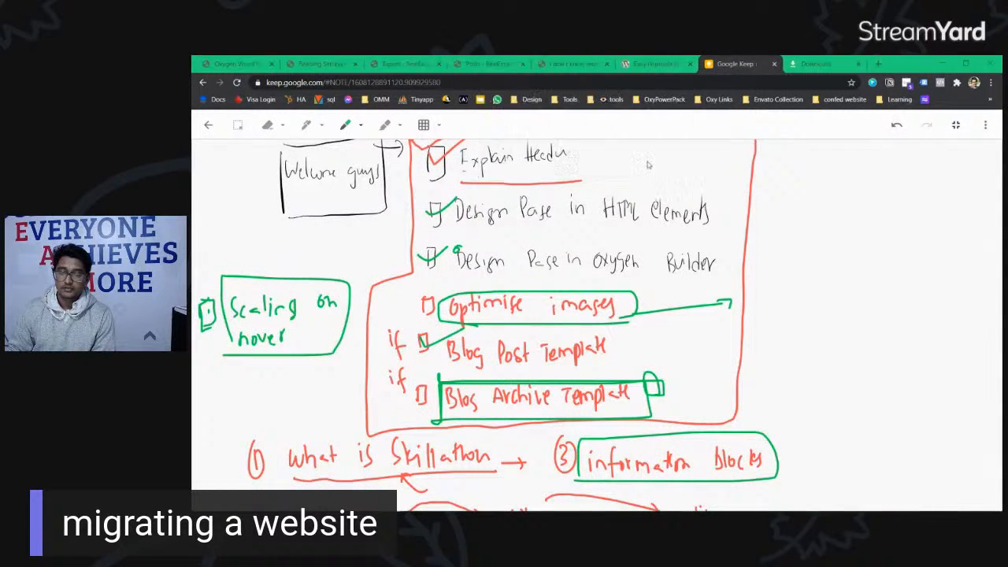
Step: Close the Easy Populate Posts, I don't know what and Posts list tabs, returning to the export page
{"action": "left_click", "coordinate": [749, 66]}
{"action": "left_click", "coordinate": [777, 64]}
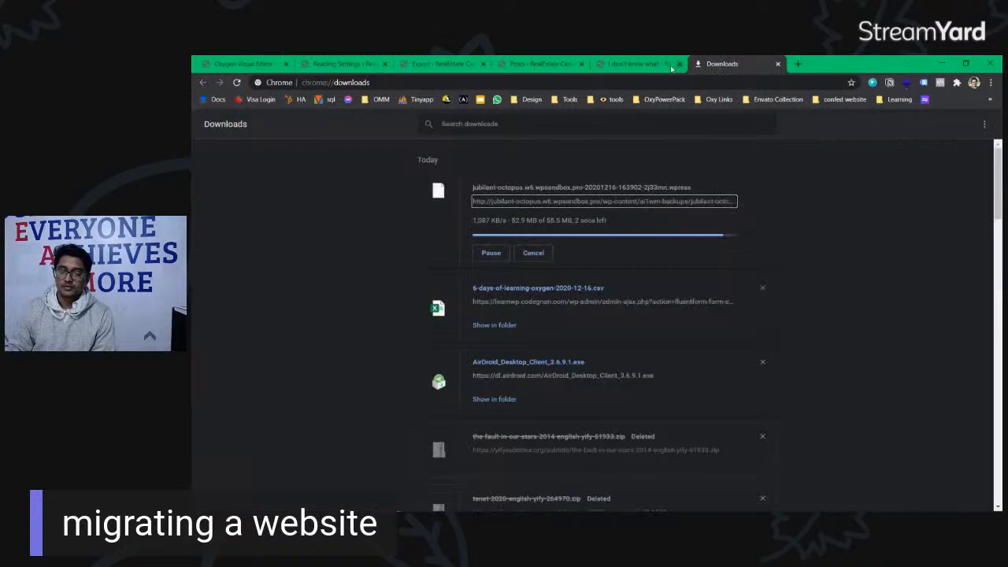
{"action": "left_click", "coordinate": [647, 64]}
{"action": "left_click", "coordinate": [678, 64]}
{"action": "left_click", "coordinate": [557, 67]}
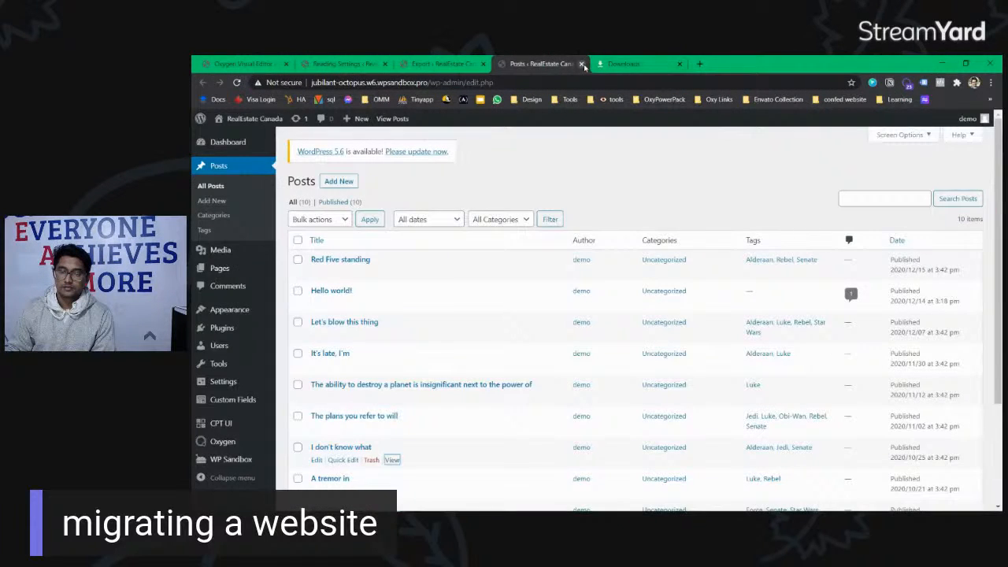
{"action": "left_click", "coordinate": [582, 63]}
{"action": "left_click", "coordinate": [472, 65]}
{"action": "left_click", "coordinate": [539, 64]}
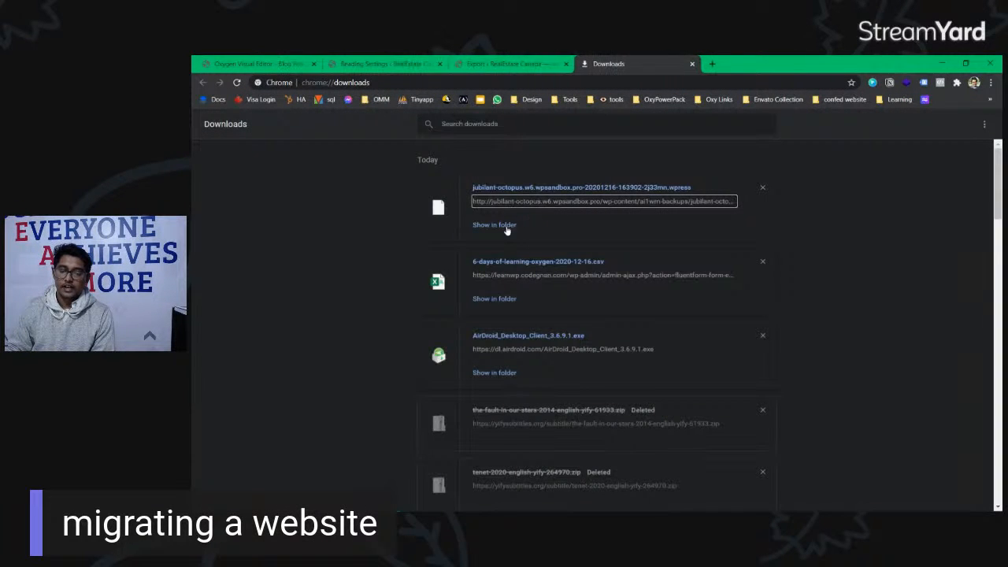
{"action": "left_click", "coordinate": [512, 64]}
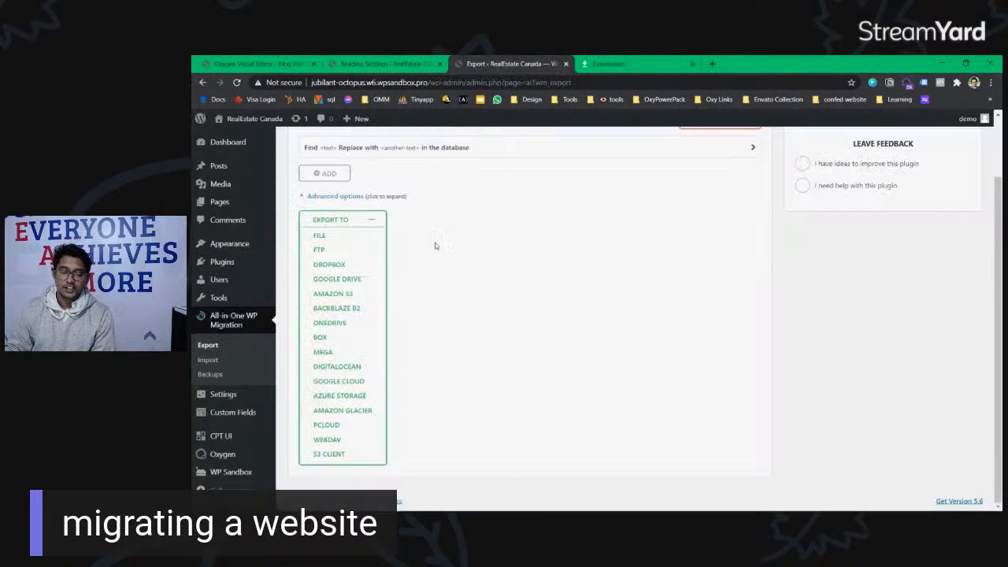
Step: Leave the import page for Installed Plugins and follow WP Reset's 'Open WP Reset Tools' link
{"action": "left_click", "coordinate": [208, 360]}
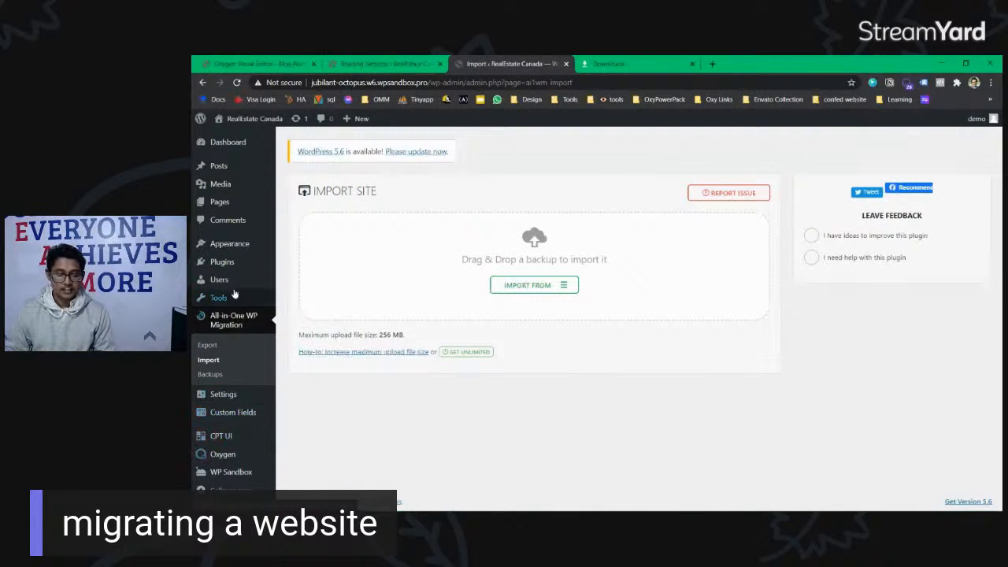
{"action": "mouse_move", "coordinate": [247, 249]}
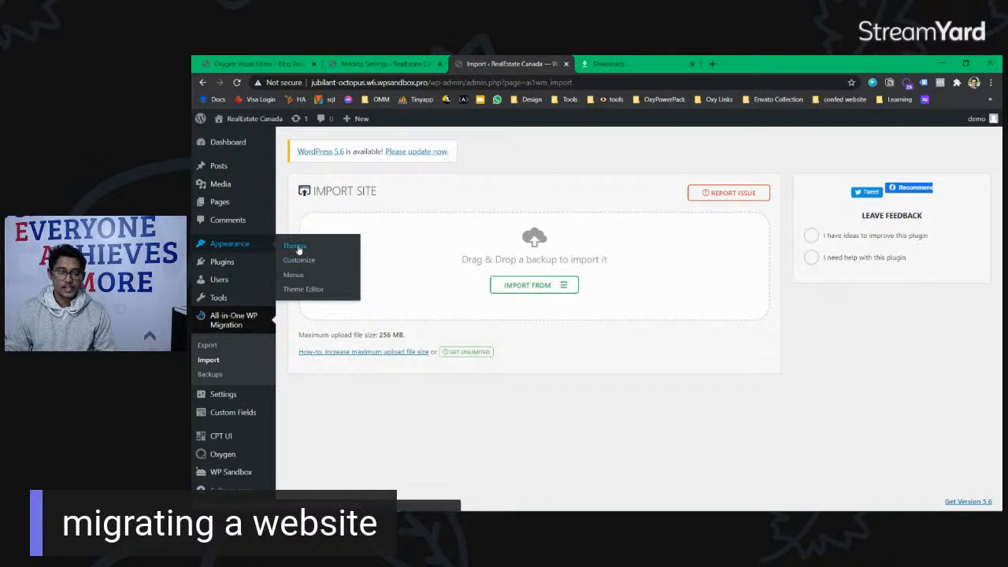
{"action": "mouse_move", "coordinate": [228, 262]}
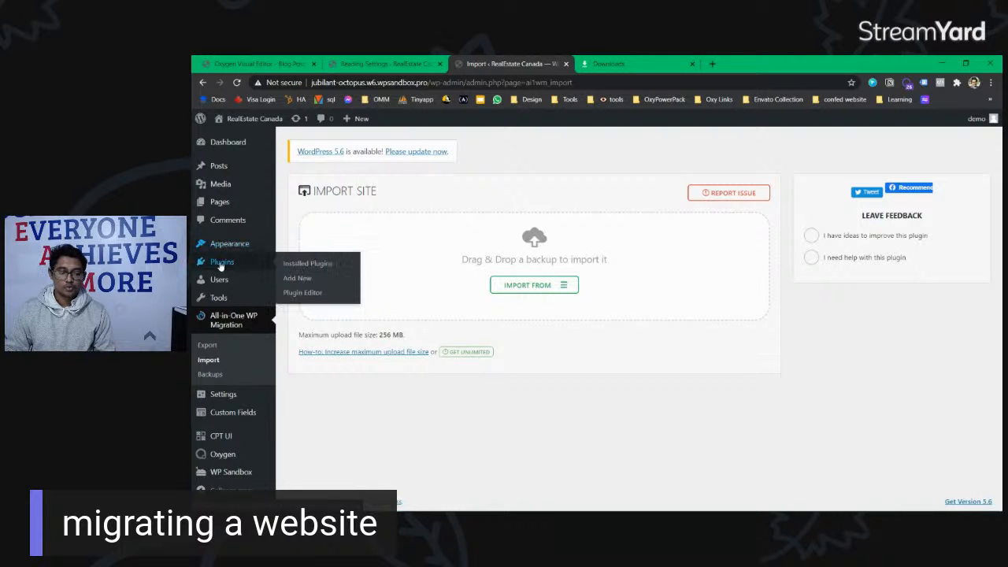
{"action": "mouse_move", "coordinate": [224, 396]}
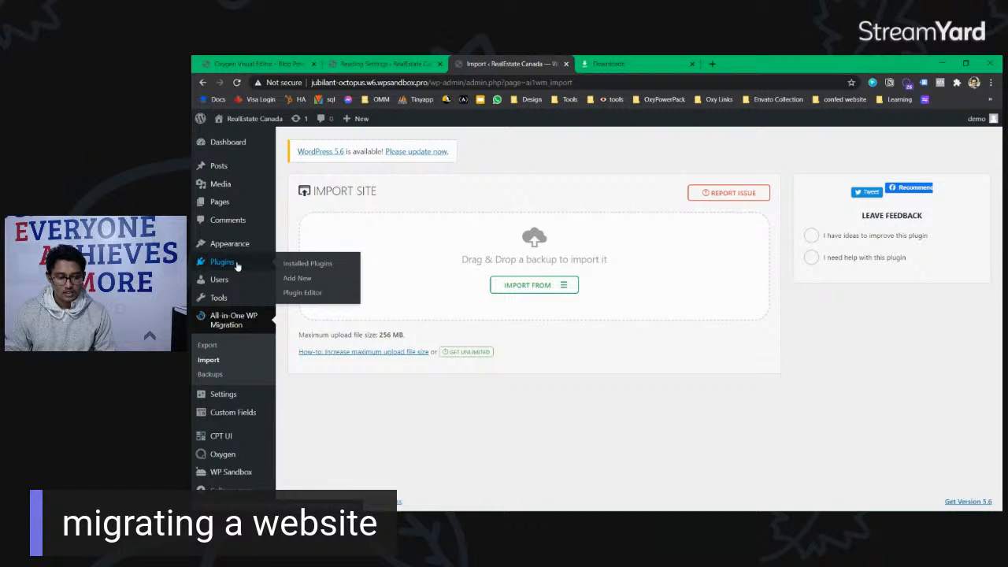
{"action": "left_click", "coordinate": [322, 263]}
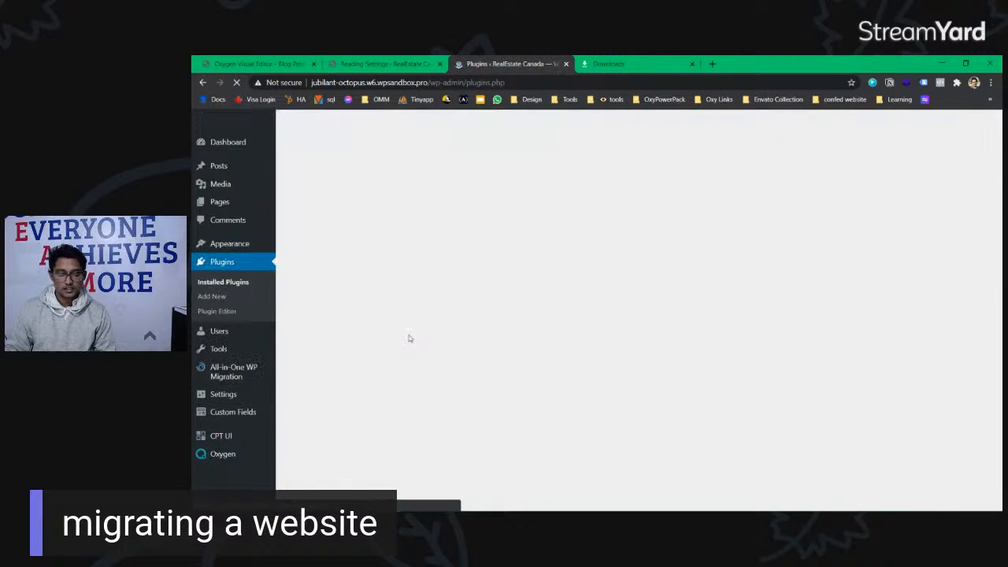
{"action": "scroll", "coordinate": [390, 374], "scroll_direction": "down", "scroll_amount": 2}
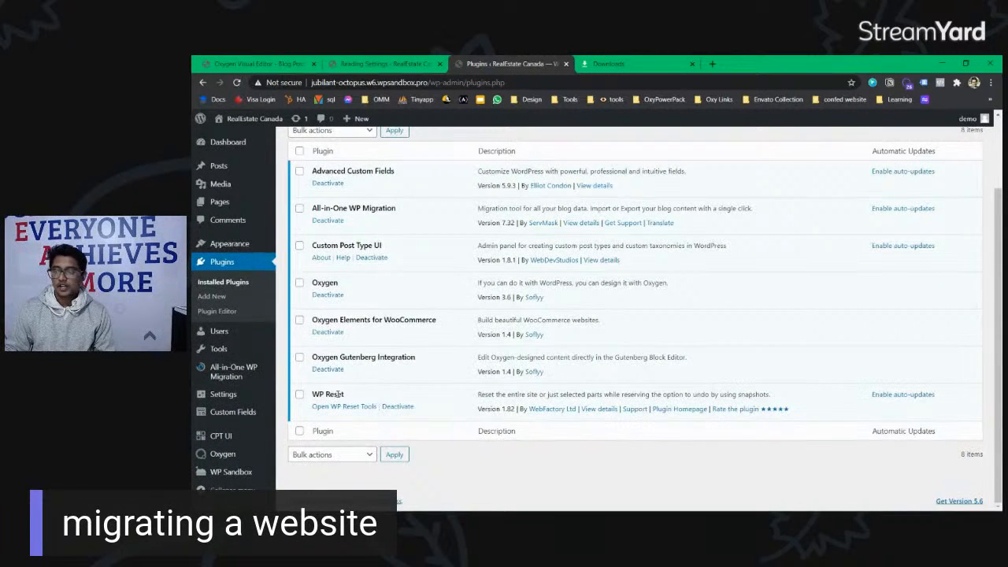
{"action": "left_click_drag", "start_coordinate": [349, 397], "coordinate": [311, 395]}
{"action": "left_click", "coordinate": [354, 408]}
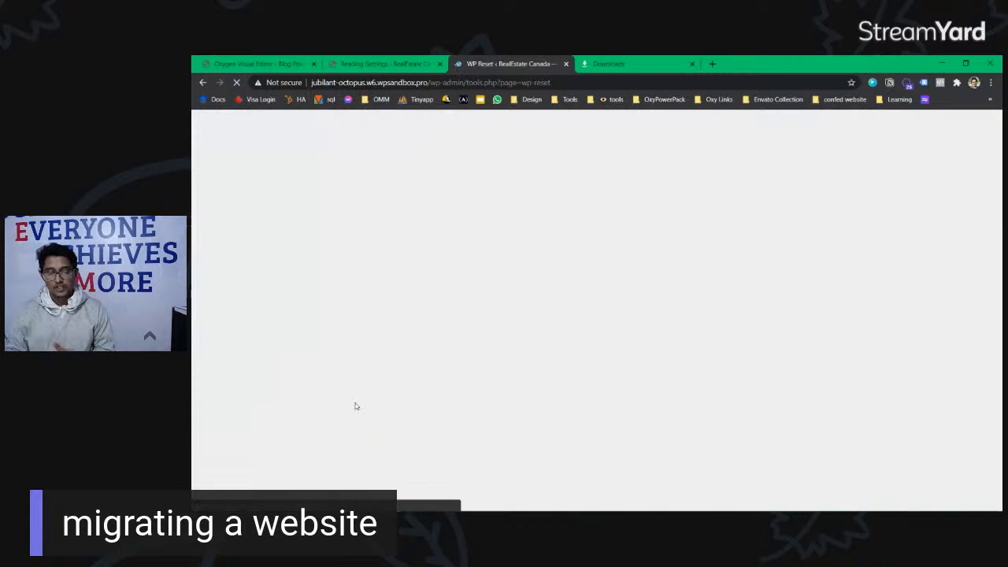
Step: Enter 'reset' in the Site Reset confirmation field and confirm Reset WordPress
{"action": "scroll", "coordinate": [555, 337], "scroll_direction": "down", "scroll_amount": 8}
{"action": "scroll", "coordinate": [555, 337], "scroll_direction": "down", "scroll_amount": 4}
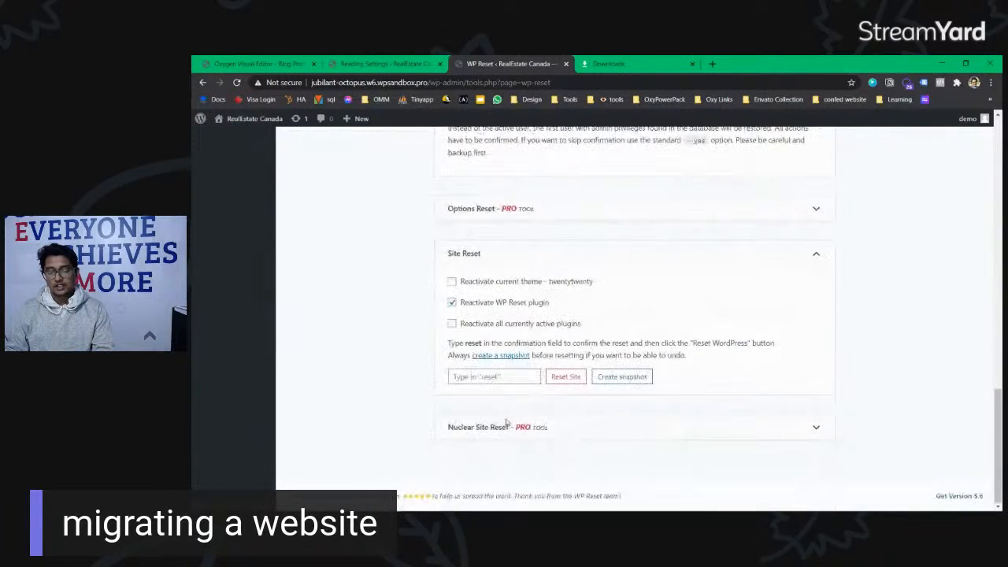
{"action": "left_click", "coordinate": [492, 377]}
{"action": "type", "text": "reset"}
{"action": "left_click", "coordinate": [569, 378]}
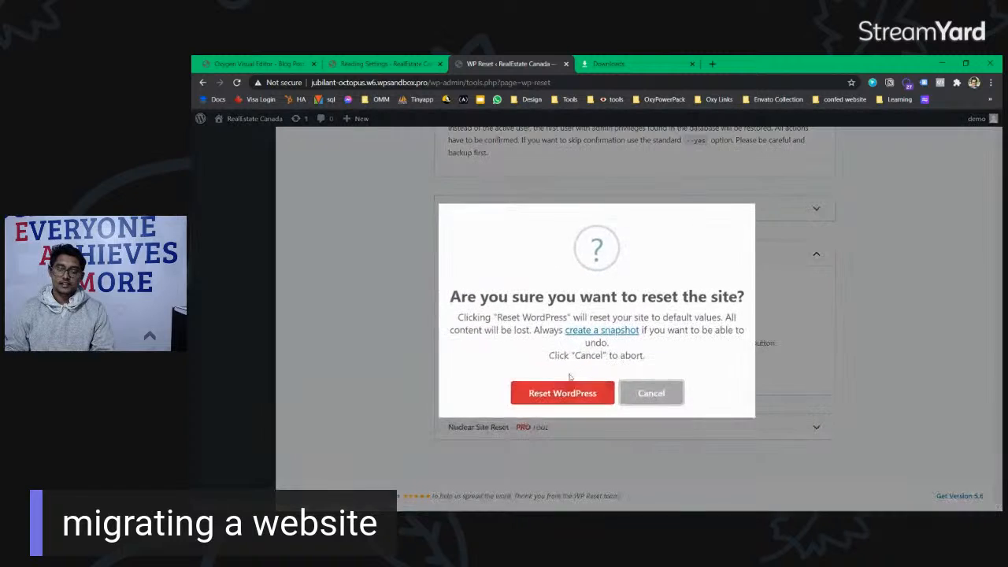
{"action": "left_click", "coordinate": [565, 389]}
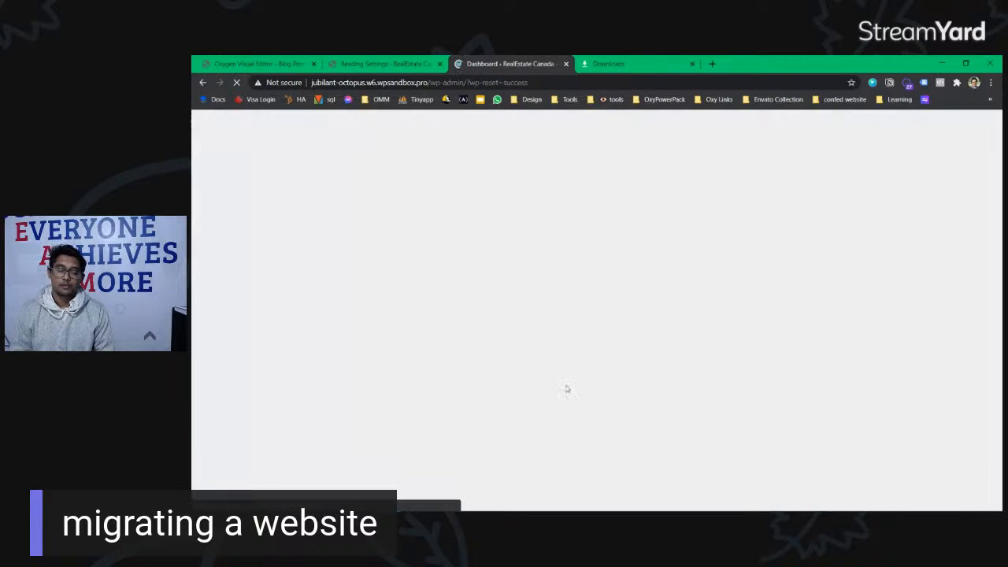
Step: Hide the Site Health Status, Activity, Events and News, and Welcome boxes; dismiss the rating request
{"action": "scroll", "coordinate": [783, 203], "scroll_direction": "down", "scroll_amount": 4}
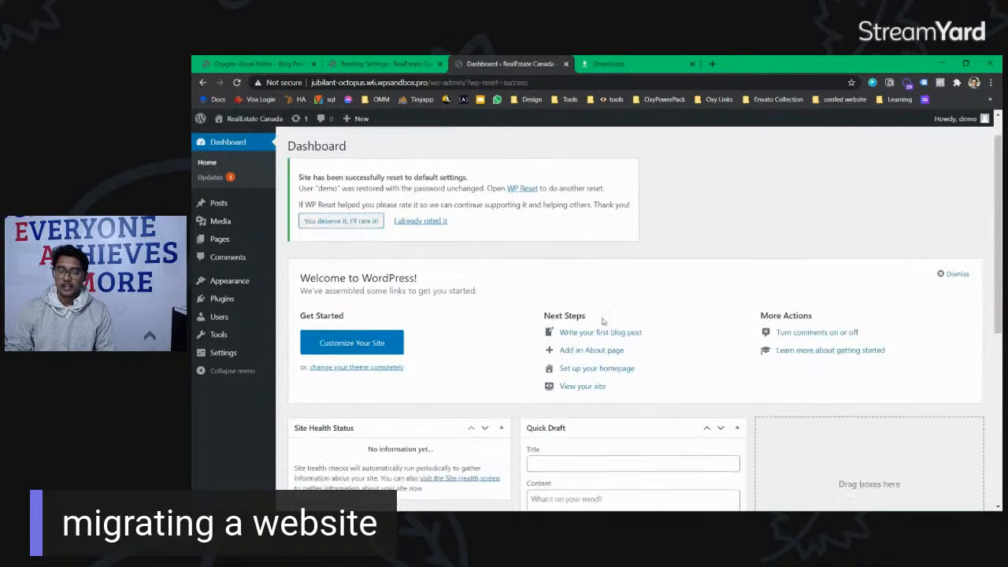
{"action": "scroll", "coordinate": [890, 213], "scroll_direction": "up", "scroll_amount": 4}
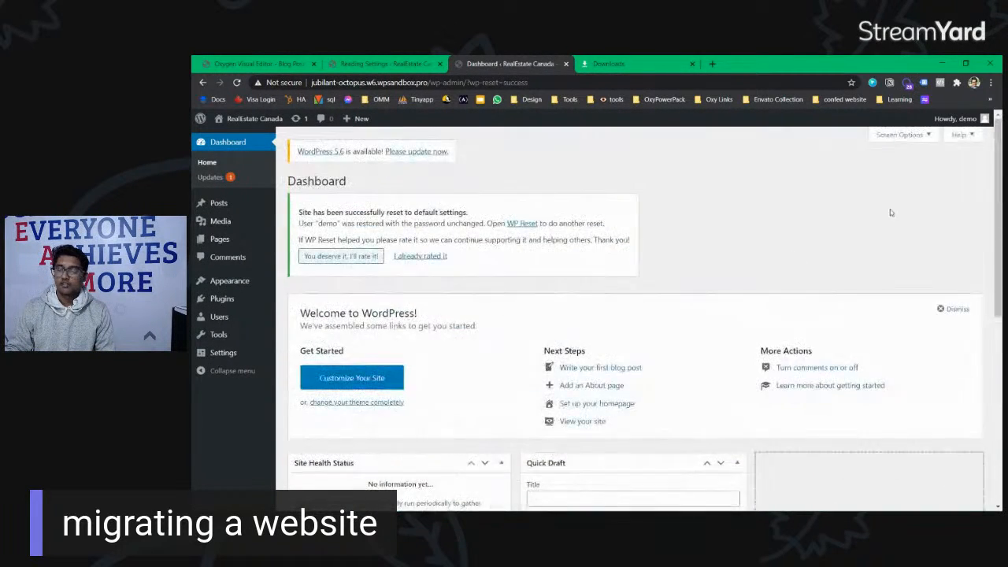
{"action": "left_click", "coordinate": [902, 134]}
{"action": "left_click", "coordinate": [302, 156]}
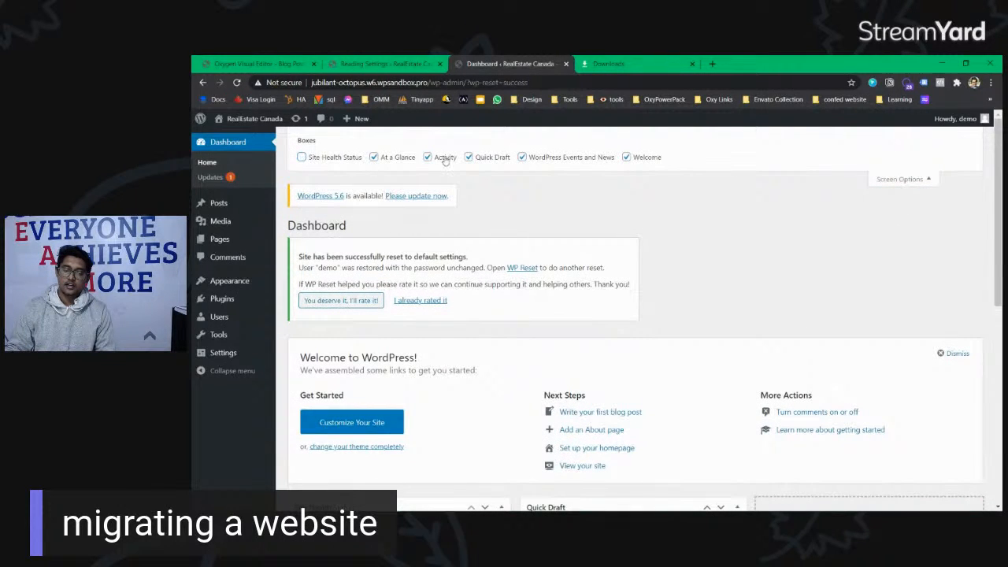
{"action": "left_click", "coordinate": [427, 156]}
{"action": "left_click", "coordinate": [468, 157]}
{"action": "left_click", "coordinate": [626, 157]}
{"action": "left_click", "coordinate": [492, 157]}
{"action": "left_click", "coordinate": [533, 159]}
{"action": "double_click", "coordinate": [583, 157]}
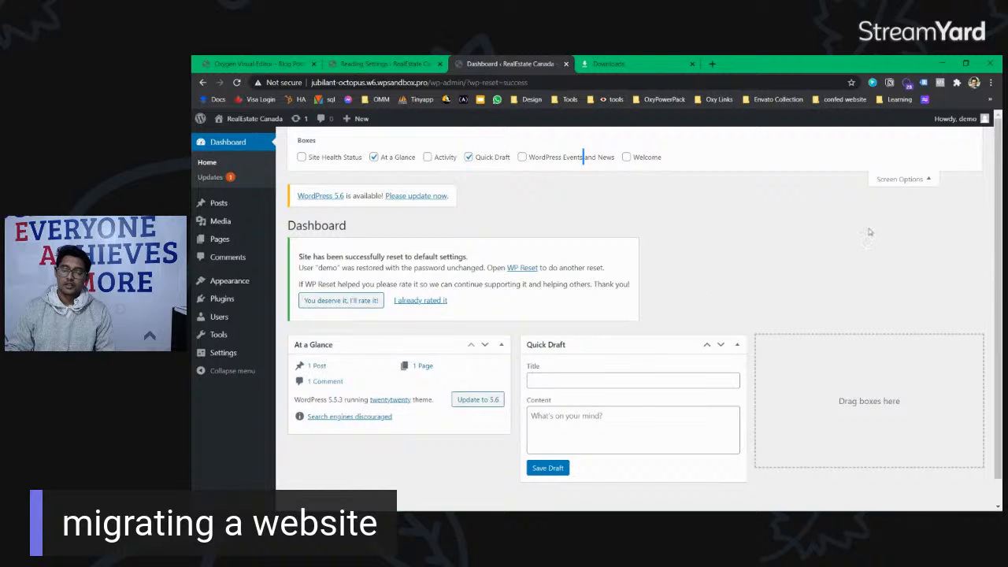
{"action": "left_click", "coordinate": [873, 185]}
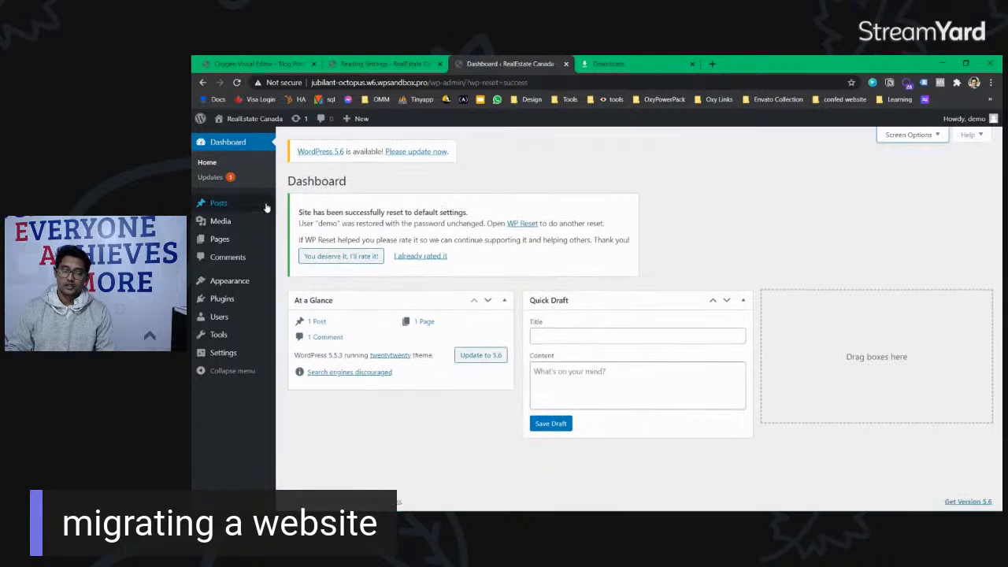
{"action": "left_click", "coordinate": [413, 257]}
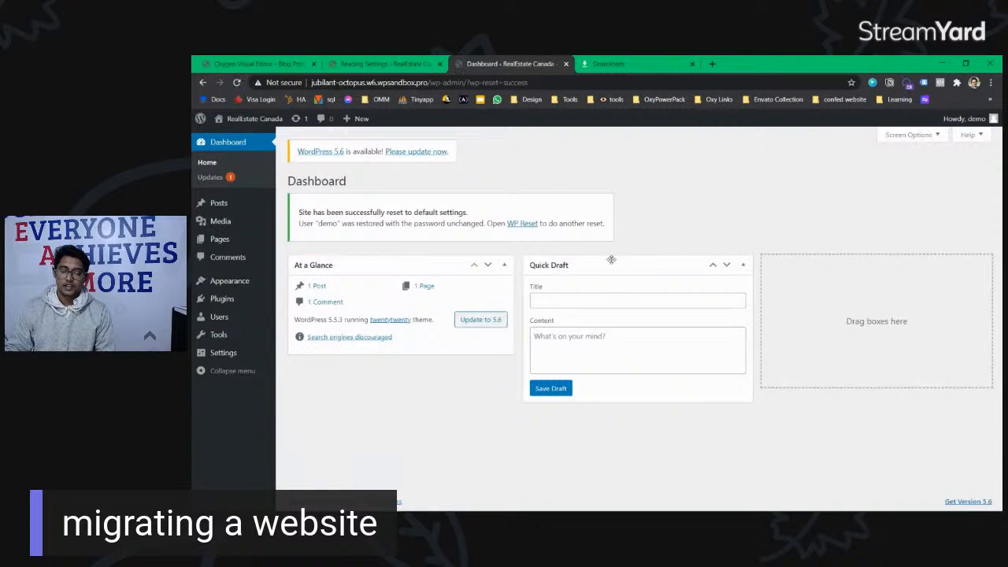
Step: Open the installed plugins list in a new tab, then return to the Dashboard
{"action": "mouse_move", "coordinate": [241, 285]}
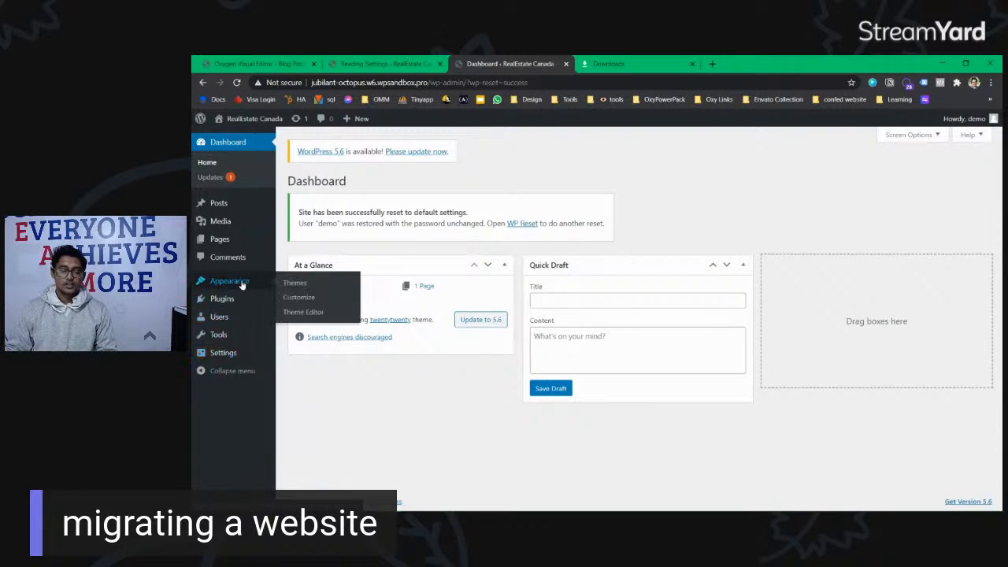
{"action": "left_click", "coordinate": [303, 300], "text": "ctrl"}
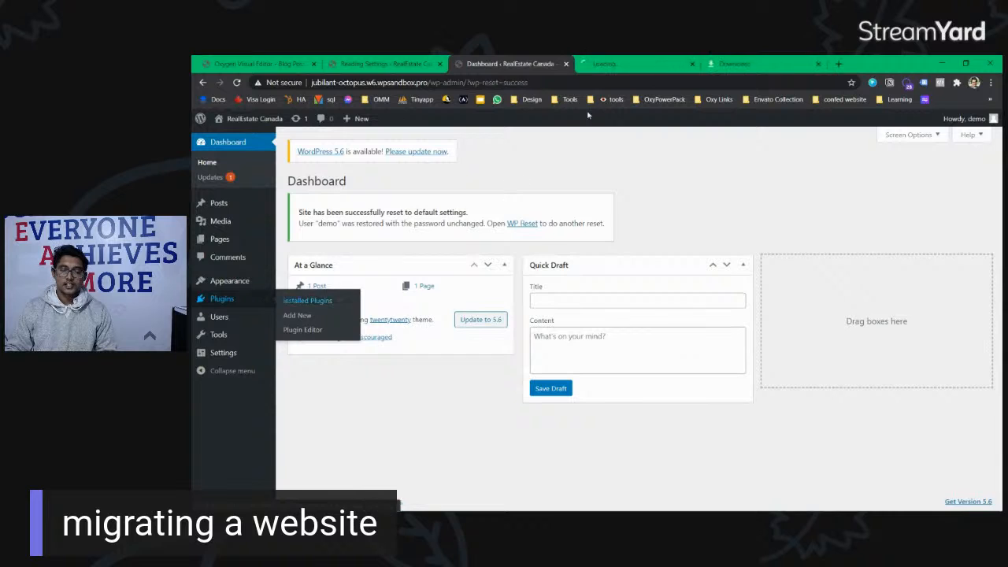
{"action": "left_click", "coordinate": [606, 64]}
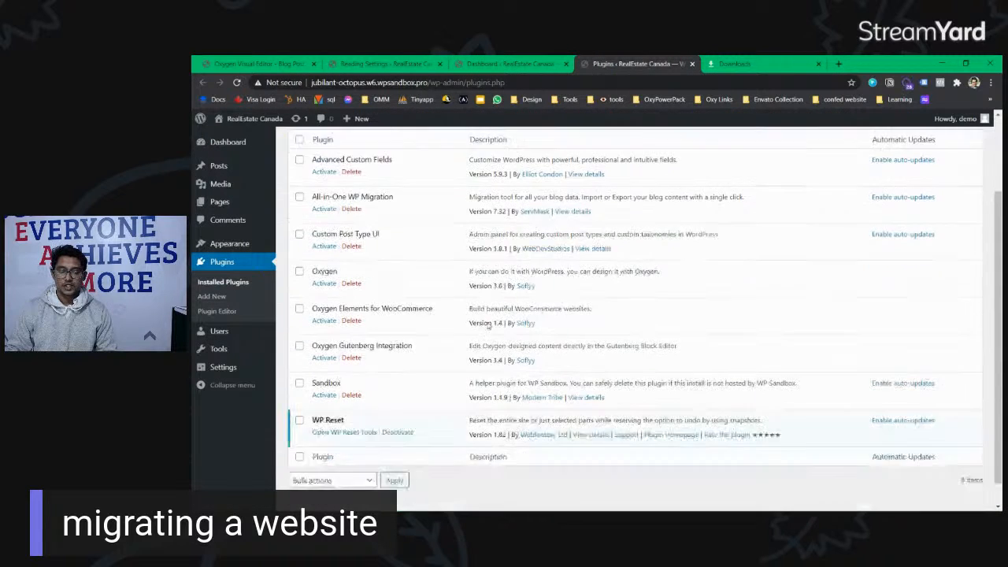
{"action": "left_click", "coordinate": [515, 64]}
Step: View the site front end, note the missing theme error, and close that tab
{"action": "left_click", "coordinate": [238, 140], "text": "ctrl"}
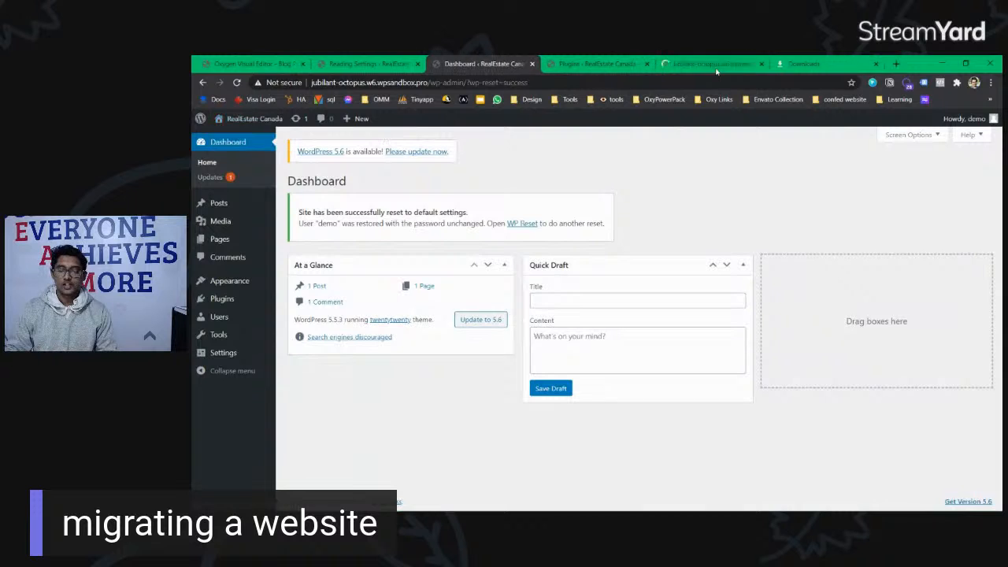
{"action": "left_click", "coordinate": [719, 66]}
{"action": "left_click_drag", "start_coordinate": [439, 164], "coordinate": [466, 160]}
{"action": "left_click", "coordinate": [543, 163]}
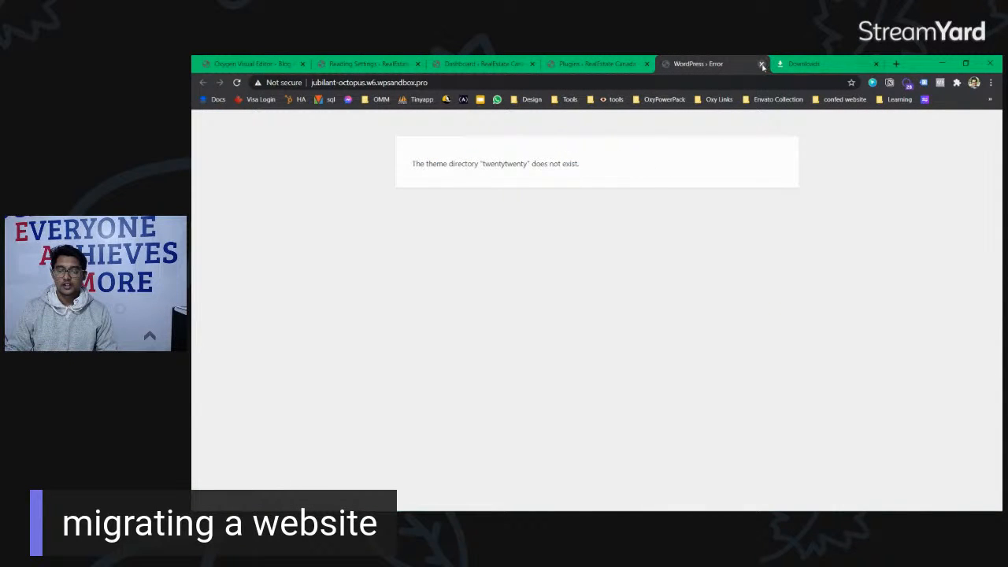
{"action": "left_click", "coordinate": [762, 64]}
{"action": "left_click", "coordinate": [484, 64]}
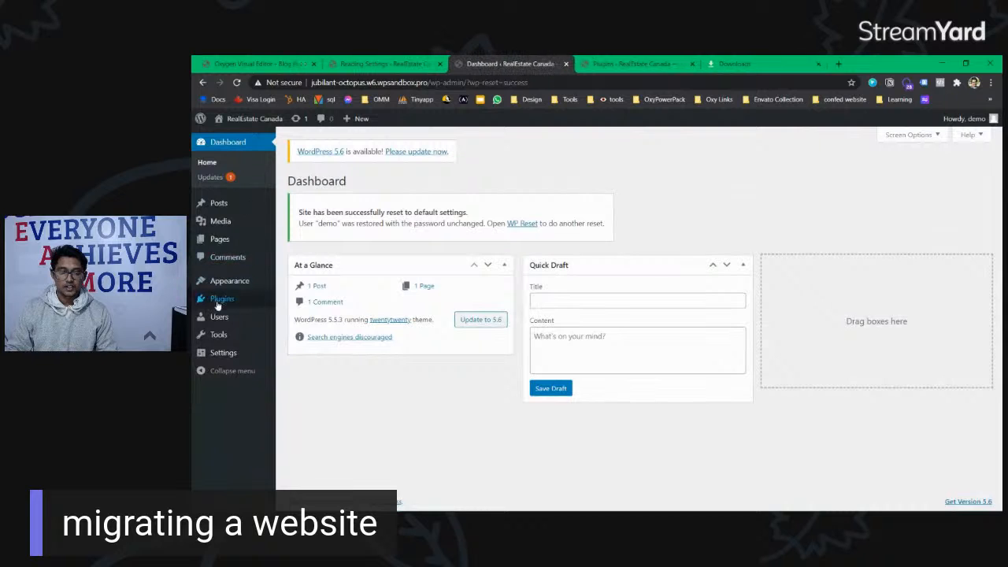
Step: Open Appearance > Themes in a new tab showing the missing twentytwenty directory
{"action": "mouse_move", "coordinate": [238, 284]}
{"action": "left_click", "coordinate": [300, 287], "text": "ctrl"}
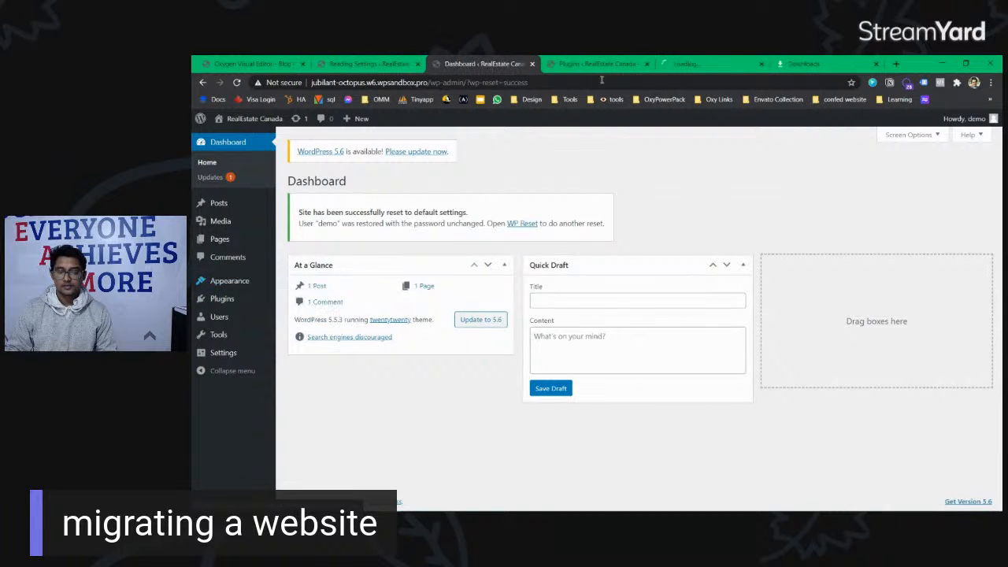
{"action": "left_click", "coordinate": [618, 64]}
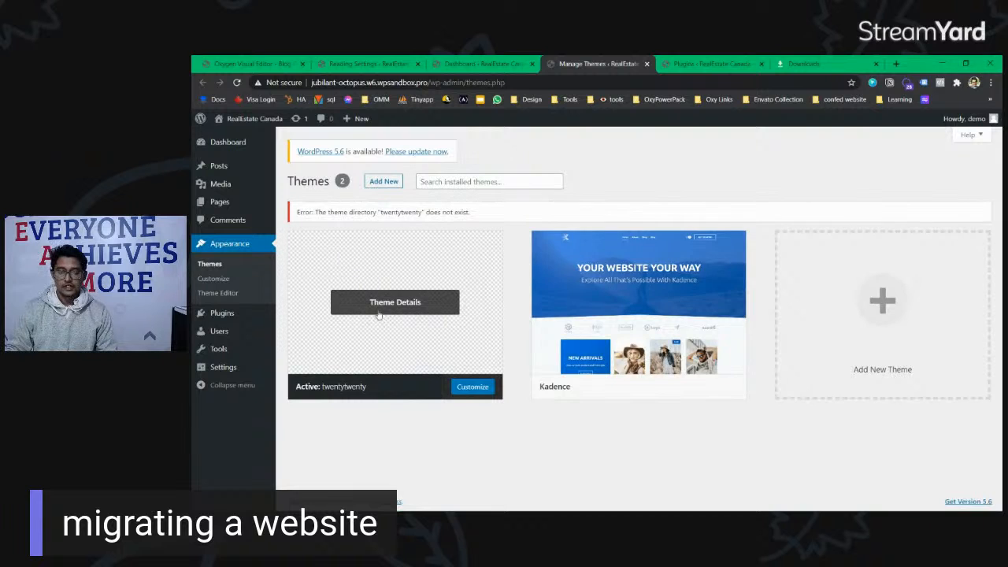
{"action": "left_click", "coordinate": [653, 296]}
{"action": "left_click", "coordinate": [611, 485]}
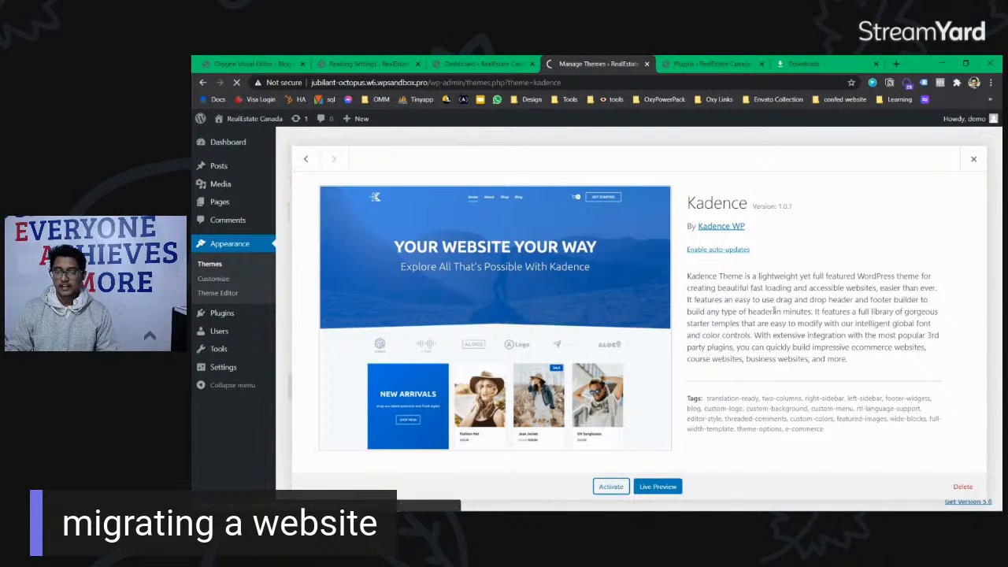
{"action": "scroll", "coordinate": [513, 298], "scroll_direction": "down", "scroll_amount": 2}
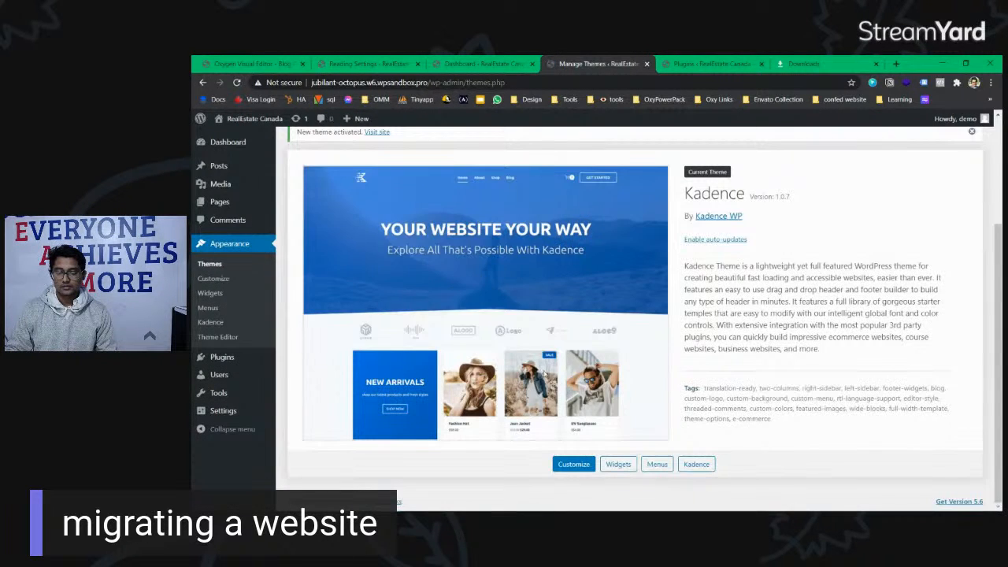
{"action": "mouse_move", "coordinate": [253, 120]}
{"action": "middle_click", "coordinate": [248, 138]}
{"action": "left_click", "coordinate": [652, 66]}
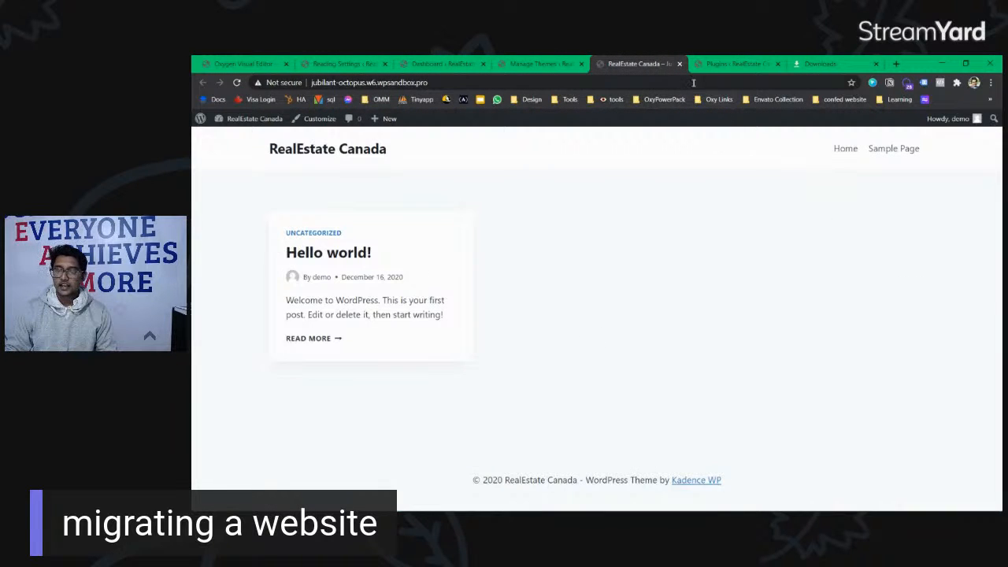
{"action": "left_click", "coordinate": [679, 64]}
{"action": "left_click", "coordinate": [622, 67]}
{"action": "left_click", "coordinate": [679, 63]}
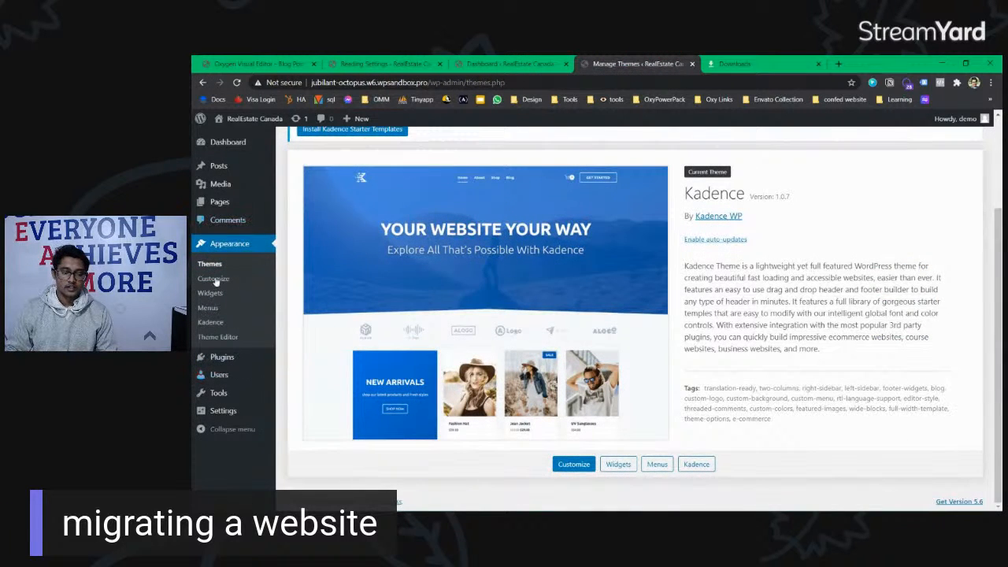
{"action": "mouse_move", "coordinate": [233, 376]}
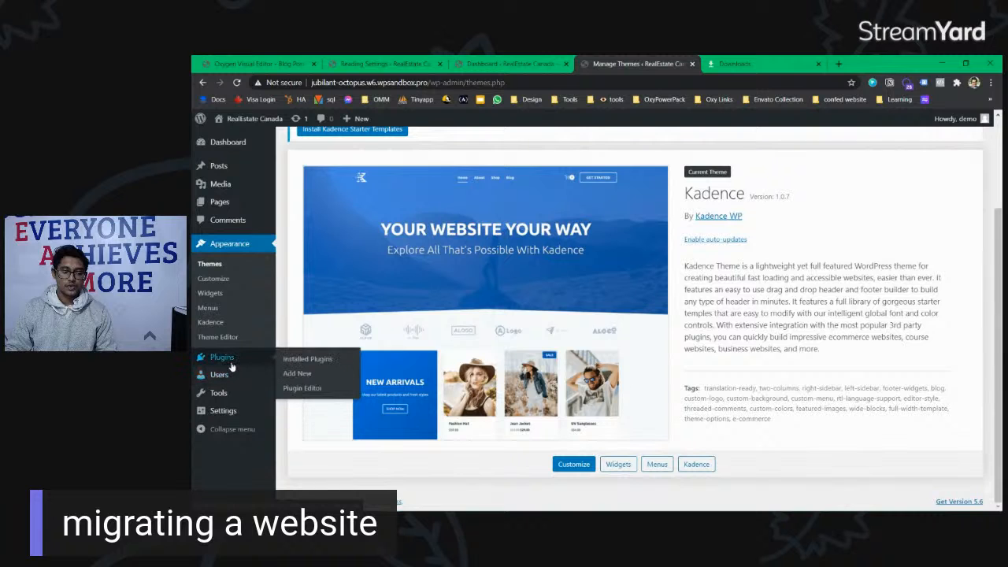
{"action": "middle_click", "coordinate": [307, 359]}
Step: Activate All-in-One WP Migration and go to its Import page
{"action": "left_click", "coordinate": [711, 64]}
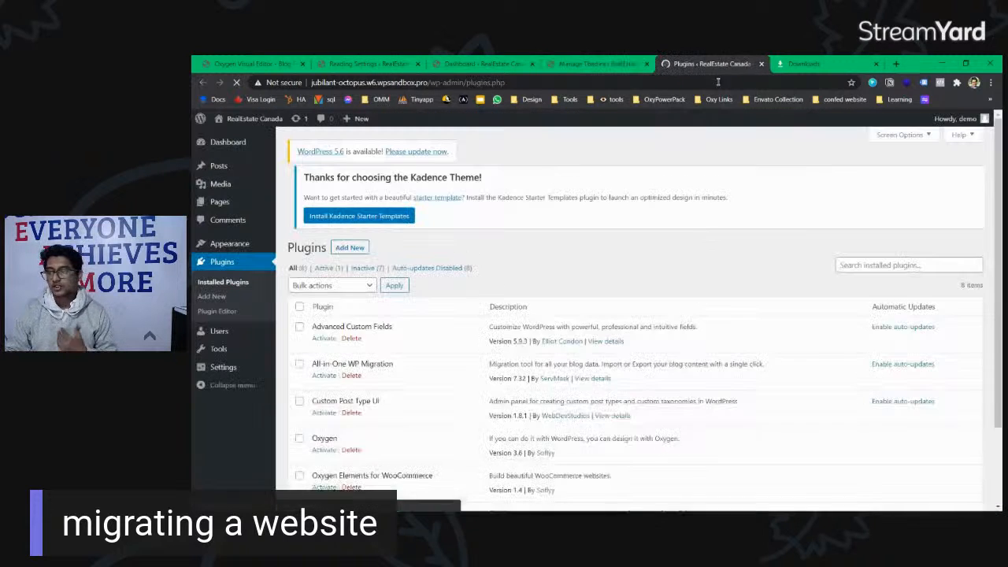
{"action": "scroll", "coordinate": [344, 225], "scroll_direction": "down", "scroll_amount": 3}
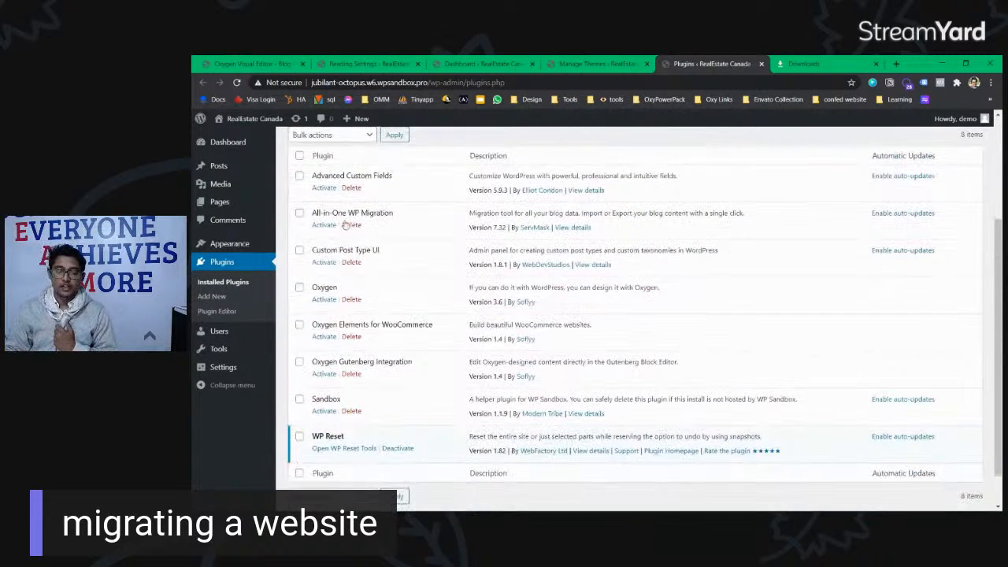
{"action": "left_click", "coordinate": [321, 226]}
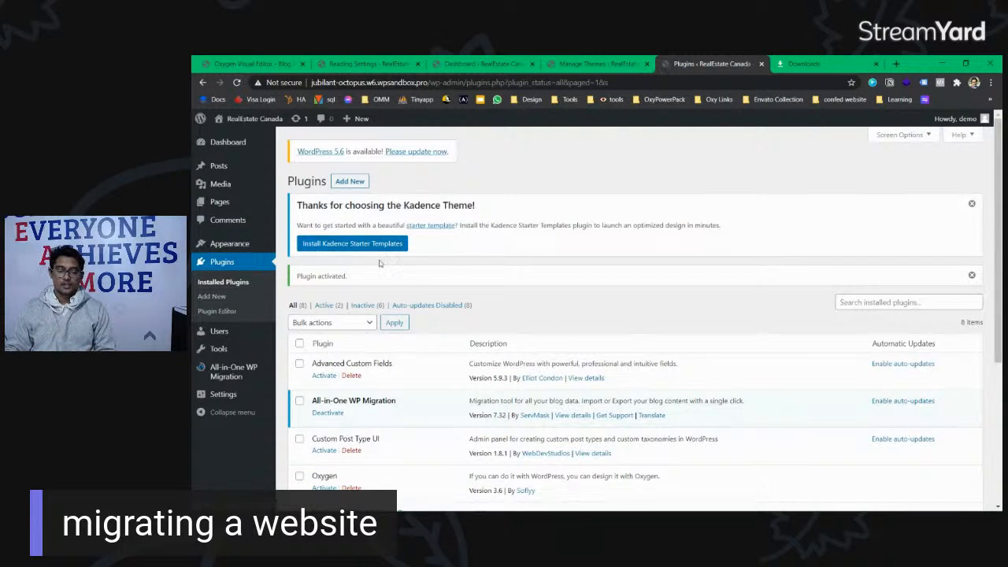
{"action": "mouse_move", "coordinate": [235, 374]}
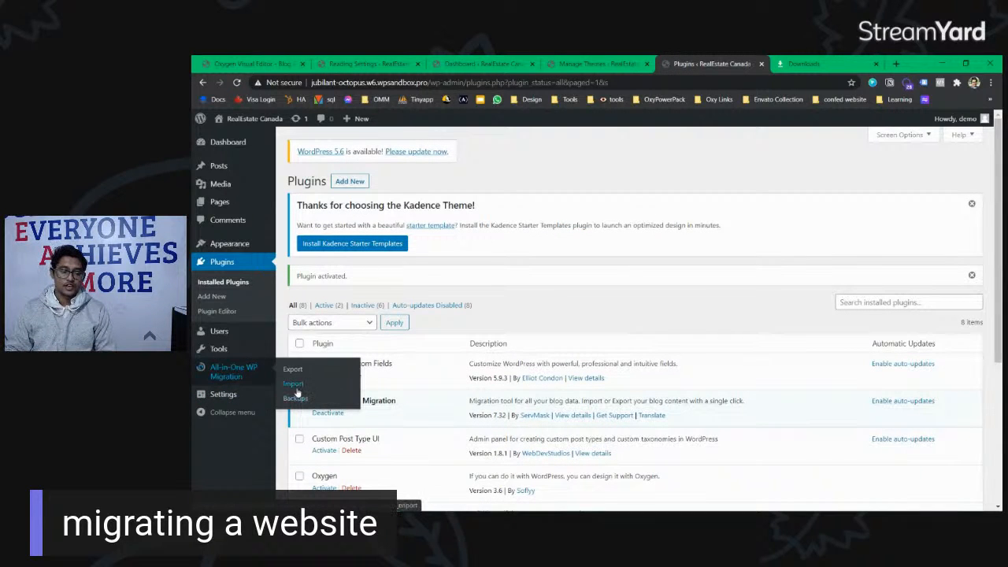
{"action": "left_click", "coordinate": [315, 386]}
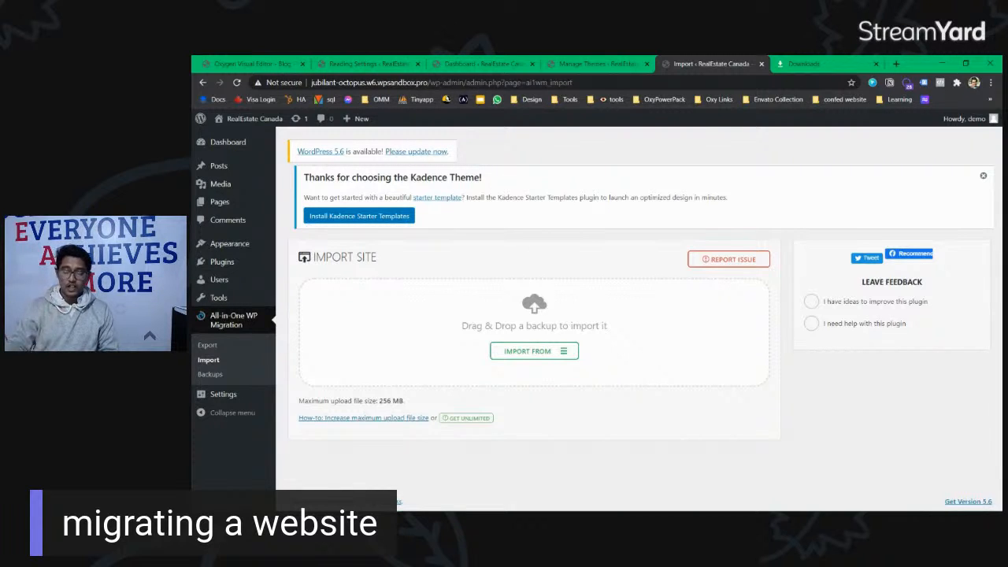
Step: Choose File from the Import From list to import a backup from this computer
{"action": "left_click", "coordinate": [565, 350]}
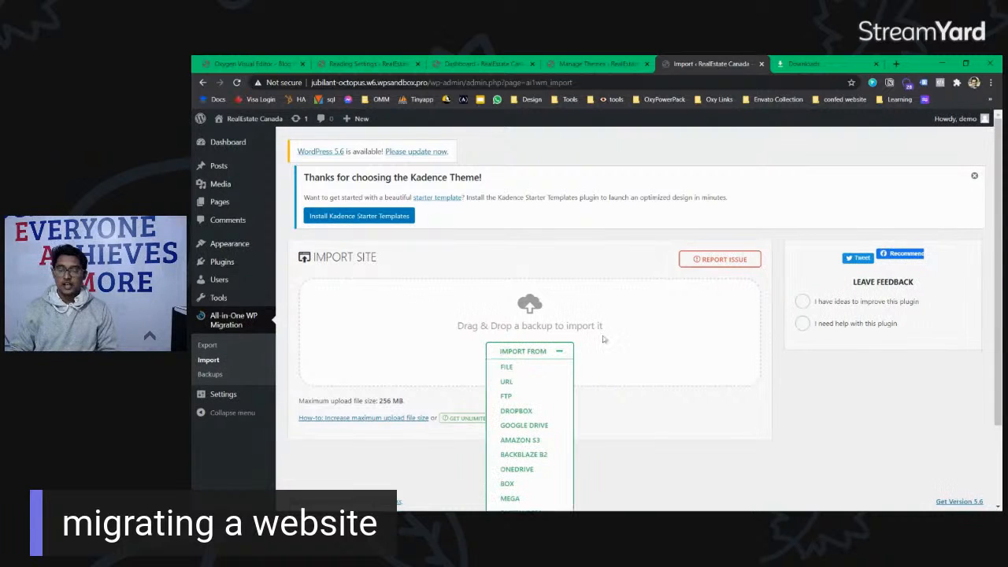
{"action": "left_click", "coordinate": [506, 367]}
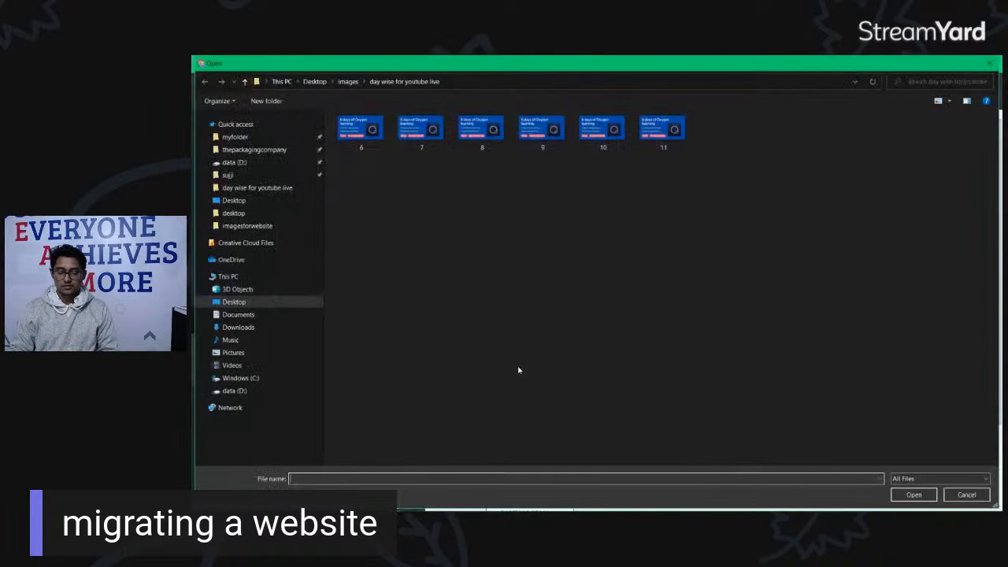
Step: Pick the .wpress backup file from the Downloads folder
{"action": "left_click", "coordinate": [256, 325]}
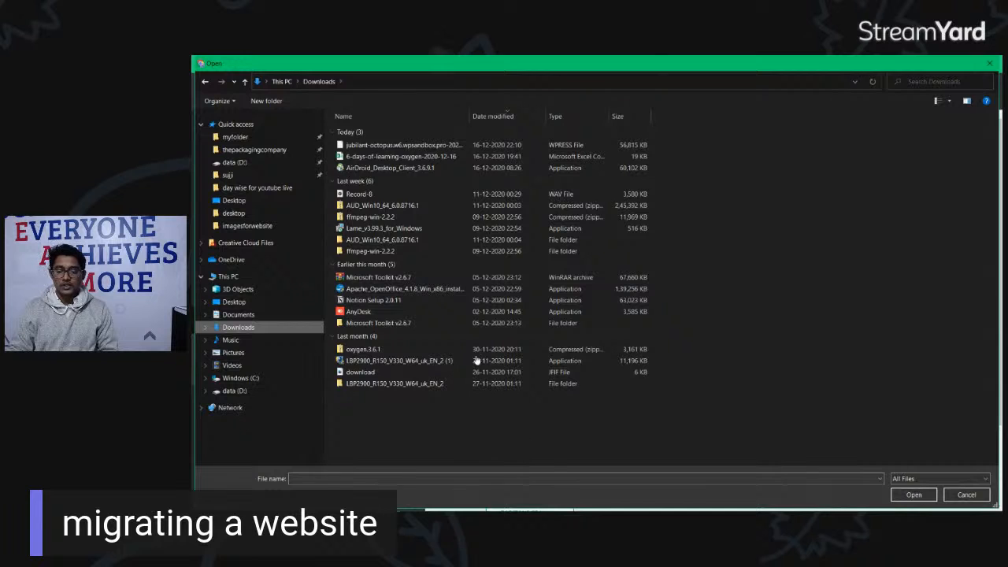
{"action": "left_click_drag", "start_coordinate": [470, 115], "coordinate": [615, 116]}
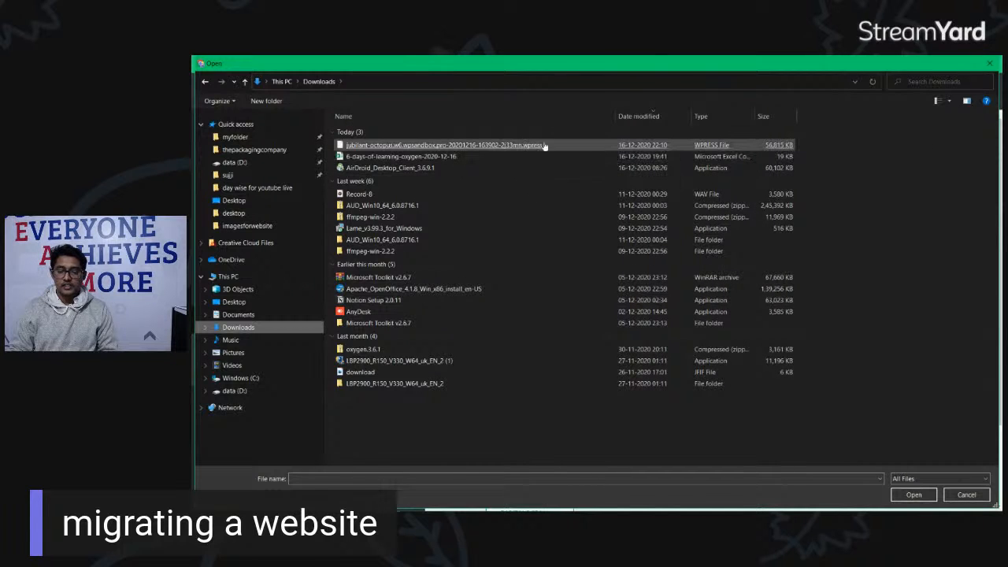
{"action": "double_click", "coordinate": [574, 147]}
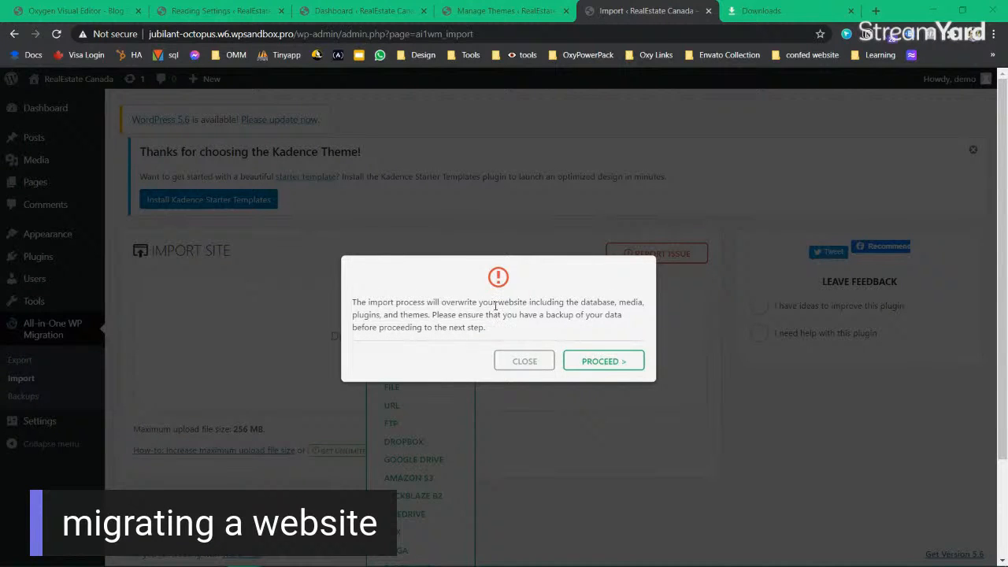
Step: Read the overwrite warning and proceed with replacing the site
{"action": "left_click_drag", "start_coordinate": [495, 306], "coordinate": [518, 332]}
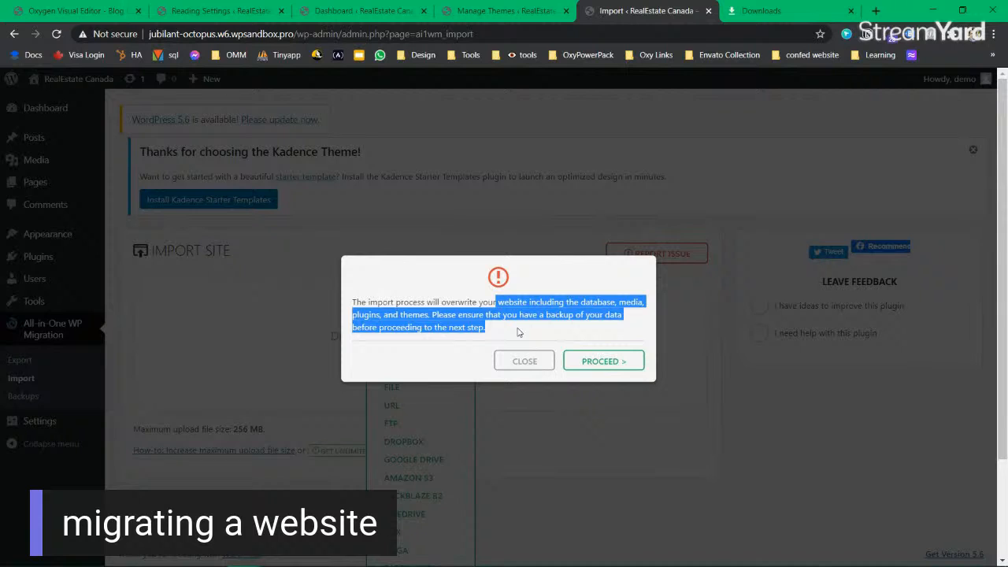
{"action": "left_click", "coordinate": [519, 332]}
{"action": "left_click_drag", "start_coordinate": [519, 332], "coordinate": [354, 302]}
{"action": "left_click", "coordinate": [355, 302]}
{"action": "left_click", "coordinate": [616, 367]}
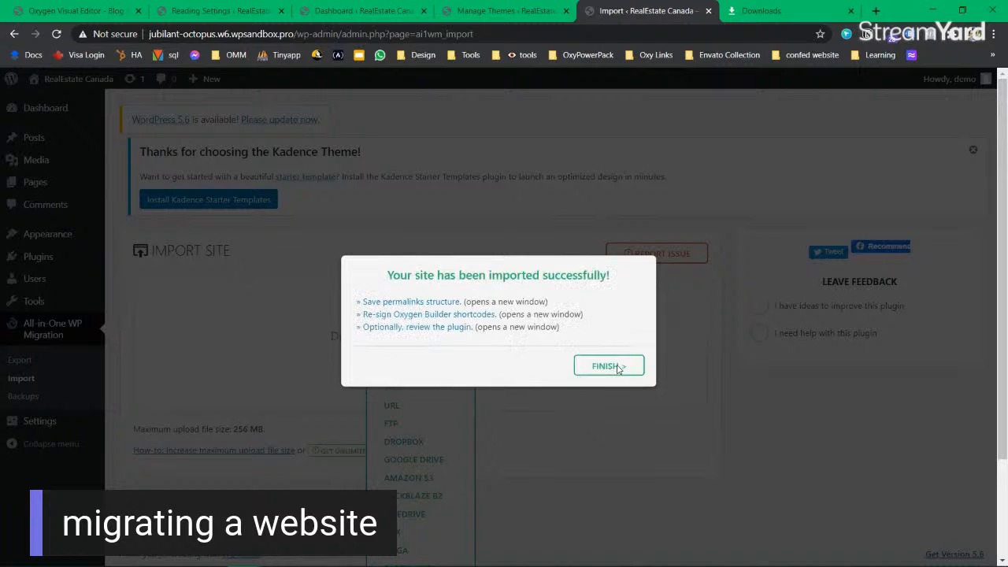
Step: Open the Oxygen shortcode re-signing guide, then finish the successful import
{"action": "left_click", "coordinate": [470, 314]}
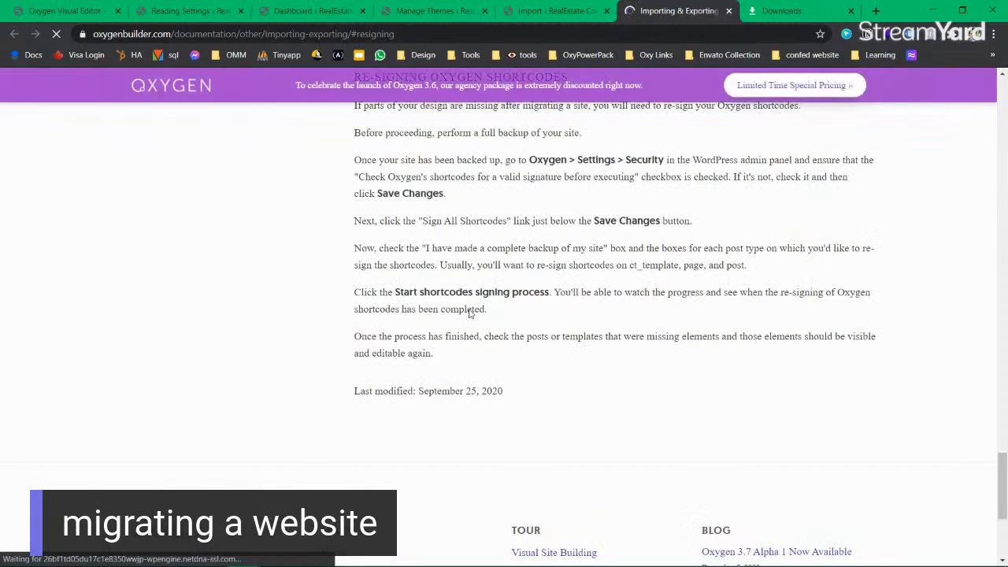
{"action": "key", "text": "ctrl+shift+Tab"}
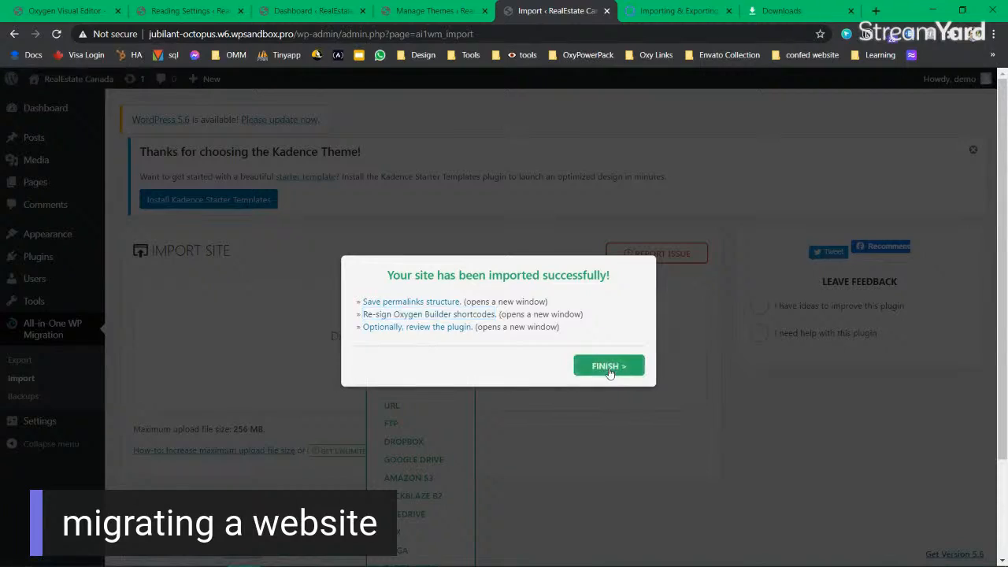
{"action": "left_click", "coordinate": [603, 367]}
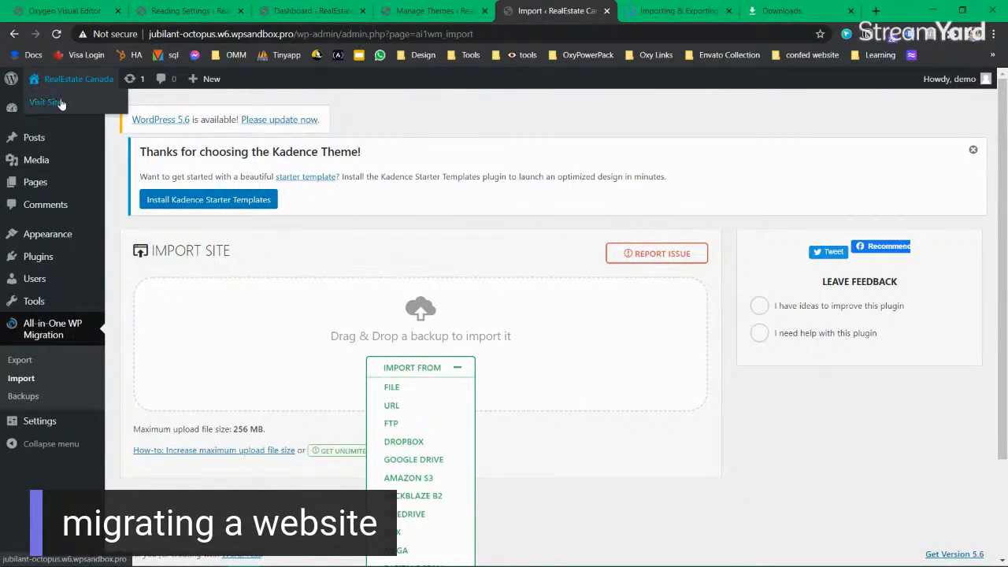
Step: Visit the restored Skillathon homepage and review its headings and sections
{"action": "left_click", "coordinate": [60, 103]}
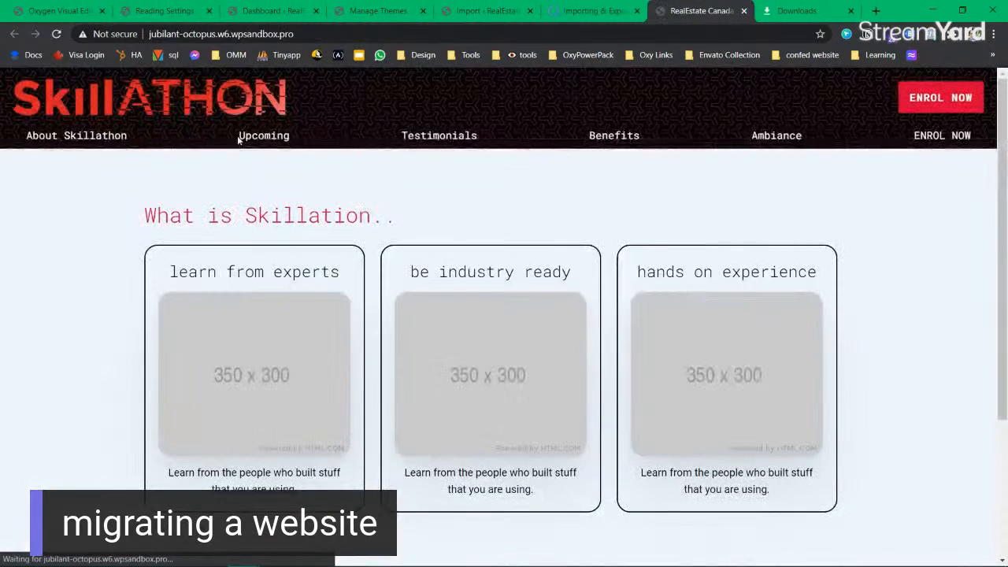
{"action": "scroll", "coordinate": [444, 294], "scroll_direction": "down", "scroll_amount": 3}
{"action": "scroll", "coordinate": [444, 294], "scroll_direction": "up", "scroll_amount": 3}
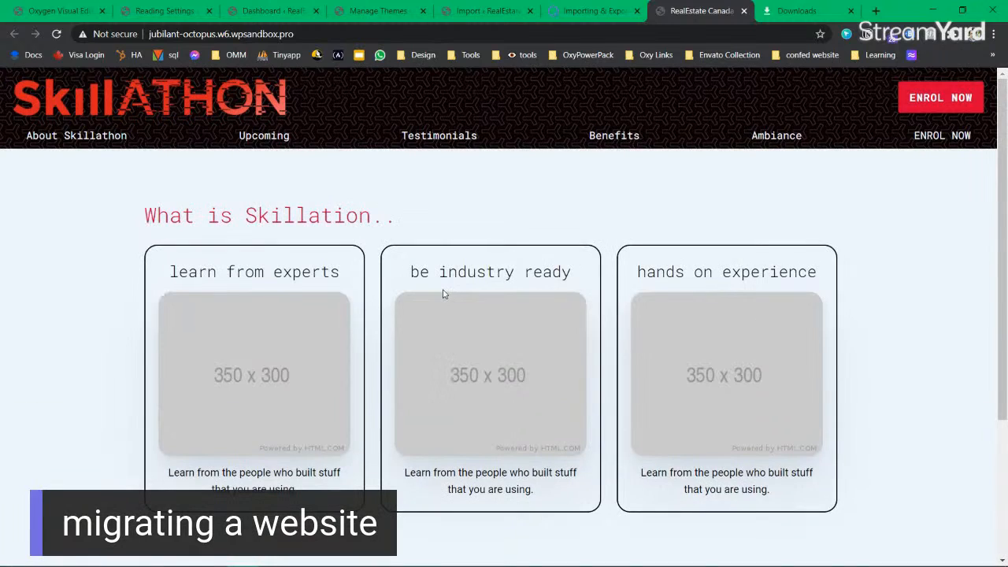
{"action": "triple_click", "coordinate": [501, 262]}
{"action": "left_click", "coordinate": [602, 301]}
{"action": "left_click_drag", "start_coordinate": [207, 220], "coordinate": [347, 214]}
{"action": "left_click", "coordinate": [341, 216]}
{"action": "left_click_drag", "start_coordinate": [355, 215], "coordinate": [306, 215]}
{"action": "left_click", "coordinate": [305, 215]}
{"action": "scroll", "coordinate": [549, 401], "scroll_direction": "down", "scroll_amount": 3}
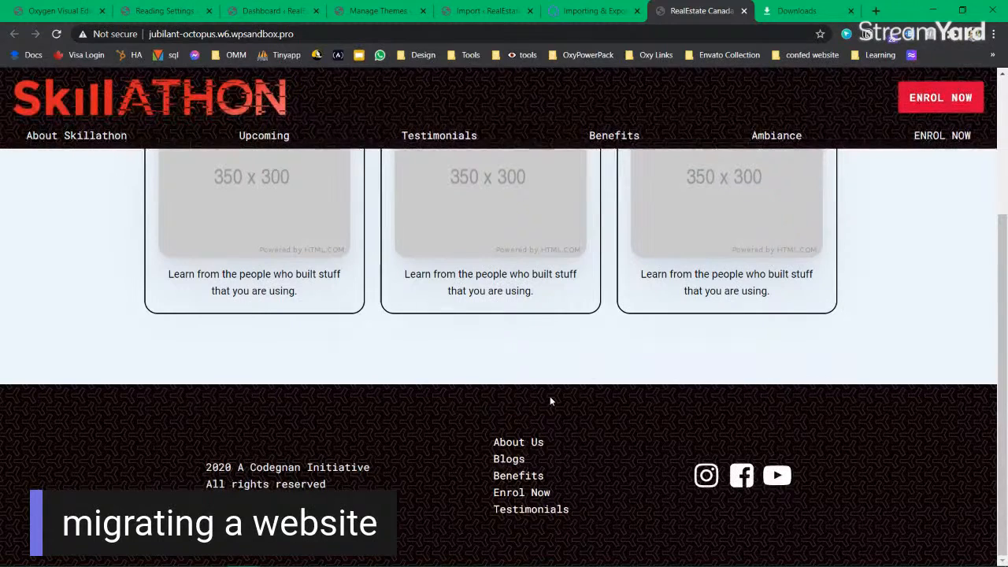
{"action": "scroll", "coordinate": [549, 400], "scroll_direction": "up", "scroll_amount": 3}
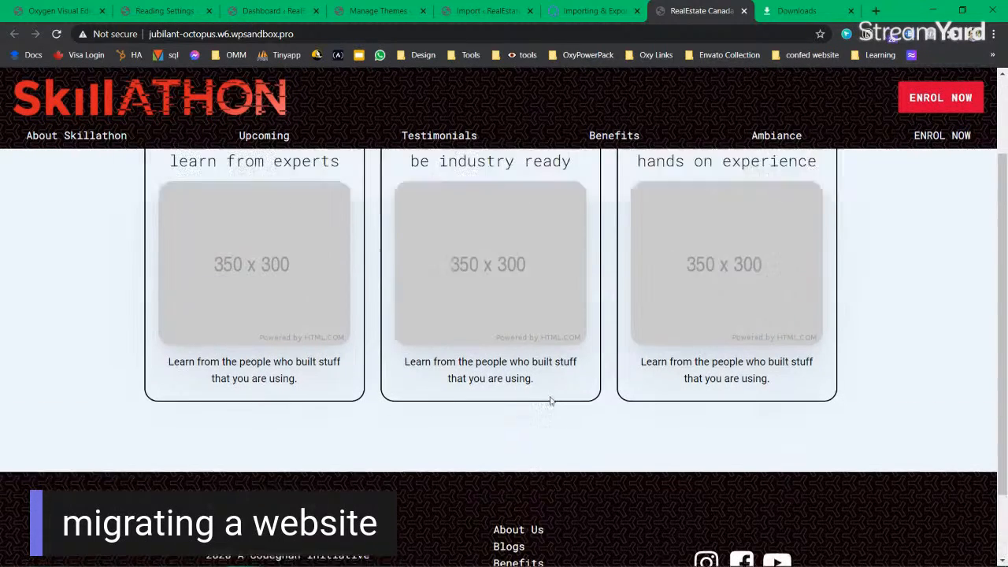